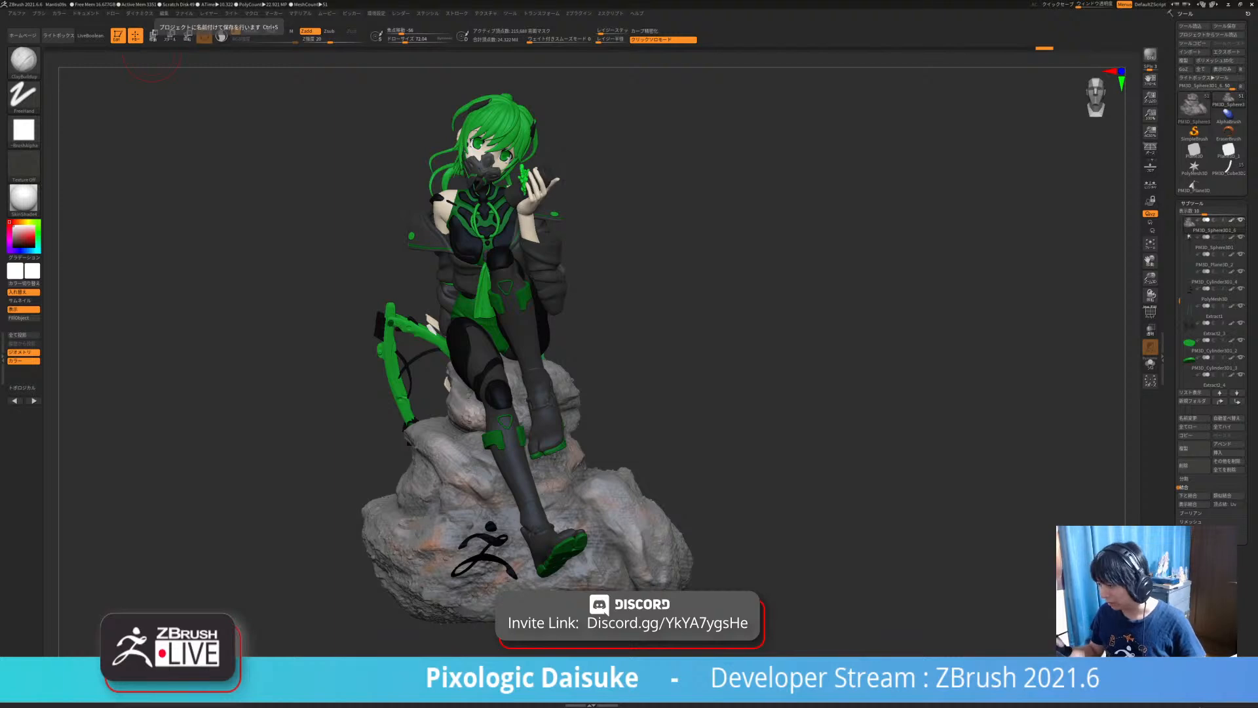
Switch the interface language from Japanese to English.
{"action": "left_click", "coordinate": [377, 13]}
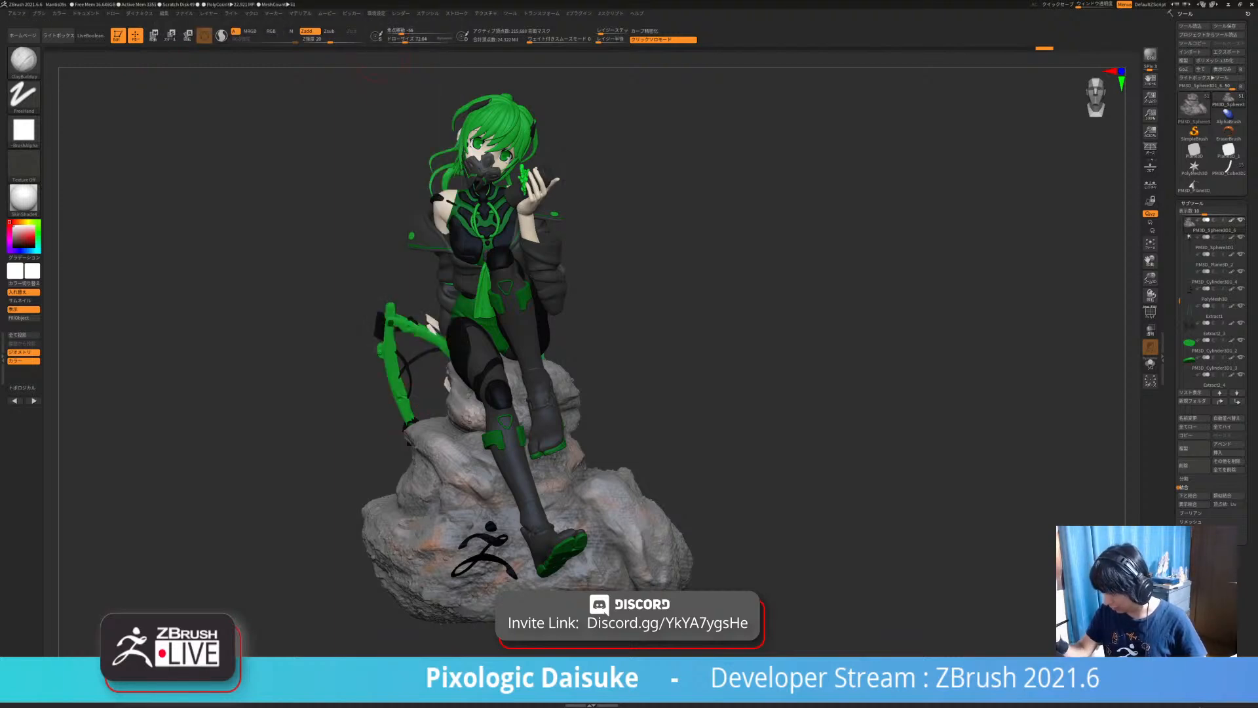
{"action": "left_click", "coordinate": [376, 14]}
{"action": "left_click", "coordinate": [388, 357]}
{"action": "left_click", "coordinate": [406, 365]}
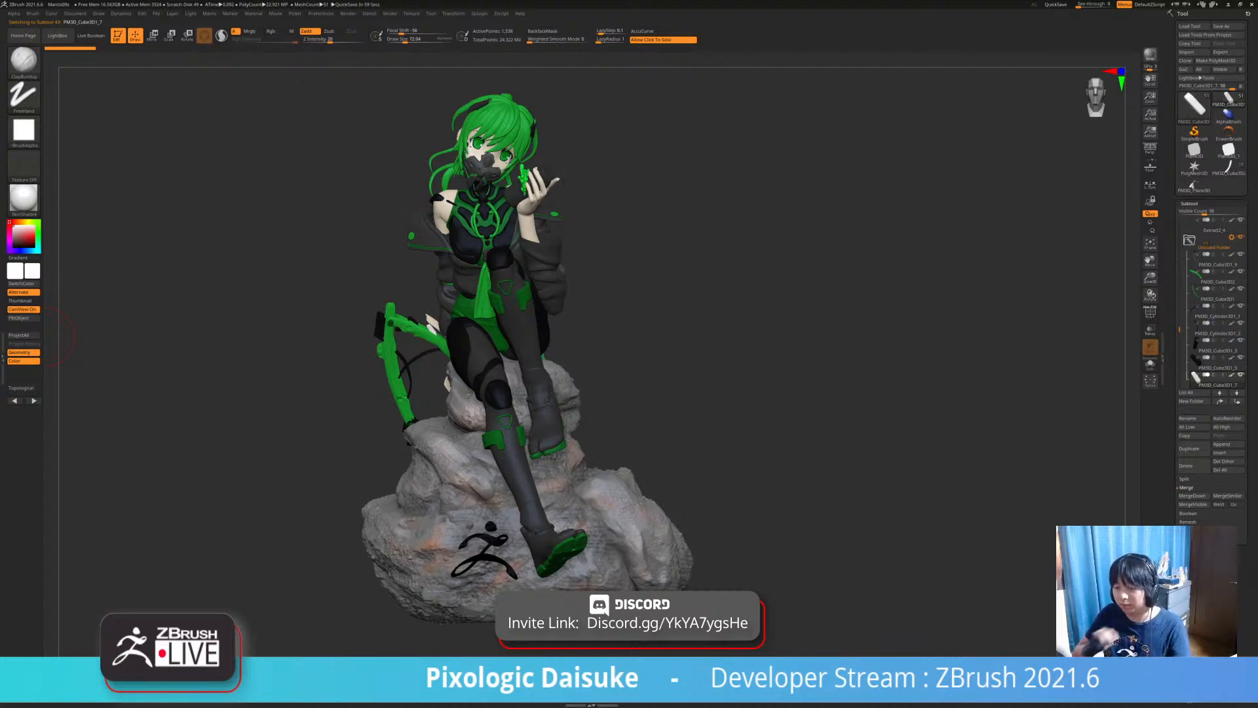
Pick a near-black colour and fill the selected cube part with it.
{"action": "mouse_move", "coordinate": [24, 237]}
{"action": "left_mouse_down"}
{"action": "mouse_move", "coordinate": [393, 331]}
{"action": "mouse_move", "coordinate": [380, 325]}
{"action": "left_mouse_up"}
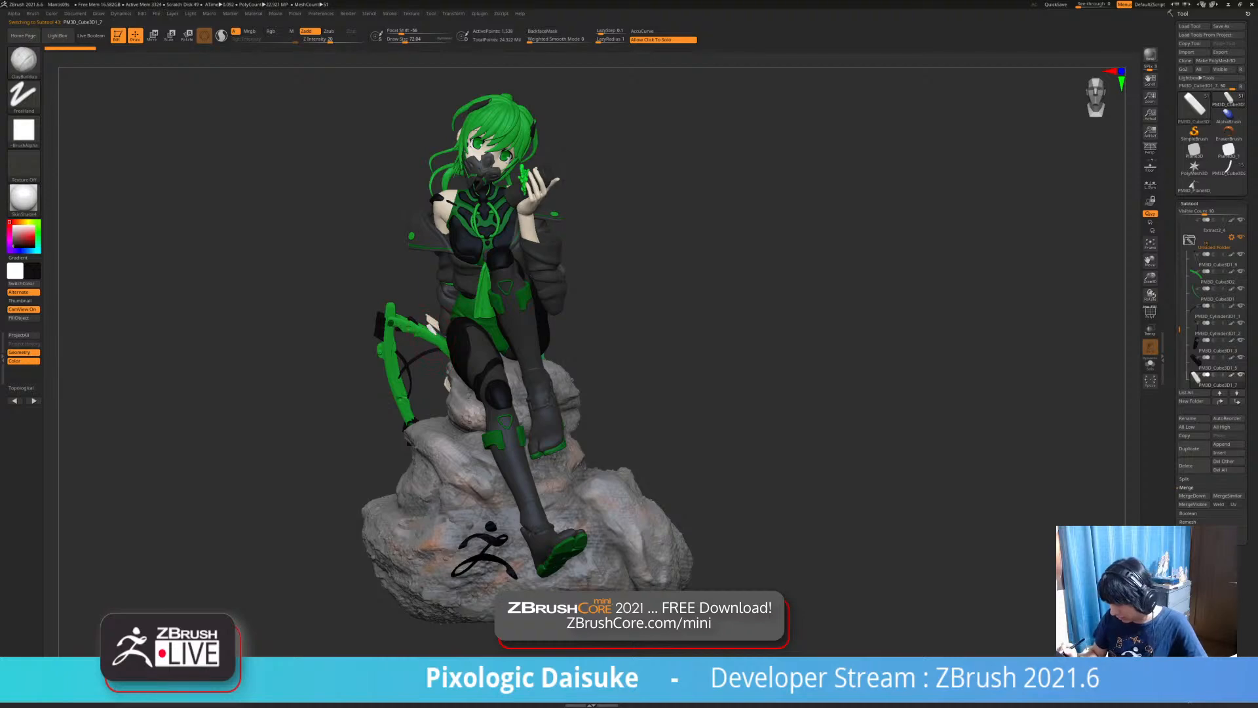
{"action": "left_click", "coordinate": [24, 318]}
{"action": "left_click_drag", "start_coordinate": [197, 340], "coordinate": [399, 344]}
{"action": "right_click_drag", "start_coordinate": [400, 344], "coordinate": [383, 346]}
{"action": "right_click_drag", "start_coordinate": [394, 230], "coordinate": [394, 477], "text": "alt"}
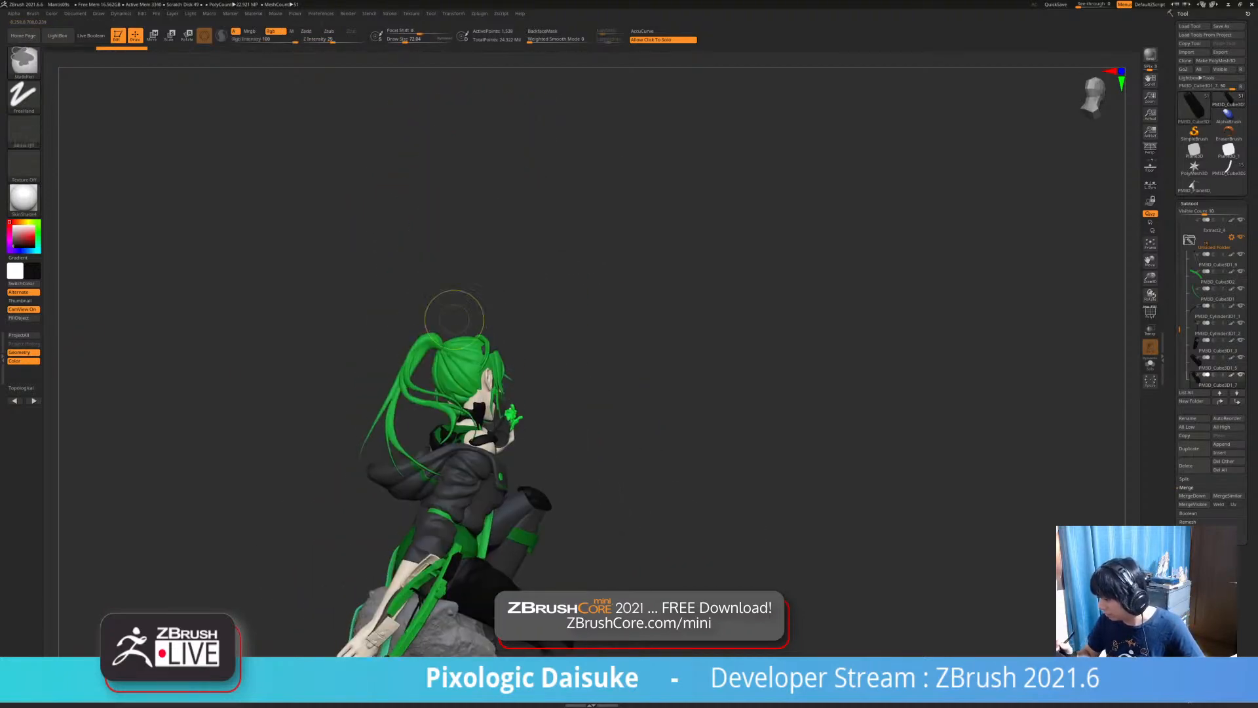
Select the strip running along the forearm beneath the green bow limb and fill it with the near-black colour.
{"action": "right_click_drag", "start_coordinate": [393, 295], "coordinate": [394, 458], "text": "ctrl"}
{"action": "right_click_drag", "start_coordinate": [433, 263], "coordinate": [388, 546], "text": "alt"}
{"action": "left_click", "coordinate": [350, 275], "text": "alt"}
{"action": "right_click_drag", "start_coordinate": [393, 328], "coordinate": [603, 370]}
{"action": "right_click_drag", "start_coordinate": [590, 459], "coordinate": [564, 242], "text": "alt"}
{"action": "right_click_drag", "start_coordinate": [515, 521], "coordinate": [519, 282], "text": "alt"}
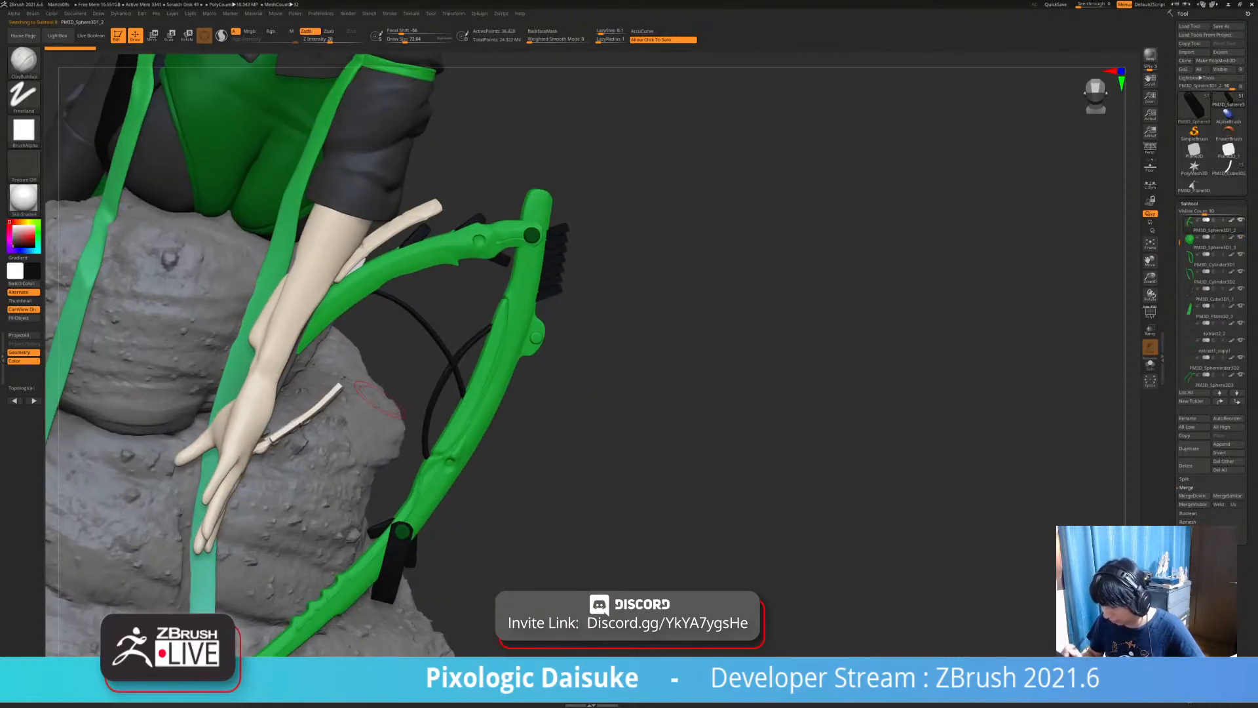
{"action": "mouse_move", "coordinate": [799, 397]}
{"action": "right_mouse_down"}
{"action": "mouse_move", "coordinate": [664, 400]}
{"action": "mouse_move", "coordinate": [675, 406]}
{"action": "mouse_move", "coordinate": [501, 436]}
{"action": "mouse_move", "coordinate": [639, 452]}
{"action": "mouse_move", "coordinate": [609, 455]}
{"action": "mouse_move", "coordinate": [655, 431]}
{"action": "mouse_move", "coordinate": [626, 420]}
{"action": "mouse_move", "coordinate": [637, 434]}
{"action": "right_mouse_up"}
{"action": "left_click", "coordinate": [382, 382], "text": "alt"}
{"action": "right_click", "coordinate": [495, 438]}
{"action": "right_click", "coordinate": [495, 435]}
{"action": "left_click", "coordinate": [449, 261], "text": "alt"}
{"action": "left_click", "coordinate": [449, 261], "text": "alt"}
{"action": "right_click", "coordinate": [655, 445]}
{"action": "right_click", "coordinate": [655, 446]}
{"action": "left_click", "coordinate": [25, 318]}
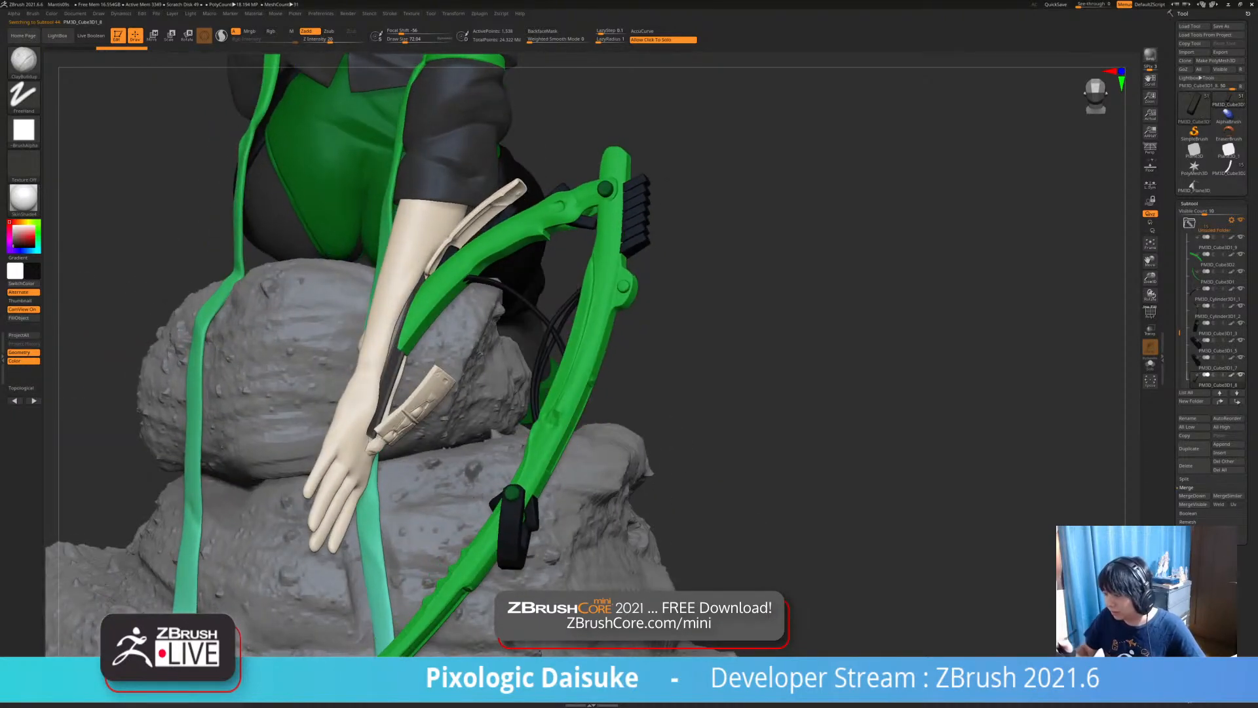
{"action": "left_click", "coordinate": [24, 318]}
Select the dark strip beneath the wrist plate and examine it up close with its polyframe displayed.
{"action": "left_click", "coordinate": [13, 226]}
{"action": "right_click_drag", "start_coordinate": [649, 436], "coordinate": [596, 305]}
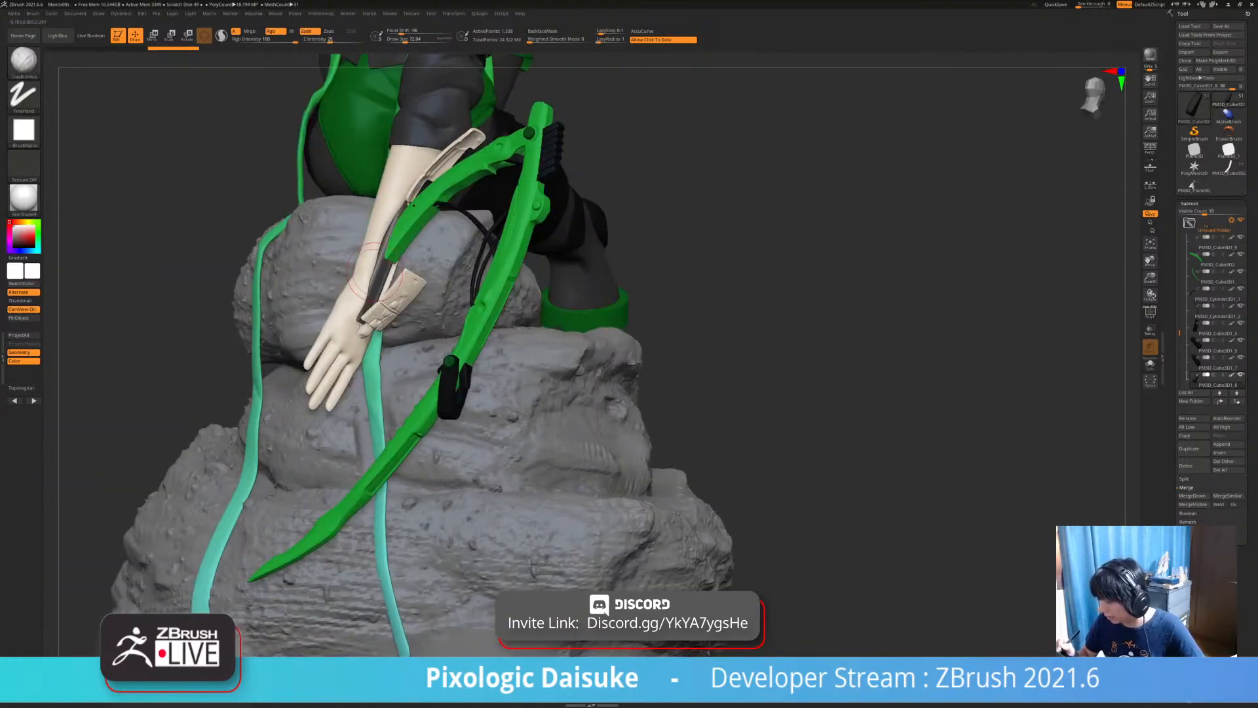
{"action": "right_click_drag", "start_coordinate": [596, 459], "coordinate": [852, 531]}
{"action": "left_click", "coordinate": [881, 524]}
{"action": "right_click_drag", "start_coordinate": [819, 262], "coordinate": [780, 479], "text": "ctrl"}
{"action": "left_click", "coordinate": [1150, 313]}
{"action": "right_click_drag", "start_coordinate": [1137, 361], "coordinate": [1013, 275]}
{"action": "left_click", "coordinate": [1150, 364]}
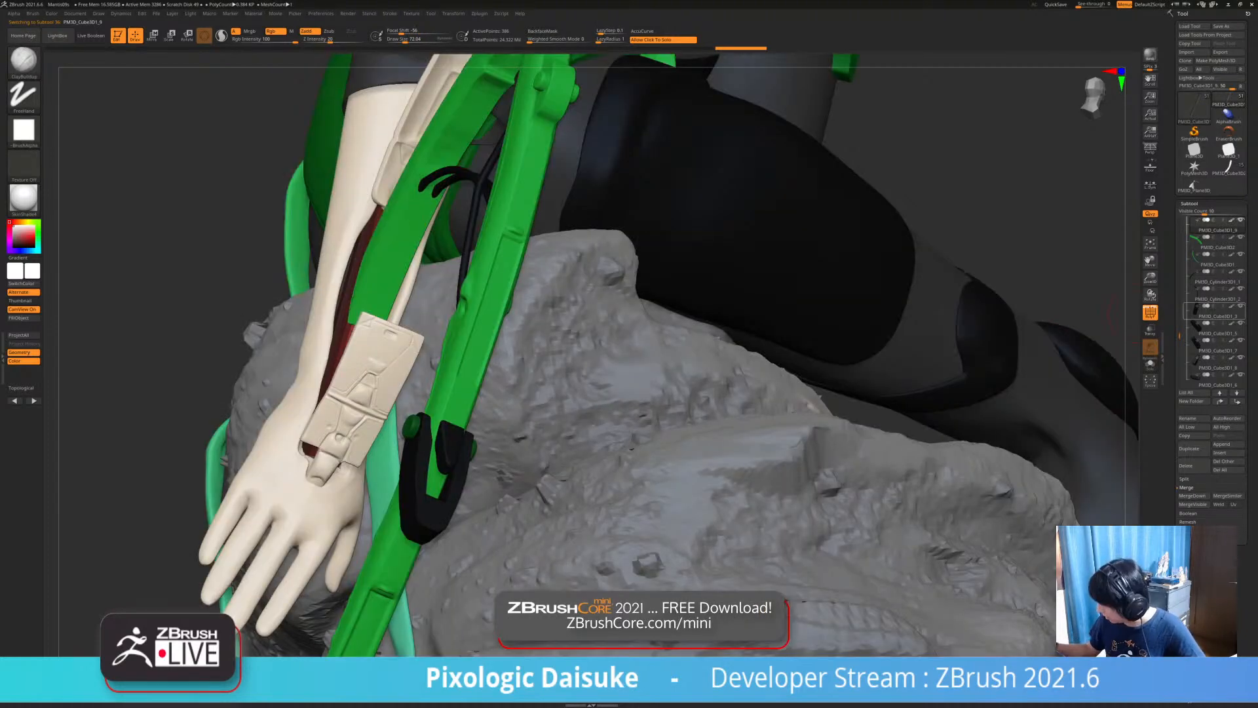
Examine the dark strip from several angles, both isolated and against the wrist plate and green bow limb.
{"action": "mouse_move", "coordinate": [656, 334]}
{"action": "right_mouse_down"}
{"action": "mouse_move", "coordinate": [629, 439]}
{"action": "mouse_move", "coordinate": [641, 445]}
{"action": "right_mouse_up"}
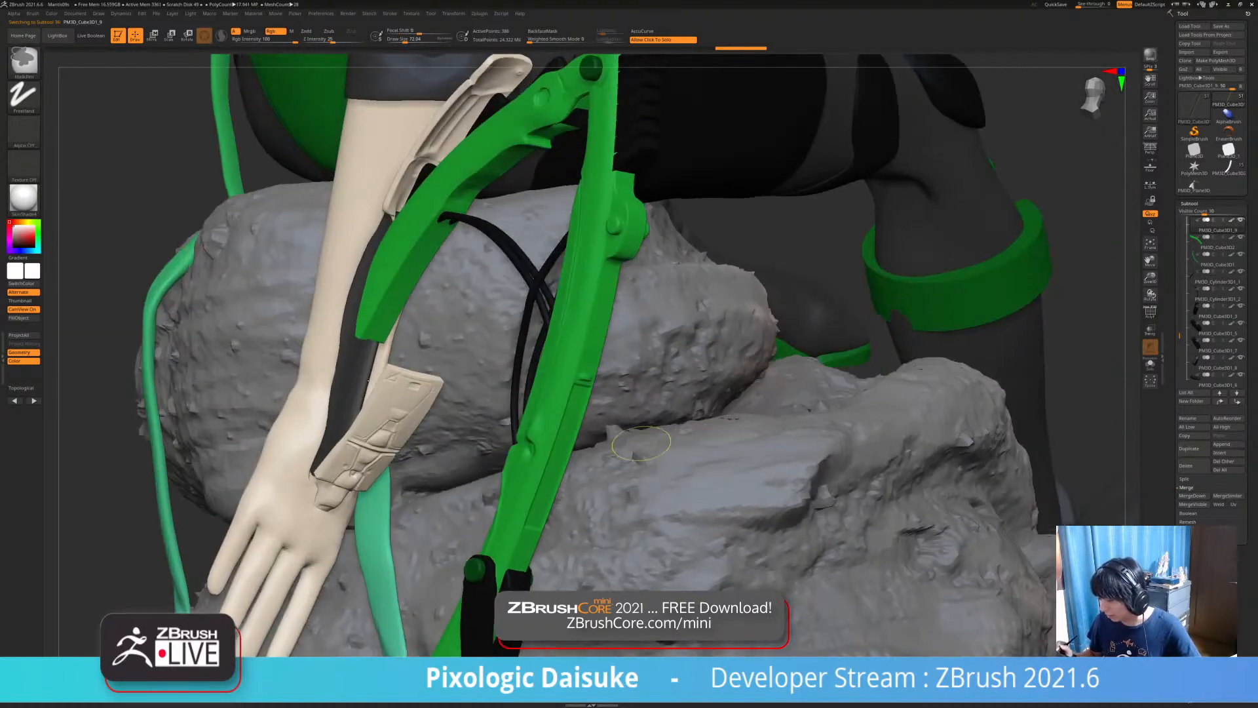
{"action": "mouse_move", "coordinate": [552, 486]}
{"action": "right_mouse_down"}
{"action": "mouse_move", "coordinate": [656, 482]}
{"action": "mouse_move", "coordinate": [534, 476]}
{"action": "right_mouse_up"}
{"action": "left_click", "coordinate": [533, 485]}
{"action": "right_click_drag", "start_coordinate": [526, 520], "coordinate": [479, 470]}
{"action": "left_click", "coordinate": [532, 496]}
{"action": "left_click", "coordinate": [480, 469]}
{"action": "left_click_drag", "start_coordinate": [480, 469], "coordinate": [406, 474]}
{"action": "left_click", "coordinate": [433, 475]}
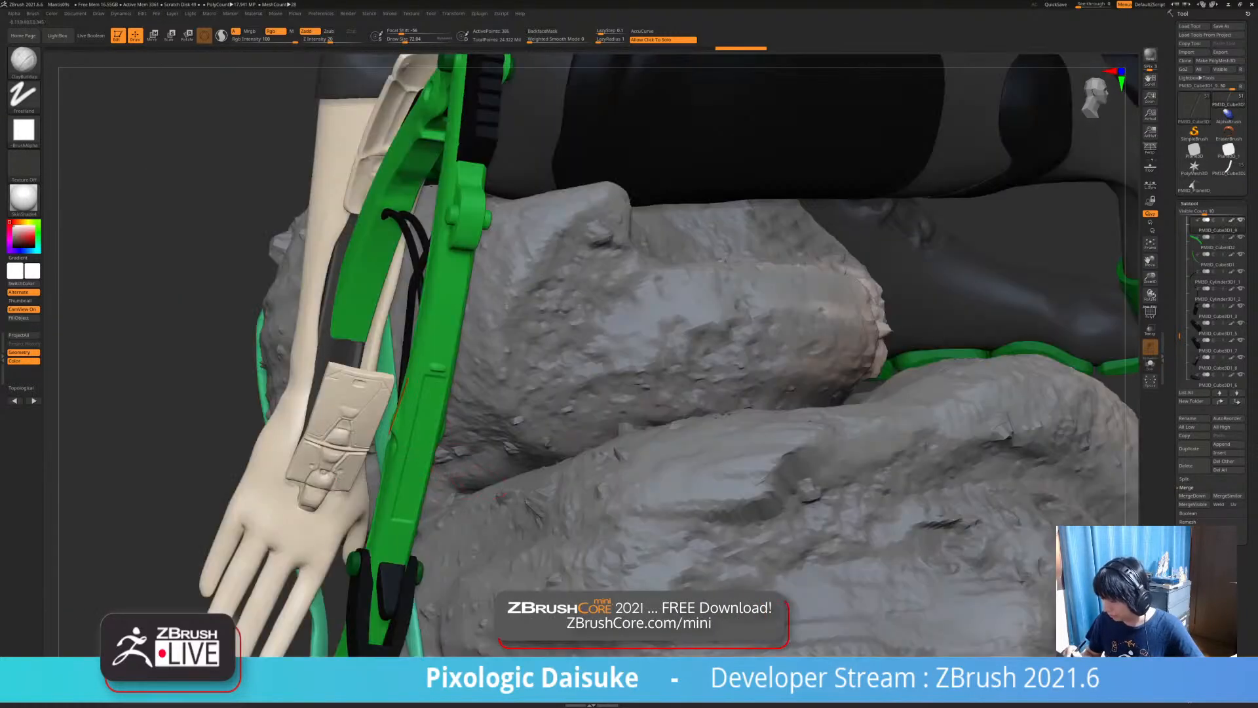
{"action": "left_click_drag", "start_coordinate": [328, 417], "coordinate": [432, 446]}
{"action": "left_click", "coordinate": [409, 426]}
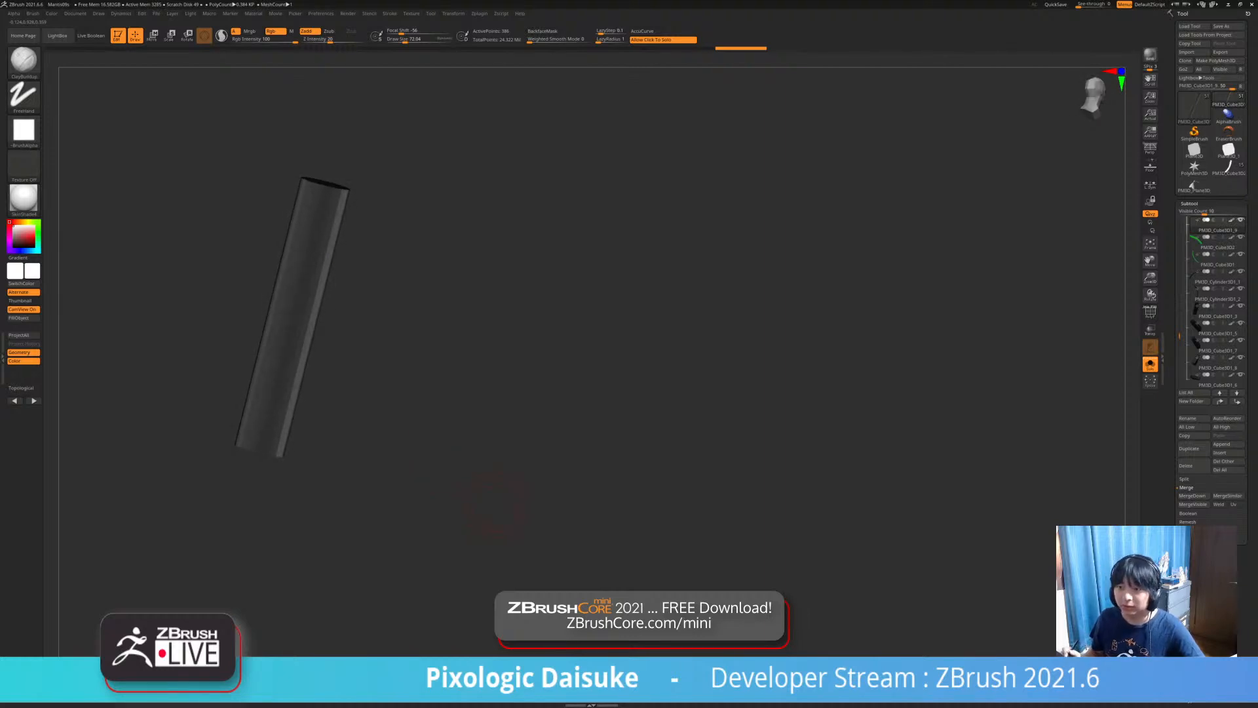
{"action": "left_click", "coordinate": [459, 479]}
{"action": "left_click_drag", "start_coordinate": [459, 478], "coordinate": [408, 476]}
{"action": "right_click_drag", "start_coordinate": [408, 476], "coordinate": [507, 500]}
{"action": "right_click_drag", "start_coordinate": [549, 460], "coordinate": [716, 463]}
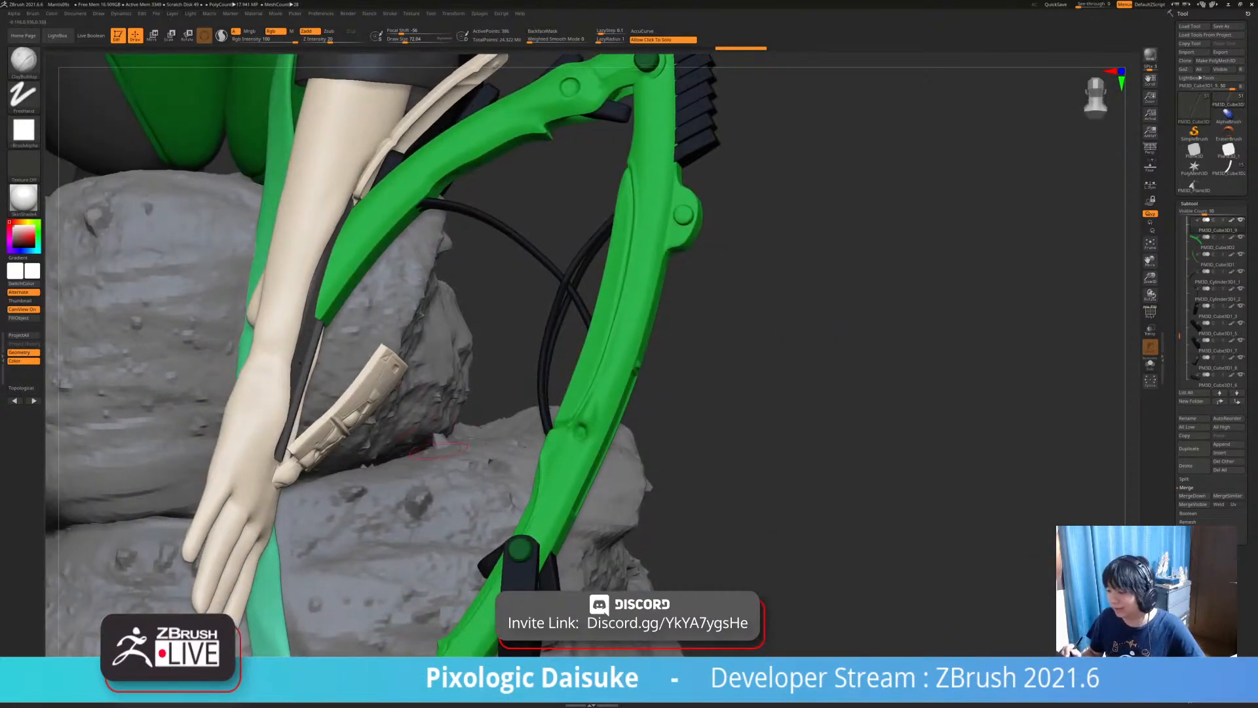
{"action": "right_click_drag", "start_coordinate": [1108, 458], "coordinate": [972, 459]}
{"action": "left_click", "coordinate": [1150, 312]}
{"action": "left_click", "coordinate": [1150, 313]}
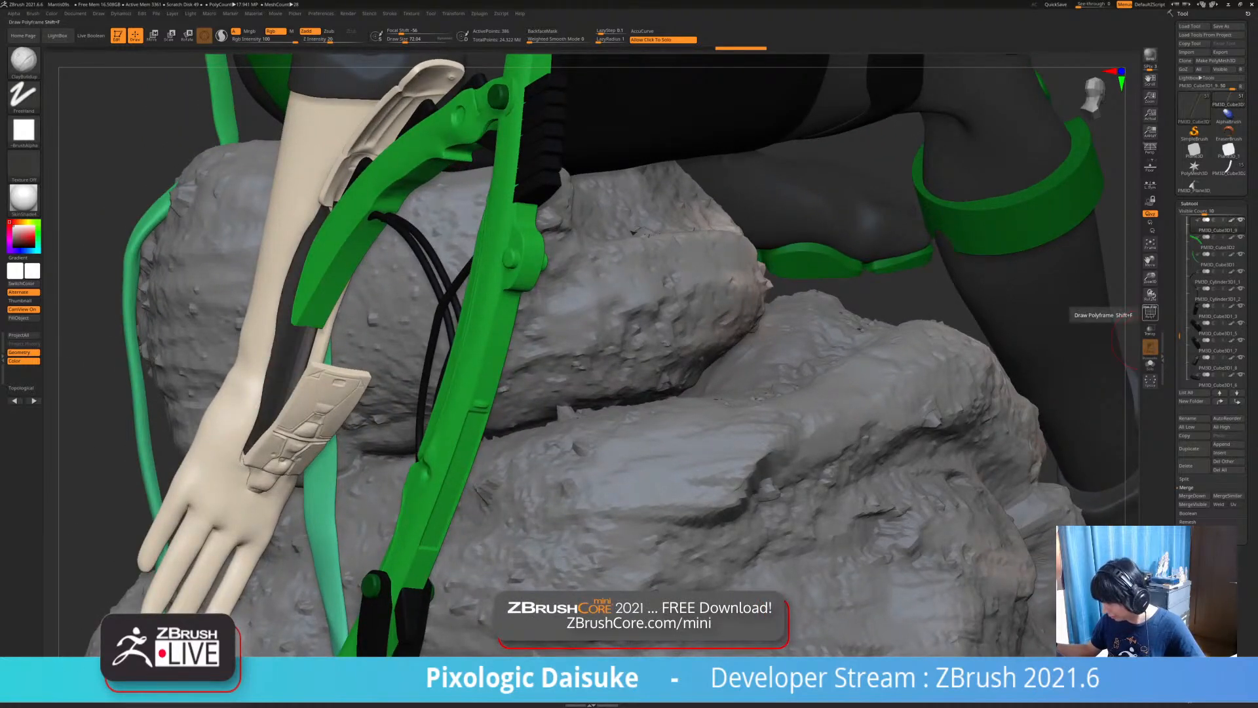
Isolate the dark strip, display its polyframe and regroup its polygons by normals.
{"action": "left_click", "coordinate": [1150, 365]}
{"action": "right_click_drag", "start_coordinate": [721, 469], "coordinate": [797, 483]}
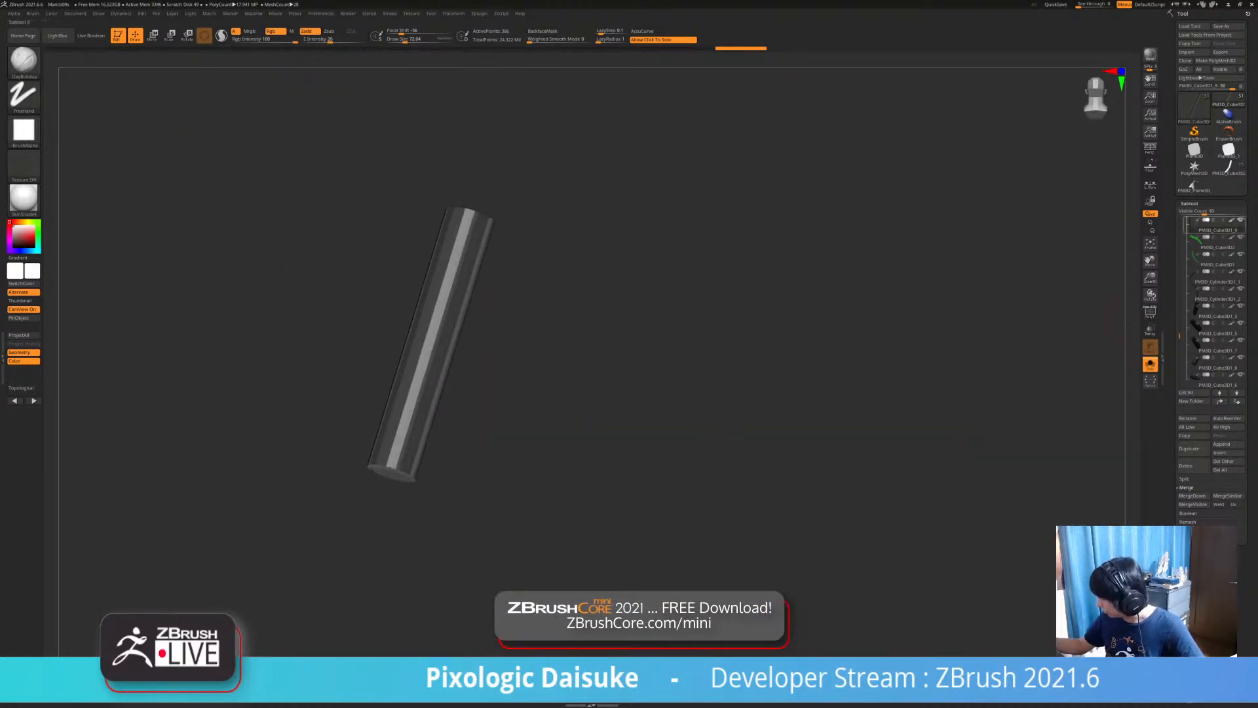
{"action": "left_click", "coordinate": [1189, 204]}
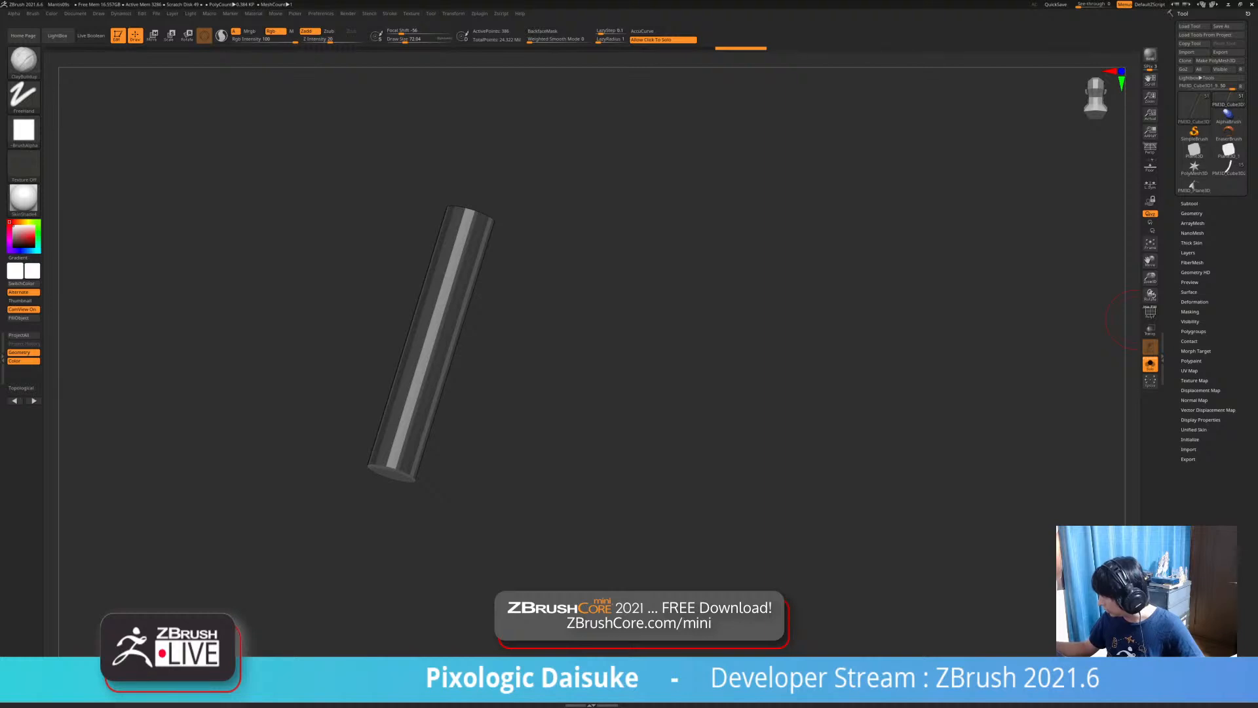
{"action": "left_click", "coordinate": [1193, 330]}
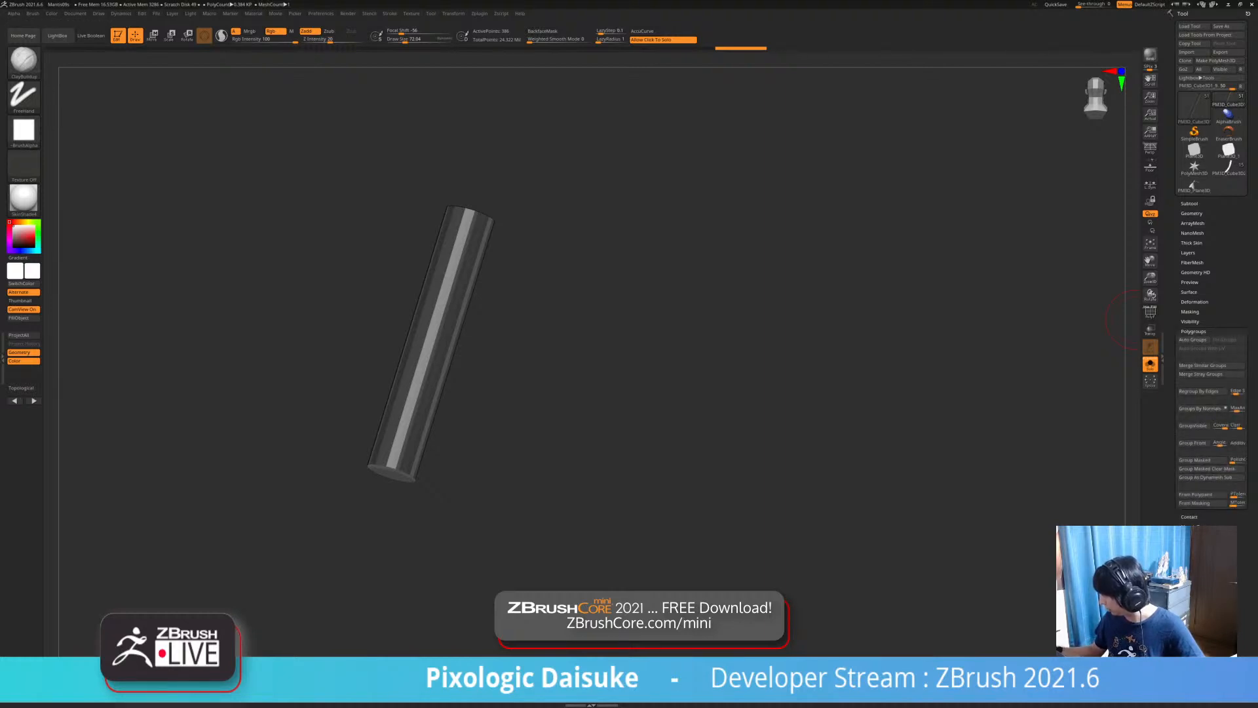
{"action": "left_click", "coordinate": [1150, 313]}
{"action": "right_click_drag", "start_coordinate": [677, 391], "coordinate": [656, 451], "text": "ctrl"}
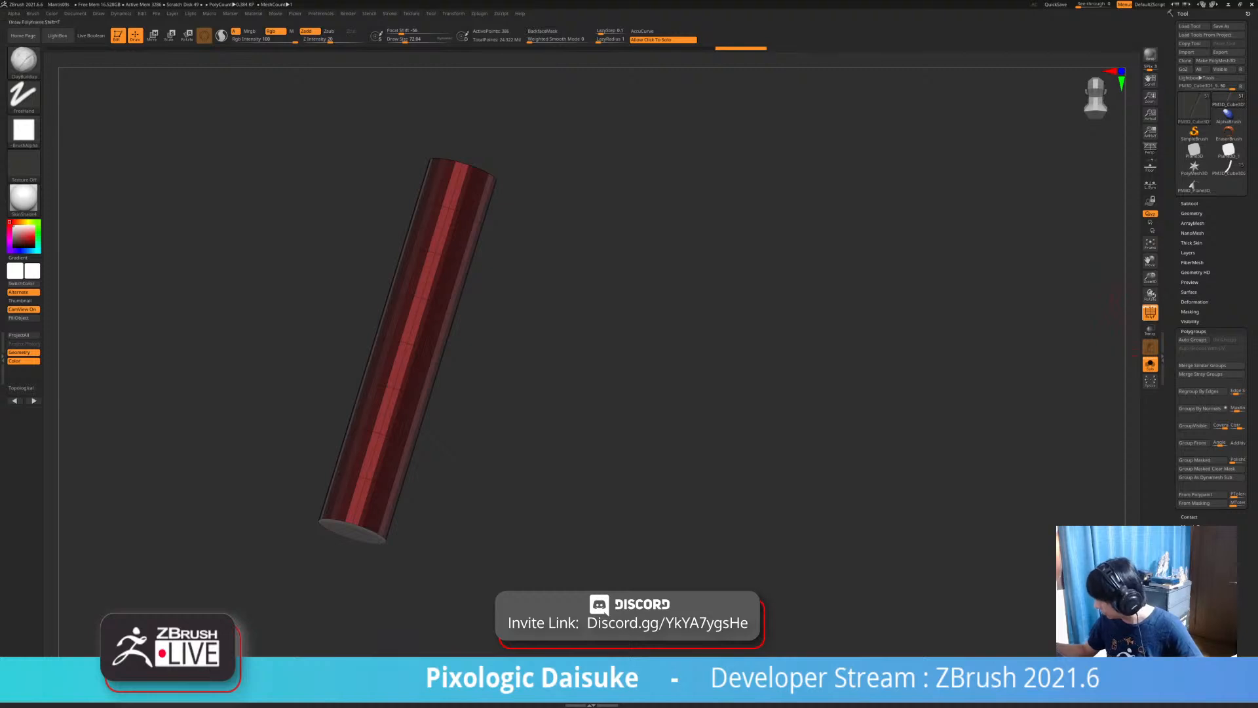
{"action": "right_click_drag", "start_coordinate": [931, 341], "coordinate": [938, 419]}
{"action": "left_click", "coordinate": [1200, 409]}
Hide the strip's end caps and unwanted face groups and delete them, keeping only an open curved shell.
{"action": "left_click", "coordinate": [446, 201], "text": "ctrl+shift"}
{"action": "right_click_drag", "start_coordinate": [529, 464], "coordinate": [541, 422]}
{"action": "left_click", "coordinate": [544, 461], "text": "ctrl+shift"}
{"action": "right_click_drag", "start_coordinate": [430, 519], "coordinate": [375, 482]}
{"action": "left_click", "coordinate": [392, 440], "text": "ctrl+shift"}
{"action": "right_click_drag", "start_coordinate": [522, 483], "coordinate": [490, 415], "text": "alt"}
{"action": "key", "text": "Delete"}
{"action": "right_click_drag", "start_coordinate": [585, 449], "coordinate": [576, 482]}
{"action": "key", "text": "shift+f"}
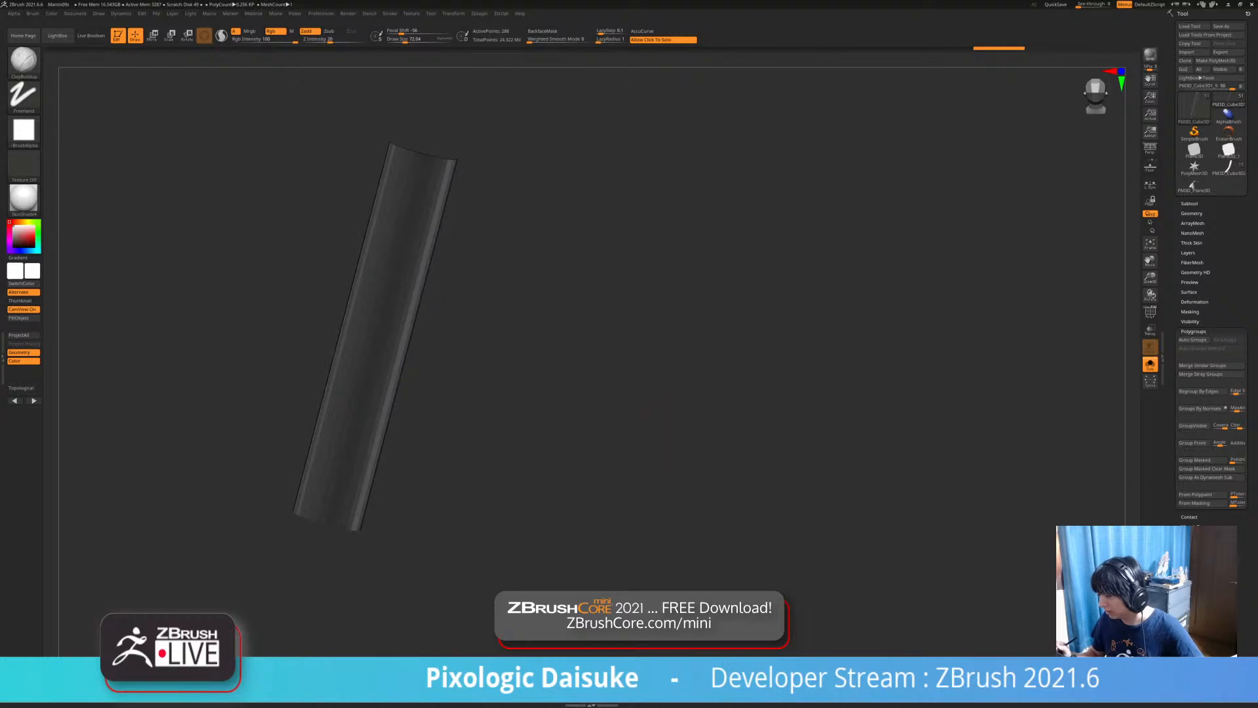
Try subdividing the open curved shell several times.
{"action": "left_click", "coordinate": [1151, 364]}
{"action": "right_click_drag", "start_coordinate": [760, 452], "coordinate": [609, 401]}
{"action": "left_click", "coordinate": [610, 423]}
{"action": "key", "text": "ctrl+d"}
{"action": "key", "text": "ctrl+d"}
{"action": "key", "text": "ctrl+d"}
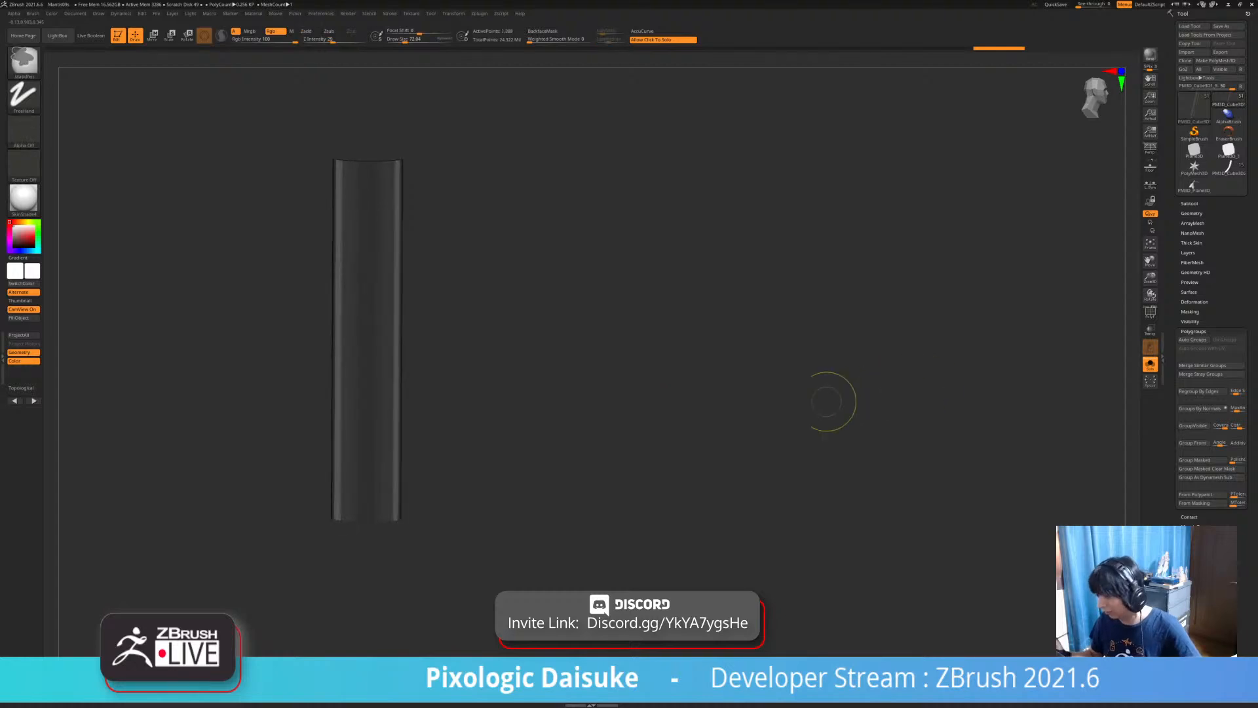
{"action": "key", "text": "ctrl+d"}
{"action": "left_click", "coordinate": [709, 451]}
{"action": "right_click_drag", "start_coordinate": [675, 448], "coordinate": [714, 453]}
{"action": "key", "text": "ctrl+z"}
{"action": "key", "text": "ctrl+z"}
{"action": "key", "text": "ctrl+z"}
{"action": "key", "text": "ctrl+z"}
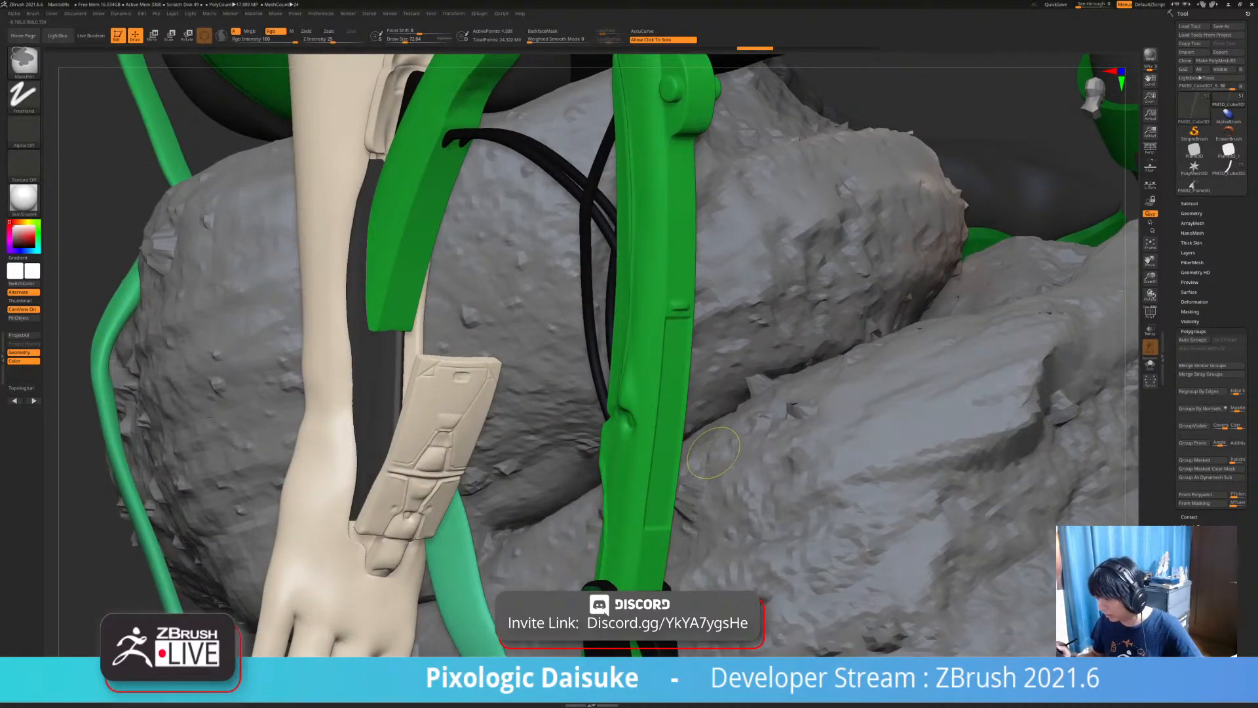
Bring up the crease settings for the curved shell and subdivide it.
{"action": "left_click", "coordinate": [1192, 213]}
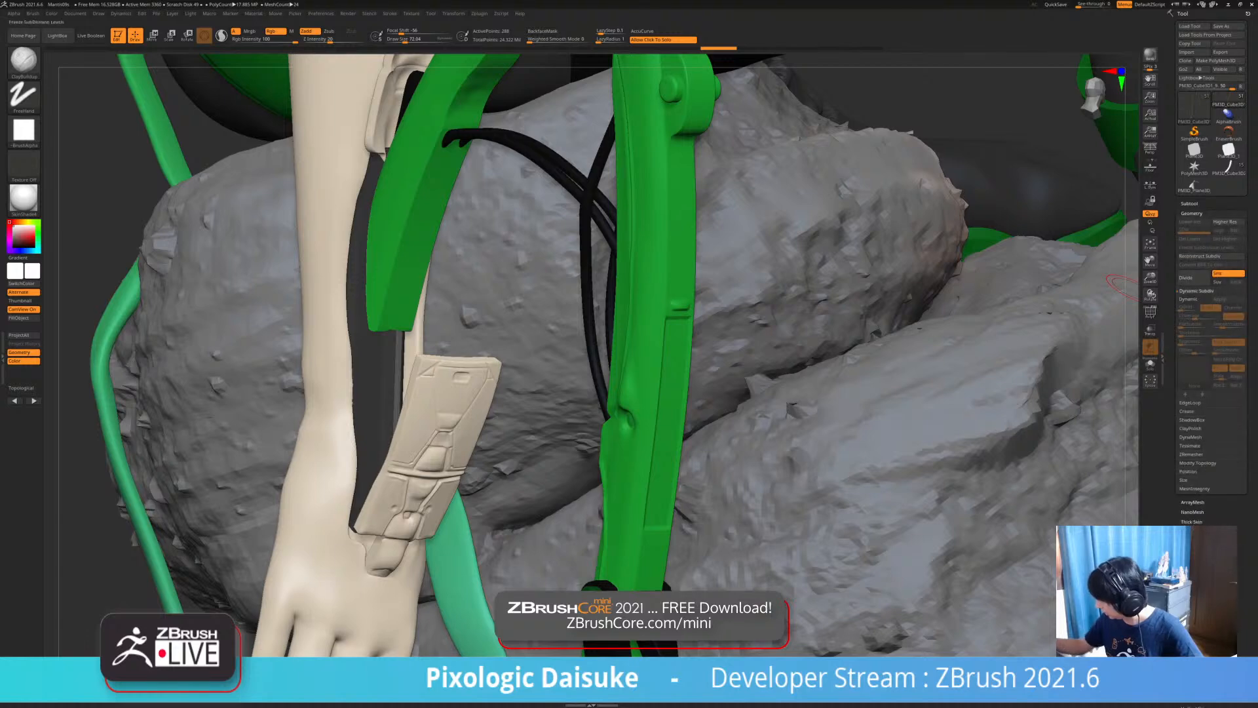
{"action": "left_click", "coordinate": [1187, 411]}
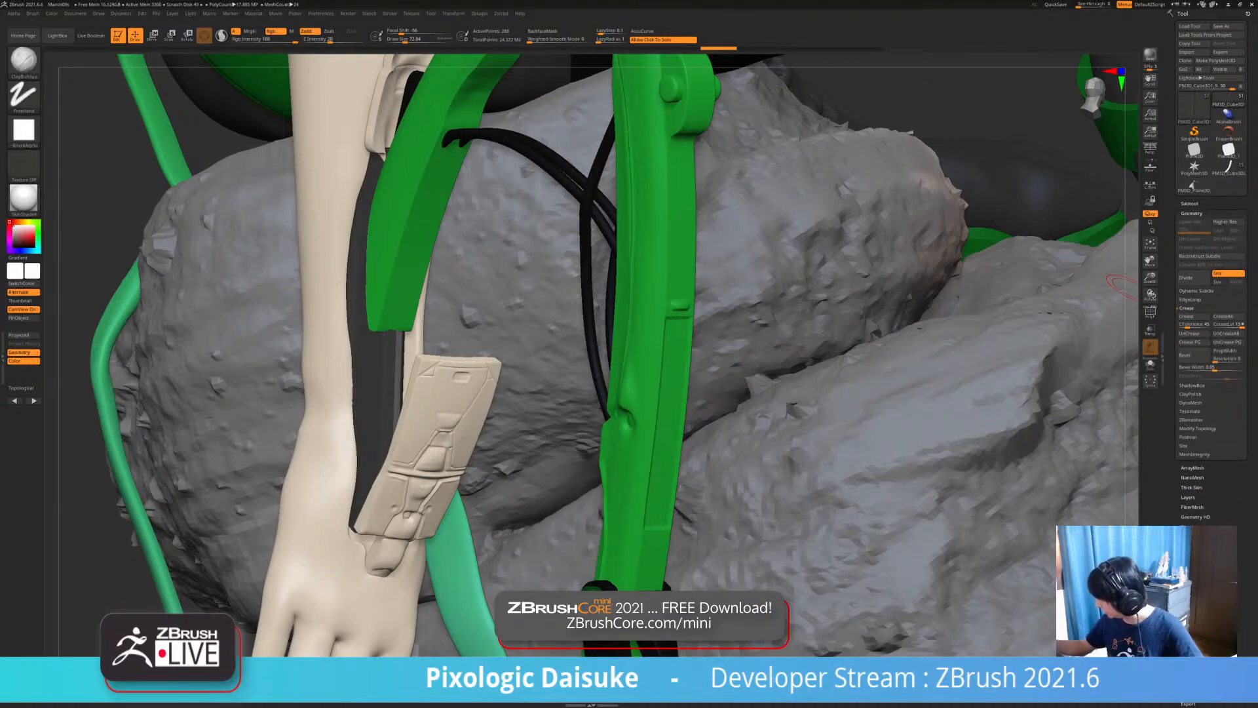
{"action": "key", "text": "ctrl+d"}
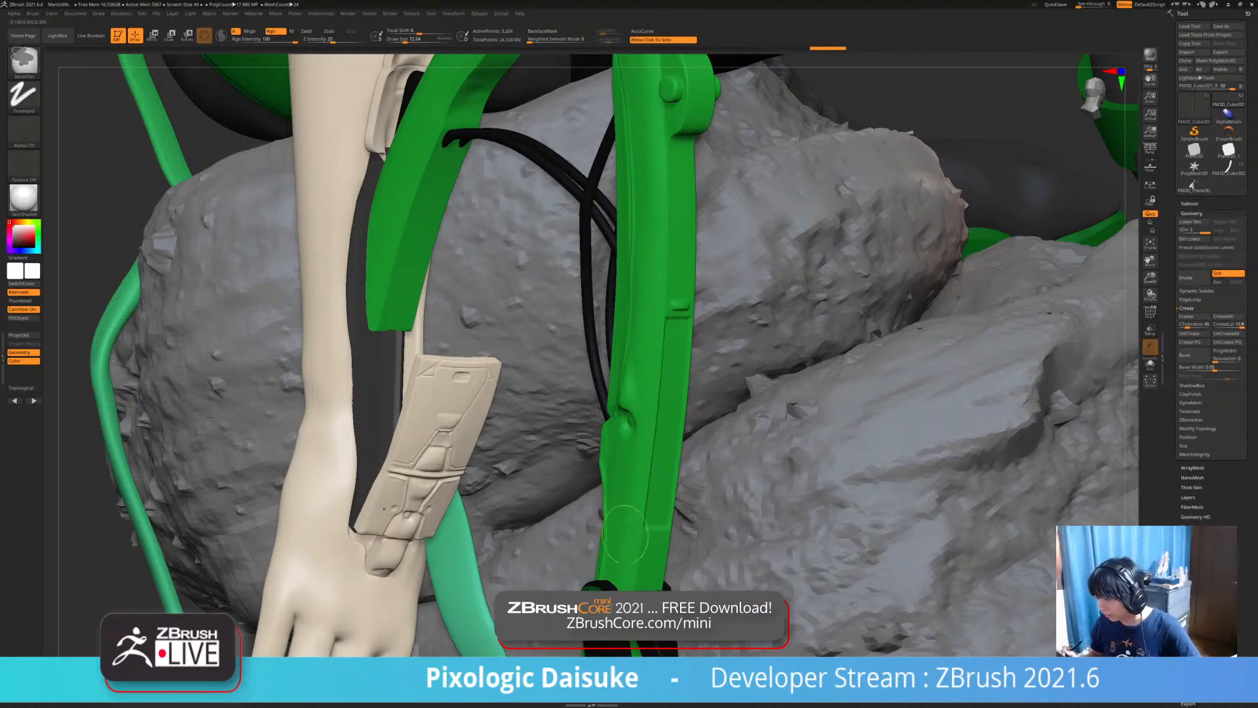
{"action": "mouse_move", "coordinate": [216, 393]}
{"action": "left_mouse_down"}
{"action": "mouse_move", "coordinate": [138, 394]}
{"action": "mouse_move", "coordinate": [256, 393]}
{"action": "mouse_move", "coordinate": [223, 393]}
{"action": "left_mouse_up"}
{"action": "left_click", "coordinate": [164, 394]}
{"action": "left_click", "coordinate": [164, 394]}
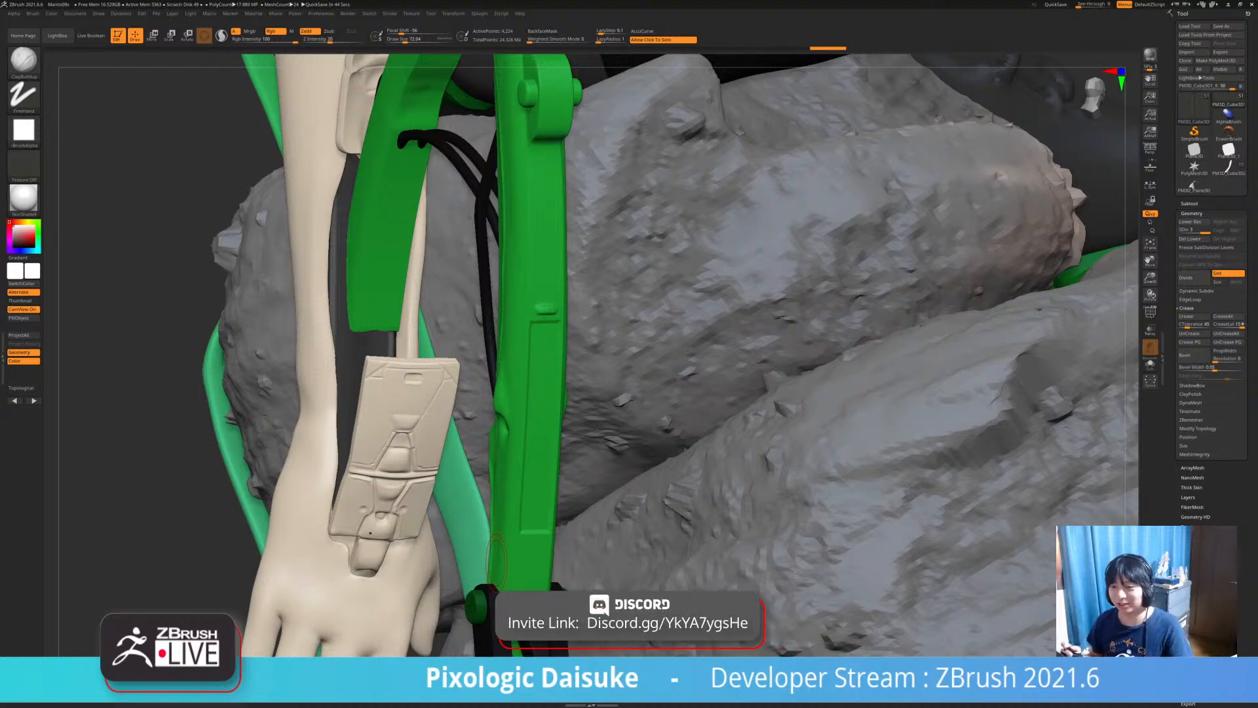
Try masking a short stripe at the upper end of the curved shell.
{"action": "mouse_move", "coordinate": [515, 475]}
{"action": "right_mouse_down"}
{"action": "mouse_move", "coordinate": [681, 473]}
{"action": "mouse_move", "coordinate": [539, 471]}
{"action": "right_mouse_up"}
{"action": "left_click", "coordinate": [539, 472]}
{"action": "right_click_drag", "start_coordinate": [423, 265], "coordinate": [367, 186]}
{"action": "mouse_move", "coordinate": [343, 161]}
{"action": "left_mouse_down", "text": "ctrl"}
{"action": "mouse_move", "coordinate": [378, 166]}
{"action": "mouse_move", "coordinate": [364, 162]}
{"action": "mouse_move", "coordinate": [349, 193]}
{"action": "left_mouse_up", "text": "ctrl"}
{"action": "key", "text": "ctrl+z"}
Subdivide the isolated shell further and paint a mask stripe down its middle along the full length.
{"action": "mouse_move", "coordinate": [345, 293]}
{"action": "right_mouse_down", "text": "alt"}
{"action": "mouse_move", "coordinate": [358, 264]}
{"action": "mouse_move", "coordinate": [387, 254]}
{"action": "right_mouse_up", "text": "alt"}
{"action": "key", "text": "ctrl+d"}
{"action": "left_click_drag", "start_coordinate": [373, 146], "coordinate": [359, 354], "text": "ctrl"}
{"action": "key", "text": "ctrl+z"}
{"action": "left_click_drag", "start_coordinate": [372, 145], "coordinate": [368, 194], "text": "ctrl"}
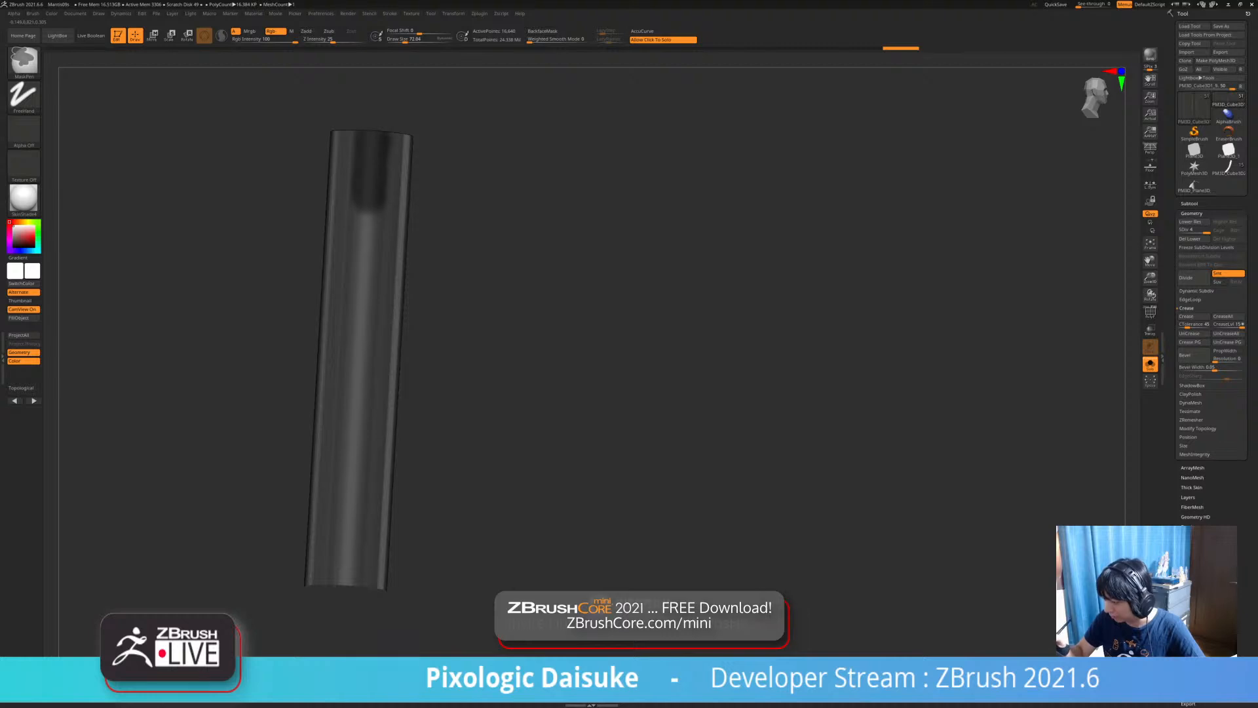
{"action": "left_click_drag", "start_coordinate": [368, 209], "coordinate": [350, 584], "text": "ctrl"}
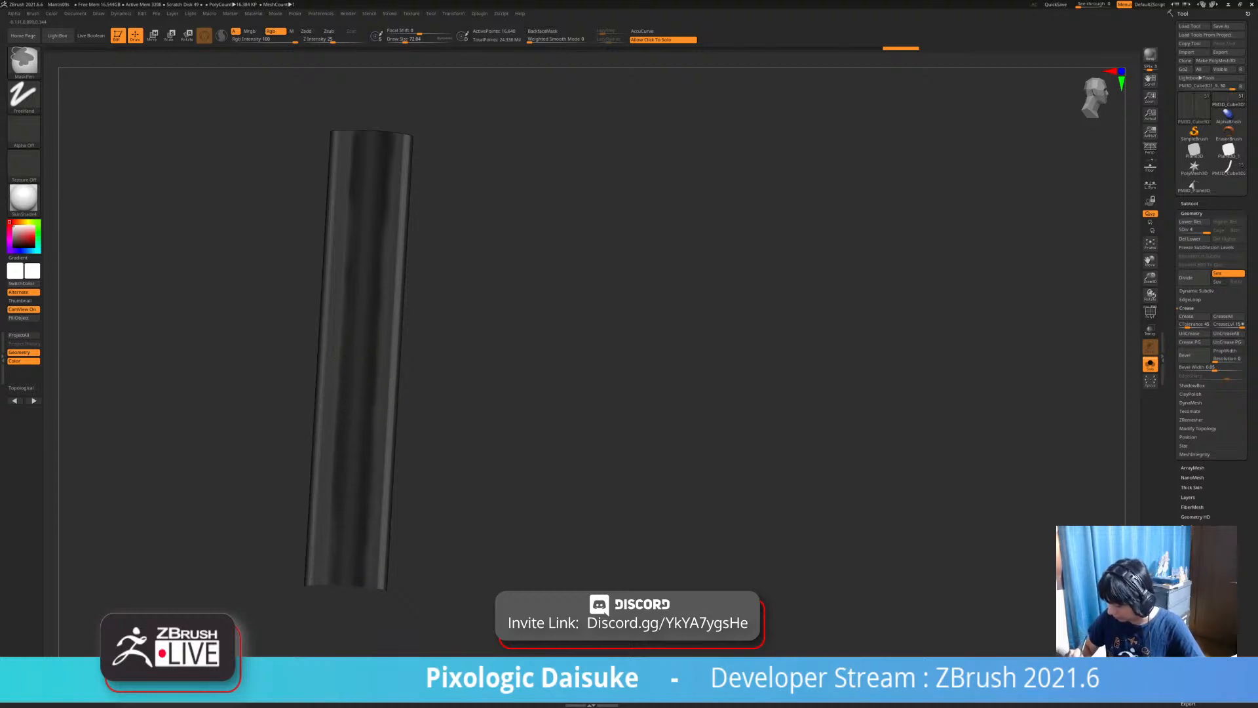
{"action": "left_click", "coordinate": [372, 258], "text": "ctrl"}
Make the masked middle stripe its own polygroup, clear the mask and hide the stripe.
{"action": "mouse_move", "coordinate": [438, 458]}
{"action": "left_mouse_down", "text": "alt"}
{"action": "mouse_move", "coordinate": [472, 437]}
{"action": "mouse_move", "coordinate": [486, 459]}
{"action": "left_mouse_up", "text": "alt"}
{"action": "left_click", "coordinate": [1150, 313]}
{"action": "left_click", "coordinate": [1150, 313]}
{"action": "left_click_drag", "start_coordinate": [582, 433], "coordinate": [601, 455], "text": "ctrl"}
{"action": "left_click", "coordinate": [381, 315], "text": "ctrl+shift"}
{"action": "mouse_move", "coordinate": [505, 405]}
{"action": "left_mouse_down", "text": "ctrl+shift"}
{"action": "mouse_move", "coordinate": [526, 434]}
{"action": "mouse_move", "coordinate": [623, 400]}
{"action": "left_mouse_up", "text": "ctrl+shift"}
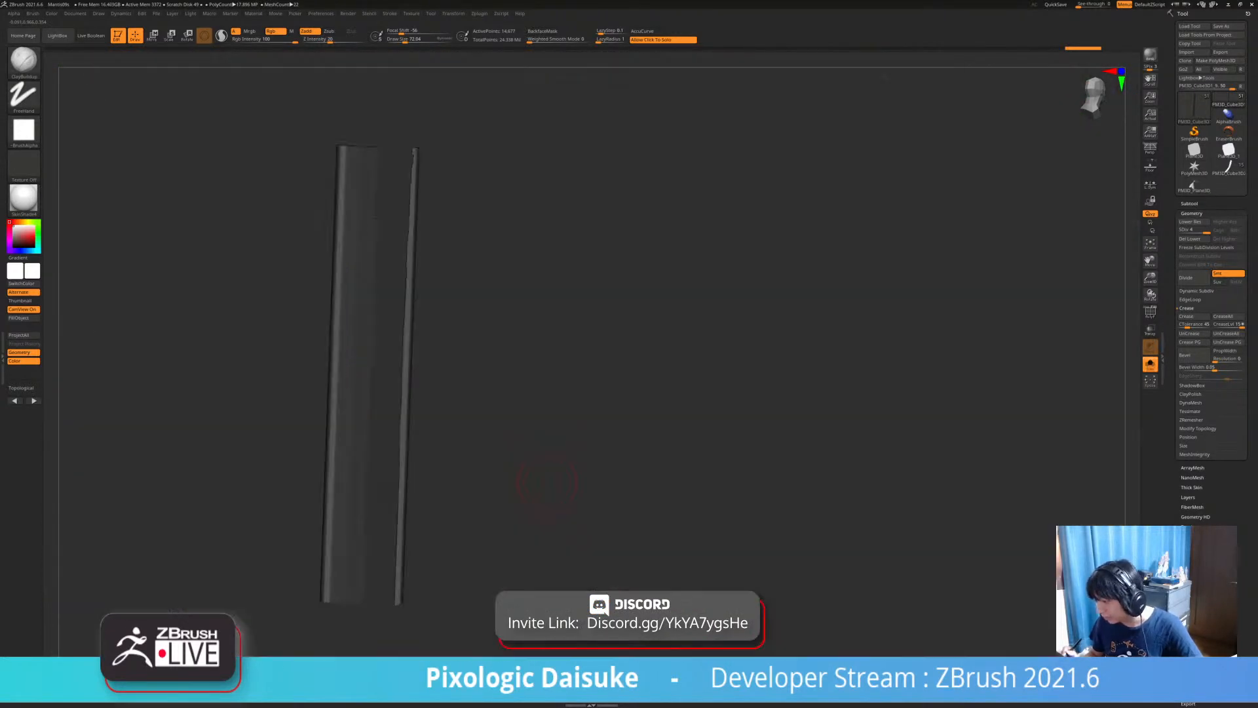
Choose the SnakeHook brush and smooth the shell's inner edge at the upper end.
{"action": "mouse_move", "coordinate": [546, 483]}
{"action": "left_mouse_down"}
{"action": "mouse_move", "coordinate": [482, 477]}
{"action": "mouse_move", "coordinate": [532, 473]}
{"action": "mouse_move", "coordinate": [514, 469]}
{"action": "left_mouse_up"}
{"action": "key", "text": "b"}
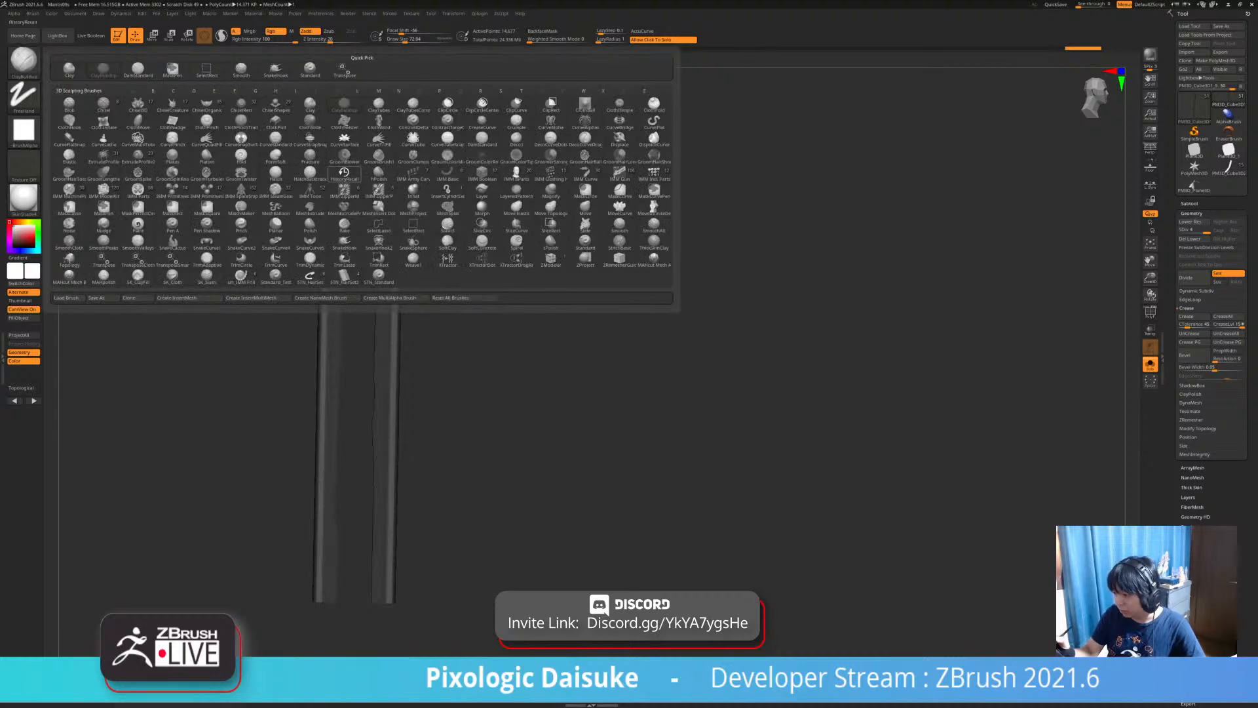
{"action": "key", "text": "s"}
{"action": "key", "text": "h"}
{"action": "left_click_drag", "start_coordinate": [340, 155], "coordinate": [351, 163], "text": "shift"}
{"action": "left_click_drag", "start_coordinate": [511, 223], "coordinate": [470, 251]}
{"action": "left_click_drag", "start_coordinate": [349, 149], "coordinate": [338, 178], "text": "shift"}
Pull a wavy profile of notches and bumps into the shell's inner edge near its upper end with SnakeHook.
{"action": "left_click_drag", "start_coordinate": [458, 216], "coordinate": [461, 282], "text": "alt"}
{"action": "mouse_move", "coordinate": [464, 292]}
{"action": "right_mouse_down", "text": "ctrl"}
{"action": "mouse_move", "coordinate": [420, 216]}
{"action": "mouse_move", "coordinate": [419, 169]}
{"action": "right_mouse_up", "text": "ctrl"}
{"action": "left_click", "coordinate": [390, 168]}
{"action": "left_click", "coordinate": [360, 205]}
{"action": "mouse_move", "coordinate": [360, 206]}
{"action": "right_mouse_down"}
{"action": "mouse_move", "coordinate": [419, 201]}
{"action": "mouse_move", "coordinate": [385, 171]}
{"action": "mouse_move", "coordinate": [337, 229]}
{"action": "mouse_move", "coordinate": [371, 236]}
{"action": "mouse_move", "coordinate": [344, 194]}
{"action": "mouse_move", "coordinate": [308, 222]}
{"action": "mouse_move", "coordinate": [337, 210]}
{"action": "mouse_move", "coordinate": [344, 289]}
{"action": "mouse_move", "coordinate": [325, 287]}
{"action": "mouse_move", "coordinate": [323, 360]}
{"action": "right_mouse_up"}
{"action": "left_click", "coordinate": [344, 195]}
{"action": "left_click", "coordinate": [342, 199]}
{"action": "right_click_drag", "start_coordinate": [322, 361], "coordinate": [327, 285], "text": "alt"}
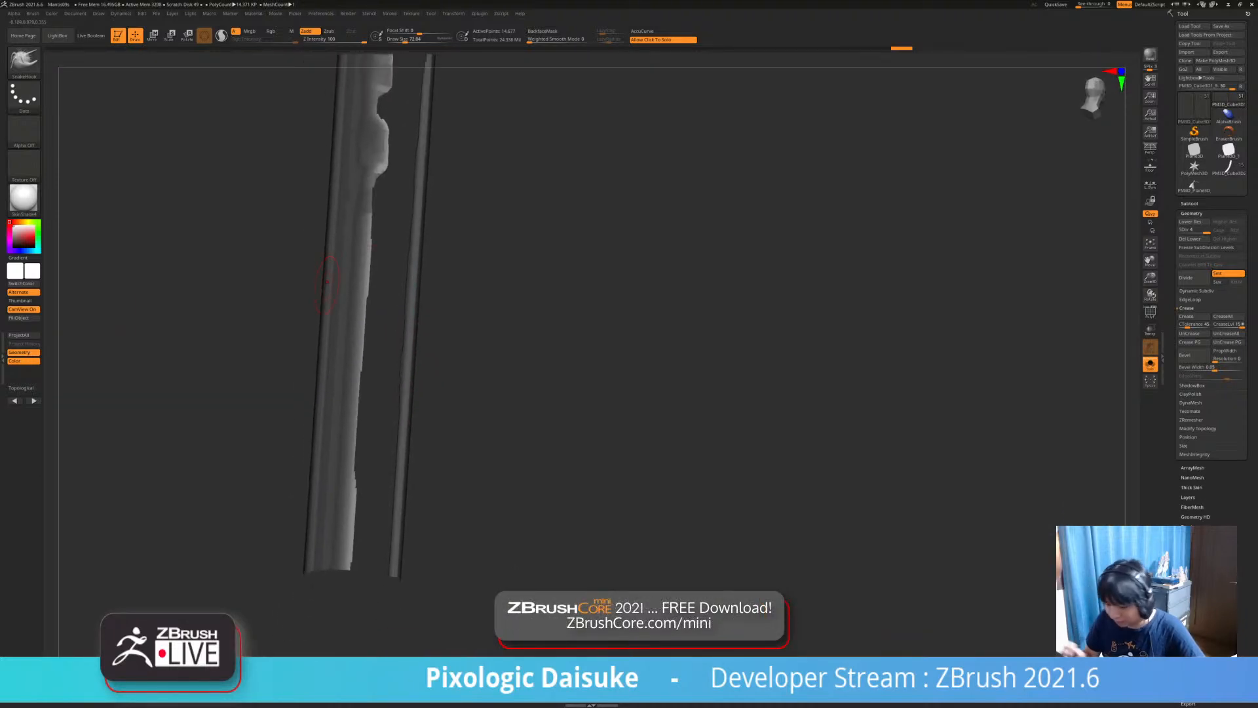
Choose the Flat Color material and switch on the brush's material channel.
{"action": "key", "text": "m"}
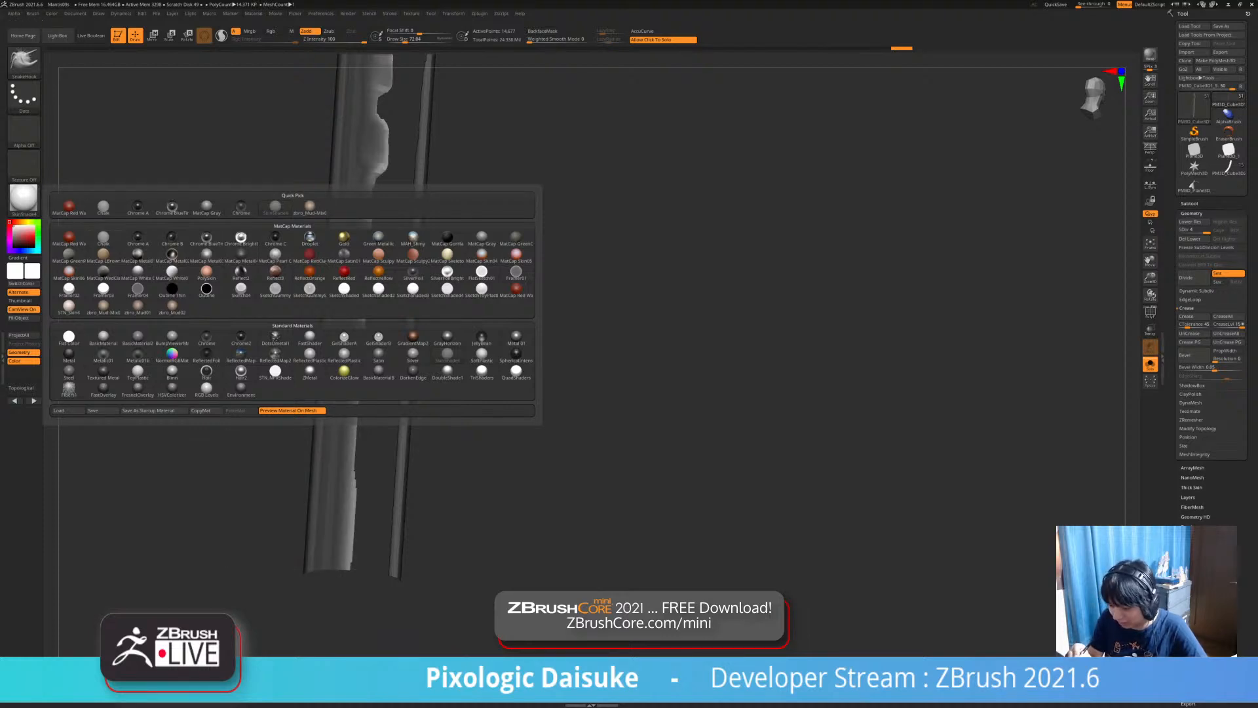
{"action": "left_click", "coordinate": [69, 338]}
{"action": "left_click", "coordinate": [291, 31]}
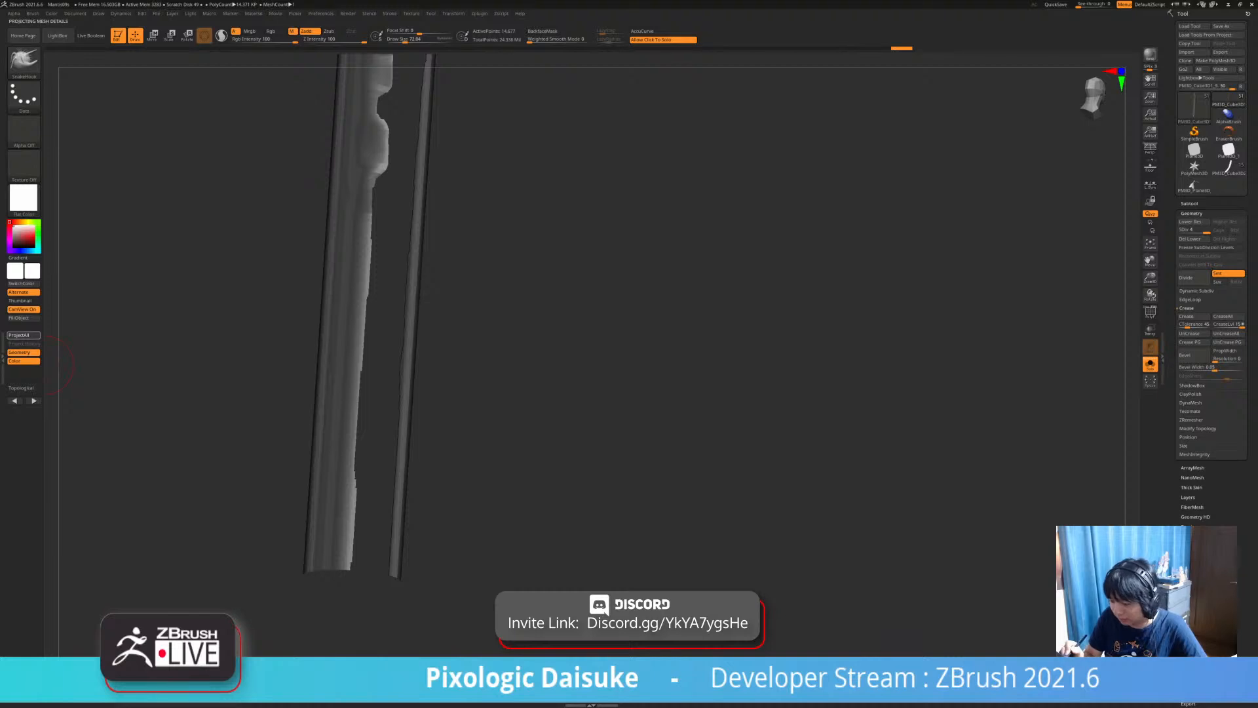
Try projecting the details of all visible subtools onto the shell.
{"action": "key", "text": "m"}
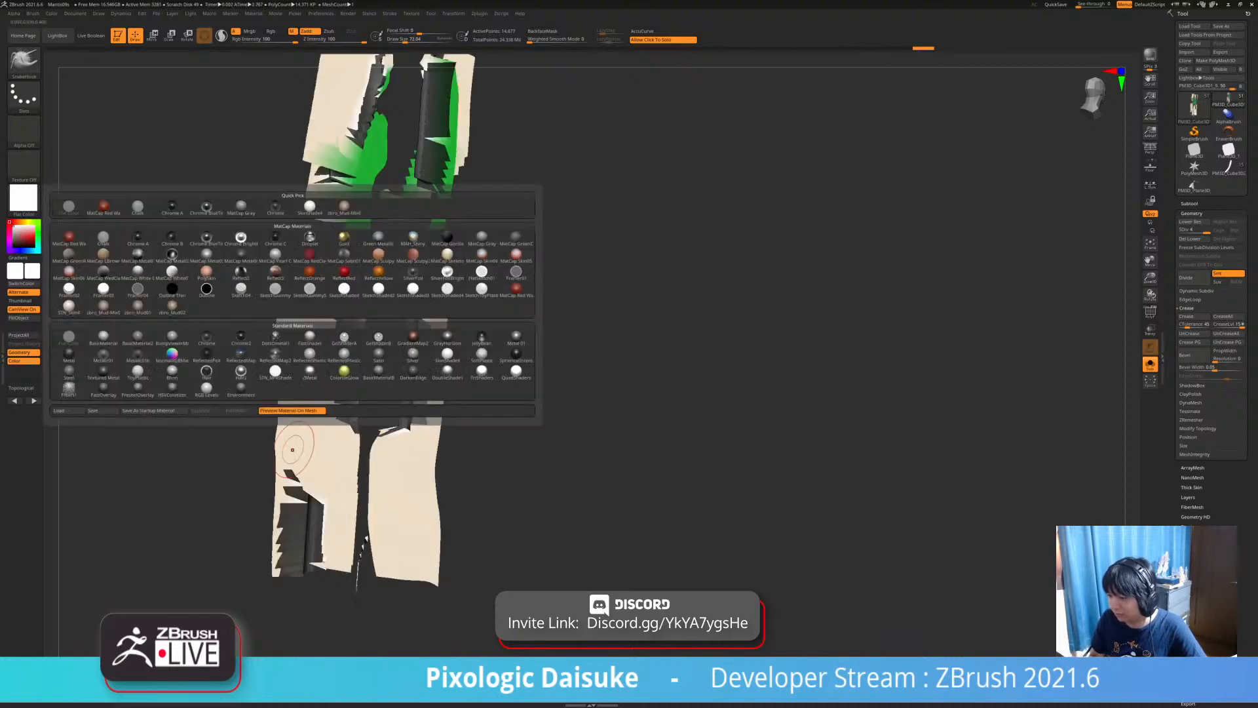
{"action": "left_click_drag", "start_coordinate": [244, 541], "coordinate": [248, 582]}
{"action": "key", "text": "ctrl+z"}
{"action": "key", "text": "ctrl+z"}
Hide the shell's middle stripe again and switch the mesh to its lowest subdivision level.
{"action": "left_click", "coordinate": [570, 483], "text": "ctrl+shift"}
{"action": "key", "text": "ctrl+shift+z"}
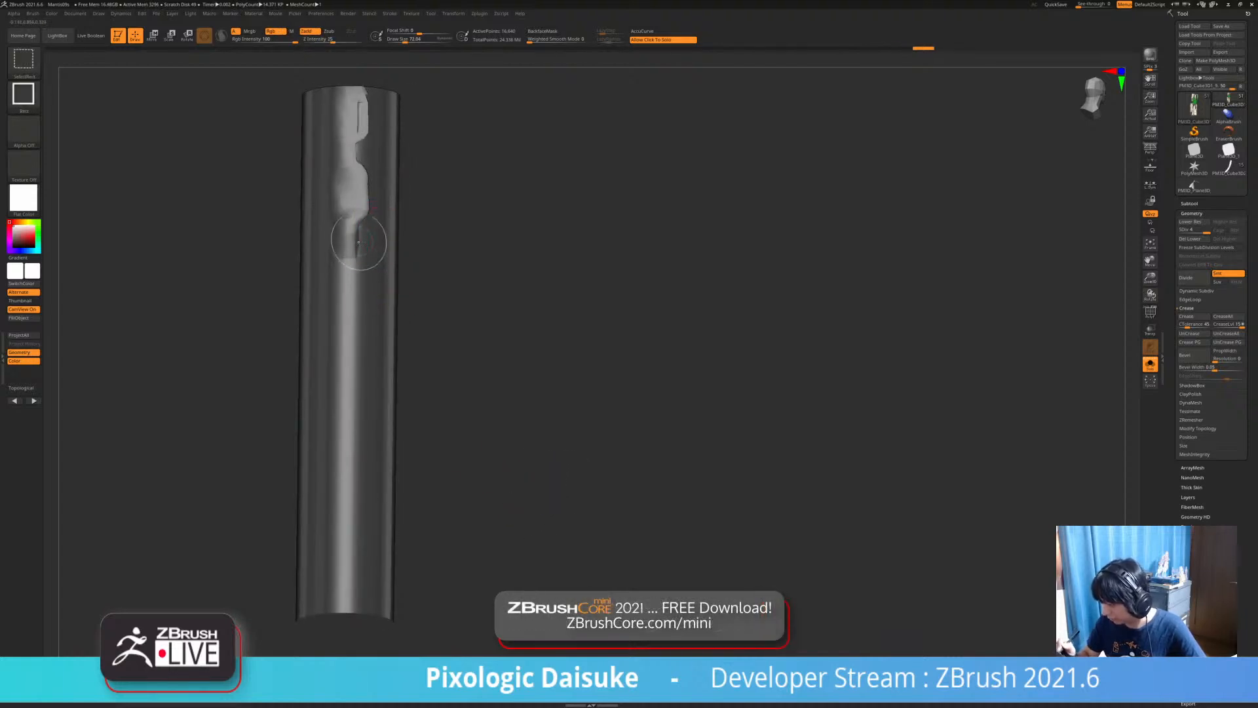
{"action": "left_click", "coordinate": [369, 256], "text": "ctrl+shift"}
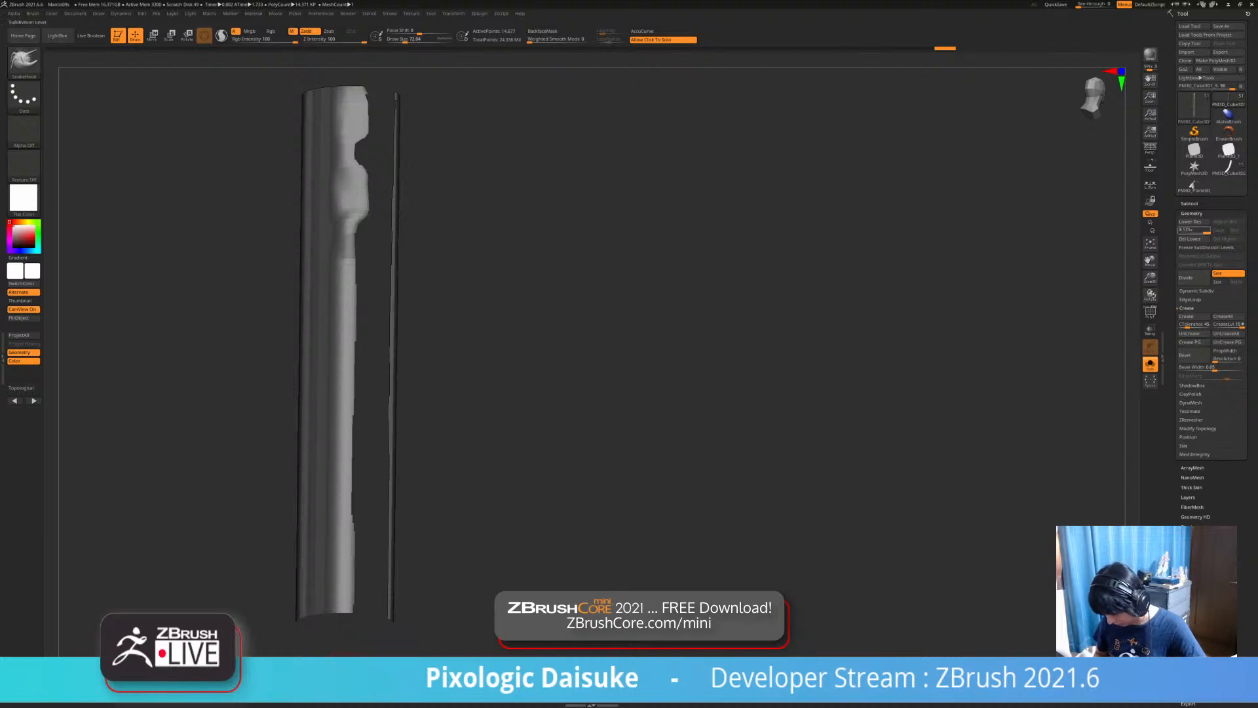
{"action": "mouse_move", "coordinate": [557, 452]}
{"action": "left_mouse_down"}
{"action": "mouse_move", "coordinate": [573, 435]}
{"action": "mouse_move", "coordinate": [562, 450]}
{"action": "left_mouse_up"}
{"action": "left_click", "coordinate": [559, 450]}
{"action": "left_click", "coordinate": [554, 447]}
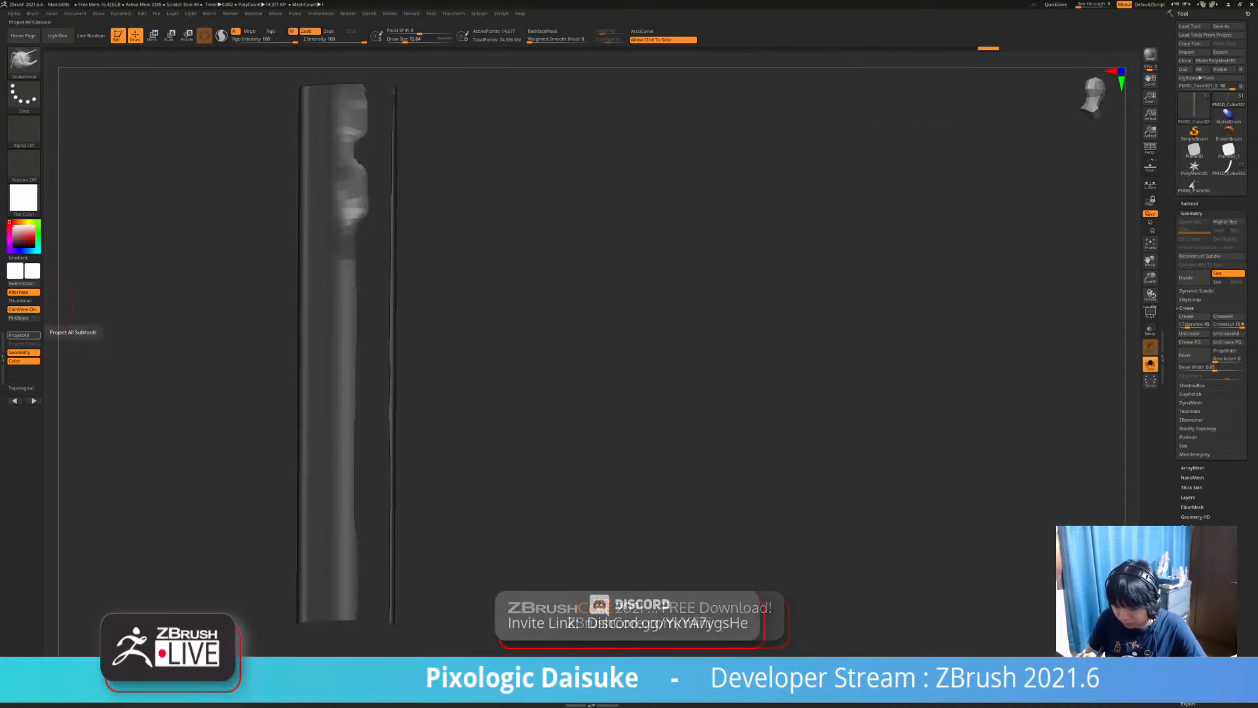
Fill the shell with the current white Flat Color material and change the active material to SkinShade4.
{"action": "left_click", "coordinate": [24, 318]}
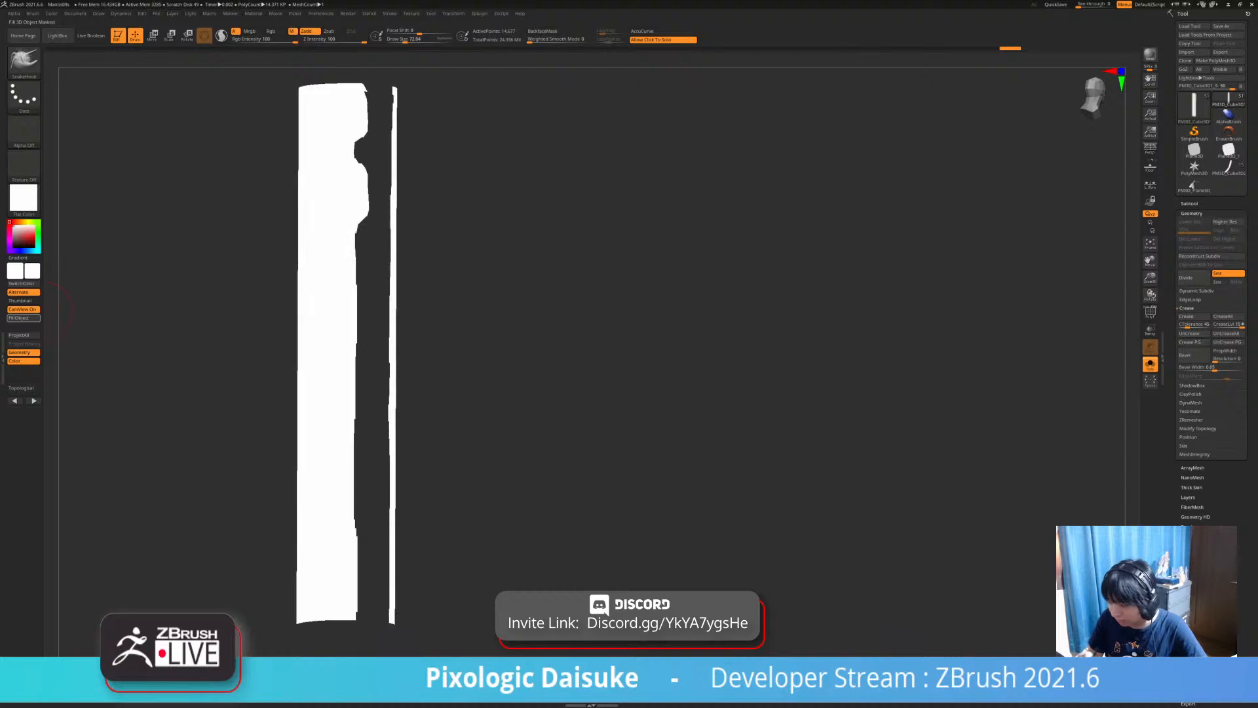
{"action": "left_click", "coordinate": [23, 197]}
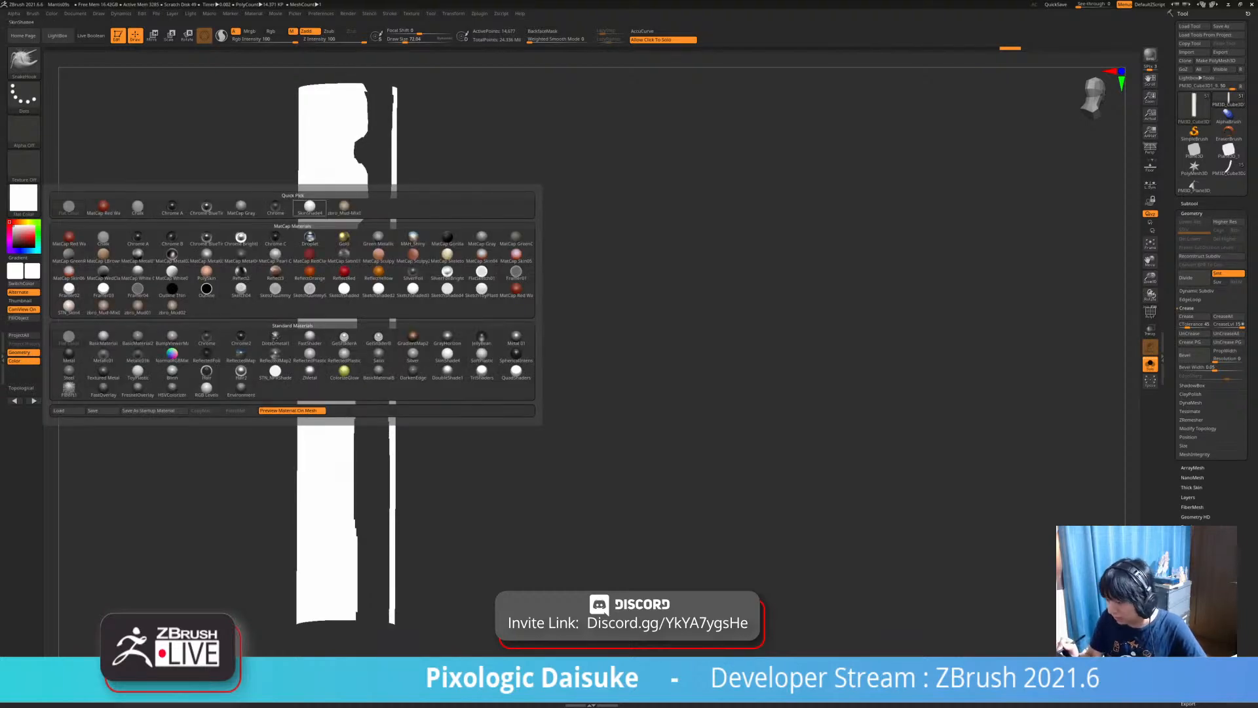
{"action": "left_click", "coordinate": [310, 207]}
{"action": "left_click_drag", "start_coordinate": [557, 401], "coordinate": [505, 410]}
{"action": "left_click", "coordinate": [504, 410]}
{"action": "left_click", "coordinate": [361, 242]}
Pull a second notch into the shell's wavy edge just below the upper bump with SnakeHook.
{"action": "right_click_drag", "start_coordinate": [362, 242], "coordinate": [340, 218]}
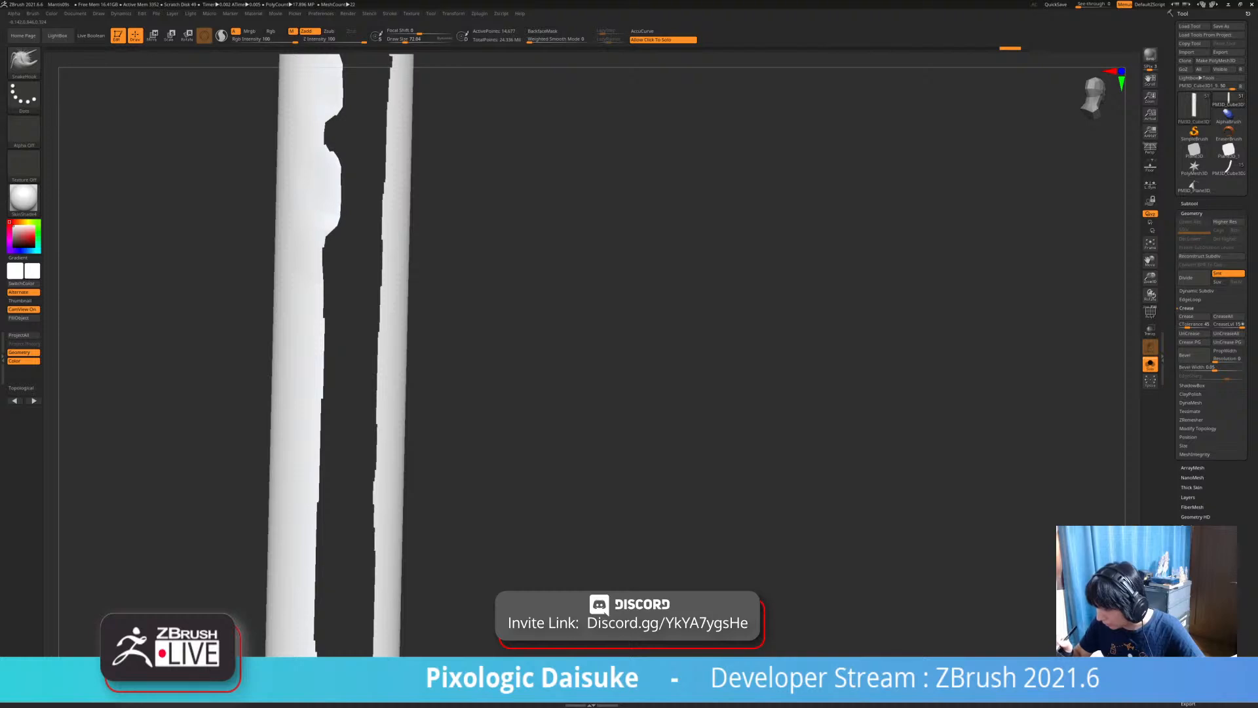
{"action": "mouse_move", "coordinate": [314, 290]}
{"action": "right_mouse_down", "text": "alt"}
{"action": "mouse_move", "coordinate": [315, 253]}
{"action": "mouse_move", "coordinate": [329, 258]}
{"action": "mouse_move", "coordinate": [345, 237]}
{"action": "mouse_move", "coordinate": [331, 227]}
{"action": "right_mouse_up", "text": "alt"}
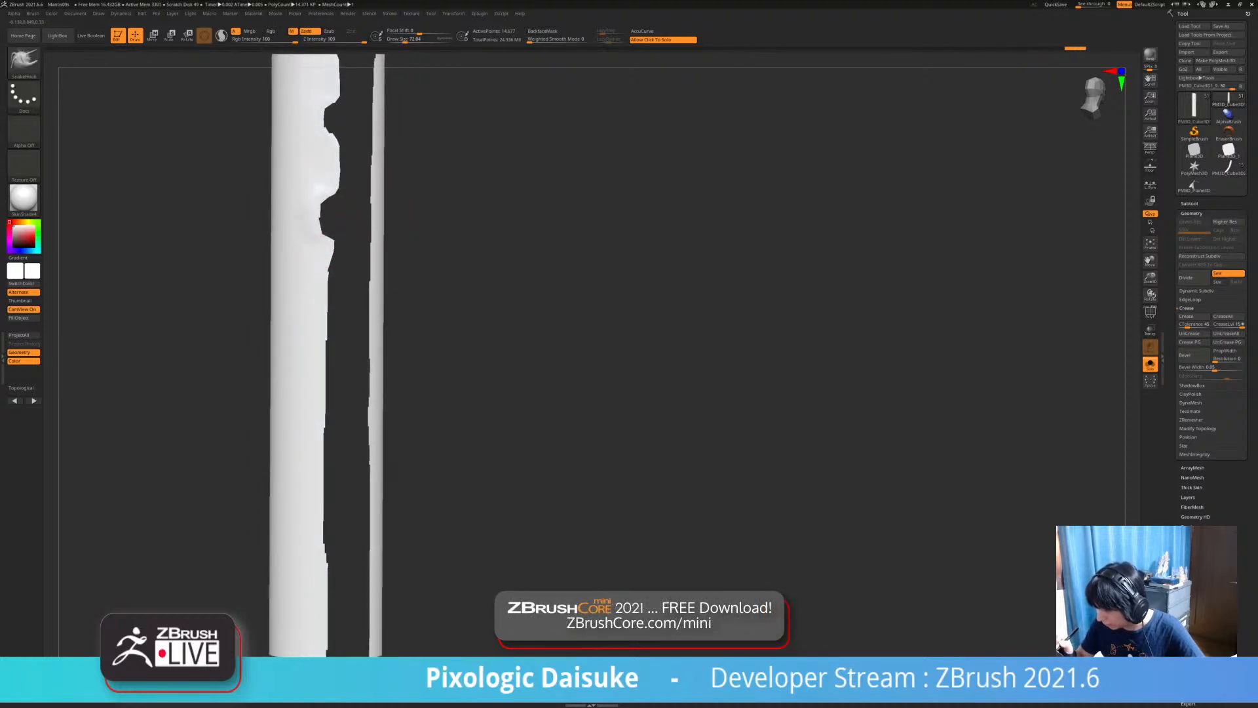
{"action": "mouse_move", "coordinate": [327, 269]}
{"action": "right_mouse_down"}
{"action": "mouse_move", "coordinate": [370, 251]}
{"action": "mouse_move", "coordinate": [394, 287]}
{"action": "right_mouse_up"}
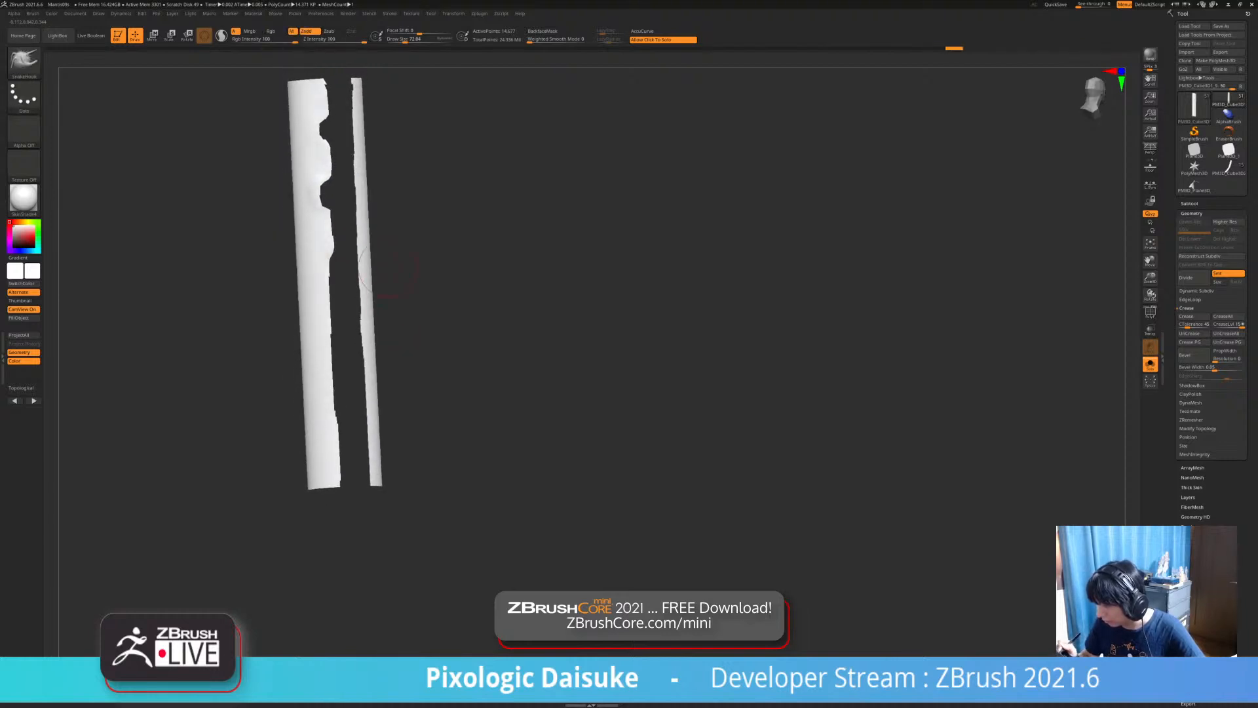
{"action": "right_click_drag", "start_coordinate": [326, 194], "coordinate": [363, 200]}
{"action": "right_click_drag", "start_coordinate": [349, 155], "coordinate": [328, 157]}
Pull two notches into the shell's opposite inner edge with SnakeHook to mirror the wavy profile.
{"action": "right_click_drag", "start_coordinate": [328, 157], "coordinate": [337, 182], "text": "ctrl"}
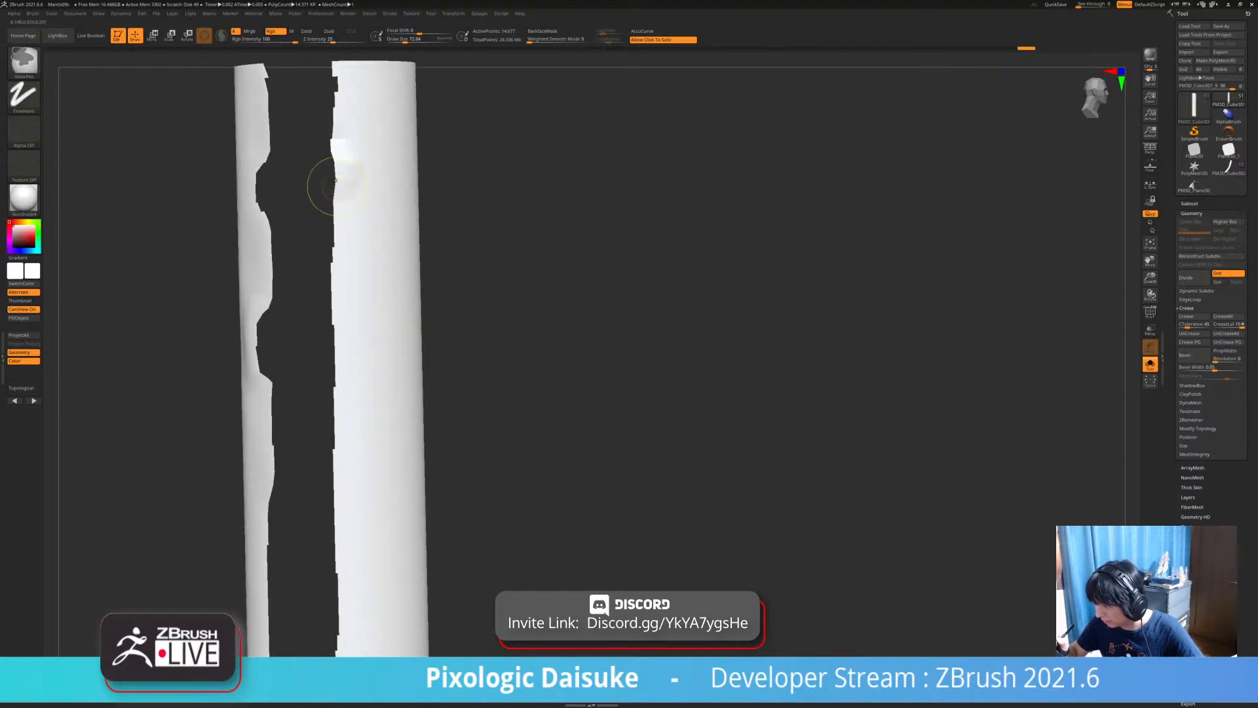
{"action": "left_click_drag", "start_coordinate": [357, 199], "coordinate": [362, 202]}
{"action": "right_click_drag", "start_coordinate": [362, 202], "coordinate": [345, 133], "text": "alt"}
{"action": "left_click_drag", "start_coordinate": [324, 152], "coordinate": [331, 141]}
{"action": "right_click_drag", "start_coordinate": [331, 141], "coordinate": [350, 130]}
{"action": "left_click_drag", "start_coordinate": [322, 225], "coordinate": [343, 236]}
{"action": "right_click_drag", "start_coordinate": [343, 236], "coordinate": [360, 234]}
{"action": "left_click_drag", "start_coordinate": [336, 235], "coordinate": [348, 239]}
{"action": "right_click_drag", "start_coordinate": [348, 239], "coordinate": [331, 242]}
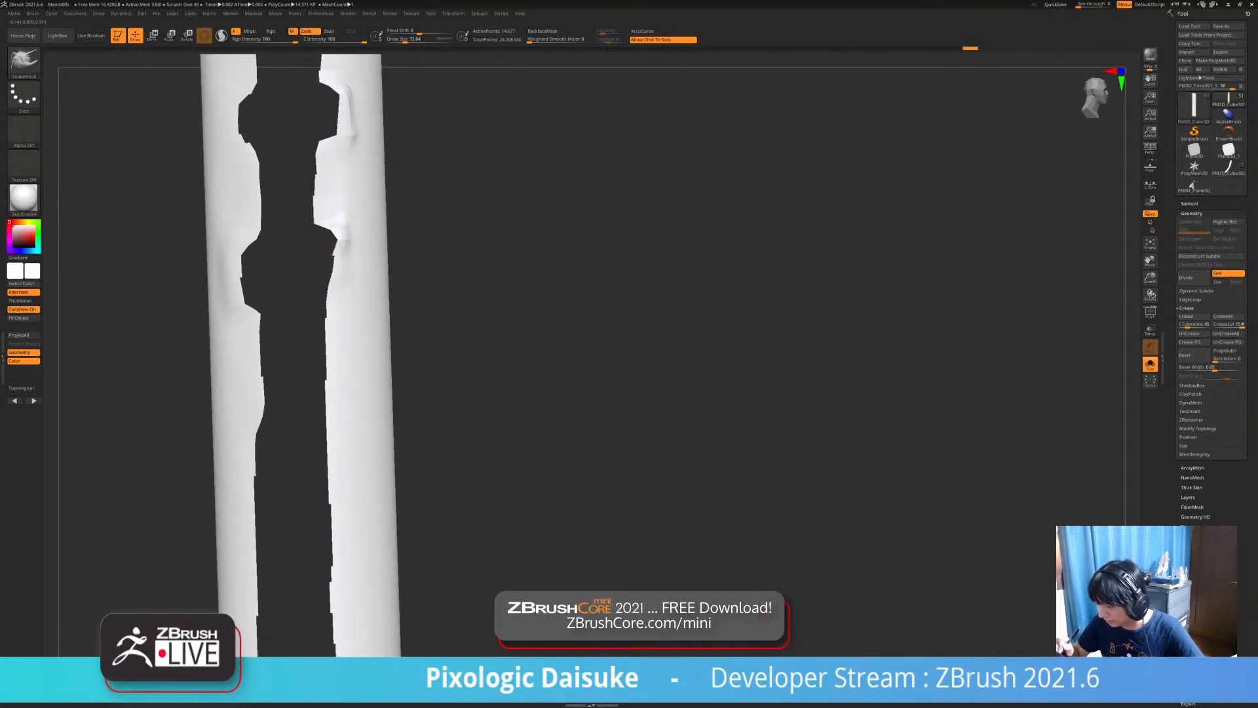
{"action": "left_click_drag", "start_coordinate": [334, 287], "coordinate": [342, 286]}
{"action": "right_click_drag", "start_coordinate": [341, 286], "coordinate": [328, 239], "text": "alt"}
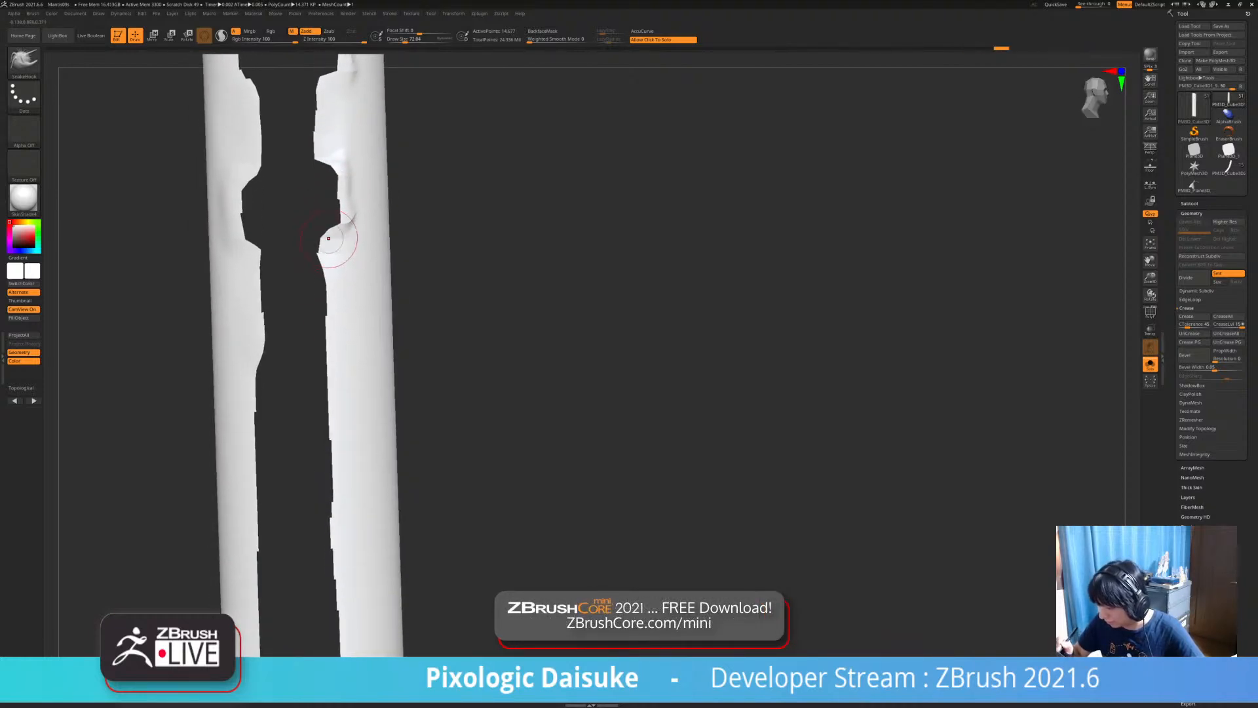
Refine the opposite edge around the second notch and shape the transition just below it.
{"action": "right_click_drag", "start_coordinate": [332, 295], "coordinate": [323, 257], "text": "alt"}
{"action": "left_click_drag", "start_coordinate": [318, 227], "coordinate": [312, 225]}
{"action": "mouse_move", "coordinate": [321, 256]}
{"action": "right_mouse_down", "text": "ctrl"}
{"action": "mouse_move", "coordinate": [328, 211]}
{"action": "mouse_move", "coordinate": [320, 227]}
{"action": "right_mouse_up", "text": "ctrl"}
{"action": "left_click_drag", "start_coordinate": [312, 284], "coordinate": [319, 285]}
{"action": "left_click_drag", "start_coordinate": [326, 207], "coordinate": [329, 208]}
{"action": "right_click_drag", "start_coordinate": [344, 328], "coordinate": [345, 282], "text": "ctrl"}
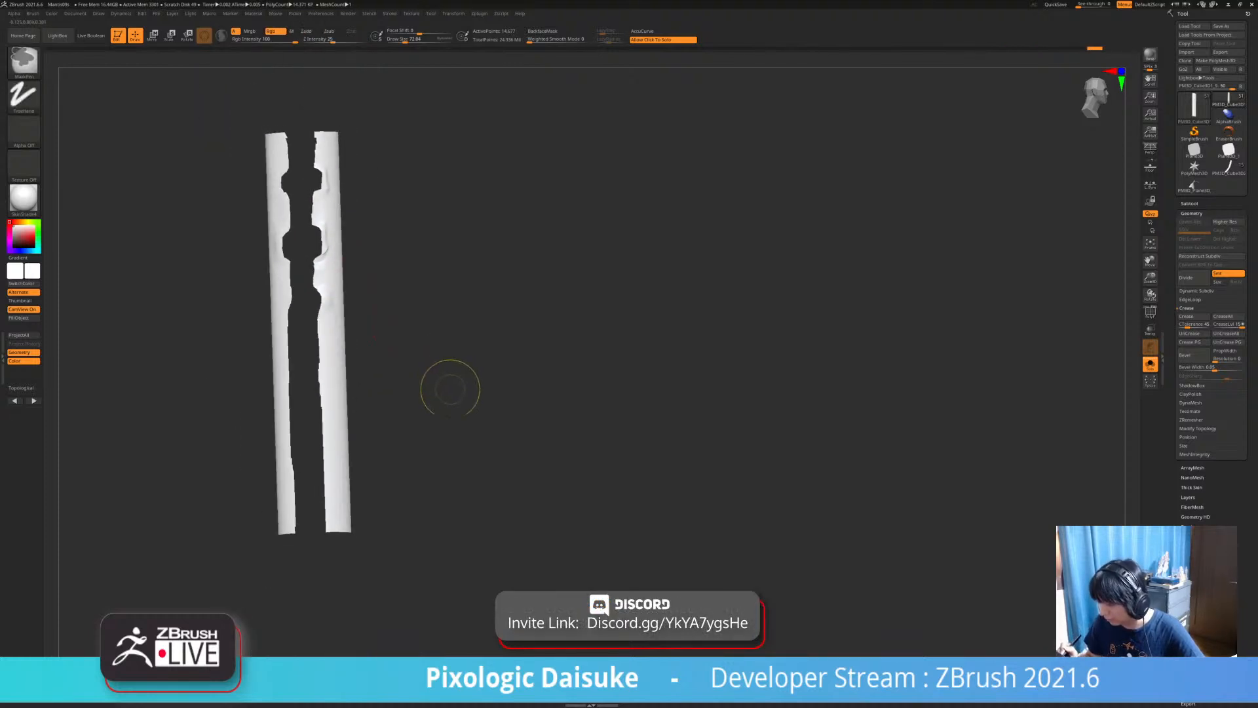
Show the whole figure to check the shell in place on the forearm and isolate the shell again.
{"action": "left_click_drag", "start_coordinate": [448, 381], "coordinate": [472, 367]}
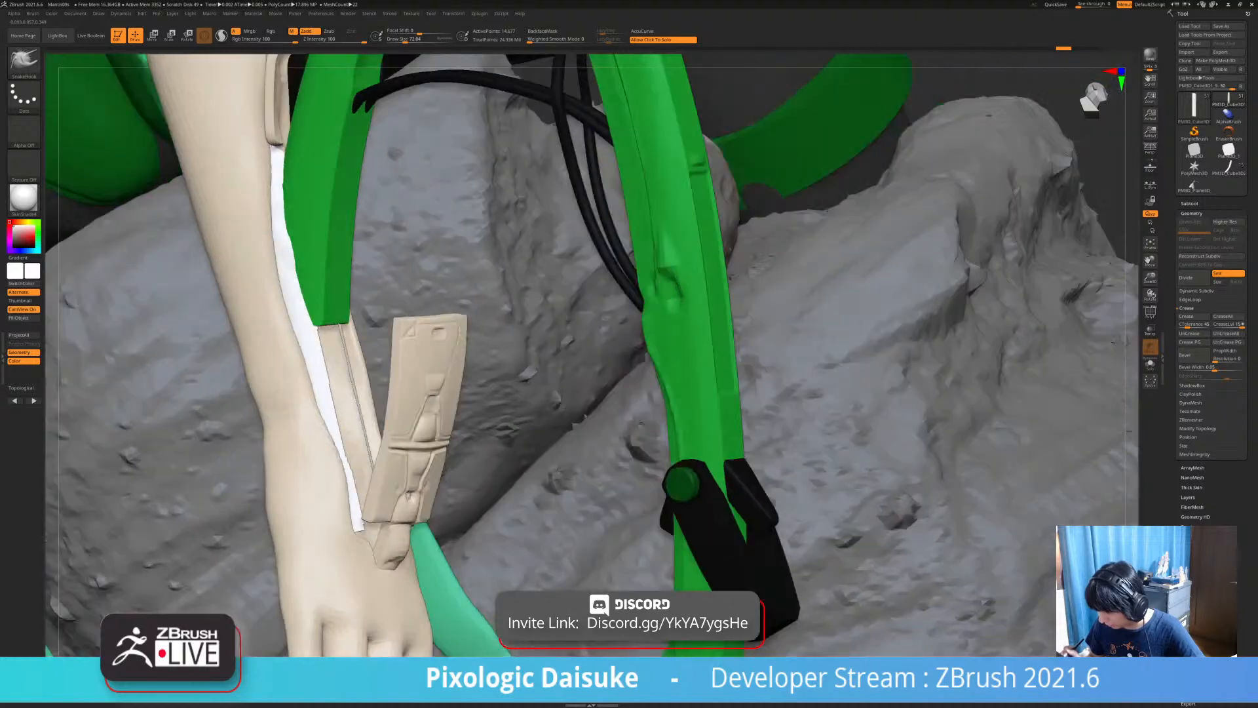
{"action": "right_click_drag", "start_coordinate": [590, 367], "coordinate": [413, 361]}
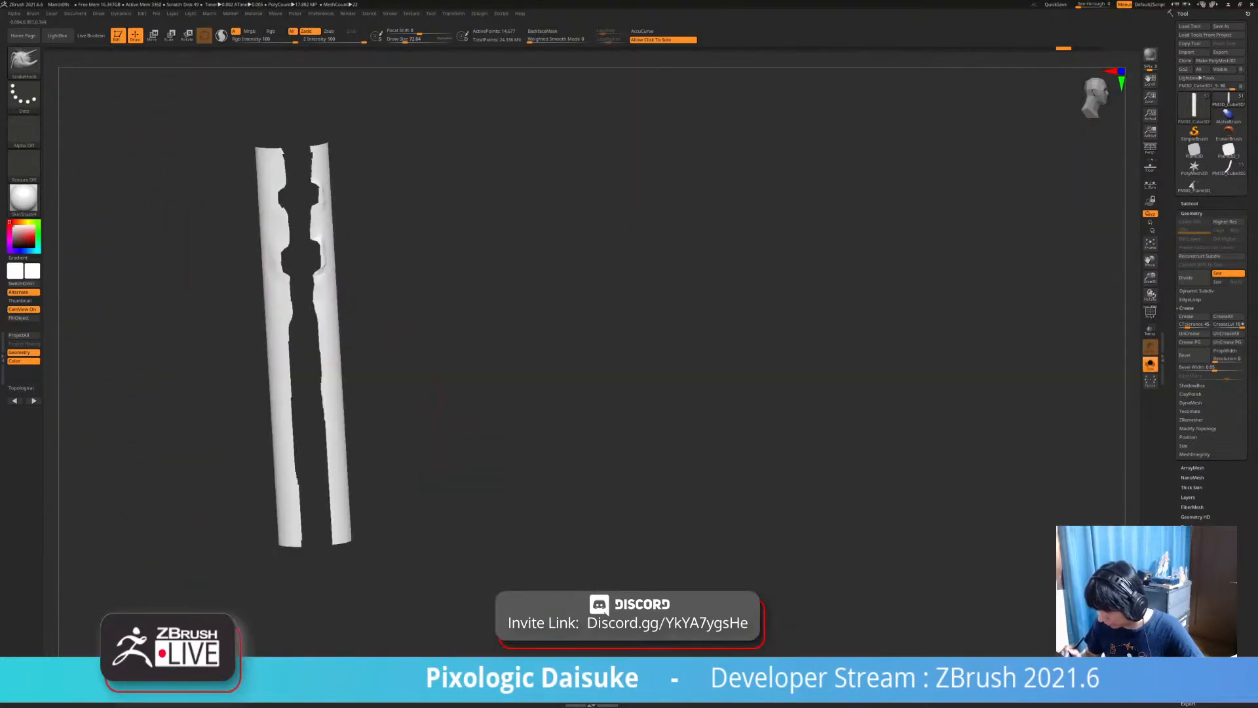
{"action": "mouse_move", "coordinate": [420, 295]}
{"action": "right_mouse_down"}
{"action": "mouse_move", "coordinate": [373, 278]}
{"action": "mouse_move", "coordinate": [426, 299]}
{"action": "mouse_move", "coordinate": [423, 318]}
{"action": "right_mouse_up"}
Stretch the second pair of notches into a longer opening along both inner edges, undoing the last unwanted stroke.
{"action": "left_click_drag", "start_coordinate": [420, 293], "coordinate": [435, 307]}
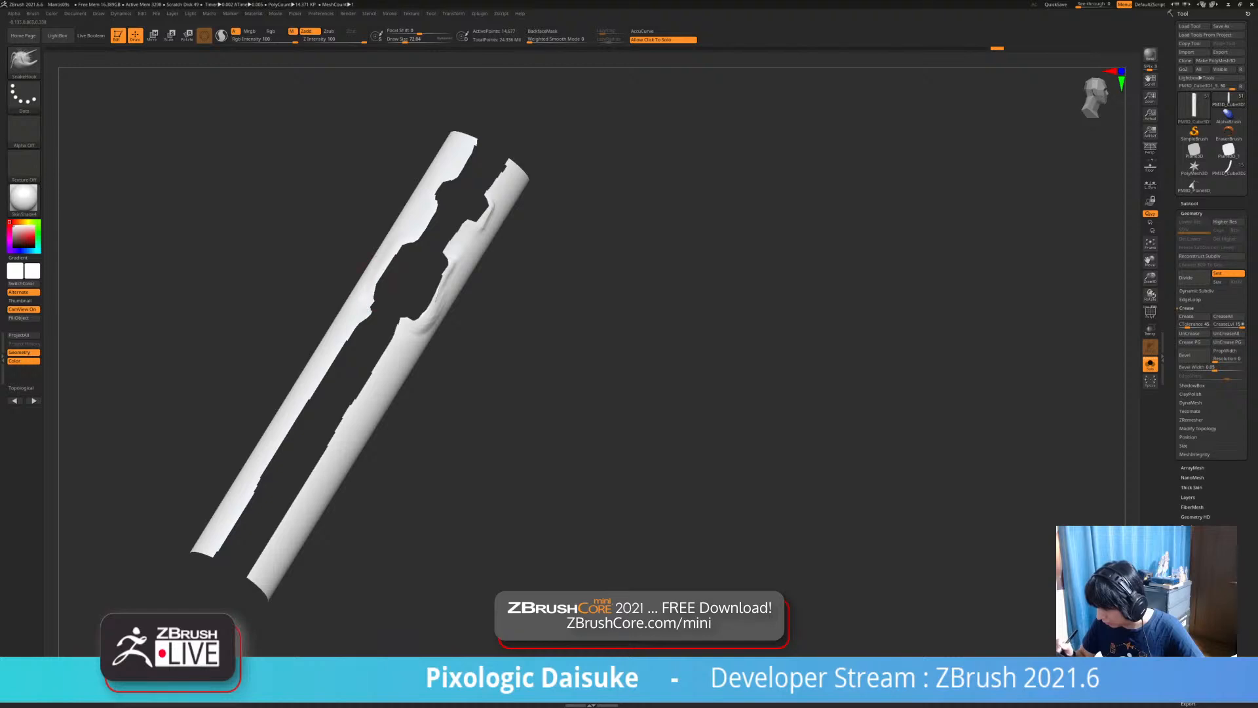
{"action": "right_click_drag", "start_coordinate": [374, 301], "coordinate": [403, 302]}
{"action": "mouse_move", "coordinate": [371, 296]}
{"action": "left_mouse_down", "text": "shift"}
{"action": "mouse_move", "coordinate": [360, 314]}
{"action": "mouse_move", "coordinate": [374, 295]}
{"action": "left_mouse_up", "text": "shift"}
{"action": "mouse_move", "coordinate": [372, 292]}
{"action": "right_mouse_down"}
{"action": "mouse_move", "coordinate": [354, 318]}
{"action": "mouse_move", "coordinate": [406, 313]}
{"action": "mouse_move", "coordinate": [393, 275]}
{"action": "mouse_move", "coordinate": [485, 311]}
{"action": "mouse_move", "coordinate": [347, 311]}
{"action": "mouse_move", "coordinate": [445, 341]}
{"action": "mouse_move", "coordinate": [465, 327]}
{"action": "mouse_move", "coordinate": [535, 507]}
{"action": "right_mouse_up"}
{"action": "key", "text": "ctrl+z"}
{"action": "left_click", "coordinate": [511, 314]}
{"action": "left_click", "coordinate": [262, 295]}
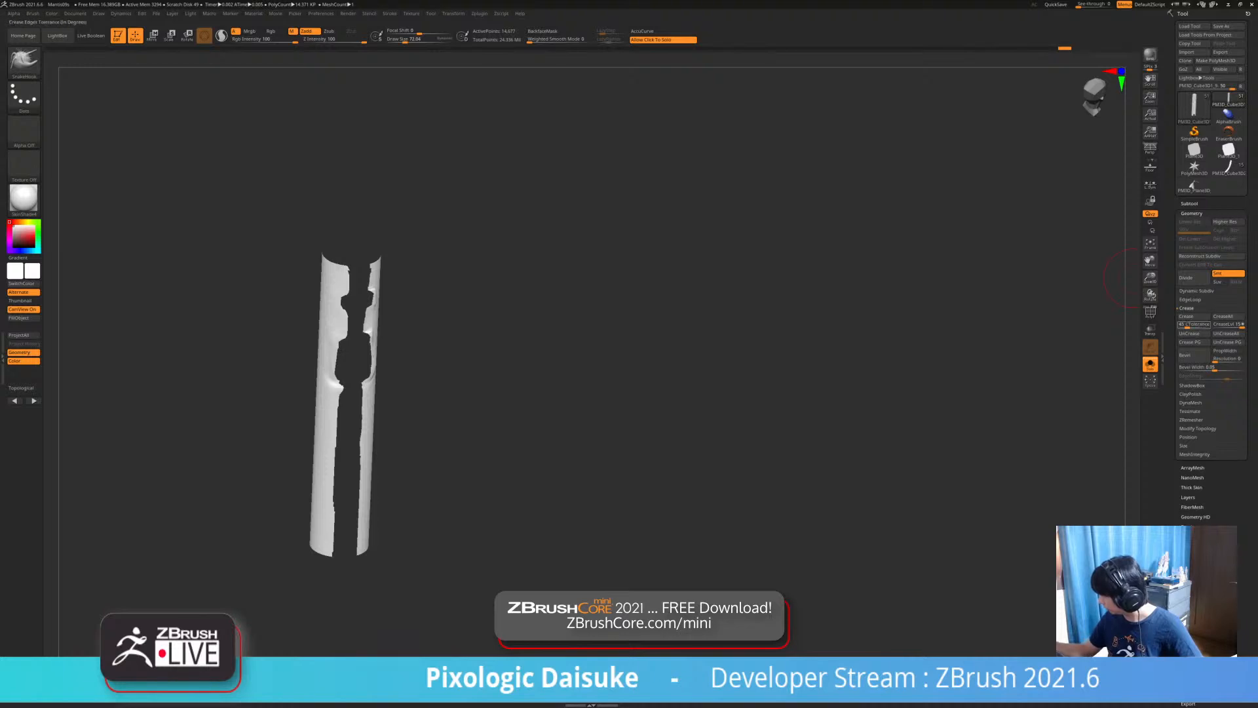
Turn on dynamic subdivision for the shell and give it a small thickness.
{"action": "left_click", "coordinate": [1197, 291]}
{"action": "left_click", "coordinate": [1193, 299]}
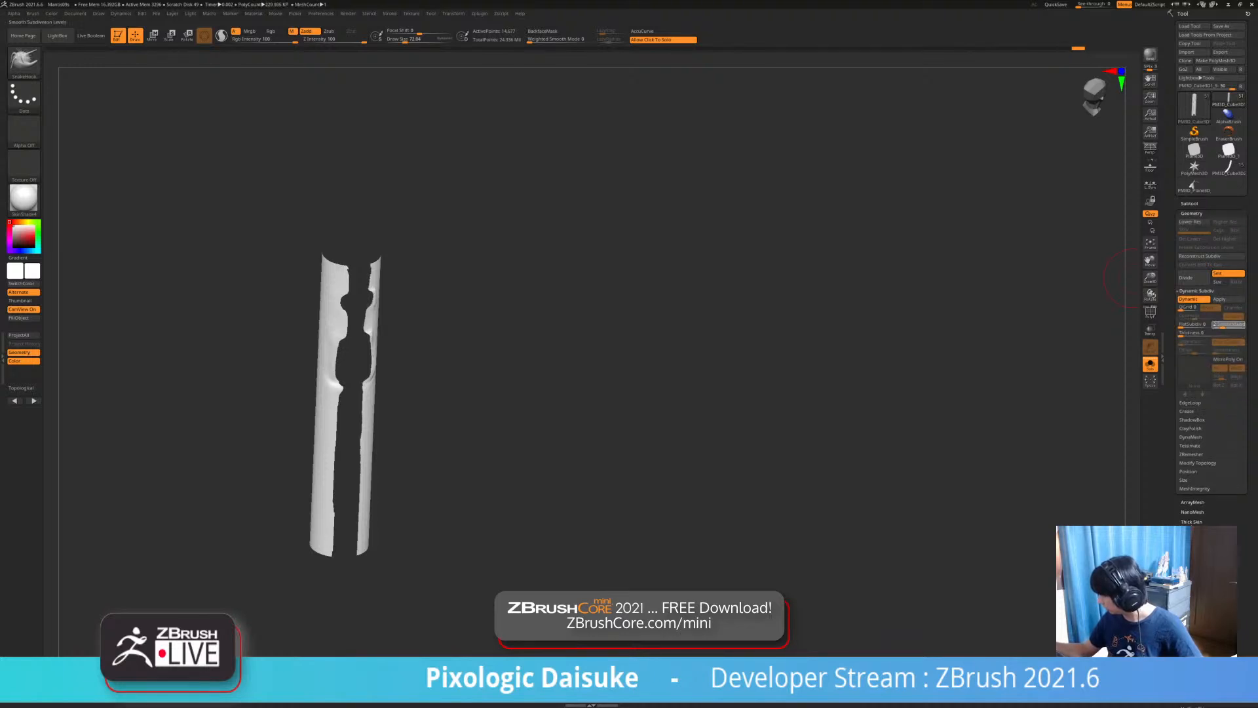
{"action": "left_click_drag", "start_coordinate": [1181, 333], "coordinate": [1194, 333]}
{"action": "mouse_move", "coordinate": [539, 429]}
{"action": "right_mouse_down", "text": "ctrl"}
{"action": "mouse_move", "coordinate": [510, 501]}
{"action": "mouse_move", "coordinate": [509, 472]}
{"action": "mouse_move", "coordinate": [544, 471]}
{"action": "right_mouse_up", "text": "ctrl"}
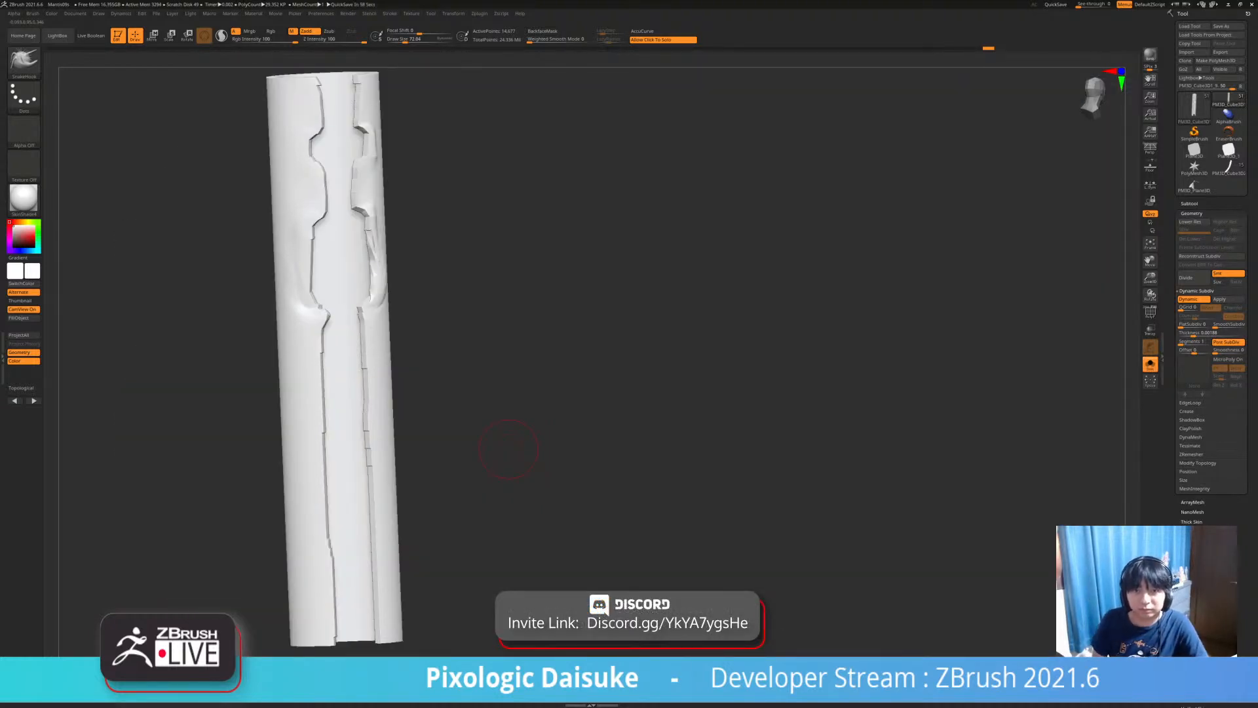
Pull a new notch into one inner edge near the thickened shell's lower end with SnakeHook.
{"action": "right_click_drag", "start_coordinate": [508, 449], "coordinate": [502, 407]}
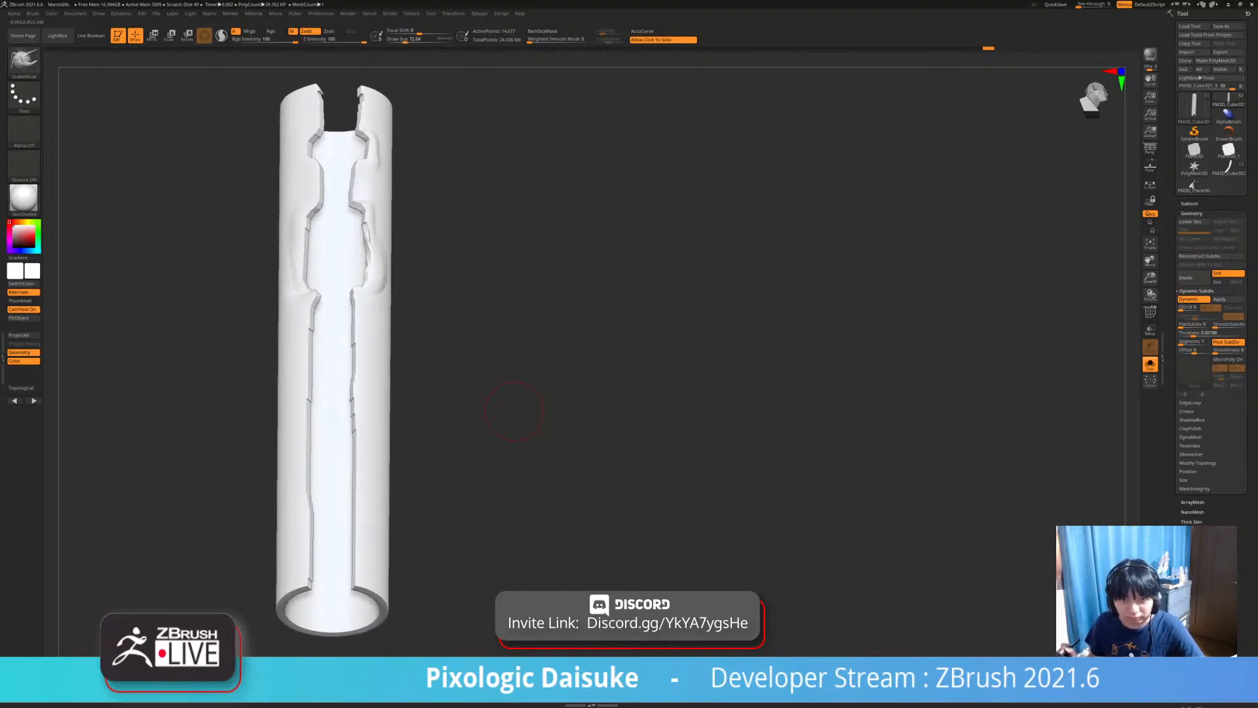
{"action": "right_click_drag", "start_coordinate": [364, 299], "coordinate": [348, 321]}
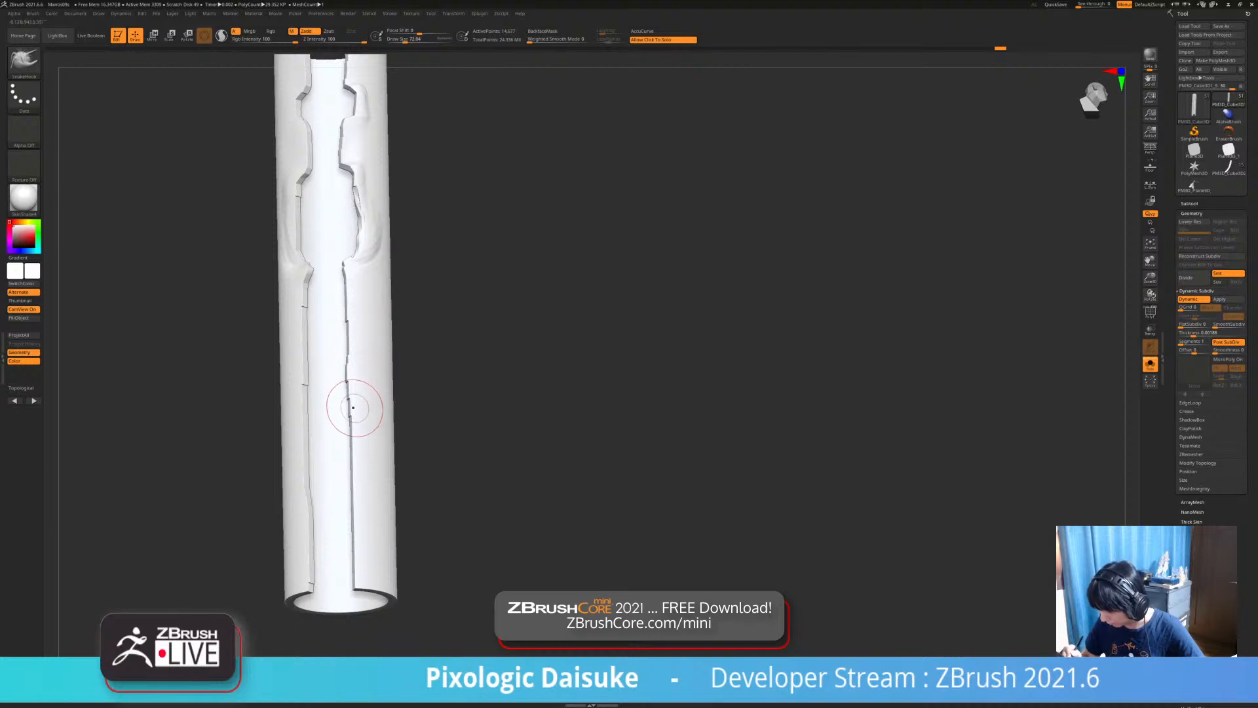
{"action": "right_click_drag", "start_coordinate": [352, 444], "coordinate": [367, 438]}
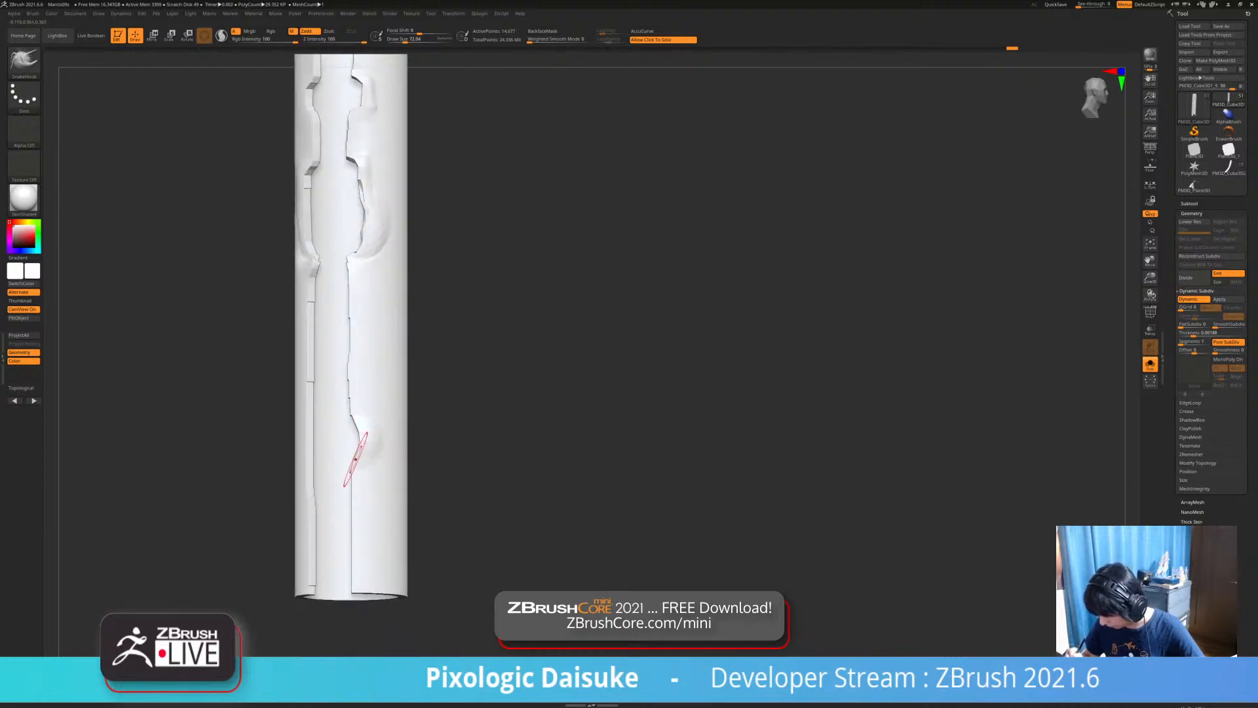
{"action": "left_click_drag", "start_coordinate": [358, 461], "coordinate": [362, 460]}
{"action": "right_click_drag", "start_coordinate": [364, 452], "coordinate": [365, 448]}
{"action": "left_click_drag", "start_coordinate": [359, 435], "coordinate": [365, 437]}
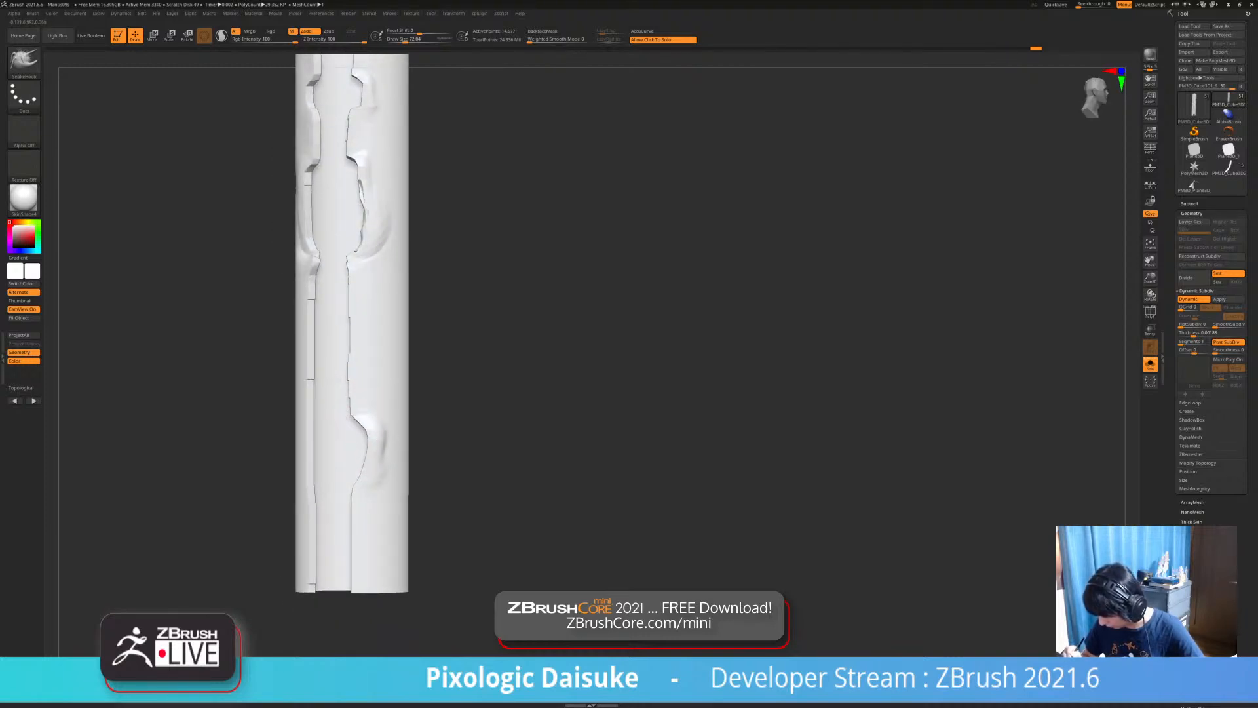
Pull a matching notch into the opposite inner edge near the shell's lower end.
{"action": "right_click_drag", "start_coordinate": [356, 403], "coordinate": [355, 400]}
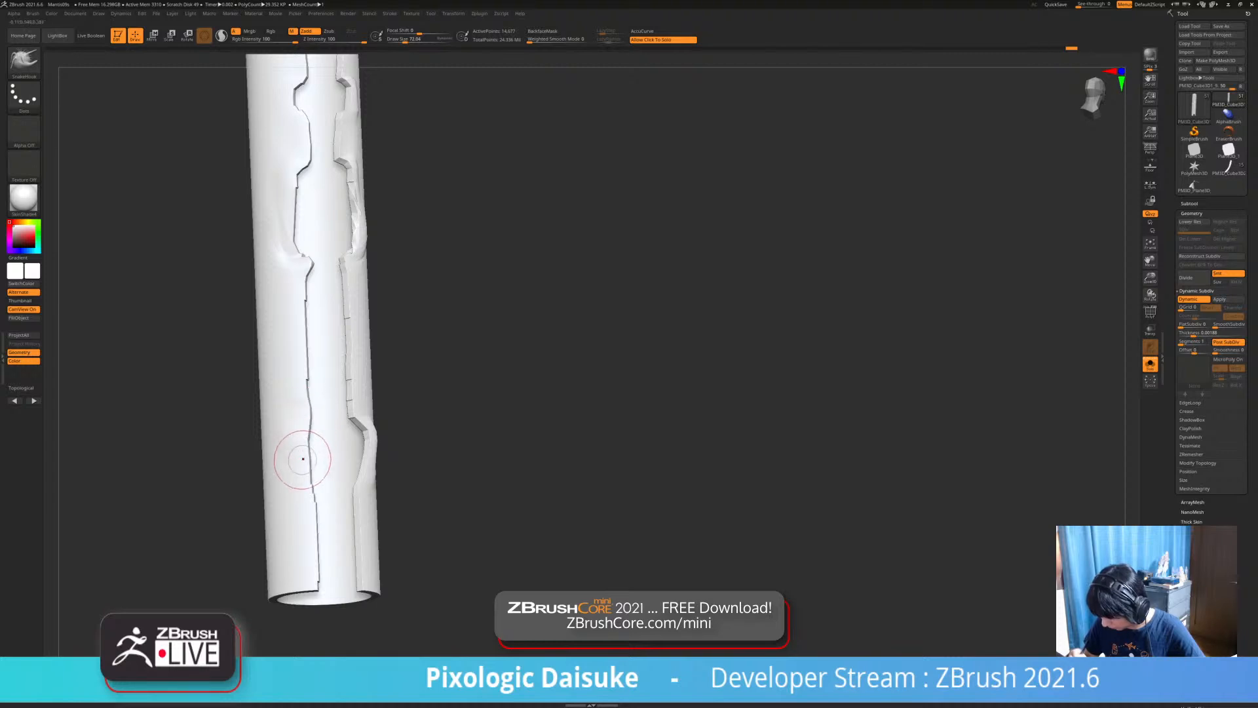
{"action": "mouse_move", "coordinate": [300, 441]}
{"action": "right_mouse_down"}
{"action": "mouse_move", "coordinate": [335, 434]}
{"action": "mouse_move", "coordinate": [295, 470]}
{"action": "mouse_move", "coordinate": [285, 437]}
{"action": "mouse_move", "coordinate": [284, 483]}
{"action": "mouse_move", "coordinate": [289, 410]}
{"action": "mouse_move", "coordinate": [295, 419]}
{"action": "mouse_move", "coordinate": [315, 387]}
{"action": "right_mouse_up"}
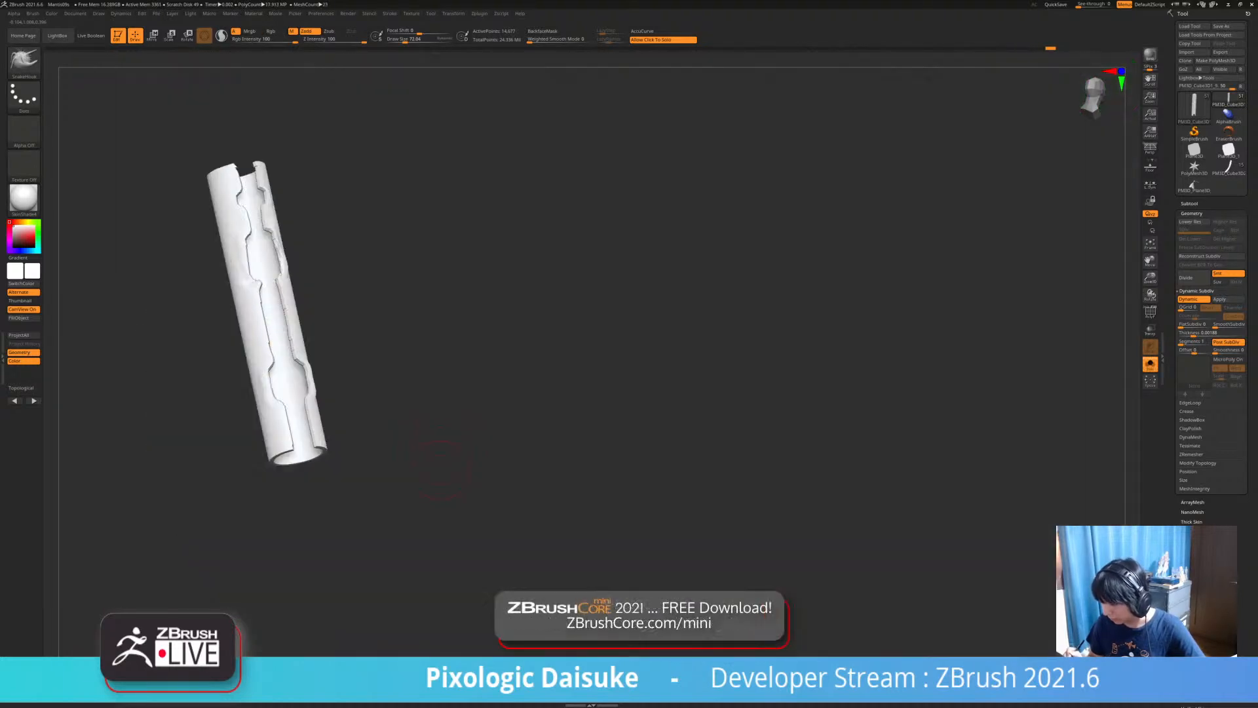
{"action": "right_click_drag", "start_coordinate": [282, 230], "coordinate": [280, 288], "text": "ctrl"}
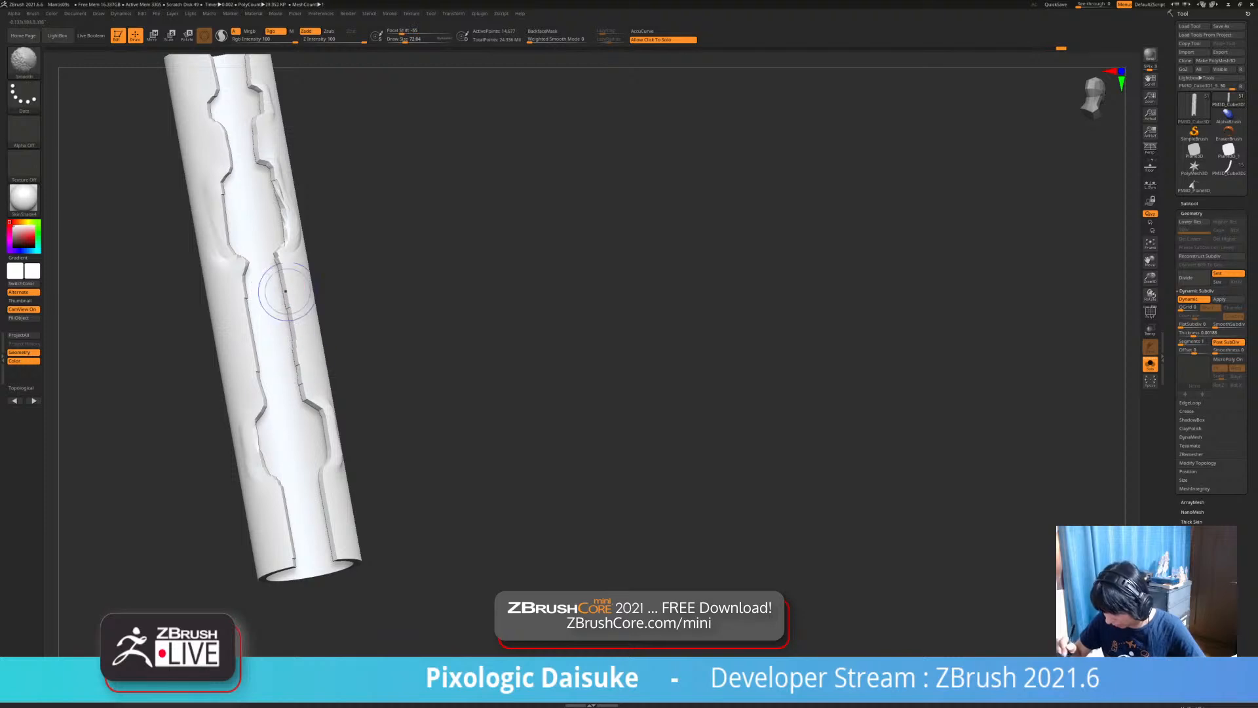
Try smoothing the inner edge beside the shell's long opening and undo the last stroke.
{"action": "right_click_drag", "start_coordinate": [367, 420], "coordinate": [406, 416]}
{"action": "left_click_drag", "start_coordinate": [295, 197], "coordinate": [300, 236], "text": "shift"}
{"action": "mouse_move", "coordinate": [407, 416]}
{"action": "right_mouse_down"}
{"action": "mouse_move", "coordinate": [374, 400]}
{"action": "mouse_move", "coordinate": [387, 429]}
{"action": "mouse_move", "coordinate": [385, 328]}
{"action": "right_mouse_up"}
{"action": "mouse_move", "coordinate": [376, 424]}
{"action": "right_mouse_down"}
{"action": "mouse_move", "coordinate": [396, 502]}
{"action": "mouse_move", "coordinate": [452, 491]}
{"action": "mouse_move", "coordinate": [420, 518]}
{"action": "mouse_move", "coordinate": [387, 525]}
{"action": "mouse_move", "coordinate": [485, 481]}
{"action": "mouse_move", "coordinate": [453, 367]}
{"action": "mouse_move", "coordinate": [439, 399]}
{"action": "mouse_move", "coordinate": [466, 396]}
{"action": "right_mouse_up"}
{"action": "key", "text": "ctrl+z"}
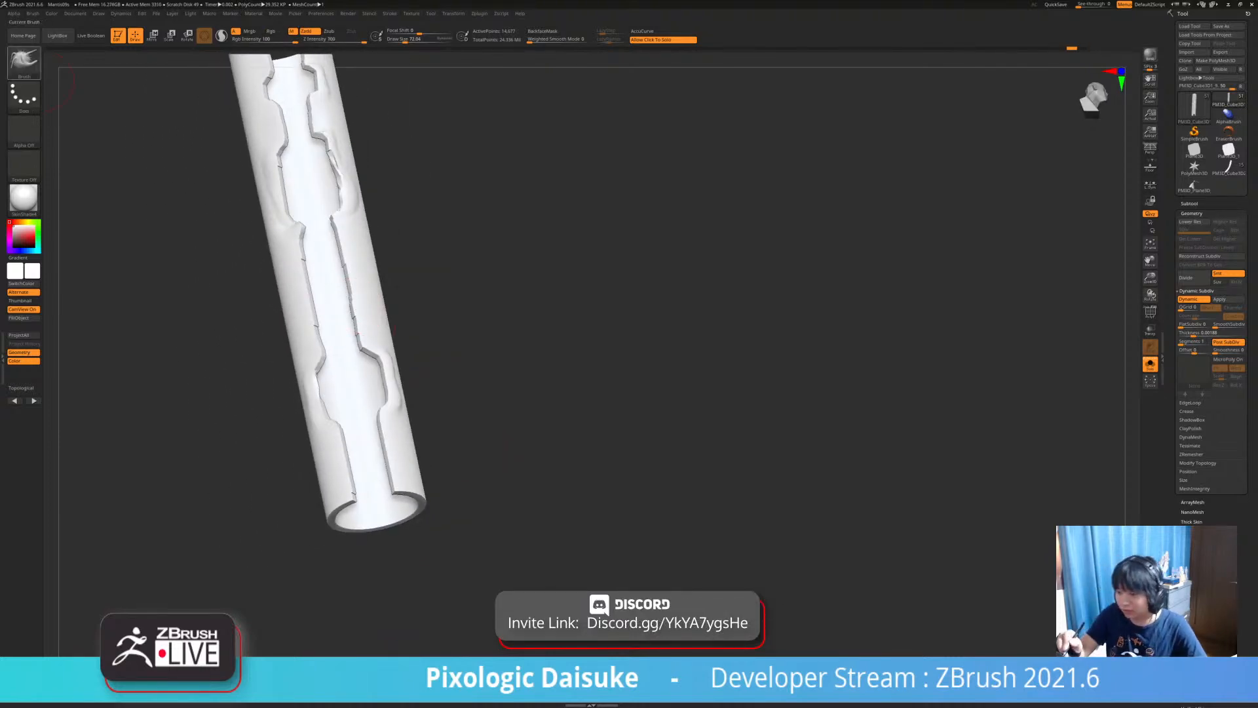
Try the ClayBuildup brush and smoothing around the lower notch, and undo the stroke.
{"action": "key", "text": "b"}
{"action": "left_click", "coordinate": [103, 68]}
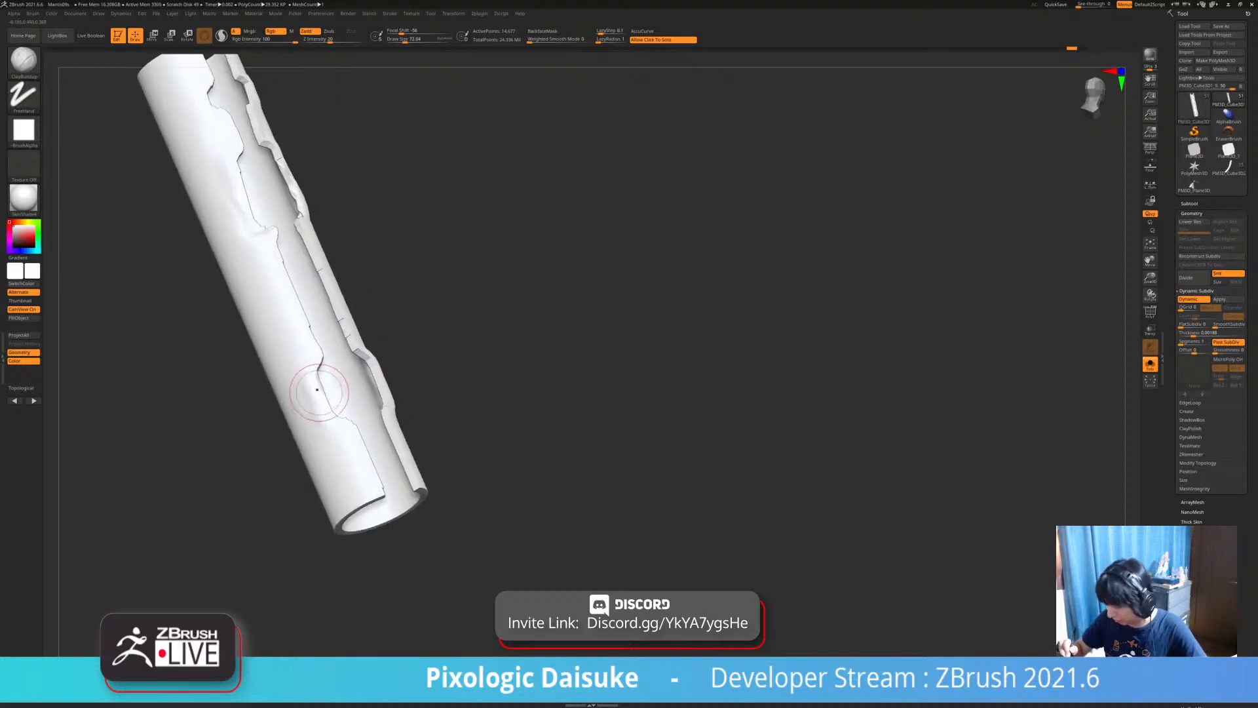
{"action": "right_click_drag", "start_coordinate": [311, 360], "coordinate": [328, 419], "text": "ctrl"}
{"action": "mouse_move", "coordinate": [320, 399]}
{"action": "left_mouse_down", "text": "shift"}
{"action": "mouse_move", "coordinate": [329, 380]}
{"action": "mouse_move", "coordinate": [333, 393]}
{"action": "left_mouse_up", "text": "shift"}
{"action": "mouse_move", "coordinate": [477, 485]}
{"action": "right_mouse_down", "text": "ctrl"}
{"action": "mouse_move", "coordinate": [477, 439]}
{"action": "mouse_move", "coordinate": [343, 445]}
{"action": "mouse_move", "coordinate": [360, 452]}
{"action": "mouse_move", "coordinate": [367, 406]}
{"action": "mouse_move", "coordinate": [339, 369]}
{"action": "right_mouse_up", "text": "ctrl"}
{"action": "key", "text": "ctrl+z"}
Select SnakeHook again and adjust the notch contours near the shell's upper end.
{"action": "mouse_move", "coordinate": [360, 272]}
{"action": "right_mouse_down", "text": "alt"}
{"action": "mouse_move", "coordinate": [371, 458]}
{"action": "mouse_move", "coordinate": [333, 387]}
{"action": "mouse_move", "coordinate": [328, 233]}
{"action": "mouse_move", "coordinate": [341, 407]}
{"action": "mouse_move", "coordinate": [337, 377]}
{"action": "mouse_move", "coordinate": [377, 334]}
{"action": "right_mouse_up", "text": "alt"}
{"action": "key", "text": "b"}
{"action": "key", "text": "s"}
{"action": "key", "text": "h"}
{"action": "right_click_drag", "start_coordinate": [307, 144], "coordinate": [328, 135]}
{"action": "left_click_drag", "start_coordinate": [320, 139], "coordinate": [308, 143]}
{"action": "right_click_drag", "start_coordinate": [341, 170], "coordinate": [310, 156]}
{"action": "left_click_drag", "start_coordinate": [285, 145], "coordinate": [283, 142]}
Enlarge the brush to a draw size of about 172 and even out the shell's slotted edges.
{"action": "mouse_move", "coordinate": [419, 262]}
{"action": "right_mouse_down", "text": "alt"}
{"action": "mouse_move", "coordinate": [417, 351]}
{"action": "mouse_move", "coordinate": [354, 354]}
{"action": "mouse_move", "coordinate": [416, 351]}
{"action": "right_mouse_up", "text": "alt"}
{"action": "mouse_move", "coordinate": [548, 426]}
{"action": "right_mouse_down", "text": "ctrl"}
{"action": "mouse_move", "coordinate": [548, 378]}
{"action": "mouse_move", "coordinate": [620, 354]}
{"action": "mouse_move", "coordinate": [553, 361]}
{"action": "right_mouse_up", "text": "ctrl"}
{"action": "left_click", "coordinate": [547, 361]}
{"action": "right_click_drag", "start_coordinate": [577, 446], "coordinate": [549, 448]}
{"action": "left_click", "coordinate": [548, 448]}
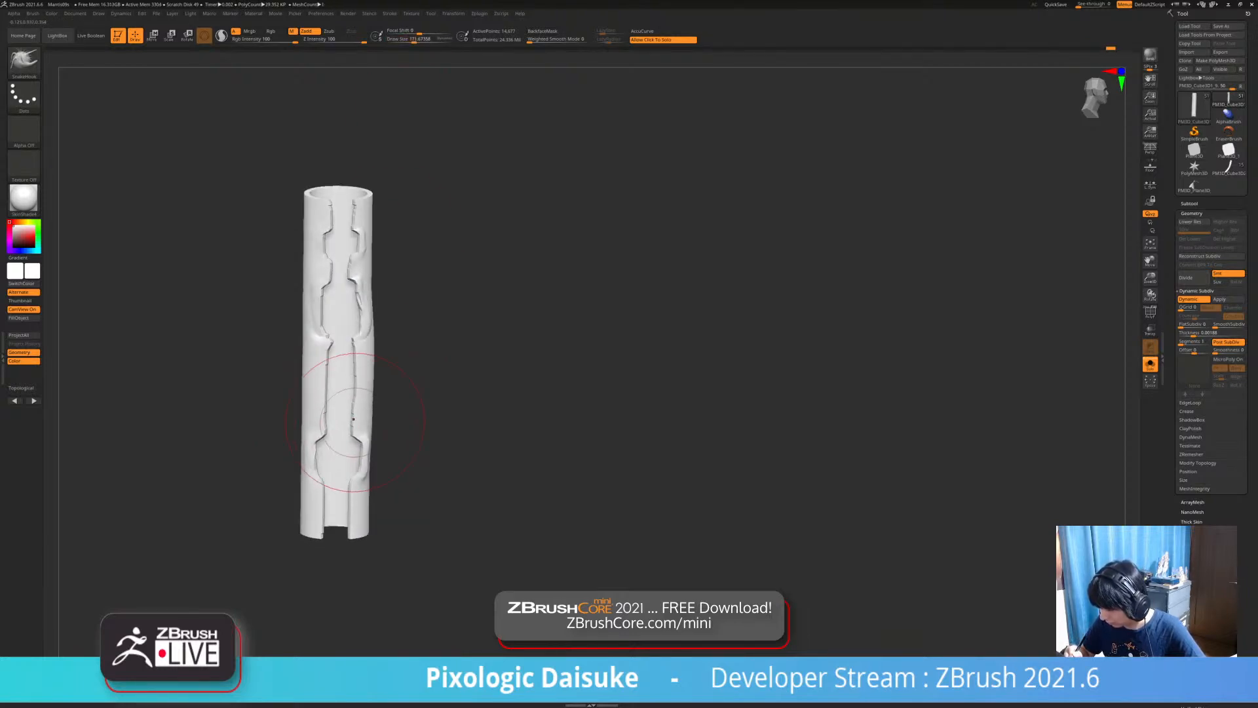
{"action": "left_click_drag", "start_coordinate": [351, 235], "coordinate": [352, 190], "text": "shift"}
{"action": "right_click_drag", "start_coordinate": [354, 255], "coordinate": [358, 289]}
Reduce the draw size to about 22, mask a small spot on the shell's outer face near the upper end and hide its faces.
{"action": "right_click_drag", "start_coordinate": [354, 348], "coordinate": [320, 287], "text": "alt"}
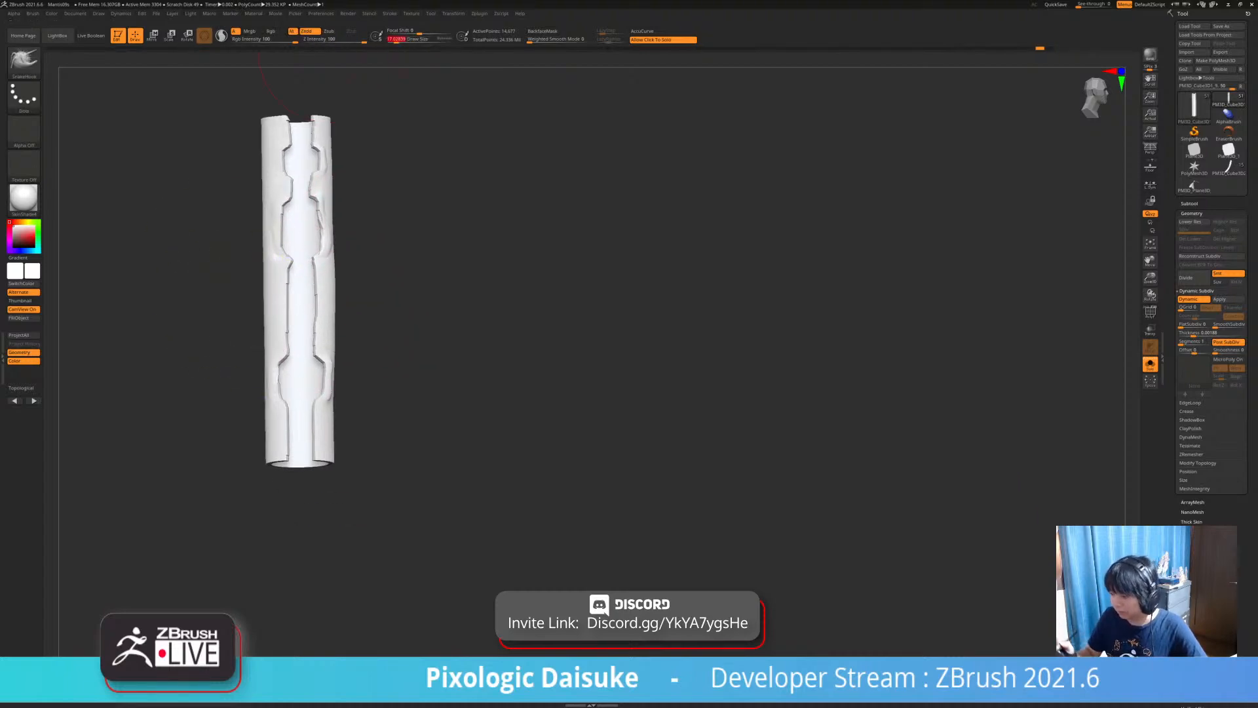
{"action": "left_click", "coordinate": [407, 314]}
{"action": "right_click_drag", "start_coordinate": [406, 314], "coordinate": [498, 315]}
{"action": "left_click", "coordinate": [485, 301]}
{"action": "right_click_drag", "start_coordinate": [294, 132], "coordinate": [294, 160], "text": "ctrl"}
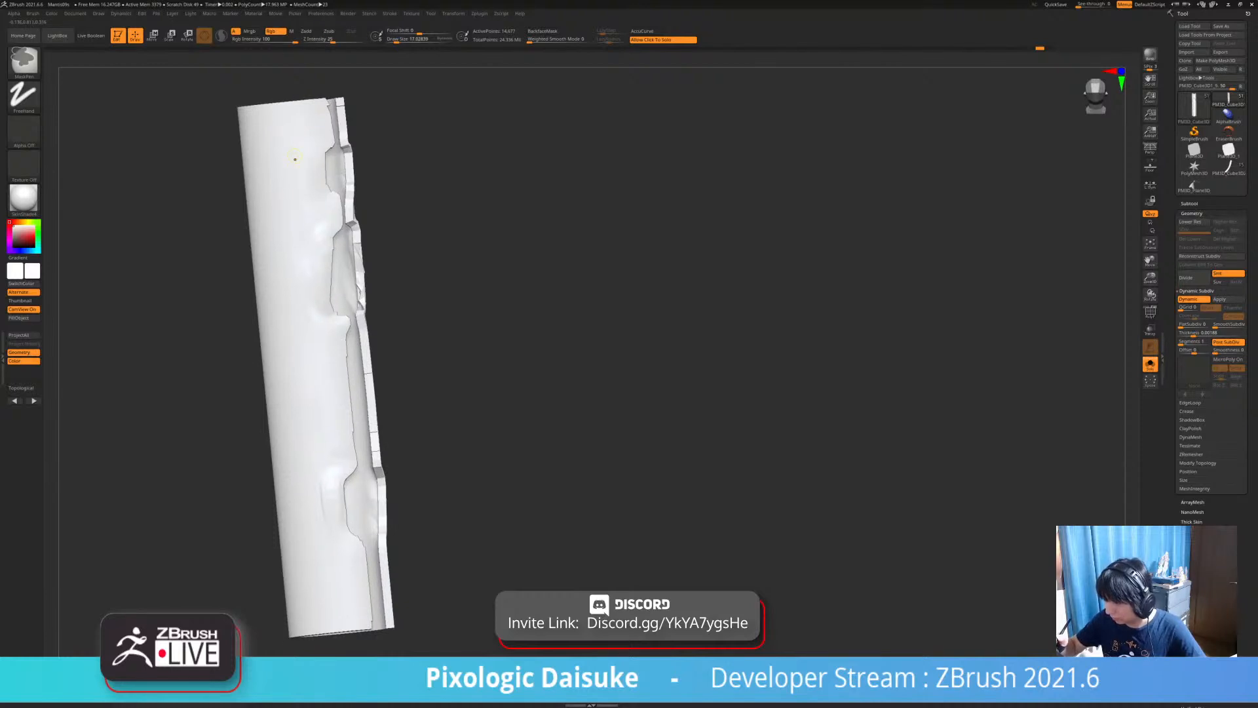
{"action": "left_click", "coordinate": [397, 40]}
{"action": "left_click_drag", "start_coordinate": [293, 150], "coordinate": [290, 157], "text": "ctrl"}
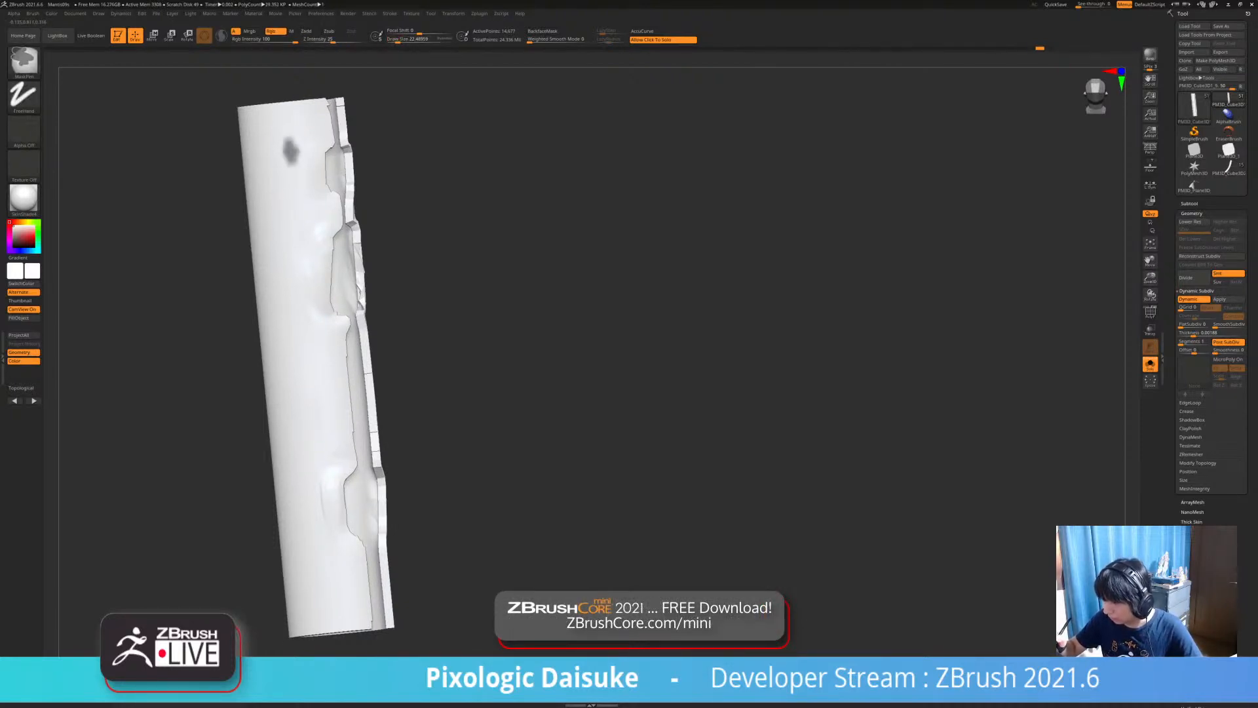
{"action": "left_click", "coordinate": [292, 151], "text": "ctrl+shift"}
{"action": "left_click_drag", "start_coordinate": [385, 196], "coordinate": [397, 208], "text": "ctrl+shift"}
{"action": "mouse_move", "coordinate": [406, 203]}
{"action": "right_mouse_down"}
{"action": "mouse_move", "coordinate": [370, 203]}
{"action": "mouse_move", "coordinate": [407, 203]}
{"action": "right_mouse_up"}
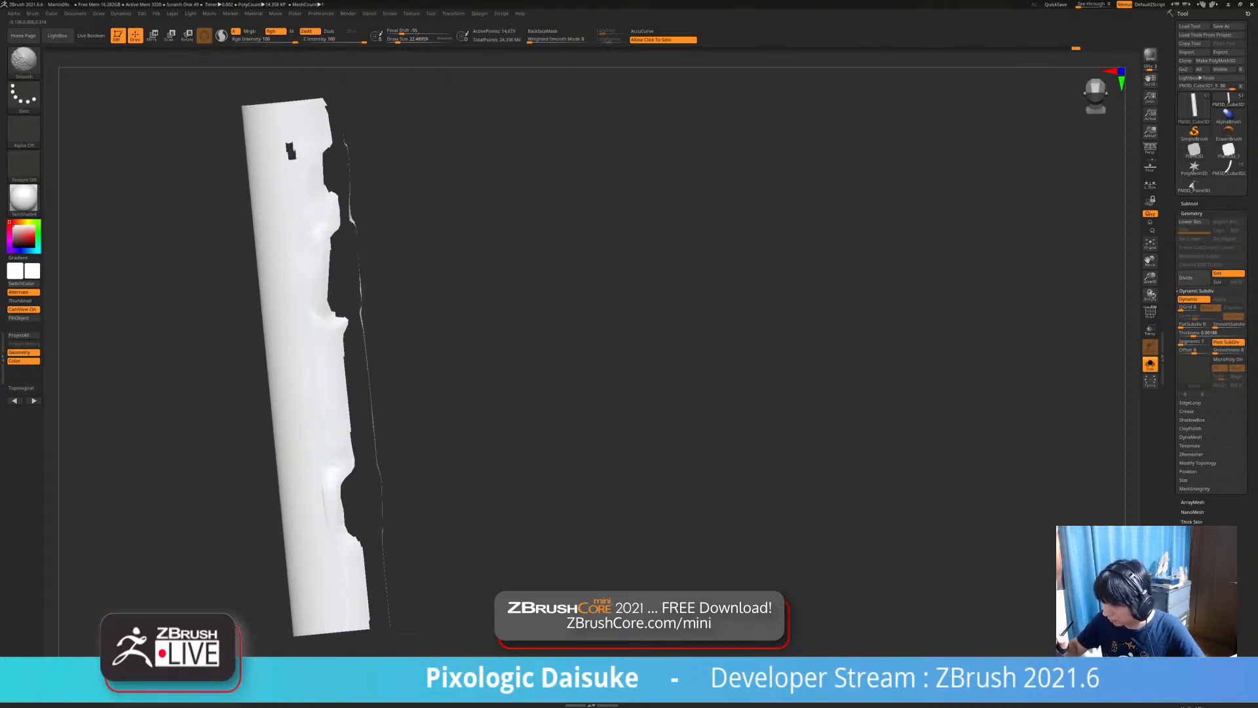
Switch off the shell's dynamic subdivision preview and display its polygroup colours.
{"action": "key", "text": "d"}
{"action": "mouse_move", "coordinate": [420, 340]}
{"action": "right_mouse_down", "text": "alt"}
{"action": "mouse_move", "coordinate": [411, 404]}
{"action": "mouse_move", "coordinate": [440, 415]}
{"action": "mouse_move", "coordinate": [365, 397]}
{"action": "mouse_move", "coordinate": [419, 397]}
{"action": "right_mouse_up", "text": "alt"}
{"action": "key", "text": "shift+d"}
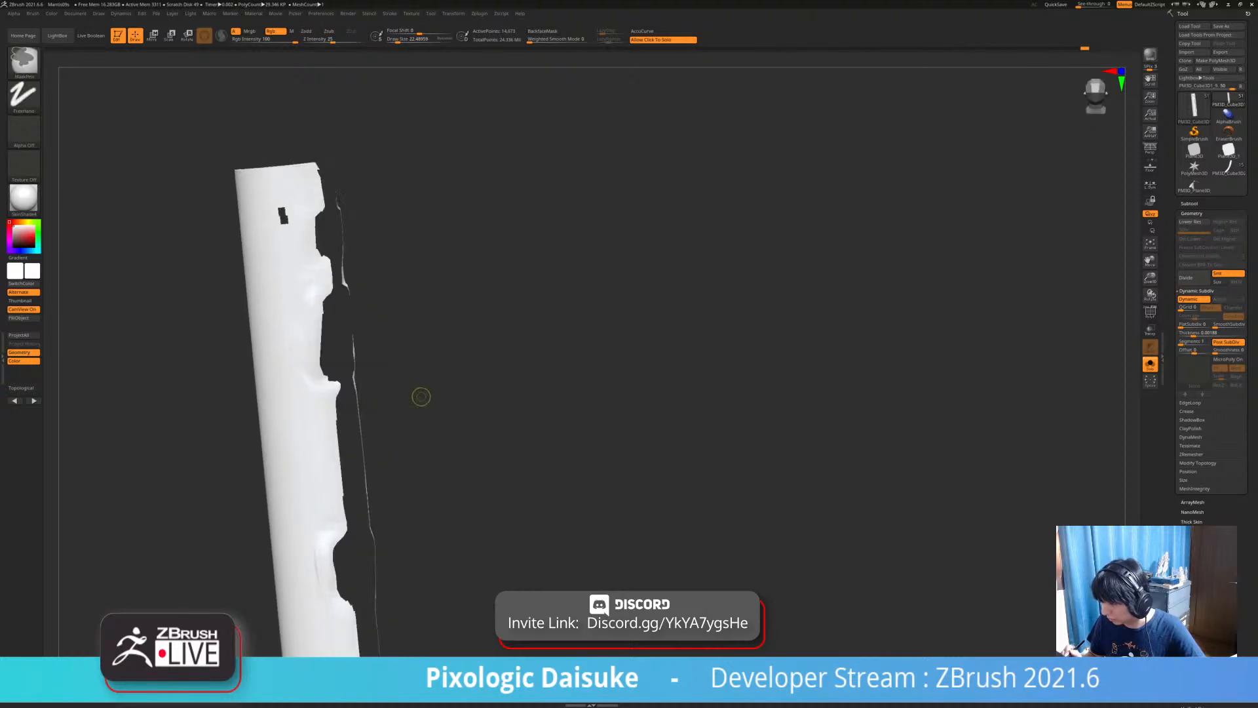
{"action": "key", "text": "d"}
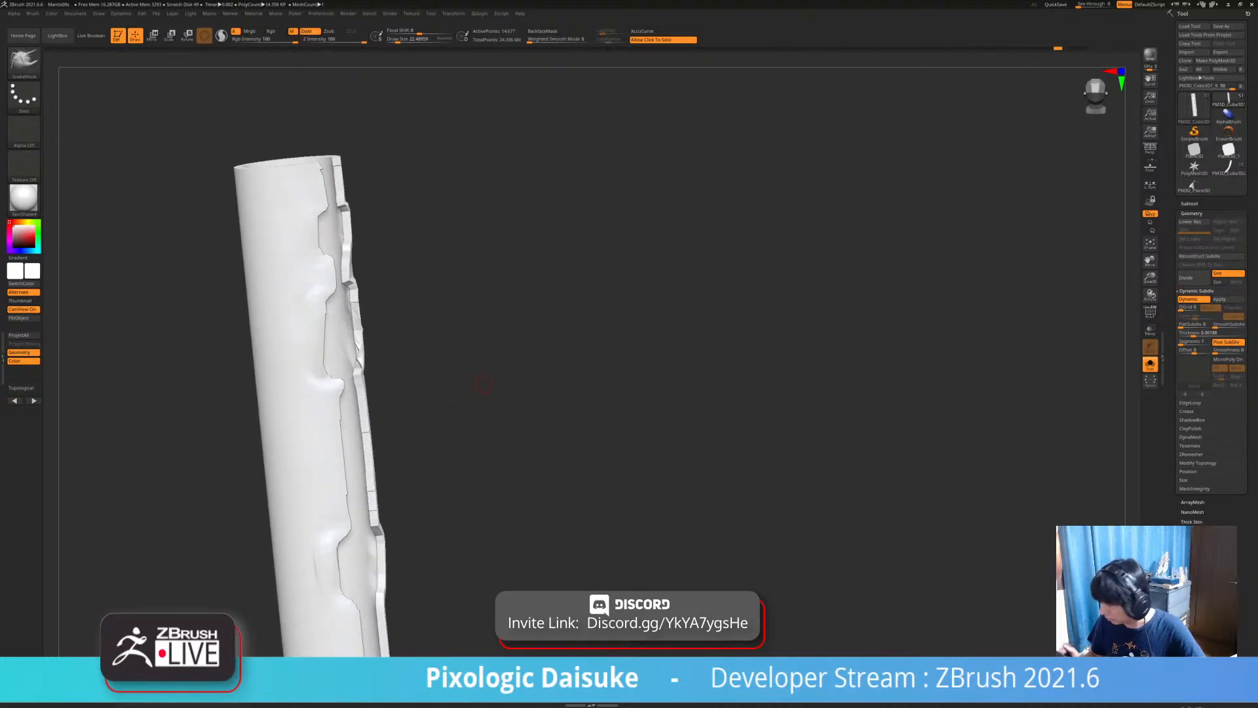
{"action": "key", "text": "shift+d"}
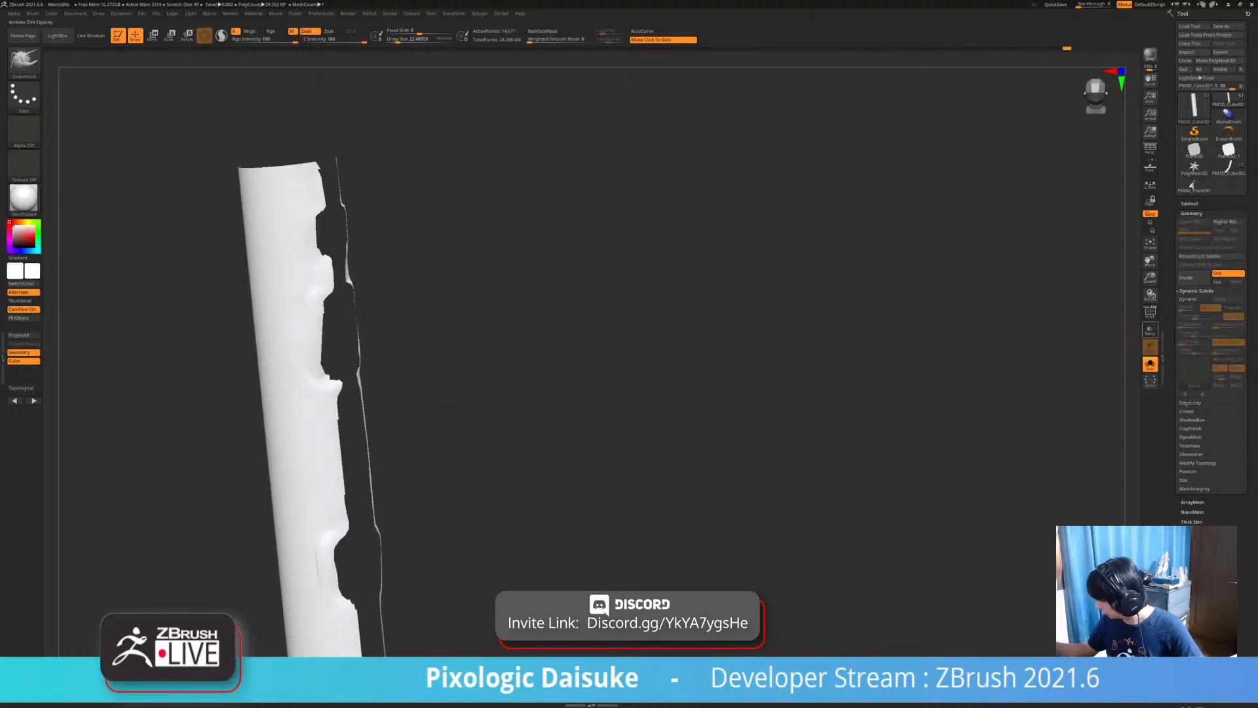
{"action": "key", "text": "shift+f"}
Make the masked spot near the shell's upper end its own polygroup and isolate it.
{"action": "right_click_drag", "start_coordinate": [282, 215], "coordinate": [286, 262], "text": "ctrl"}
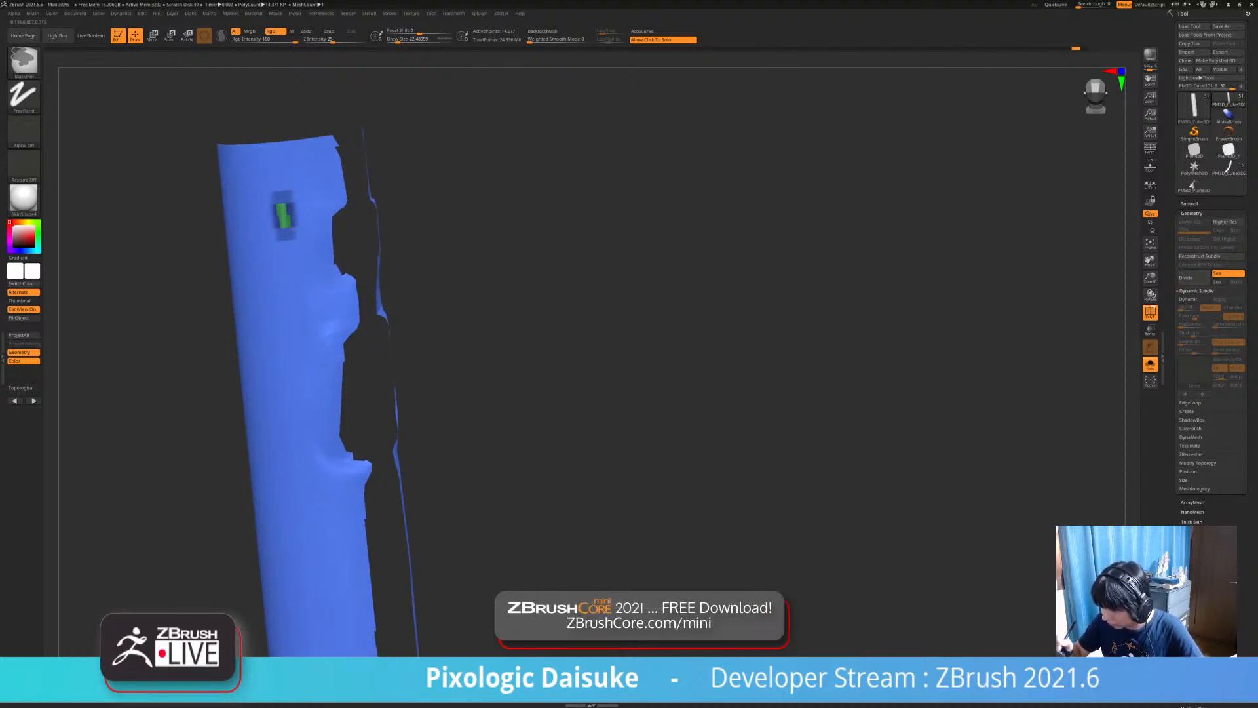
{"action": "key", "text": "ctrl+w"}
{"action": "left_click", "coordinate": [285, 217], "text": "ctrl+shift"}
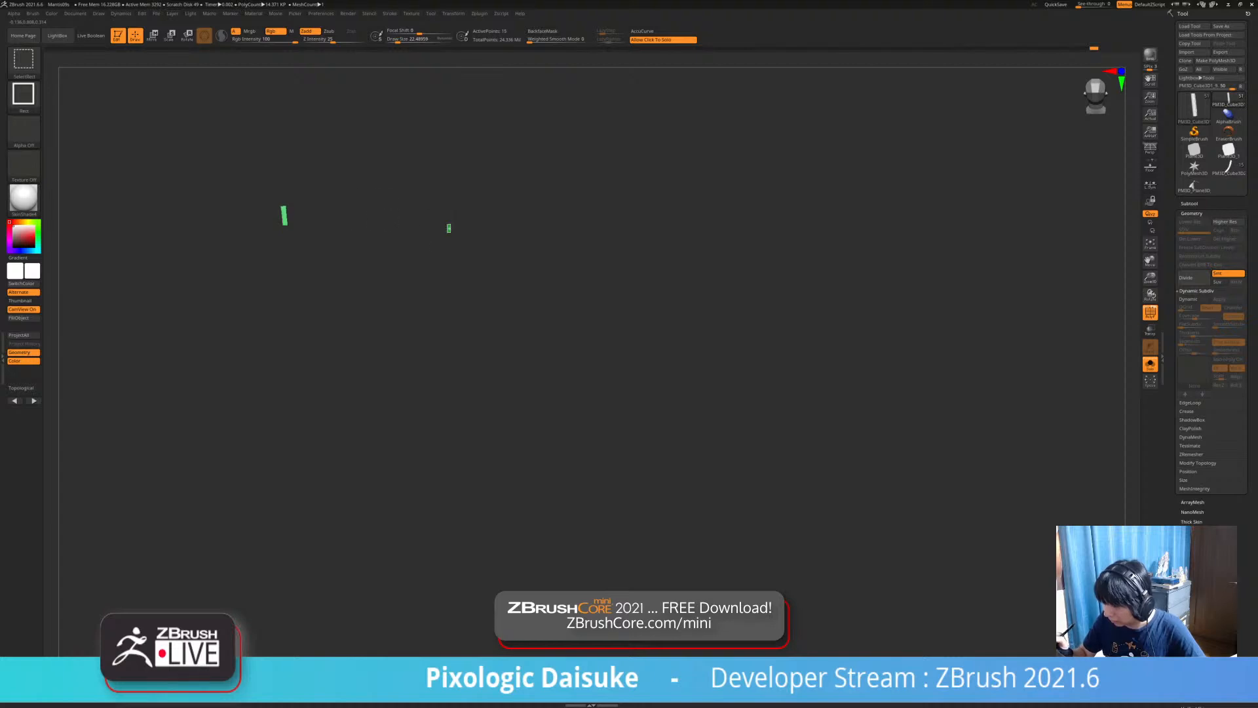
{"action": "left_click", "coordinate": [284, 215], "text": "ctrl+shift"}
Undo the spot's grouping and assign the whole visible shell to a single polygroup.
{"action": "left_click_drag", "start_coordinate": [498, 328], "coordinate": [498, 295], "text": "alt"}
{"action": "mouse_move", "coordinate": [498, 295]}
{"action": "left_mouse_down"}
{"action": "mouse_move", "coordinate": [403, 300]}
{"action": "mouse_move", "coordinate": [387, 314]}
{"action": "mouse_move", "coordinate": [447, 314]}
{"action": "mouse_move", "coordinate": [467, 337]}
{"action": "left_mouse_up"}
{"action": "key", "text": "ctrl+z"}
{"action": "key", "text": "ctrl+z"}
{"action": "key", "text": "ctrl+w"}
{"action": "left_click_drag", "start_coordinate": [474, 485], "coordinate": [447, 514]}
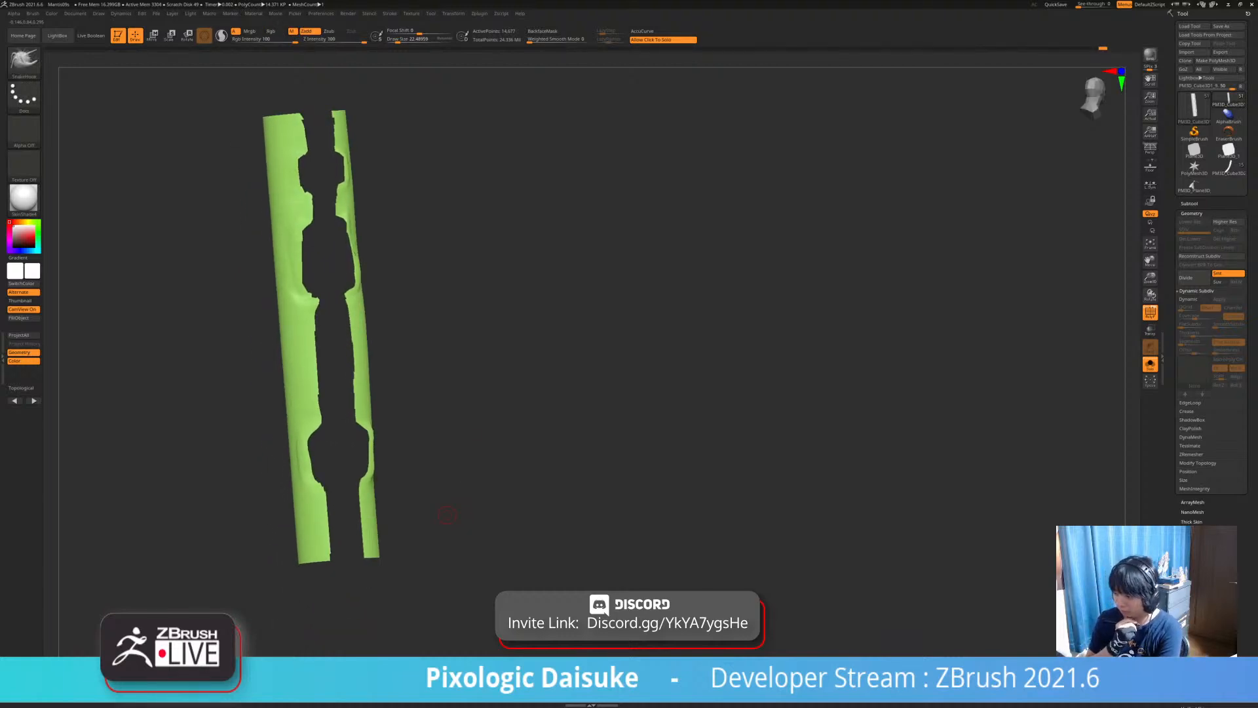
Undo the last repeated operations on the shell and choose MaskLasso as the masking brush.
{"action": "key", "text": "1"}
{"action": "key", "text": "ctrl+z"}
{"action": "key", "text": "ctrl+z"}
{"action": "right_click_drag", "start_coordinate": [393, 289], "coordinate": [405, 377], "text": "alt"}
{"action": "right_click_drag", "start_coordinate": [405, 377], "coordinate": [406, 459], "text": "ctrl"}
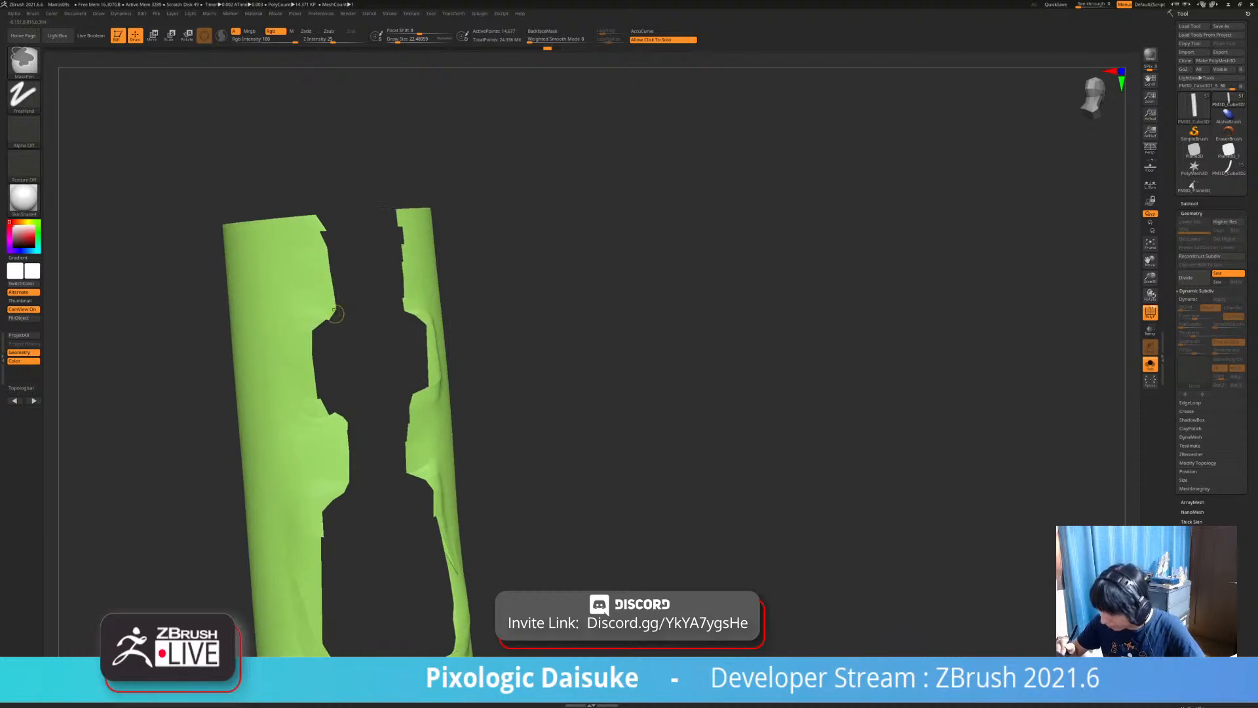
{"action": "left_click", "coordinate": [23, 60], "text": "ctrl"}
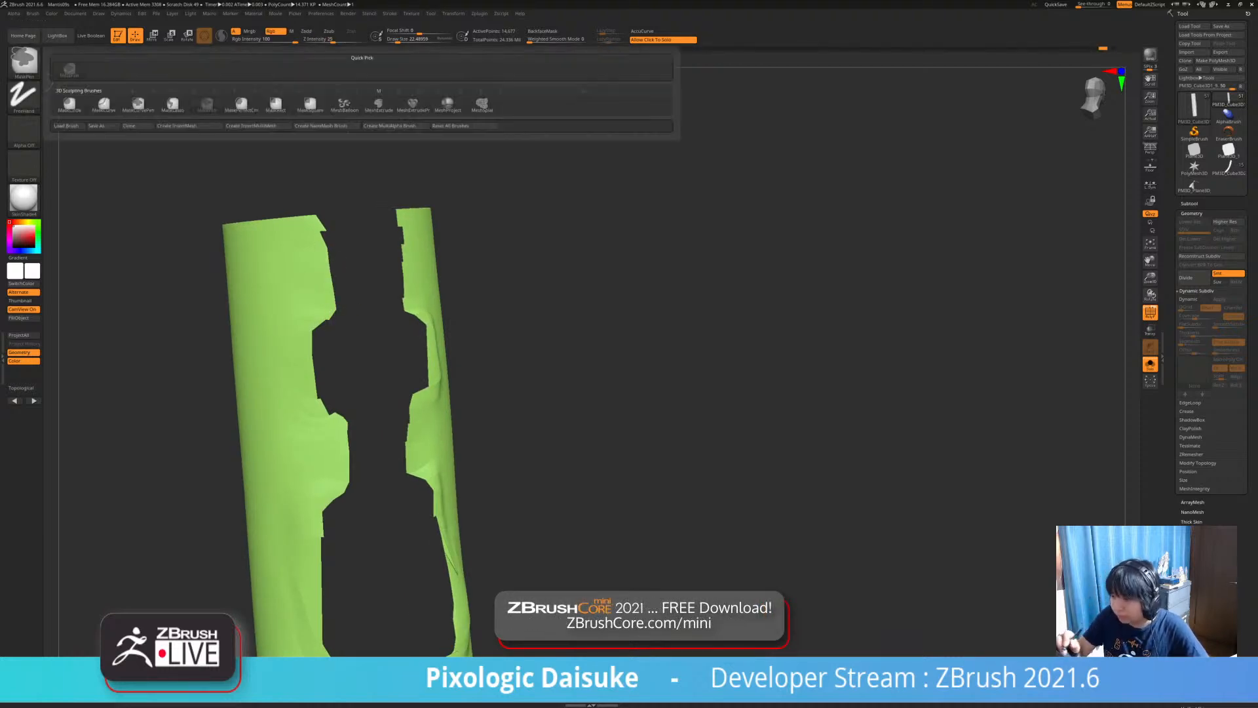
{"action": "left_click", "coordinate": [173, 105], "text": "ctrl"}
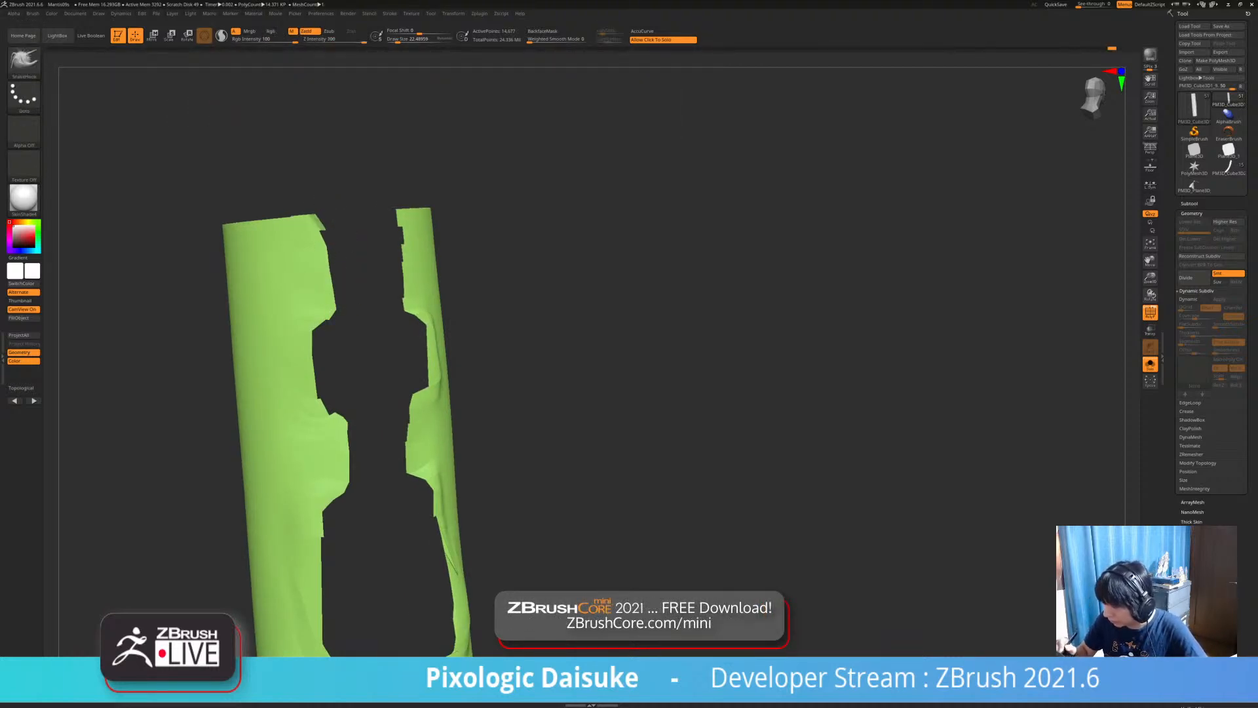
Mask the corners of the shell's uppermost notches along both edges with small lasso areas.
{"action": "right_click_drag", "start_coordinate": [353, 294], "coordinate": [333, 217], "text": "alt"}
{"action": "left_click_drag", "start_coordinate": [326, 214], "coordinate": [328, 233], "text": "ctrl"}
{"action": "right_click_drag", "start_coordinate": [349, 387], "coordinate": [326, 273], "text": "alt"}
{"action": "mouse_move", "coordinate": [314, 228]}
{"action": "left_mouse_down", "text": "ctrl"}
{"action": "mouse_move", "coordinate": [301, 224]}
{"action": "mouse_move", "coordinate": [308, 243]}
{"action": "left_mouse_up", "text": "ctrl"}
{"action": "right_click_drag", "start_coordinate": [328, 291], "coordinate": [317, 234], "text": "alt"}
{"action": "left_click_drag", "start_coordinate": [261, 123], "coordinate": [264, 99], "text": "ctrl"}
{"action": "right_click_drag", "start_coordinate": [266, 72], "coordinate": [262, 166], "text": "alt"}
{"action": "left_click_drag", "start_coordinate": [263, 166], "coordinate": [261, 165], "text": "ctrl"}
{"action": "right_click_drag", "start_coordinate": [276, 177], "coordinate": [230, 168]}
{"action": "right_click_drag", "start_coordinate": [230, 168], "coordinate": [280, 176], "text": "alt"}
{"action": "left_click_drag", "start_coordinate": [284, 174], "coordinate": [301, 237], "text": "ctrl"}
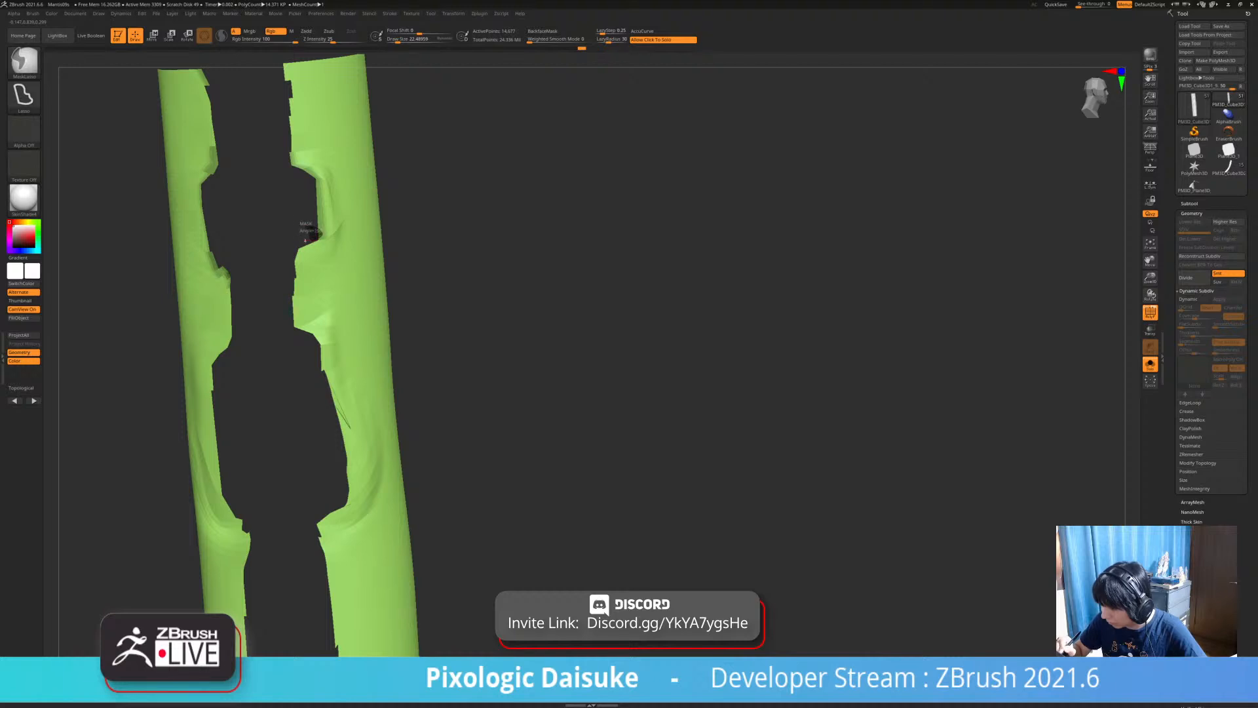
Check the lasso stroke options and mask the corners along one edge of the shell's long middle notch.
{"action": "mouse_move", "coordinate": [293, 244]}
{"action": "left_mouse_down", "text": "ctrl"}
{"action": "mouse_move", "coordinate": [308, 288]}
{"action": "mouse_move", "coordinate": [309, 257]}
{"action": "left_mouse_up", "text": "ctrl"}
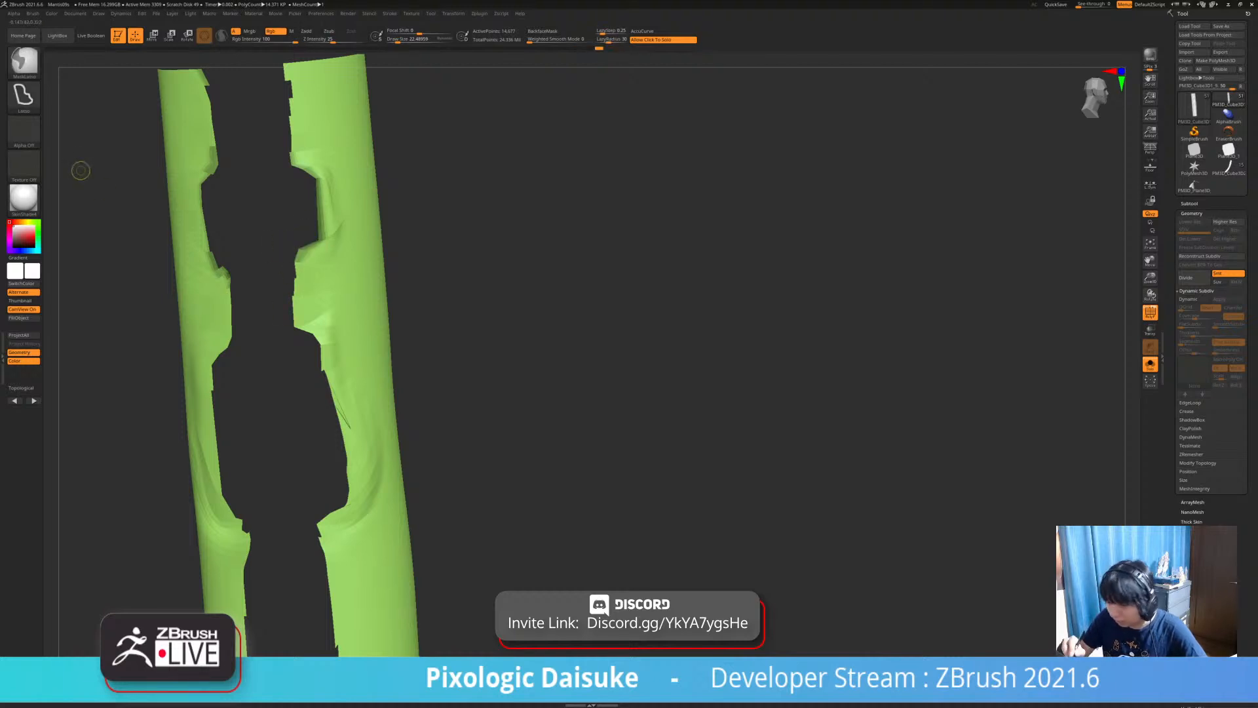
{"action": "left_click", "coordinate": [23, 95]}
{"action": "left_click", "coordinate": [23, 95]}
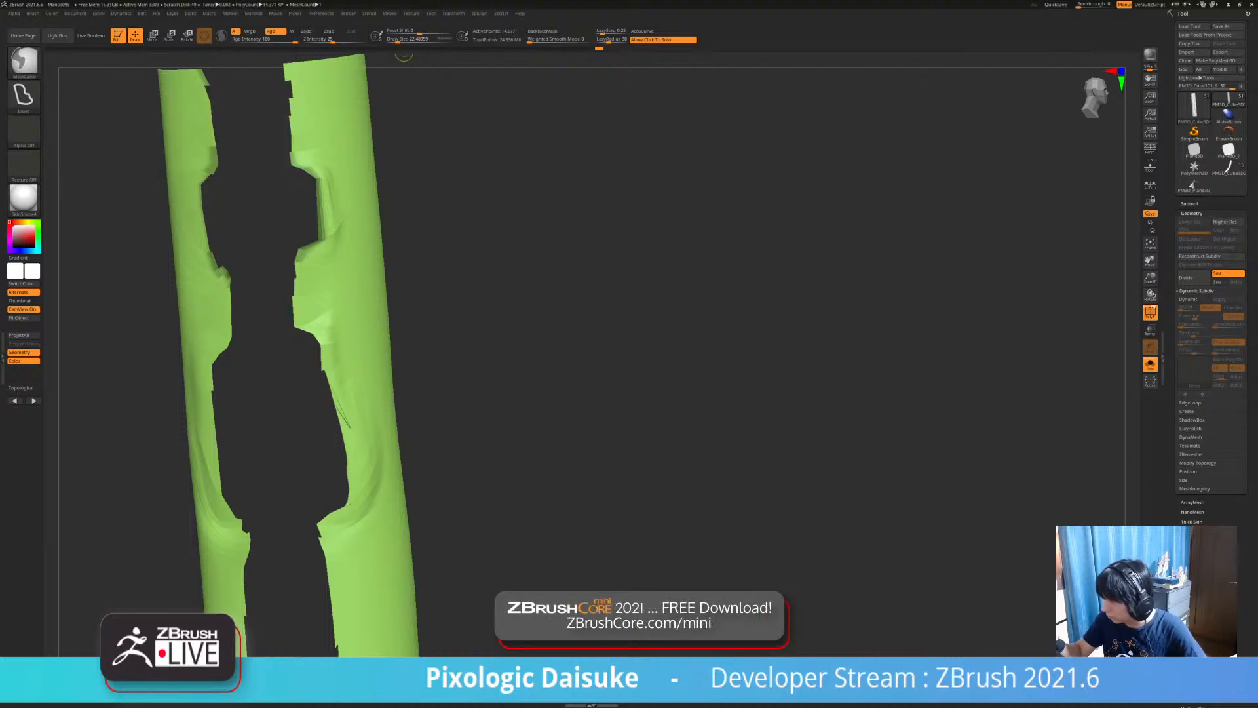
{"action": "left_click", "coordinate": [390, 13]}
{"action": "left_click", "coordinate": [411, 166]}
{"action": "left_click", "coordinate": [412, 174]}
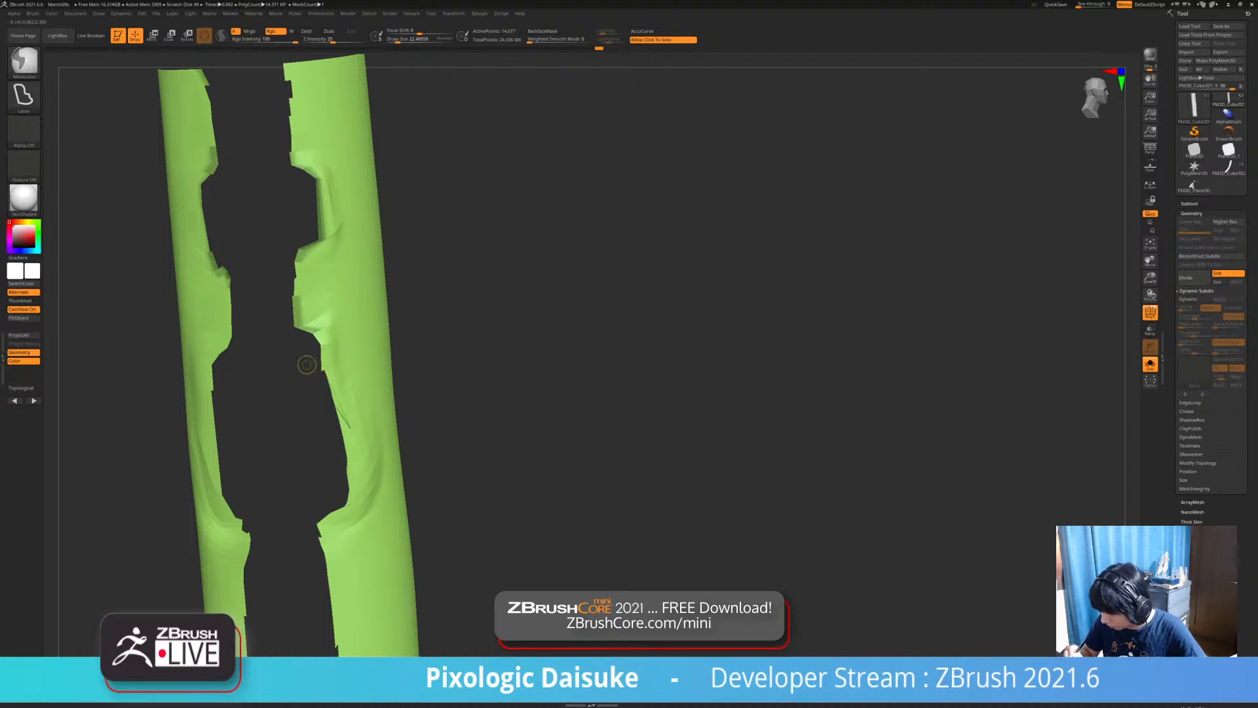
{"action": "left_click_drag", "start_coordinate": [306, 385], "coordinate": [327, 387], "text": "ctrl"}
{"action": "right_click_drag", "start_coordinate": [340, 388], "coordinate": [329, 315], "text": "alt"}
{"action": "left_click_drag", "start_coordinate": [300, 278], "coordinate": [314, 294], "text": "ctrl"}
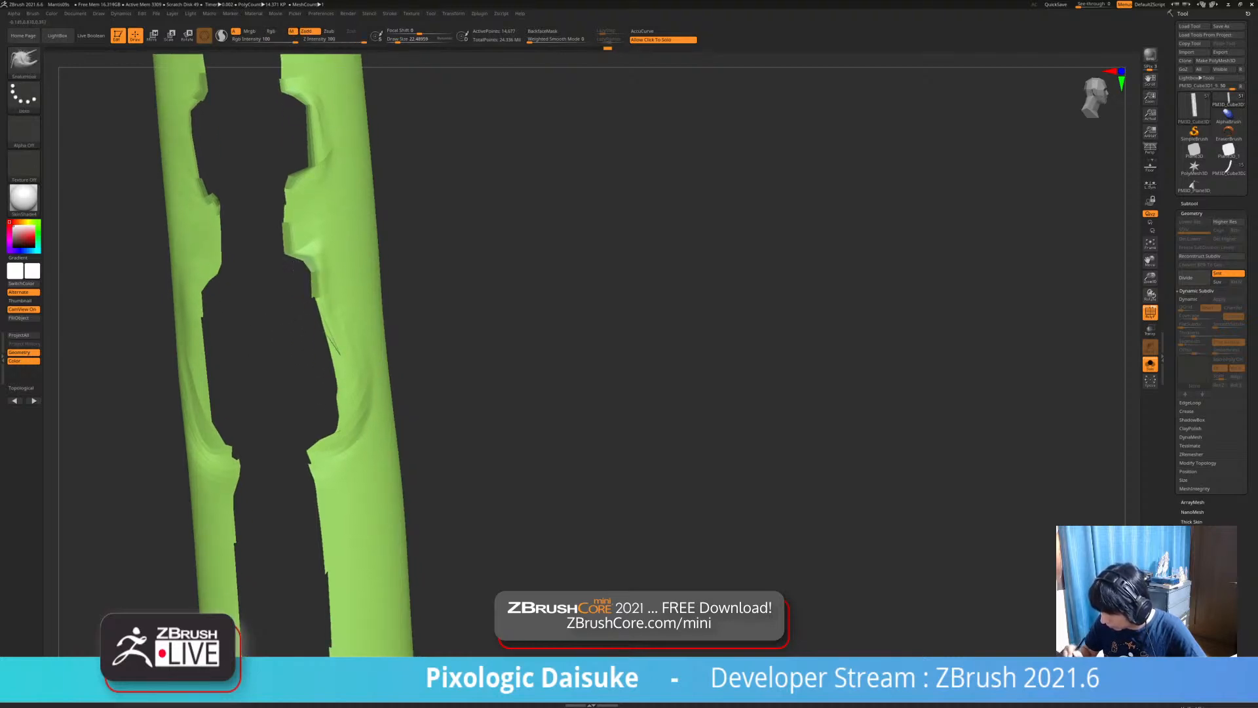
{"action": "right_click_drag", "start_coordinate": [315, 393], "coordinate": [320, 333], "text": "alt"}
{"action": "left_click_drag", "start_coordinate": [330, 358], "coordinate": [310, 395], "text": "ctrl"}
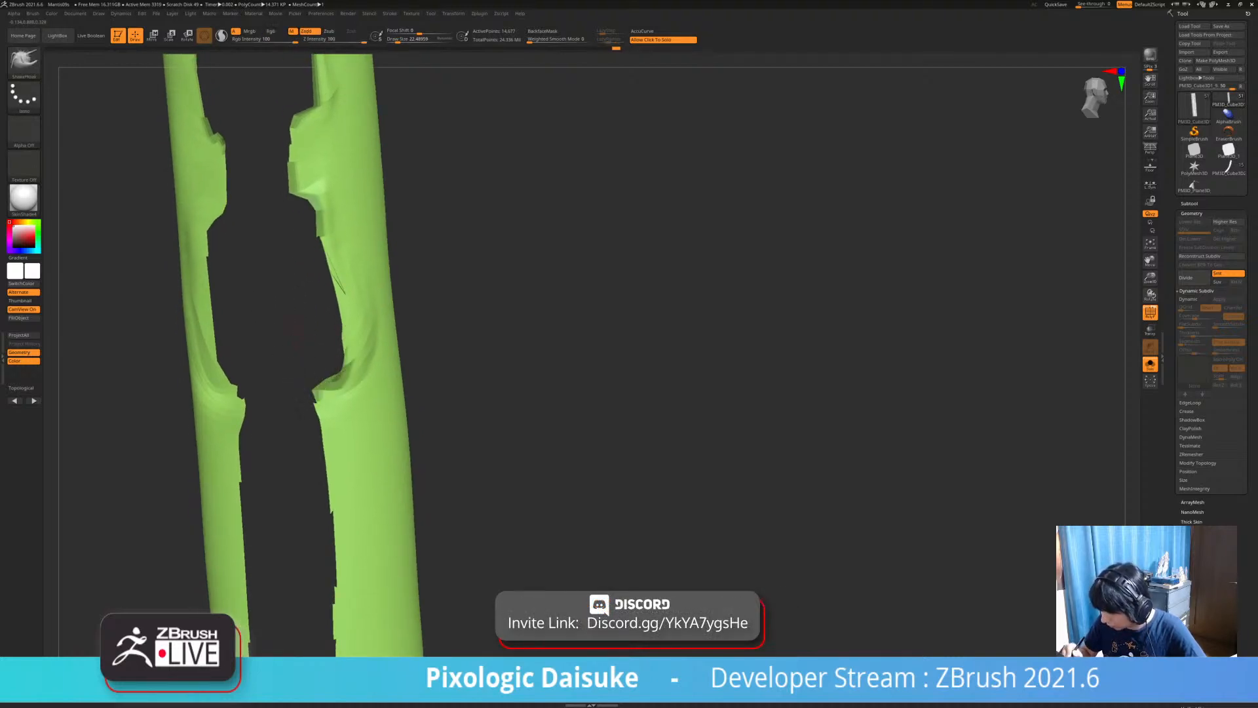
Mask the remaining notch corners on the opposite edge, around the lower notch and at the shell's ends.
{"action": "right_click_drag", "start_coordinate": [312, 387], "coordinate": [243, 383]}
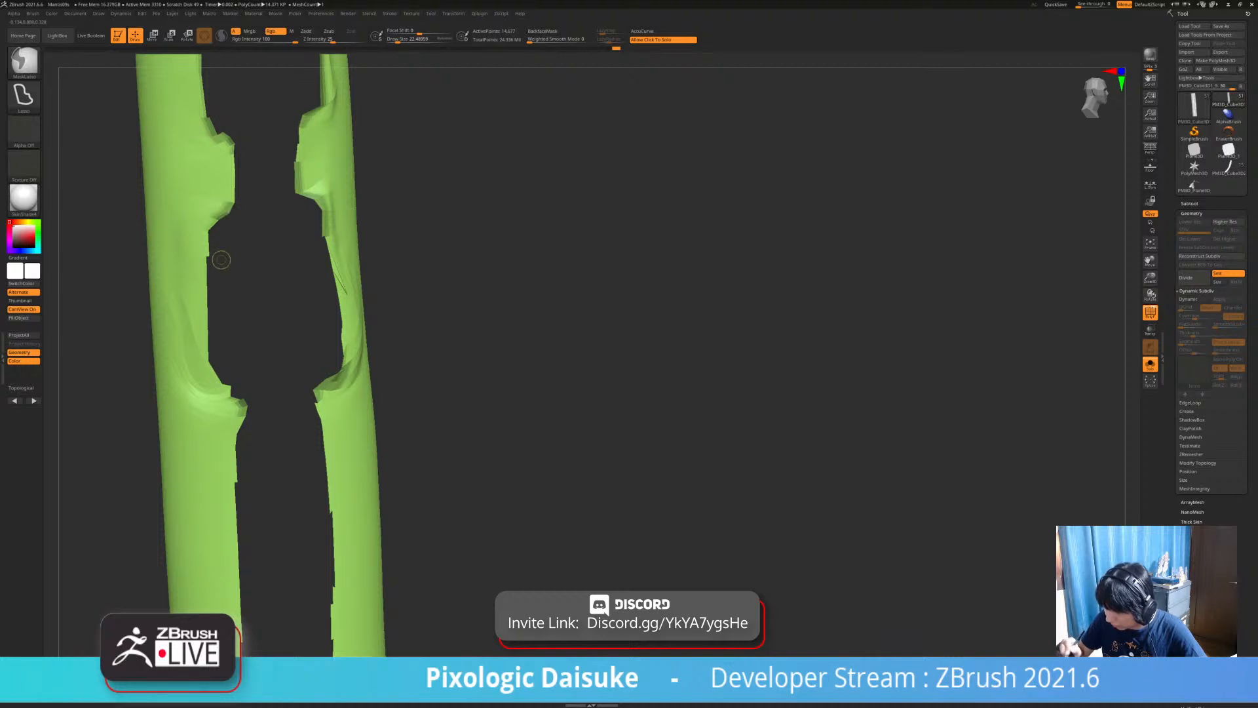
{"action": "right_click_drag", "start_coordinate": [209, 358], "coordinate": [212, 309]}
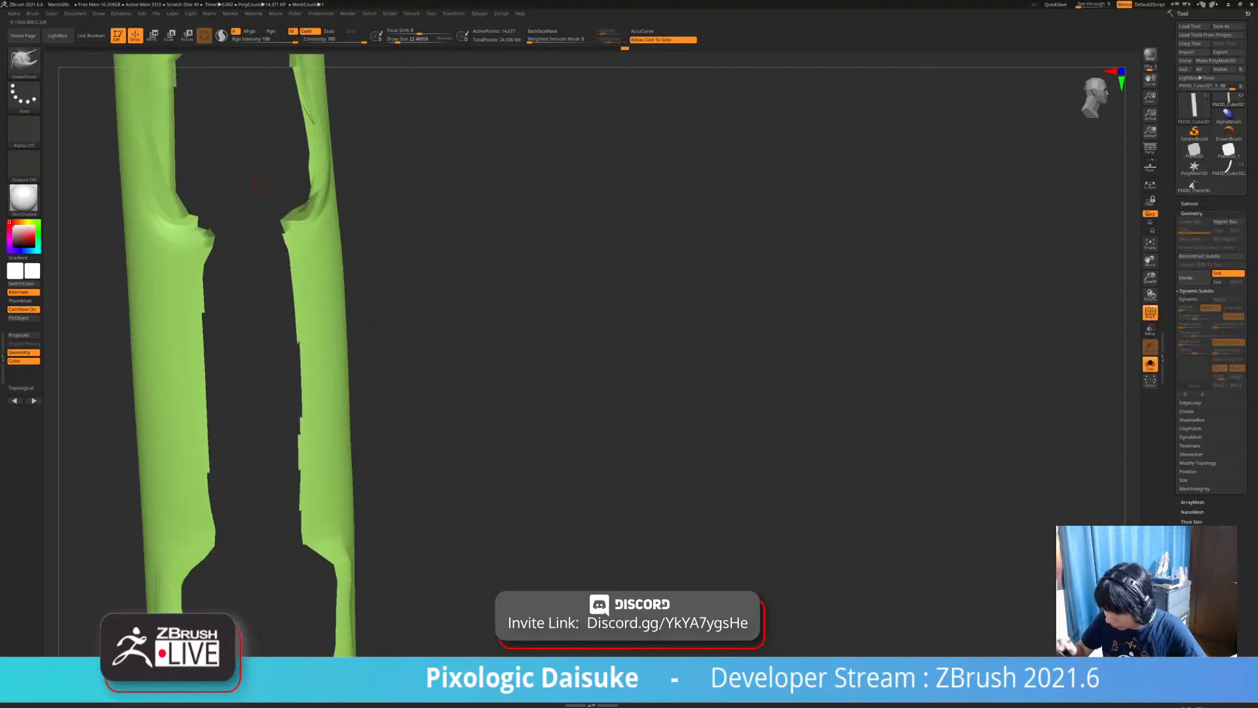
{"action": "right_click_drag", "start_coordinate": [225, 517], "coordinate": [279, 335], "text": "alt"}
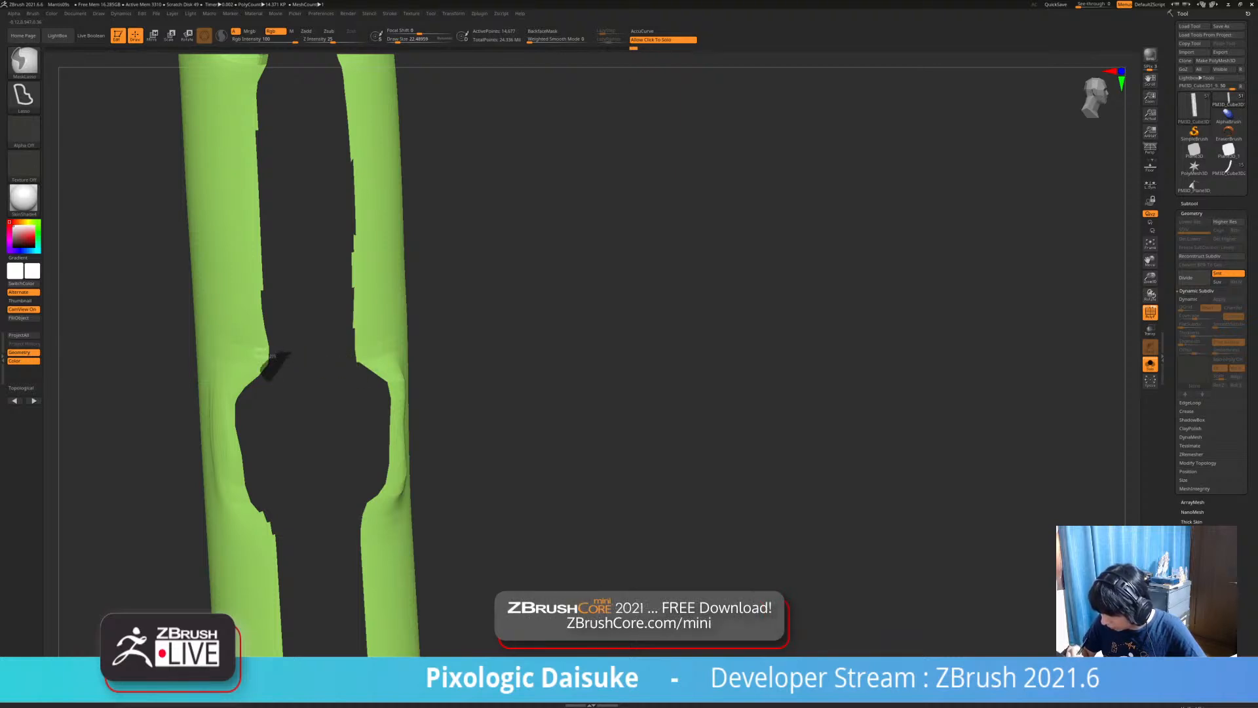
{"action": "left_click_drag", "start_coordinate": [343, 365], "coordinate": [344, 359], "text": "ctrl"}
{"action": "right_click_drag", "start_coordinate": [388, 395], "coordinate": [365, 332], "text": "alt"}
{"action": "left_click_drag", "start_coordinate": [358, 326], "coordinate": [360, 333], "text": "ctrl"}
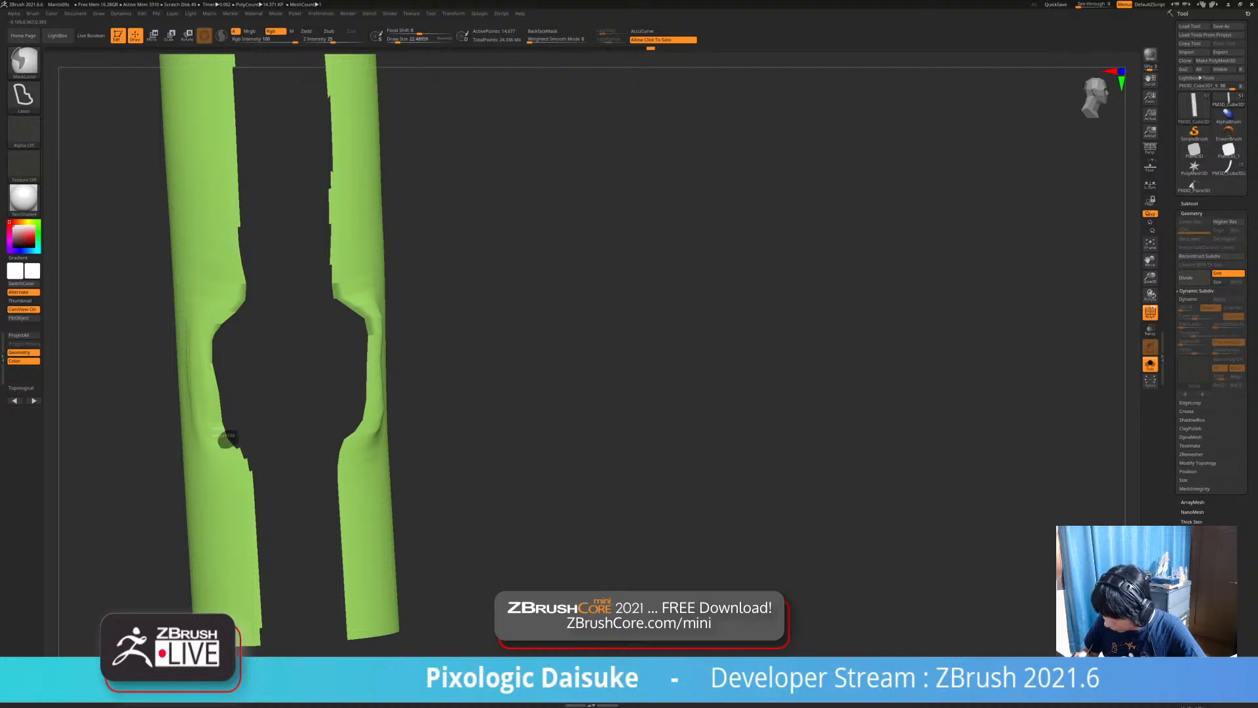
{"action": "left_click_drag", "start_coordinate": [347, 436], "coordinate": [354, 431], "text": "ctrl"}
{"action": "right_click_drag", "start_coordinate": [338, 644], "coordinate": [342, 514], "text": "alt"}
{"action": "left_click_drag", "start_coordinate": [262, 511], "coordinate": [268, 508], "text": "ctrl"}
{"action": "right_click_drag", "start_coordinate": [301, 518], "coordinate": [308, 315], "text": "ctrl"}
{"action": "right_click_drag", "start_coordinate": [393, 236], "coordinate": [334, 223]}
{"action": "mouse_move", "coordinate": [325, 126]}
{"action": "left_mouse_down", "text": "ctrl"}
{"action": "mouse_move", "coordinate": [270, 491]}
{"action": "mouse_move", "coordinate": [303, 116]}
{"action": "left_mouse_up", "text": "ctrl"}
Smooth the jagged edges between the masked notch corners and set the draw size to about 80.
{"action": "right_click_drag", "start_coordinate": [303, 116], "coordinate": [403, 197]}
{"action": "mouse_move", "coordinate": [403, 196]}
{"action": "right_mouse_down", "text": "ctrl"}
{"action": "mouse_move", "coordinate": [407, 471]}
{"action": "mouse_move", "coordinate": [439, 515]}
{"action": "mouse_move", "coordinate": [522, 549]}
{"action": "mouse_move", "coordinate": [519, 459]}
{"action": "right_mouse_up", "text": "ctrl"}
{"action": "left_click", "coordinate": [518, 514], "text": "ctrl"}
{"action": "left_click", "coordinate": [517, 512], "text": "ctrl"}
{"action": "right_click_drag", "start_coordinate": [507, 361], "coordinate": [483, 448], "text": "ctrl"}
{"action": "right_click_drag", "start_coordinate": [483, 448], "coordinate": [668, 331]}
{"action": "left_click", "coordinate": [481, 451]}
{"action": "right_click_drag", "start_coordinate": [669, 419], "coordinate": [571, 429]}
{"action": "left_click", "coordinate": [593, 424]}
{"action": "left_click", "coordinate": [24, 63]}
{"action": "left_click", "coordinate": [405, 40]}
{"action": "mouse_move", "coordinate": [301, 316]}
{"action": "right_mouse_down", "text": "ctrl"}
{"action": "mouse_move", "coordinate": [312, 365]}
{"action": "mouse_move", "coordinate": [323, 331]}
{"action": "right_mouse_up", "text": "ctrl"}
{"action": "mouse_move", "coordinate": [314, 272]}
{"action": "right_mouse_down"}
{"action": "mouse_move", "coordinate": [323, 253]}
{"action": "mouse_move", "coordinate": [294, 191]}
{"action": "mouse_move", "coordinate": [274, 188]}
{"action": "mouse_move", "coordinate": [298, 176]}
{"action": "right_mouse_up"}
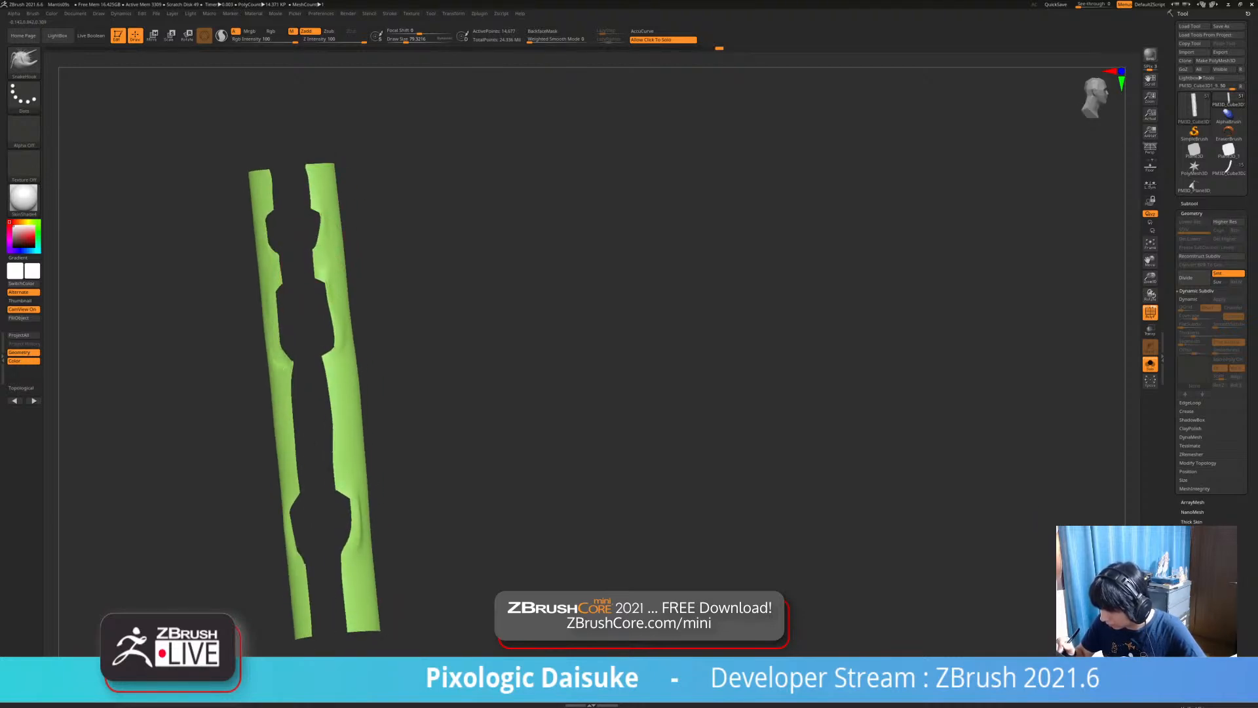
Switch on the shell's dynamic subdivision preview, show the whole figure and raise the draw size to about 155.
{"action": "key", "text": "d"}
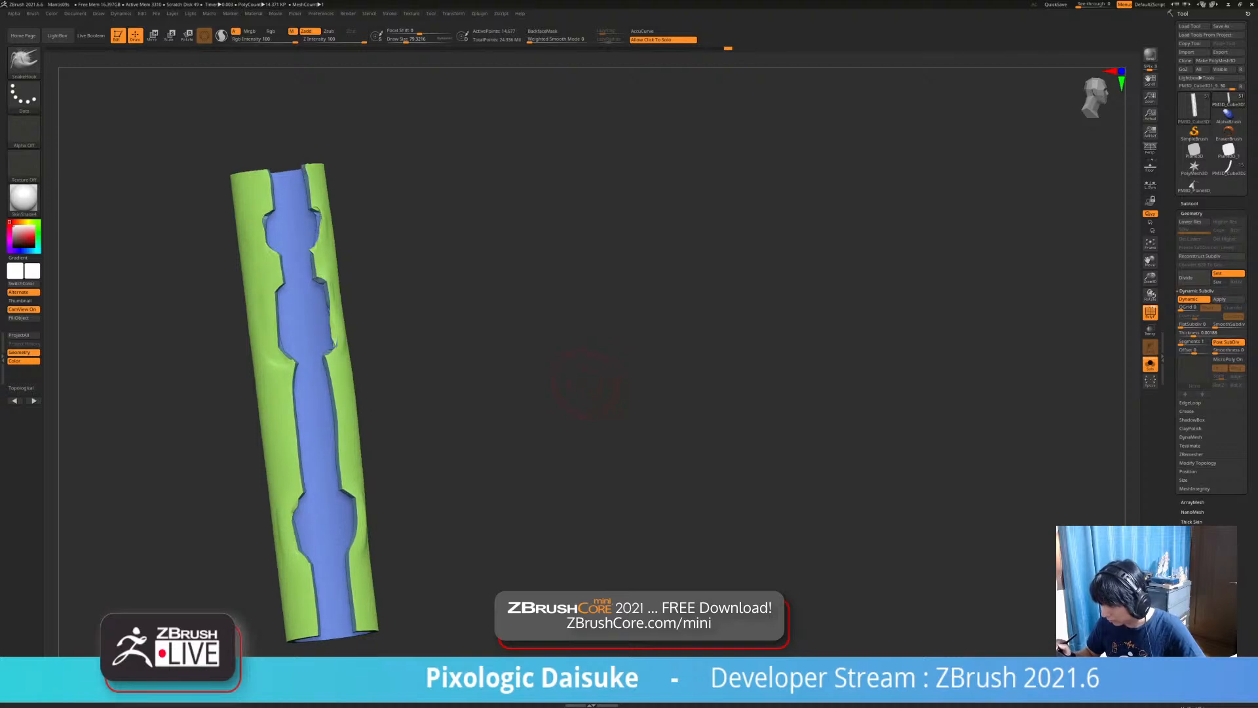
{"action": "mouse_move", "coordinate": [559, 390]}
{"action": "right_mouse_down", "text": "alt"}
{"action": "mouse_move", "coordinate": [554, 329]}
{"action": "mouse_move", "coordinate": [518, 327]}
{"action": "right_mouse_up", "text": "alt"}
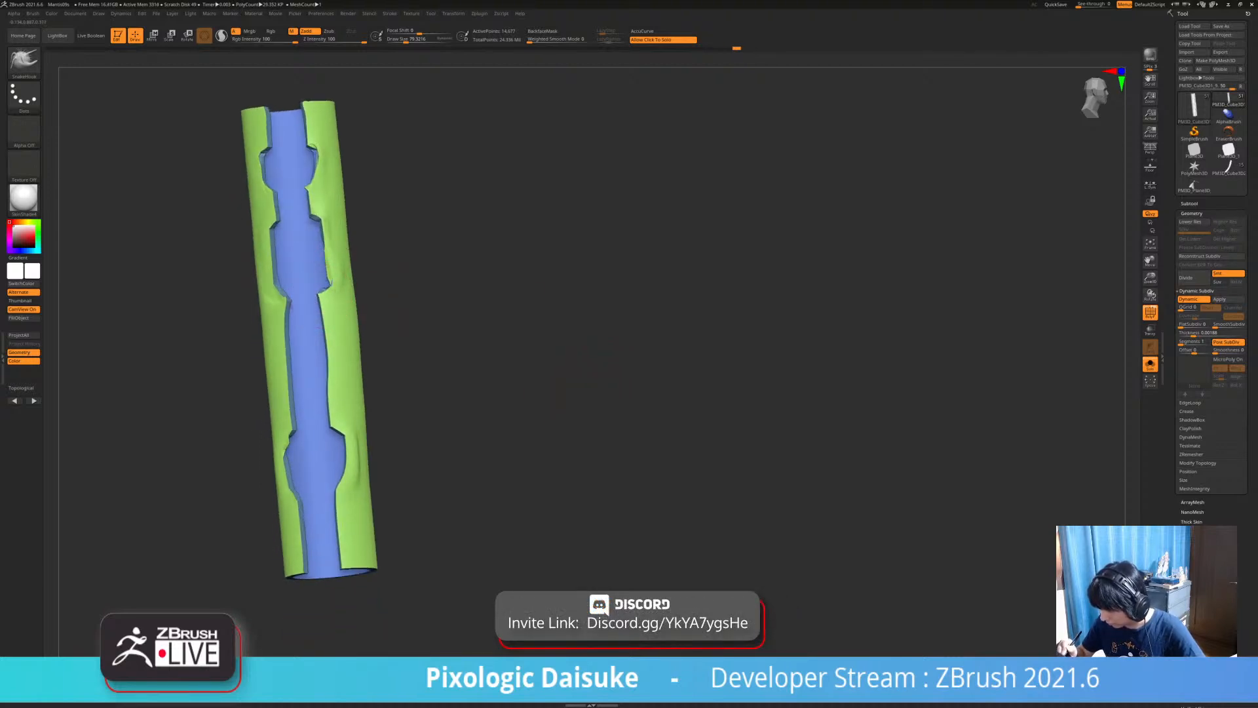
{"action": "right_click_drag", "start_coordinate": [380, 389], "coordinate": [413, 396], "text": "ctrl"}
{"action": "left_click", "coordinate": [446, 436]}
{"action": "right_click_drag", "start_coordinate": [446, 436], "coordinate": [498, 473]}
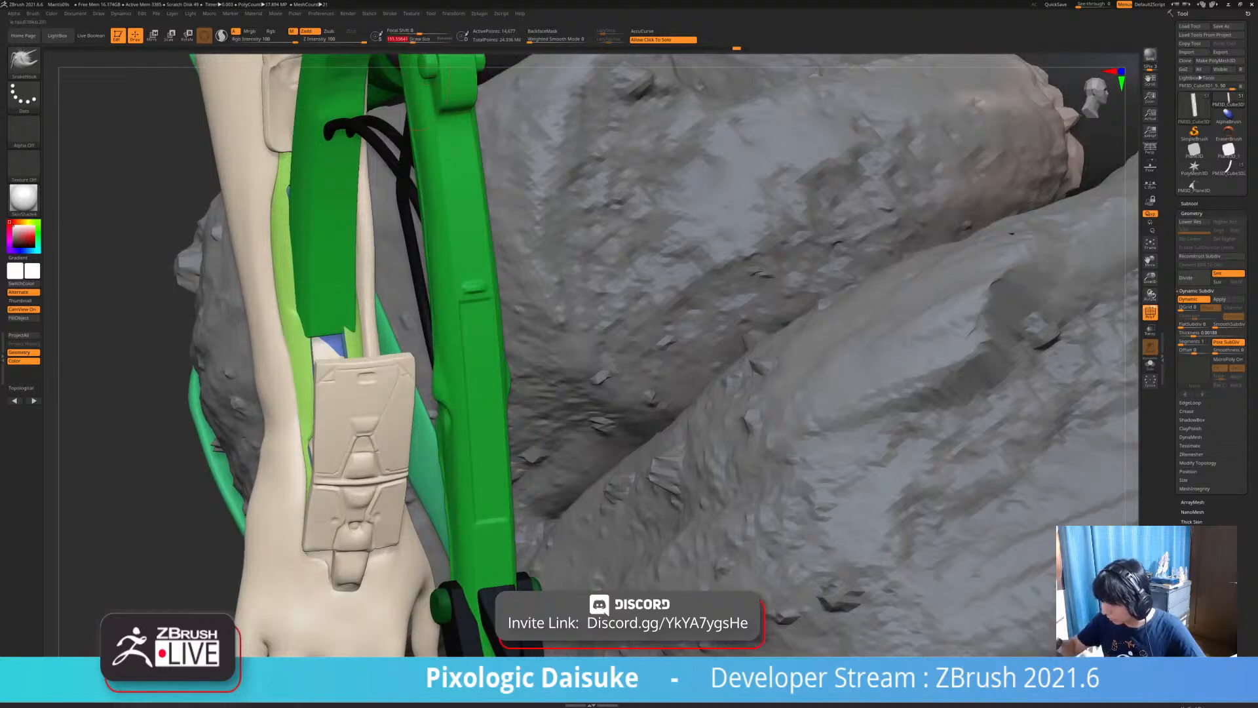
Pull the shell's edges near the green arm brace with SnakeHook so they follow the forearm.
{"action": "left_click_drag", "start_coordinate": [302, 325], "coordinate": [311, 327]}
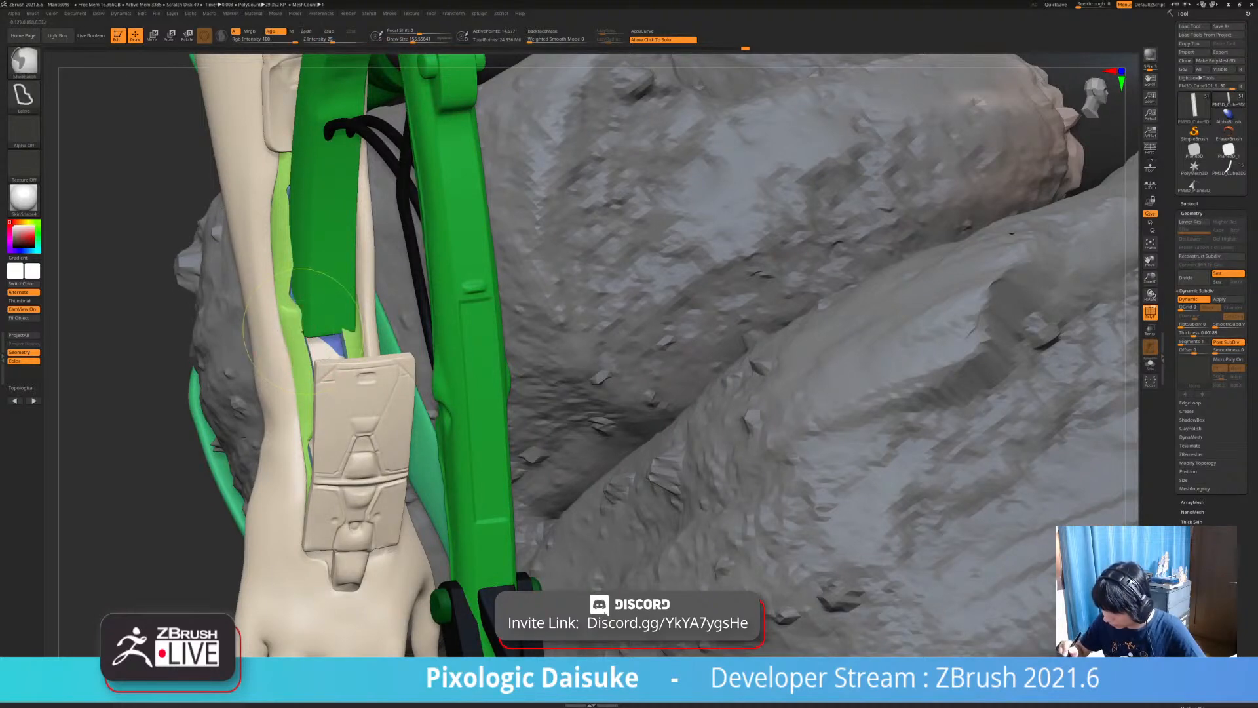
{"action": "mouse_move", "coordinate": [327, 341]}
{"action": "right_mouse_down"}
{"action": "mouse_move", "coordinate": [415, 342]}
{"action": "mouse_move", "coordinate": [281, 347]}
{"action": "mouse_move", "coordinate": [323, 322]}
{"action": "right_mouse_up"}
{"action": "right_click", "coordinate": [314, 328]}
{"action": "mouse_move", "coordinate": [340, 312]}
{"action": "left_mouse_down"}
{"action": "mouse_move", "coordinate": [328, 310]}
{"action": "mouse_move", "coordinate": [341, 295]}
{"action": "left_mouse_up"}
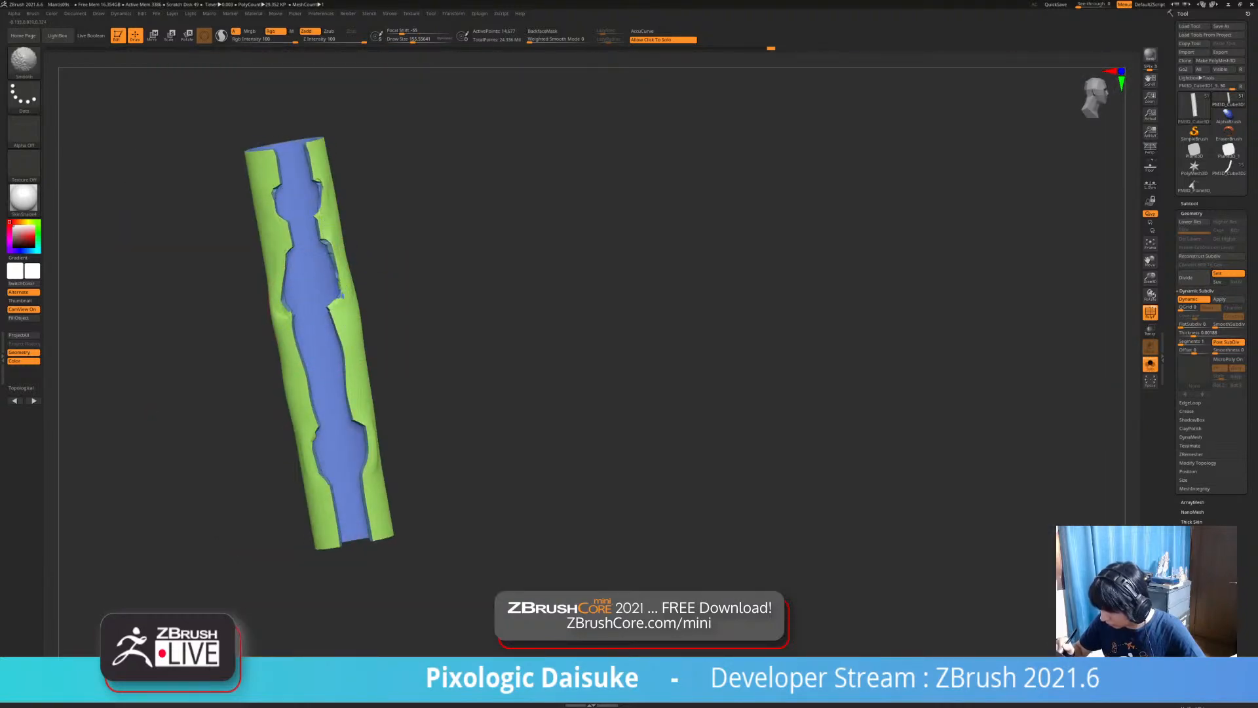
{"action": "right_click", "coordinate": [315, 288]}
{"action": "mouse_move", "coordinate": [288, 282]}
{"action": "right_mouse_down"}
{"action": "mouse_move", "coordinate": [341, 279]}
{"action": "mouse_move", "coordinate": [291, 246]}
{"action": "right_mouse_up"}
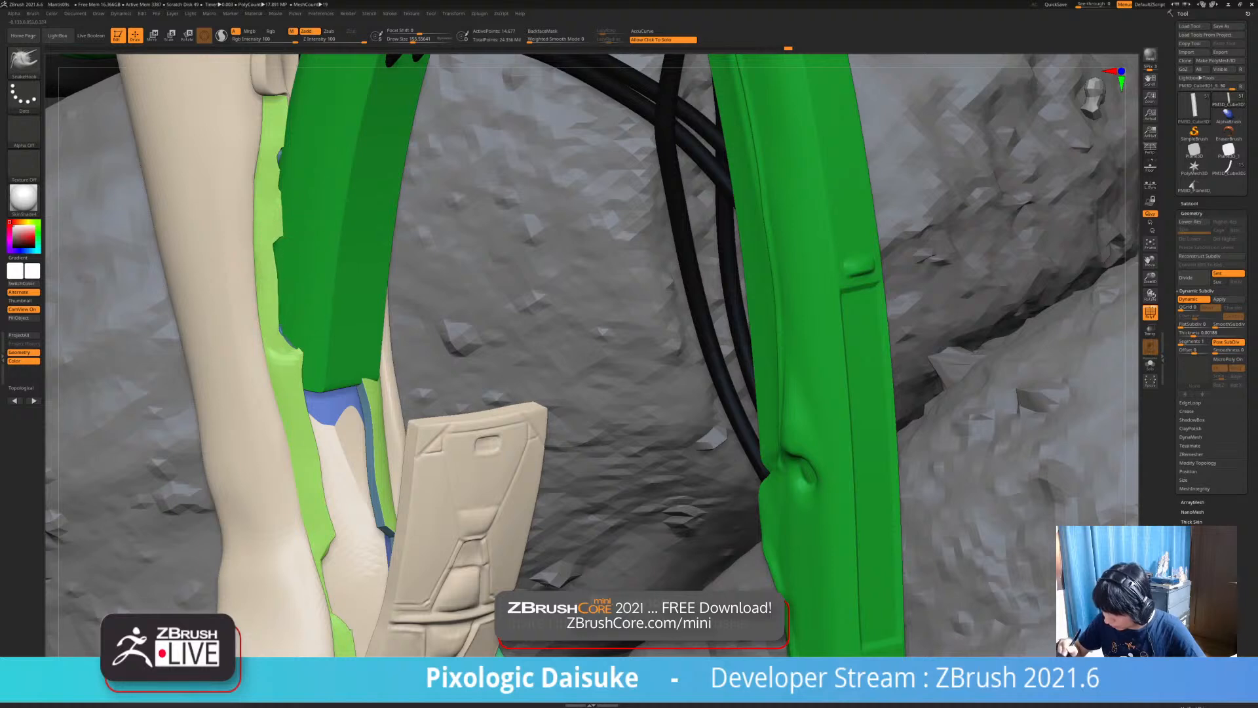
Reshape the shell's upper edge alongside the green brace with further SnakeHook strokes.
{"action": "mouse_move", "coordinate": [295, 262]}
{"action": "right_mouse_down", "text": "ctrl"}
{"action": "mouse_move", "coordinate": [296, 295]}
{"action": "mouse_move", "coordinate": [265, 299]}
{"action": "mouse_move", "coordinate": [280, 270]}
{"action": "right_mouse_up", "text": "ctrl"}
{"action": "right_click", "coordinate": [296, 295]}
{"action": "left_click_drag", "start_coordinate": [296, 213], "coordinate": [279, 144]}
{"action": "right_click_drag", "start_coordinate": [326, 127], "coordinate": [279, 157], "text": "alt"}
{"action": "left_click_drag", "start_coordinate": [293, 189], "coordinate": [296, 167]}
{"action": "right_click_drag", "start_coordinate": [304, 169], "coordinate": [295, 172]}
{"action": "right_click_drag", "start_coordinate": [347, 312], "coordinate": [410, 169], "text": "ctrl"}
{"action": "right_click", "coordinate": [373, 268]}
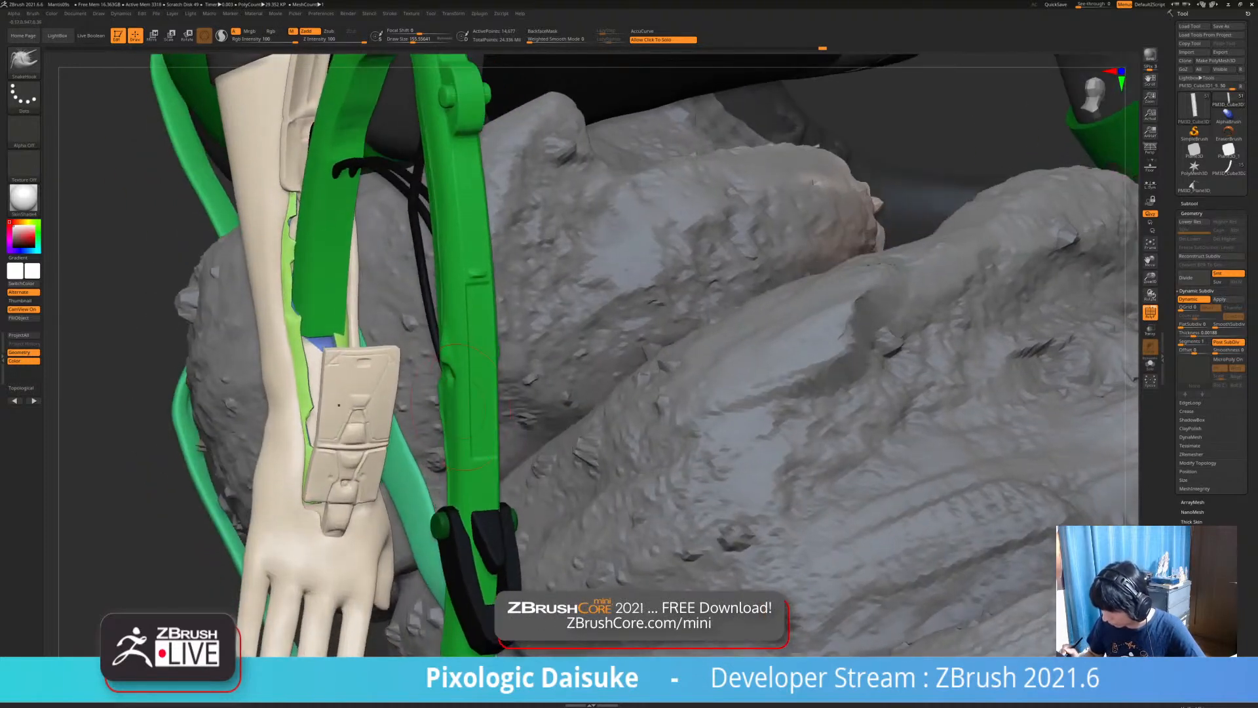
Soften the shell's notched edges into flowing curves, reducing the draw size to about 95.
{"action": "right_click", "coordinate": [409, 172]}
{"action": "mouse_move", "coordinate": [387, 275]}
{"action": "right_mouse_down"}
{"action": "mouse_move", "coordinate": [350, 315]}
{"action": "mouse_move", "coordinate": [360, 365]}
{"action": "mouse_move", "coordinate": [339, 339]}
{"action": "right_mouse_up"}
{"action": "left_click_drag", "start_coordinate": [334, 308], "coordinate": [333, 322], "text": "shift"}
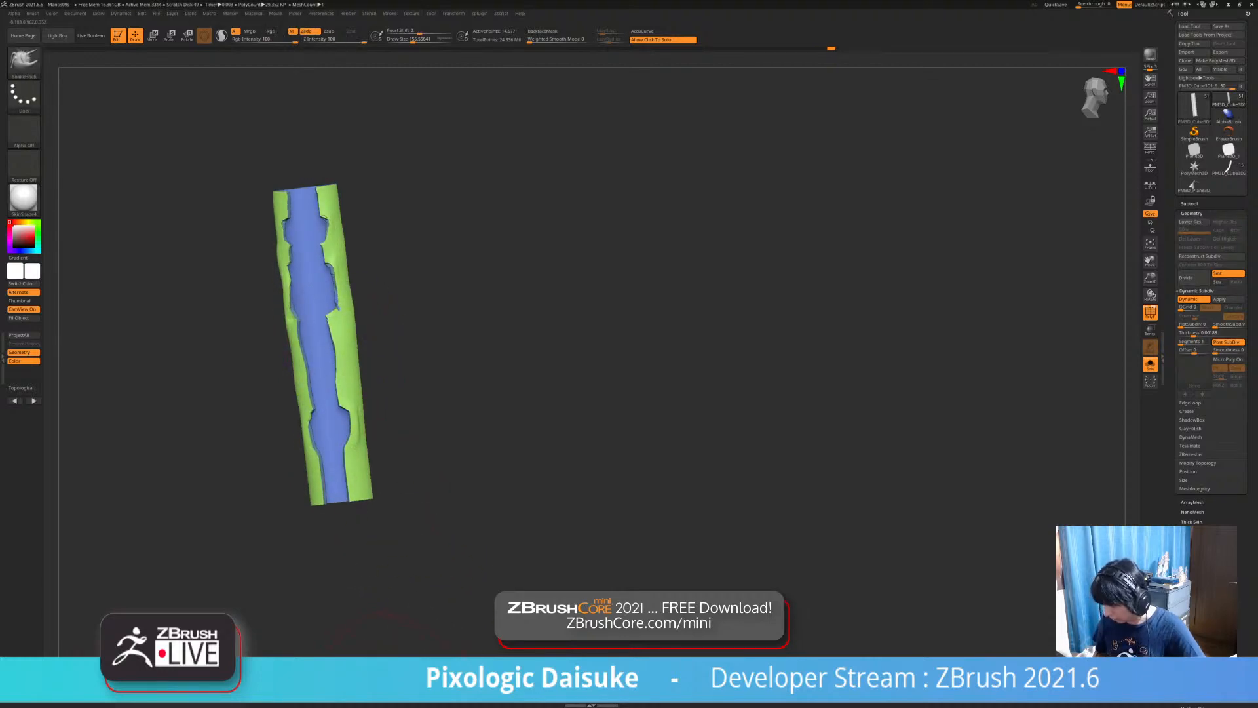
{"action": "left_click", "coordinate": [367, 624]}
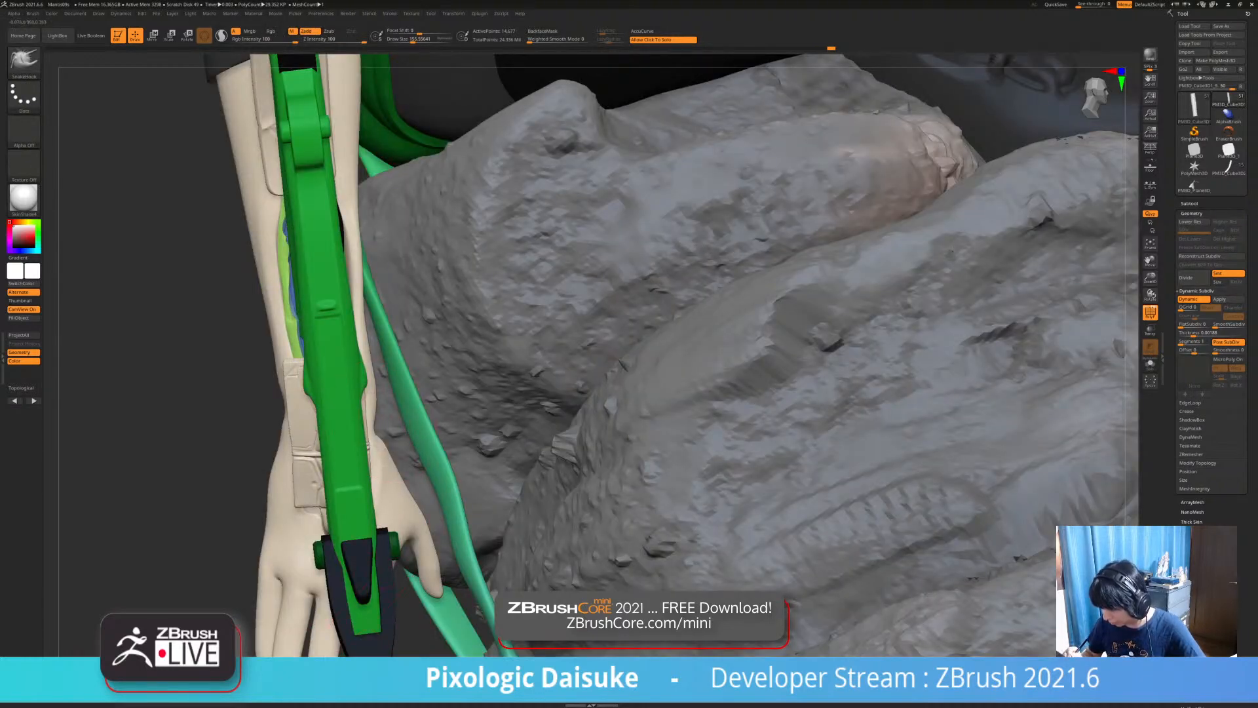
{"action": "left_click", "coordinate": [385, 422]}
{"action": "left_click_drag", "start_coordinate": [417, 40], "coordinate": [408, 40]}
{"action": "left_click_drag", "start_coordinate": [328, 321], "coordinate": [333, 323]}
{"action": "left_click_drag", "start_coordinate": [345, 393], "coordinate": [351, 395]}
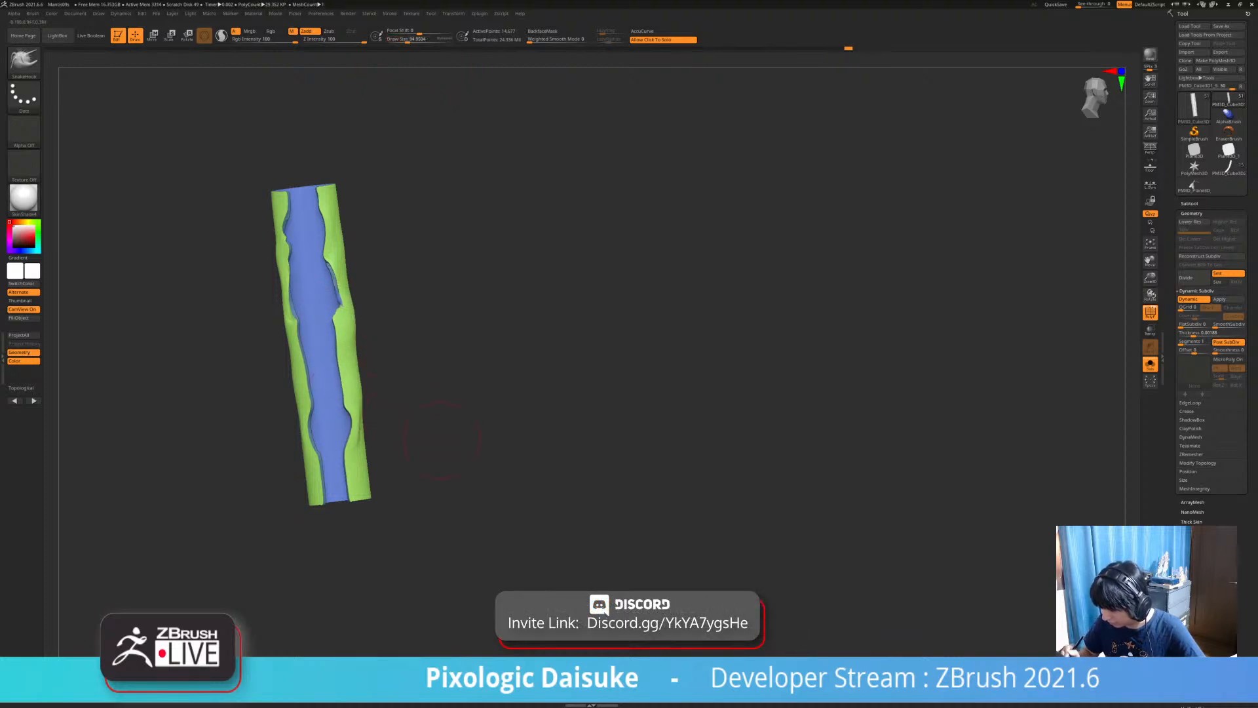
Pull the shell's upper edges down into rounded tabs overhanging the second pair of notches.
{"action": "left_click", "coordinate": [490, 534]}
{"action": "right_click_drag", "start_coordinate": [511, 528], "coordinate": [649, 482]}
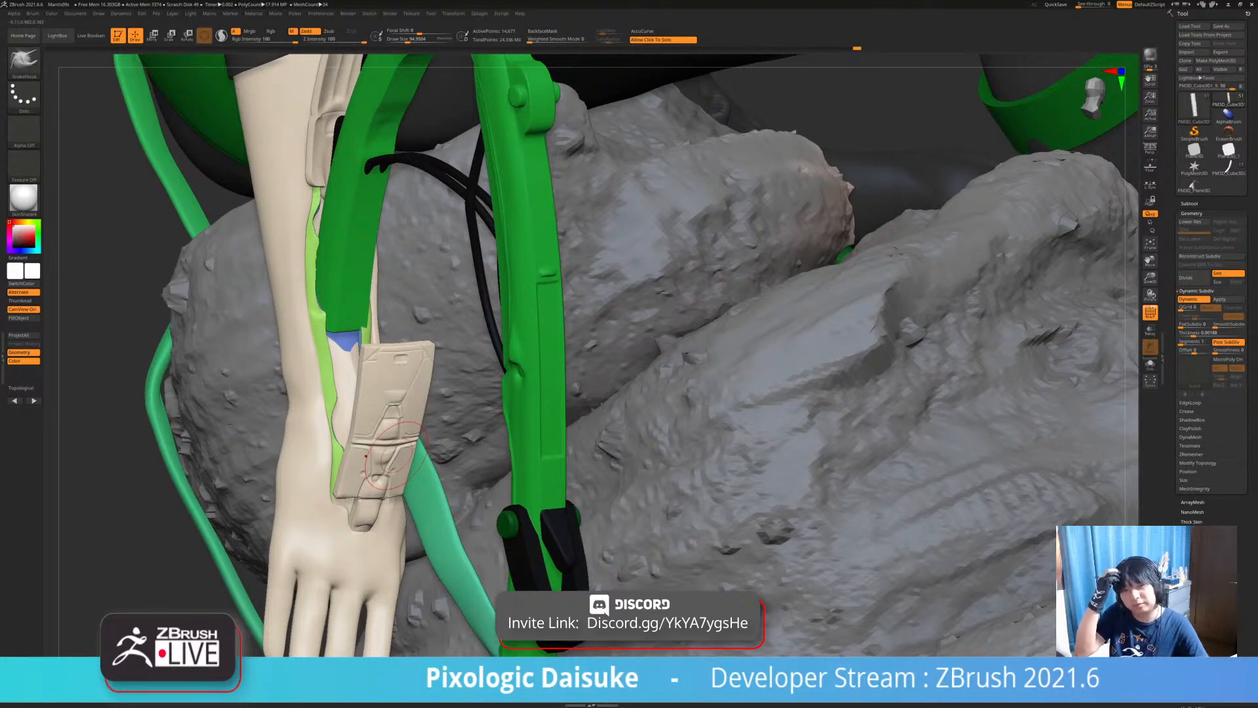
{"action": "left_click", "coordinate": [453, 367]}
{"action": "left_click_drag", "start_coordinate": [453, 353], "coordinate": [557, 341]}
{"action": "mouse_move", "coordinate": [372, 293]}
{"action": "right_mouse_down"}
{"action": "mouse_move", "coordinate": [394, 283]}
{"action": "mouse_move", "coordinate": [393, 328]}
{"action": "mouse_move", "coordinate": [393, 294]}
{"action": "mouse_move", "coordinate": [373, 281]}
{"action": "mouse_move", "coordinate": [394, 253]}
{"action": "mouse_move", "coordinate": [373, 262]}
{"action": "right_mouse_up"}
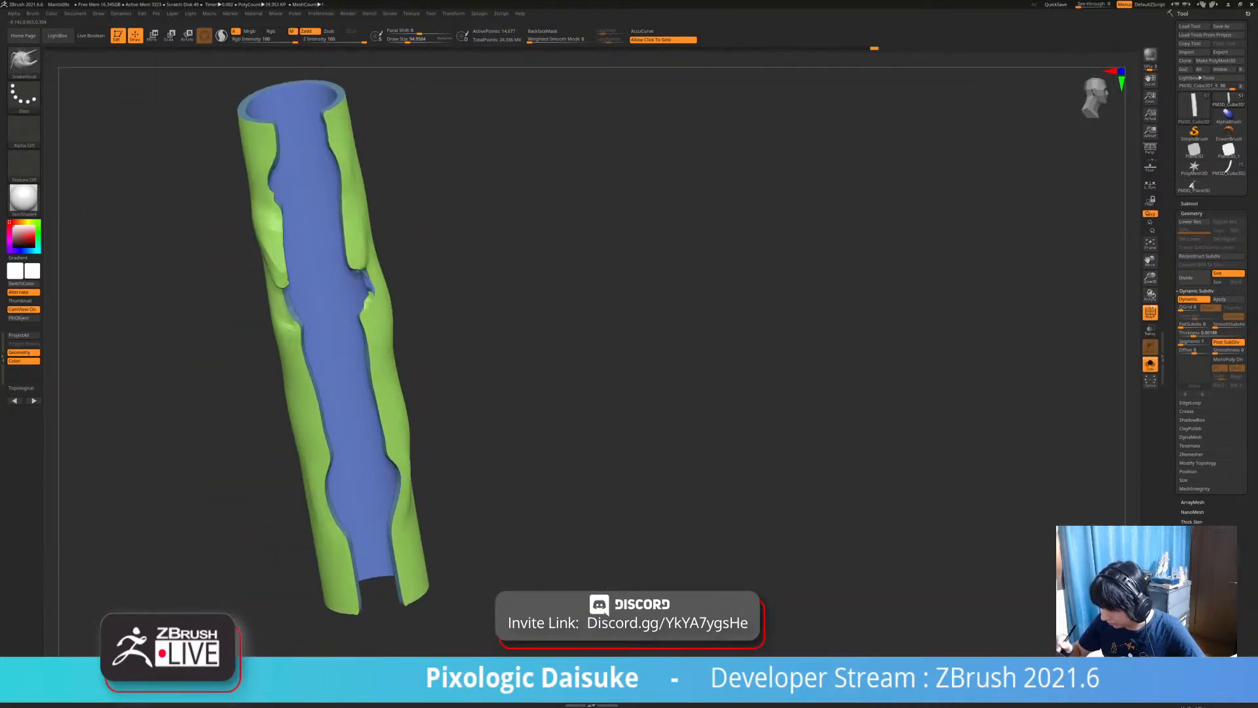
{"action": "mouse_move", "coordinate": [377, 265]}
{"action": "right_mouse_down"}
{"action": "mouse_move", "coordinate": [365, 271]}
{"action": "mouse_move", "coordinate": [353, 211]}
{"action": "mouse_move", "coordinate": [410, 203]}
{"action": "mouse_move", "coordinate": [365, 247]}
{"action": "mouse_move", "coordinate": [312, 244]}
{"action": "mouse_move", "coordinate": [334, 197]}
{"action": "mouse_move", "coordinate": [445, 229]}
{"action": "mouse_move", "coordinate": [380, 229]}
{"action": "mouse_move", "coordinate": [400, 229]}
{"action": "right_mouse_up"}
{"action": "left_click", "coordinate": [407, 236]}
{"action": "left_click", "coordinate": [406, 230]}
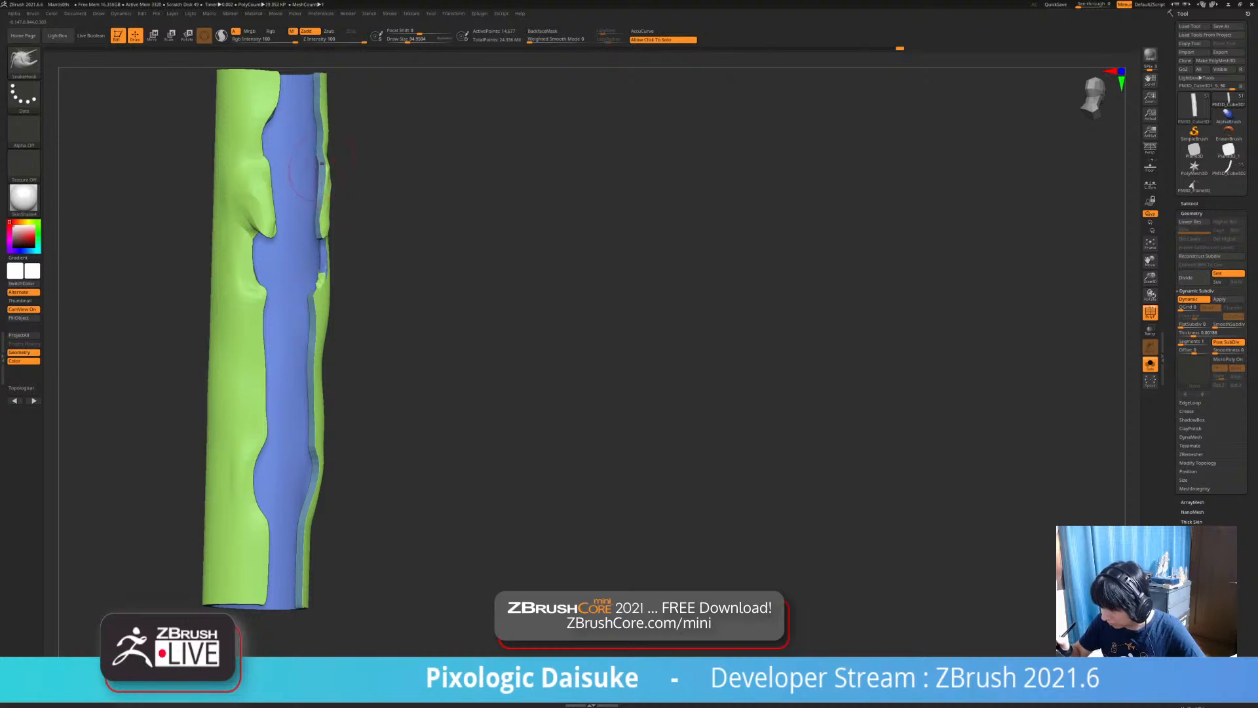
Raise the draw size to about 145 and refine the shell's edges against the forearm and brace.
{"action": "mouse_move", "coordinate": [406, 367]}
{"action": "right_mouse_down"}
{"action": "mouse_move", "coordinate": [458, 387]}
{"action": "mouse_move", "coordinate": [490, 436]}
{"action": "mouse_move", "coordinate": [419, 367]}
{"action": "mouse_move", "coordinate": [429, 331]}
{"action": "right_mouse_up"}
{"action": "left_click", "coordinate": [490, 439]}
{"action": "left_click", "coordinate": [426, 341]}
{"action": "left_click_drag", "start_coordinate": [407, 40], "coordinate": [412, 40]}
{"action": "right_click_drag", "start_coordinate": [387, 196], "coordinate": [406, 175]}
{"action": "key", "text": "shift"}
{"action": "right_click_drag", "start_coordinate": [459, 504], "coordinate": [409, 469], "text": "ctrl"}
{"action": "left_click", "coordinate": [458, 464]}
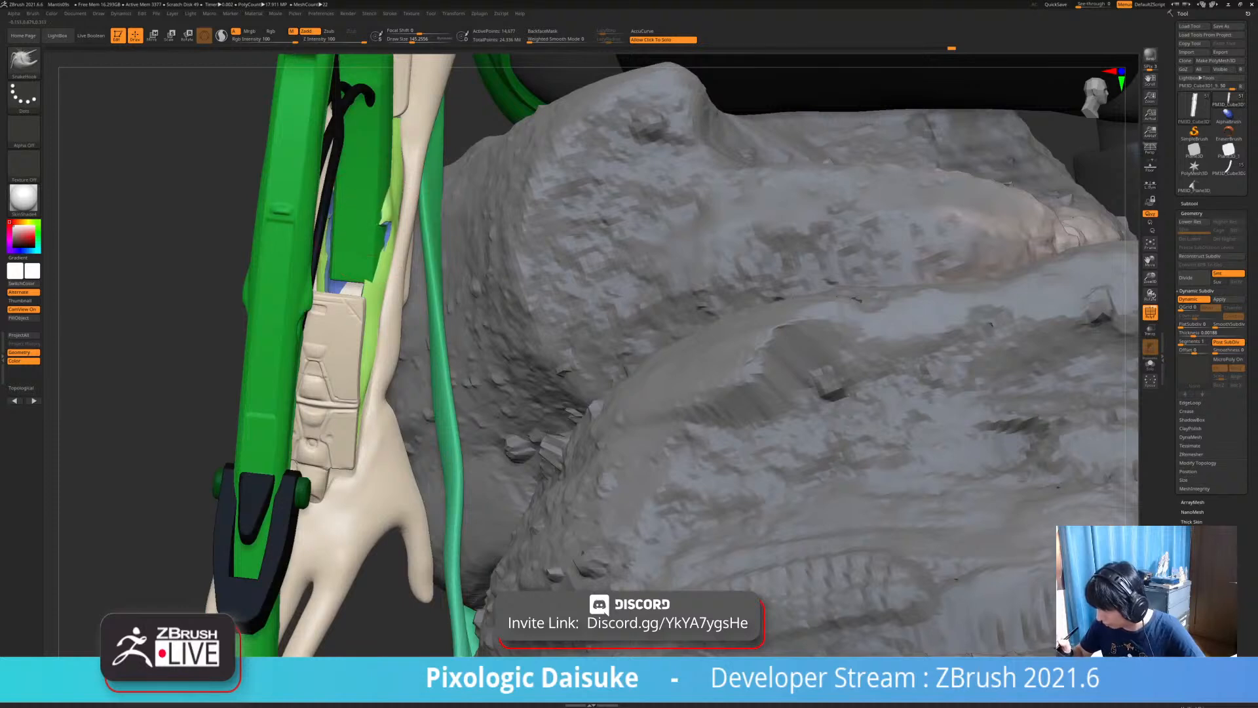
{"action": "left_click_drag", "start_coordinate": [197, 367], "coordinate": [101, 361]}
{"action": "mouse_move", "coordinate": [213, 393]}
{"action": "left_mouse_down"}
{"action": "mouse_move", "coordinate": [150, 403]}
{"action": "mouse_move", "coordinate": [380, 385]}
{"action": "mouse_move", "coordinate": [402, 451]}
{"action": "mouse_move", "coordinate": [262, 420]}
{"action": "left_mouse_up"}
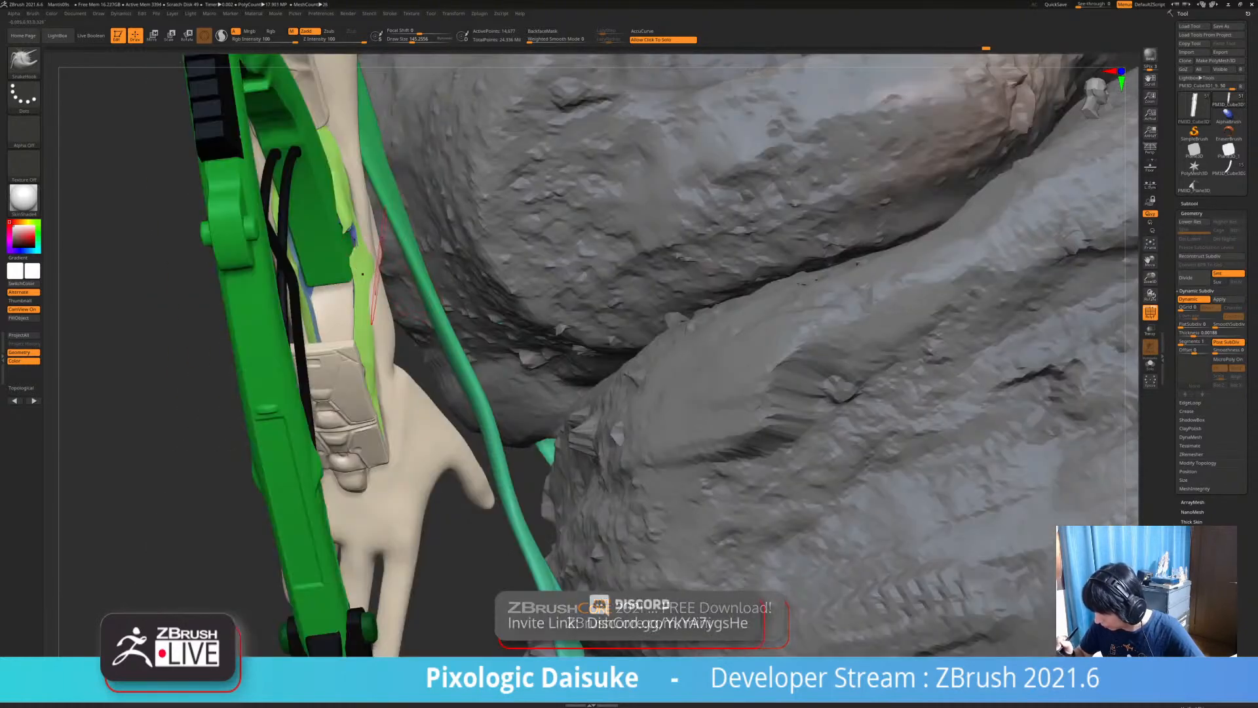
Isolate the reshaped shell and rebuild its topology with ZRemesher.
{"action": "mouse_move", "coordinate": [368, 295]}
{"action": "right_mouse_down"}
{"action": "mouse_move", "coordinate": [485, 321]}
{"action": "mouse_move", "coordinate": [446, 446]}
{"action": "mouse_move", "coordinate": [419, 341]}
{"action": "mouse_move", "coordinate": [511, 347]}
{"action": "mouse_move", "coordinate": [295, 393]}
{"action": "mouse_move", "coordinate": [449, 354]}
{"action": "right_mouse_up"}
{"action": "mouse_move", "coordinate": [386, 331]}
{"action": "right_mouse_down"}
{"action": "mouse_move", "coordinate": [275, 367]}
{"action": "mouse_move", "coordinate": [369, 397]}
{"action": "mouse_move", "coordinate": [997, 393]}
{"action": "mouse_move", "coordinate": [688, 393]}
{"action": "mouse_move", "coordinate": [828, 520]}
{"action": "mouse_move", "coordinate": [977, 485]}
{"action": "mouse_move", "coordinate": [960, 511]}
{"action": "mouse_move", "coordinate": [871, 562]}
{"action": "mouse_move", "coordinate": [876, 576]}
{"action": "mouse_move", "coordinate": [953, 576]}
{"action": "right_mouse_up"}
{"action": "left_click", "coordinate": [380, 419]}
{"action": "right_click_drag", "start_coordinate": [384, 419], "coordinate": [308, 534], "text": "ctrl"}
{"action": "left_click", "coordinate": [436, 475]}
{"action": "left_click", "coordinate": [438, 474]}
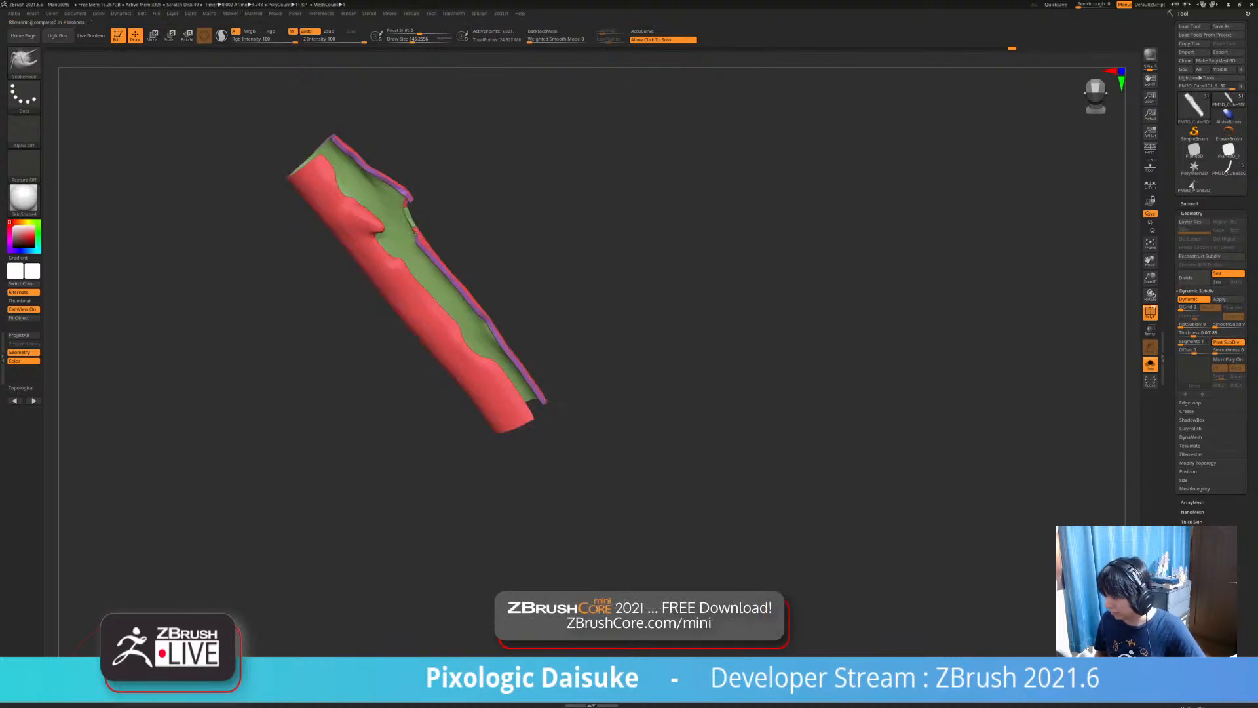
Reduce the draw size to about 38 and adjust the remeshed shell's dynamic thickness.
{"action": "mouse_move", "coordinate": [399, 76]}
{"action": "right_mouse_down", "text": "ctrl"}
{"action": "mouse_move", "coordinate": [410, 197]}
{"action": "mouse_move", "coordinate": [452, 217]}
{"action": "right_mouse_up", "text": "ctrl"}
{"action": "right_click_drag", "start_coordinate": [425, 354], "coordinate": [422, 307]}
{"action": "mouse_move", "coordinate": [410, 371]}
{"action": "right_mouse_down"}
{"action": "mouse_move", "coordinate": [423, 357]}
{"action": "mouse_move", "coordinate": [400, 328]}
{"action": "mouse_move", "coordinate": [419, 223]}
{"action": "mouse_move", "coordinate": [400, 295]}
{"action": "right_mouse_up"}
{"action": "left_click", "coordinate": [1150, 313]}
{"action": "left_click", "coordinate": [1150, 313]}
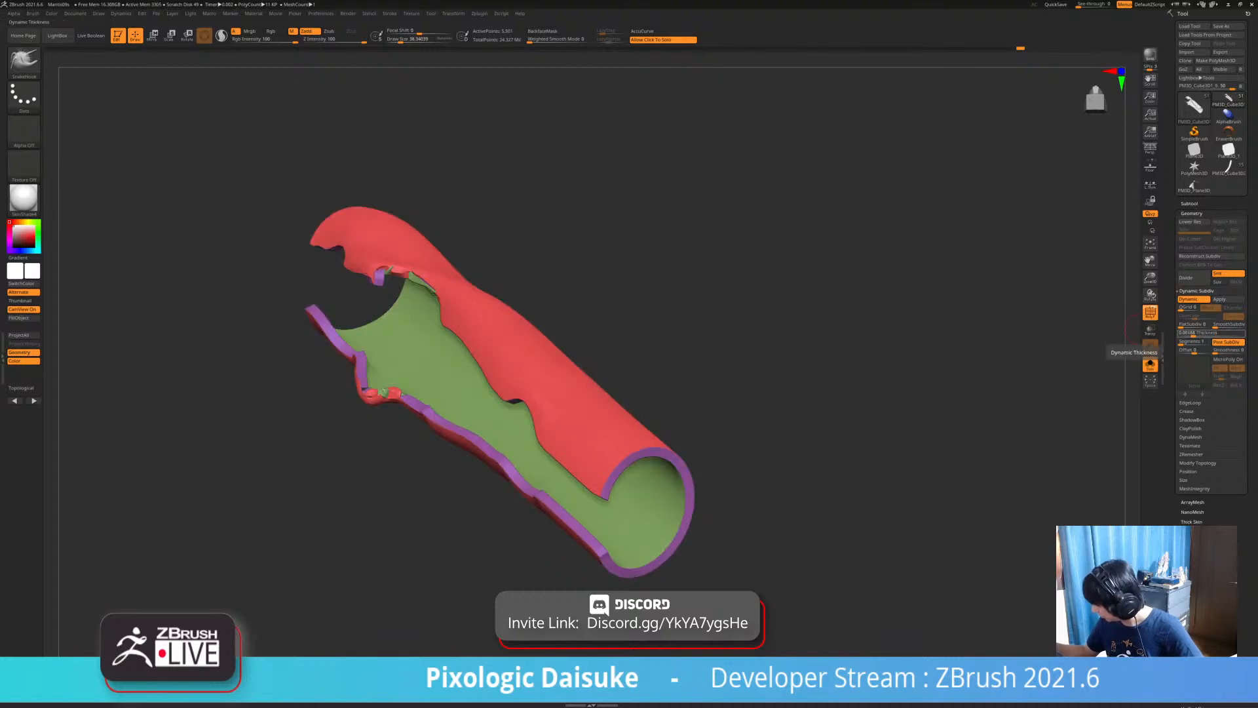
{"action": "left_click_drag", "start_coordinate": [1216, 351], "coordinate": [1229, 351]}
Show the whole figure without polygroup colours and examine the shell's fit between forearm, brace and wrist plate.
{"action": "mouse_move", "coordinate": [701, 387]}
{"action": "right_mouse_down"}
{"action": "mouse_move", "coordinate": [815, 357]}
{"action": "mouse_move", "coordinate": [865, 367]}
{"action": "mouse_move", "coordinate": [839, 445]}
{"action": "right_mouse_up"}
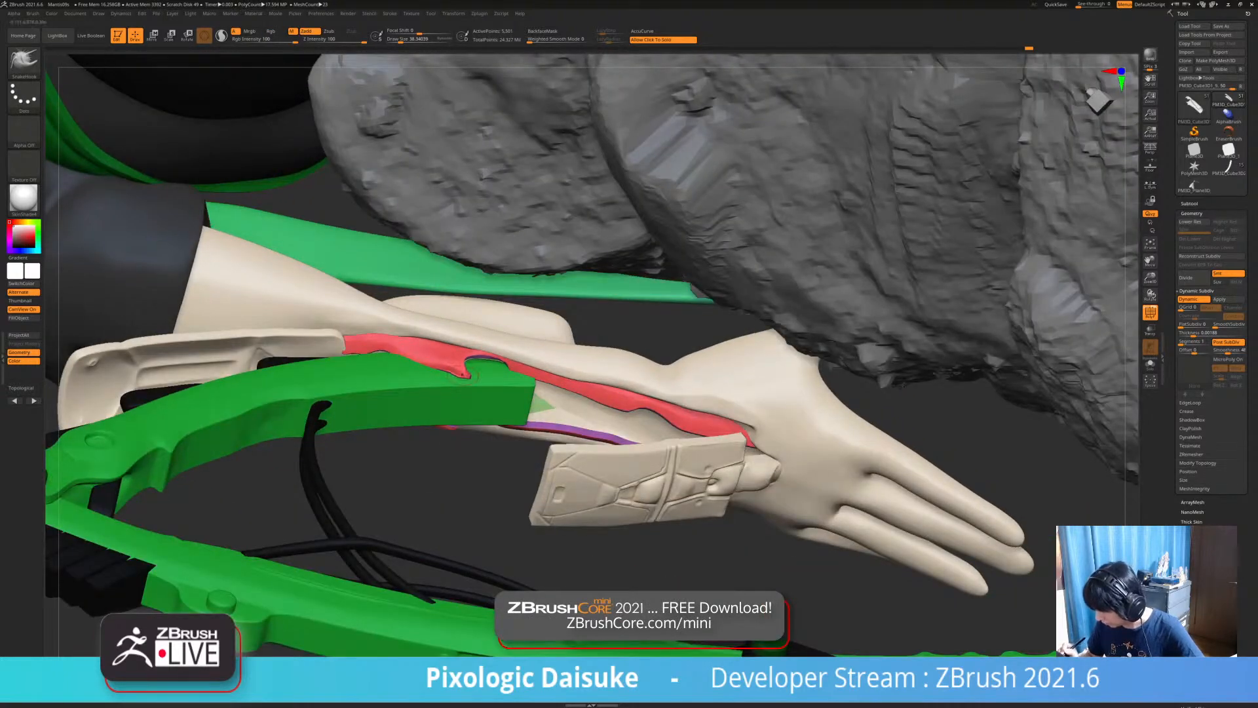
{"action": "mouse_move", "coordinate": [564, 420]}
{"action": "right_mouse_down", "text": "ctrl"}
{"action": "mouse_move", "coordinate": [557, 367]}
{"action": "mouse_move", "coordinate": [609, 223]}
{"action": "right_mouse_up", "text": "ctrl"}
{"action": "right_click_drag", "start_coordinate": [589, 327], "coordinate": [577, 301]}
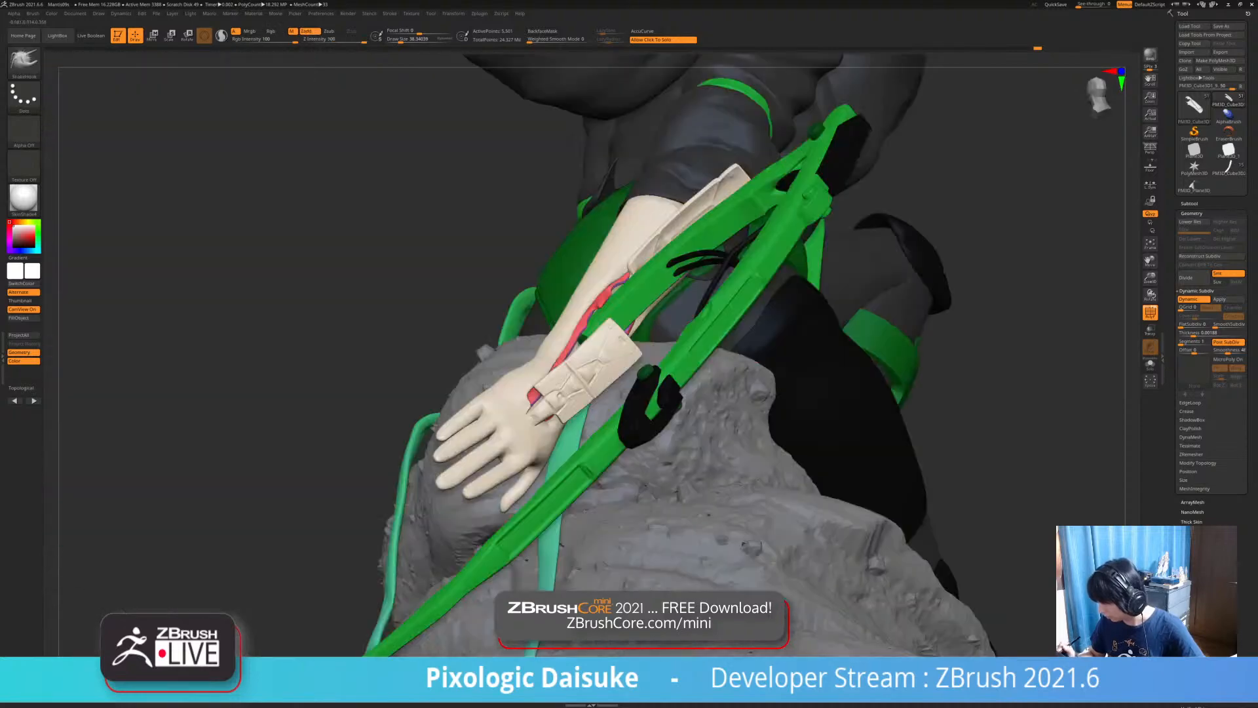
{"action": "right_click_drag", "start_coordinate": [590, 328], "coordinate": [550, 308]}
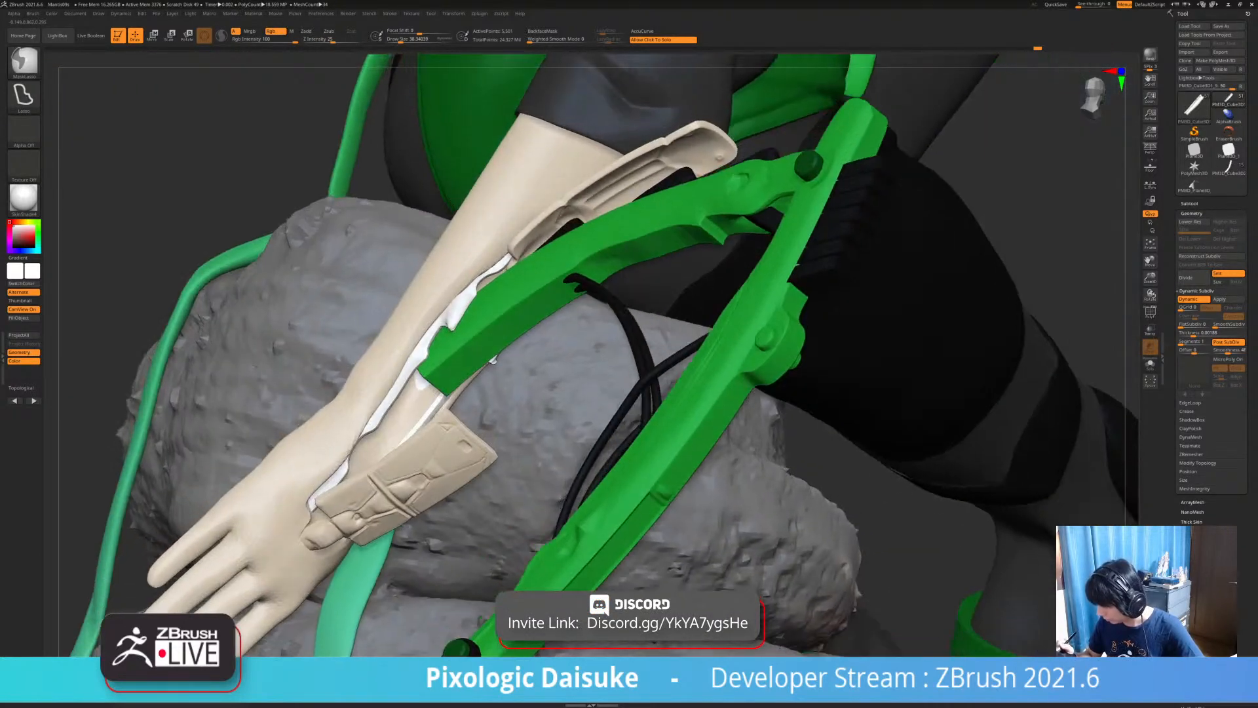
{"action": "right_click_drag", "start_coordinate": [499, 308], "coordinate": [449, 331]}
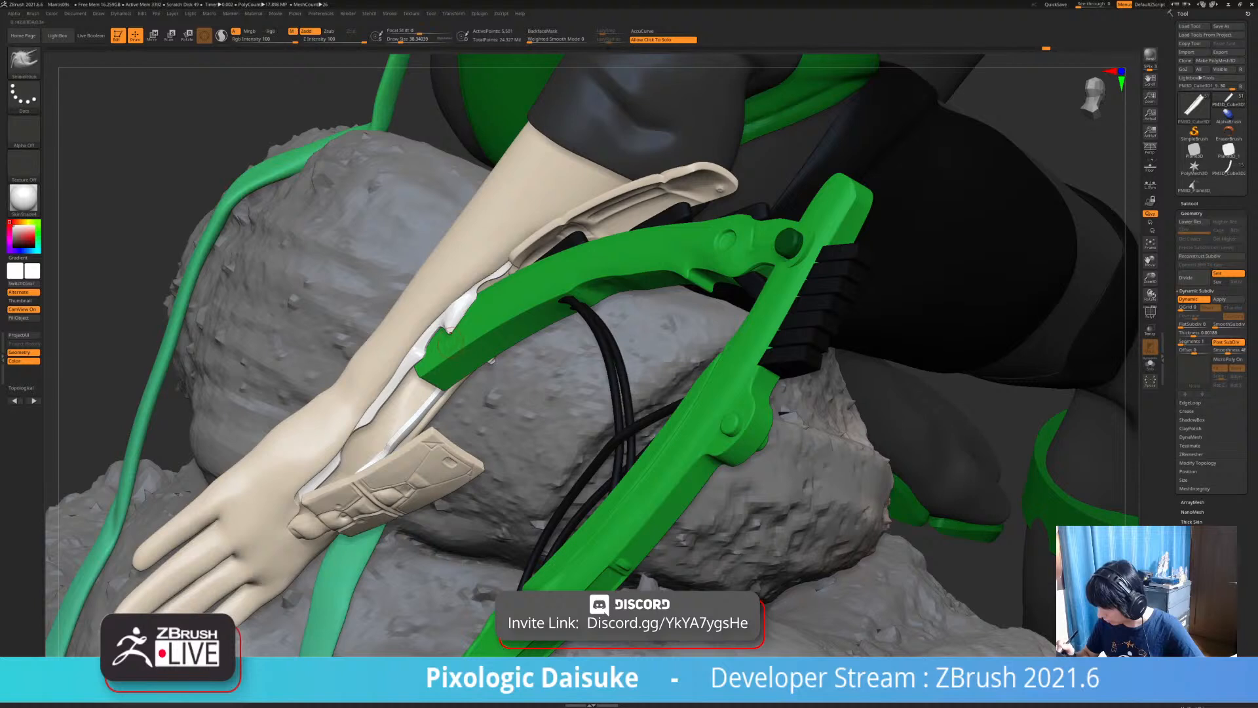
Isolate the forearm shell and smooth its wavy notched edges, and bring back the whole figure.
{"action": "right_click", "coordinate": [454, 329]}
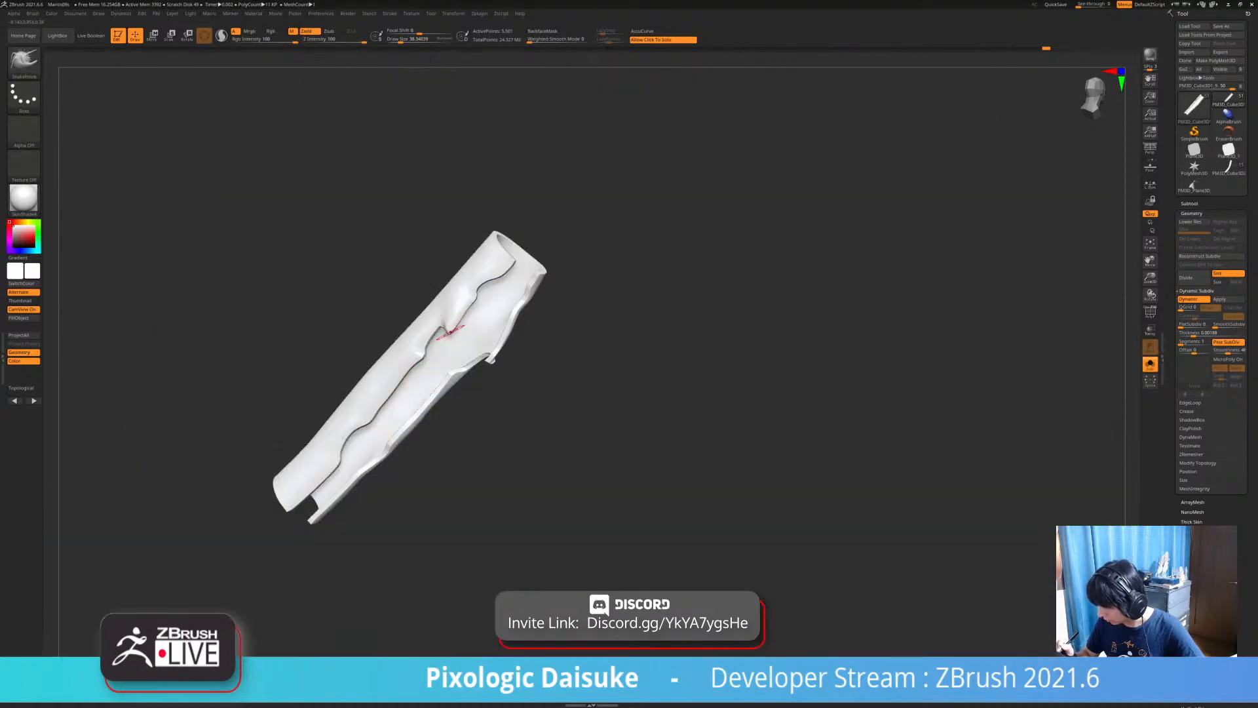
{"action": "right_click_drag", "start_coordinate": [455, 329], "coordinate": [449, 331]}
{"action": "key", "text": "shift"}
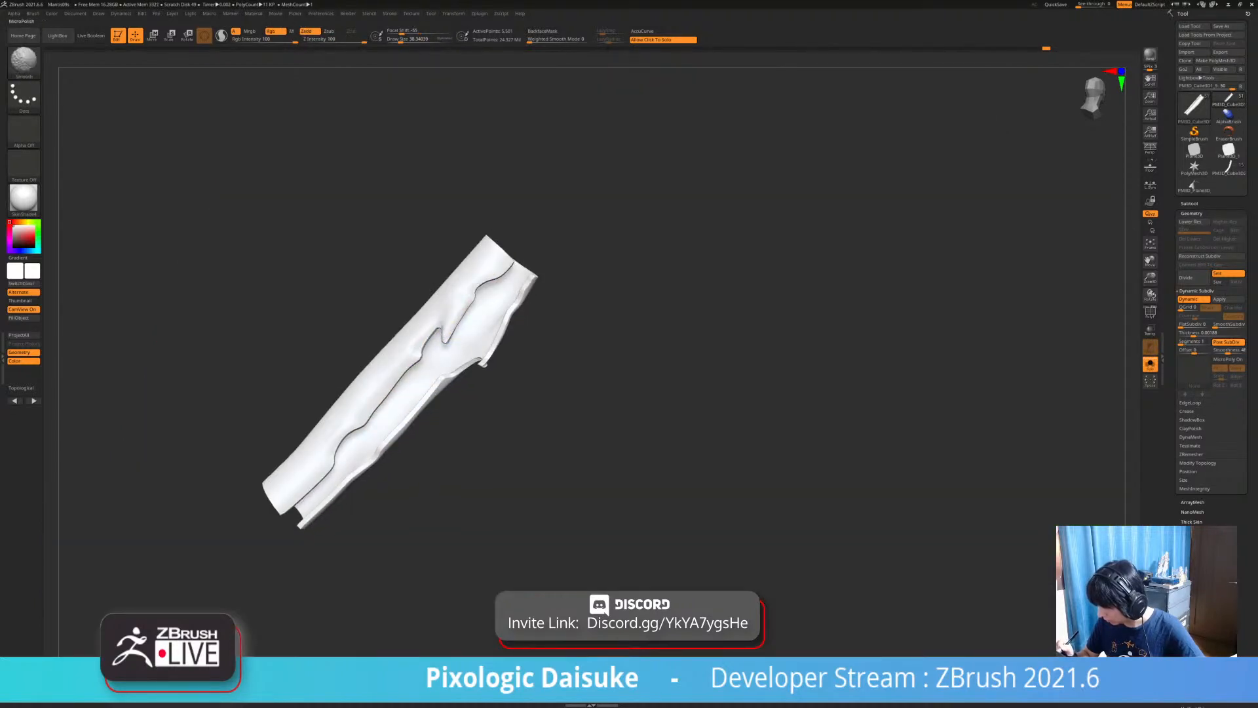
{"action": "mouse_move", "coordinate": [525, 350]}
{"action": "right_mouse_down"}
{"action": "mouse_move", "coordinate": [488, 360]}
{"action": "mouse_move", "coordinate": [450, 345]}
{"action": "mouse_move", "coordinate": [461, 331]}
{"action": "mouse_move", "coordinate": [502, 358]}
{"action": "right_mouse_up"}
{"action": "left_click_drag", "start_coordinate": [414, 426], "coordinate": [403, 438]}
{"action": "left_click", "coordinate": [537, 394]}
{"action": "right_click_drag", "start_coordinate": [524, 393], "coordinate": [498, 340]}
{"action": "key", "text": "shift"}
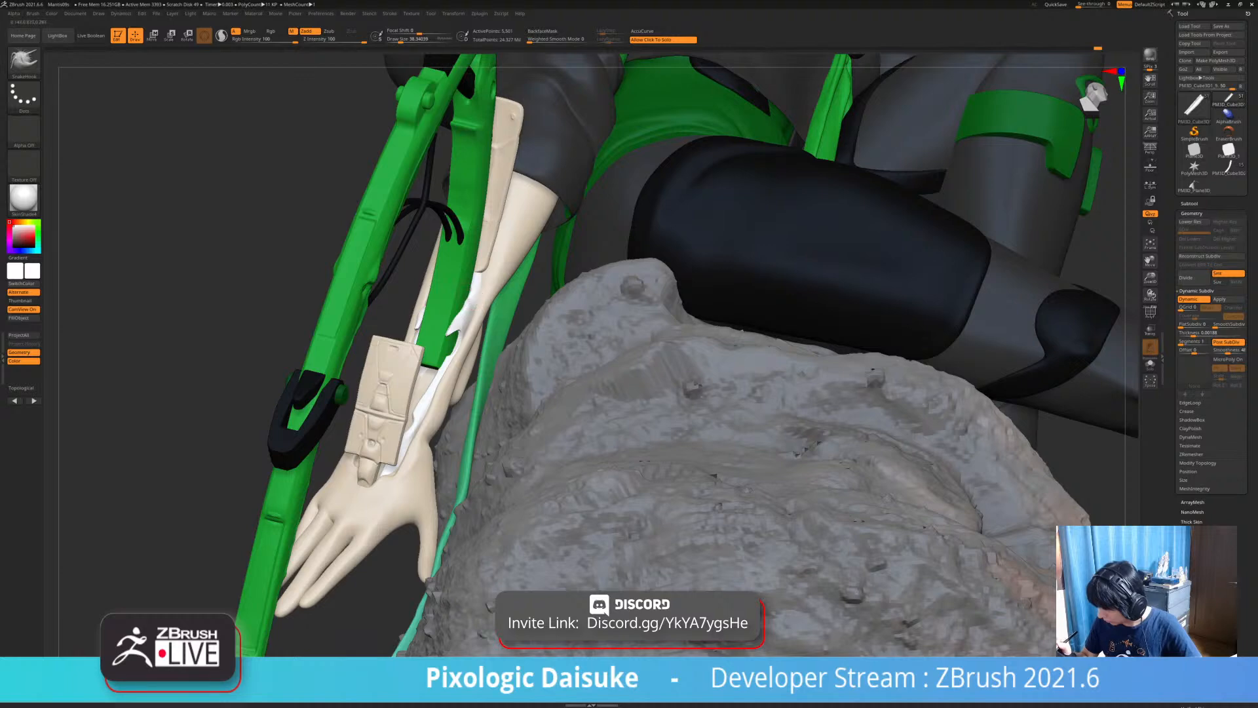
Raise the draw size to about 103 and reshape the edges around the isolated shell's central notch.
{"action": "mouse_move", "coordinate": [419, 367]}
{"action": "right_mouse_down", "text": "ctrl"}
{"action": "mouse_move", "coordinate": [412, 324]}
{"action": "mouse_move", "coordinate": [695, 334]}
{"action": "mouse_move", "coordinate": [452, 361]}
{"action": "mouse_move", "coordinate": [590, 381]}
{"action": "mouse_move", "coordinate": [646, 368]}
{"action": "mouse_move", "coordinate": [492, 377]}
{"action": "right_mouse_up", "text": "ctrl"}
{"action": "left_click", "coordinate": [262, 406]}
{"action": "right_click_drag", "start_coordinate": [262, 407], "coordinate": [223, 419], "text": "ctrl"}
{"action": "left_click_drag", "start_coordinate": [400, 40], "coordinate": [409, 40]}
{"action": "mouse_move", "coordinate": [295, 230]}
{"action": "right_mouse_down"}
{"action": "mouse_move", "coordinate": [337, 239]}
{"action": "mouse_move", "coordinate": [344, 288]}
{"action": "right_mouse_up"}
{"action": "left_click_drag", "start_coordinate": [377, 224], "coordinate": [387, 226]}
{"action": "right_click_drag", "start_coordinate": [396, 263], "coordinate": [392, 242]}
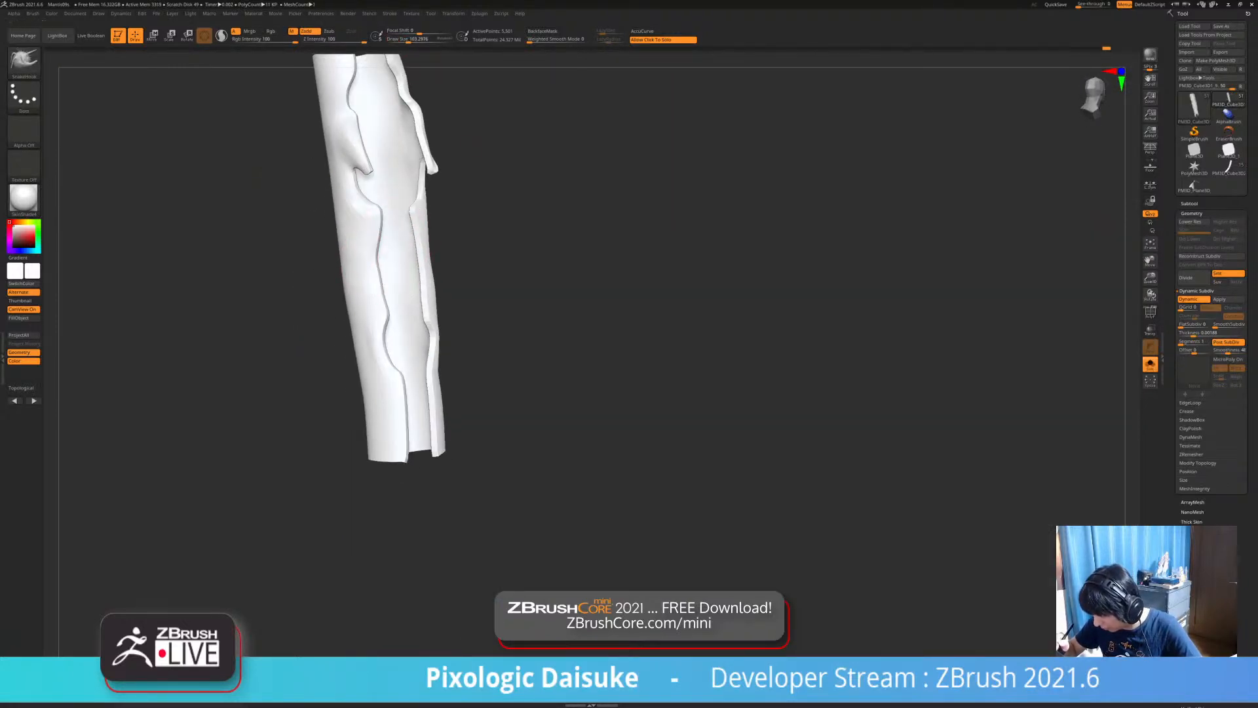
{"action": "right_click_drag", "start_coordinate": [383, 297], "coordinate": [325, 282]}
{"action": "left_click_drag", "start_coordinate": [415, 235], "coordinate": [427, 241]}
{"action": "mouse_move", "coordinate": [434, 246]}
{"action": "right_mouse_down"}
{"action": "mouse_move", "coordinate": [412, 249]}
{"action": "mouse_move", "coordinate": [429, 268]}
{"action": "mouse_move", "coordinate": [425, 231]}
{"action": "mouse_move", "coordinate": [412, 279]}
{"action": "mouse_move", "coordinate": [416, 254]}
{"action": "right_mouse_up"}
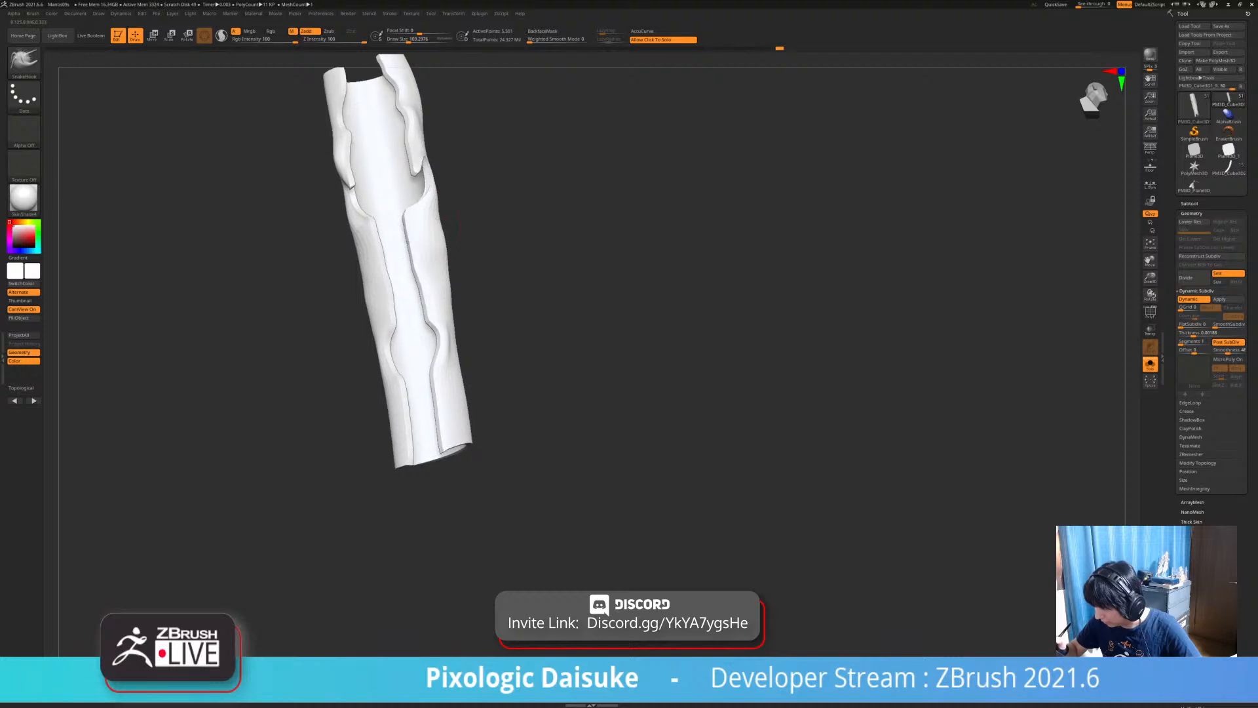
Refine the wavy edges along the shell's wrist half and show the whole figure again.
{"action": "right_click_drag", "start_coordinate": [412, 303], "coordinate": [376, 234]}
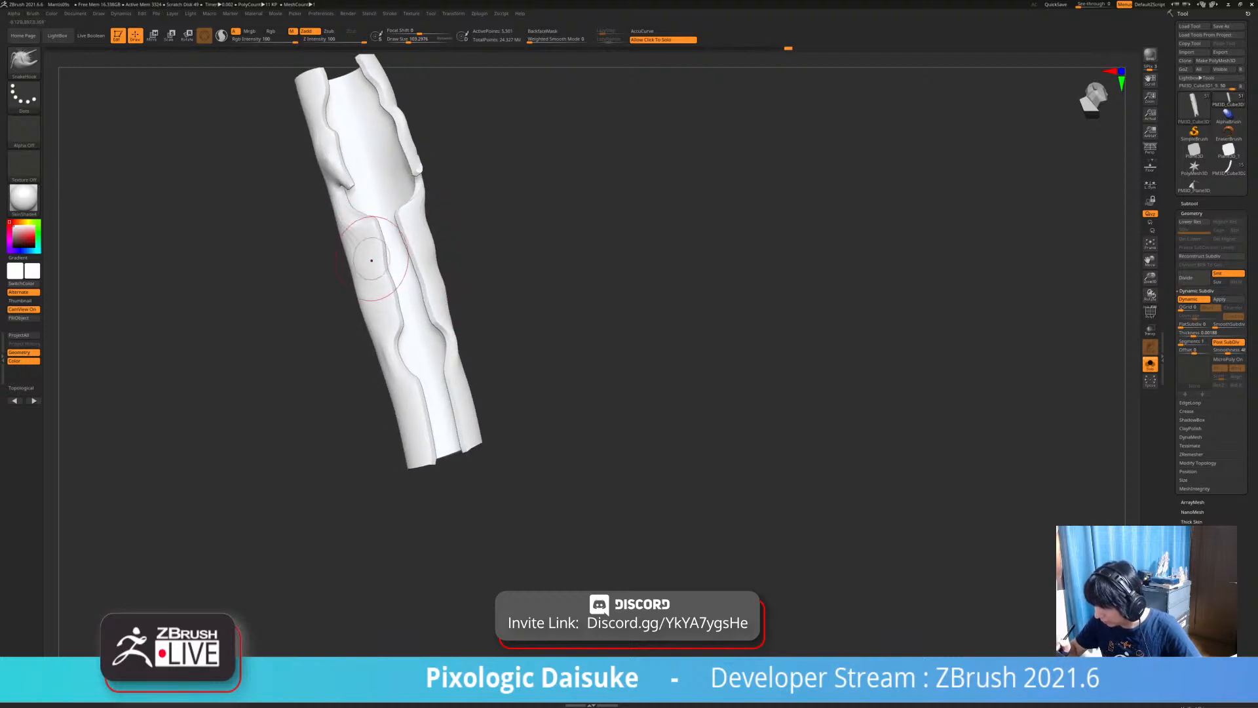
{"action": "mouse_move", "coordinate": [391, 322]}
{"action": "right_mouse_down"}
{"action": "mouse_move", "coordinate": [385, 313]}
{"action": "mouse_move", "coordinate": [402, 338]}
{"action": "mouse_move", "coordinate": [427, 325]}
{"action": "mouse_move", "coordinate": [428, 283]}
{"action": "mouse_move", "coordinate": [437, 377]}
{"action": "right_mouse_up"}
{"action": "left_click_drag", "start_coordinate": [447, 369], "coordinate": [441, 372]}
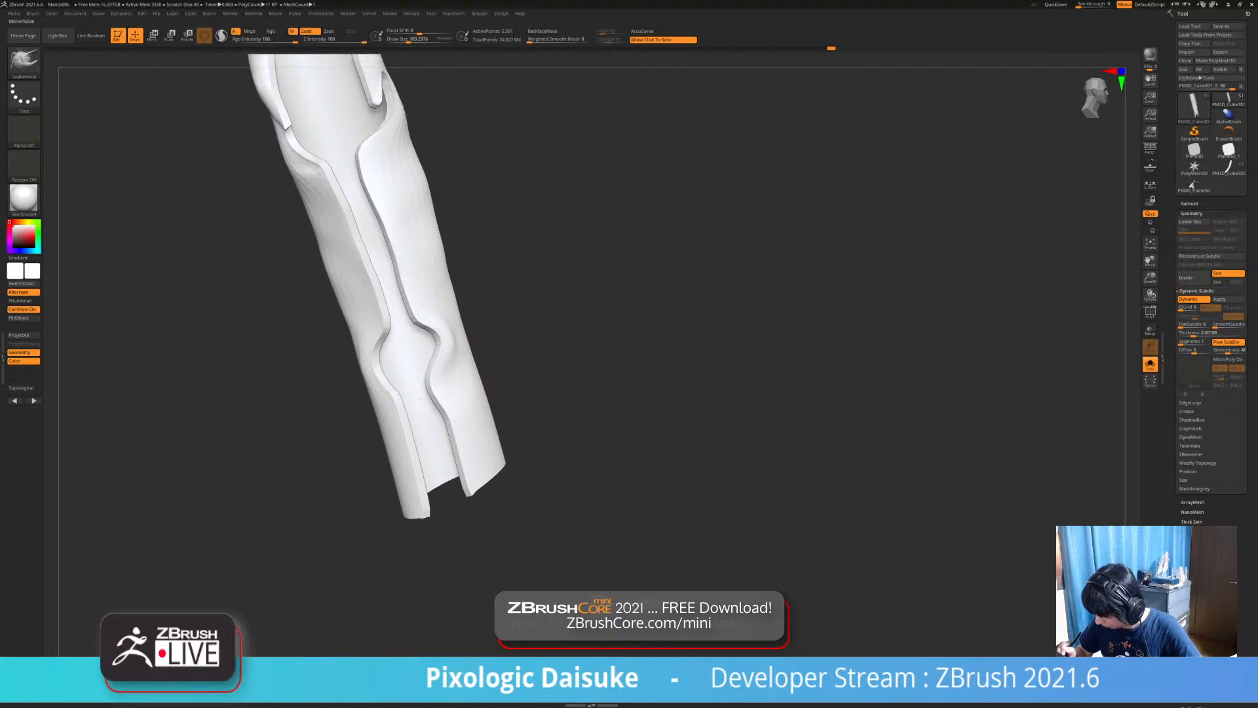
{"action": "right_click_drag", "start_coordinate": [469, 438], "coordinate": [418, 413]}
{"action": "right_click_drag", "start_coordinate": [386, 372], "coordinate": [408, 278]}
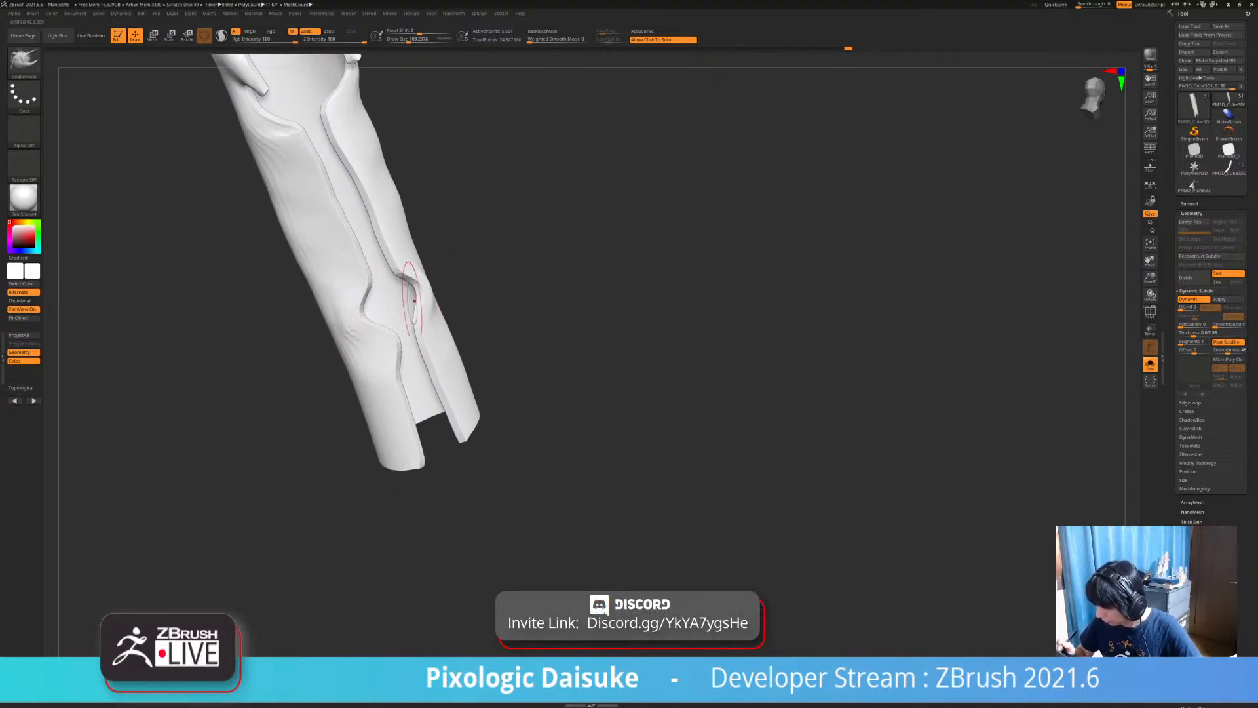
{"action": "right_click_drag", "start_coordinate": [387, 366], "coordinate": [402, 430]}
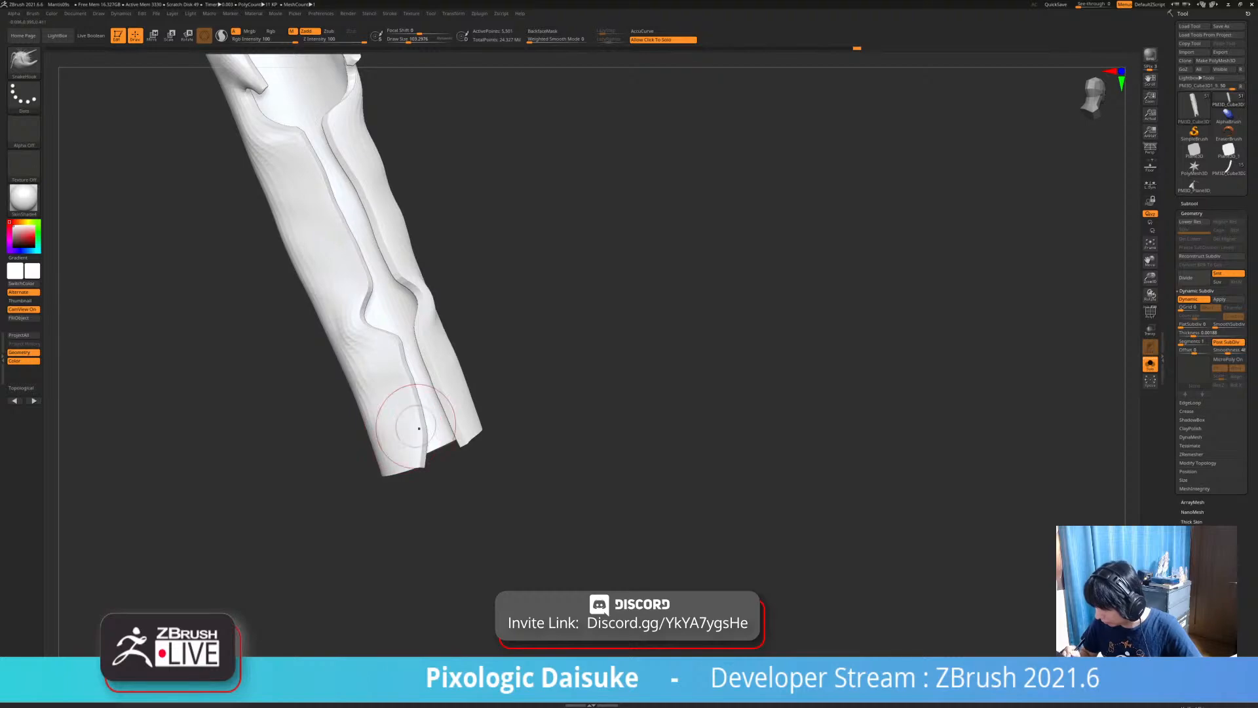
{"action": "left_click_drag", "start_coordinate": [432, 463], "coordinate": [388, 407]}
{"action": "mouse_move", "coordinate": [439, 484]}
{"action": "right_mouse_down", "text": "ctrl"}
{"action": "mouse_move", "coordinate": [429, 407]}
{"action": "mouse_move", "coordinate": [393, 395]}
{"action": "right_mouse_up", "text": "ctrl"}
{"action": "left_click", "coordinate": [534, 432]}
{"action": "right_click_drag", "start_coordinate": [534, 433], "coordinate": [572, 457]}
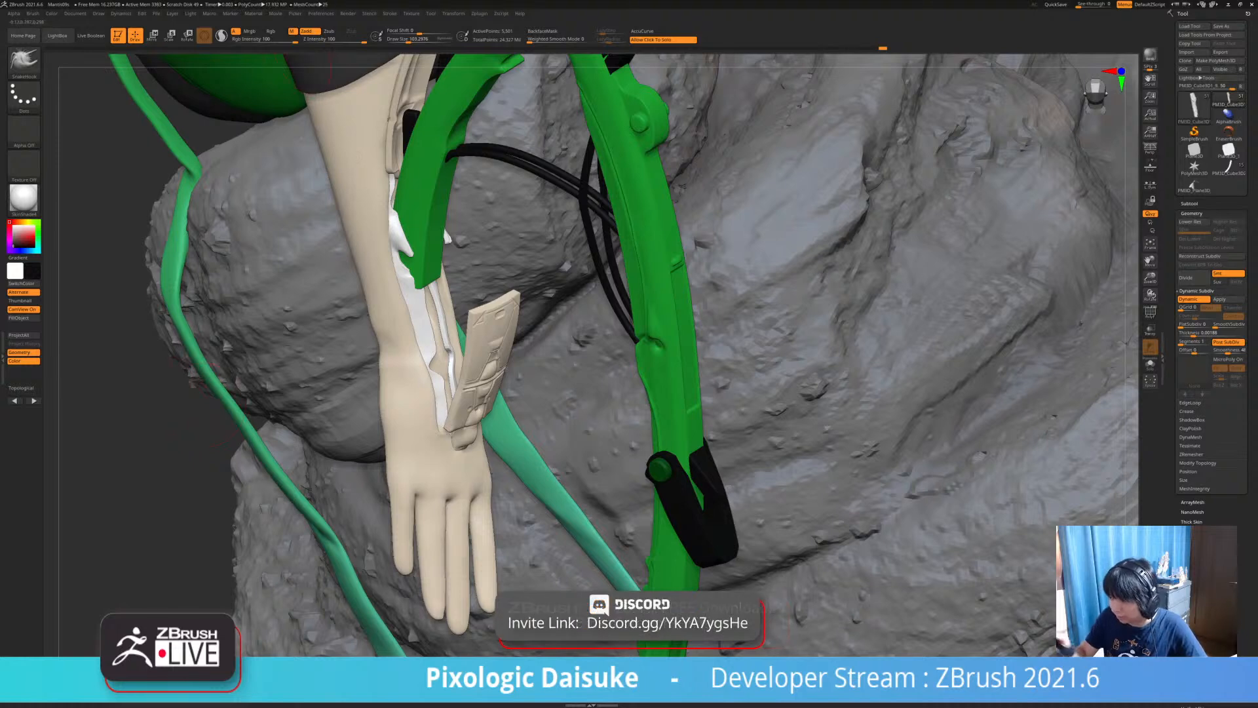
Fill the shell with white and the Flat Color material, and restore SkinShade4 as the display material.
{"action": "left_click", "coordinate": [271, 31]}
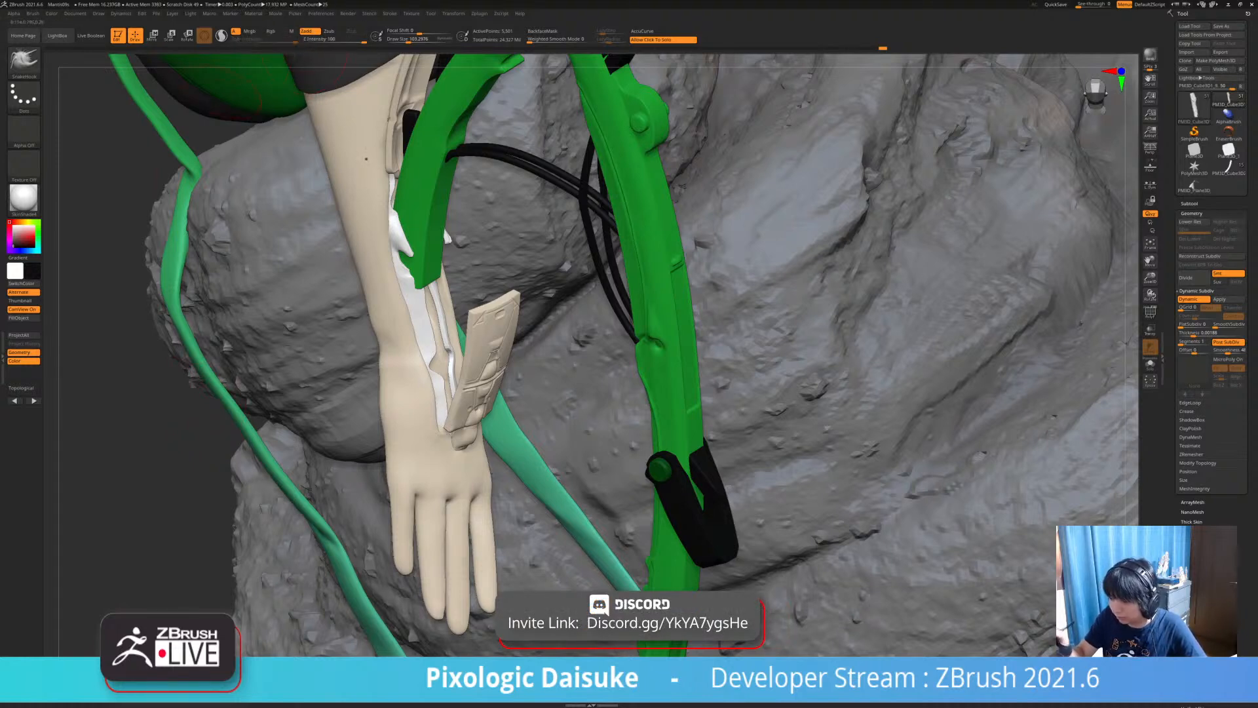
{"action": "left_click", "coordinate": [24, 198]}
{"action": "left_click", "coordinate": [68, 207]}
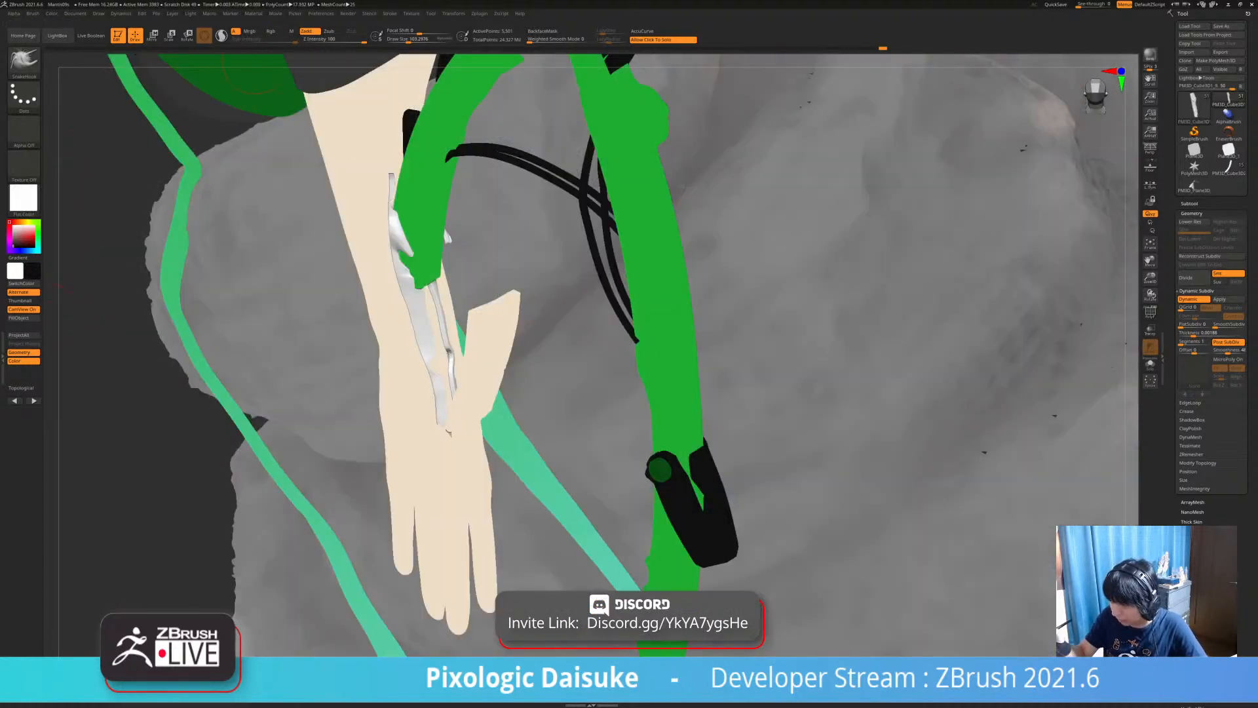
{"action": "left_click", "coordinate": [23, 318]}
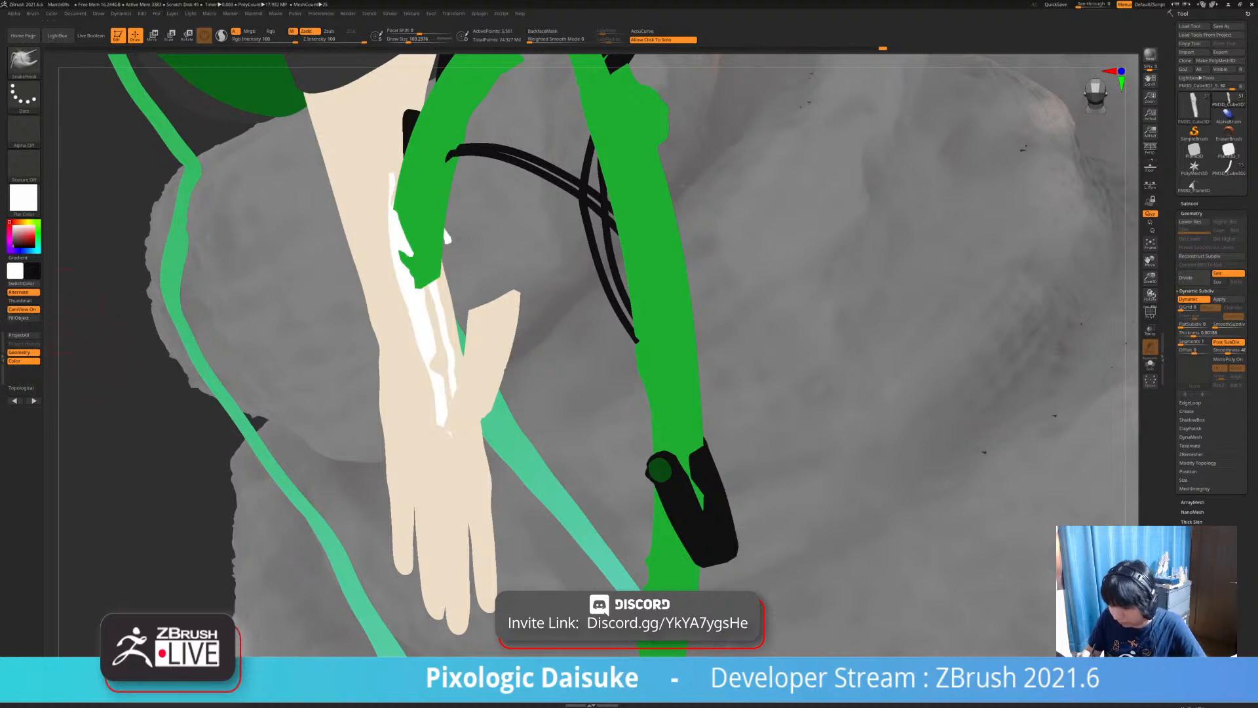
{"action": "left_click", "coordinate": [23, 198]}
{"action": "left_click", "coordinate": [59, 207]}
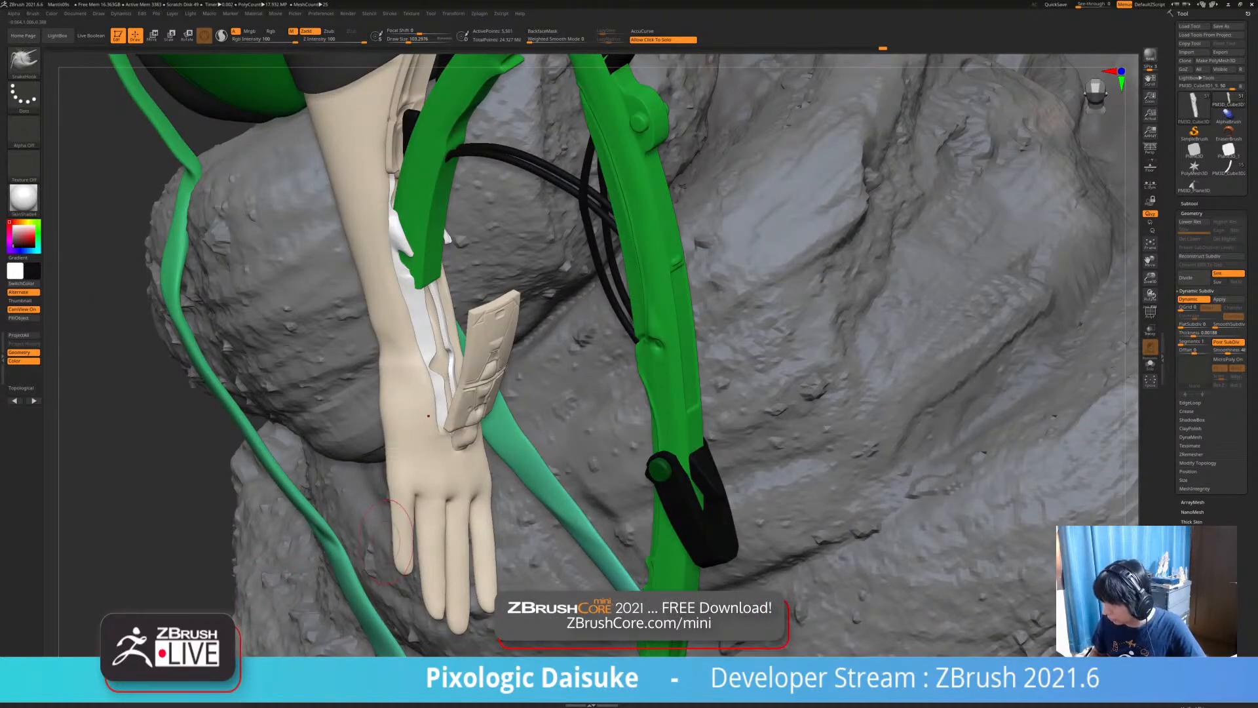
Check the figure's material response by switching to Flat Color and back to SkinShade4.
{"action": "left_click", "coordinate": [24, 197]}
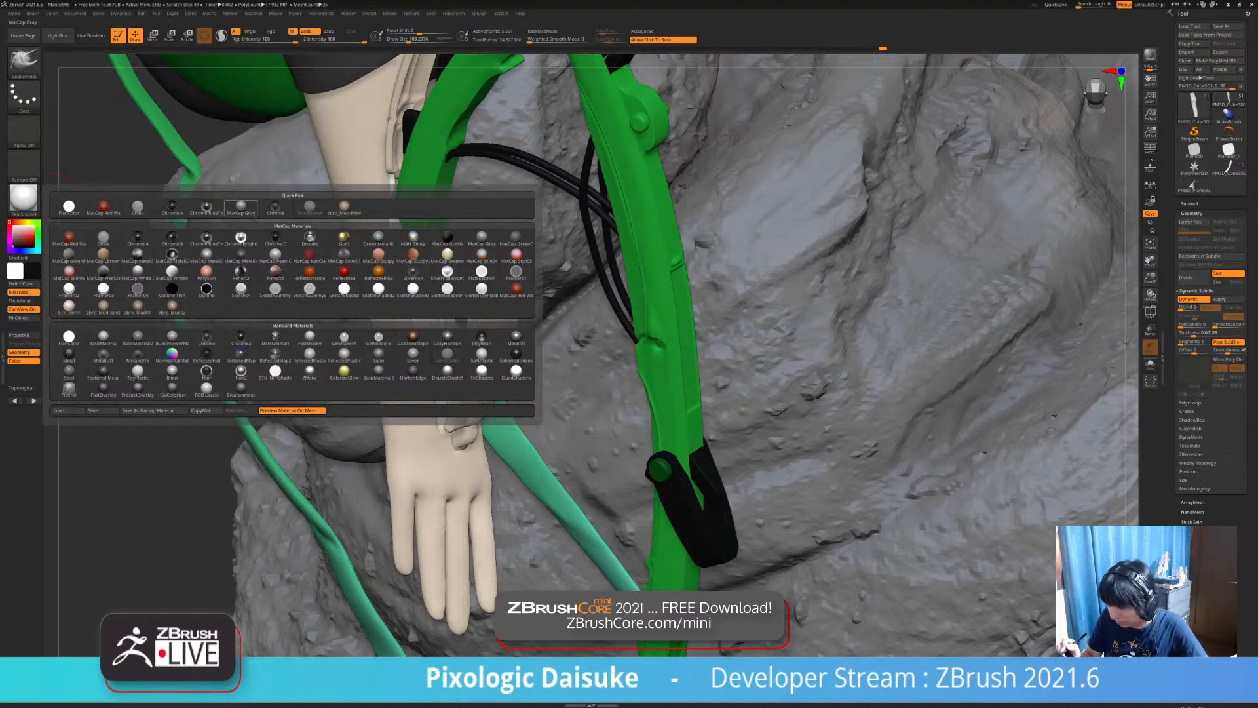
{"action": "left_click", "coordinate": [69, 207]}
{"action": "left_click", "coordinate": [24, 197]}
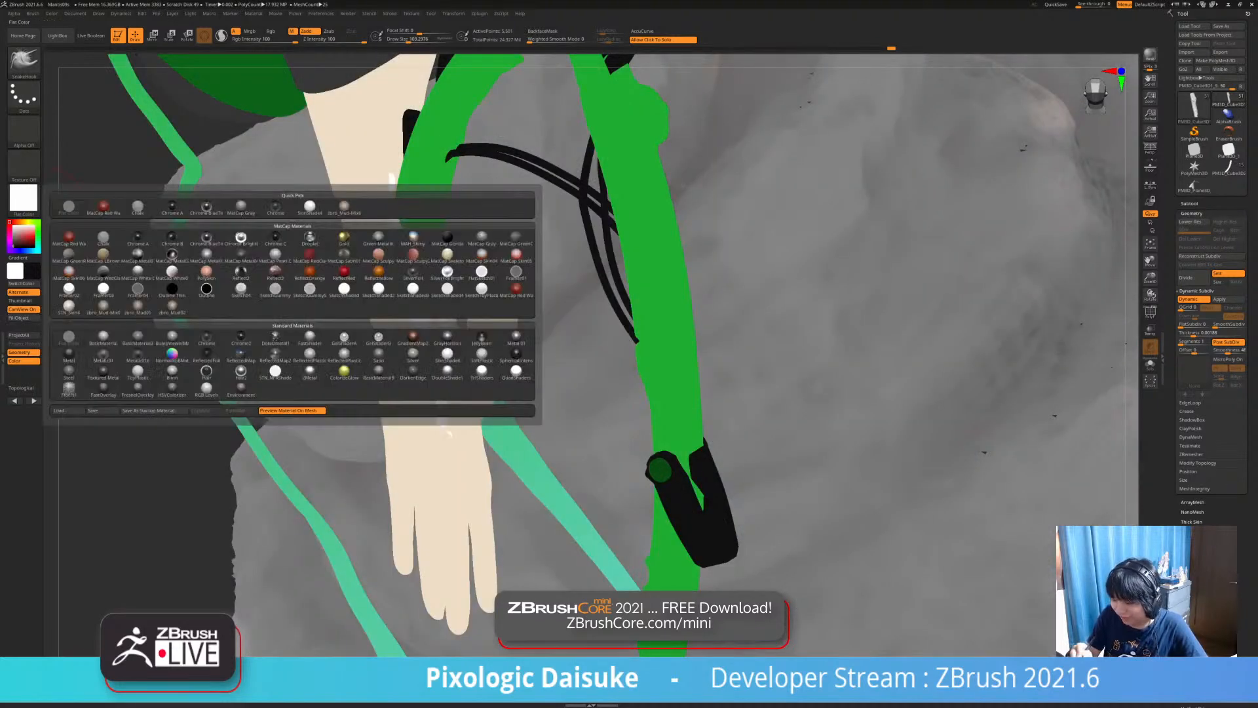
{"action": "left_click", "coordinate": [310, 207]}
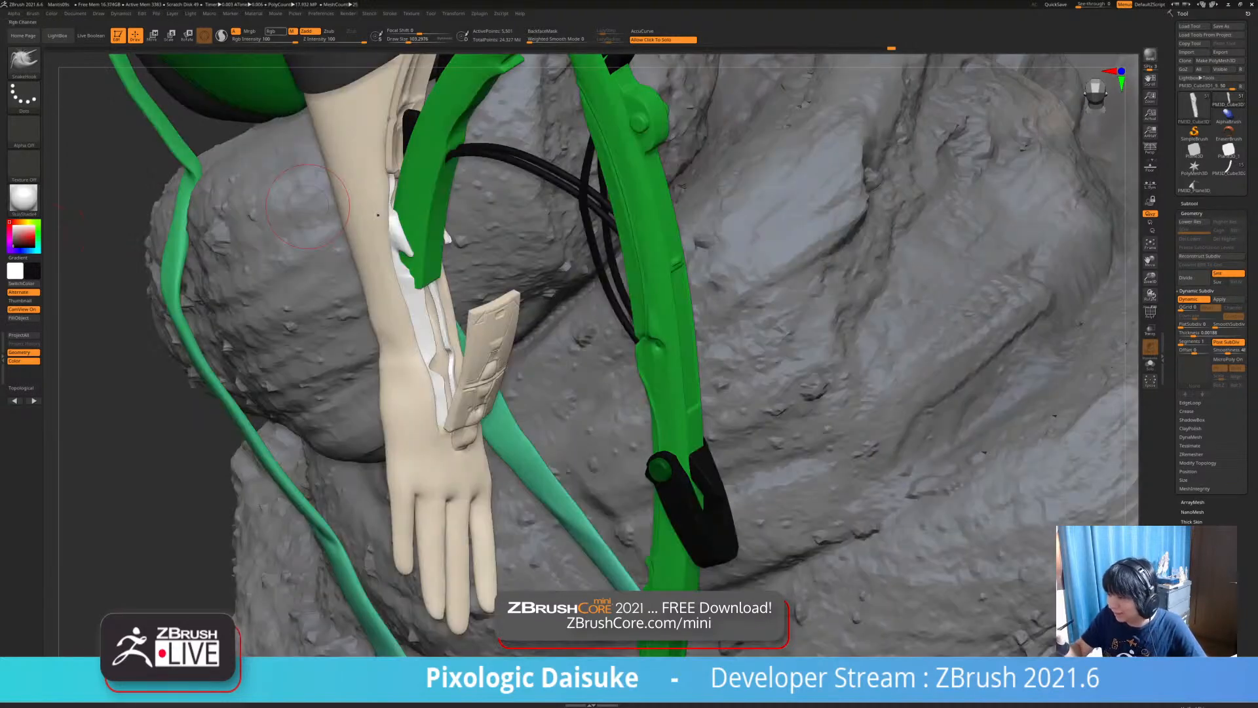
Try black and green colour fills on the shell and settle on a near-black grey fill.
{"action": "left_click", "coordinate": [23, 318]}
{"action": "left_click_drag", "start_coordinate": [482, 496], "coordinate": [441, 457]}
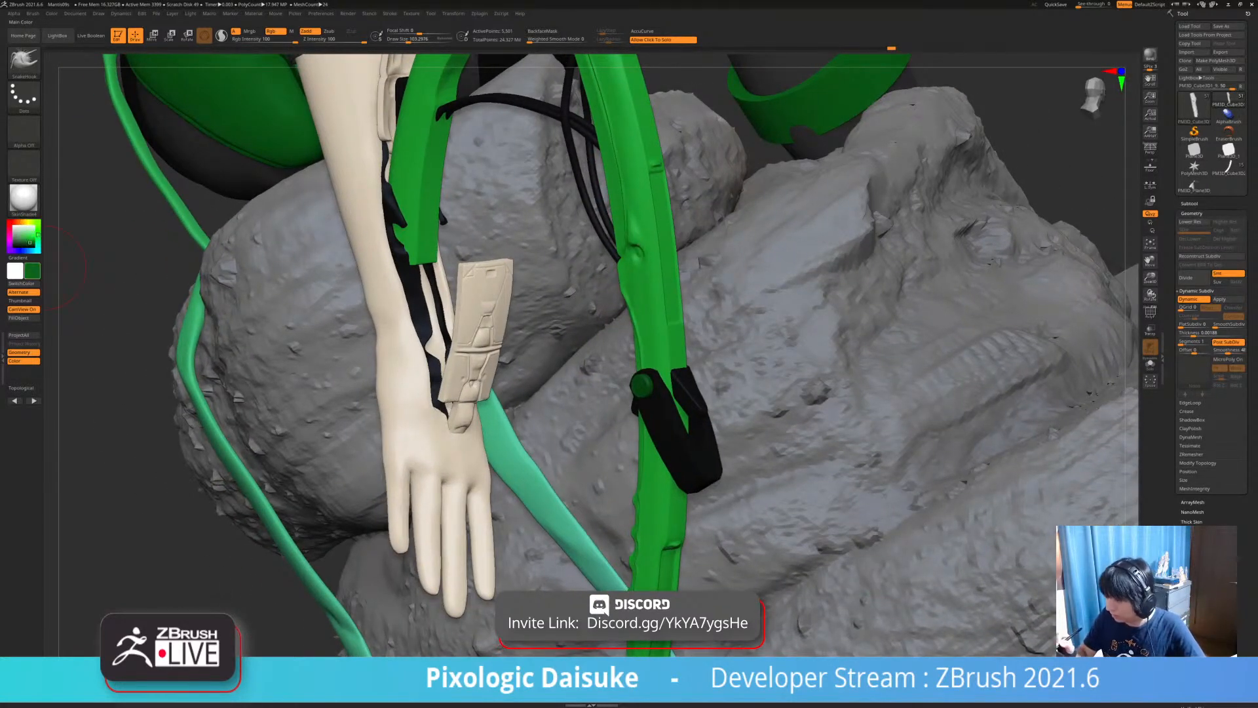
{"action": "left_click", "coordinate": [23, 318]}
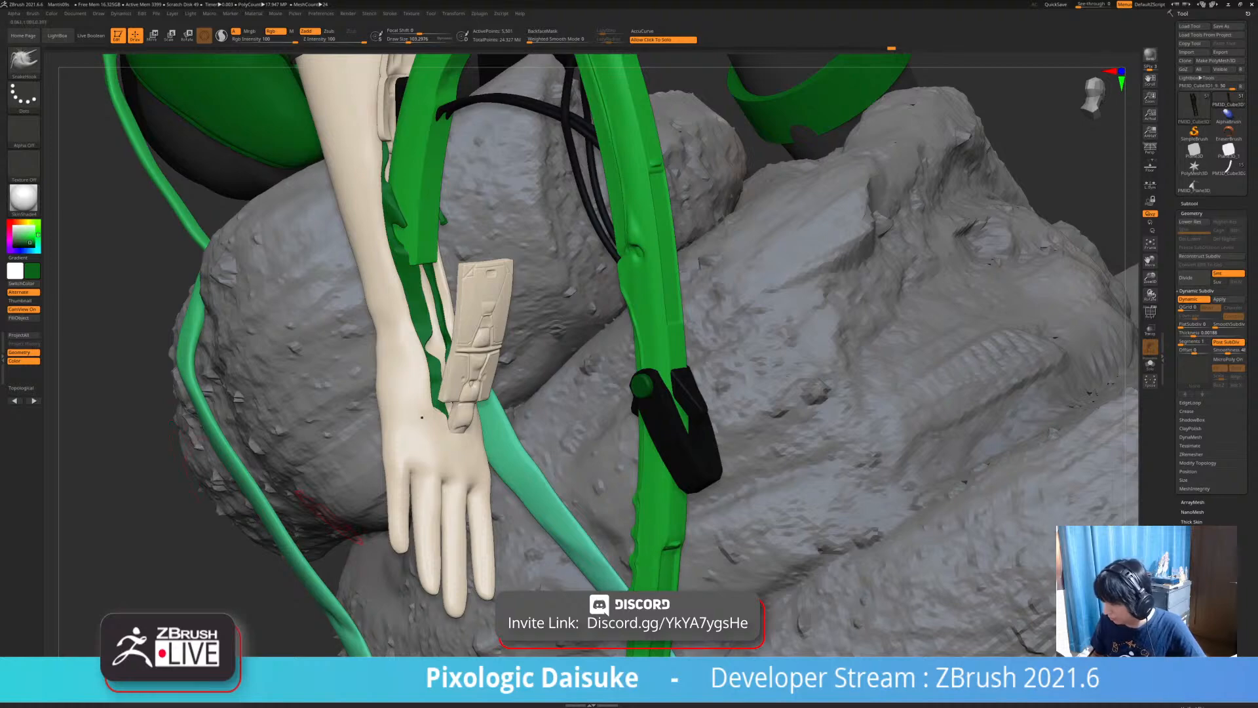
{"action": "left_click", "coordinate": [23, 317]}
Adjust the shell's dynamic thickness and thickness offset against the forearm.
{"action": "left_click_drag", "start_coordinate": [419, 472], "coordinate": [410, 442]}
{"action": "right_click_drag", "start_coordinate": [410, 443], "coordinate": [357, 485]}
{"action": "mouse_move", "coordinate": [1053, 379]}
{"action": "right_mouse_down"}
{"action": "mouse_move", "coordinate": [970, 367]}
{"action": "mouse_move", "coordinate": [1049, 373]}
{"action": "right_mouse_up"}
{"action": "mouse_move", "coordinate": [845, 432]}
{"action": "right_mouse_down", "text": "alt"}
{"action": "mouse_move", "coordinate": [937, 334]}
{"action": "mouse_move", "coordinate": [906, 342]}
{"action": "right_mouse_up", "text": "alt"}
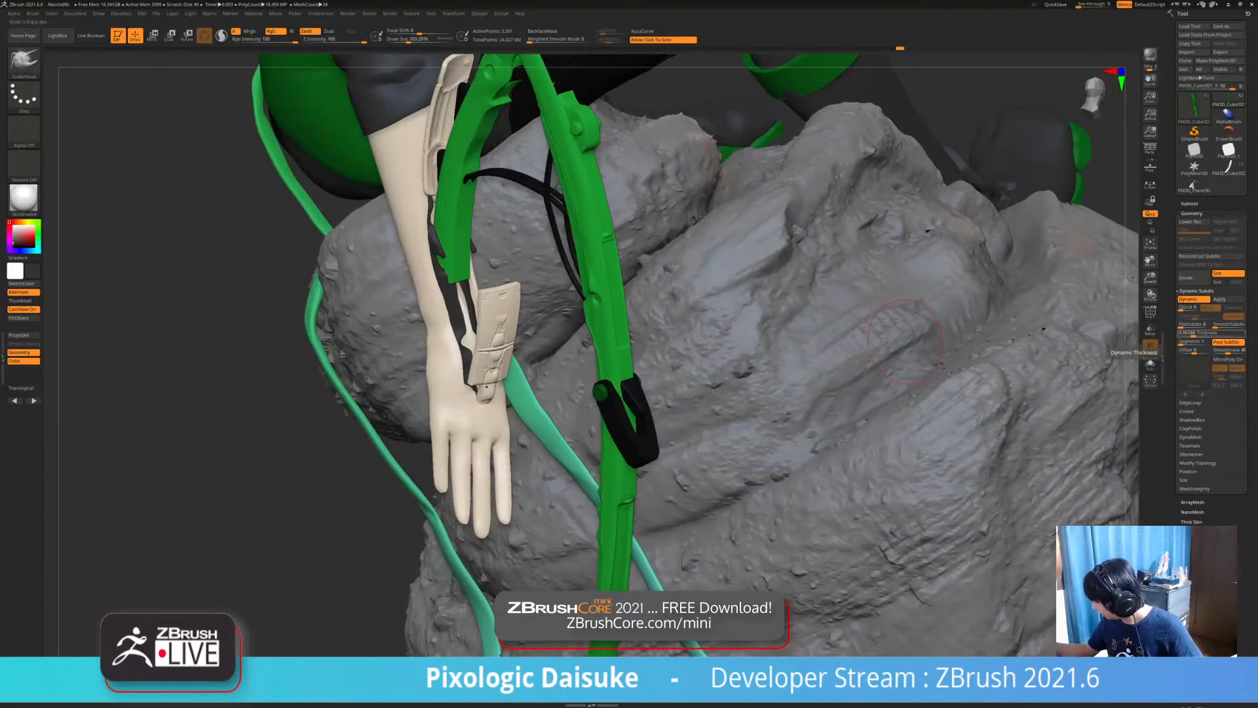
{"action": "left_click_drag", "start_coordinate": [1194, 334], "coordinate": [1189, 332]}
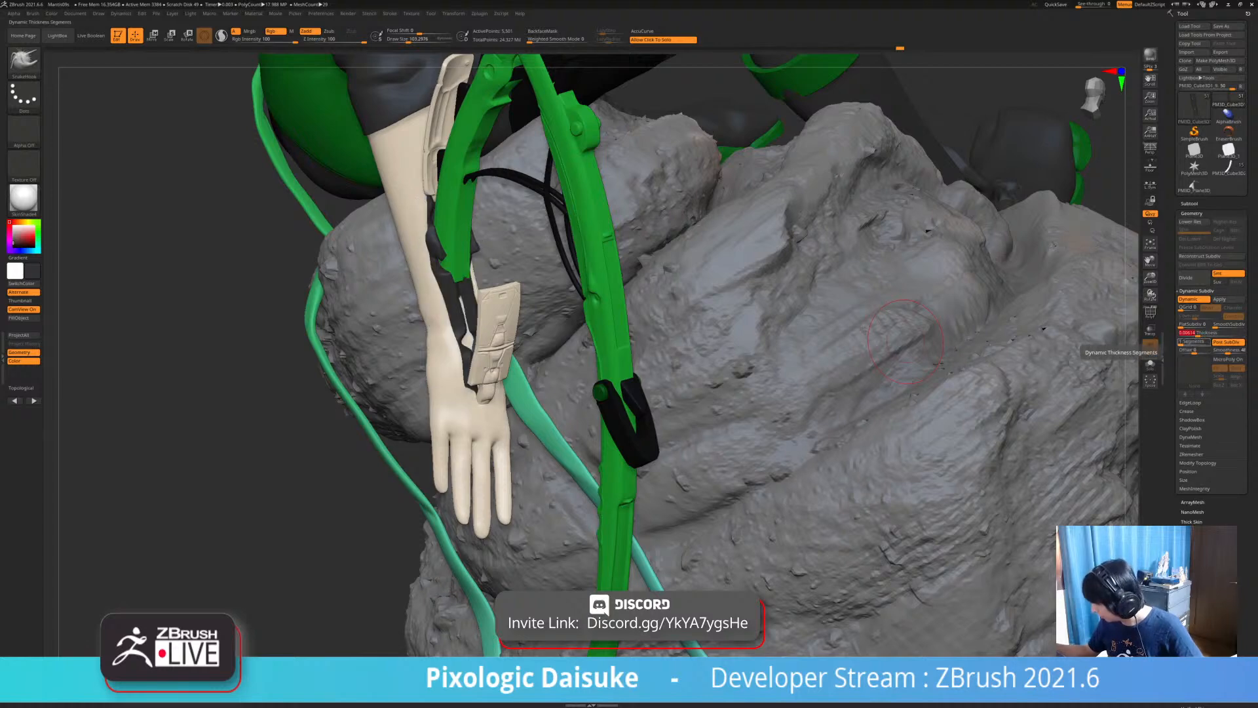
{"action": "right_click_drag", "start_coordinate": [774, 337], "coordinate": [774, 436], "text": "ctrl"}
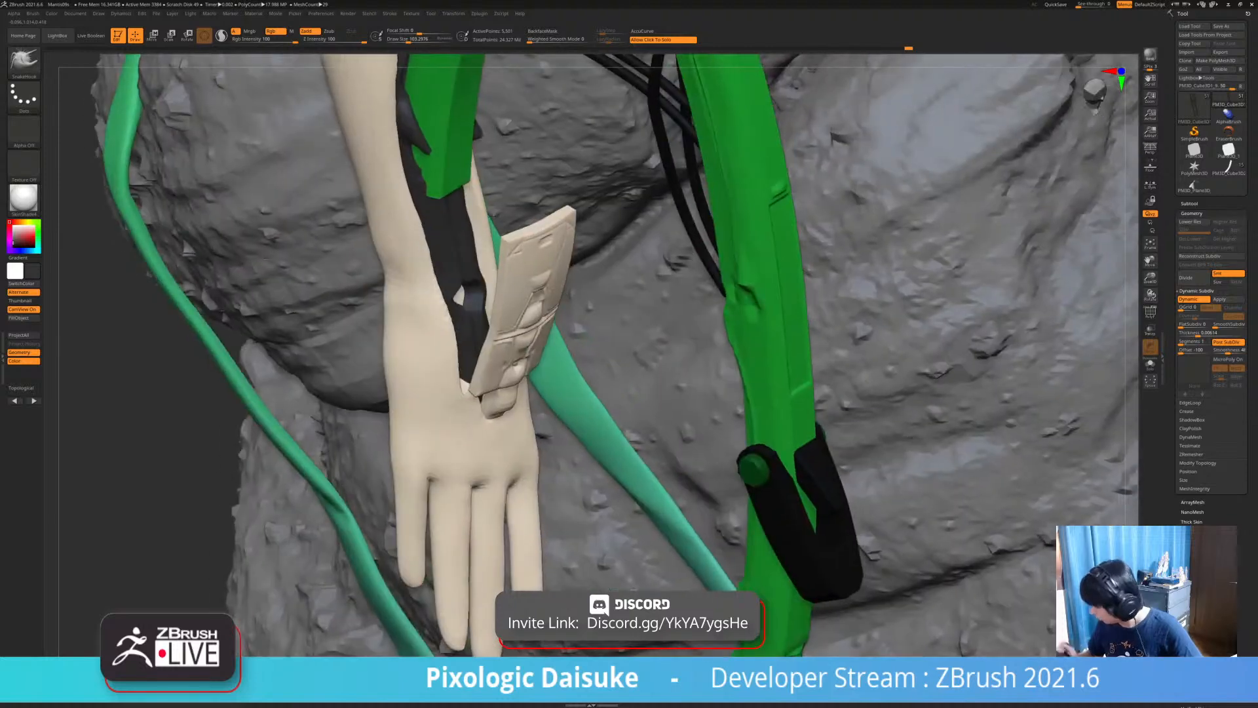
{"action": "left_click", "coordinate": [1187, 351]}
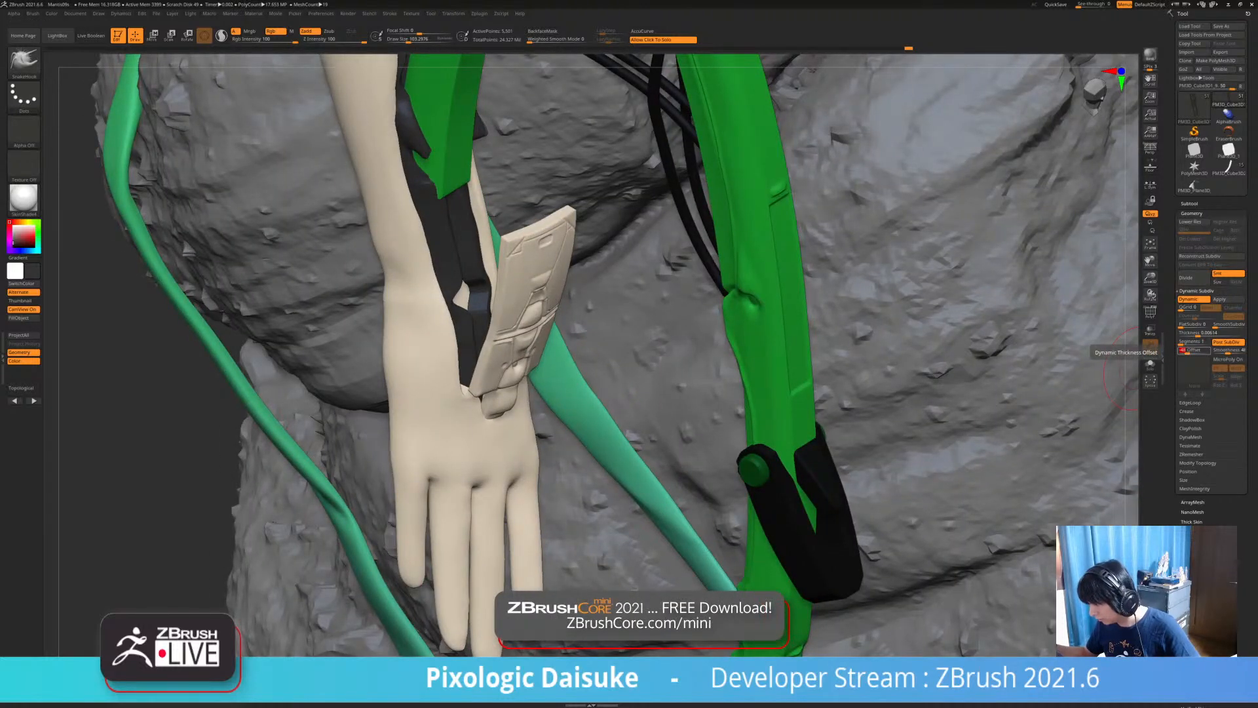
{"action": "left_click", "coordinate": [1190, 332]}
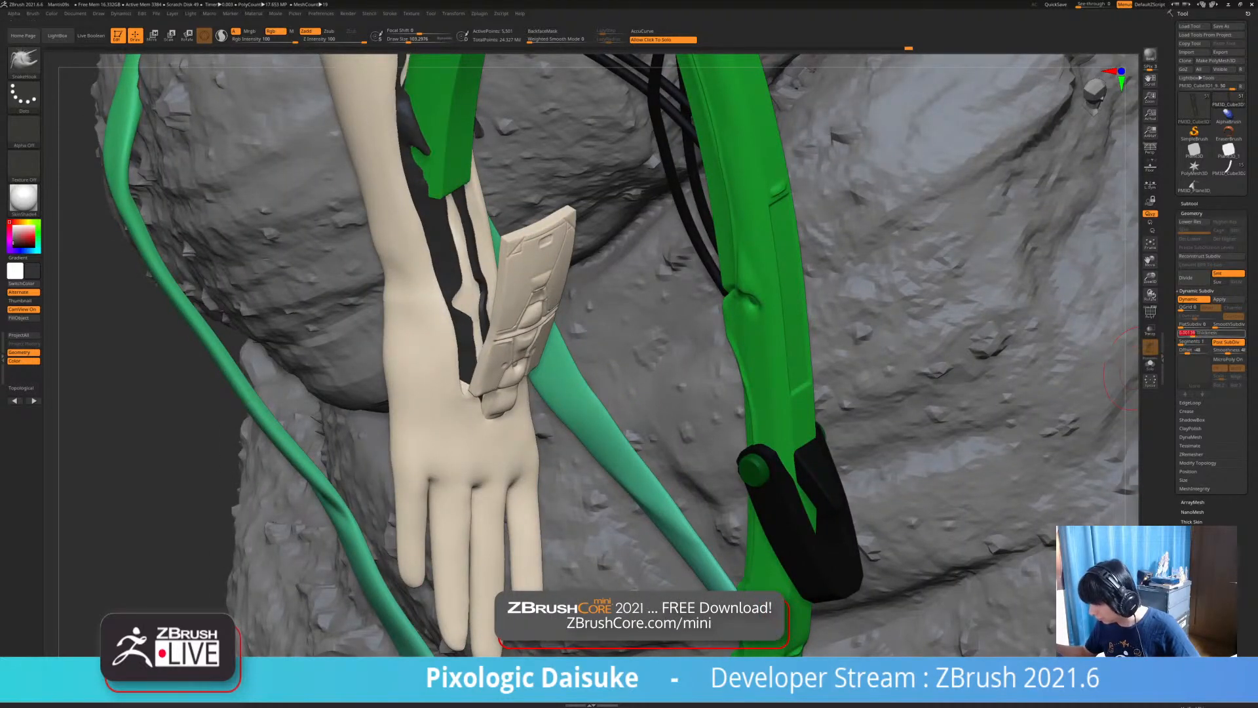
Refine the dark shell's edges where they run along the forearm, brace and wrist.
{"action": "right_click_drag", "start_coordinate": [455, 414], "coordinate": [596, 472]}
{"action": "left_click_drag", "start_coordinate": [420, 341], "coordinate": [407, 344]}
{"action": "mouse_move", "coordinate": [413, 347]}
{"action": "right_mouse_down"}
{"action": "mouse_move", "coordinate": [236, 367]}
{"action": "mouse_move", "coordinate": [525, 359]}
{"action": "right_mouse_up"}
{"action": "left_click_drag", "start_coordinate": [452, 360], "coordinate": [441, 348]}
{"action": "mouse_move", "coordinate": [563, 357]}
{"action": "right_mouse_down"}
{"action": "mouse_move", "coordinate": [289, 366]}
{"action": "mouse_move", "coordinate": [420, 368]}
{"action": "mouse_move", "coordinate": [350, 367]}
{"action": "mouse_move", "coordinate": [389, 384]}
{"action": "right_mouse_up"}
{"action": "right_click", "coordinate": [396, 371]}
{"action": "right_click_drag", "start_coordinate": [390, 444], "coordinate": [383, 318], "text": "alt"}
{"action": "mouse_move", "coordinate": [462, 488]}
{"action": "left_mouse_down"}
{"action": "mouse_move", "coordinate": [477, 488]}
{"action": "mouse_move", "coordinate": [479, 407]}
{"action": "mouse_move", "coordinate": [603, 421]}
{"action": "mouse_move", "coordinate": [524, 421]}
{"action": "mouse_move", "coordinate": [682, 420]}
{"action": "mouse_move", "coordinate": [603, 427]}
{"action": "mouse_move", "coordinate": [587, 448]}
{"action": "mouse_move", "coordinate": [629, 446]}
{"action": "mouse_move", "coordinate": [630, 511]}
{"action": "left_mouse_up"}
{"action": "left_click", "coordinate": [603, 421]}
{"action": "left_click", "coordinate": [629, 446]}
{"action": "left_click_drag", "start_coordinate": [629, 446], "coordinate": [524, 342]}
Isolate the dark shell and reshape the edge of its elbow-side half.
{"action": "mouse_move", "coordinate": [524, 342]}
{"action": "right_mouse_down", "text": "ctrl"}
{"action": "mouse_move", "coordinate": [527, 377]}
{"action": "mouse_move", "coordinate": [466, 328]}
{"action": "mouse_move", "coordinate": [466, 291]}
{"action": "mouse_move", "coordinate": [525, 354]}
{"action": "right_mouse_up", "text": "ctrl"}
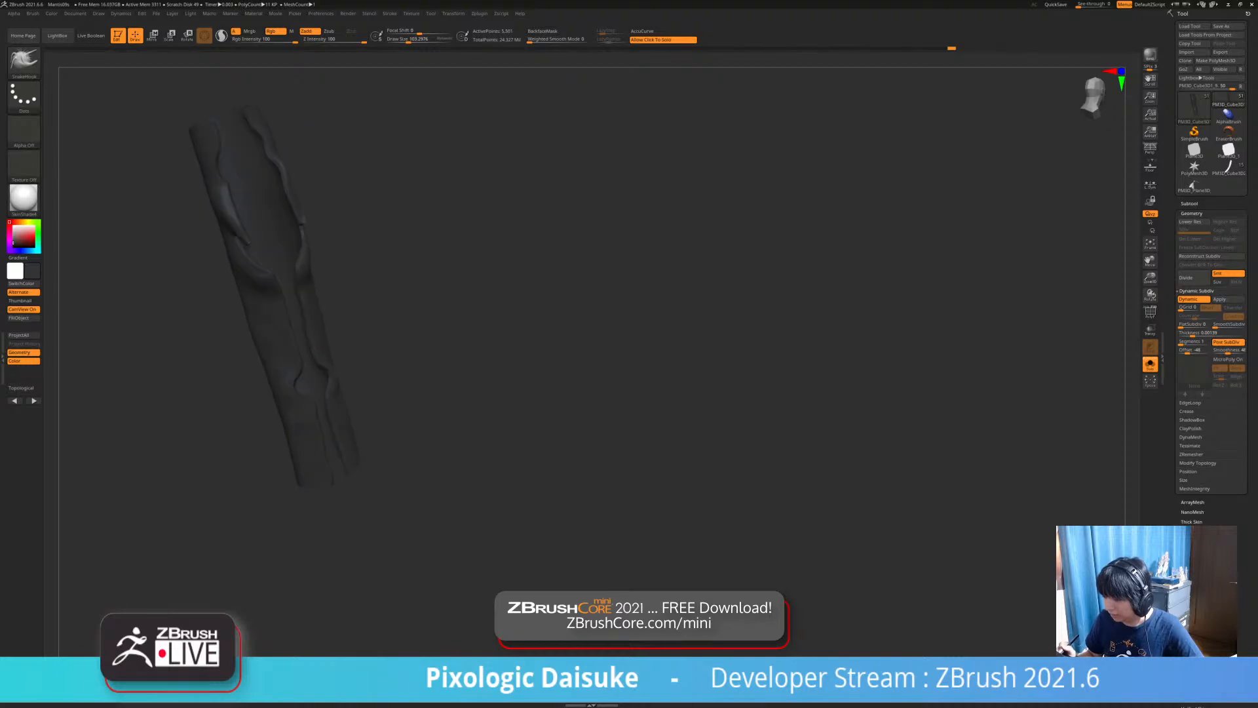
{"action": "left_click", "coordinate": [529, 410]}
{"action": "right_click_drag", "start_coordinate": [529, 411], "coordinate": [430, 407]}
{"action": "left_click", "coordinate": [253, 127]}
{"action": "mouse_move", "coordinate": [254, 127]}
{"action": "right_mouse_down", "text": "ctrl"}
{"action": "mouse_move", "coordinate": [274, 226]}
{"action": "mouse_move", "coordinate": [289, 175]}
{"action": "mouse_move", "coordinate": [335, 202]}
{"action": "right_mouse_up", "text": "ctrl"}
{"action": "left_click_drag", "start_coordinate": [331, 200], "coordinate": [320, 208]}
{"action": "mouse_move", "coordinate": [386, 282]}
{"action": "right_mouse_down"}
{"action": "mouse_move", "coordinate": [514, 305]}
{"action": "mouse_move", "coordinate": [449, 244]}
{"action": "mouse_move", "coordinate": [367, 275]}
{"action": "mouse_move", "coordinate": [386, 307]}
{"action": "right_mouse_up"}
{"action": "left_click", "coordinate": [449, 243]}
{"action": "left_click", "coordinate": [387, 307]}
Apply the shell's dynamic subdivision and thickness as real geometry and inspect its rims.
{"action": "mouse_move", "coordinate": [419, 240]}
{"action": "right_mouse_down", "text": "ctrl"}
{"action": "mouse_move", "coordinate": [443, 292]}
{"action": "mouse_move", "coordinate": [463, 230]}
{"action": "mouse_move", "coordinate": [494, 322]}
{"action": "mouse_move", "coordinate": [539, 332]}
{"action": "right_mouse_up", "text": "ctrl"}
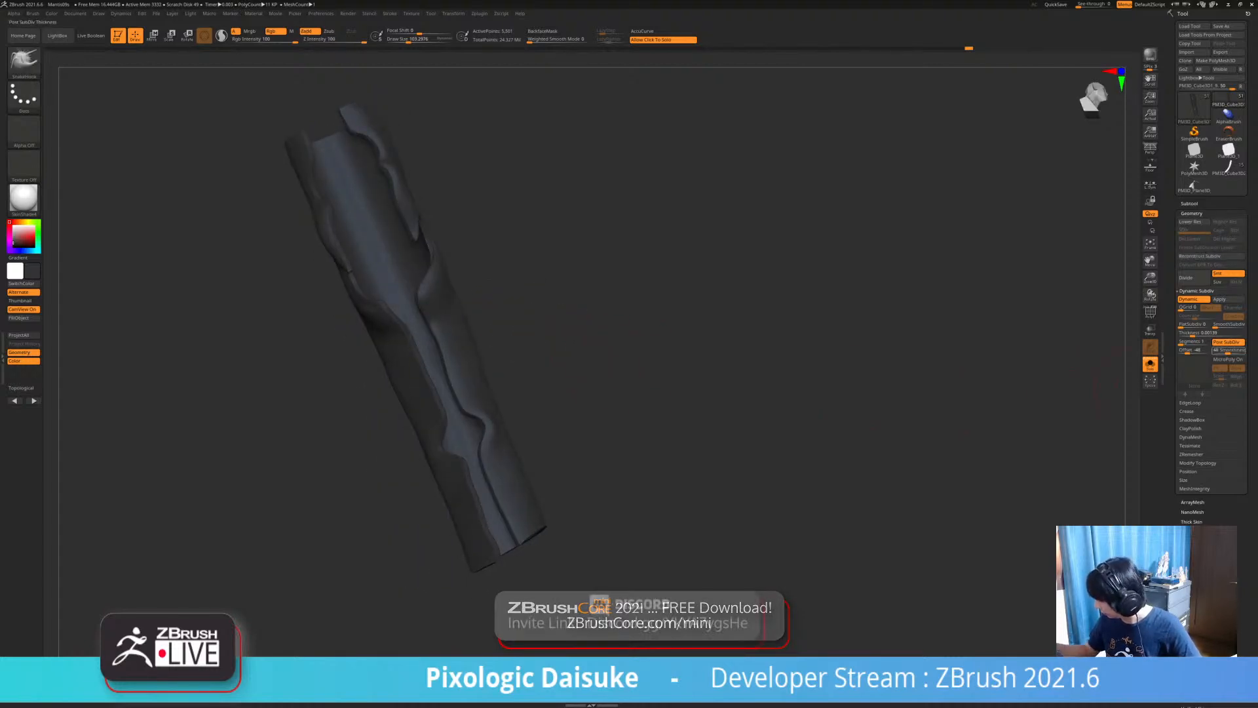
{"action": "left_click", "coordinate": [1219, 299]}
{"action": "key", "text": "ctrl"}
{"action": "mouse_move", "coordinate": [676, 446]}
{"action": "right_mouse_down", "text": "ctrl"}
{"action": "mouse_move", "coordinate": [679, 486]}
{"action": "mouse_move", "coordinate": [623, 472]}
{"action": "right_mouse_up", "text": "ctrl"}
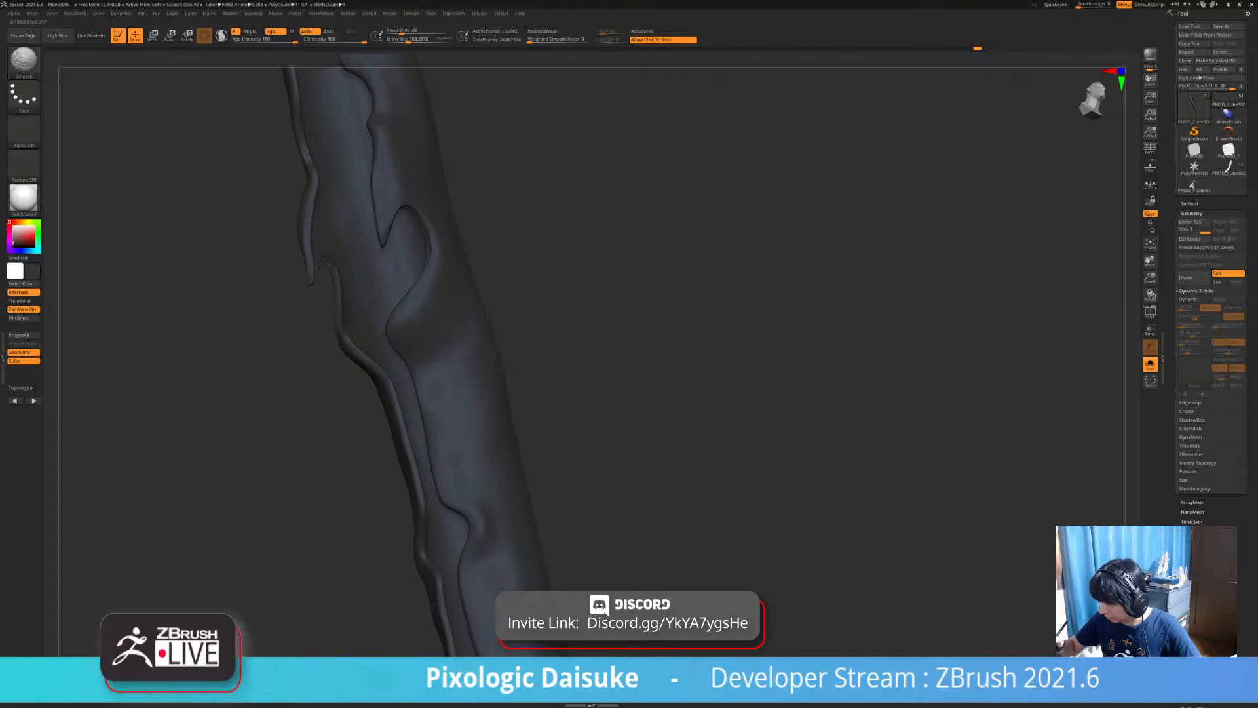
{"action": "mouse_move", "coordinate": [420, 302]}
{"action": "right_mouse_down"}
{"action": "mouse_move", "coordinate": [466, 308]}
{"action": "mouse_move", "coordinate": [452, 338]}
{"action": "mouse_move", "coordinate": [398, 349]}
{"action": "right_mouse_up"}
{"action": "right_click_drag", "start_coordinate": [498, 367], "coordinate": [452, 262], "text": "alt"}
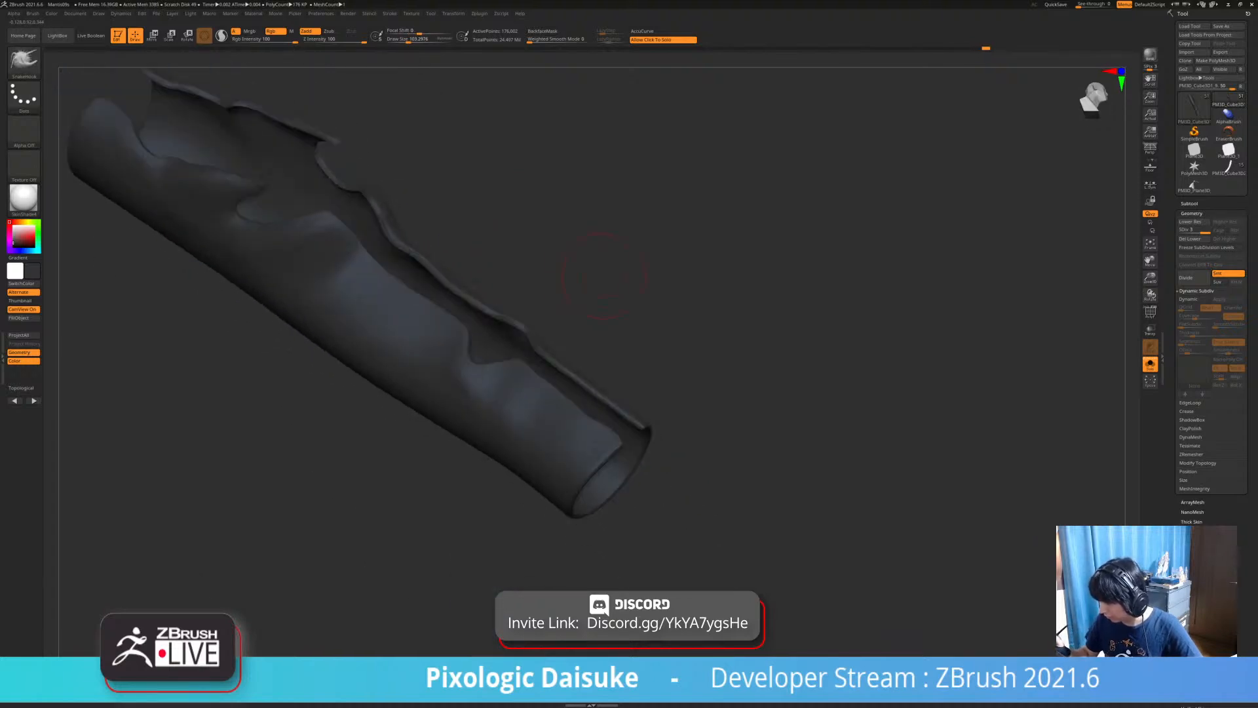
{"action": "left_click", "coordinate": [740, 295]}
Show the whole figure, open the subtool list, hide the wrist plate and reselect the shell.
{"action": "mouse_move", "coordinate": [589, 367]}
{"action": "right_mouse_down"}
{"action": "mouse_move", "coordinate": [695, 407]}
{"action": "mouse_move", "coordinate": [649, 393]}
{"action": "right_mouse_up"}
{"action": "mouse_move", "coordinate": [524, 295]}
{"action": "right_mouse_down", "text": "alt"}
{"action": "mouse_move", "coordinate": [446, 367]}
{"action": "mouse_move", "coordinate": [459, 393]}
{"action": "mouse_move", "coordinate": [590, 368]}
{"action": "mouse_move", "coordinate": [708, 380]}
{"action": "mouse_move", "coordinate": [629, 354]}
{"action": "mouse_move", "coordinate": [645, 335]}
{"action": "mouse_move", "coordinate": [629, 357]}
{"action": "right_mouse_up", "text": "alt"}
{"action": "right_click_drag", "start_coordinate": [565, 403], "coordinate": [558, 429]}
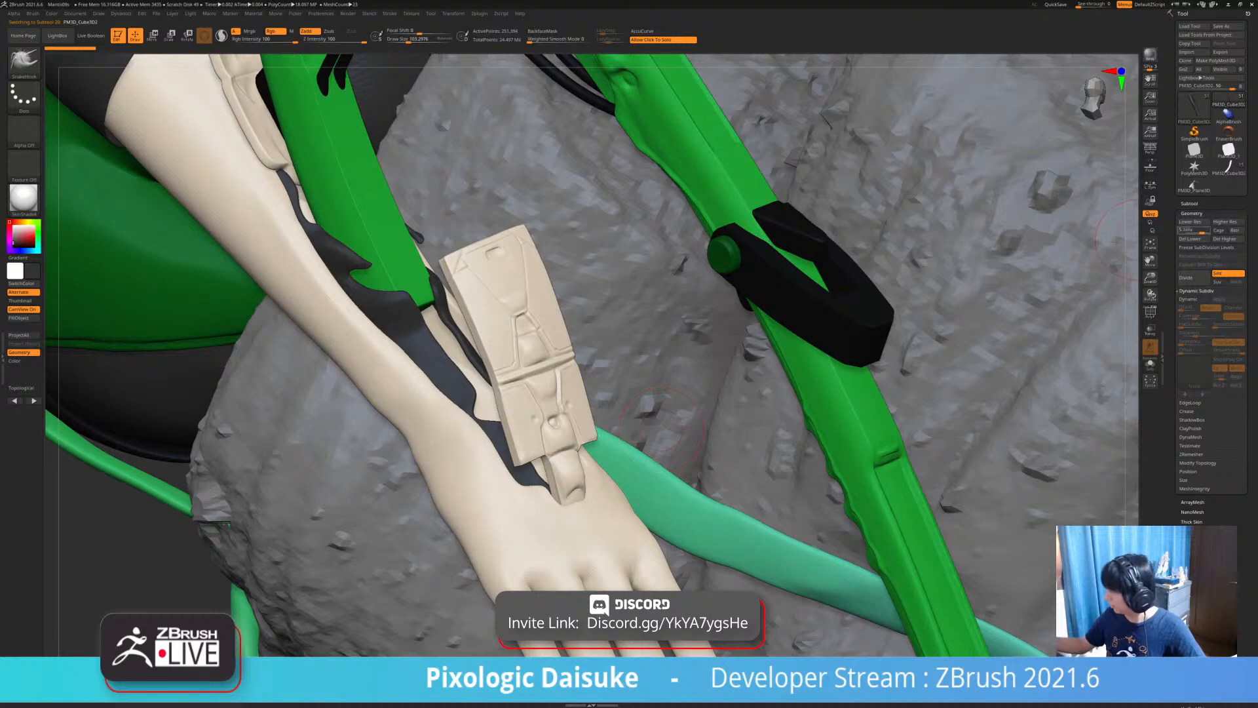
{"action": "left_click", "coordinate": [1190, 203]}
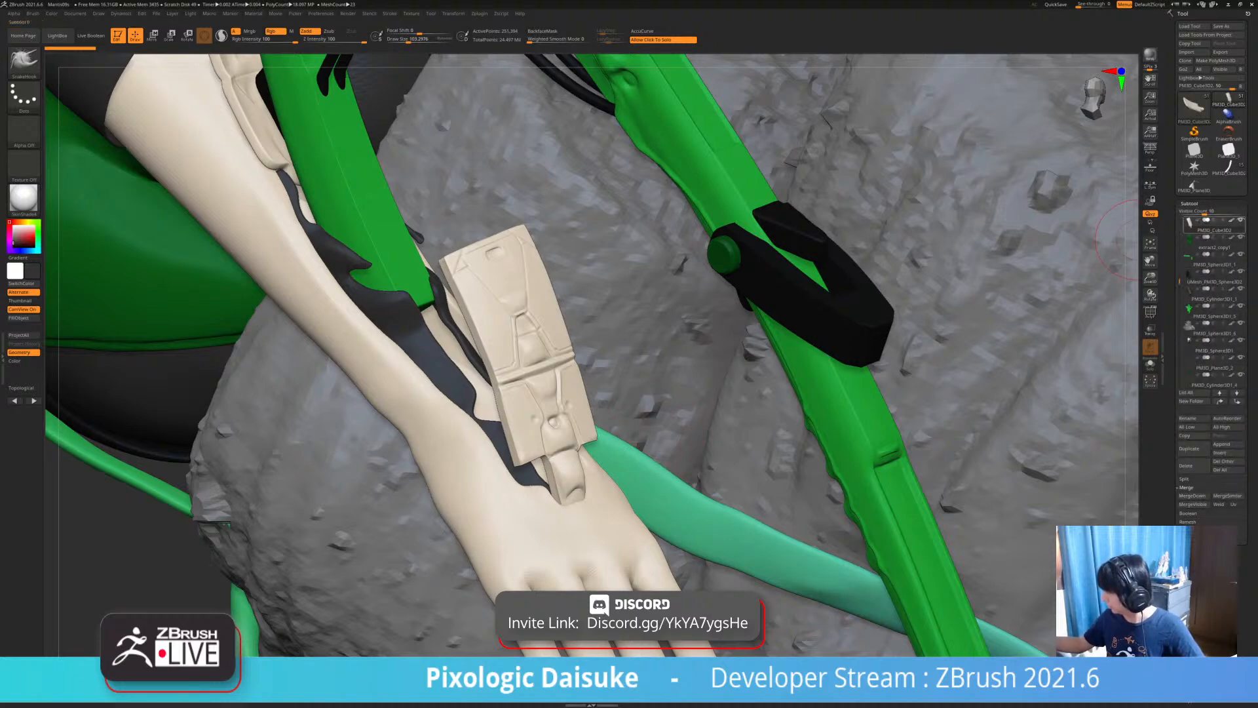
{"action": "right_click_drag", "start_coordinate": [656, 406], "coordinate": [655, 364], "text": "ctrl"}
{"action": "right_click_drag", "start_coordinate": [555, 438], "coordinate": [547, 467]}
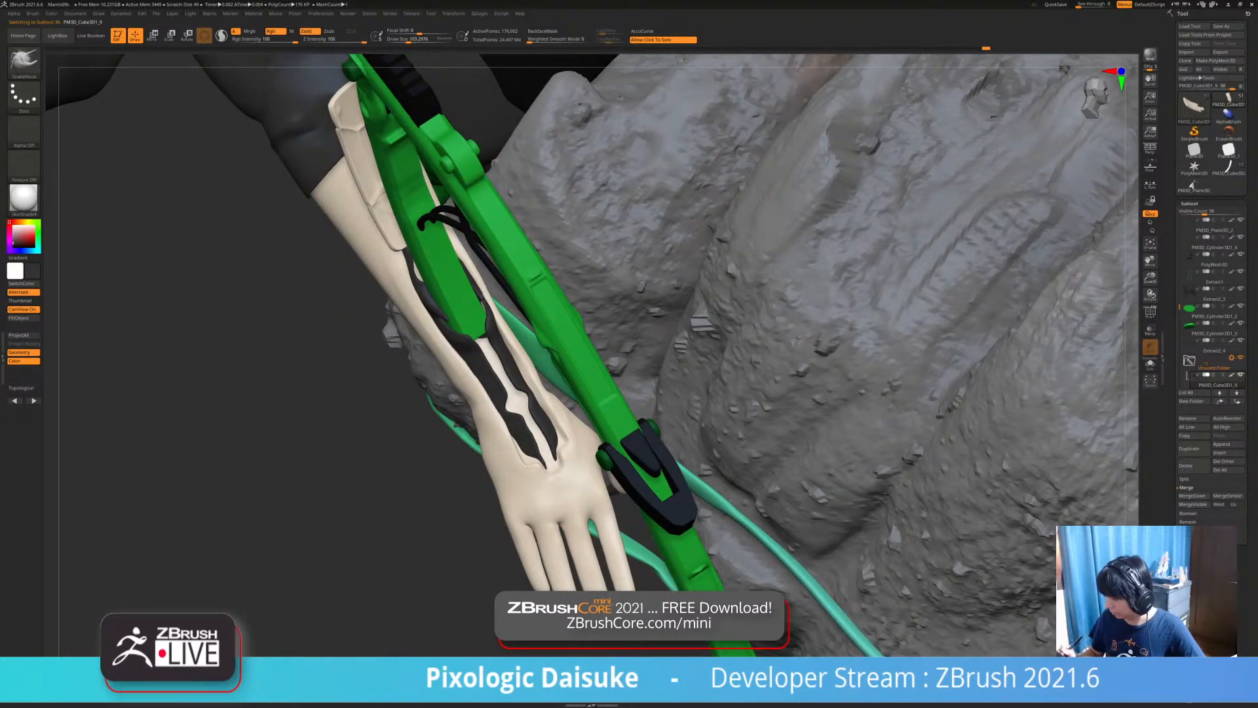
Examine the shell's fit around the brace tip and forearm, and review the whole figure.
{"action": "right_click_drag", "start_coordinate": [616, 524], "coordinate": [595, 396], "text": "ctrl"}
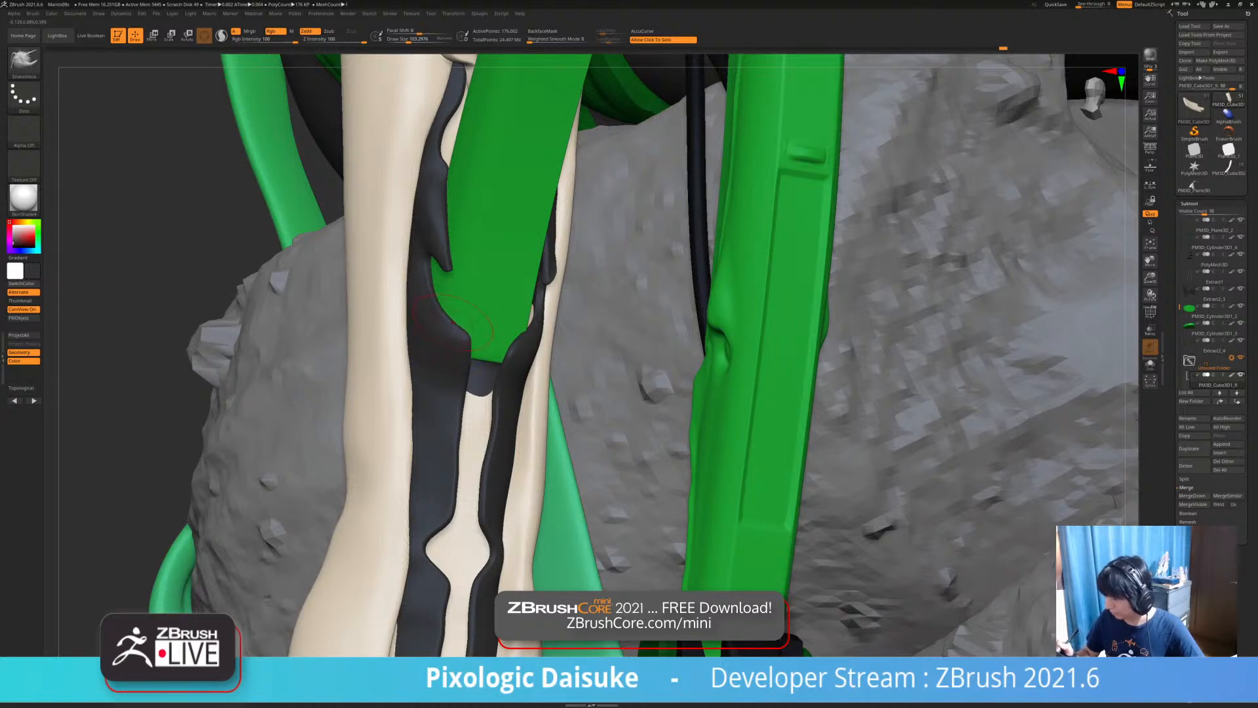
{"action": "right_click_drag", "start_coordinate": [482, 330], "coordinate": [344, 274], "text": "ctrl"}
{"action": "mouse_move", "coordinate": [488, 350]}
{"action": "right_mouse_down", "text": "ctrl"}
{"action": "mouse_move", "coordinate": [497, 410]}
{"action": "mouse_move", "coordinate": [501, 305]}
{"action": "mouse_move", "coordinate": [580, 294]}
{"action": "mouse_move", "coordinate": [580, 357]}
{"action": "right_mouse_up", "text": "ctrl"}
{"action": "right_click_drag", "start_coordinate": [491, 371], "coordinate": [513, 348]}
{"action": "right_click_drag", "start_coordinate": [602, 577], "coordinate": [468, 432], "text": "alt"}
{"action": "mouse_move", "coordinate": [633, 459]}
{"action": "right_mouse_down"}
{"action": "mouse_move", "coordinate": [557, 438]}
{"action": "mouse_move", "coordinate": [620, 426]}
{"action": "mouse_move", "coordinate": [629, 449]}
{"action": "right_mouse_up"}
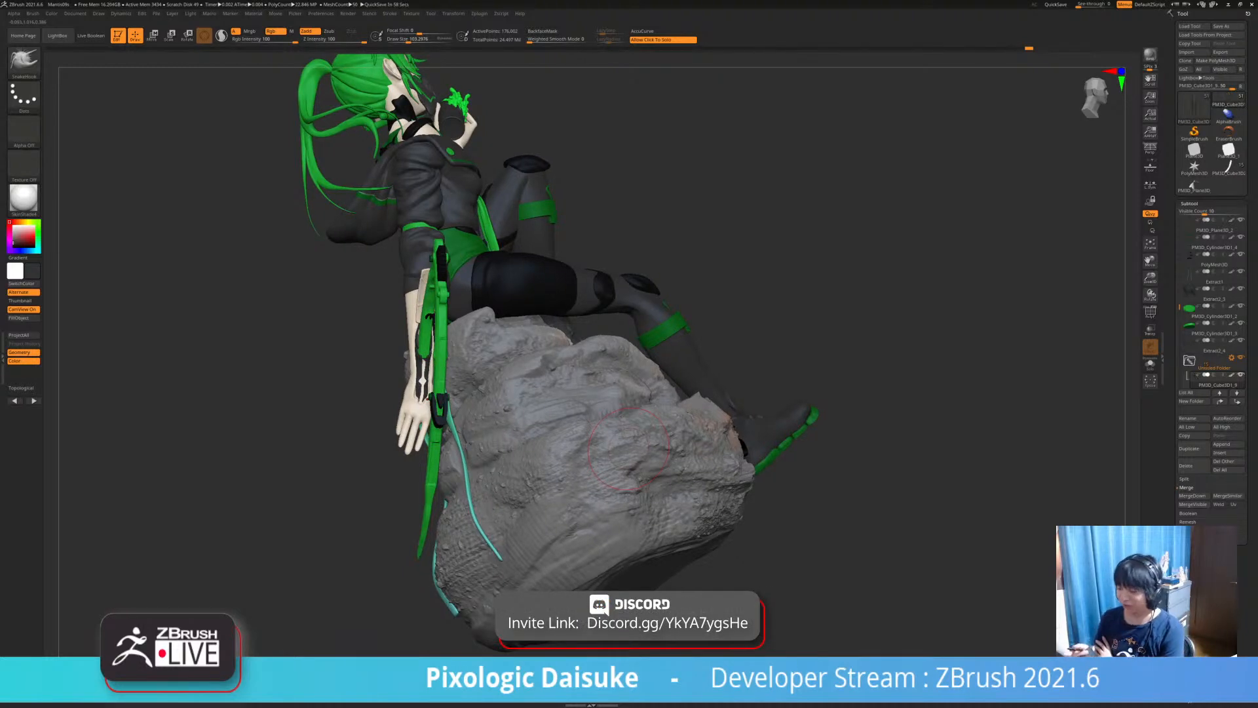
{"action": "right_click_drag", "start_coordinate": [628, 449], "coordinate": [399, 509]}
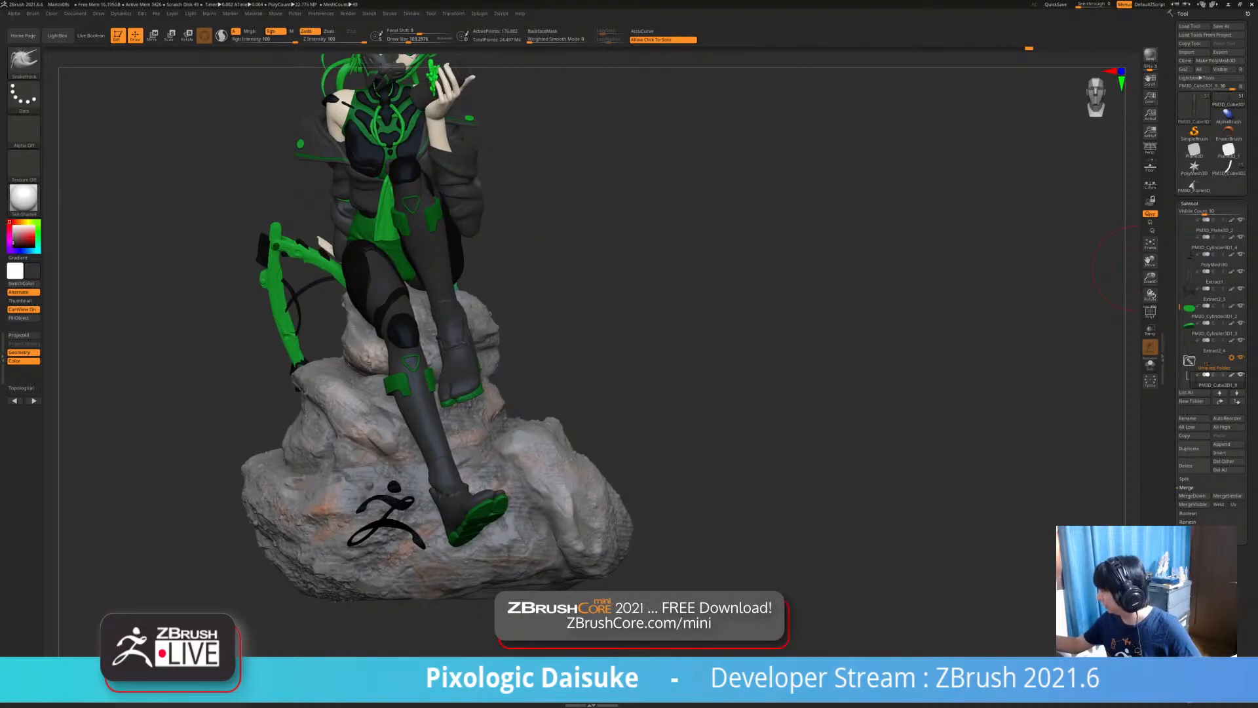
Insert a Sphere3D as a new subtool and isolate it from the rest of the figure.
{"action": "left_click", "coordinate": [1228, 452]}
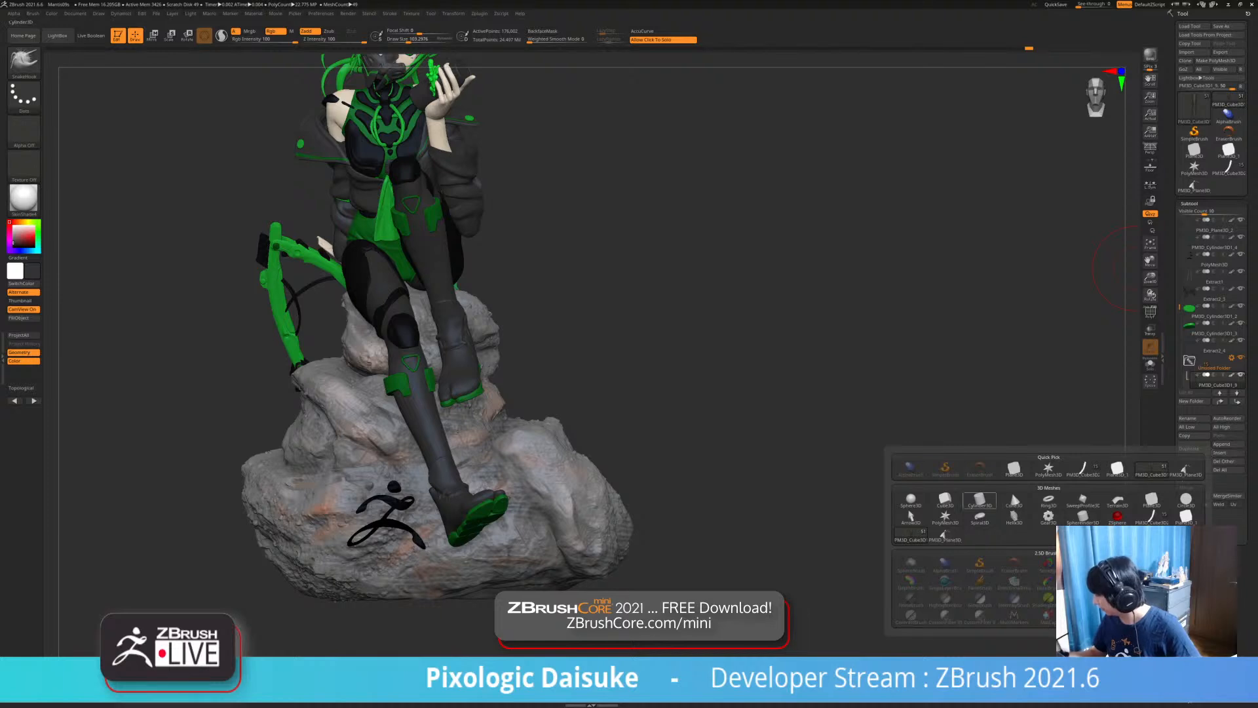
{"action": "left_click", "coordinate": [912, 500]}
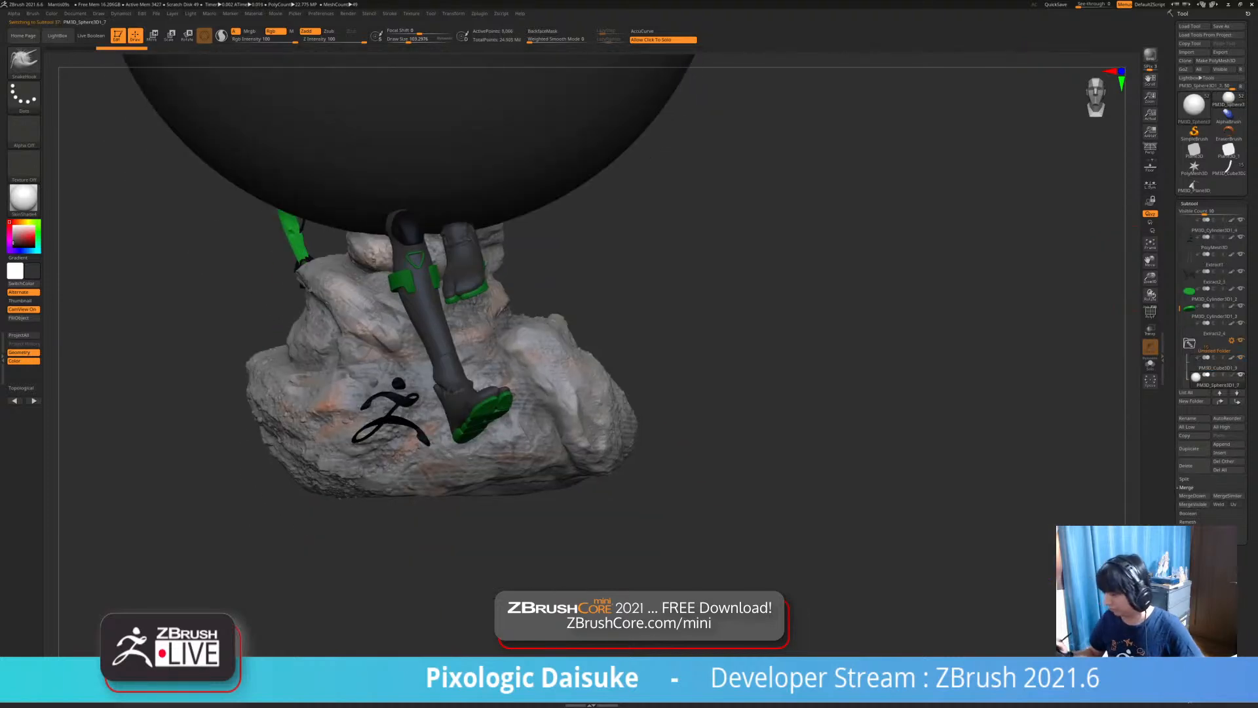
{"action": "right_click_drag", "start_coordinate": [684, 404], "coordinate": [638, 455], "text": "alt"}
{"action": "left_click", "coordinate": [1241, 375], "text": "shift"}
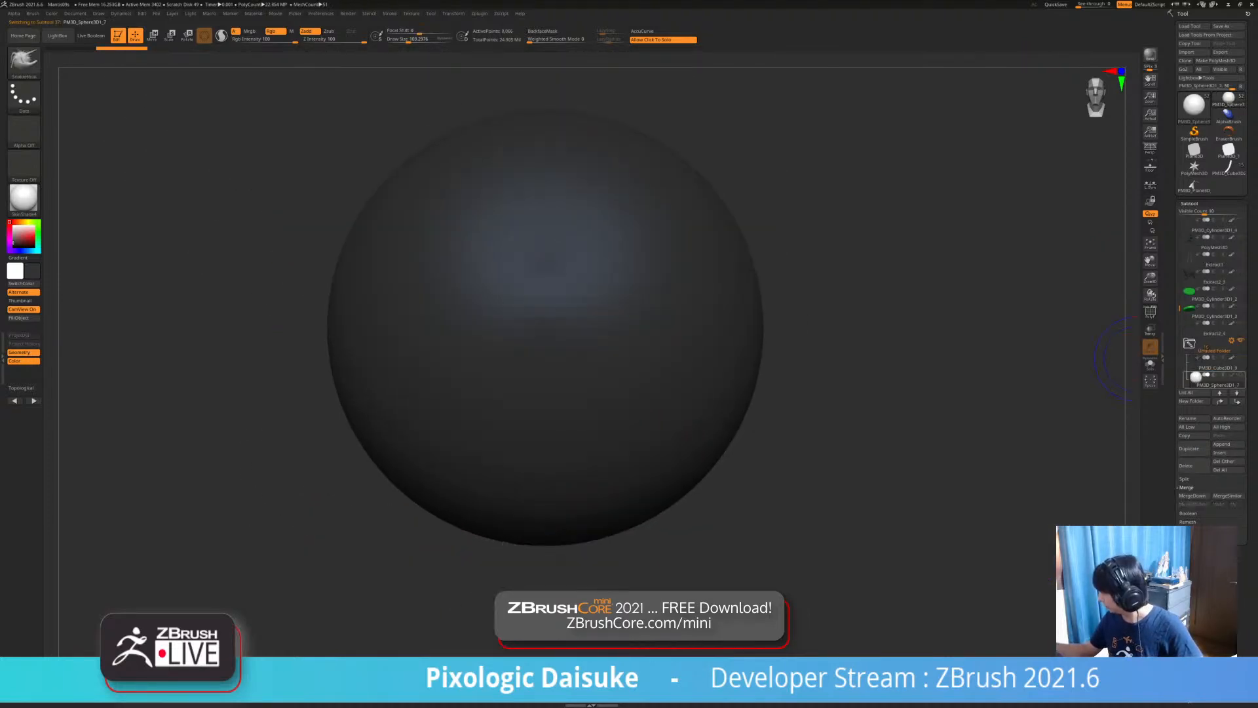
{"action": "right_click_drag", "start_coordinate": [770, 442], "coordinate": [670, 388], "text": "alt"}
Choose the foot from the IMM BParts brush and insert it on the lower part of the sphere.
{"action": "left_click", "coordinate": [24, 62]}
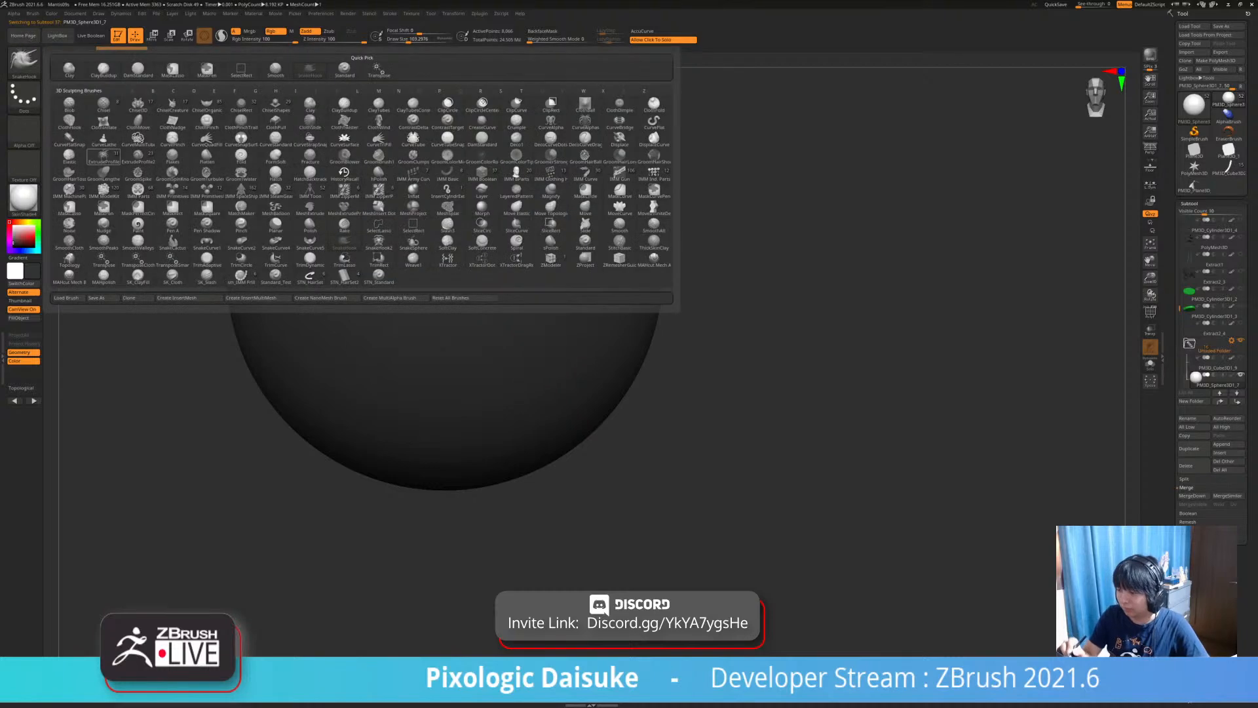
{"action": "left_click", "coordinate": [24, 62]}
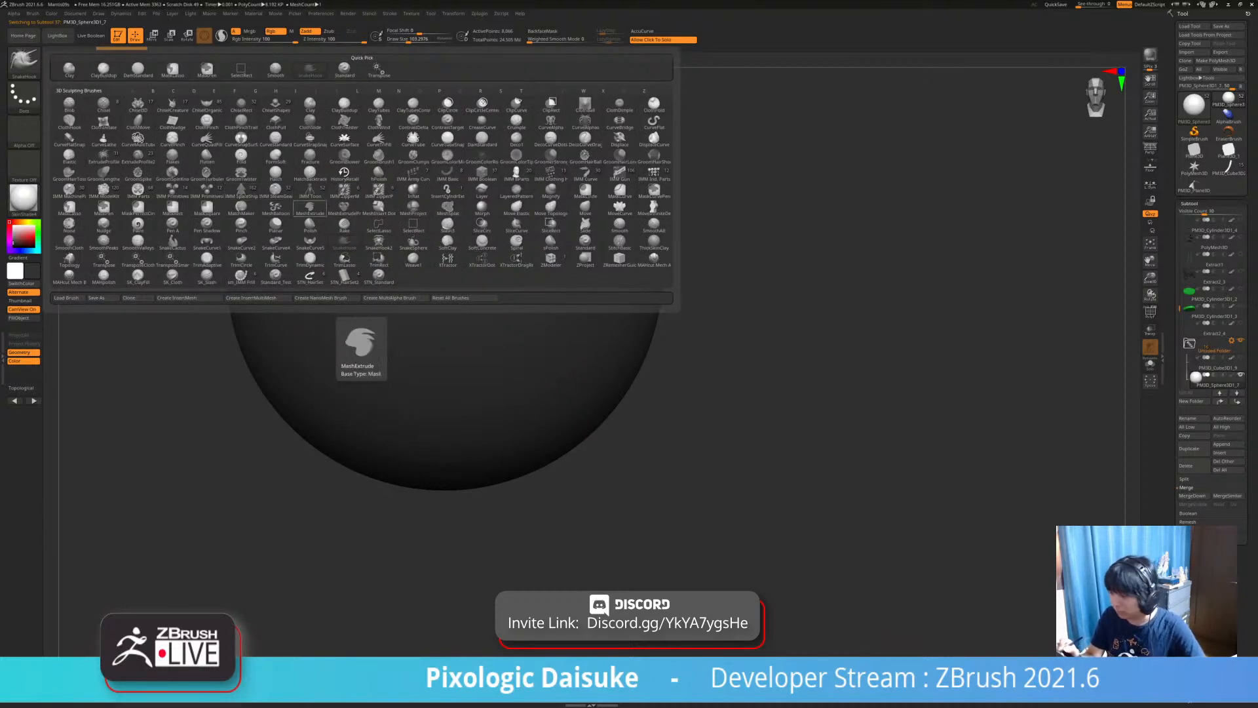
{"action": "key", "text": "i"}
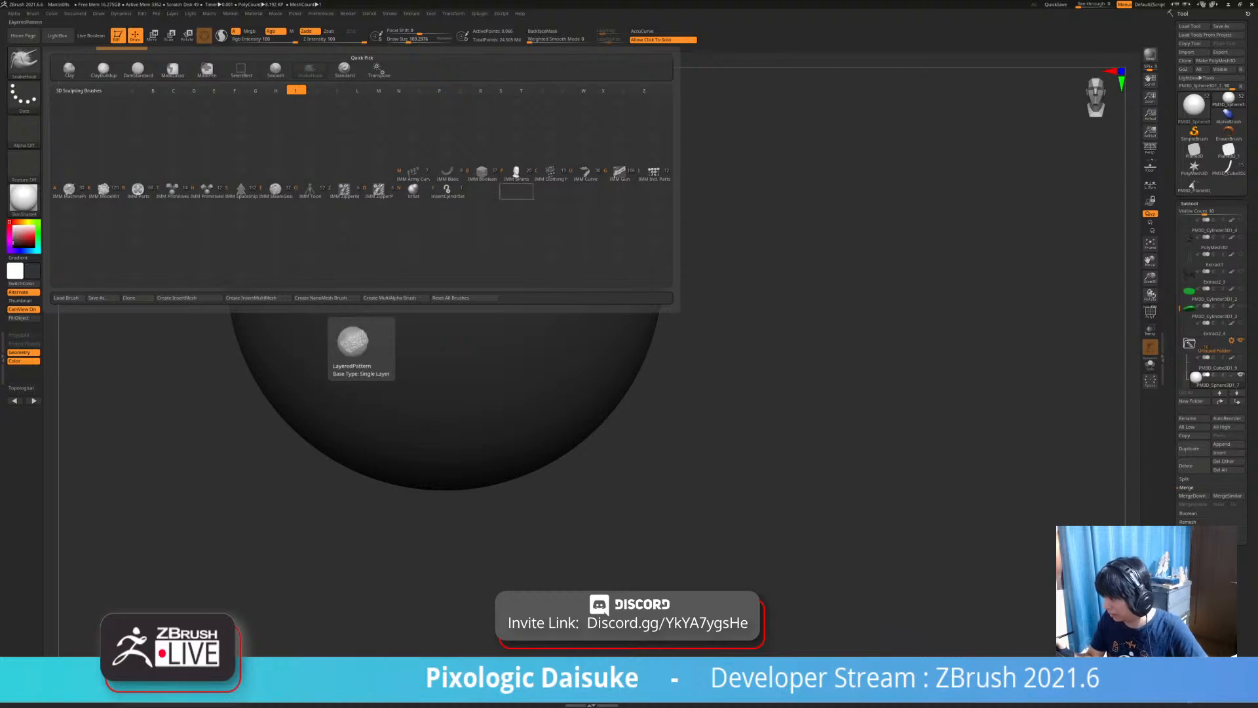
{"action": "left_click", "coordinate": [517, 174]}
{"action": "left_click", "coordinate": [431, 58]}
{"action": "right_click_drag", "start_coordinate": [433, 249], "coordinate": [417, 395]}
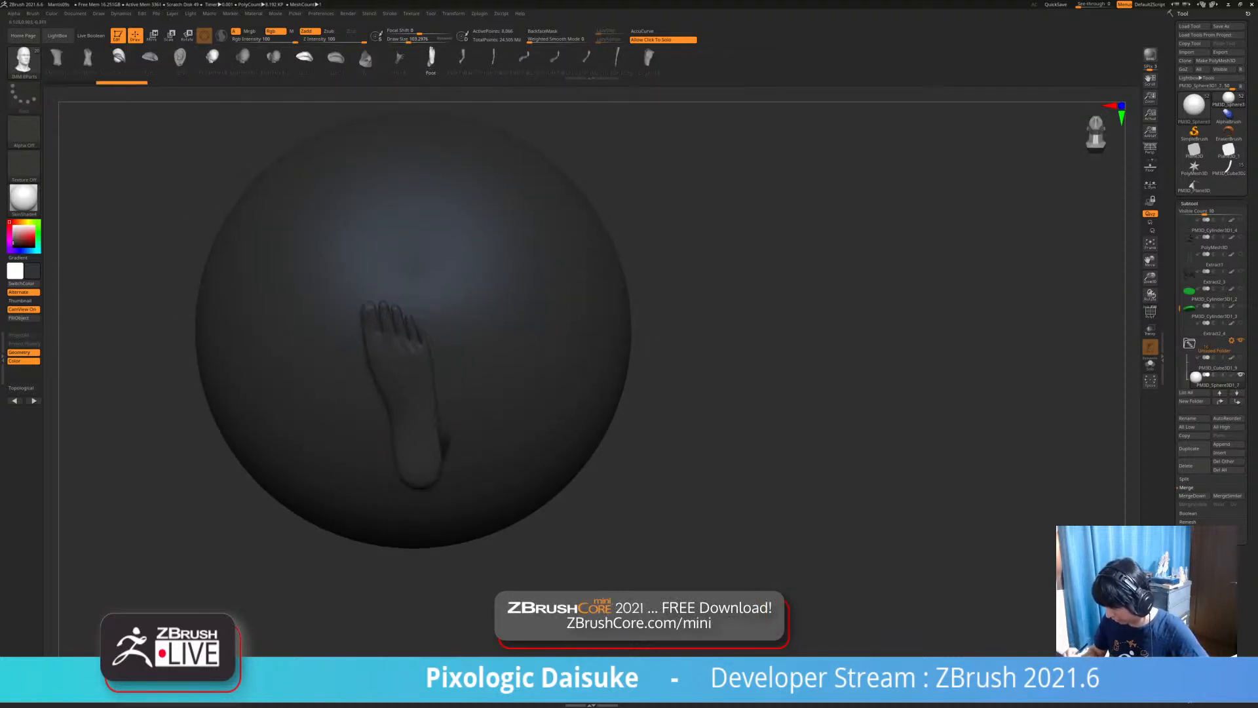
{"action": "left_click_drag", "start_coordinate": [418, 466], "coordinate": [423, 571]}
{"action": "right_click_drag", "start_coordinate": [459, 452], "coordinate": [335, 421], "text": "ctrl"}
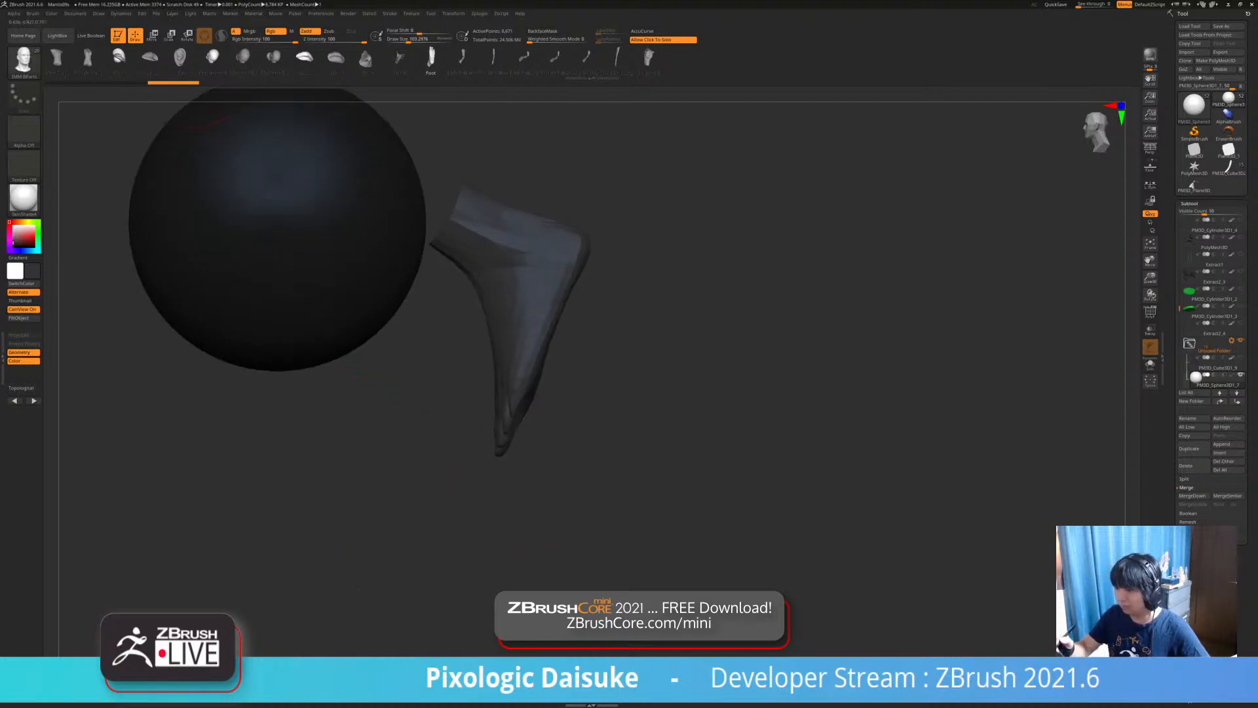
Show the inserted foot's polyframe with its wireframe lines, change the object colour to white, and examine the toes.
{"action": "key", "text": "w"}
{"action": "left_click_drag", "start_coordinate": [444, 252], "coordinate": [437, 218], "text": "alt"}
{"action": "right_click_drag", "start_coordinate": [437, 219], "coordinate": [443, 371]}
{"action": "key", "text": "shift+f"}
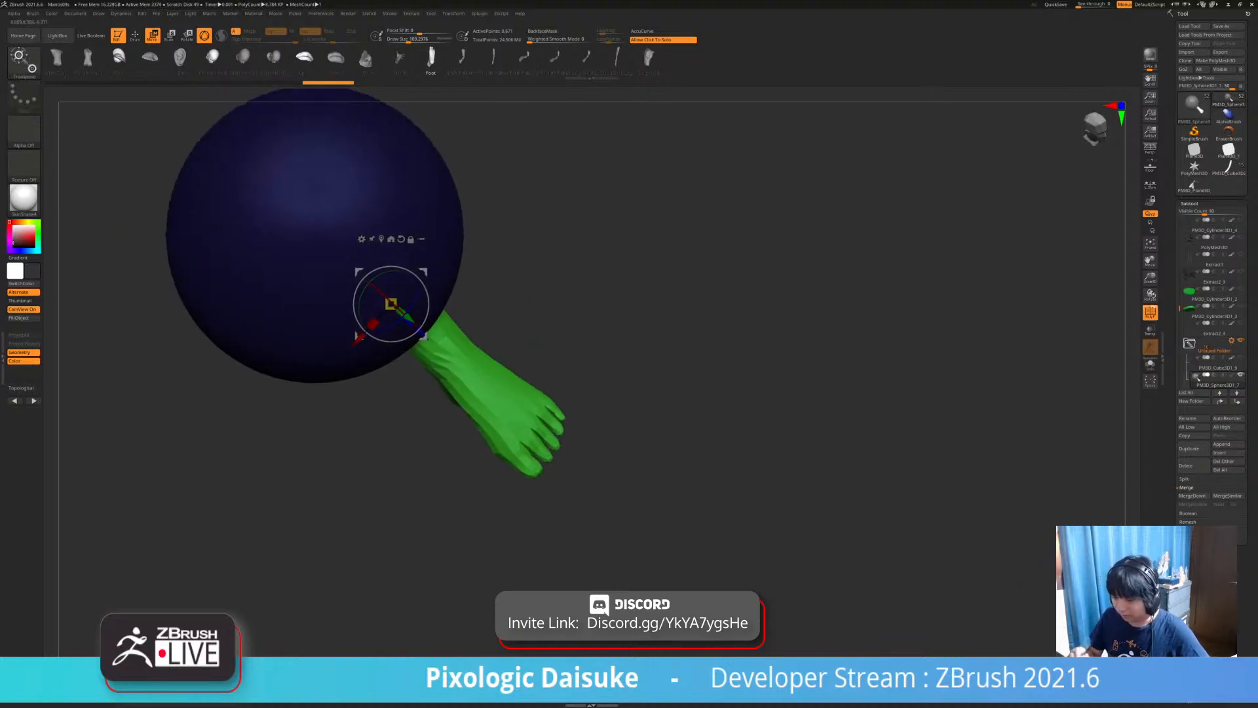
{"action": "left_click", "coordinate": [14, 226]}
{"action": "right_click_drag", "start_coordinate": [511, 314], "coordinate": [525, 361], "text": "ctrl"}
{"action": "right_click_drag", "start_coordinate": [524, 360], "coordinate": [438, 279], "text": "alt"}
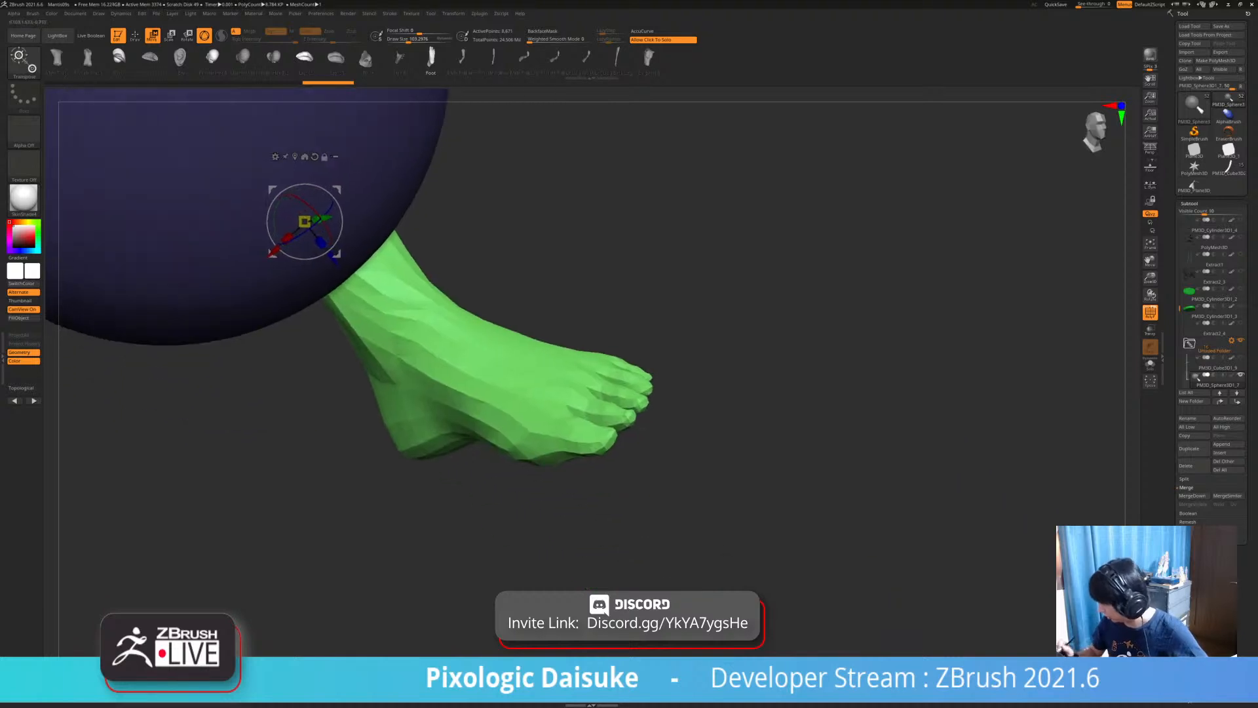
{"action": "left_click", "coordinate": [1147, 308]}
{"action": "right_click_drag", "start_coordinate": [773, 394], "coordinate": [610, 514]}
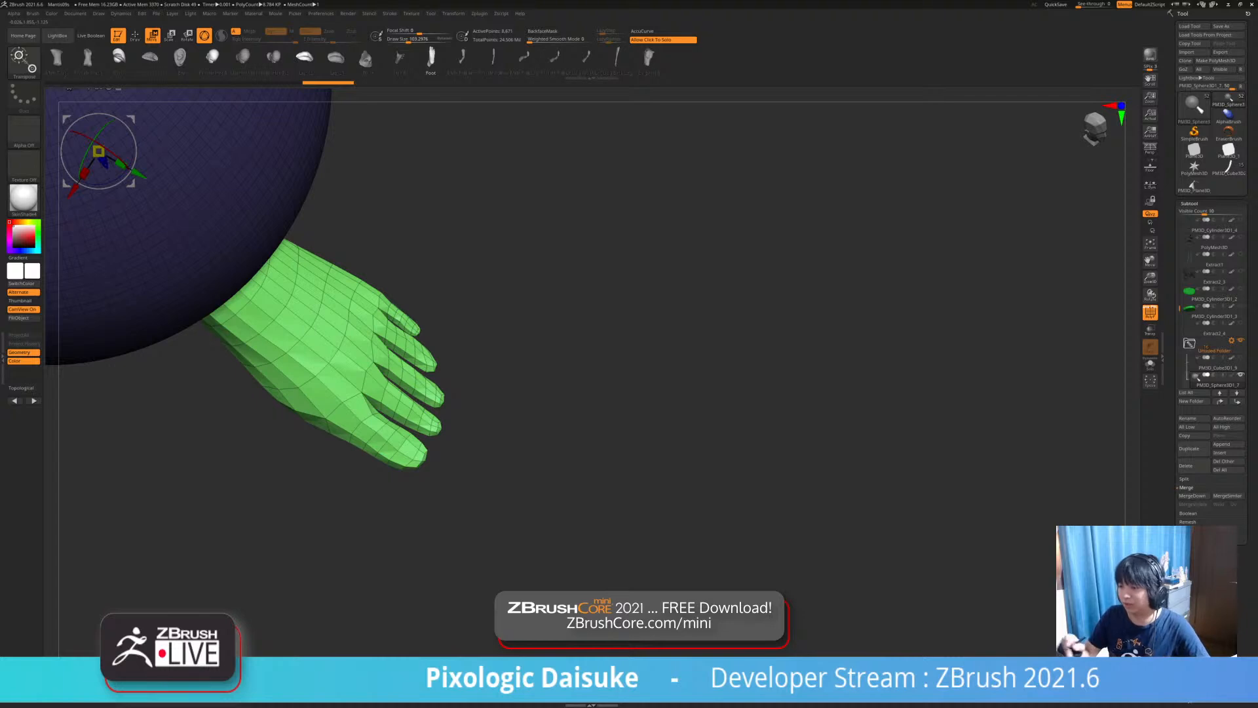
Hide the polyframe and shorten the foot's toes by pulling their tips inward with the SnakeHook brush.
{"action": "key", "text": "q"}
{"action": "key", "text": "b"}
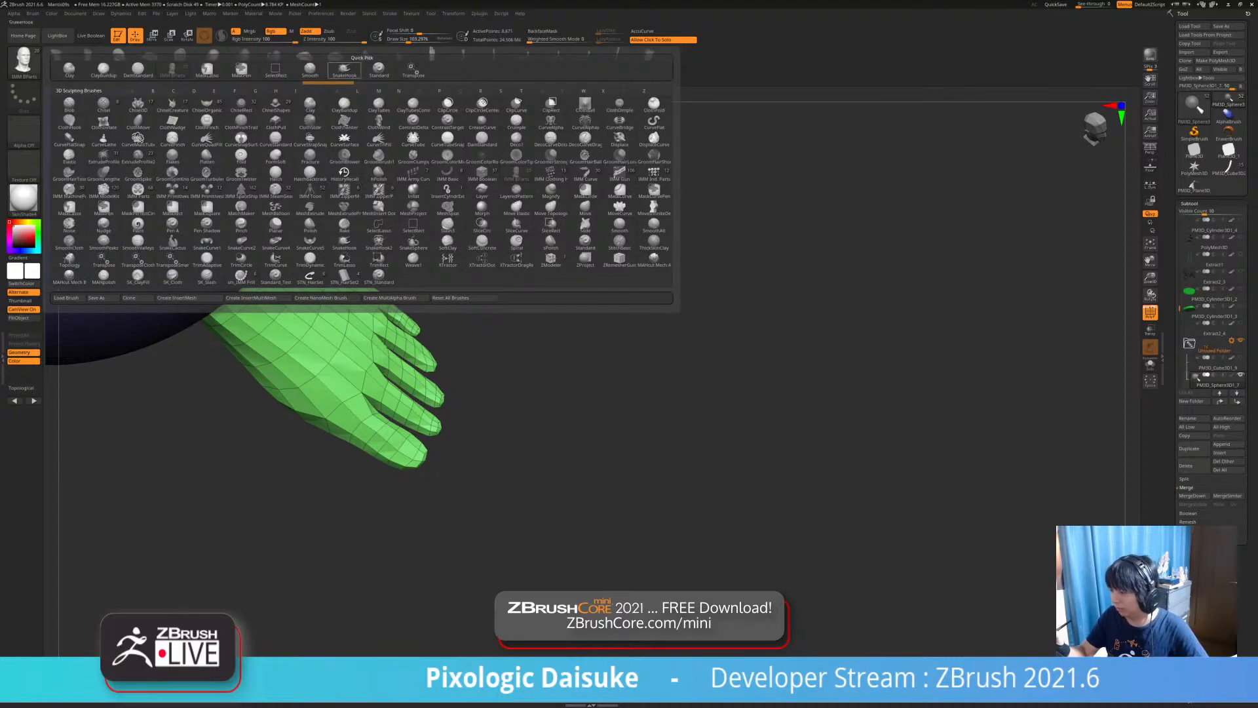
{"action": "left_click", "coordinate": [344, 70]}
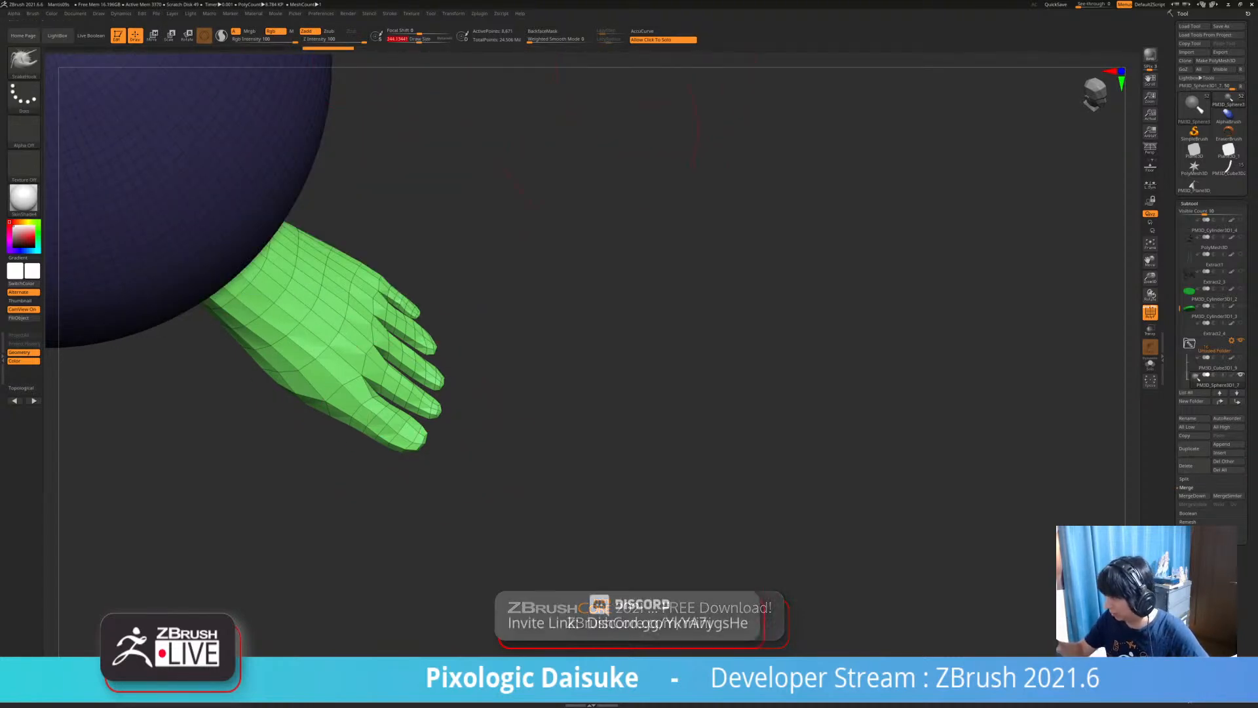
{"action": "left_click", "coordinate": [1150, 313]}
{"action": "left_click_drag", "start_coordinate": [419, 432], "coordinate": [404, 425]}
{"action": "left_click_drag", "start_coordinate": [433, 381], "coordinate": [420, 372]}
{"action": "left_click_drag", "start_coordinate": [400, 420], "coordinate": [391, 416]}
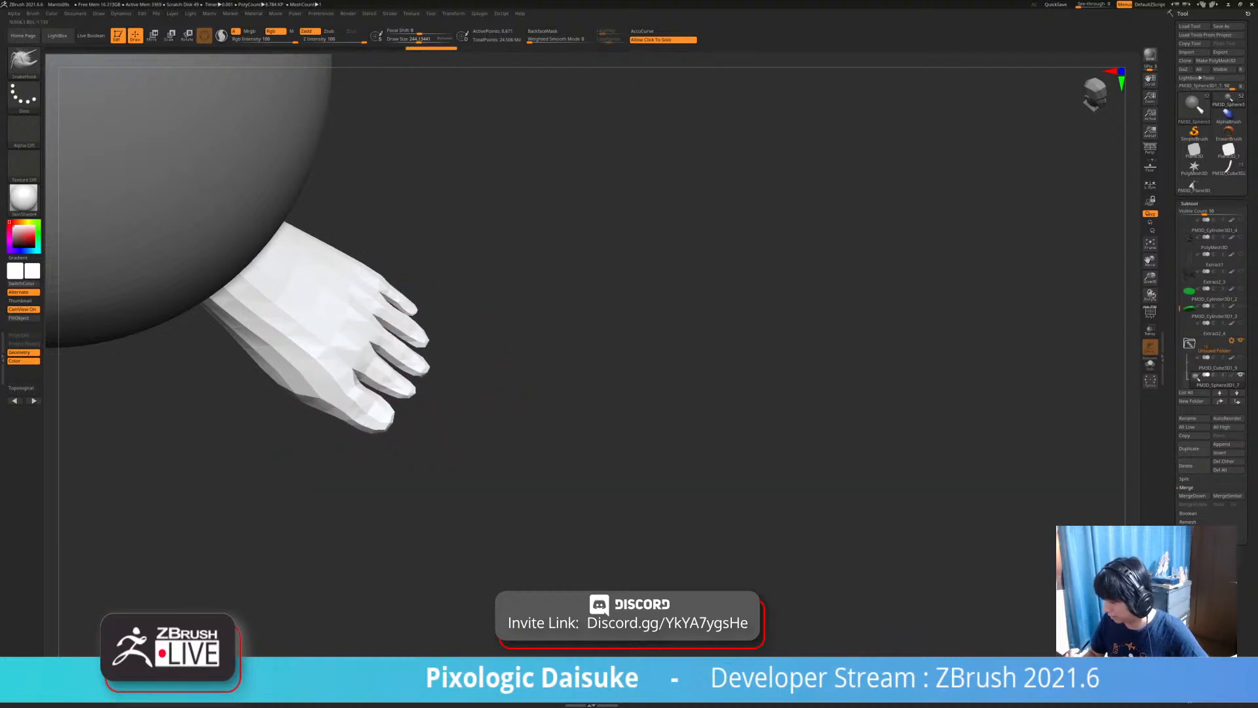
{"action": "left_click_drag", "start_coordinate": [429, 369], "coordinate": [426, 366]}
{"action": "mouse_move", "coordinate": [908, 313]}
{"action": "left_mouse_down", "text": "alt"}
{"action": "mouse_move", "coordinate": [890, 344]}
{"action": "mouse_move", "coordinate": [968, 324]}
{"action": "left_mouse_up", "text": "alt"}
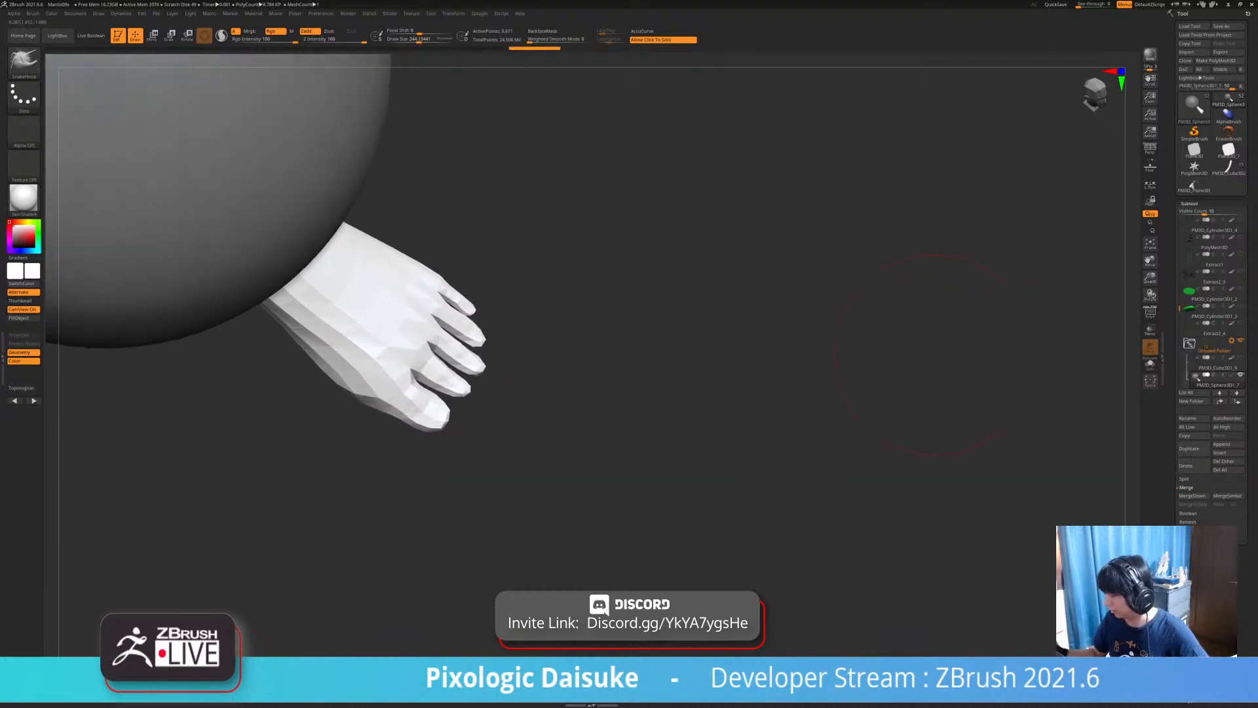
Show the polyframe and refine the shape and spacing of the individual toes with a smaller SnakeHook brush.
{"action": "key", "text": "shift+f"}
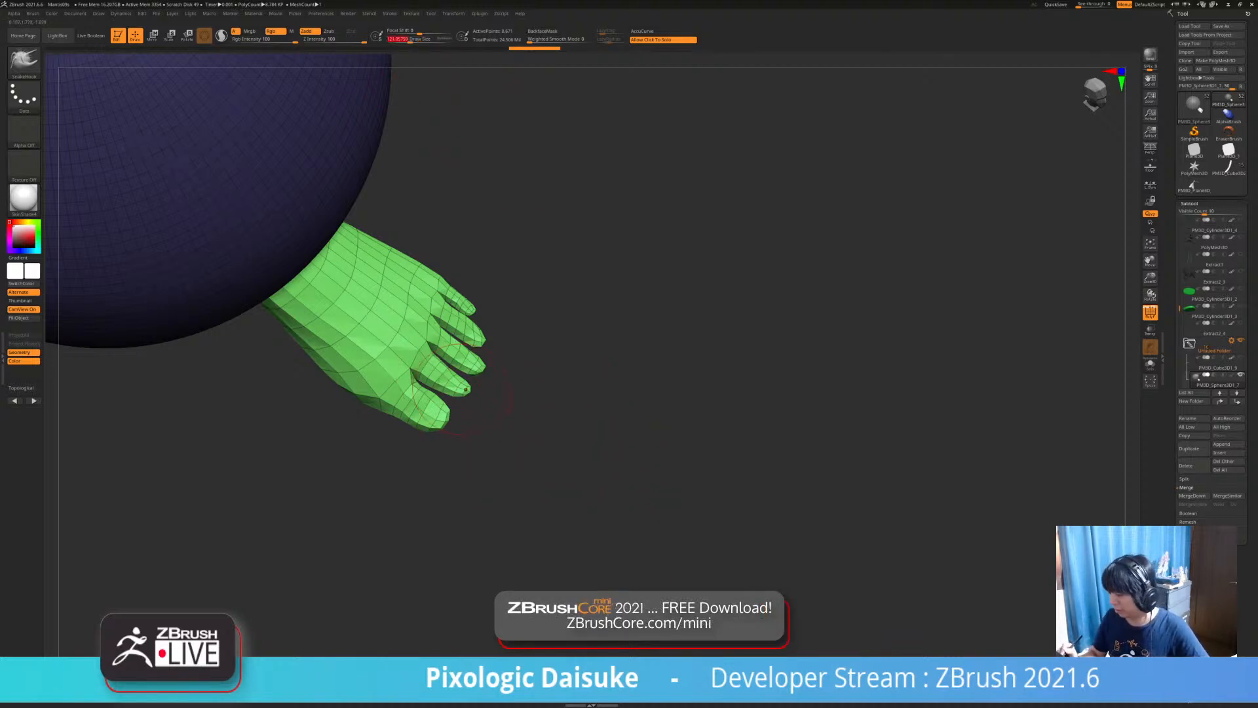
{"action": "mouse_move", "coordinate": [460, 388]}
{"action": "right_mouse_down", "text": "ctrl"}
{"action": "mouse_move", "coordinate": [450, 446]}
{"action": "mouse_move", "coordinate": [452, 384]}
{"action": "mouse_move", "coordinate": [488, 406]}
{"action": "mouse_move", "coordinate": [469, 388]}
{"action": "right_mouse_up", "text": "ctrl"}
{"action": "left_click_drag", "start_coordinate": [487, 398], "coordinate": [478, 396]}
{"action": "right_click_drag", "start_coordinate": [483, 406], "coordinate": [483, 382], "text": "ctrl"}
{"action": "left_click_drag", "start_coordinate": [522, 342], "coordinate": [514, 338]}
{"action": "mouse_move", "coordinate": [500, 394]}
{"action": "right_mouse_down"}
{"action": "mouse_move", "coordinate": [521, 297]}
{"action": "mouse_move", "coordinate": [514, 276]}
{"action": "mouse_move", "coordinate": [518, 314]}
{"action": "mouse_move", "coordinate": [498, 321]}
{"action": "mouse_move", "coordinate": [511, 329]}
{"action": "right_mouse_up"}
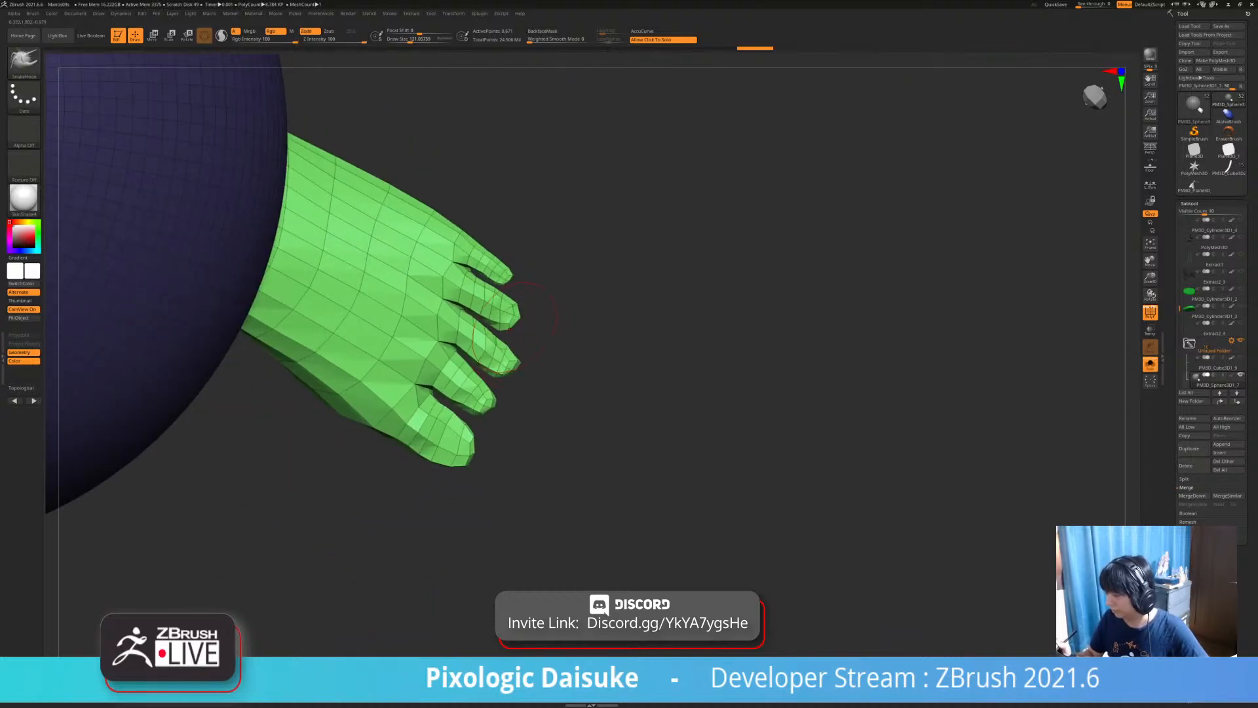
{"action": "mouse_move", "coordinate": [496, 382]}
{"action": "right_mouse_down", "text": "ctrl"}
{"action": "mouse_move", "coordinate": [499, 368]}
{"action": "mouse_move", "coordinate": [525, 376]}
{"action": "mouse_move", "coordinate": [510, 331]}
{"action": "mouse_move", "coordinate": [502, 354]}
{"action": "right_mouse_up", "text": "ctrl"}
{"action": "left_click_drag", "start_coordinate": [473, 390], "coordinate": [464, 393], "text": "shift"}
{"action": "mouse_move", "coordinate": [483, 364]}
{"action": "right_mouse_down", "text": "ctrl"}
{"action": "mouse_move", "coordinate": [487, 382]}
{"action": "mouse_move", "coordinate": [523, 319]}
{"action": "mouse_move", "coordinate": [577, 347]}
{"action": "mouse_move", "coordinate": [541, 318]}
{"action": "mouse_move", "coordinate": [502, 321]}
{"action": "mouse_move", "coordinate": [492, 295]}
{"action": "mouse_move", "coordinate": [485, 416]}
{"action": "mouse_move", "coordinate": [477, 384]}
{"action": "right_mouse_up", "text": "ctrl"}
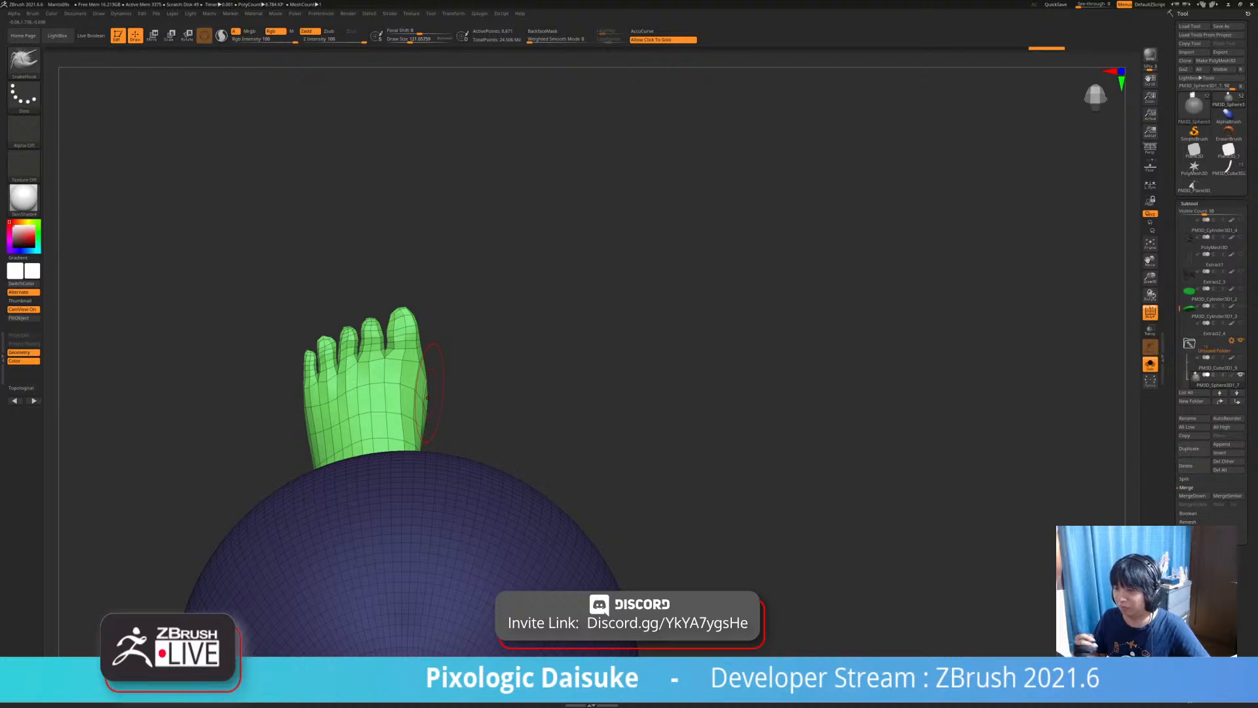
Viewing the foot from above, annotate each toe tip with a small arc and draw a peaked line across the toes.
{"action": "right_click_drag", "start_coordinate": [477, 384], "coordinate": [467, 443]}
{"action": "mouse_move", "coordinate": [443, 372]}
{"action": "left_mouse_down", "text": "alt"}
{"action": "mouse_move", "coordinate": [496, 358]}
{"action": "mouse_move", "coordinate": [510, 296]}
{"action": "left_mouse_up", "text": "alt"}
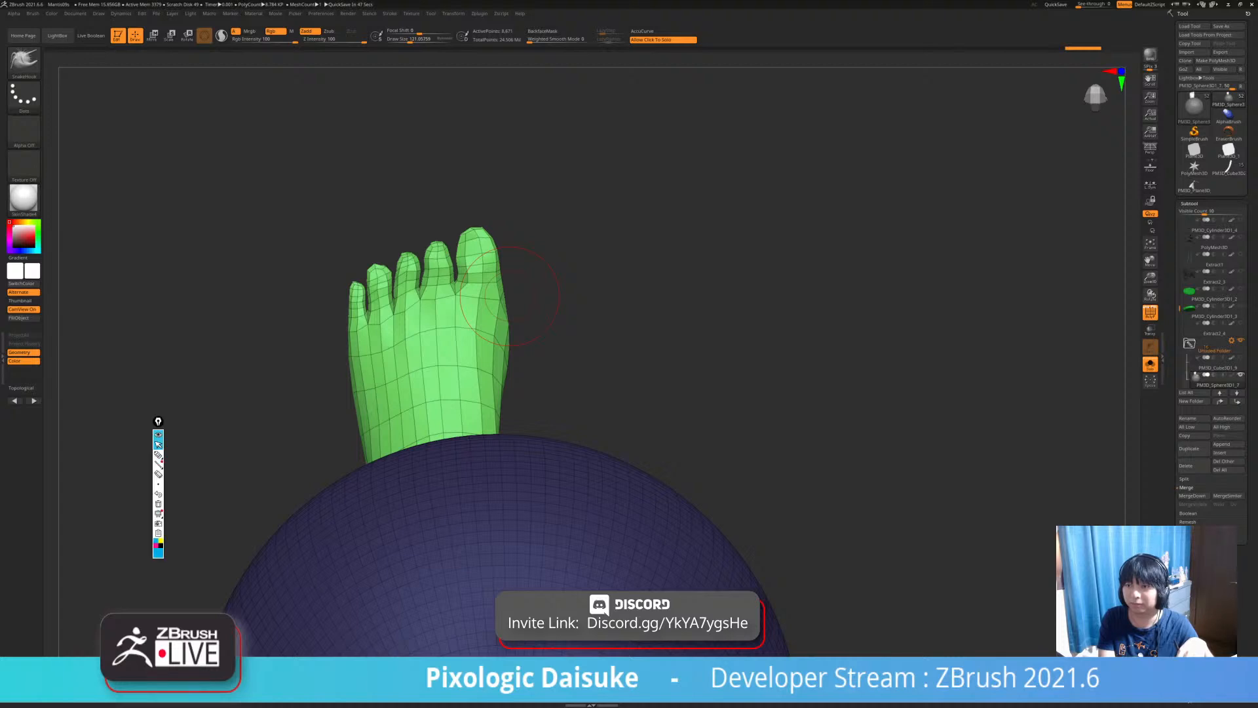
{"action": "left_click", "coordinate": [158, 455]}
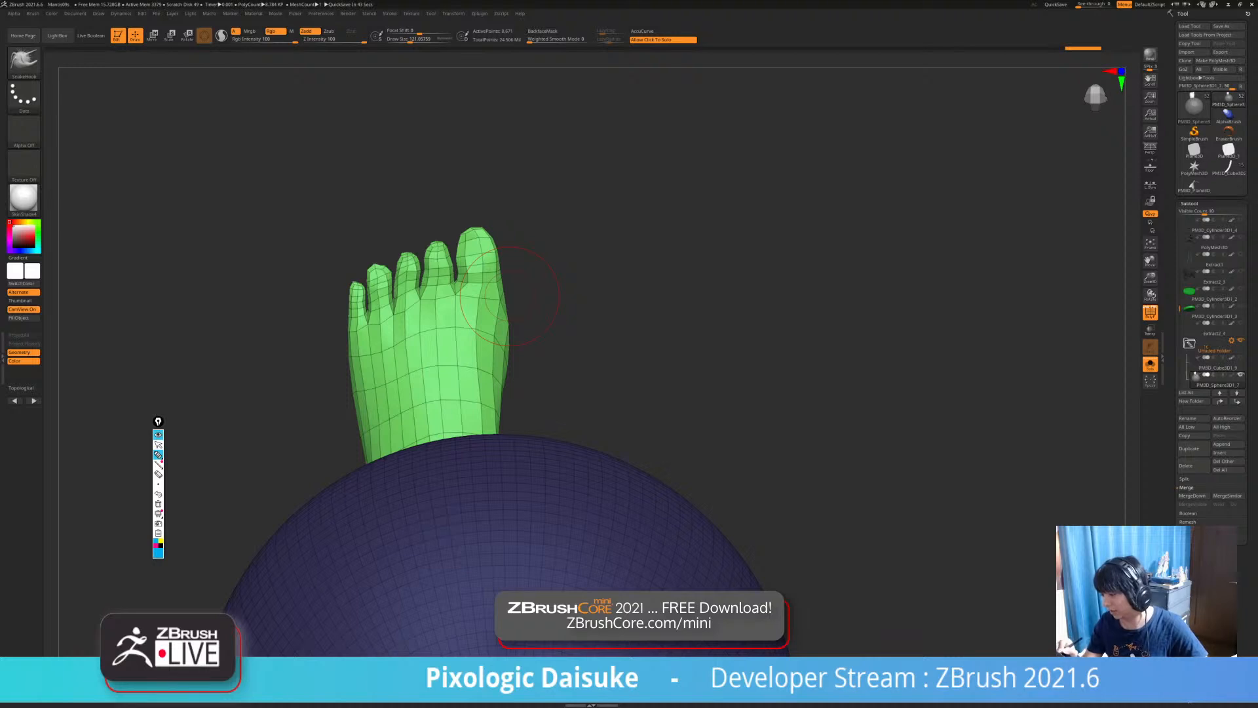
{"action": "left_click_drag", "start_coordinate": [345, 249], "coordinate": [450, 175]}
{"action": "key", "text": "ctrl+z"}
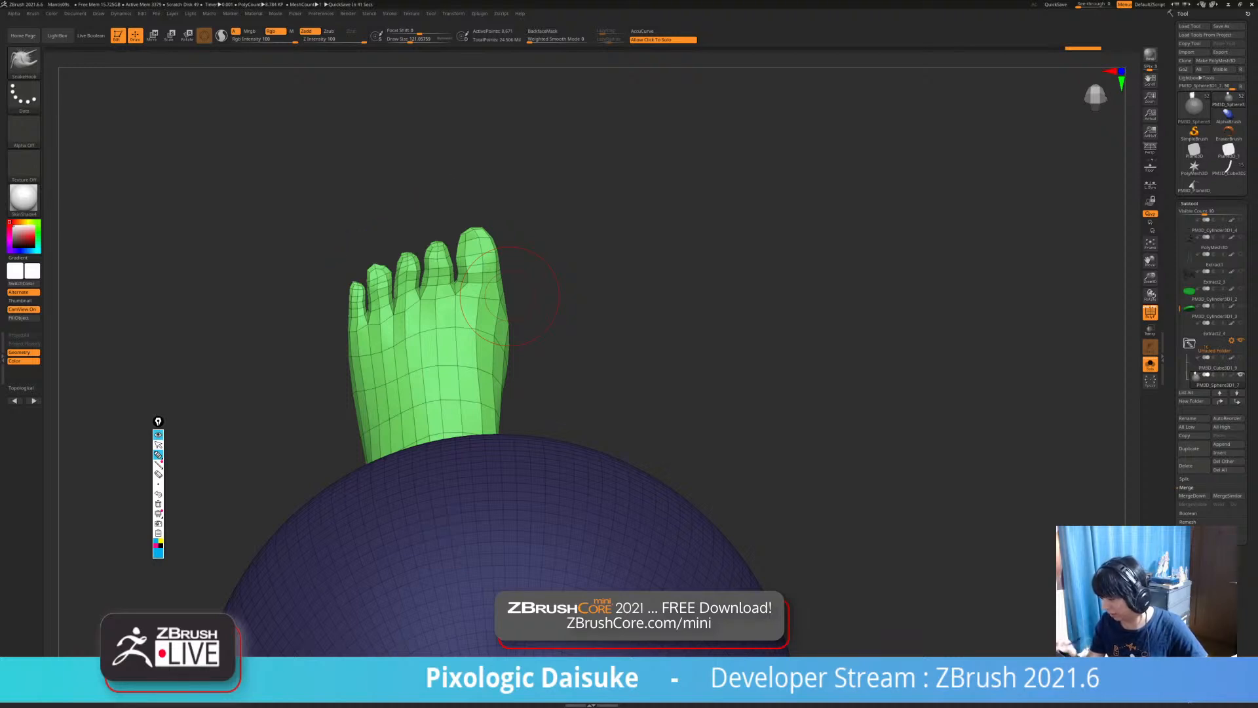
{"action": "left_click_drag", "start_coordinate": [458, 227], "coordinate": [490, 231]}
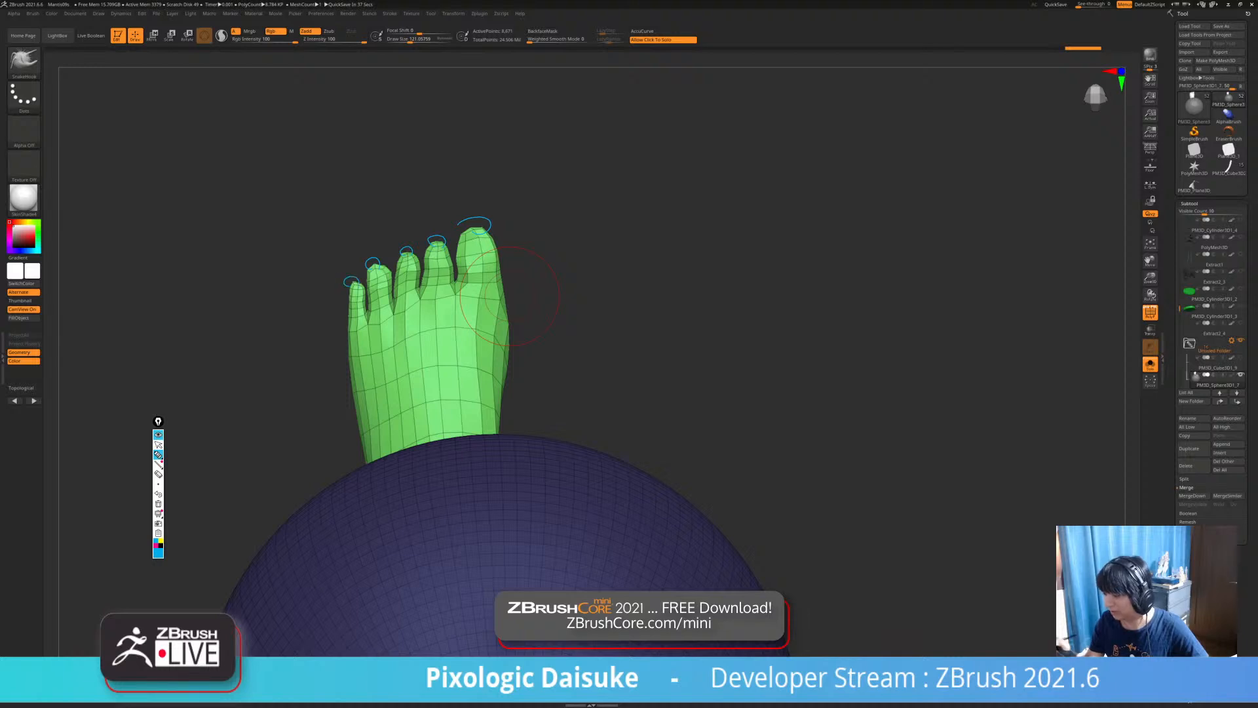
{"action": "left_click_drag", "start_coordinate": [329, 265], "coordinate": [504, 172]}
{"action": "mouse_move", "coordinate": [315, 205]}
{"action": "left_mouse_down"}
{"action": "mouse_move", "coordinate": [457, 124]}
{"action": "mouse_move", "coordinate": [515, 153]}
{"action": "left_mouse_up"}
{"action": "key", "text": "ctrl+z"}
{"action": "key", "text": "ctrl+z"}
{"action": "mouse_move", "coordinate": [337, 265]}
{"action": "left_mouse_down"}
{"action": "mouse_move", "coordinate": [424, 193]}
{"action": "mouse_move", "coordinate": [495, 223]}
{"action": "left_mouse_up"}
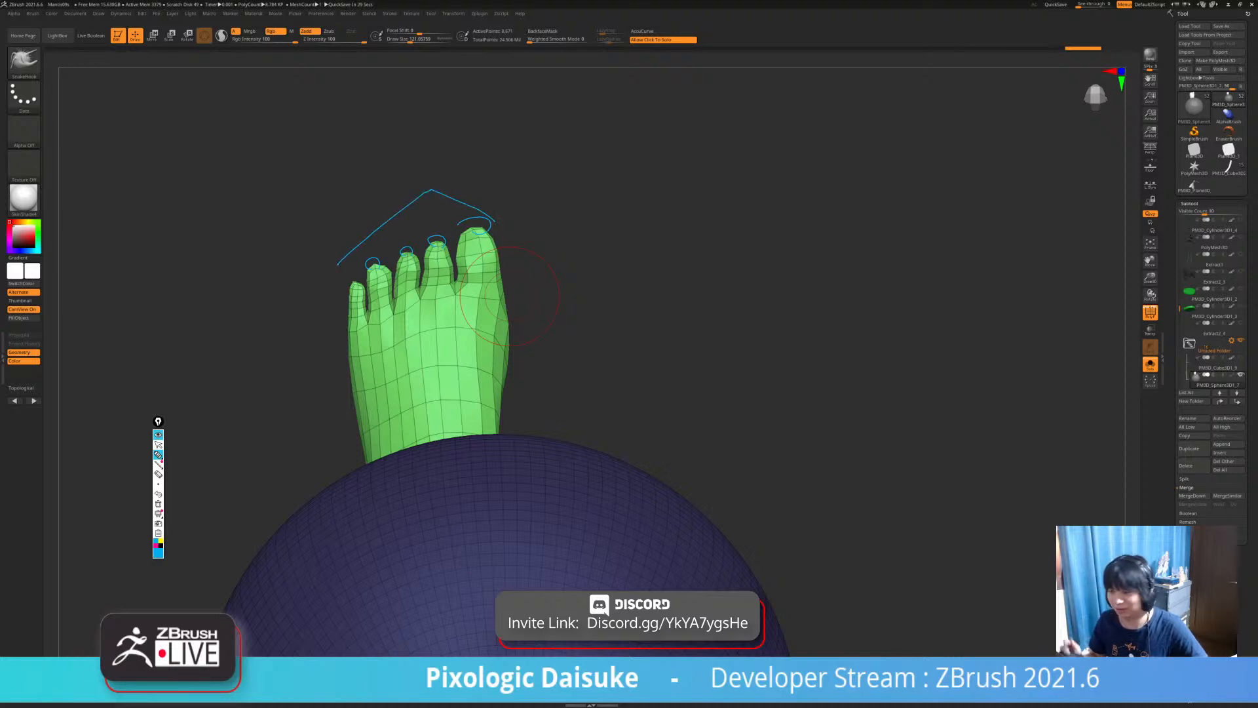
Erase the drawn annotations above the toes and return to sculpting.
{"action": "left_click", "coordinate": [158, 445]}
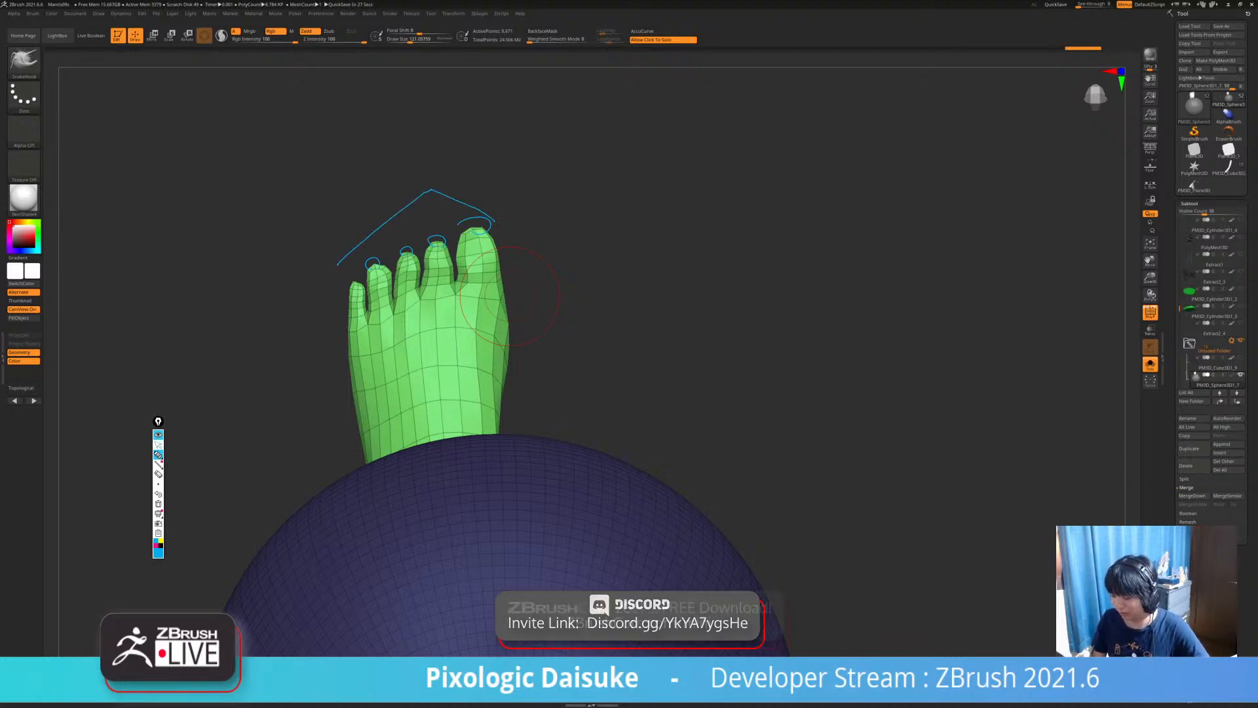
{"action": "left_click", "coordinate": [158, 474]}
{"action": "left_click_drag", "start_coordinate": [339, 265], "coordinate": [493, 221]}
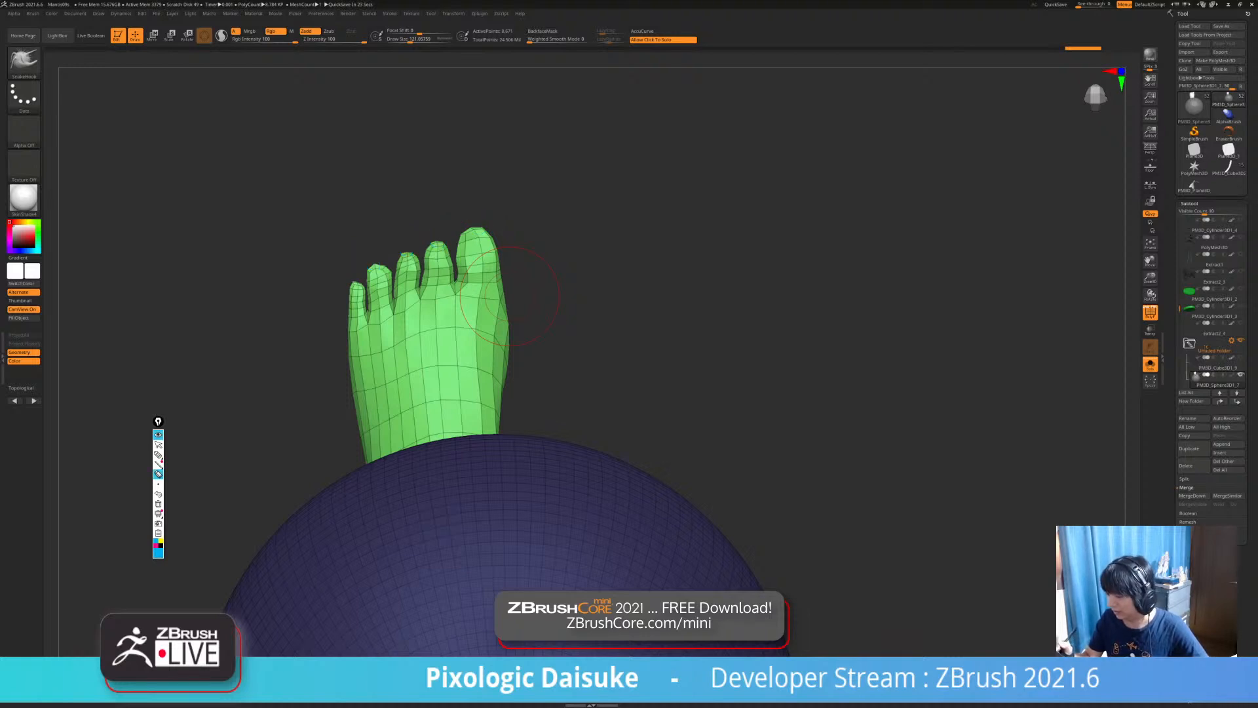
{"action": "left_click", "coordinate": [158, 445]}
Reshape the foot's outer contours with SnakeHook strokes, working from both sides.
{"action": "mouse_move", "coordinate": [510, 296]}
{"action": "right_mouse_down"}
{"action": "mouse_move", "coordinate": [483, 310]}
{"action": "mouse_move", "coordinate": [632, 382]}
{"action": "mouse_move", "coordinate": [435, 332]}
{"action": "mouse_move", "coordinate": [439, 406]}
{"action": "mouse_move", "coordinate": [328, 354]}
{"action": "mouse_move", "coordinate": [318, 295]}
{"action": "mouse_move", "coordinate": [475, 387]}
{"action": "mouse_move", "coordinate": [491, 486]}
{"action": "mouse_move", "coordinate": [511, 415]}
{"action": "right_mouse_up"}
{"action": "right_click_drag", "start_coordinate": [511, 415], "coordinate": [626, 409]}
{"action": "right_click_drag", "start_coordinate": [453, 479], "coordinate": [426, 453]}
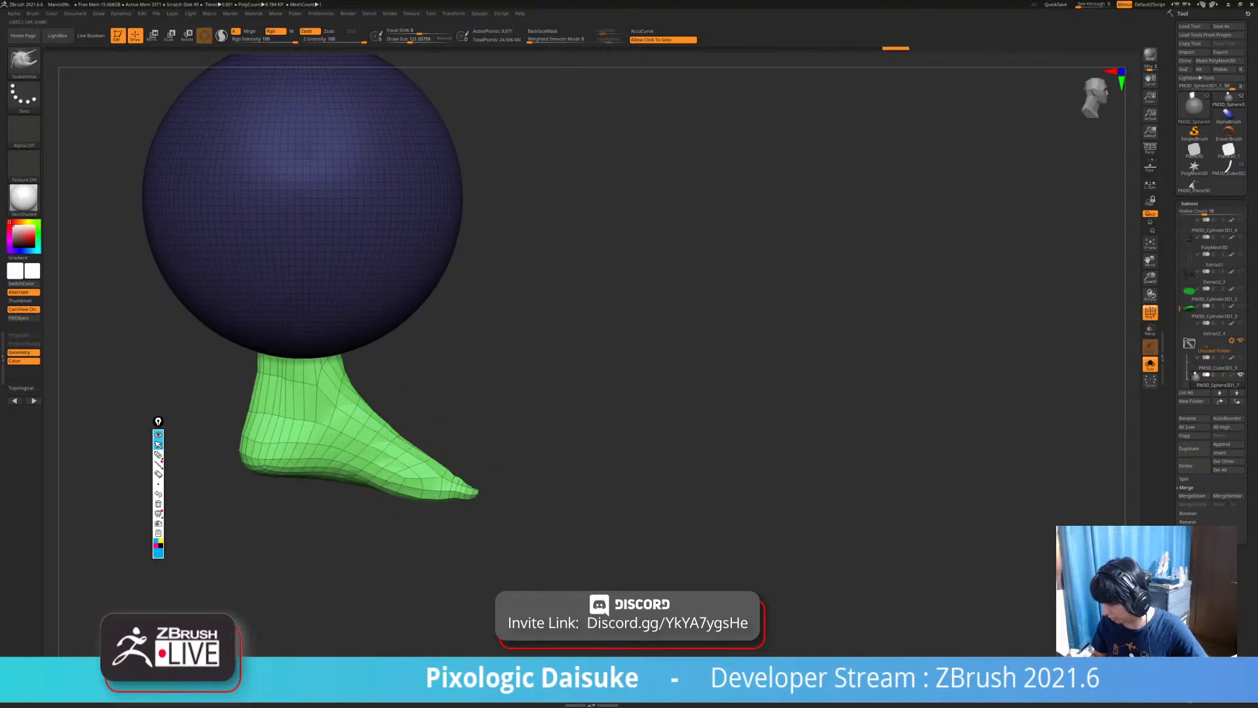
{"action": "right_click_drag", "start_coordinate": [406, 396], "coordinate": [172, 397]}
{"action": "left_click_drag", "start_coordinate": [565, 398], "coordinate": [544, 392]}
{"action": "right_click_drag", "start_coordinate": [550, 382], "coordinate": [455, 372], "text": "alt"}
{"action": "left_click_drag", "start_coordinate": [482, 375], "coordinate": [492, 371]}
{"action": "mouse_move", "coordinate": [354, 408]}
{"action": "right_mouse_down"}
{"action": "mouse_move", "coordinate": [511, 436]}
{"action": "mouse_move", "coordinate": [565, 431]}
{"action": "right_mouse_up"}
{"action": "left_click_drag", "start_coordinate": [486, 366], "coordinate": [476, 368]}
{"action": "left_click_drag", "start_coordinate": [395, 357], "coordinate": [399, 357]}
{"action": "left_click_drag", "start_coordinate": [383, 403], "coordinate": [415, 437]}
Push the arch of the foot's sole upward between the heel and the ball, checking both sides.
{"action": "mouse_move", "coordinate": [380, 452]}
{"action": "right_mouse_down"}
{"action": "mouse_move", "coordinate": [482, 427]}
{"action": "mouse_move", "coordinate": [518, 434]}
{"action": "right_mouse_up"}
{"action": "left_click_drag", "start_coordinate": [473, 436], "coordinate": [463, 436]}
{"action": "mouse_move", "coordinate": [462, 471]}
{"action": "right_mouse_down"}
{"action": "mouse_move", "coordinate": [439, 452]}
{"action": "mouse_move", "coordinate": [417, 463]}
{"action": "right_mouse_up"}
{"action": "left_click_drag", "start_coordinate": [419, 464], "coordinate": [421, 459]}
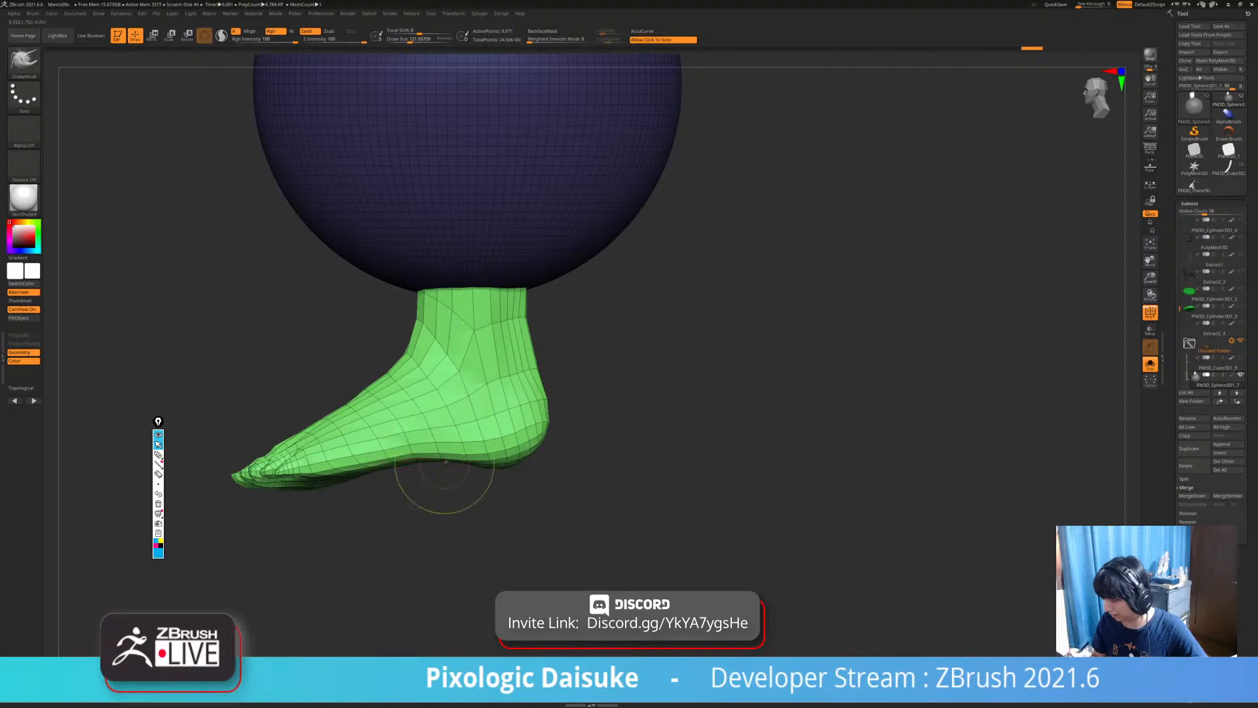
{"action": "right_click_drag", "start_coordinate": [443, 462], "coordinate": [435, 440], "text": "ctrl"}
{"action": "left_click_drag", "start_coordinate": [424, 456], "coordinate": [425, 450]}
{"action": "right_click_drag", "start_coordinate": [426, 462], "coordinate": [473, 460]}
{"action": "left_click_drag", "start_coordinate": [466, 461], "coordinate": [466, 458]}
{"action": "right_click_drag", "start_coordinate": [453, 461], "coordinate": [590, 456]}
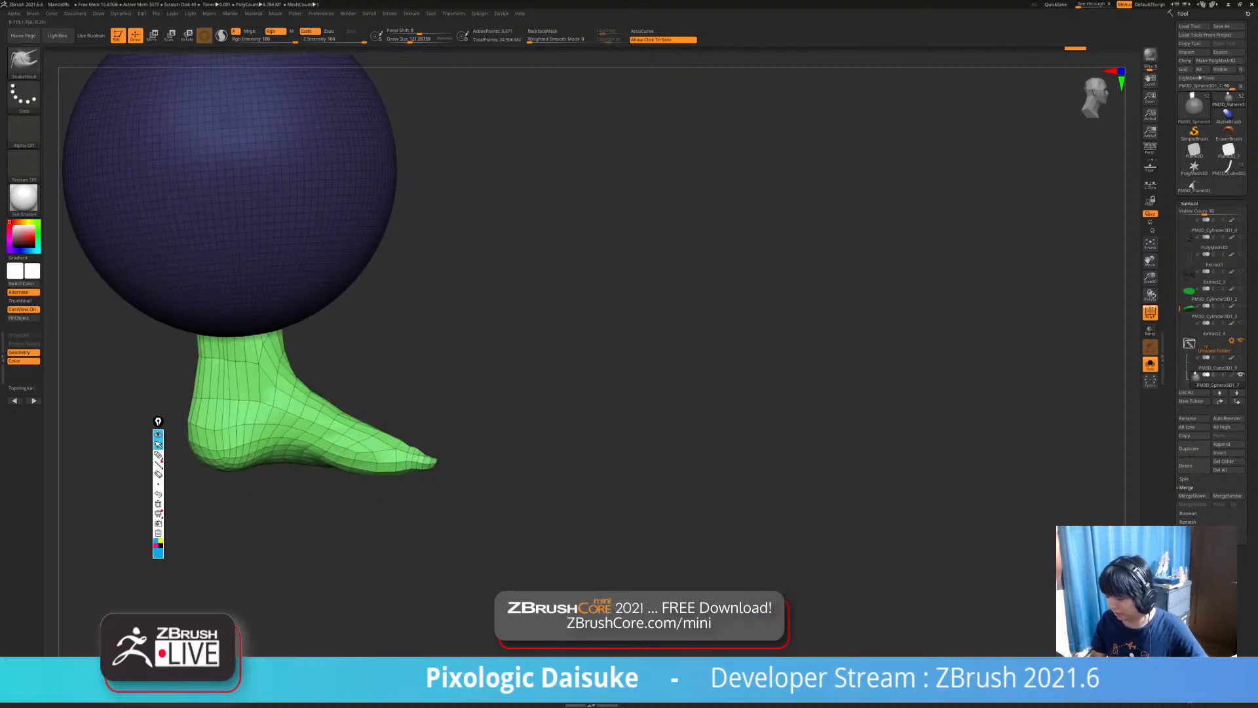
{"action": "left_click_drag", "start_coordinate": [311, 459], "coordinate": [348, 461]}
Examine the foot's arch, heel and toe profile from the side and front.
{"action": "mouse_move", "coordinate": [354, 466]}
{"action": "right_mouse_down", "text": "alt"}
{"action": "mouse_move", "coordinate": [432, 381]}
{"action": "mouse_move", "coordinate": [499, 364]}
{"action": "right_mouse_up", "text": "alt"}
{"action": "right_click_drag", "start_coordinate": [499, 364], "coordinate": [459, 367]}
{"action": "right_click_drag", "start_coordinate": [418, 405], "coordinate": [460, 409]}
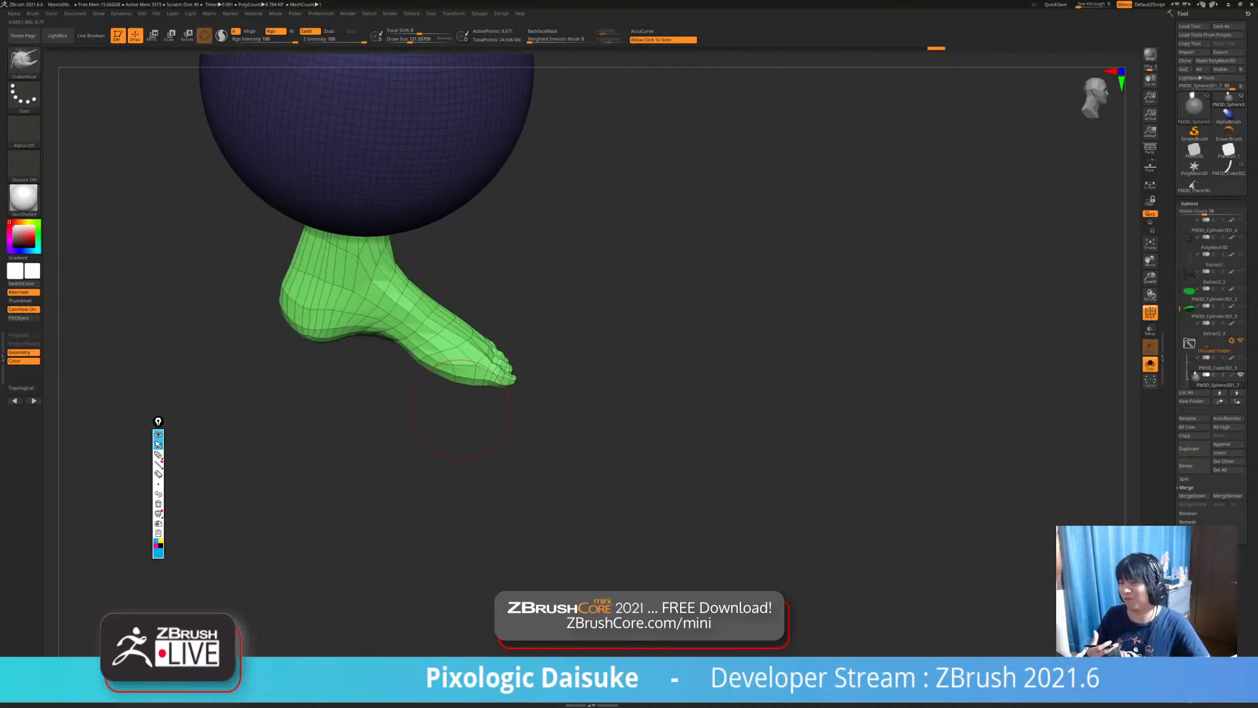
{"action": "mouse_move", "coordinate": [460, 408]}
{"action": "right_mouse_down", "text": "shift"}
{"action": "mouse_move", "coordinate": [459, 392]}
{"action": "mouse_move", "coordinate": [460, 411]}
{"action": "right_mouse_up", "text": "shift"}
{"action": "left_click_drag", "start_coordinate": [373, 392], "coordinate": [369, 386]}
{"action": "mouse_move", "coordinate": [412, 420]}
{"action": "right_mouse_down", "text": "ctrl"}
{"action": "mouse_move", "coordinate": [413, 377]}
{"action": "mouse_move", "coordinate": [414, 425]}
{"action": "right_mouse_up", "text": "ctrl"}
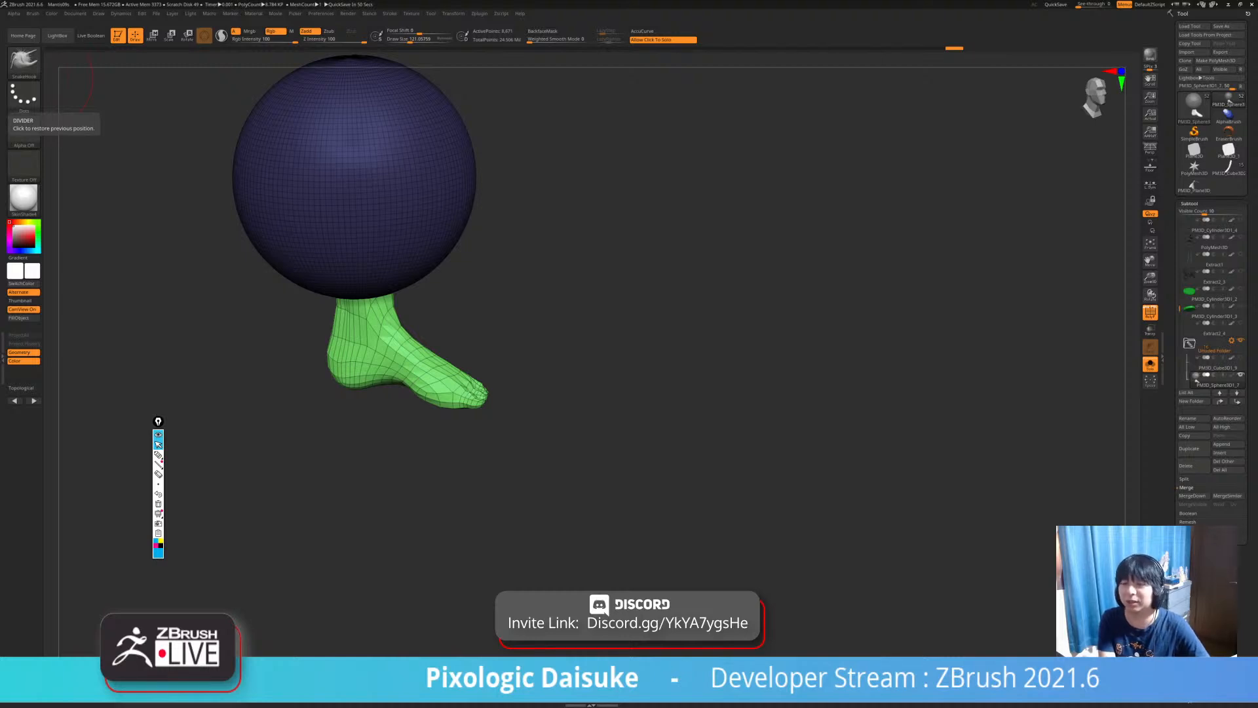
{"action": "mouse_move", "coordinate": [223, 380]}
{"action": "left_mouse_down"}
{"action": "mouse_move", "coordinate": [298, 386]}
{"action": "mouse_move", "coordinate": [275, 388]}
{"action": "left_mouse_up"}
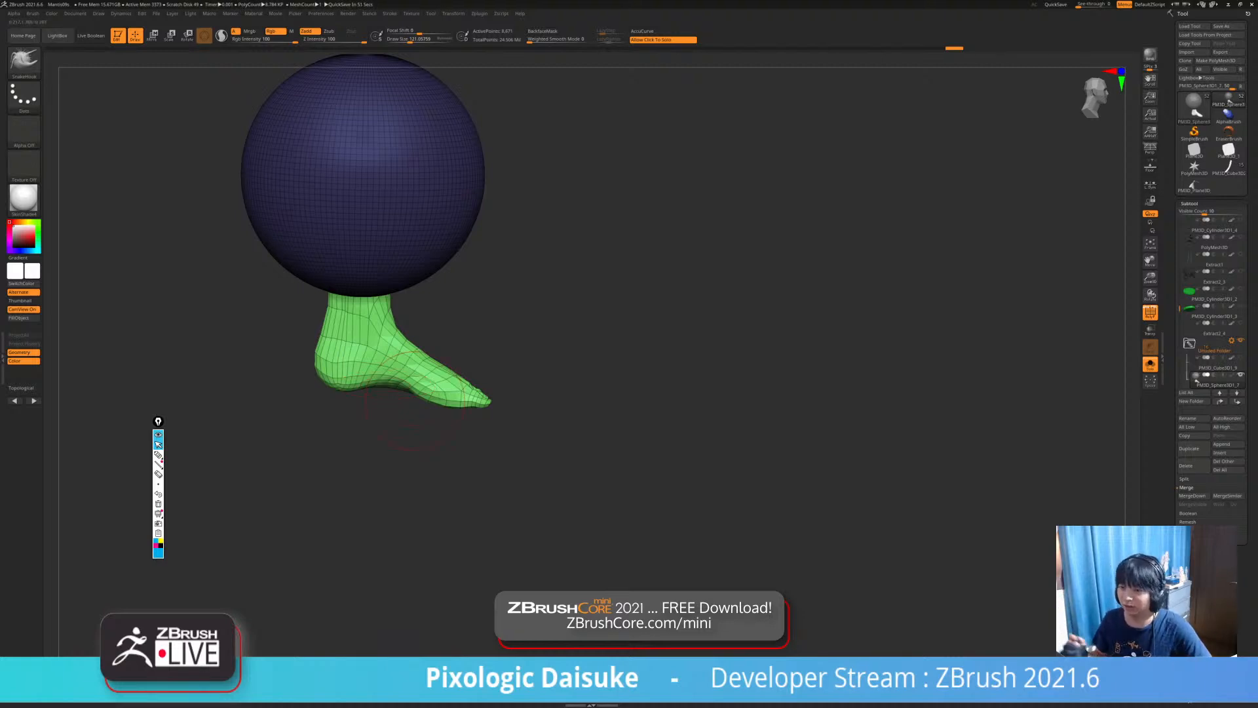
{"action": "left_click_drag", "start_coordinate": [467, 453], "coordinate": [327, 456]}
{"action": "left_click_drag", "start_coordinate": [492, 421], "coordinate": [450, 426], "text": "alt"}
{"action": "left_click_drag", "start_coordinate": [453, 453], "coordinate": [504, 459]}
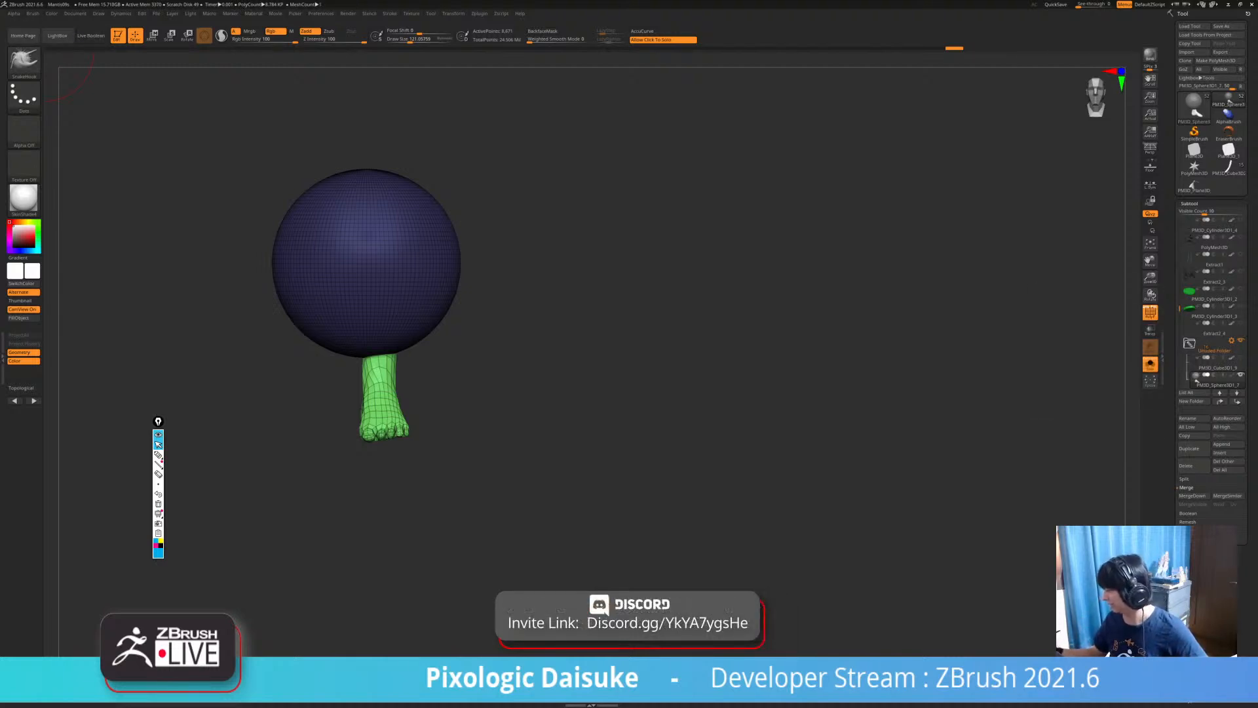
Delete the sphere-and-foot subtool and show the whole figure again.
{"action": "left_click", "coordinate": [1187, 466]}
{"action": "left_click", "coordinate": [1118, 485]}
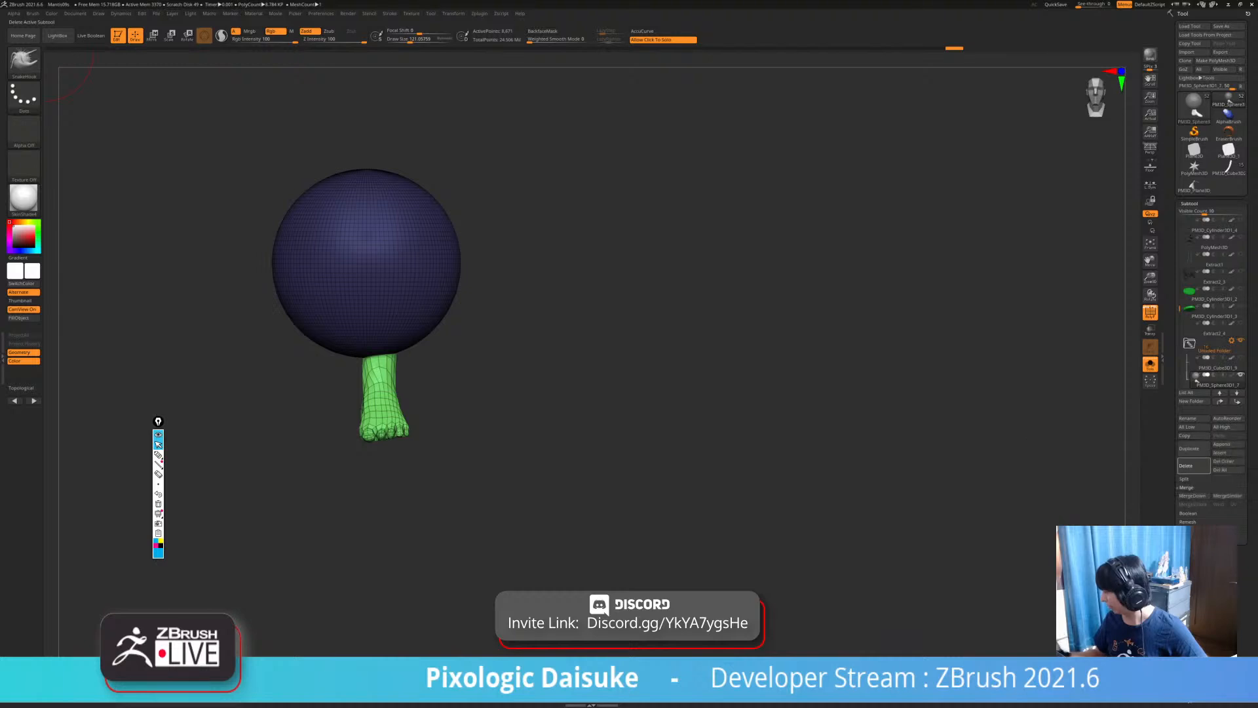
{"action": "mouse_move", "coordinate": [509, 449]}
{"action": "right_mouse_down", "text": "ctrl"}
{"action": "mouse_move", "coordinate": [508, 485]}
{"action": "mouse_move", "coordinate": [629, 459]}
{"action": "mouse_move", "coordinate": [648, 472]}
{"action": "right_mouse_up", "text": "ctrl"}
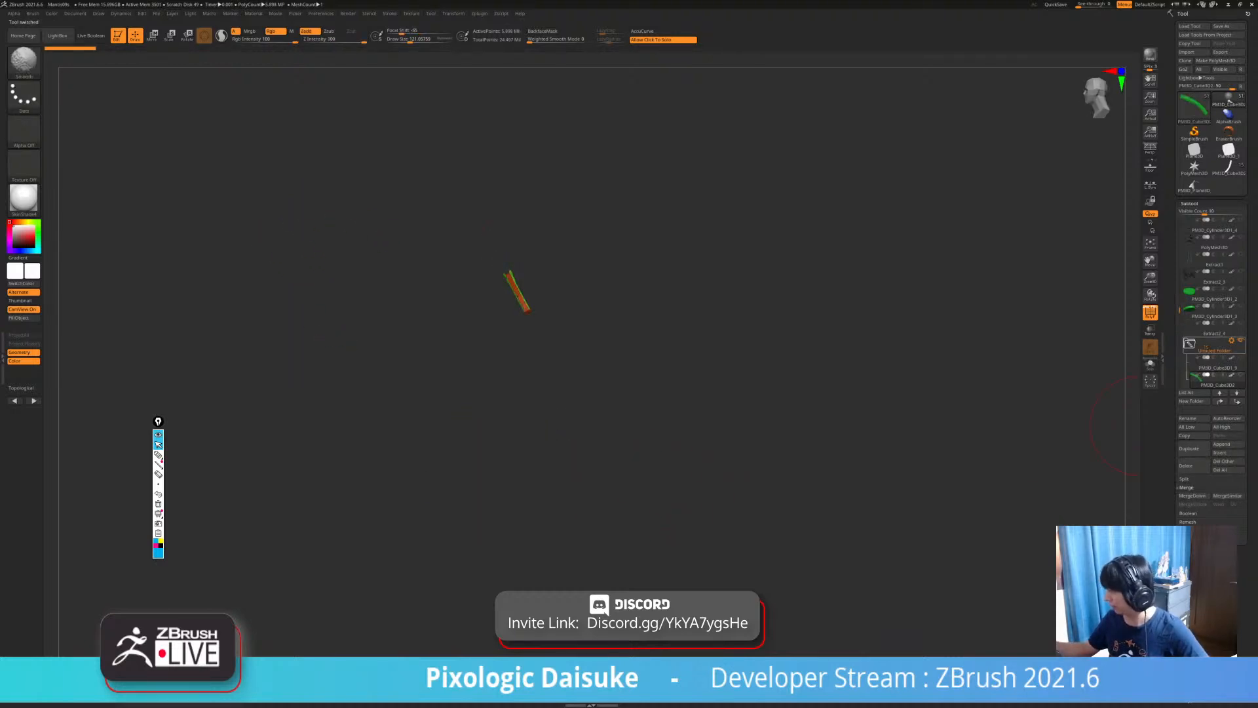
{"action": "left_click", "coordinate": [1105, 367], "text": "shift"}
{"action": "left_click", "coordinate": [1105, 367], "text": "shift"}
{"action": "left_click", "coordinate": [1104, 366], "text": "shift"}
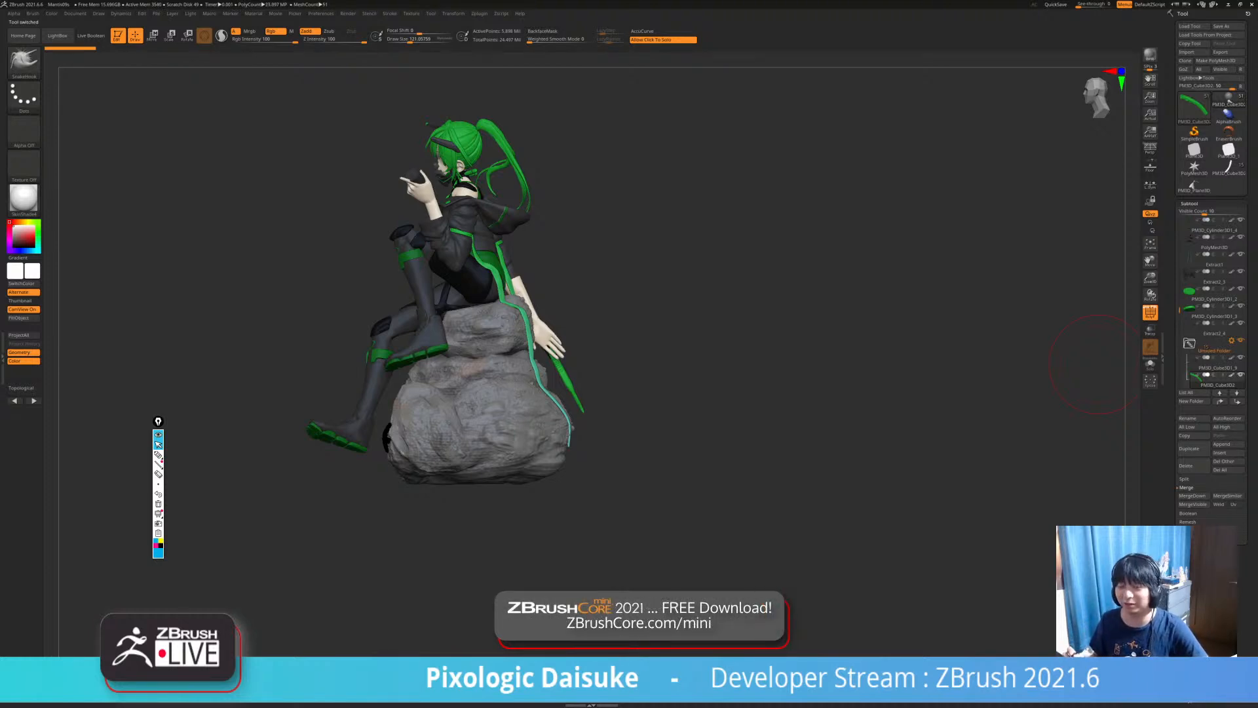
Turn off the polyframe display and select the green inner limb of the weapon beside the hanging forearm.
{"action": "mouse_move", "coordinate": [655, 407]}
{"action": "right_mouse_down"}
{"action": "mouse_move", "coordinate": [833, 407]}
{"action": "mouse_move", "coordinate": [694, 395]}
{"action": "mouse_move", "coordinate": [754, 398]}
{"action": "right_mouse_up"}
{"action": "right_click_drag", "start_coordinate": [332, 267], "coordinate": [335, 382], "text": "ctrl"}
{"action": "left_click", "coordinate": [1150, 312]}
{"action": "right_click_drag", "start_coordinate": [387, 466], "coordinate": [534, 468]}
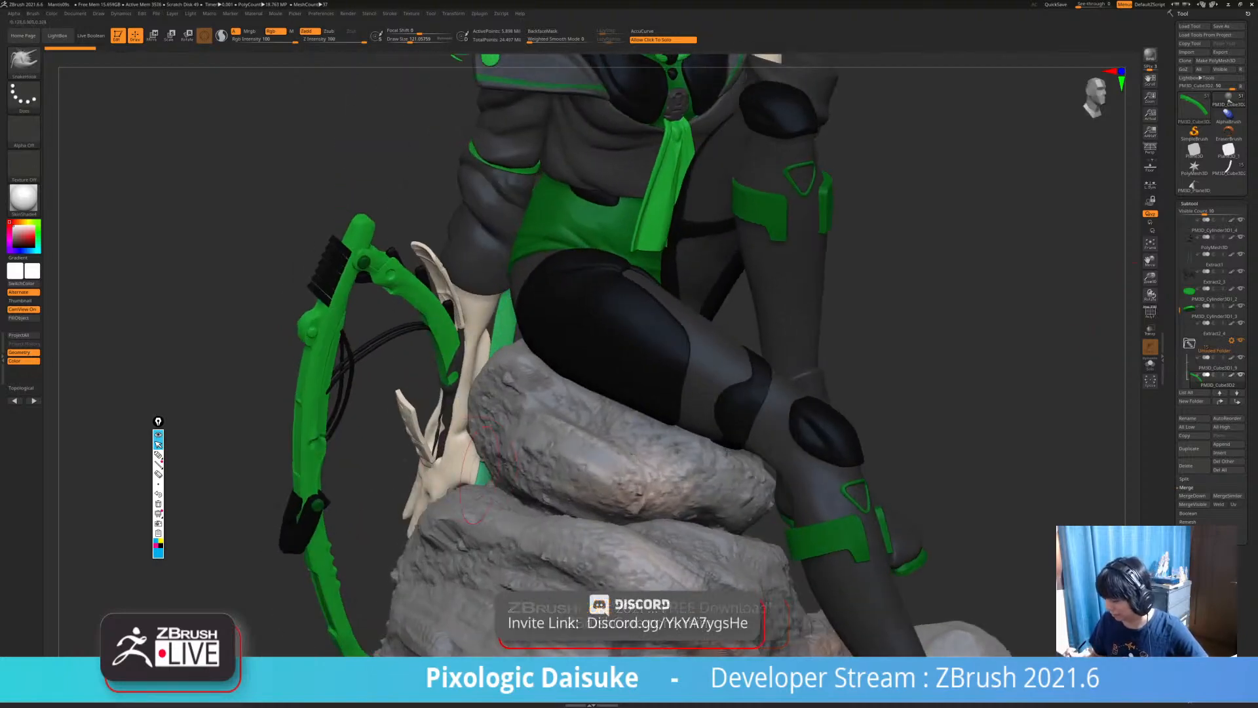
{"action": "left_click", "coordinate": [448, 423], "text": "alt"}
{"action": "right_click_drag", "start_coordinate": [452, 282], "coordinate": [456, 352], "text": "ctrl"}
{"action": "left_click", "coordinate": [461, 265], "text": "alt"}
{"action": "right_click_drag", "start_coordinate": [495, 463], "coordinate": [707, 392], "text": "ctrl"}
{"action": "right_click_drag", "start_coordinate": [510, 313], "coordinate": [437, 338], "text": "alt"}
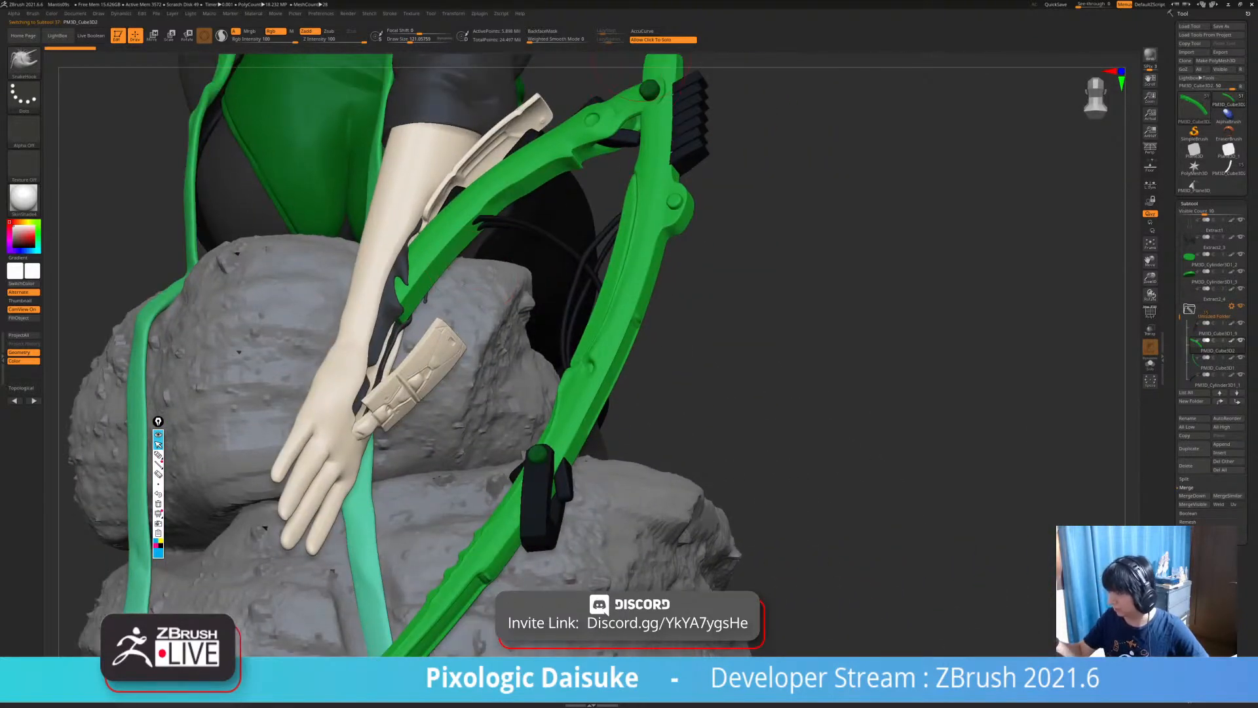
Turn off Rgb and nudge the green limb's lower end toward the forearm with larger SnakeHook strokes.
{"action": "left_click_drag", "start_coordinate": [411, 39], "coordinate": [420, 40]}
{"action": "right_click_drag", "start_coordinate": [370, 337], "coordinate": [414, 368]}
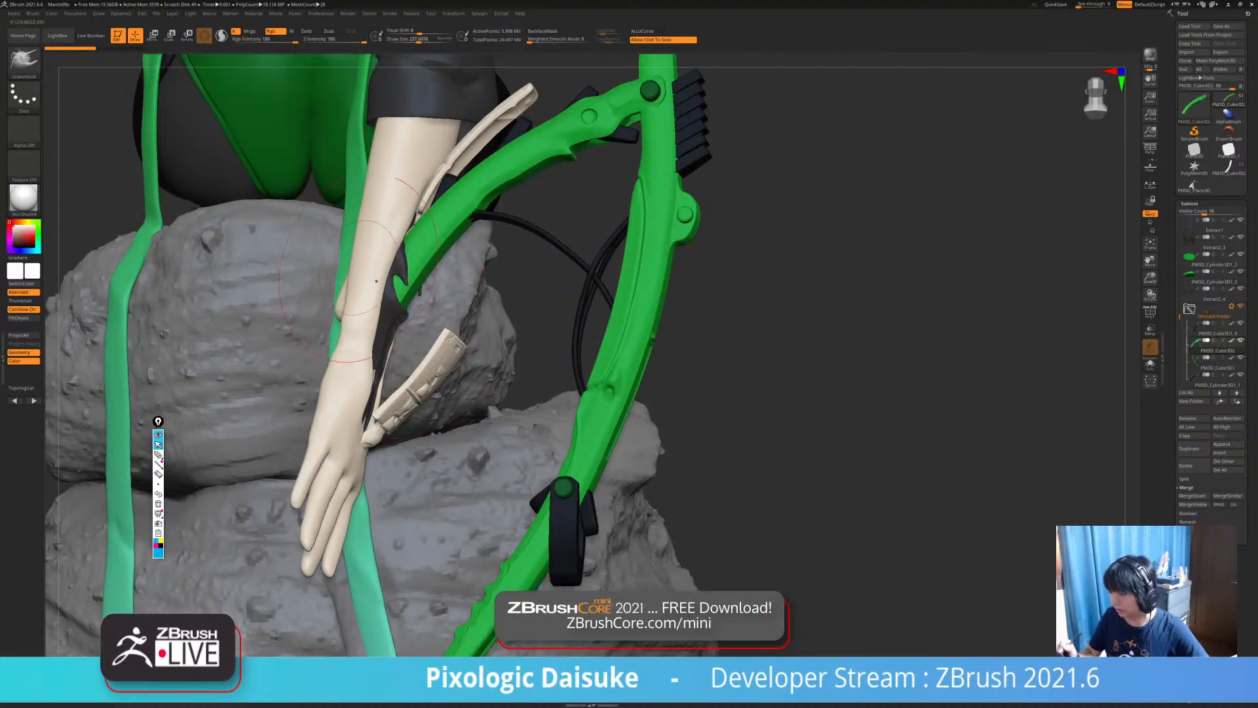
{"action": "left_click", "coordinate": [272, 31]}
{"action": "left_click_drag", "start_coordinate": [409, 295], "coordinate": [403, 290]}
{"action": "right_click_drag", "start_coordinate": [415, 318], "coordinate": [388, 359]}
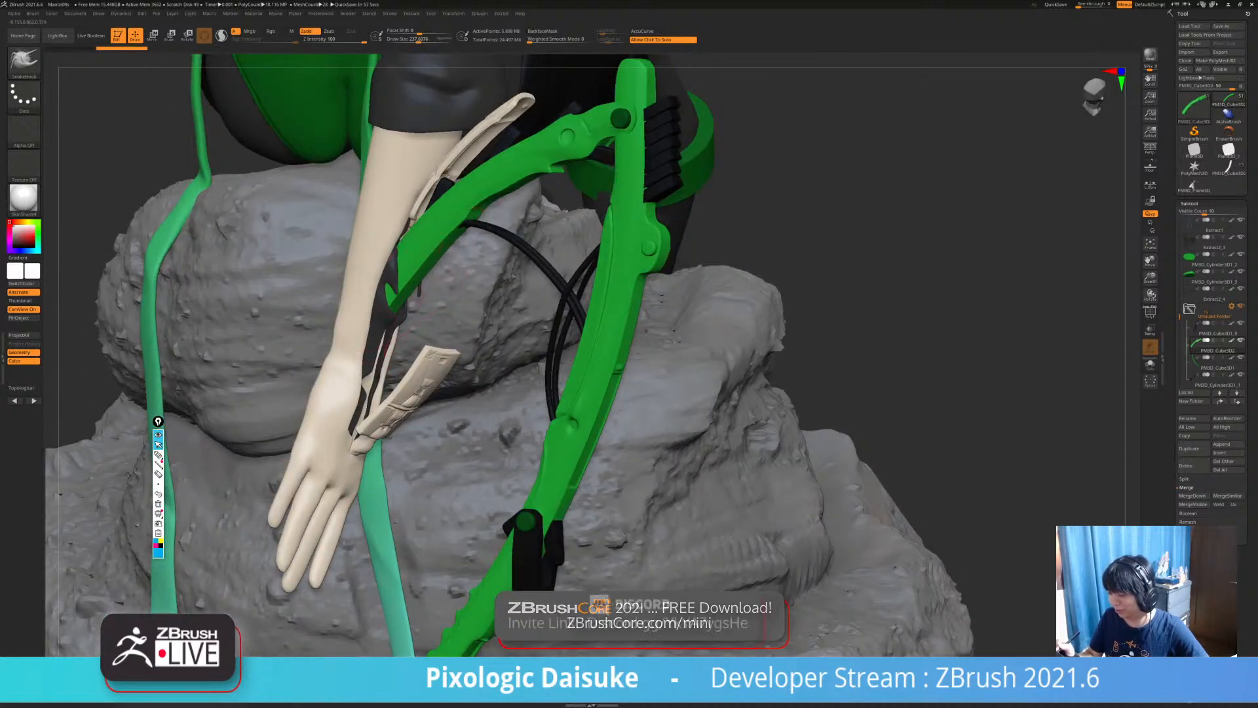
{"action": "left_click_drag", "start_coordinate": [420, 280], "coordinate": [413, 275]}
{"action": "right_click_drag", "start_coordinate": [400, 360], "coordinate": [242, 328]}
{"action": "right_click_drag", "start_coordinate": [472, 331], "coordinate": [382, 342]}
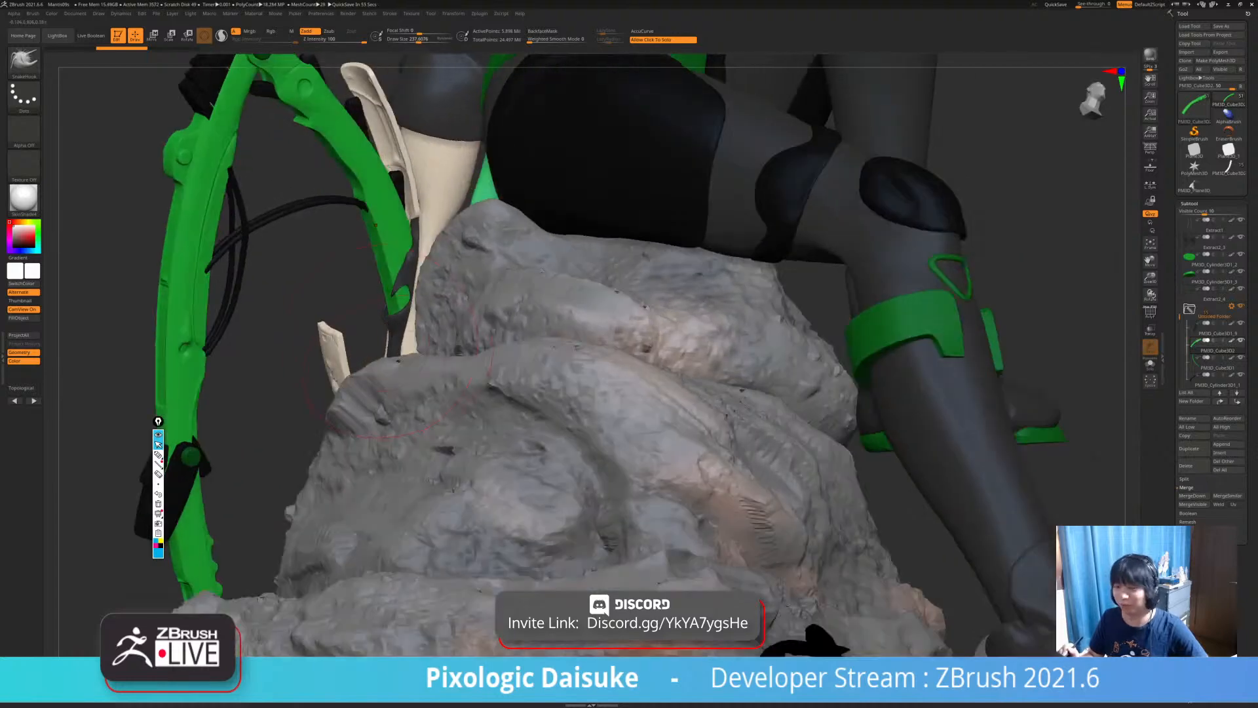
Check the limb's alignment with the hand, then isolate it and start lasso-masking its length.
{"action": "right_click_drag", "start_coordinate": [393, 400], "coordinate": [383, 406]}
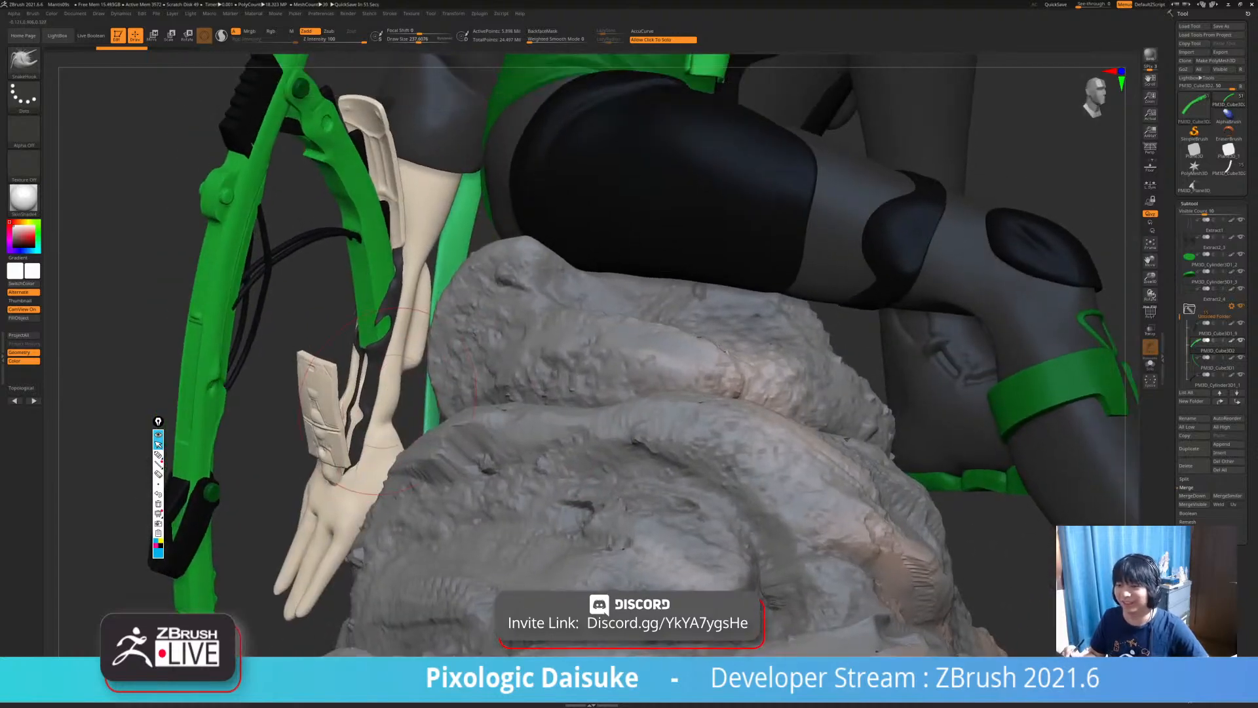
{"action": "mouse_move", "coordinate": [358, 502]}
{"action": "left_mouse_down", "text": "ctrl"}
{"action": "mouse_move", "coordinate": [426, 331]}
{"action": "mouse_move", "coordinate": [380, 471]}
{"action": "mouse_move", "coordinate": [357, 498]}
{"action": "left_mouse_up", "text": "ctrl"}
{"action": "mouse_move", "coordinate": [388, 420]}
{"action": "right_mouse_down"}
{"action": "mouse_move", "coordinate": [452, 416]}
{"action": "mouse_move", "coordinate": [416, 420]}
{"action": "right_mouse_up"}
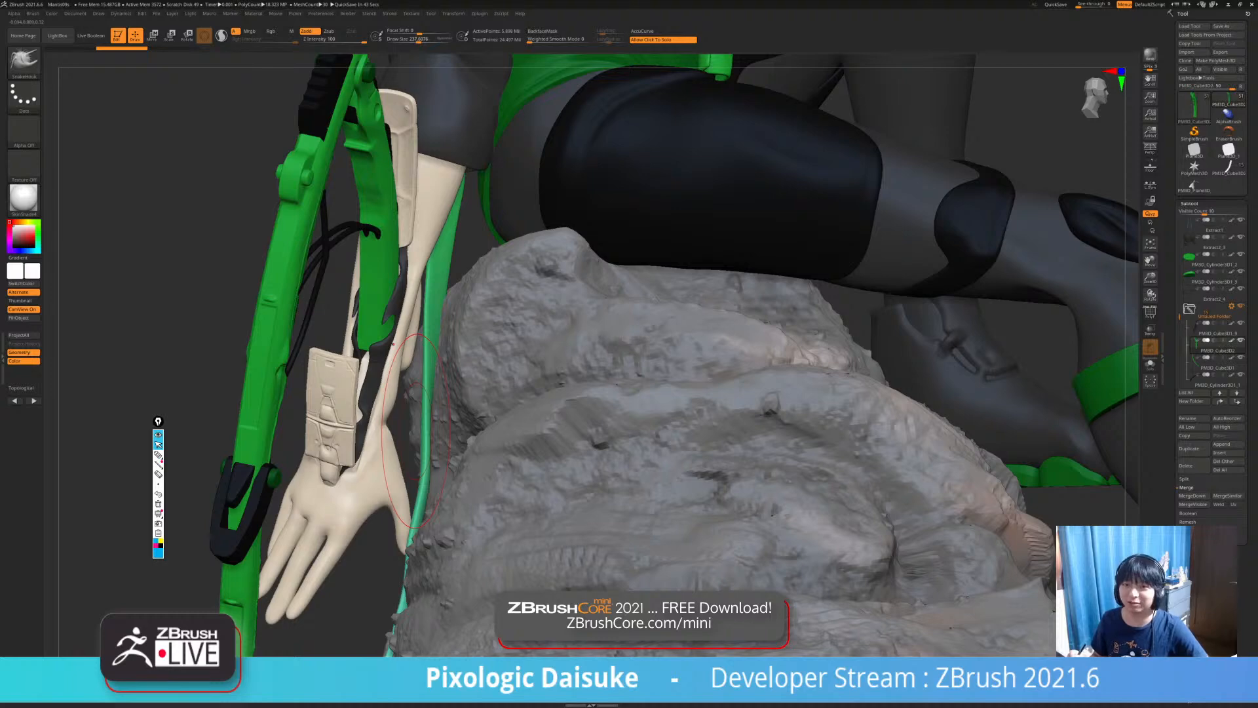
{"action": "mouse_move", "coordinate": [393, 345]}
{"action": "right_mouse_down"}
{"action": "mouse_move", "coordinate": [580, 343]}
{"action": "mouse_move", "coordinate": [280, 346]}
{"action": "mouse_move", "coordinate": [403, 350]}
{"action": "right_mouse_up"}
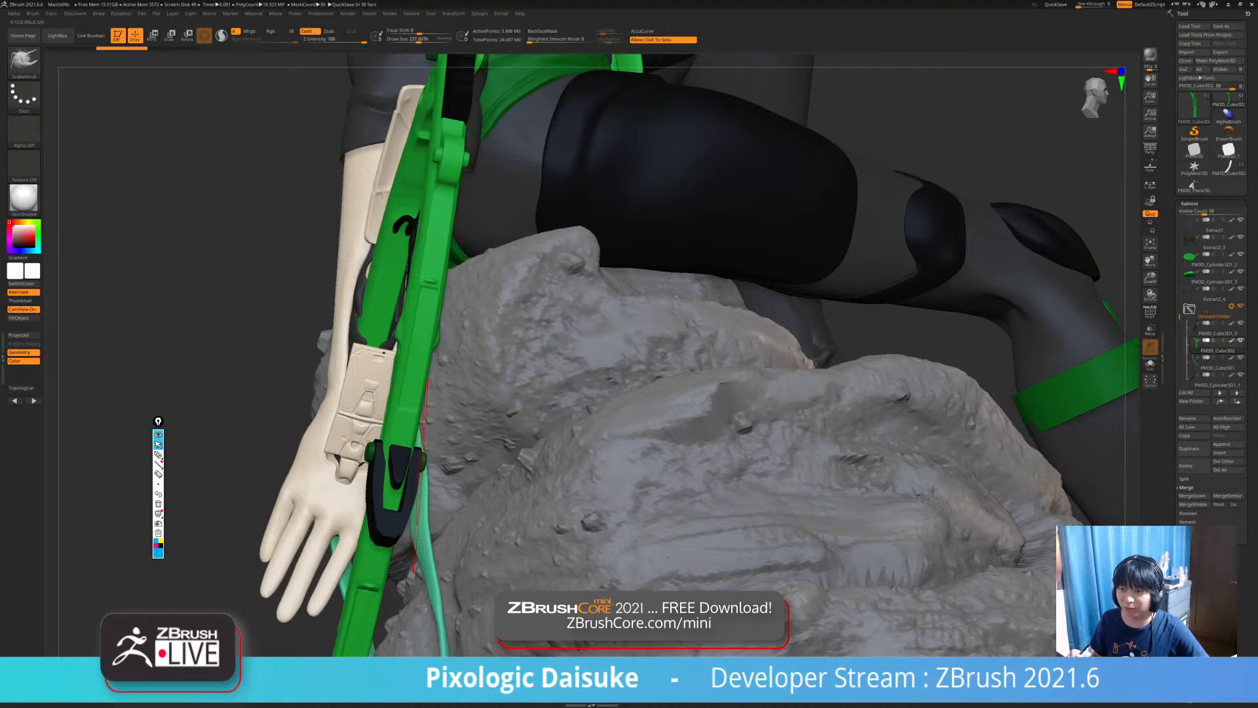
{"action": "mouse_move", "coordinate": [393, 436]}
{"action": "right_mouse_down"}
{"action": "mouse_move", "coordinate": [436, 429]}
{"action": "mouse_move", "coordinate": [430, 407]}
{"action": "mouse_move", "coordinate": [407, 419]}
{"action": "right_mouse_up"}
{"action": "mouse_move", "coordinate": [267, 292]}
{"action": "left_mouse_down", "text": "ctrl"}
{"action": "mouse_move", "coordinate": [338, 309]}
{"action": "mouse_move", "coordinate": [295, 348]}
{"action": "mouse_move", "coordinate": [273, 313]}
{"action": "left_mouse_up", "text": "ctrl"}
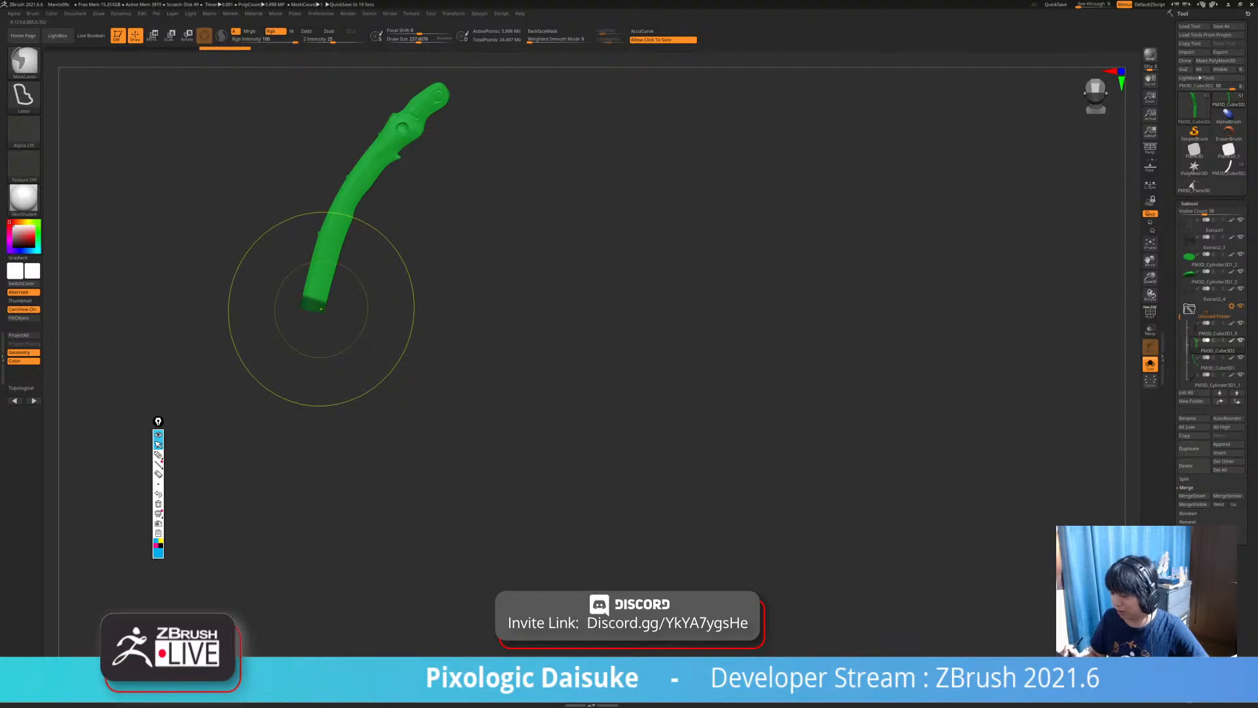
{"action": "left_click", "coordinate": [414, 419], "text": "ctrl"}
{"action": "left_click_drag", "start_coordinate": [367, 419], "coordinate": [434, 429]}
{"action": "left_click", "coordinate": [434, 429]}
{"action": "left_click_drag", "start_coordinate": [125, 163], "coordinate": [264, 137]}
{"action": "right_click_drag", "start_coordinate": [524, 350], "coordinate": [417, 335]}
{"action": "mouse_move", "coordinate": [566, 263]}
{"action": "right_mouse_down"}
{"action": "mouse_move", "coordinate": [539, 308]}
{"action": "mouse_move", "coordinate": [387, 298]}
{"action": "right_mouse_up"}
{"action": "right_click", "coordinate": [539, 306]}
Refine the lasso mask so the limb's upper part is protected and only its lower end stays free.
{"action": "mouse_move", "coordinate": [356, 281]}
{"action": "left_mouse_down", "text": "ctrl"}
{"action": "mouse_move", "coordinate": [326, 277]}
{"action": "mouse_move", "coordinate": [368, 330]}
{"action": "mouse_move", "coordinate": [371, 318]}
{"action": "left_mouse_up", "text": "ctrl"}
{"action": "left_click_drag", "start_coordinate": [353, 266], "coordinate": [337, 310], "text": "ctrl+alt"}
{"action": "mouse_move", "coordinate": [354, 308]}
{"action": "right_mouse_down", "text": "alt"}
{"action": "mouse_move", "coordinate": [355, 340]}
{"action": "mouse_move", "coordinate": [524, 308]}
{"action": "mouse_move", "coordinate": [616, 315]}
{"action": "mouse_move", "coordinate": [614, 329]}
{"action": "right_mouse_up", "text": "alt"}
{"action": "right_click", "coordinate": [524, 308]}
{"action": "mouse_move", "coordinate": [360, 307]}
{"action": "left_mouse_down", "text": "ctrl+alt"}
{"action": "mouse_move", "coordinate": [281, 313]}
{"action": "mouse_move", "coordinate": [367, 329]}
{"action": "mouse_move", "coordinate": [312, 311]}
{"action": "left_mouse_up", "text": "ctrl+alt"}
{"action": "key", "text": "ctrl+z"}
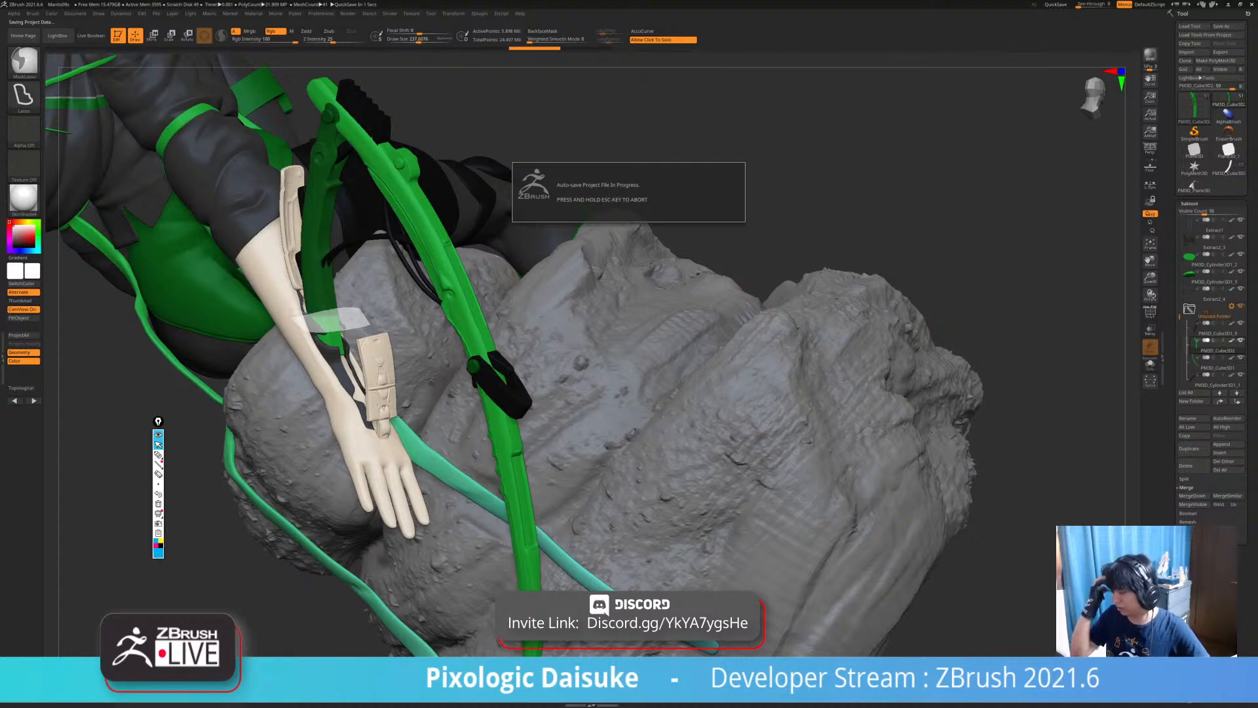
Place the Move gizmo at the limb's unmasked lower end and check its orientation from the side.
{"action": "mouse_move", "coordinate": [401, 469]}
{"action": "right_mouse_down", "text": "ctrl"}
{"action": "mouse_move", "coordinate": [398, 401]}
{"action": "mouse_move", "coordinate": [360, 407]}
{"action": "mouse_move", "coordinate": [458, 384]}
{"action": "mouse_move", "coordinate": [387, 361]}
{"action": "mouse_move", "coordinate": [396, 369]}
{"action": "mouse_move", "coordinate": [318, 403]}
{"action": "mouse_move", "coordinate": [436, 377]}
{"action": "right_mouse_up", "text": "ctrl"}
{"action": "key", "text": "w"}
{"action": "left_click", "coordinate": [331, 324], "text": "alt"}
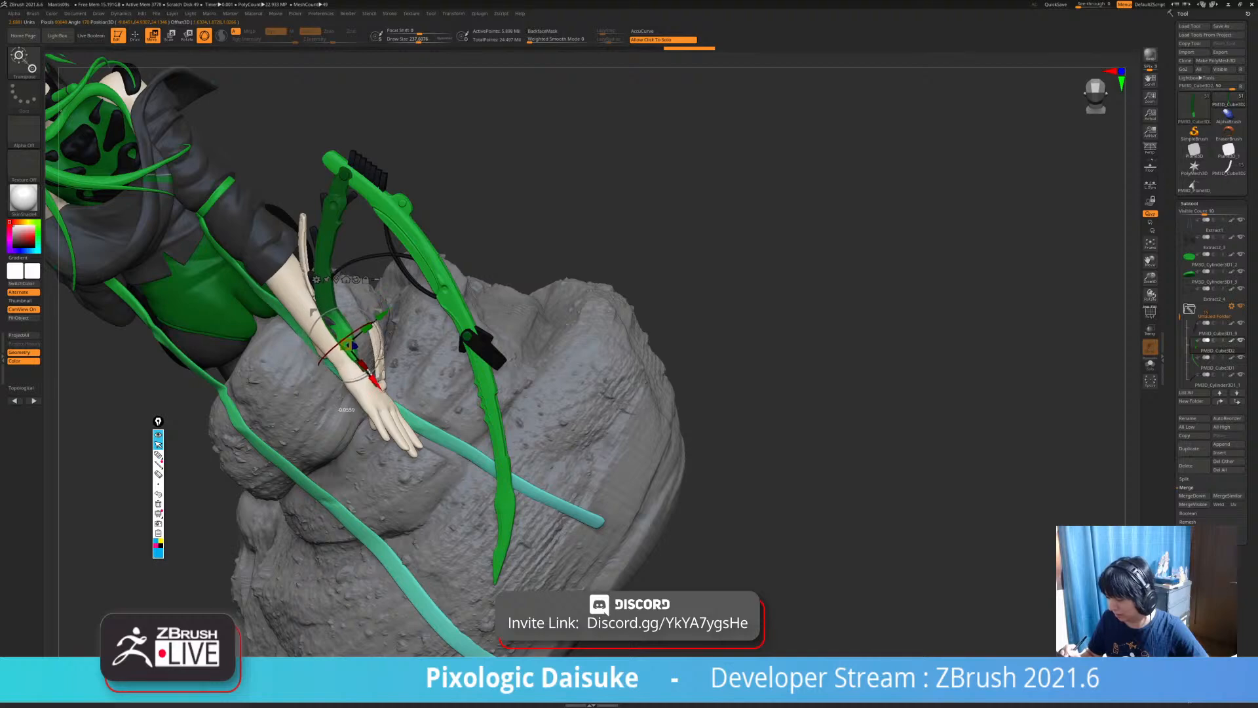
{"action": "right_click_drag", "start_coordinate": [368, 407], "coordinate": [554, 405]}
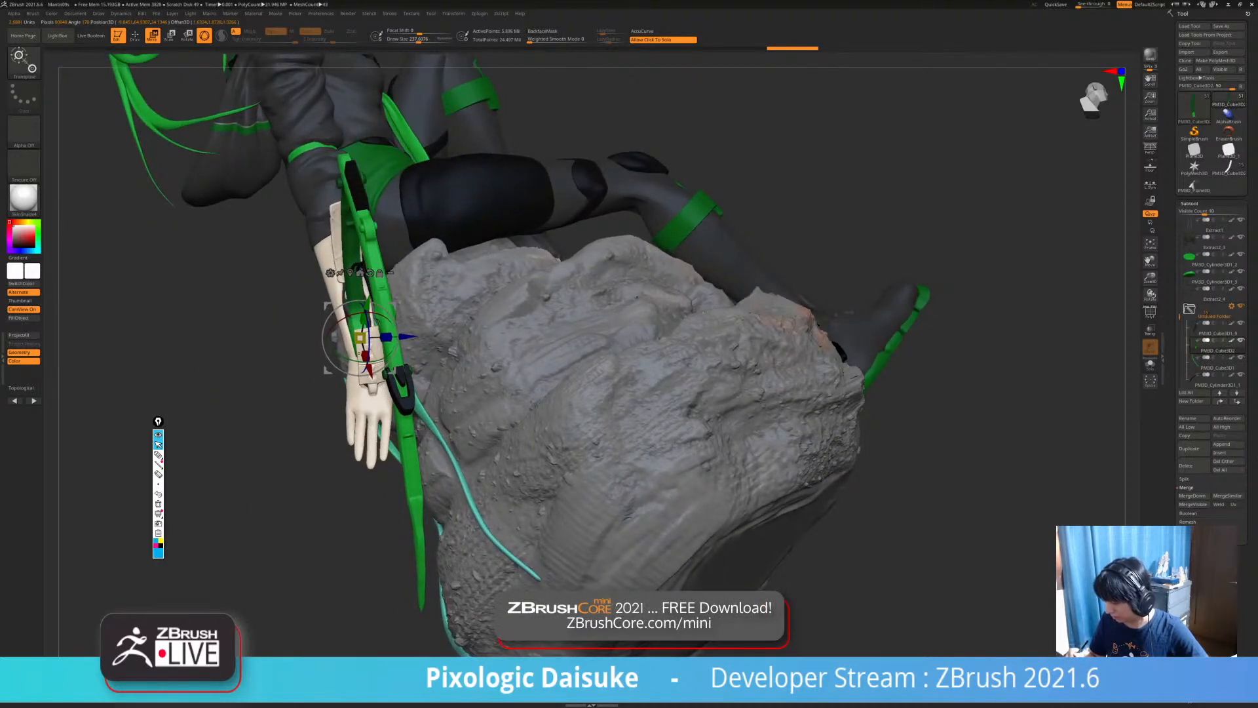
{"action": "right_click_drag", "start_coordinate": [393, 341], "coordinate": [266, 354]}
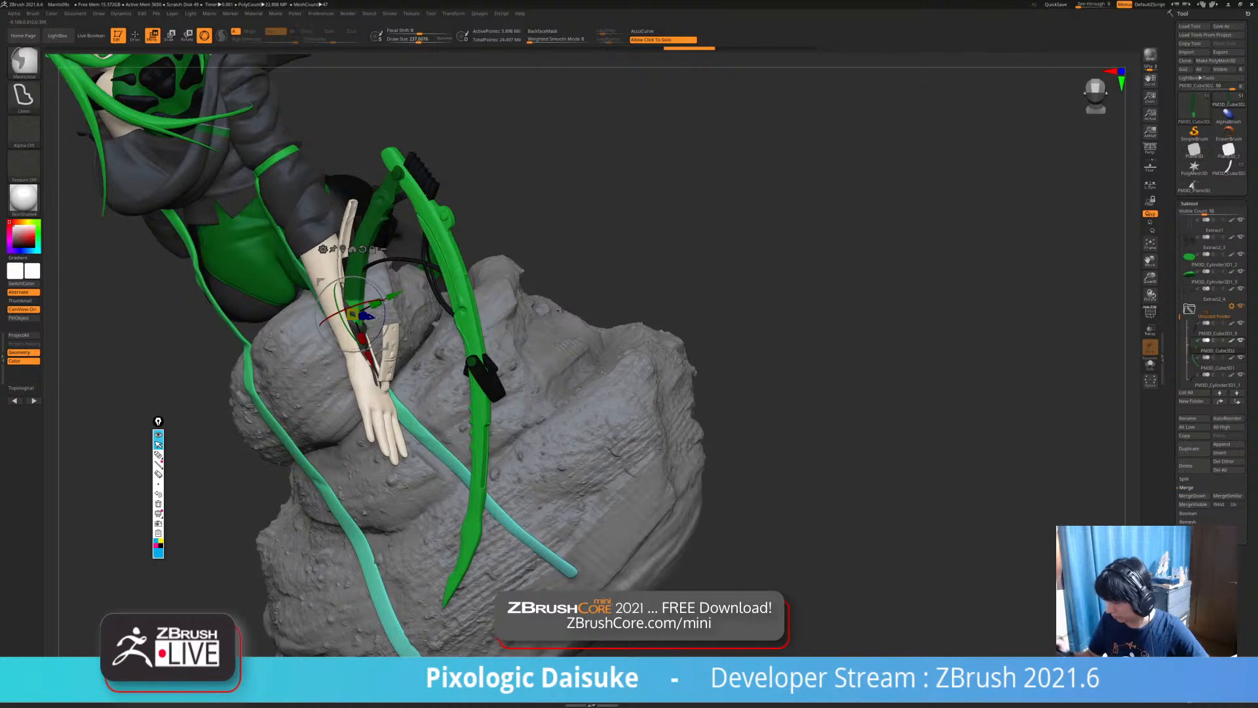
Step the limb down seven subdivision levels to its coarse mesh.
{"action": "left_click_drag", "start_coordinate": [604, 229], "coordinate": [622, 246], "text": "ctrl"}
{"action": "left_click", "coordinate": [617, 242]}
{"action": "mouse_move", "coordinate": [616, 243]}
{"action": "right_mouse_down"}
{"action": "mouse_move", "coordinate": [685, 242]}
{"action": "mouse_move", "coordinate": [688, 314]}
{"action": "mouse_move", "coordinate": [754, 315]}
{"action": "mouse_move", "coordinate": [757, 354]}
{"action": "mouse_move", "coordinate": [770, 360]}
{"action": "right_mouse_up"}
{"action": "key", "text": "shift+d"}
{"action": "key", "text": "shift+d"}
{"action": "key", "text": "shift+d"}
{"action": "key", "text": "shift+d"}
{"action": "key", "text": "shift+d"}
{"action": "key", "text": "shift+d"}
{"action": "key", "text": "shift+d"}
Mask the coarse limb's upper part, reposition its free lower end along the wrist with the gizmo, and clear the mask.
{"action": "mouse_move", "coordinate": [460, 382]}
{"action": "left_mouse_down", "text": "ctrl"}
{"action": "mouse_move", "coordinate": [310, 410]}
{"action": "mouse_move", "coordinate": [433, 430]}
{"action": "left_mouse_up", "text": "ctrl"}
{"action": "left_click", "coordinate": [498, 393], "text": "ctrl"}
{"action": "right_click_drag", "start_coordinate": [498, 393], "coordinate": [498, 341], "text": "ctrl"}
{"action": "mouse_move", "coordinate": [498, 341]}
{"action": "right_mouse_down"}
{"action": "mouse_move", "coordinate": [538, 340]}
{"action": "mouse_move", "coordinate": [526, 253]}
{"action": "mouse_move", "coordinate": [586, 259]}
{"action": "right_mouse_up"}
{"action": "left_click", "coordinate": [537, 341]}
{"action": "left_click_drag", "start_coordinate": [391, 212], "coordinate": [409, 243]}
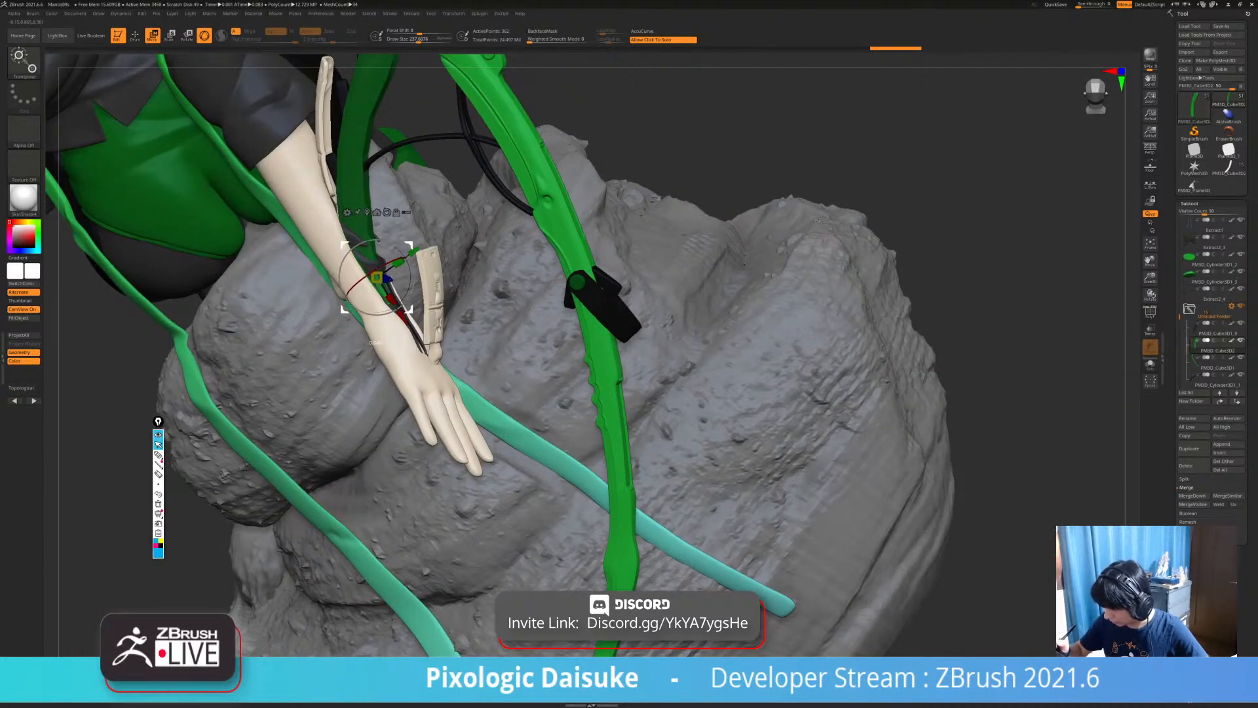
{"action": "left_click_drag", "start_coordinate": [405, 324], "coordinate": [407, 327]}
{"action": "mouse_move", "coordinate": [407, 326]}
{"action": "right_mouse_down"}
{"action": "mouse_move", "coordinate": [335, 397]}
{"action": "mouse_move", "coordinate": [429, 393]}
{"action": "right_mouse_up"}
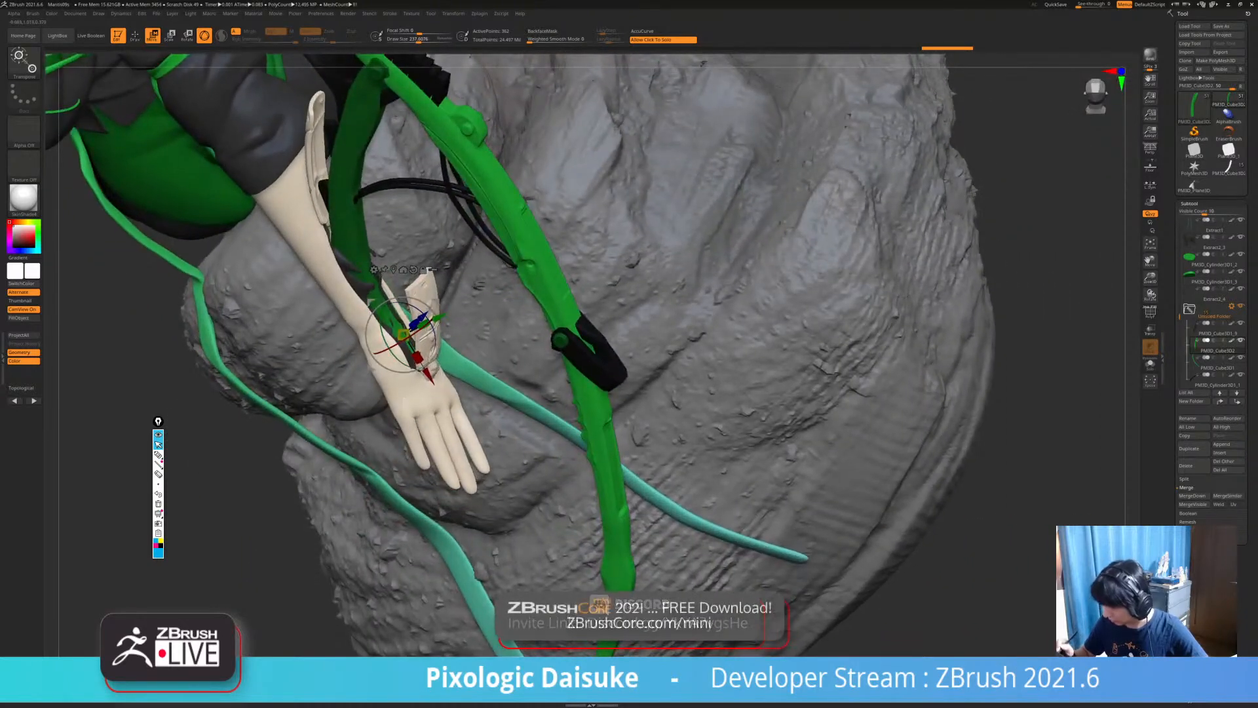
{"action": "key", "text": "q"}
{"action": "left_click_drag", "start_coordinate": [284, 518], "coordinate": [299, 575], "text": "ctrl"}
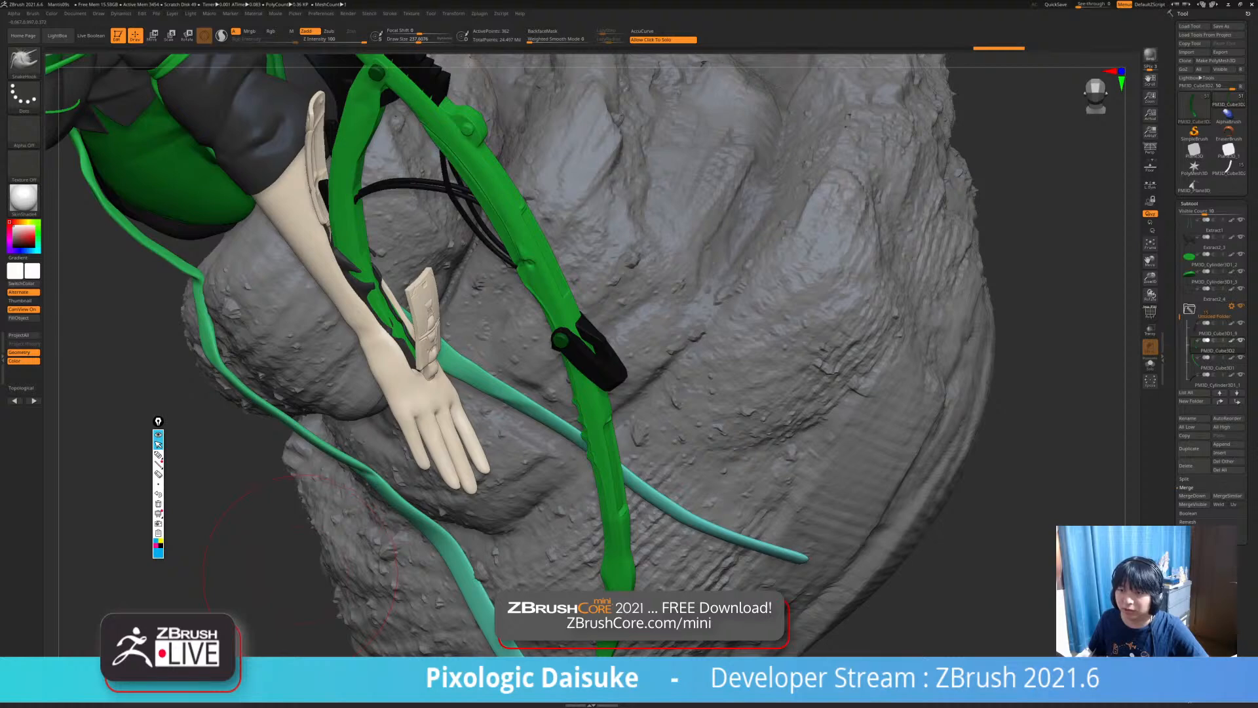
Pull the coarse limb's lower end into line with the wrist using SnakeHook strokes from several angles.
{"action": "right_click_drag", "start_coordinate": [293, 502], "coordinate": [229, 511], "text": "alt"}
{"action": "right_click_drag", "start_coordinate": [229, 512], "coordinate": [269, 512]}
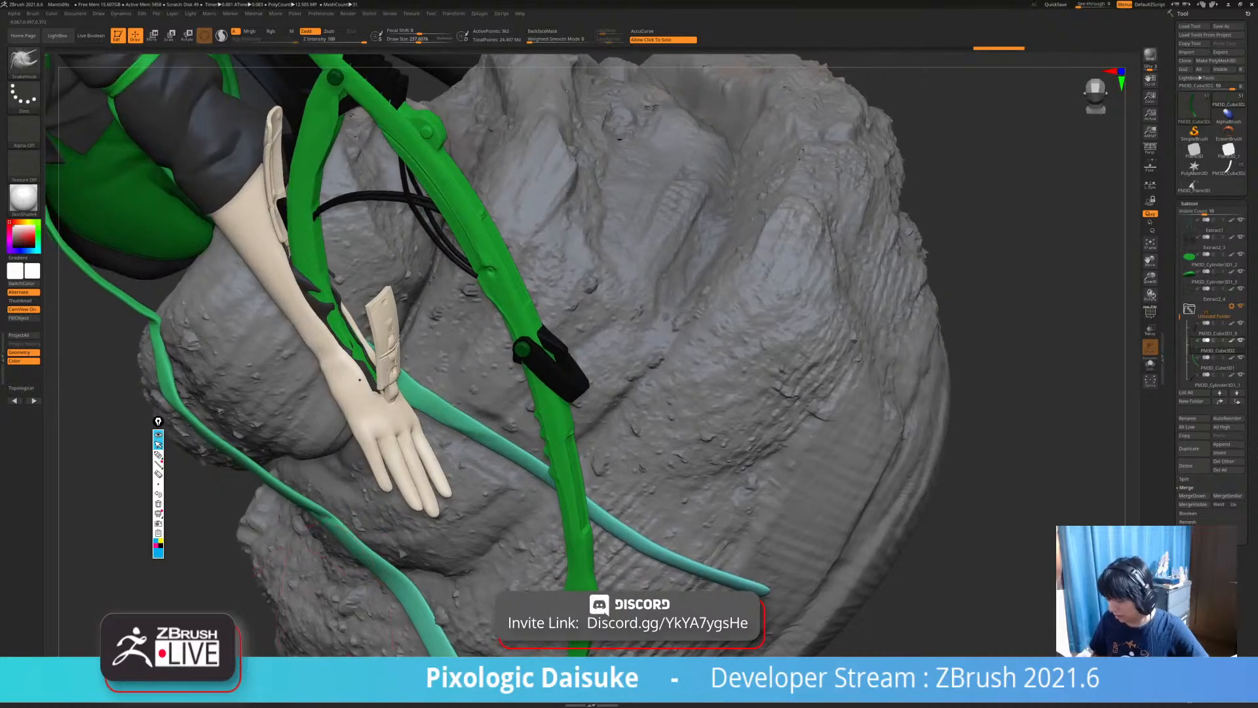
{"action": "mouse_move", "coordinate": [368, 474]}
{"action": "right_mouse_down"}
{"action": "mouse_move", "coordinate": [268, 471]}
{"action": "mouse_move", "coordinate": [357, 452]}
{"action": "right_mouse_up"}
{"action": "mouse_move", "coordinate": [357, 394]}
{"action": "right_mouse_down"}
{"action": "mouse_move", "coordinate": [348, 383]}
{"action": "mouse_move", "coordinate": [352, 416]}
{"action": "mouse_move", "coordinate": [374, 400]}
{"action": "mouse_move", "coordinate": [328, 316]}
{"action": "mouse_move", "coordinate": [354, 326]}
{"action": "mouse_move", "coordinate": [352, 346]}
{"action": "mouse_move", "coordinate": [475, 351]}
{"action": "right_mouse_up"}
{"action": "right_click_drag", "start_coordinate": [351, 350], "coordinate": [397, 352]}
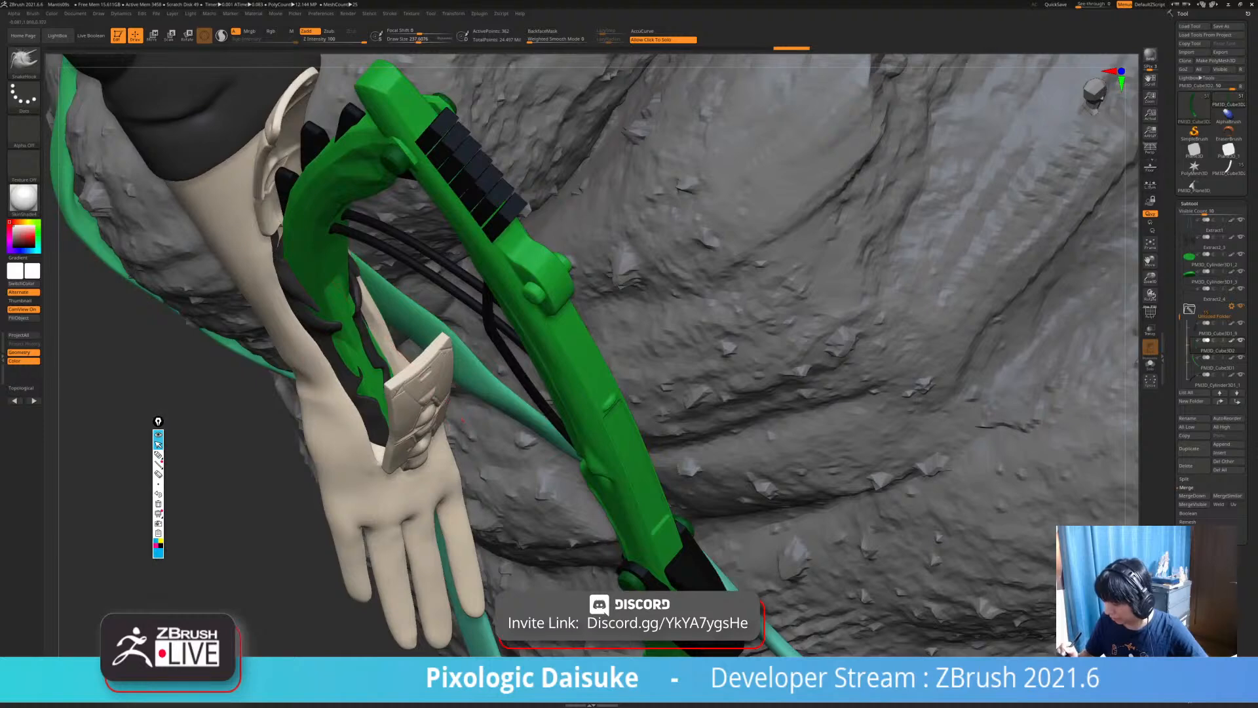
{"action": "key", "text": "ctrl+z"}
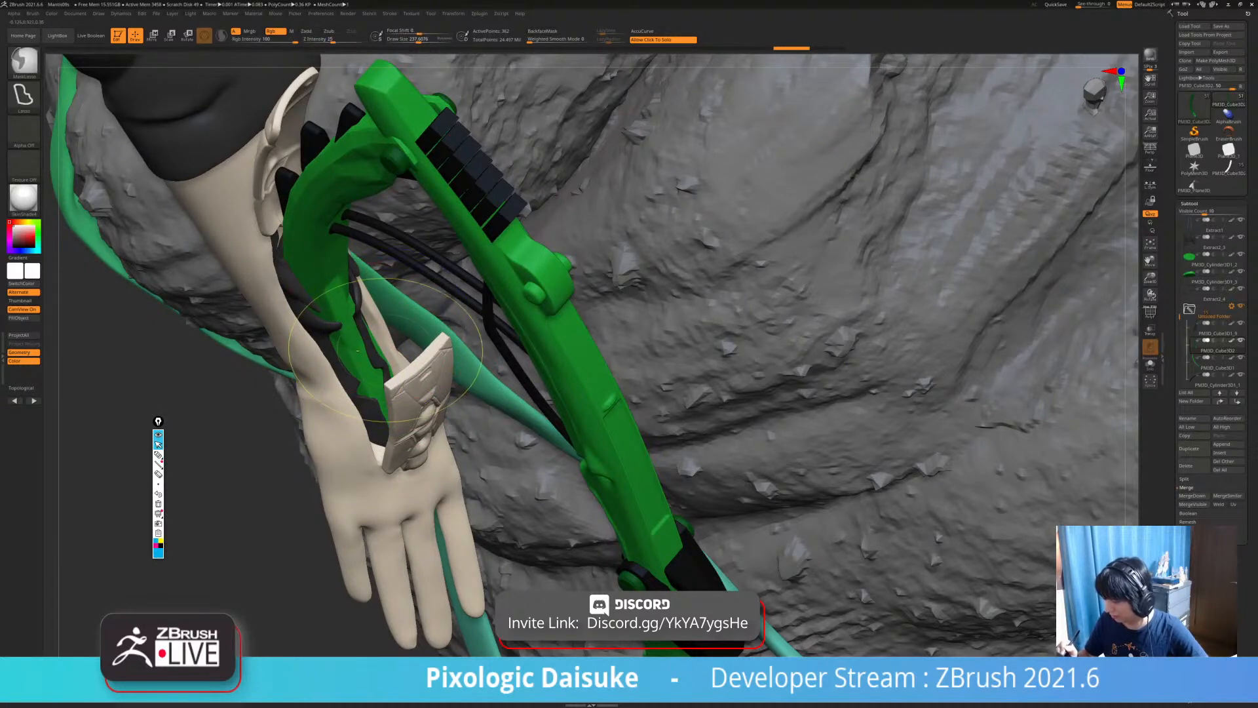
{"action": "right_click_drag", "start_coordinate": [411, 447], "coordinate": [397, 361], "text": "ctrl"}
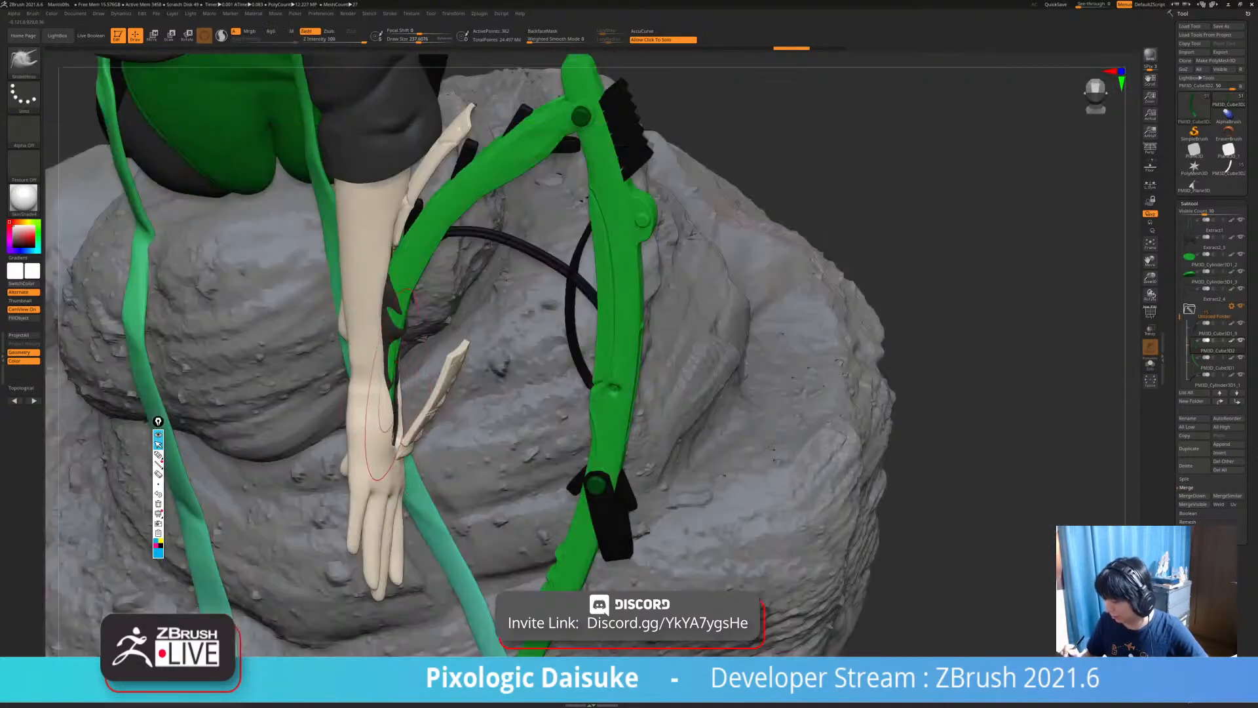
{"action": "left_click_drag", "start_coordinate": [400, 374], "coordinate": [396, 385]}
{"action": "mouse_move", "coordinate": [406, 380]}
{"action": "right_mouse_down"}
{"action": "mouse_move", "coordinate": [350, 359]}
{"action": "mouse_move", "coordinate": [393, 376]}
{"action": "right_mouse_up"}
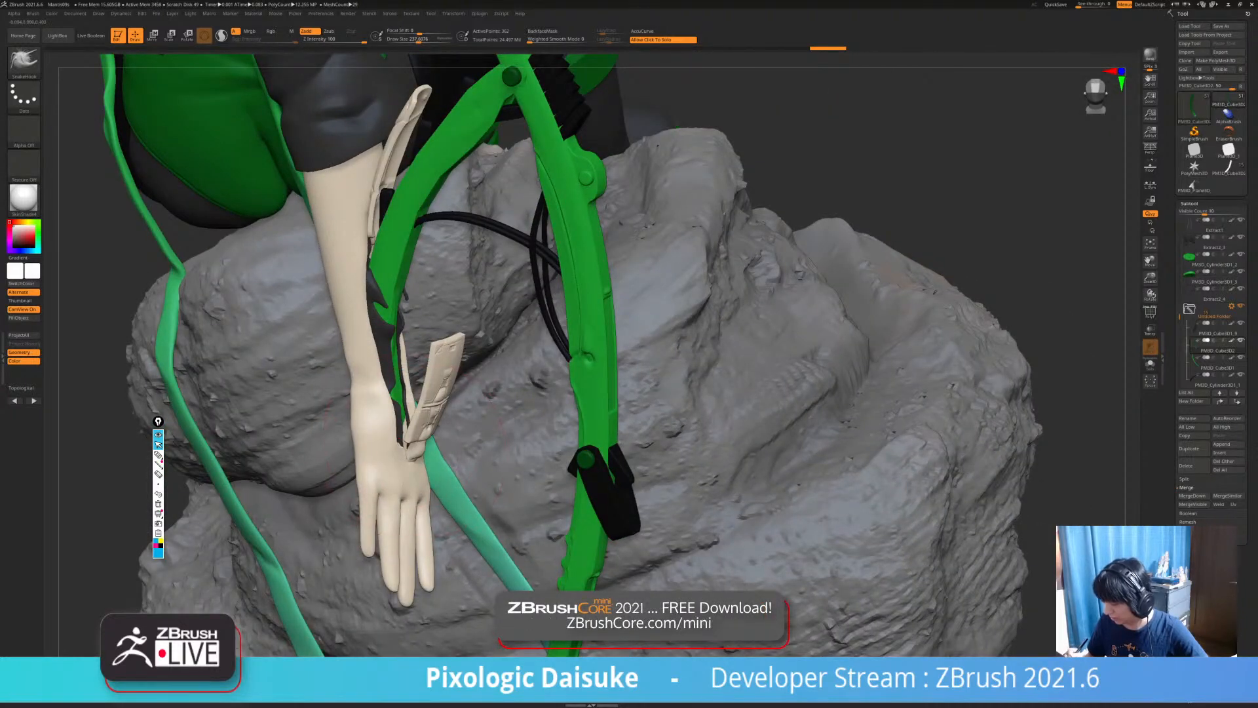
{"action": "left_click_drag", "start_coordinate": [408, 426], "coordinate": [403, 433]}
{"action": "mouse_move", "coordinate": [396, 393]}
{"action": "right_mouse_down"}
{"action": "mouse_move", "coordinate": [401, 439]}
{"action": "mouse_move", "coordinate": [340, 426]}
{"action": "mouse_move", "coordinate": [305, 387]}
{"action": "mouse_move", "coordinate": [400, 370]}
{"action": "right_mouse_up"}
{"action": "key", "text": "ctrl+shift+z"}
{"action": "key", "text": "ctrl+z"}
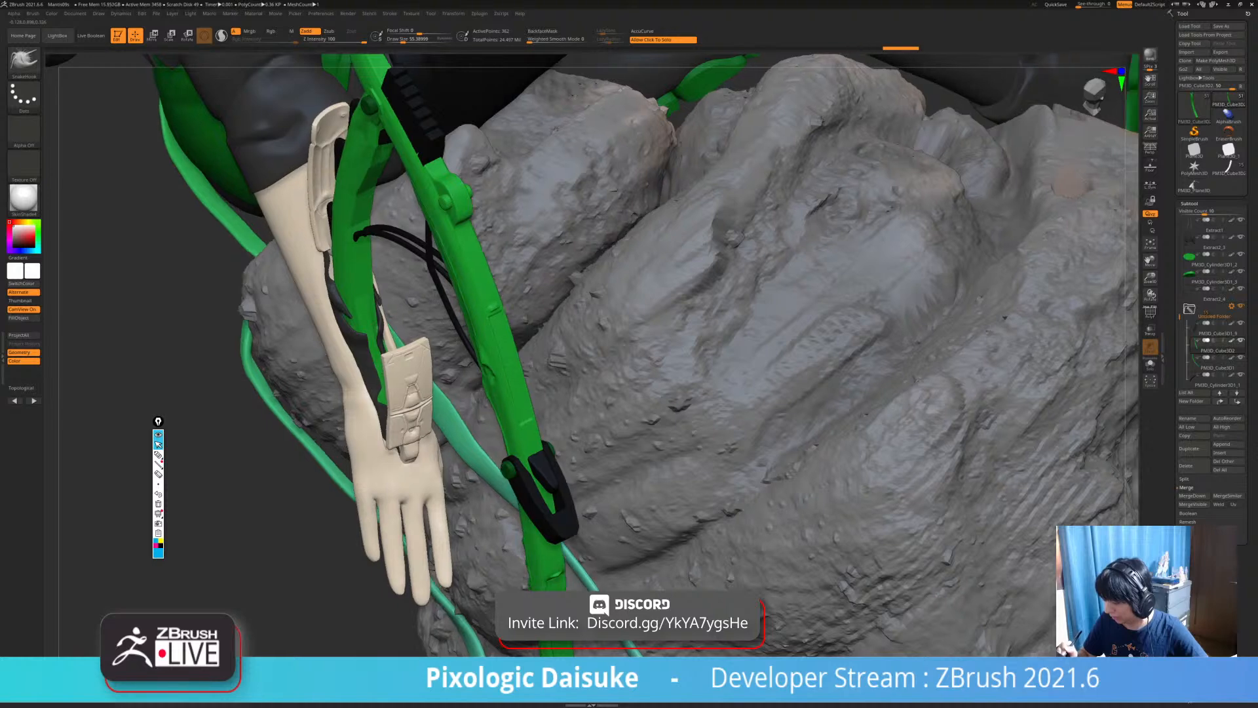
Raise the limb back to a higher subdivision level and smooth its lower section beside the wrist.
{"action": "right_click_drag", "start_coordinate": [318, 373], "coordinate": [377, 357]}
{"action": "left_click_drag", "start_coordinate": [385, 358], "coordinate": [389, 344]}
{"action": "key", "text": "ctrl+z"}
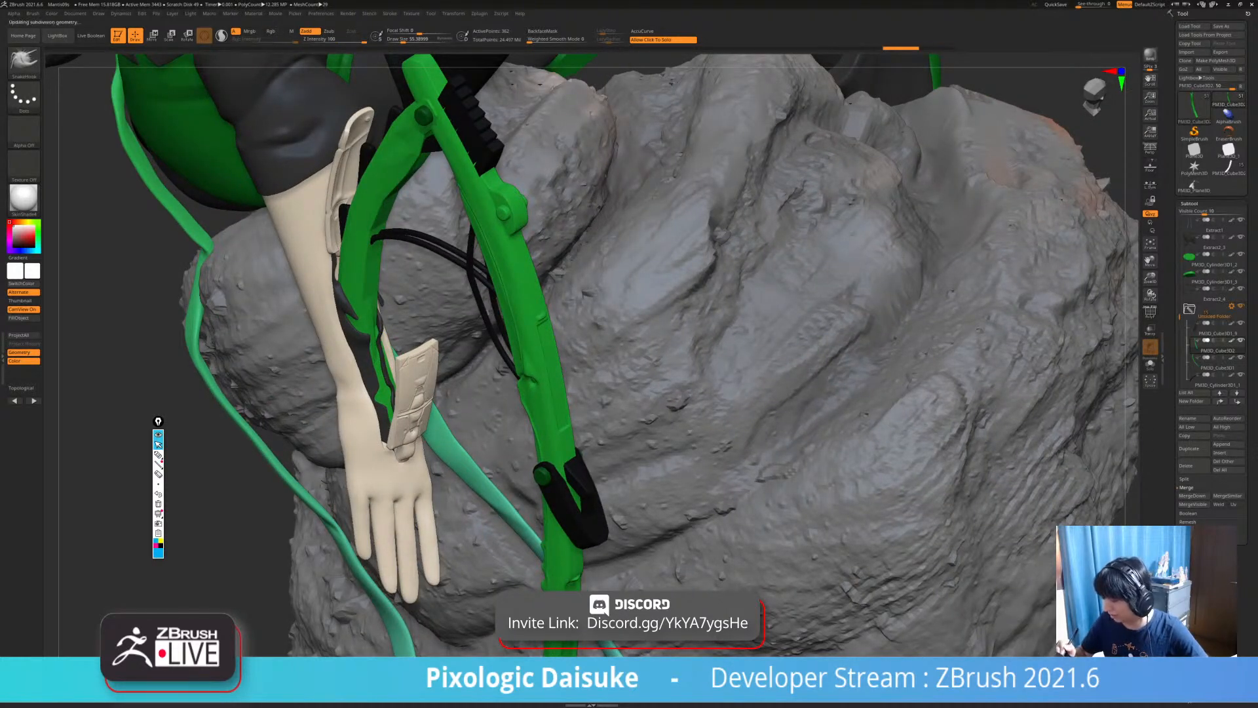
{"action": "key", "text": "ctrl+shift+z"}
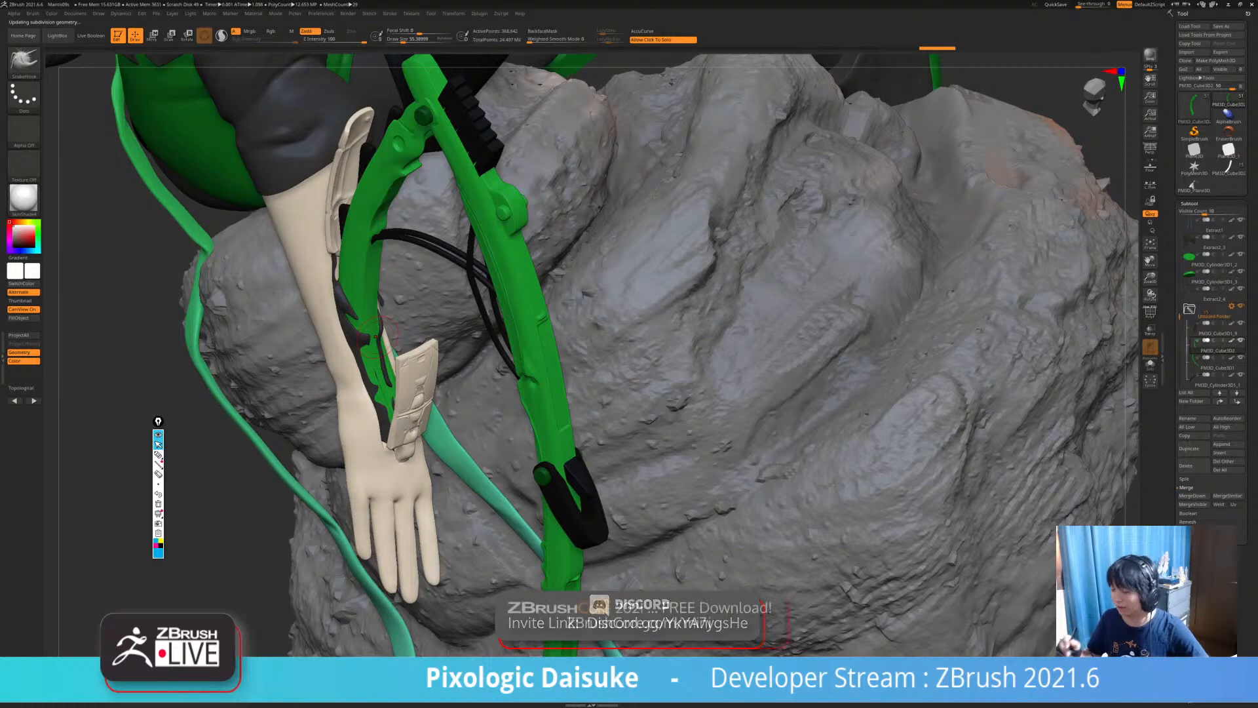
{"action": "mouse_move", "coordinate": [376, 337]}
{"action": "right_mouse_down"}
{"action": "mouse_move", "coordinate": [357, 301]}
{"action": "mouse_move", "coordinate": [367, 321]}
{"action": "mouse_move", "coordinate": [369, 291]}
{"action": "right_mouse_up"}
{"action": "left_click_drag", "start_coordinate": [386, 354], "coordinate": [389, 371], "text": "shift"}
{"action": "mouse_move", "coordinate": [387, 361]}
{"action": "right_mouse_down"}
{"action": "mouse_move", "coordinate": [430, 366]}
{"action": "mouse_move", "coordinate": [427, 348]}
{"action": "right_mouse_up"}
{"action": "left_click_drag", "start_coordinate": [385, 353], "coordinate": [391, 373], "text": "shift"}
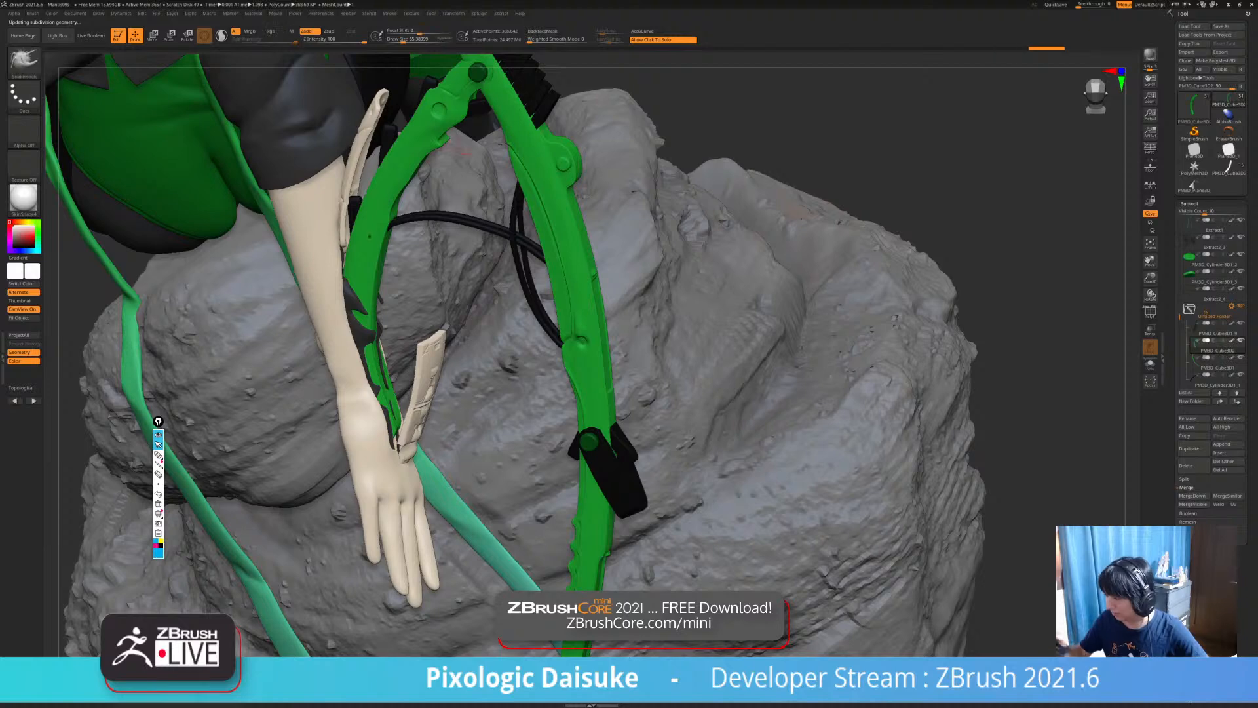
Fit the limb's lower tip between the wrist and the cream plate with short SnakeHook strokes.
{"action": "left_click_drag", "start_coordinate": [394, 423], "coordinate": [393, 406]}
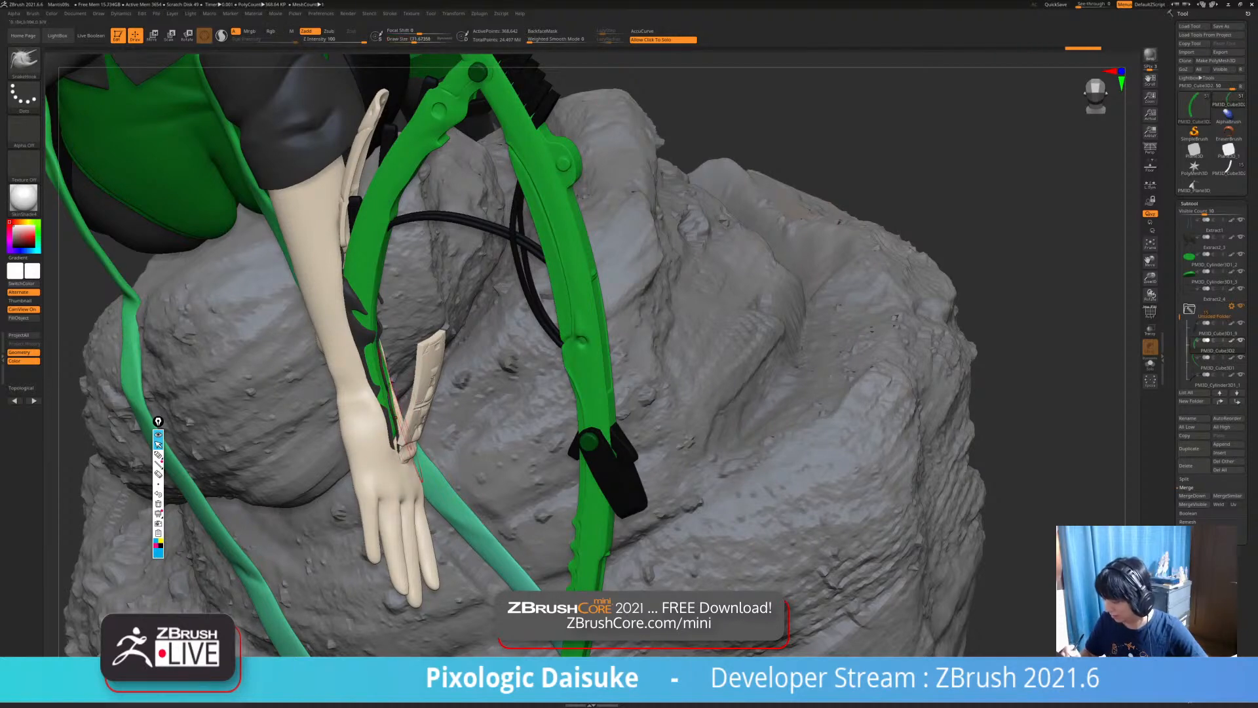
{"action": "mouse_move", "coordinate": [394, 420]}
{"action": "right_mouse_down"}
{"action": "mouse_move", "coordinate": [377, 449]}
{"action": "mouse_move", "coordinate": [406, 426]}
{"action": "right_mouse_up"}
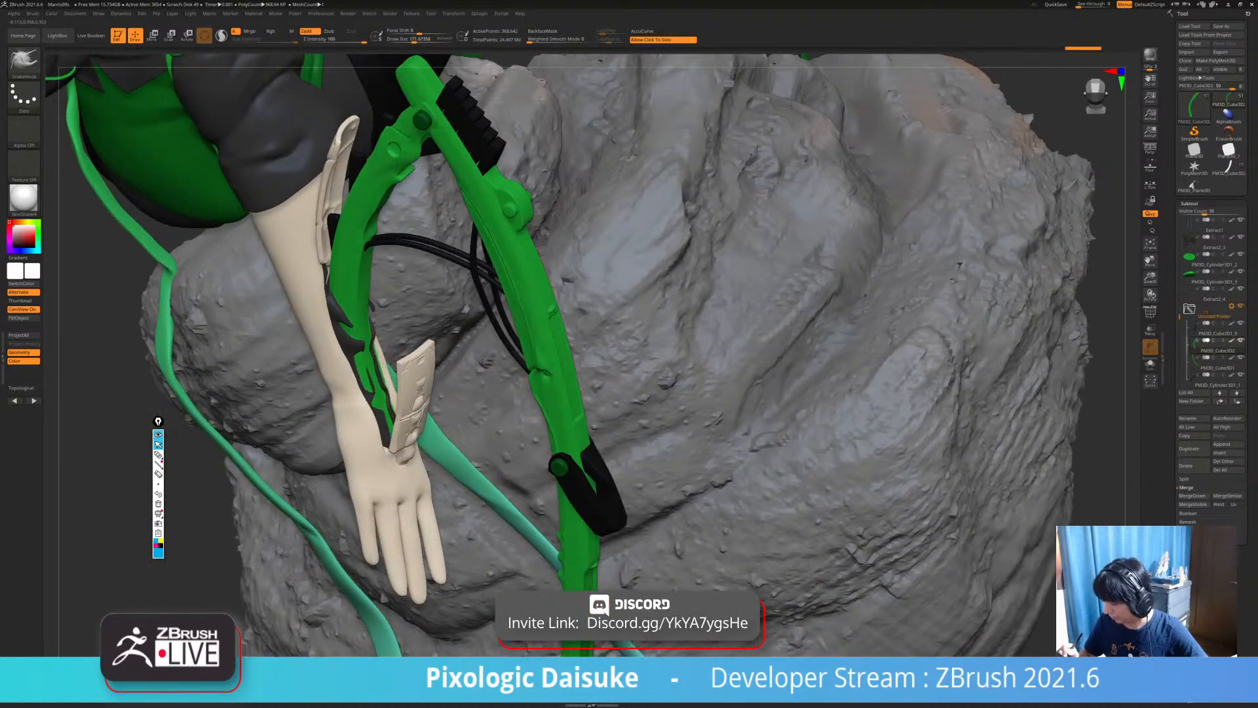
{"action": "left_click_drag", "start_coordinate": [384, 401], "coordinate": [380, 392]}
{"action": "right_click_drag", "start_coordinate": [406, 387], "coordinate": [359, 392]}
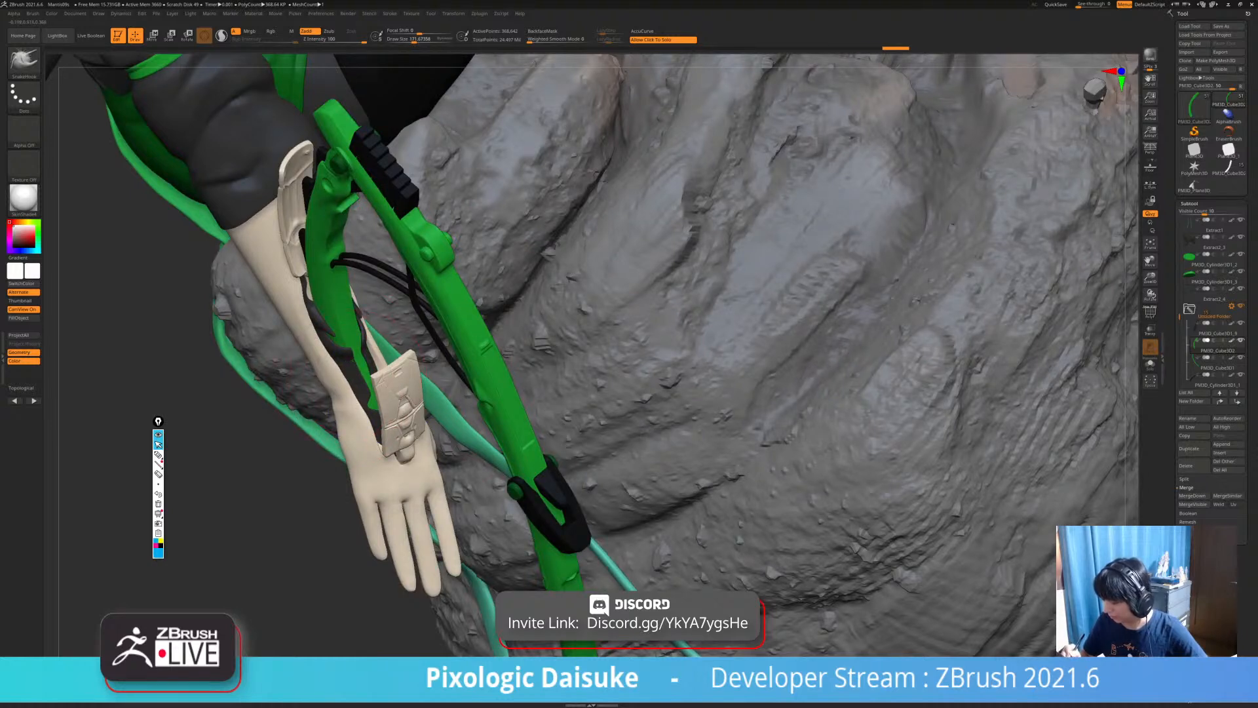
{"action": "left_click_drag", "start_coordinate": [391, 390], "coordinate": [386, 399]}
{"action": "right_click_drag", "start_coordinate": [386, 399], "coordinate": [446, 367]}
{"action": "left_click_drag", "start_coordinate": [395, 446], "coordinate": [398, 453]}
Adjust the curve of the limb above the cream plate with short SnakeHook strokes, viewing it from several sides.
{"action": "mouse_move", "coordinate": [399, 452]}
{"action": "right_mouse_down"}
{"action": "mouse_move", "coordinate": [404, 433]}
{"action": "mouse_move", "coordinate": [252, 438]}
{"action": "mouse_move", "coordinate": [348, 348]}
{"action": "right_mouse_up"}
{"action": "left_click_drag", "start_coordinate": [346, 328], "coordinate": [358, 329]}
{"action": "mouse_move", "coordinate": [452, 413]}
{"action": "right_mouse_down"}
{"action": "mouse_move", "coordinate": [416, 423]}
{"action": "mouse_move", "coordinate": [398, 446]}
{"action": "right_mouse_up"}
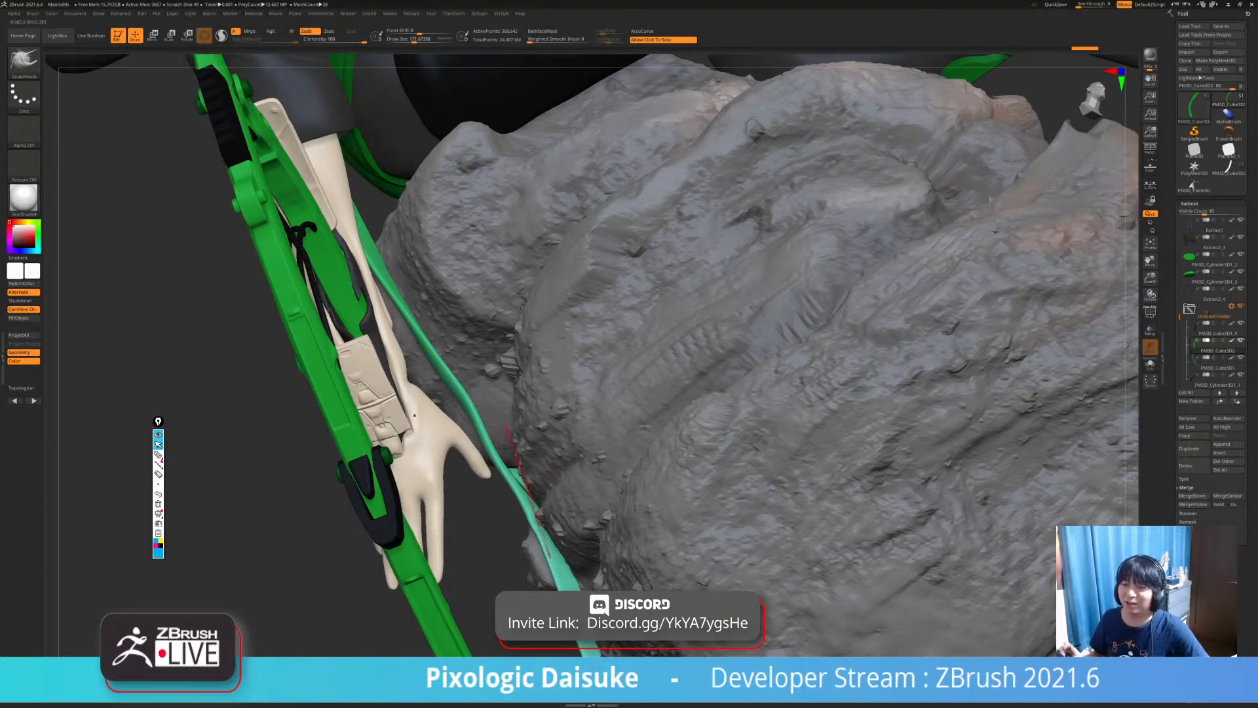
{"action": "right_click_drag", "start_coordinate": [414, 415], "coordinate": [393, 346]}
{"action": "left_click_drag", "start_coordinate": [335, 339], "coordinate": [343, 341]}
{"action": "mouse_move", "coordinate": [343, 341]}
{"action": "right_mouse_down", "text": "alt"}
{"action": "mouse_move", "coordinate": [350, 436]}
{"action": "mouse_move", "coordinate": [347, 387]}
{"action": "mouse_move", "coordinate": [367, 443]}
{"action": "mouse_move", "coordinate": [299, 452]}
{"action": "mouse_move", "coordinate": [325, 447]}
{"action": "mouse_move", "coordinate": [387, 510]}
{"action": "right_mouse_up", "text": "alt"}
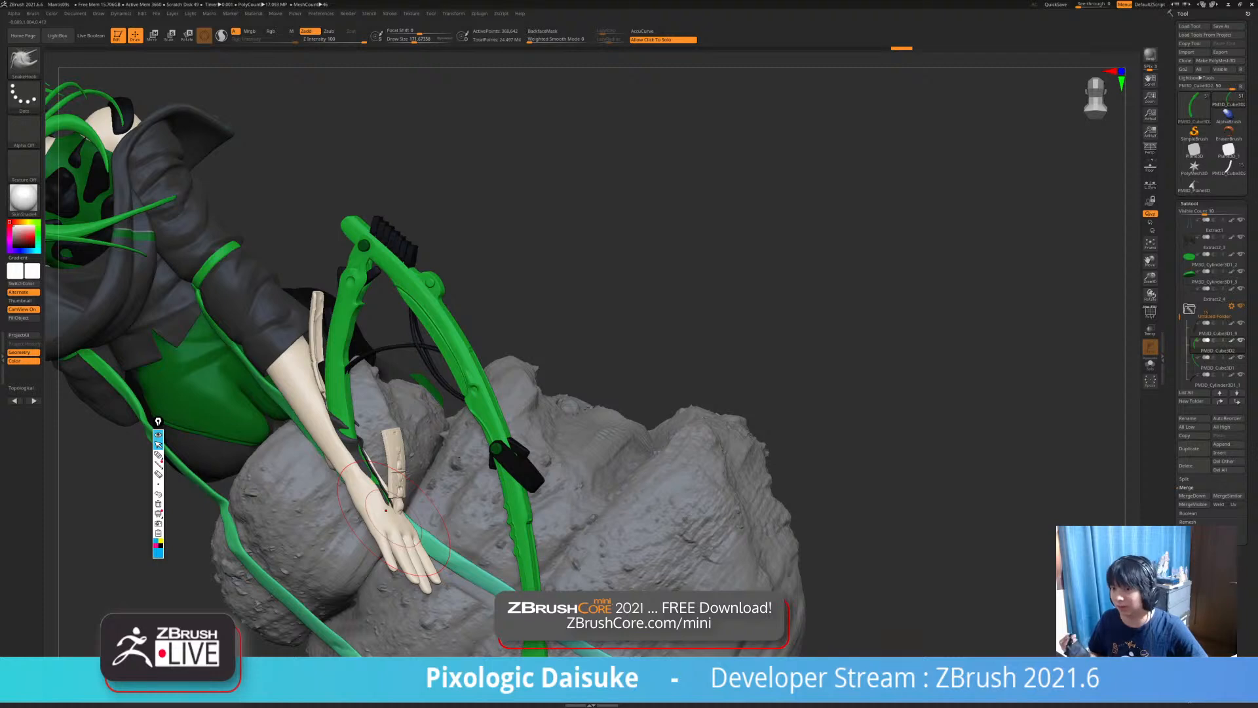
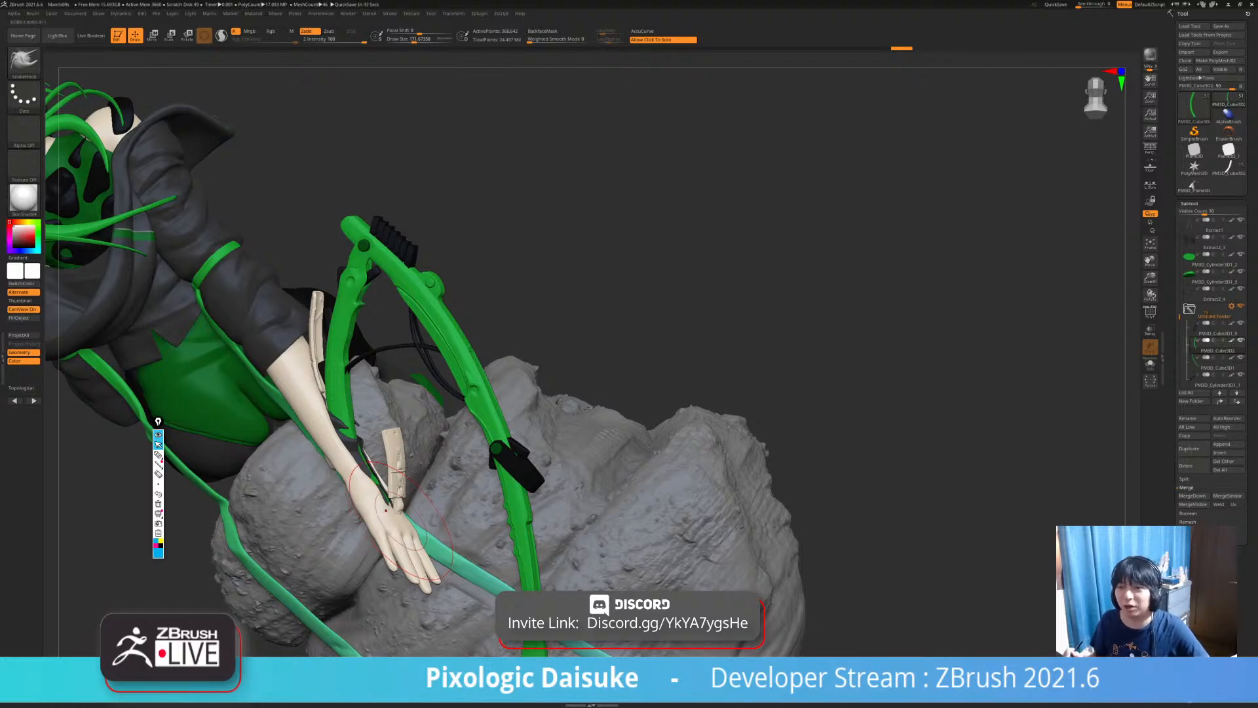
Select the dark part lining the limb, reduce the brush size, and inspect its fit along the forearm and upper joint.
{"action": "mouse_move", "coordinate": [386, 509]}
{"action": "right_mouse_down"}
{"action": "mouse_move", "coordinate": [505, 506]}
{"action": "mouse_move", "coordinate": [547, 524]}
{"action": "mouse_move", "coordinate": [426, 515]}
{"action": "mouse_move", "coordinate": [449, 501]}
{"action": "mouse_move", "coordinate": [367, 544]}
{"action": "mouse_move", "coordinate": [498, 479]}
{"action": "mouse_move", "coordinate": [576, 492]}
{"action": "mouse_move", "coordinate": [485, 459]}
{"action": "mouse_move", "coordinate": [524, 453]}
{"action": "mouse_move", "coordinate": [512, 462]}
{"action": "mouse_move", "coordinate": [419, 380]}
{"action": "mouse_move", "coordinate": [381, 505]}
{"action": "right_mouse_up"}
{"action": "left_click", "coordinate": [367, 431], "text": "alt"}
{"action": "left_click", "coordinate": [398, 39]}
{"action": "right_click_drag", "start_coordinate": [380, 504], "coordinate": [423, 485]}
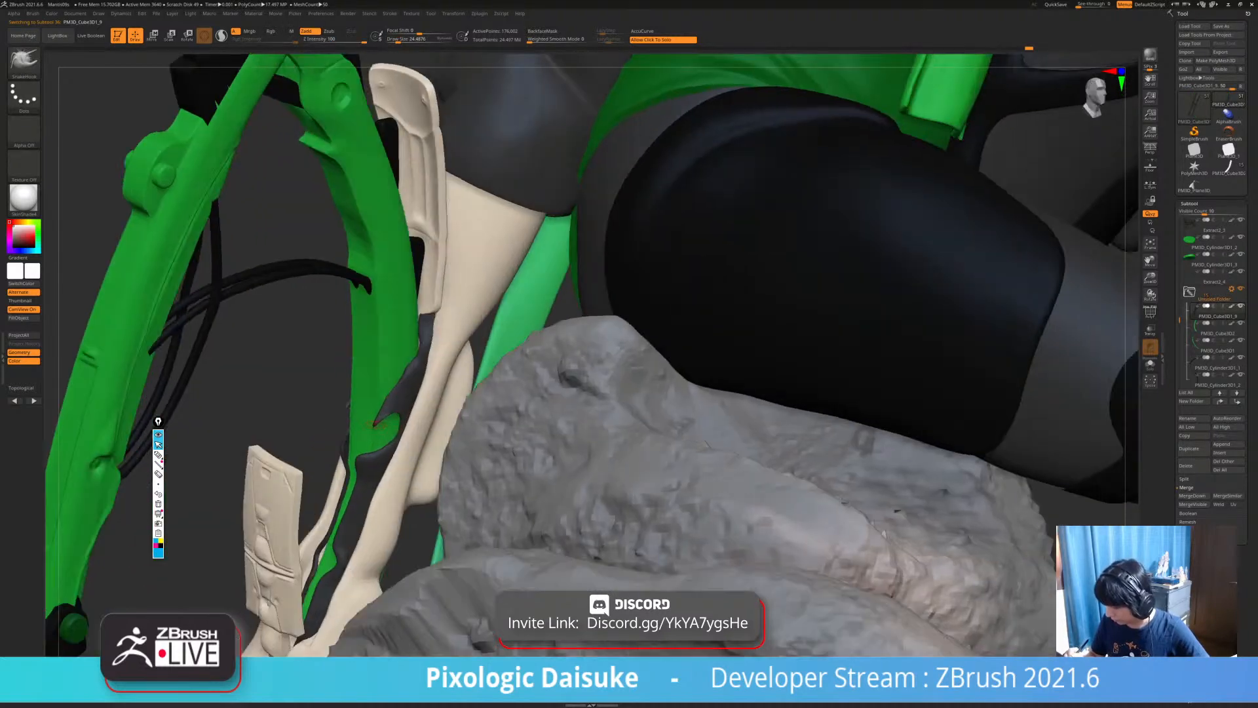
{"action": "mouse_move", "coordinate": [400, 399]}
{"action": "right_mouse_down", "text": "ctrl"}
{"action": "mouse_move", "coordinate": [402, 315]}
{"action": "mouse_move", "coordinate": [501, 367]}
{"action": "mouse_move", "coordinate": [659, 318]}
{"action": "mouse_move", "coordinate": [570, 285]}
{"action": "right_mouse_up", "text": "ctrl"}
{"action": "right_click_drag", "start_coordinate": [368, 349], "coordinate": [357, 348], "text": "alt"}
{"action": "mouse_move", "coordinate": [357, 348]}
{"action": "right_mouse_down"}
{"action": "mouse_move", "coordinate": [357, 393]}
{"action": "mouse_move", "coordinate": [421, 449]}
{"action": "mouse_move", "coordinate": [423, 415]}
{"action": "mouse_move", "coordinate": [366, 471]}
{"action": "mouse_move", "coordinate": [448, 462]}
{"action": "right_mouse_up"}
{"action": "mouse_move", "coordinate": [369, 162]}
{"action": "right_mouse_down", "text": "ctrl"}
{"action": "mouse_move", "coordinate": [387, 216]}
{"action": "mouse_move", "coordinate": [367, 213]}
{"action": "right_mouse_up", "text": "ctrl"}
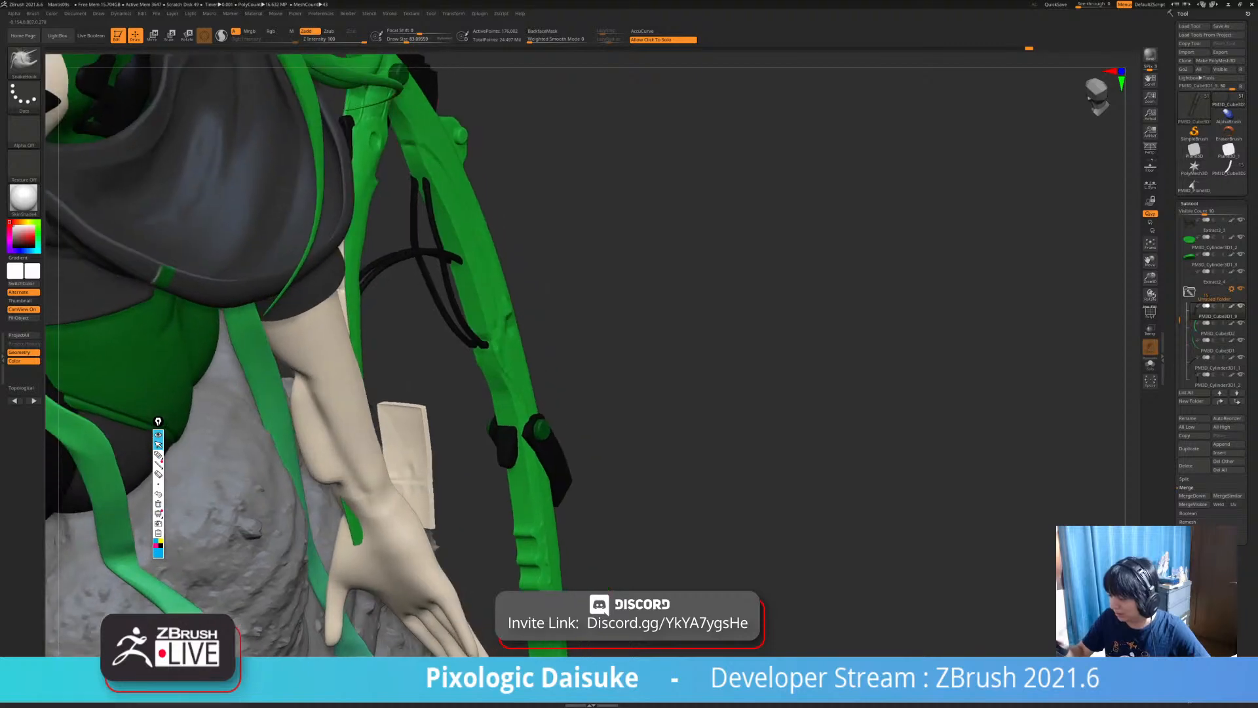
{"action": "right_click_drag", "start_coordinate": [433, 163], "coordinate": [377, 380], "text": "alt"}
{"action": "right_click_drag", "start_coordinate": [393, 145], "coordinate": [367, 282]}
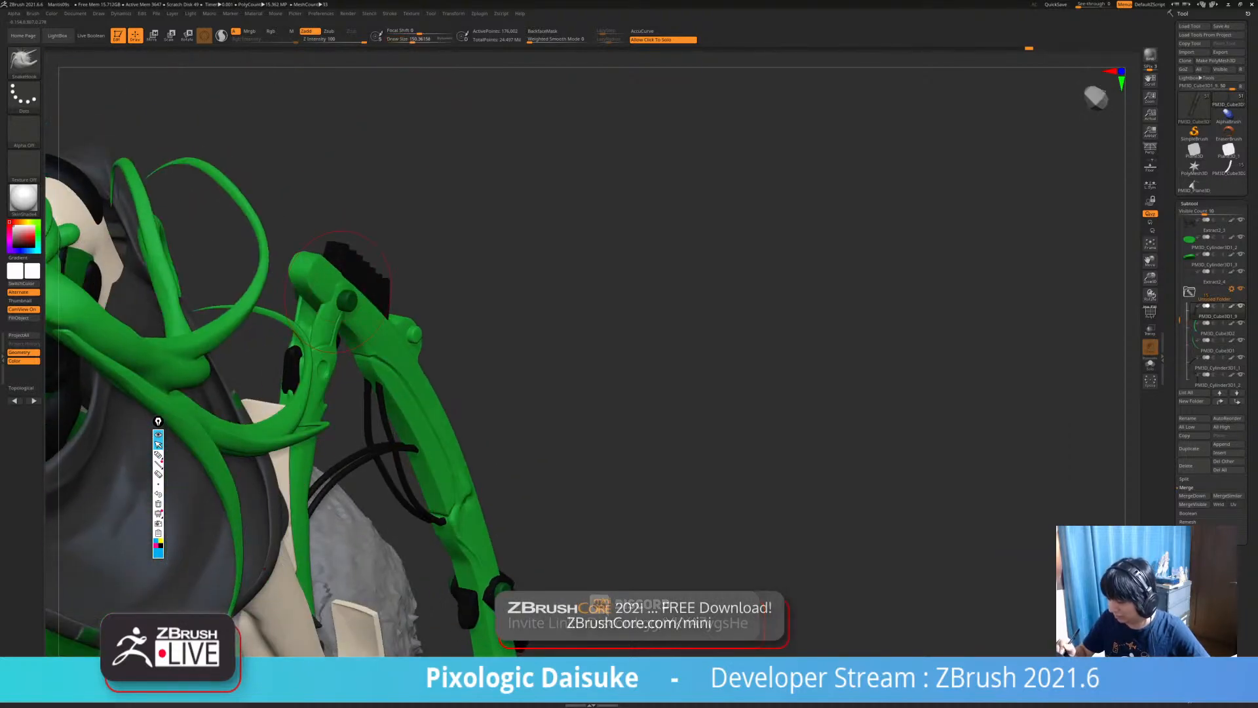
Select the part by the limb's upper pivot joint and inspect the weapon along the whole forearm.
{"action": "left_click", "coordinate": [304, 331], "text": "alt"}
{"action": "right_click_drag", "start_coordinate": [315, 315], "coordinate": [351, 387]}
{"action": "mouse_move", "coordinate": [338, 308]}
{"action": "right_mouse_down", "text": "ctrl"}
{"action": "mouse_move", "coordinate": [350, 367]}
{"action": "mouse_move", "coordinate": [321, 262]}
{"action": "right_mouse_up", "text": "ctrl"}
{"action": "mouse_move", "coordinate": [525, 288]}
{"action": "right_mouse_down"}
{"action": "mouse_move", "coordinate": [379, 308]}
{"action": "mouse_move", "coordinate": [387, 262]}
{"action": "right_mouse_up"}
{"action": "right_click_drag", "start_coordinate": [459, 472], "coordinate": [416, 426], "text": "alt"}
{"action": "mouse_move", "coordinate": [420, 480]}
{"action": "right_mouse_down", "text": "alt"}
{"action": "mouse_move", "coordinate": [412, 462]}
{"action": "mouse_move", "coordinate": [454, 423]}
{"action": "mouse_move", "coordinate": [438, 456]}
{"action": "right_mouse_up", "text": "alt"}
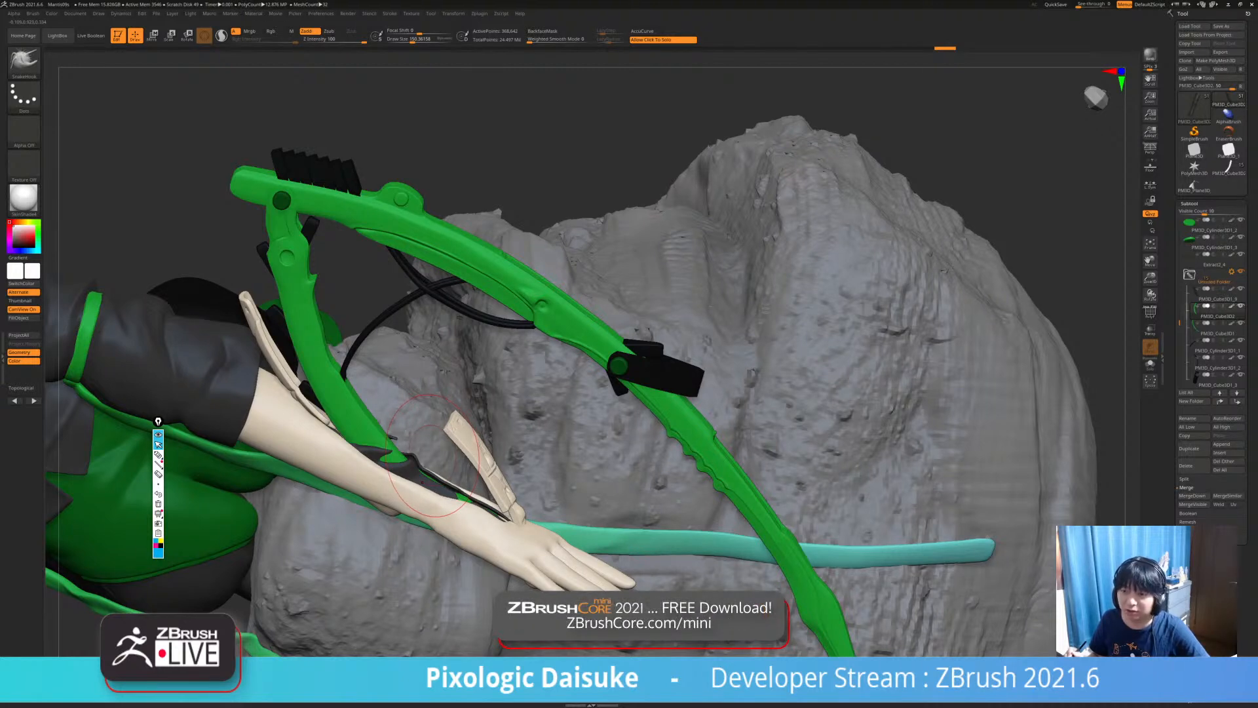
Select the dark shell part lining the limb, isolate it, and examine its polygroups with the PolyFrame display.
{"action": "right_click_drag", "start_coordinate": [422, 483], "coordinate": [315, 385], "text": "alt"}
{"action": "left_click", "coordinate": [323, 386], "text": "alt"}
{"action": "right_click_drag", "start_coordinate": [385, 503], "coordinate": [527, 565]}
{"action": "left_click", "coordinate": [391, 499]}
{"action": "left_click", "coordinate": [1150, 313]}
{"action": "right_click_drag", "start_coordinate": [911, 393], "coordinate": [905, 433]}
{"action": "right_click_drag", "start_coordinate": [620, 534], "coordinate": [651, 462]}
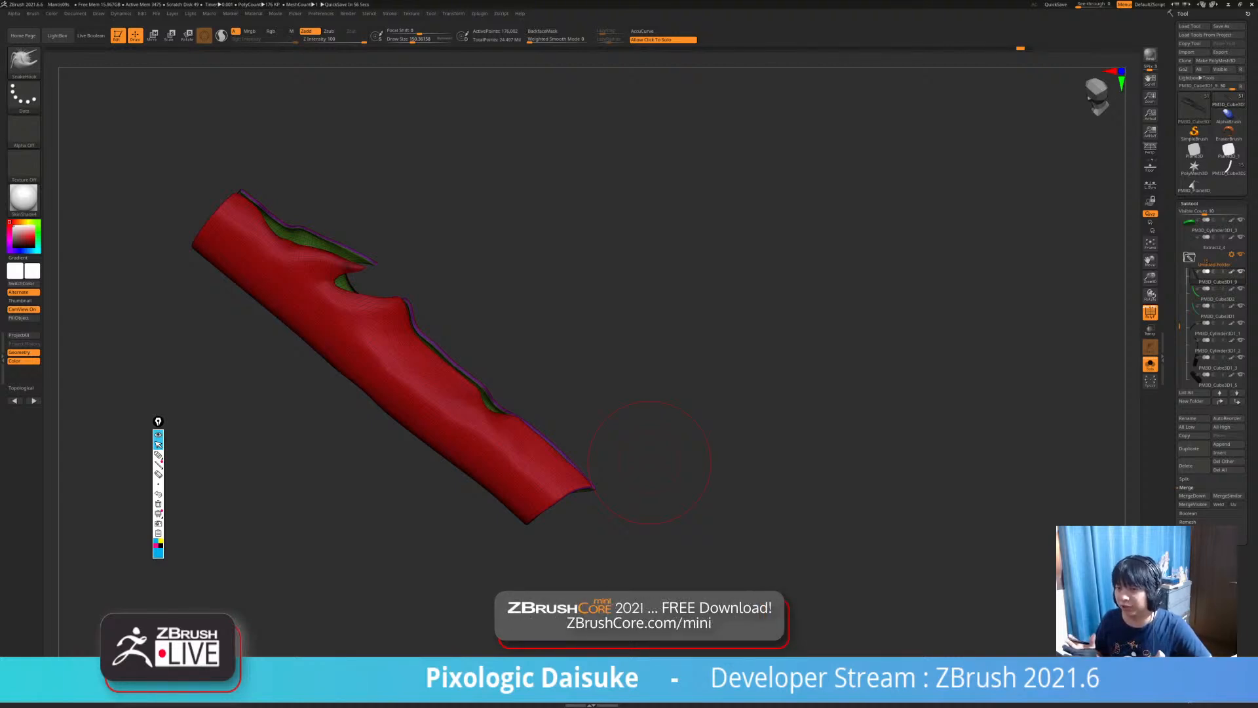
{"action": "key", "text": "shift+f"}
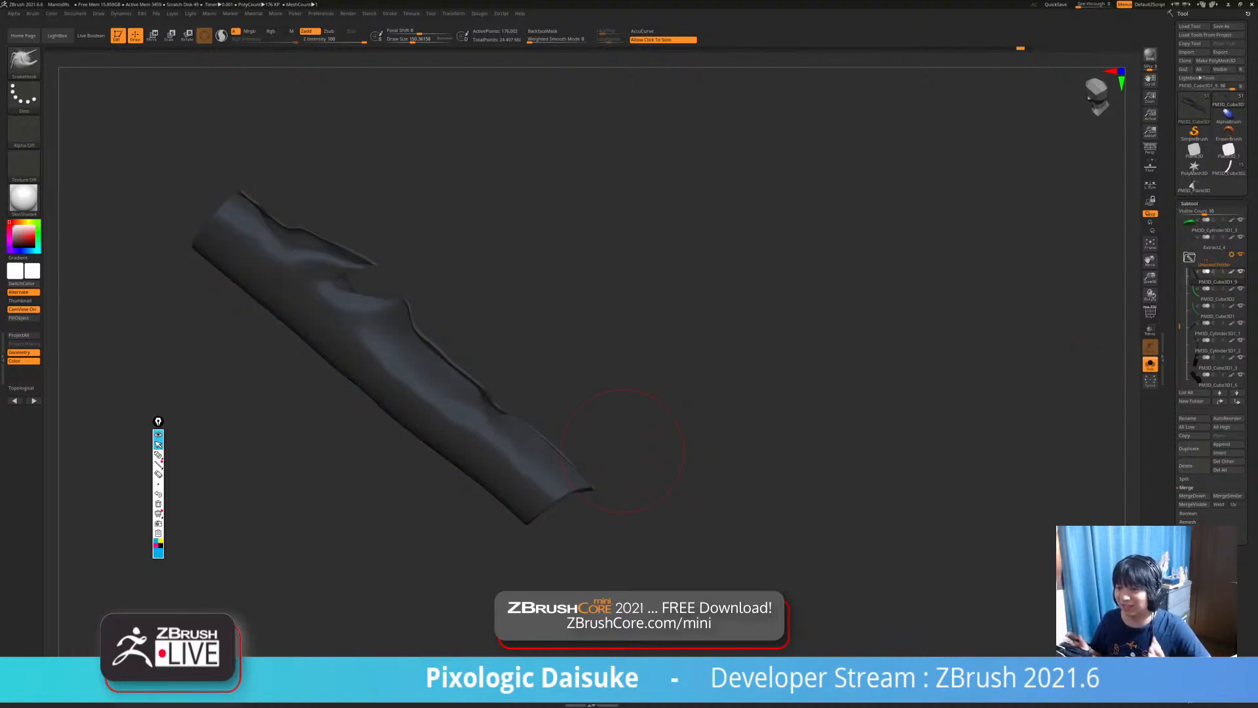
Reduce the brush size and turn on PolyFrame for close work on the isolated shell's upper rim.
{"action": "left_click_drag", "start_coordinate": [624, 451], "coordinate": [501, 477]}
{"action": "mouse_move", "coordinate": [422, 337]}
{"action": "right_mouse_down", "text": "ctrl"}
{"action": "mouse_move", "coordinate": [398, 257]}
{"action": "mouse_move", "coordinate": [403, 270]}
{"action": "mouse_move", "coordinate": [445, 260]}
{"action": "mouse_move", "coordinate": [495, 272]}
{"action": "mouse_move", "coordinate": [506, 220]}
{"action": "mouse_move", "coordinate": [496, 229]}
{"action": "right_mouse_up", "text": "ctrl"}
{"action": "left_click_drag", "start_coordinate": [412, 40], "coordinate": [398, 40]}
{"action": "mouse_move", "coordinate": [429, 236]}
{"action": "right_mouse_down", "text": "ctrl"}
{"action": "mouse_move", "coordinate": [459, 315]}
{"action": "mouse_move", "coordinate": [523, 408]}
{"action": "right_mouse_up", "text": "ctrl"}
{"action": "left_click", "coordinate": [1150, 313]}
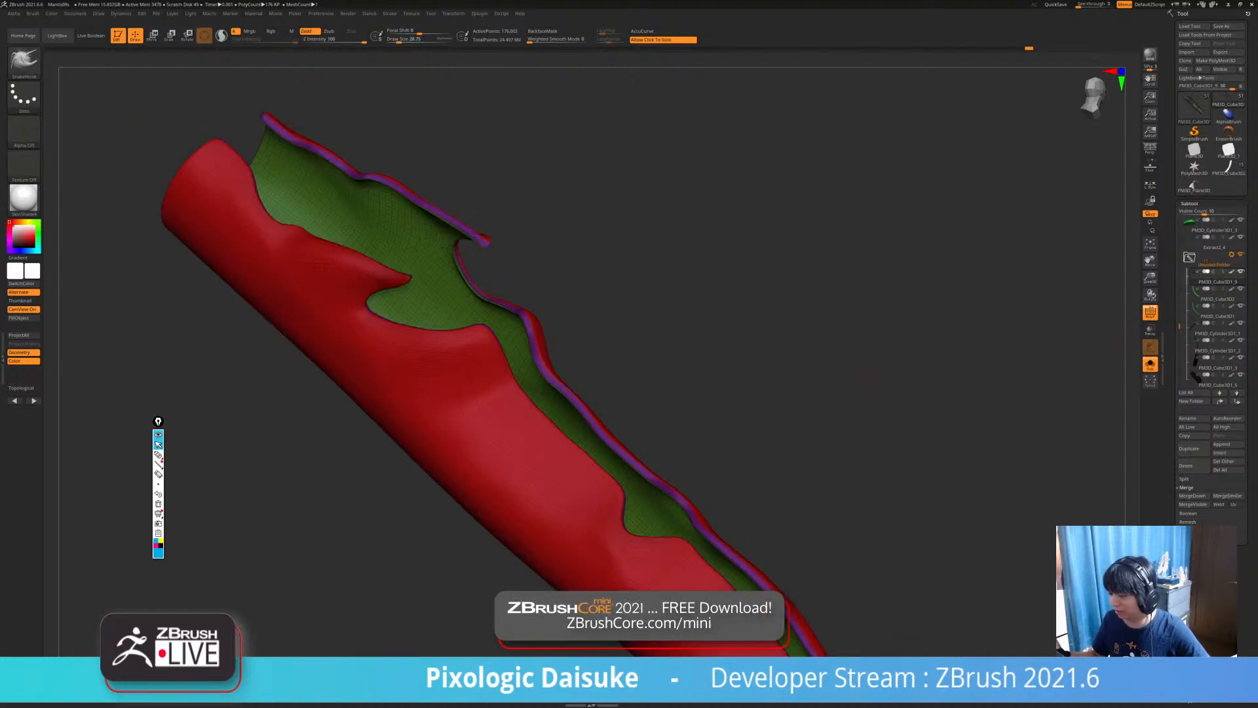
{"action": "right_click_drag", "start_coordinate": [655, 276], "coordinate": [695, 275]}
{"action": "left_click", "coordinate": [401, 39]}
{"action": "left_click", "coordinate": [405, 40]}
{"action": "right_click_drag", "start_coordinate": [304, 225], "coordinate": [299, 280]}
{"action": "right_click_drag", "start_coordinate": [310, 211], "coordinate": [276, 226]}
Smooth the shell's wavy upper rim with short strokes, working from several angles.
{"action": "mouse_move", "coordinate": [356, 183]}
{"action": "right_mouse_down"}
{"action": "mouse_move", "coordinate": [359, 203]}
{"action": "mouse_move", "coordinate": [351, 169]}
{"action": "right_mouse_up"}
{"action": "key", "text": "shift"}
{"action": "left_click_drag", "start_coordinate": [342, 173], "coordinate": [354, 183], "text": "shift"}
{"action": "mouse_move", "coordinate": [355, 171]}
{"action": "right_mouse_down"}
{"action": "mouse_move", "coordinate": [375, 191]}
{"action": "mouse_move", "coordinate": [367, 180]}
{"action": "right_mouse_up"}
{"action": "left_click_drag", "start_coordinate": [341, 169], "coordinate": [355, 183], "text": "shift"}
{"action": "right_click_drag", "start_coordinate": [357, 178], "coordinate": [314, 234], "text": "alt"}
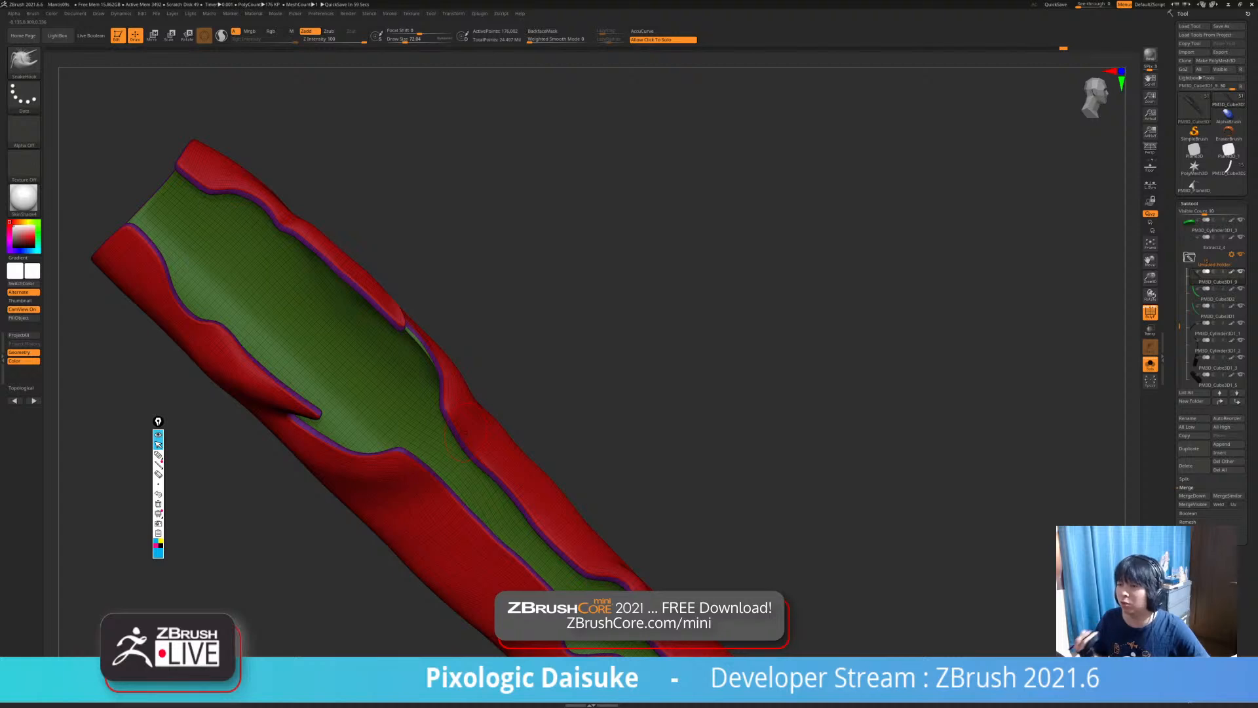
Smooth the rim near the shell's upper notch and turn off PolyFrame.
{"action": "right_click_drag", "start_coordinate": [348, 374], "coordinate": [378, 332]}
{"action": "left_click_drag", "start_coordinate": [335, 303], "coordinate": [347, 313], "text": "shift"}
{"action": "mouse_move", "coordinate": [357, 289]}
{"action": "right_mouse_down"}
{"action": "mouse_move", "coordinate": [328, 321]}
{"action": "mouse_move", "coordinate": [359, 308]}
{"action": "mouse_move", "coordinate": [367, 334]}
{"action": "right_mouse_up"}
{"action": "left_click", "coordinate": [1150, 313]}
Try to nudge the shell's edge along the forearm with a SnakeHook stroke, and undo it.
{"action": "right_click_drag", "start_coordinate": [629, 393], "coordinate": [603, 400], "text": "ctrl"}
{"action": "right_click_drag", "start_coordinate": [367, 367], "coordinate": [328, 344]}
{"action": "left_click", "coordinate": [355, 323]}
{"action": "left_click_drag", "start_coordinate": [329, 320], "coordinate": [336, 316]}
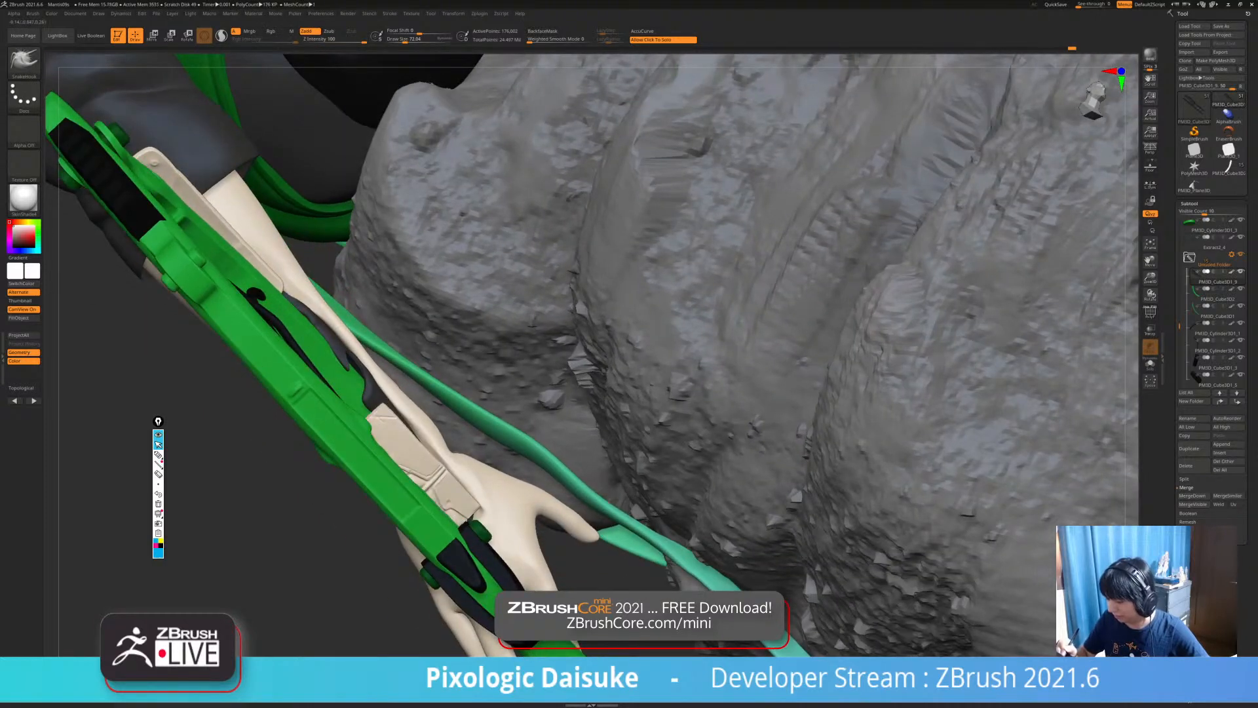
{"action": "key", "text": "ctrl+z"}
Reduce the brush size and smooth the corner of the isolated shell's upper notch.
{"action": "right_click_drag", "start_coordinate": [318, 293], "coordinate": [308, 305]}
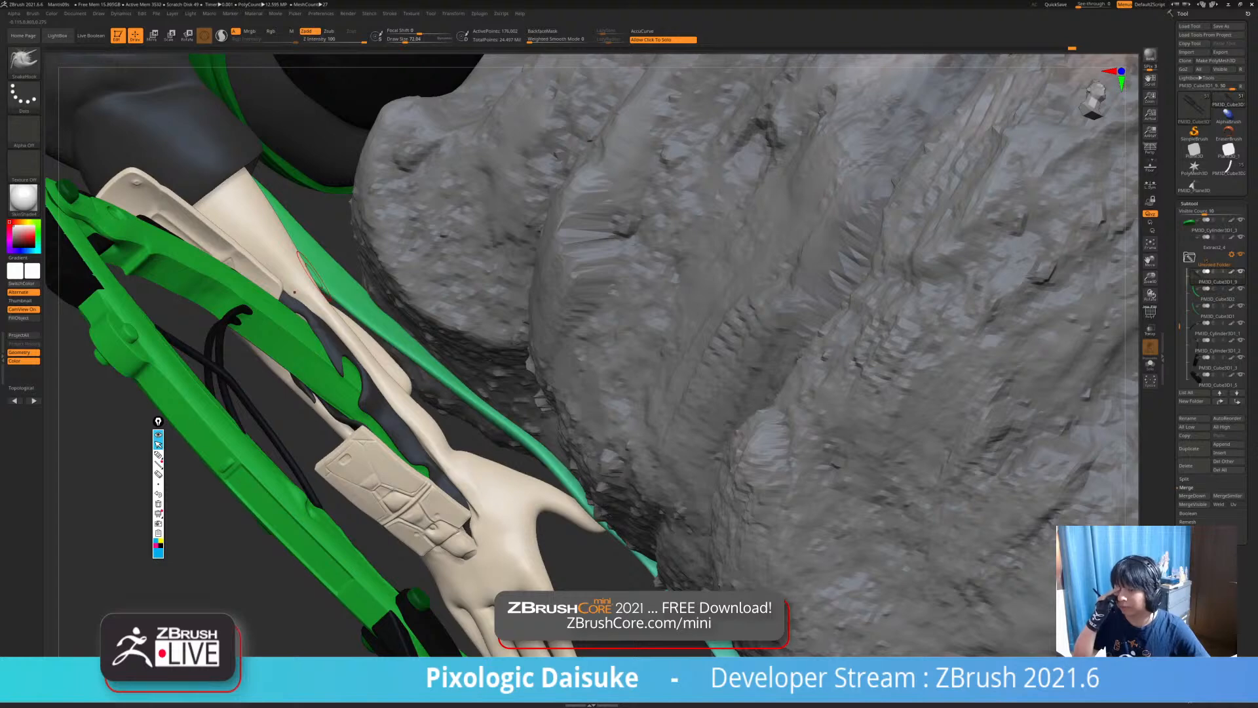
{"action": "right_click_drag", "start_coordinate": [295, 292], "coordinate": [431, 436]}
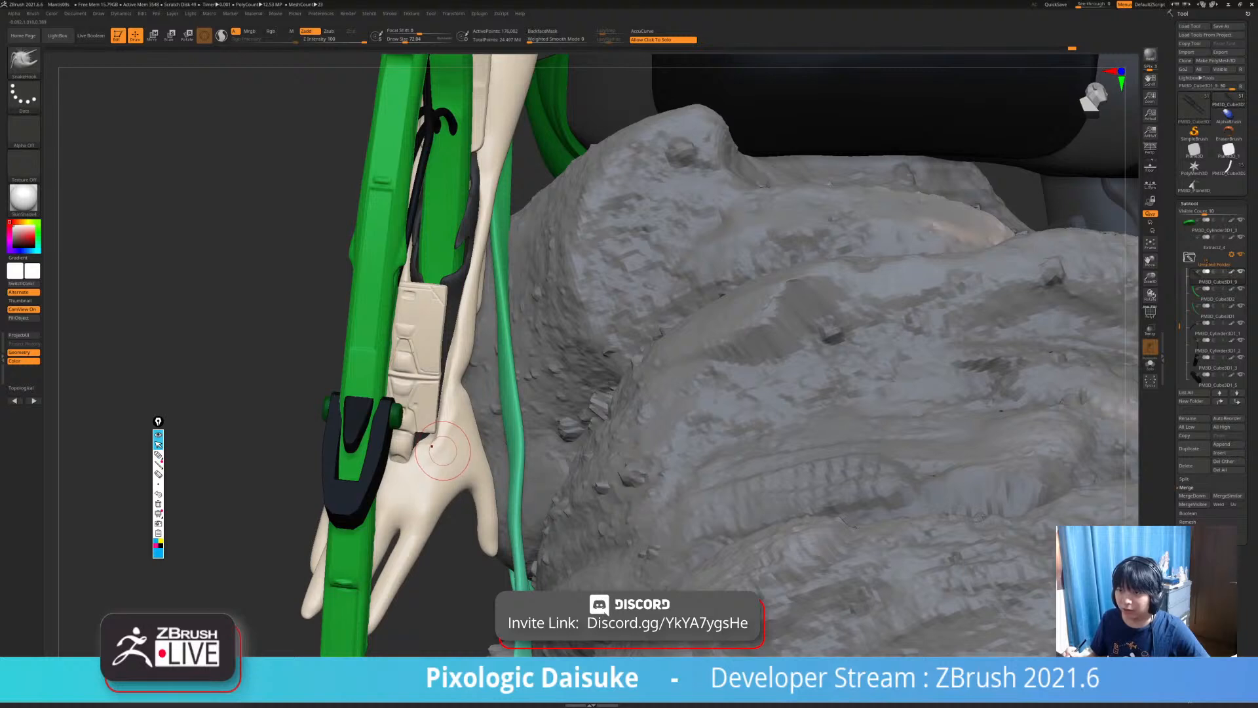
{"action": "right_click_drag", "start_coordinate": [442, 451], "coordinate": [393, 461], "text": "alt"}
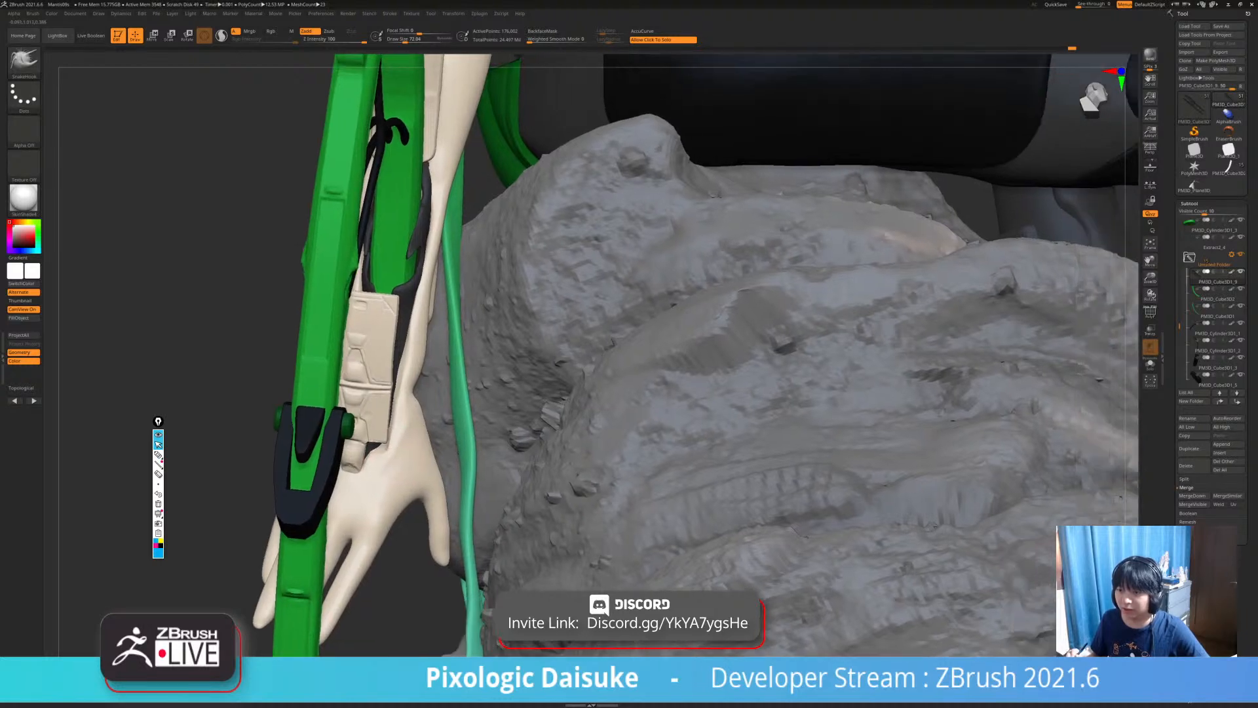
{"action": "left_click", "coordinate": [445, 452]}
{"action": "mouse_move", "coordinate": [399, 367]}
{"action": "right_mouse_down", "text": "ctrl"}
{"action": "mouse_move", "coordinate": [402, 263]}
{"action": "mouse_move", "coordinate": [425, 198]}
{"action": "mouse_move", "coordinate": [374, 195]}
{"action": "mouse_move", "coordinate": [412, 193]}
{"action": "right_mouse_up", "text": "ctrl"}
{"action": "left_click_drag", "start_coordinate": [405, 40], "coordinate": [399, 40]}
{"action": "mouse_move", "coordinate": [420, 170]}
{"action": "right_mouse_down"}
{"action": "mouse_move", "coordinate": [377, 156]}
{"action": "mouse_move", "coordinate": [397, 162]}
{"action": "right_mouse_up"}
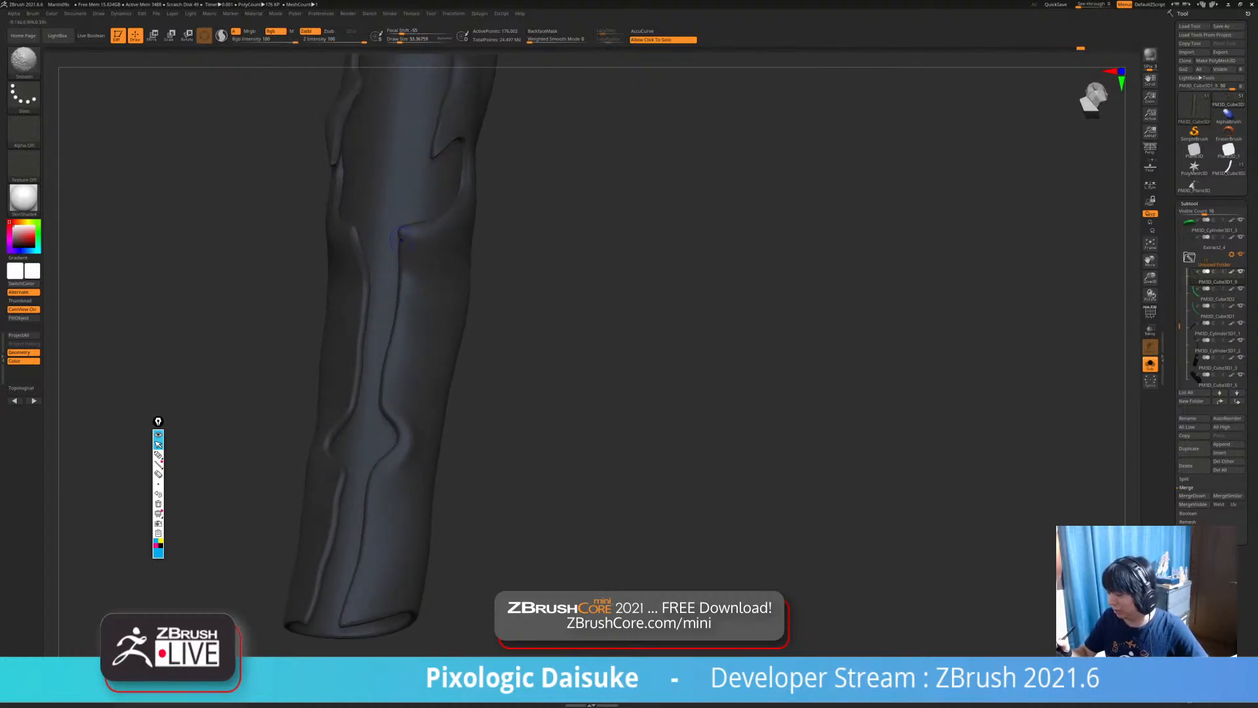
{"action": "mouse_move", "coordinate": [401, 241]}
{"action": "right_mouse_down"}
{"action": "mouse_move", "coordinate": [416, 272]}
{"action": "mouse_move", "coordinate": [332, 211]}
{"action": "mouse_move", "coordinate": [368, 215]}
{"action": "right_mouse_up"}
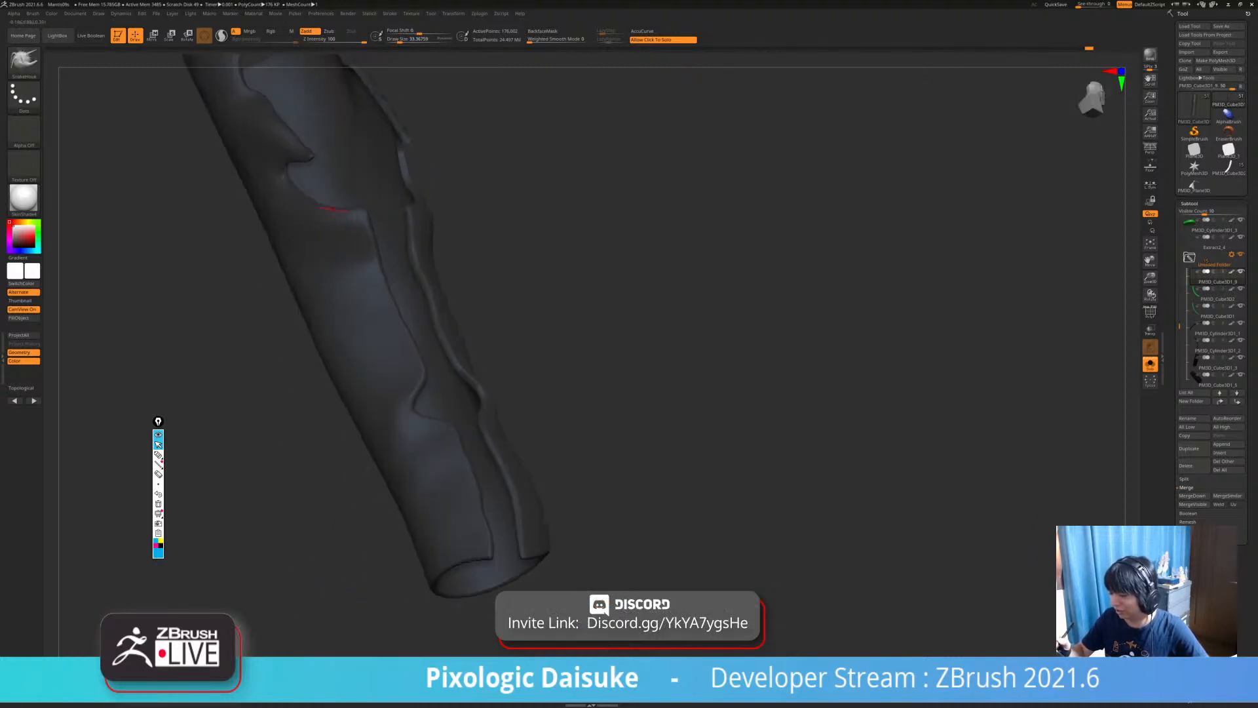
Enlarge the brush slightly and check the rim around the shell's upper notch from several sides.
{"action": "mouse_move", "coordinate": [390, 265]}
{"action": "right_mouse_down"}
{"action": "mouse_move", "coordinate": [348, 246]}
{"action": "mouse_move", "coordinate": [344, 223]}
{"action": "right_mouse_up"}
{"action": "mouse_move", "coordinate": [344, 223]}
{"action": "right_mouse_down"}
{"action": "mouse_move", "coordinate": [315, 229]}
{"action": "mouse_move", "coordinate": [388, 233]}
{"action": "right_mouse_up"}
{"action": "left_click_drag", "start_coordinate": [400, 41], "coordinate": [404, 41]}
{"action": "right_click_drag", "start_coordinate": [367, 230], "coordinate": [446, 259]}
{"action": "mouse_move", "coordinate": [375, 221]}
{"action": "right_mouse_down"}
{"action": "mouse_move", "coordinate": [346, 257]}
{"action": "mouse_move", "coordinate": [311, 256]}
{"action": "mouse_move", "coordinate": [336, 257]}
{"action": "right_mouse_up"}
{"action": "right_click_drag", "start_coordinate": [363, 303], "coordinate": [442, 502], "text": "alt"}
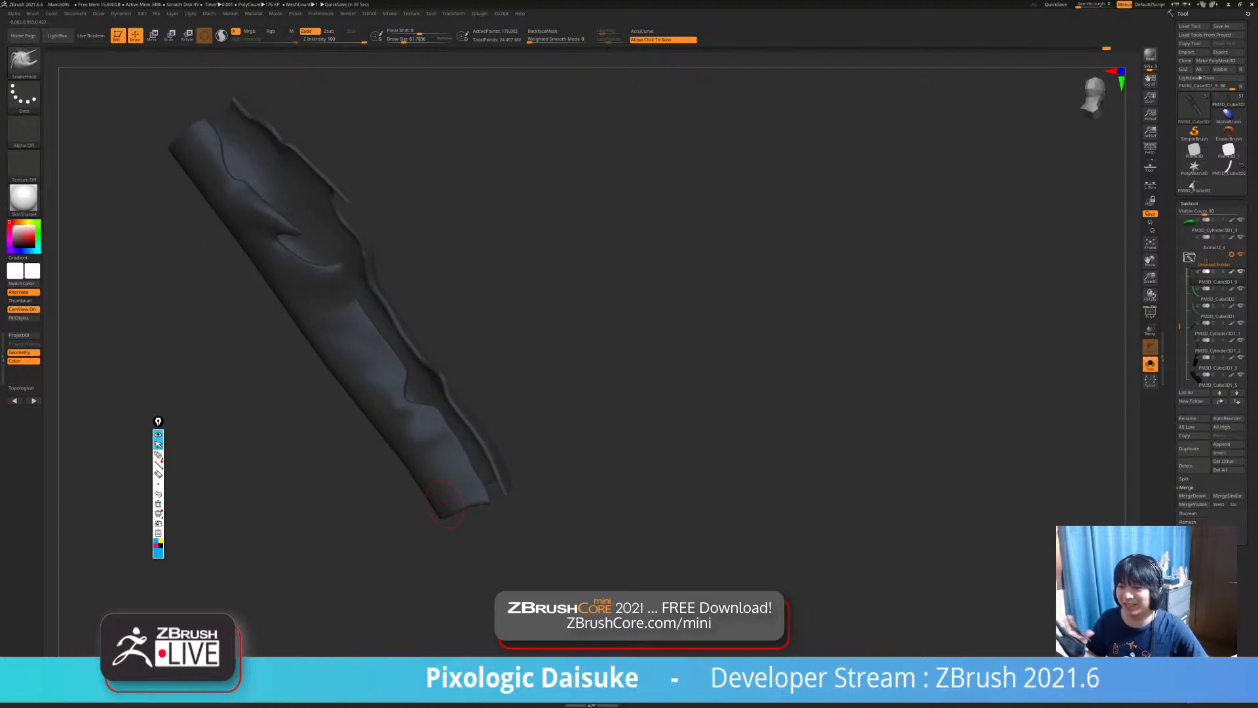
Smooth the rim of the shell's upper notch and adjust its corner with a short SnakeHook stroke.
{"action": "right_click_drag", "start_coordinate": [444, 504], "coordinate": [426, 371]}
{"action": "mouse_move", "coordinate": [367, 263]}
{"action": "right_mouse_down", "text": "ctrl"}
{"action": "mouse_move", "coordinate": [367, 308]}
{"action": "mouse_move", "coordinate": [331, 273]}
{"action": "mouse_move", "coordinate": [319, 277]}
{"action": "right_mouse_up", "text": "ctrl"}
{"action": "key", "text": "shift"}
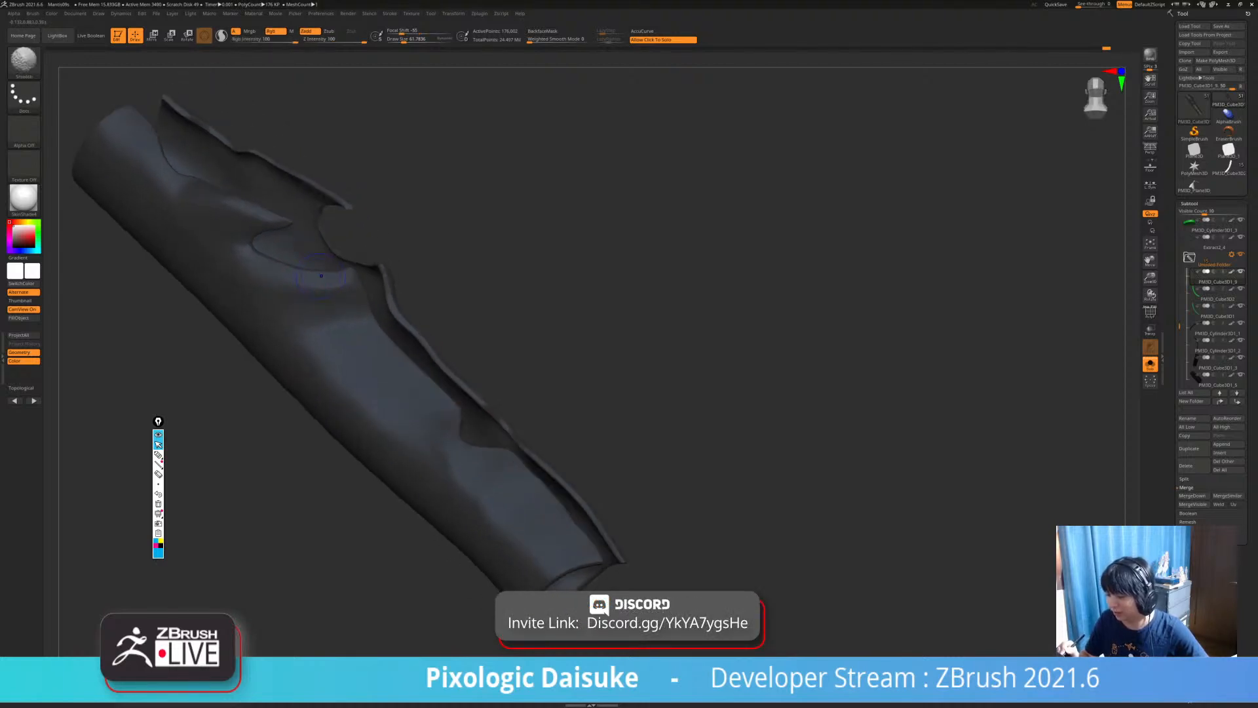
{"action": "left_click_drag", "start_coordinate": [290, 269], "coordinate": [283, 268], "text": "shift"}
{"action": "mouse_move", "coordinate": [406, 394]}
{"action": "right_mouse_down"}
{"action": "mouse_move", "coordinate": [471, 249]}
{"action": "mouse_move", "coordinate": [354, 288]}
{"action": "right_mouse_up"}
{"action": "left_click_drag", "start_coordinate": [396, 269], "coordinate": [392, 259]}
{"action": "key", "text": "shift"}
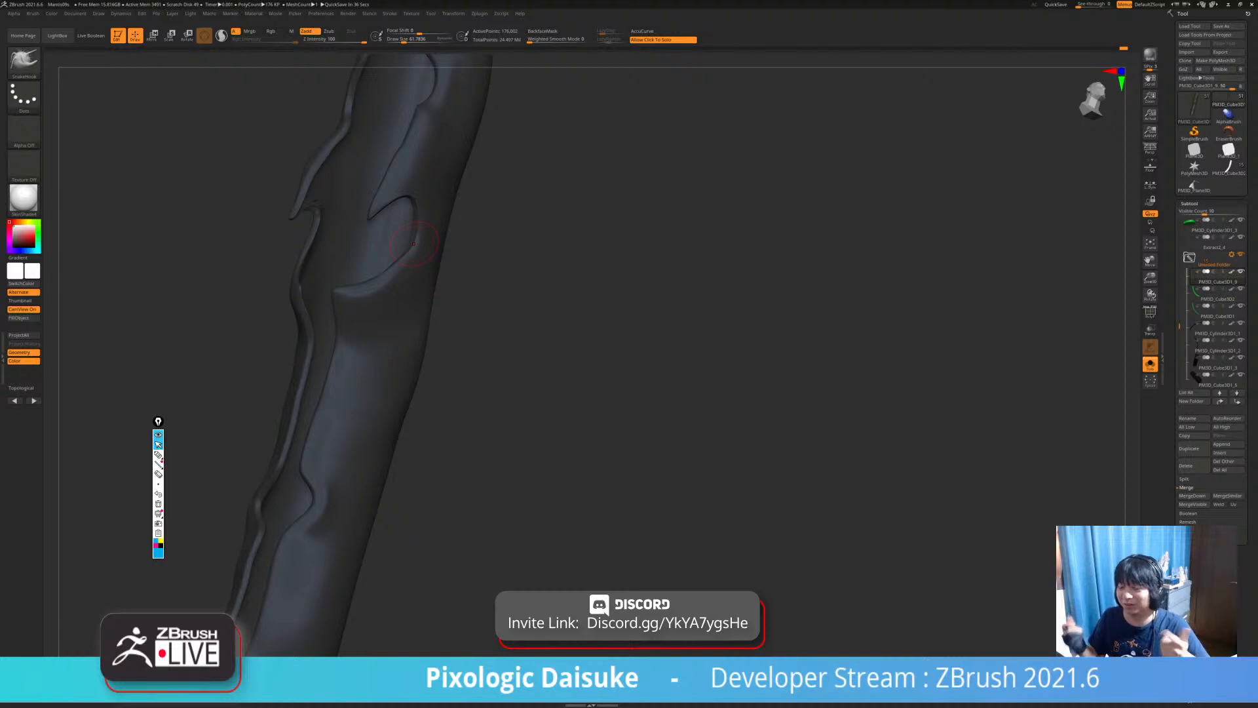
Smooth the opposite edge of the shell's upper notch.
{"action": "mouse_move", "coordinate": [489, 424]}
{"action": "left_mouse_down"}
{"action": "mouse_move", "coordinate": [576, 413]}
{"action": "mouse_move", "coordinate": [474, 375]}
{"action": "mouse_move", "coordinate": [521, 410]}
{"action": "left_mouse_up"}
{"action": "right_click_drag", "start_coordinate": [521, 409], "coordinate": [368, 281]}
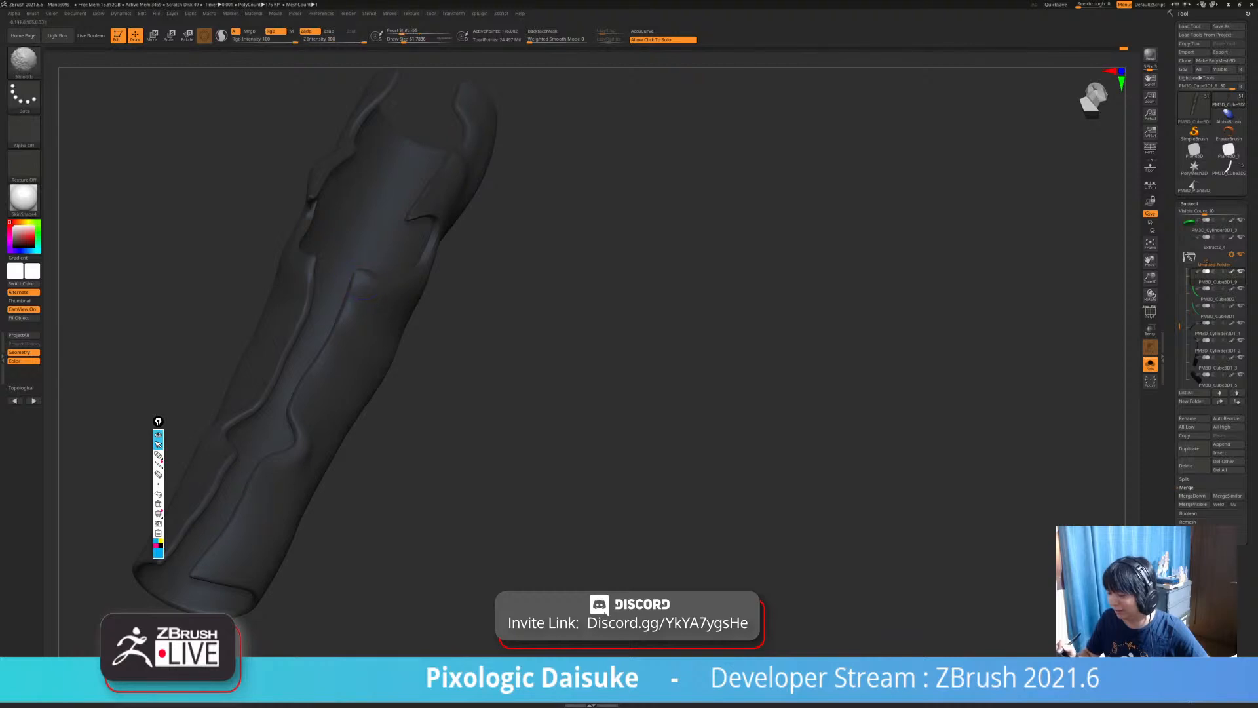
{"action": "right_click_drag", "start_coordinate": [356, 348], "coordinate": [372, 294], "text": "ctrl"}
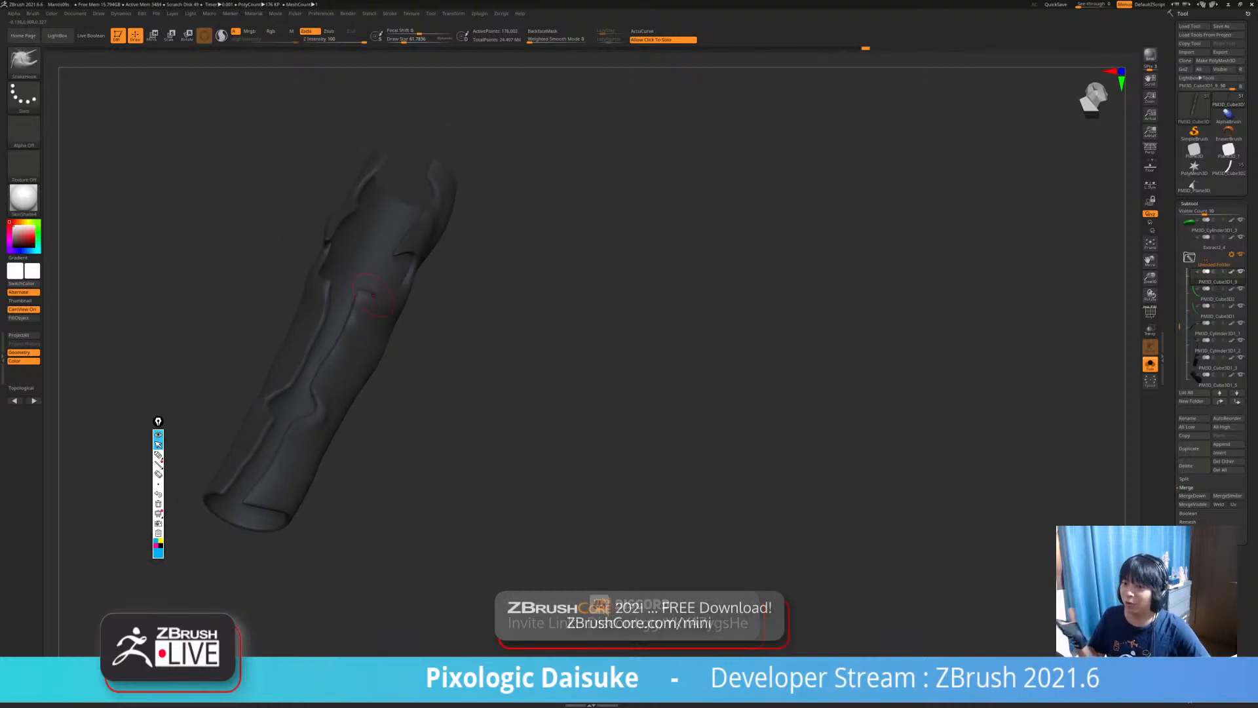
{"action": "mouse_move", "coordinate": [372, 296]}
{"action": "right_mouse_down"}
{"action": "mouse_move", "coordinate": [338, 289]}
{"action": "mouse_move", "coordinate": [338, 305]}
{"action": "mouse_move", "coordinate": [364, 317]}
{"action": "mouse_move", "coordinate": [362, 282]}
{"action": "mouse_move", "coordinate": [386, 252]}
{"action": "right_mouse_up"}
{"action": "left_click_drag", "start_coordinate": [378, 250], "coordinate": [386, 255], "text": "shift"}
{"action": "mouse_move", "coordinate": [387, 256]}
{"action": "right_mouse_down"}
{"action": "mouse_move", "coordinate": [367, 272]}
{"action": "mouse_move", "coordinate": [380, 259]}
{"action": "right_mouse_up"}
{"action": "mouse_move", "coordinate": [380, 259]}
{"action": "right_mouse_down"}
{"action": "mouse_move", "coordinate": [403, 237]}
{"action": "mouse_move", "coordinate": [386, 249]}
{"action": "right_mouse_up"}
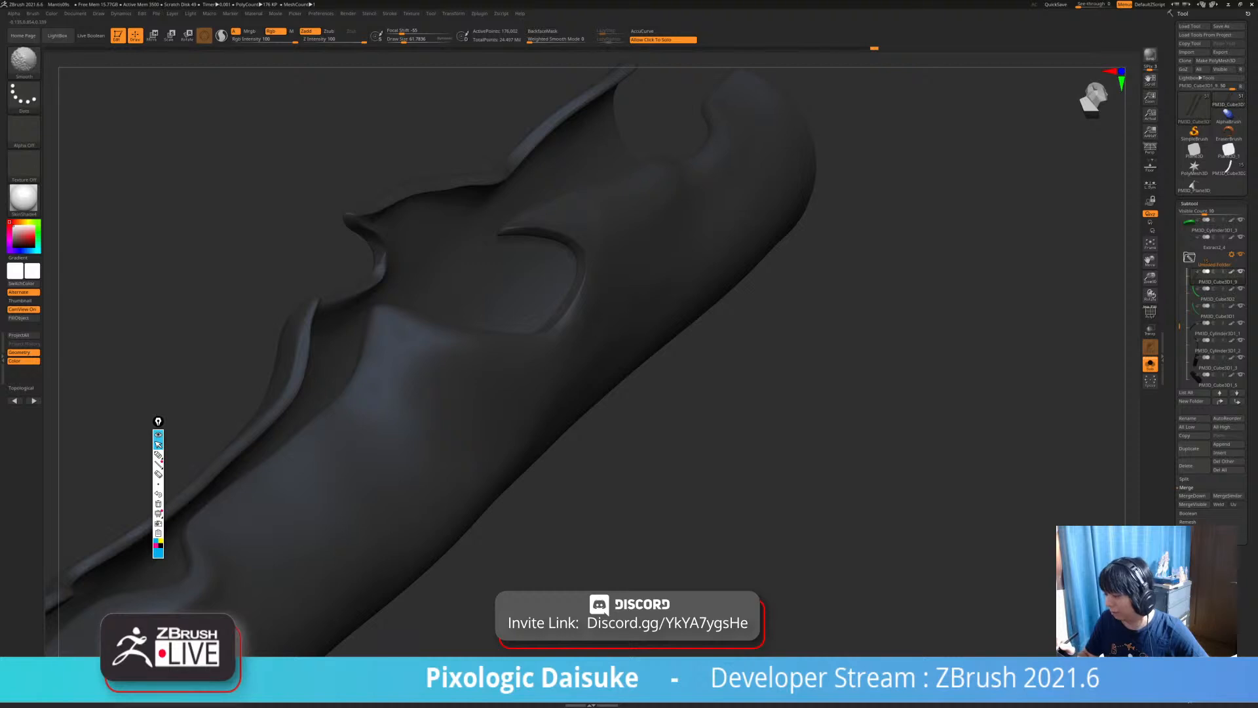
Examine the shell's upper notch from several sides, both isolated and in place on the forearm.
{"action": "mouse_move", "coordinate": [387, 259]}
{"action": "right_mouse_down"}
{"action": "mouse_move", "coordinate": [391, 279]}
{"action": "mouse_move", "coordinate": [499, 247]}
{"action": "right_mouse_up"}
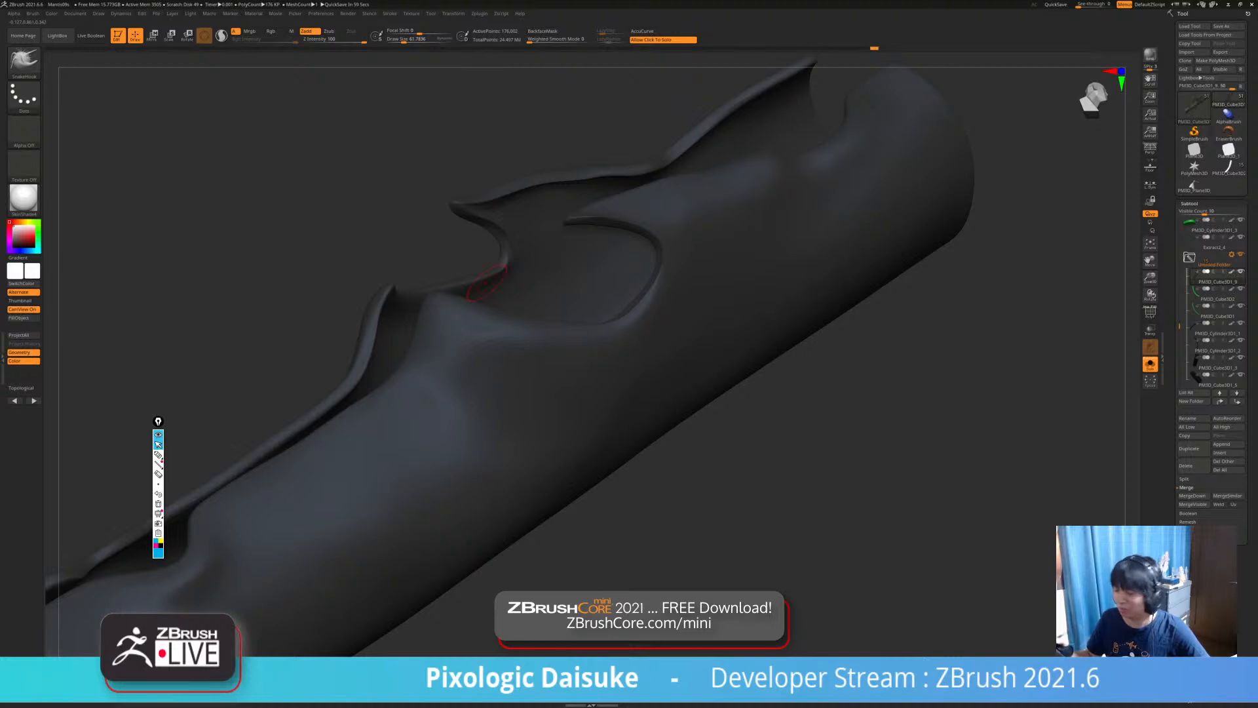
{"action": "right_click_drag", "start_coordinate": [486, 282], "coordinate": [495, 257]}
{"action": "right_click", "coordinate": [496, 257]}
{"action": "right_click", "coordinate": [496, 258]}
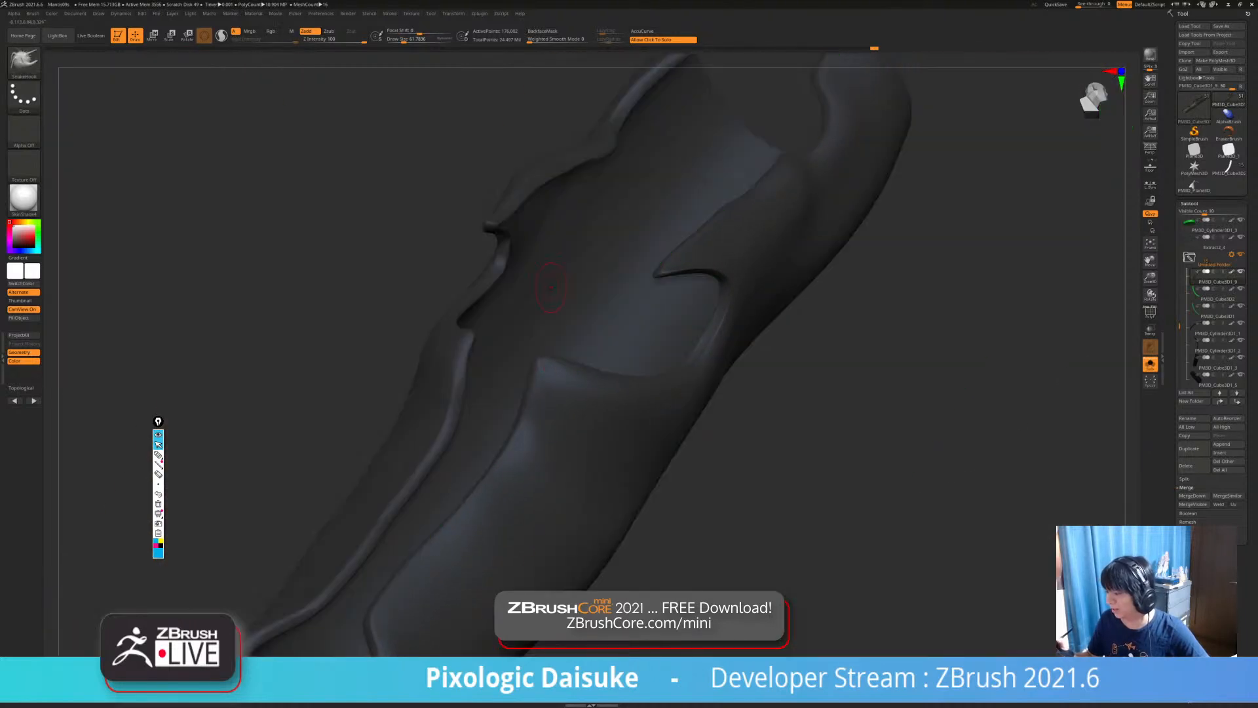
{"action": "mouse_move", "coordinate": [551, 287]}
{"action": "right_mouse_down"}
{"action": "mouse_move", "coordinate": [491, 253]}
{"action": "mouse_move", "coordinate": [528, 225]}
{"action": "mouse_move", "coordinate": [529, 246]}
{"action": "mouse_move", "coordinate": [403, 261]}
{"action": "mouse_move", "coordinate": [384, 282]}
{"action": "right_mouse_up"}
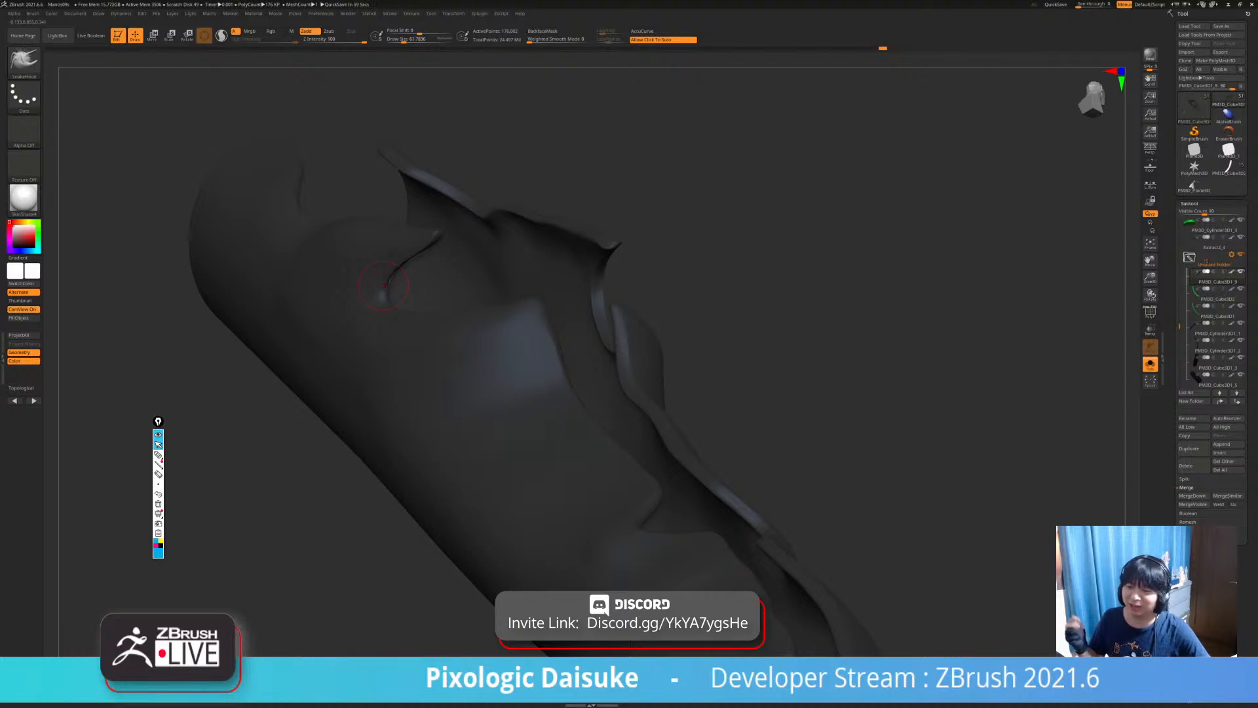
{"action": "right_click_drag", "start_coordinate": [383, 282], "coordinate": [511, 340]}
{"action": "mouse_move", "coordinate": [511, 341]}
{"action": "right_mouse_down"}
{"action": "mouse_move", "coordinate": [488, 406]}
{"action": "mouse_move", "coordinate": [491, 446]}
{"action": "mouse_move", "coordinate": [407, 249]}
{"action": "right_mouse_up"}
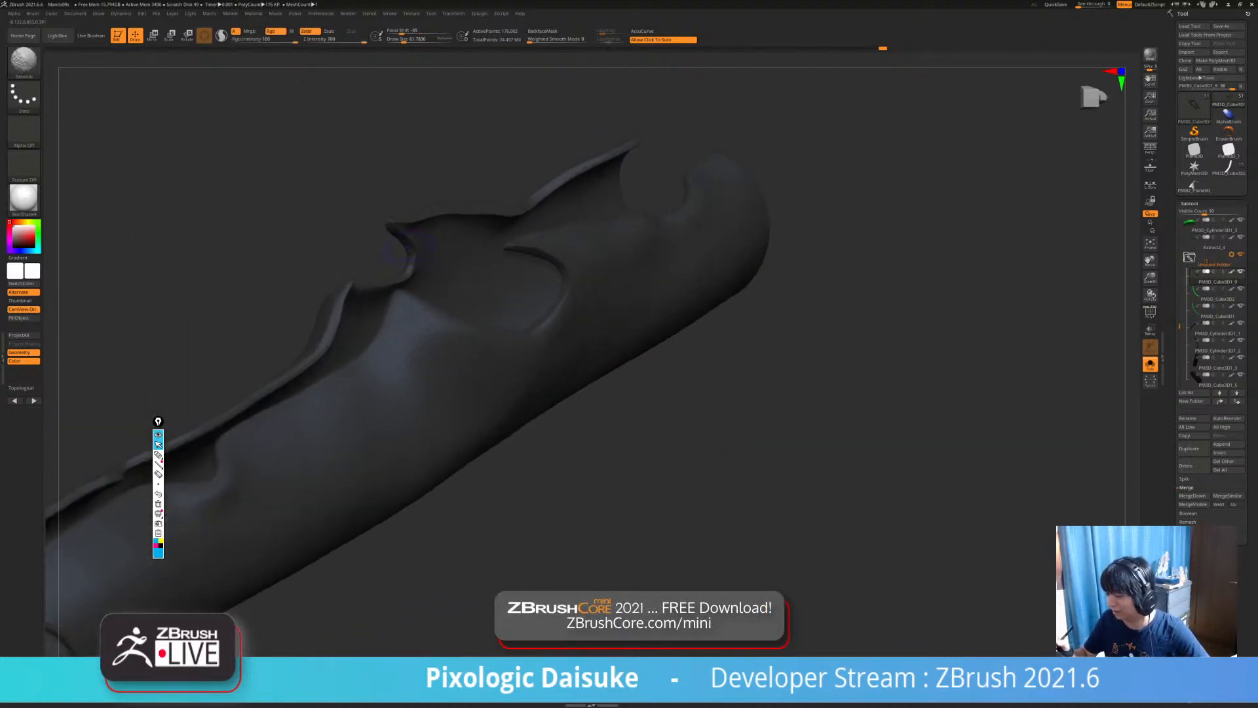
{"action": "mouse_move", "coordinate": [462, 400]}
{"action": "right_mouse_down"}
{"action": "mouse_move", "coordinate": [485, 342]}
{"action": "mouse_move", "coordinate": [493, 393]}
{"action": "mouse_move", "coordinate": [521, 319]}
{"action": "mouse_move", "coordinate": [517, 336]}
{"action": "mouse_move", "coordinate": [590, 328]}
{"action": "mouse_move", "coordinate": [544, 410]}
{"action": "right_mouse_up"}
{"action": "key", "text": "shift"}
{"action": "mouse_move", "coordinate": [473, 255]}
{"action": "right_mouse_down"}
{"action": "mouse_move", "coordinate": [475, 231]}
{"action": "mouse_move", "coordinate": [507, 243]}
{"action": "right_mouse_up"}
{"action": "left_click", "coordinate": [629, 275]}
{"action": "mouse_move", "coordinate": [616, 276]}
{"action": "right_mouse_down"}
{"action": "mouse_move", "coordinate": [557, 288]}
{"action": "mouse_move", "coordinate": [557, 262]}
{"action": "right_mouse_up"}
{"action": "mouse_move", "coordinate": [623, 386]}
{"action": "right_mouse_down"}
{"action": "mouse_move", "coordinate": [567, 383]}
{"action": "mouse_move", "coordinate": [554, 357]}
{"action": "right_mouse_up"}
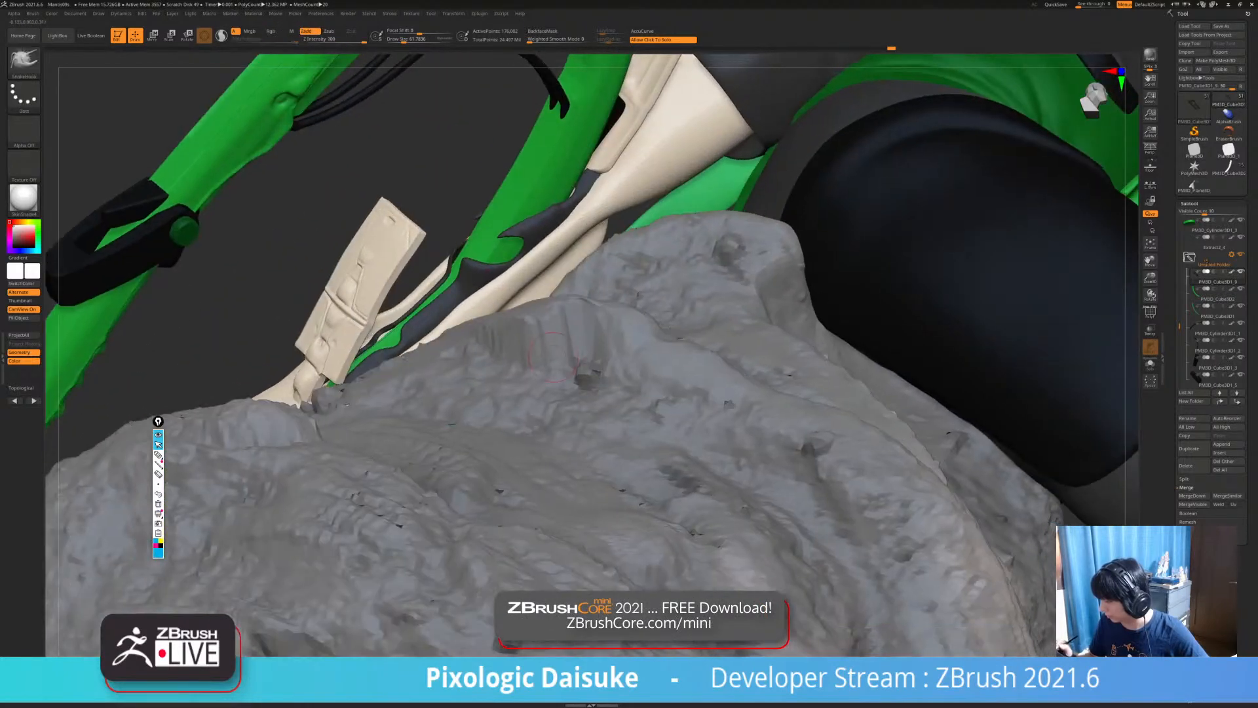
Adjust the shell's lower end near the wrist with a short SnakeHook stroke and set the Draw Size to 112.
{"action": "mouse_move", "coordinate": [454, 423]}
{"action": "right_mouse_down"}
{"action": "mouse_move", "coordinate": [468, 380]}
{"action": "mouse_move", "coordinate": [477, 419]}
{"action": "mouse_move", "coordinate": [557, 416]}
{"action": "mouse_move", "coordinate": [464, 387]}
{"action": "mouse_move", "coordinate": [468, 412]}
{"action": "mouse_move", "coordinate": [409, 407]}
{"action": "mouse_move", "coordinate": [389, 393]}
{"action": "mouse_move", "coordinate": [392, 358]}
{"action": "mouse_move", "coordinate": [423, 327]}
{"action": "mouse_move", "coordinate": [393, 346]}
{"action": "mouse_move", "coordinate": [397, 375]}
{"action": "right_mouse_up"}
{"action": "key", "text": "alt+shift+s"}
{"action": "left_click_drag", "start_coordinate": [396, 380], "coordinate": [385, 384]}
{"action": "mouse_move", "coordinate": [388, 384]}
{"action": "right_mouse_down"}
{"action": "mouse_move", "coordinate": [367, 377]}
{"action": "mouse_move", "coordinate": [390, 384]}
{"action": "mouse_move", "coordinate": [380, 409]}
{"action": "mouse_move", "coordinate": [365, 410]}
{"action": "mouse_move", "coordinate": [414, 342]}
{"action": "mouse_move", "coordinate": [404, 324]}
{"action": "mouse_move", "coordinate": [401, 360]}
{"action": "mouse_move", "coordinate": [349, 359]}
{"action": "mouse_move", "coordinate": [382, 360]}
{"action": "mouse_move", "coordinate": [354, 341]}
{"action": "mouse_move", "coordinate": [379, 368]}
{"action": "mouse_move", "coordinate": [372, 354]}
{"action": "mouse_move", "coordinate": [400, 335]}
{"action": "mouse_move", "coordinate": [315, 427]}
{"action": "right_mouse_up"}
{"action": "key", "text": "shift"}
{"action": "mouse_move", "coordinate": [452, 374]}
{"action": "right_mouse_down"}
{"action": "mouse_move", "coordinate": [419, 361]}
{"action": "mouse_move", "coordinate": [375, 299]}
{"action": "mouse_move", "coordinate": [295, 423]}
{"action": "mouse_move", "coordinate": [282, 420]}
{"action": "mouse_move", "coordinate": [315, 438]}
{"action": "right_mouse_up"}
{"action": "key", "text": "s"}
{"action": "left_click_drag", "start_coordinate": [321, 447], "coordinate": [331, 438]}
{"action": "mouse_move", "coordinate": [328, 436]}
{"action": "right_mouse_down"}
{"action": "mouse_move", "coordinate": [280, 423]}
{"action": "mouse_move", "coordinate": [276, 482]}
{"action": "right_mouse_up"}
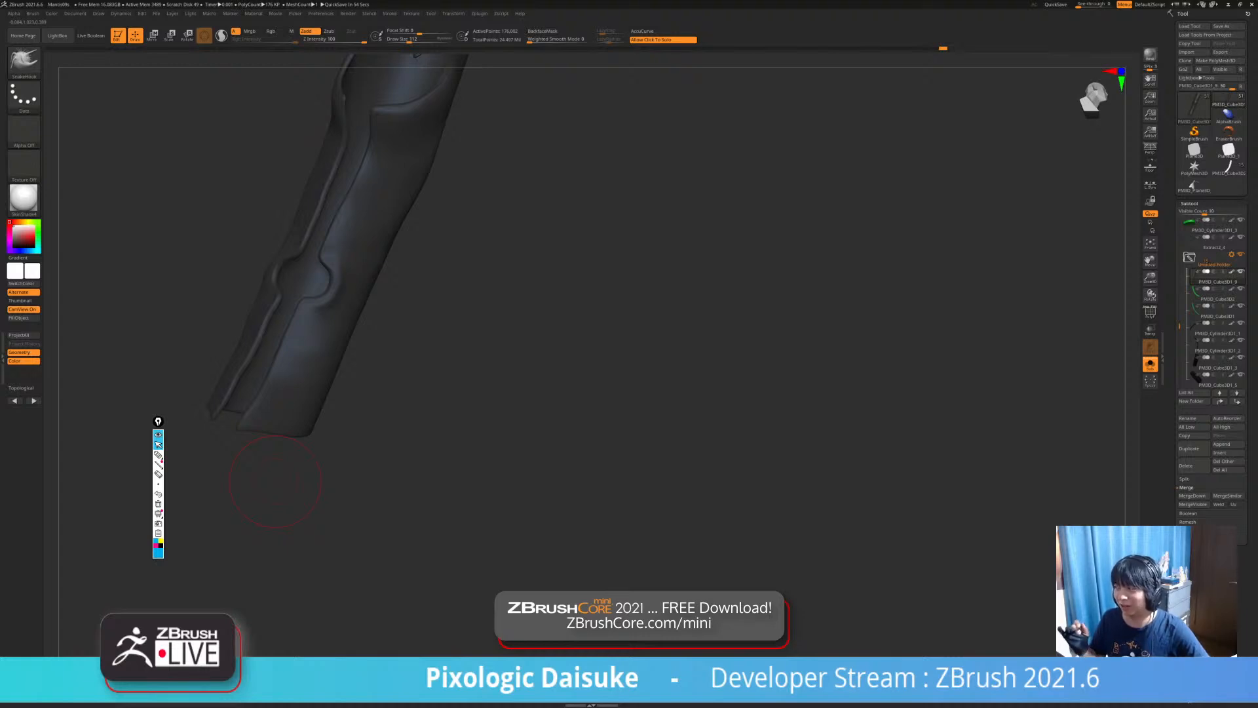
Smooth the corner at the open lower end of the isolated shell.
{"action": "right_click_drag", "start_coordinate": [245, 413], "coordinate": [254, 488], "text": "ctrl"}
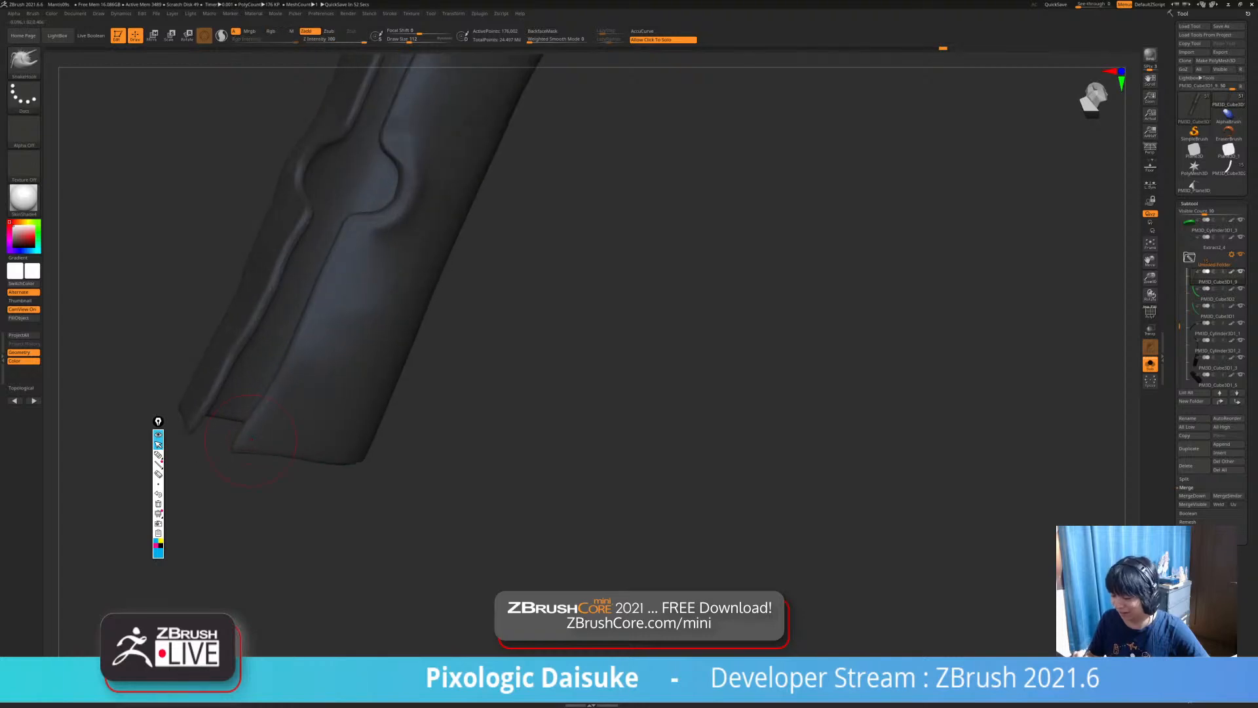
{"action": "right_click_drag", "start_coordinate": [255, 439], "coordinate": [269, 413], "text": "ctrl"}
{"action": "key", "text": "shift"}
{"action": "left_click_drag", "start_coordinate": [226, 420], "coordinate": [256, 436], "text": "shift"}
{"action": "mouse_move", "coordinate": [257, 438]}
{"action": "right_mouse_down", "text": "ctrl"}
{"action": "mouse_move", "coordinate": [262, 409]}
{"action": "mouse_move", "coordinate": [262, 482]}
{"action": "mouse_move", "coordinate": [303, 419]}
{"action": "mouse_move", "coordinate": [299, 371]}
{"action": "right_mouse_up", "text": "ctrl"}
{"action": "right_click_drag", "start_coordinate": [295, 393], "coordinate": [316, 409]}
Shape the shell's lower rim and slit edges with short SnakeHook strokes, undoing an unwanted one.
{"action": "left_click_drag", "start_coordinate": [318, 434], "coordinate": [313, 438]}
{"action": "right_click_drag", "start_coordinate": [341, 439], "coordinate": [414, 434]}
{"action": "right_click_drag", "start_coordinate": [343, 406], "coordinate": [344, 438], "text": "ctrl"}
{"action": "left_click_drag", "start_coordinate": [333, 444], "coordinate": [335, 434]}
{"action": "mouse_move", "coordinate": [336, 426]}
{"action": "right_mouse_down"}
{"action": "mouse_move", "coordinate": [344, 391]}
{"action": "mouse_move", "coordinate": [343, 416]}
{"action": "right_mouse_up"}
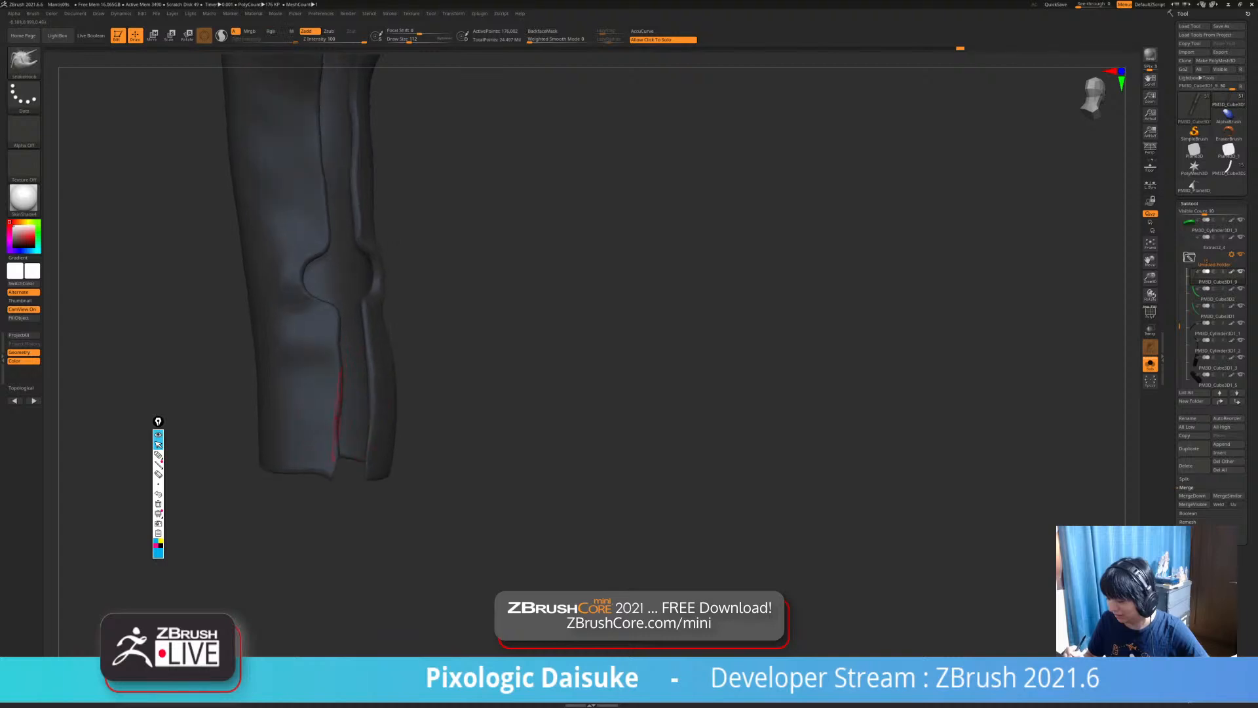
{"action": "right_click_drag", "start_coordinate": [329, 473], "coordinate": [331, 503], "text": "ctrl"}
{"action": "left_click_drag", "start_coordinate": [331, 477], "coordinate": [327, 474]}
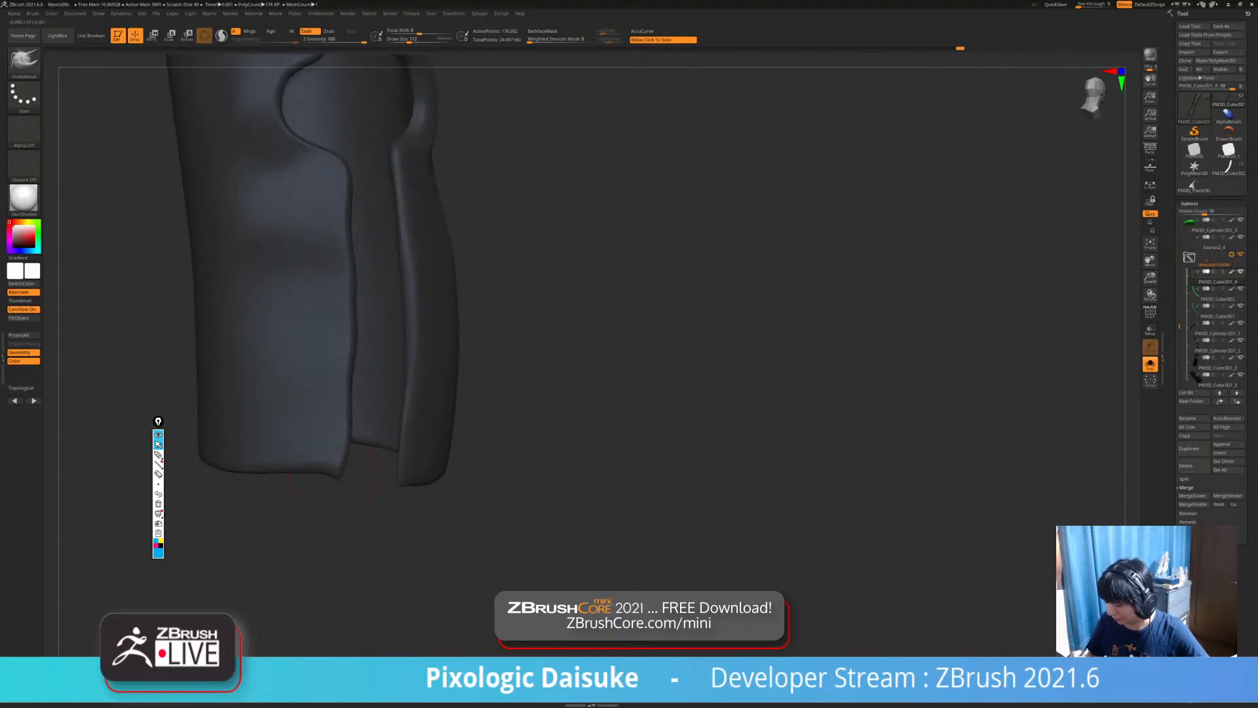
{"action": "right_click_drag", "start_coordinate": [327, 477], "coordinate": [326, 460], "text": "ctrl"}
{"action": "key", "text": "ctrl+z"}
{"action": "left_click_drag", "start_coordinate": [318, 455], "coordinate": [316, 460]}
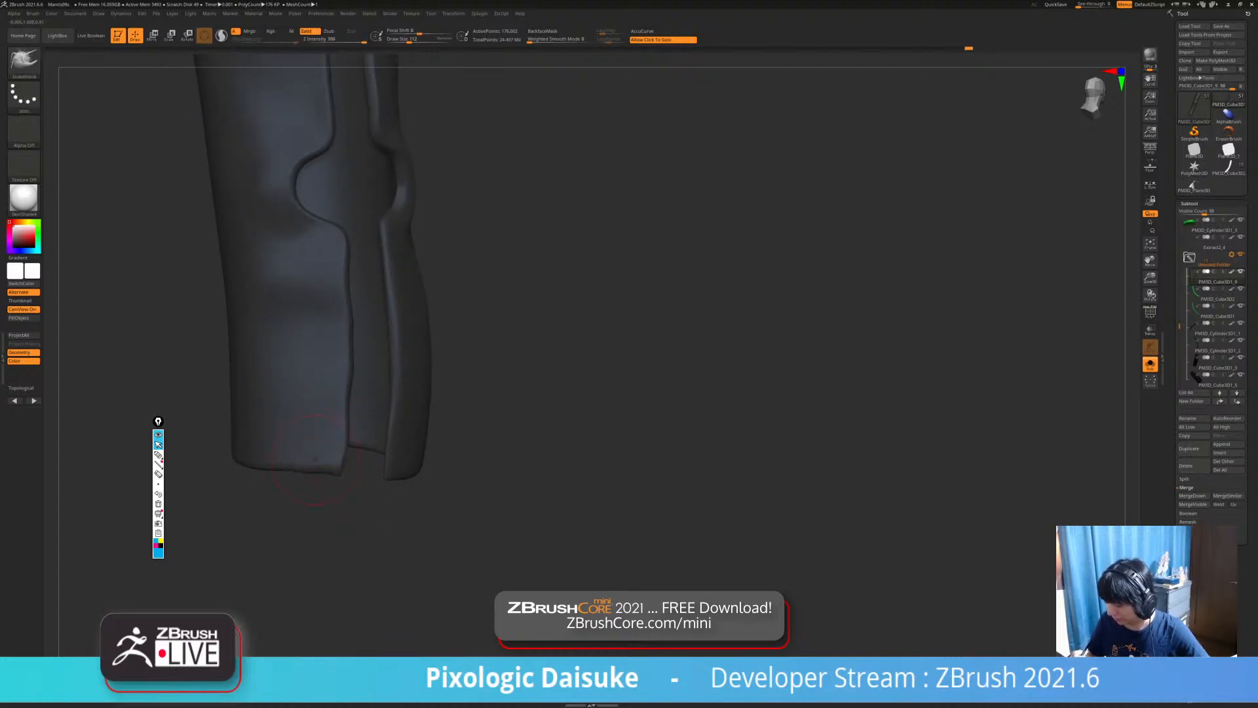
Smooth the shell's lower rim and the surface below its small rounded cutout.
{"action": "mouse_move", "coordinate": [306, 457]}
{"action": "right_mouse_down"}
{"action": "mouse_move", "coordinate": [367, 452]}
{"action": "mouse_move", "coordinate": [354, 475]}
{"action": "mouse_move", "coordinate": [296, 458]}
{"action": "mouse_move", "coordinate": [372, 499]}
{"action": "right_mouse_up"}
{"action": "key", "text": "shift"}
{"action": "left_click_drag", "start_coordinate": [387, 485], "coordinate": [382, 491], "text": "shift"}
{"action": "mouse_move", "coordinate": [387, 488]}
{"action": "right_mouse_down", "text": "ctrl"}
{"action": "mouse_move", "coordinate": [388, 455]}
{"action": "mouse_move", "coordinate": [396, 464]}
{"action": "right_mouse_up", "text": "ctrl"}
{"action": "key", "text": "shift"}
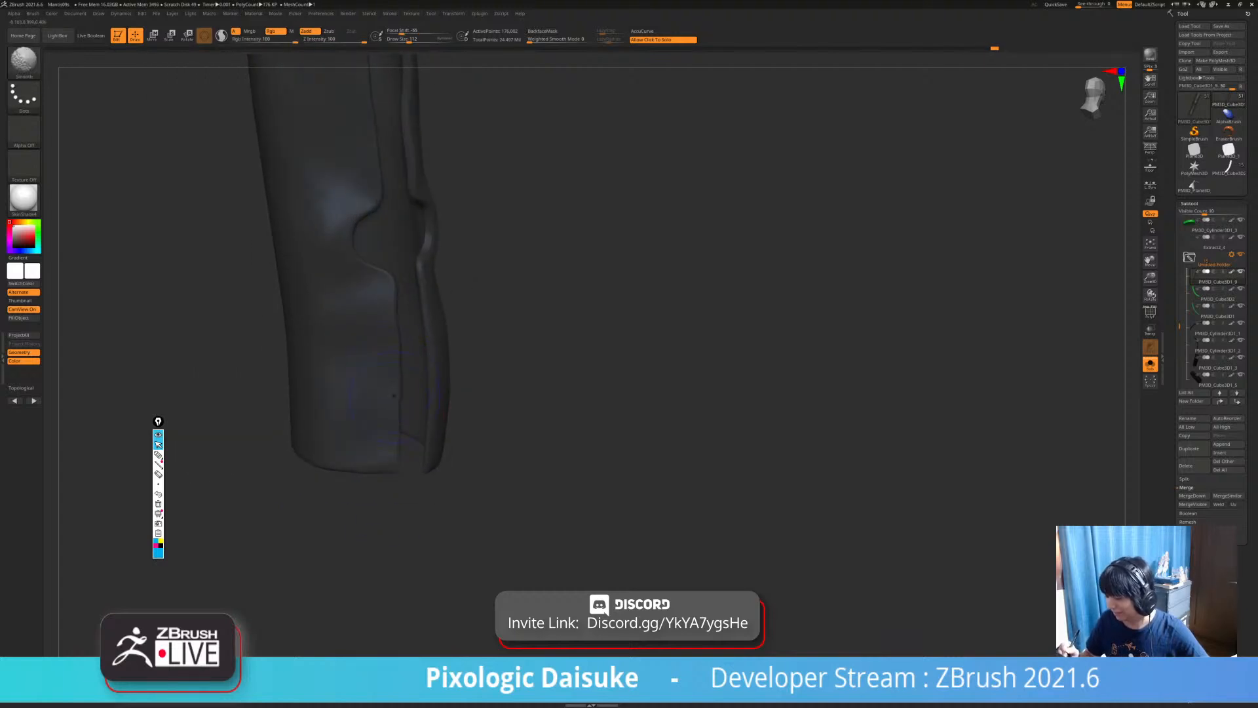
{"action": "right_click_drag", "start_coordinate": [436, 370], "coordinate": [387, 347]}
{"action": "left_click_drag", "start_coordinate": [352, 295], "coordinate": [345, 337], "text": "shift"}
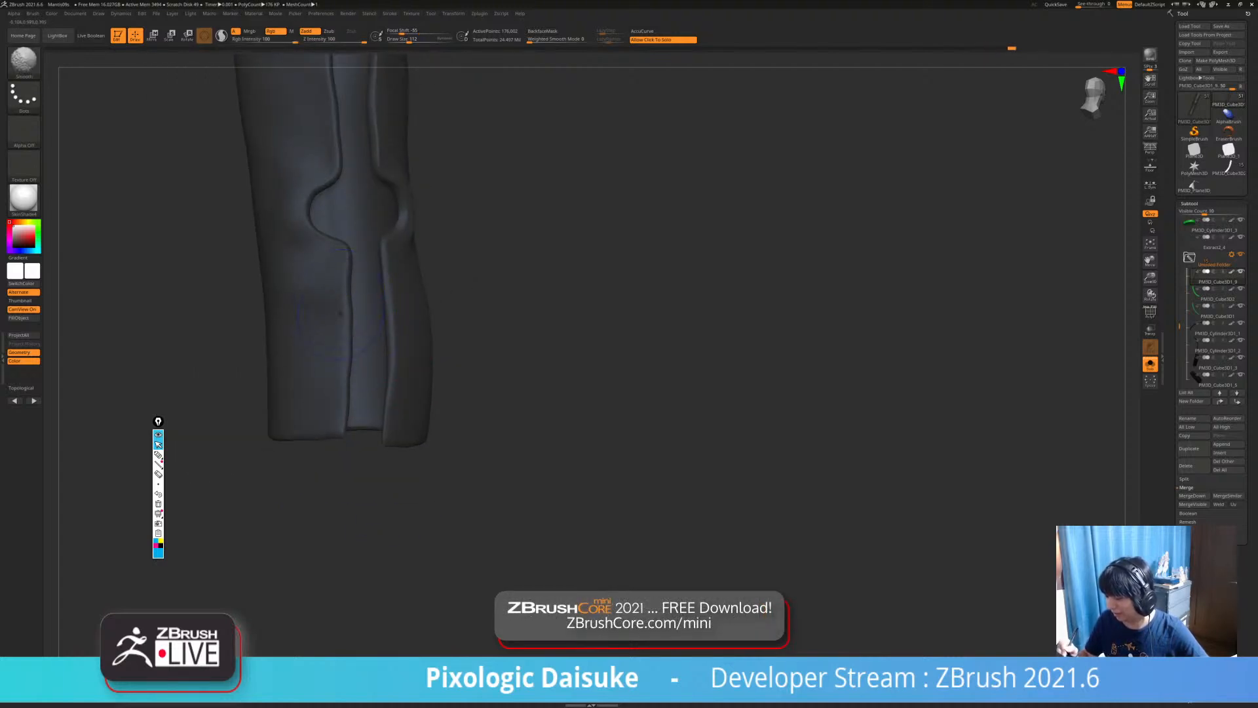
Inspect the shell's fit between the wrist and the cream plate, and set the Draw Size to 36.
{"action": "right_click_drag", "start_coordinate": [295, 275], "coordinate": [242, 314]}
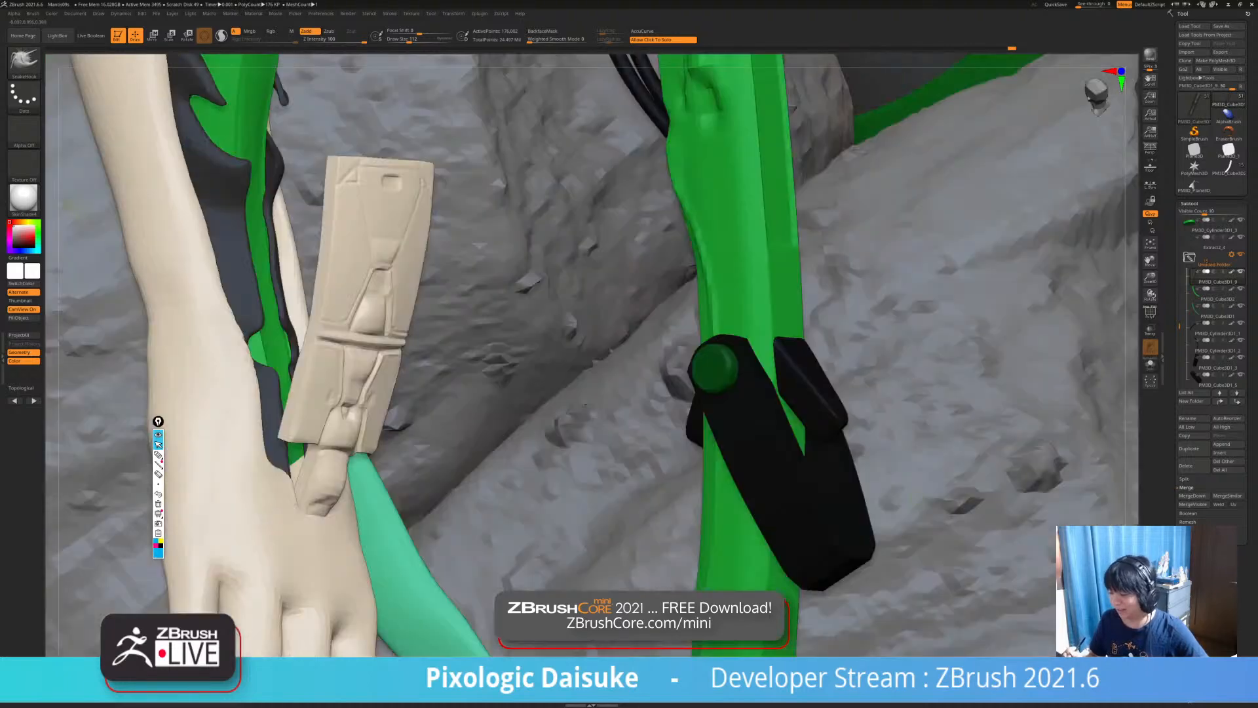
{"action": "right_click_drag", "start_coordinate": [585, 404], "coordinate": [403, 420]}
{"action": "mouse_move", "coordinate": [393, 463]}
{"action": "right_mouse_down", "text": "ctrl"}
{"action": "mouse_move", "coordinate": [381, 428]}
{"action": "mouse_move", "coordinate": [337, 420]}
{"action": "mouse_move", "coordinate": [306, 314]}
{"action": "mouse_move", "coordinate": [344, 315]}
{"action": "right_mouse_up", "text": "ctrl"}
{"action": "left_click", "coordinate": [402, 41]}
{"action": "left_click_drag", "start_coordinate": [401, 41], "coordinate": [398, 41]}
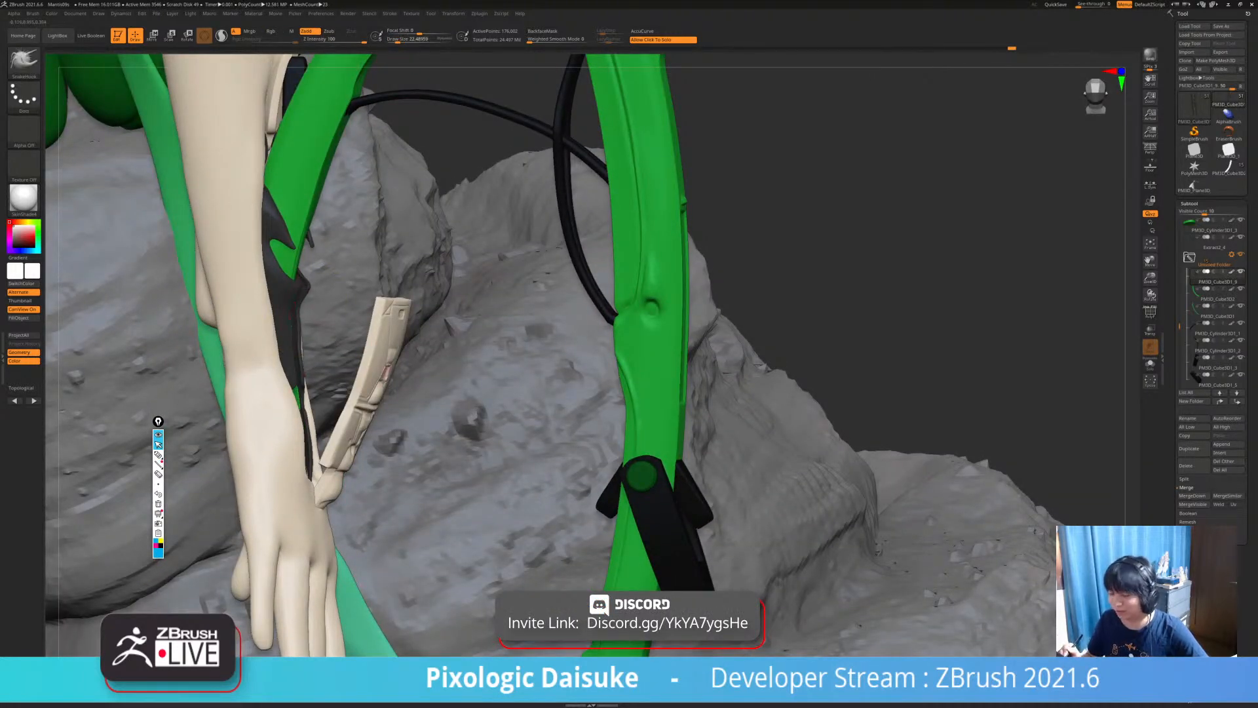
{"action": "mouse_move", "coordinate": [388, 366]}
{"action": "right_mouse_down"}
{"action": "mouse_move", "coordinate": [370, 455]}
{"action": "mouse_move", "coordinate": [436, 445]}
{"action": "right_mouse_up"}
{"action": "left_click_drag", "start_coordinate": [397, 41], "coordinate": [403, 41]}
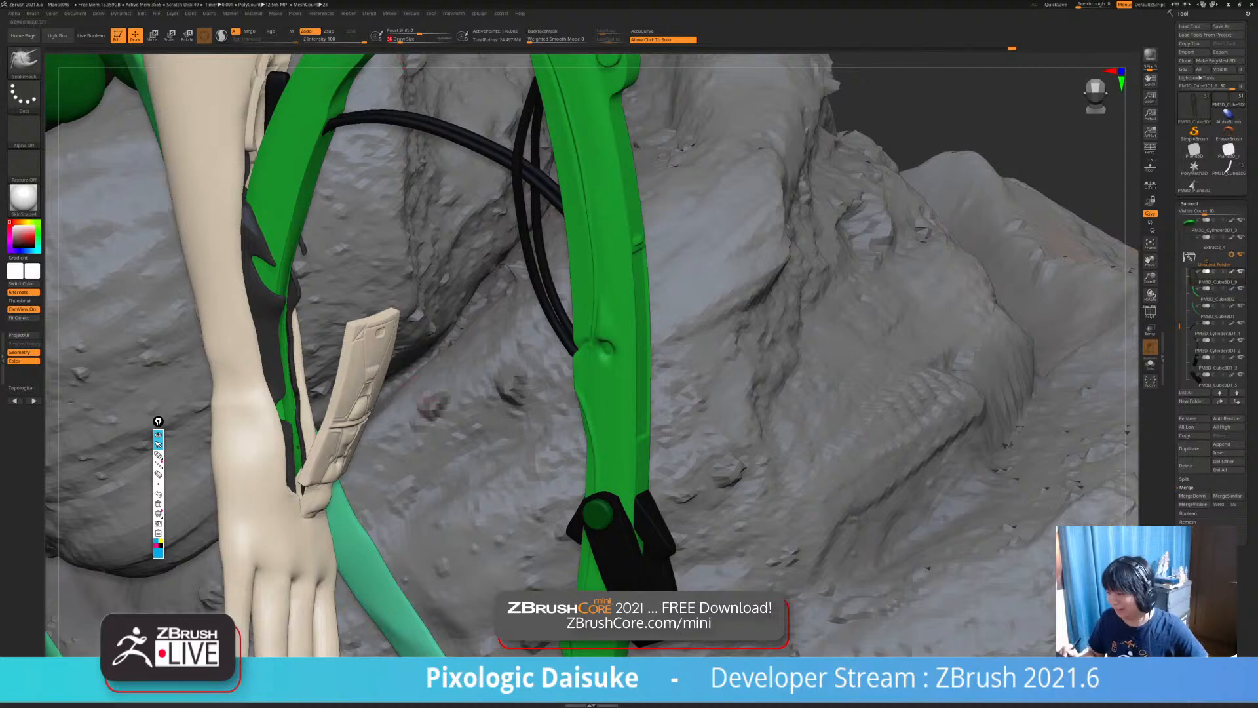
{"action": "right_click_drag", "start_coordinate": [393, 419], "coordinate": [426, 419], "text": "ctrl"}
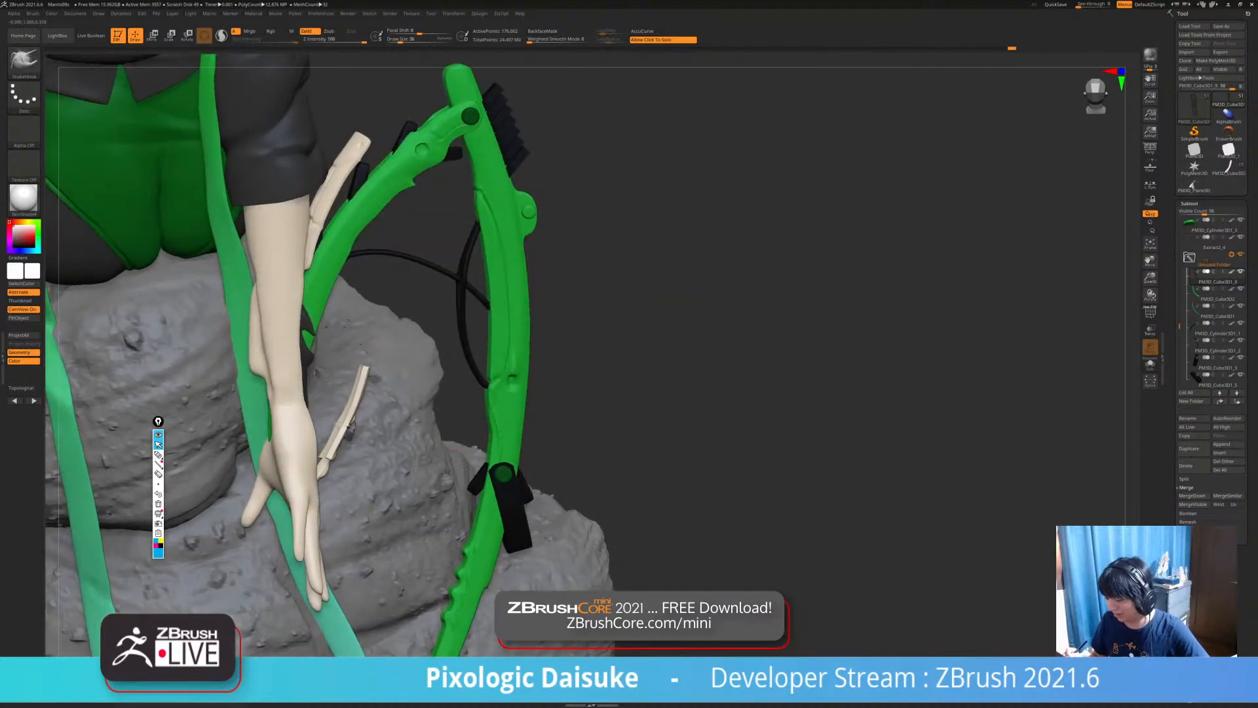
Set the brush's Draw Size to 48 for working on the dark shell beside the cream plate.
{"action": "left_click", "coordinate": [406, 436]}
{"action": "right_click_drag", "start_coordinate": [354, 435], "coordinate": [478, 410]}
{"action": "left_click", "coordinate": [408, 433]}
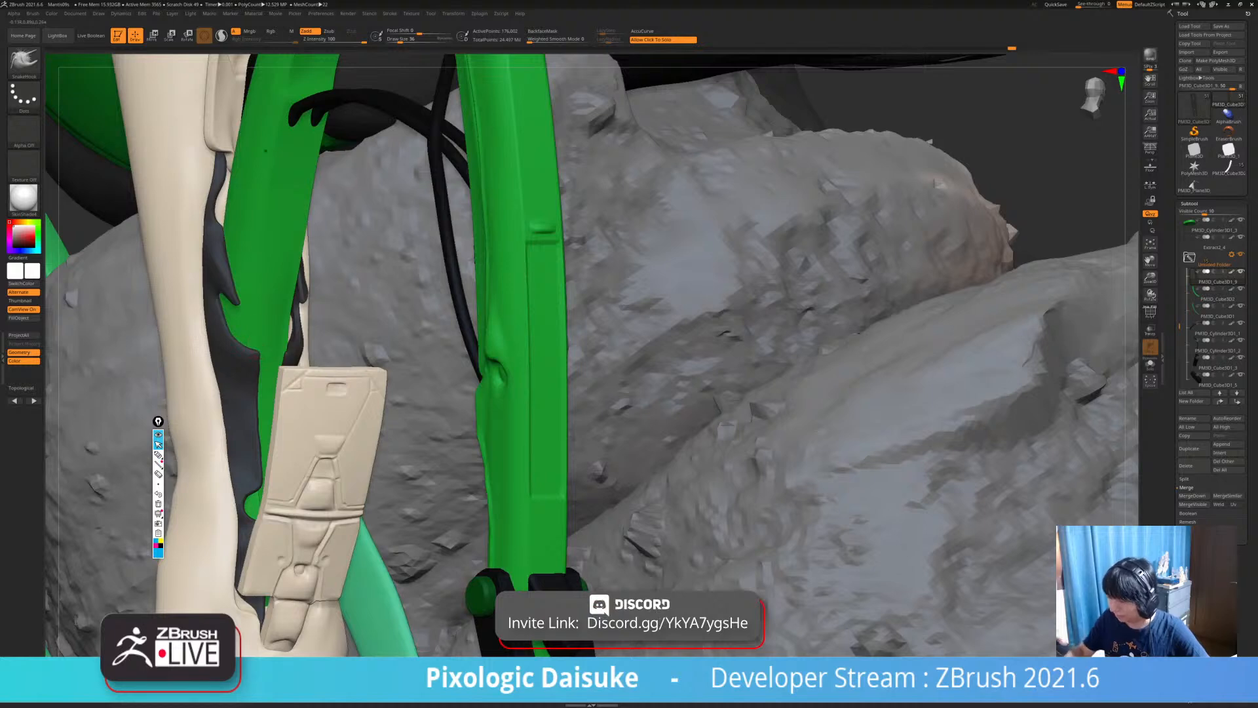
{"action": "left_click", "coordinate": [407, 39]}
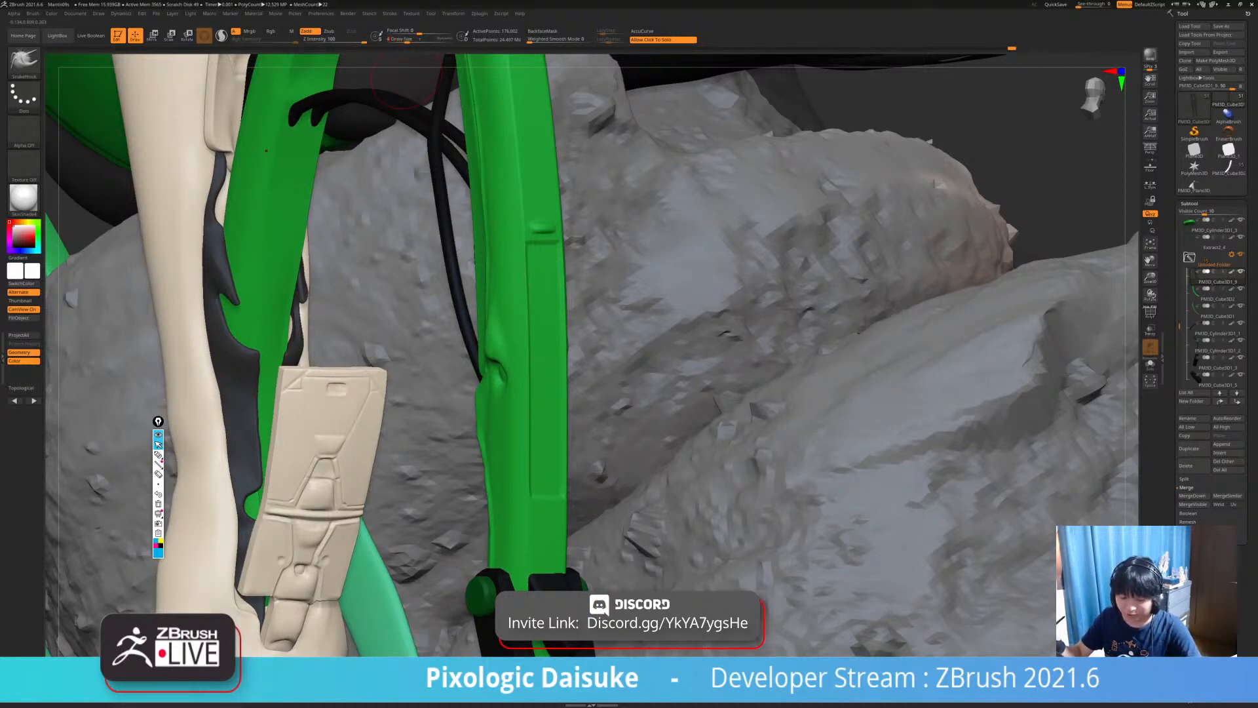
{"action": "mouse_move", "coordinate": [251, 361]}
{"action": "right_mouse_down"}
{"action": "mouse_move", "coordinate": [253, 347]}
{"action": "mouse_move", "coordinate": [256, 366]}
{"action": "right_mouse_up"}
{"action": "key", "text": "shift"}
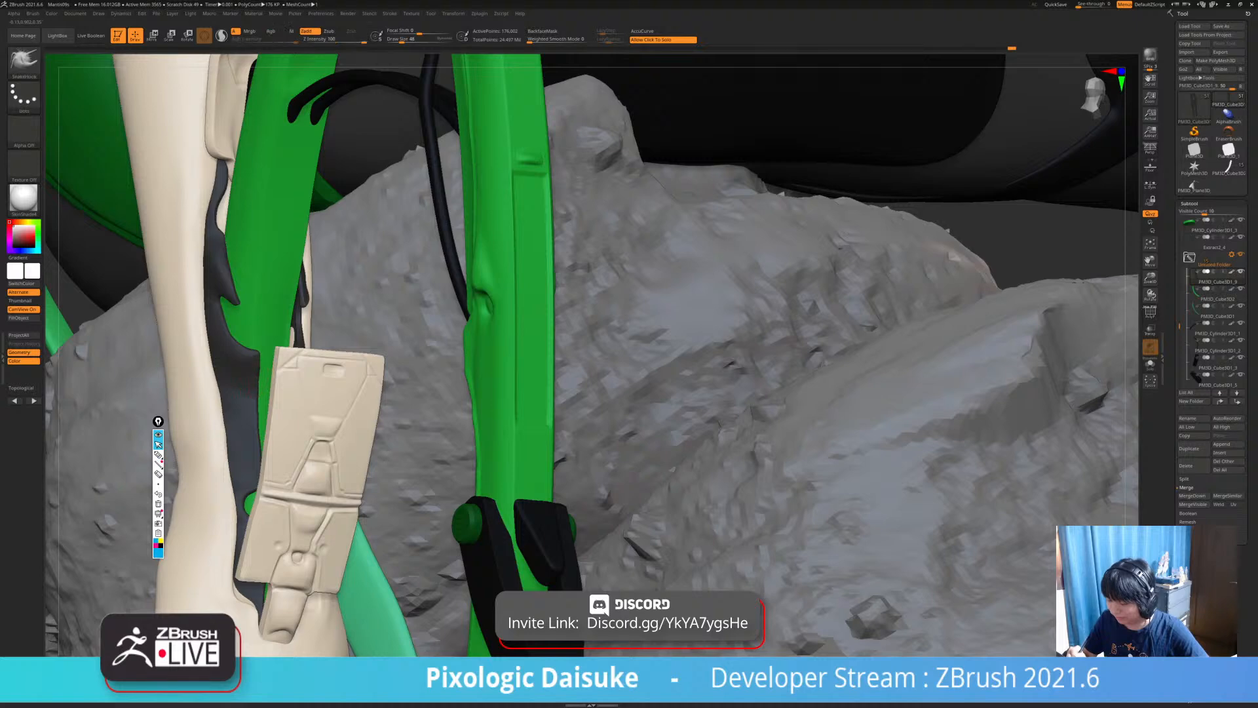
Examine how the shell, cream plate and green limb sit along the forearm and hand from several angles.
{"action": "right_click_drag", "start_coordinate": [260, 480], "coordinate": [294, 256], "text": "ctrl"}
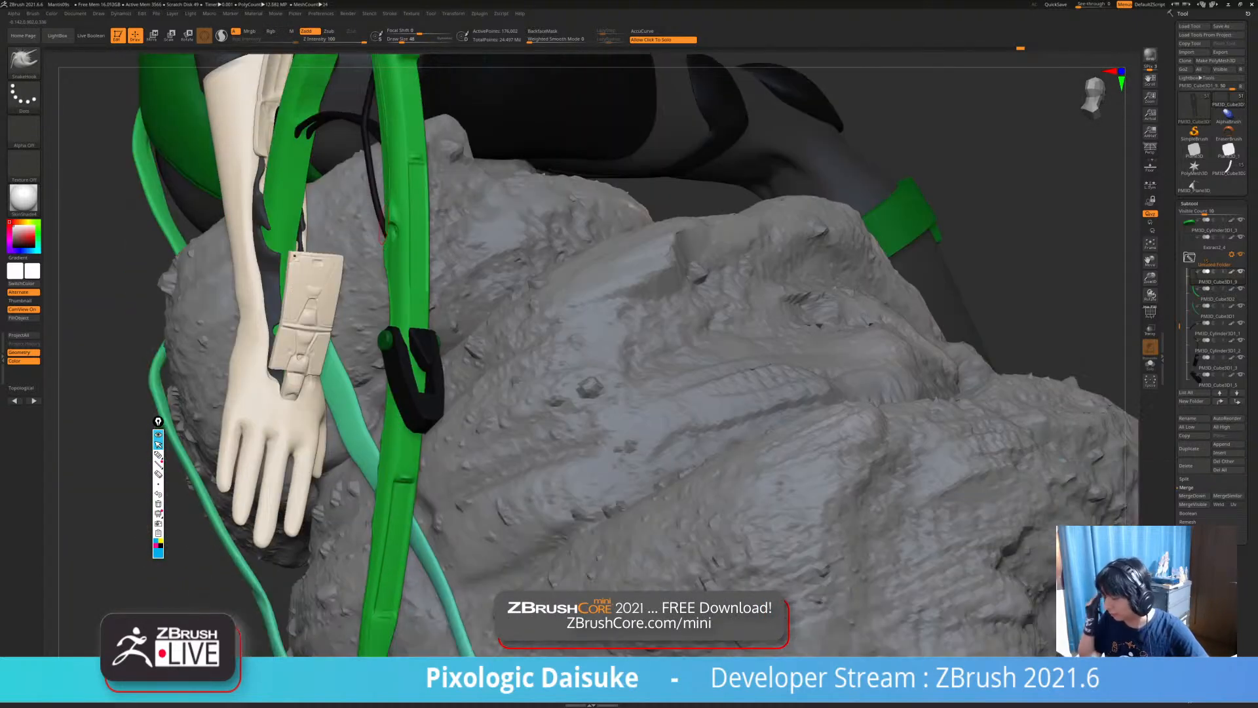
{"action": "right_click_drag", "start_coordinate": [471, 451], "coordinate": [293, 478]}
{"action": "right_click_drag", "start_coordinate": [440, 490], "coordinate": [475, 395], "text": "ctrl"}
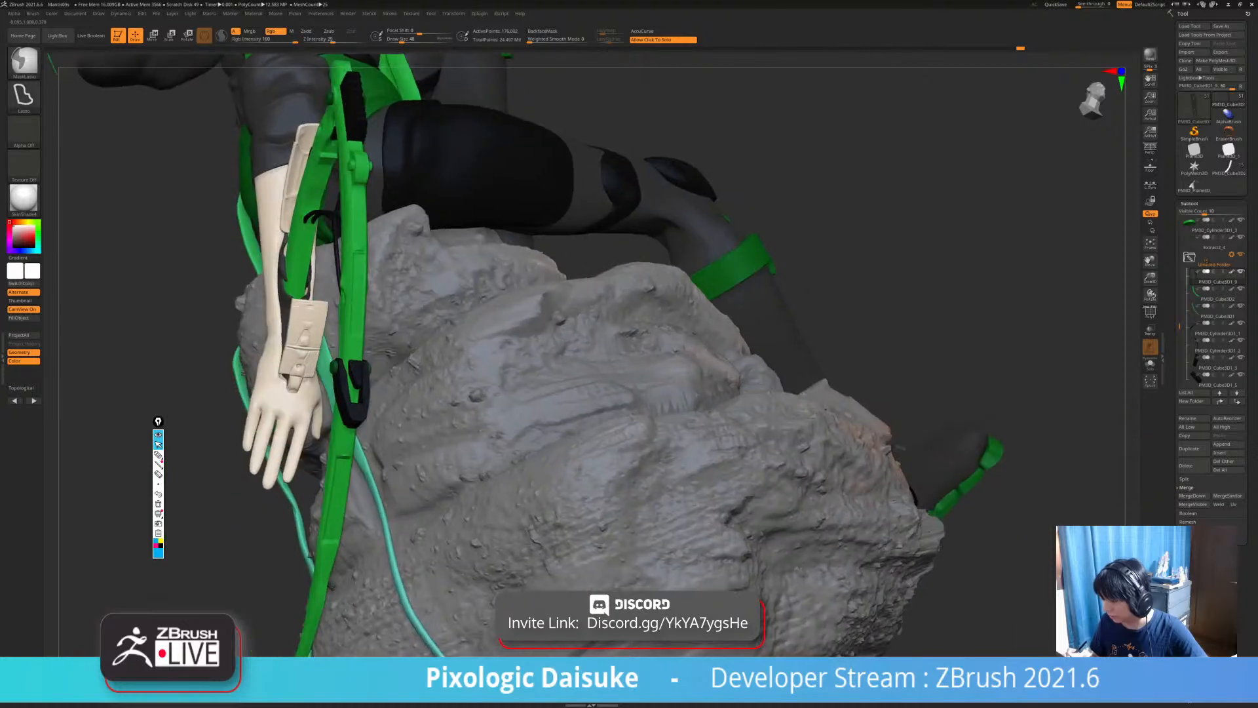
{"action": "left_click", "coordinate": [475, 395]}
{"action": "left_click", "coordinate": [463, 486]}
{"action": "mouse_move", "coordinate": [428, 488]}
{"action": "right_mouse_down"}
{"action": "mouse_move", "coordinate": [471, 496]}
{"action": "mouse_move", "coordinate": [460, 481]}
{"action": "right_mouse_up"}
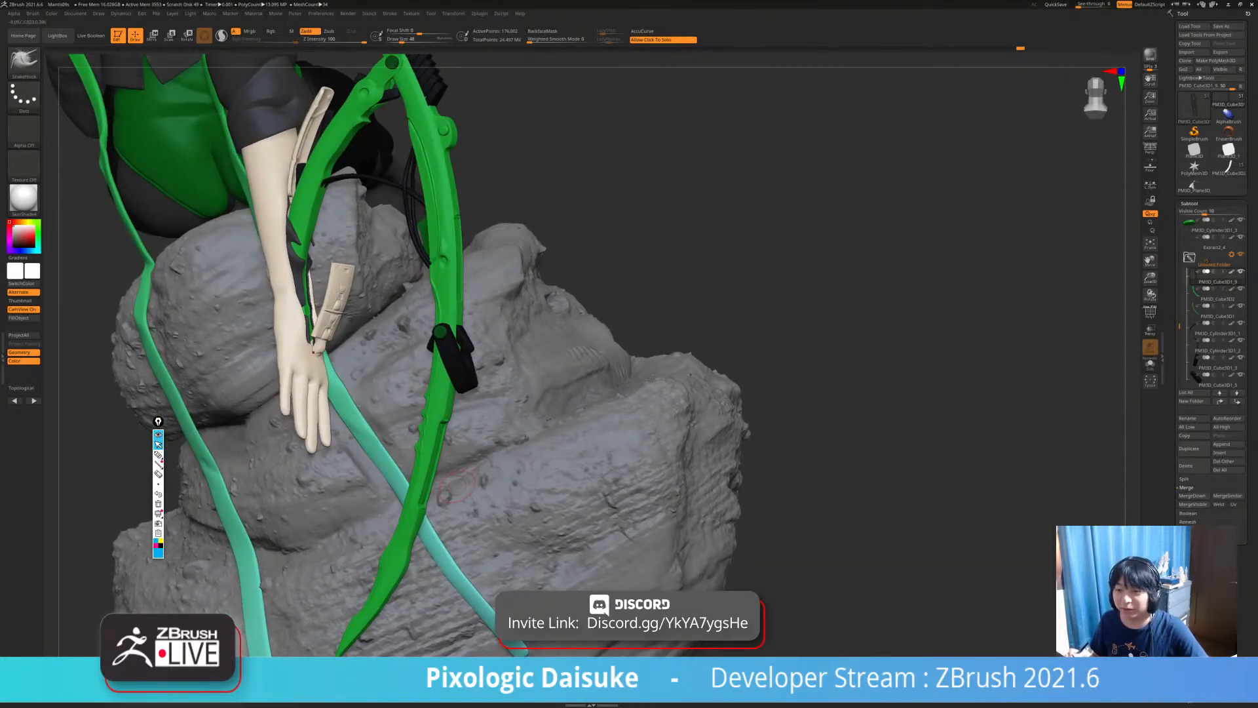
{"action": "mouse_move", "coordinate": [448, 508]}
{"action": "right_mouse_down"}
{"action": "mouse_move", "coordinate": [353, 491]}
{"action": "mouse_move", "coordinate": [370, 508]}
{"action": "mouse_move", "coordinate": [364, 491]}
{"action": "mouse_move", "coordinate": [314, 482]}
{"action": "mouse_move", "coordinate": [367, 492]}
{"action": "mouse_move", "coordinate": [377, 564]}
{"action": "right_mouse_up"}
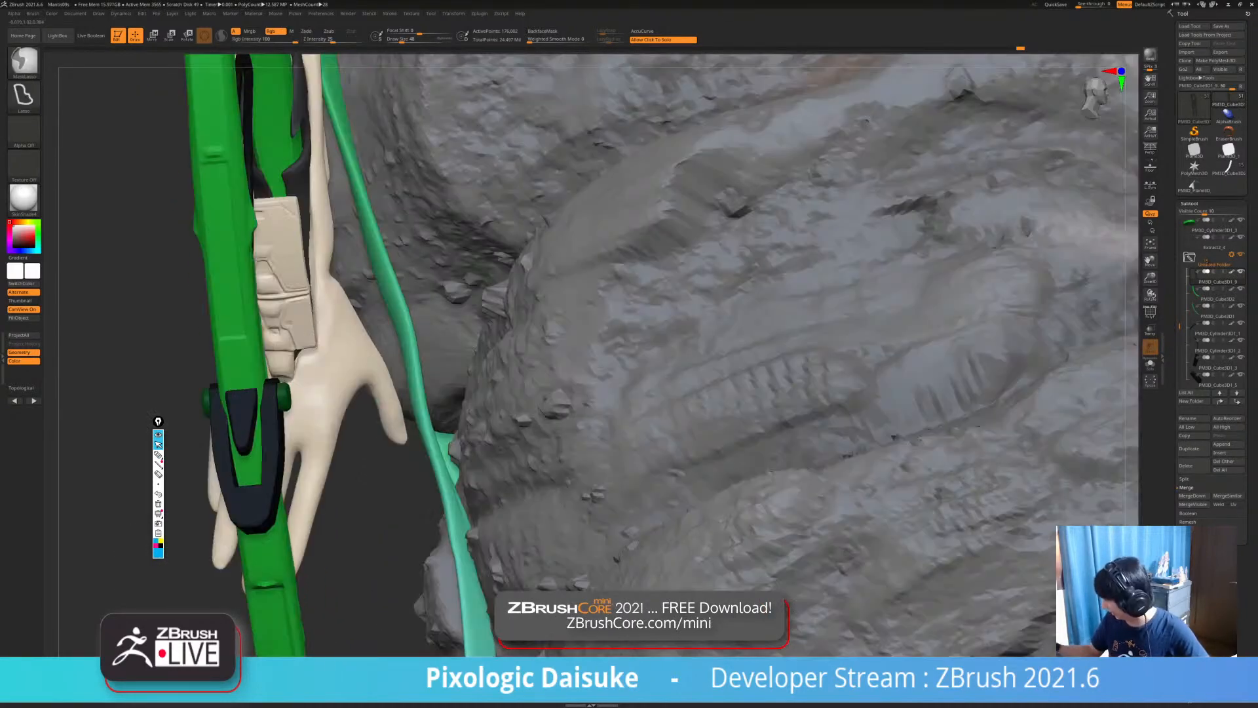
{"action": "mouse_move", "coordinate": [377, 485]}
{"action": "right_mouse_down", "text": "alt"}
{"action": "mouse_move", "coordinate": [396, 554]}
{"action": "mouse_move", "coordinate": [506, 569]}
{"action": "right_mouse_up", "text": "alt"}
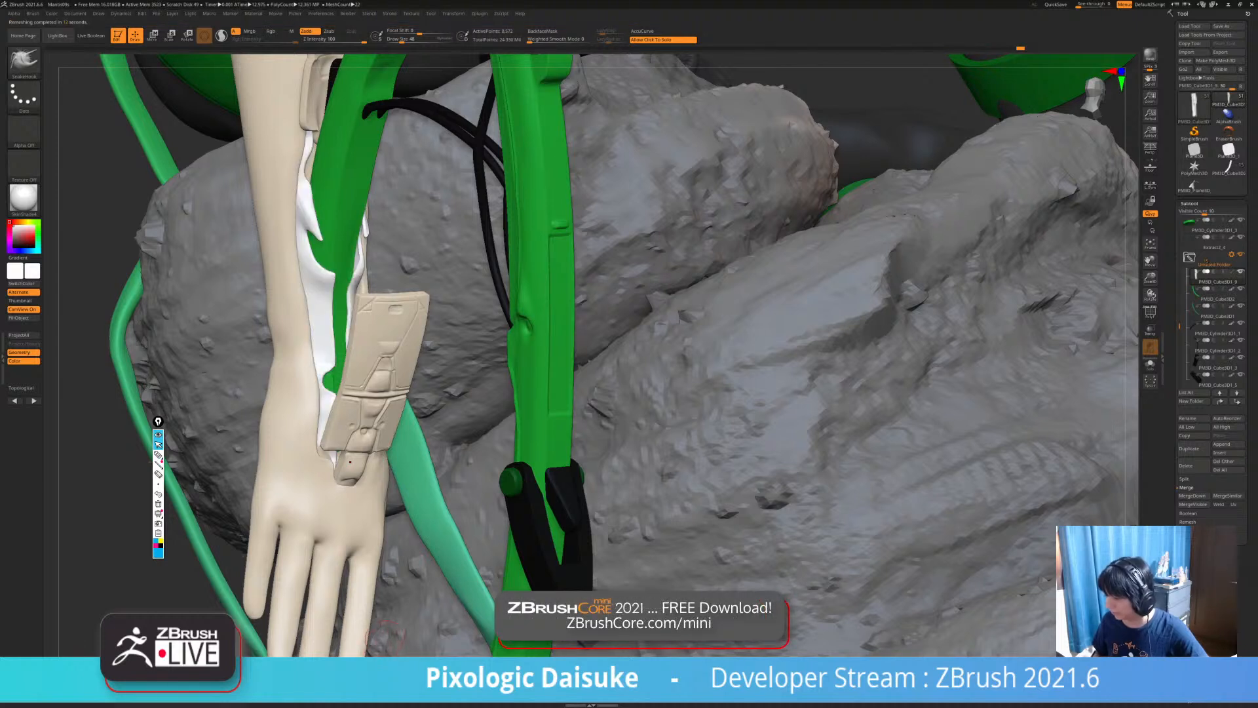
Fill the remeshed forearm shell with black and subdivide it.
{"action": "left_click", "coordinate": [13, 246]}
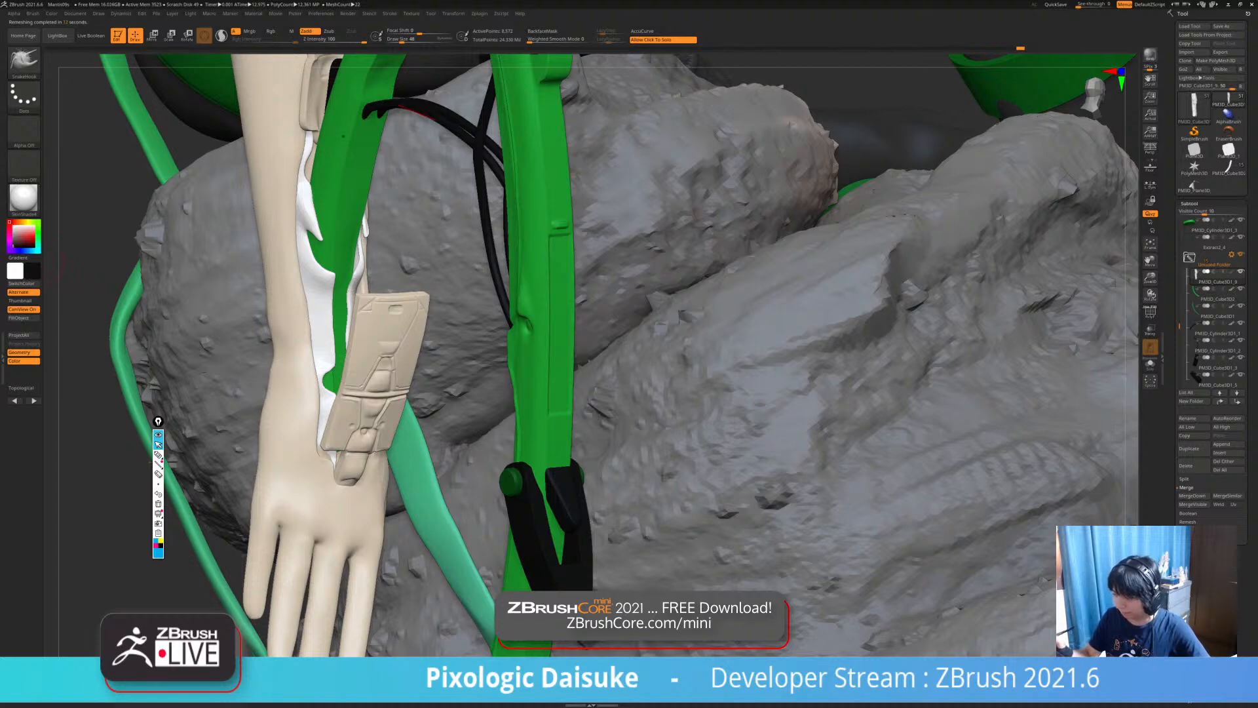
{"action": "left_click", "coordinate": [19, 318]}
{"action": "mouse_move", "coordinate": [338, 510]}
{"action": "right_mouse_down"}
{"action": "mouse_move", "coordinate": [393, 489]}
{"action": "mouse_move", "coordinate": [334, 504]}
{"action": "mouse_move", "coordinate": [361, 503]}
{"action": "right_mouse_up"}
{"action": "key", "text": "ctrl+d"}
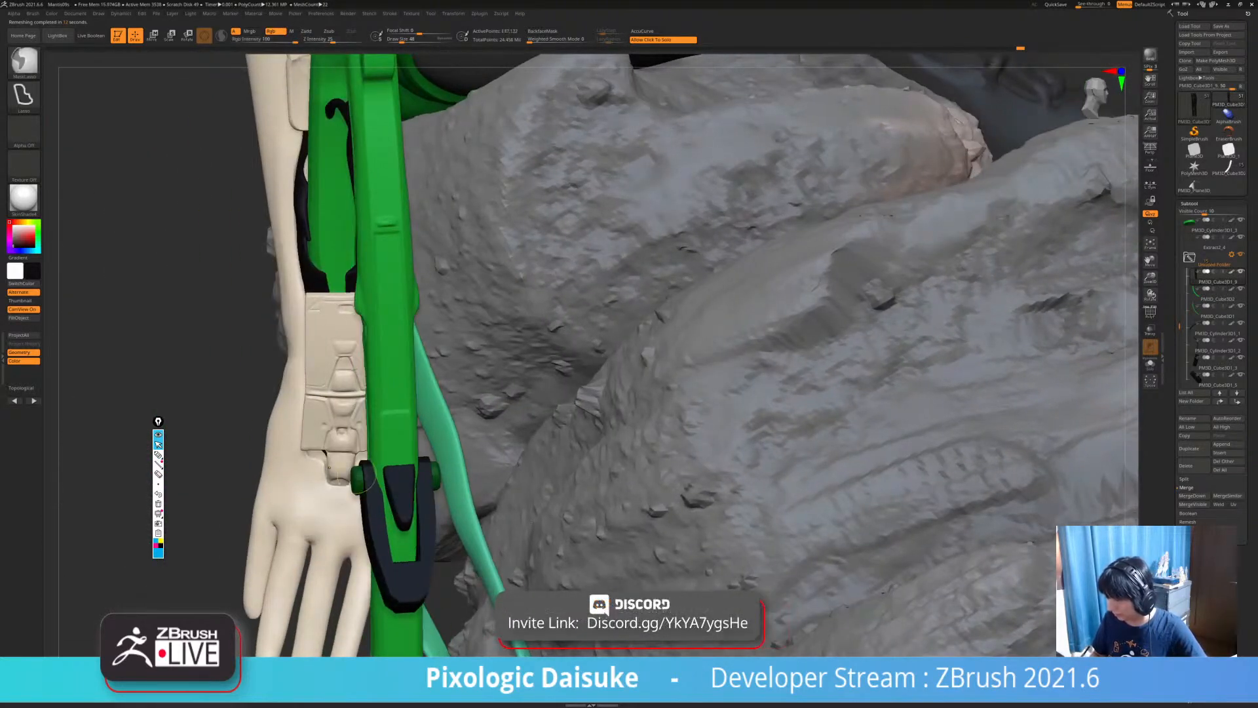
{"action": "left_click_drag", "start_coordinate": [365, 504], "coordinate": [348, 422], "text": "ctrl"}
{"action": "mouse_move", "coordinate": [348, 423]}
{"action": "right_mouse_down"}
{"action": "mouse_move", "coordinate": [342, 452]}
{"action": "mouse_move", "coordinate": [387, 419]}
{"action": "right_mouse_up"}
Switch to the DamStandard brush and set its Draw Size to 12 for detailing the shell's pointed notch.
{"action": "left_click", "coordinate": [379, 380]}
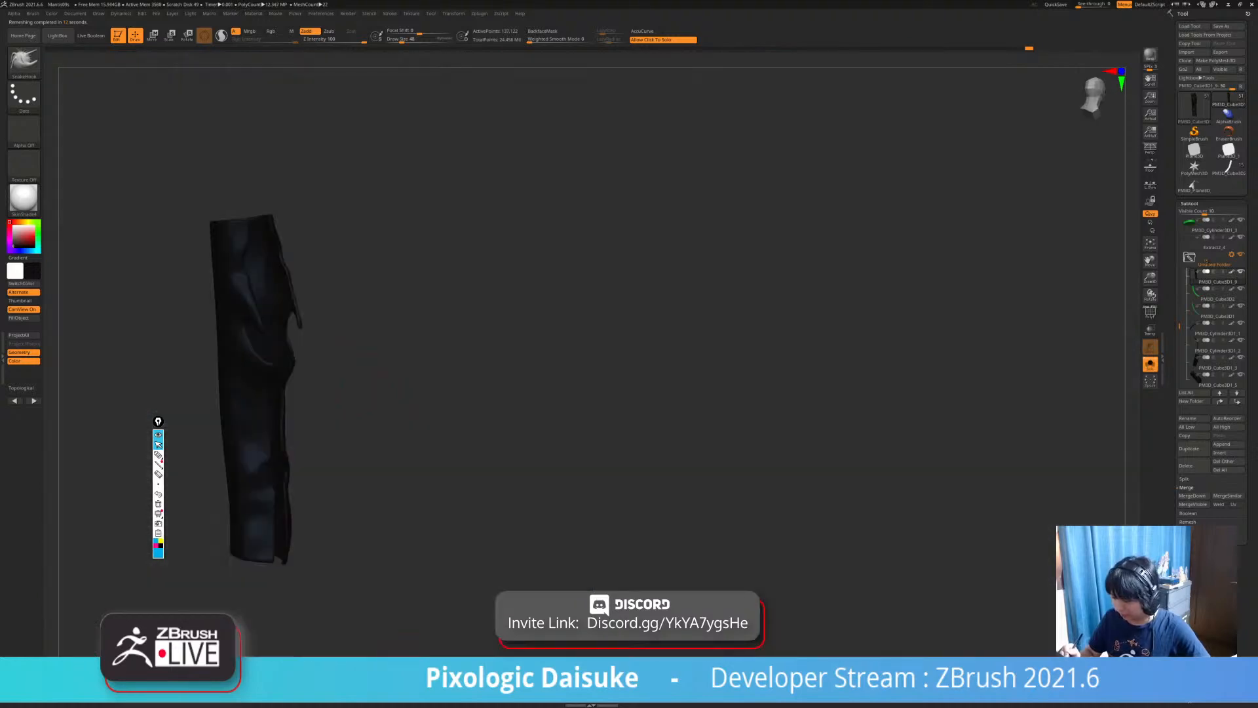
{"action": "left_click", "coordinate": [379, 380]}
{"action": "key", "text": "b"}
{"action": "key", "text": "d"}
{"action": "key", "text": "s"}
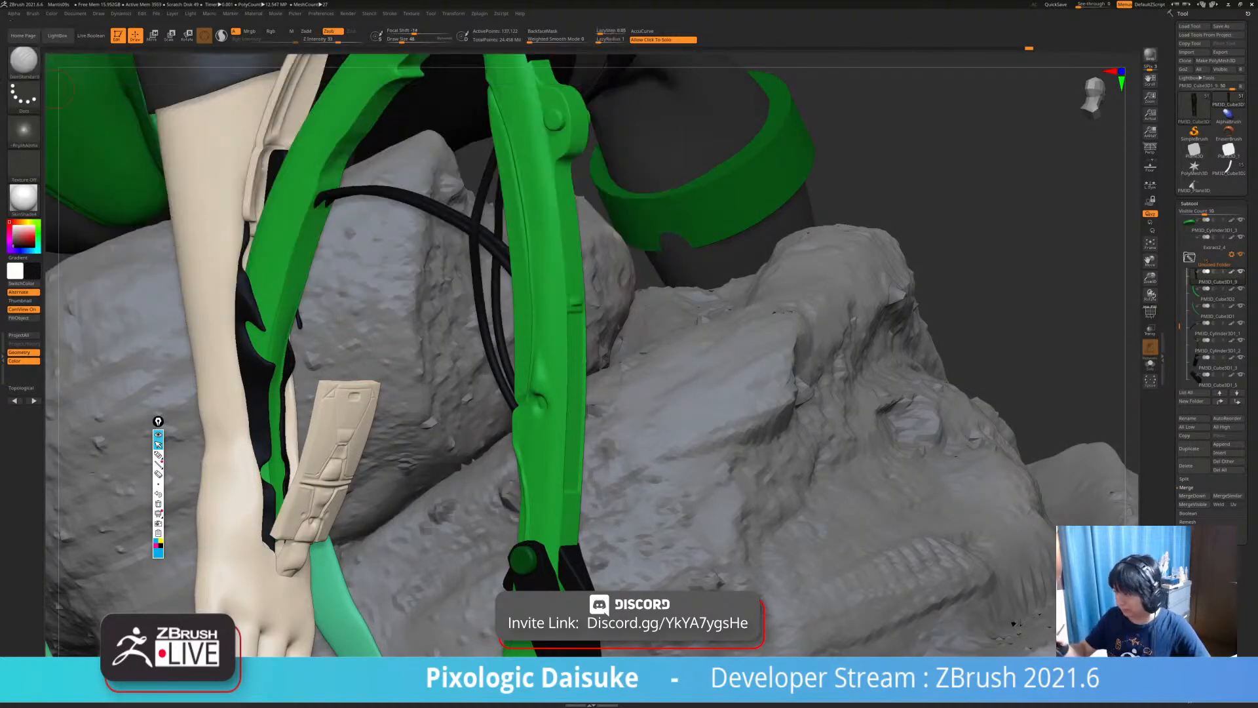
{"action": "left_click", "coordinate": [1150, 313]}
{"action": "left_click", "coordinate": [1150, 312]}
{"action": "right_click_drag", "start_coordinate": [367, 458], "coordinate": [408, 310], "text": "alt"}
{"action": "right_click_drag", "start_coordinate": [408, 310], "coordinate": [507, 472]}
{"action": "right_click_drag", "start_coordinate": [422, 370], "coordinate": [429, 388], "text": "alt"}
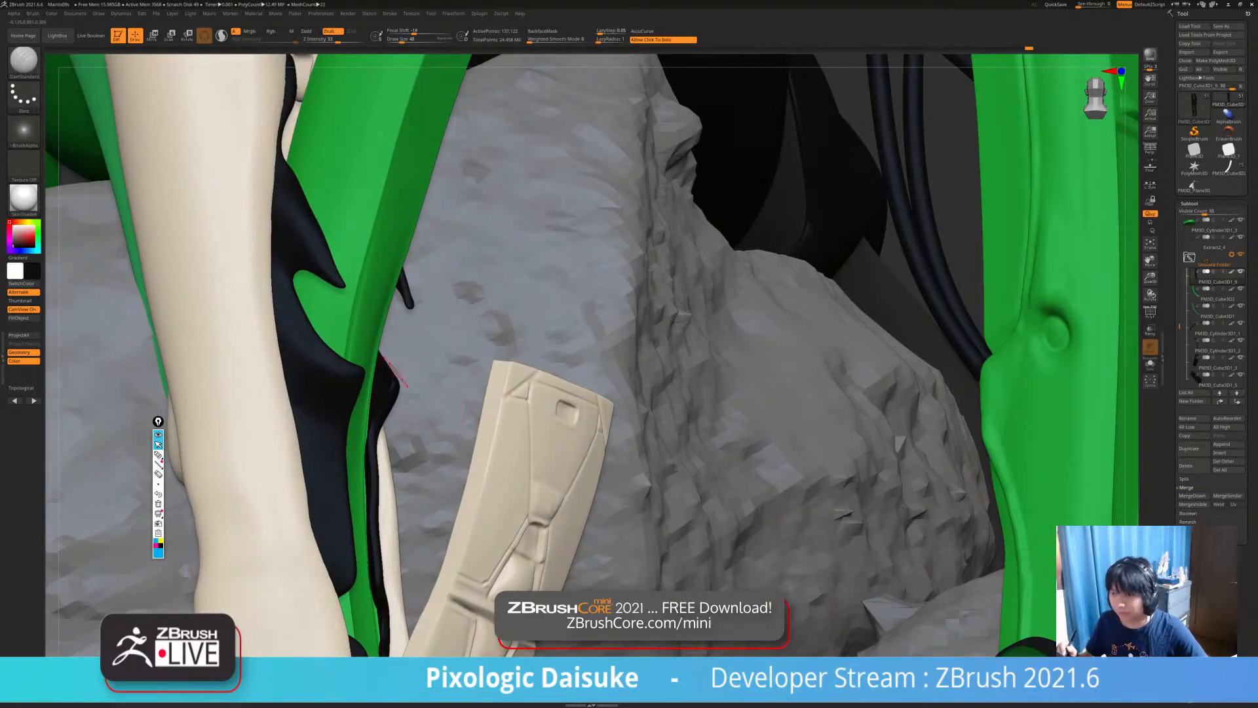
{"action": "left_click", "coordinate": [24, 62]}
{"action": "left_click", "coordinate": [394, 40]}
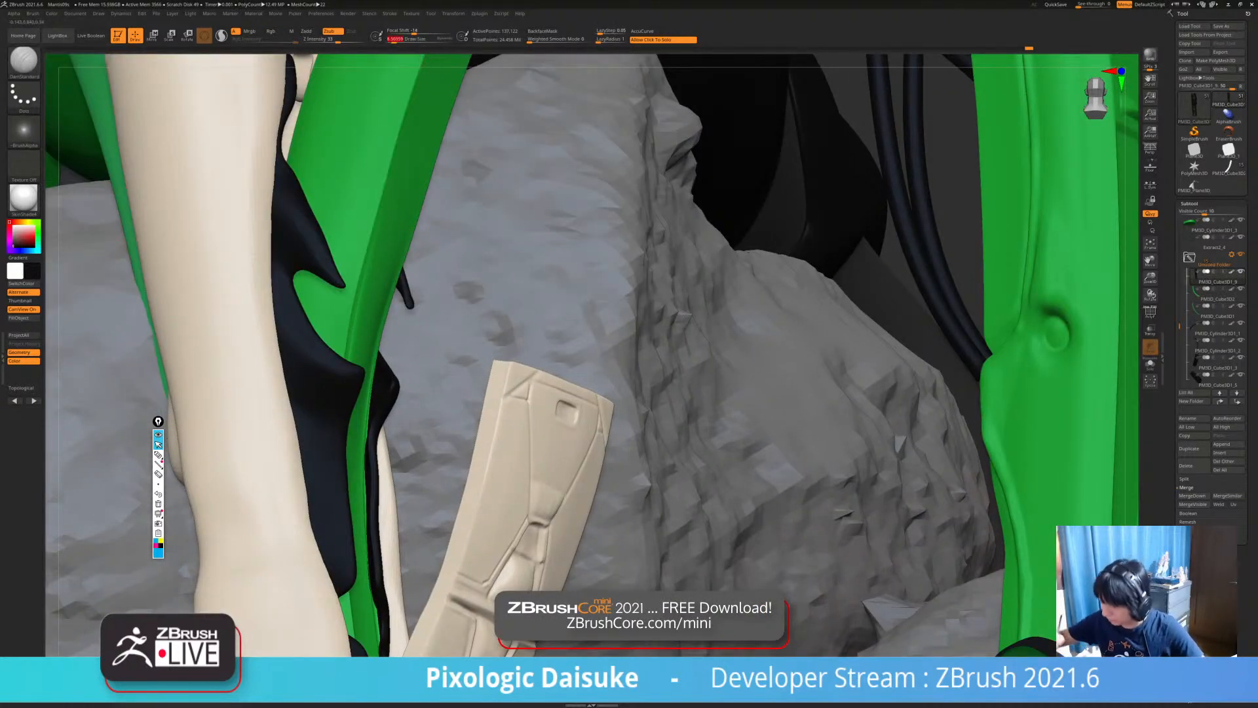
{"action": "type", "text": "12"}
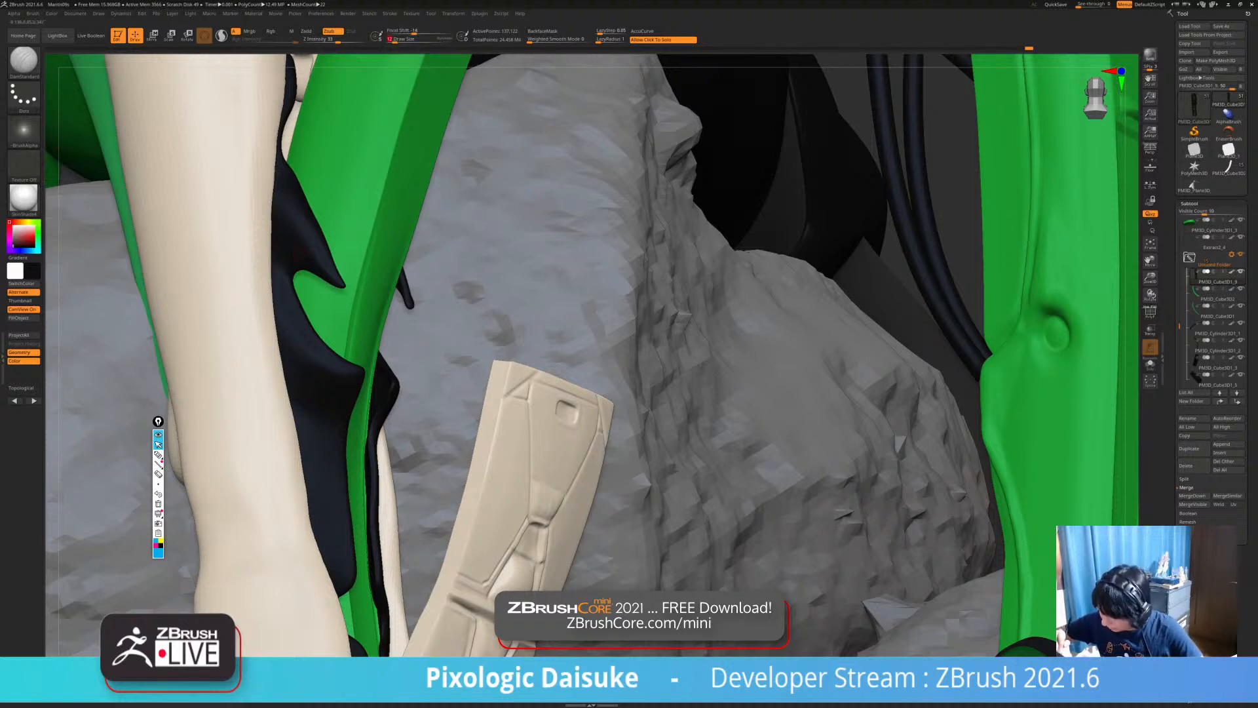
Isolate the shell, set the Draw Size to about 20.6 and subdivide the mesh once more.
{"action": "left_click", "coordinate": [864, 196]}
{"action": "mouse_move", "coordinate": [472, 210]}
{"action": "left_mouse_down"}
{"action": "mouse_move", "coordinate": [420, 177]}
{"action": "mouse_move", "coordinate": [392, 217]}
{"action": "left_mouse_up"}
{"action": "left_click", "coordinate": [397, 40]}
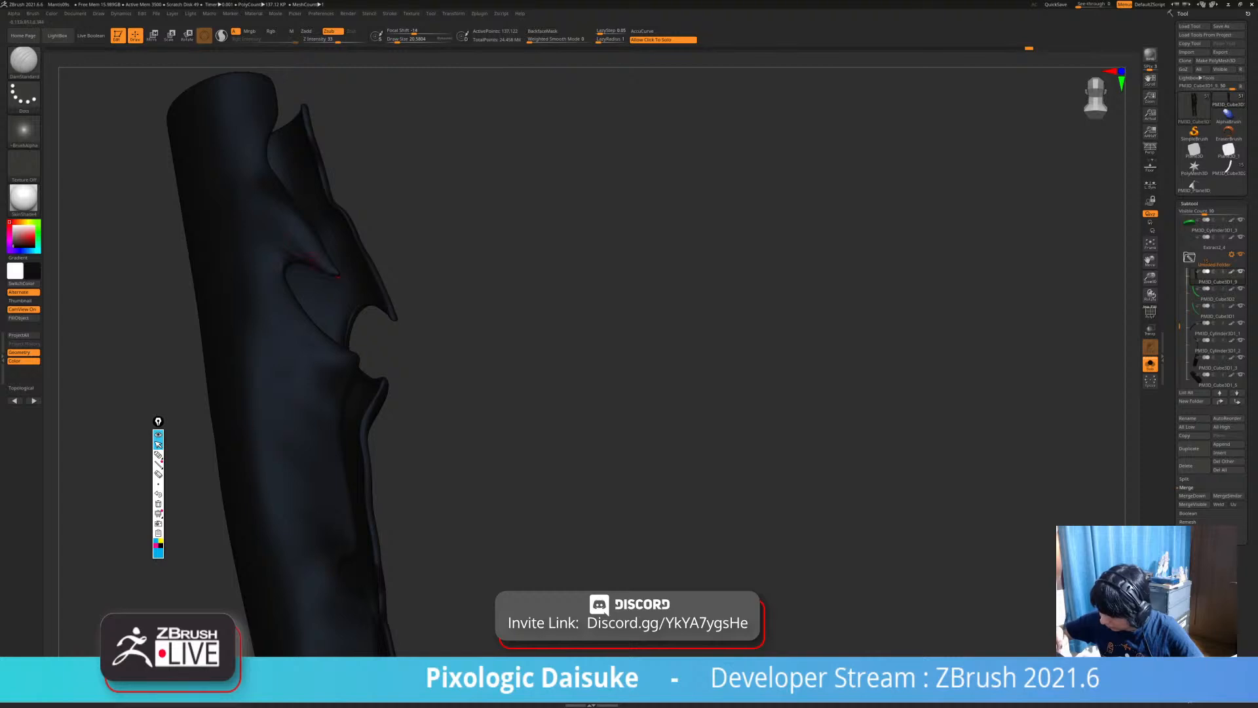
{"action": "key", "text": "shift"}
{"action": "key", "text": "ctrl+d"}
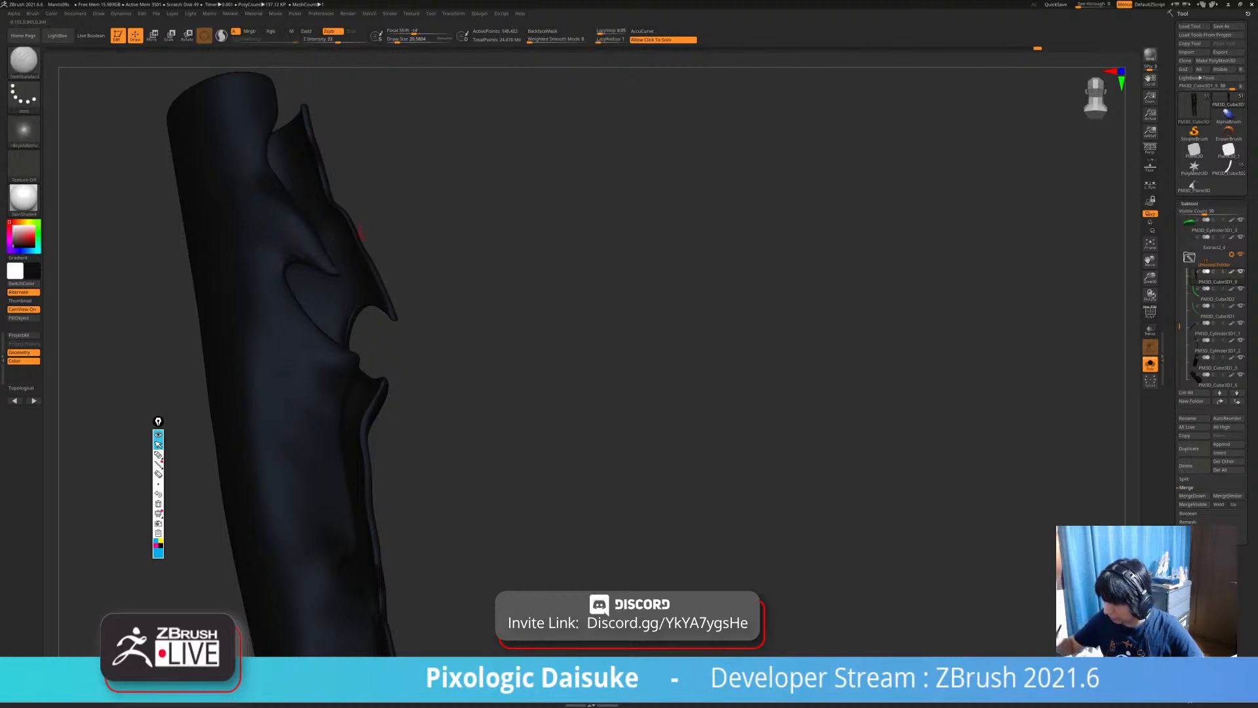
Raise the Draw Size to about 31 and undo the trial strokes beside the shell's notch.
{"action": "right_click_drag", "start_coordinate": [357, 121], "coordinate": [363, 151], "text": "ctrl"}
{"action": "left_click", "coordinate": [409, 40]}
{"action": "key", "text": "ctrl+z"}
{"action": "left_click", "coordinate": [399, 40]}
{"action": "left_click_drag", "start_coordinate": [328, 290], "coordinate": [262, 272]}
{"action": "key", "text": "ctrl+z"}
{"action": "key", "text": "ctrl+z"}
Smooth the surface around the isolated shell's upper notch.
{"action": "key", "text": "shift"}
{"action": "key", "text": "shift"}
{"action": "right_click_drag", "start_coordinate": [295, 328], "coordinate": [295, 272], "text": "ctrl"}
{"action": "mouse_move", "coordinate": [458, 334]}
{"action": "right_mouse_down"}
{"action": "mouse_move", "coordinate": [339, 338]}
{"action": "mouse_move", "coordinate": [285, 325]}
{"action": "mouse_move", "coordinate": [289, 298]}
{"action": "mouse_move", "coordinate": [289, 322]}
{"action": "mouse_move", "coordinate": [290, 304]}
{"action": "mouse_move", "coordinate": [295, 314]}
{"action": "mouse_move", "coordinate": [339, 282]}
{"action": "mouse_move", "coordinate": [441, 303]}
{"action": "mouse_move", "coordinate": [410, 281]}
{"action": "mouse_move", "coordinate": [367, 283]}
{"action": "mouse_move", "coordinate": [422, 308]}
{"action": "mouse_move", "coordinate": [411, 315]}
{"action": "right_mouse_up"}
{"action": "left_click_drag", "start_coordinate": [382, 338], "coordinate": [414, 303], "text": "shift"}
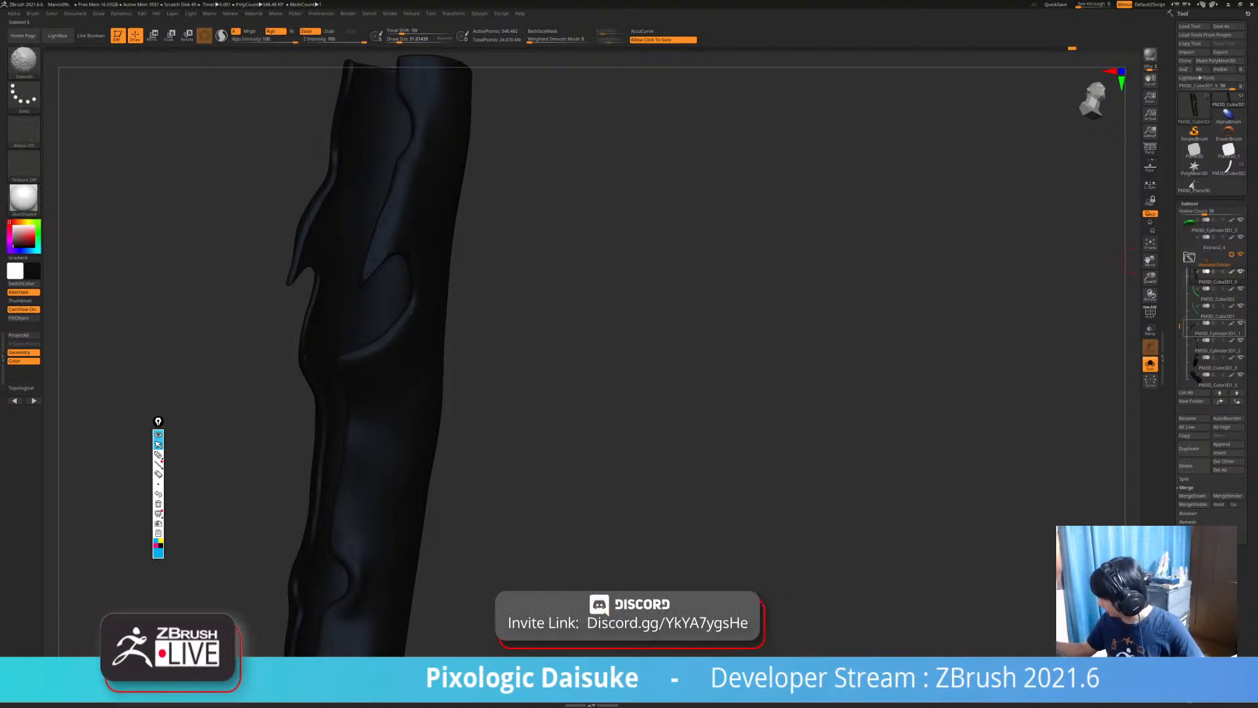
Turn off the shell's polypaint display, pick white as the active colour, and undo a test stroke beside the notch.
{"action": "left_click", "coordinate": [1232, 271]}
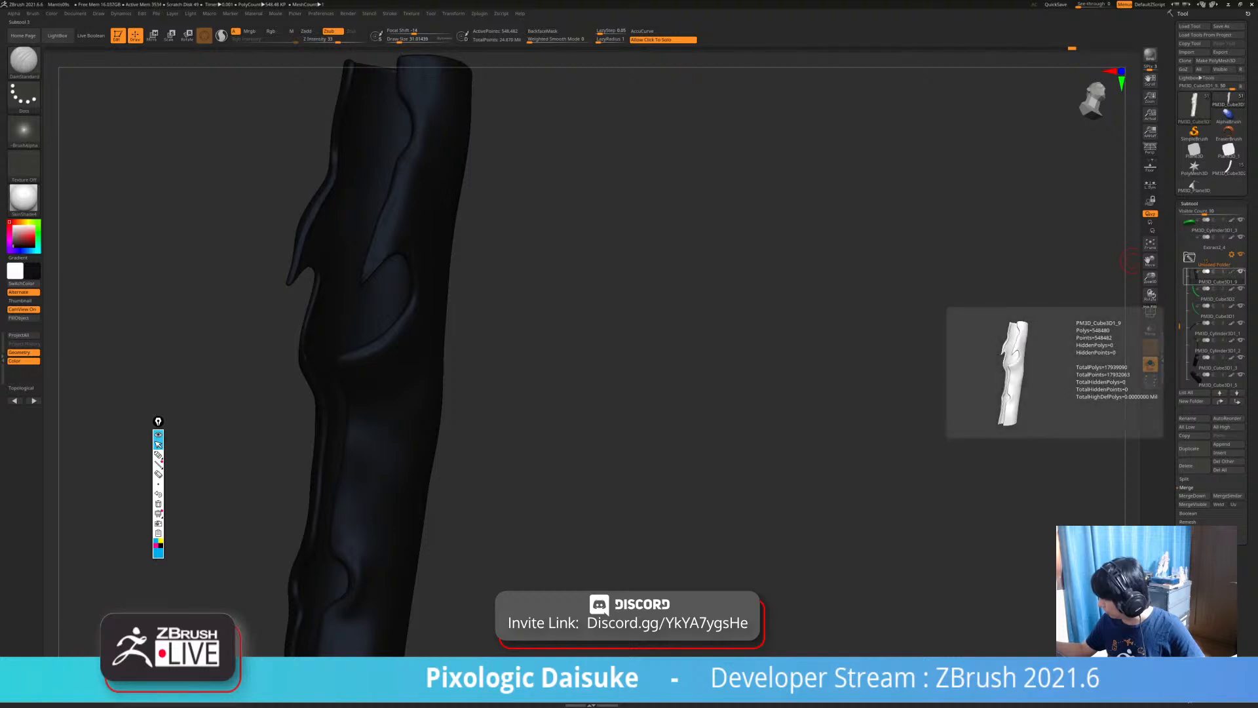
{"action": "left_click", "coordinate": [19, 235]}
{"action": "left_click_drag", "start_coordinate": [19, 235], "coordinate": [13, 226]}
{"action": "right_click_drag", "start_coordinate": [436, 312], "coordinate": [419, 273], "text": "alt"}
{"action": "left_click_drag", "start_coordinate": [398, 260], "coordinate": [390, 274]}
{"action": "key", "text": "ctrl+z"}
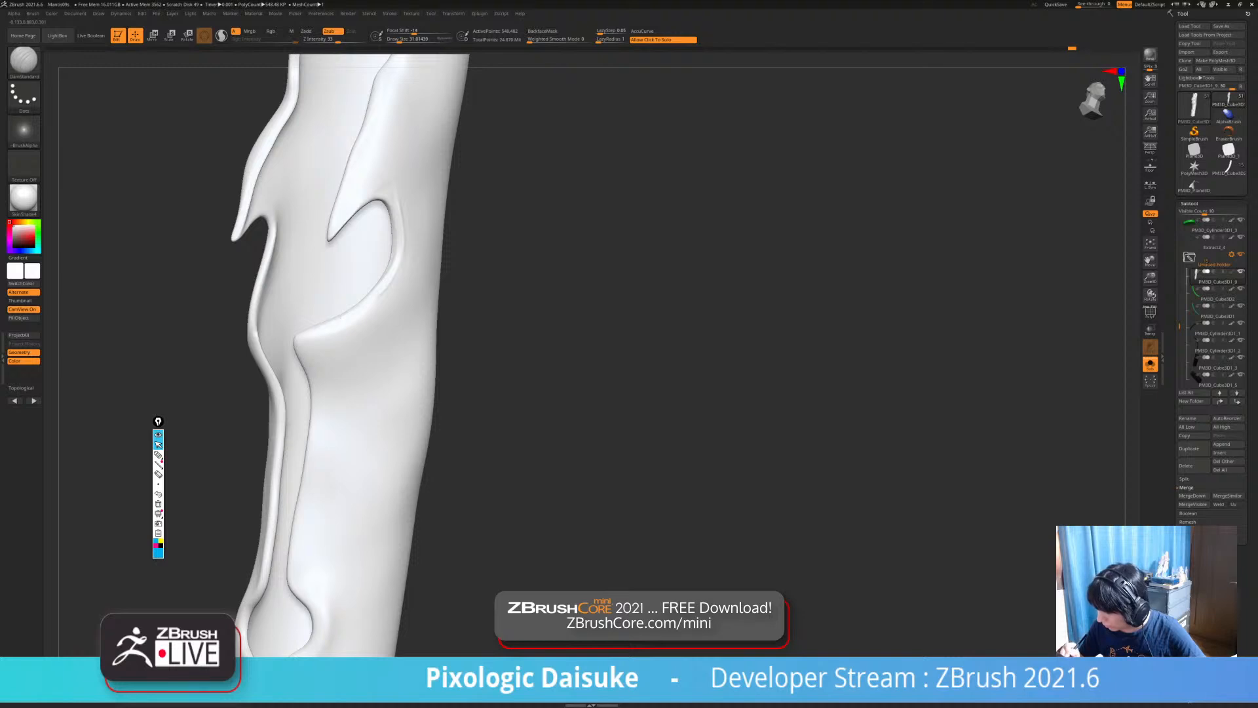
Carve a DamStandard crease along the slit edge below the large notch, undoing the first attempt.
{"action": "right_click_drag", "start_coordinate": [305, 348], "coordinate": [291, 242], "text": "alt"}
{"action": "left_click_drag", "start_coordinate": [281, 233], "coordinate": [296, 270]}
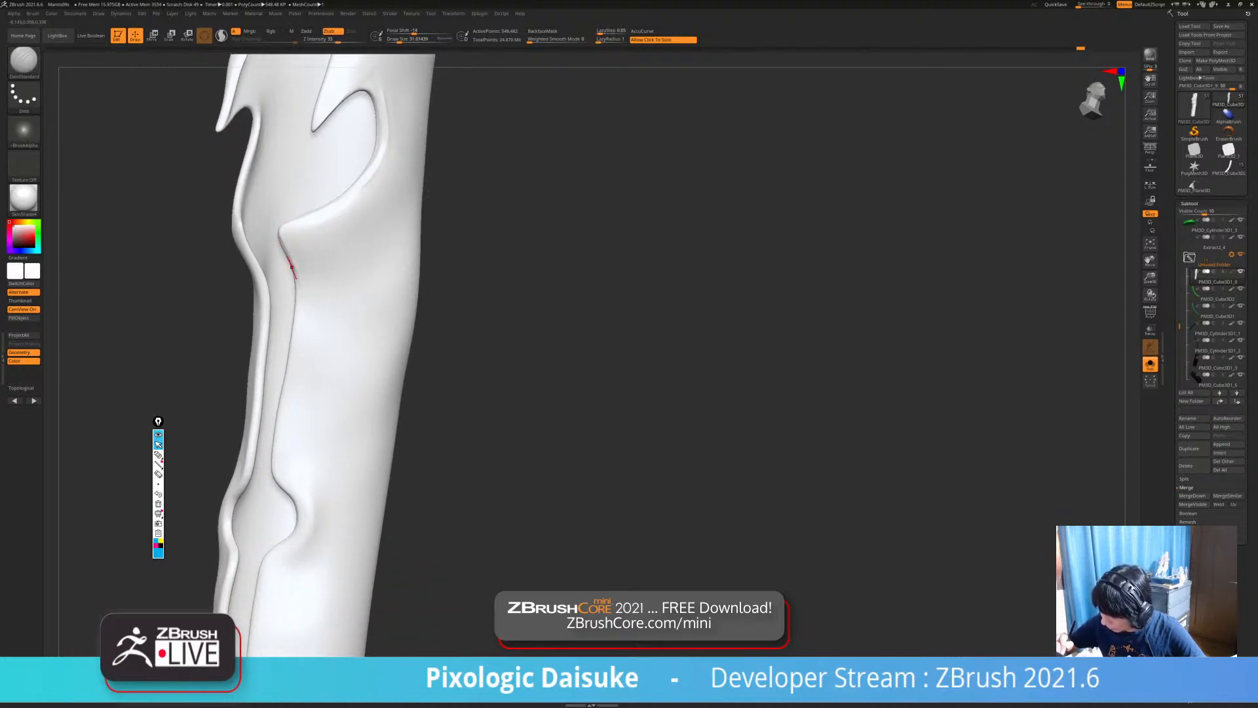
{"action": "right_click_drag", "start_coordinate": [295, 350], "coordinate": [303, 278], "text": "ctrl"}
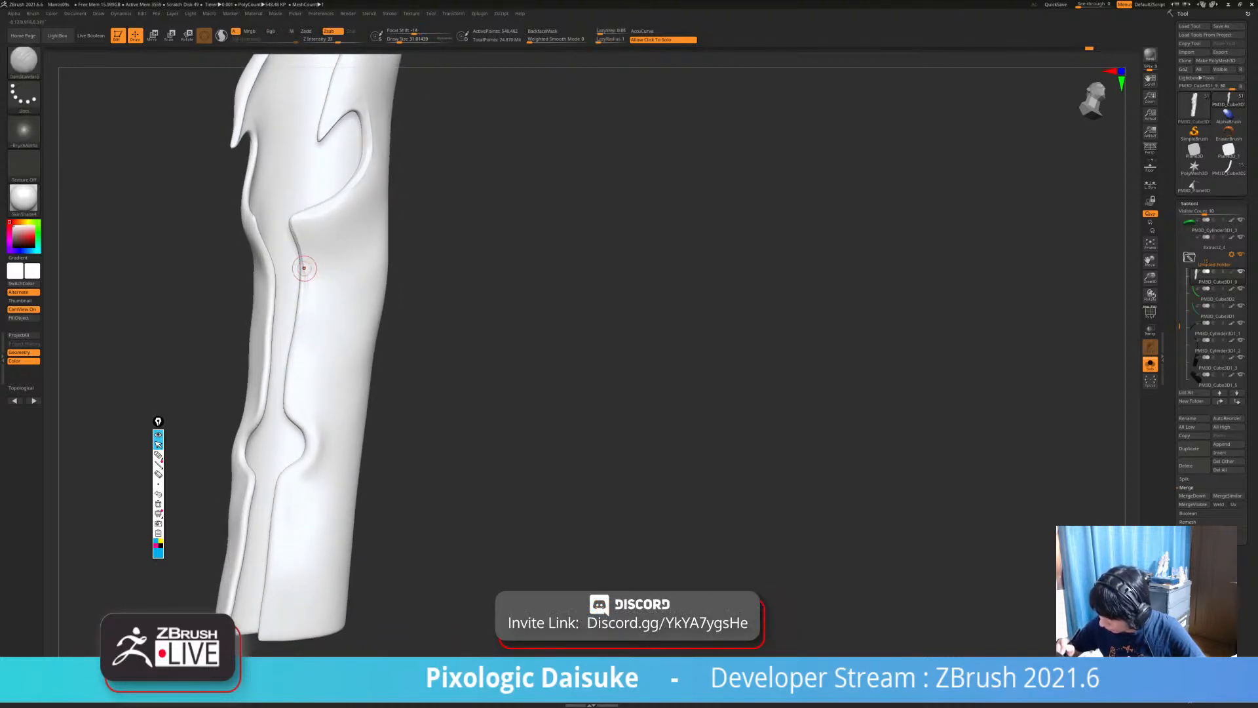
{"action": "key", "text": "ctrl+z"}
{"action": "left_click_drag", "start_coordinate": [303, 274], "coordinate": [304, 315]}
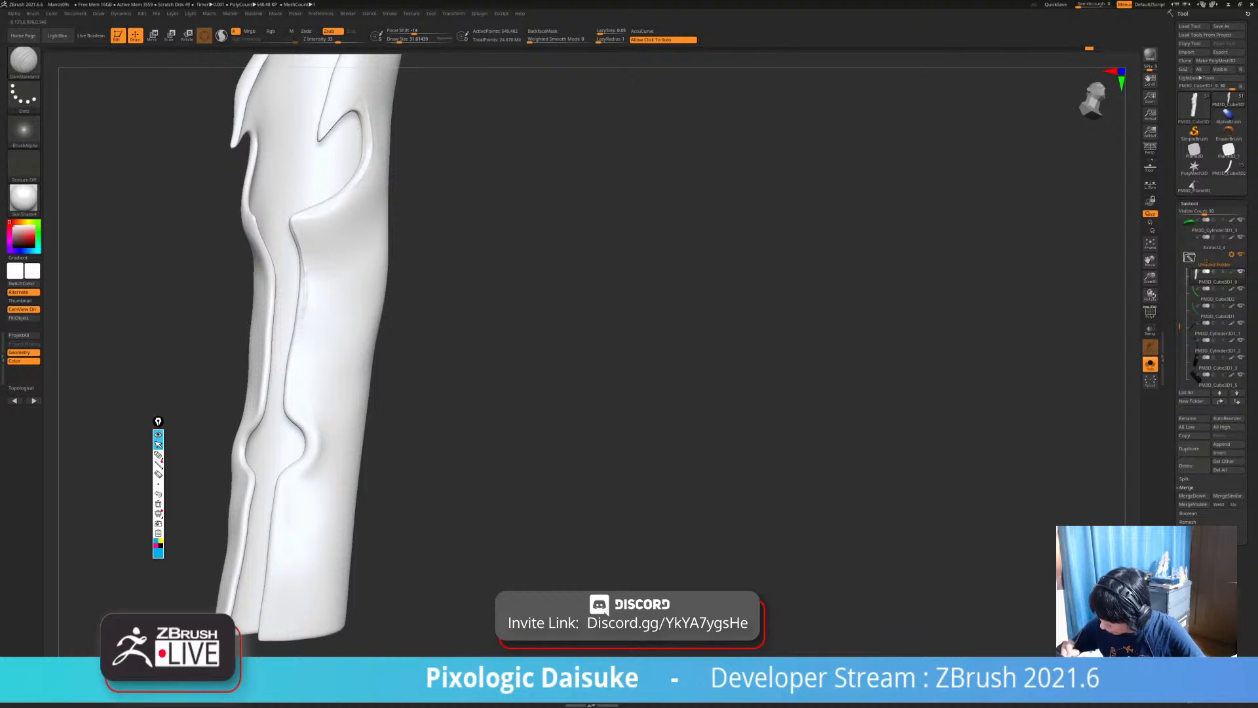
Change the shell's display material to a brown one that shows the surface relief more clearly.
{"action": "left_click_drag", "start_coordinate": [445, 367], "coordinate": [547, 378]}
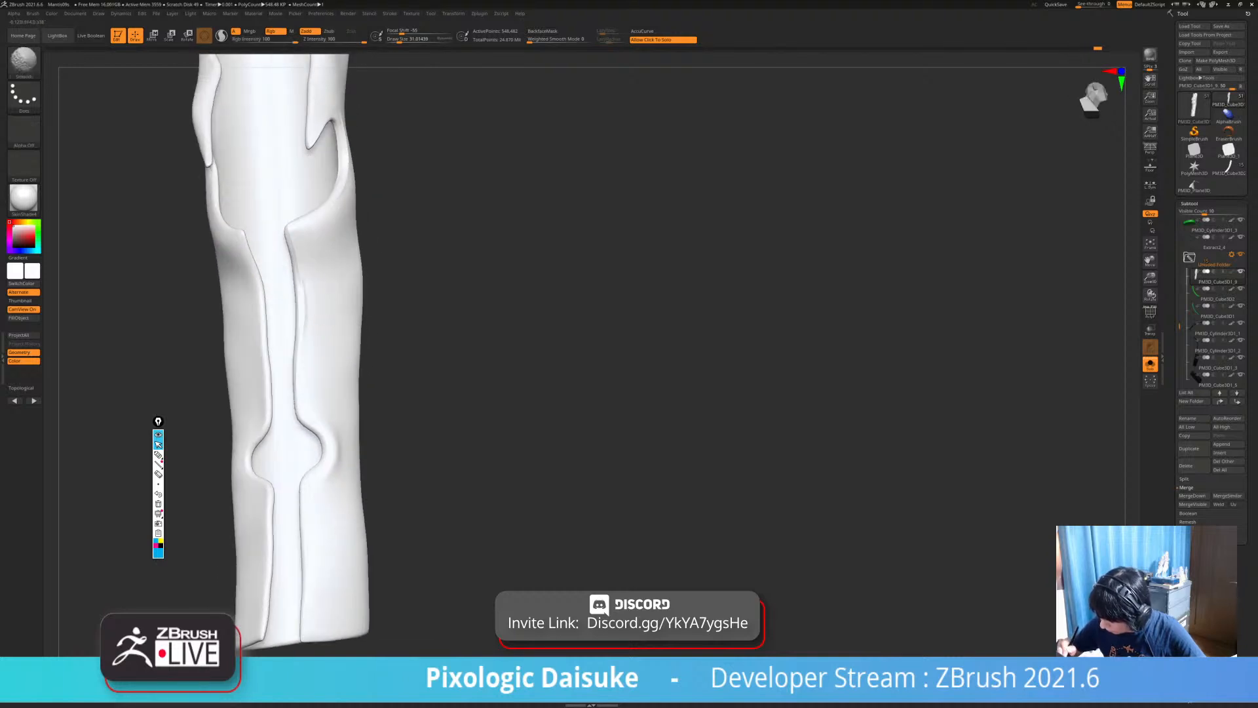
{"action": "left_click", "coordinate": [24, 198]}
{"action": "left_click", "coordinate": [379, 290]}
{"action": "mouse_move", "coordinate": [426, 341]}
{"action": "left_mouse_down", "text": "alt"}
{"action": "mouse_move", "coordinate": [414, 289]}
{"action": "mouse_move", "coordinate": [419, 314]}
{"action": "mouse_move", "coordinate": [400, 305]}
{"action": "left_mouse_up", "text": "alt"}
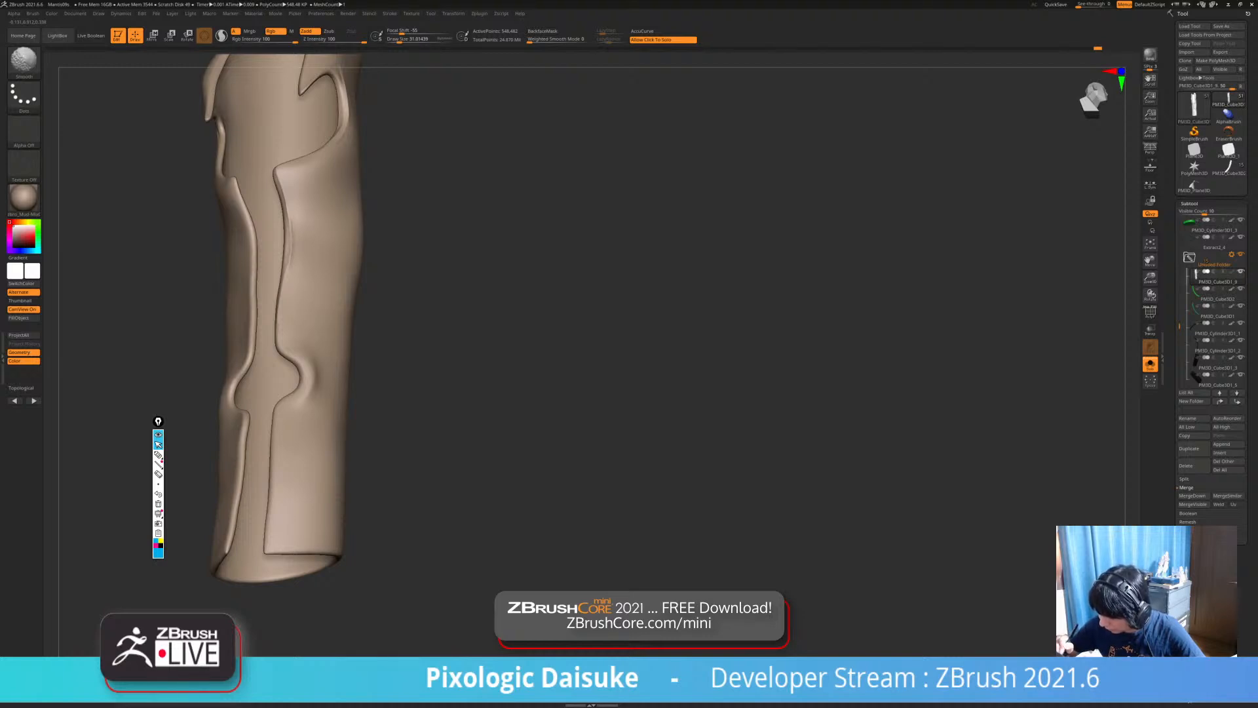
Carve and smooth the slit edge around and below the shell's rounded cutout.
{"action": "left_click_drag", "start_coordinate": [407, 314], "coordinate": [424, 336]}
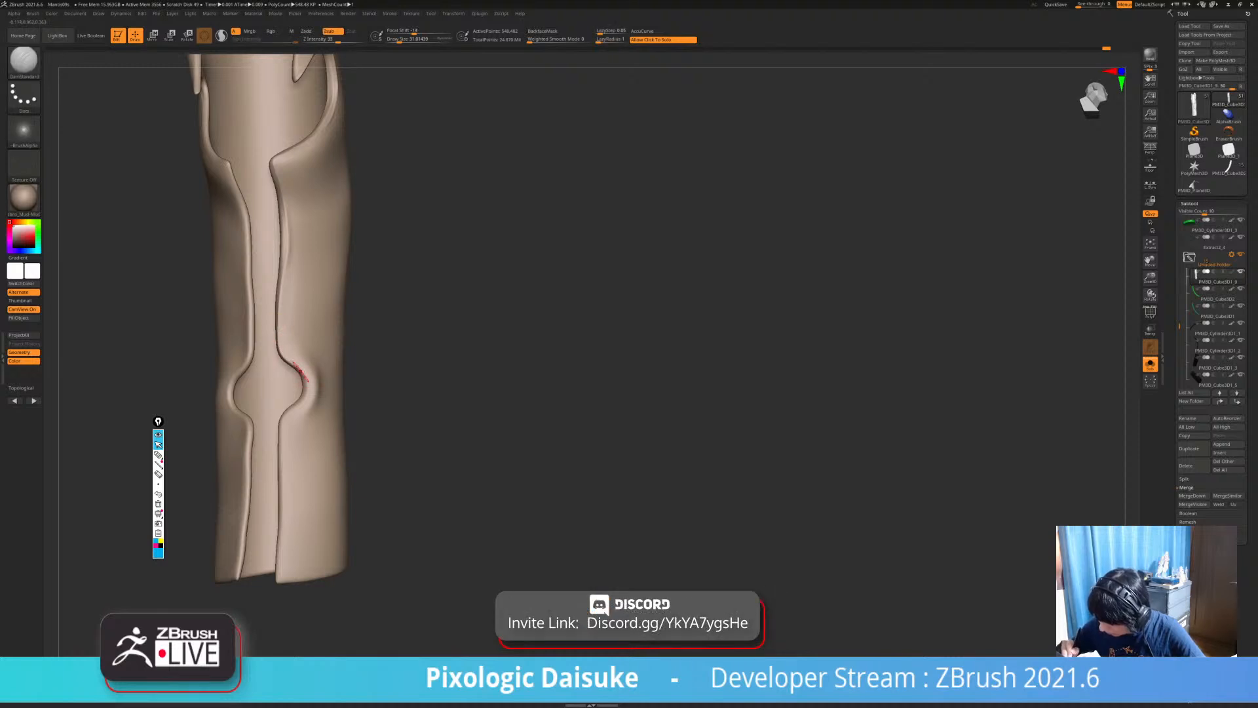
{"action": "key", "text": "ctrl"}
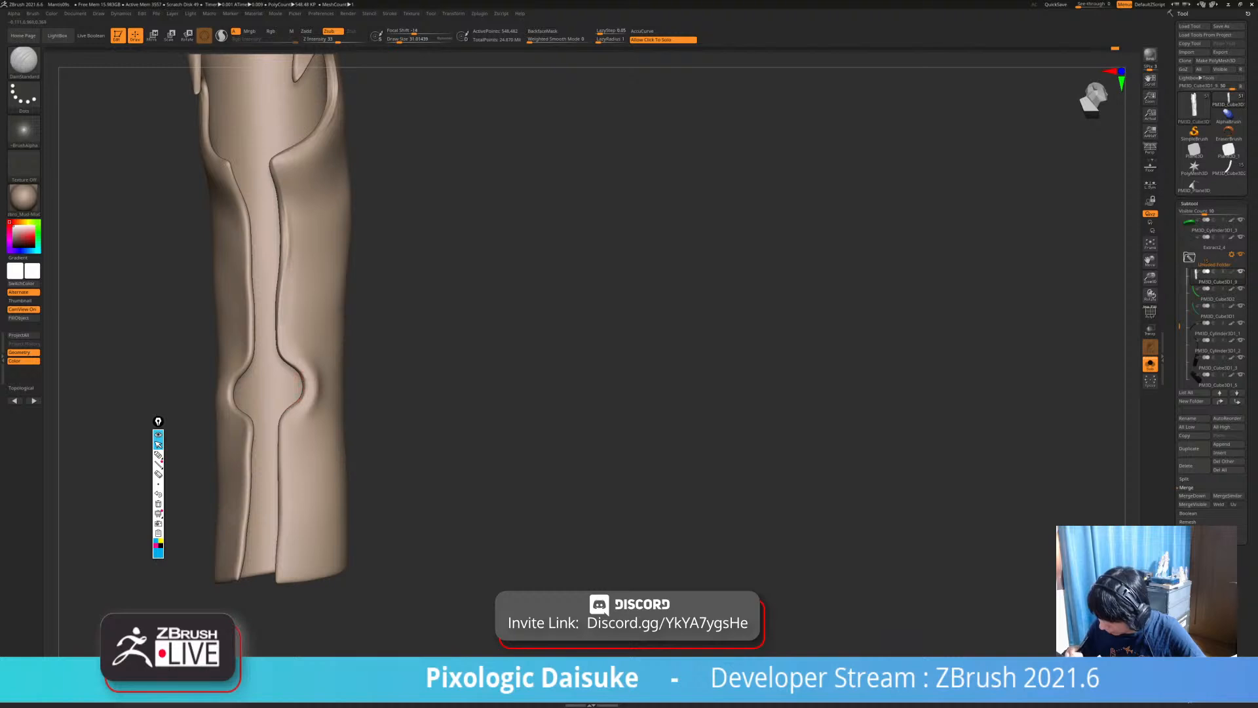
{"action": "left_click_drag", "start_coordinate": [291, 414], "coordinate": [284, 419], "text": "shift"}
{"action": "mouse_move", "coordinate": [304, 387]}
{"action": "right_mouse_down", "text": "alt"}
{"action": "mouse_move", "coordinate": [306, 363]}
{"action": "mouse_move", "coordinate": [341, 360]}
{"action": "mouse_move", "coordinate": [291, 347]}
{"action": "mouse_move", "coordinate": [310, 361]}
{"action": "mouse_move", "coordinate": [296, 330]}
{"action": "mouse_move", "coordinate": [312, 334]}
{"action": "mouse_move", "coordinate": [308, 225]}
{"action": "right_mouse_up", "text": "alt"}
{"action": "right_click_drag", "start_coordinate": [304, 323], "coordinate": [292, 274]}
{"action": "left_click_drag", "start_coordinate": [286, 316], "coordinate": [292, 372]}
{"action": "mouse_move", "coordinate": [320, 312]}
{"action": "right_mouse_down"}
{"action": "mouse_move", "coordinate": [281, 310]}
{"action": "mouse_move", "coordinate": [294, 407]}
{"action": "mouse_move", "coordinate": [293, 310]}
{"action": "right_mouse_up"}
{"action": "left_click_drag", "start_coordinate": [293, 310], "coordinate": [300, 432], "text": "shift"}
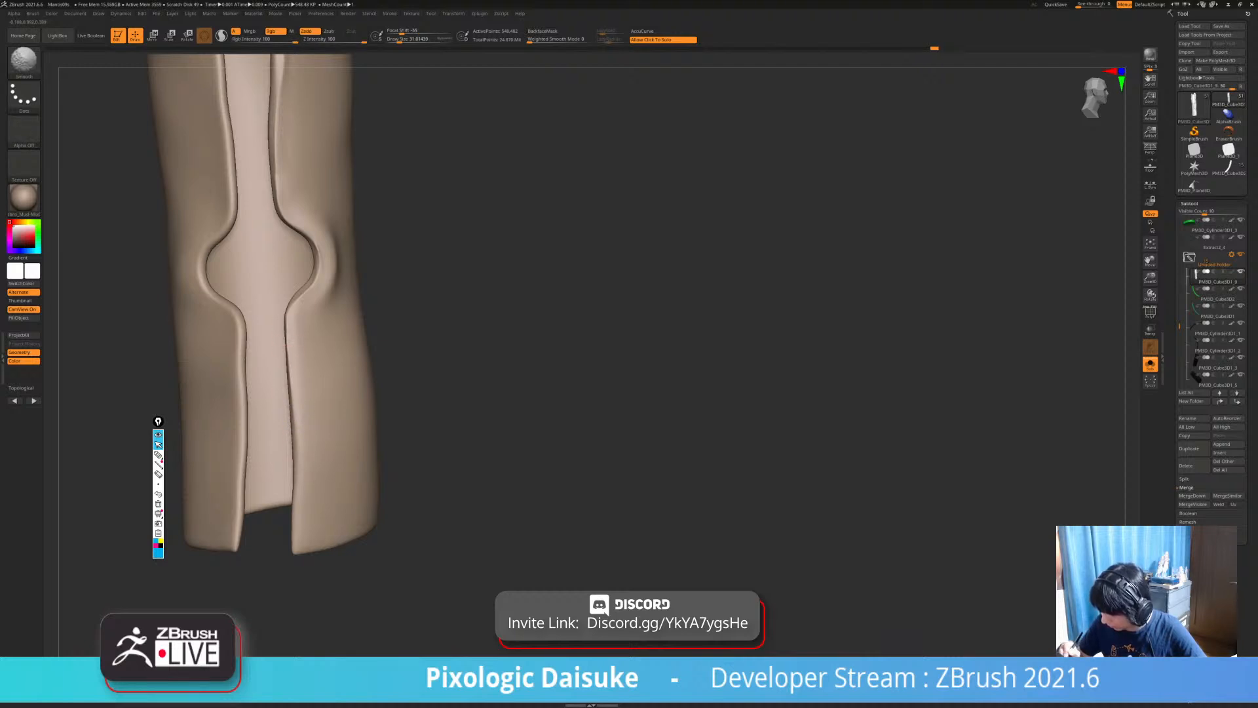
Carve and smooth the opposite slit edge above the rounded cutout.
{"action": "mouse_move", "coordinate": [286, 343]}
{"action": "right_mouse_down", "text": "ctrl"}
{"action": "mouse_move", "coordinate": [295, 275]}
{"action": "mouse_move", "coordinate": [317, 309]}
{"action": "mouse_move", "coordinate": [300, 300]}
{"action": "right_mouse_up", "text": "ctrl"}
{"action": "right_click_drag", "start_coordinate": [349, 358], "coordinate": [407, 412], "text": "ctrl"}
{"action": "right_click_drag", "start_coordinate": [260, 245], "coordinate": [260, 272], "text": "ctrl"}
{"action": "left_click_drag", "start_coordinate": [236, 182], "coordinate": [242, 236]}
{"action": "left_click_drag", "start_coordinate": [239, 186], "coordinate": [247, 259], "text": "shift"}
{"action": "right_click_drag", "start_coordinate": [255, 262], "coordinate": [257, 295], "text": "ctrl"}
{"action": "right_click_drag", "start_coordinate": [257, 295], "coordinate": [235, 288]}
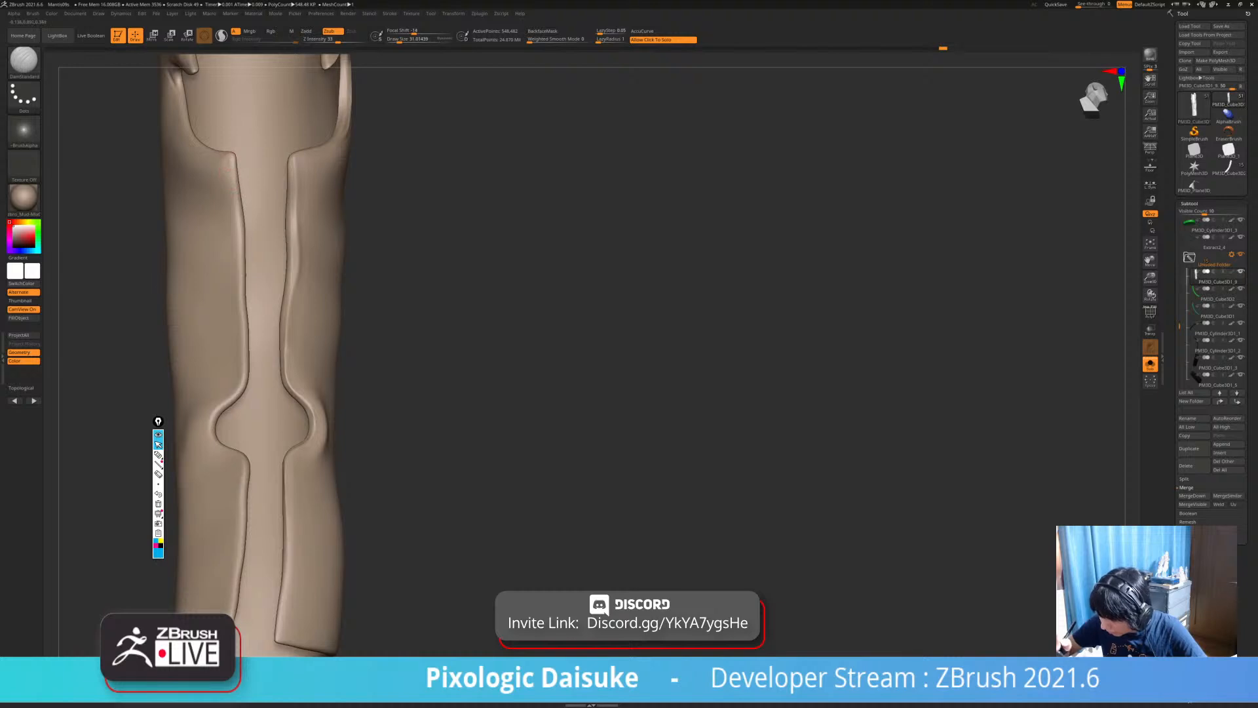
{"action": "left_click_drag", "start_coordinate": [232, 176], "coordinate": [236, 197], "text": "shift"}
Turn on BackfaceMask and rework the upper slit edge with smoothing strokes.
{"action": "left_click", "coordinate": [543, 31]}
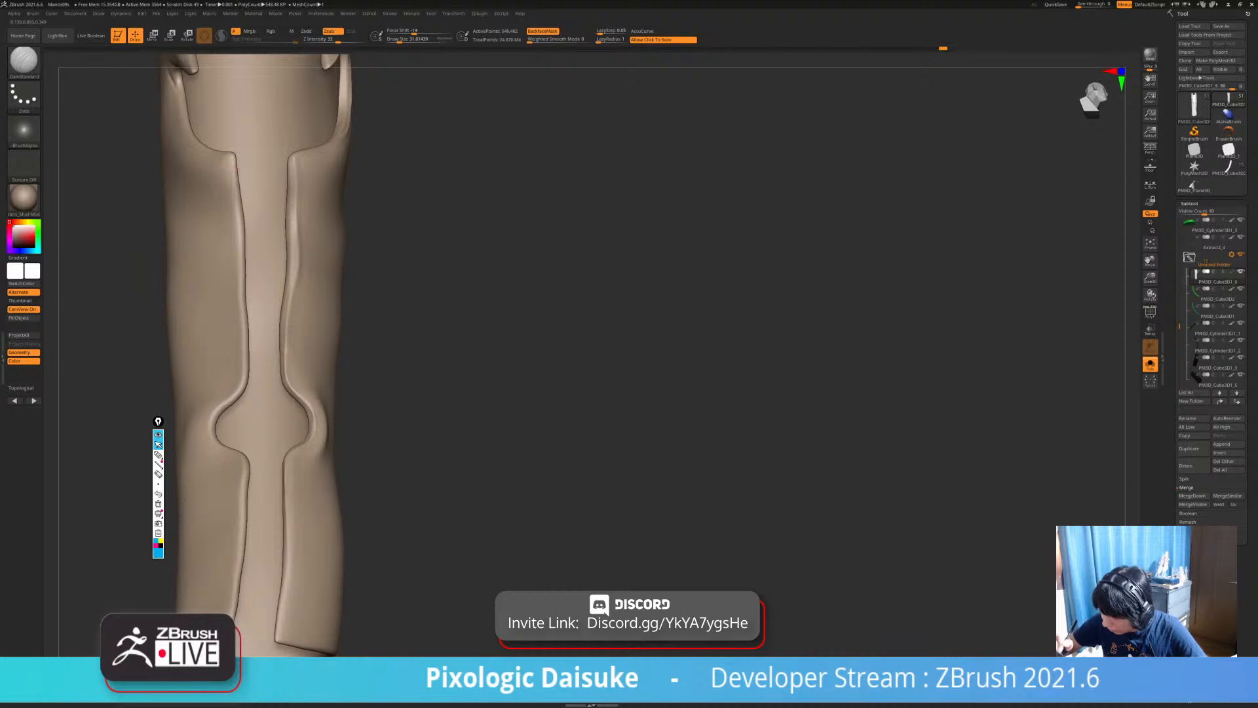
{"action": "right_click_drag", "start_coordinate": [233, 166], "coordinate": [230, 197]}
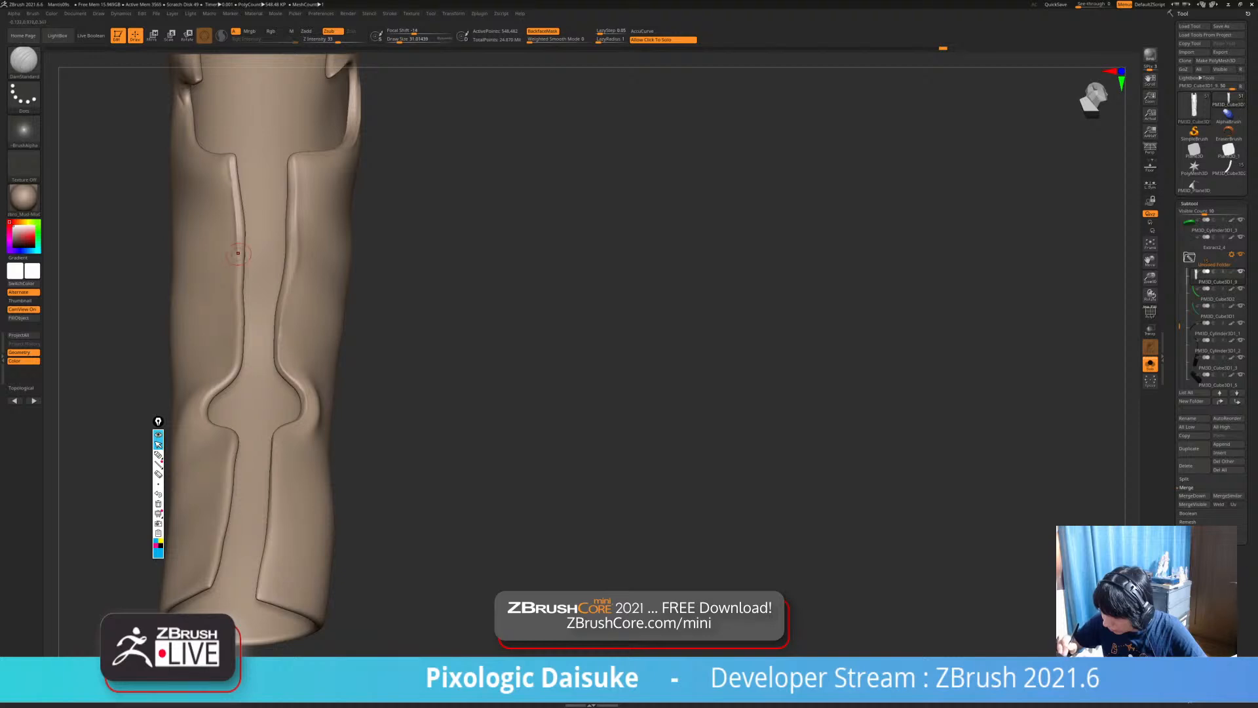
{"action": "right_click_drag", "start_coordinate": [238, 256], "coordinate": [227, 155]}
{"action": "left_click_drag", "start_coordinate": [233, 198], "coordinate": [226, 154], "text": "shift"}
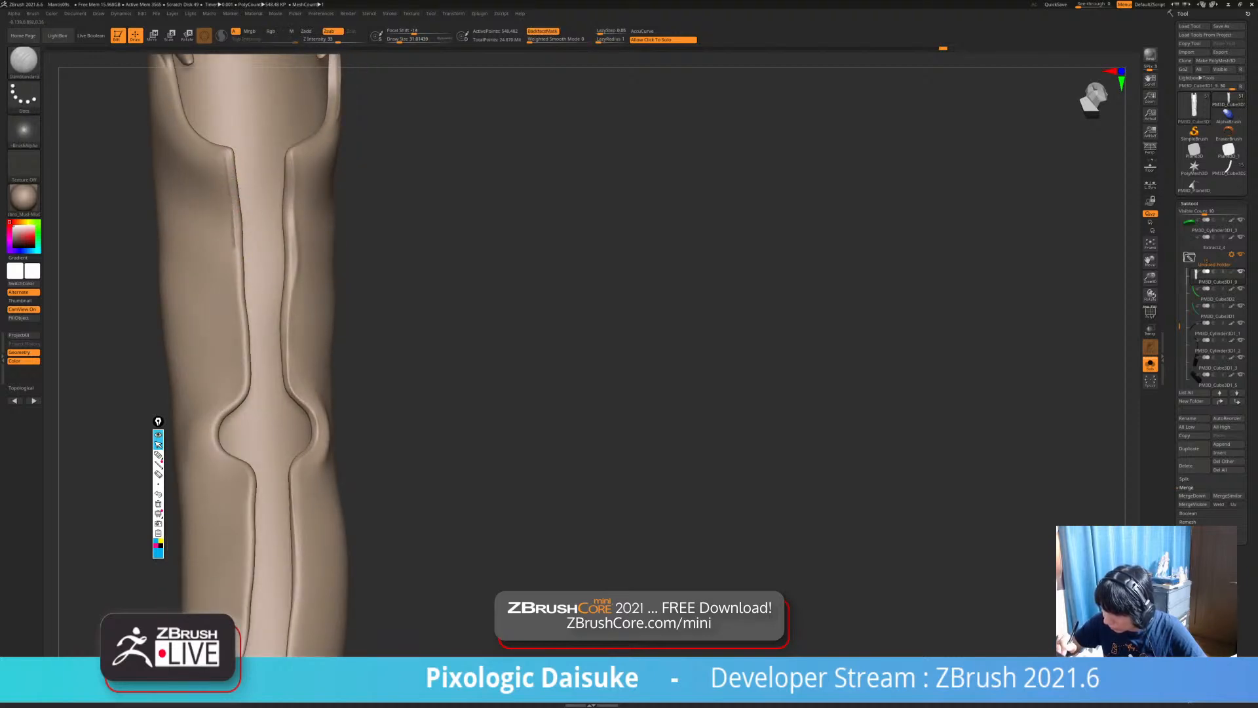
{"action": "left_click_drag", "start_coordinate": [236, 278], "coordinate": [230, 171], "text": "shift"}
Switch to the Wacom tablet properties, customize the pen tip's pressure curve, accept it and close the properties window.
{"action": "mouse_move", "coordinate": [340, 284]}
{"action": "right_mouse_down", "text": "alt"}
{"action": "mouse_move", "coordinate": [536, 309]}
{"action": "mouse_move", "coordinate": [498, 174]}
{"action": "right_mouse_up", "text": "alt"}
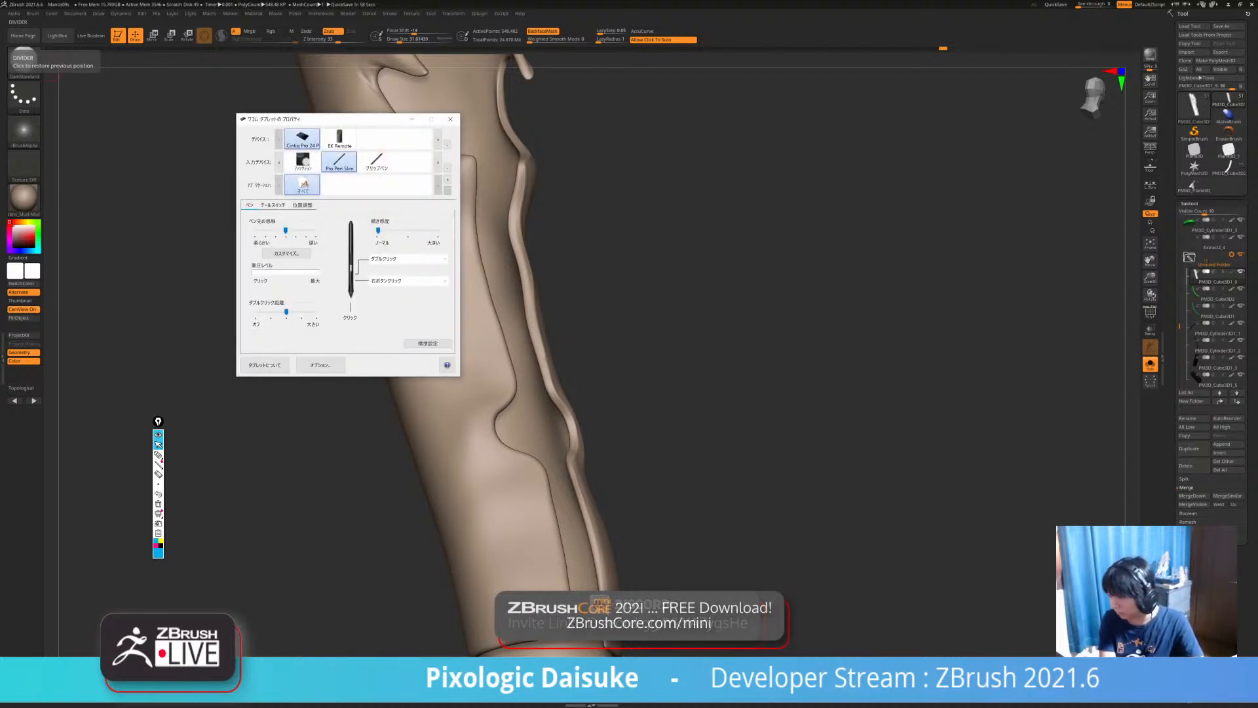
{"action": "left_click_drag", "start_coordinate": [328, 119], "coordinate": [186, 124]}
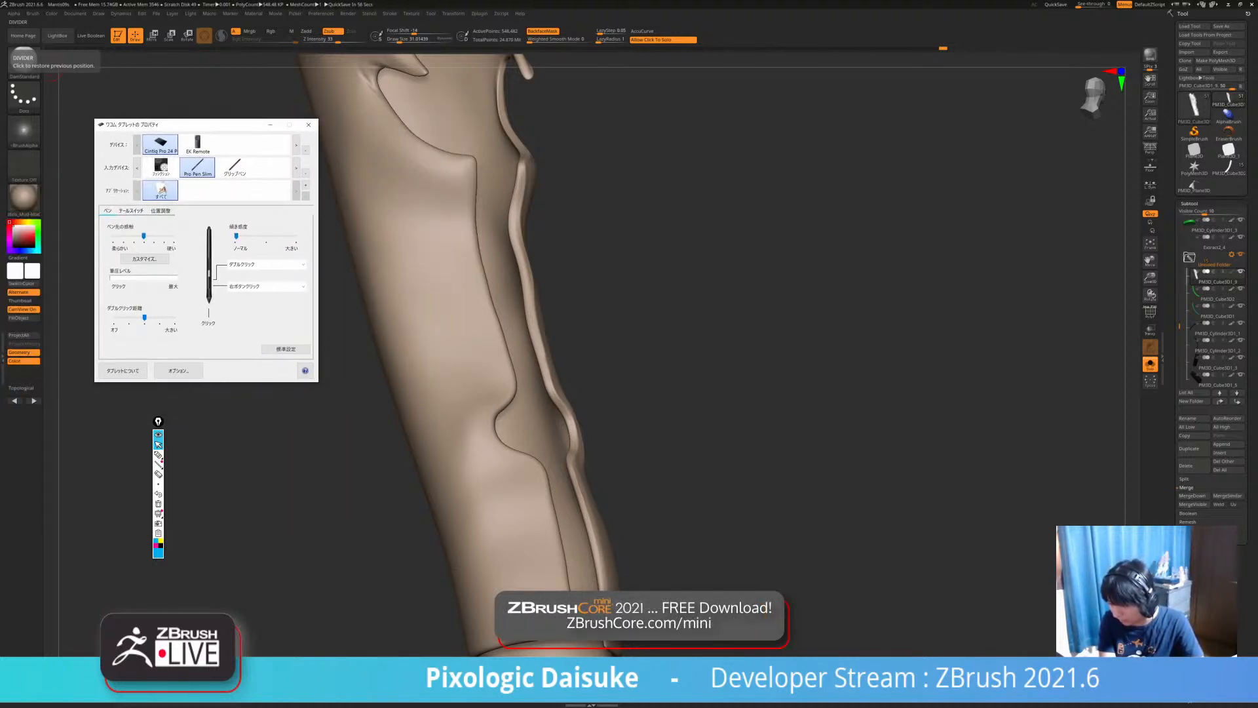
{"action": "left_click", "coordinate": [144, 259]}
{"action": "left_click_drag", "start_coordinate": [161, 241], "coordinate": [160, 240]}
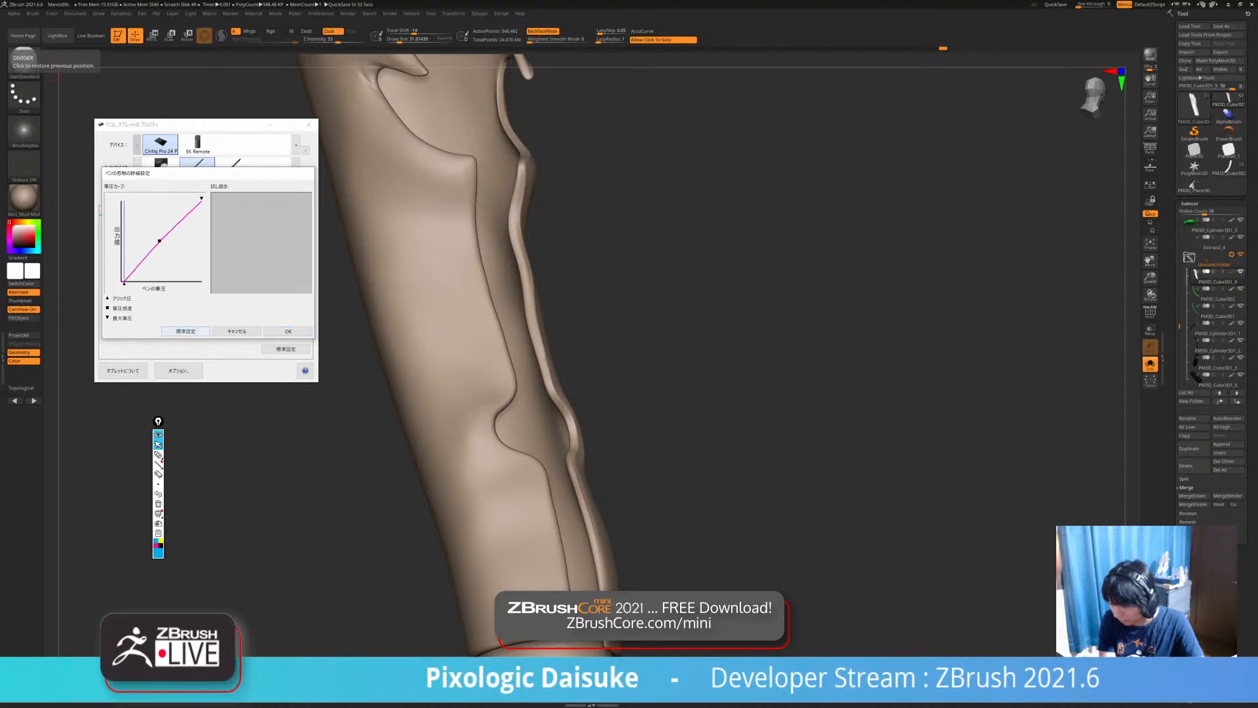
{"action": "left_click", "coordinate": [288, 330]}
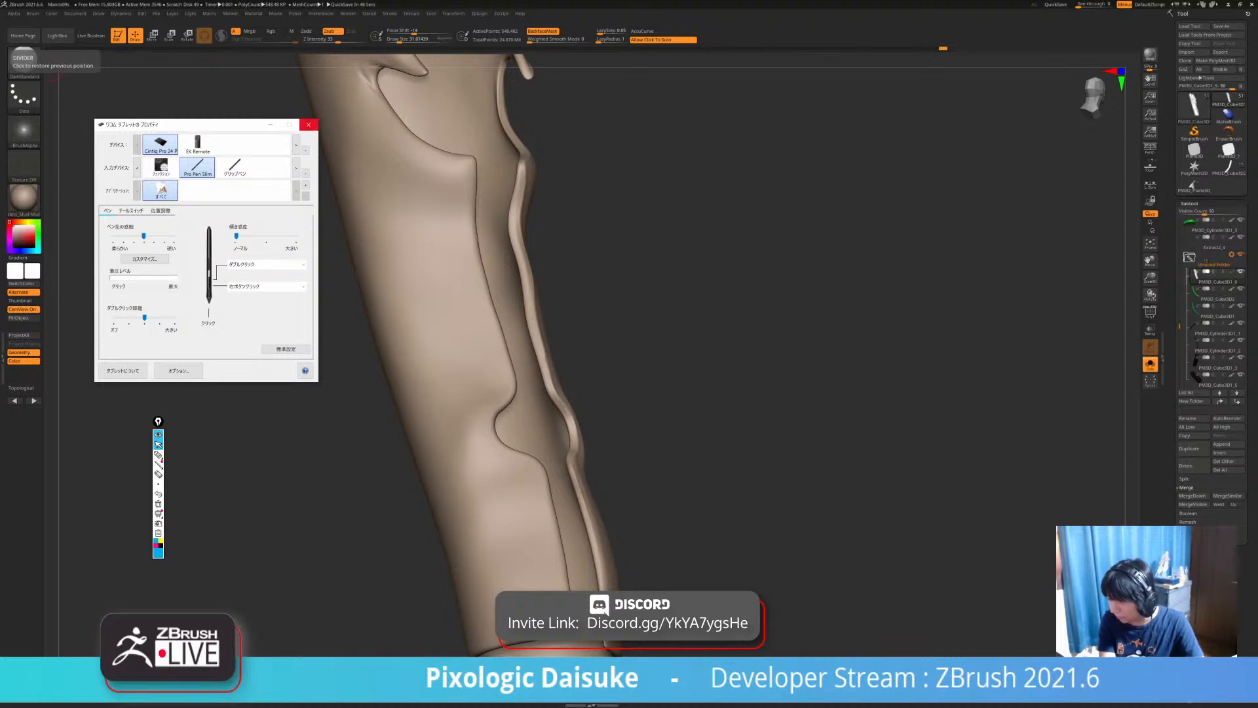
{"action": "left_click", "coordinate": [309, 125]}
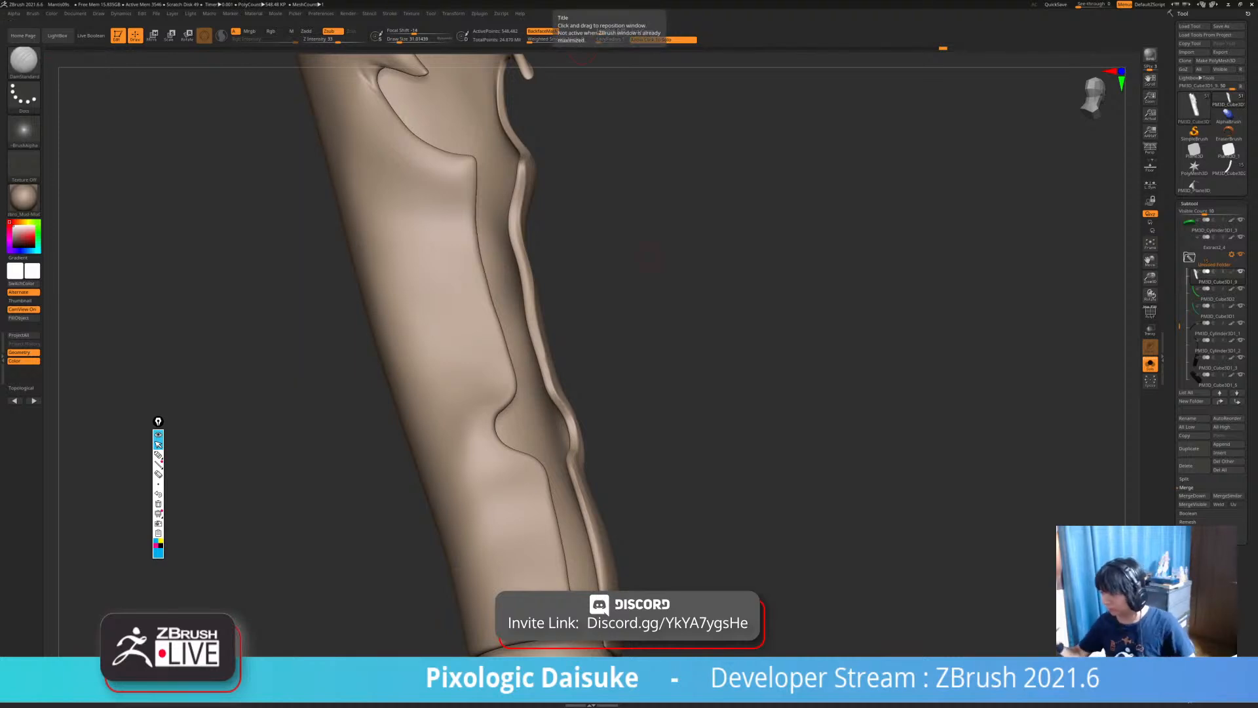
Try a carving stroke along the shell's upper slit edge with the adjusted pen pressure, and undo it.
{"action": "left_click_drag", "start_coordinate": [715, 216], "coordinate": [557, 223]}
{"action": "left_click", "coordinate": [629, 197]}
{"action": "key", "text": "alt+s"}
{"action": "right_click_drag", "start_coordinate": [469, 169], "coordinate": [473, 160]}
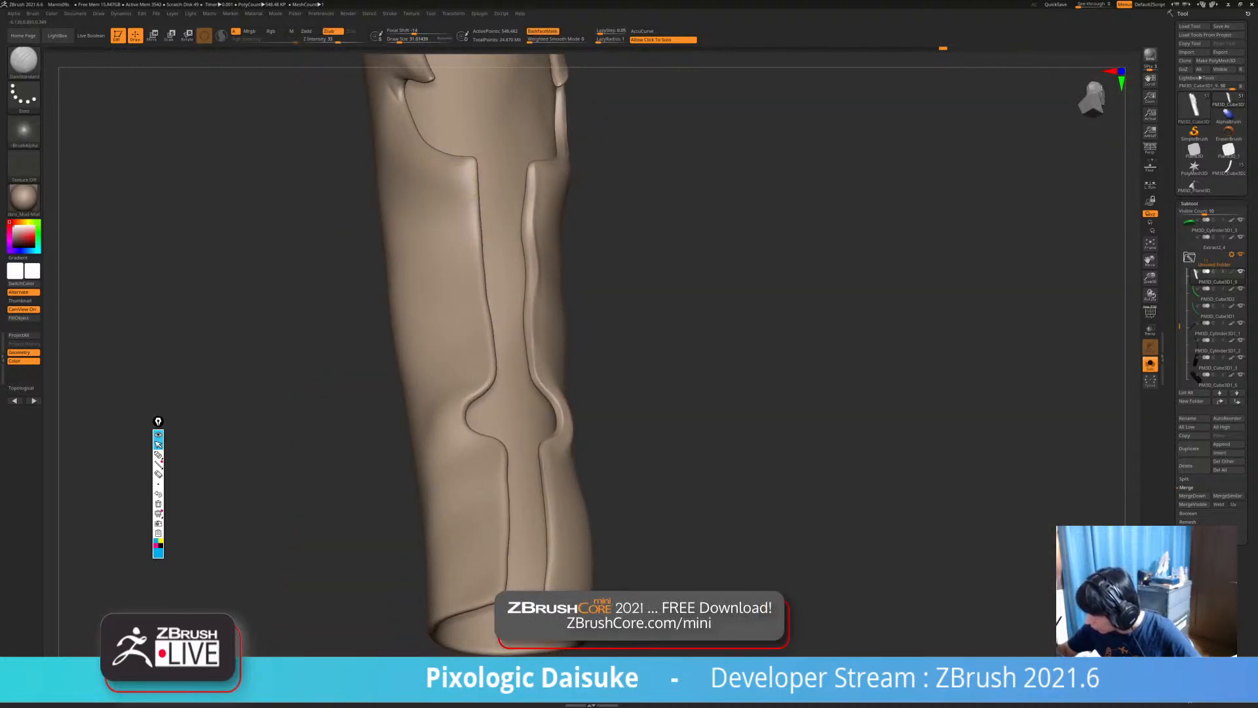
{"action": "right_click_drag", "start_coordinate": [470, 171], "coordinate": [471, 165]}
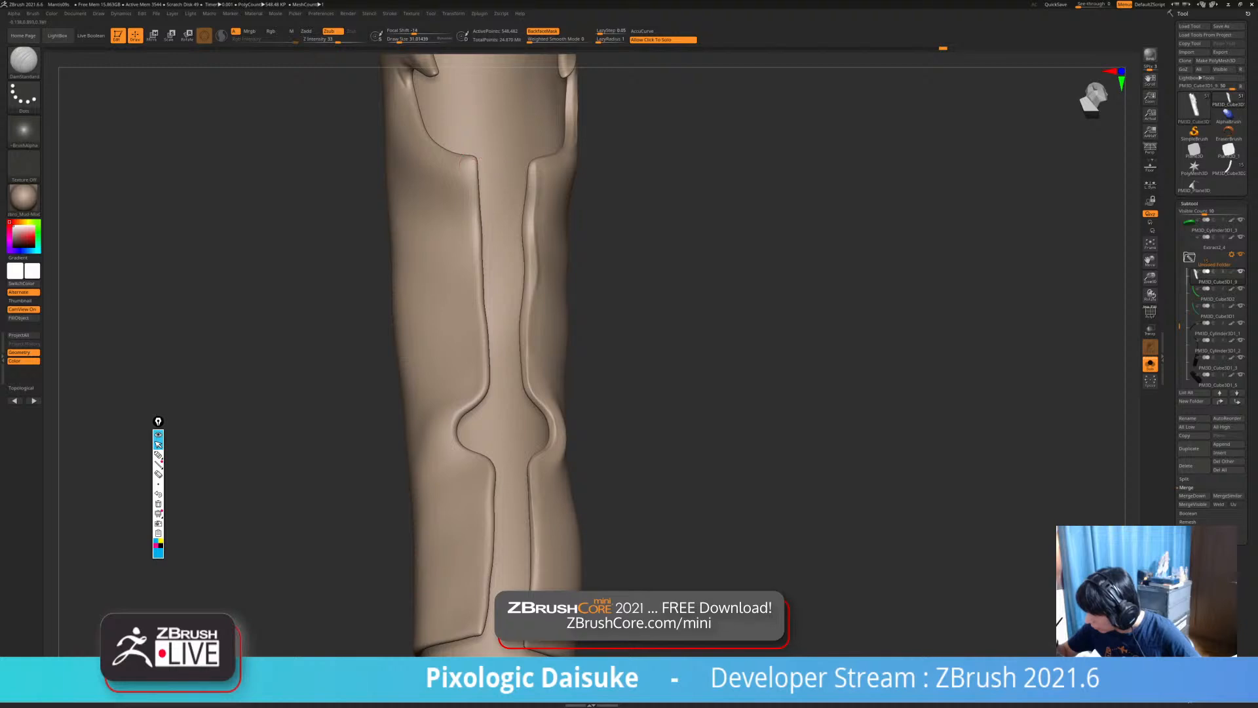
{"action": "key", "text": "ctrl+z"}
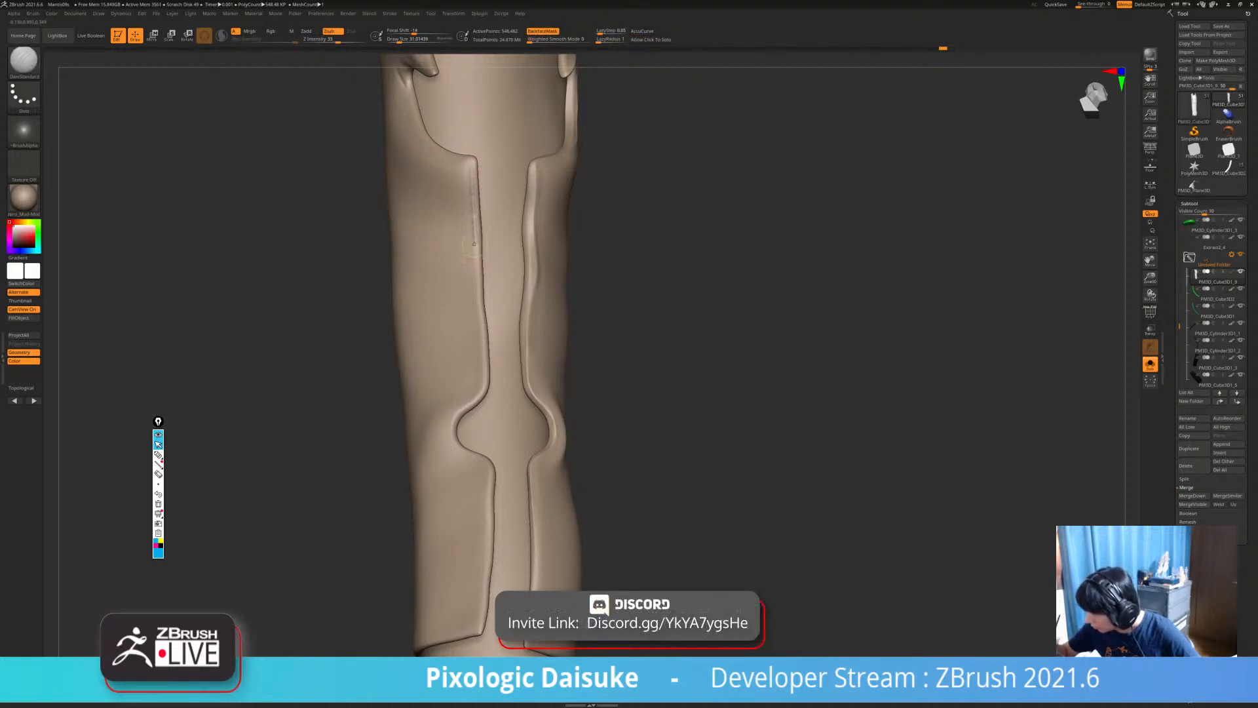
Turn off BackfaceMask for the carving brush used on the slit edge.
{"action": "right_click_drag", "start_coordinate": [471, 166], "coordinate": [475, 169]}
{"action": "right_click_drag", "start_coordinate": [577, 196], "coordinate": [556, 195]}
{"action": "left_click", "coordinate": [542, 31]}
{"action": "right_click_drag", "start_coordinate": [606, 282], "coordinate": [570, 285]}
{"action": "left_click", "coordinate": [390, 13]}
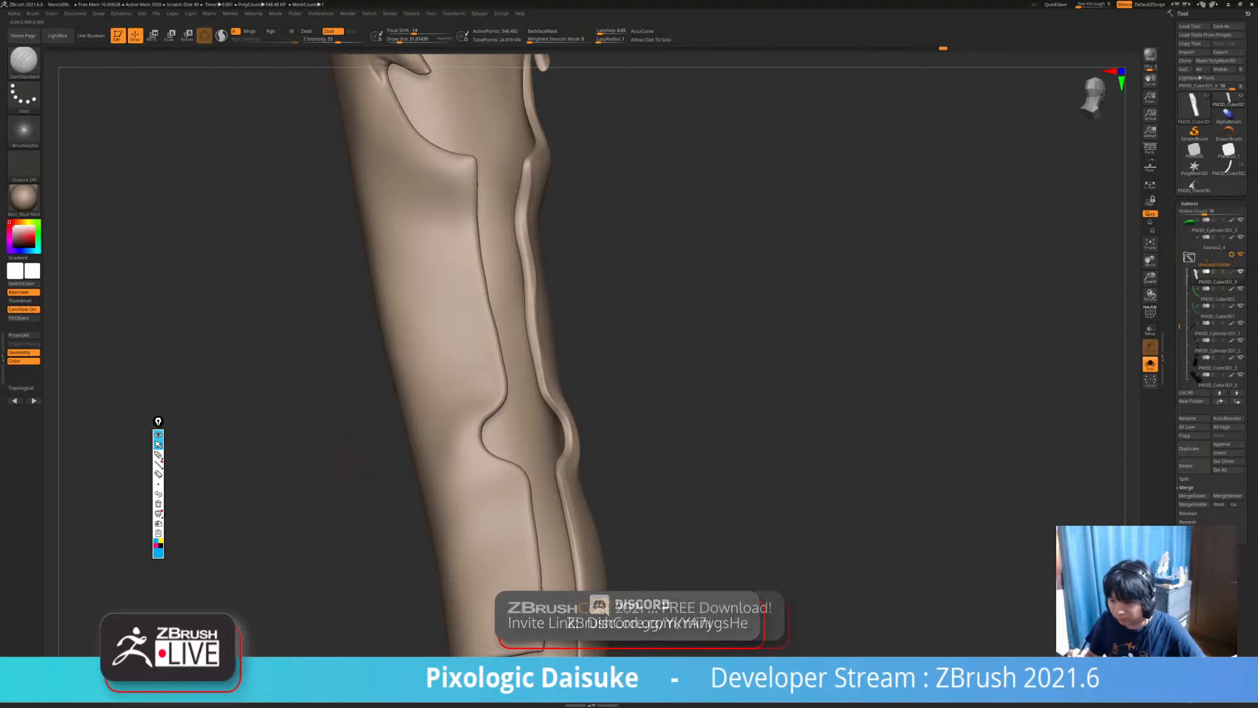
Rework the corner where the wide opening narrows into the shell's slit with short carving strokes.
{"action": "right_click_drag", "start_coordinate": [488, 368], "coordinate": [410, 339], "text": "alt"}
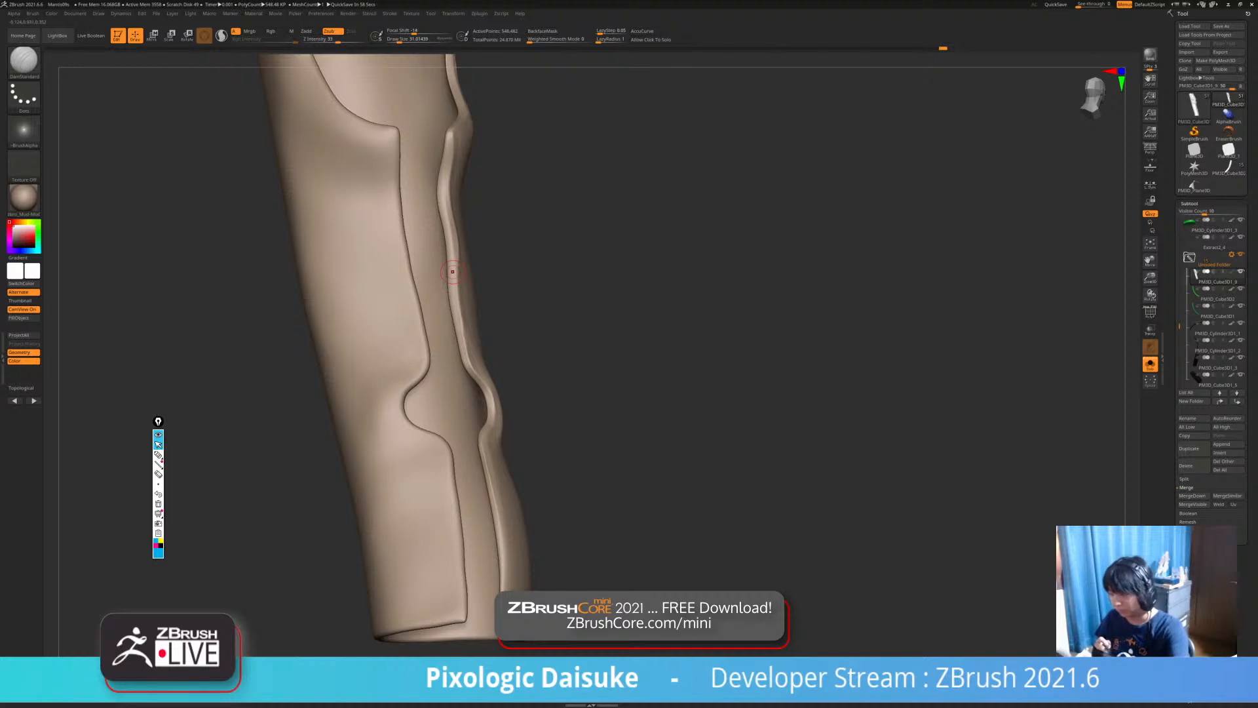
{"action": "right_click_drag", "start_coordinate": [453, 272], "coordinate": [392, 264]}
{"action": "left_click_drag", "start_coordinate": [398, 134], "coordinate": [401, 154]}
{"action": "right_click_drag", "start_coordinate": [401, 147], "coordinate": [428, 135]}
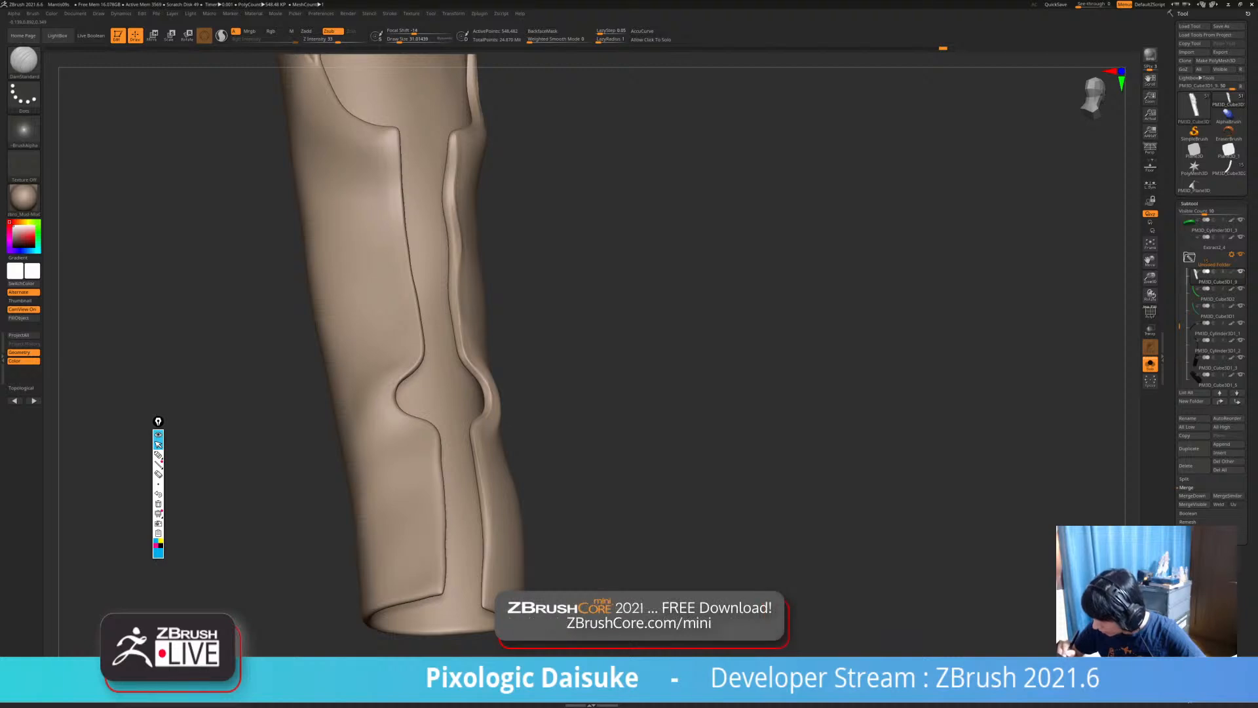
Carve the slit edge below the rounded cutout down toward the shell's open end.
{"action": "right_click_drag", "start_coordinate": [434, 445], "coordinate": [423, 343], "text": "alt"}
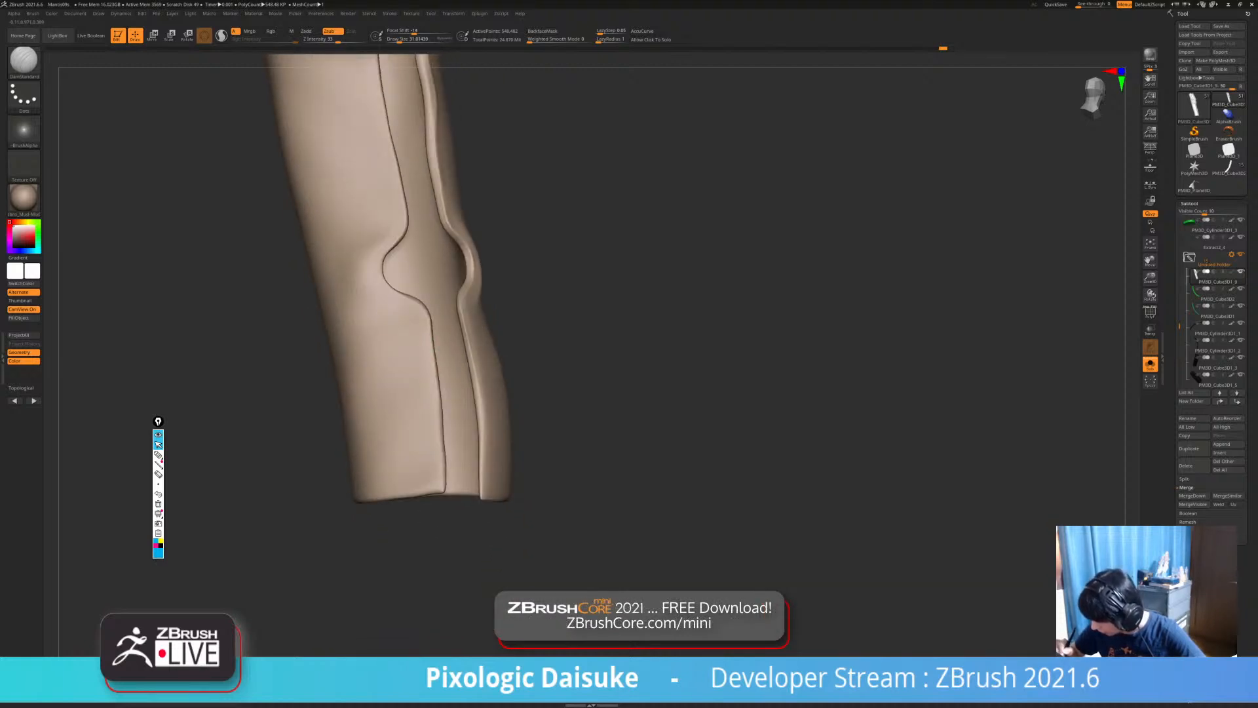
{"action": "right_click_drag", "start_coordinate": [442, 472], "coordinate": [436, 399], "text": "ctrl"}
{"action": "right_click_drag", "start_coordinate": [436, 400], "coordinate": [422, 348]}
{"action": "left_click_drag", "start_coordinate": [424, 342], "coordinate": [428, 395]}
{"action": "mouse_move", "coordinate": [427, 396]}
{"action": "right_mouse_down", "text": "alt"}
{"action": "mouse_move", "coordinate": [410, 475]}
{"action": "mouse_move", "coordinate": [420, 502]}
{"action": "right_mouse_up", "text": "alt"}
Smooth and re-carve the wavy edge of the wide opening near the shell's upper end.
{"action": "right_click_drag", "start_coordinate": [365, 210], "coordinate": [396, 397], "text": "alt"}
{"action": "mouse_move", "coordinate": [362, 308]}
{"action": "right_mouse_down"}
{"action": "mouse_move", "coordinate": [393, 246]}
{"action": "mouse_move", "coordinate": [375, 246]}
{"action": "mouse_move", "coordinate": [389, 222]}
{"action": "mouse_move", "coordinate": [292, 209]}
{"action": "right_mouse_up"}
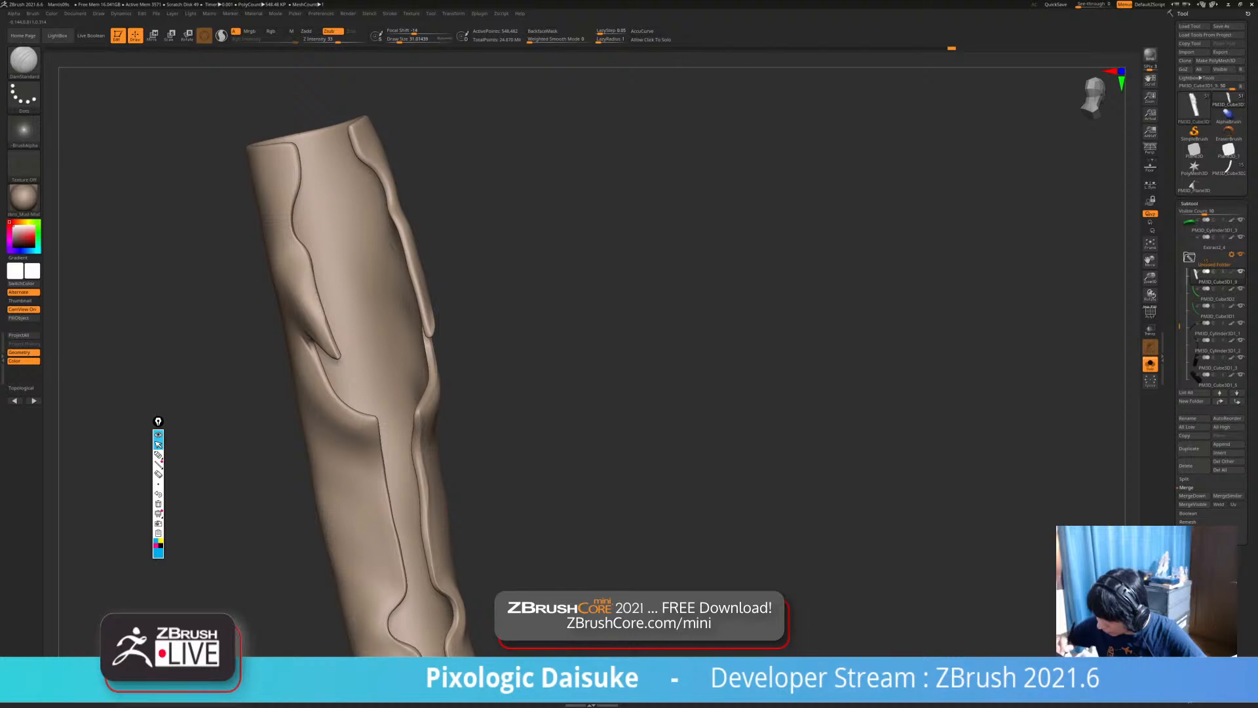
{"action": "right_click_drag", "start_coordinate": [317, 300], "coordinate": [346, 299]}
{"action": "left_click_drag", "start_coordinate": [344, 226], "coordinate": [354, 239], "text": "shift"}
{"action": "right_click_drag", "start_coordinate": [354, 239], "coordinate": [331, 234]}
{"action": "left_click_drag", "start_coordinate": [341, 145], "coordinate": [347, 181]}
{"action": "mouse_move", "coordinate": [367, 189]}
{"action": "right_mouse_down"}
{"action": "mouse_move", "coordinate": [328, 171]}
{"action": "mouse_move", "coordinate": [362, 174]}
{"action": "right_mouse_up"}
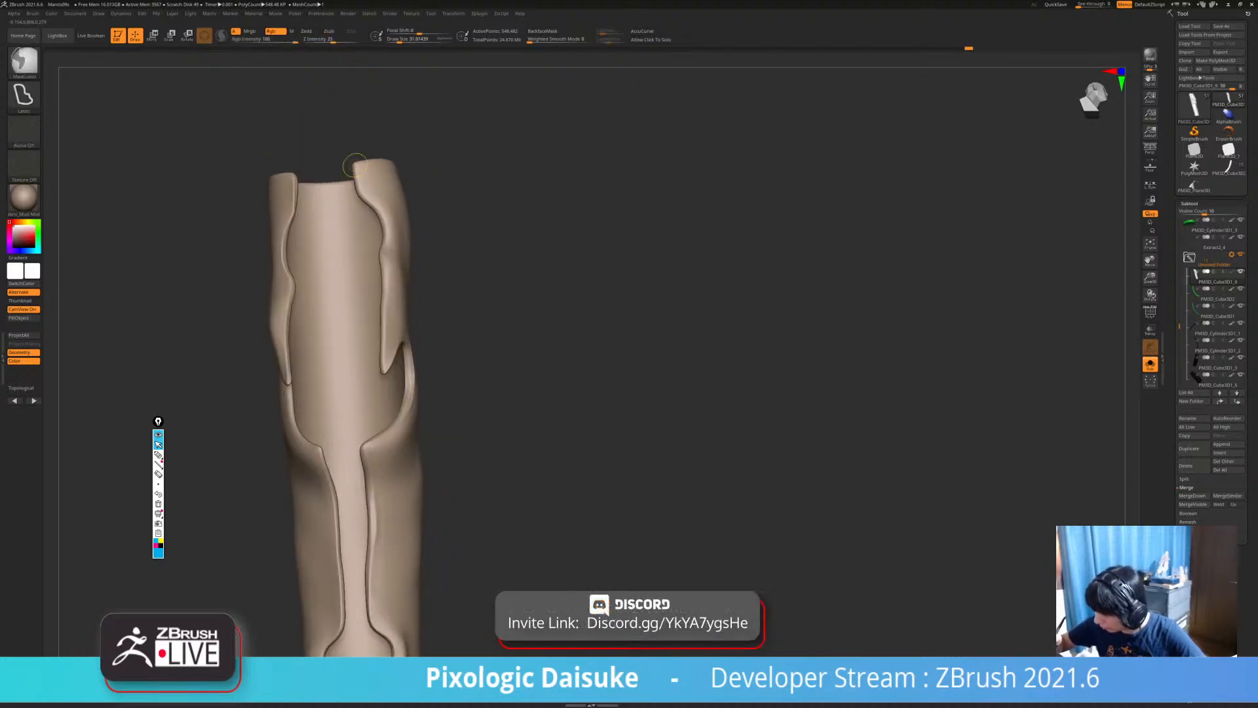
Set the brush's Z Intensity to 61 and carve a groove beside the curved notch edge down to the slit corner.
{"action": "mouse_move", "coordinate": [351, 178]}
{"action": "right_mouse_down"}
{"action": "mouse_move", "coordinate": [372, 174]}
{"action": "mouse_move", "coordinate": [385, 196]}
{"action": "mouse_move", "coordinate": [365, 216]}
{"action": "mouse_move", "coordinate": [476, 427]}
{"action": "mouse_move", "coordinate": [581, 402]}
{"action": "mouse_move", "coordinate": [524, 472]}
{"action": "right_mouse_up"}
{"action": "right_click_drag", "start_coordinate": [272, 237], "coordinate": [276, 232]}
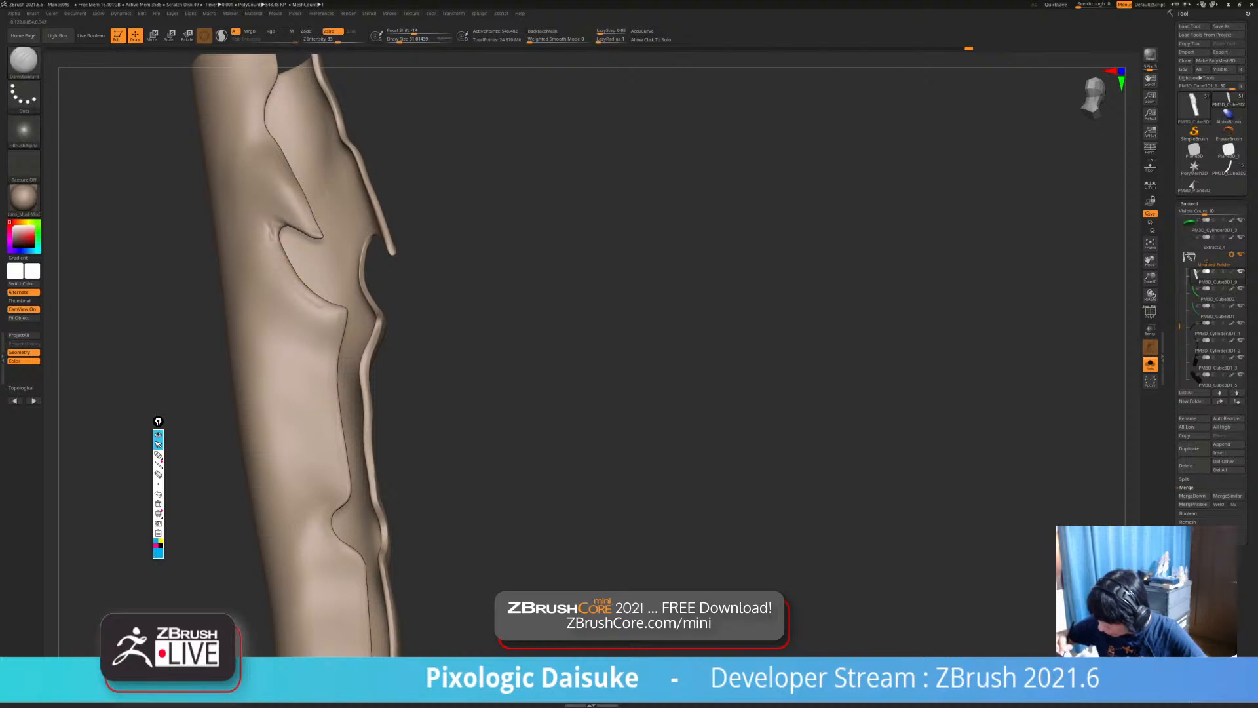
{"action": "right_click_drag", "start_coordinate": [348, 359], "coordinate": [452, 245]}
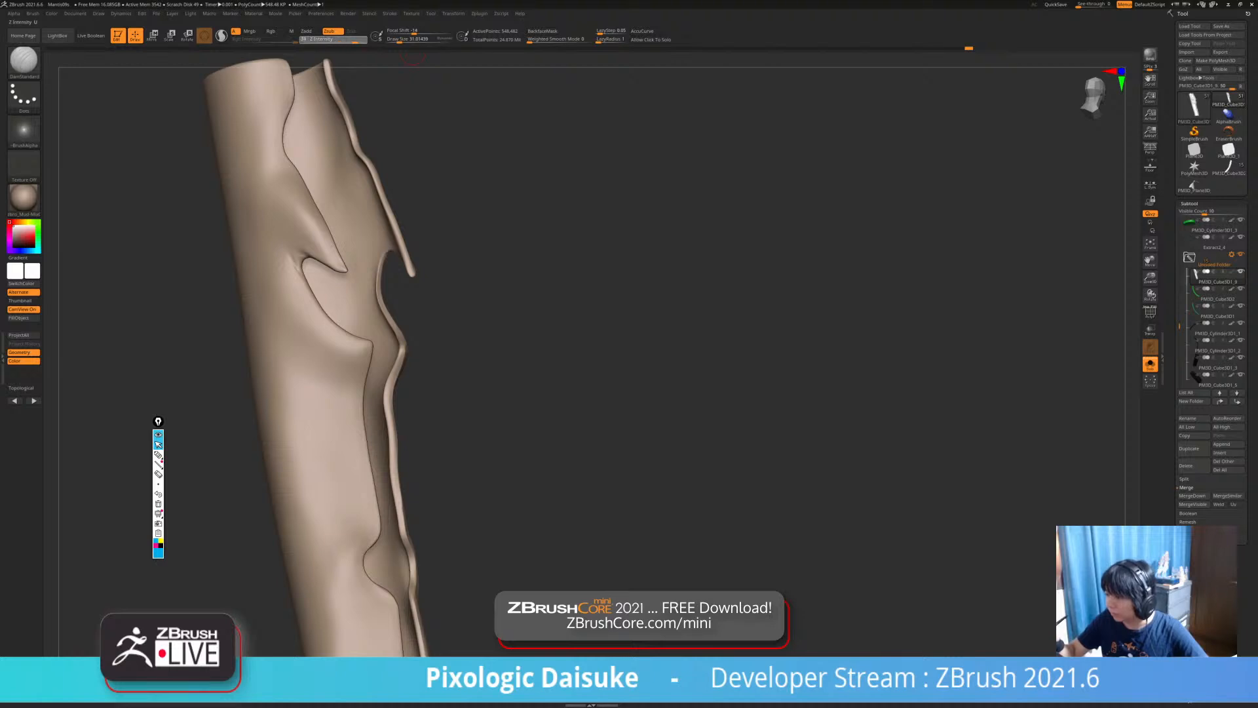
{"action": "left_click_drag", "start_coordinate": [295, 263], "coordinate": [315, 311]}
{"action": "key", "text": "ctrl+z"}
{"action": "left_click_drag", "start_coordinate": [296, 262], "coordinate": [308, 297]}
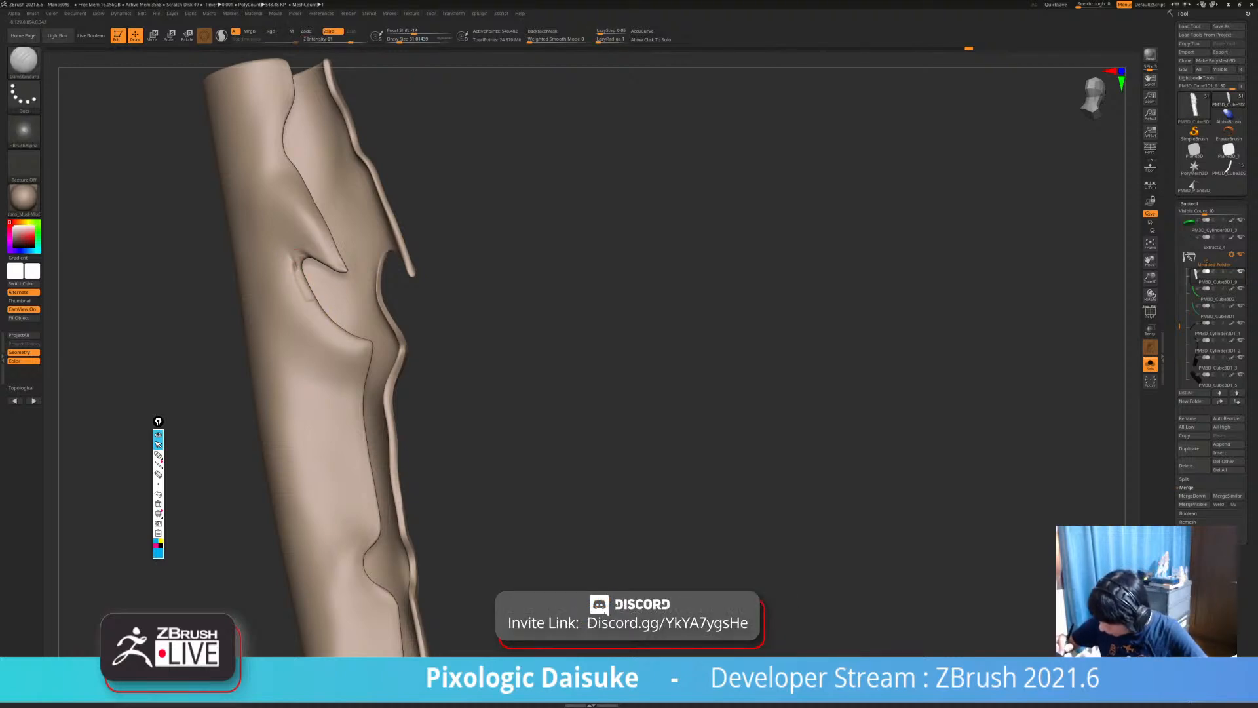
{"action": "left_click_drag", "start_coordinate": [361, 345], "coordinate": [367, 347]}
Carve a groove parallel to the slit edge and around the rounded cutout, smoothing its bend.
{"action": "right_click_drag", "start_coordinate": [367, 347], "coordinate": [371, 276]}
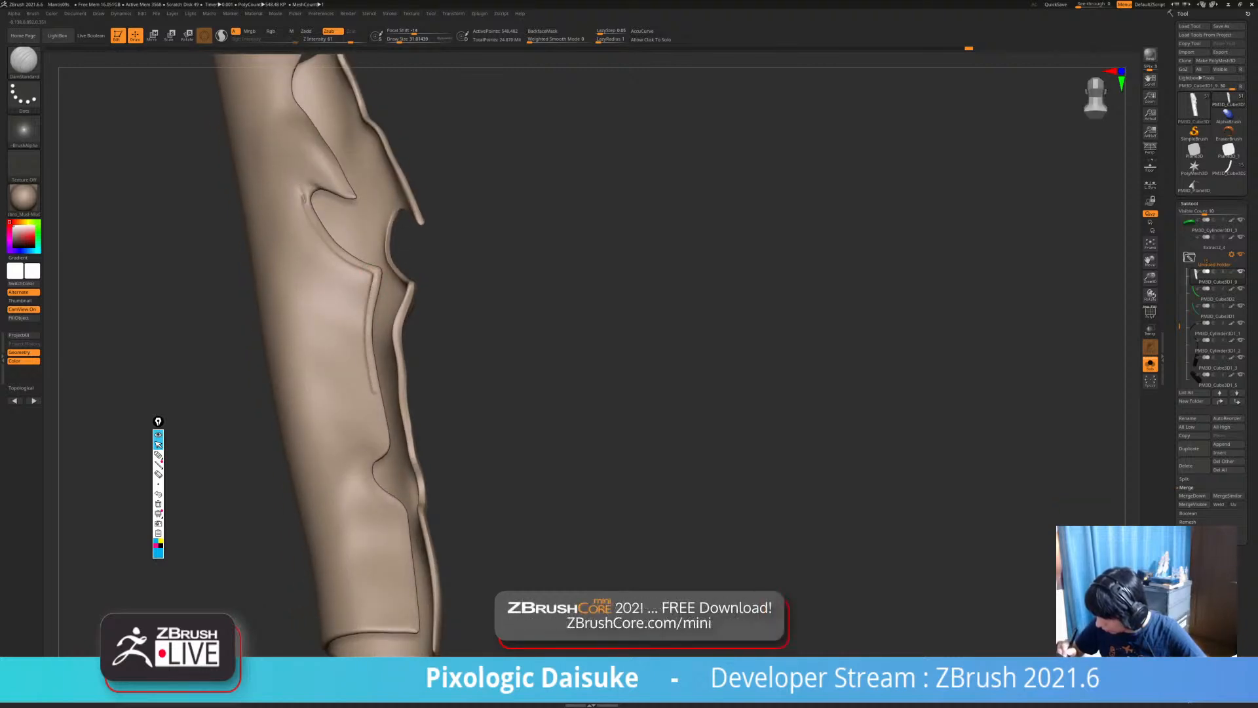
{"action": "left_click_drag", "start_coordinate": [383, 447], "coordinate": [373, 450]}
{"action": "mouse_move", "coordinate": [374, 450]}
{"action": "right_mouse_down", "text": "alt"}
{"action": "mouse_move", "coordinate": [357, 364]}
{"action": "mouse_move", "coordinate": [371, 366]}
{"action": "right_mouse_up", "text": "alt"}
{"action": "left_click_drag", "start_coordinate": [371, 367], "coordinate": [380, 357]}
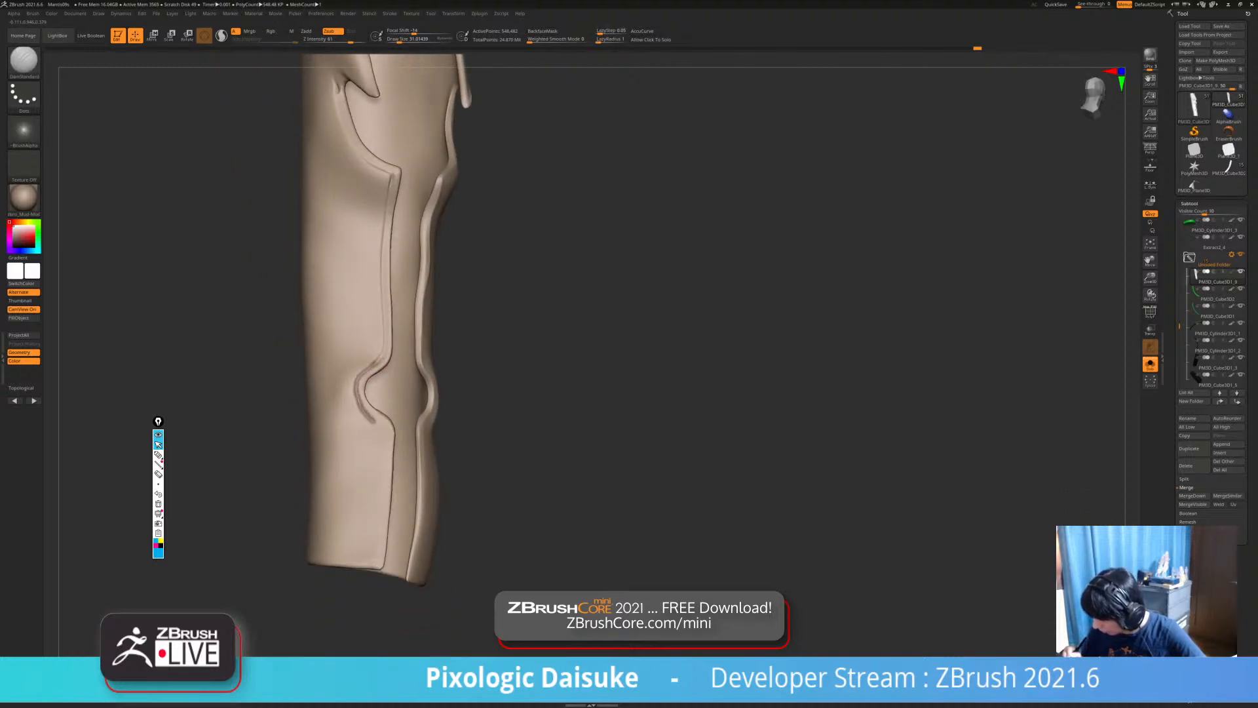
{"action": "left_click_drag", "start_coordinate": [384, 430], "coordinate": [387, 437]}
{"action": "left_click_drag", "start_coordinate": [371, 365], "coordinate": [362, 378], "text": "shift"}
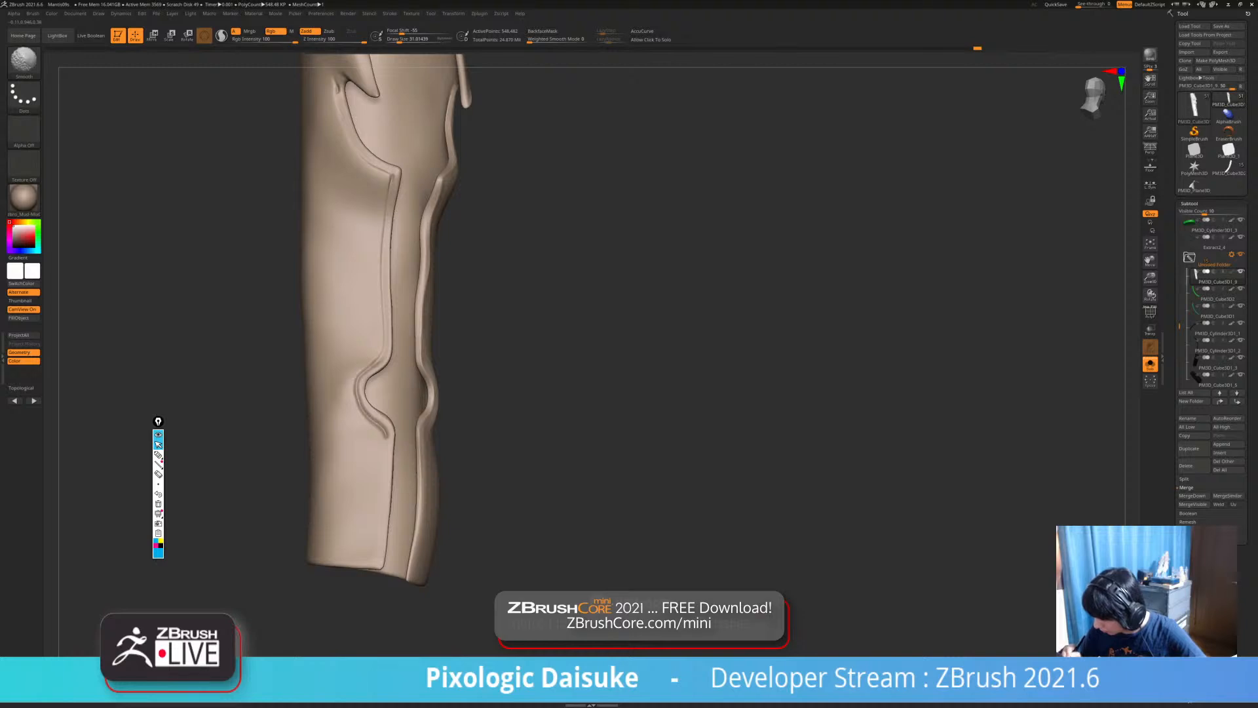
Redo and smooth the parallel groove from the rounded cutout down to the shell's lower end.
{"action": "right_click_drag", "start_coordinate": [383, 438], "coordinate": [369, 368], "text": "alt"}
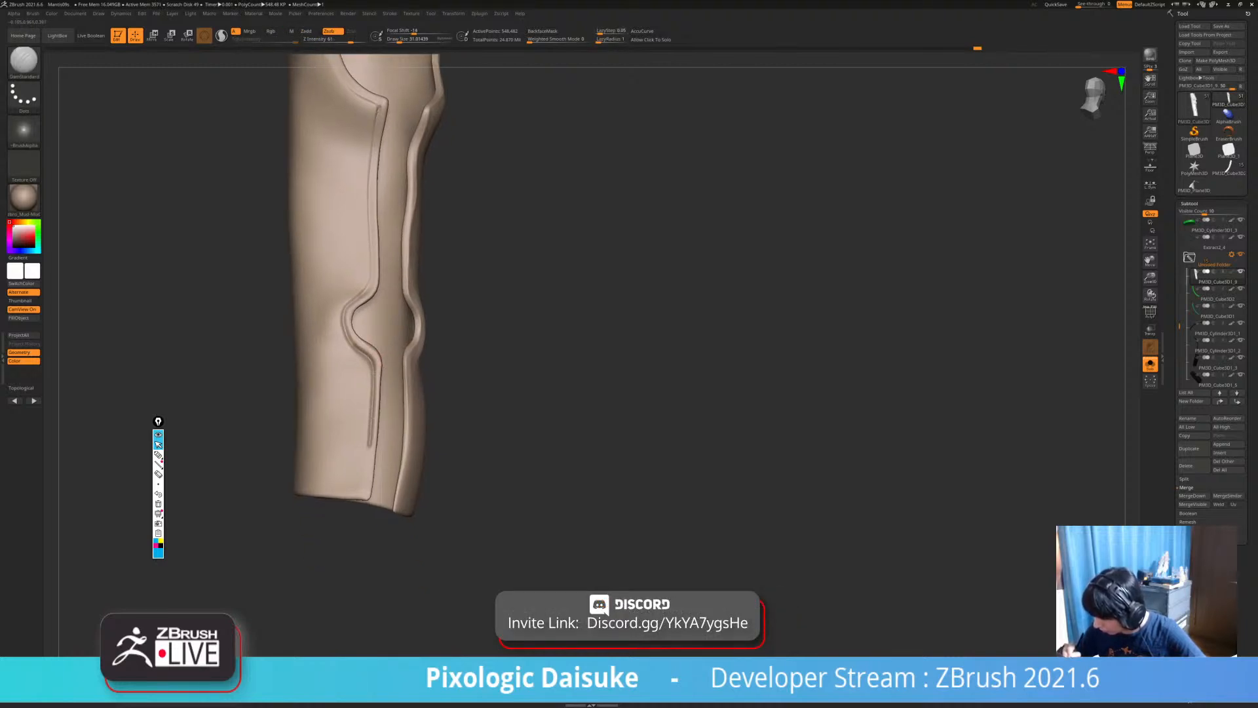
{"action": "mouse_move", "coordinate": [359, 484]}
{"action": "right_mouse_down", "text": "ctrl"}
{"action": "mouse_move", "coordinate": [359, 459]}
{"action": "mouse_move", "coordinate": [367, 490]}
{"action": "right_mouse_up", "text": "ctrl"}
{"action": "key", "text": "ctrl+z"}
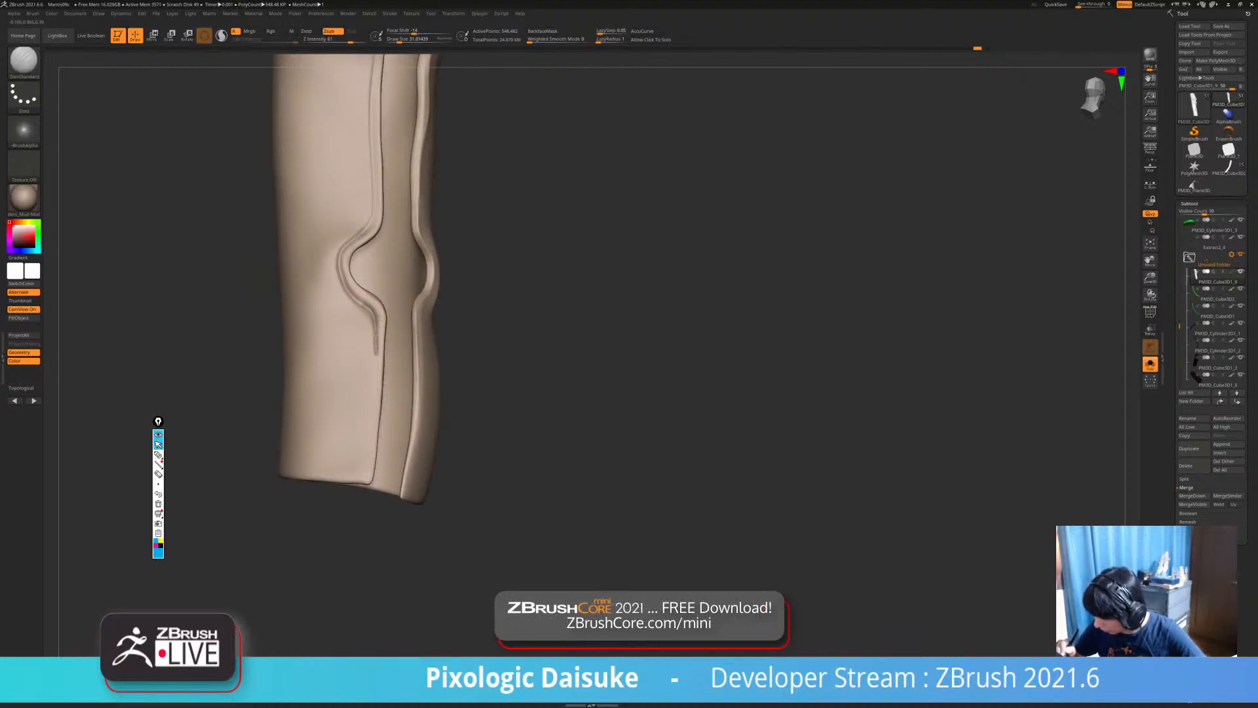
{"action": "left_click_drag", "start_coordinate": [371, 426], "coordinate": [364, 481]}
{"action": "right_click_drag", "start_coordinate": [361, 458], "coordinate": [361, 412], "text": "ctrl"}
{"action": "left_click_drag", "start_coordinate": [368, 351], "coordinate": [364, 444], "text": "shift"}
Carve the matching groove on the opposite slit edge below and around the rounded cutout.
{"action": "right_click_drag", "start_coordinate": [358, 438], "coordinate": [269, 420]}
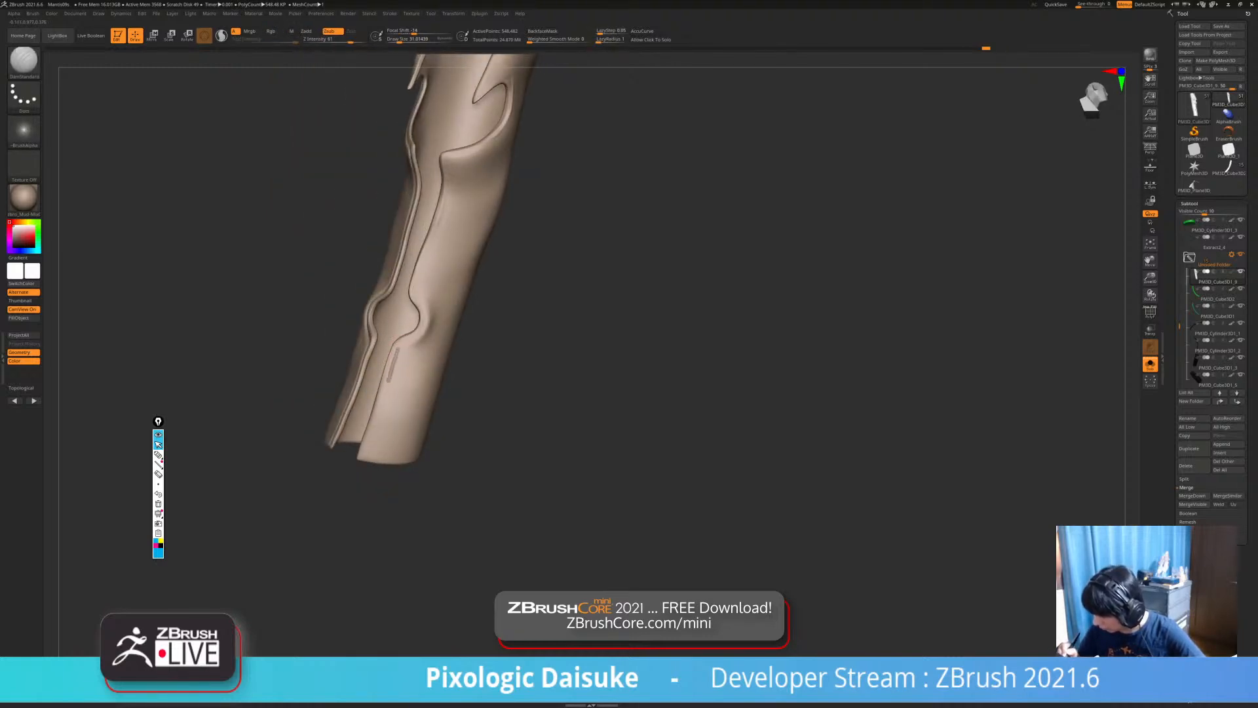
{"action": "left_click_drag", "start_coordinate": [376, 426], "coordinate": [365, 457]}
{"action": "mouse_move", "coordinate": [367, 452]}
{"action": "right_mouse_down", "text": "alt"}
{"action": "mouse_move", "coordinate": [315, 537]}
{"action": "mouse_move", "coordinate": [318, 557]}
{"action": "right_mouse_up", "text": "alt"}
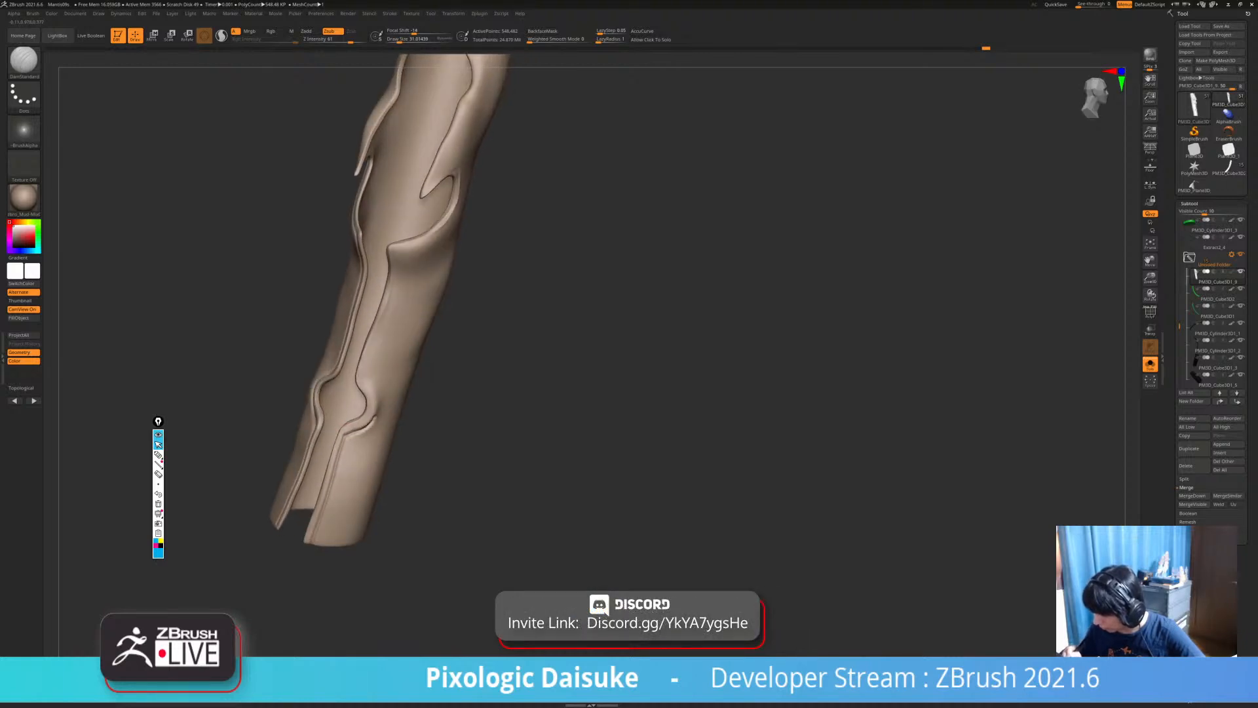
{"action": "left_click_drag", "start_coordinate": [368, 372], "coordinate": [372, 350]}
Redo the opposite groove above the rounded cutout, joining it to the slit's upper corner and smoothing it.
{"action": "right_click_drag", "start_coordinate": [372, 350], "coordinate": [351, 386], "text": "alt"}
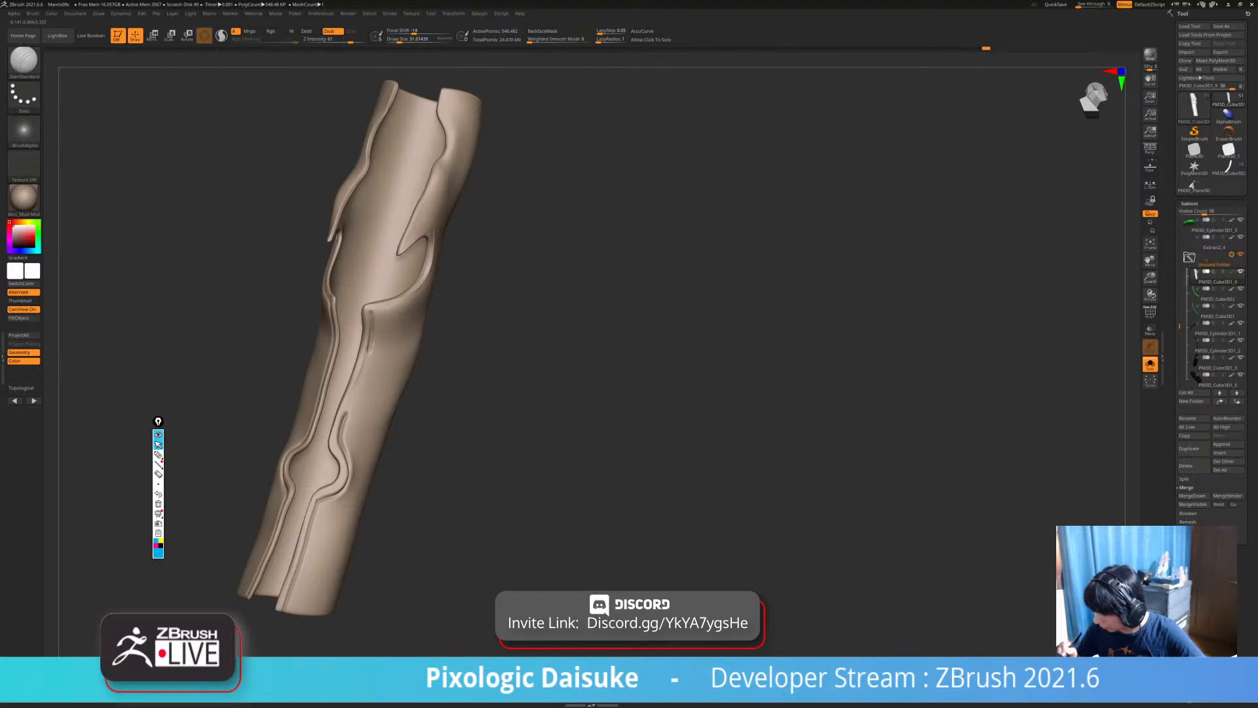
{"action": "key", "text": "ctrl+z"}
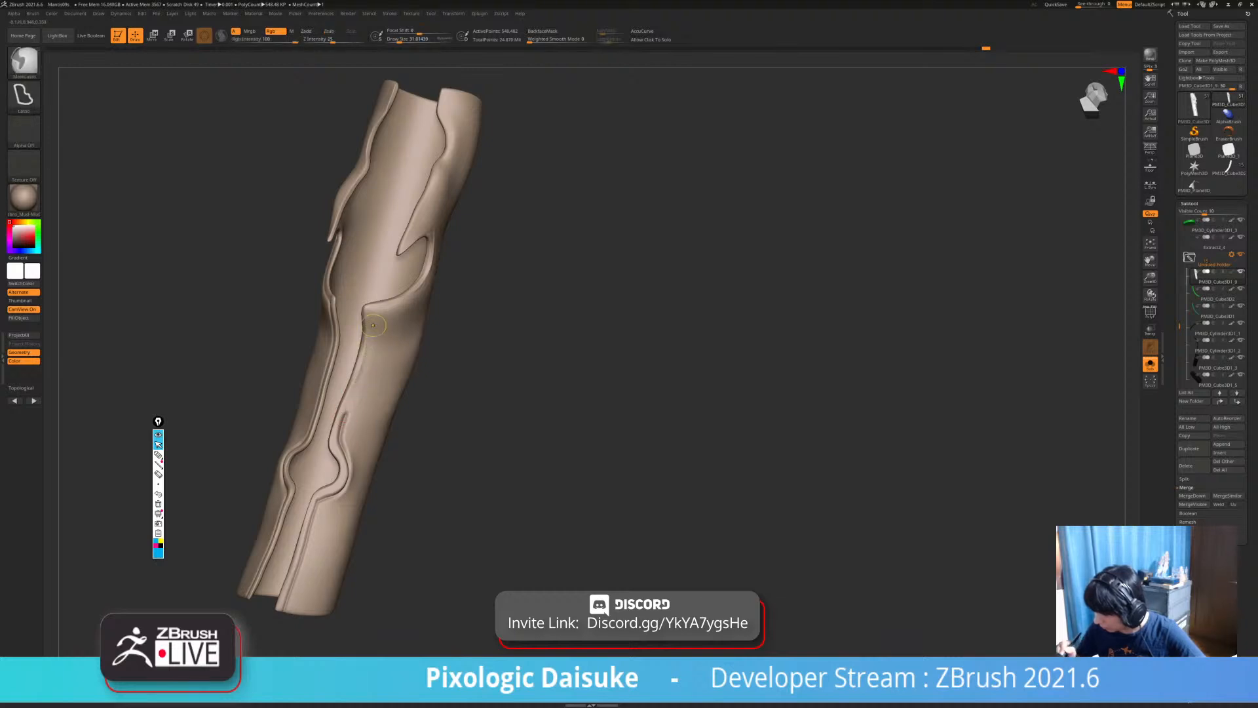
{"action": "left_click_drag", "start_coordinate": [372, 312], "coordinate": [369, 353]}
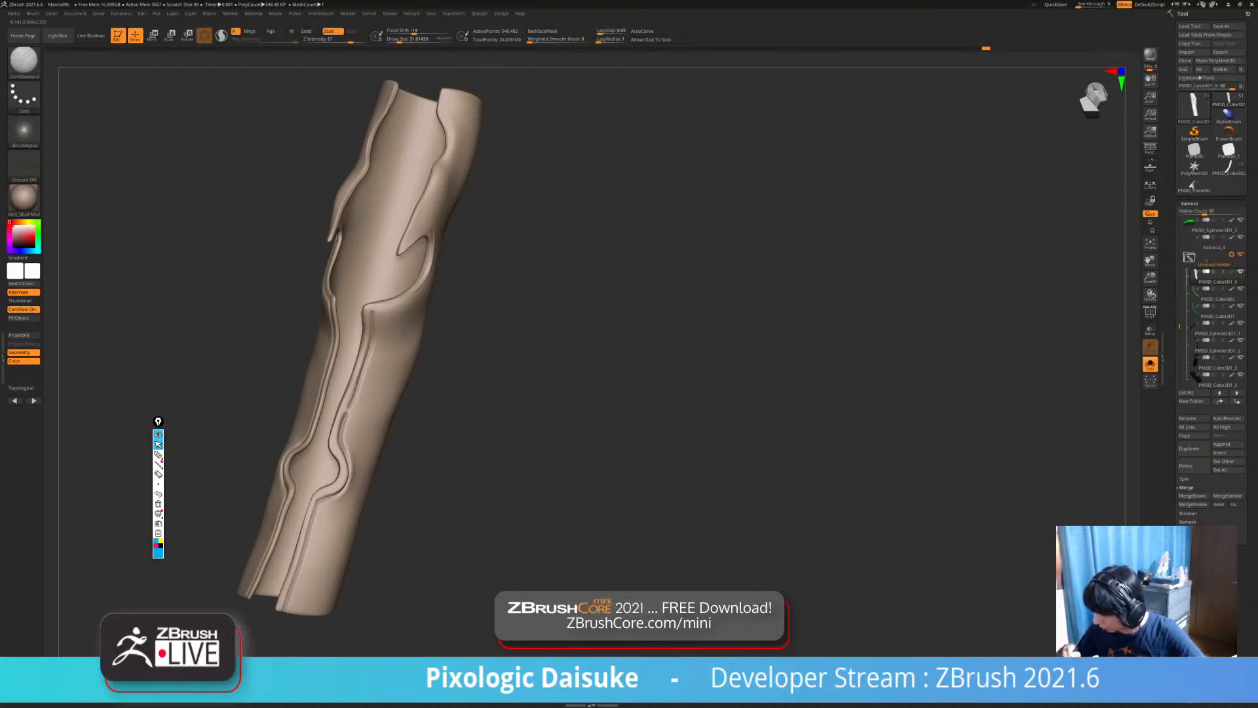
{"action": "key", "text": "shift"}
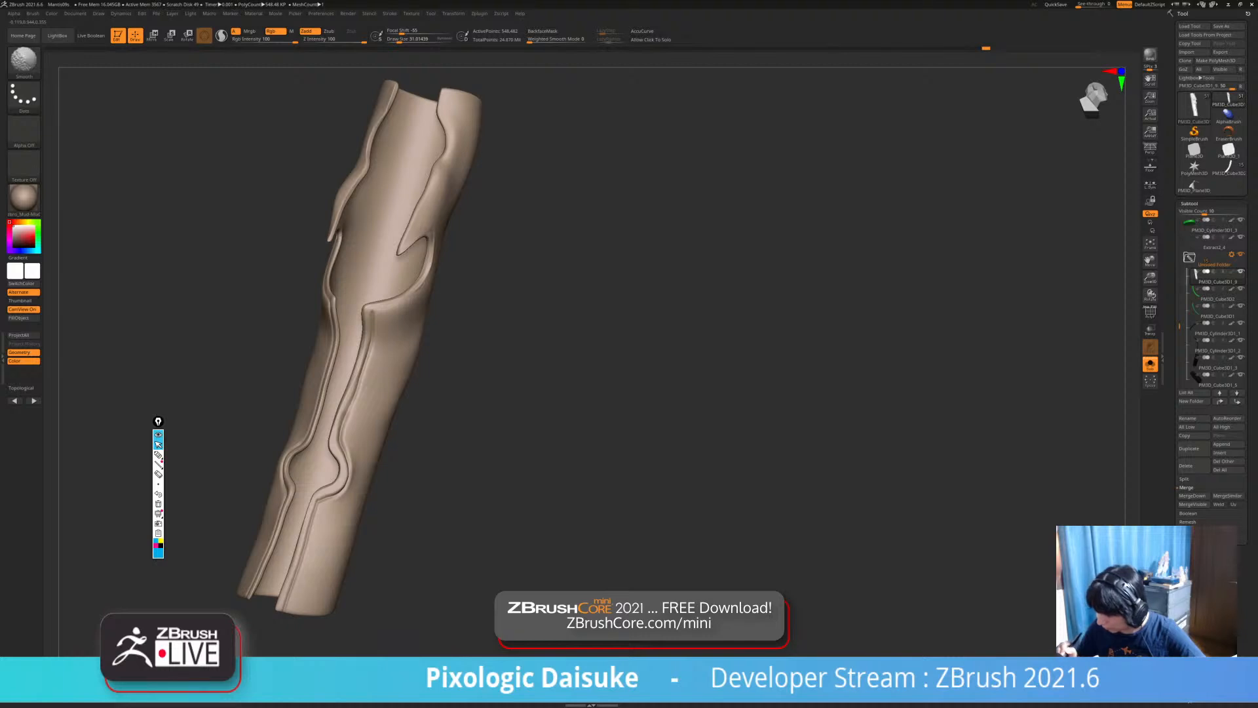
{"action": "right_click_drag", "start_coordinate": [371, 292], "coordinate": [372, 317]}
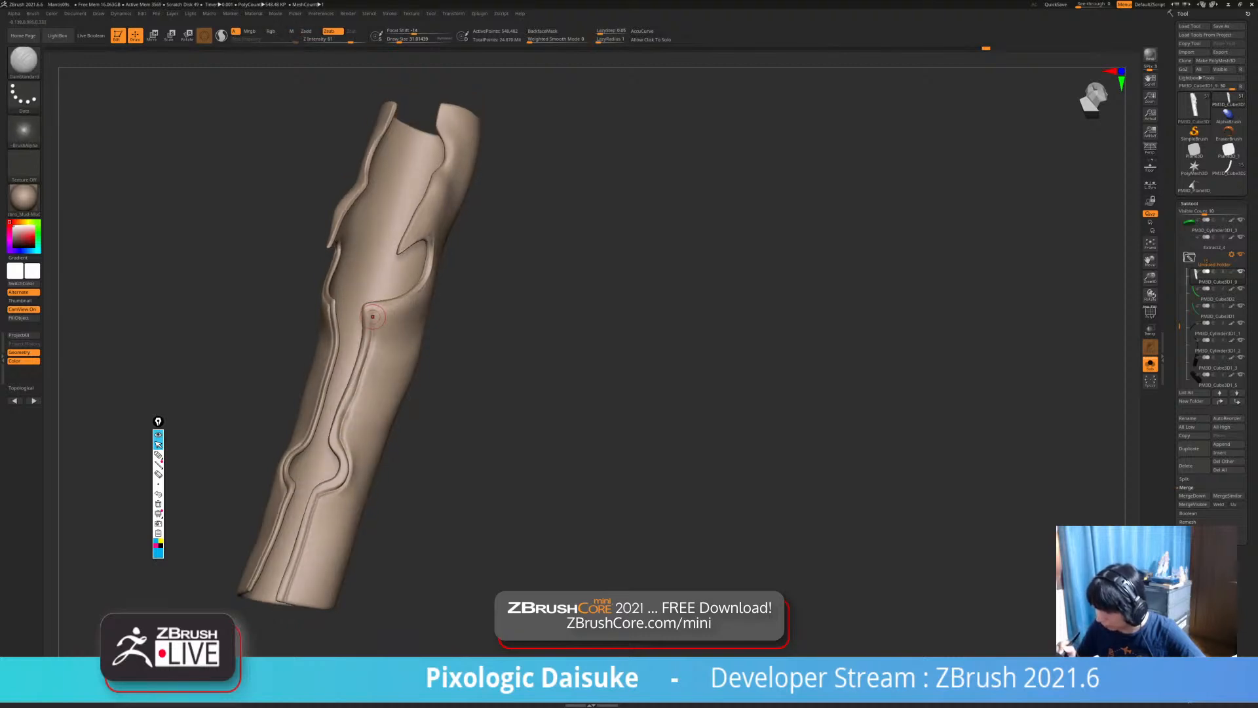
{"action": "left_click_drag", "start_coordinate": [359, 381], "coordinate": [353, 399]}
Try carving a parallel groove around the opposite curved notch, and undo the strokes.
{"action": "mouse_move", "coordinate": [354, 397]}
{"action": "right_mouse_down", "text": "ctrl"}
{"action": "mouse_move", "coordinate": [353, 348]}
{"action": "mouse_move", "coordinate": [445, 368]}
{"action": "mouse_move", "coordinate": [401, 347]}
{"action": "right_mouse_up", "text": "ctrl"}
{"action": "right_click_drag", "start_coordinate": [401, 348], "coordinate": [395, 301], "text": "ctrl"}
{"action": "mouse_move", "coordinate": [367, 290]}
{"action": "left_mouse_down"}
{"action": "mouse_move", "coordinate": [394, 321]}
{"action": "mouse_move", "coordinate": [390, 371]}
{"action": "mouse_move", "coordinate": [362, 420]}
{"action": "left_mouse_up"}
{"action": "key", "text": "ctrl+z"}
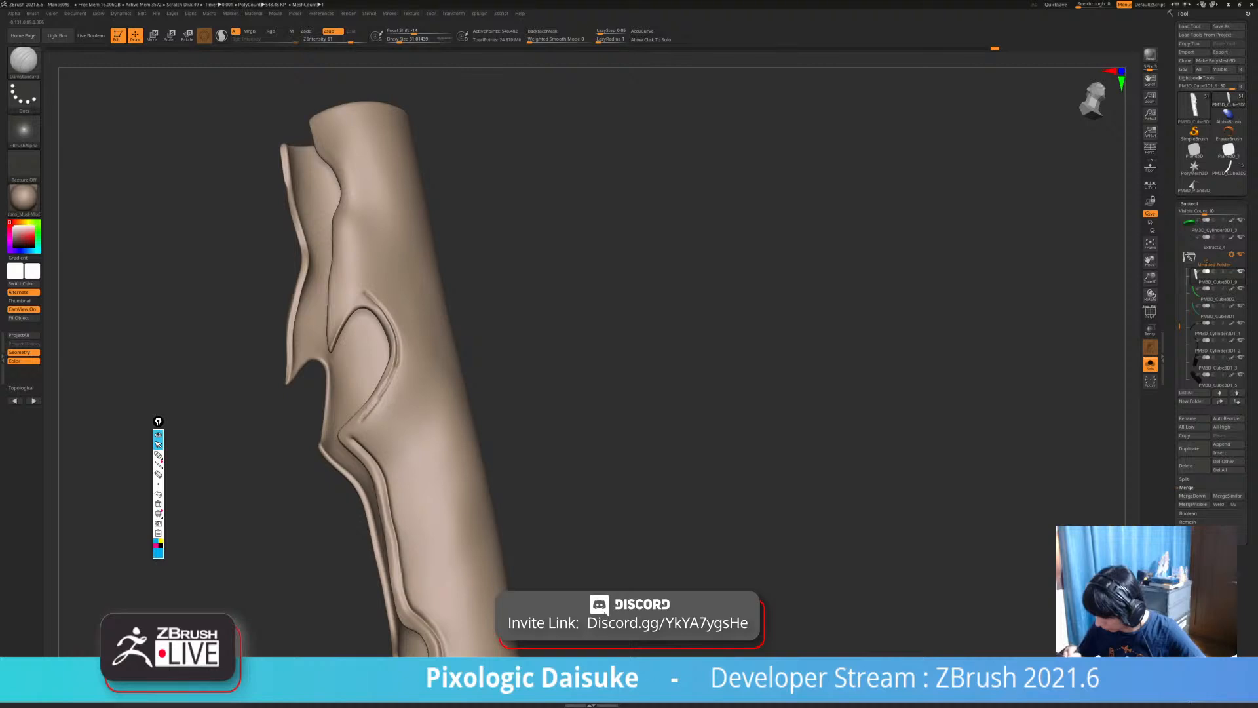
{"action": "key", "text": "ctrl+z"}
{"action": "key", "text": "ctrl+z"}
{"action": "key", "text": "ctrl+z"}
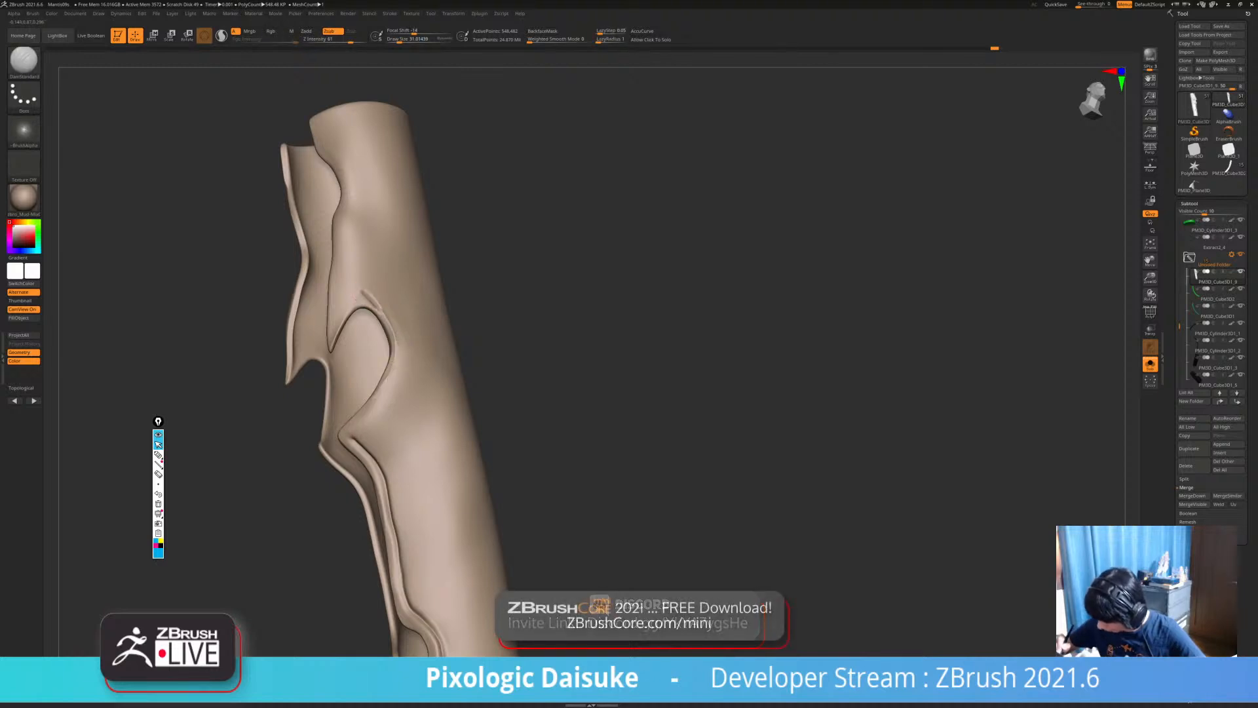
{"action": "key", "text": "ctrl+z"}
Carve the groove around the opposite curved notch into the slit corner and smooth it.
{"action": "left_click_drag", "start_coordinate": [363, 291], "coordinate": [380, 305]}
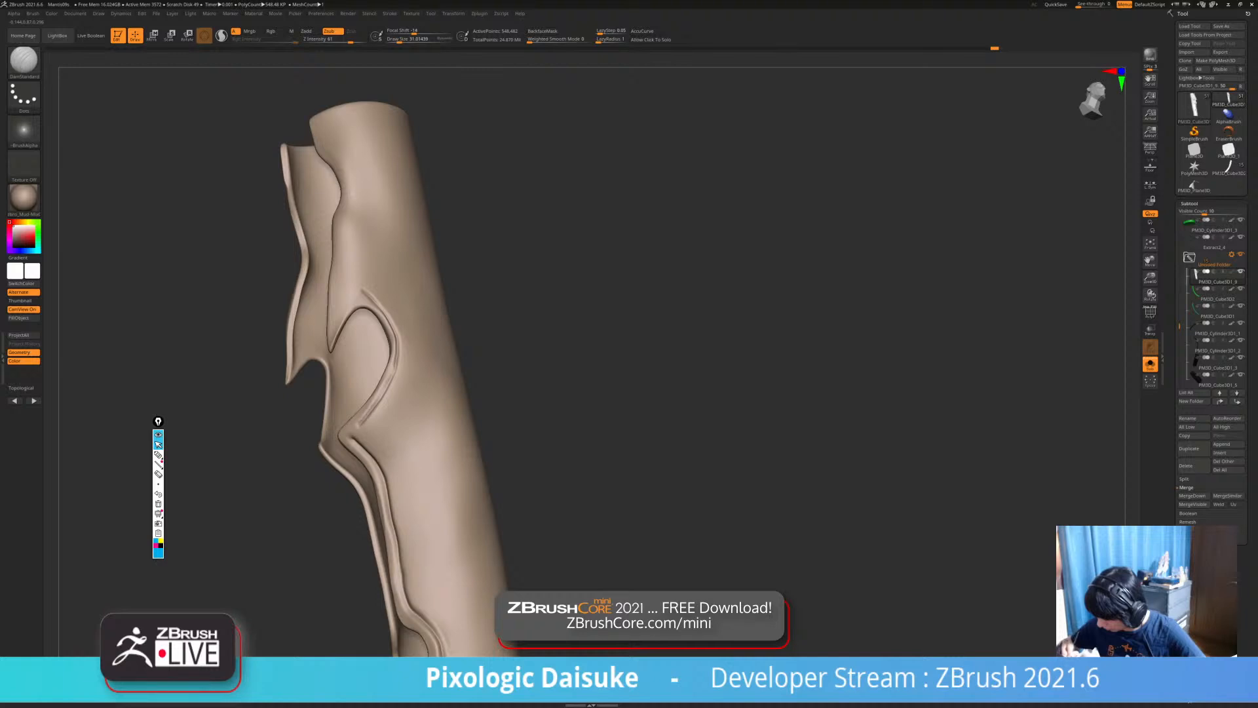
{"action": "left_click_drag", "start_coordinate": [352, 433], "coordinate": [356, 441]}
{"action": "right_click_drag", "start_coordinate": [358, 436], "coordinate": [356, 393]}
{"action": "left_click_drag", "start_coordinate": [405, 389], "coordinate": [388, 387], "text": "shift"}
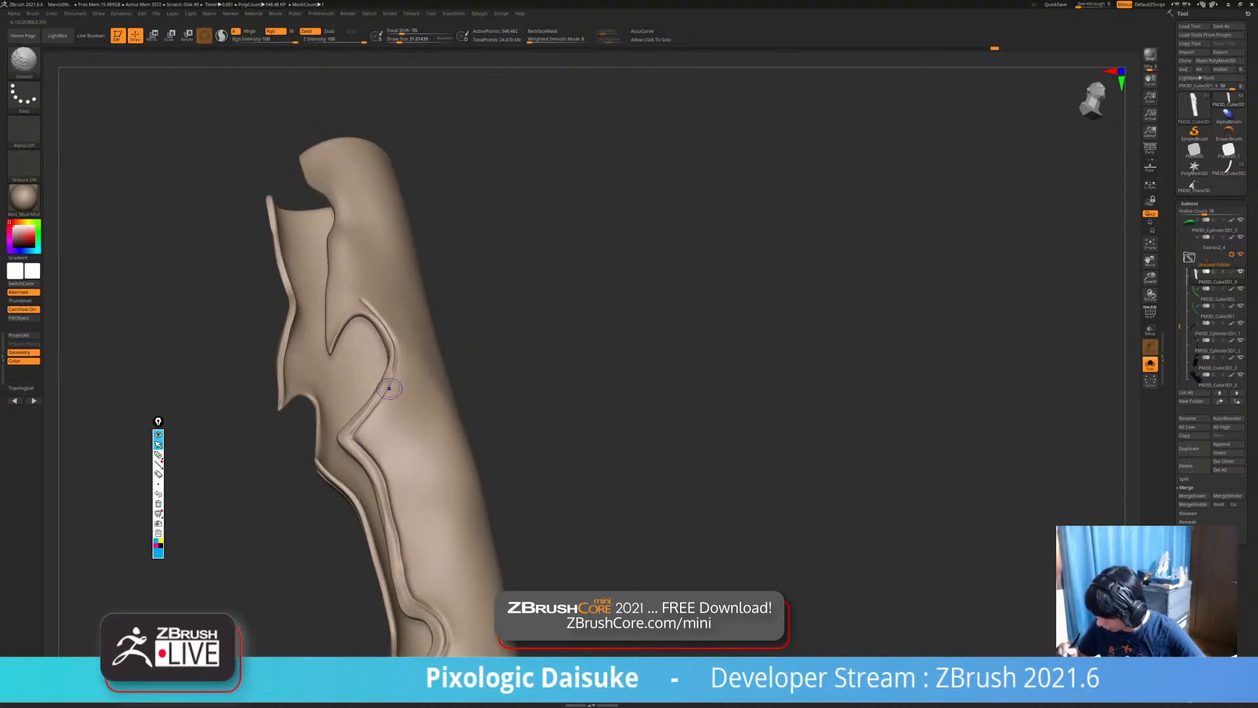
Deepen and even out the groove along the curved notch's outer side with short carving strokes.
{"action": "right_click_drag", "start_coordinate": [393, 393], "coordinate": [390, 370]}
{"action": "mouse_move", "coordinate": [396, 372]}
{"action": "left_mouse_down"}
{"action": "mouse_move", "coordinate": [381, 405]}
{"action": "mouse_move", "coordinate": [390, 394]}
{"action": "left_mouse_up"}
{"action": "right_click_drag", "start_coordinate": [393, 393], "coordinate": [393, 308], "text": "ctrl"}
{"action": "mouse_move", "coordinate": [393, 308]}
{"action": "right_mouse_down"}
{"action": "mouse_move", "coordinate": [452, 321]}
{"action": "mouse_move", "coordinate": [387, 314]}
{"action": "mouse_move", "coordinate": [387, 393]}
{"action": "right_mouse_up"}
{"action": "right_click_drag", "start_coordinate": [400, 249], "coordinate": [443, 248]}
{"action": "mouse_move", "coordinate": [443, 257]}
{"action": "left_mouse_down"}
{"action": "mouse_move", "coordinate": [451, 273]}
{"action": "mouse_move", "coordinate": [436, 230]}
{"action": "mouse_move", "coordinate": [455, 282]}
{"action": "left_mouse_up"}
{"action": "right_click_drag", "start_coordinate": [455, 282], "coordinate": [455, 216], "text": "ctrl"}
Carve the groove between the curved notch's upper corner and the pointed tip, and smooth the corner.
{"action": "right_click_drag", "start_coordinate": [528, 195], "coordinate": [453, 386]}
{"action": "right_click_drag", "start_coordinate": [419, 262], "coordinate": [382, 300]}
{"action": "left_click_drag", "start_coordinate": [366, 292], "coordinate": [426, 339]}
{"action": "key", "text": "ctrl+z"}
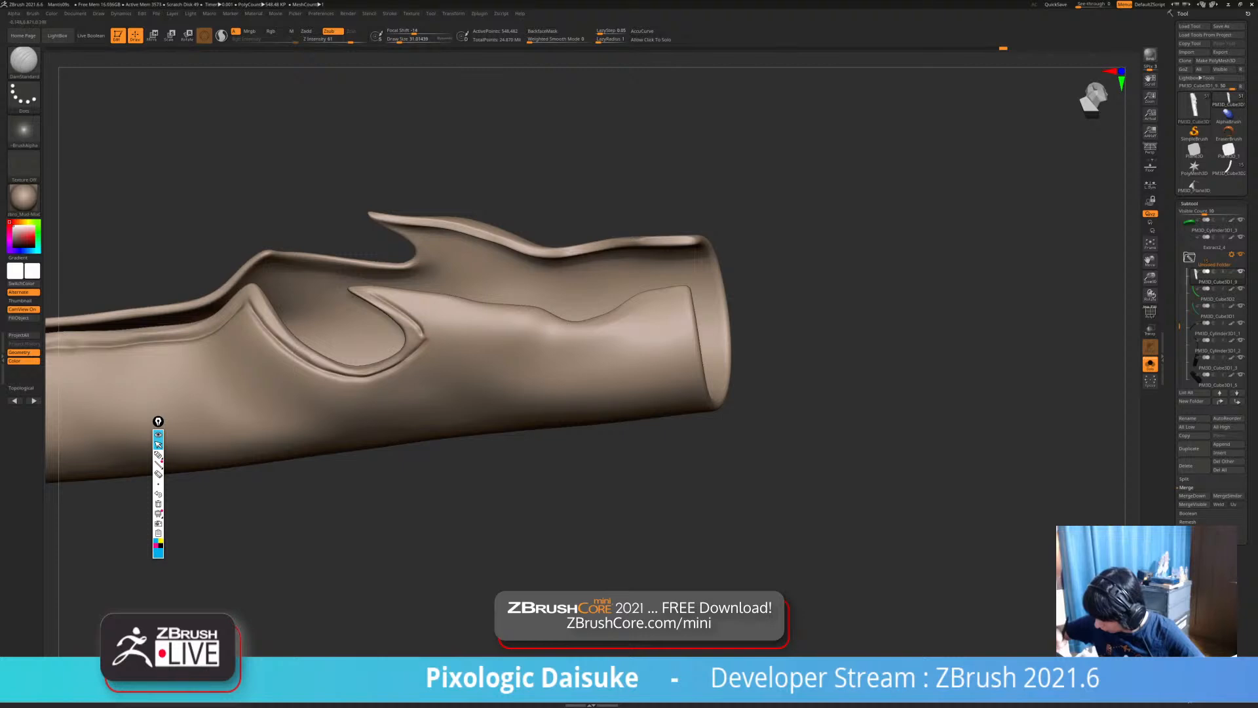
{"action": "right_click_drag", "start_coordinate": [419, 335], "coordinate": [453, 298]}
{"action": "mouse_move", "coordinate": [419, 331]}
{"action": "left_mouse_down", "text": "shift"}
{"action": "mouse_move", "coordinate": [425, 342]}
{"action": "mouse_move", "coordinate": [409, 348]}
{"action": "left_mouse_up", "text": "shift"}
{"action": "right_click_drag", "start_coordinate": [409, 348], "coordinate": [419, 446]}
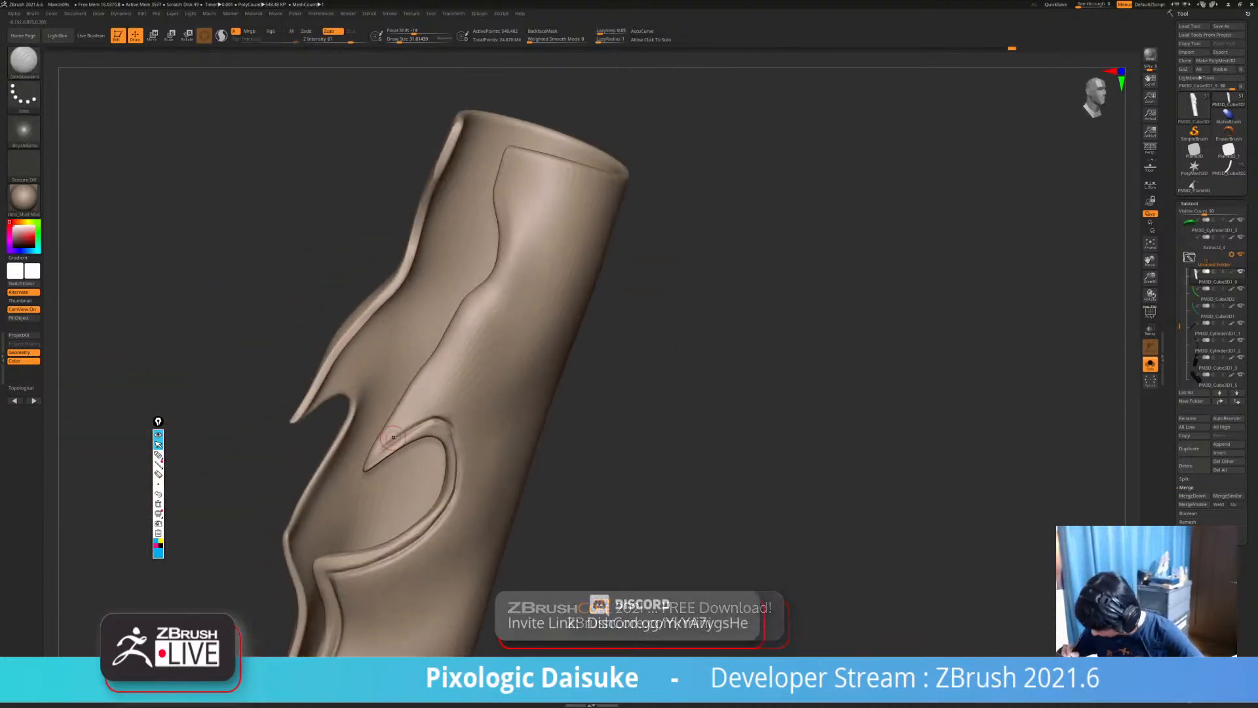
Carve a parallel groove from the notch's pointed tip up along the shell edge and smooth its end.
{"action": "left_click_drag", "start_coordinate": [391, 440], "coordinate": [460, 347]}
{"action": "key", "text": "ctrl+z"}
{"action": "left_click_drag", "start_coordinate": [388, 443], "coordinate": [509, 281]}
{"action": "right_click_drag", "start_coordinate": [511, 276], "coordinate": [466, 357], "text": "alt"}
{"action": "left_click_drag", "start_coordinate": [463, 365], "coordinate": [463, 369], "text": "shift"}
Carve the groove down from the shell's upper rim and join it to the lower groove at the edge's bend.
{"action": "mouse_move", "coordinate": [468, 232]}
{"action": "left_mouse_down"}
{"action": "mouse_move", "coordinate": [454, 268]}
{"action": "mouse_move", "coordinate": [466, 241]}
{"action": "left_mouse_up"}
{"action": "key", "text": "ctrl+z"}
{"action": "left_click_drag", "start_coordinate": [458, 295], "coordinate": [461, 315]}
{"action": "key", "text": "ctrl+z"}
{"action": "left_click_drag", "start_coordinate": [468, 234], "coordinate": [462, 261]}
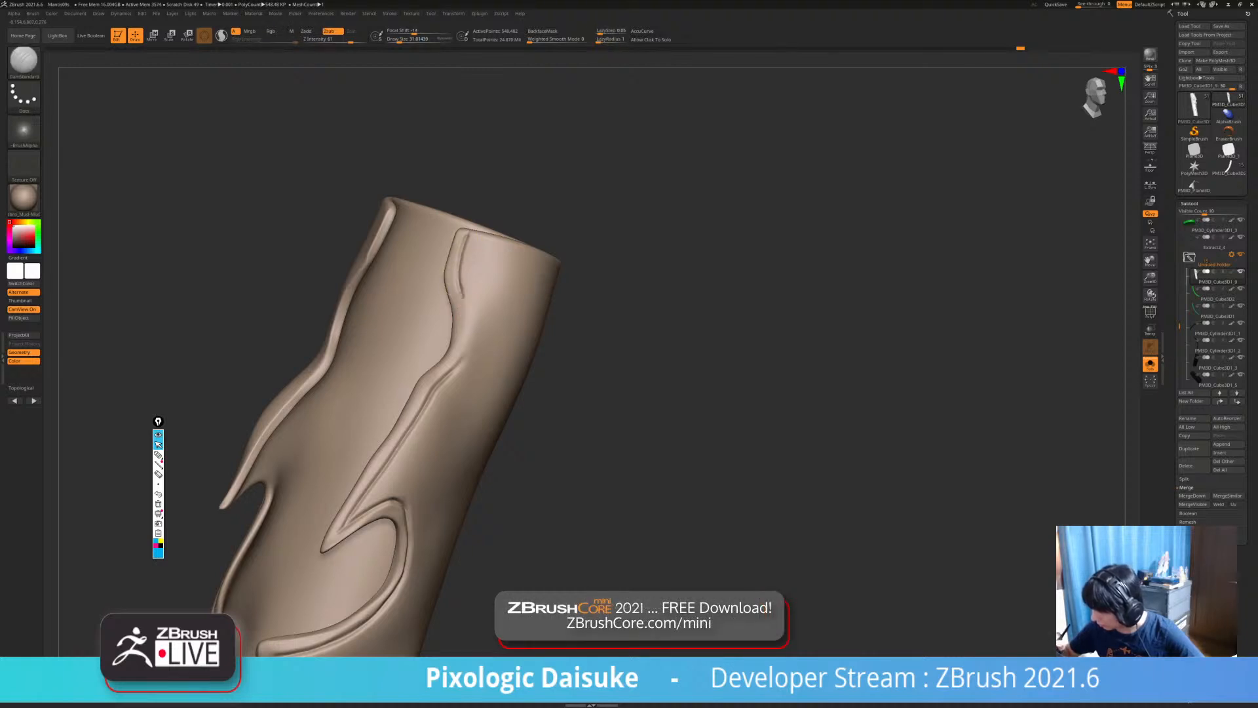
{"action": "right_click_drag", "start_coordinate": [452, 373], "coordinate": [456, 353]}
{"action": "left_click_drag", "start_coordinate": [470, 330], "coordinate": [440, 384]}
{"action": "key", "text": "ctrl+z"}
{"action": "mouse_move", "coordinate": [470, 349]}
{"action": "right_mouse_down"}
{"action": "mouse_move", "coordinate": [470, 366]}
{"action": "mouse_move", "coordinate": [444, 289]}
{"action": "right_mouse_up"}
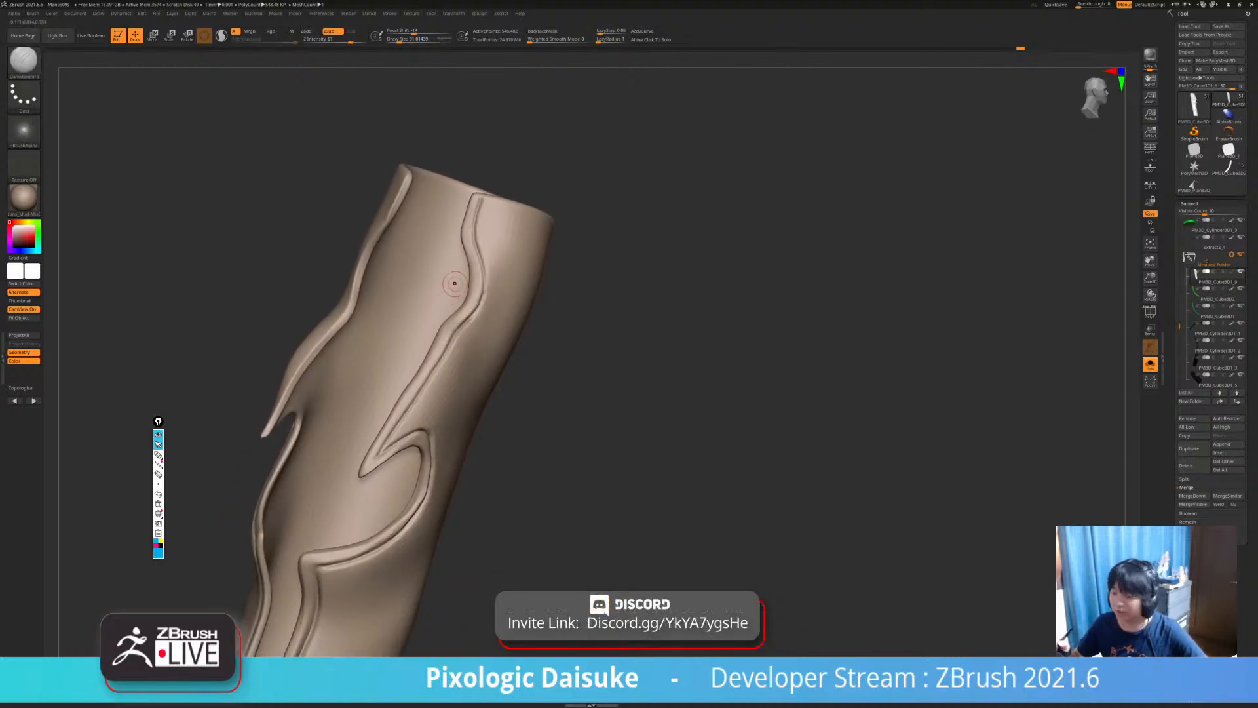
Start a matching groove along the opposite edge at the shell's upper rim, redoing unsatisfactory strokes.
{"action": "key", "text": "shift"}
{"action": "mouse_move", "coordinate": [483, 216]}
{"action": "right_mouse_down"}
{"action": "mouse_move", "coordinate": [525, 247]}
{"action": "mouse_move", "coordinate": [551, 244]}
{"action": "mouse_move", "coordinate": [551, 281]}
{"action": "right_mouse_up"}
{"action": "mouse_move", "coordinate": [448, 200]}
{"action": "left_mouse_down"}
{"action": "mouse_move", "coordinate": [447, 246]}
{"action": "mouse_move", "coordinate": [450, 203]}
{"action": "left_mouse_up"}
{"action": "key", "text": "ctrl+z"}
{"action": "key", "text": "ctrl+z"}
{"action": "right_click_drag", "start_coordinate": [447, 259], "coordinate": [440, 221], "text": "alt"}
{"action": "key", "text": "ctrl+z"}
{"action": "key", "text": "ctrl+z"}
{"action": "left_click_drag", "start_coordinate": [438, 158], "coordinate": [438, 230]}
{"action": "right_click_drag", "start_coordinate": [442, 239], "coordinate": [453, 214]}
{"action": "key", "text": "ctrl+z"}
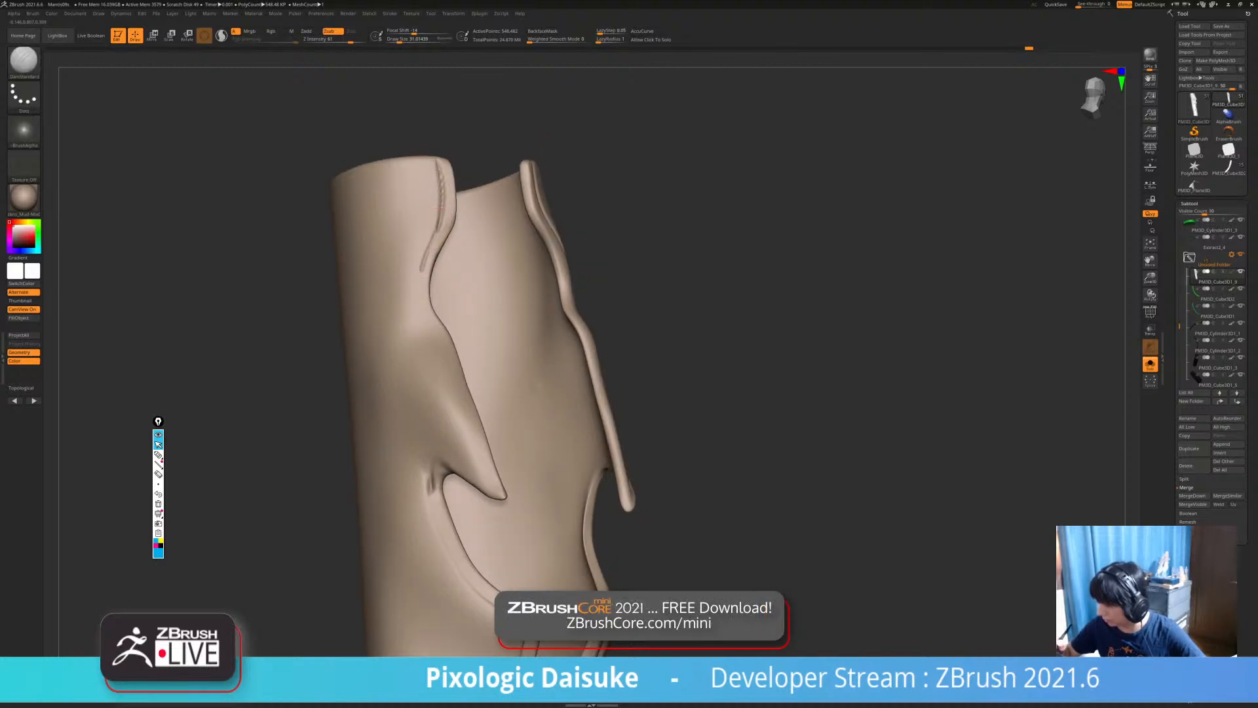
Continue the opposite edge's groove around the inward bend, smooth it, and deepen its upper stretch.
{"action": "left_click_drag", "start_coordinate": [428, 321], "coordinate": [437, 336]}
{"action": "right_click_drag", "start_coordinate": [439, 328], "coordinate": [417, 294], "text": "alt"}
{"action": "left_click_drag", "start_coordinate": [402, 255], "coordinate": [420, 190], "text": "shift"}
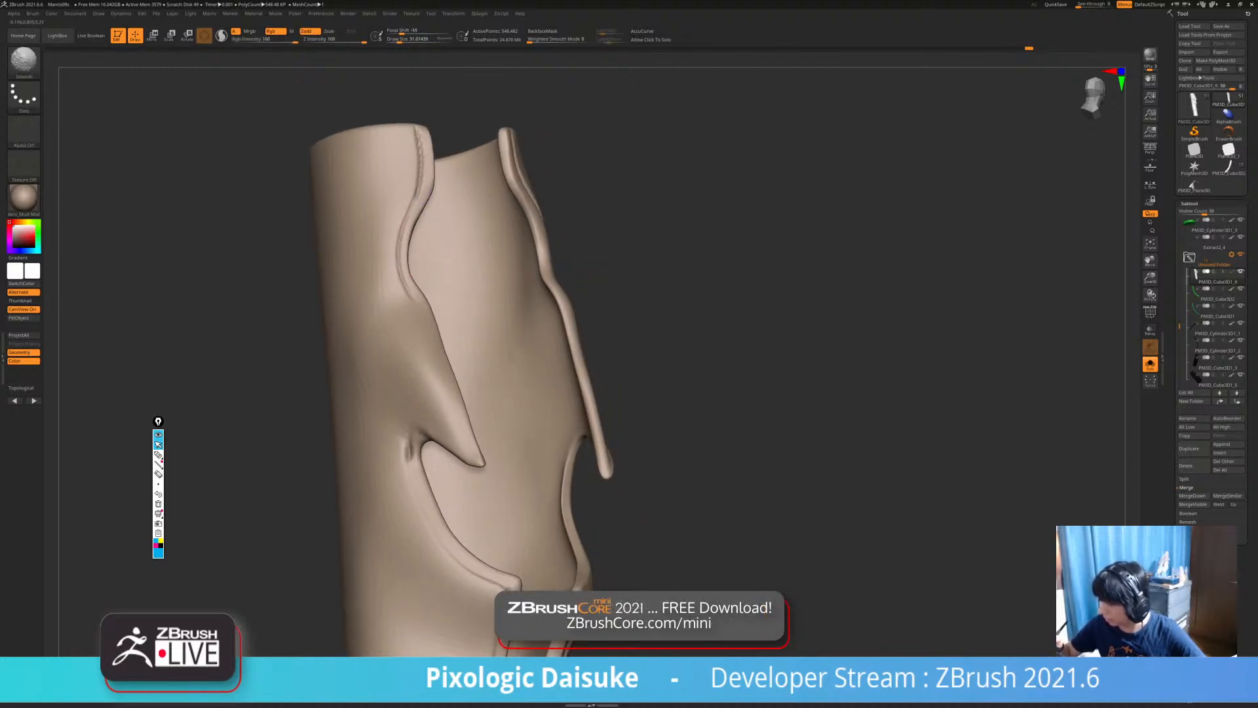
{"action": "right_click_drag", "start_coordinate": [419, 140], "coordinate": [408, 118], "text": "alt"}
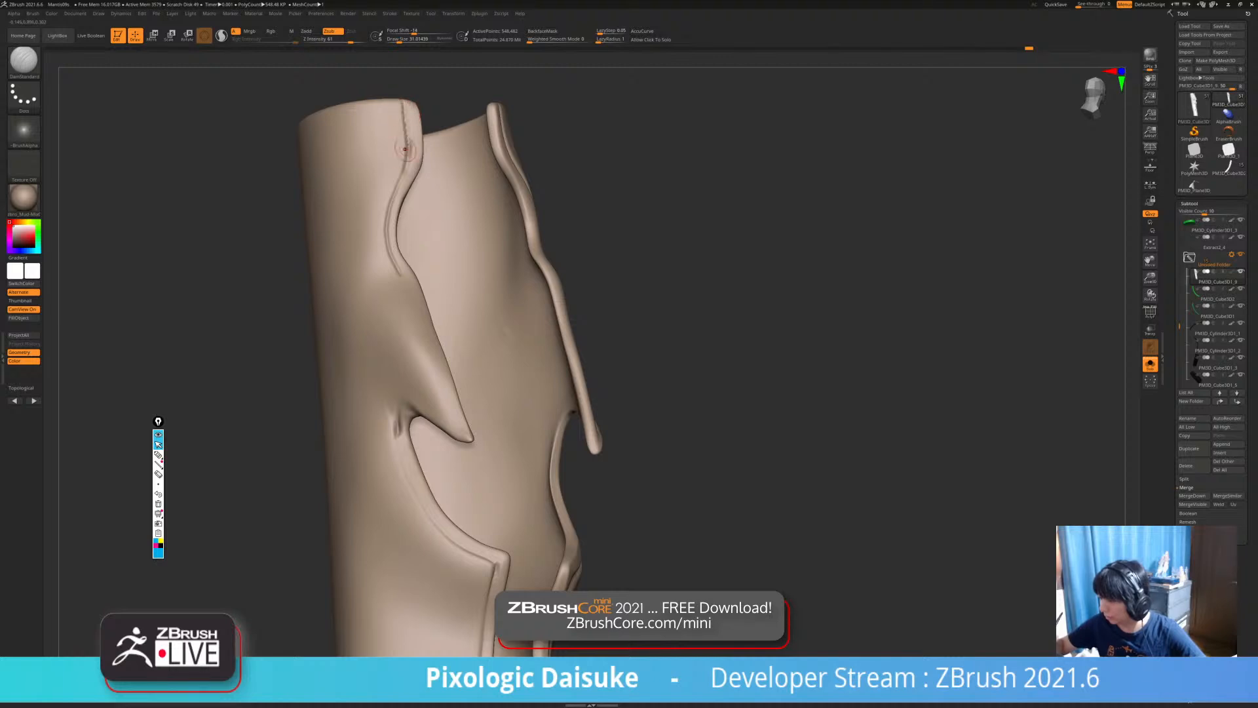
{"action": "left_click_drag", "start_coordinate": [407, 145], "coordinate": [411, 166]}
{"action": "right_click_drag", "start_coordinate": [401, 254], "coordinate": [401, 217], "text": "alt"}
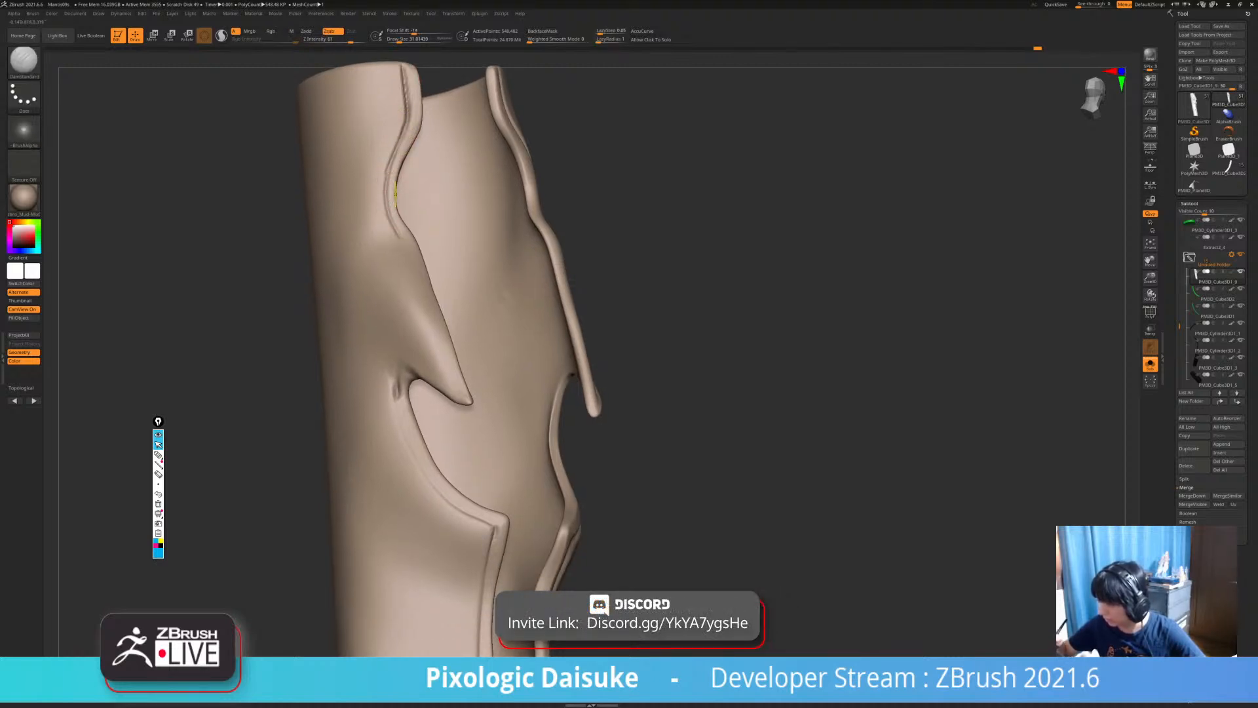
Rework the groove around the opposite edge's inward bend, undoing and repeating strokes.
{"action": "right_click_drag", "start_coordinate": [394, 190], "coordinate": [397, 152], "text": "ctrl"}
{"action": "left_click_drag", "start_coordinate": [399, 148], "coordinate": [387, 191]}
{"action": "key", "text": "ctrl+z"}
{"action": "left_click_drag", "start_coordinate": [398, 147], "coordinate": [388, 177]}
{"action": "right_click_drag", "start_coordinate": [389, 178], "coordinate": [392, 209], "text": "ctrl"}
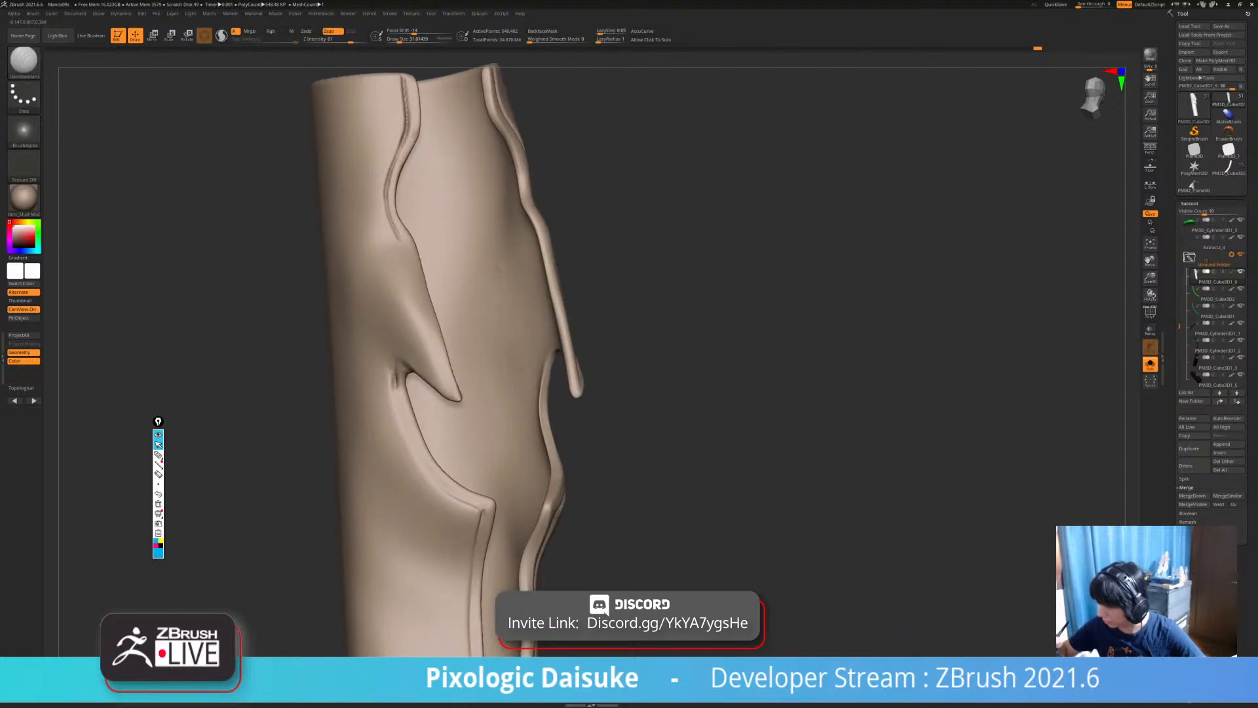
{"action": "mouse_move", "coordinate": [402, 261]}
{"action": "right_mouse_down", "text": "alt"}
{"action": "mouse_move", "coordinate": [388, 203]}
{"action": "mouse_move", "coordinate": [395, 257]}
{"action": "right_mouse_up", "text": "alt"}
{"action": "key", "text": "ctrl+z"}
{"action": "right_click_drag", "start_coordinate": [389, 208], "coordinate": [385, 204]}
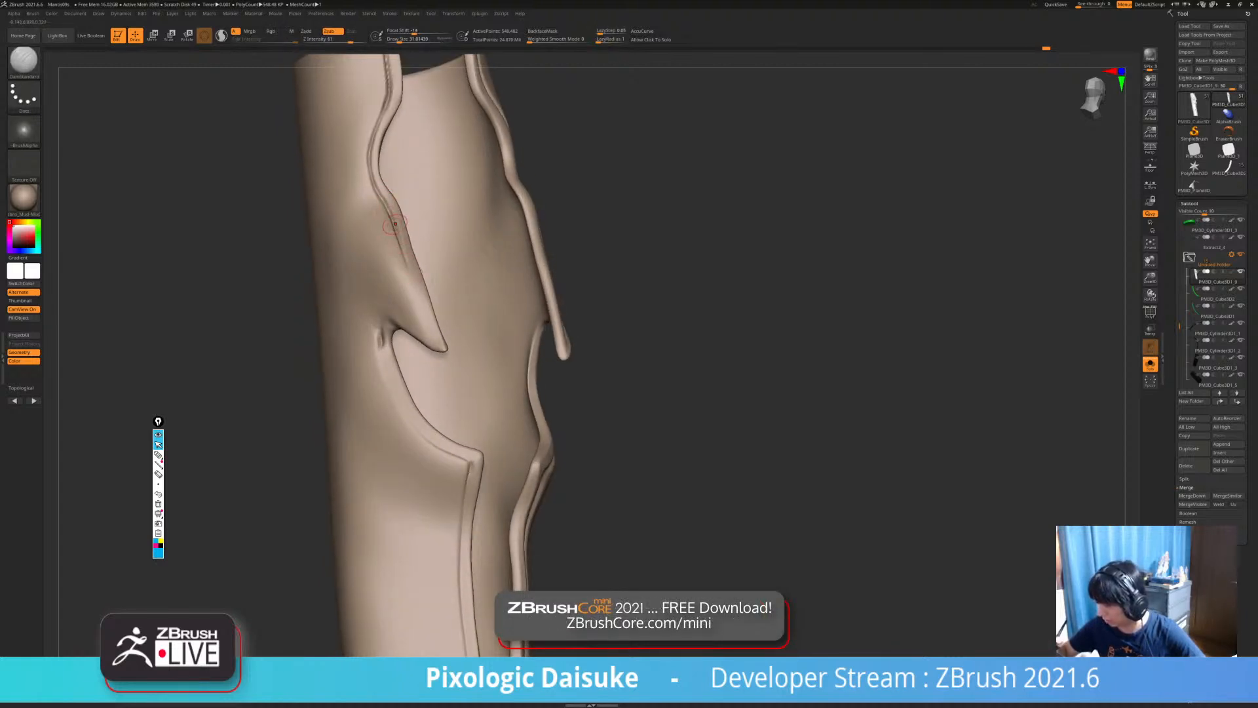
Carve the opposite groove down to the pointed tip and back to the curved notch's upper corner.
{"action": "right_click_drag", "start_coordinate": [408, 269], "coordinate": [413, 282]}
{"action": "left_click_drag", "start_coordinate": [414, 284], "coordinate": [432, 330]}
{"action": "right_click_drag", "start_coordinate": [432, 330], "coordinate": [426, 355]}
{"action": "left_click_drag", "start_coordinate": [433, 333], "coordinate": [386, 302]}
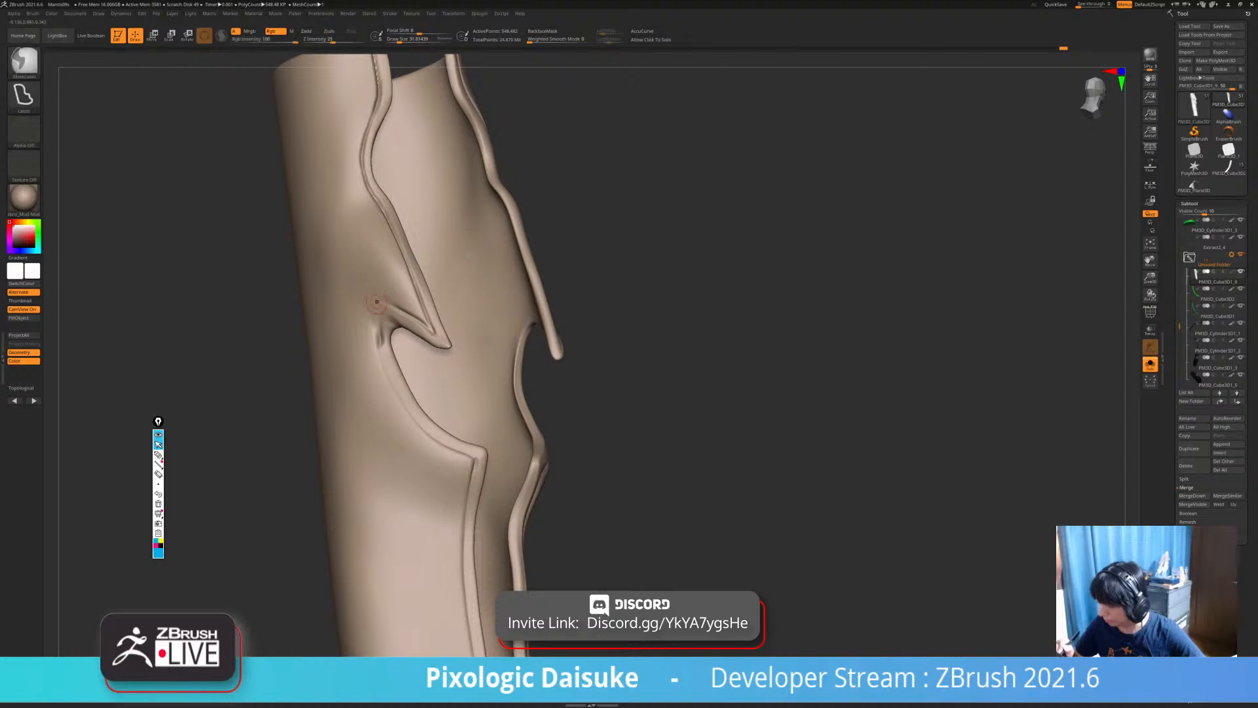
{"action": "key", "text": "shift"}
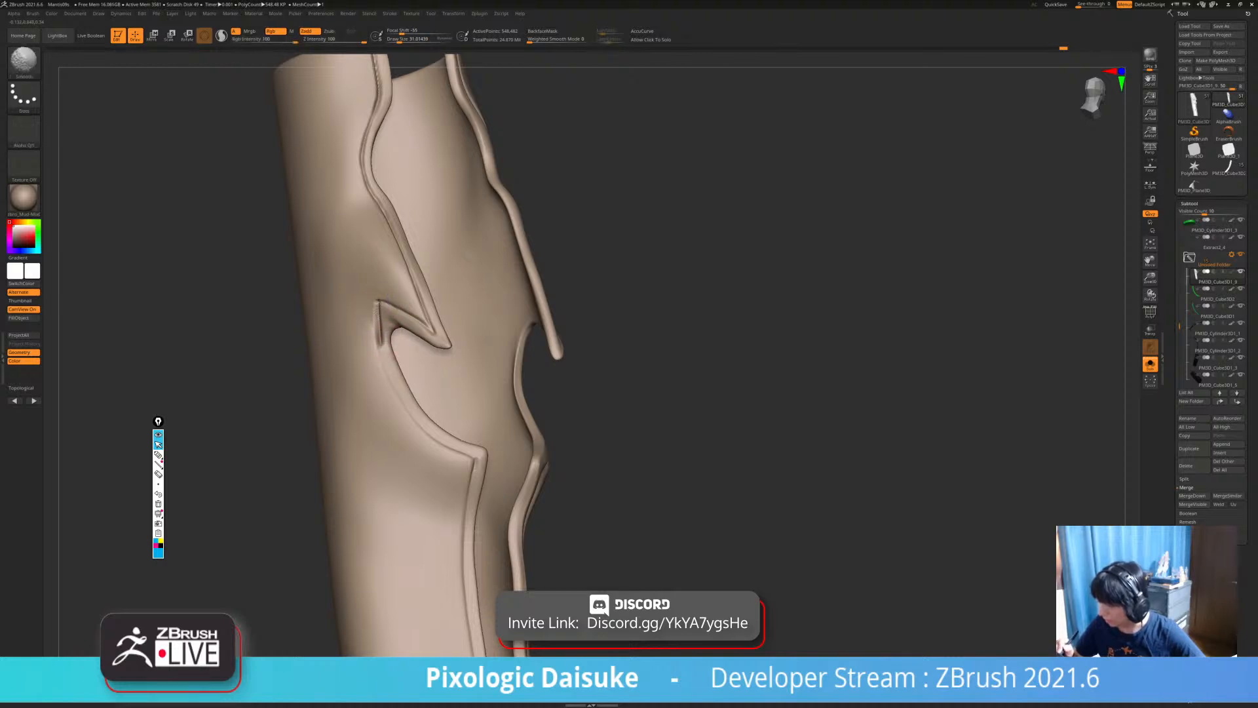
Retry the groove stroke along the curved notch's outer side, undoing the unsatisfactory attempts.
{"action": "mouse_move", "coordinate": [417, 305]}
{"action": "right_mouse_down", "text": "ctrl"}
{"action": "mouse_move", "coordinate": [432, 262]}
{"action": "mouse_move", "coordinate": [439, 275]}
{"action": "right_mouse_up", "text": "ctrl"}
{"action": "mouse_move", "coordinate": [439, 275]}
{"action": "right_mouse_down"}
{"action": "mouse_move", "coordinate": [328, 281]}
{"action": "mouse_move", "coordinate": [468, 321]}
{"action": "mouse_move", "coordinate": [463, 289]}
{"action": "mouse_move", "coordinate": [405, 326]}
{"action": "right_mouse_up"}
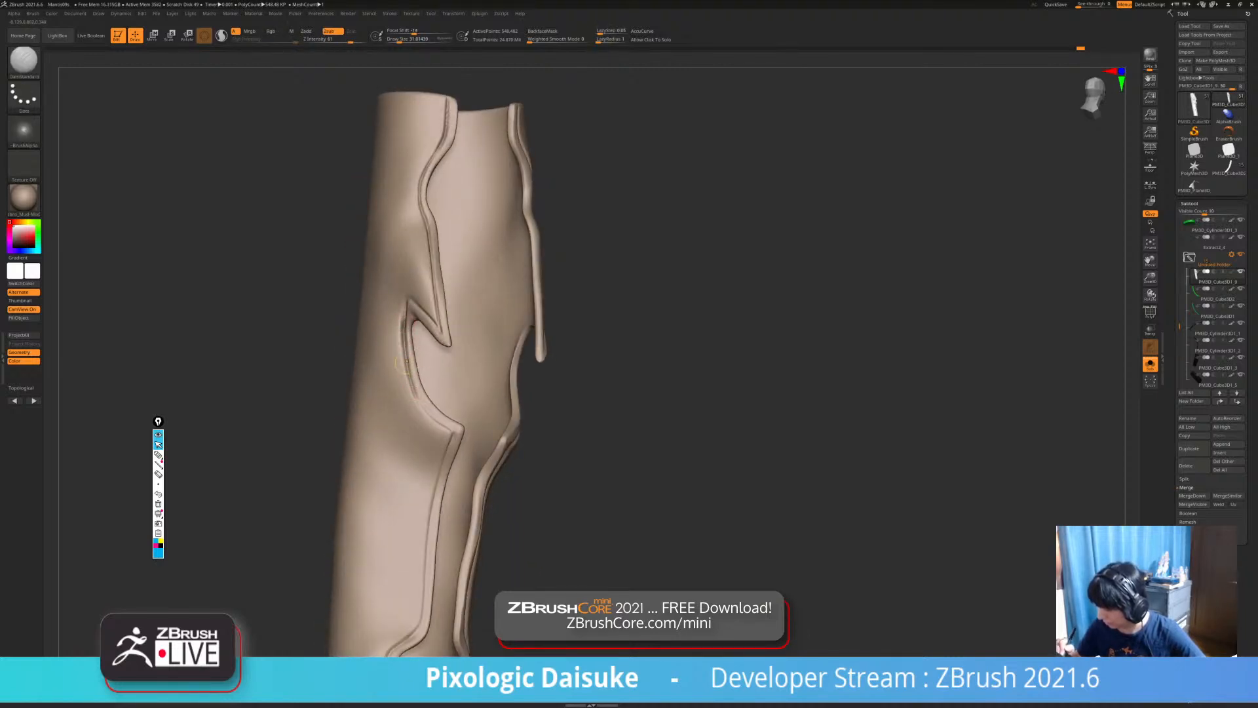
{"action": "key", "text": "ctrl+z"}
{"action": "mouse_move", "coordinate": [408, 365]}
{"action": "left_mouse_down"}
{"action": "mouse_move", "coordinate": [426, 406]}
{"action": "mouse_move", "coordinate": [418, 388]}
{"action": "left_mouse_up"}
{"action": "key", "text": "ctrl+z"}
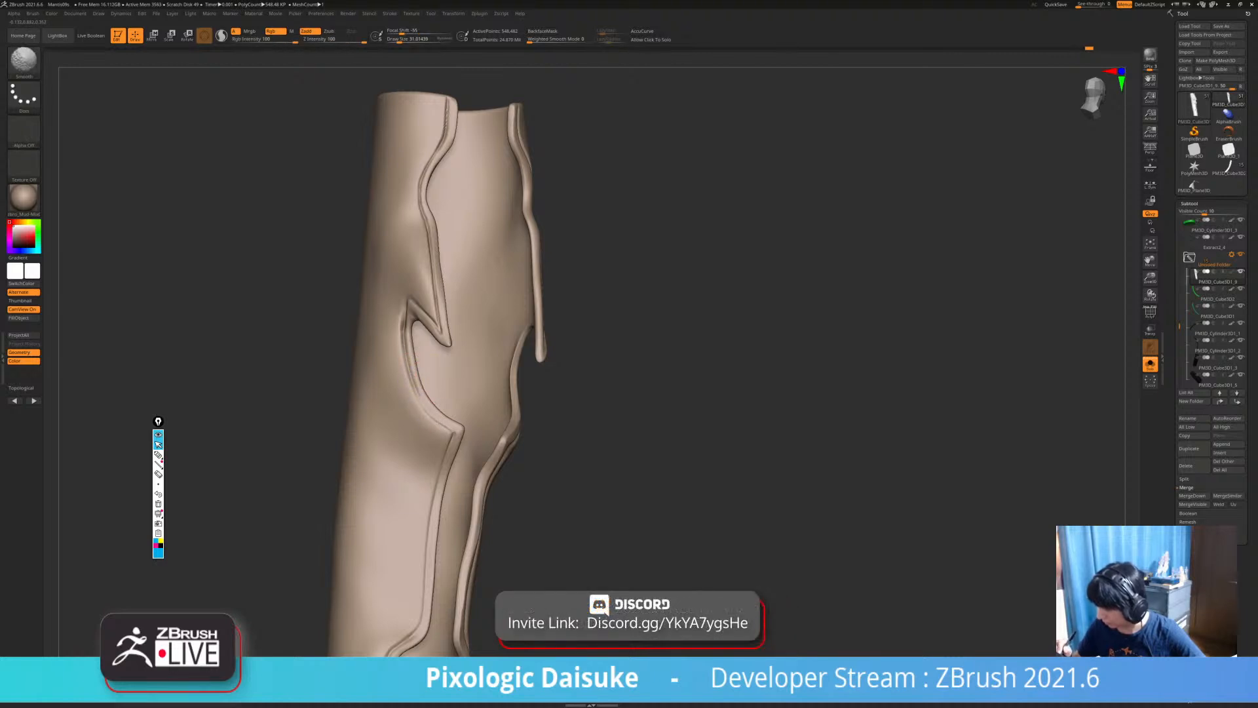
Show the whole figure again and enable Allow Click to Solo.
{"action": "mouse_move", "coordinate": [417, 387]}
{"action": "right_mouse_down", "text": "ctrl"}
{"action": "mouse_move", "coordinate": [443, 261]}
{"action": "mouse_move", "coordinate": [434, 289]}
{"action": "mouse_move", "coordinate": [497, 280]}
{"action": "mouse_move", "coordinate": [525, 247]}
{"action": "mouse_move", "coordinate": [497, 275]}
{"action": "mouse_move", "coordinate": [522, 248]}
{"action": "mouse_move", "coordinate": [639, 348]}
{"action": "mouse_move", "coordinate": [657, 352]}
{"action": "mouse_move", "coordinate": [675, 331]}
{"action": "right_mouse_up", "text": "ctrl"}
{"action": "mouse_move", "coordinate": [675, 331]}
{"action": "right_mouse_down"}
{"action": "mouse_move", "coordinate": [633, 361]}
{"action": "mouse_move", "coordinate": [663, 387]}
{"action": "mouse_move", "coordinate": [685, 383]}
{"action": "right_mouse_up"}
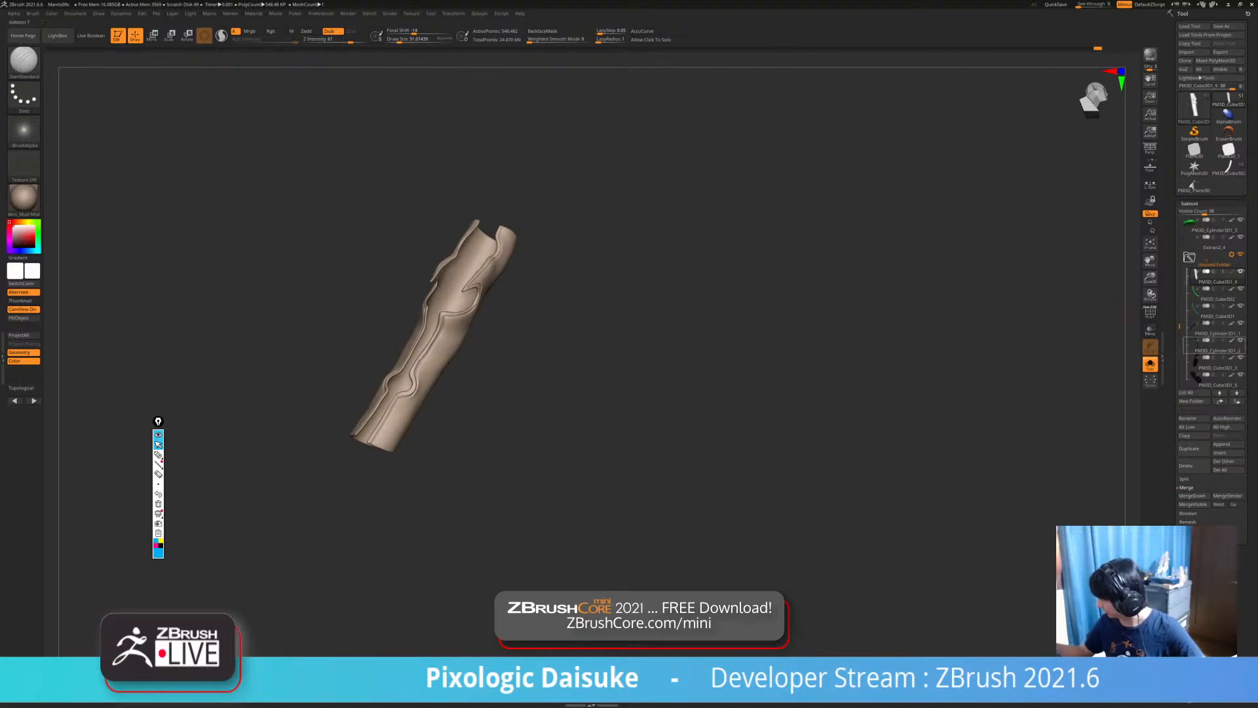
{"action": "left_click", "coordinate": [1150, 364]}
{"action": "left_click", "coordinate": [663, 40]}
{"action": "mouse_move", "coordinate": [570, 312]}
{"action": "right_mouse_down"}
{"action": "mouse_move", "coordinate": [619, 315]}
{"action": "mouse_move", "coordinate": [552, 318]}
{"action": "right_mouse_up"}
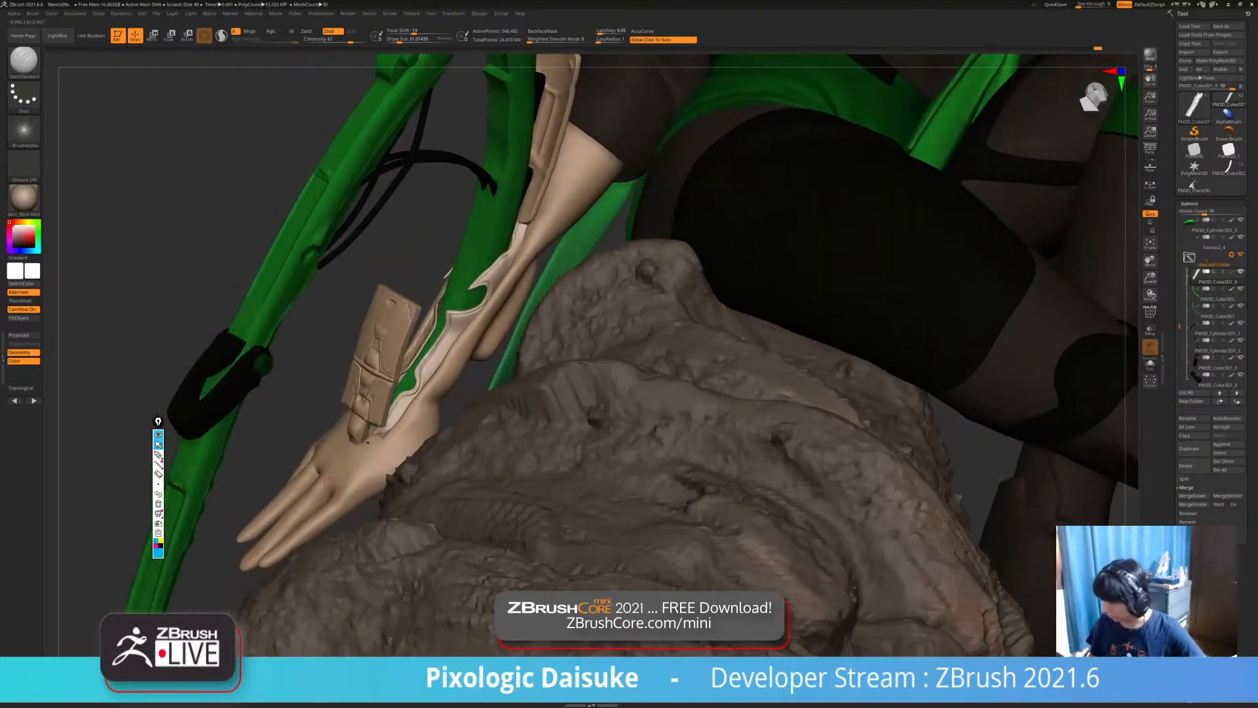
Toggle the shell's polypaint display, turn it off for all subtools, and isolate the shell.
{"action": "key", "text": "shift"}
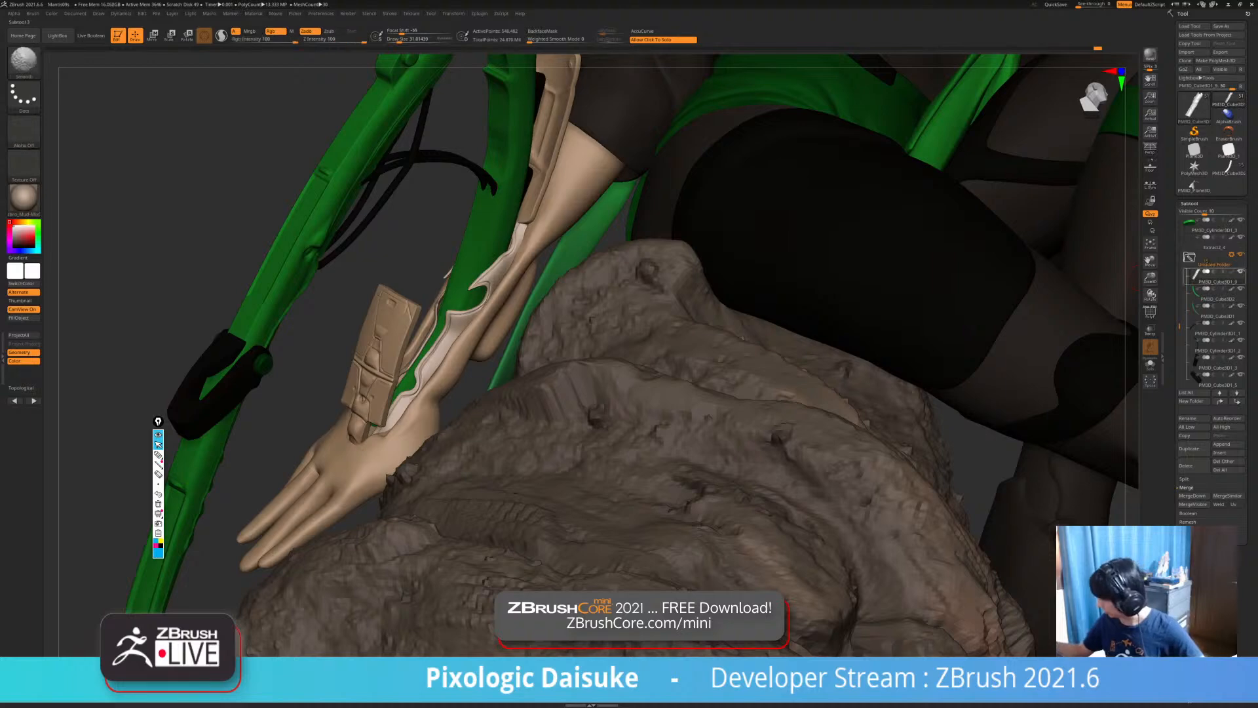
{"action": "left_click", "coordinate": [1232, 271], "text": "shift"}
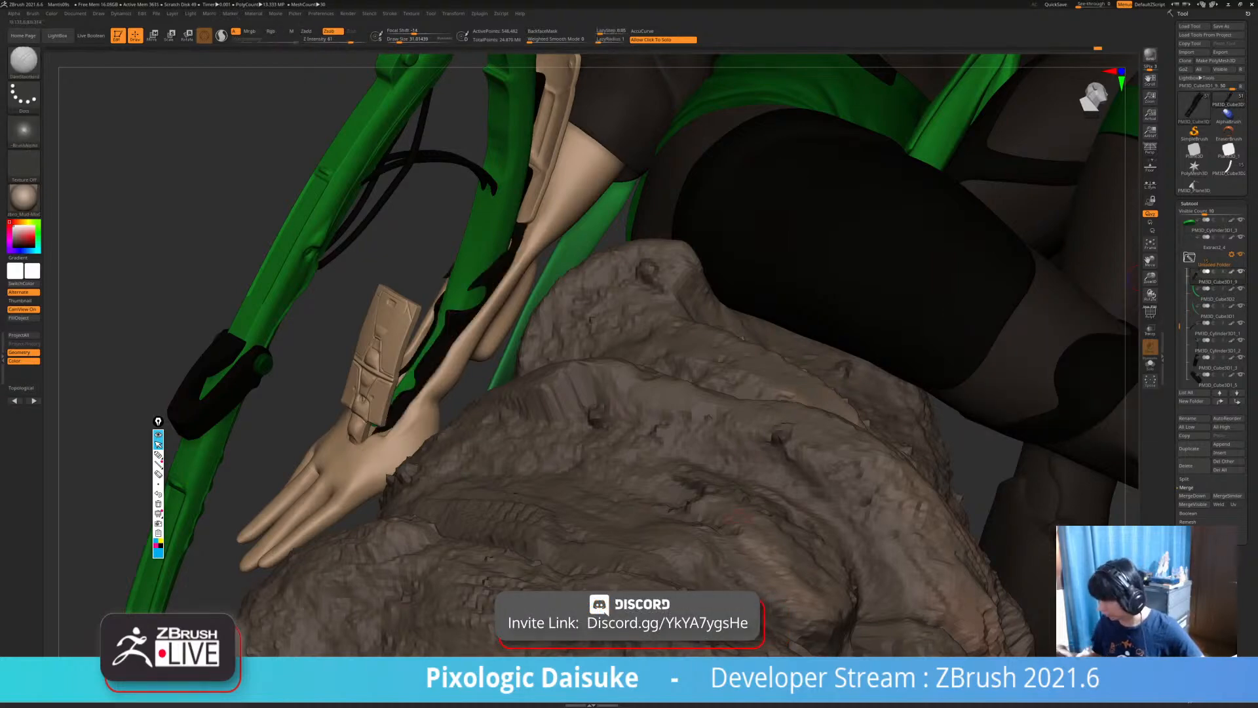
{"action": "mouse_move", "coordinate": [599, 534]}
{"action": "right_mouse_down", "text": "ctrl"}
{"action": "mouse_move", "coordinate": [593, 481]}
{"action": "mouse_move", "coordinate": [524, 479]}
{"action": "mouse_move", "coordinate": [740, 488]}
{"action": "mouse_move", "coordinate": [636, 484]}
{"action": "mouse_move", "coordinate": [502, 511]}
{"action": "mouse_move", "coordinate": [587, 552]}
{"action": "right_mouse_up", "text": "ctrl"}
{"action": "right_click", "coordinate": [531, 458]}
{"action": "right_click_drag", "start_coordinate": [474, 368], "coordinate": [465, 564], "text": "ctrl"}
{"action": "left_click", "coordinate": [1232, 272], "text": "shift"}
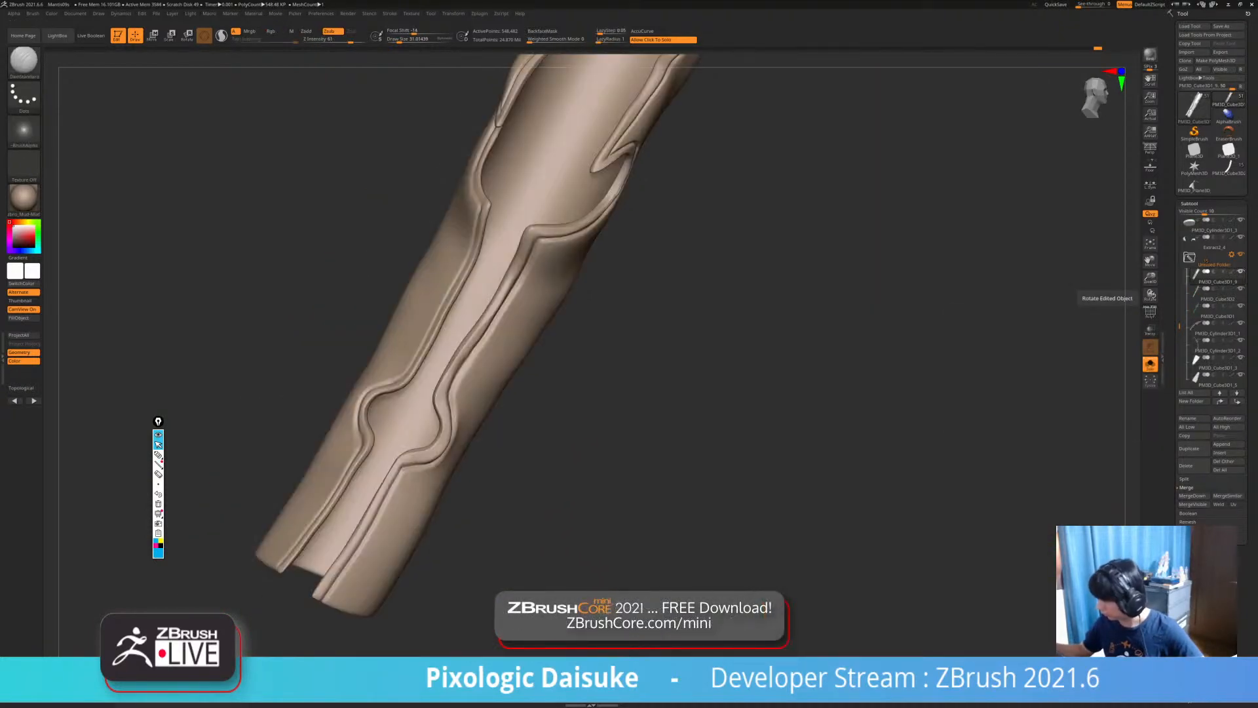
Choose the Spiral brush, adjust its draw size, and try it on the slit's upper corner, undoing the stroke.
{"action": "right_click_drag", "start_coordinate": [590, 315], "coordinate": [505, 394], "text": "alt"}
{"action": "left_click", "coordinate": [24, 60]}
{"action": "key", "text": "s"}
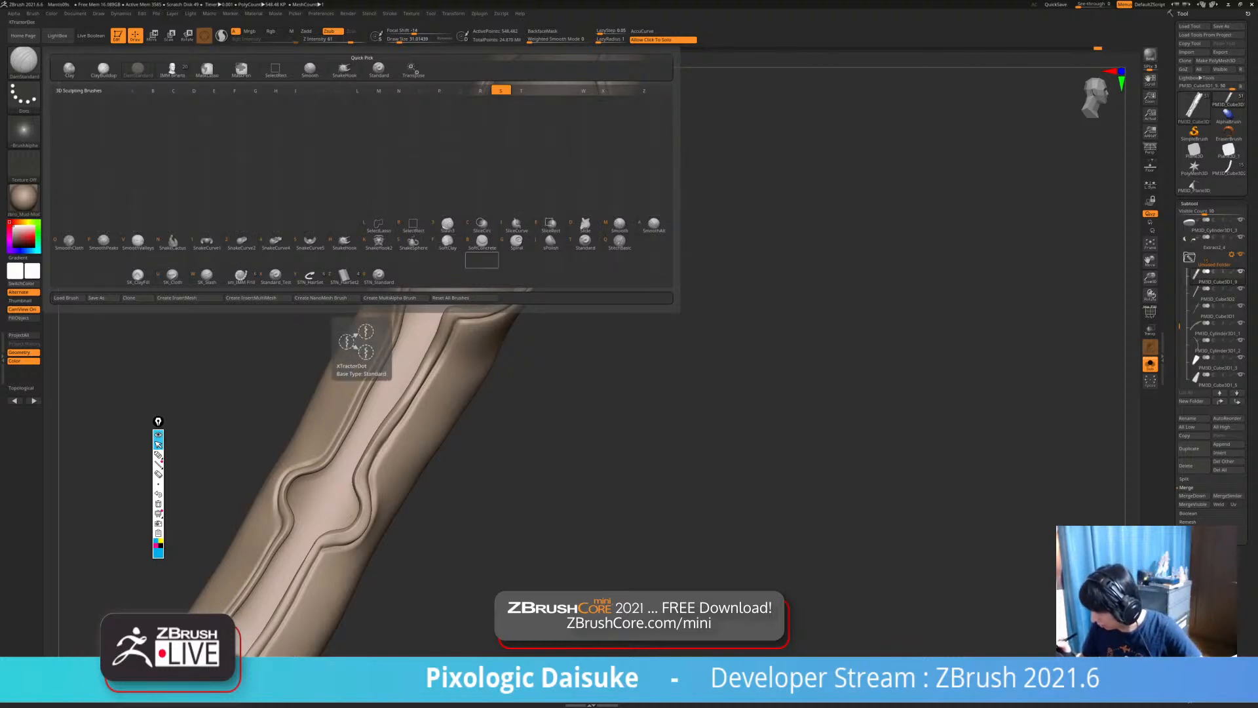
{"action": "left_click", "coordinate": [517, 241]}
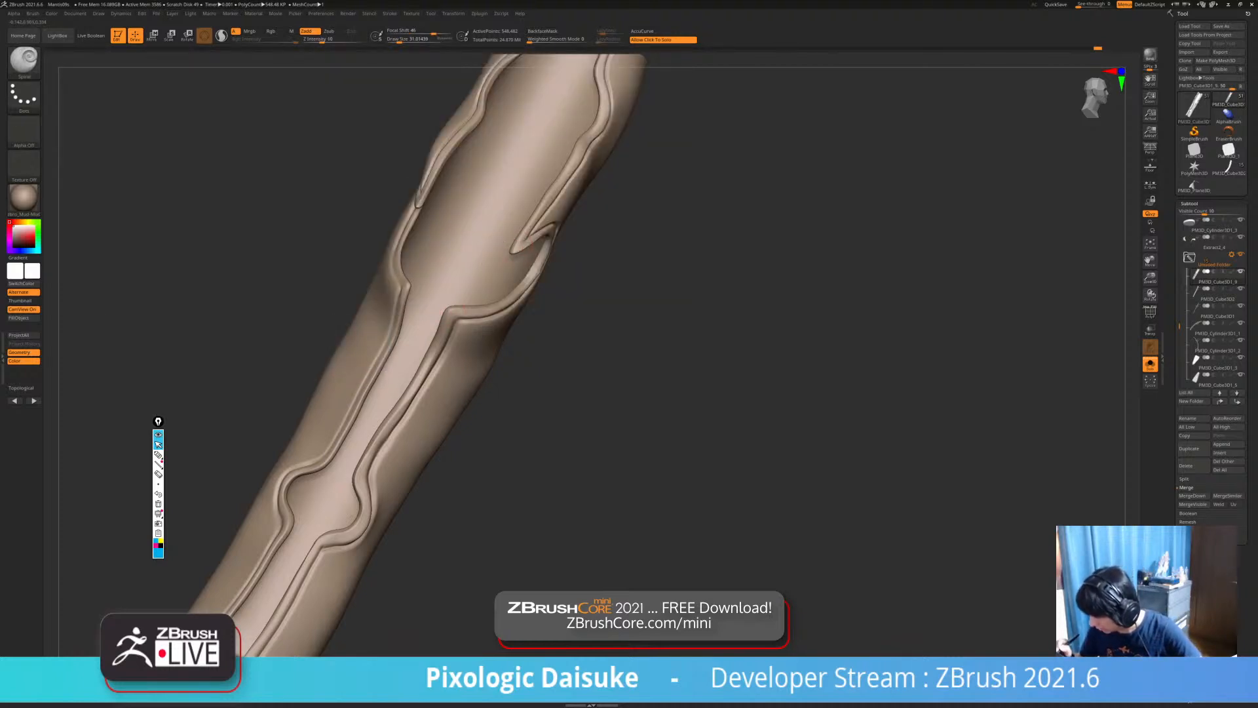
{"action": "right_click_drag", "start_coordinate": [481, 285], "coordinate": [459, 260]}
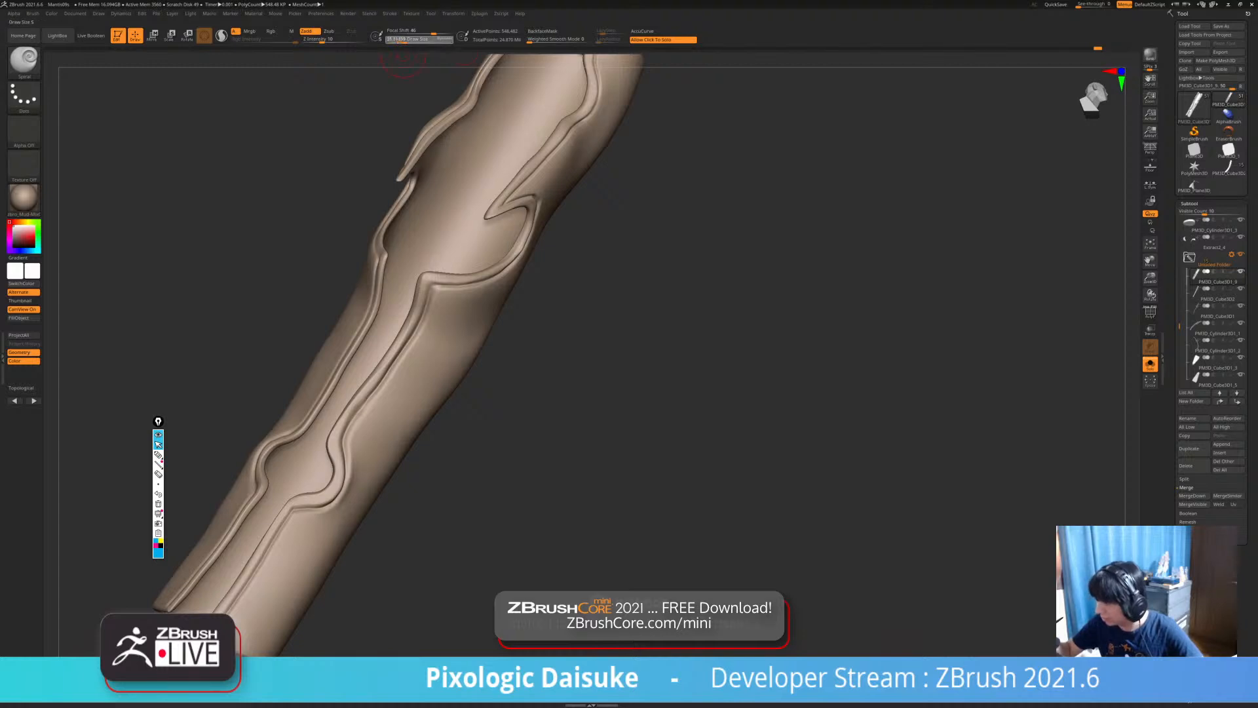
{"action": "left_click", "coordinate": [405, 40]}
{"action": "key", "text": "ctrl+z"}
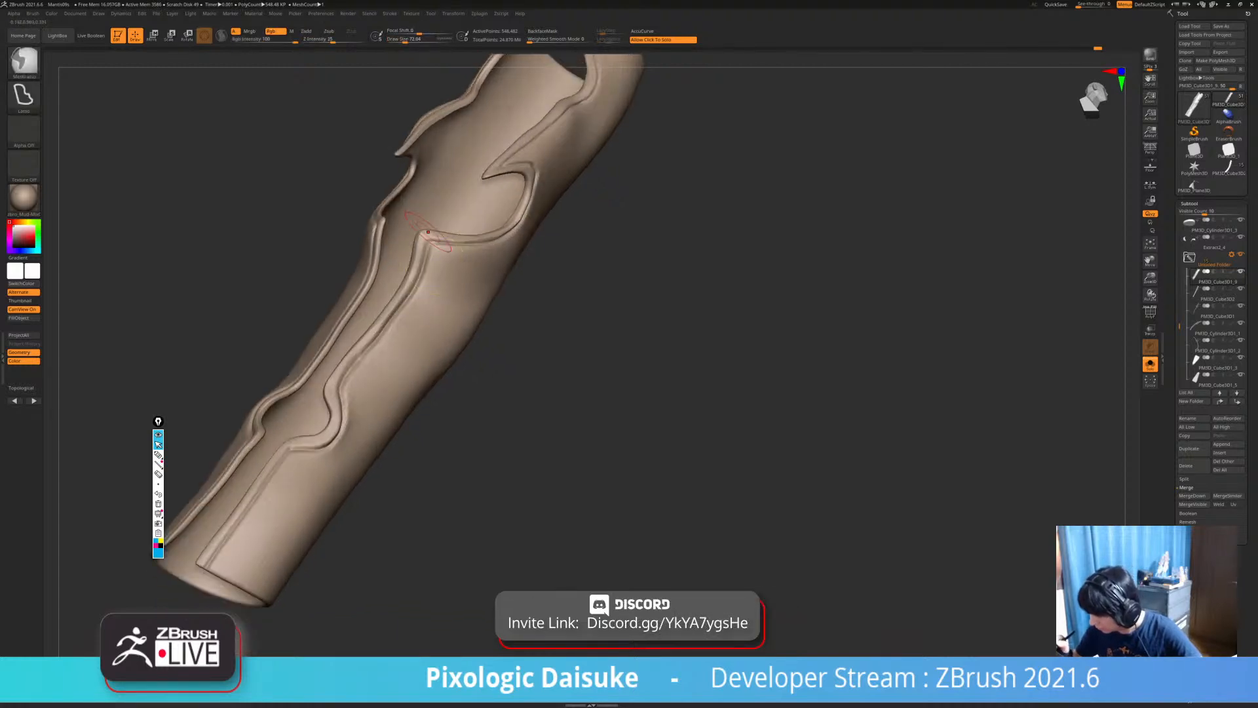
{"action": "mouse_move", "coordinate": [422, 221]}
{"action": "right_mouse_down"}
{"action": "mouse_move", "coordinate": [383, 342]}
{"action": "mouse_move", "coordinate": [423, 346]}
{"action": "right_mouse_up"}
{"action": "mouse_move", "coordinate": [422, 288]}
{"action": "right_mouse_down", "text": "ctrl"}
{"action": "mouse_move", "coordinate": [426, 328]}
{"action": "mouse_move", "coordinate": [451, 298]}
{"action": "mouse_move", "coordinate": [419, 331]}
{"action": "mouse_move", "coordinate": [355, 284]}
{"action": "mouse_move", "coordinate": [544, 289]}
{"action": "mouse_move", "coordinate": [485, 277]}
{"action": "right_mouse_up", "text": "ctrl"}
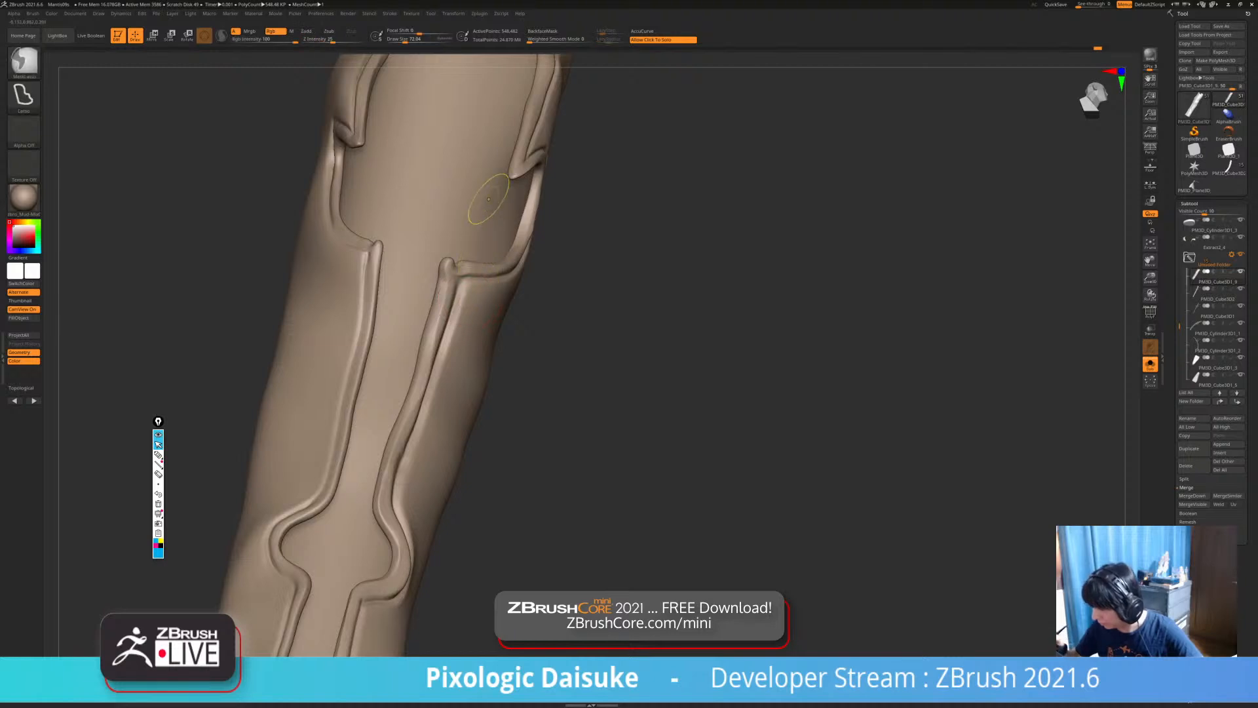
Set the Spiral brush's draw size to about 79 and twist the slit's upper corners into small curls.
{"action": "right_click_drag", "start_coordinate": [472, 220], "coordinate": [590, 226]}
{"action": "left_click", "coordinate": [395, 40]}
{"action": "right_click_drag", "start_coordinate": [588, 291], "coordinate": [446, 301], "text": "alt"}
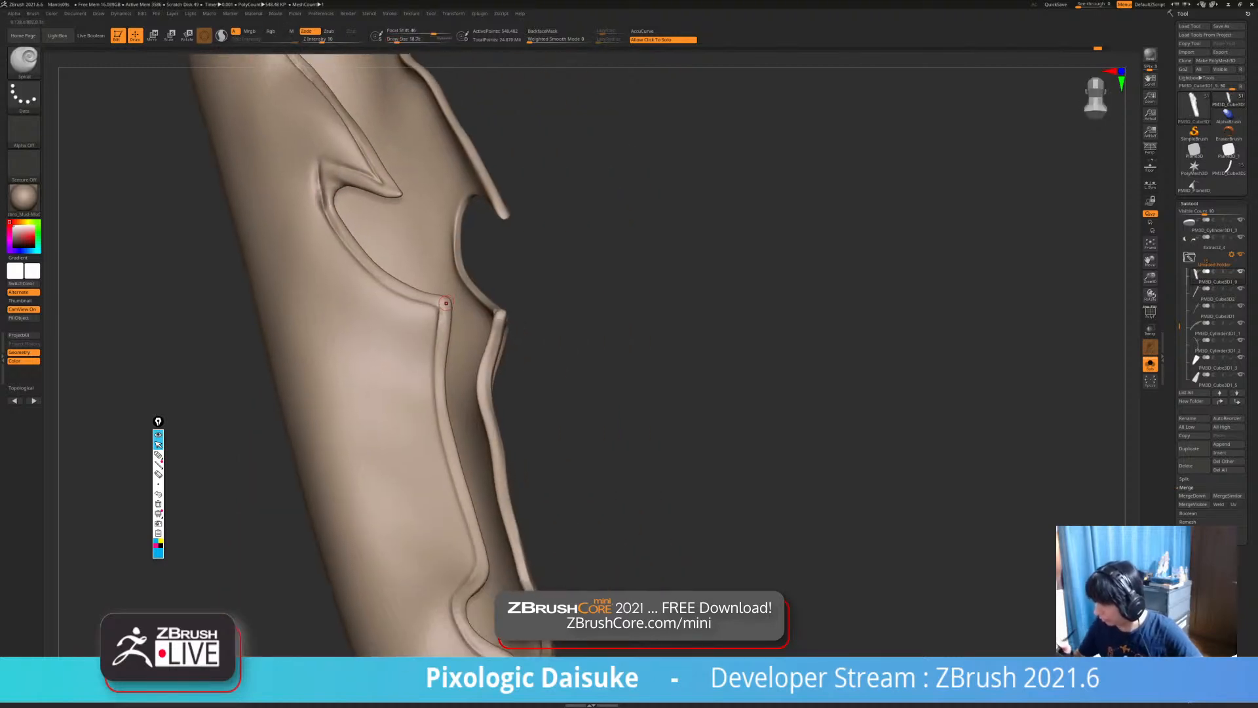
{"action": "left_click", "coordinate": [400, 41]}
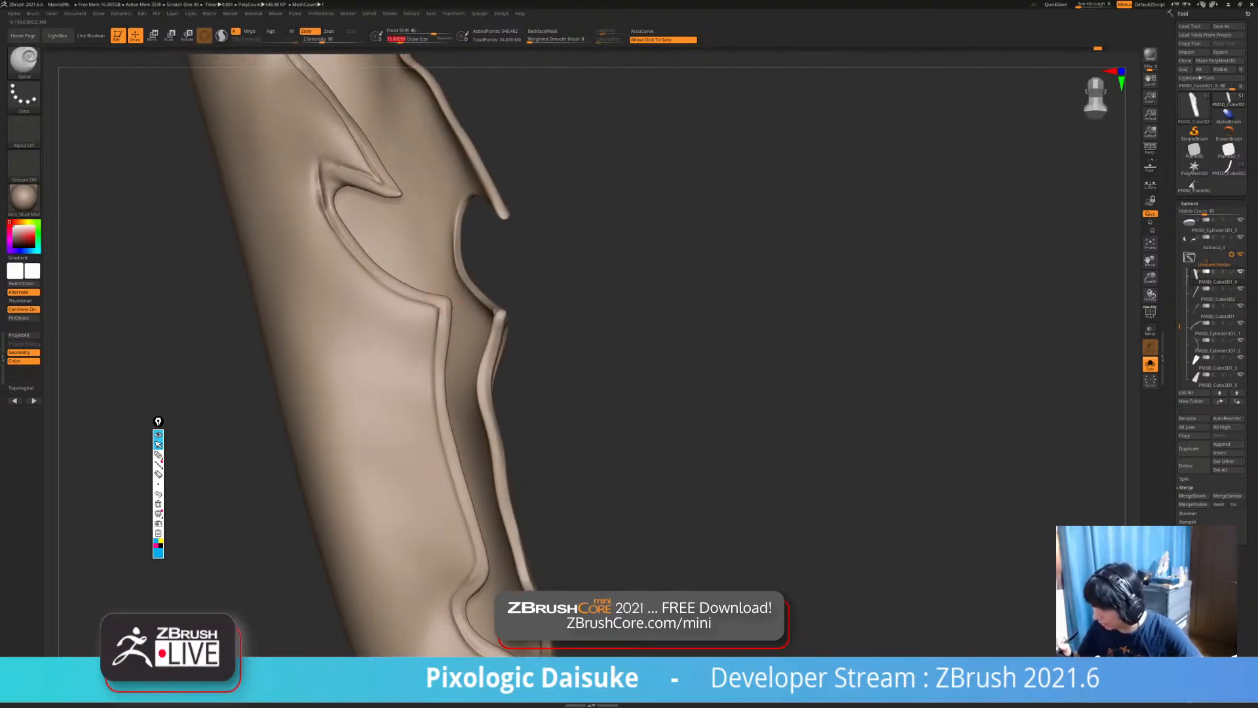
{"action": "left_click", "coordinate": [406, 40]}
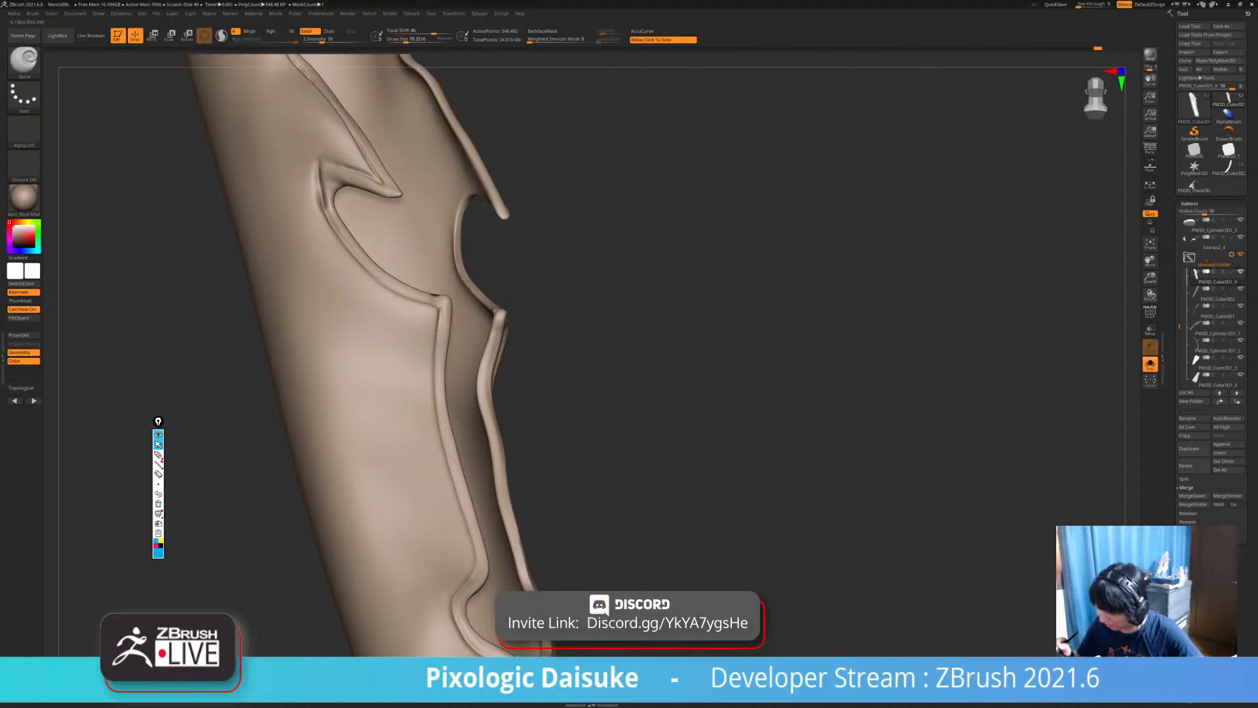
{"action": "right_click_drag", "start_coordinate": [451, 295], "coordinate": [432, 274]}
{"action": "left_click_drag", "start_coordinate": [426, 283], "coordinate": [422, 272], "text": "shift"}
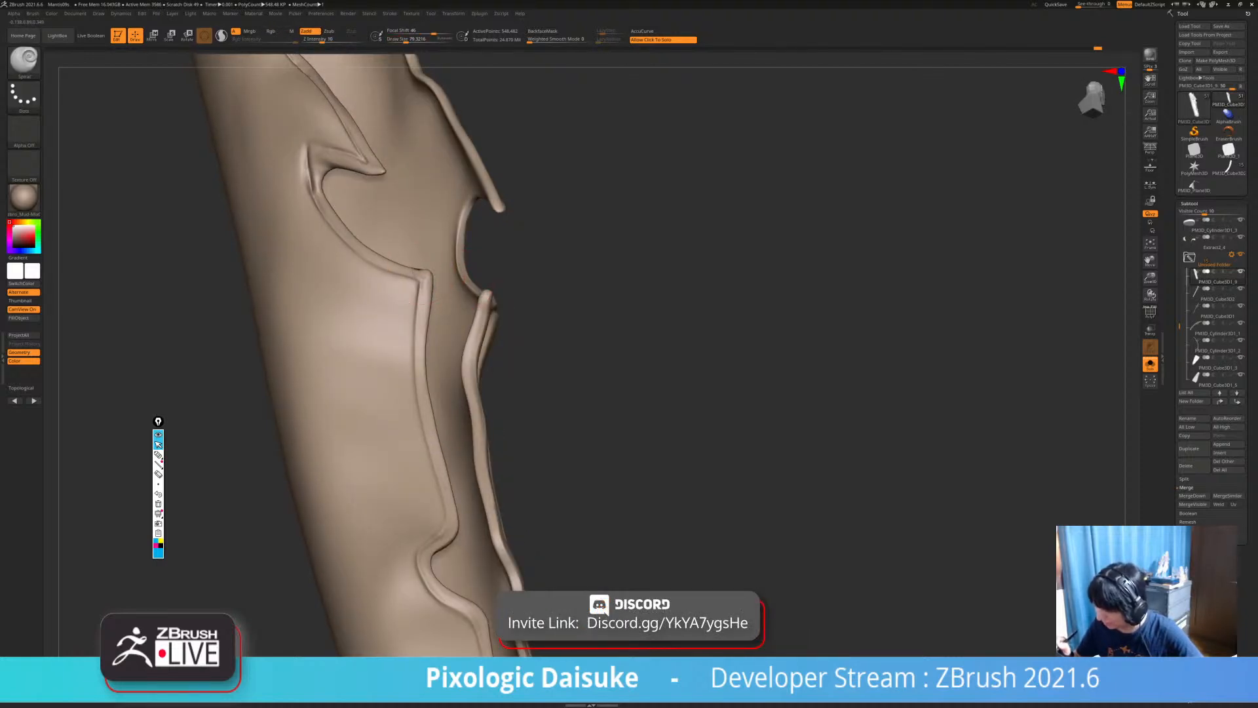
{"action": "mouse_move", "coordinate": [454, 265]}
{"action": "right_mouse_down"}
{"action": "mouse_move", "coordinate": [423, 287]}
{"action": "mouse_move", "coordinate": [418, 243]}
{"action": "mouse_move", "coordinate": [433, 262]}
{"action": "mouse_move", "coordinate": [459, 250]}
{"action": "right_mouse_up"}
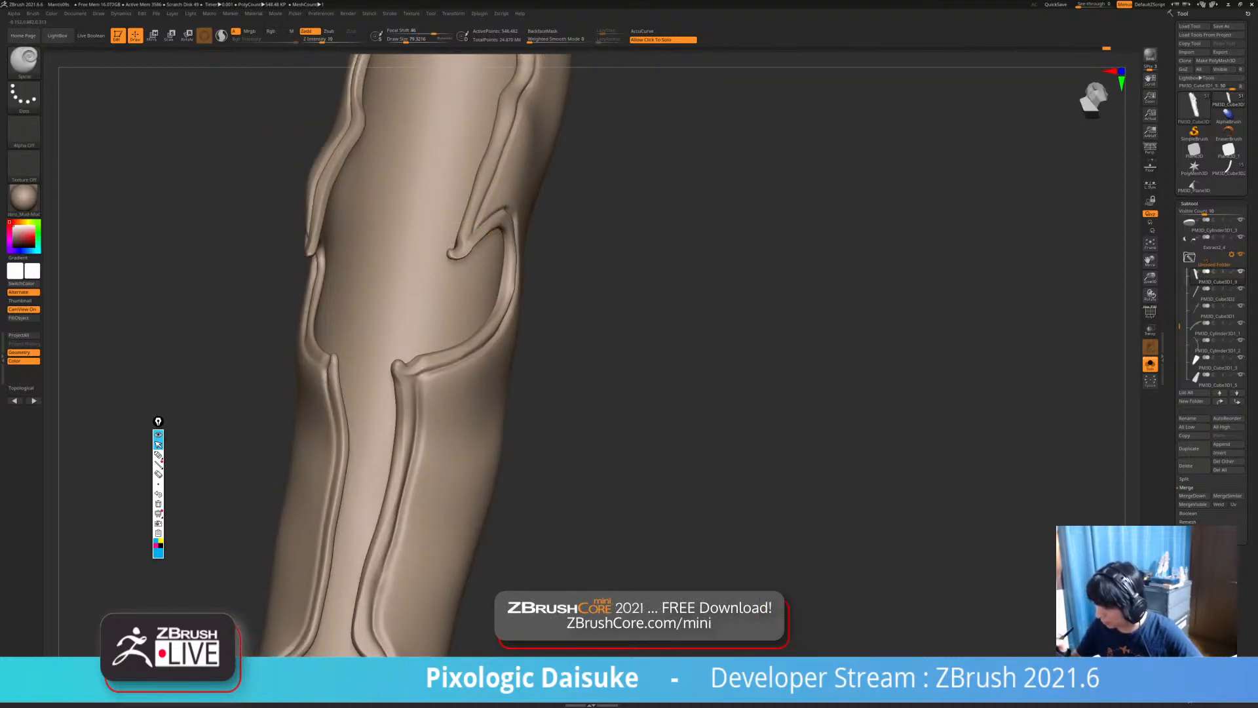
Twist the pointed tips above the curved notches into matching rounded curls.
{"action": "mouse_move", "coordinate": [464, 240]}
{"action": "right_mouse_down"}
{"action": "mouse_move", "coordinate": [541, 227]}
{"action": "mouse_move", "coordinate": [450, 228]}
{"action": "mouse_move", "coordinate": [558, 286]}
{"action": "mouse_move", "coordinate": [437, 296]}
{"action": "right_mouse_up"}
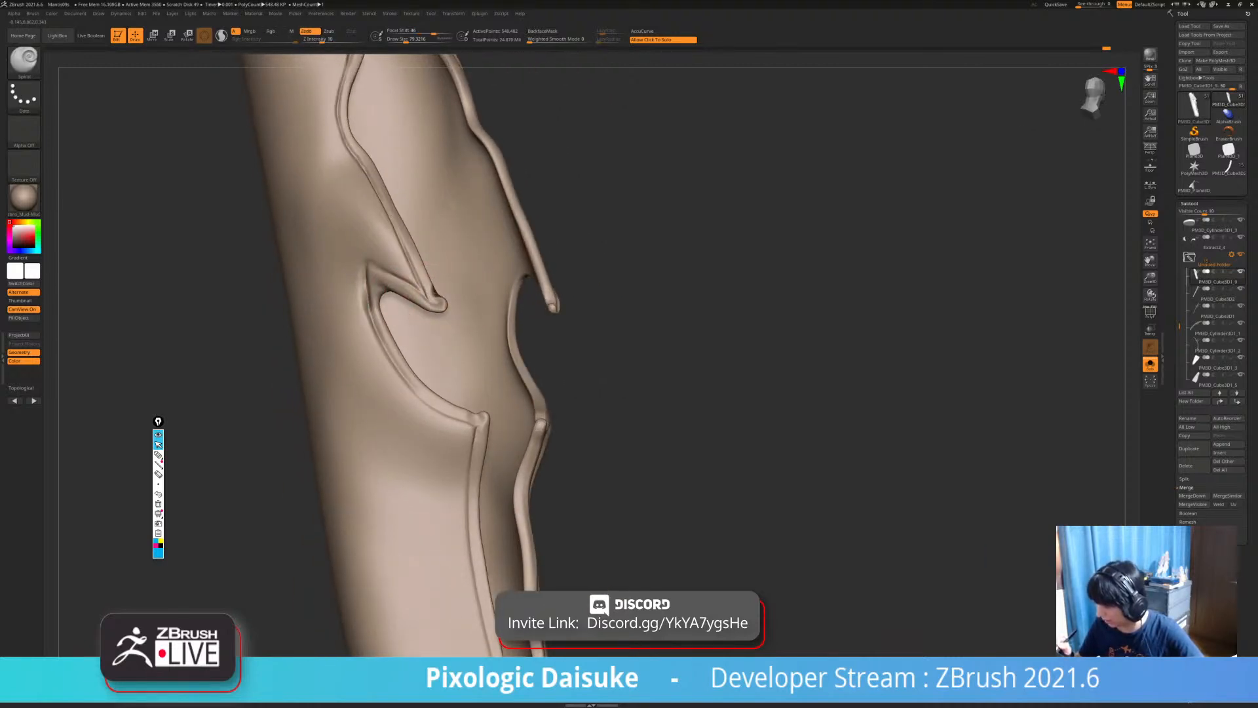
{"action": "mouse_move", "coordinate": [420, 291]}
{"action": "right_mouse_down", "text": "ctrl"}
{"action": "mouse_move", "coordinate": [455, 292]}
{"action": "mouse_move", "coordinate": [438, 376]}
{"action": "mouse_move", "coordinate": [354, 377]}
{"action": "mouse_move", "coordinate": [337, 390]}
{"action": "mouse_move", "coordinate": [429, 426]}
{"action": "mouse_move", "coordinate": [445, 387]}
{"action": "mouse_move", "coordinate": [541, 408]}
{"action": "mouse_move", "coordinate": [588, 390]}
{"action": "mouse_move", "coordinate": [421, 351]}
{"action": "right_mouse_up", "text": "ctrl"}
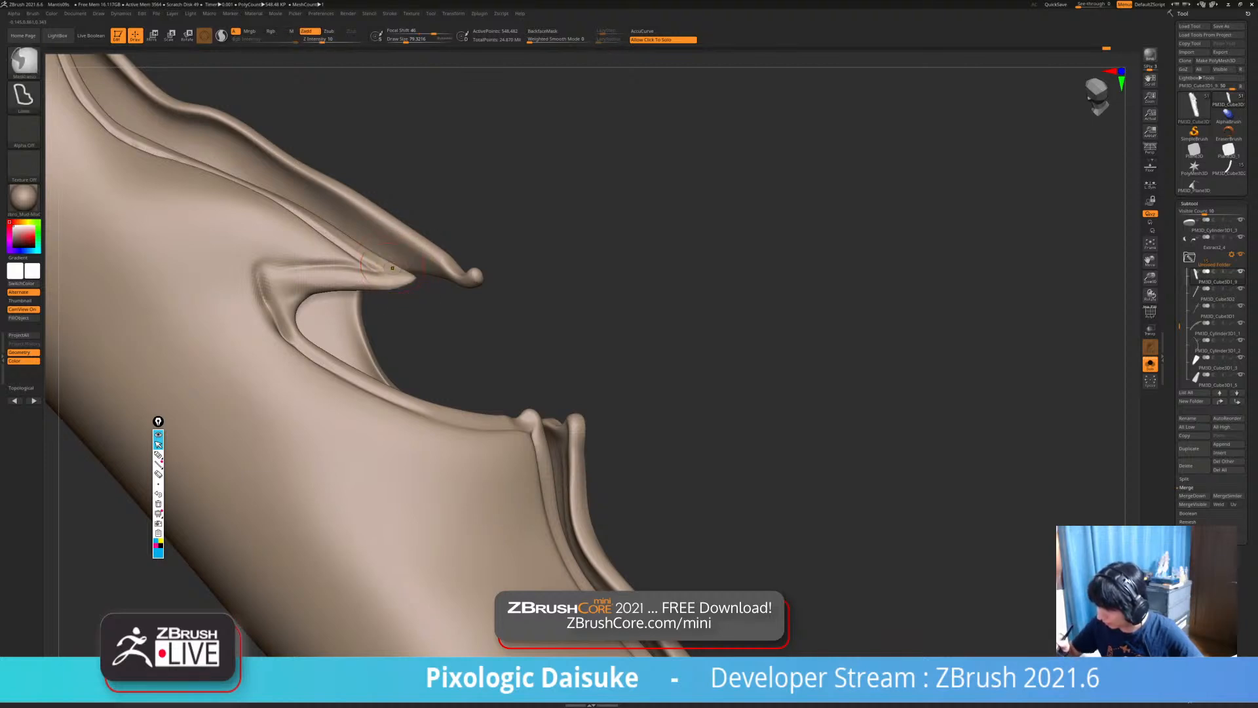
{"action": "mouse_move", "coordinate": [395, 262]}
{"action": "right_mouse_down"}
{"action": "mouse_move", "coordinate": [392, 293]}
{"action": "mouse_move", "coordinate": [393, 231]}
{"action": "mouse_move", "coordinate": [522, 222]}
{"action": "mouse_move", "coordinate": [462, 241]}
{"action": "mouse_move", "coordinate": [462, 275]}
{"action": "mouse_move", "coordinate": [479, 277]}
{"action": "mouse_move", "coordinate": [446, 266]}
{"action": "mouse_move", "coordinate": [522, 252]}
{"action": "right_mouse_up"}
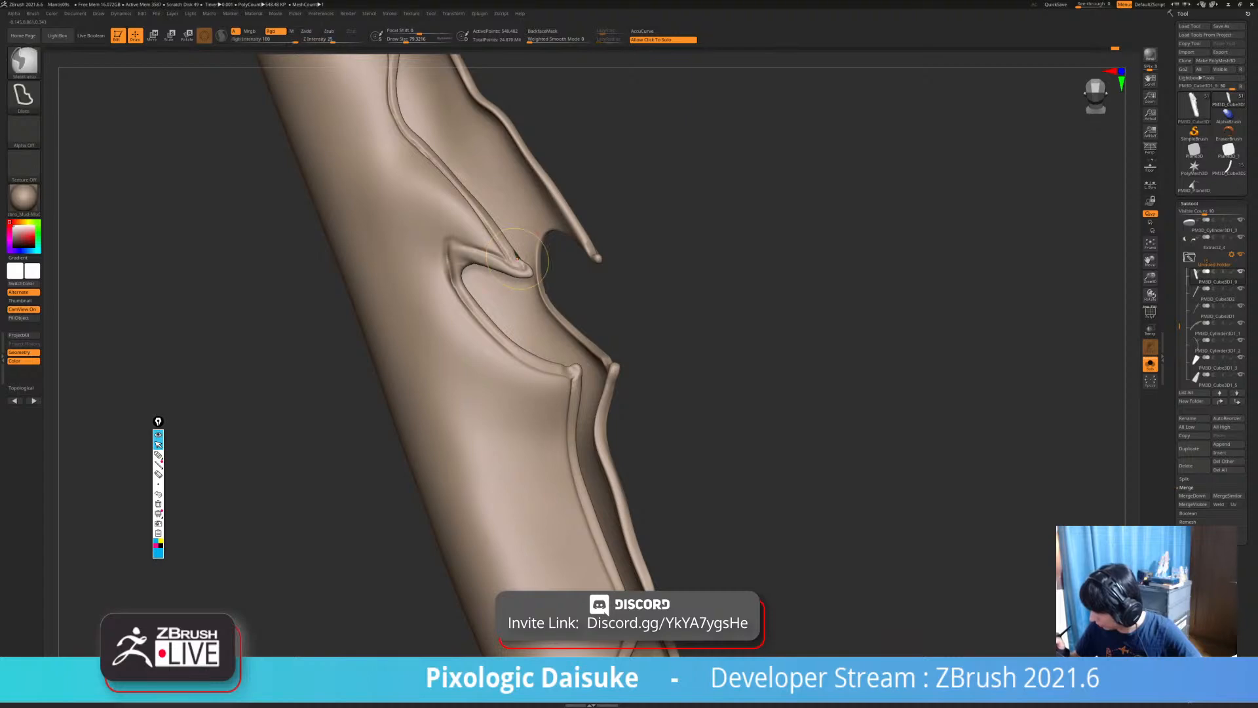
{"action": "mouse_move", "coordinate": [695, 386]}
{"action": "right_mouse_down", "text": "ctrl"}
{"action": "mouse_move", "coordinate": [695, 331]}
{"action": "mouse_move", "coordinate": [585, 332]}
{"action": "mouse_move", "coordinate": [698, 397]}
{"action": "mouse_move", "coordinate": [608, 403]}
{"action": "mouse_move", "coordinate": [609, 371]}
{"action": "mouse_move", "coordinate": [727, 384]}
{"action": "mouse_move", "coordinate": [687, 364]}
{"action": "right_mouse_up", "text": "ctrl"}
Examine the shell's curled corners and grooves both in isolation and in place on the full figure.
{"action": "mouse_move", "coordinate": [350, 268]}
{"action": "right_mouse_down"}
{"action": "mouse_move", "coordinate": [440, 272]}
{"action": "mouse_move", "coordinate": [419, 255]}
{"action": "right_mouse_up"}
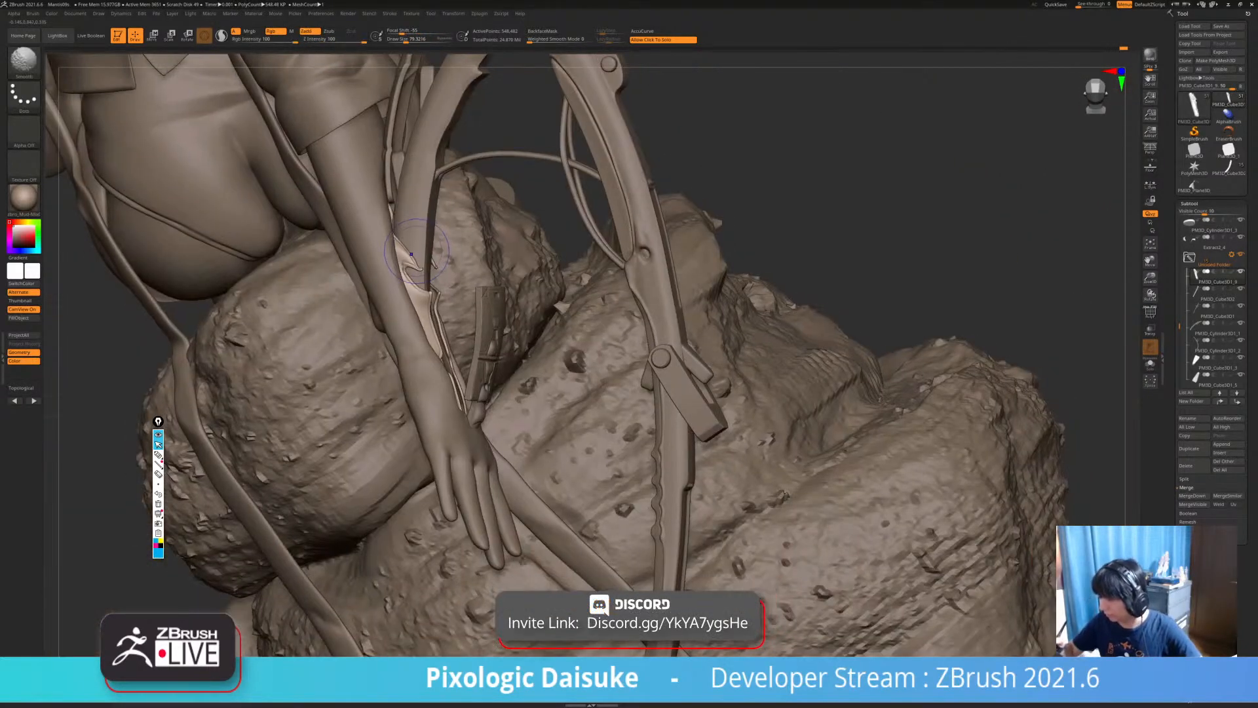
{"action": "right_click_drag", "start_coordinate": [559, 450], "coordinate": [656, 462]}
{"action": "left_click", "coordinate": [559, 467]}
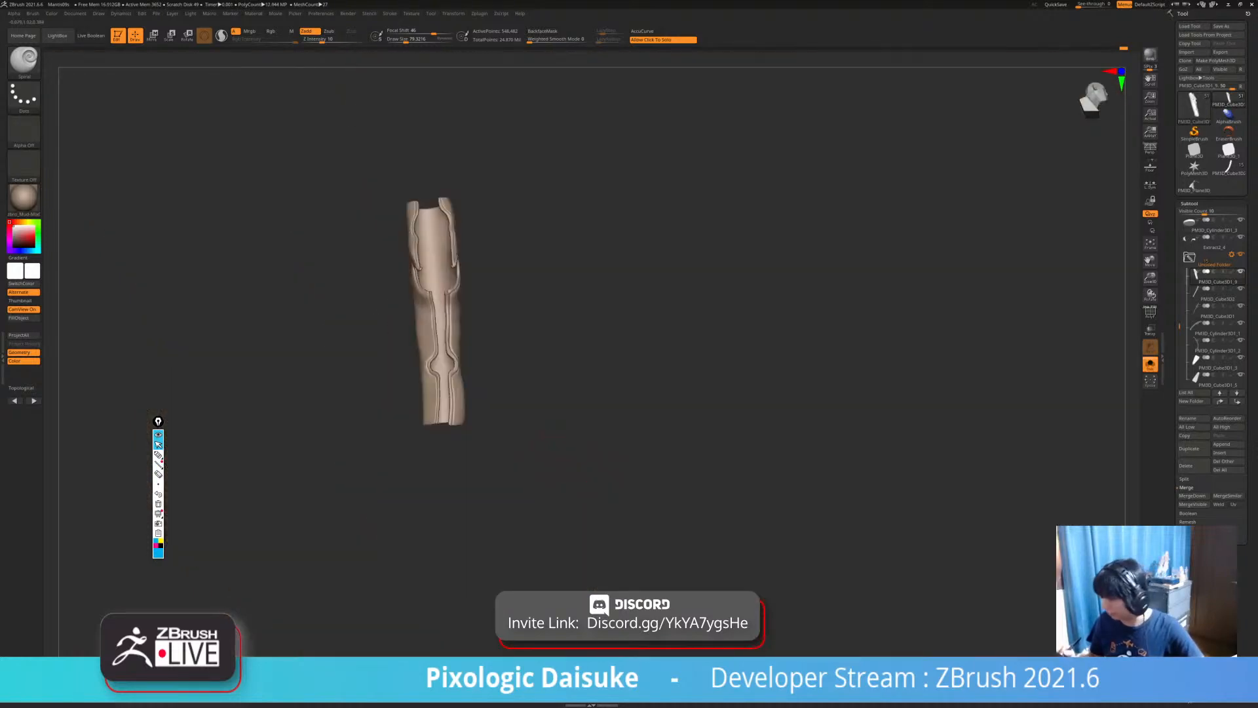
{"action": "left_click", "coordinate": [561, 458]}
{"action": "right_click_drag", "start_coordinate": [452, 305], "coordinate": [744, 343], "text": "ctrl"}
{"action": "key", "text": "ctrl"}
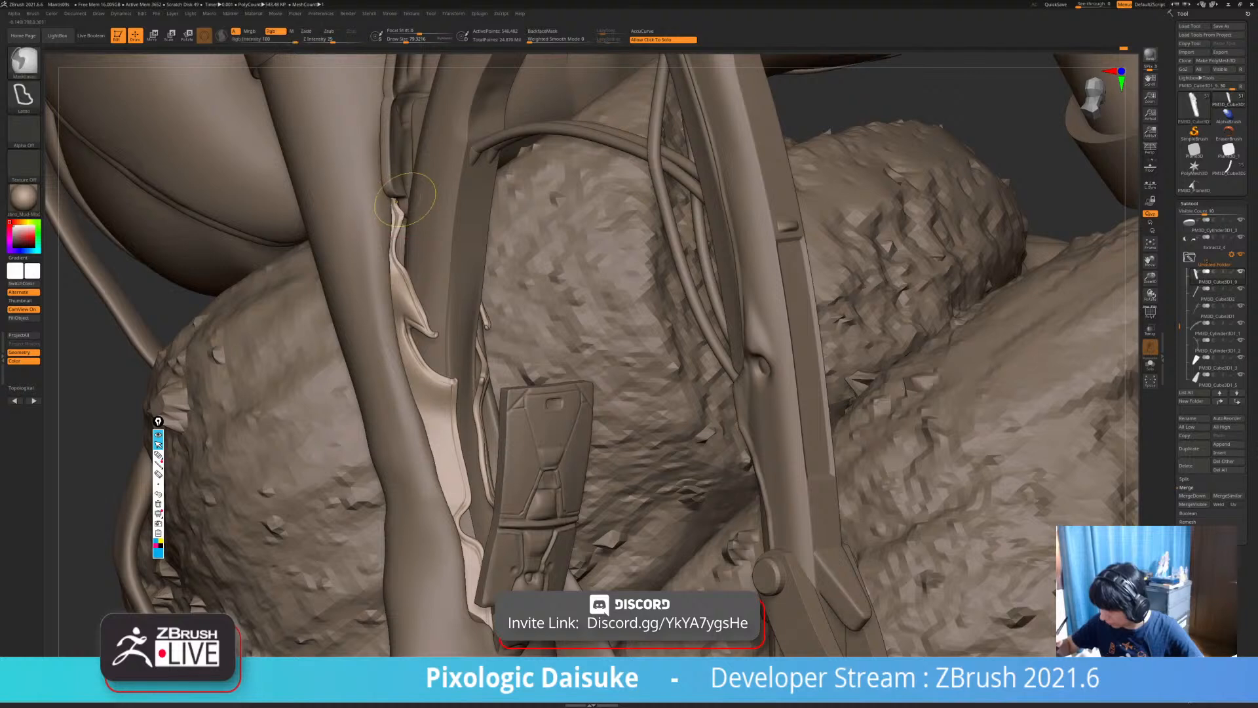
Examine the forearm shell in isolation and in place on the figure, looking along its slit from several angles.
{"action": "key", "text": "ctrl"}
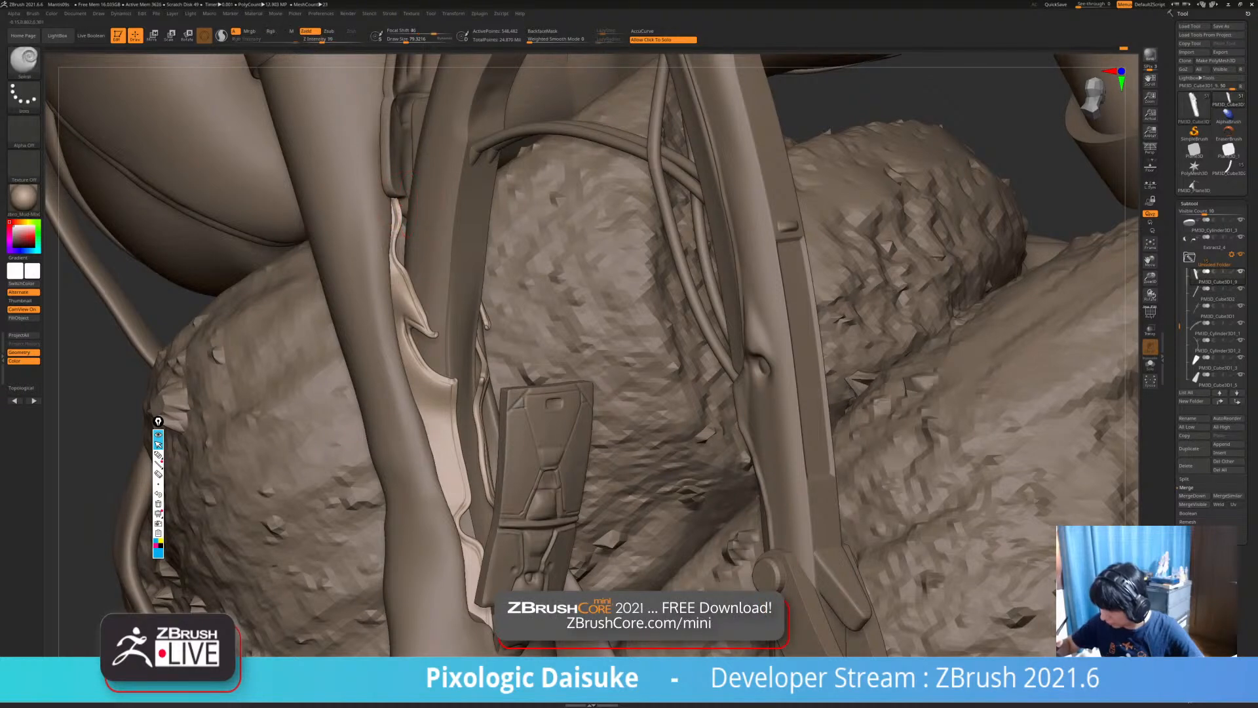
{"action": "key", "text": "shift+alt+s"}
{"action": "right_click_drag", "start_coordinate": [405, 216], "coordinate": [440, 196]}
{"action": "key", "text": "ctrl"}
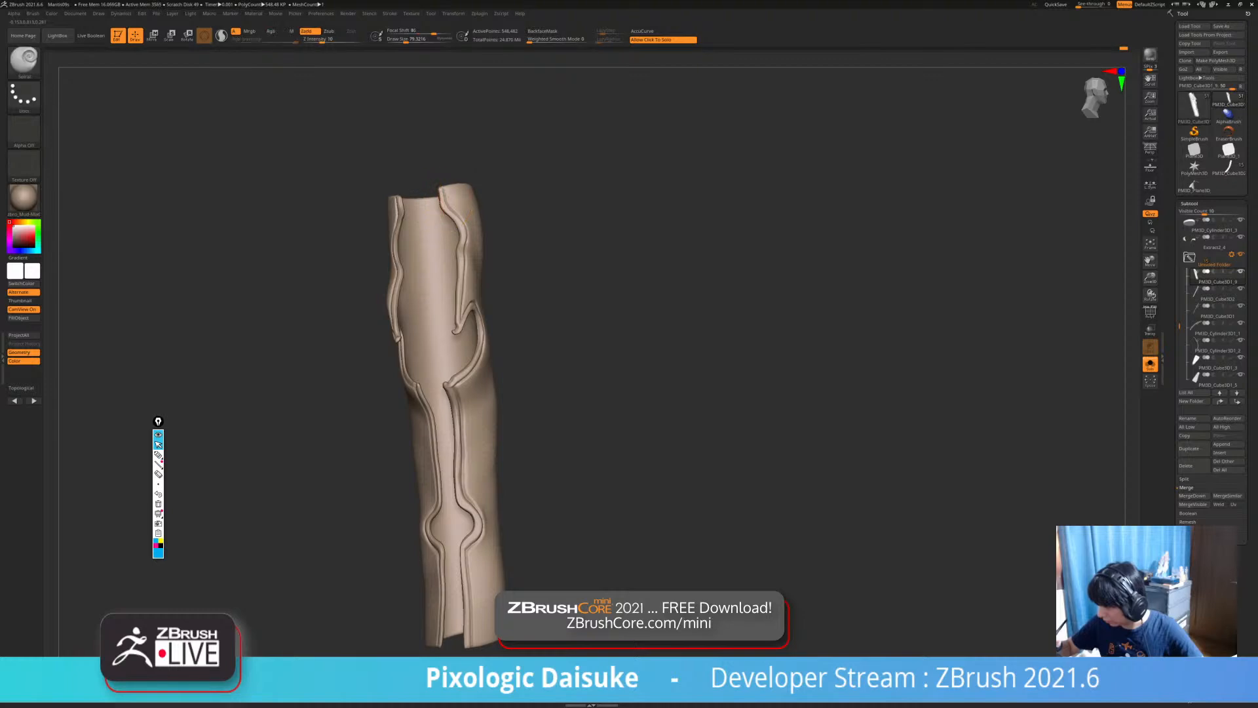
{"action": "key", "text": "ctrl"}
{"action": "right_click_drag", "start_coordinate": [442, 203], "coordinate": [441, 151], "text": "ctrl"}
{"action": "left_click", "coordinate": [656, 275]}
{"action": "right_click_drag", "start_coordinate": [655, 275], "coordinate": [609, 288]}
{"action": "mouse_move", "coordinate": [524, 517]}
{"action": "right_mouse_down"}
{"action": "mouse_move", "coordinate": [419, 518]}
{"action": "mouse_move", "coordinate": [616, 521]}
{"action": "mouse_move", "coordinate": [544, 518]}
{"action": "right_mouse_up"}
{"action": "left_click", "coordinate": [531, 525]}
{"action": "left_click", "coordinate": [531, 525]}
Choose the SnakeHook brush, try a pull on the shell and undo it, set the draw size to about 41, and enable AccuCurve.
{"action": "left_click", "coordinate": [23, 61]}
{"action": "left_click", "coordinate": [387, 67]}
{"action": "right_click_drag", "start_coordinate": [424, 387], "coordinate": [442, 429], "text": "ctrl"}
{"action": "mouse_move", "coordinate": [444, 411]}
{"action": "left_mouse_down"}
{"action": "mouse_move", "coordinate": [441, 426]}
{"action": "mouse_move", "coordinate": [433, 410]}
{"action": "left_mouse_up"}
{"action": "key", "text": "ctrl+z"}
{"action": "left_click", "coordinate": [397, 40]}
{"action": "left_click", "coordinate": [645, 32]}
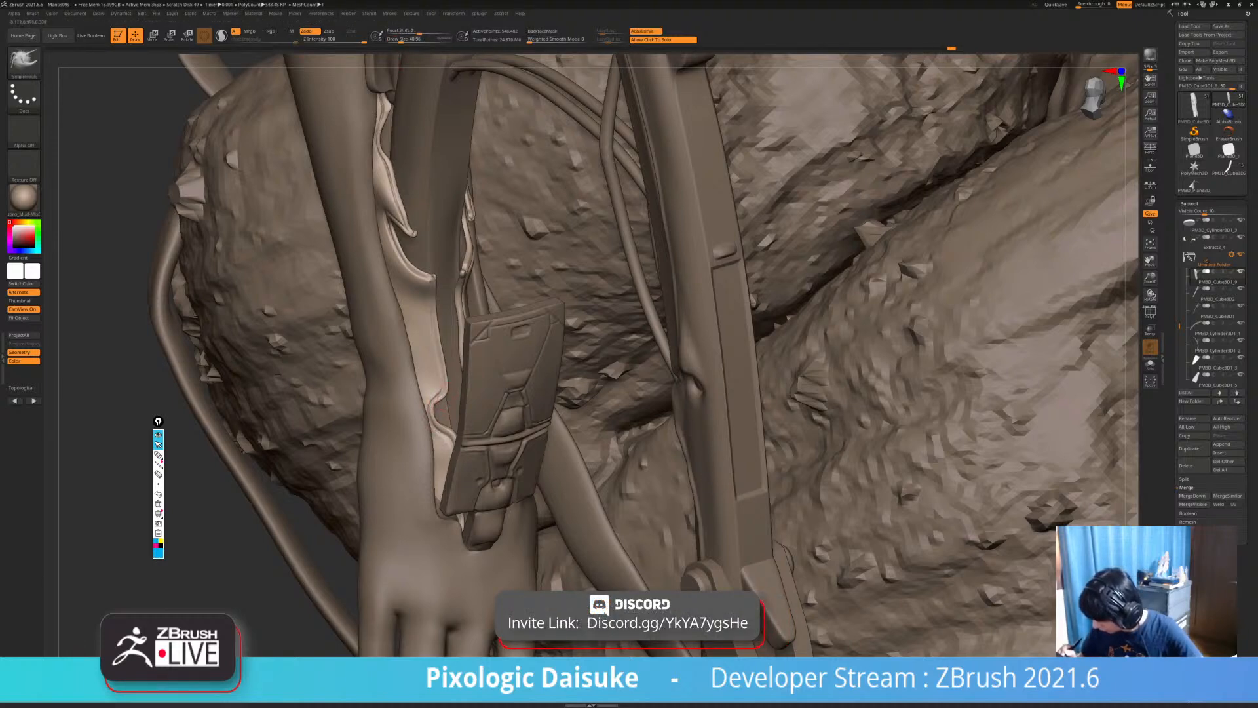
Examine how the shell's lower slit and rounded opening sit around the forearm plate on the full figure.
{"action": "right_click_drag", "start_coordinate": [444, 399], "coordinate": [449, 459], "text": "ctrl"}
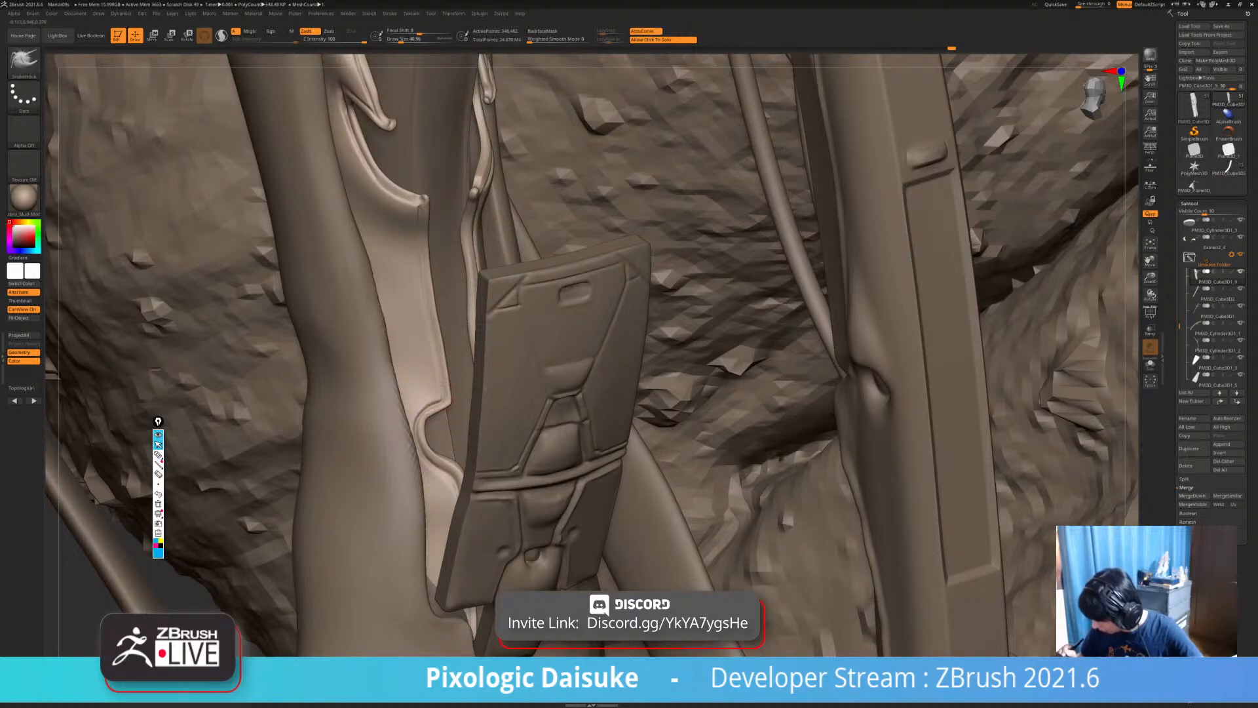
{"action": "right_click_drag", "start_coordinate": [433, 411], "coordinate": [420, 367]}
{"action": "key", "text": "shift"}
{"action": "key", "text": "shift"}
{"action": "right_click_drag", "start_coordinate": [426, 319], "coordinate": [451, 372], "text": "ctrl"}
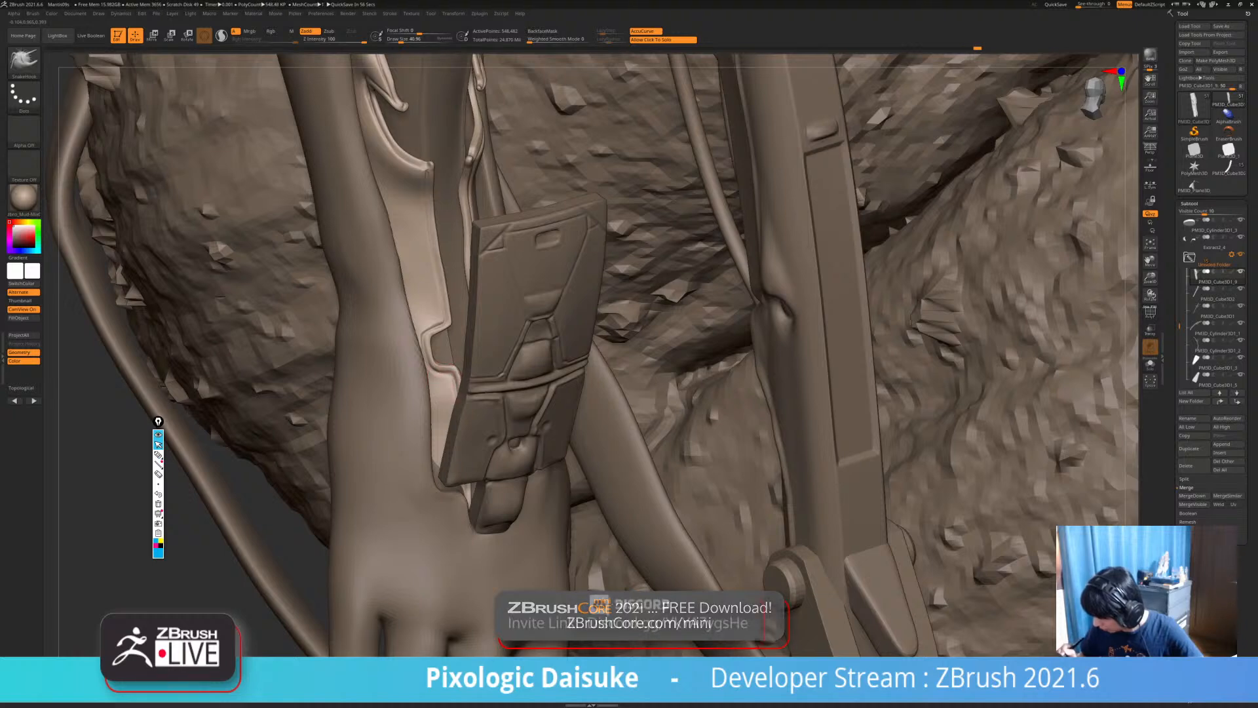
{"action": "right_click_drag", "start_coordinate": [443, 392], "coordinate": [439, 308], "text": "ctrl"}
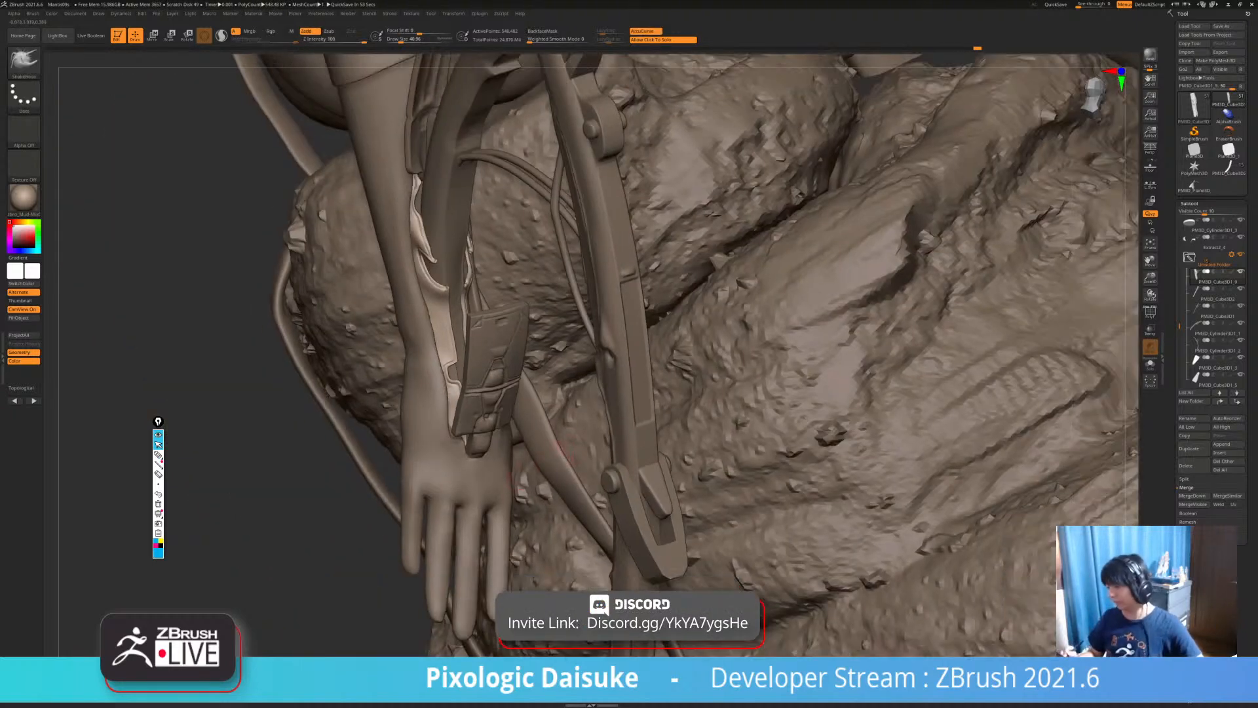
{"action": "left_click", "coordinate": [236, 367]}
Isolate the shell, then pull and smooth one side of the slit's rounded opening into a more angular notch.
{"action": "right_click_drag", "start_coordinate": [419, 354], "coordinate": [367, 354]}
{"action": "mouse_move", "coordinate": [419, 314]}
{"action": "right_mouse_down", "text": "ctrl"}
{"action": "mouse_move", "coordinate": [422, 373]}
{"action": "mouse_move", "coordinate": [442, 370]}
{"action": "mouse_move", "coordinate": [408, 367]}
{"action": "mouse_move", "coordinate": [433, 369]}
{"action": "right_mouse_up", "text": "ctrl"}
{"action": "right_click_drag", "start_coordinate": [433, 368], "coordinate": [432, 397], "text": "ctrl"}
{"action": "right_click_drag", "start_coordinate": [433, 396], "coordinate": [420, 393]}
{"action": "left_click_drag", "start_coordinate": [430, 348], "coordinate": [425, 357]}
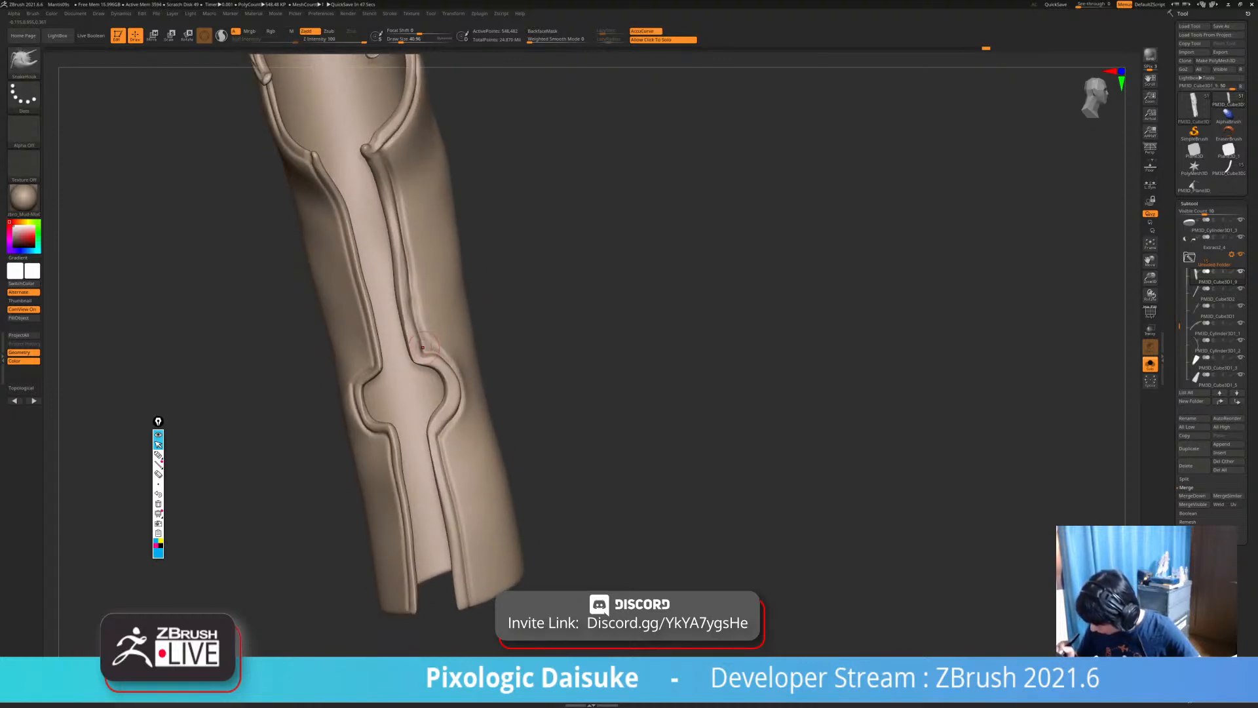
{"action": "mouse_move", "coordinate": [422, 340]}
{"action": "right_mouse_down", "text": "ctrl"}
{"action": "mouse_move", "coordinate": [420, 307]}
{"action": "mouse_move", "coordinate": [417, 327]}
{"action": "right_mouse_up", "text": "ctrl"}
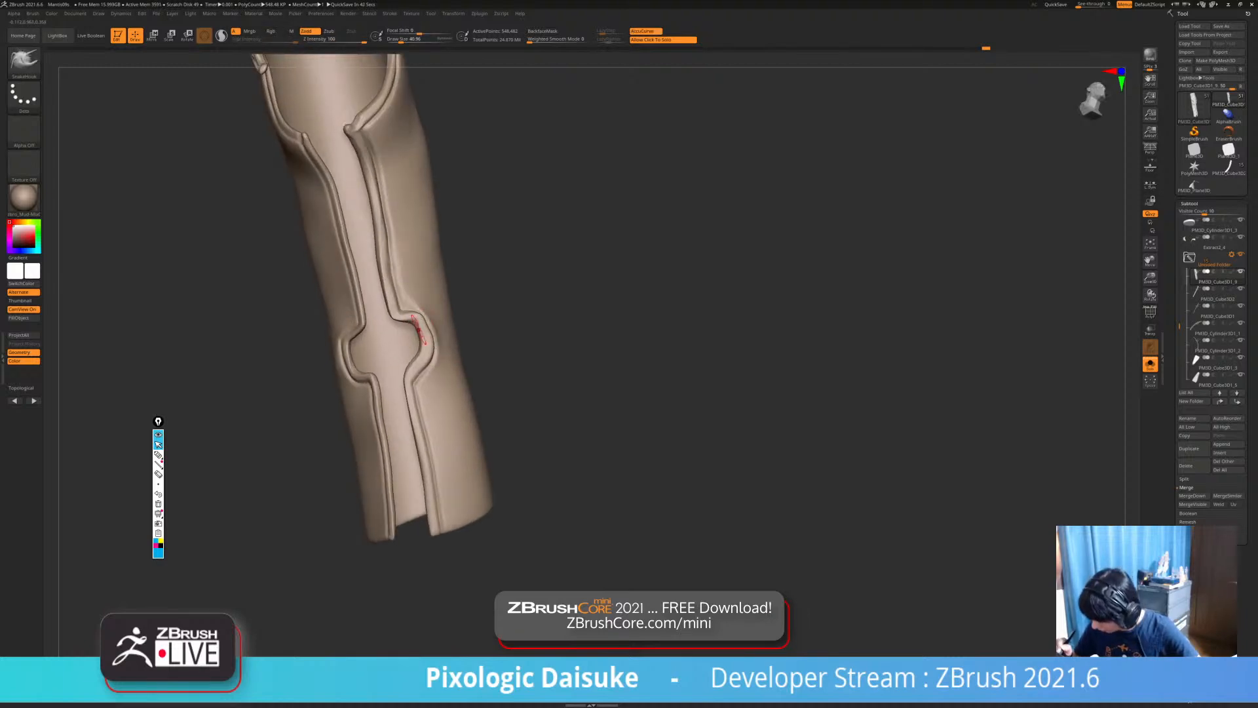
{"action": "key", "text": "shift"}
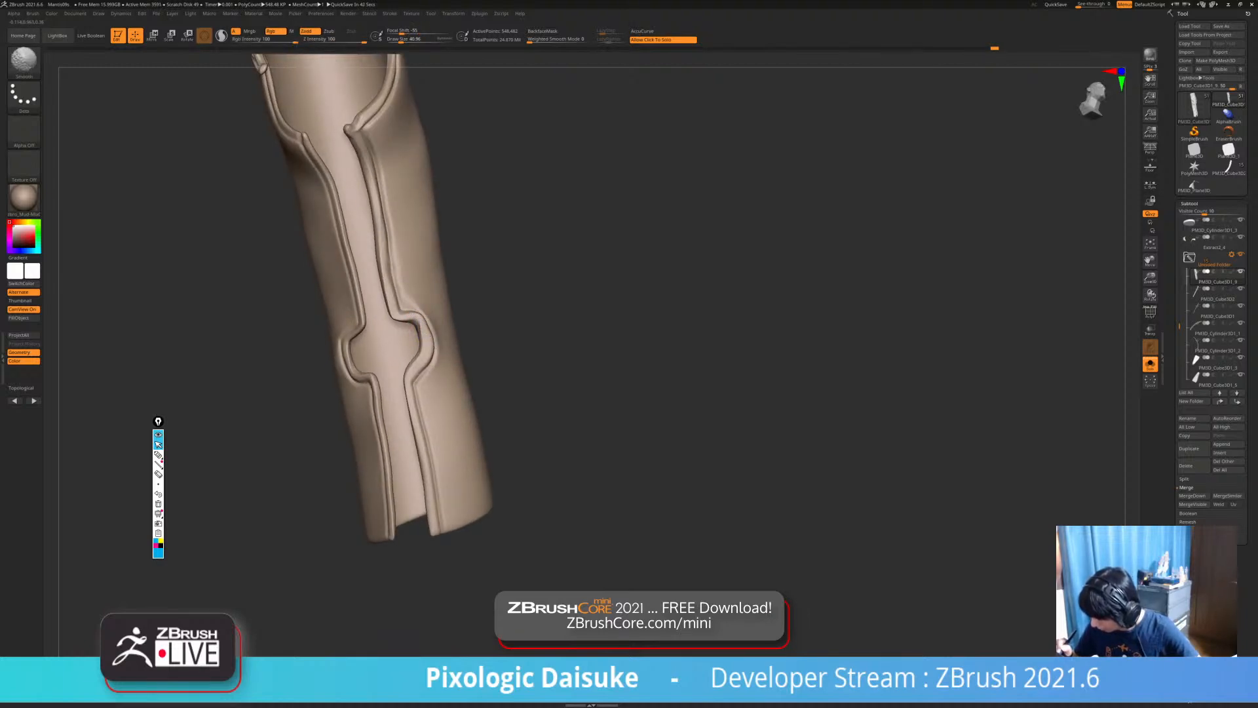
{"action": "left_click_drag", "start_coordinate": [427, 312], "coordinate": [425, 318], "text": "shift"}
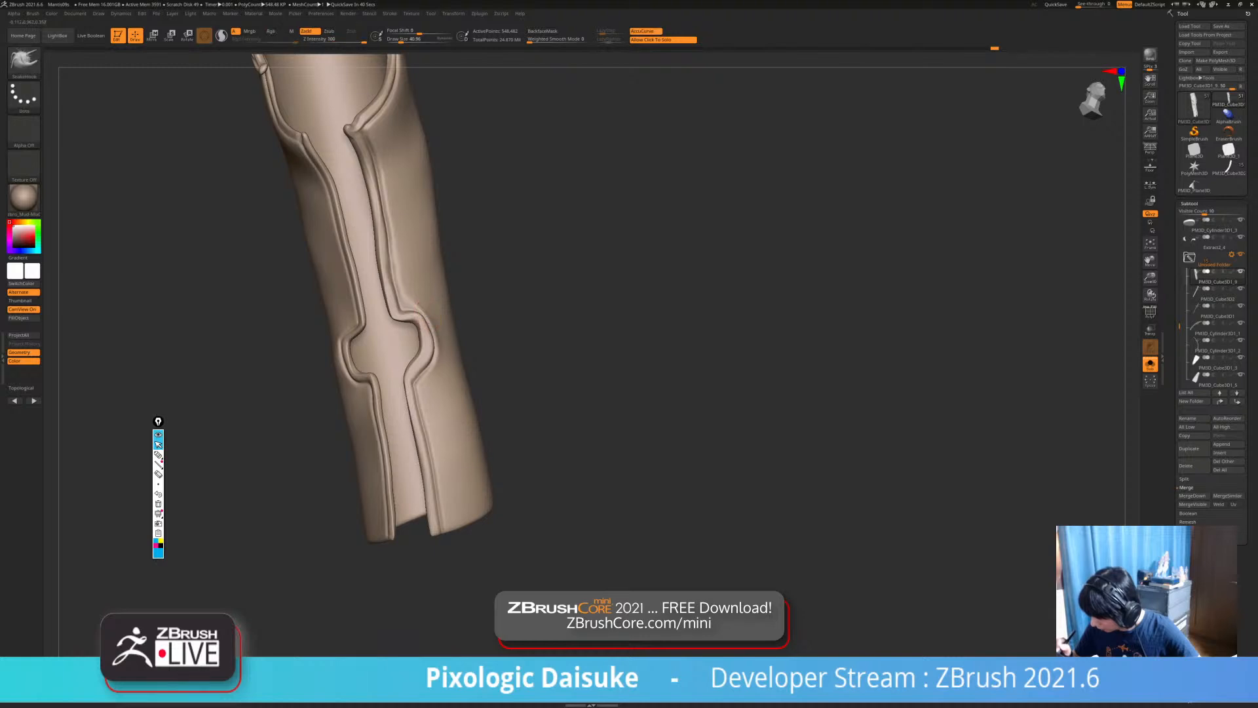
{"action": "key", "text": "shift"}
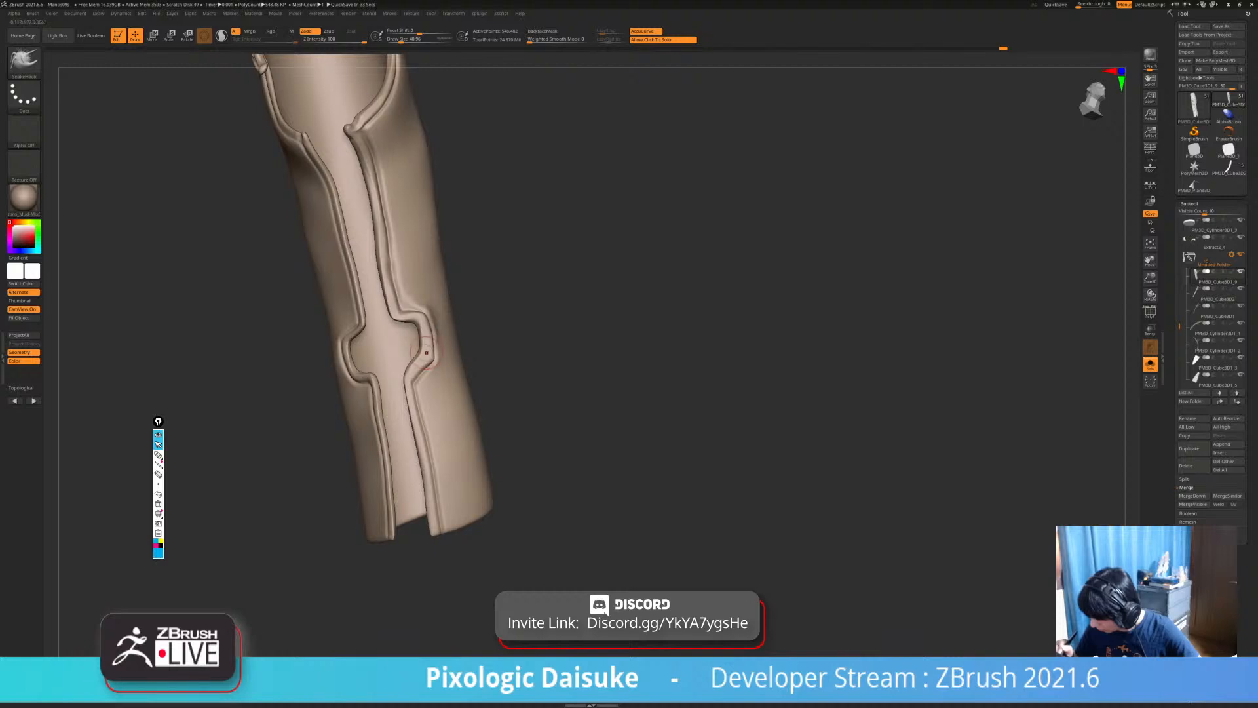
{"action": "key", "text": "shift"}
{"action": "mouse_move", "coordinate": [424, 341]}
{"action": "right_mouse_down", "text": "ctrl"}
{"action": "mouse_move", "coordinate": [420, 323]}
{"action": "mouse_move", "coordinate": [415, 377]}
{"action": "right_mouse_up", "text": "ctrl"}
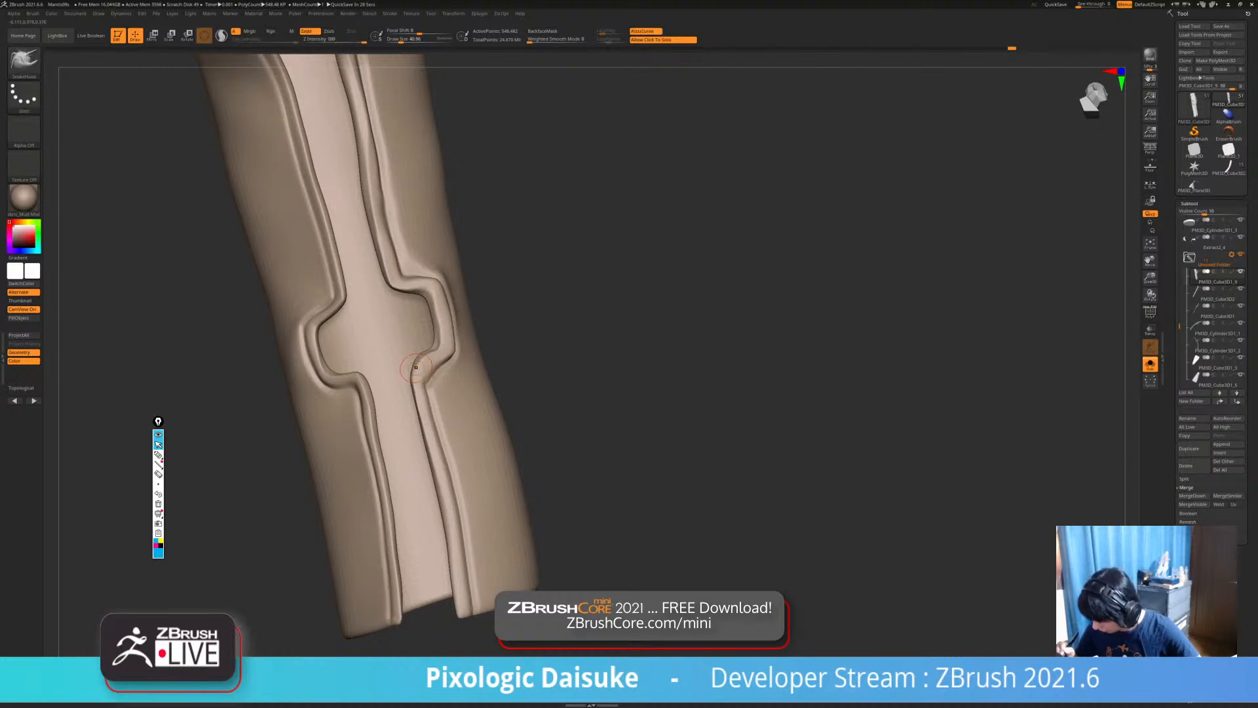
{"action": "mouse_move", "coordinate": [413, 368]}
{"action": "right_mouse_down", "text": "ctrl"}
{"action": "mouse_move", "coordinate": [432, 379]}
{"action": "mouse_move", "coordinate": [424, 367]}
{"action": "right_mouse_up", "text": "ctrl"}
Examine the shell's upper wavy edges and curled notch tips from several sides.
{"action": "mouse_move", "coordinate": [477, 434]}
{"action": "right_mouse_down", "text": "alt"}
{"action": "mouse_move", "coordinate": [453, 394]}
{"action": "mouse_move", "coordinate": [496, 452]}
{"action": "mouse_move", "coordinate": [453, 395]}
{"action": "mouse_move", "coordinate": [472, 305]}
{"action": "mouse_move", "coordinate": [451, 377]}
{"action": "right_mouse_up", "text": "alt"}
{"action": "mouse_move", "coordinate": [451, 377]}
{"action": "right_mouse_down"}
{"action": "mouse_move", "coordinate": [477, 367]}
{"action": "mouse_move", "coordinate": [473, 485]}
{"action": "right_mouse_up"}
{"action": "right_click_drag", "start_coordinate": [473, 426], "coordinate": [469, 479], "text": "alt"}
{"action": "mouse_move", "coordinate": [469, 479]}
{"action": "right_mouse_down"}
{"action": "mouse_move", "coordinate": [426, 475]}
{"action": "mouse_move", "coordinate": [481, 472]}
{"action": "mouse_move", "coordinate": [483, 426]}
{"action": "mouse_move", "coordinate": [530, 418]}
{"action": "right_mouse_up"}
{"action": "right_click_drag", "start_coordinate": [304, 180], "coordinate": [328, 179]}
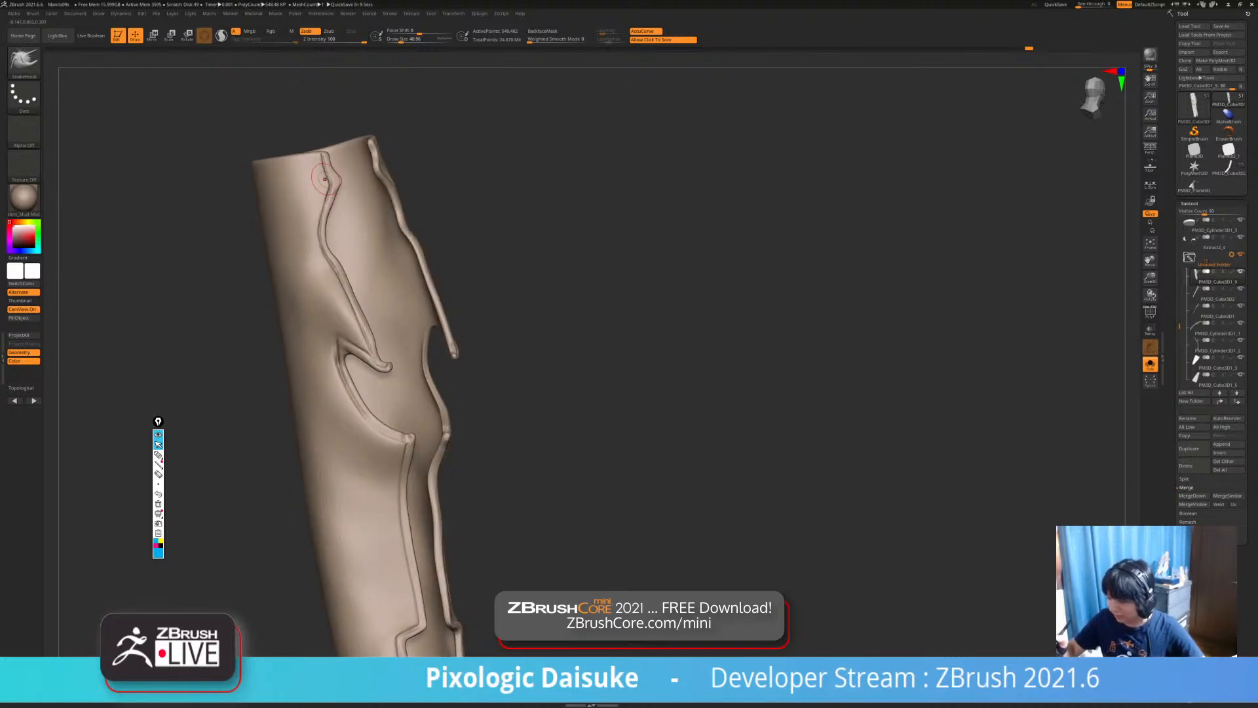
{"action": "key", "text": "ctrl"}
{"action": "key", "text": "shift"}
{"action": "key", "text": "ctrl"}
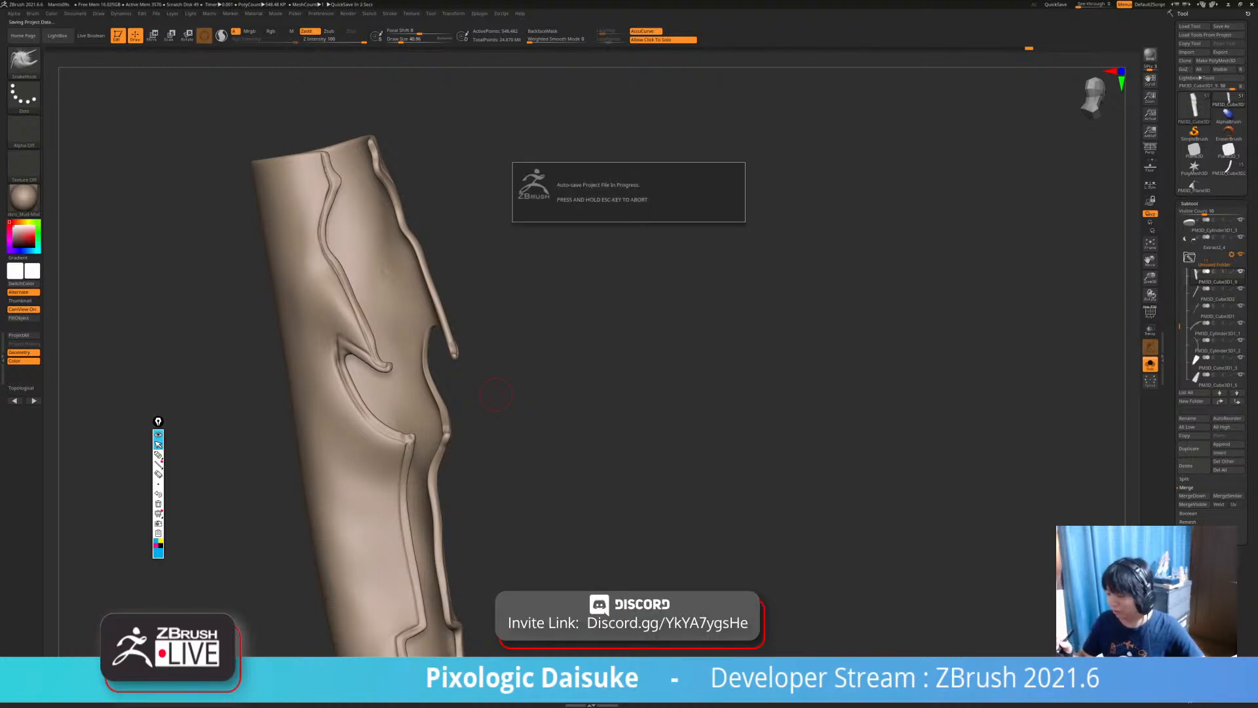
Smooth the shell's surface beside and between its upper wavy edges from several angles.
{"action": "left_click_drag", "start_coordinate": [496, 395], "coordinate": [459, 391]}
{"action": "left_click_drag", "start_coordinate": [399, 272], "coordinate": [405, 300], "text": "shift"}
{"action": "left_click_drag", "start_coordinate": [518, 367], "coordinate": [557, 365]}
{"action": "left_click_drag", "start_coordinate": [452, 275], "coordinate": [441, 294], "text": "shift"}
{"action": "mouse_move", "coordinate": [524, 298]}
{"action": "left_mouse_down", "text": "alt"}
{"action": "mouse_move", "coordinate": [518, 240]}
{"action": "mouse_move", "coordinate": [567, 238]}
{"action": "mouse_move", "coordinate": [546, 234]}
{"action": "left_mouse_up", "text": "alt"}
{"action": "left_click_drag", "start_coordinate": [424, 165], "coordinate": [426, 193], "text": "shift"}
{"action": "left_click_drag", "start_coordinate": [557, 226], "coordinate": [470, 314], "text": "alt"}
{"action": "mouse_move", "coordinate": [524, 321]}
{"action": "left_mouse_down"}
{"action": "mouse_move", "coordinate": [467, 334]}
{"action": "mouse_move", "coordinate": [478, 305]}
{"action": "left_mouse_up"}
{"action": "left_click_drag", "start_coordinate": [397, 247], "coordinate": [394, 233], "text": "shift"}
Nudge the shell's upper wavy edge slightly at the bend above the curved notch.
{"action": "right_click_drag", "start_coordinate": [496, 412], "coordinate": [491, 354], "text": "ctrl"}
{"action": "left_click_drag", "start_coordinate": [497, 408], "coordinate": [523, 393]}
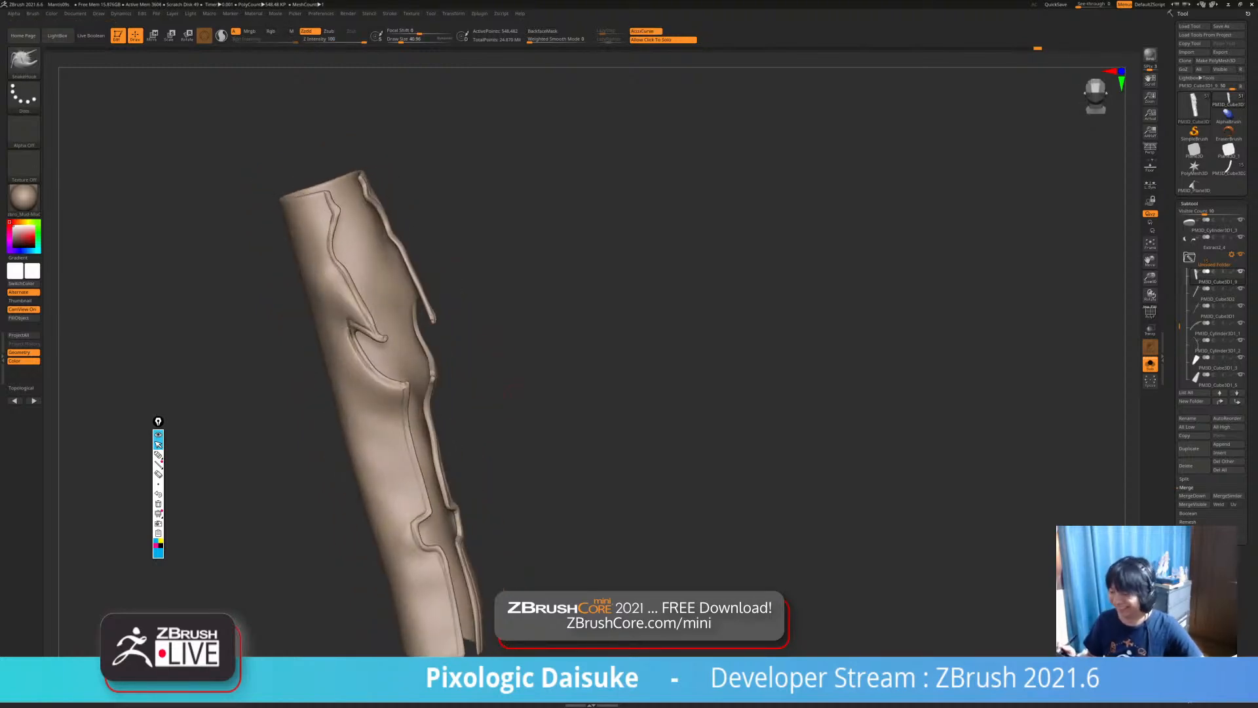
{"action": "left_click_drag", "start_coordinate": [343, 272], "coordinate": [350, 264]}
{"action": "right_click_drag", "start_coordinate": [495, 409], "coordinate": [493, 348], "text": "ctrl"}
{"action": "left_click_drag", "start_coordinate": [498, 406], "coordinate": [540, 388]}
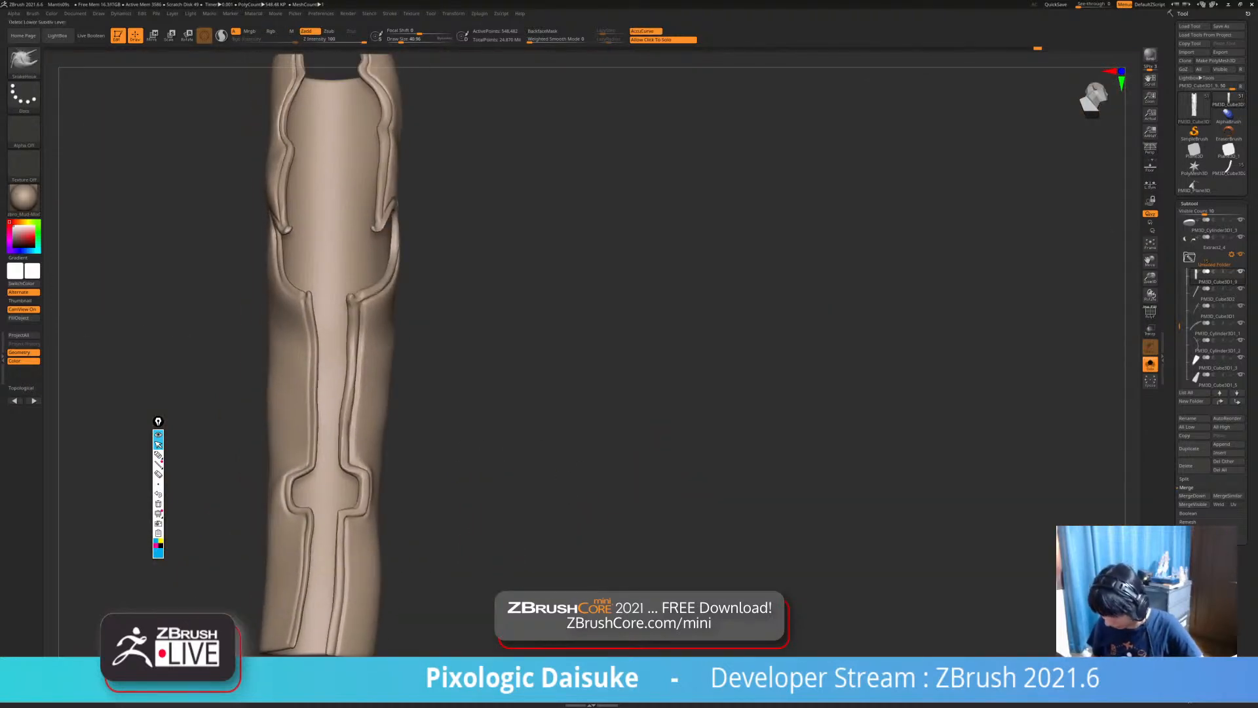
Try grouping the shell with PolyGroupIt by placing a seed on its outer surface and adjusting the seed's slider.
{"action": "right_click_drag", "start_coordinate": [409, 567], "coordinate": [419, 507], "text": "ctrl"}
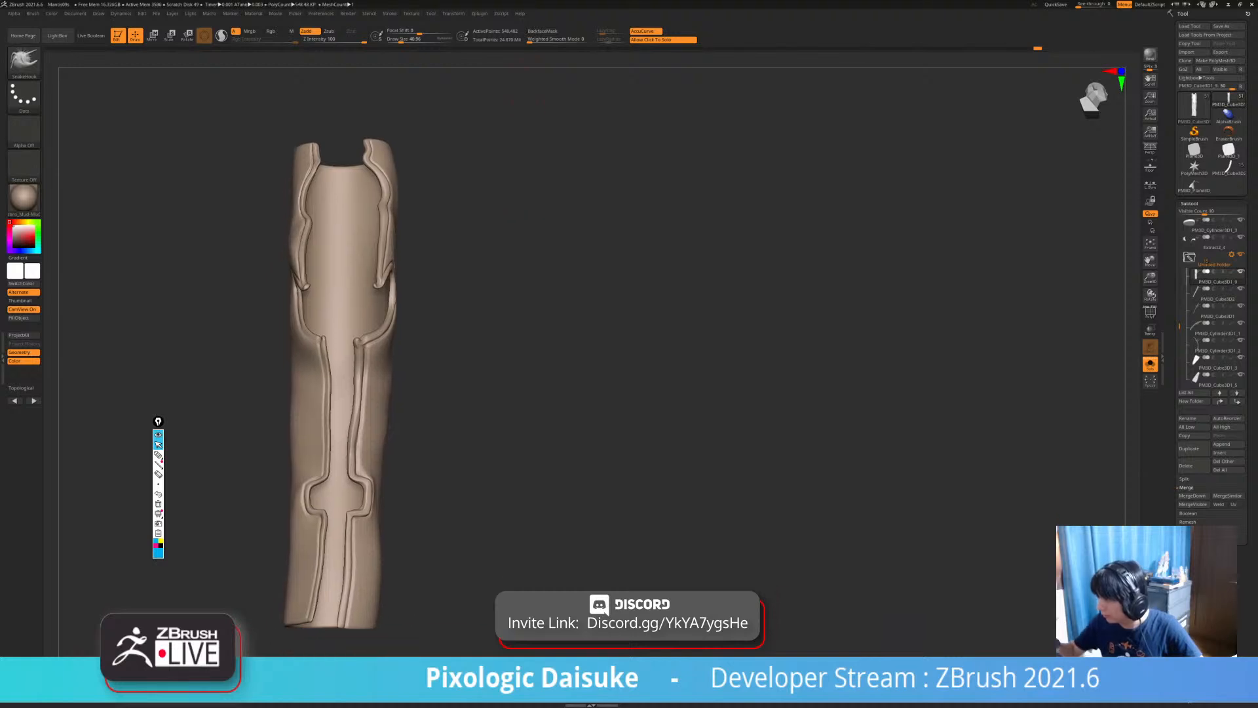
{"action": "mouse_move", "coordinate": [479, 14]}
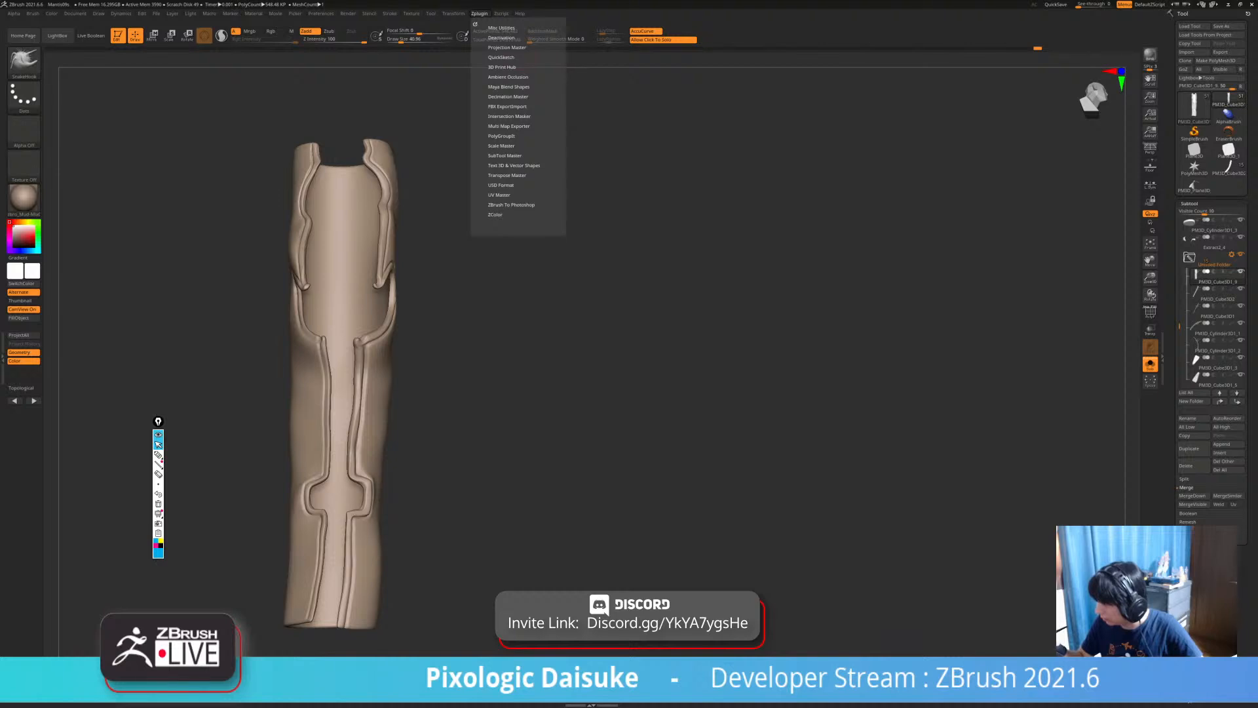
{"action": "left_click", "coordinate": [501, 135]}
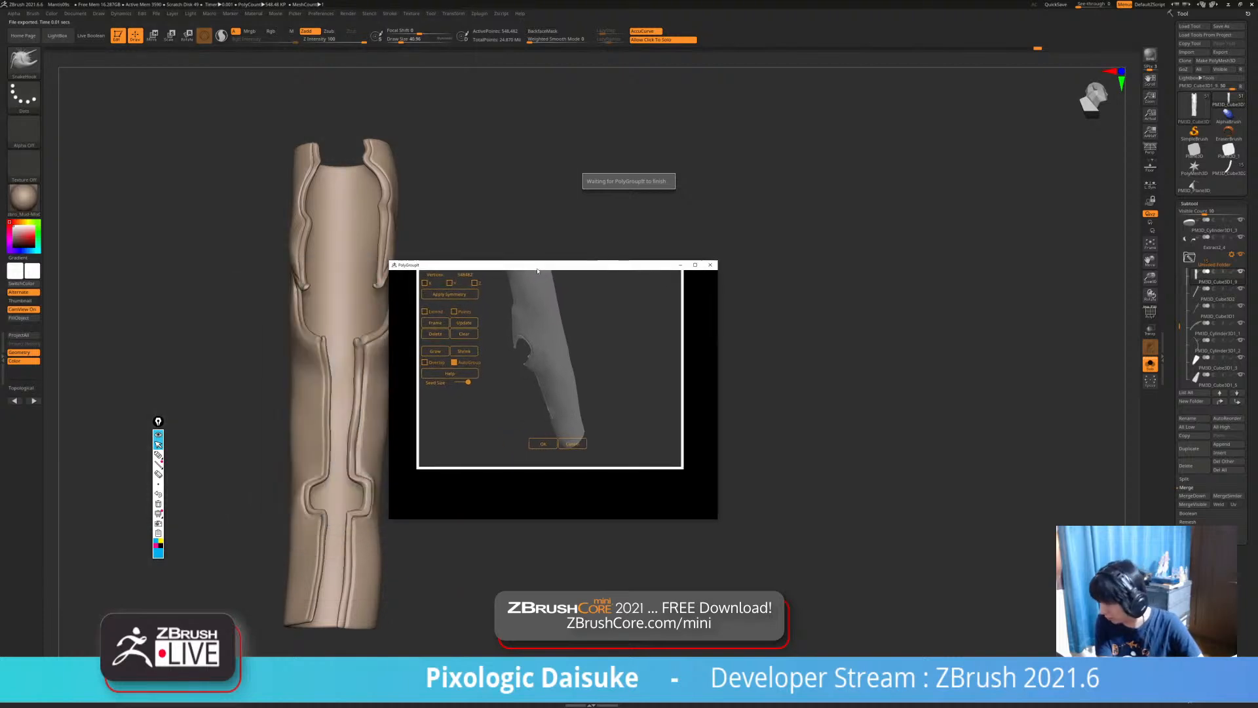
{"action": "left_click", "coordinate": [575, 377]}
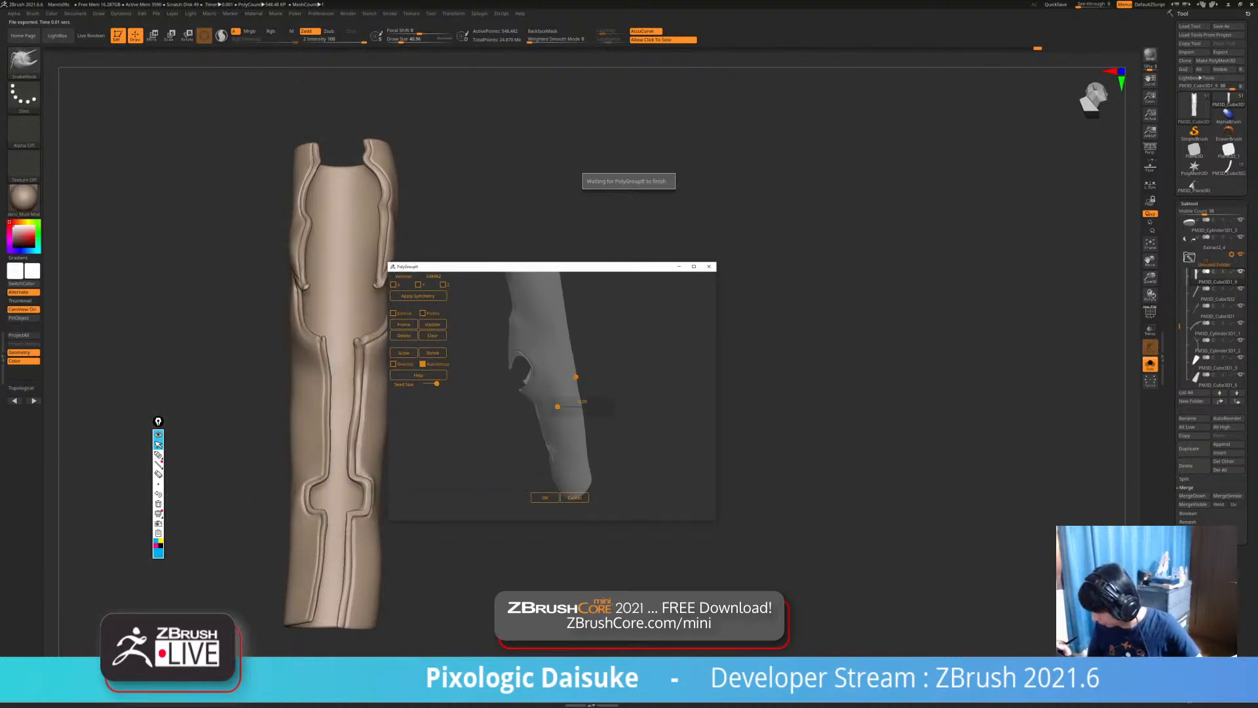
{"action": "right_click_drag", "start_coordinate": [572, 426], "coordinate": [584, 426]}
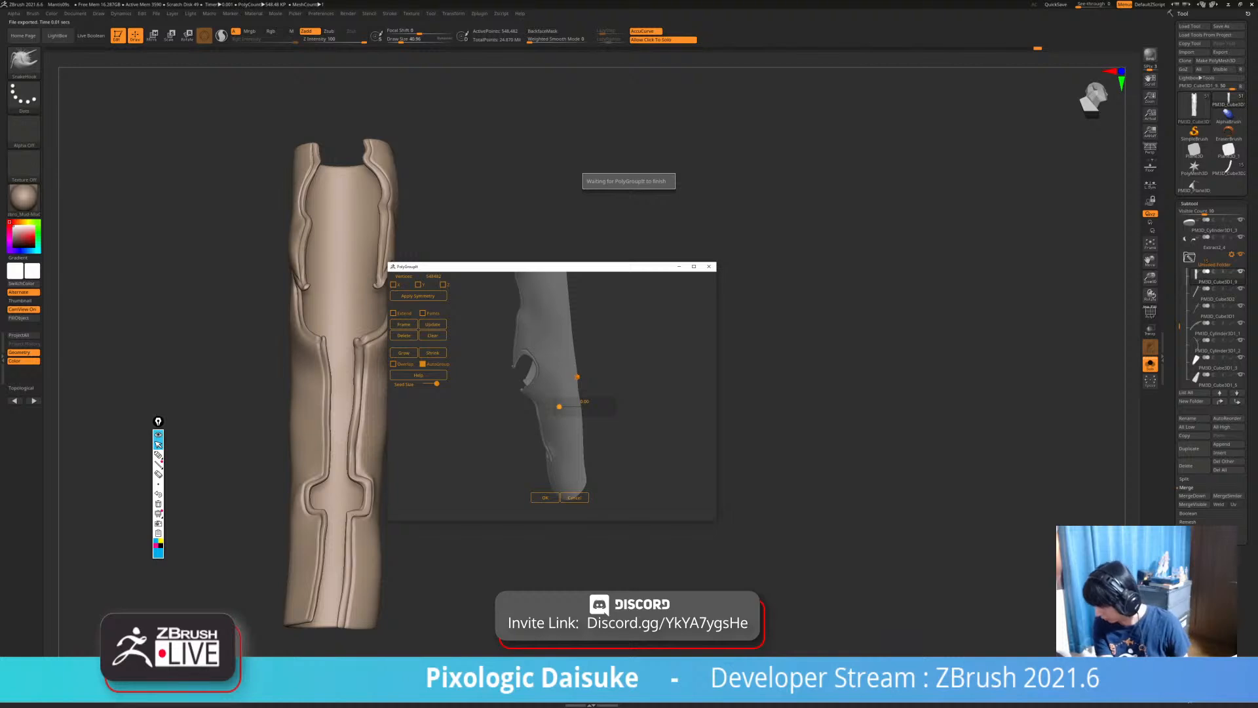
{"action": "left_click_drag", "start_coordinate": [544, 267], "coordinate": [500, 247]}
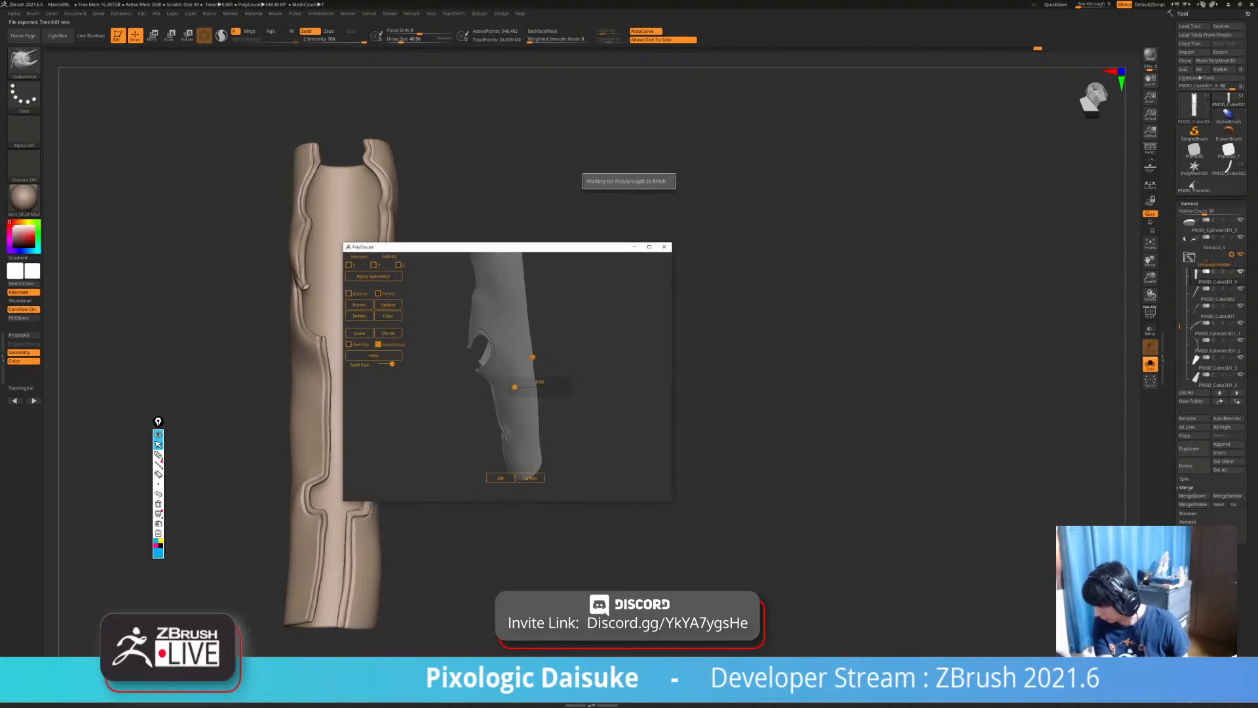
{"action": "left_click", "coordinate": [530, 413]}
{"action": "left_click_drag", "start_coordinate": [511, 441], "coordinate": [532, 441]}
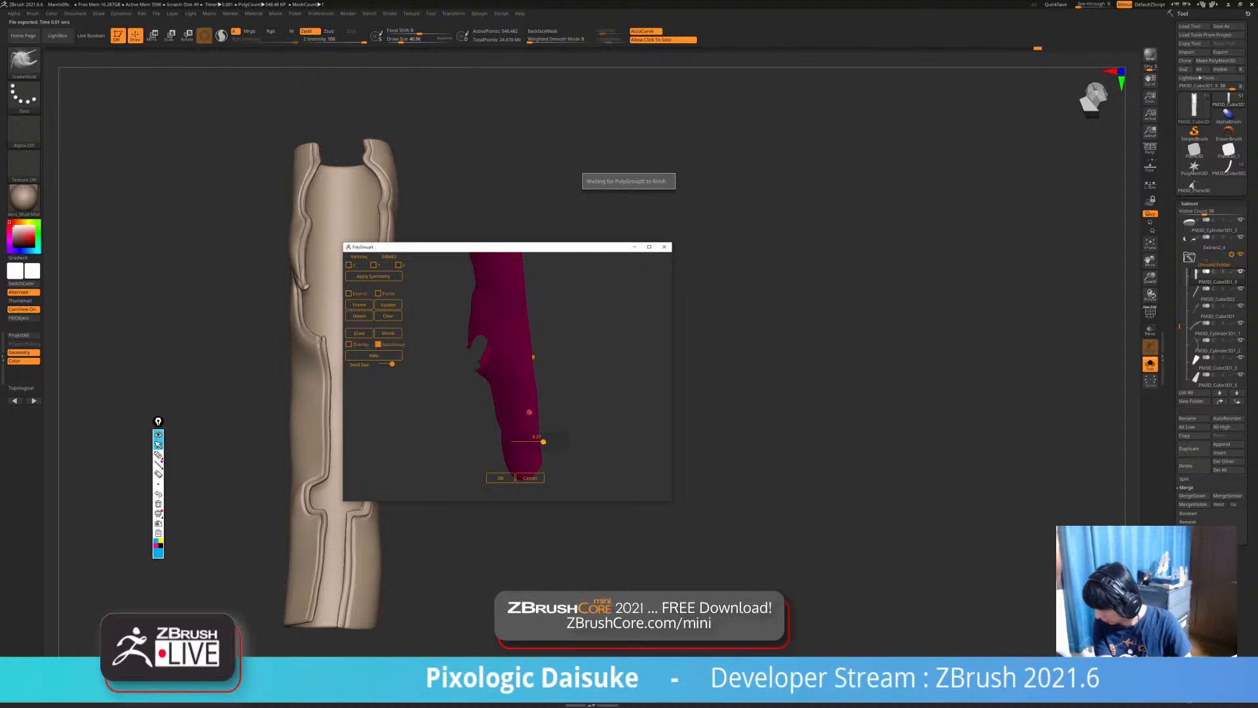
{"action": "left_click_drag", "start_coordinate": [616, 367], "coordinate": [563, 387]}
Try a second PolyGroupIt seed on the shell's inner surface, repositioning it and adjusting its slider, and cancel the grouping.
{"action": "left_click", "coordinate": [517, 352]}
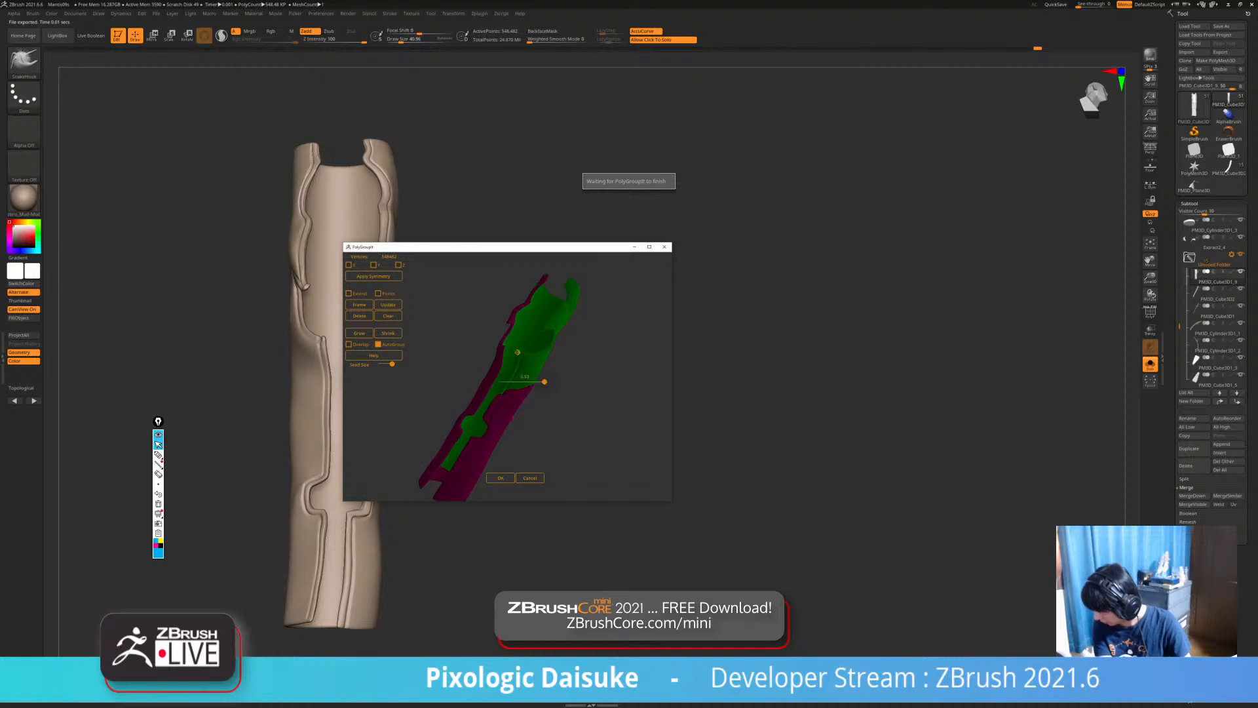
{"action": "left_click_drag", "start_coordinate": [540, 381], "coordinate": [508, 382]}
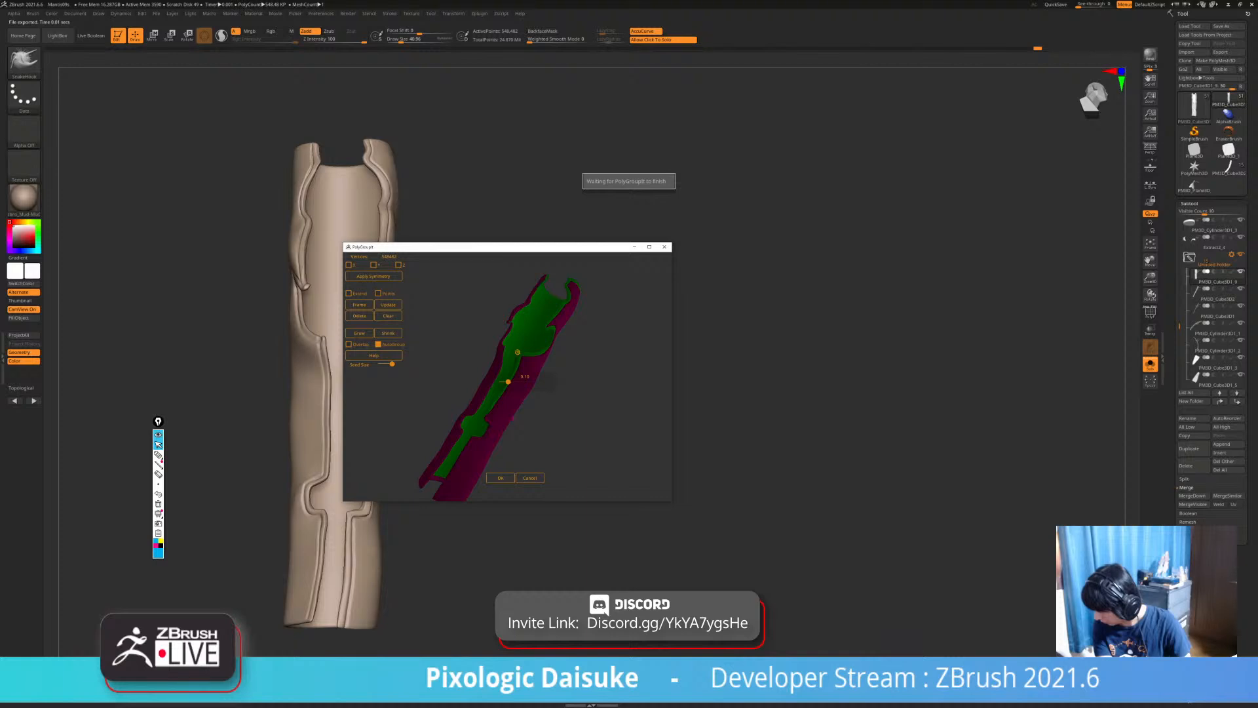
{"action": "left_click_drag", "start_coordinate": [577, 394], "coordinate": [609, 405]}
{"action": "left_click", "coordinate": [507, 418]}
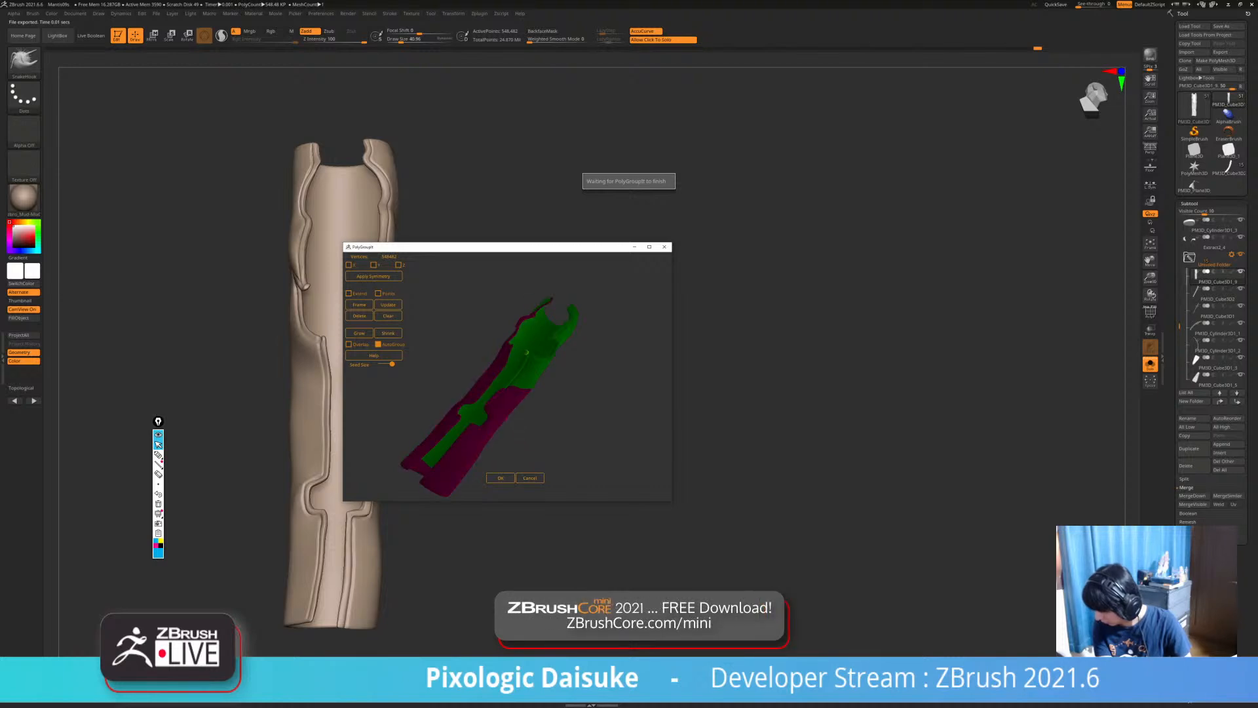
{"action": "left_click_drag", "start_coordinate": [526, 353], "coordinate": [492, 392]}
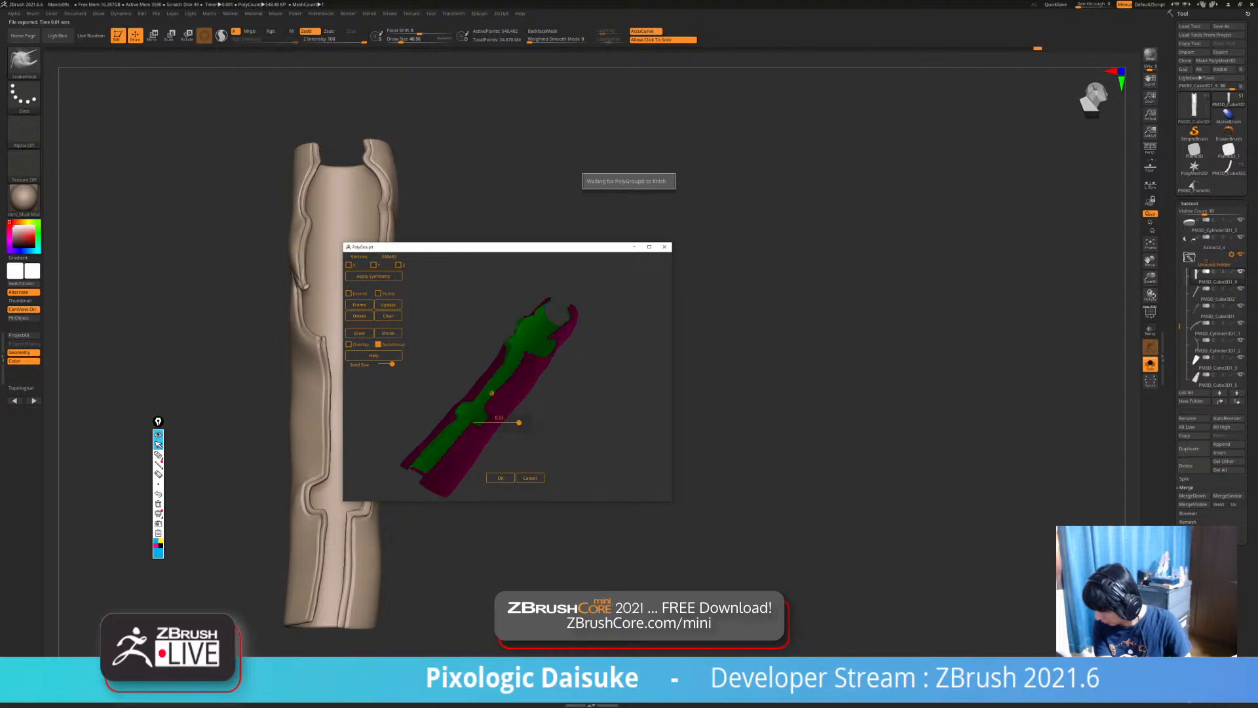
{"action": "mouse_move", "coordinate": [590, 393]}
{"action": "left_mouse_down"}
{"action": "mouse_move", "coordinate": [624, 401]}
{"action": "mouse_move", "coordinate": [541, 390]}
{"action": "mouse_move", "coordinate": [571, 393]}
{"action": "left_mouse_up"}
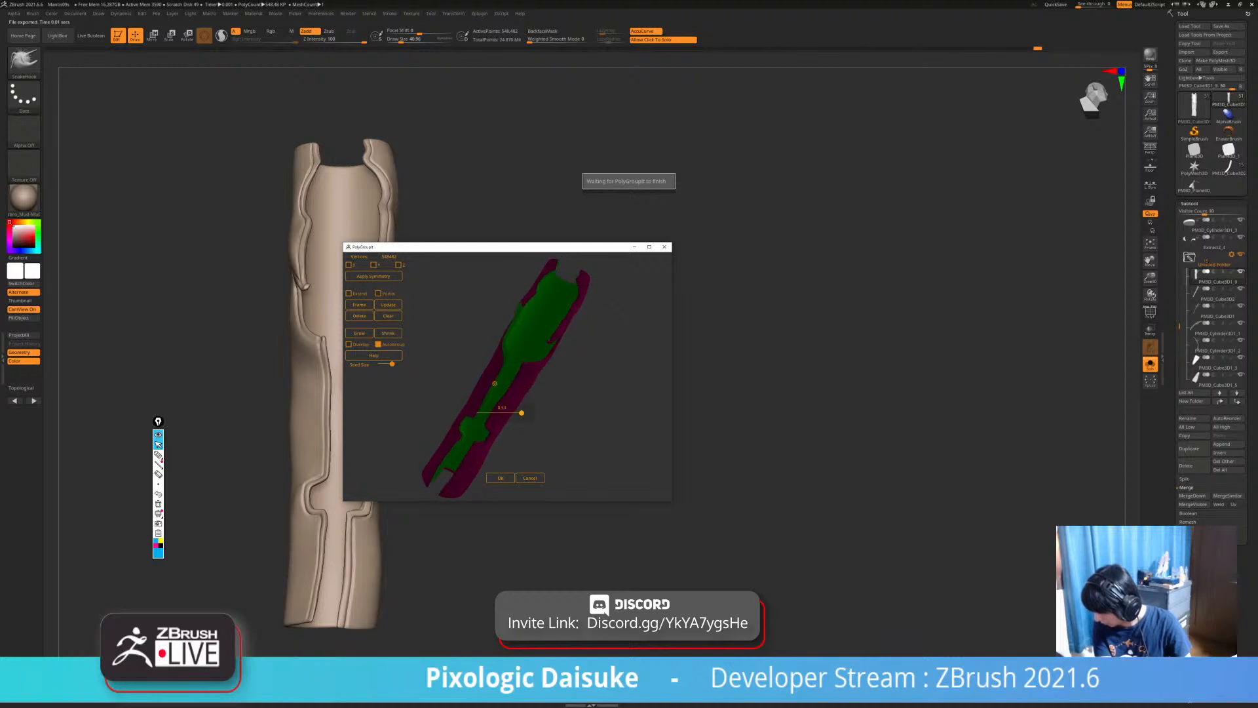
{"action": "left_click_drag", "start_coordinate": [517, 413], "coordinate": [490, 413]}
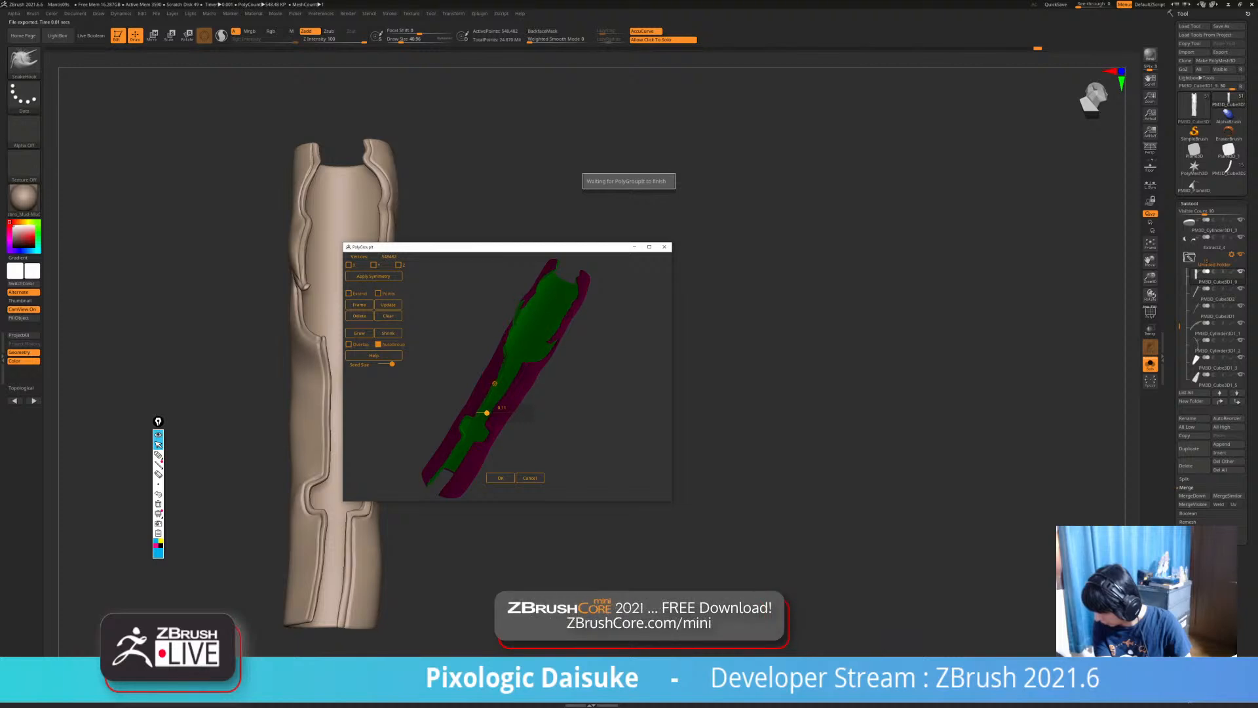
{"action": "mouse_move", "coordinate": [590, 406]}
{"action": "left_mouse_down"}
{"action": "mouse_move", "coordinate": [634, 403]}
{"action": "mouse_move", "coordinate": [583, 405]}
{"action": "left_mouse_up"}
{"action": "left_click", "coordinate": [530, 478]}
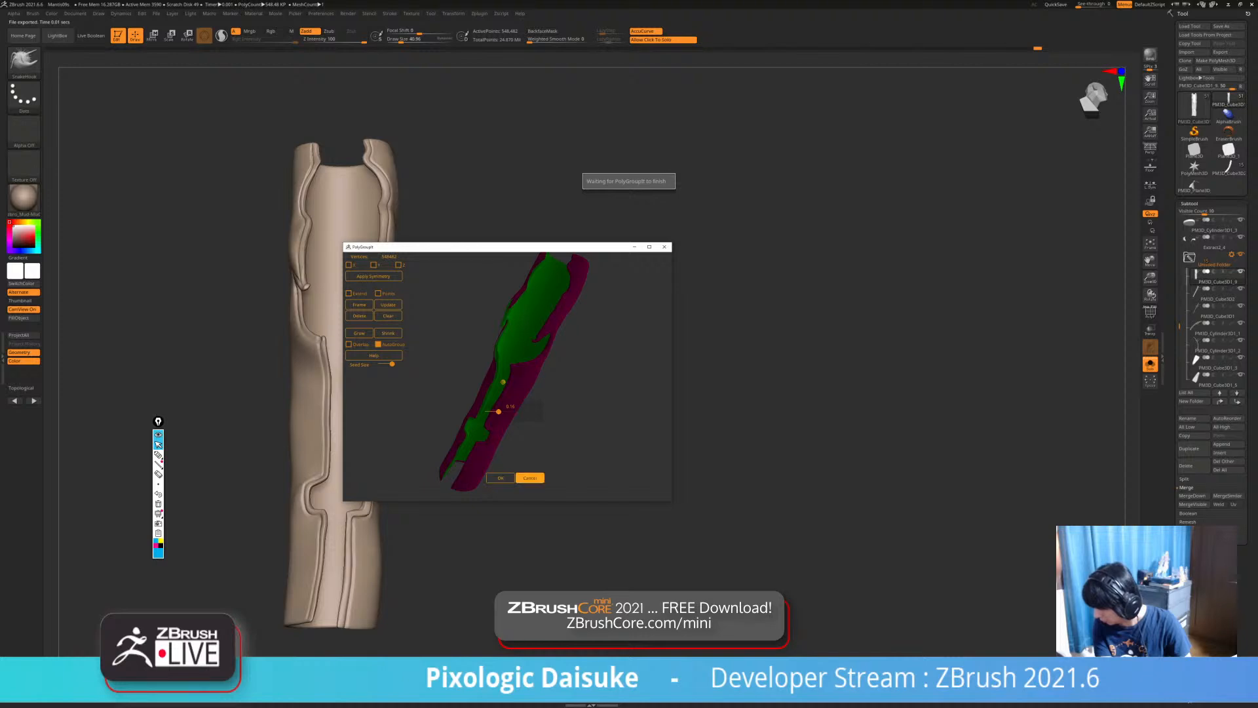
Check the shell's polygroups with the polyframe display turned on and off, and choose the TransposeSmartMask brush.
{"action": "left_click_drag", "start_coordinate": [276, 328], "coordinate": [438, 323]}
{"action": "mouse_move", "coordinate": [523, 409]}
{"action": "left_mouse_down"}
{"action": "mouse_move", "coordinate": [550, 375]}
{"action": "mouse_move", "coordinate": [630, 350]}
{"action": "left_mouse_up"}
{"action": "left_click", "coordinate": [1151, 312]}
{"action": "left_click", "coordinate": [1150, 312]}
{"action": "left_click", "coordinate": [24, 63]}
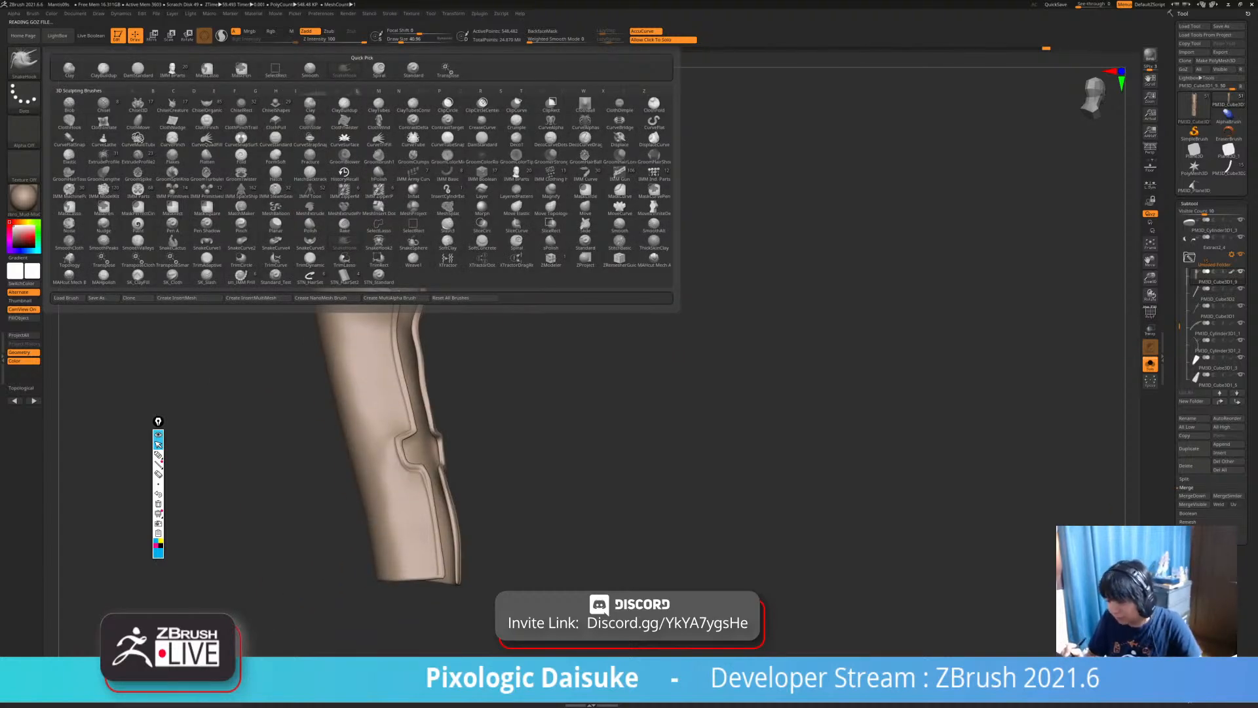
{"action": "left_click", "coordinate": [173, 260]}
Try masking the shell's outer surface with the smart mask brush and undo the attempt.
{"action": "left_click_drag", "start_coordinate": [197, 367], "coordinate": [249, 315]}
{"action": "right_click_drag", "start_coordinate": [357, 294], "coordinate": [344, 320]}
{"action": "left_click_drag", "start_coordinate": [344, 320], "coordinate": [393, 381], "text": "ctrl"}
{"action": "mouse_move", "coordinate": [393, 381]}
{"action": "right_mouse_down"}
{"action": "mouse_move", "coordinate": [308, 367]}
{"action": "mouse_move", "coordinate": [440, 365]}
{"action": "right_mouse_up"}
{"action": "key", "text": "ctrl+z"}
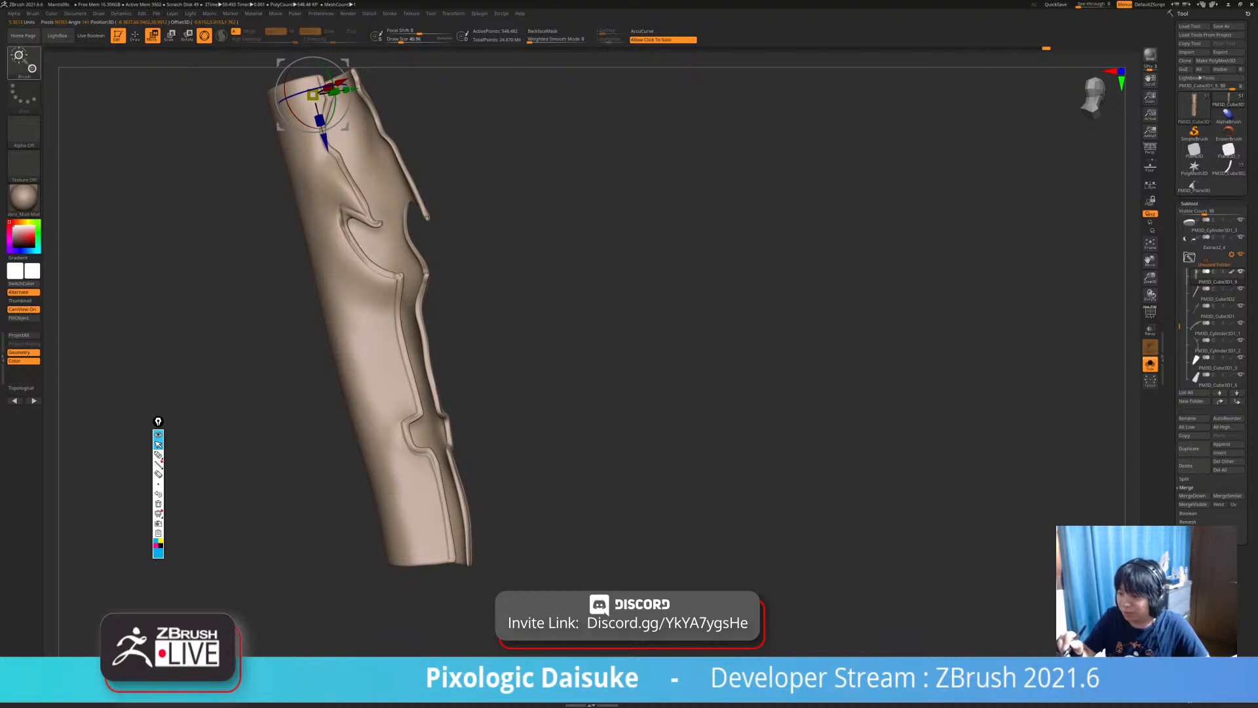
Try masking the shell's outer surface with the TransposeSmartMask brush, from its middle downward and from its upper end.
{"action": "left_click", "coordinate": [20, 59]}
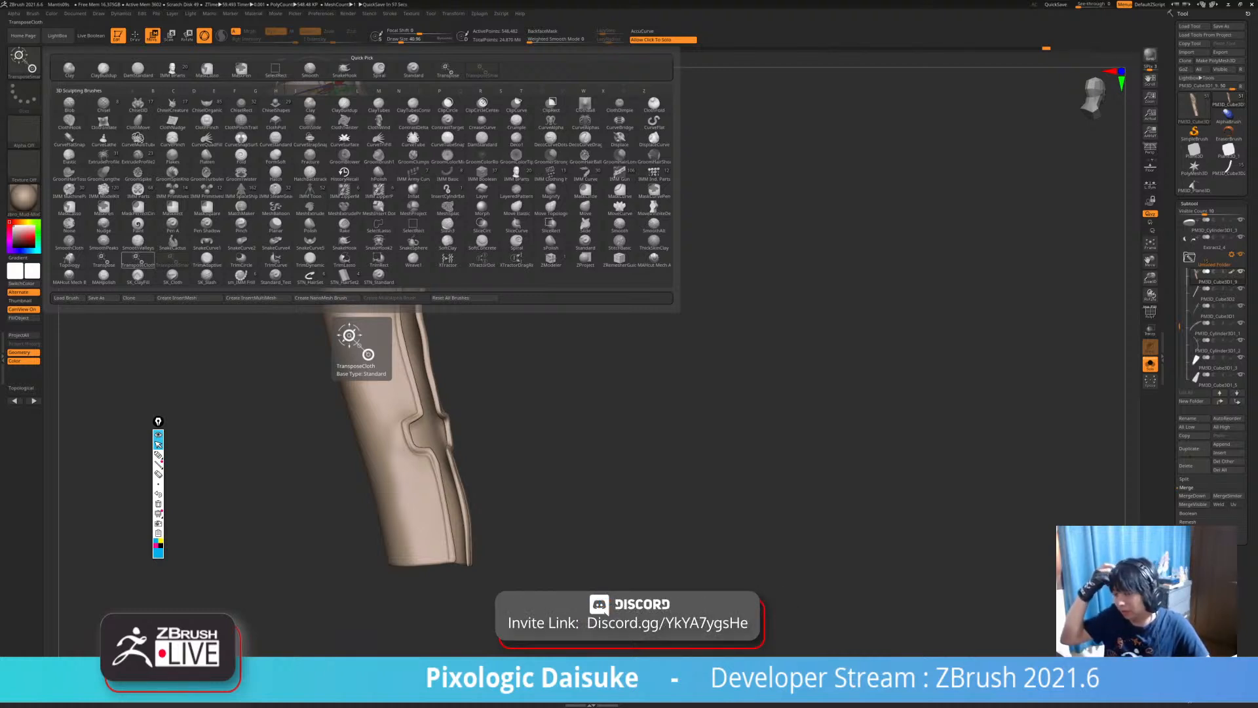
{"action": "right_click_drag", "start_coordinate": [360, 425], "coordinate": [438, 412]}
{"action": "right_click_drag", "start_coordinate": [307, 343], "coordinate": [351, 324]}
{"action": "left_click_drag", "start_coordinate": [291, 330], "coordinate": [285, 315], "text": "ctrl"}
{"action": "left_click_drag", "start_coordinate": [323, 390], "coordinate": [352, 483], "text": "ctrl"}
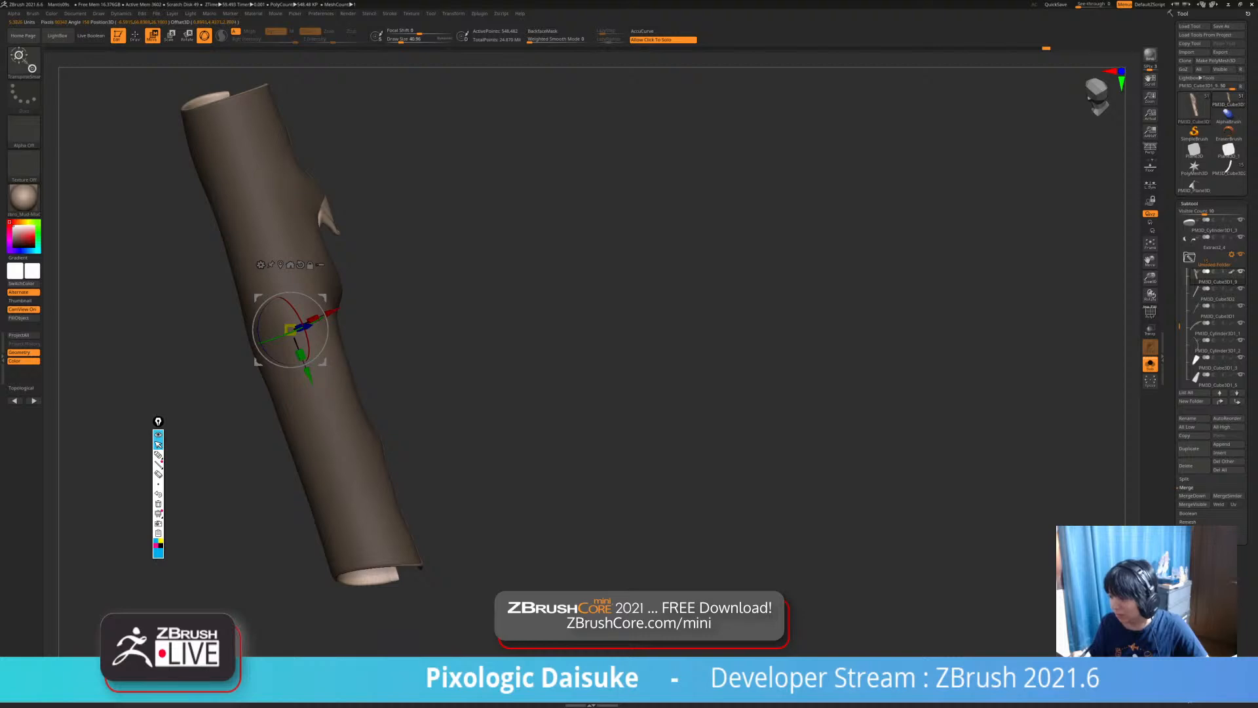
{"action": "right_click_drag", "start_coordinate": [393, 393], "coordinate": [313, 400]}
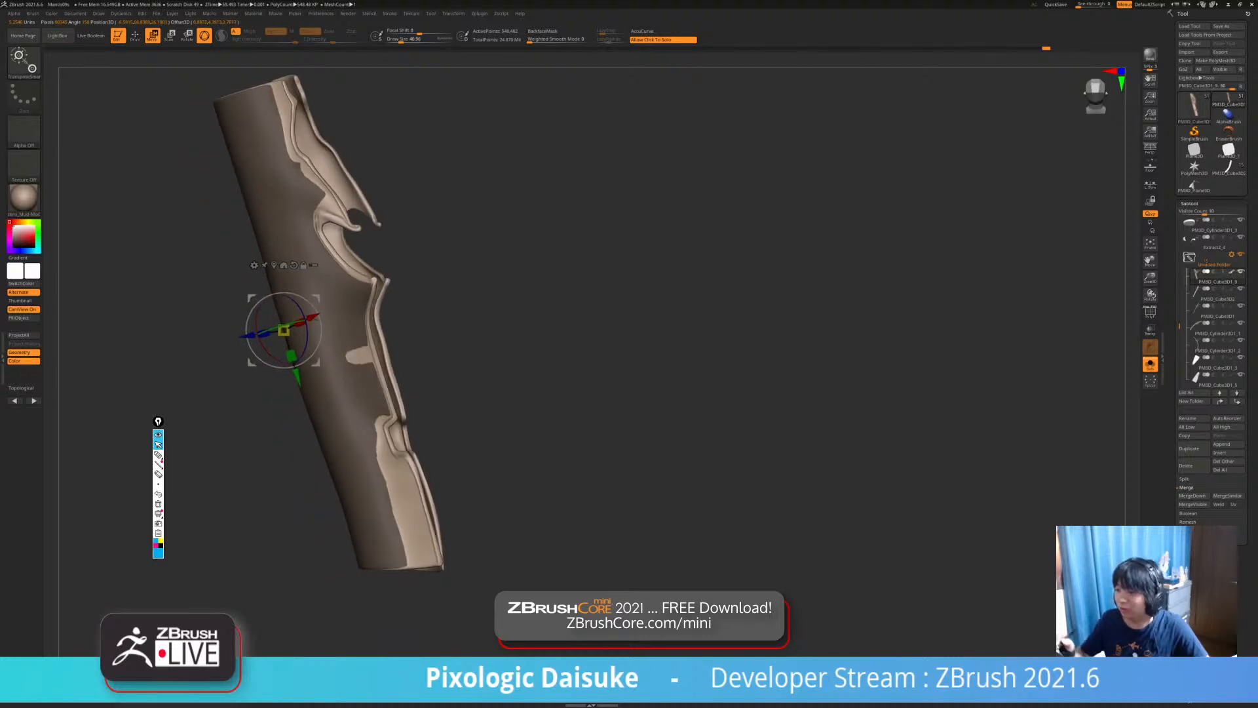
{"action": "left_click_drag", "start_coordinate": [260, 102], "coordinate": [264, 120], "text": "ctrl"}
Try masking the shell with the standard Transpose brush from its upper end down to about the middle.
{"action": "left_click", "coordinate": [24, 63]}
{"action": "left_click", "coordinate": [104, 260]}
{"action": "right_click_drag", "start_coordinate": [393, 386], "coordinate": [452, 401]}
{"action": "mouse_move", "coordinate": [242, 98]}
{"action": "left_mouse_down", "text": "ctrl"}
{"action": "mouse_move", "coordinate": [316, 401]}
{"action": "mouse_move", "coordinate": [305, 343]}
{"action": "mouse_move", "coordinate": [311, 383]}
{"action": "mouse_move", "coordinate": [300, 361]}
{"action": "left_mouse_up", "text": "ctrl"}
{"action": "right_click_drag", "start_coordinate": [300, 361], "coordinate": [343, 390], "text": "alt"}
Draw a blue annotation arrow alongside the shell, pointing from its upper end toward the middle.
{"action": "mouse_move", "coordinate": [159, 455]}
{"action": "left_click_drag", "start_coordinate": [198, 141], "coordinate": [263, 378]}
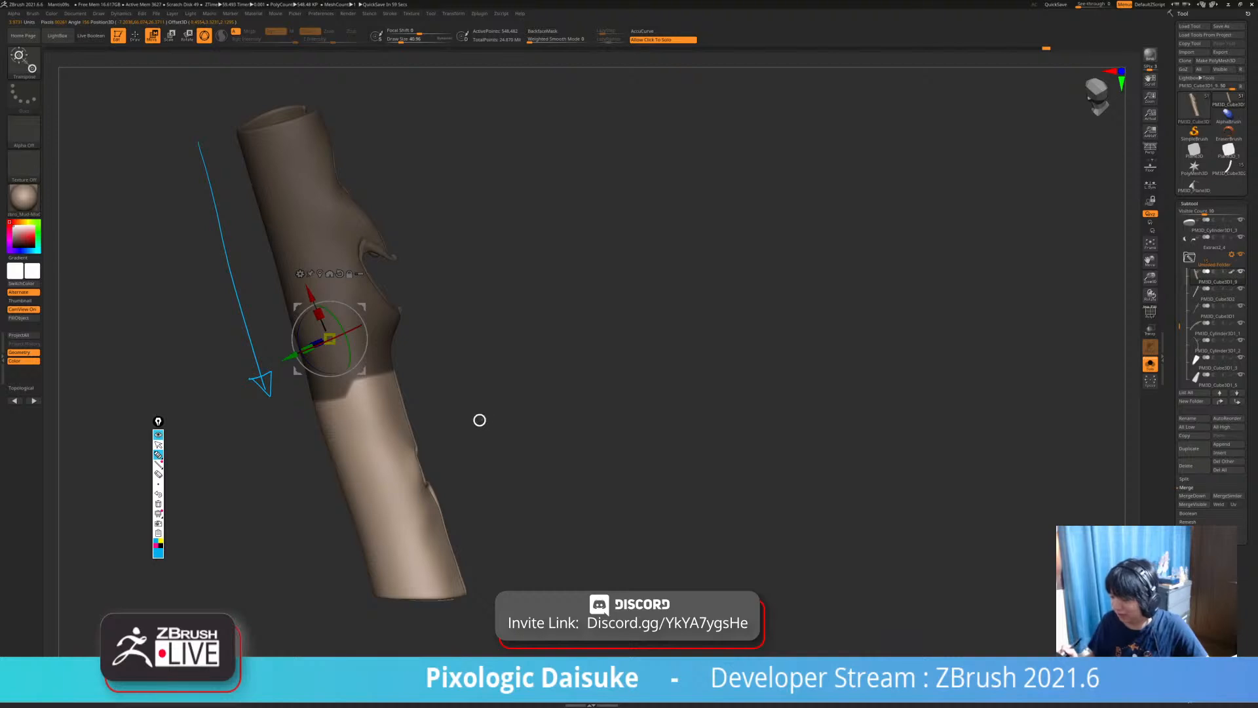
{"action": "left_click", "coordinate": [159, 474]}
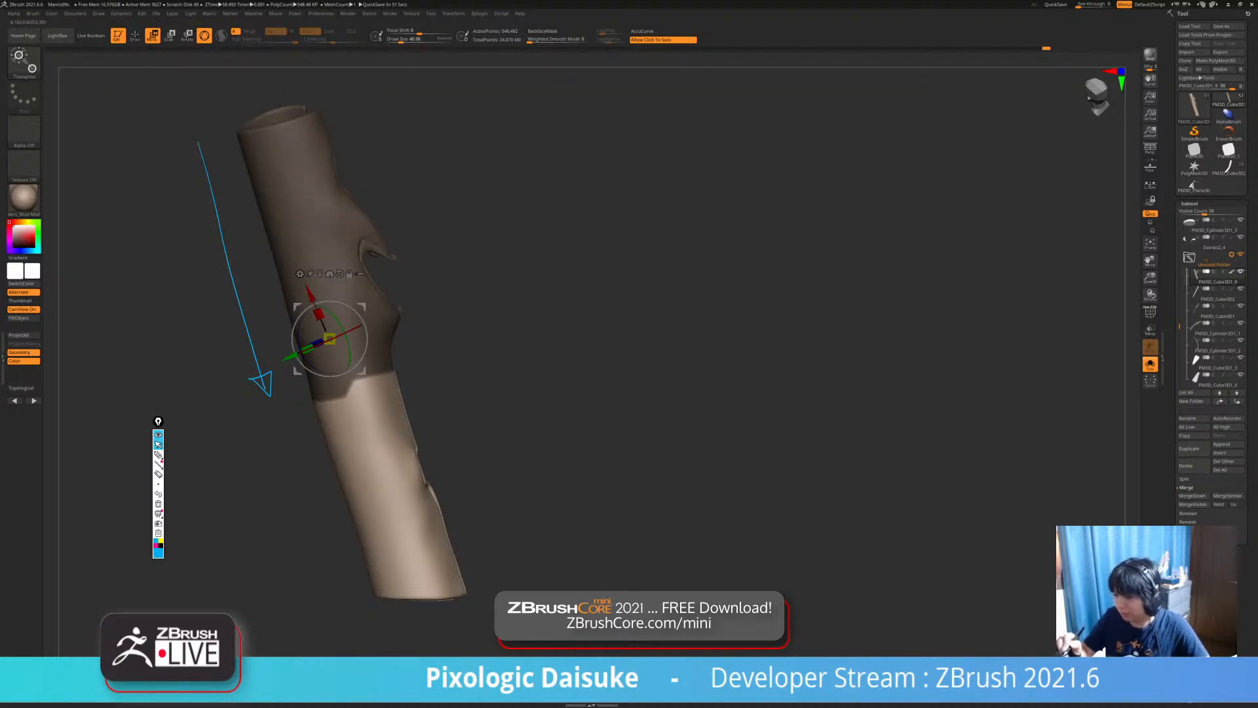
Switch back to the TransposeSmartMask brush and clear the shell's mask.
{"action": "key", "text": "b"}
{"action": "left_click", "coordinate": [173, 260]}
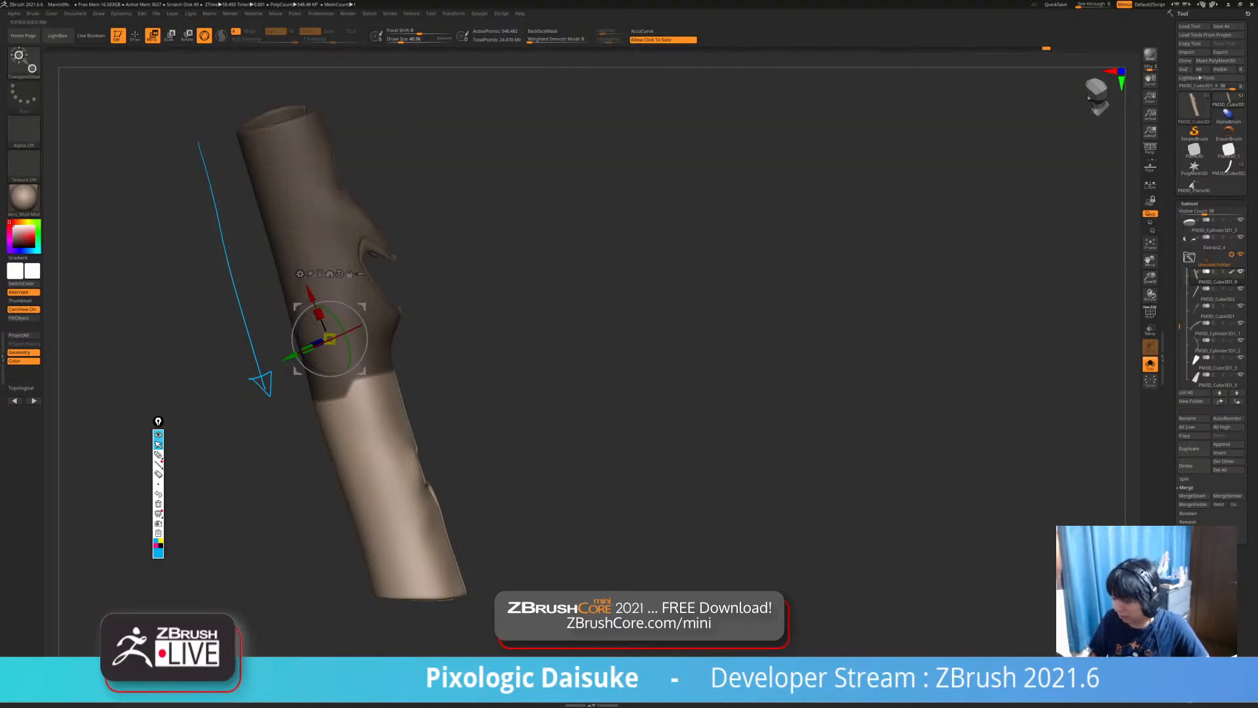
{"action": "left_click_drag", "start_coordinate": [590, 341], "coordinate": [668, 341]}
{"action": "mouse_move", "coordinate": [590, 341]}
{"action": "left_mouse_down"}
{"action": "mouse_move", "coordinate": [603, 315]}
{"action": "mouse_move", "coordinate": [603, 354]}
{"action": "left_mouse_up"}
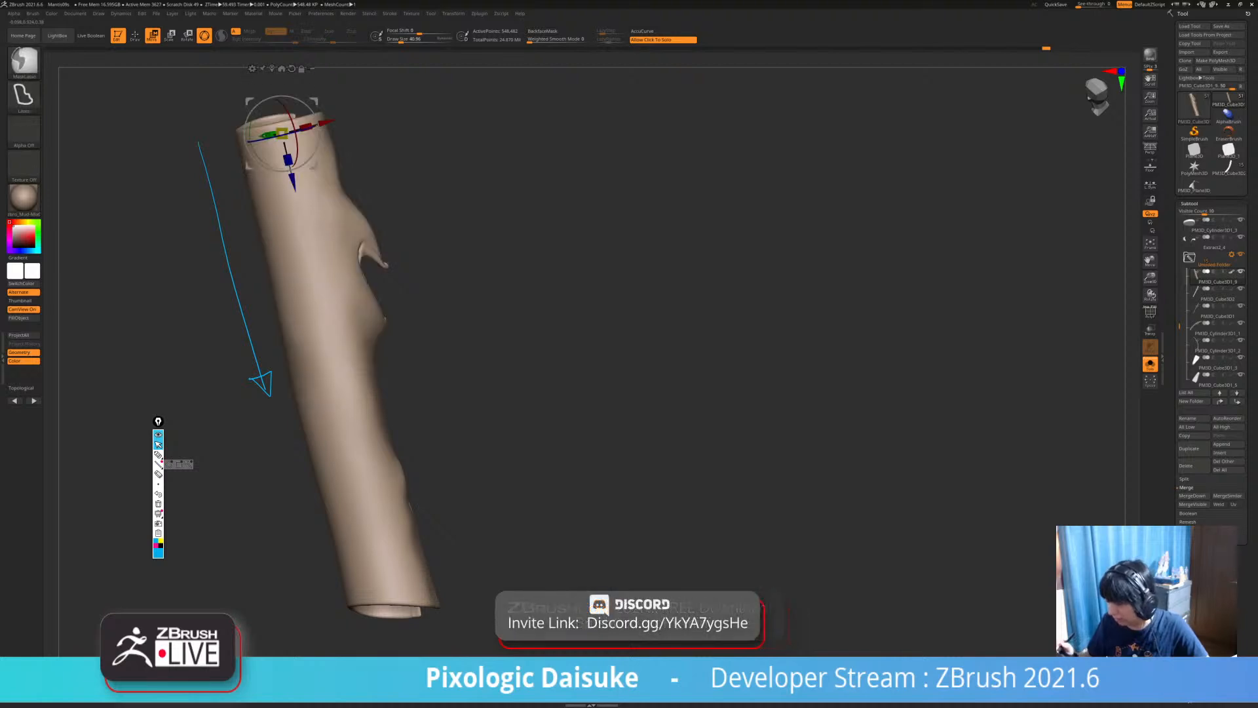
Smart-mask the shell's outer surface from the upper part down to the lower end, leaving the raised borders unmasked.
{"action": "left_click", "coordinate": [304, 251], "text": "alt"}
{"action": "left_click_drag", "start_coordinate": [321, 282], "coordinate": [484, 400], "text": "ctrl"}
{"action": "left_click_drag", "start_coordinate": [576, 393], "coordinate": [459, 377]}
{"action": "left_click_drag", "start_coordinate": [367, 511], "coordinate": [457, 515], "text": "ctrl"}
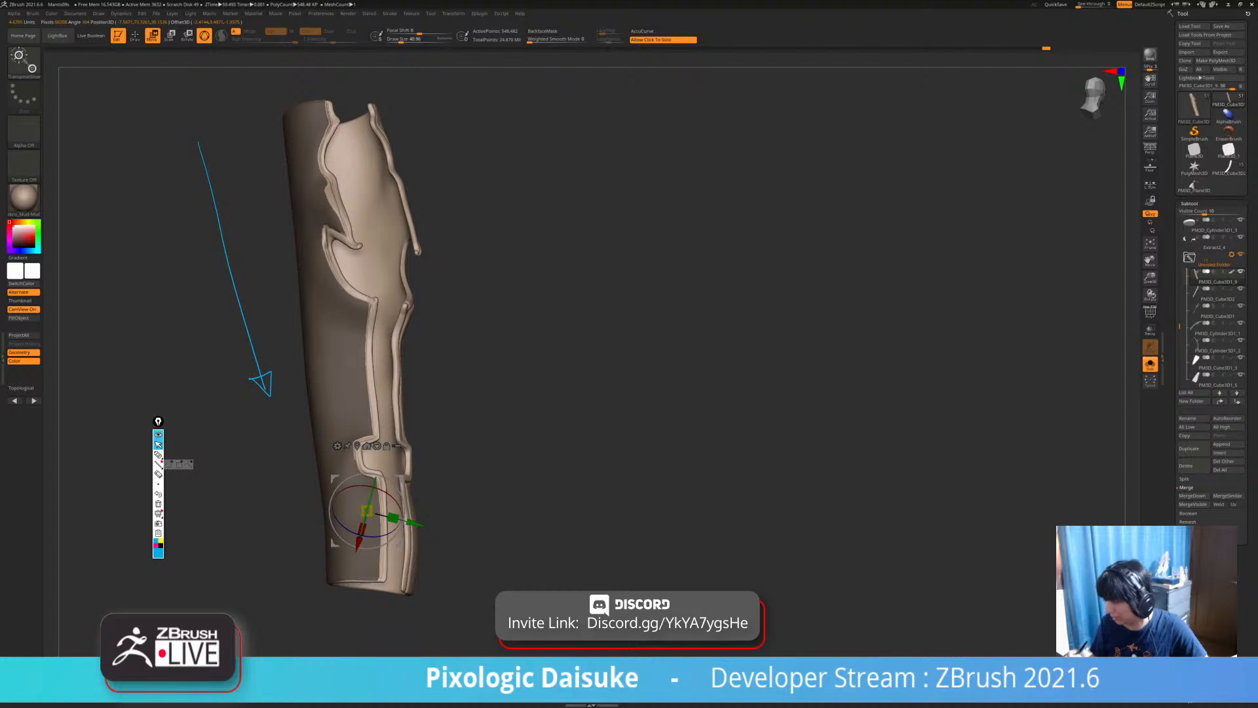
Fill the unmasked patches of the outer surface beside the border around the upper pointed notch.
{"action": "right_click_drag", "start_coordinate": [324, 190], "coordinate": [326, 262], "text": "ctrl"}
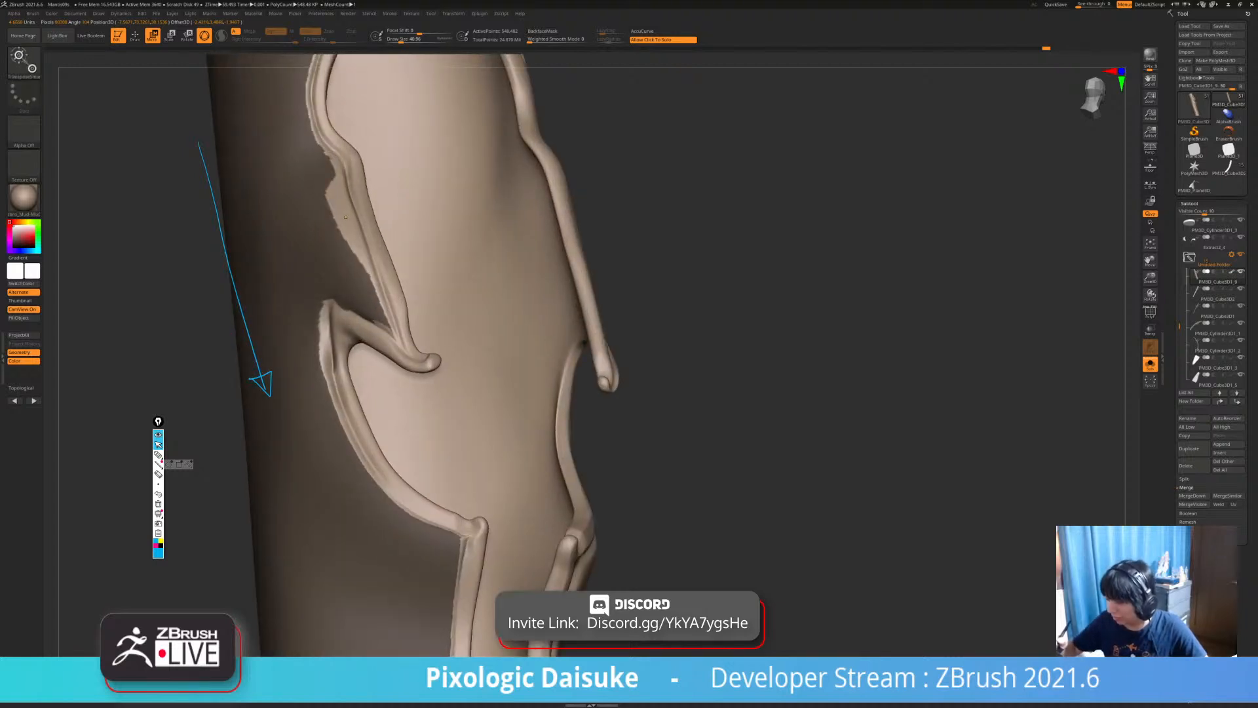
{"action": "left_click", "coordinate": [346, 218]}
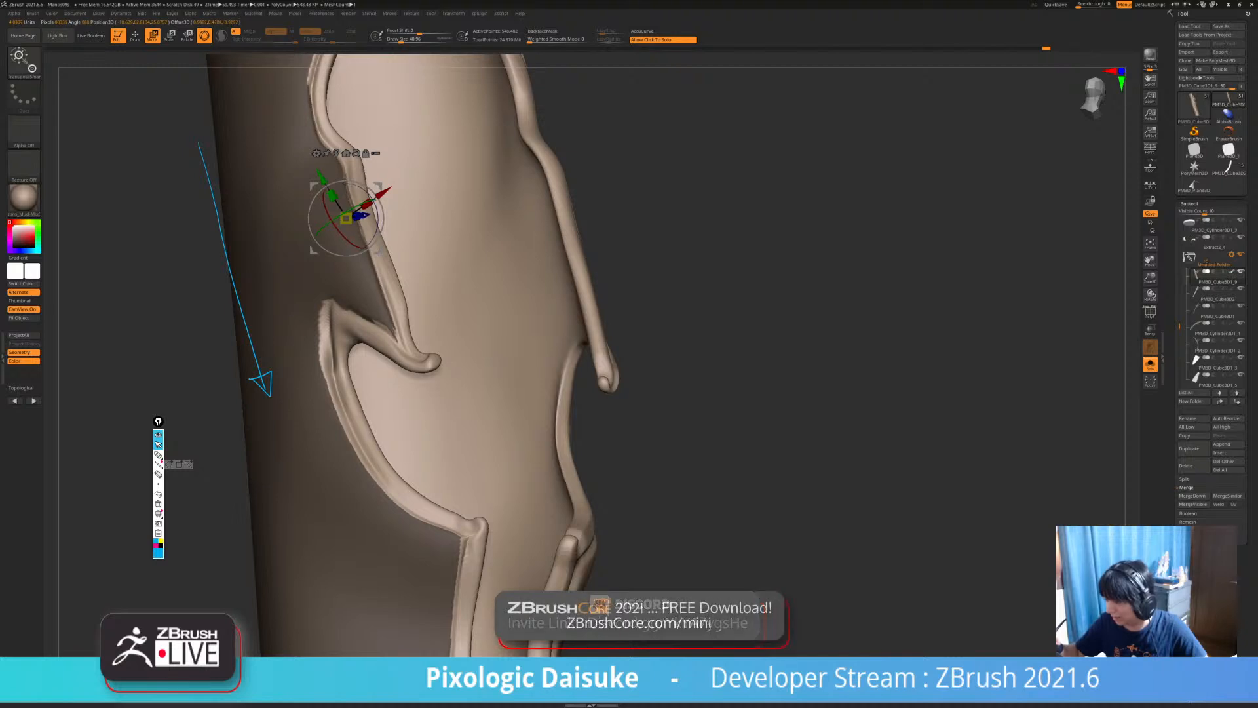
{"action": "right_click_drag", "start_coordinate": [354, 281], "coordinate": [354, 243]}
{"action": "left_click", "coordinate": [325, 352]}
{"action": "left_click_drag", "start_coordinate": [332, 406], "coordinate": [381, 611], "text": "ctrl"}
Extend the mask over the outer surface on the opposite side of the slit, up to the borders near the upper end.
{"action": "right_click_drag", "start_coordinate": [589, 380], "coordinate": [443, 285], "text": "ctrl"}
{"action": "left_click_drag", "start_coordinate": [443, 285], "coordinate": [396, 458], "text": "ctrl"}
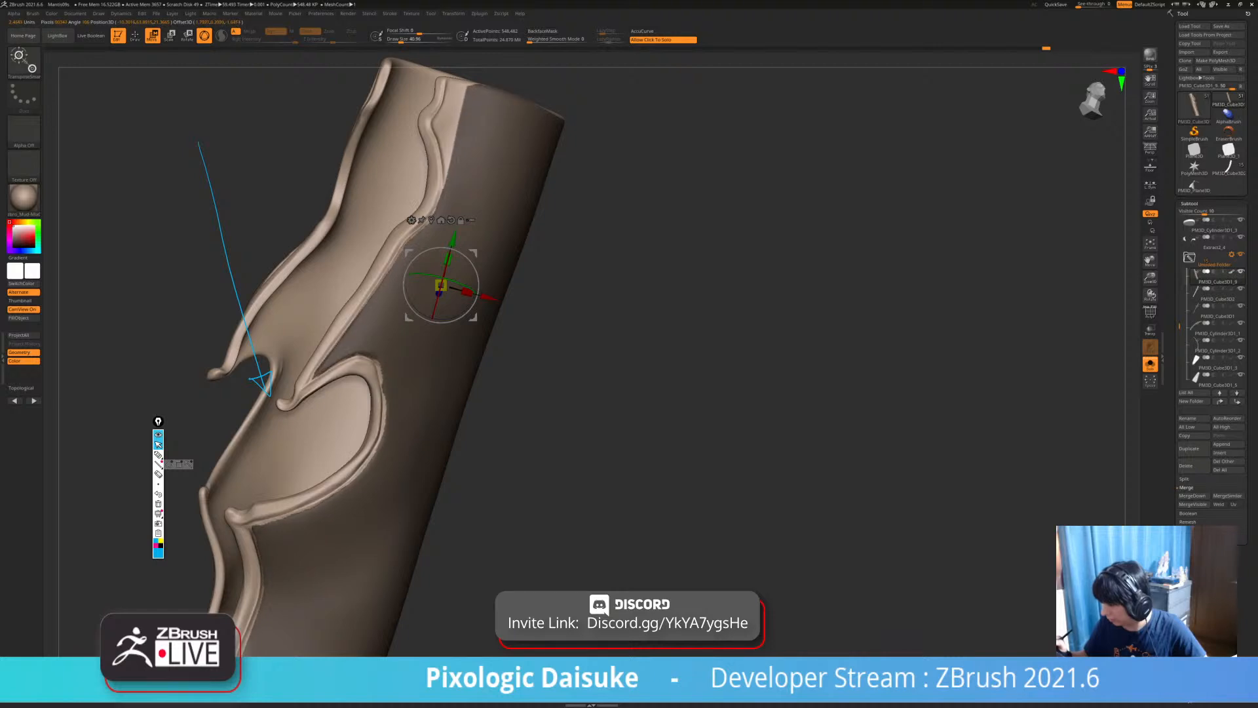
{"action": "right_click_drag", "start_coordinate": [473, 347], "coordinate": [441, 376], "text": "alt"}
{"action": "right_click_drag", "start_coordinate": [441, 377], "coordinate": [441, 406]}
{"action": "left_click_drag", "start_coordinate": [416, 174], "coordinate": [356, 286], "text": "ctrl"}
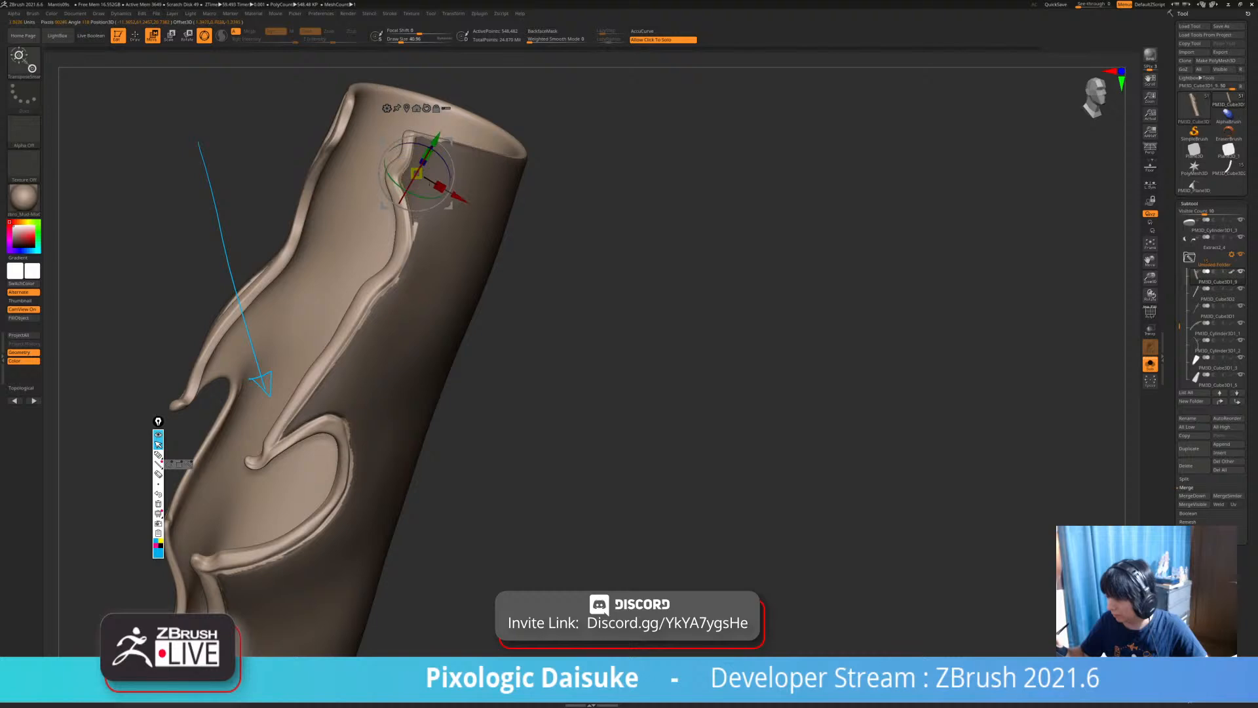
{"action": "right_click_drag", "start_coordinate": [402, 238], "coordinate": [407, 289], "text": "ctrl"}
{"action": "left_click_drag", "start_coordinate": [410, 226], "coordinate": [436, 349], "text": "ctrl"}
{"action": "right_click_drag", "start_coordinate": [436, 348], "coordinate": [434, 308], "text": "ctrl"}
Extend the mask over the outer surface at the shell's lower end and around the small lower notch.
{"action": "right_click_drag", "start_coordinate": [434, 308], "coordinate": [430, 99], "text": "alt"}
{"action": "left_click_drag", "start_coordinate": [327, 328], "coordinate": [311, 419], "text": "ctrl"}
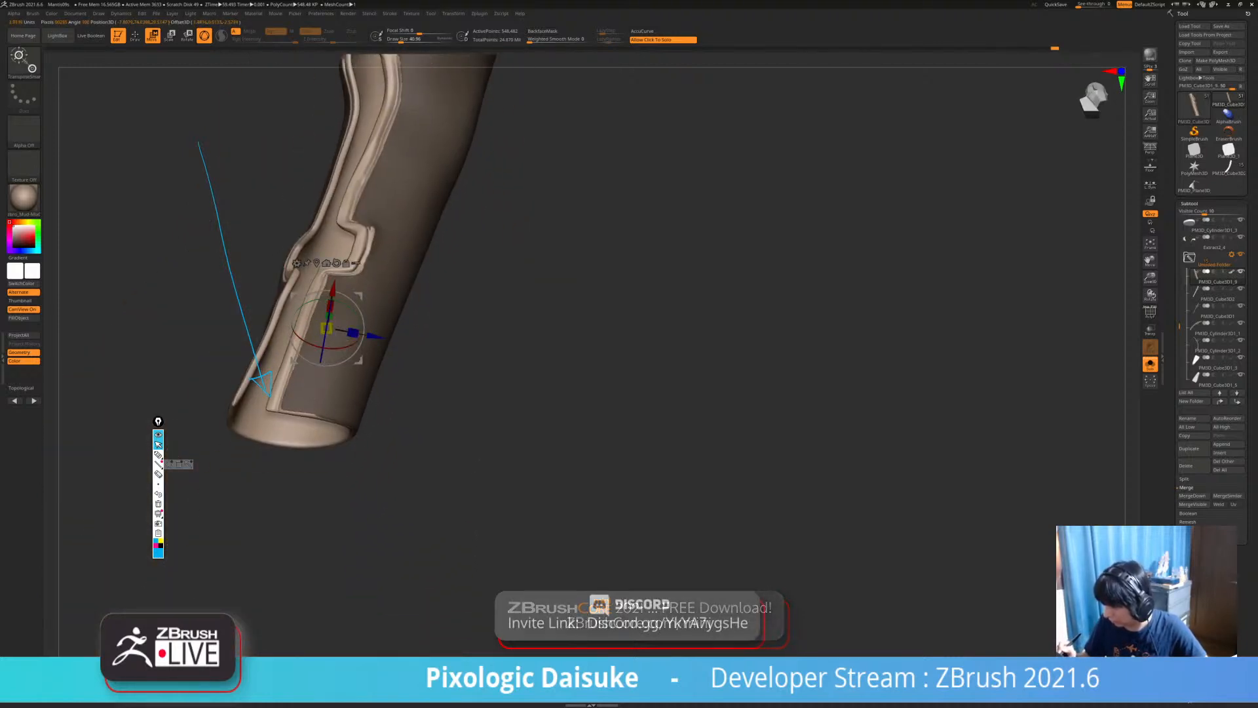
{"action": "right_click_drag", "start_coordinate": [365, 228], "coordinate": [365, 285], "text": "ctrl"}
{"action": "left_click_drag", "start_coordinate": [378, 252], "coordinate": [431, 264], "text": "ctrl"}
{"action": "right_click_drag", "start_coordinate": [419, 269], "coordinate": [475, 272]}
{"action": "left_click_drag", "start_coordinate": [361, 312], "coordinate": [415, 337], "text": "ctrl"}
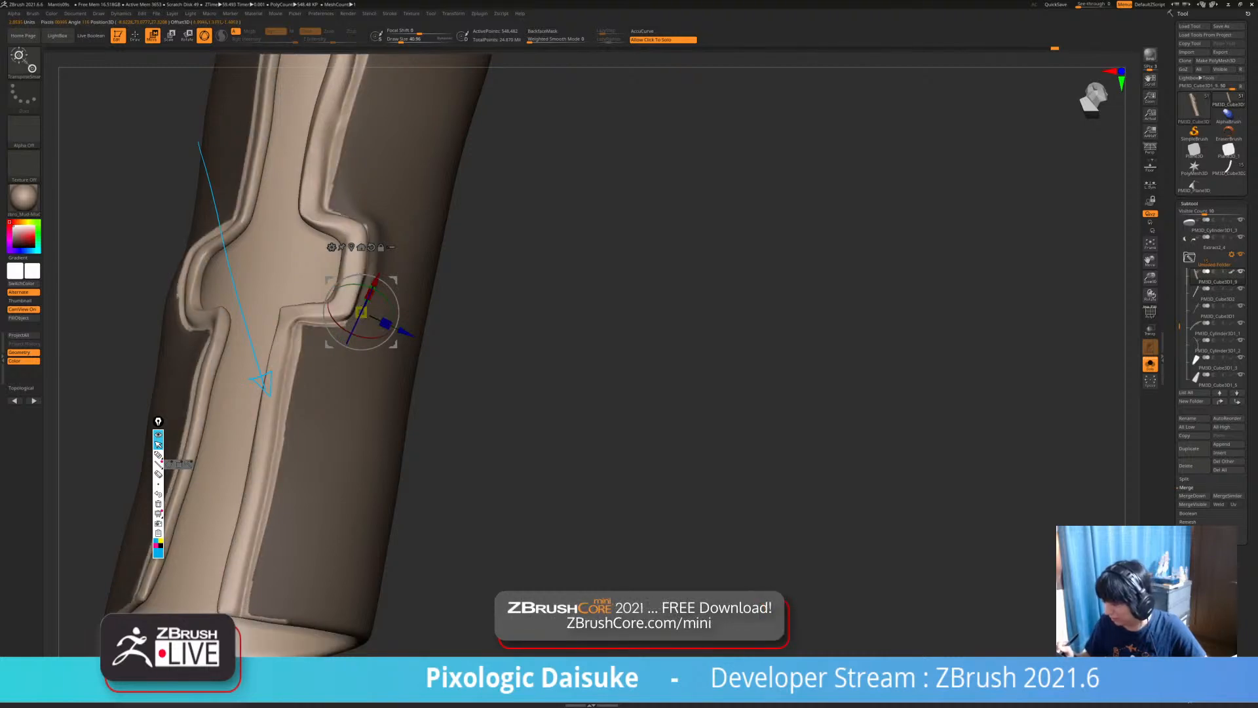
Start masking the shell's inner surface with the smart mask brush from inside its lower opening.
{"action": "right_click_drag", "start_coordinate": [420, 337], "coordinate": [453, 298], "text": "ctrl"}
{"action": "right_click_drag", "start_coordinate": [453, 299], "coordinate": [479, 326], "text": "alt"}
{"action": "right_click_drag", "start_coordinate": [340, 283], "coordinate": [341, 383]}
{"action": "right_click_drag", "start_coordinate": [339, 483], "coordinate": [359, 484]}
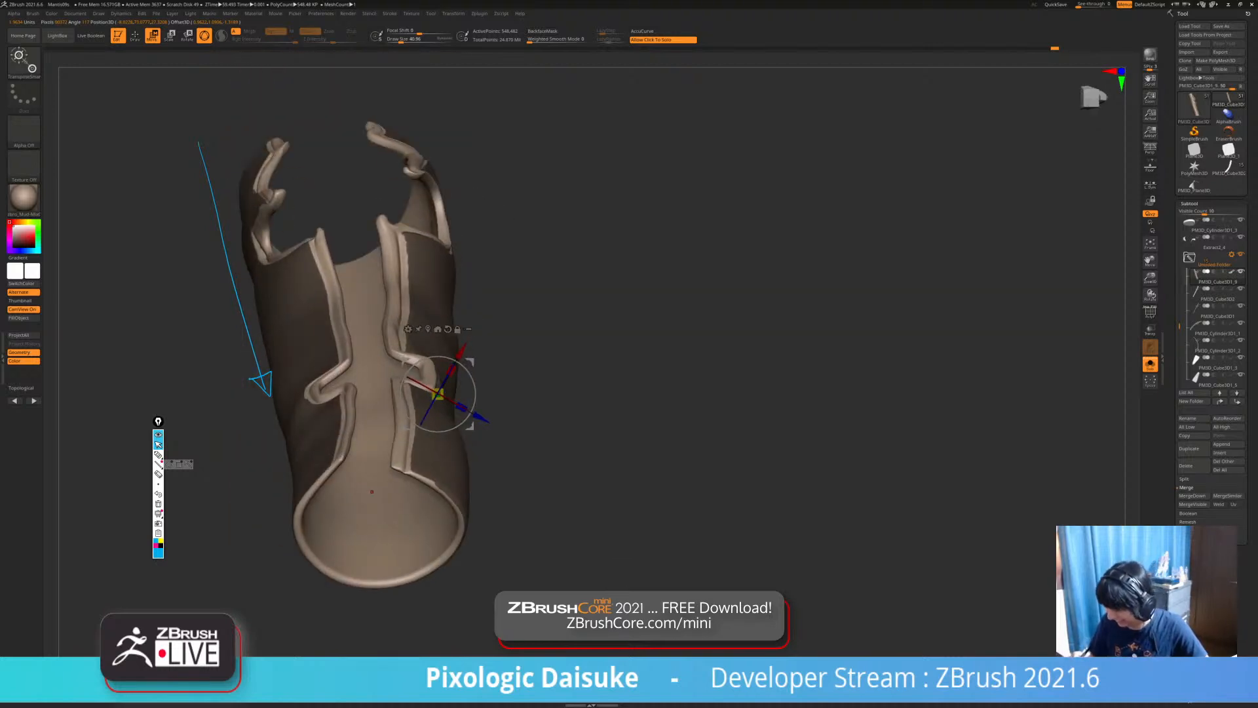
{"action": "key", "text": "q"}
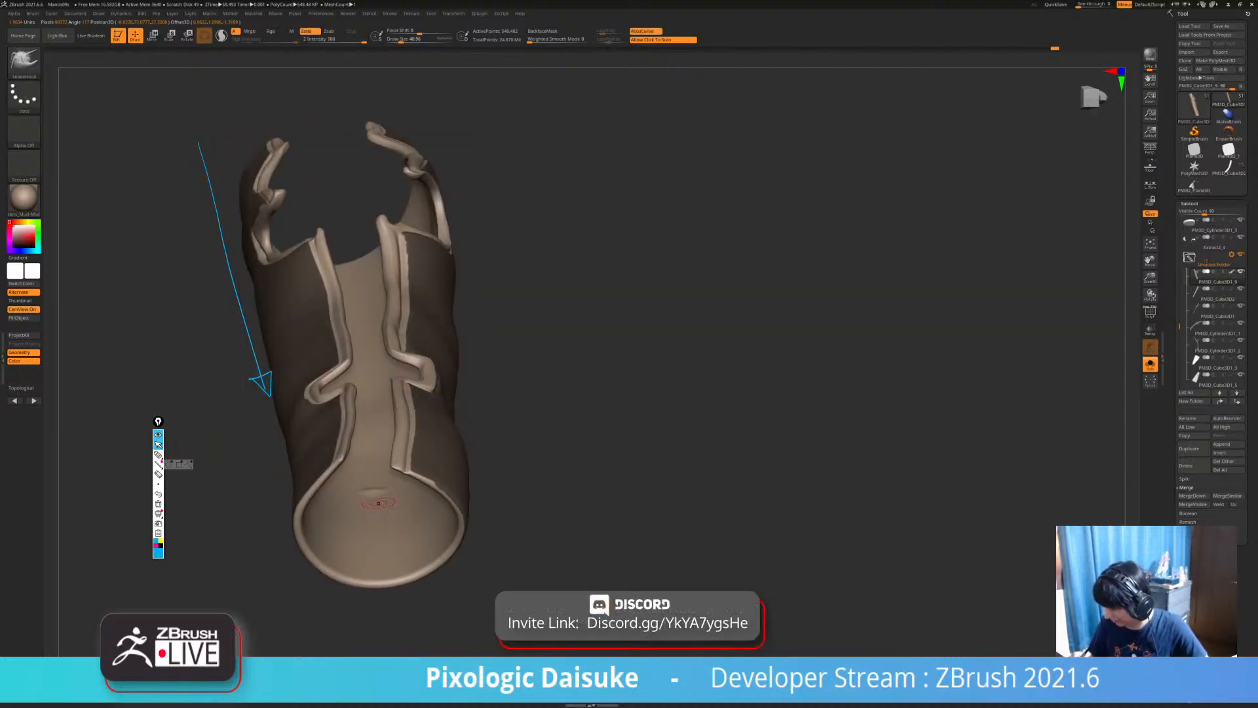
{"action": "key", "text": "ctrl+shift"}
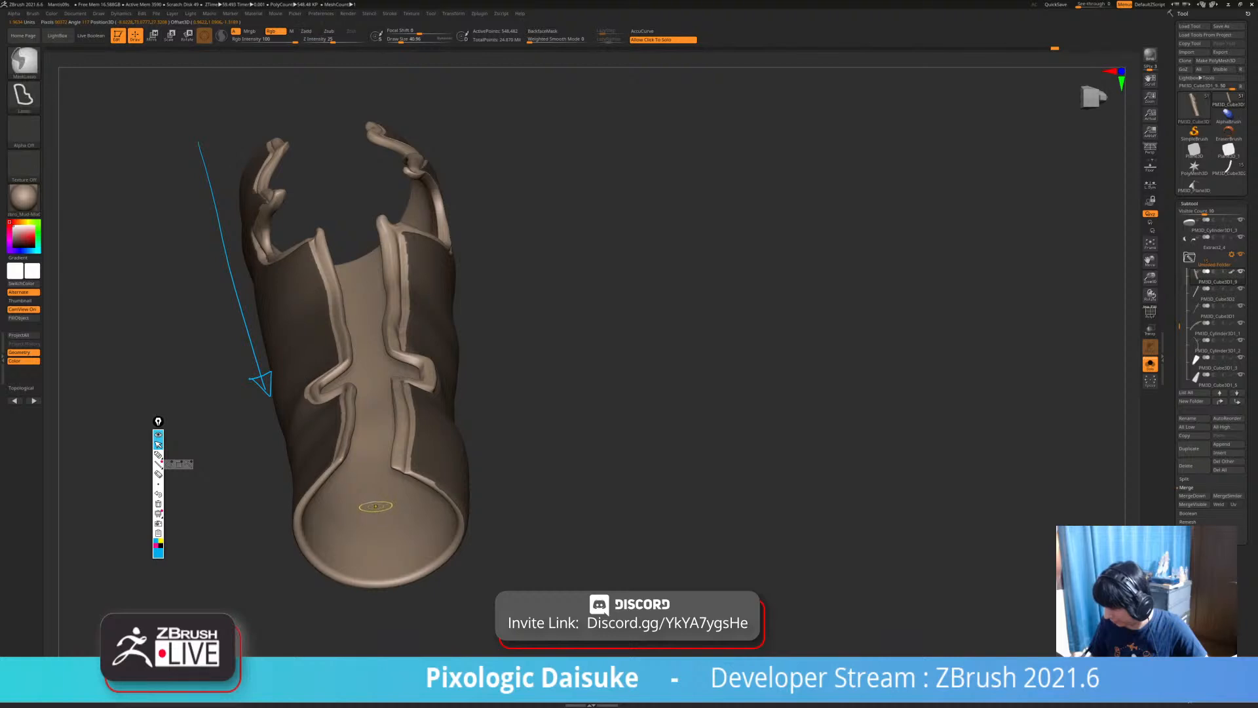
{"action": "key", "text": "ctrl"}
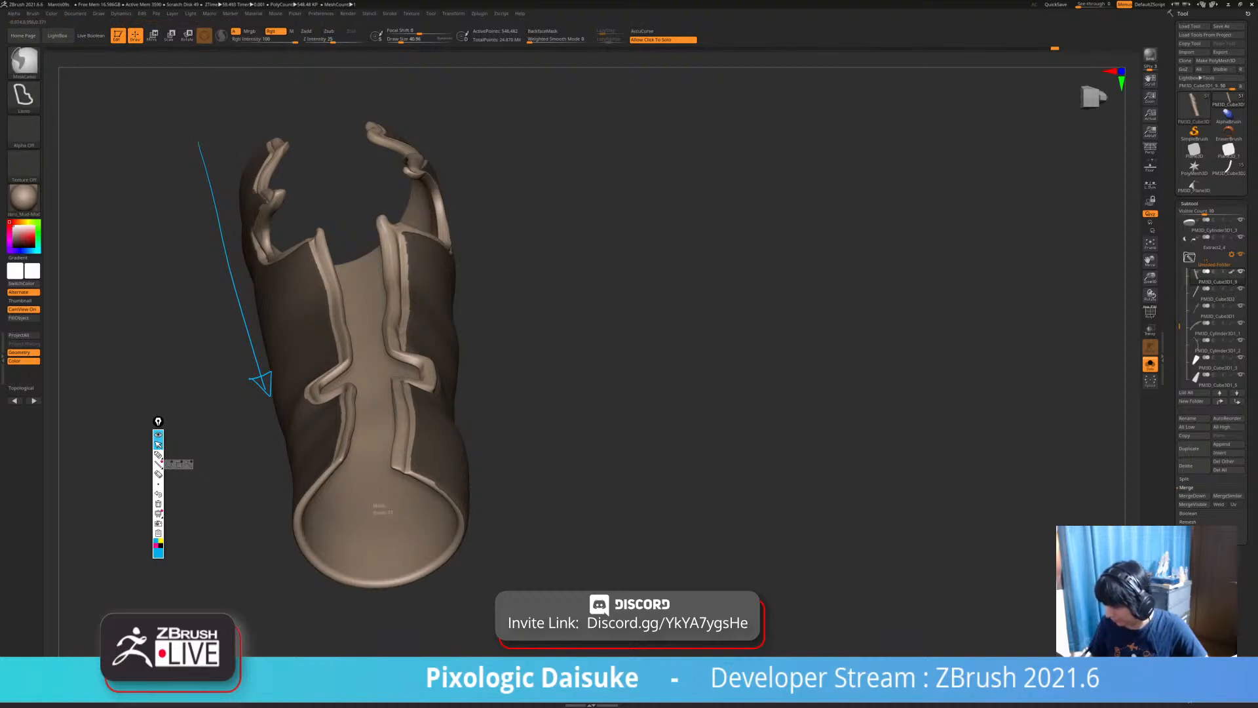
{"action": "right_click_drag", "start_coordinate": [388, 495], "coordinate": [344, 196], "text": "alt"}
{"action": "left_click", "coordinate": [153, 36]}
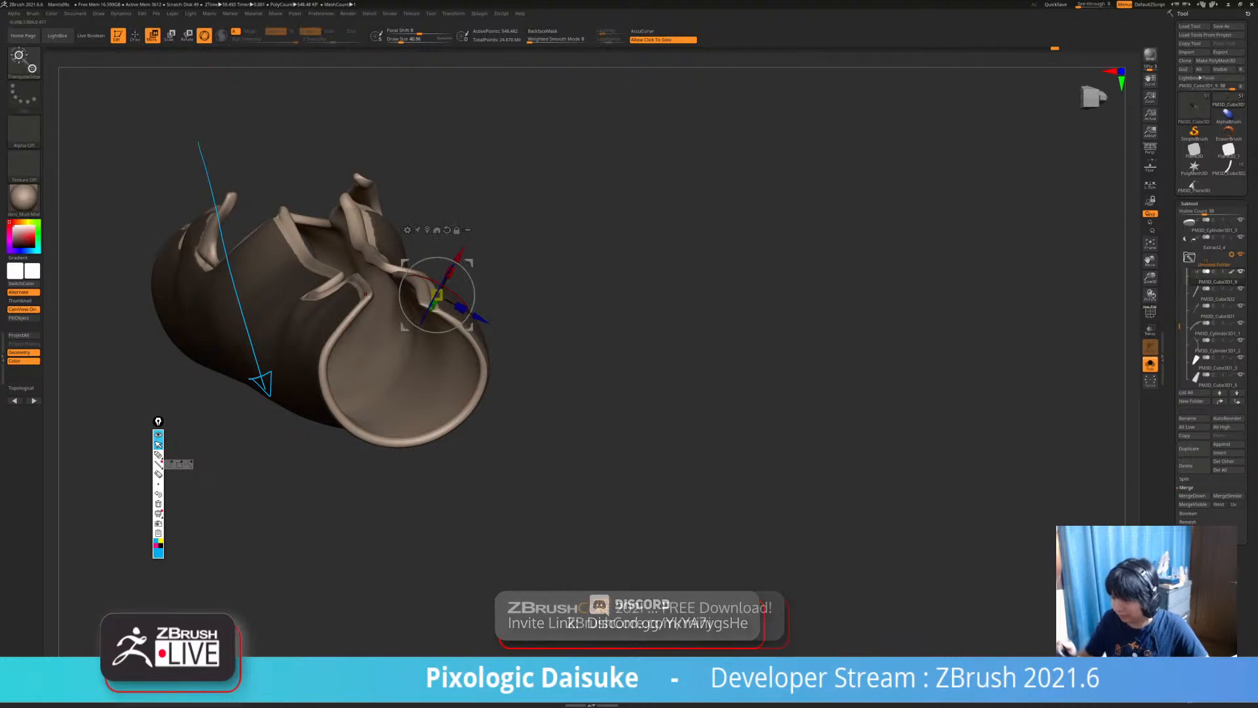
{"action": "right_click_drag", "start_coordinate": [375, 256], "coordinate": [384, 425]}
{"action": "left_click", "coordinate": [324, 517], "text": "ctrl"}
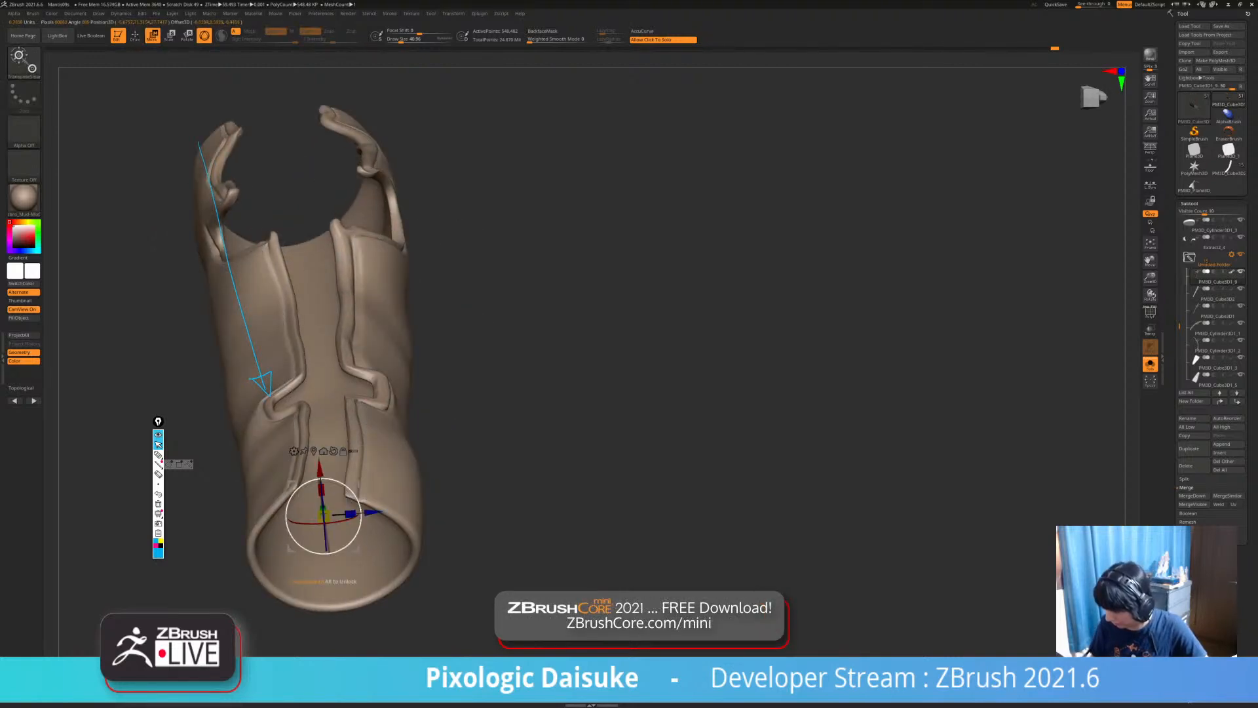
Undo the last change and apply a topological mask to the sleeve surfaces, inside and outside, leaving the raised trim unmasked.
{"action": "key", "text": "ctrl+z"}
{"action": "left_click_drag", "start_coordinate": [330, 535], "coordinate": [291, 390], "text": "ctrl"}
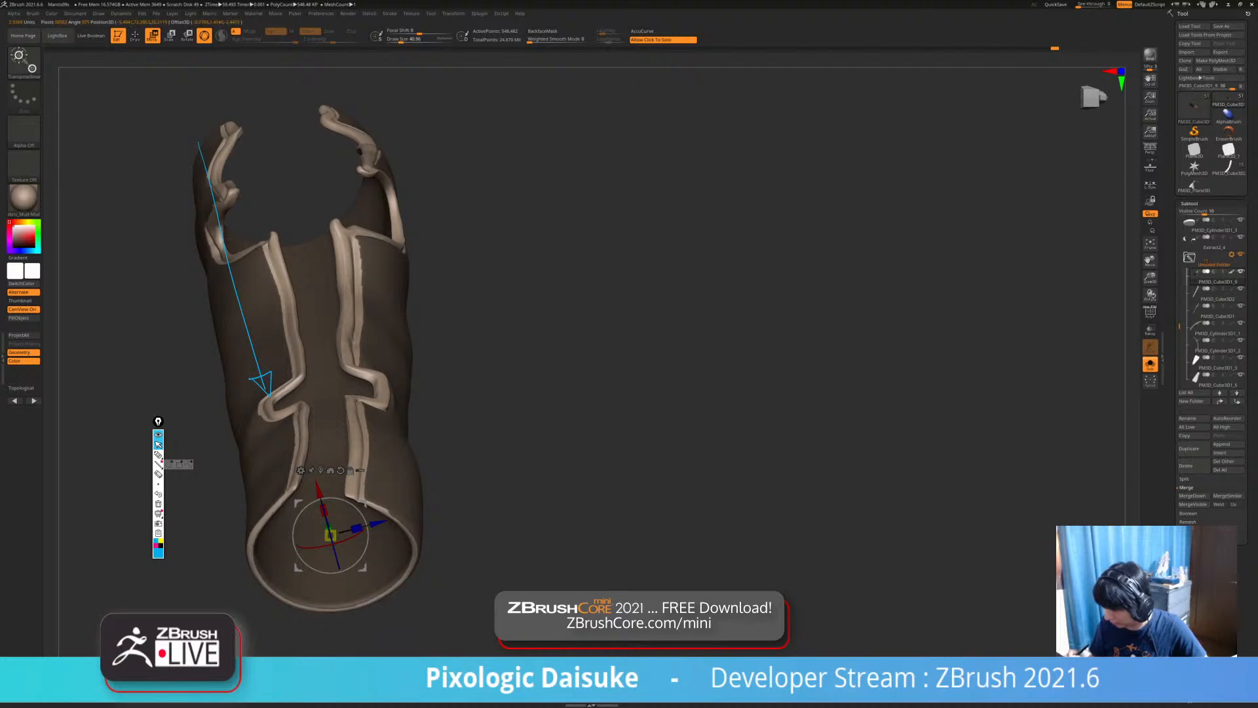
{"action": "left_click_drag", "start_coordinate": [655, 328], "coordinate": [688, 210]}
{"action": "left_click_drag", "start_coordinate": [688, 394], "coordinate": [655, 216]}
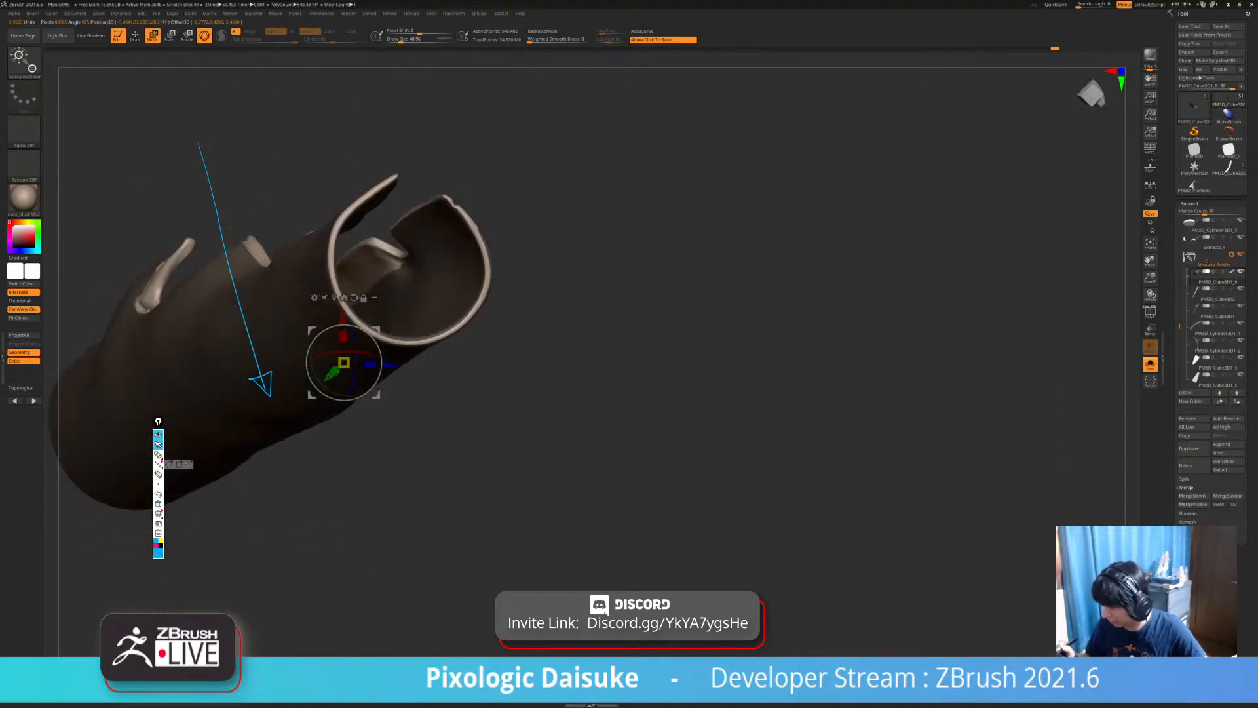
{"action": "left_click", "coordinate": [370, 275]}
{"action": "left_click", "coordinate": [383, 270]}
{"action": "left_click_drag", "start_coordinate": [402, 285], "coordinate": [471, 332]}
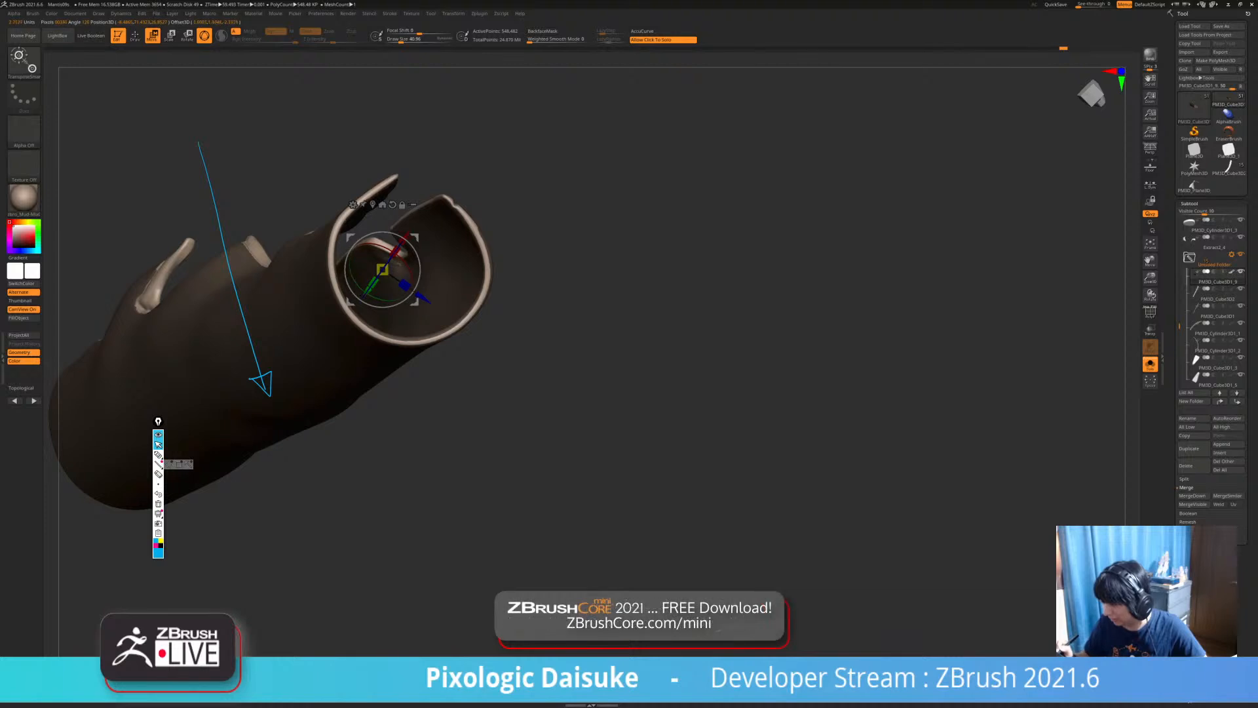
Choose the MaskPen brush for masking and return to Draw mode with the sleeve's cut-out side in view.
{"action": "mouse_move", "coordinate": [629, 394]}
{"action": "left_mouse_down"}
{"action": "mouse_move", "coordinate": [609, 262]}
{"action": "mouse_move", "coordinate": [593, 343]}
{"action": "mouse_move", "coordinate": [616, 446]}
{"action": "mouse_move", "coordinate": [669, 465]}
{"action": "mouse_move", "coordinate": [649, 426]}
{"action": "mouse_move", "coordinate": [571, 407]}
{"action": "mouse_move", "coordinate": [516, 451]}
{"action": "mouse_move", "coordinate": [505, 511]}
{"action": "mouse_move", "coordinate": [482, 492]}
{"action": "mouse_move", "coordinate": [452, 502]}
{"action": "mouse_move", "coordinate": [622, 544]}
{"action": "mouse_move", "coordinate": [747, 498]}
{"action": "mouse_move", "coordinate": [696, 442]}
{"action": "mouse_move", "coordinate": [695, 498]}
{"action": "left_mouse_up"}
{"action": "mouse_move", "coordinate": [695, 498]}
{"action": "right_mouse_down", "text": "ctrl"}
{"action": "mouse_move", "coordinate": [695, 452]}
{"action": "mouse_move", "coordinate": [729, 389]}
{"action": "mouse_move", "coordinate": [678, 393]}
{"action": "right_mouse_up", "text": "ctrl"}
{"action": "left_click", "coordinate": [24, 63], "text": "ctrl"}
{"action": "left_click", "coordinate": [205, 102], "text": "ctrl"}
{"action": "left_click", "coordinate": [135, 36]}
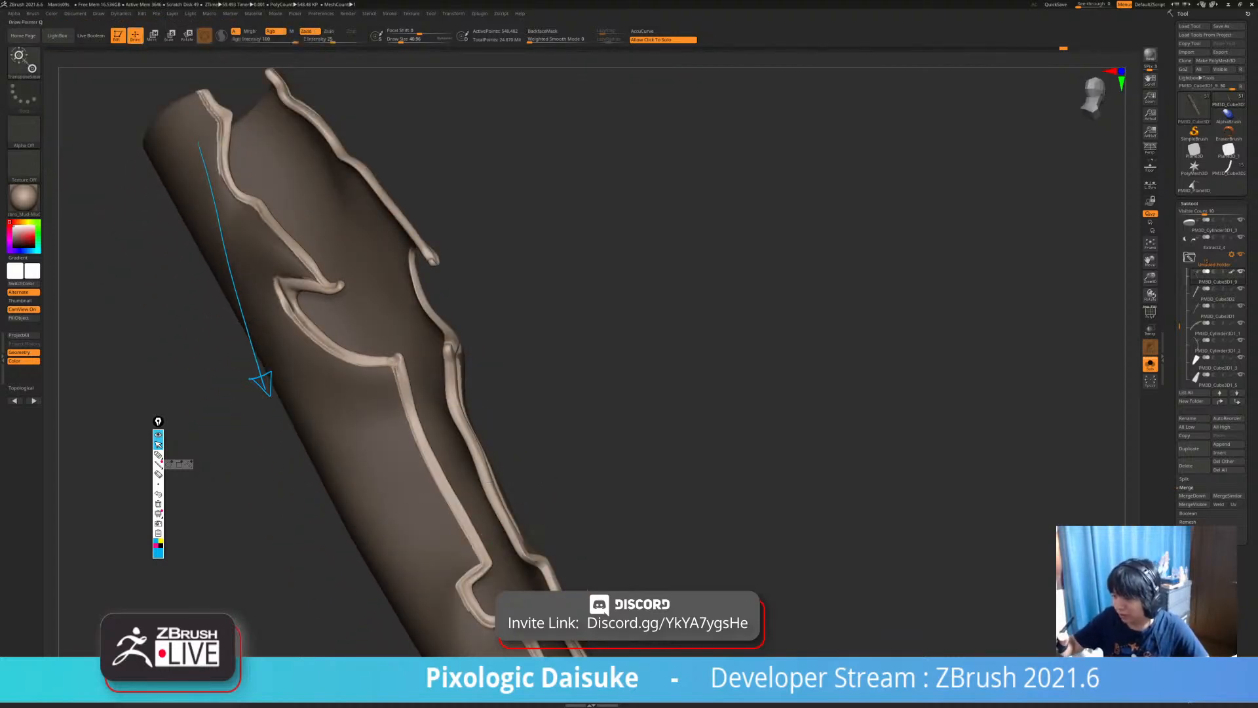
Reduce the brush size to about 12 and clean up the mask along the edges of the raised trim.
{"action": "right_click_drag", "start_coordinate": [273, 258], "coordinate": [271, 302], "text": "ctrl"}
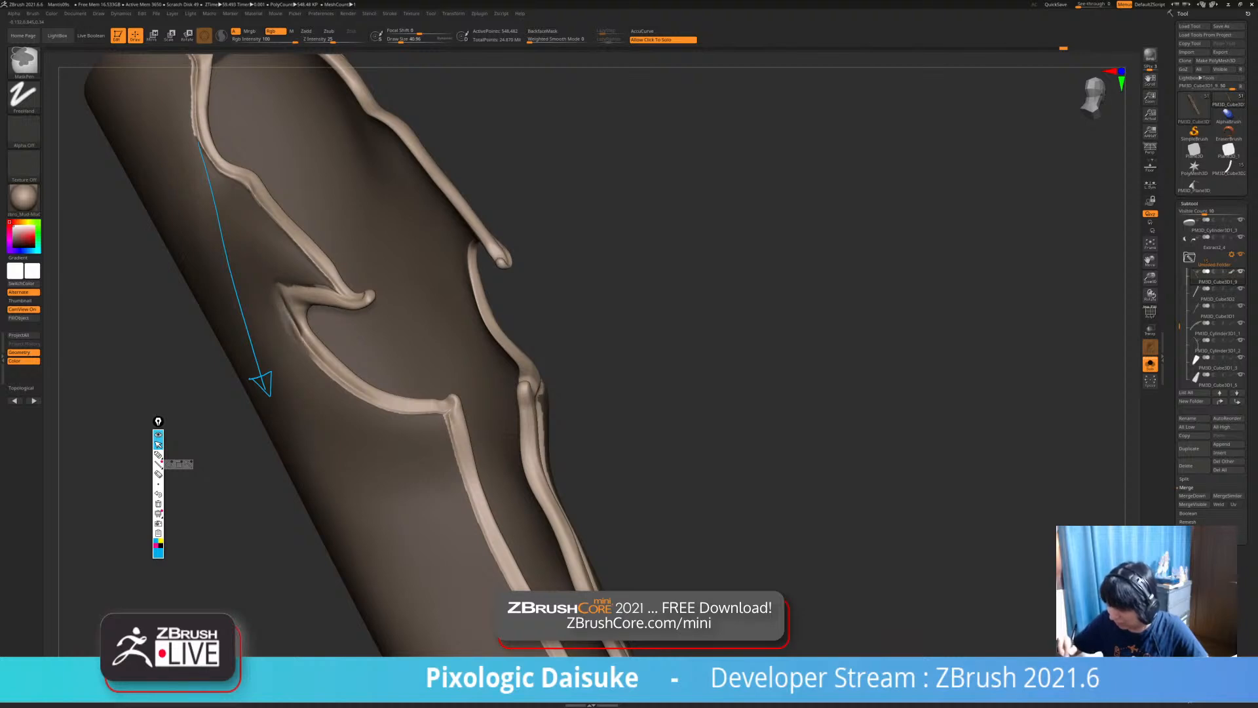
{"action": "left_click_drag", "start_coordinate": [401, 41], "coordinate": [385, 41]}
{"action": "mouse_move", "coordinate": [288, 164]}
{"action": "right_mouse_down", "text": "alt"}
{"action": "mouse_move", "coordinate": [395, 300]}
{"action": "mouse_move", "coordinate": [364, 262]}
{"action": "mouse_move", "coordinate": [419, 249]}
{"action": "right_mouse_up", "text": "alt"}
{"action": "left_click", "coordinate": [395, 40]}
{"action": "right_click_drag", "start_coordinate": [545, 437], "coordinate": [419, 422]}
{"action": "mouse_move", "coordinate": [577, 420]}
{"action": "right_mouse_down", "text": "alt"}
{"action": "mouse_move", "coordinate": [528, 376]}
{"action": "mouse_move", "coordinate": [528, 419]}
{"action": "mouse_move", "coordinate": [496, 415]}
{"action": "right_mouse_up", "text": "alt"}
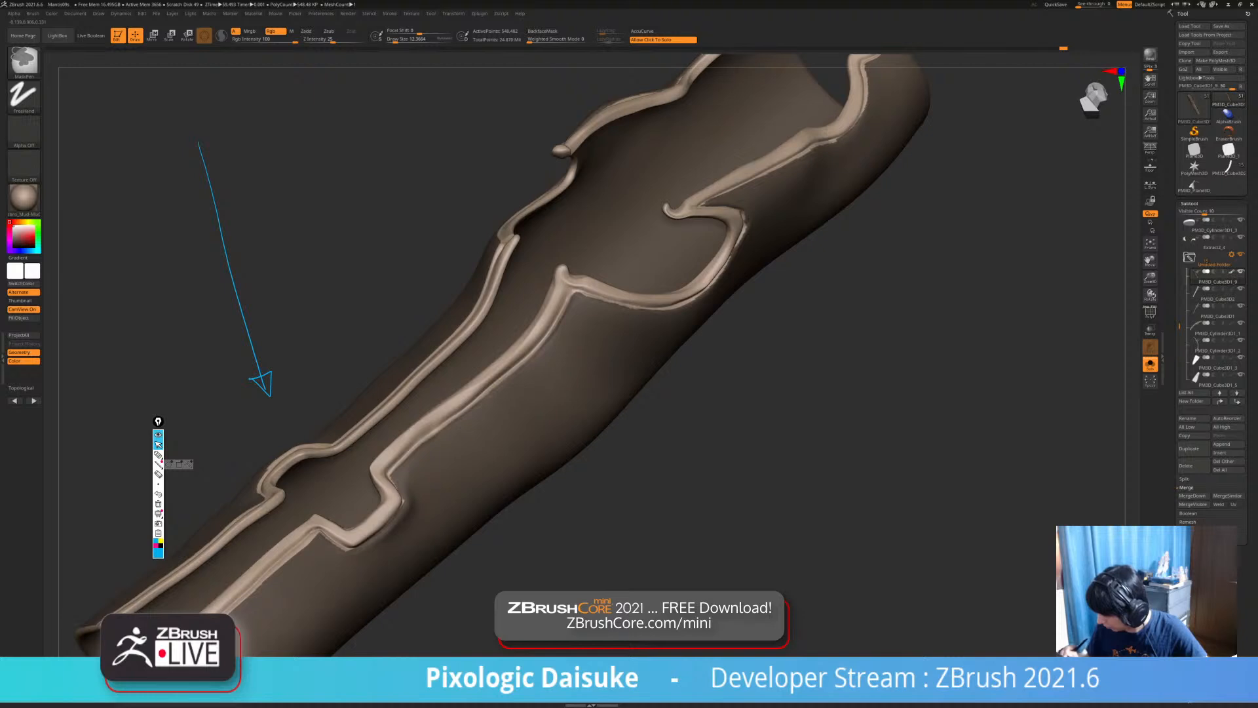
{"action": "mouse_move", "coordinate": [383, 559]}
{"action": "right_mouse_down", "text": "alt"}
{"action": "mouse_move", "coordinate": [362, 481]}
{"action": "mouse_move", "coordinate": [424, 395]}
{"action": "mouse_move", "coordinate": [499, 384]}
{"action": "mouse_move", "coordinate": [488, 424]}
{"action": "mouse_move", "coordinate": [441, 426]}
{"action": "mouse_move", "coordinate": [417, 402]}
{"action": "right_mouse_up", "text": "alt"}
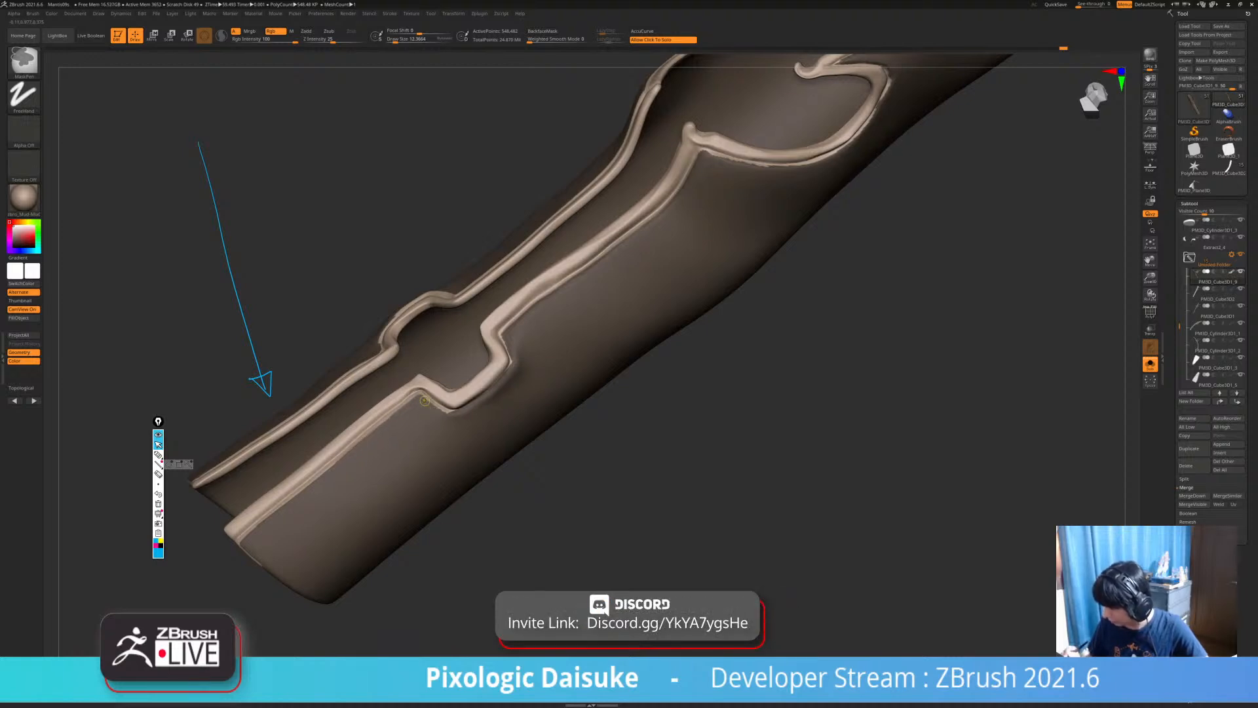
{"action": "mouse_move", "coordinate": [485, 413]}
{"action": "right_mouse_down", "text": "ctrl"}
{"action": "mouse_move", "coordinate": [488, 354]}
{"action": "mouse_move", "coordinate": [430, 359]}
{"action": "right_mouse_up", "text": "ctrl"}
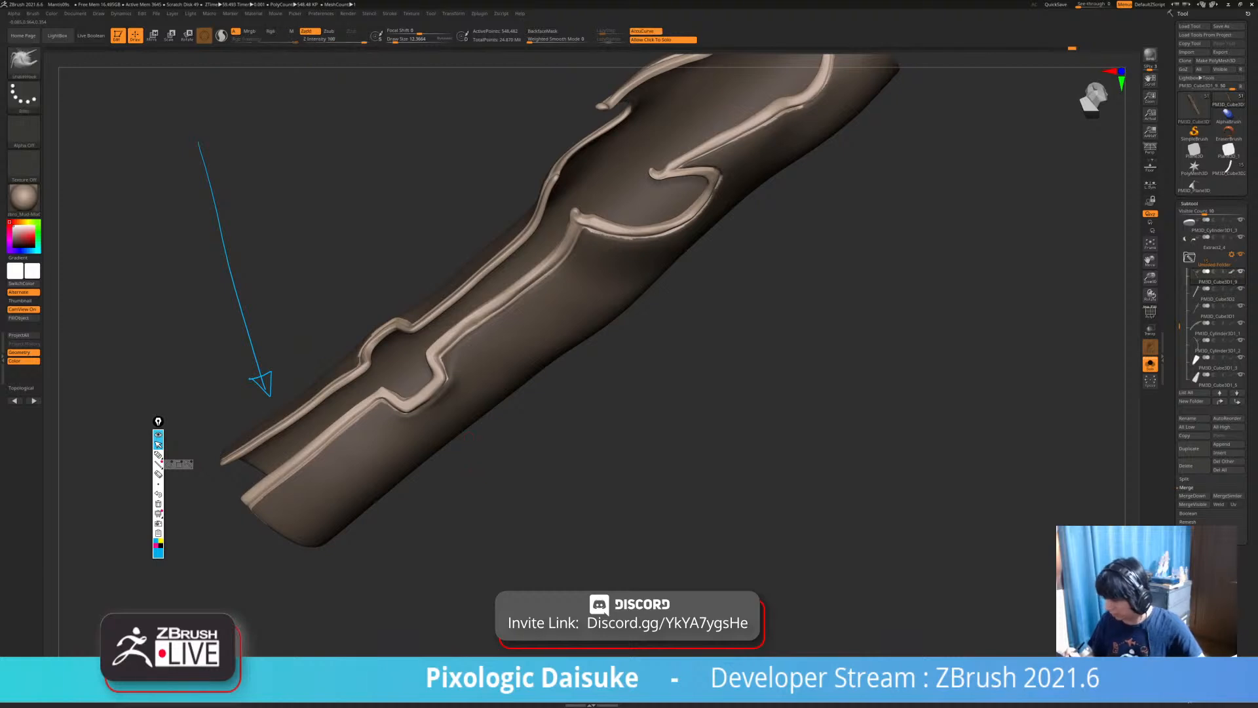
{"action": "right_click_drag", "start_coordinate": [327, 341], "coordinate": [396, 344]}
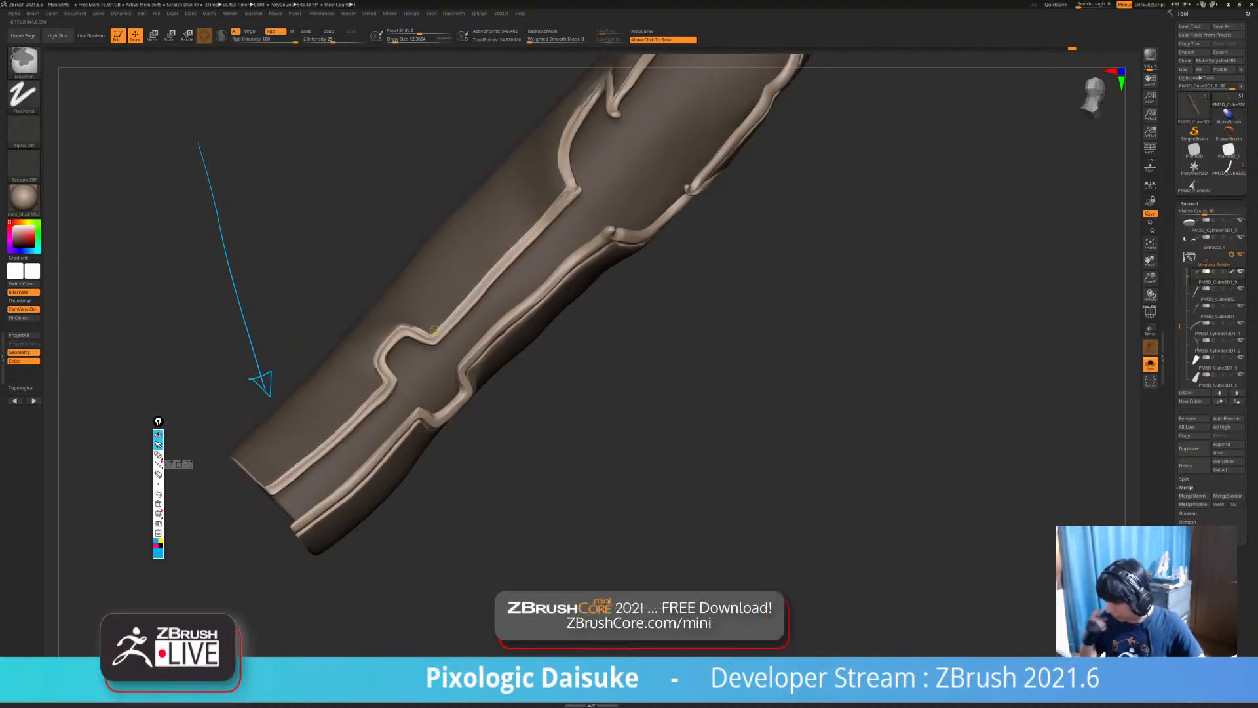
{"action": "mouse_move", "coordinate": [435, 331]}
{"action": "right_mouse_down"}
{"action": "mouse_move", "coordinate": [426, 268]}
{"action": "mouse_move", "coordinate": [418, 322]}
{"action": "right_mouse_up"}
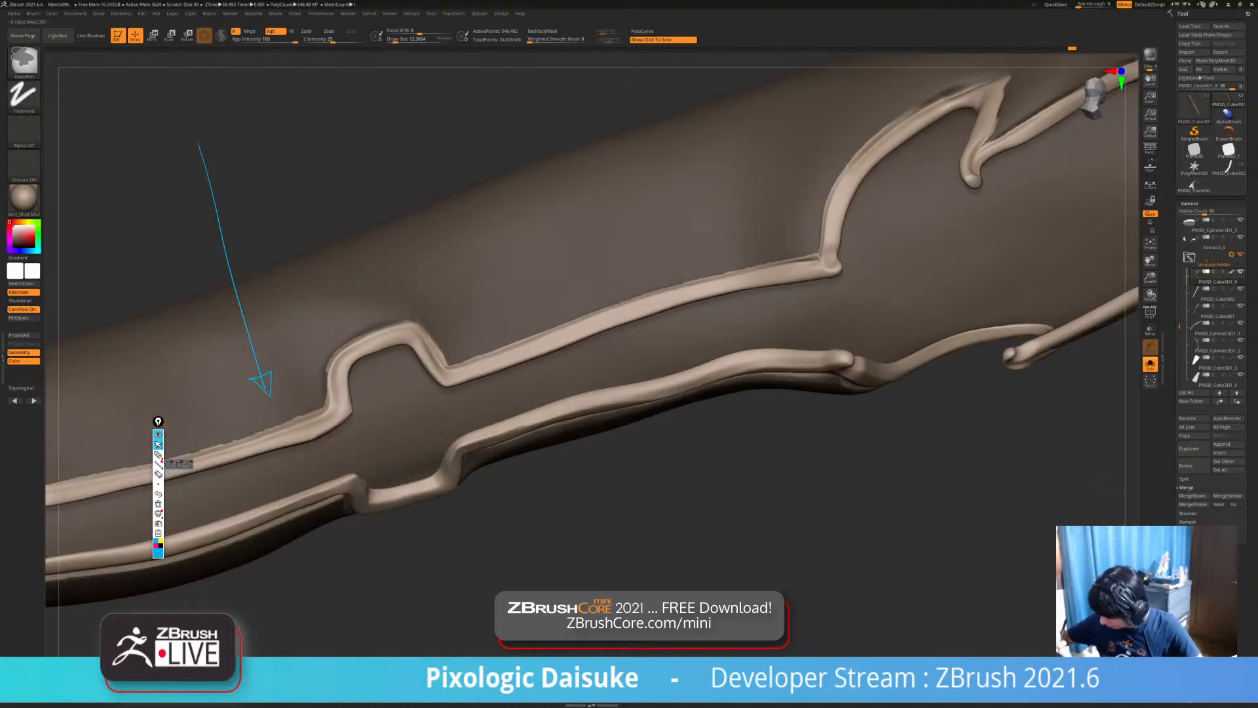
{"action": "right_click_drag", "start_coordinate": [584, 460], "coordinate": [583, 446], "text": "ctrl"}
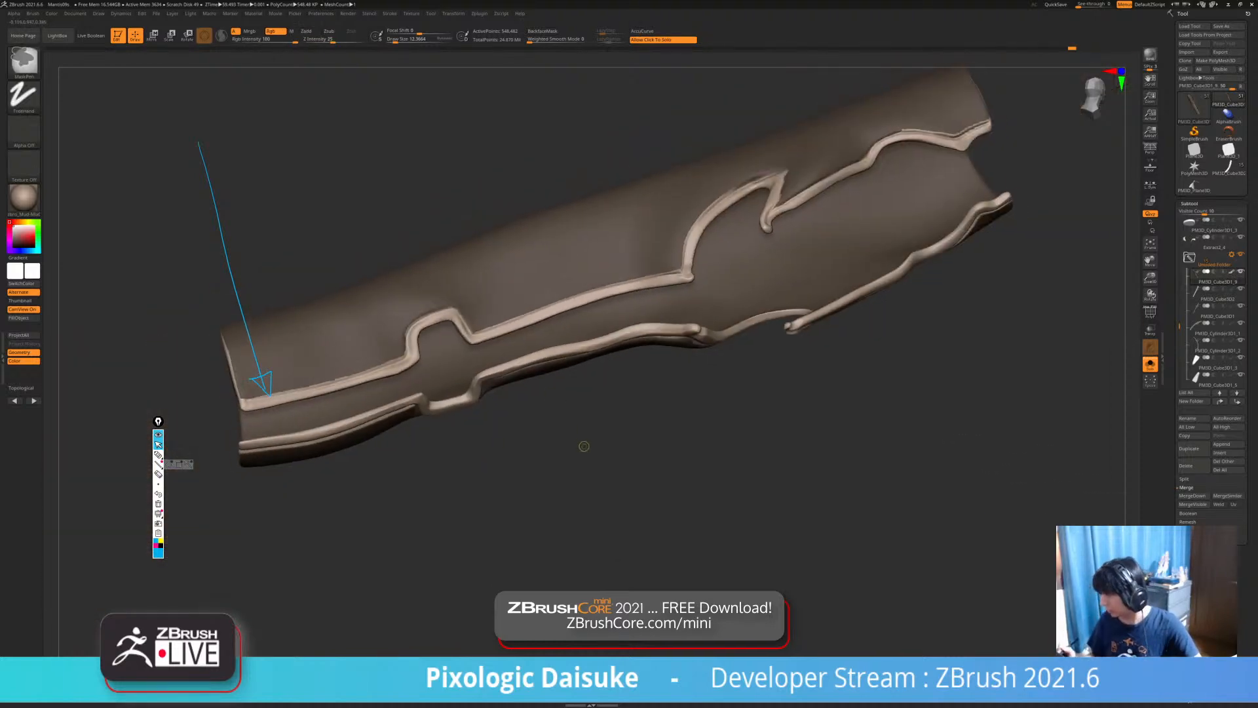
Separate the raised trim from the sleeve surfaces as its own polygroup and display the polygroup colours on the full mesh.
{"action": "left_click_drag", "start_coordinate": [584, 446], "coordinate": [609, 469], "text": "ctrl"}
{"action": "right_click_drag", "start_coordinate": [593, 452], "coordinate": [622, 442], "text": "alt"}
{"action": "left_click", "coordinate": [563, 401], "text": "ctrl+shift"}
{"action": "left_click_drag", "start_coordinate": [639, 446], "coordinate": [660, 466], "text": "ctrl+shift"}
{"action": "mouse_move", "coordinate": [660, 466]}
{"action": "right_mouse_down"}
{"action": "mouse_move", "coordinate": [666, 452]}
{"action": "mouse_move", "coordinate": [564, 458]}
{"action": "mouse_move", "coordinate": [659, 453]}
{"action": "mouse_move", "coordinate": [596, 453]}
{"action": "mouse_move", "coordinate": [645, 475]}
{"action": "mouse_move", "coordinate": [623, 496]}
{"action": "mouse_move", "coordinate": [617, 451]}
{"action": "mouse_move", "coordinate": [712, 502]}
{"action": "mouse_move", "coordinate": [721, 544]}
{"action": "mouse_move", "coordinate": [668, 524]}
{"action": "right_mouse_up"}
{"action": "key", "text": "ctrl+w"}
{"action": "key", "text": "shift+f"}
{"action": "key", "text": "ctrl+shift+a"}
{"action": "left_click", "coordinate": [721, 544], "text": "ctrl+shift"}
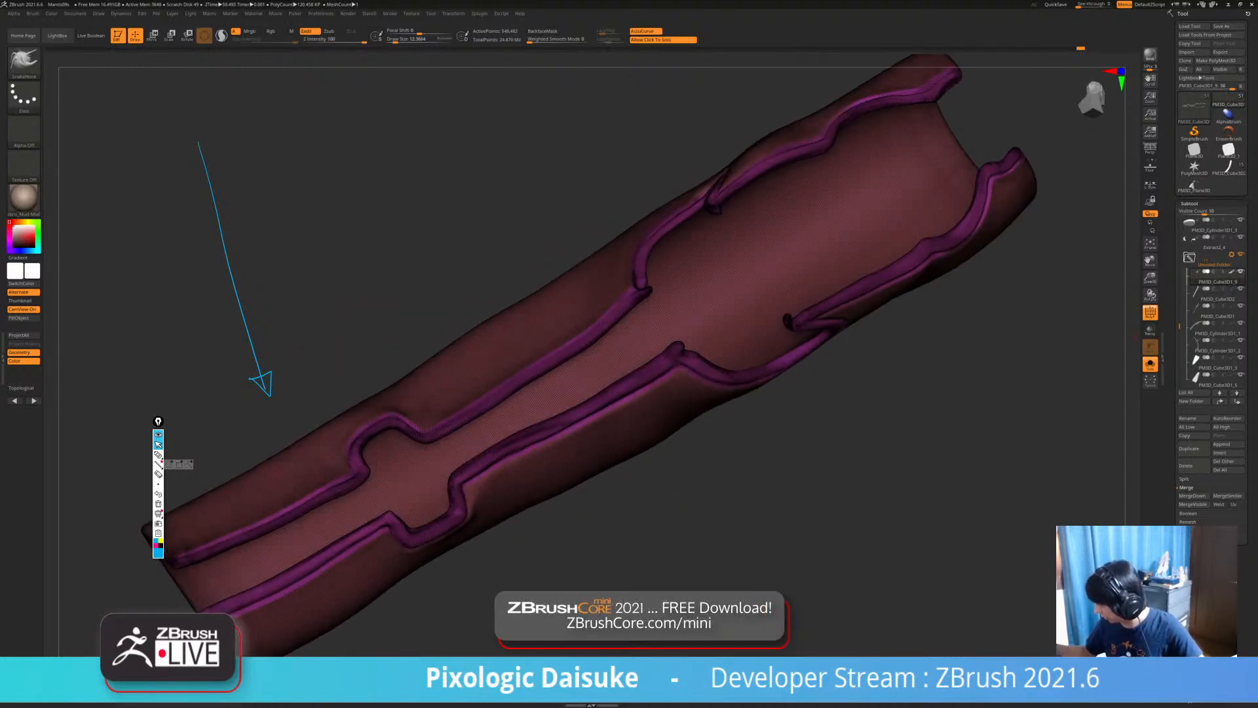
Hide the trim polygroup and run Auto Groups to split the remaining inner and outer shells into separate polygroups.
{"action": "key", "text": "shift+f"}
{"action": "right_click_drag", "start_coordinate": [609, 590], "coordinate": [727, 419], "text": "alt"}
{"action": "left_click", "coordinate": [610, 282], "text": "ctrl+alt+shift"}
{"action": "left_click", "coordinate": [1150, 312]}
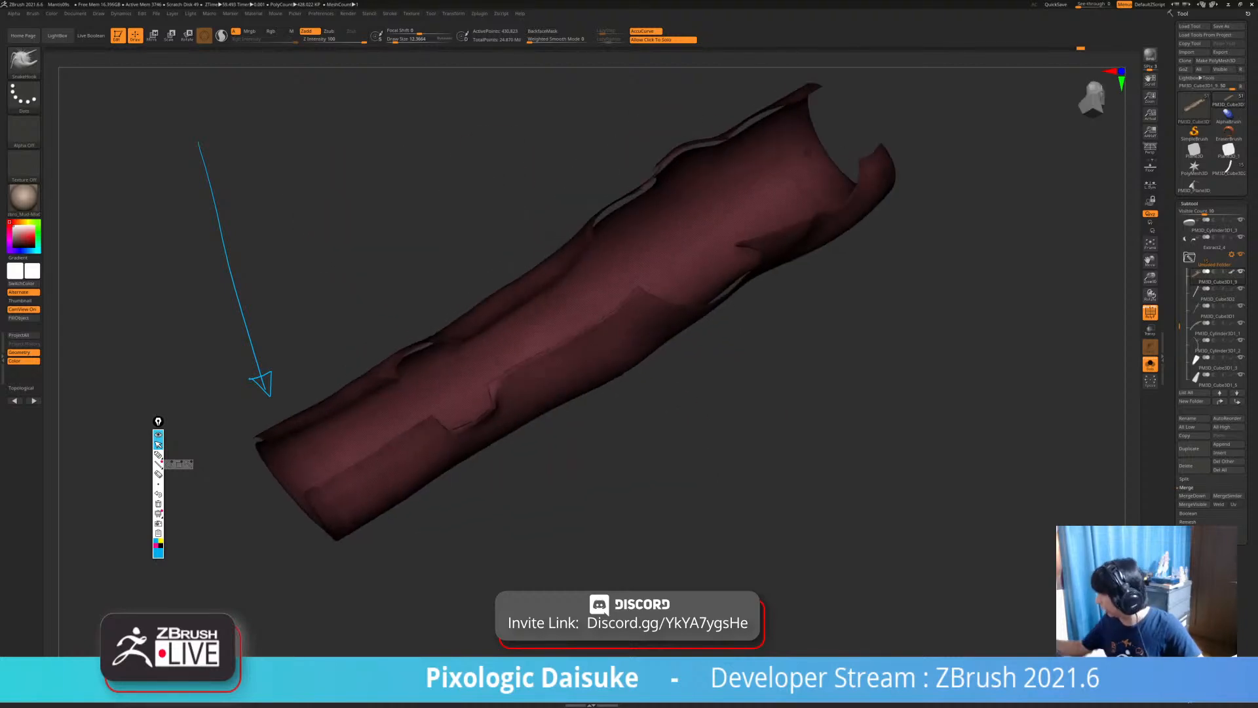
{"action": "left_click", "coordinate": [1189, 204]}
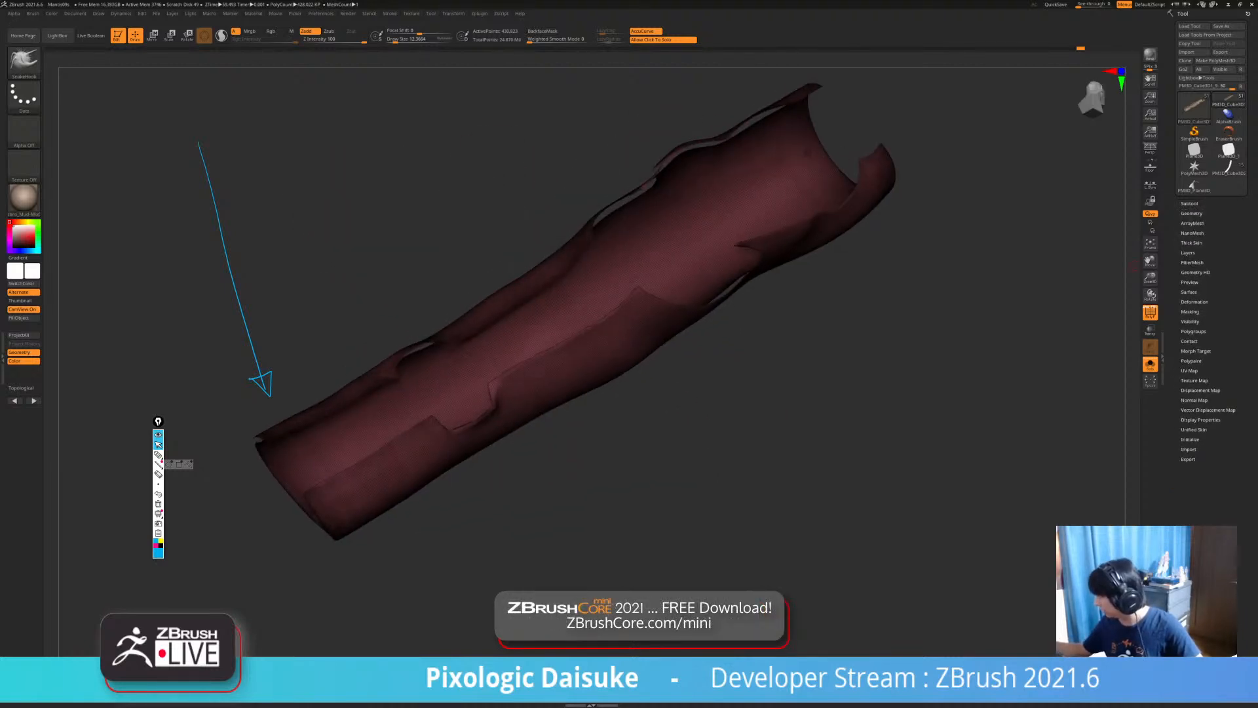
{"action": "left_click", "coordinate": [1193, 331]}
{"action": "left_click", "coordinate": [1193, 339]}
Isolate the polygroups in turn to examine the outer shell without the trim and lining, and restore the full mesh.
{"action": "right_click_drag", "start_coordinate": [708, 511], "coordinate": [695, 427]}
{"action": "left_click", "coordinate": [577, 397], "text": "ctrl+shift"}
{"action": "left_click_drag", "start_coordinate": [696, 427], "coordinate": [707, 447], "text": "ctrl+shift"}
{"action": "right_click_drag", "start_coordinate": [701, 449], "coordinate": [574, 436]}
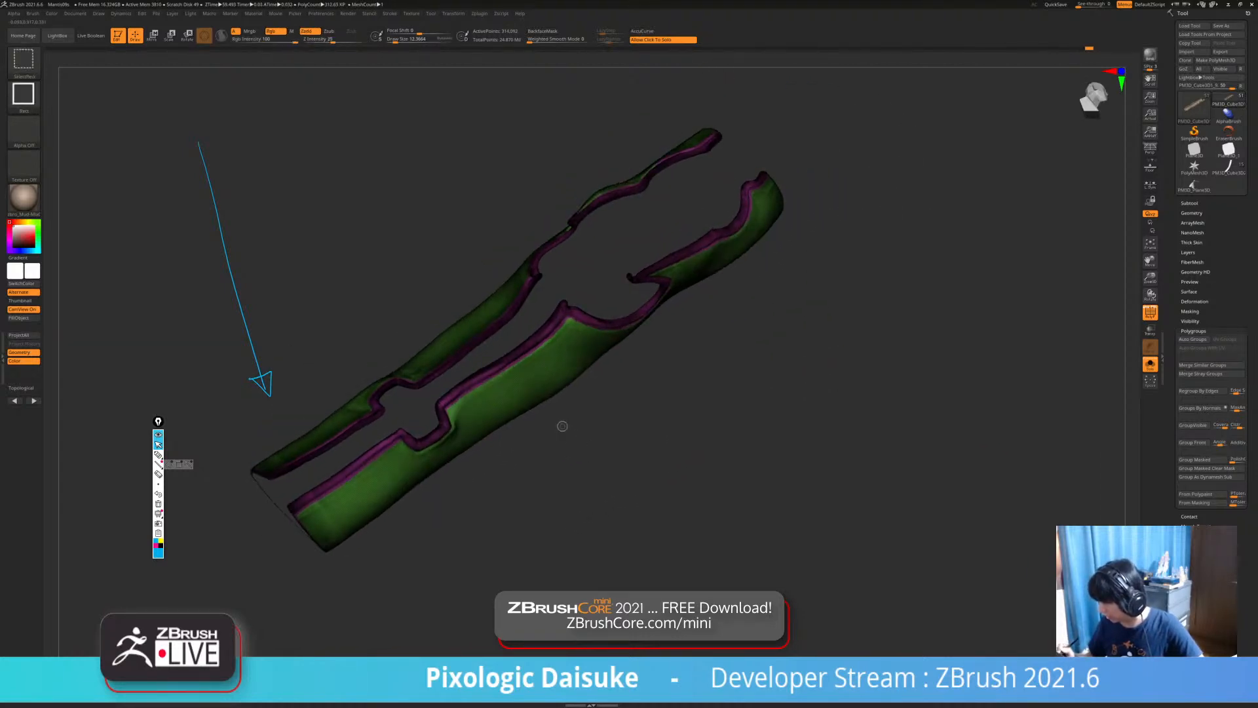
{"action": "left_click", "coordinate": [528, 393], "text": "ctrl+shift"}
{"action": "left_click_drag", "start_coordinate": [545, 429], "coordinate": [553, 438], "text": "ctrl+shift"}
{"action": "mouse_move", "coordinate": [557, 441]}
{"action": "right_mouse_down", "text": "alt"}
{"action": "mouse_move", "coordinate": [580, 420]}
{"action": "mouse_move", "coordinate": [646, 491]}
{"action": "mouse_move", "coordinate": [623, 468]}
{"action": "mouse_move", "coordinate": [590, 518]}
{"action": "mouse_move", "coordinate": [529, 507]}
{"action": "mouse_move", "coordinate": [557, 459]}
{"action": "right_mouse_up", "text": "alt"}
{"action": "left_click", "coordinate": [515, 351], "text": "ctrl+shift"}
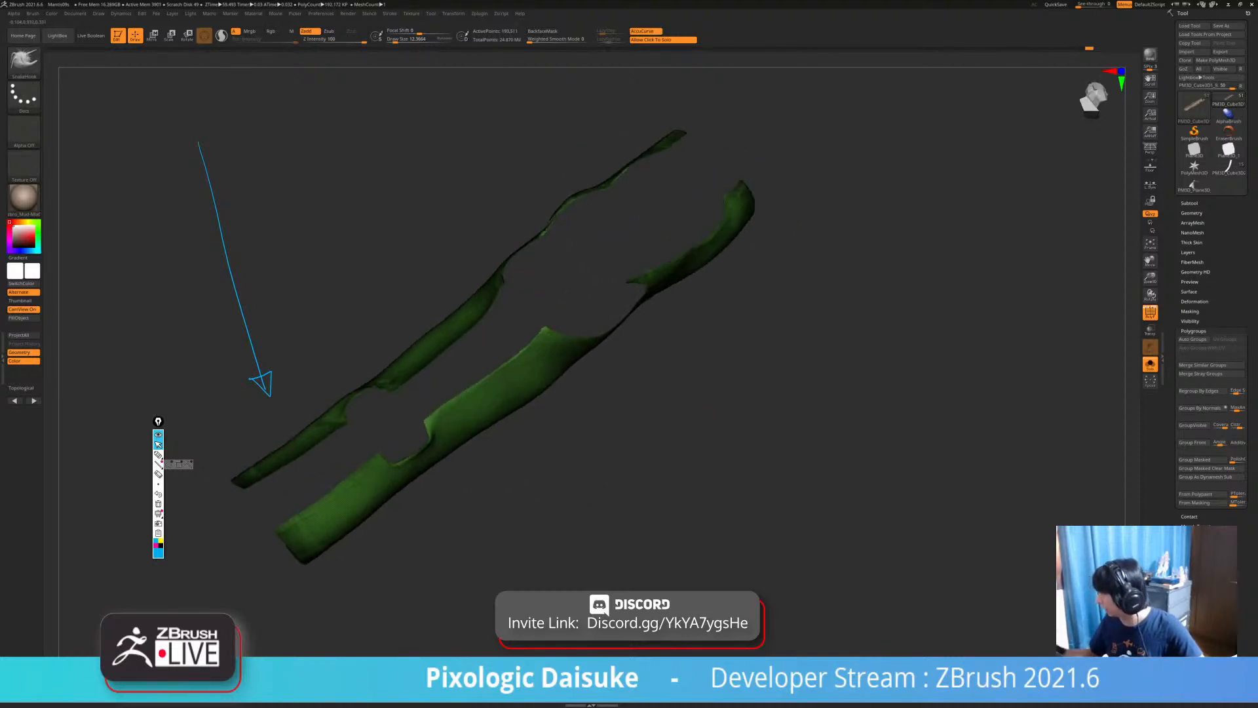
{"action": "key", "text": "shift+f"}
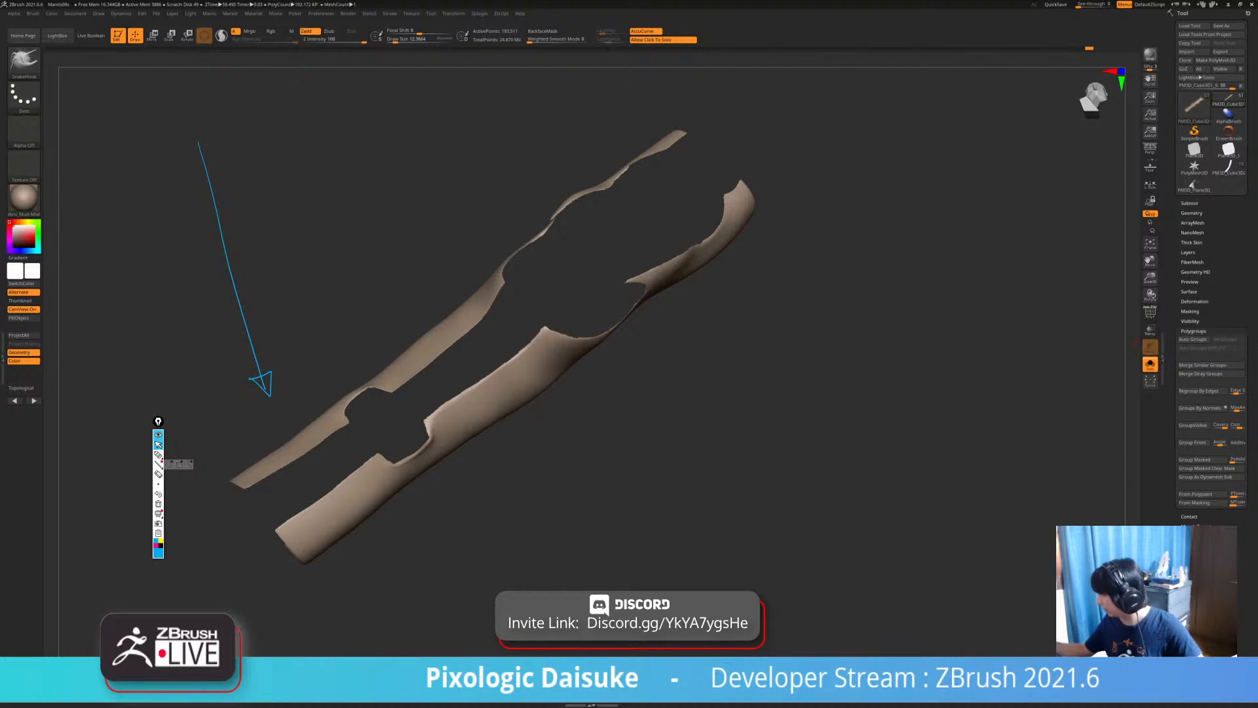
{"action": "right_click_drag", "start_coordinate": [452, 374], "coordinate": [453, 335], "text": "ctrl"}
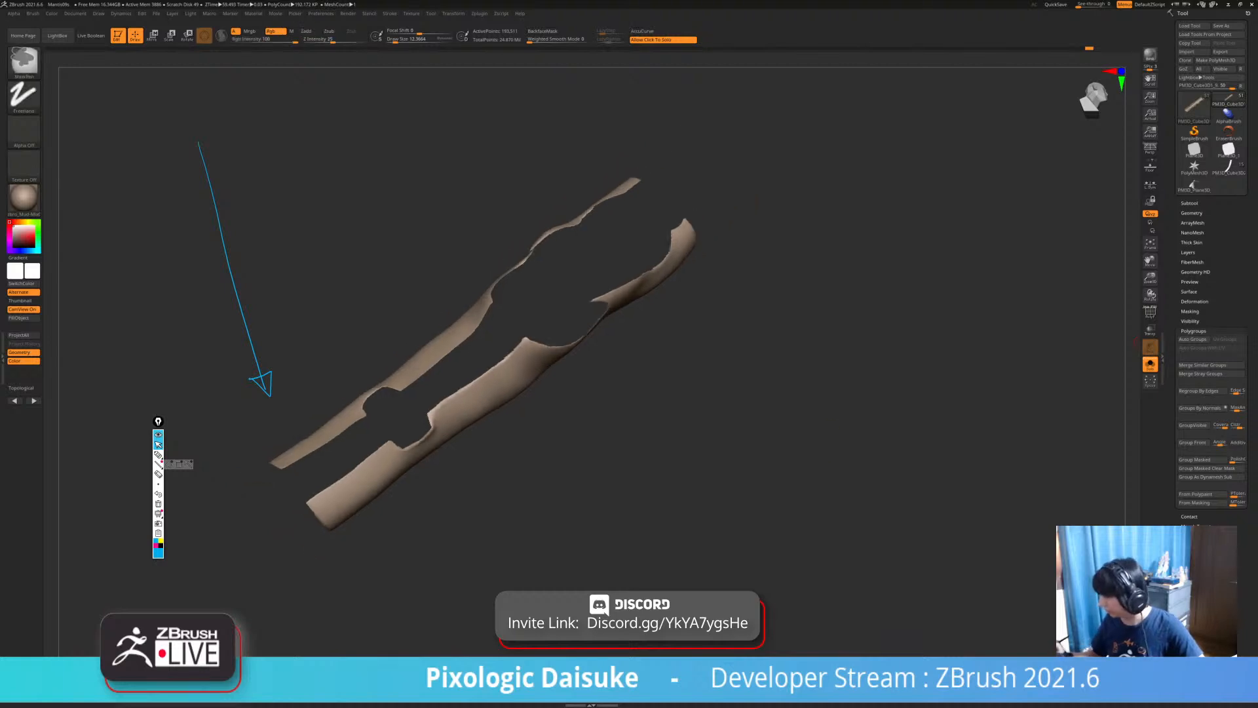
{"action": "left_click", "coordinate": [824, 502], "text": "ctrl+shift"}
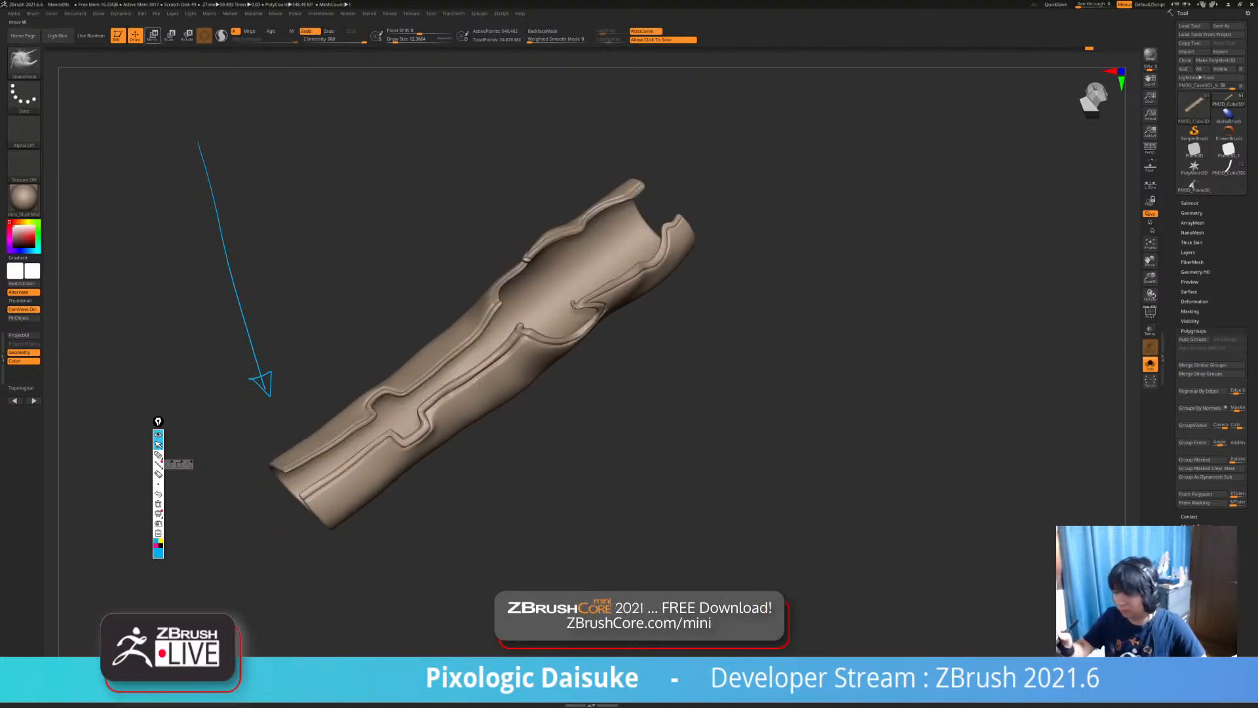
Switch to the Transpose brush, mask everything except the outer shell polygroup, and clear the drawn arrow annotation.
{"action": "key", "text": "e"}
{"action": "key", "text": "w"}
{"action": "left_click", "coordinate": [528, 374], "text": "alt"}
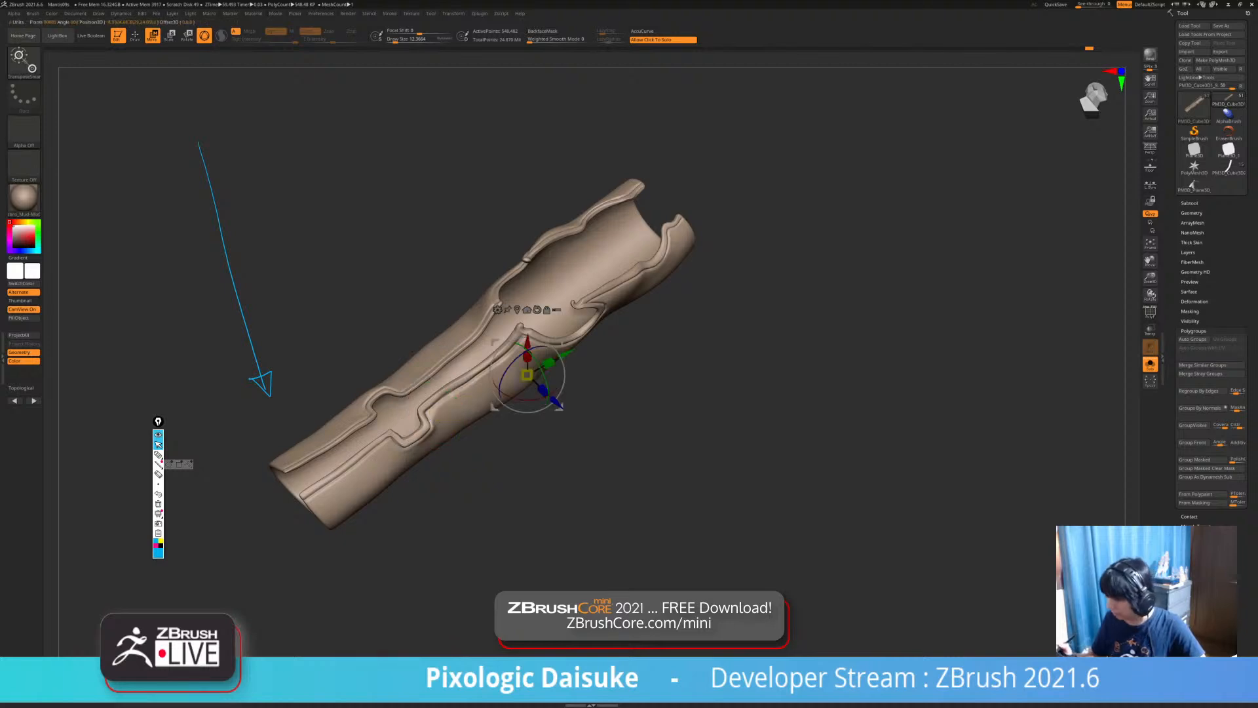
{"action": "left_click", "coordinate": [435, 414], "text": "alt"}
{"action": "left_click", "coordinate": [24, 62]}
{"action": "left_click", "coordinate": [25, 62]}
{"action": "left_click", "coordinate": [104, 260]}
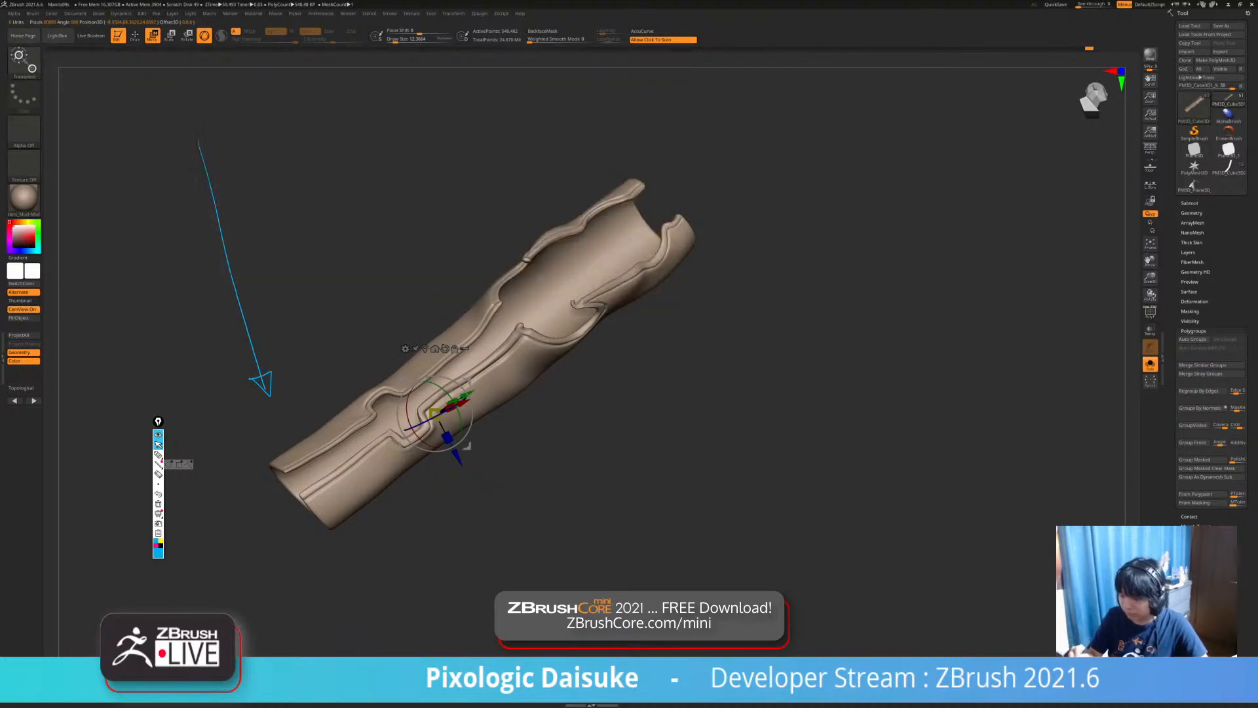
{"action": "left_click", "coordinate": [523, 368], "text": "ctrl"}
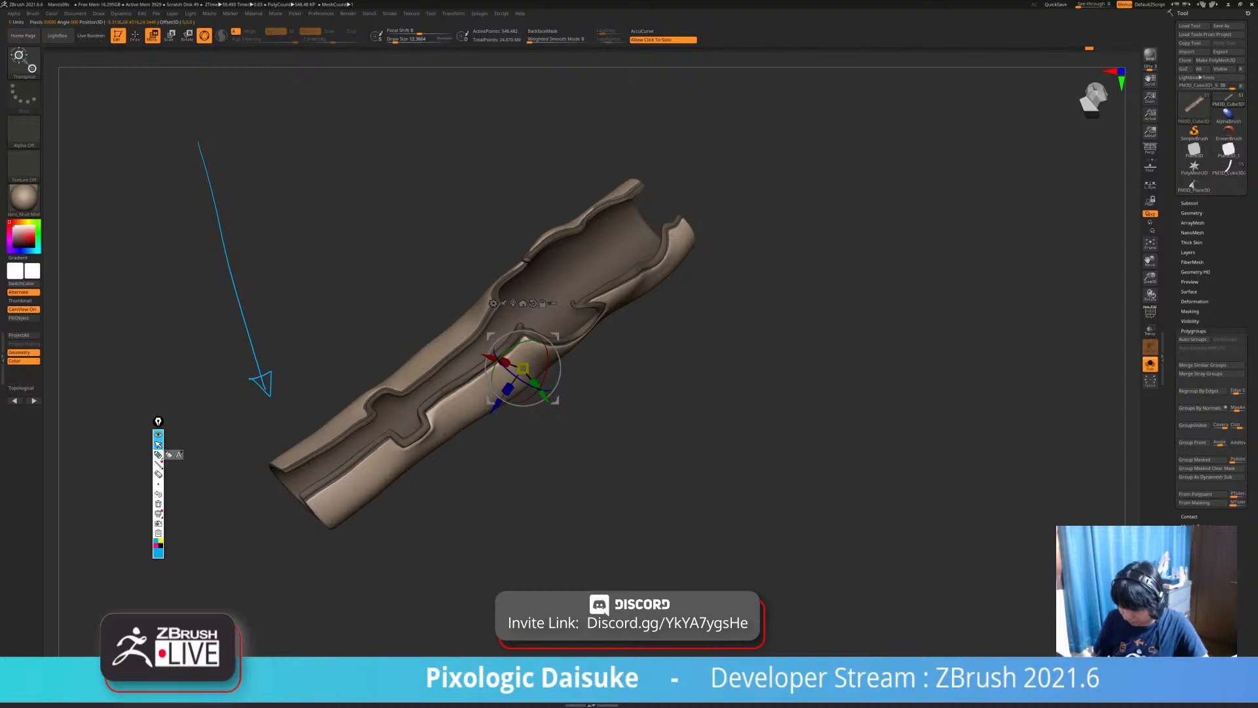
{"action": "left_click", "coordinate": [158, 503]}
{"action": "left_click_drag", "start_coordinate": [696, 460], "coordinate": [705, 407]}
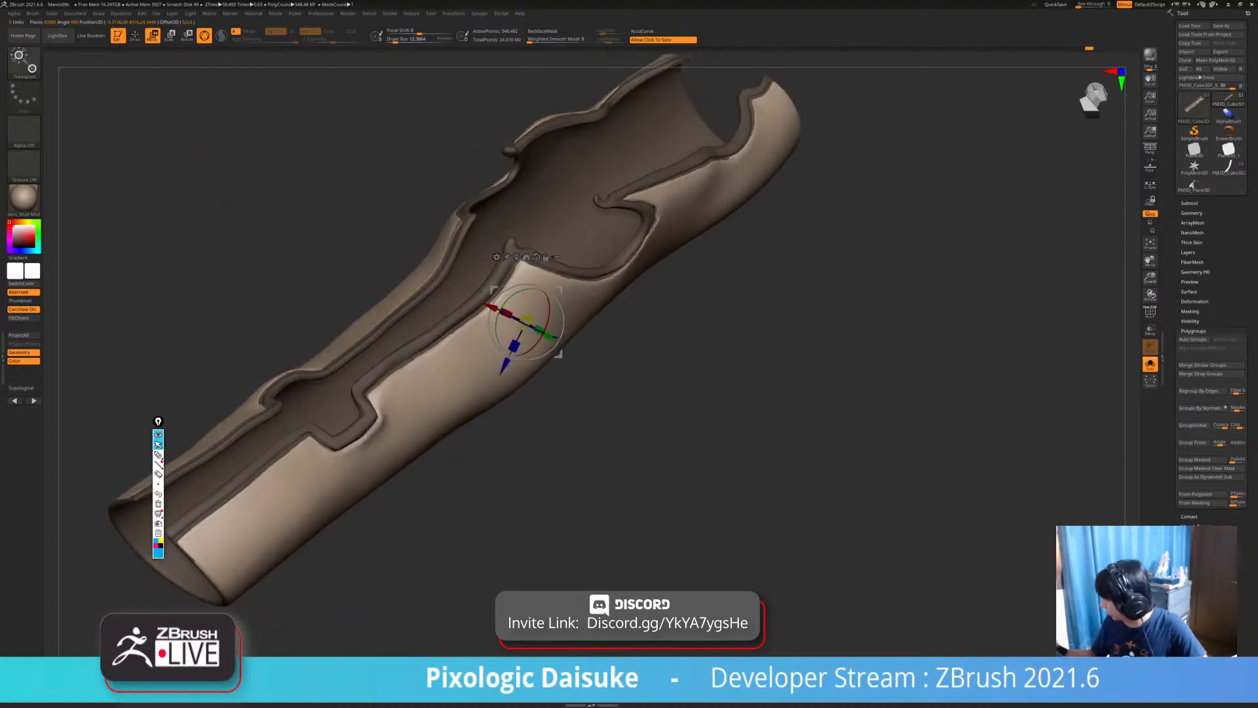
Open NoiseMaker for the sleeve's surface noise and choose the Weave pattern in NoisePlug.
{"action": "left_click", "coordinate": [1189, 291]}
{"action": "left_click", "coordinate": [1189, 300]}
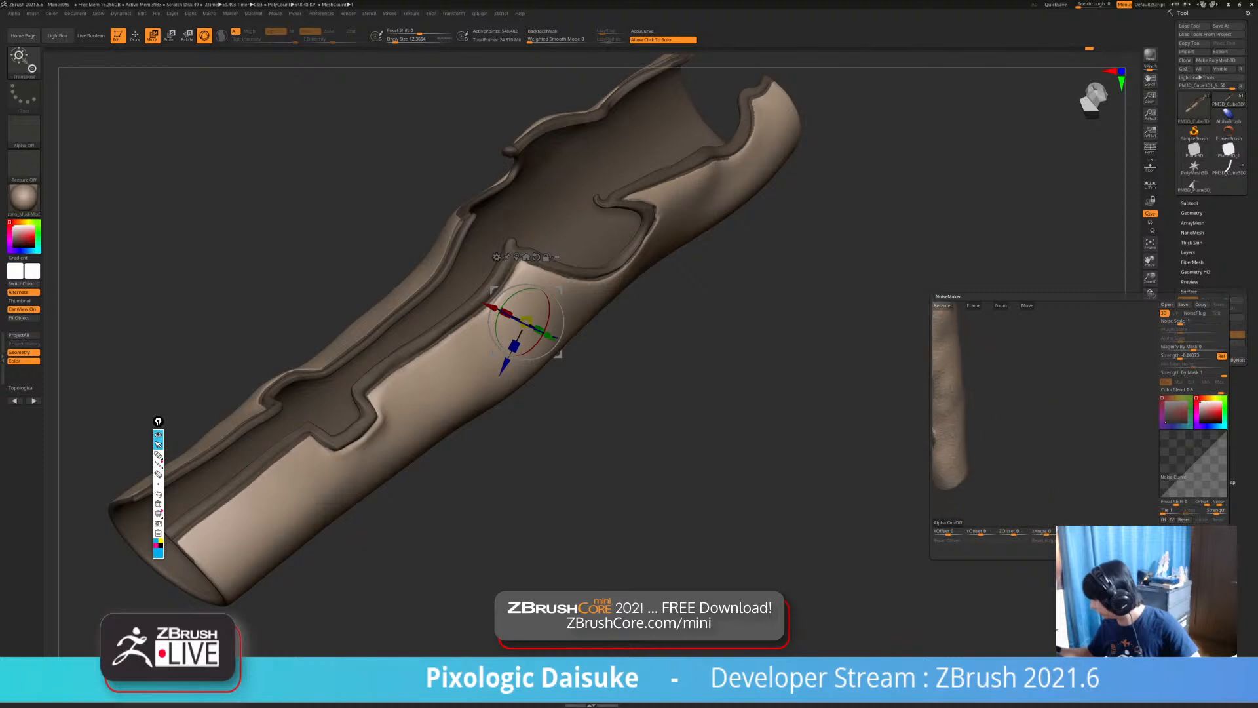
{"action": "left_click_drag", "start_coordinate": [1182, 322], "coordinate": [1184, 321]}
{"action": "left_click_drag", "start_coordinate": [1088, 420], "coordinate": [1097, 380]}
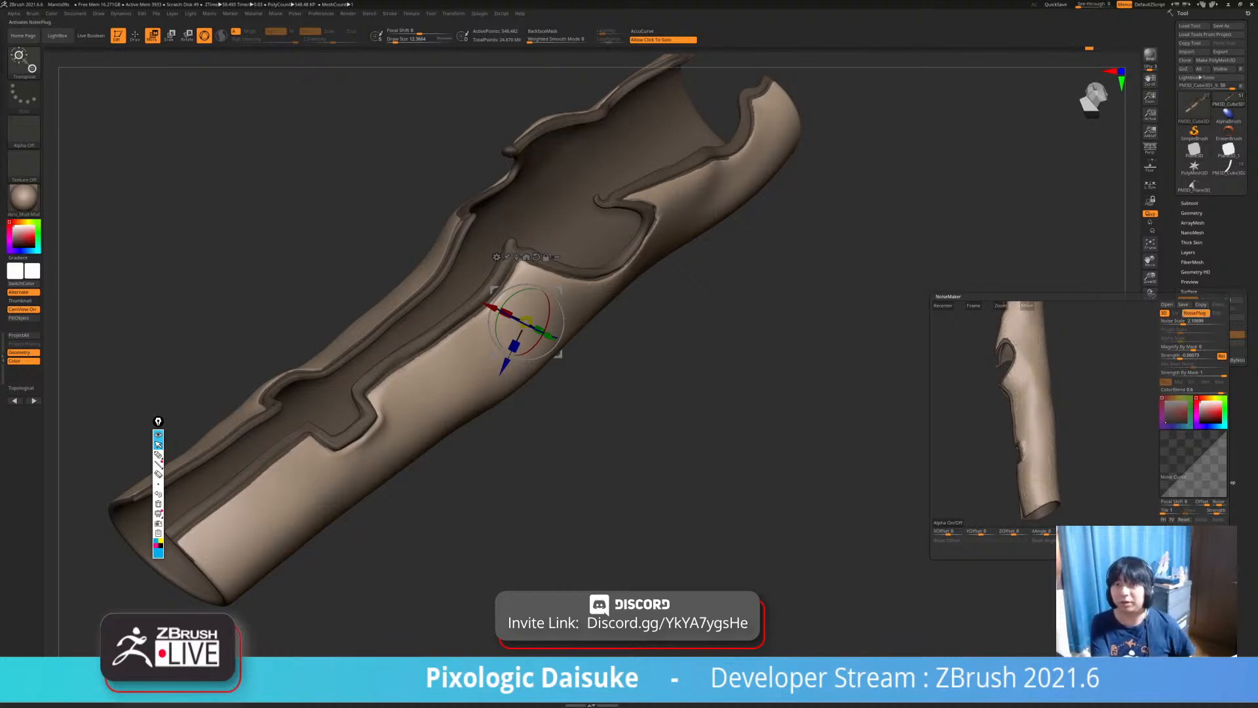
{"action": "left_click", "coordinate": [1194, 312]}
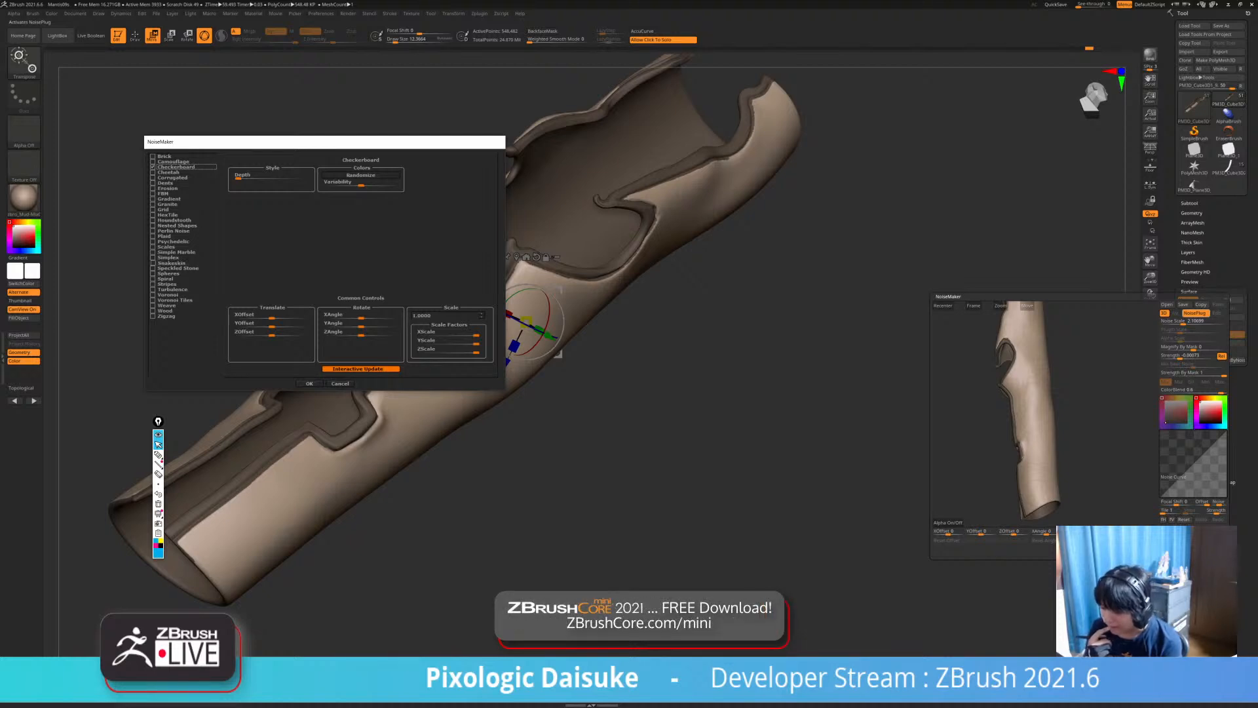
{"action": "left_click", "coordinate": [167, 306]}
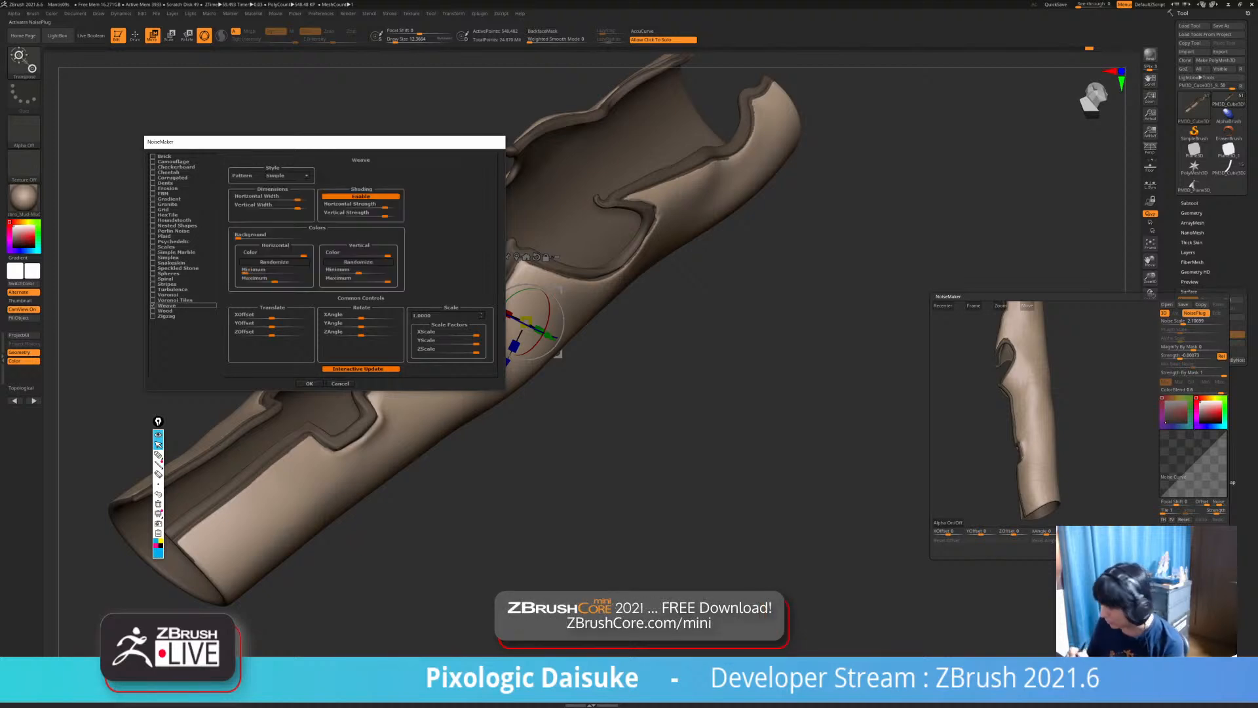
{"action": "left_click", "coordinate": [309, 383]}
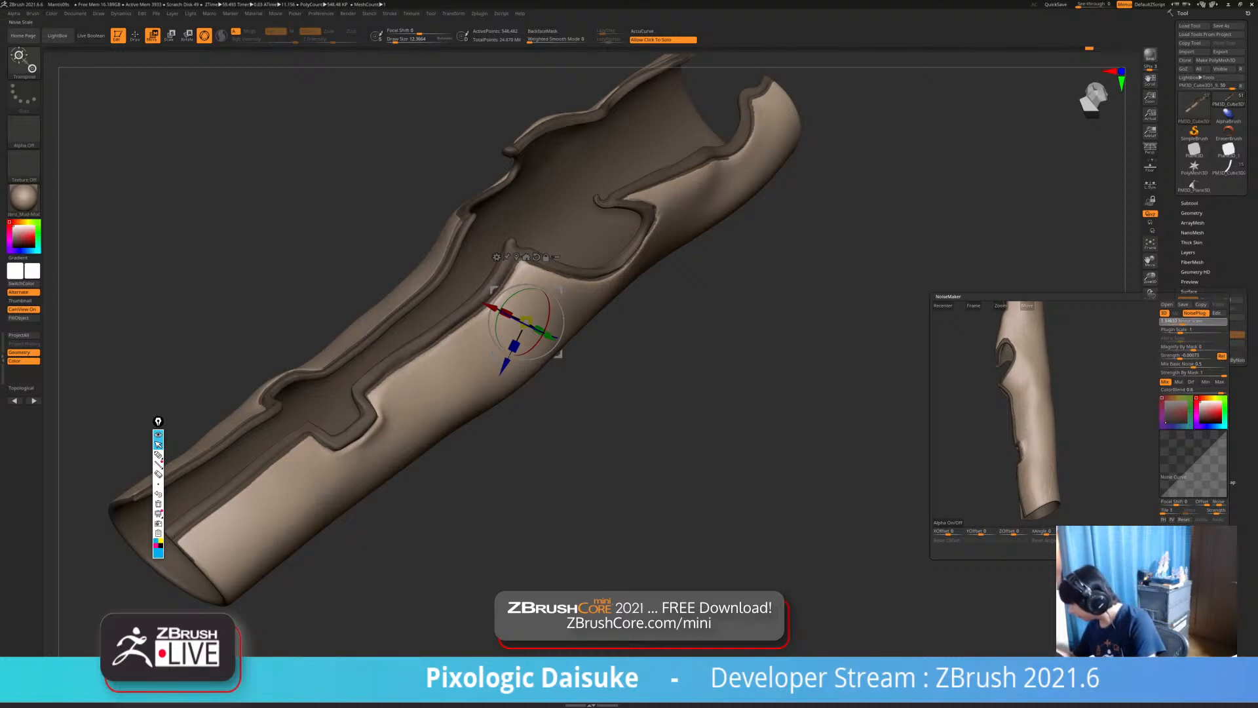
Tune the weave with Noise Scale and Mix Basic Noise at 0, a positive strength and a reduced Plugin Scale.
{"action": "left_click_drag", "start_coordinate": [1180, 331], "coordinate": [1210, 330]}
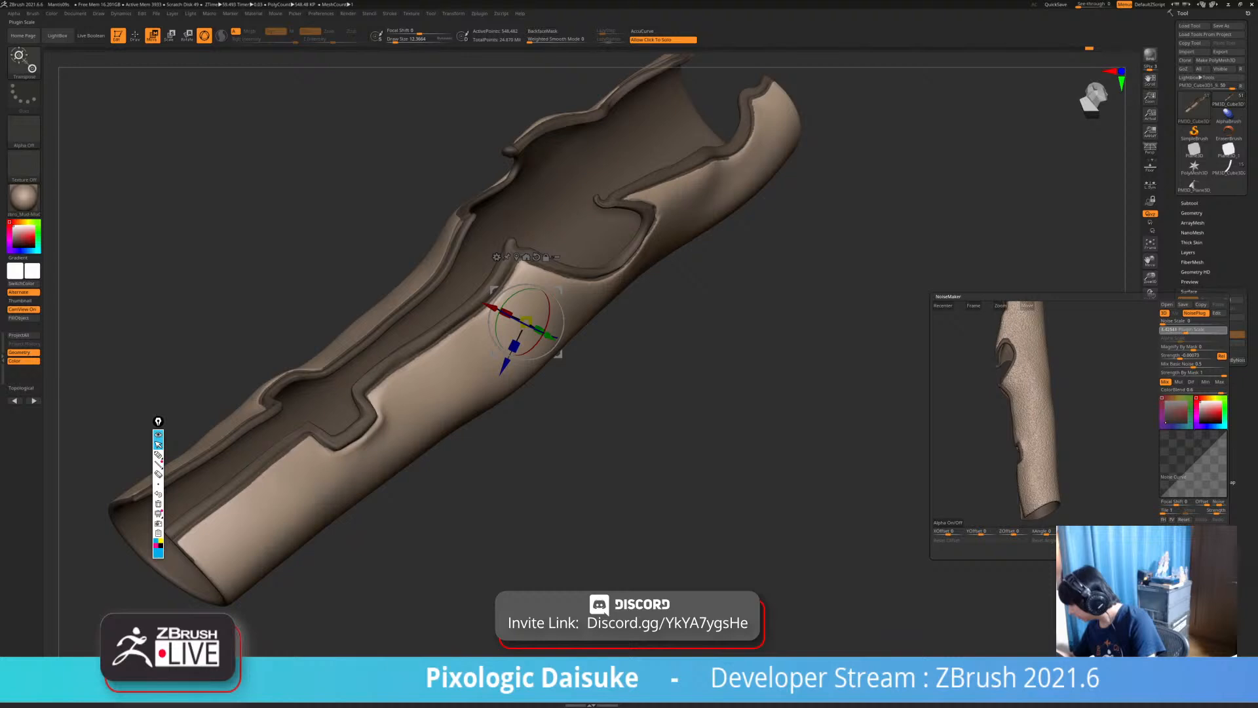
{"action": "left_click_drag", "start_coordinate": [1107, 420], "coordinate": [1029, 443]}
{"action": "left_click", "coordinate": [974, 305]}
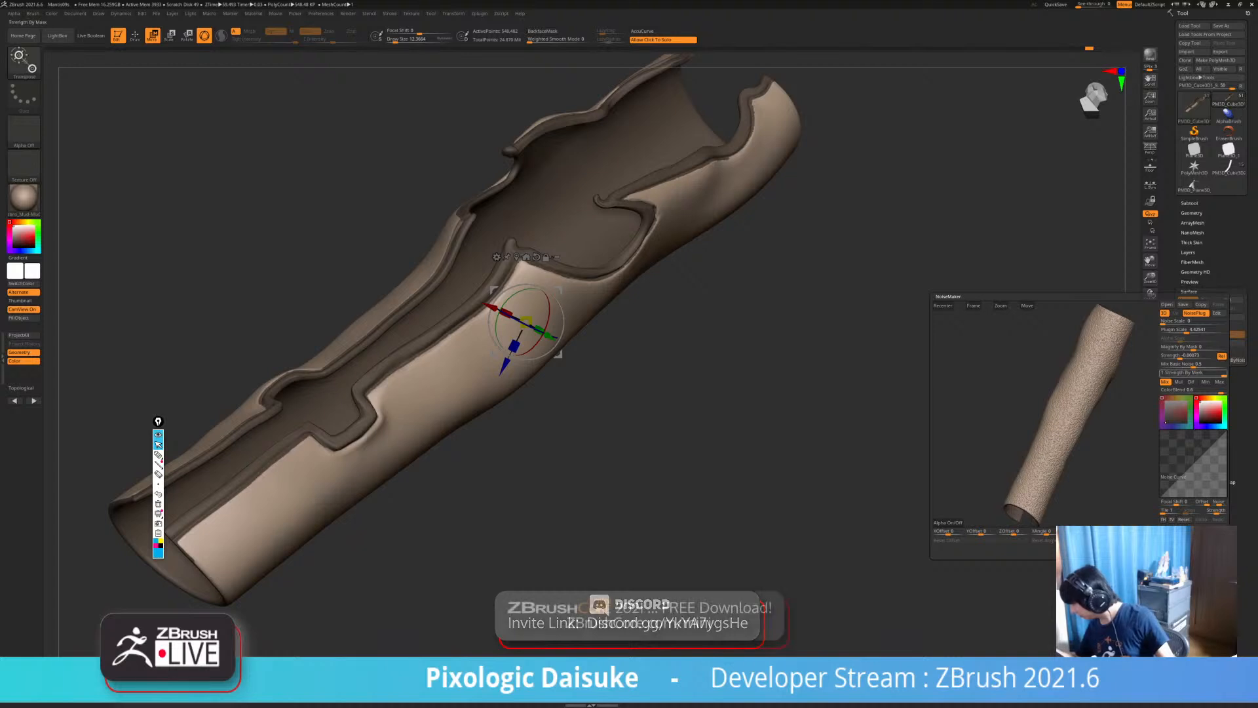
{"action": "left_click_drag", "start_coordinate": [1208, 365], "coordinate": [1162, 365]}
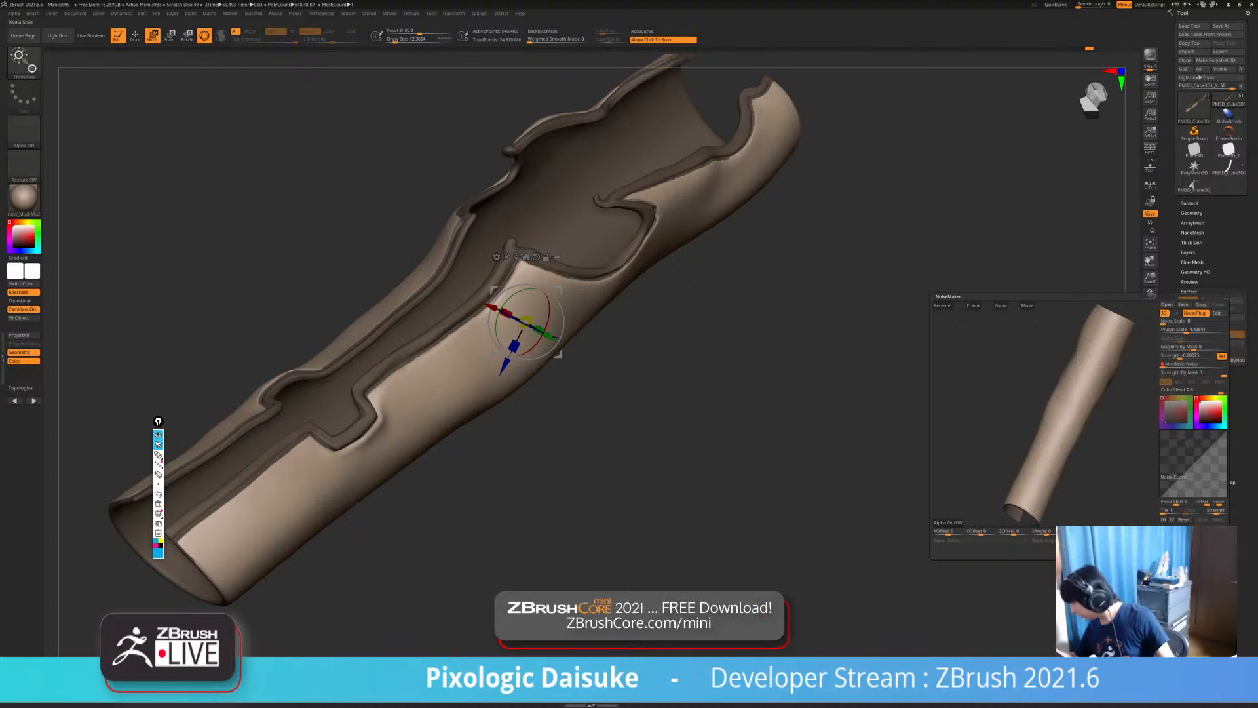
{"action": "left_click_drag", "start_coordinate": [1192, 356], "coordinate": [1180, 330]}
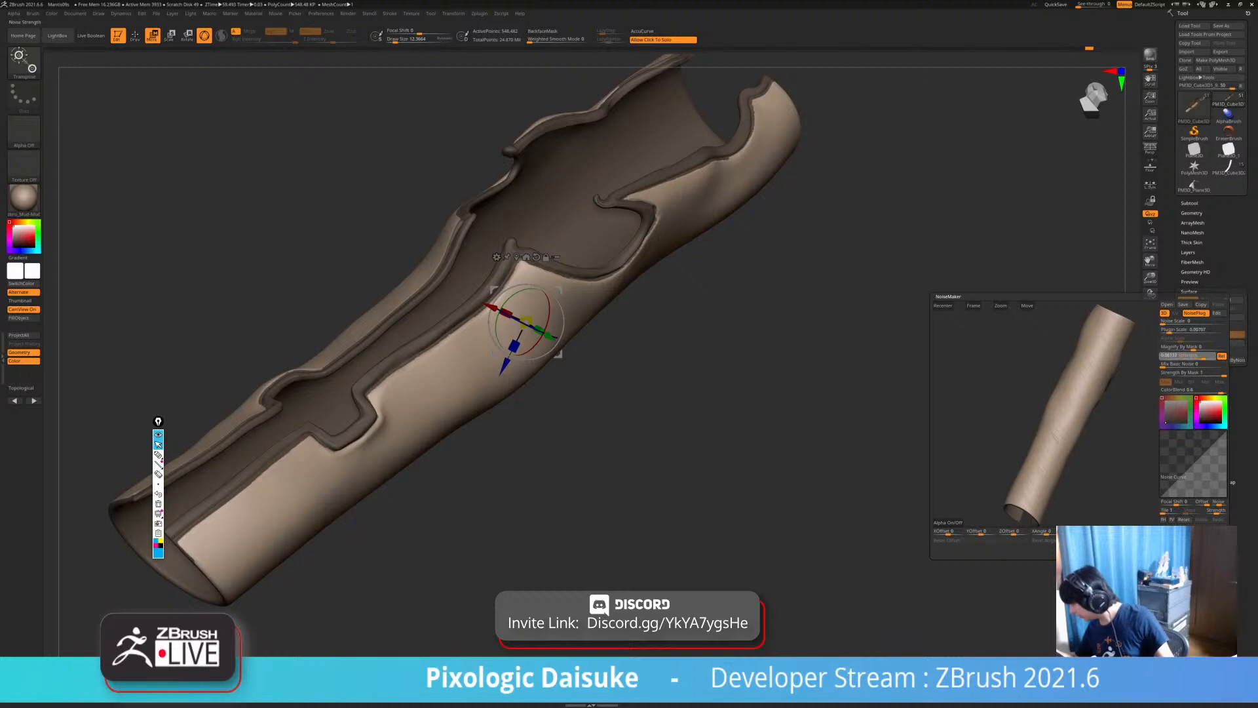
{"action": "left_click_drag", "start_coordinate": [1169, 330], "coordinate": [1169, 330]}
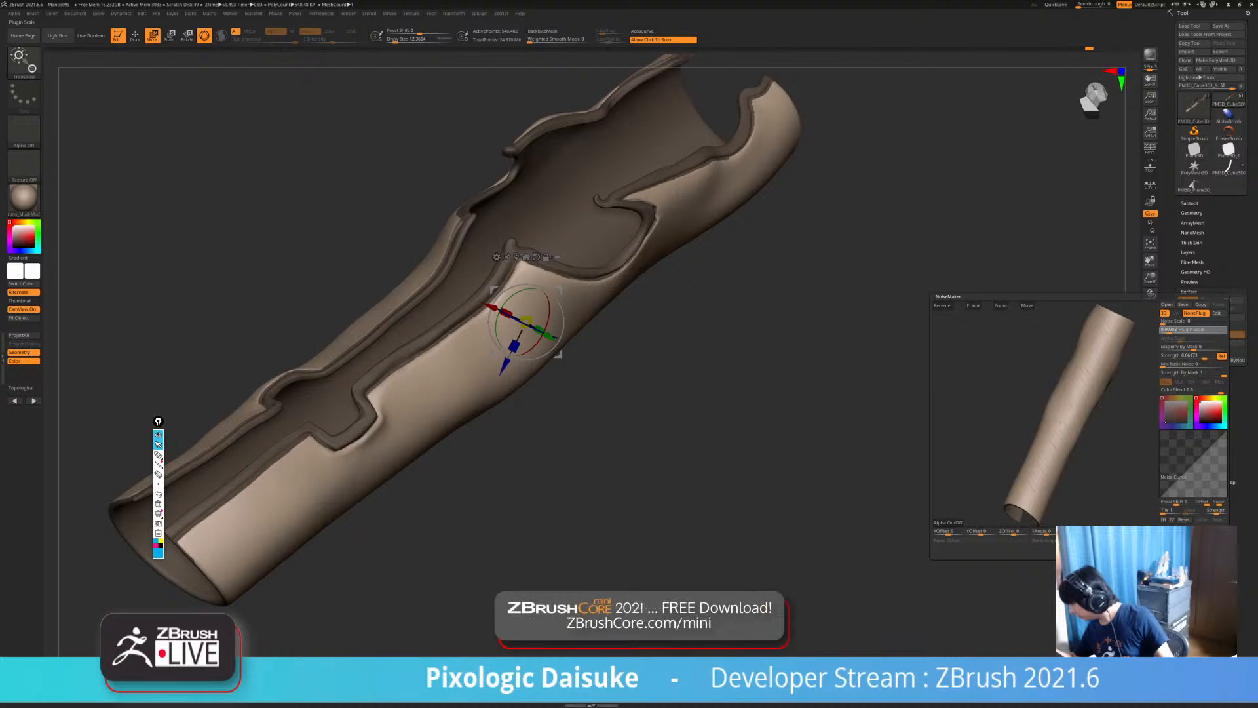
{"action": "mouse_move", "coordinate": [1117, 420]}
{"action": "left_mouse_down"}
{"action": "mouse_move", "coordinate": [1036, 419]}
{"action": "mouse_move", "coordinate": [1110, 428]}
{"action": "left_mouse_up"}
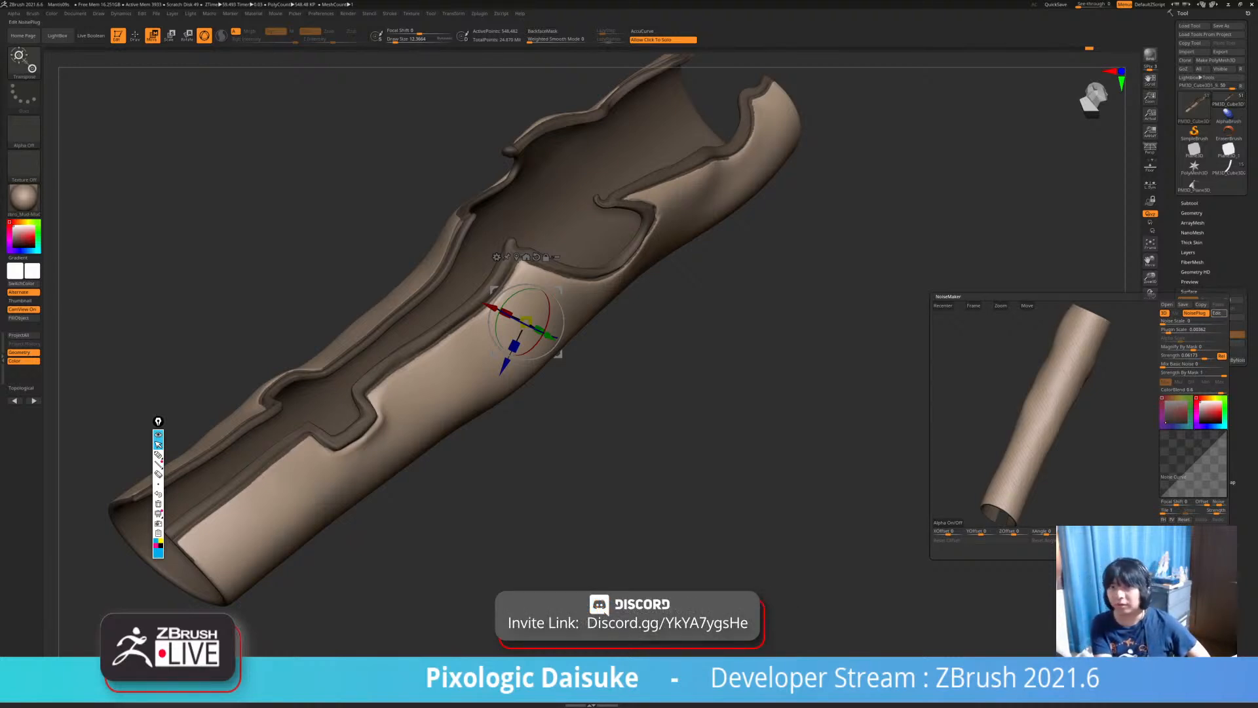
Try several NoisePlug patterns such as Wood, Zigzag, Voronoi Tiles and Snakeskin on the sleeve, and accept Hex Tile.
{"action": "left_click", "coordinate": [1217, 313]}
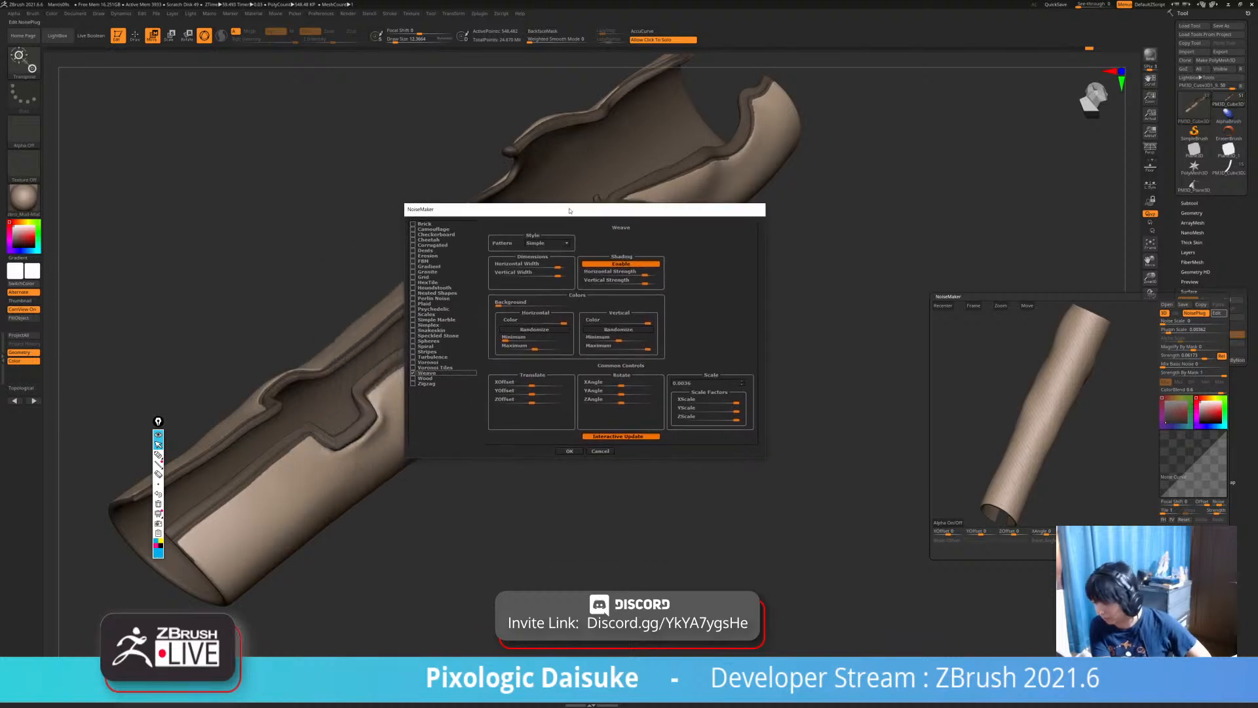
{"action": "left_click", "coordinate": [427, 377]}
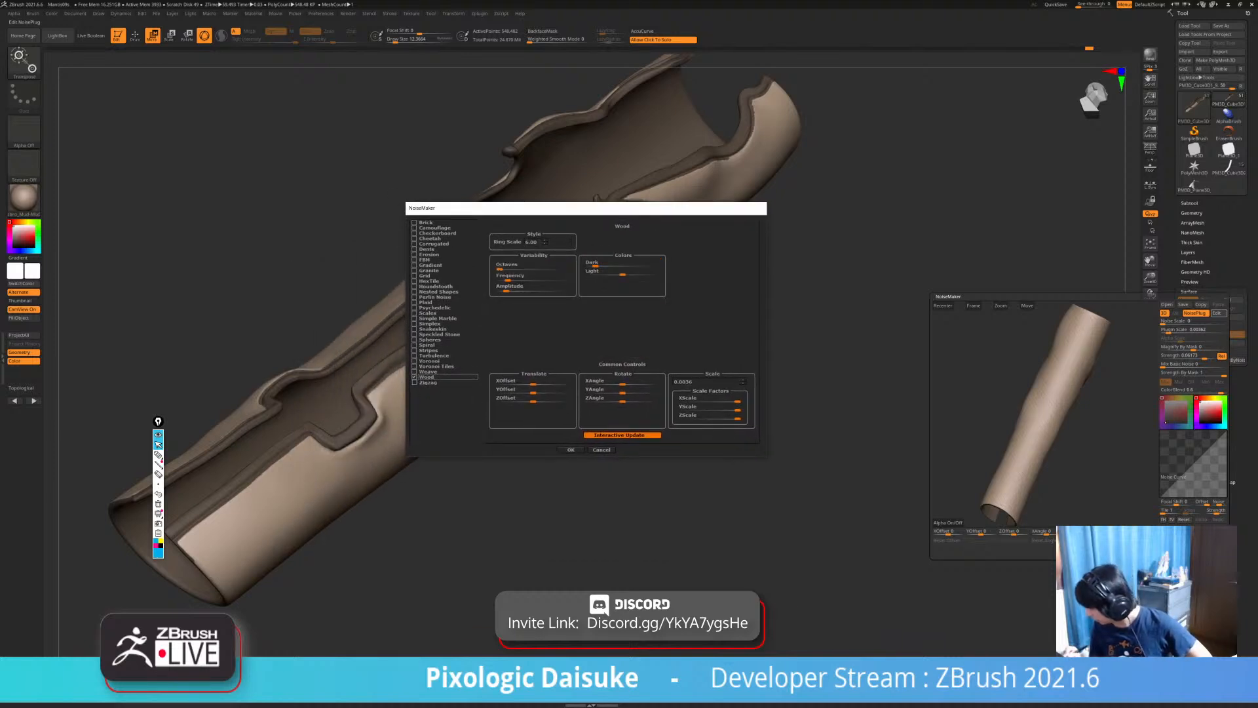
{"action": "left_click", "coordinate": [427, 382]}
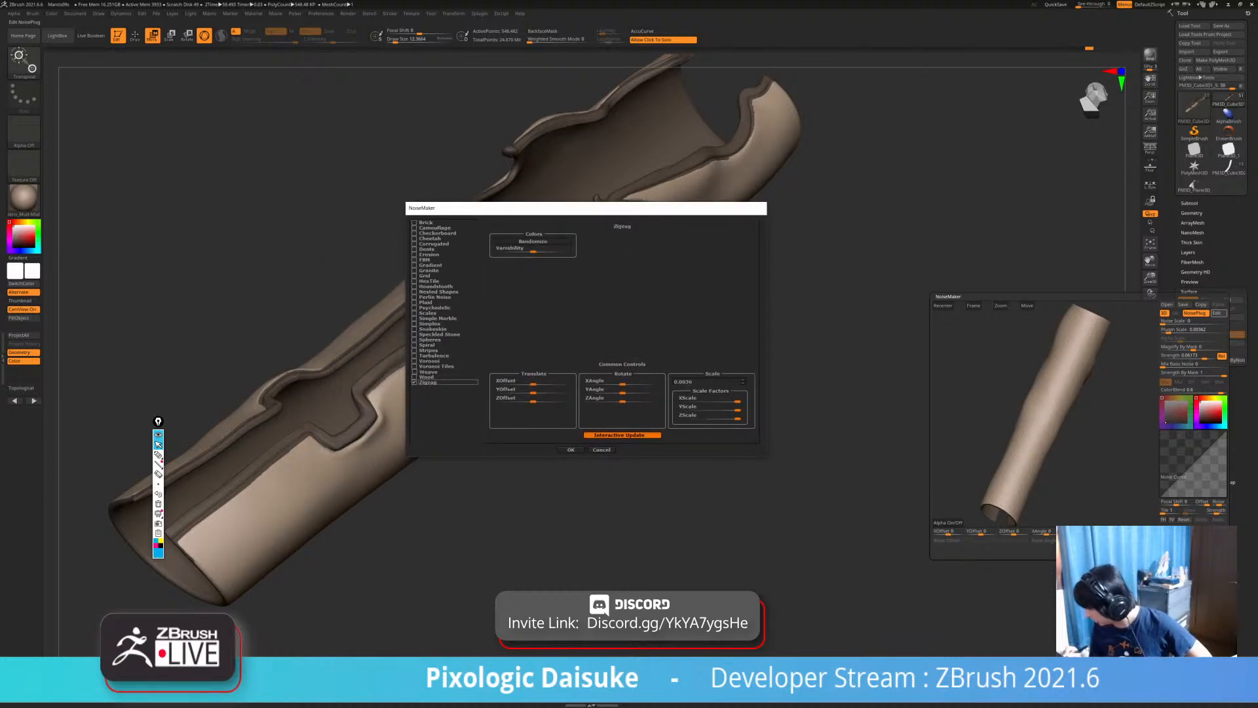
{"action": "left_click", "coordinate": [437, 366]}
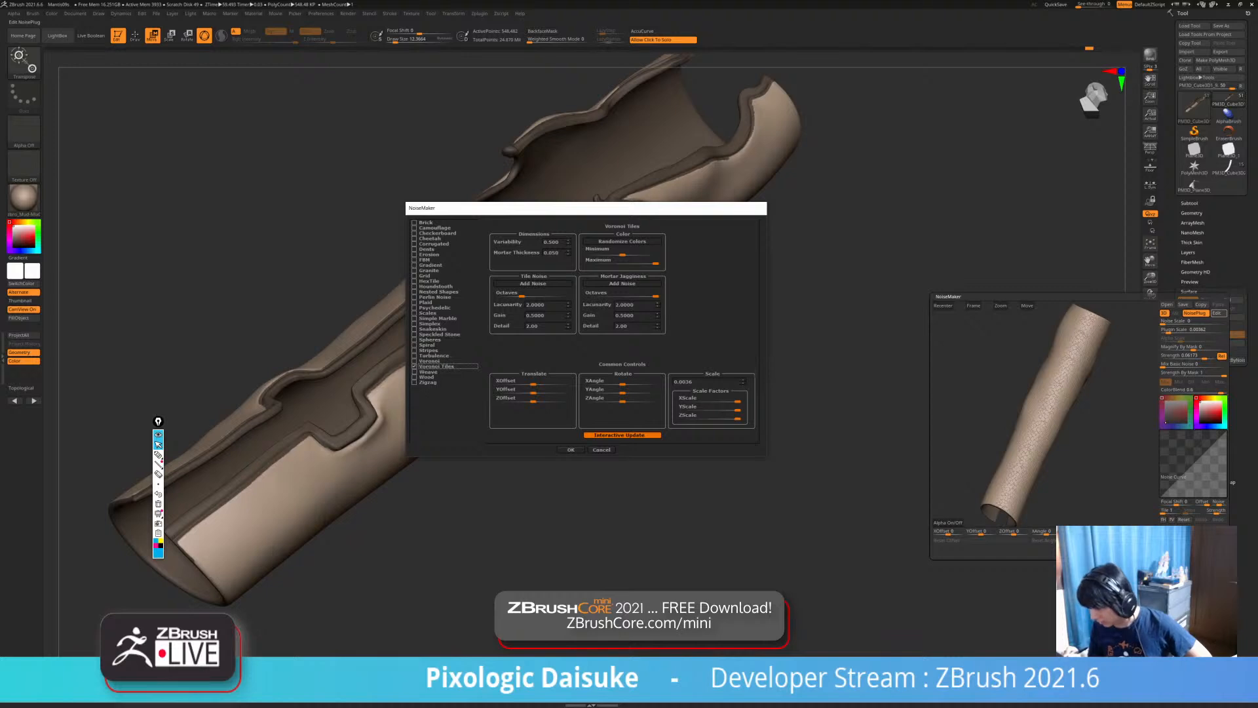
{"action": "left_click", "coordinate": [430, 361]}
{"action": "left_click", "coordinate": [434, 355]}
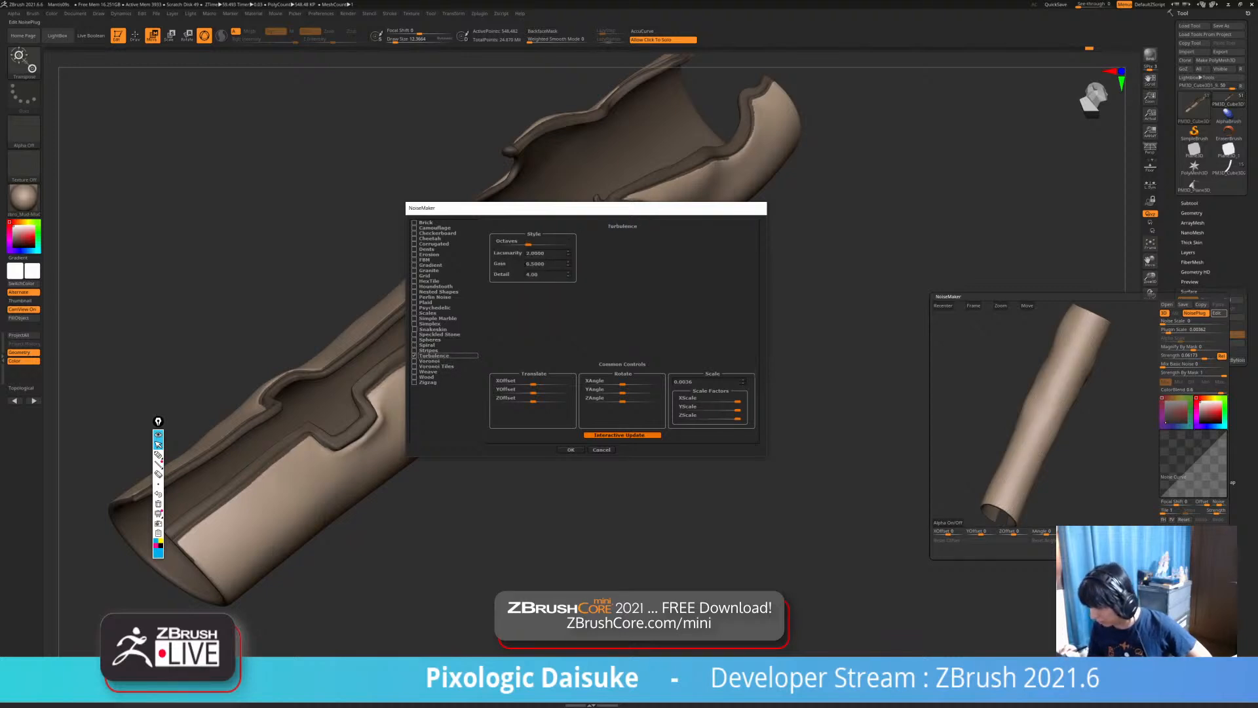
{"action": "left_click", "coordinate": [433, 329]}
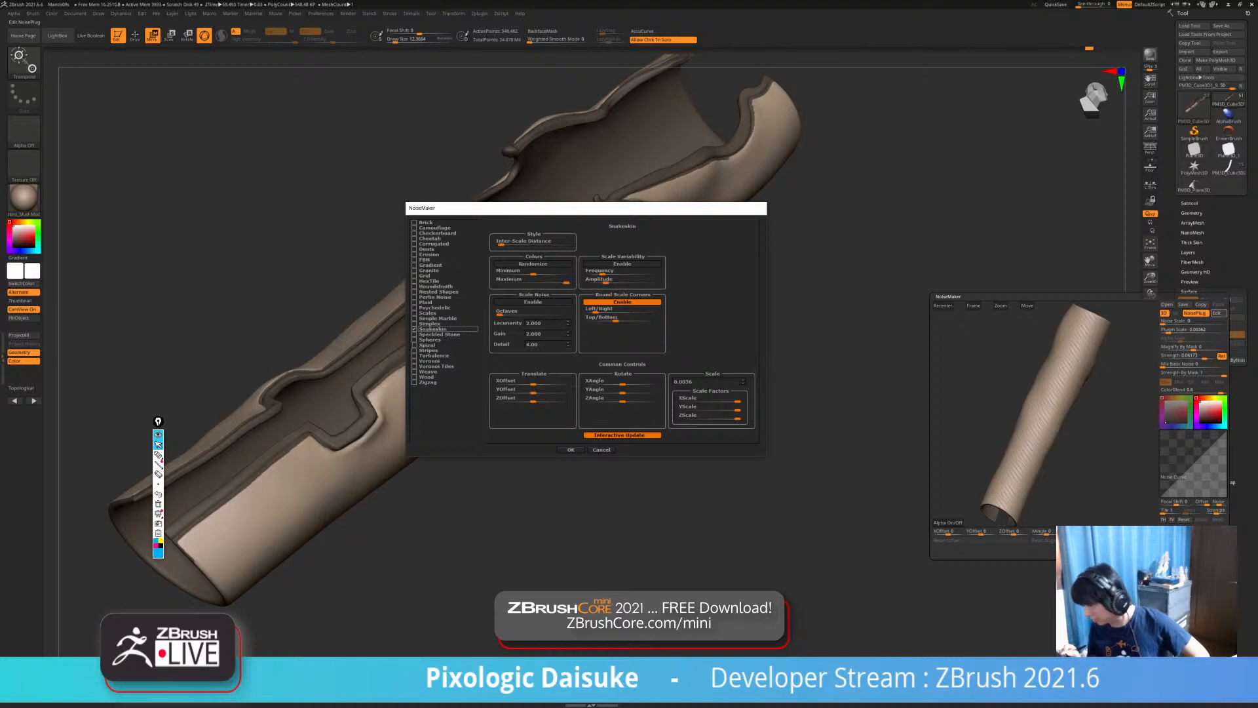
{"action": "left_click", "coordinate": [430, 324]}
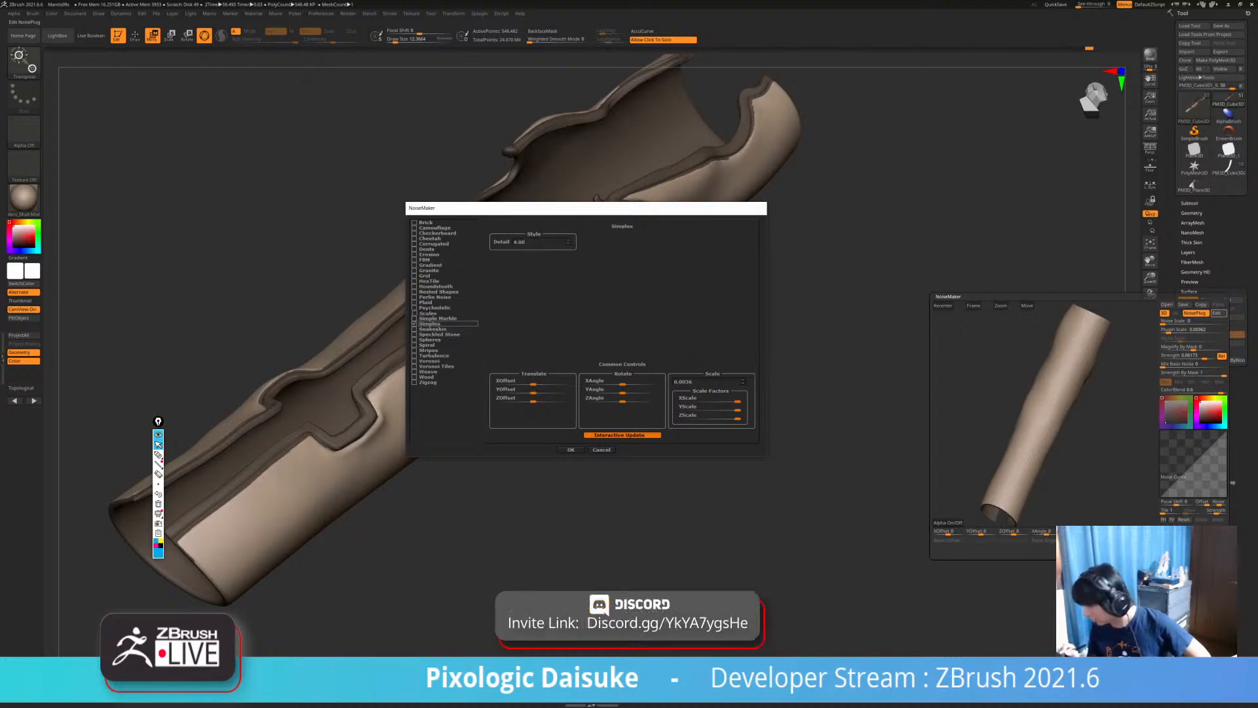
{"action": "left_click", "coordinate": [430, 282]}
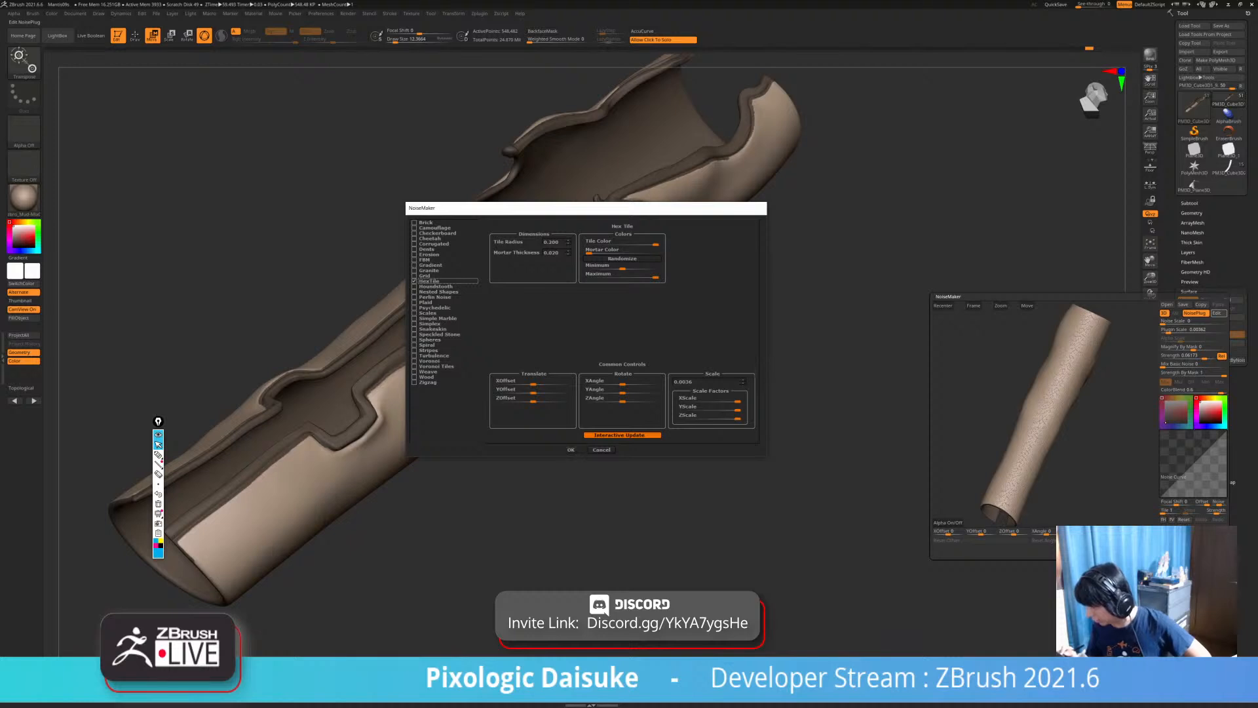
{"action": "left_click", "coordinate": [571, 450]}
Enlarge the hex tiles in the NoiseMaker preview by raising the Plugin Scale until medium-sized cells cover the sleeve.
{"action": "left_click_drag", "start_coordinate": [1168, 331], "coordinate": [1168, 330]}
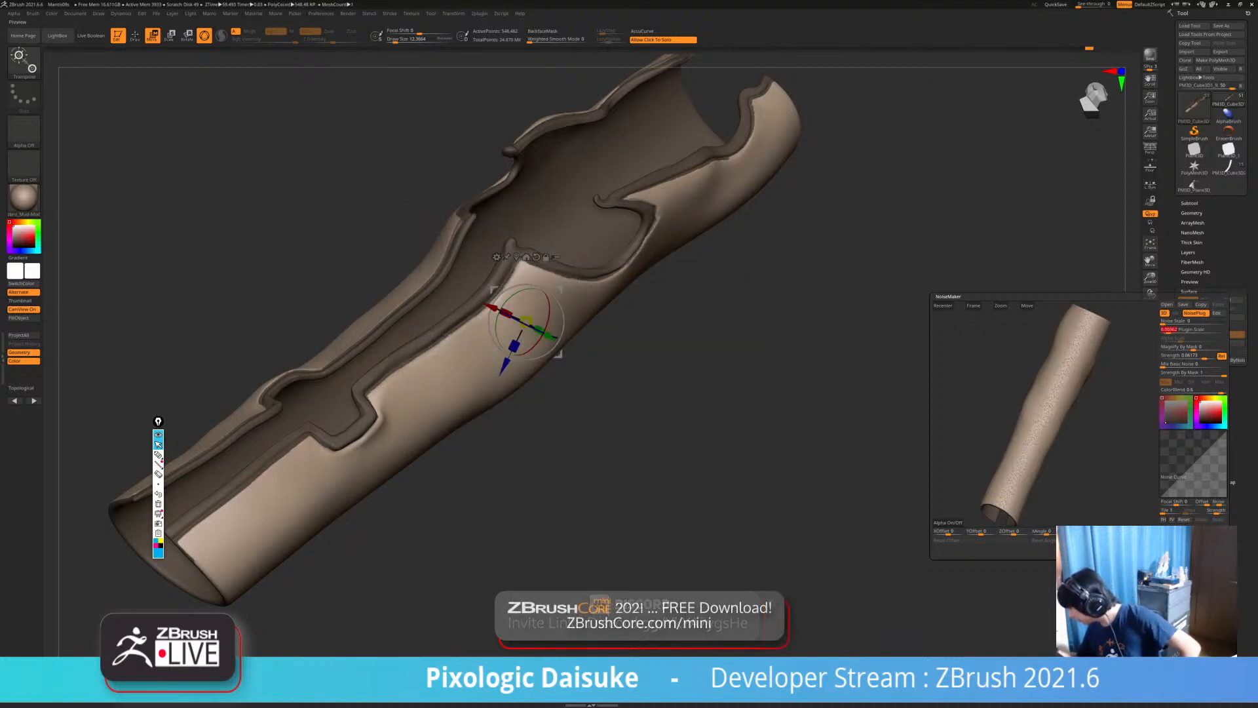
{"action": "left_click_drag", "start_coordinate": [1115, 406], "coordinate": [1010, 403]}
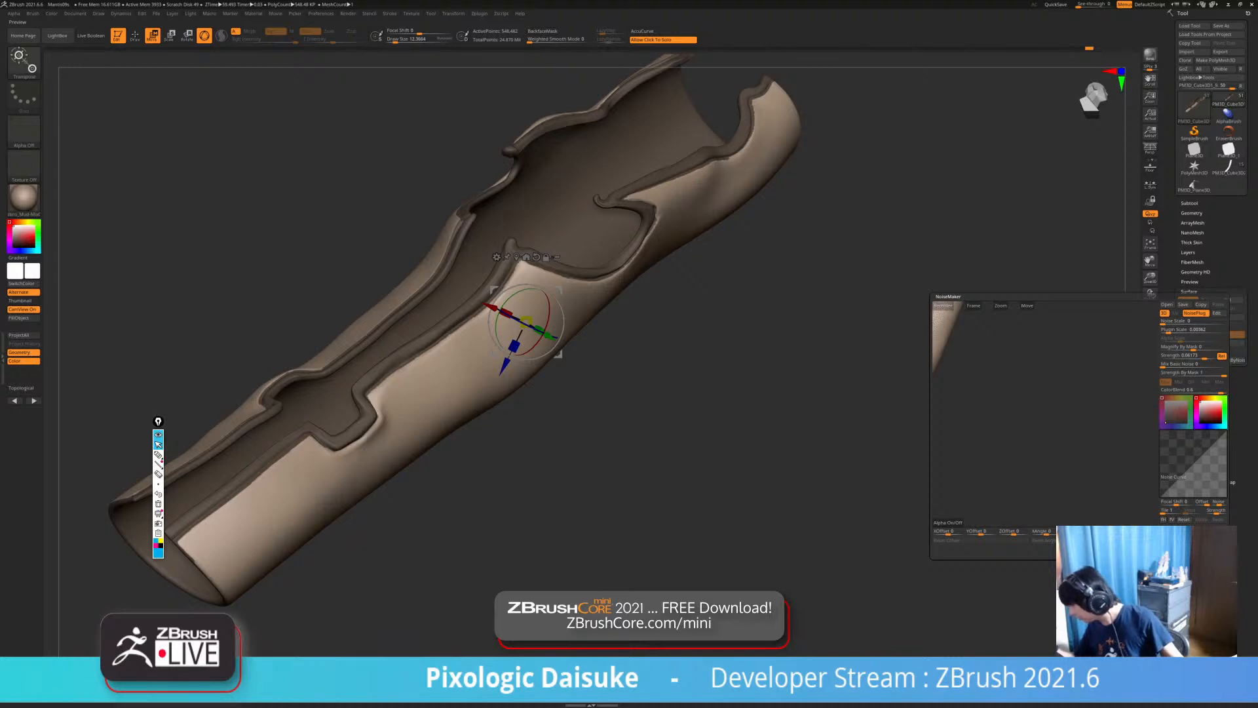
{"action": "left_click", "coordinate": [943, 305]}
{"action": "mouse_move", "coordinate": [1114, 420]}
{"action": "left_mouse_down"}
{"action": "mouse_move", "coordinate": [996, 374]}
{"action": "mouse_move", "coordinate": [1082, 413]}
{"action": "mouse_move", "coordinate": [1009, 387]}
{"action": "left_mouse_up"}
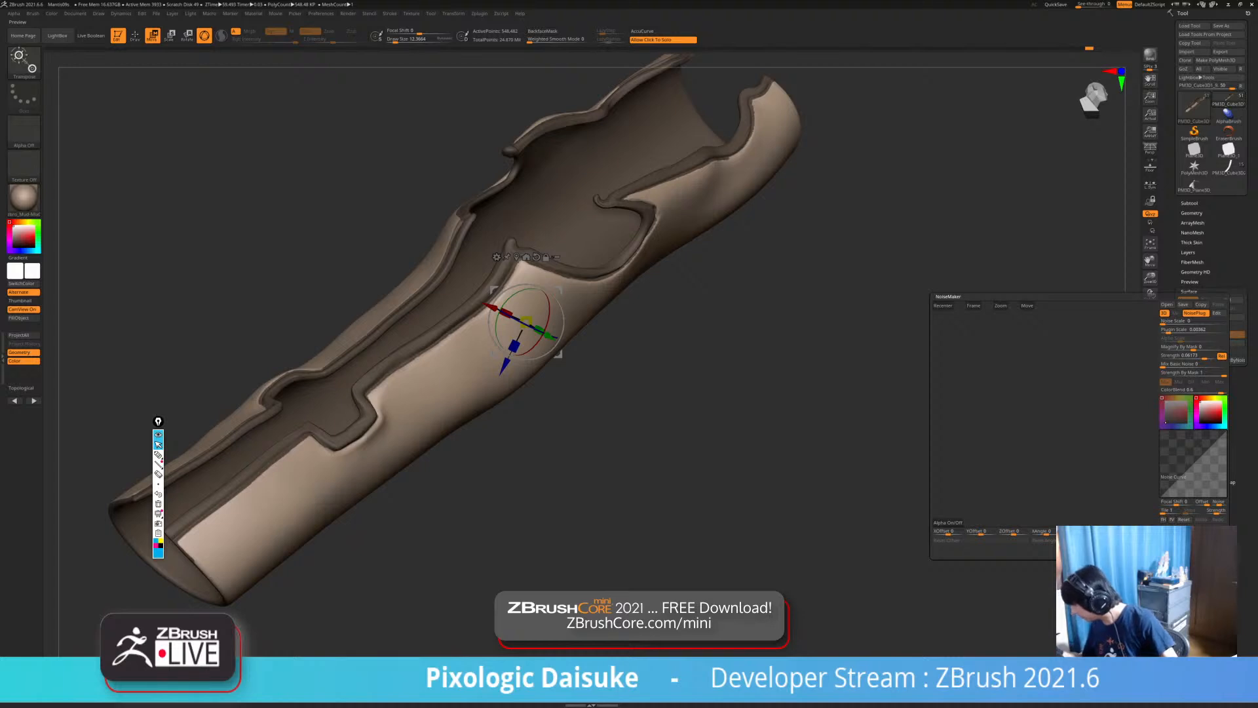
{"action": "left_click", "coordinate": [944, 305]}
{"action": "left_click_drag", "start_coordinate": [1114, 393], "coordinate": [1110, 331], "text": "shift"}
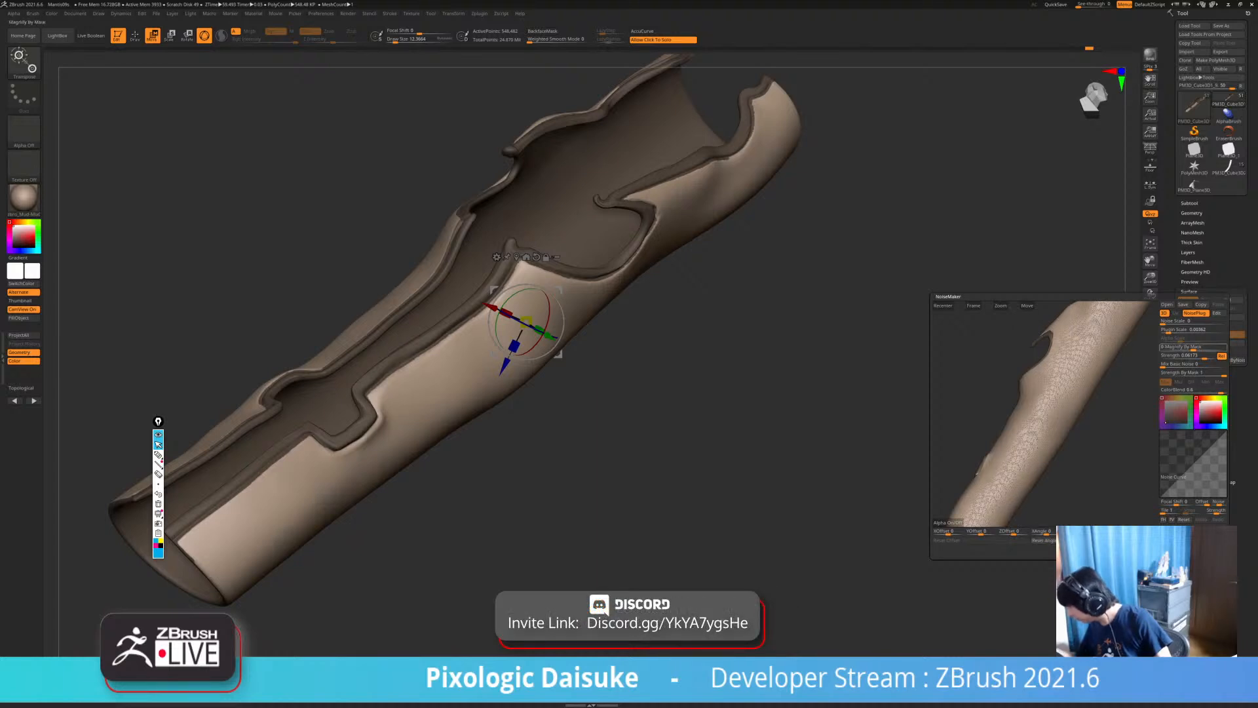
{"action": "left_click_drag", "start_coordinate": [1169, 331], "coordinate": [1177, 331]}
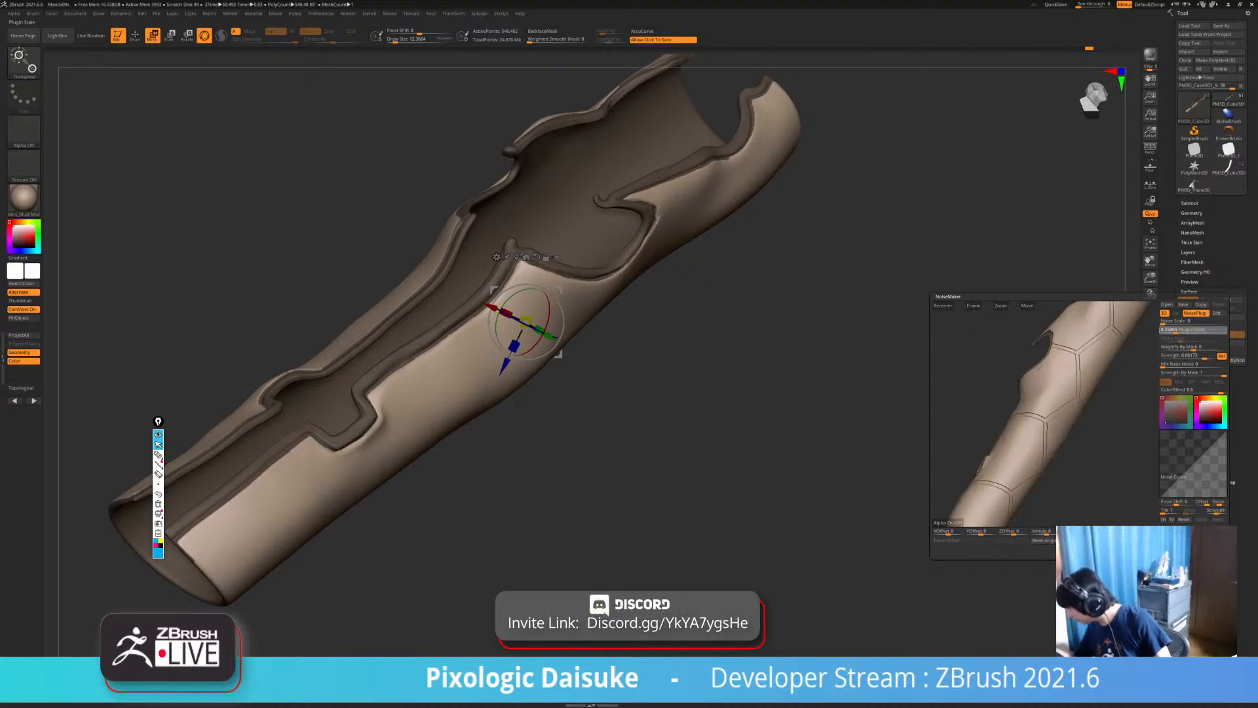
{"action": "left_click_drag", "start_coordinate": [1173, 331], "coordinate": [1171, 331]}
Adjust the angle of the Hex Tile pattern and accept the surface noise settings.
{"action": "left_click_drag", "start_coordinate": [1088, 446], "coordinate": [996, 409]}
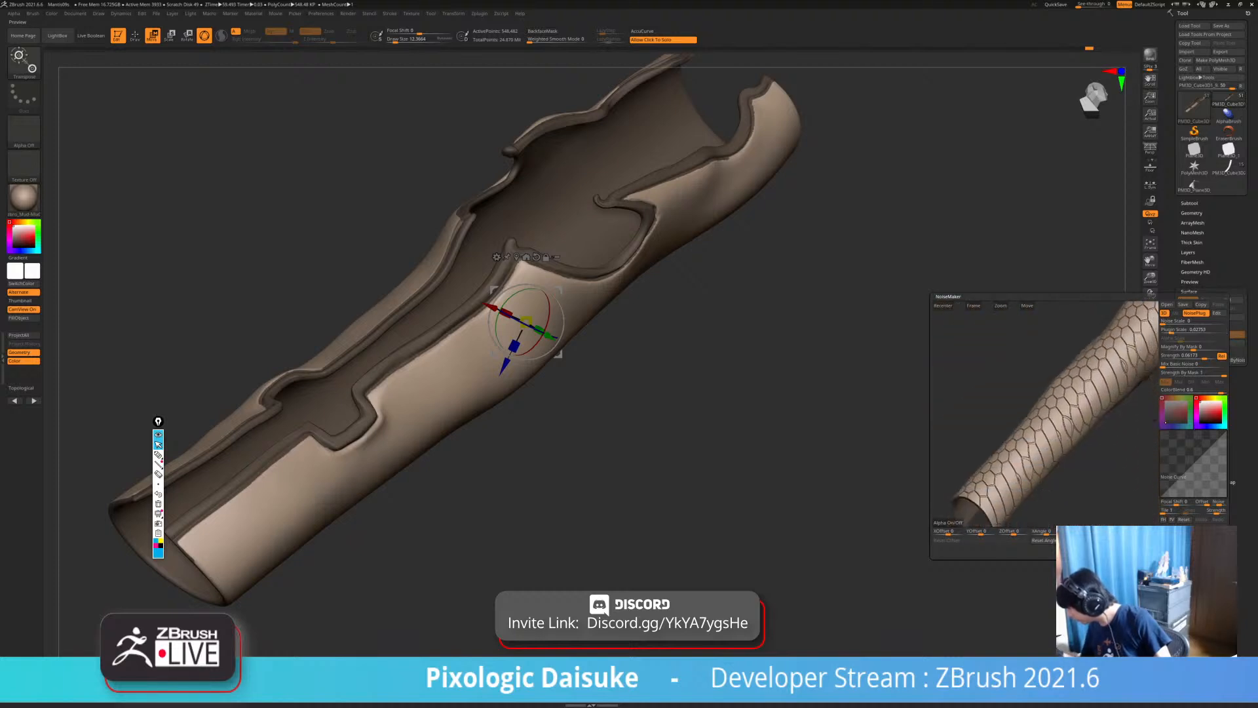
{"action": "left_click_drag", "start_coordinate": [1155, 420], "coordinate": [1140, 420]}
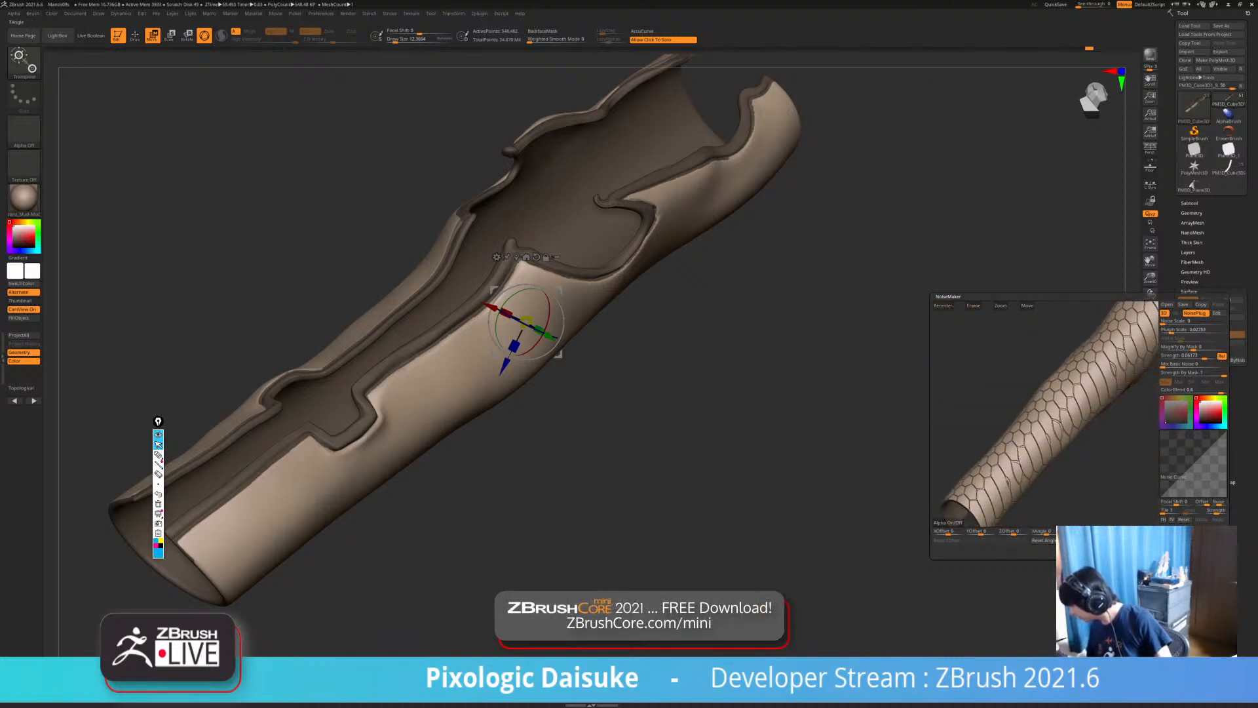
{"action": "left_click_drag", "start_coordinate": [1047, 532], "coordinate": [1083, 532]}
{"action": "left_click_drag", "start_coordinate": [1079, 534], "coordinate": [1079, 533]}
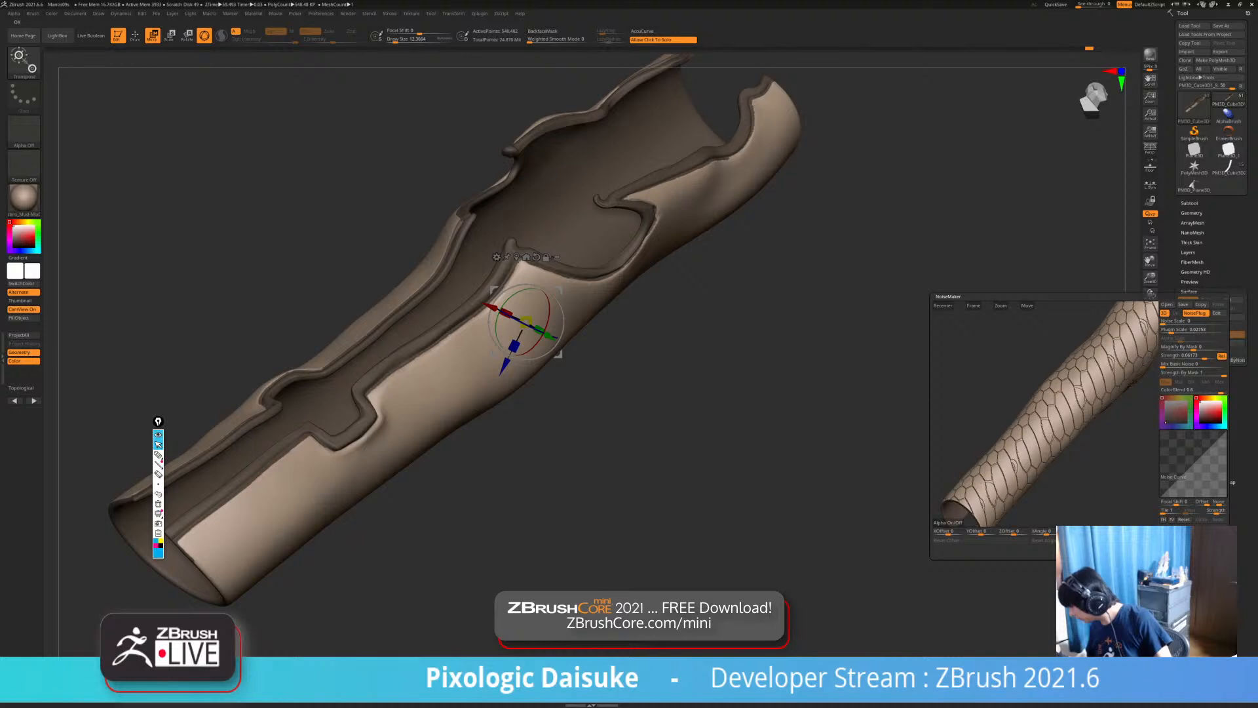
{"action": "left_click", "coordinate": [1208, 550]}
Display the sleeve's polygroups with Polyframe, switch to Draw mode and retopologize the unmasked mesh with ZRemesher.
{"action": "left_click_drag", "start_coordinate": [819, 485], "coordinate": [952, 412], "text": "alt"}
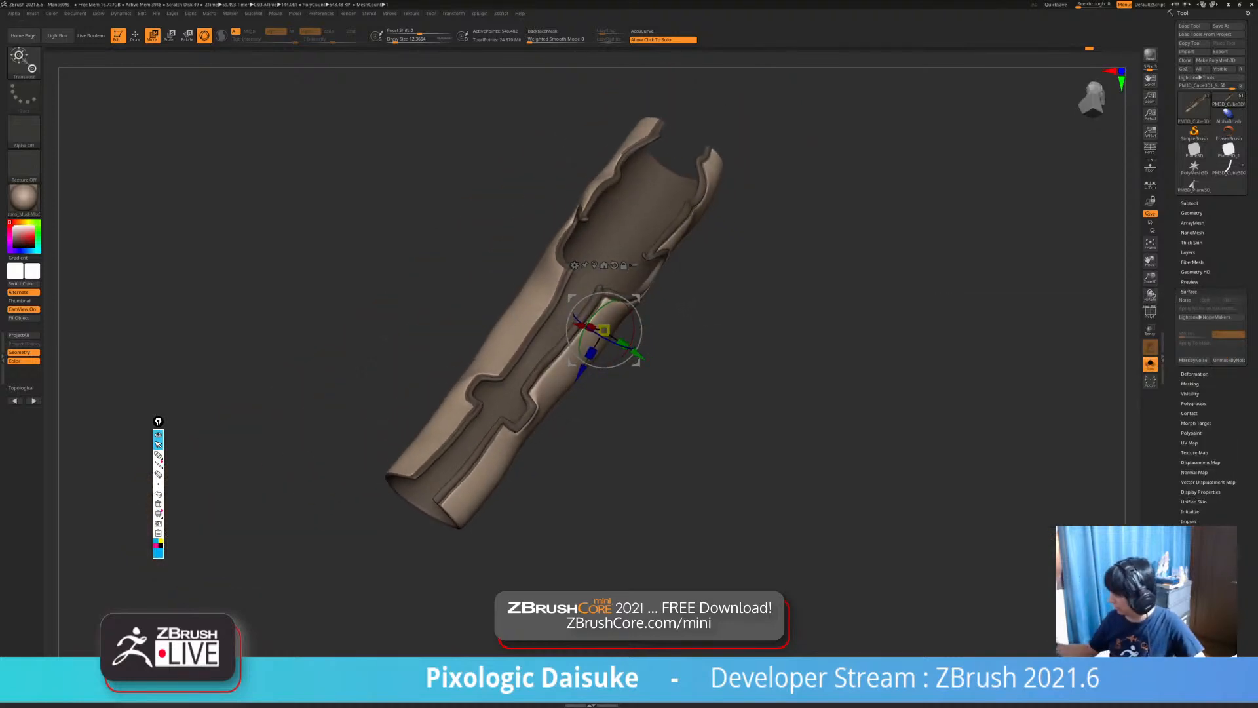
{"action": "left_click", "coordinate": [1151, 312]}
{"action": "right_click_drag", "start_coordinate": [852, 407], "coordinate": [790, 488], "text": "ctrl"}
{"action": "right_click_drag", "start_coordinate": [789, 488], "coordinate": [790, 452], "text": "ctrl"}
{"action": "left_click", "coordinate": [135, 35]}
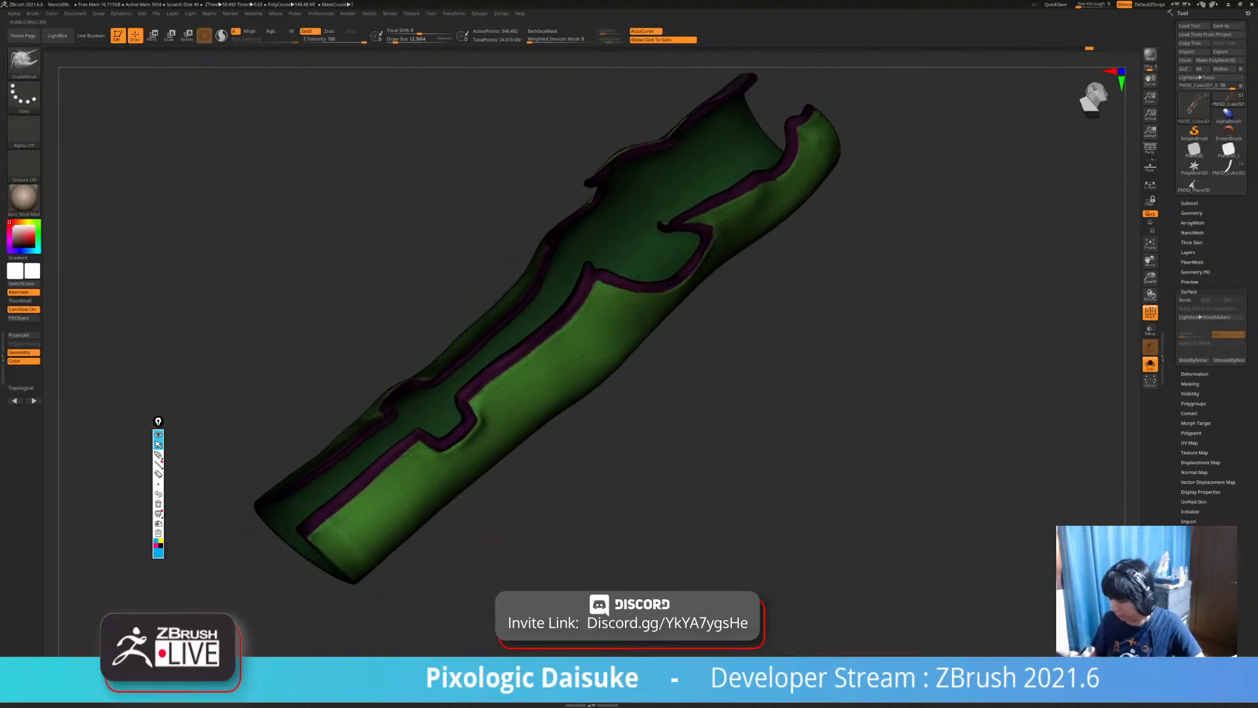
{"action": "right_click_drag", "start_coordinate": [590, 452], "coordinate": [616, 401]}
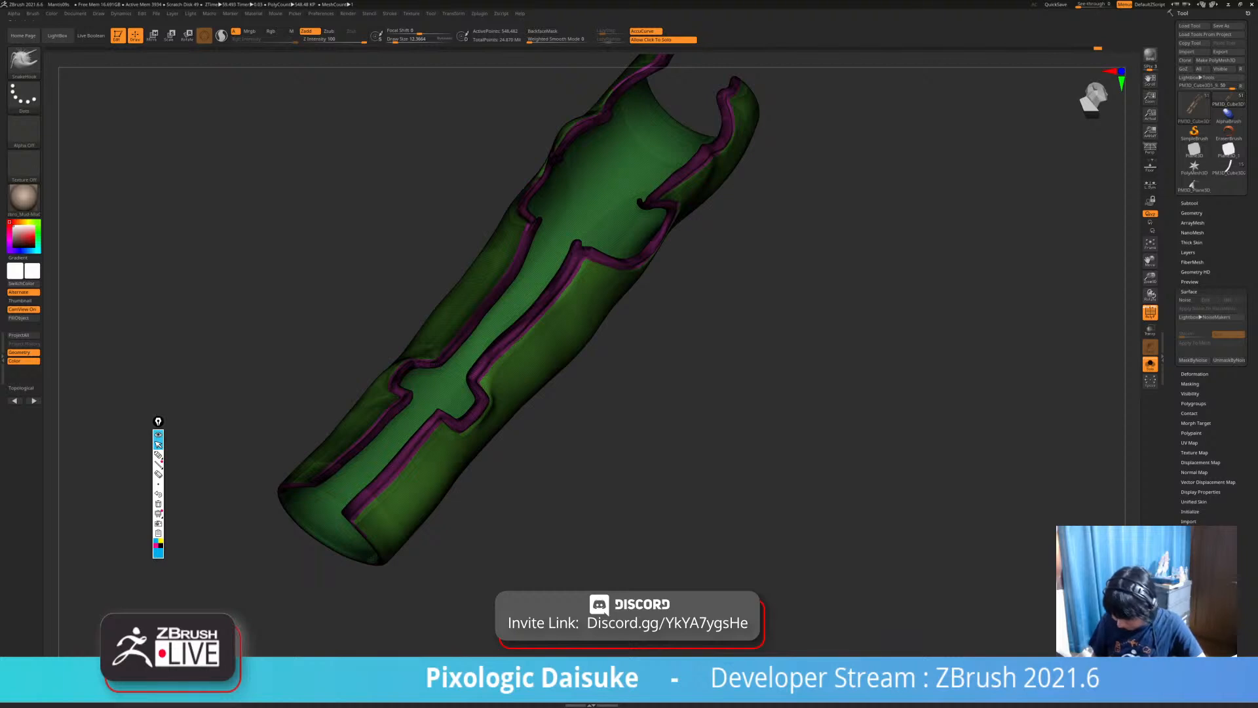
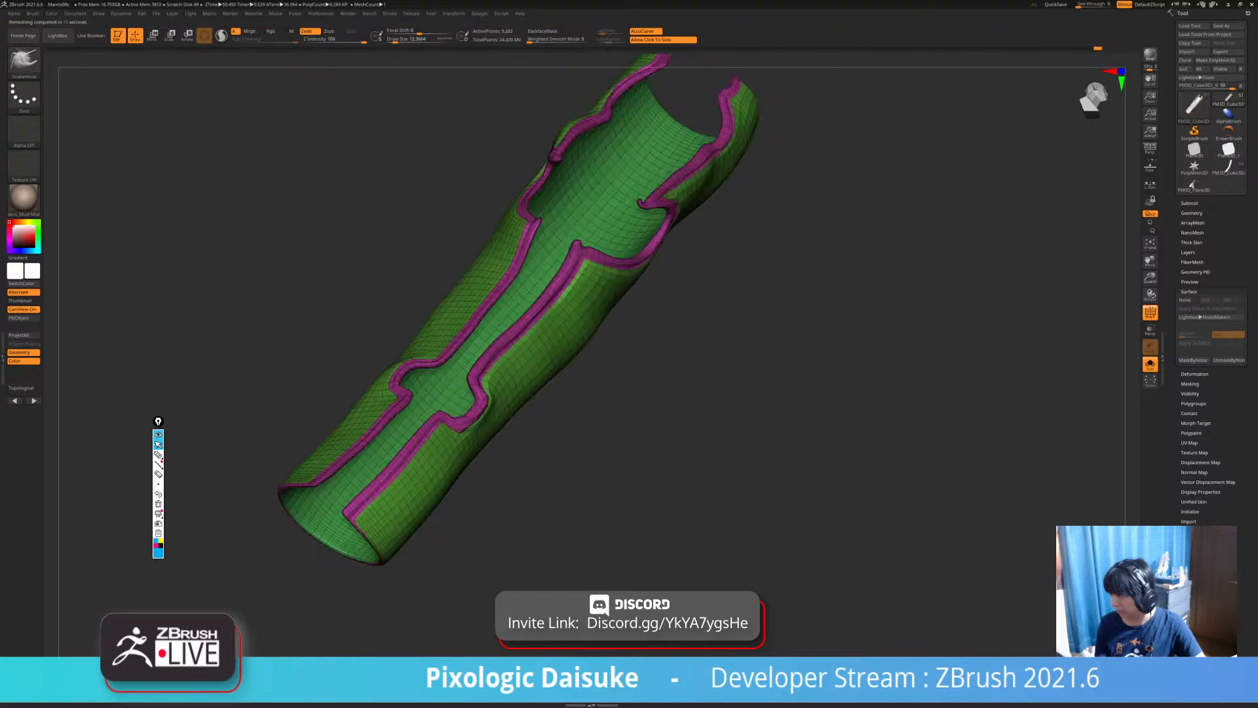
{"action": "left_click_drag", "start_coordinate": [852, 393], "coordinate": [787, 394]}
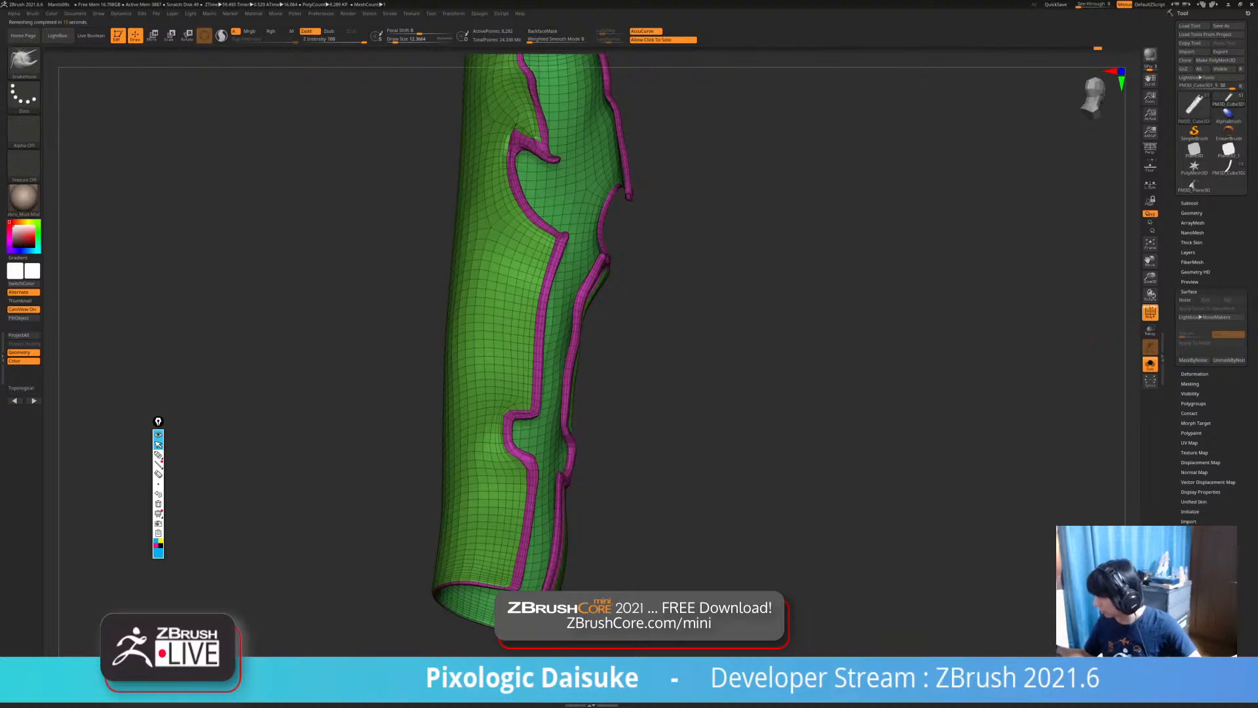
Hide the Polyframe, subdivide the remeshed sleeve twice, and isolate the outer shell briefly before restoring the full mesh.
{"action": "left_click", "coordinate": [1150, 313]}
{"action": "key", "text": "ctrl+d"}
{"action": "key", "text": "ctrl+d"}
{"action": "left_click_drag", "start_coordinate": [917, 393], "coordinate": [807, 394]}
{"action": "left_click", "coordinate": [587, 326], "text": "ctrl+shift"}
{"action": "left_click_drag", "start_coordinate": [648, 382], "coordinate": [596, 382]}
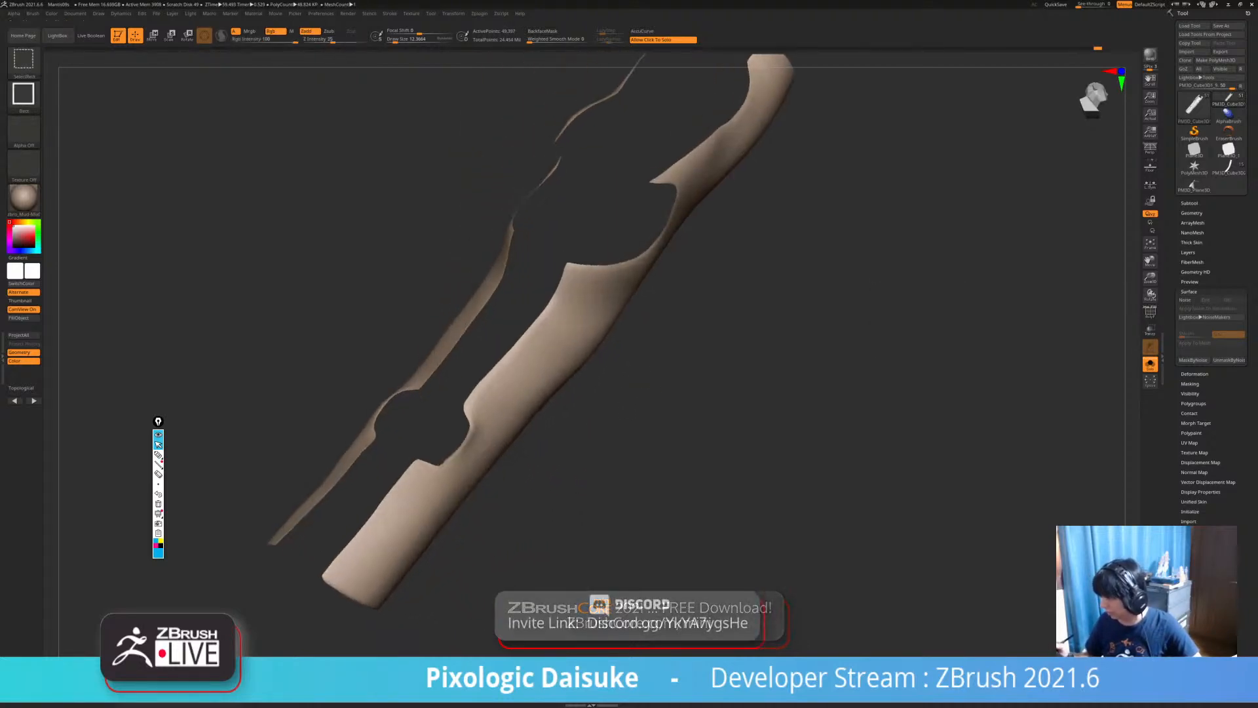
{"action": "left_click", "coordinate": [721, 393], "text": "ctrl+shift"}
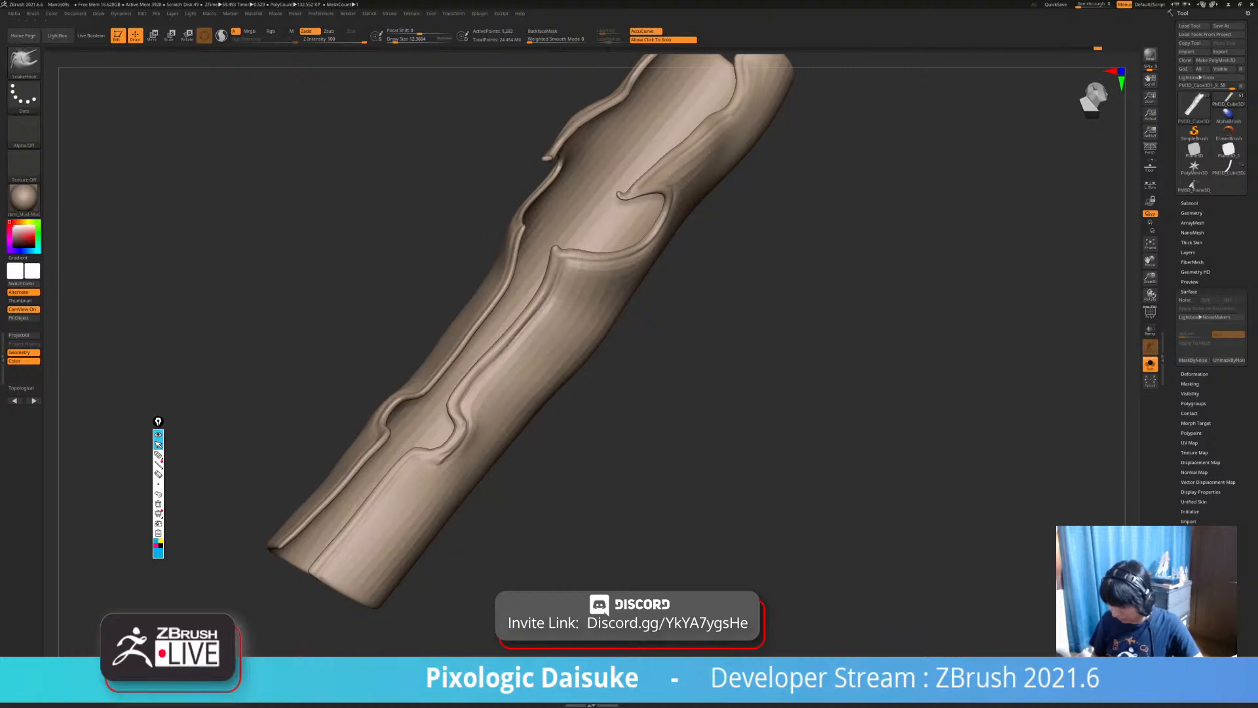
Unwrap the sleeve by polygroups with UV Master at the lowest subdivision level, and try to flatten the result.
{"action": "left_click", "coordinate": [479, 13]}
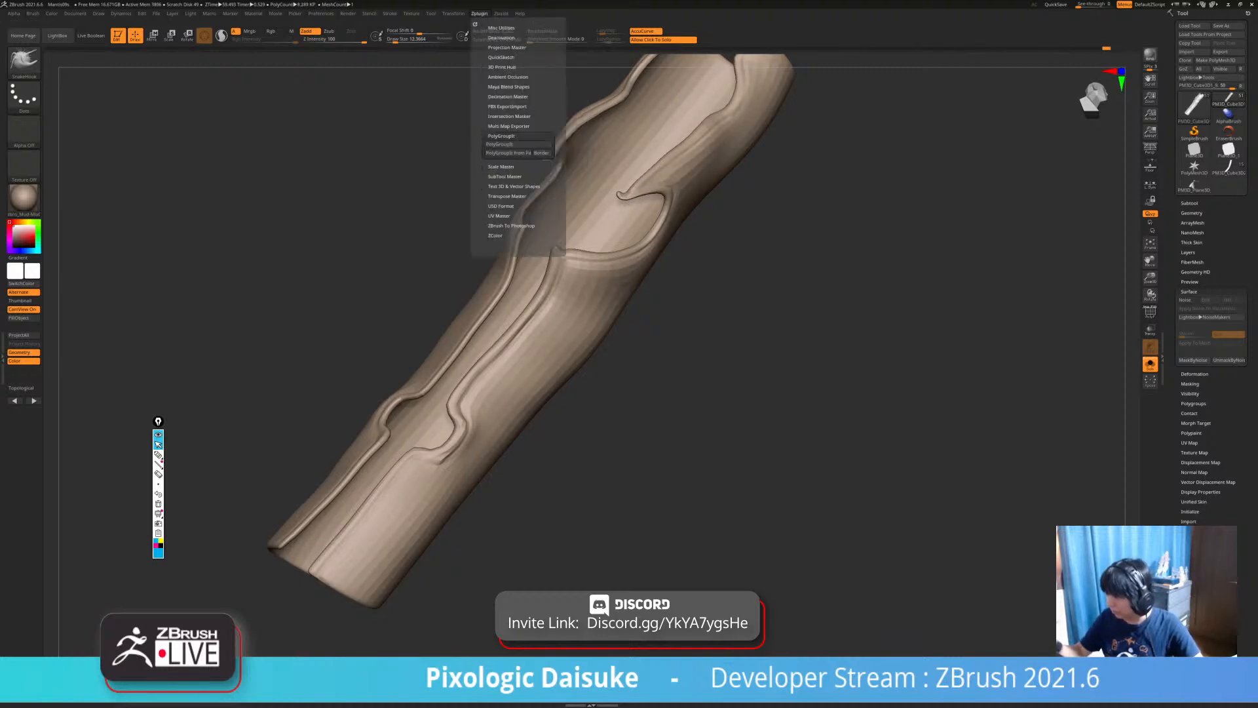
{"action": "left_click", "coordinate": [499, 216]}
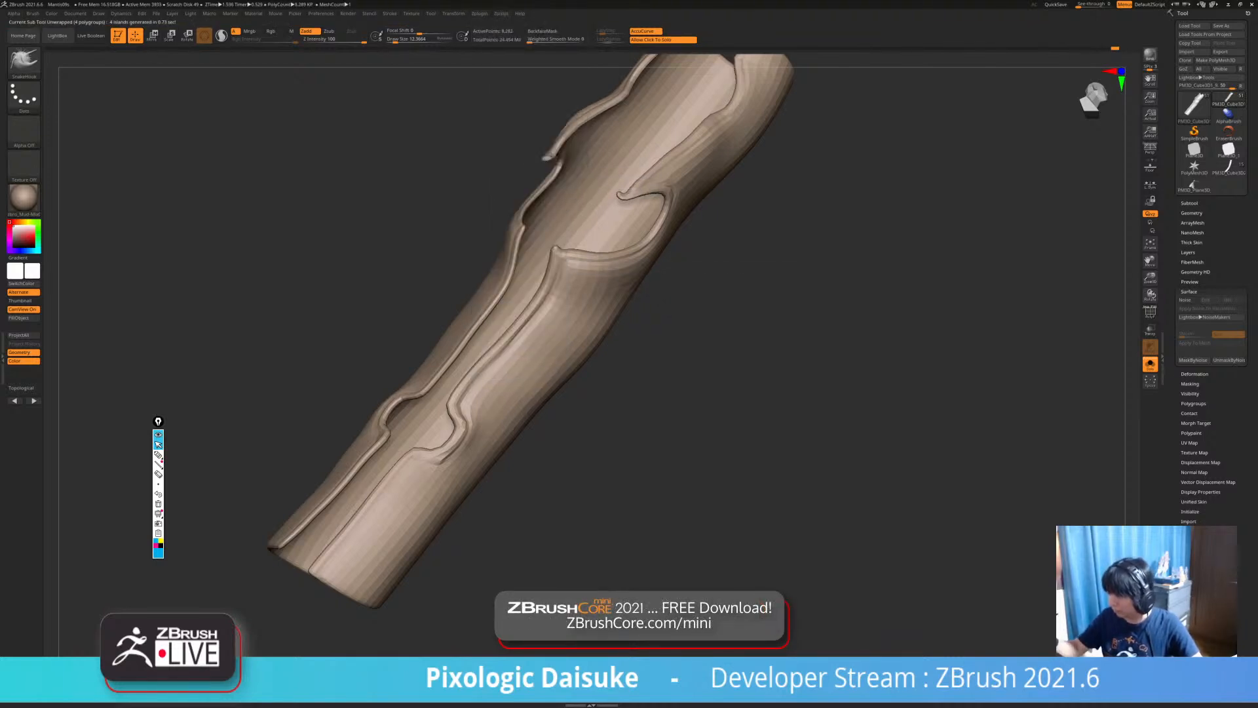
{"action": "mouse_move", "coordinate": [480, 14]}
{"action": "left_click", "coordinate": [492, 318]}
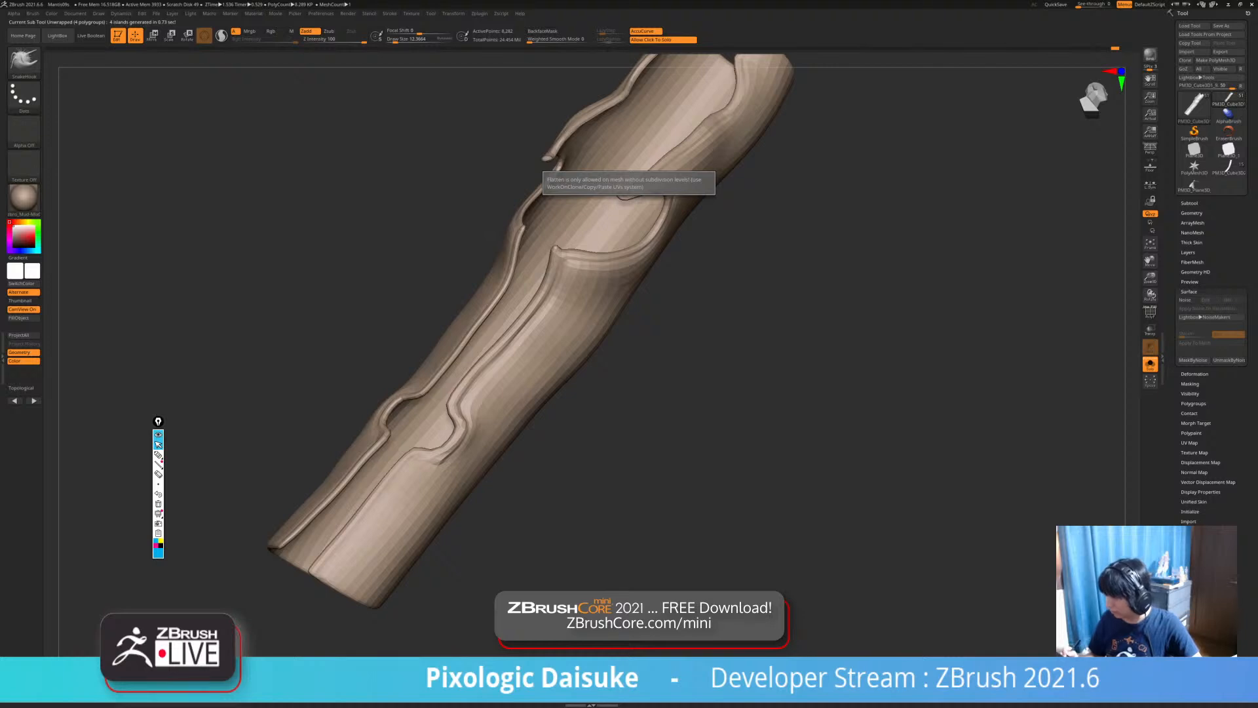
{"action": "mouse_move", "coordinate": [480, 14]}
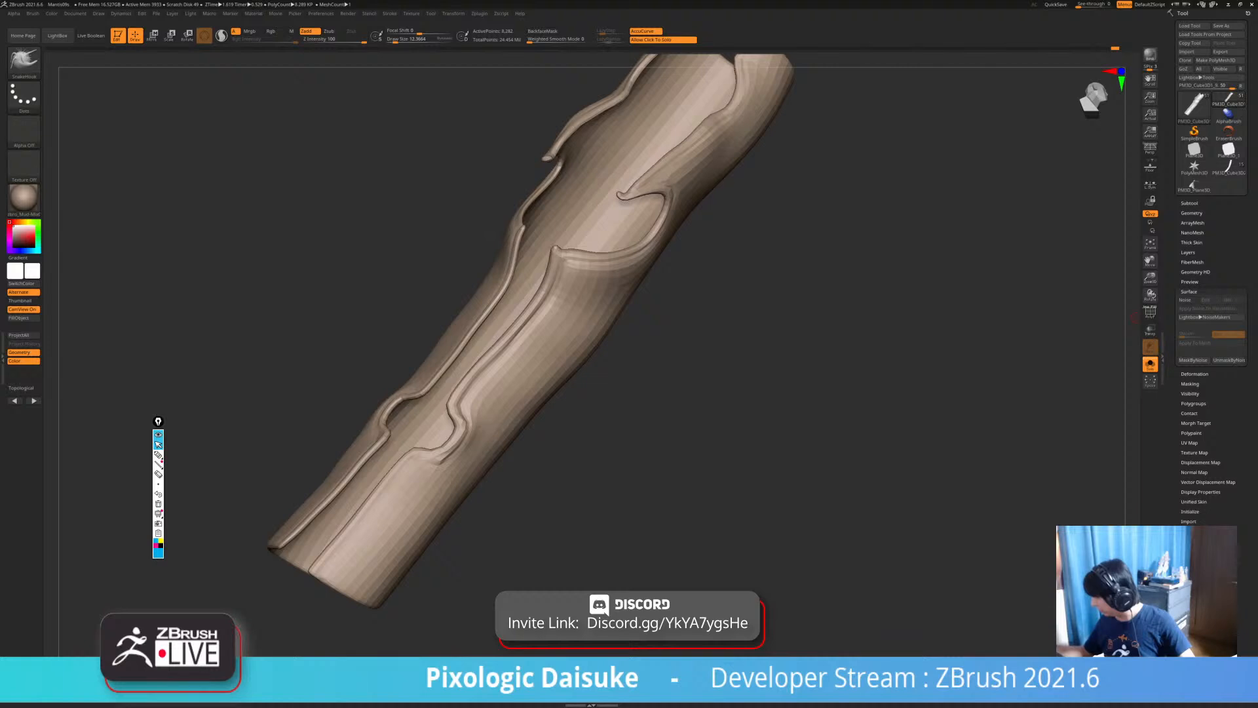
Preview the sleeve's UV islands with Morph UV, lower its Bump to 0 for a flat layout, and restore the 3D shape.
{"action": "left_click", "coordinate": [1196, 423]}
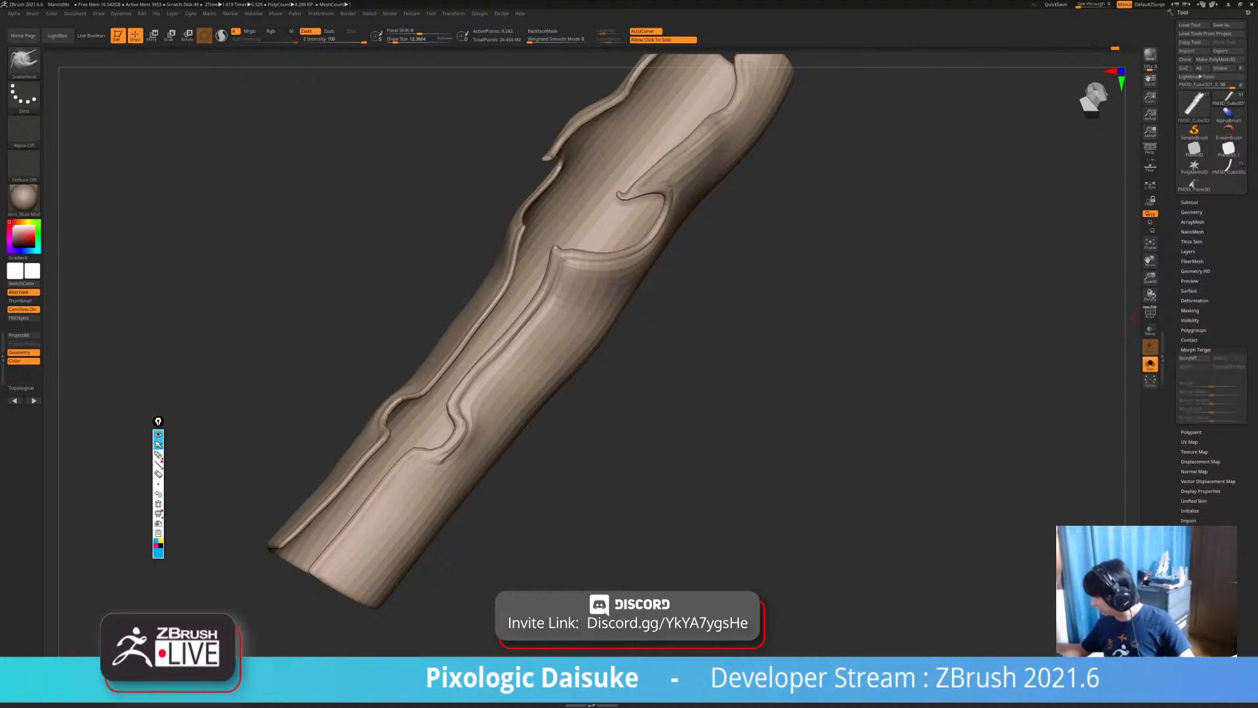
{"action": "left_click", "coordinate": [1196, 350]}
{"action": "left_click", "coordinate": [1189, 369]}
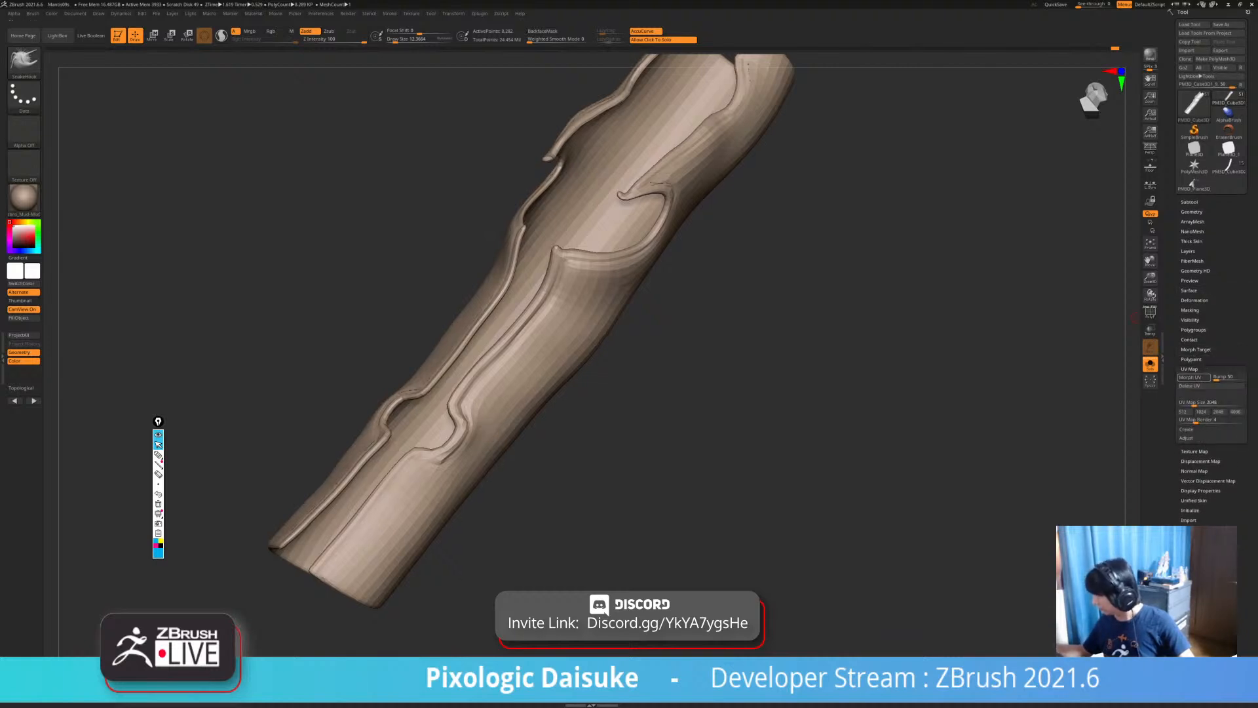
{"action": "left_click", "coordinate": [1191, 377]}
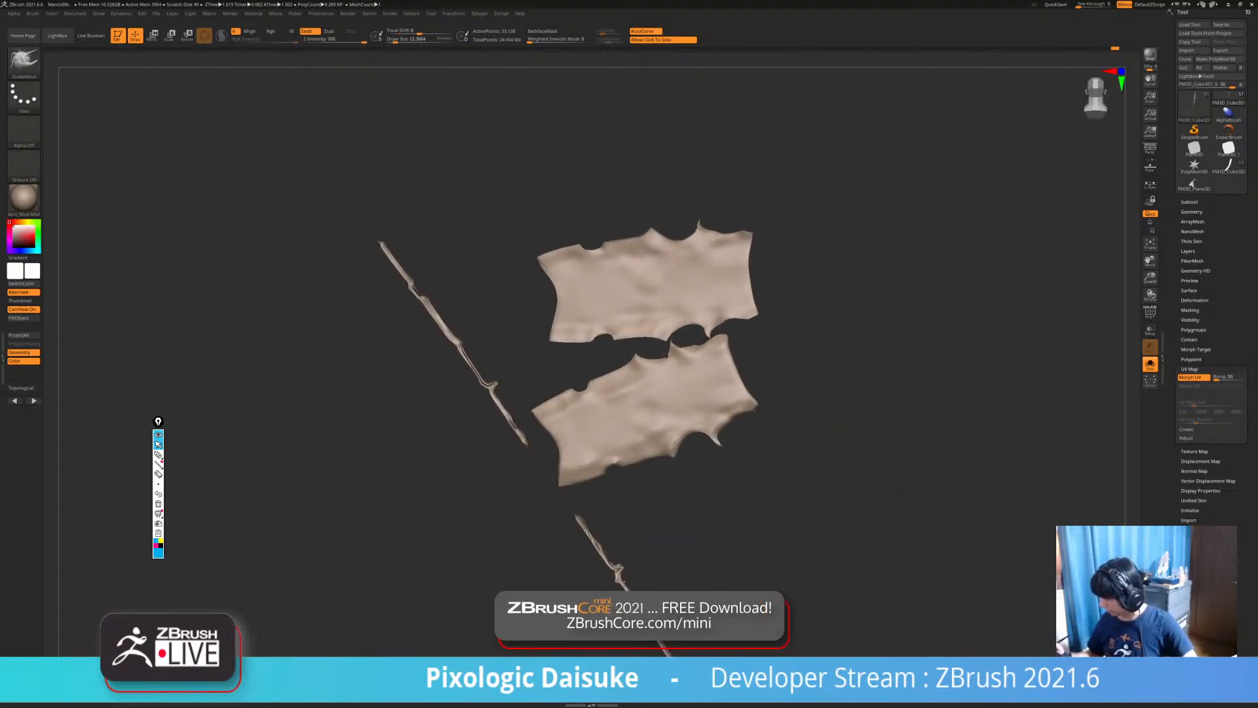
{"action": "left_click", "coordinate": [1191, 377]}
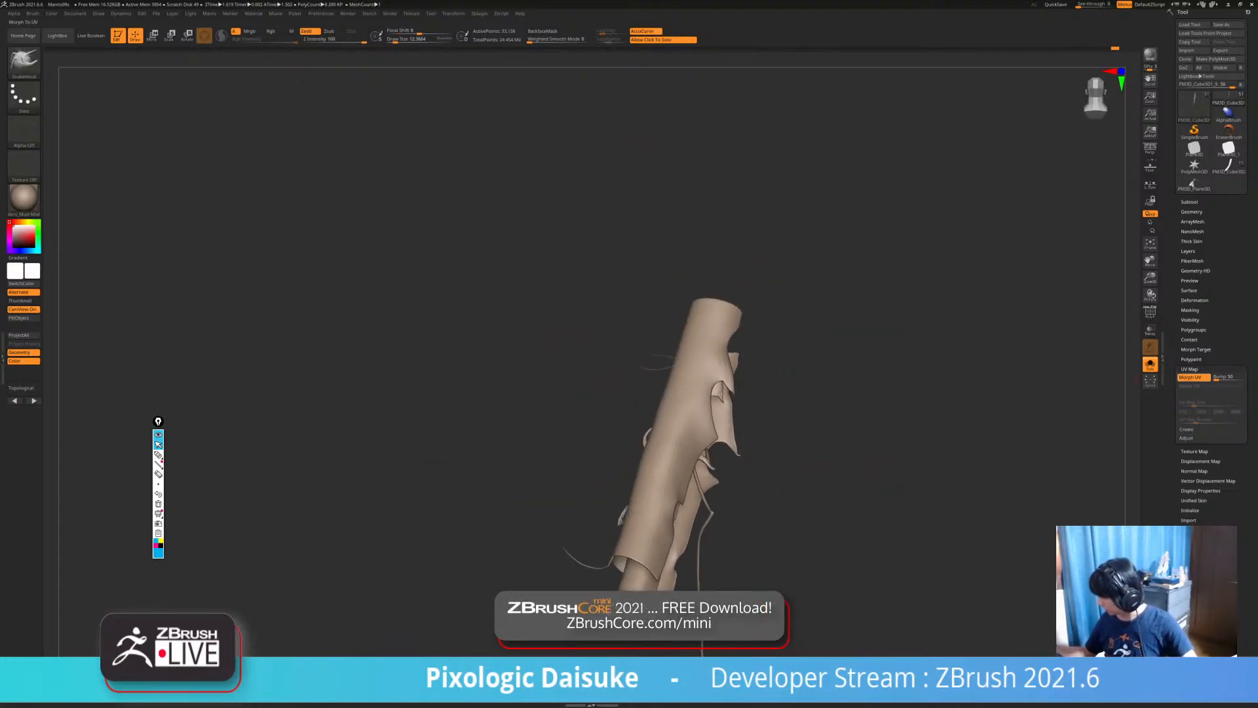
{"action": "left_click_drag", "start_coordinate": [1224, 379], "coordinate": [1212, 378]}
{"action": "left_click", "coordinate": [1193, 378]}
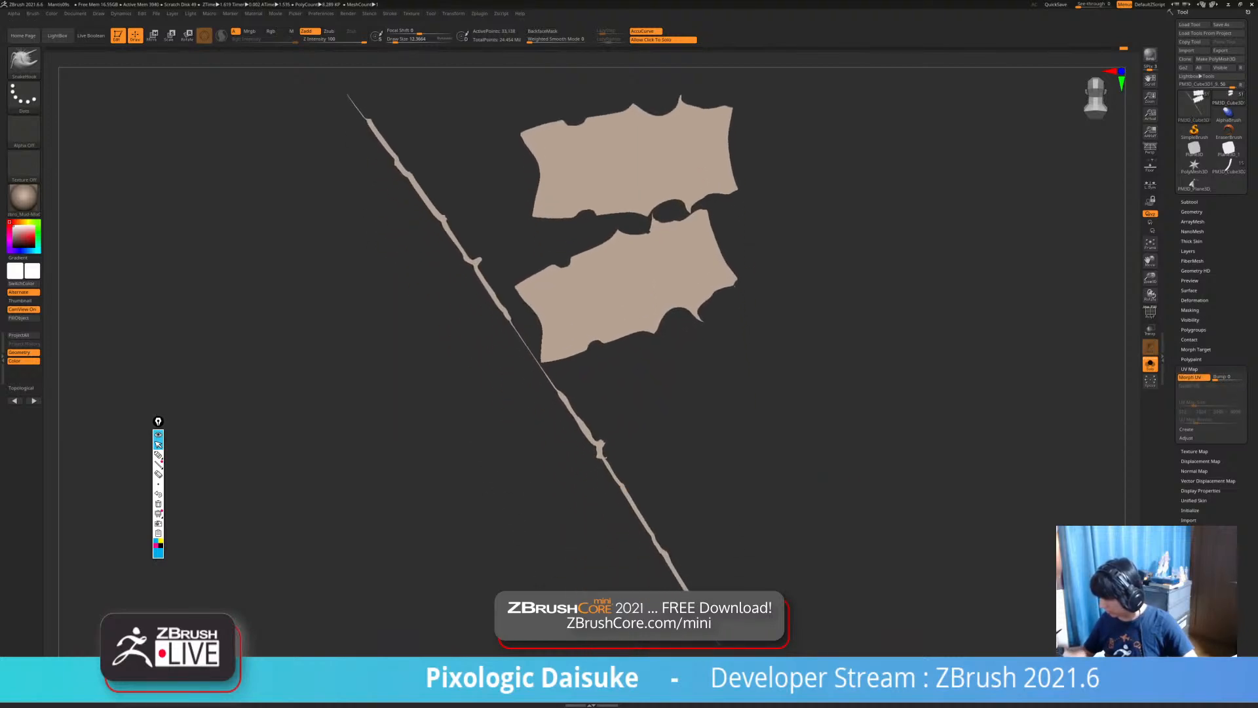
{"action": "left_click", "coordinate": [1192, 377]}
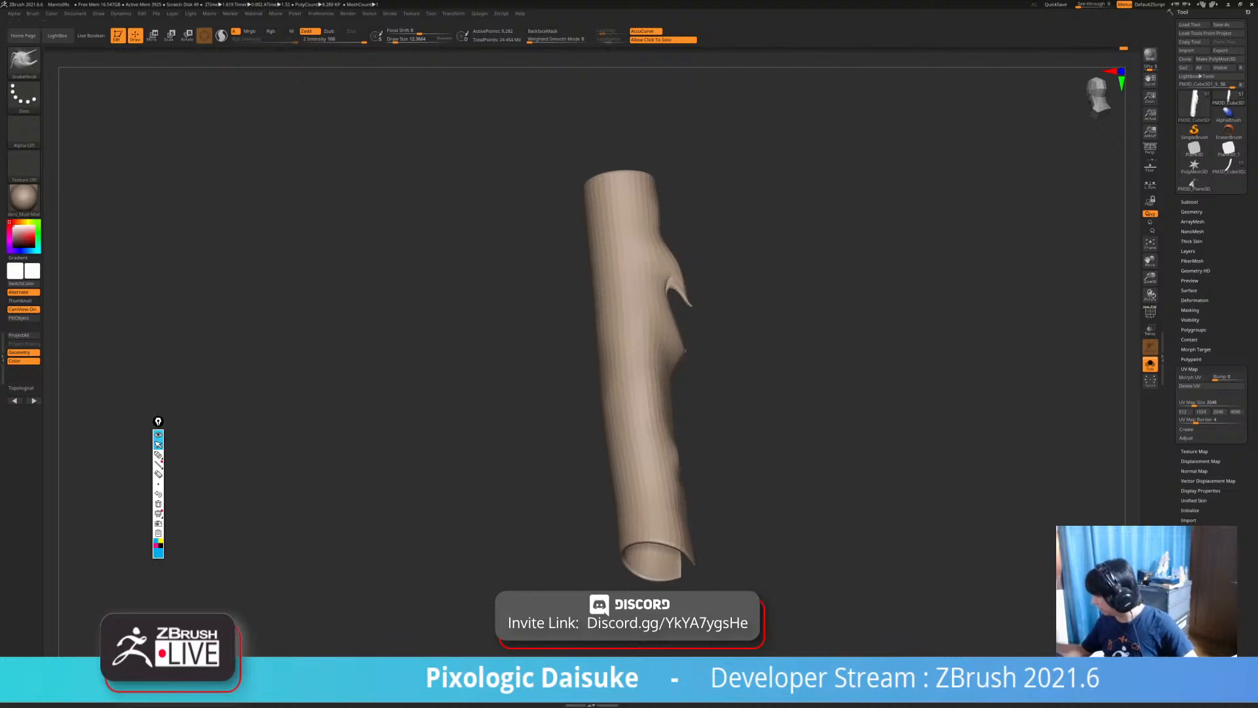
Open the Surface settings, turn on Polyframe and isolate the sleeve's outer shell polygroup.
{"action": "left_click", "coordinate": [1189, 290]}
{"action": "left_click_drag", "start_coordinate": [852, 386], "coordinate": [866, 274]}
{"action": "left_click", "coordinate": [1151, 313]}
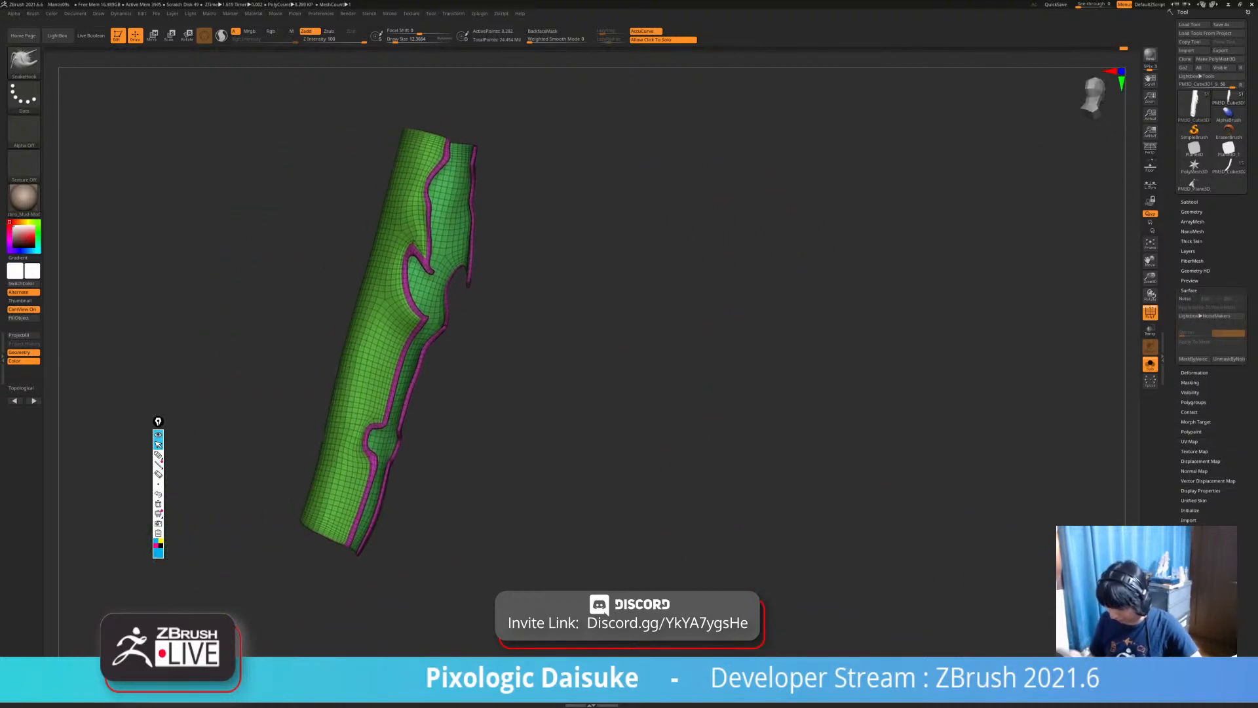
{"action": "left_click", "coordinate": [381, 355], "text": "ctrl+shift"}
{"action": "left_click_drag", "start_coordinate": [498, 354], "coordinate": [498, 419], "text": "alt"}
{"action": "mouse_move", "coordinate": [655, 393]}
{"action": "left_mouse_down", "text": "alt"}
{"action": "mouse_move", "coordinate": [708, 371]}
{"action": "mouse_move", "coordinate": [662, 372]}
{"action": "left_mouse_up", "text": "alt"}
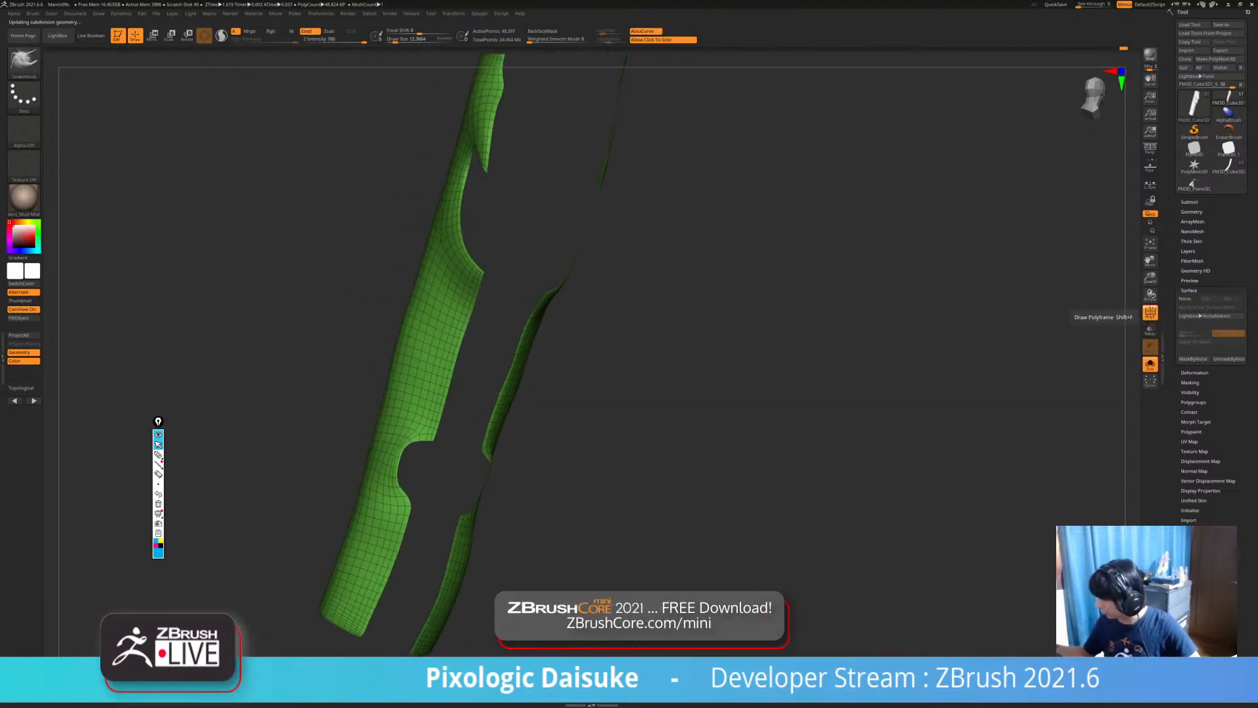
Show the full sleeve again and mask everything except its outer shell polygroup.
{"action": "left_click", "coordinate": [721, 430], "text": "ctrl+shift"}
{"action": "key", "text": "f"}
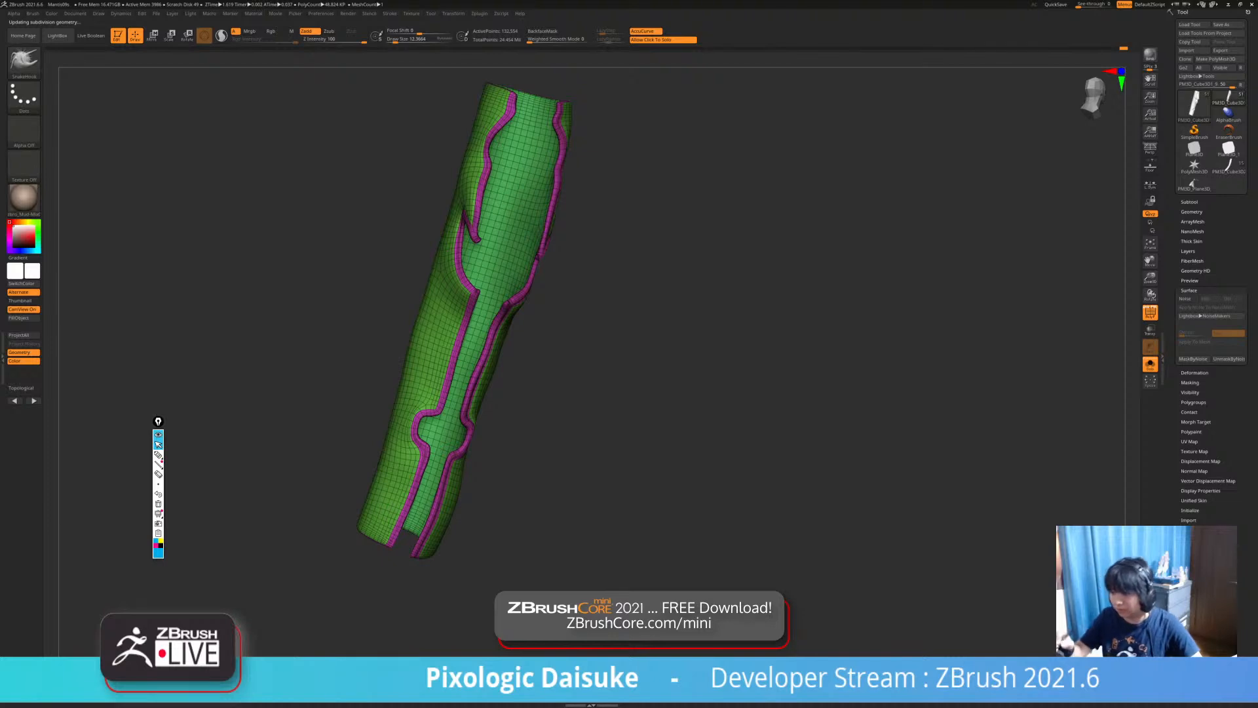
{"action": "key", "text": "w"}
{"action": "left_click", "coordinate": [439, 308], "text": "ctrl"}
{"action": "key", "text": "f"}
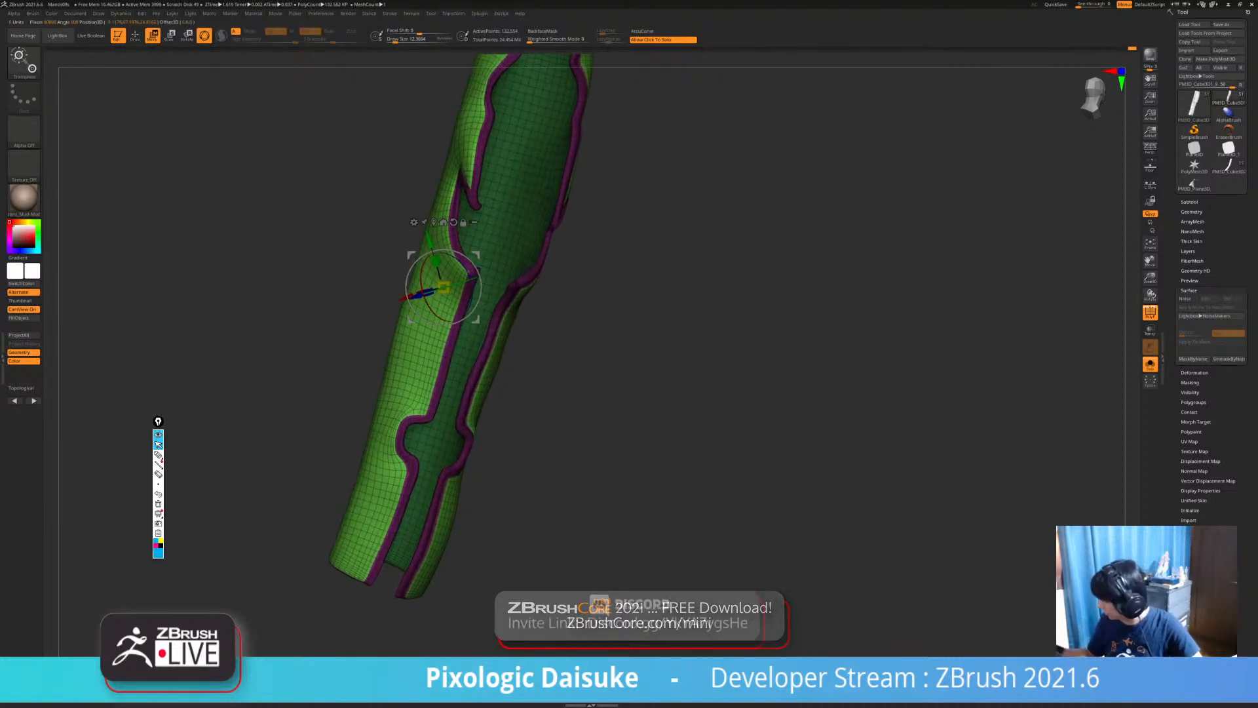
Open NoiseMaker for the sleeve, enable a hexagon plug-in noise, and switch its mapping to UV with Mix Basic Noise at 0.
{"action": "left_click", "coordinate": [1185, 299]}
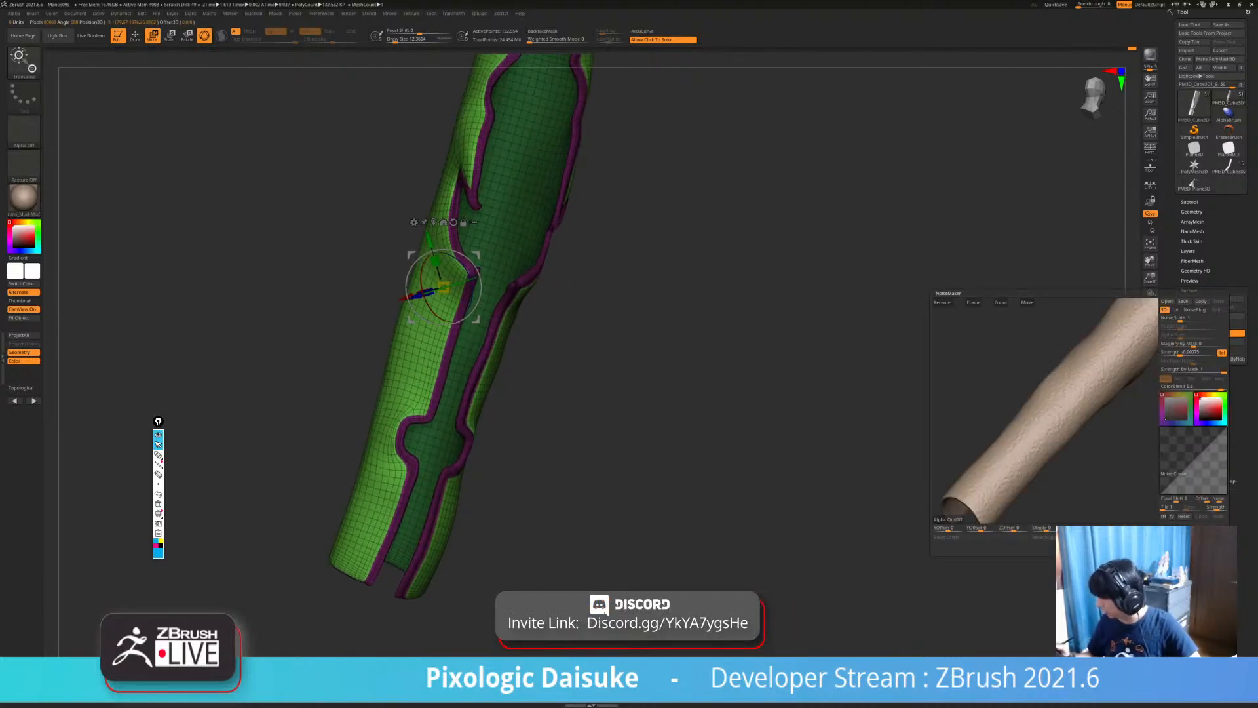
{"action": "left_click_drag", "start_coordinate": [989, 407], "coordinate": [1019, 408]}
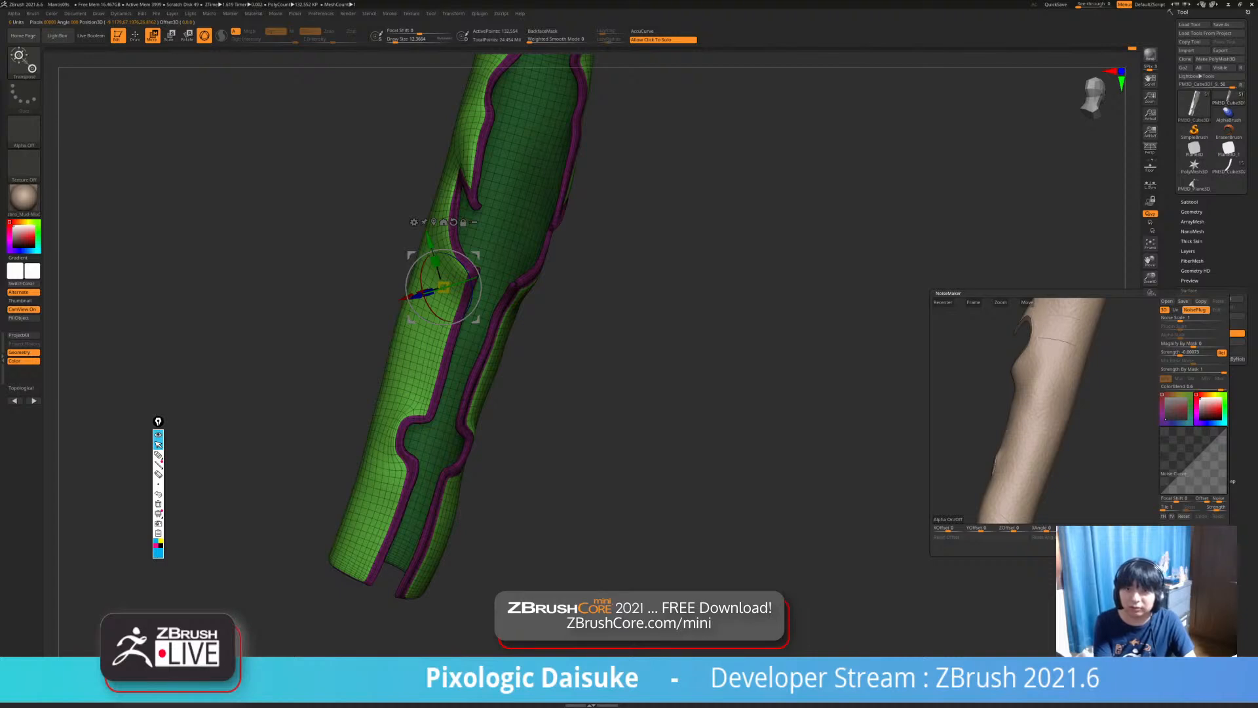
{"action": "left_click", "coordinate": [1218, 301]}
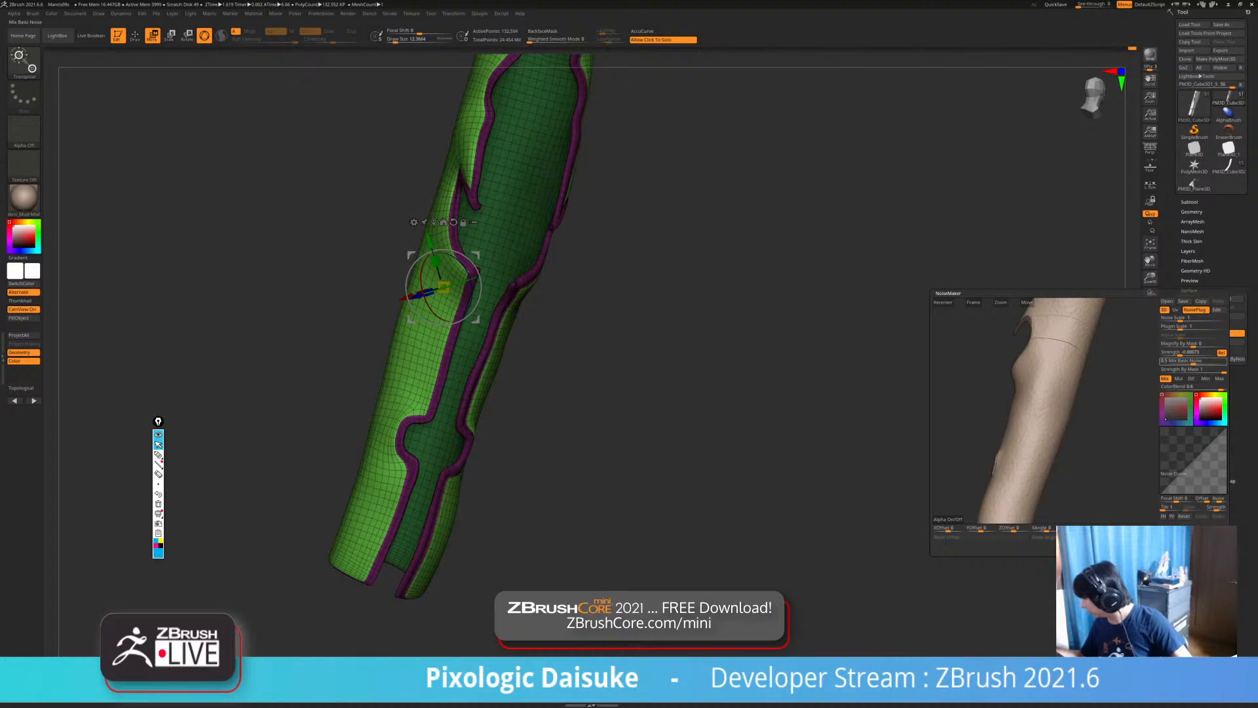
{"action": "mouse_move", "coordinate": [1180, 354]}
{"action": "left_mouse_down"}
{"action": "mouse_move", "coordinate": [1190, 320]}
{"action": "mouse_move", "coordinate": [1162, 319]}
{"action": "mouse_move", "coordinate": [1196, 328]}
{"action": "mouse_move", "coordinate": [1180, 327]}
{"action": "mouse_move", "coordinate": [1196, 327]}
{"action": "mouse_move", "coordinate": [1185, 353]}
{"action": "left_mouse_up"}
{"action": "left_click", "coordinate": [1175, 310]}
{"action": "mouse_move", "coordinate": [1101, 432]}
{"action": "right_mouse_down", "text": "ctrl"}
{"action": "mouse_move", "coordinate": [1101, 388]}
{"action": "mouse_move", "coordinate": [1068, 393]}
{"action": "mouse_move", "coordinate": [1068, 419]}
{"action": "right_mouse_up", "text": "ctrl"}
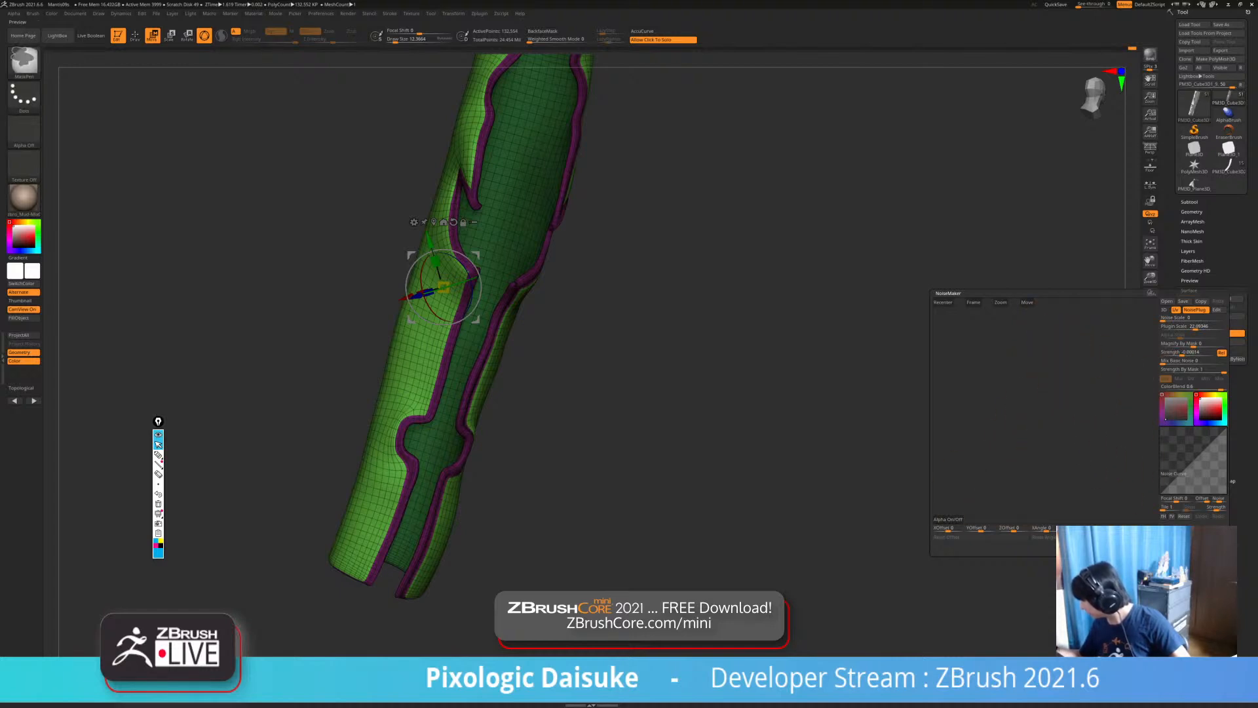
Try several Plugin Scale and Strength values for the noise and inspect the sleeve in the preview.
{"action": "left_click_drag", "start_coordinate": [1196, 328], "coordinate": [1185, 353]}
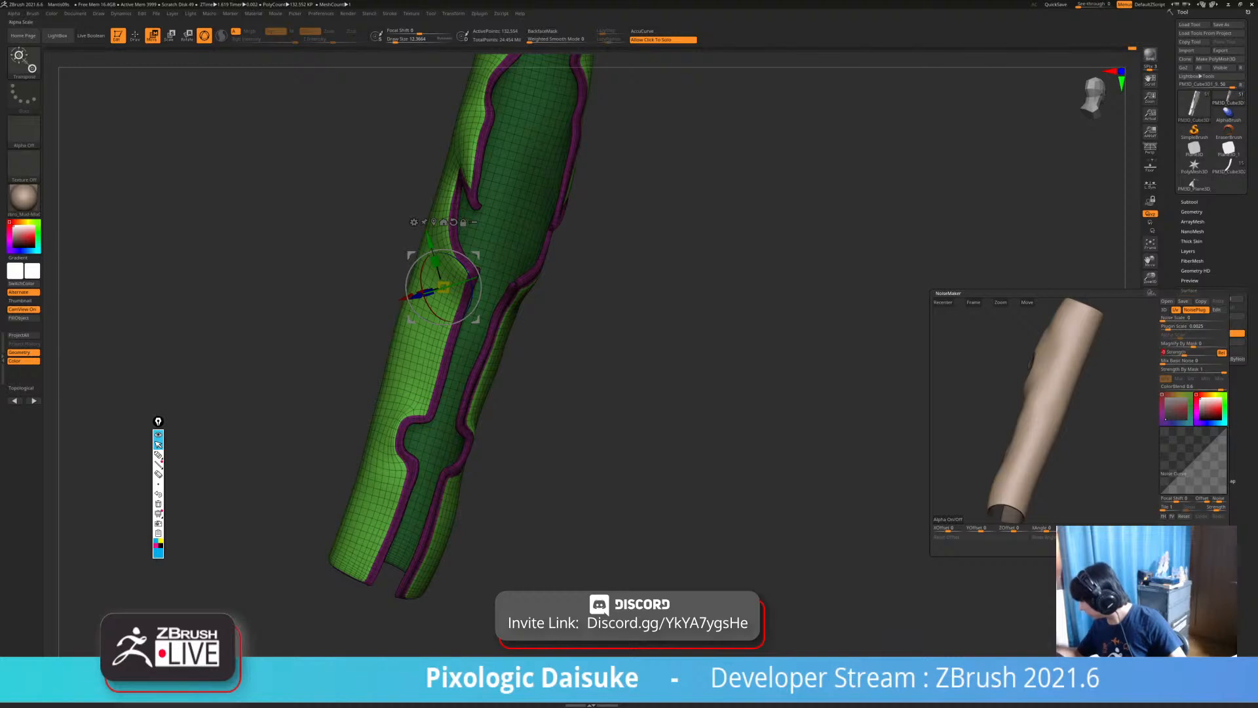
{"action": "left_click", "coordinate": [1169, 327]}
{"action": "left_click_drag", "start_coordinate": [1182, 327], "coordinate": [1175, 327]}
{"action": "left_click", "coordinate": [1177, 319]}
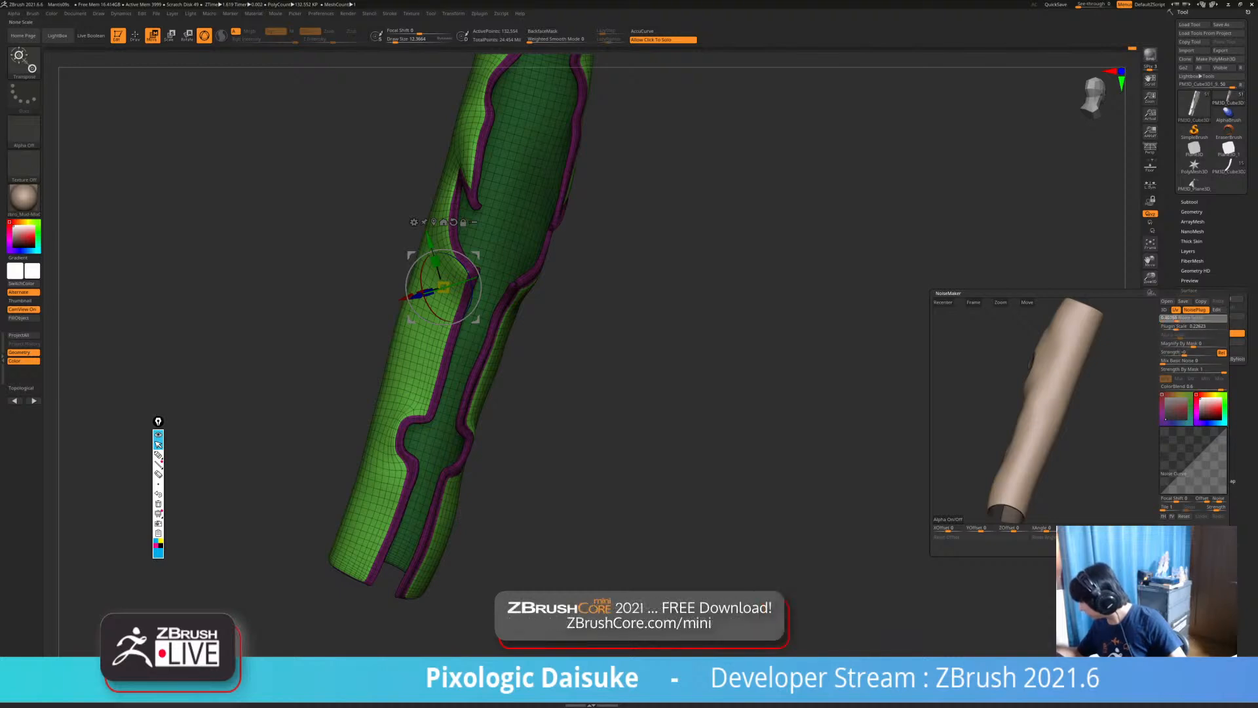
{"action": "left_click", "coordinate": [1182, 327]}
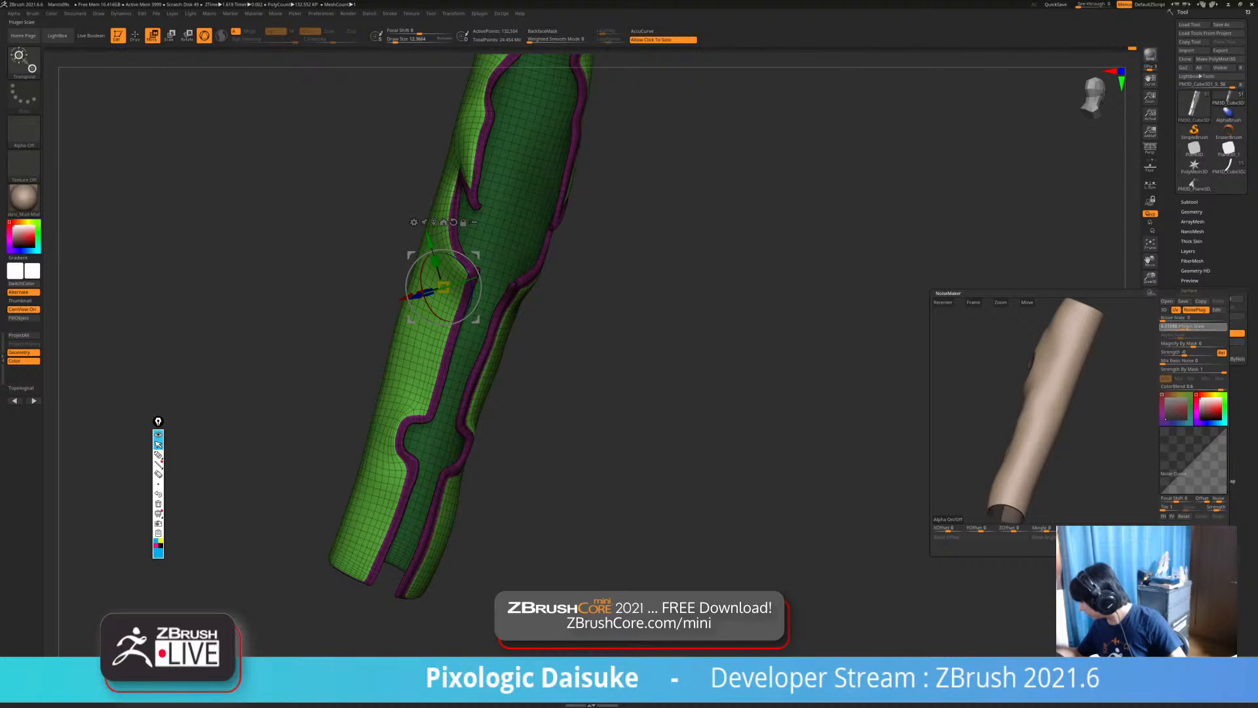
{"action": "left_click_drag", "start_coordinate": [1062, 420], "coordinate": [1016, 394]}
{"action": "left_click", "coordinate": [973, 302]}
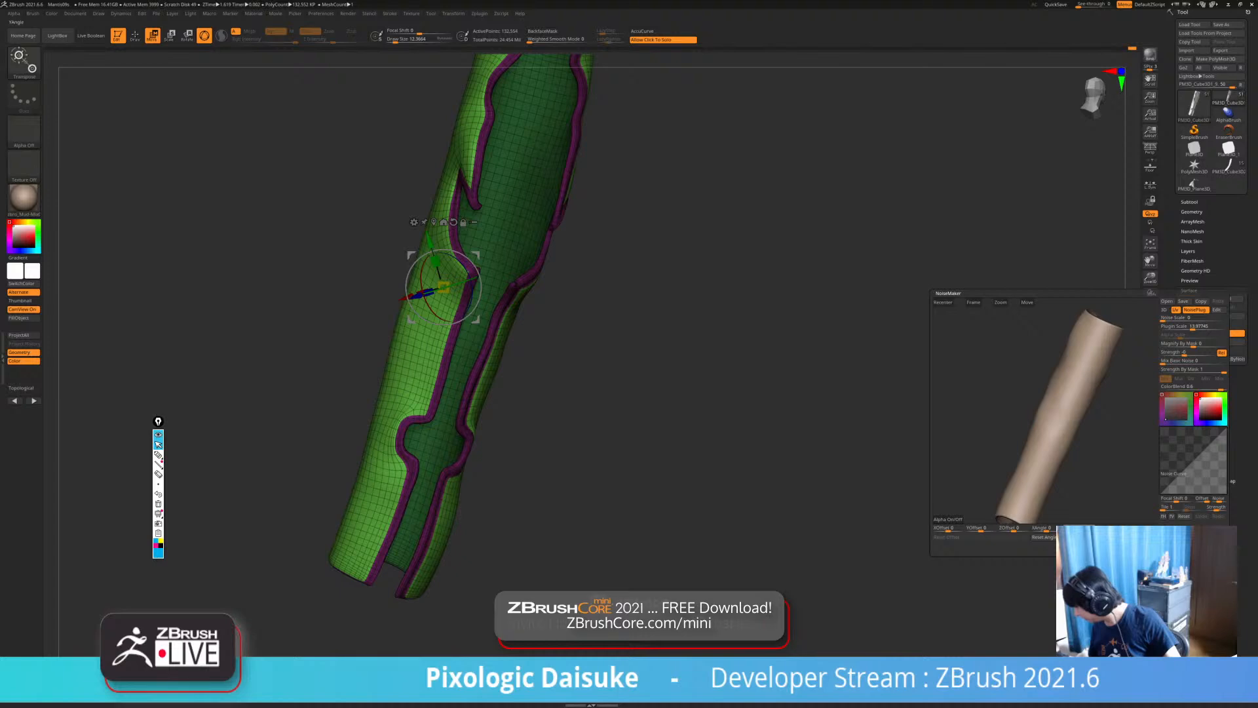
Raise the noise Strength and reduce the Plugin Scale until the hexagons show on the previewed sleeve.
{"action": "left_click", "coordinate": [1181, 353]}
{"action": "left_click_drag", "start_coordinate": [1184, 353], "coordinate": [1195, 353]}
{"action": "left_click_drag", "start_coordinate": [1108, 426], "coordinate": [1009, 419]}
{"action": "left_click_drag", "start_coordinate": [1193, 327], "coordinate": [1191, 327]}
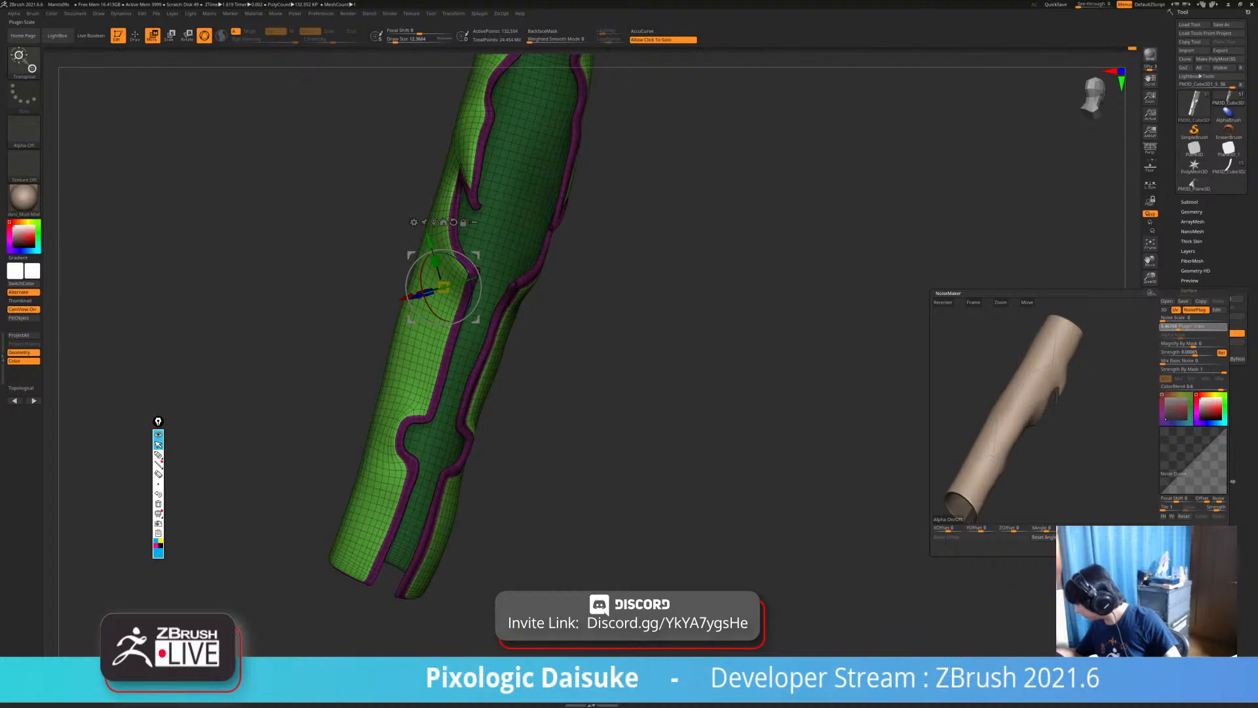
{"action": "left_click_drag", "start_coordinate": [1175, 327], "coordinate": [1173, 327]}
{"action": "left_click_drag", "start_coordinate": [1101, 458], "coordinate": [1082, 406], "text": "alt"}
{"action": "left_click_drag", "start_coordinate": [1195, 353], "coordinate": [1197, 354]}
{"action": "left_click_drag", "start_coordinate": [1061, 354], "coordinate": [1101, 431], "text": "alt"}
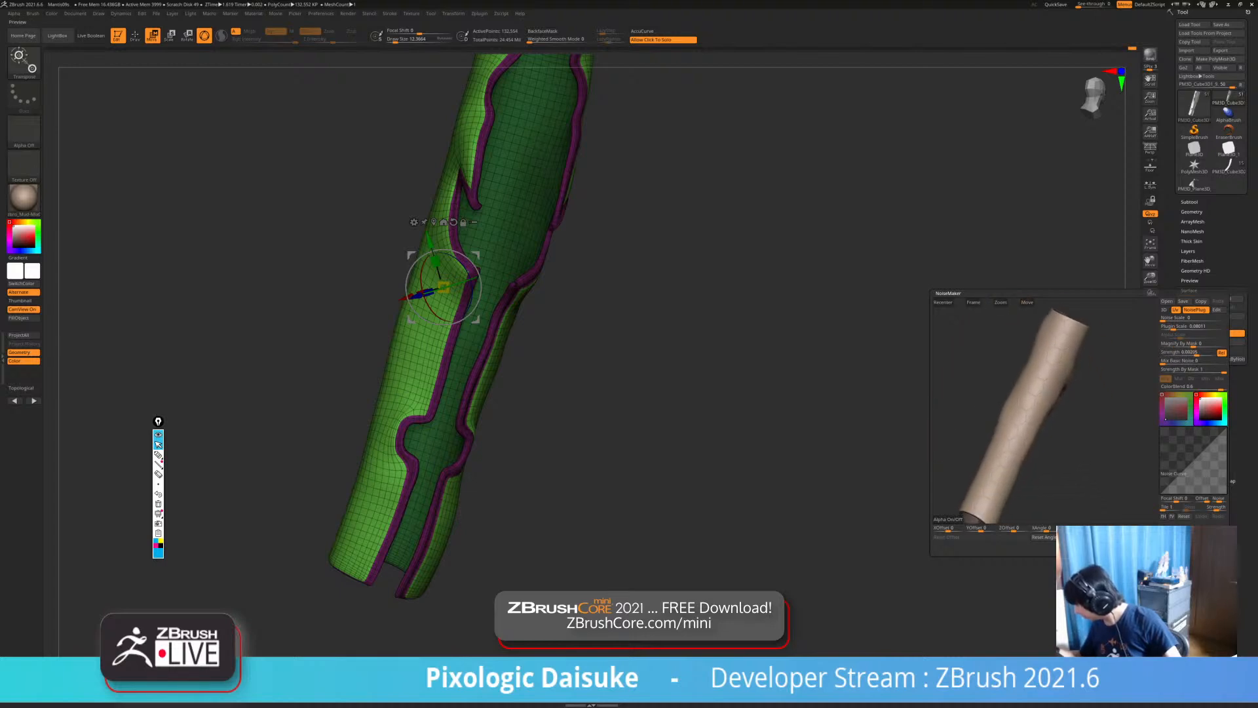
Make the hexagons smaller and their relief stronger, checking the preview, and accept the noise.
{"action": "left_click_drag", "start_coordinate": [1197, 353], "coordinate": [1198, 353]}
{"action": "left_click_drag", "start_coordinate": [1075, 426], "coordinate": [1062, 630], "text": "alt"}
{"action": "left_click_drag", "start_coordinate": [1081, 341], "coordinate": [1063, 496], "text": "alt"}
{"action": "left_click_drag", "start_coordinate": [1098, 419], "coordinate": [1094, 442]}
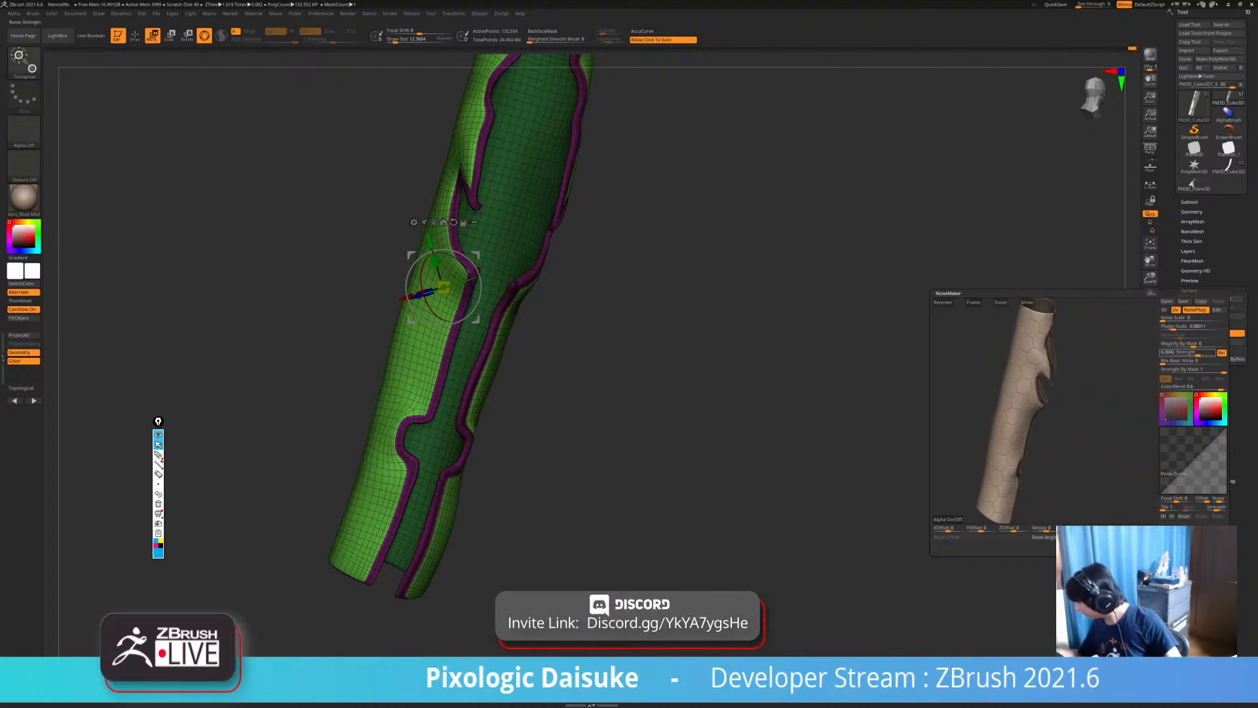
{"action": "left_click_drag", "start_coordinate": [1174, 328], "coordinate": [1200, 354]}
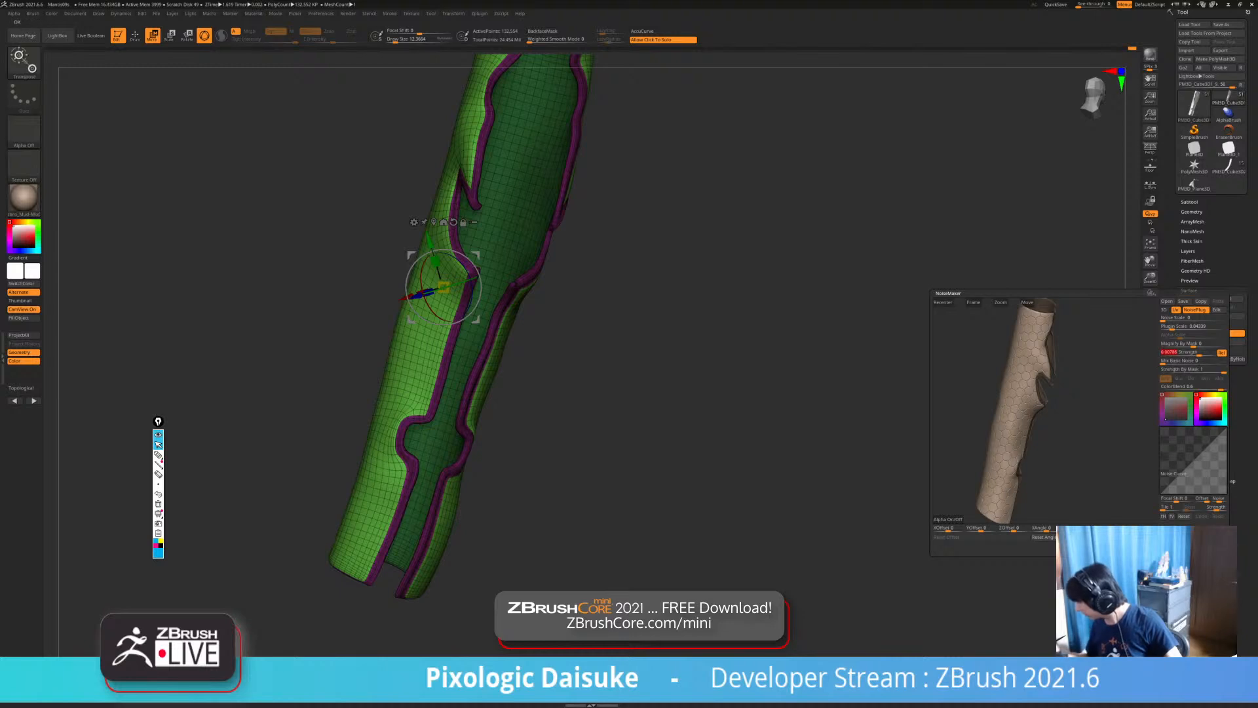
{"action": "left_click", "coordinate": [1178, 548]}
Try applying the hexagon noise to the mesh, inspect it with the Polyframe hidden, and undo the application.
{"action": "left_click_drag", "start_coordinate": [740, 393], "coordinate": [894, 394]}
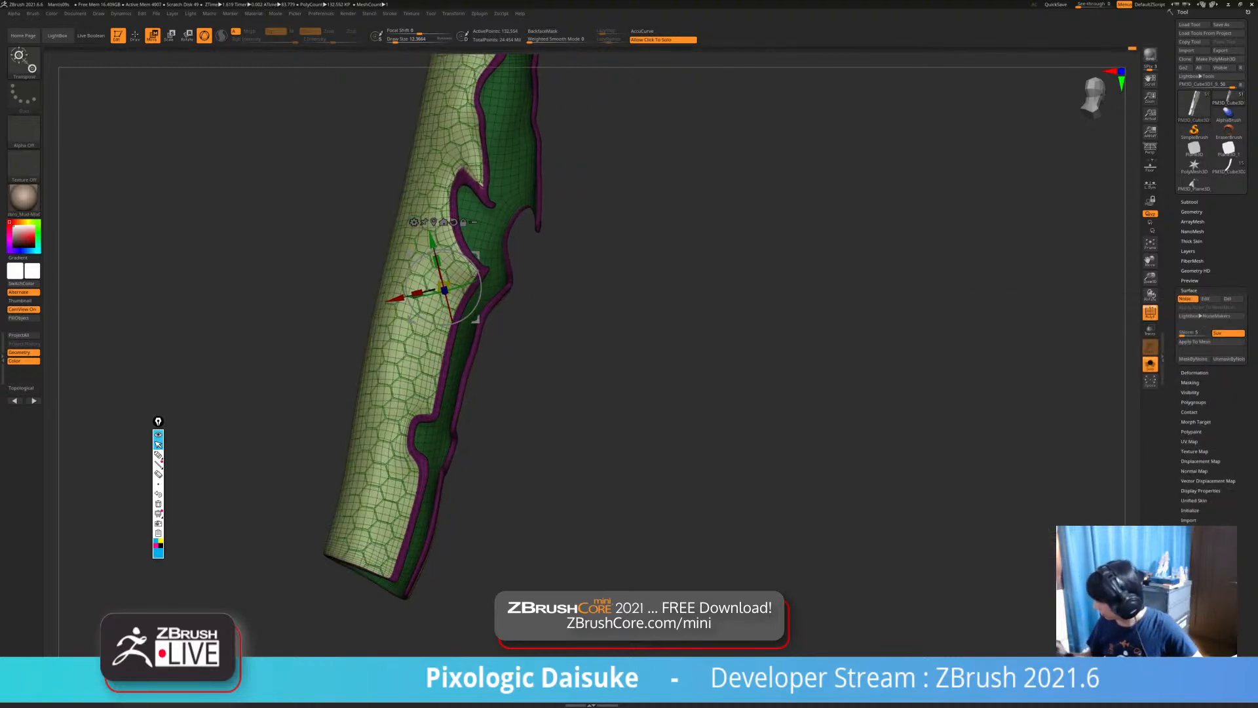
{"action": "left_click", "coordinate": [1194, 342]}
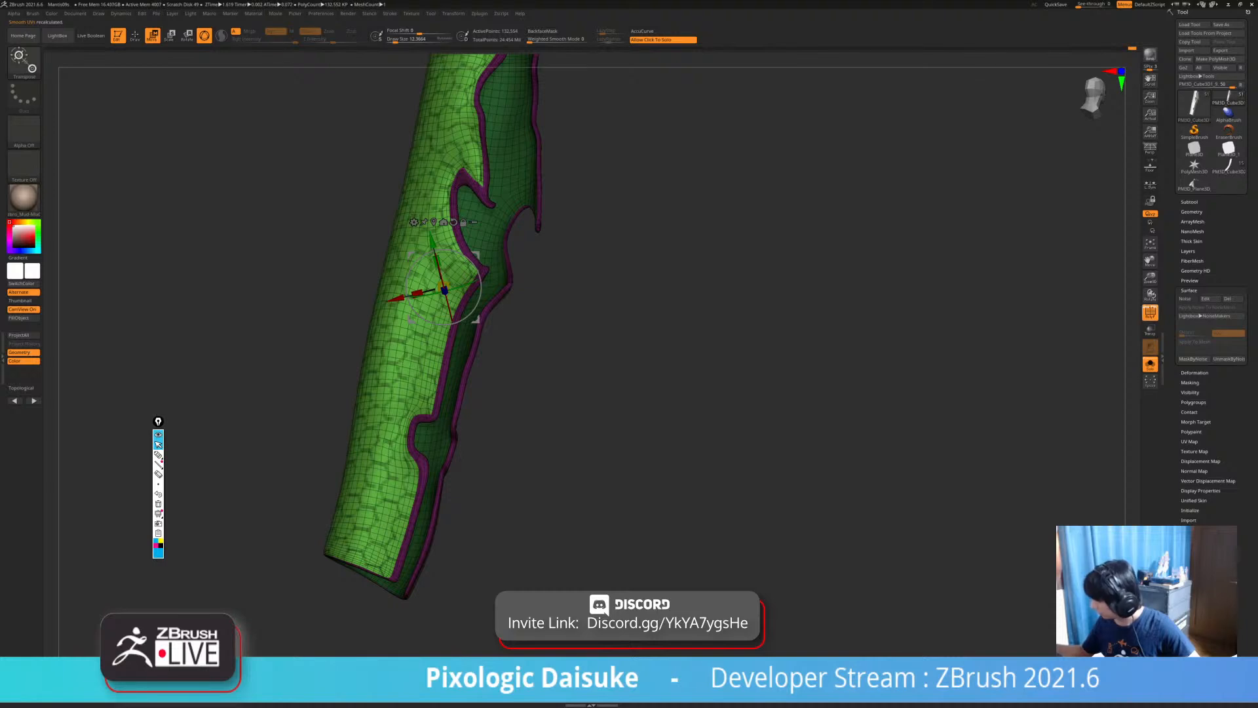
{"action": "key", "text": "shift+f"}
{"action": "right_click_drag", "start_coordinate": [419, 315], "coordinate": [459, 308], "text": "ctrl"}
{"action": "key", "text": "ctrl+z"}
Try to subdivide the masked sleeve, and step through the undo history back to the hexagon noise.
{"action": "key", "text": "ctrl+d"}
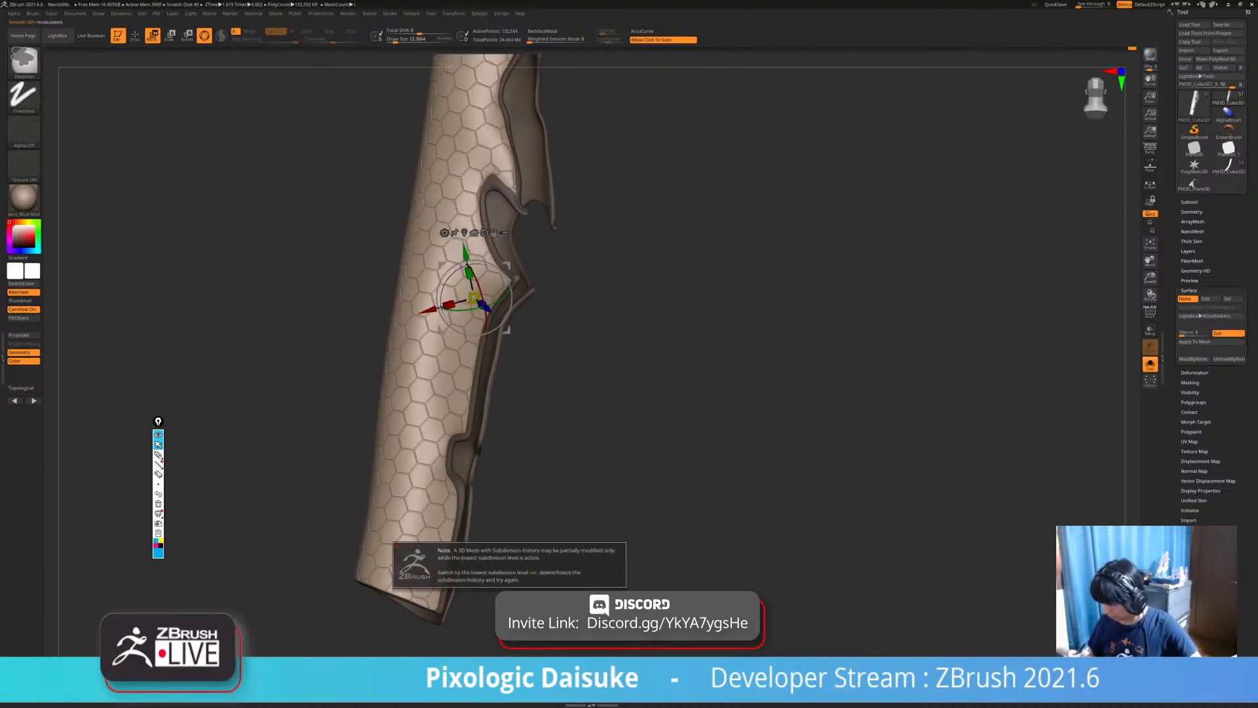
{"action": "left_click_drag", "start_coordinate": [631, 473], "coordinate": [633, 495], "text": "ctrl"}
{"action": "key", "text": "ctrl+z"}
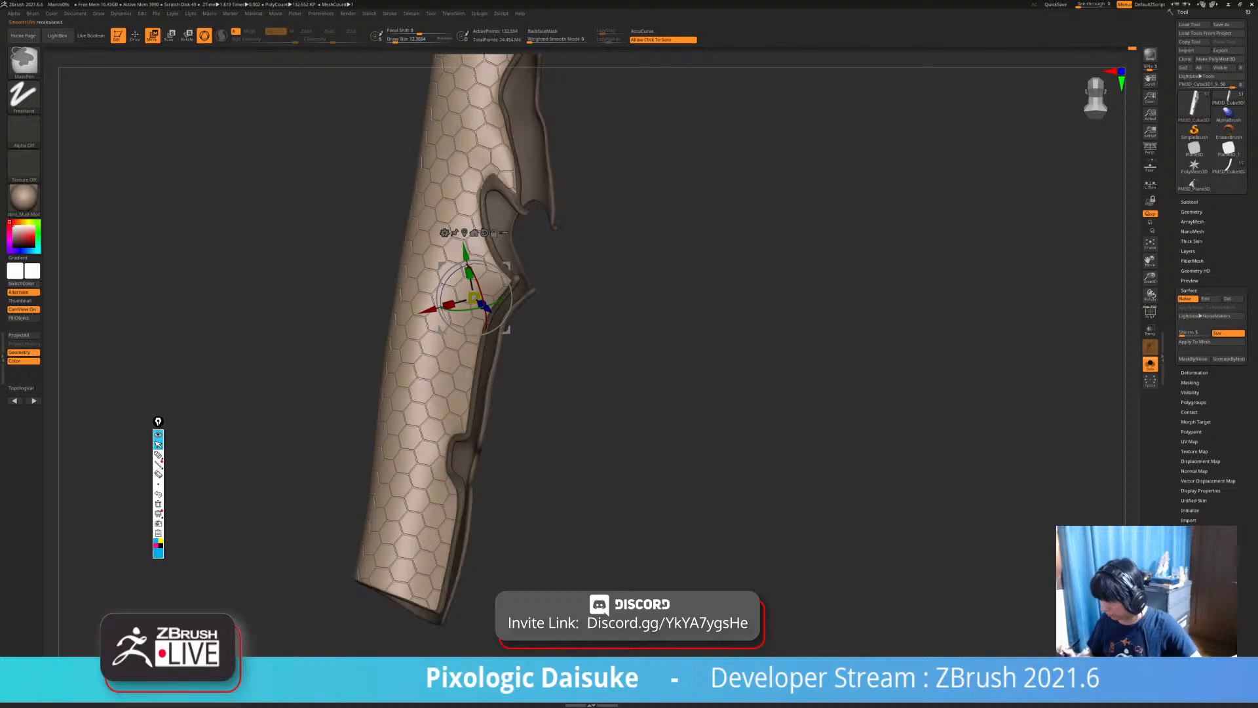
{"action": "right_click_drag", "start_coordinate": [458, 308], "coordinate": [455, 282], "text": "ctrl"}
{"action": "key", "text": "ctrl+z"}
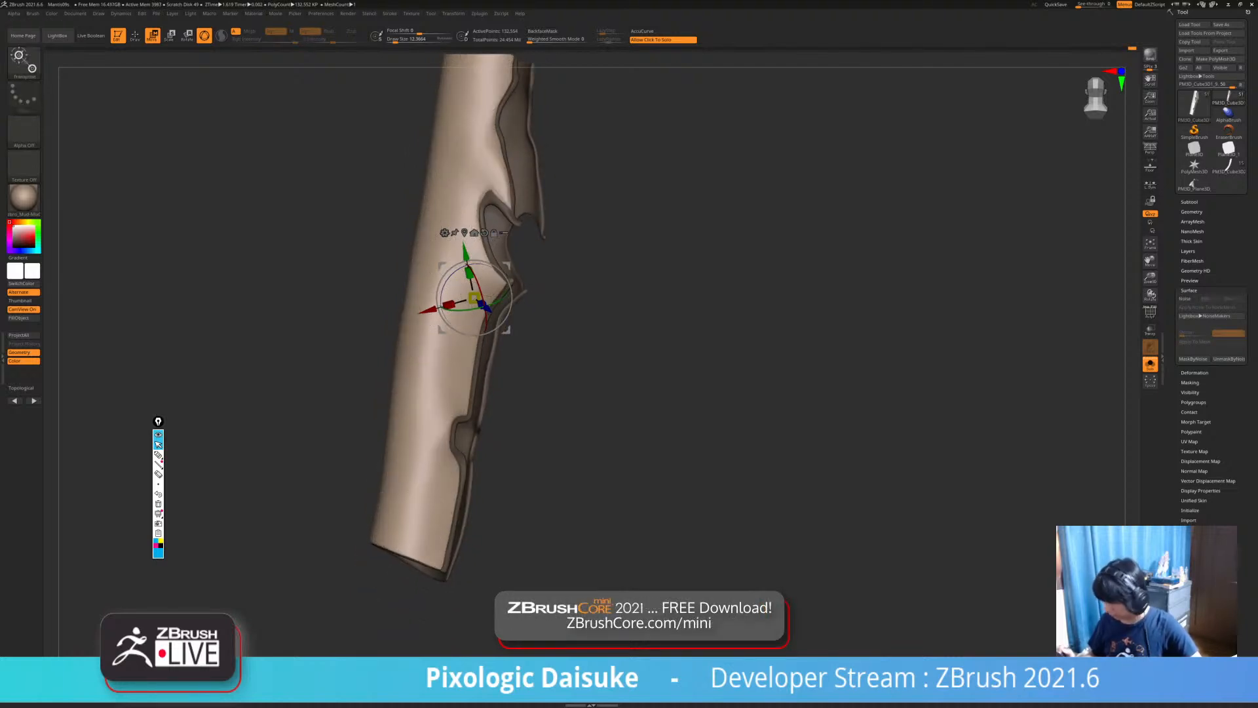
{"action": "left_click", "coordinate": [1204, 299]}
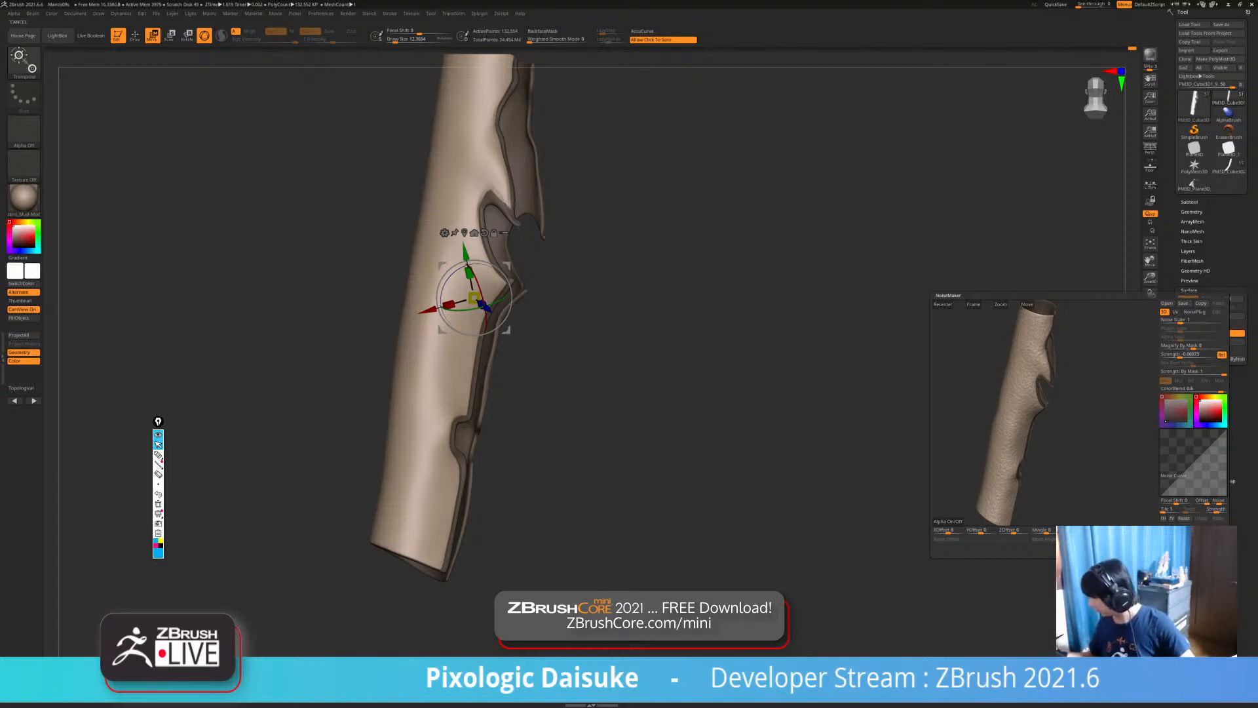
{"action": "left_click", "coordinate": [1210, 548]}
{"action": "key", "text": "ctrl+shift+z"}
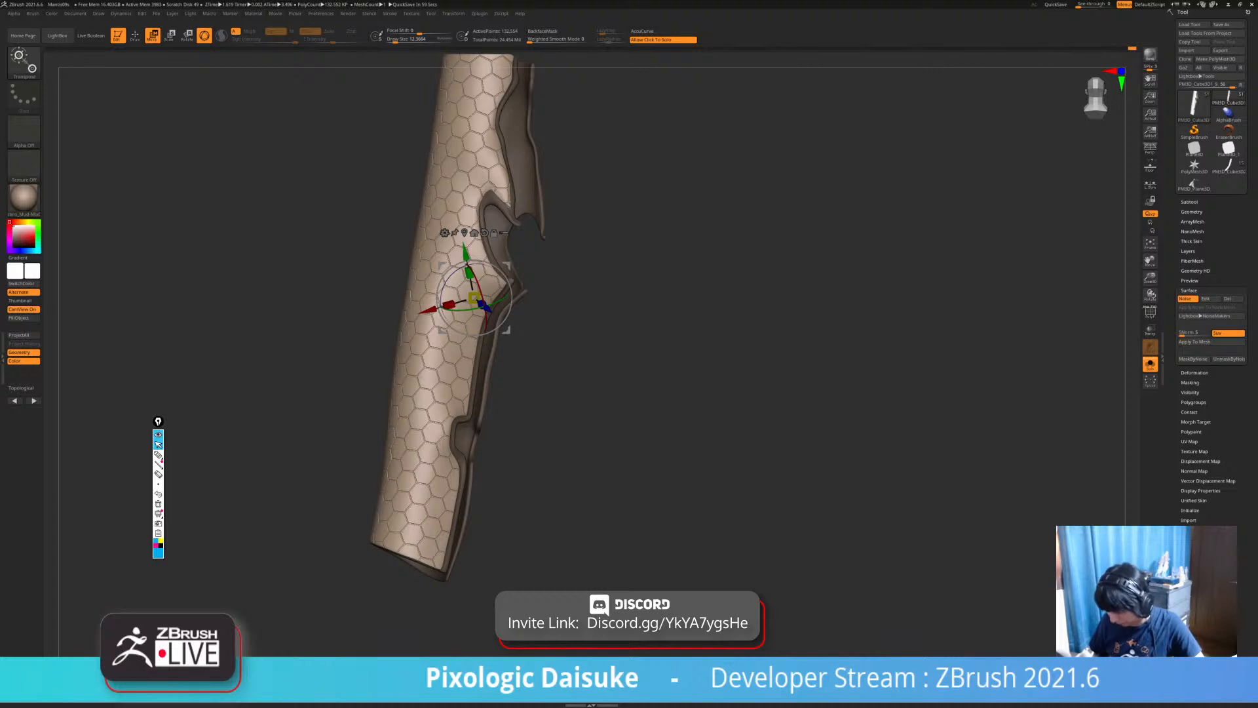
Clear the mask, subdivide the sleeve once more, and mask everything except the outer shell again.
{"action": "left_click_drag", "start_coordinate": [554, 257], "coordinate": [545, 246], "text": "ctrl"}
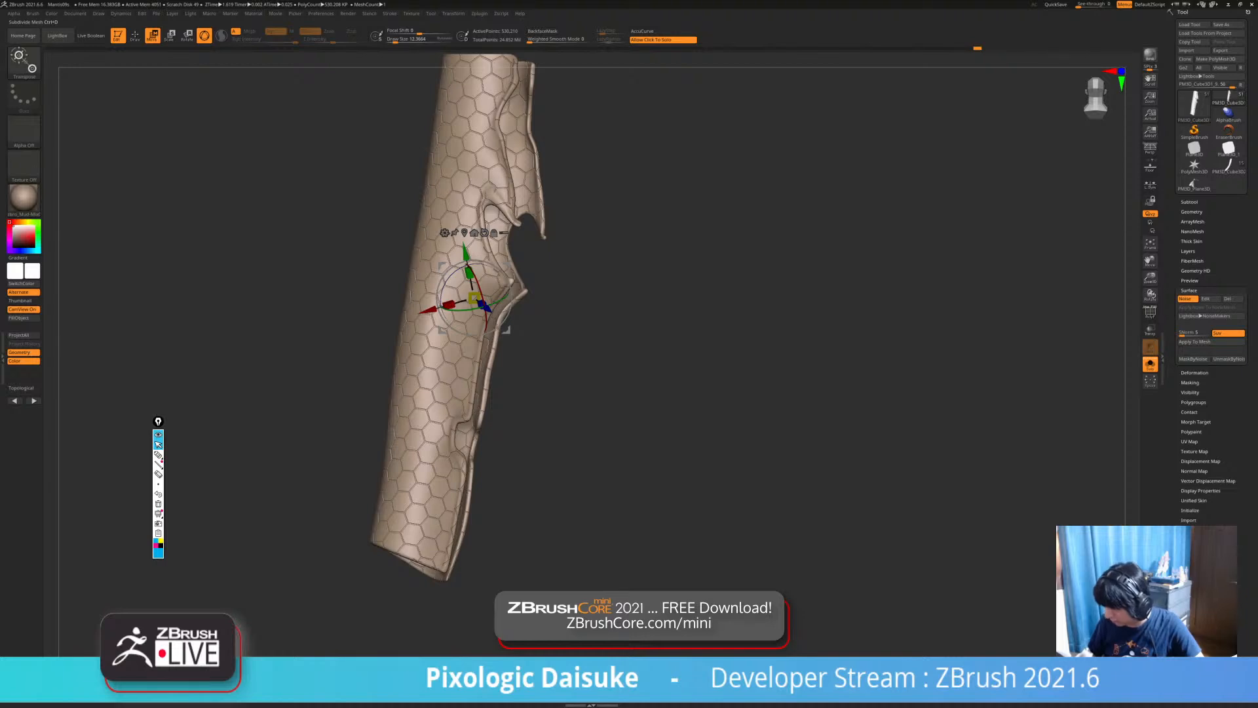
{"action": "left_click", "coordinate": [439, 433], "text": "ctrl"}
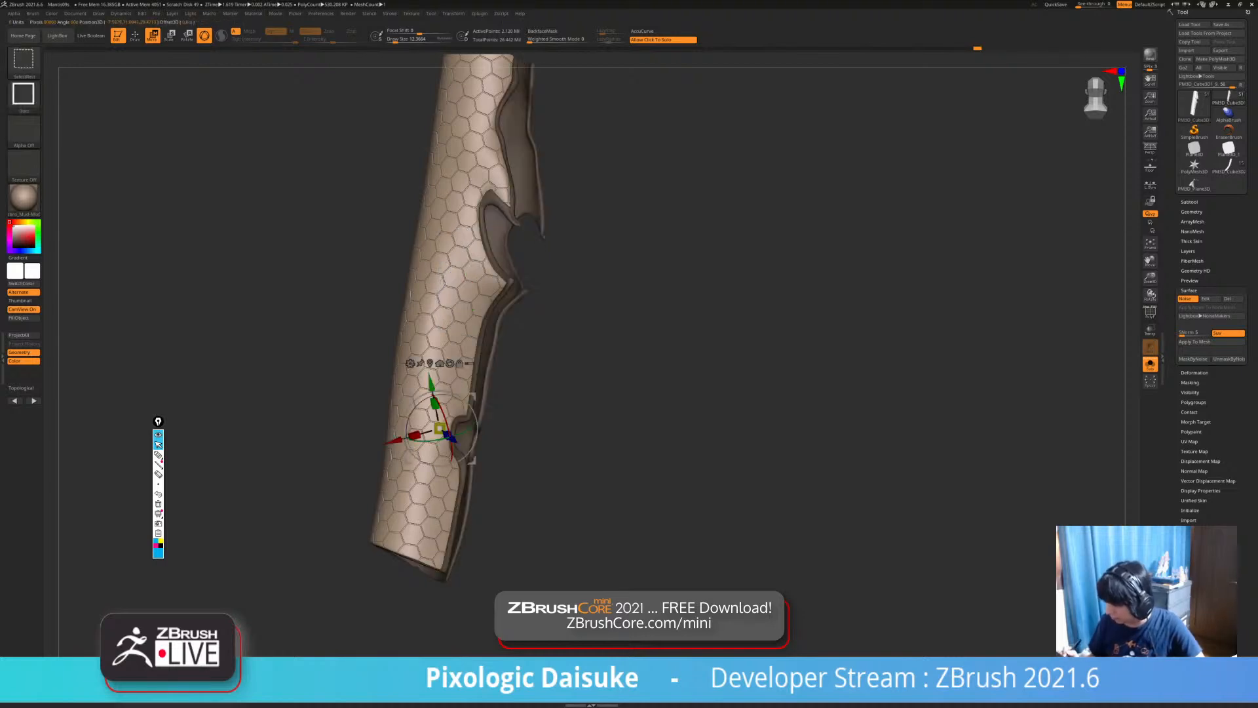
{"action": "key", "text": "q"}
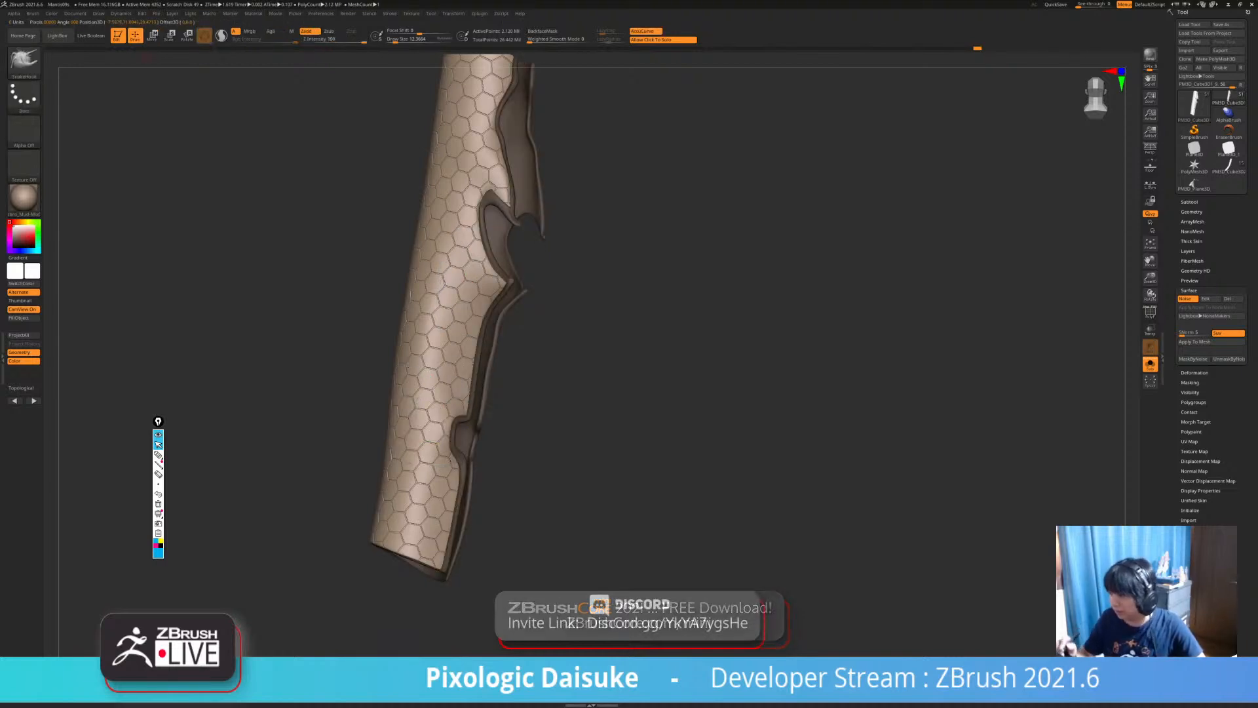
Apply the hexagon noise to the sleeve's outer shell and clear the mask.
{"action": "left_click_drag", "start_coordinate": [629, 393], "coordinate": [630, 413], "text": "alt"}
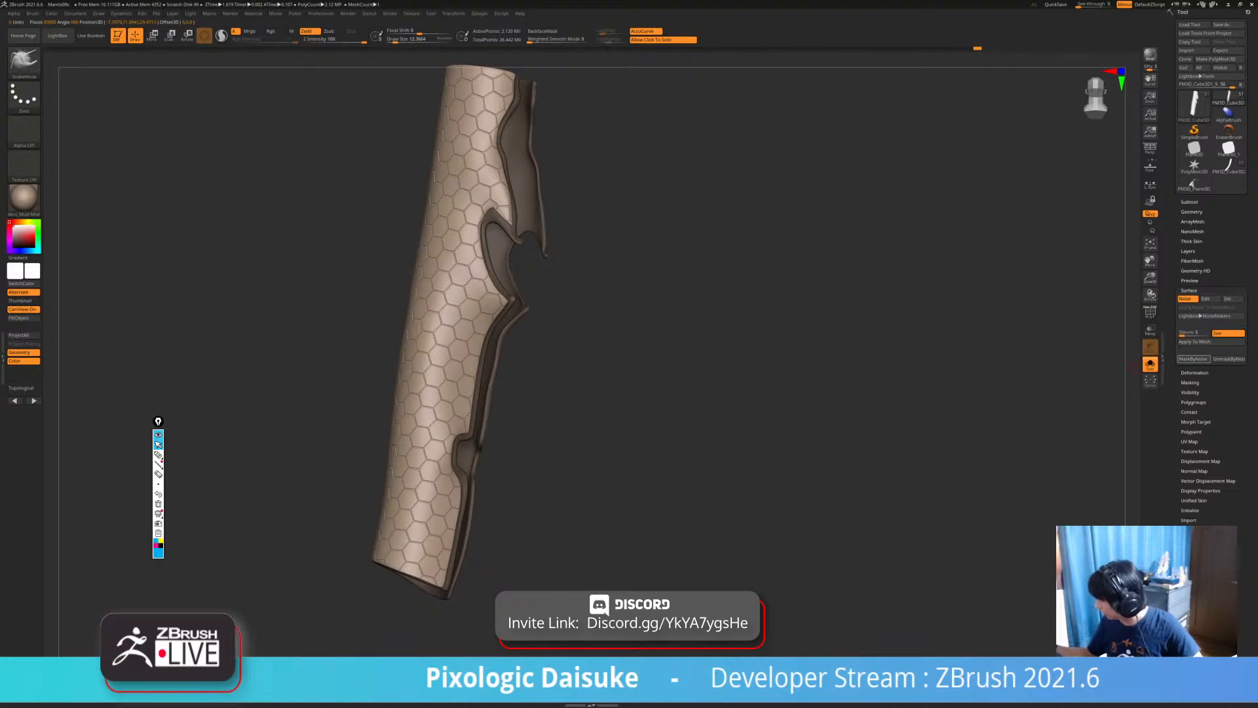
{"action": "left_click", "coordinate": [1205, 342]}
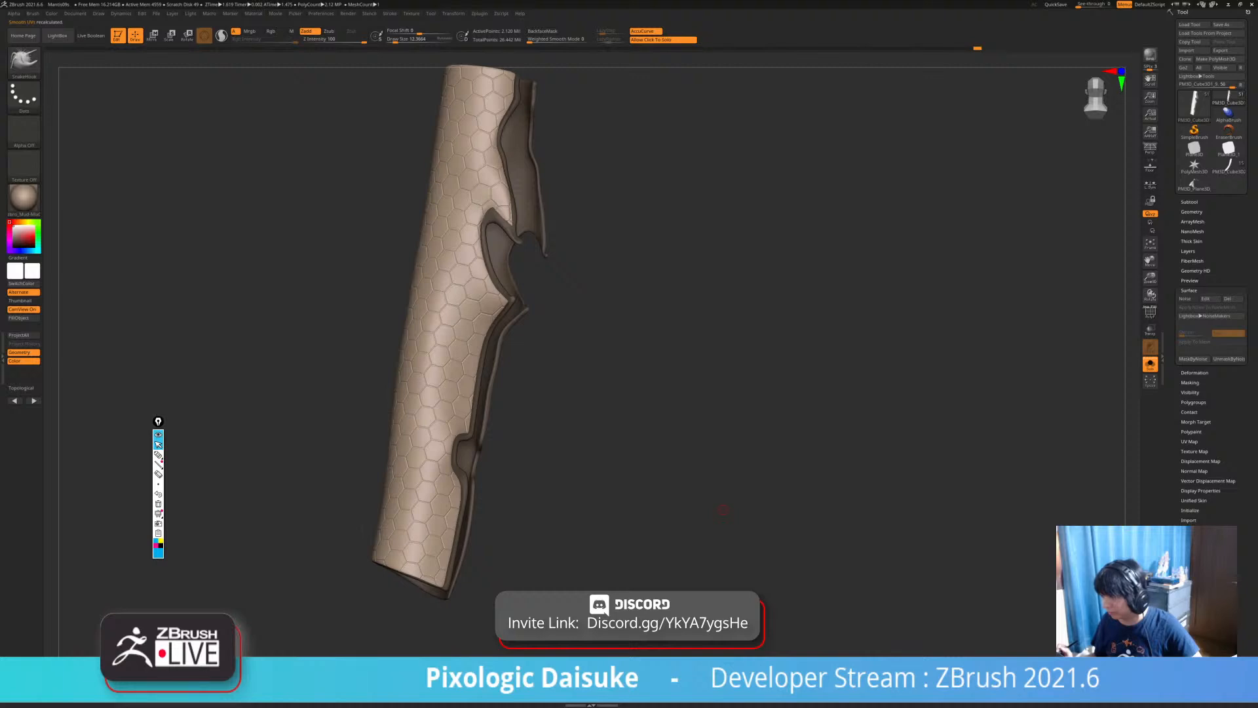
{"action": "mouse_move", "coordinate": [723, 510]}
{"action": "left_mouse_down"}
{"action": "mouse_move", "coordinate": [803, 492]}
{"action": "mouse_move", "coordinate": [720, 506]}
{"action": "left_mouse_up"}
{"action": "left_click_drag", "start_coordinate": [626, 466], "coordinate": [631, 493], "text": "ctrl"}
{"action": "left_click_drag", "start_coordinate": [721, 485], "coordinate": [649, 487]}
Turn off Solo and view the sleeve in place on the character's forearm.
{"action": "left_click", "coordinate": [656, 527]}
{"action": "left_click", "coordinate": [655, 527]}
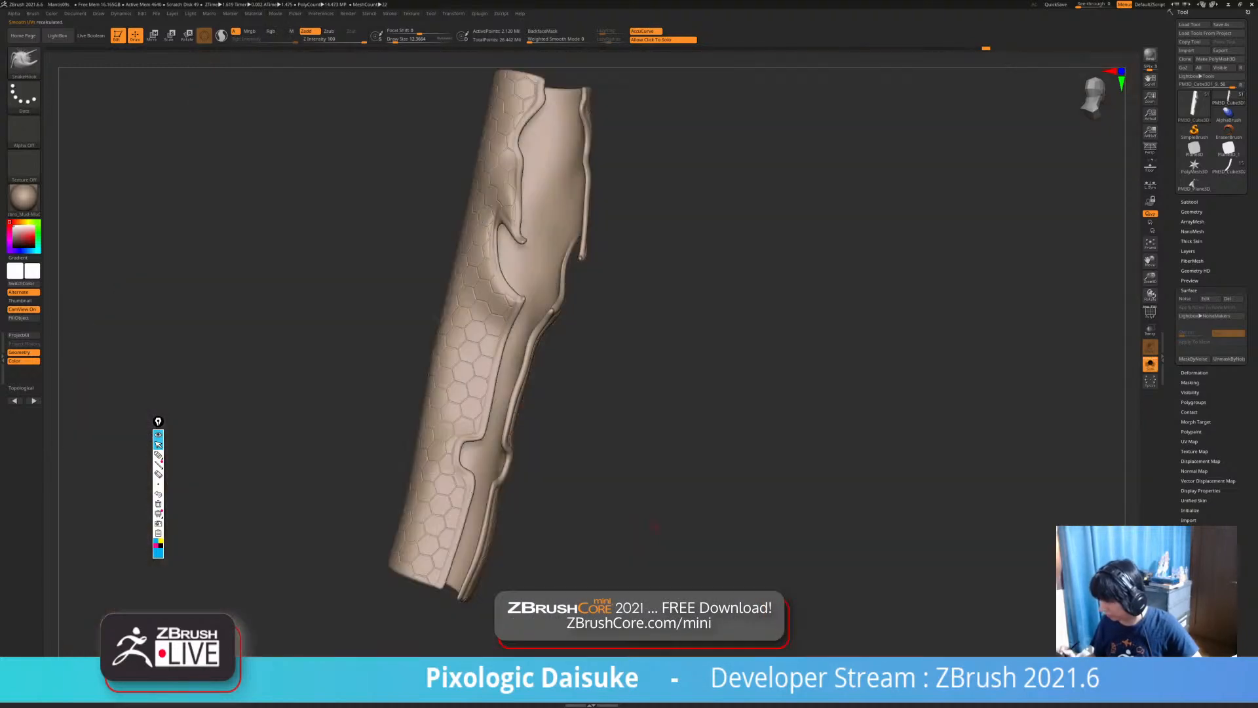
{"action": "left_click", "coordinate": [688, 505]}
{"action": "mouse_move", "coordinate": [721, 502]}
{"action": "left_mouse_down"}
{"action": "mouse_move", "coordinate": [649, 501]}
{"action": "mouse_move", "coordinate": [721, 501]}
{"action": "left_mouse_up"}
{"action": "right_click_drag", "start_coordinate": [483, 489], "coordinate": [435, 514], "text": "ctrl"}
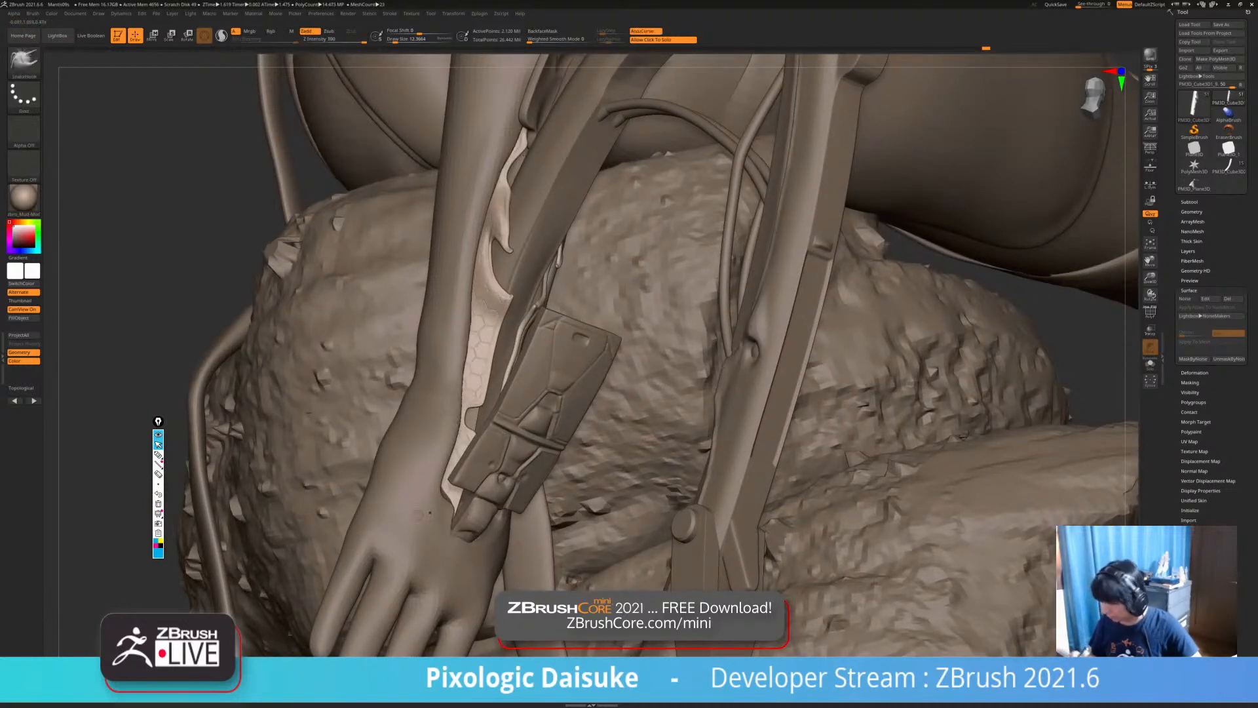
Turn on the painted colours for all subtools and fill the sleeve with the current dark colour.
{"action": "left_click", "coordinate": [24, 199]}
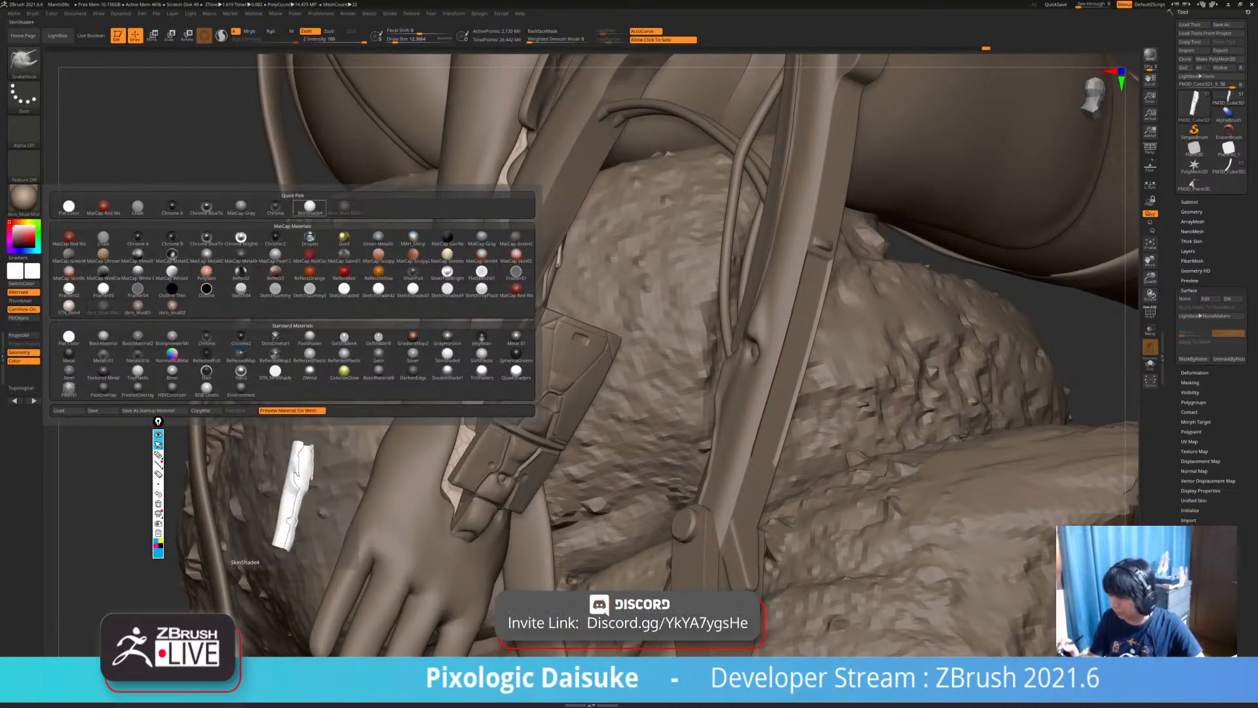
{"action": "left_click", "coordinate": [1189, 200]}
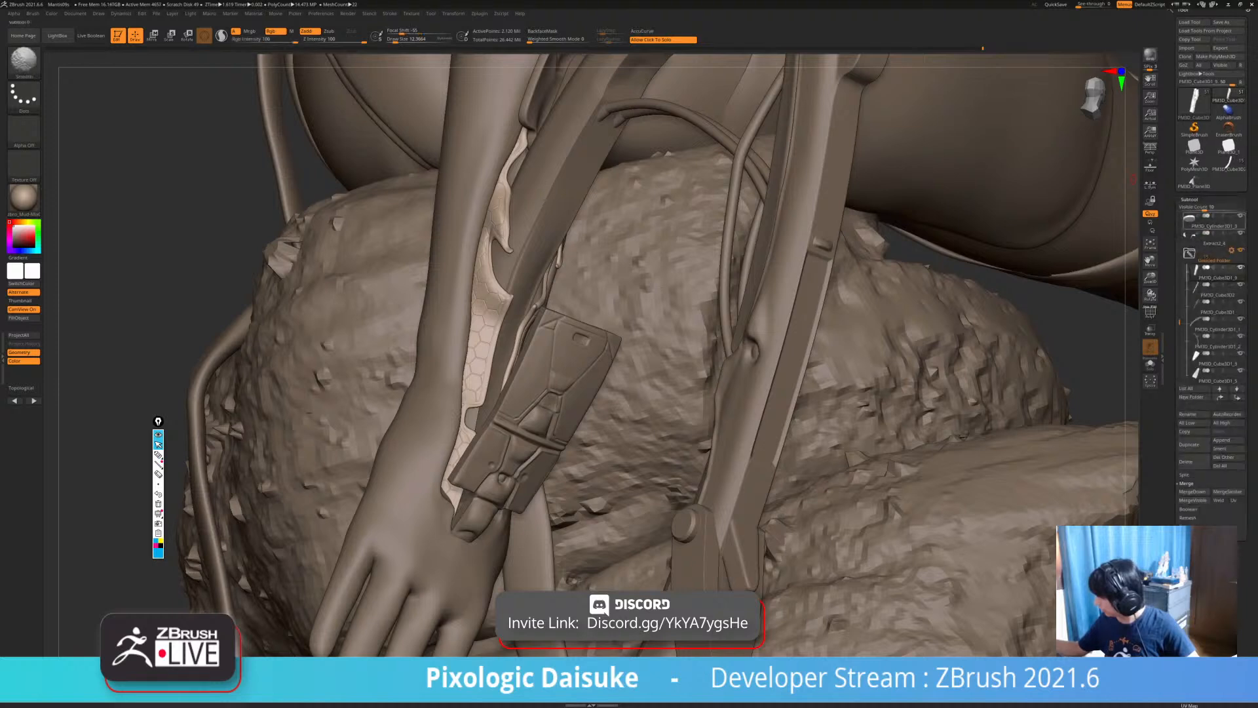
{"action": "left_click", "coordinate": [1232, 267], "text": "shift"}
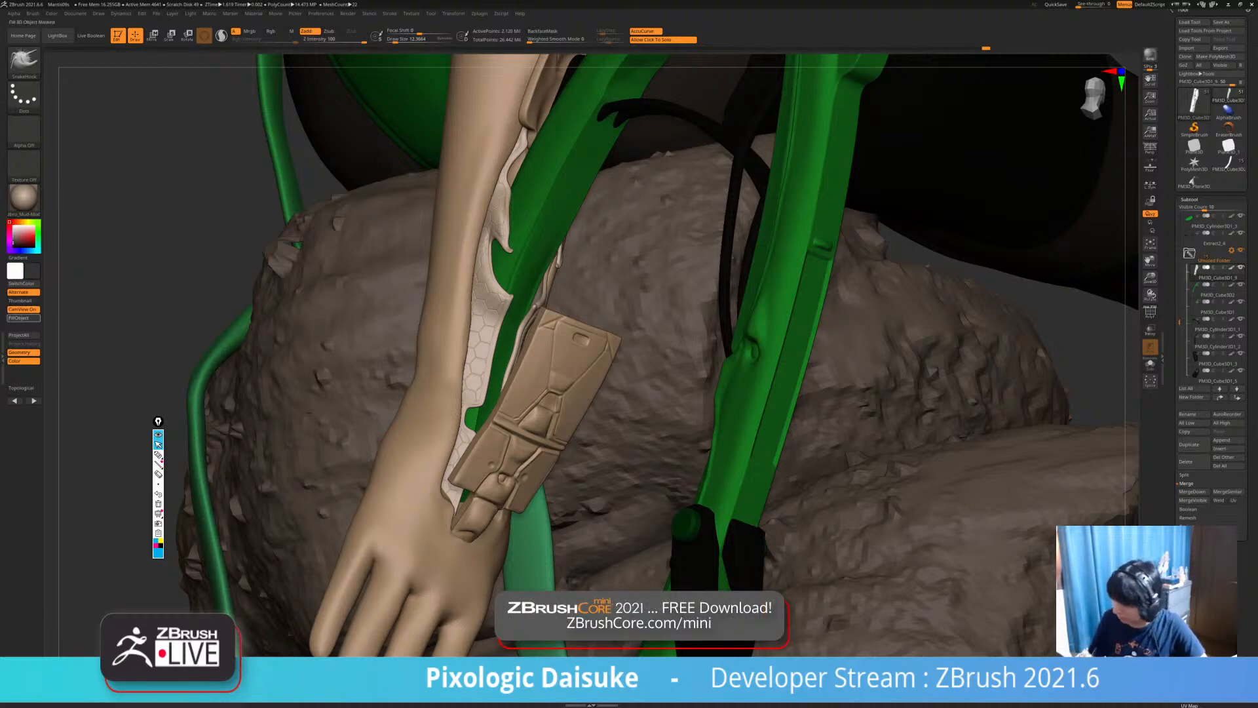
{"action": "left_click", "coordinate": [20, 318]}
{"action": "left_click_drag", "start_coordinate": [105, 327], "coordinate": [235, 332]}
{"action": "left_click_drag", "start_coordinate": [457, 567], "coordinate": [547, 603]}
Isolate the sleeve's outer shell polygroup and switch the material to SkinShade4.
{"action": "left_click", "coordinate": [466, 314], "text": "ctrl+shift"}
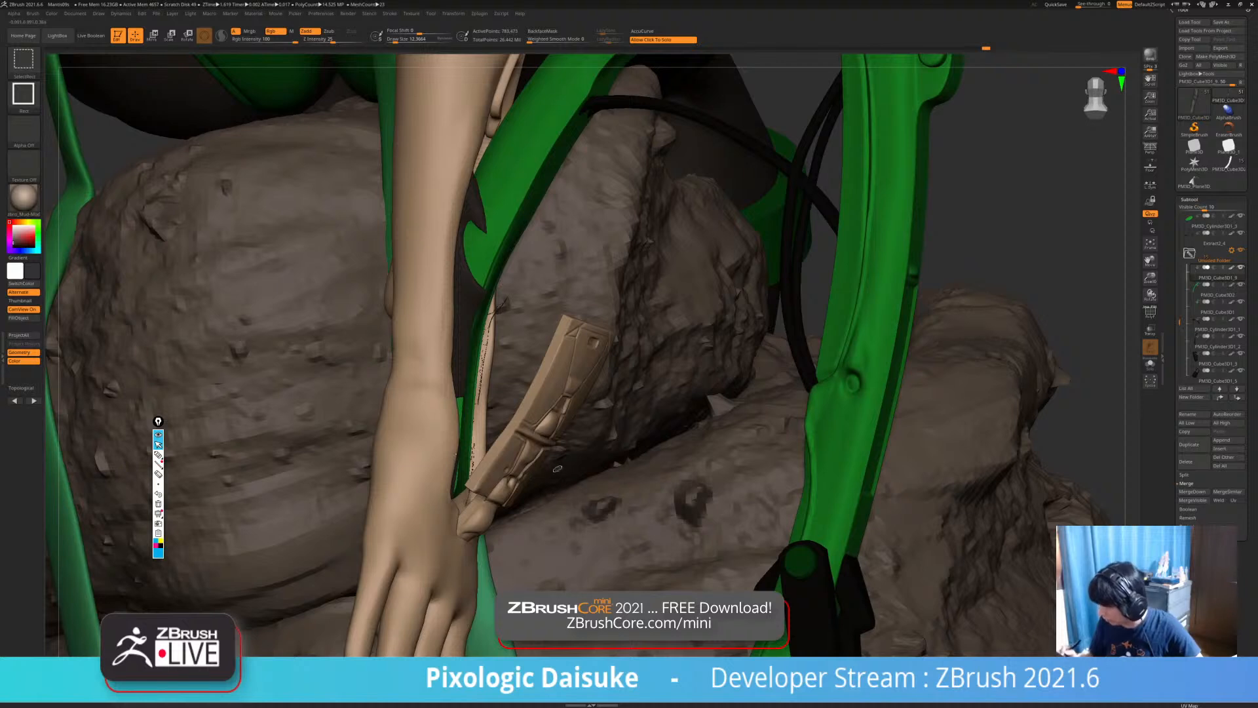
{"action": "left_click", "coordinate": [24, 198]}
{"action": "left_click", "coordinate": [309, 205]}
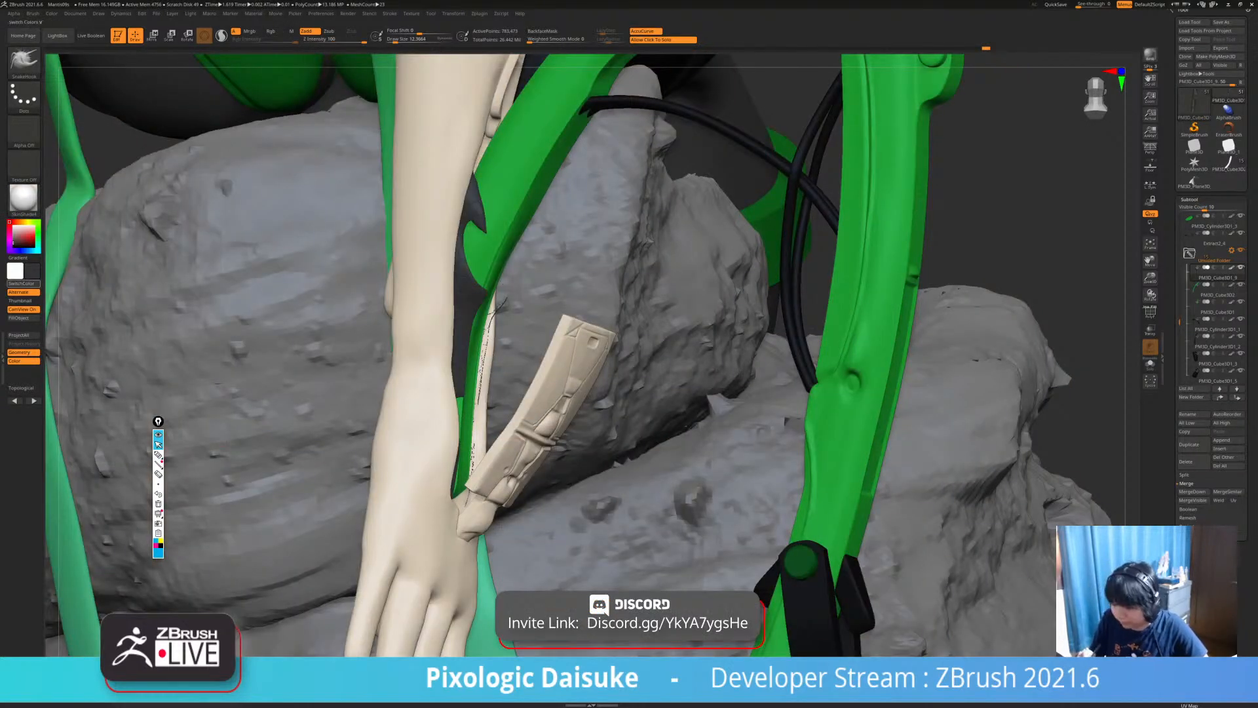
Fill the sleeve's isolated outer shell with the outfit's green, and refill it with a darker green.
{"action": "left_click", "coordinate": [24, 317]}
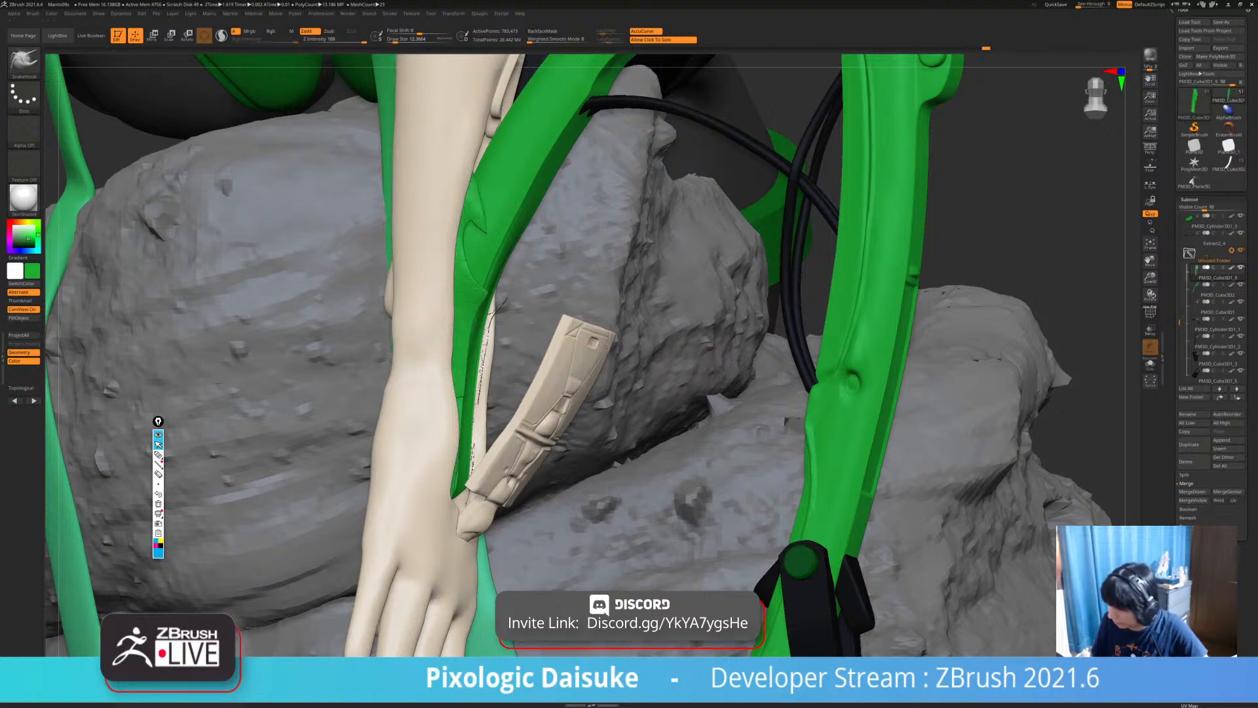
{"action": "left_click_drag", "start_coordinate": [29, 238], "coordinate": [29, 243]}
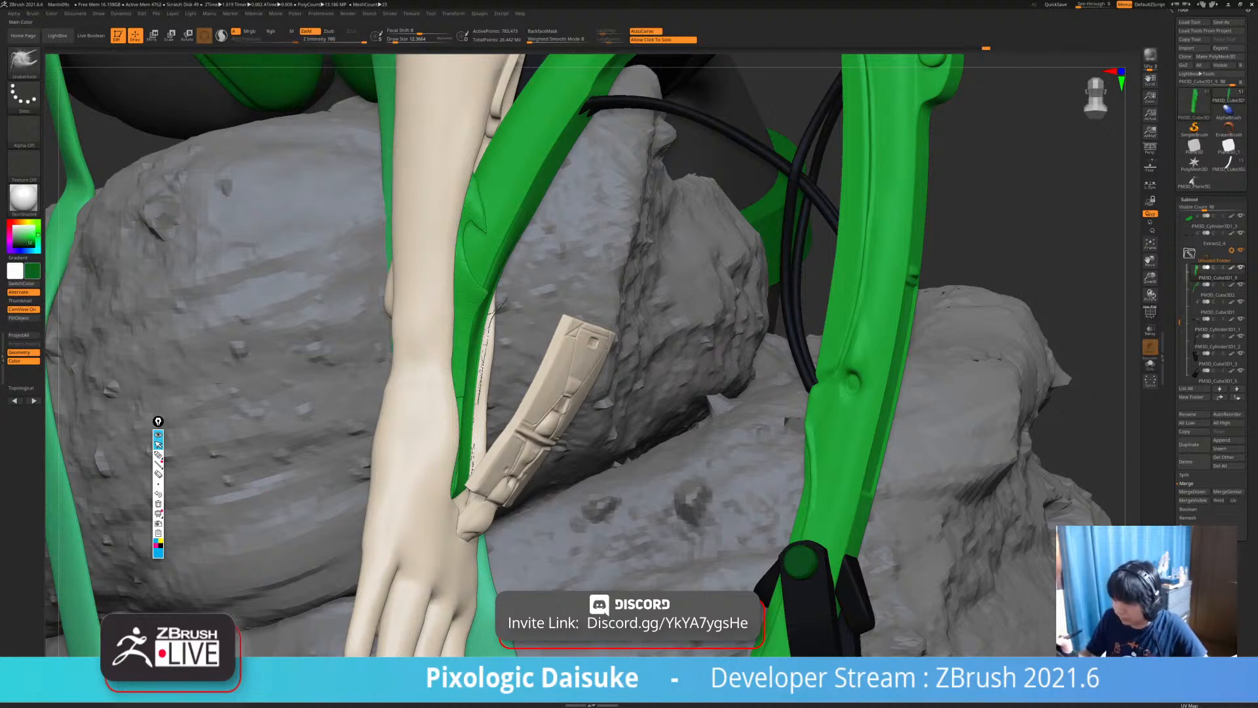
{"action": "left_click", "coordinate": [24, 317]}
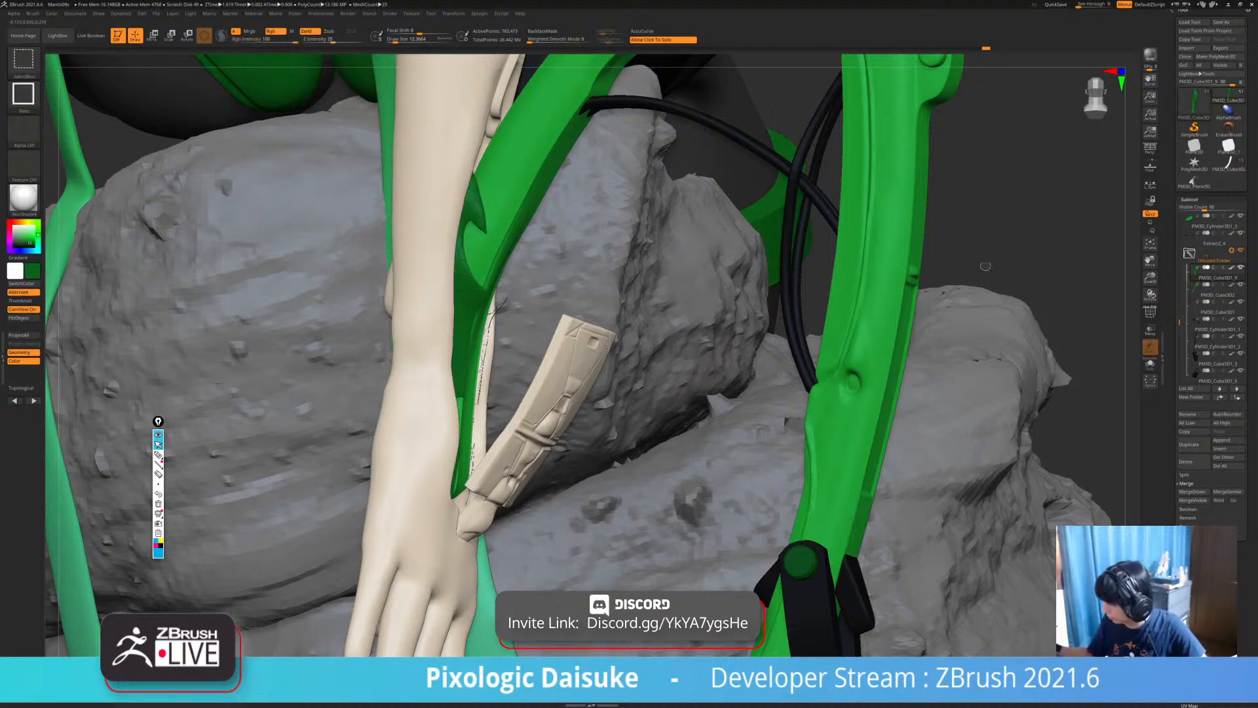
Isolate the sleeve's outer shell again and apply the hexagon surface noise to it, masking the shell by the noise.
{"action": "left_click", "coordinate": [1023, 197], "text": "ctrl+shift"}
{"action": "mouse_move", "coordinate": [656, 367]}
{"action": "right_mouse_down", "text": "ctrl"}
{"action": "mouse_move", "coordinate": [630, 315]}
{"action": "mouse_move", "coordinate": [370, 333]}
{"action": "right_mouse_up", "text": "ctrl"}
{"action": "key", "text": "ctrl+shift"}
{"action": "left_click", "coordinate": [453, 262], "text": "ctrl+shift"}
{"action": "mouse_move", "coordinate": [454, 266]}
{"action": "right_mouse_down", "text": "ctrl"}
{"action": "mouse_move", "coordinate": [456, 315]}
{"action": "mouse_move", "coordinate": [419, 317]}
{"action": "right_mouse_up", "text": "ctrl"}
{"action": "right_click_drag", "start_coordinate": [443, 436], "coordinate": [498, 446]}
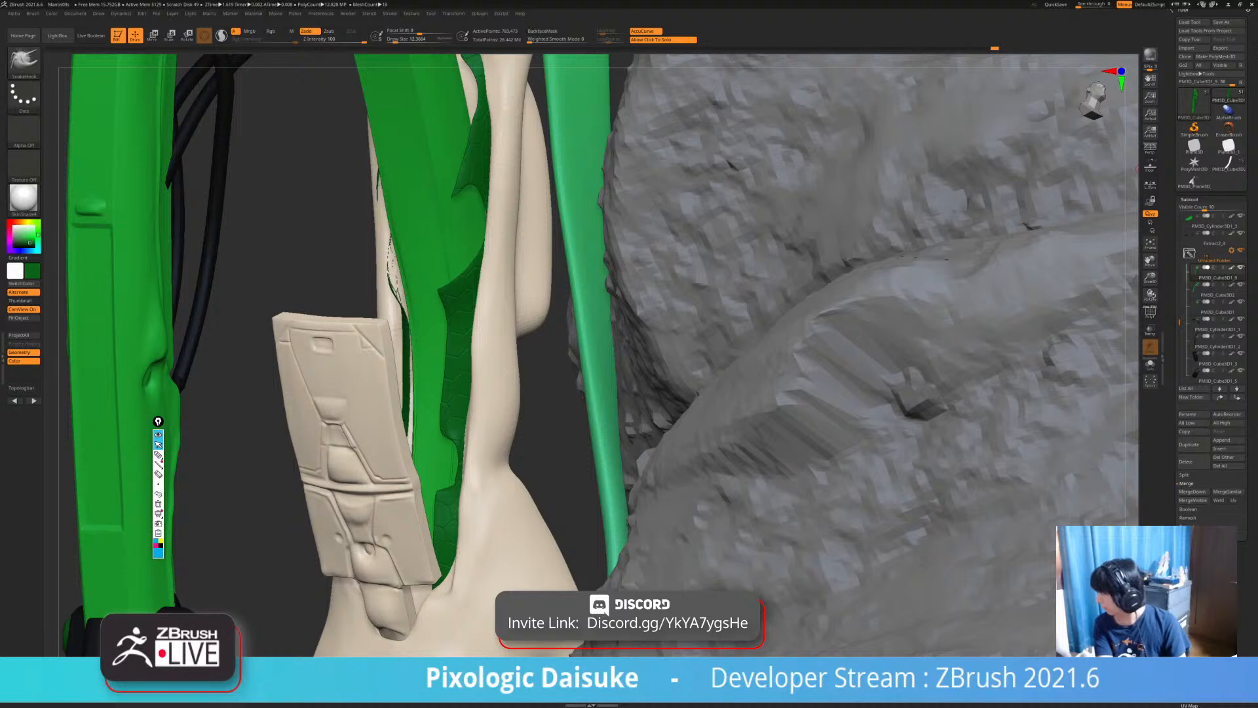
{"action": "left_click", "coordinate": [1189, 199]}
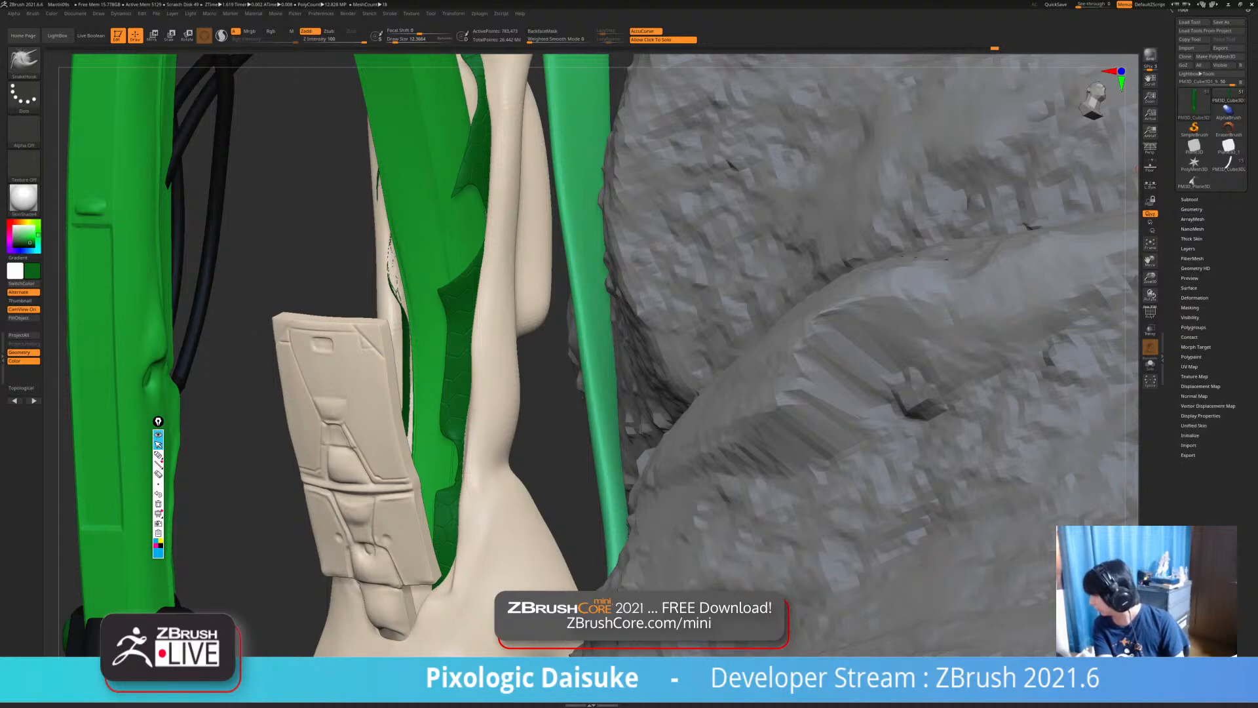
{"action": "left_click", "coordinate": [1189, 288]}
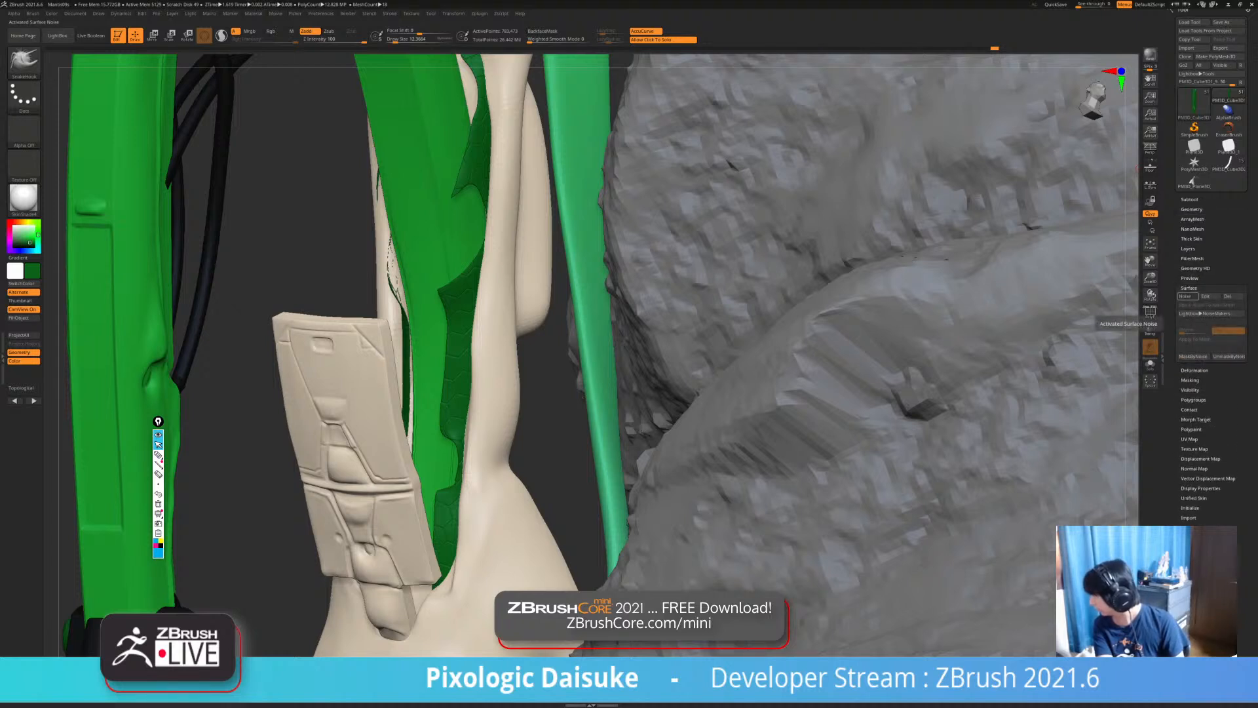
{"action": "left_click", "coordinate": [1186, 296]}
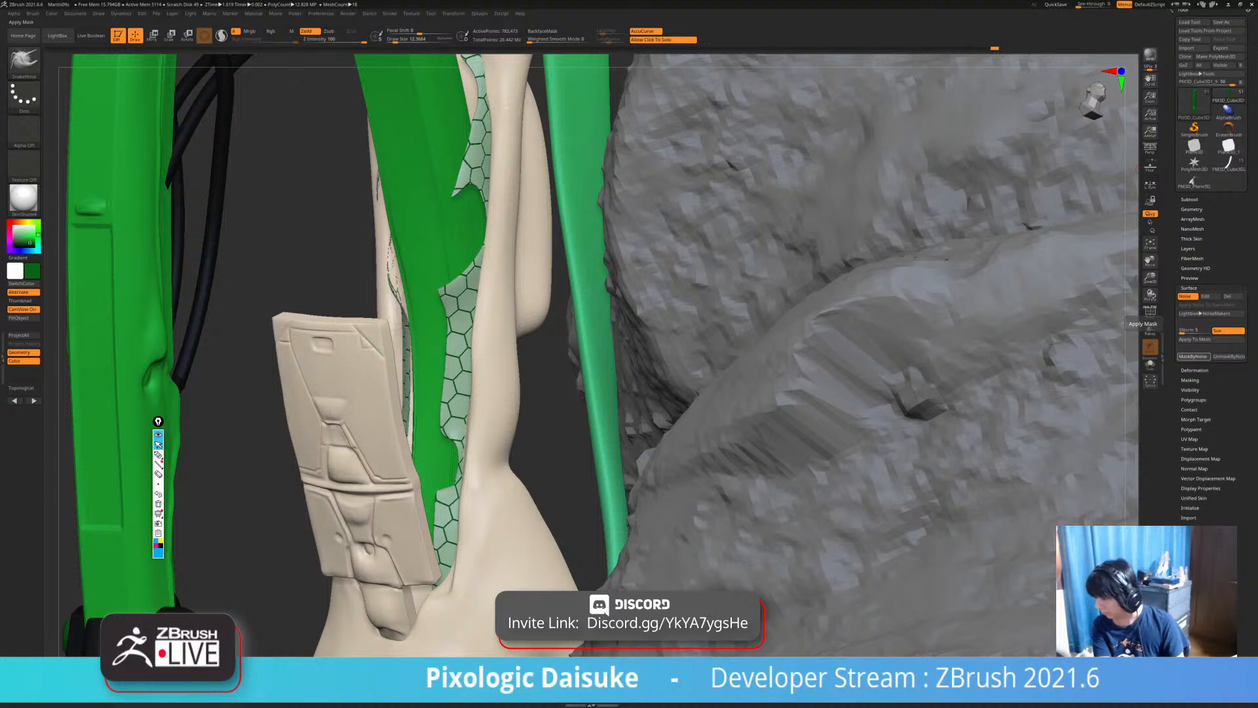
{"action": "left_click", "coordinate": [1195, 339]}
{"action": "left_click", "coordinate": [1150, 313]}
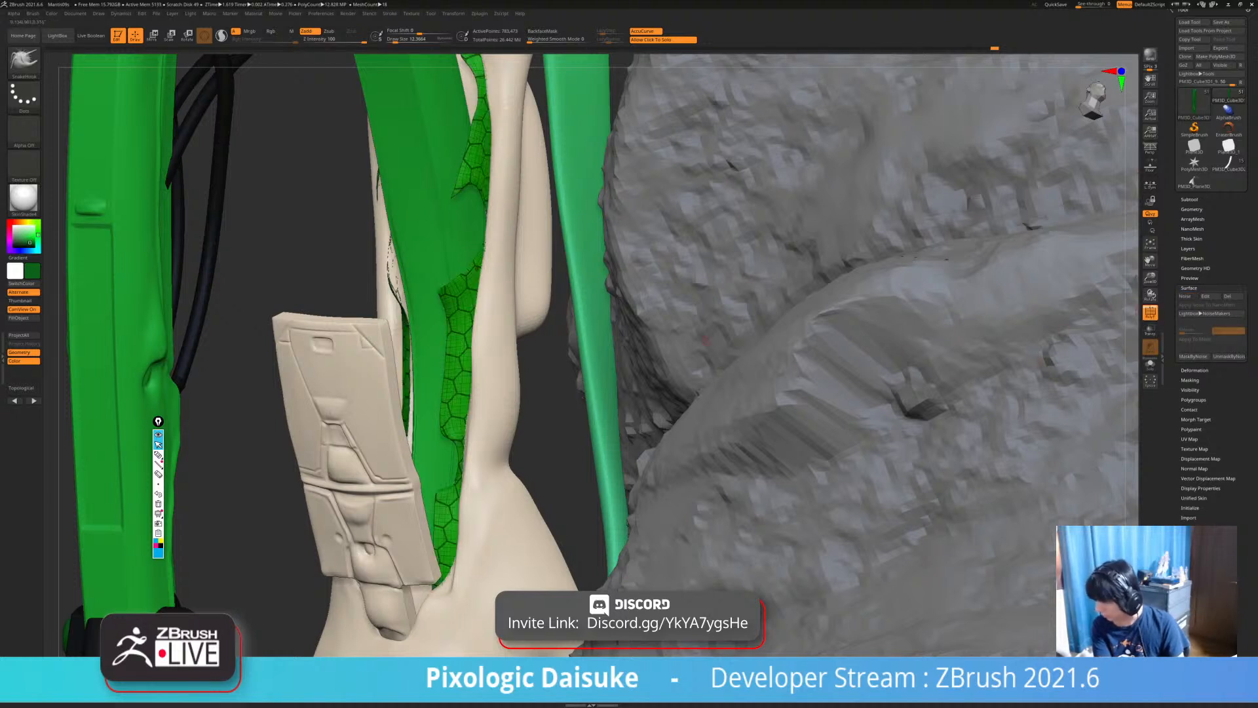
Set the paint colour to black, clear the shell's mask and show the whole sleeve again.
{"action": "key", "text": "shift+f"}
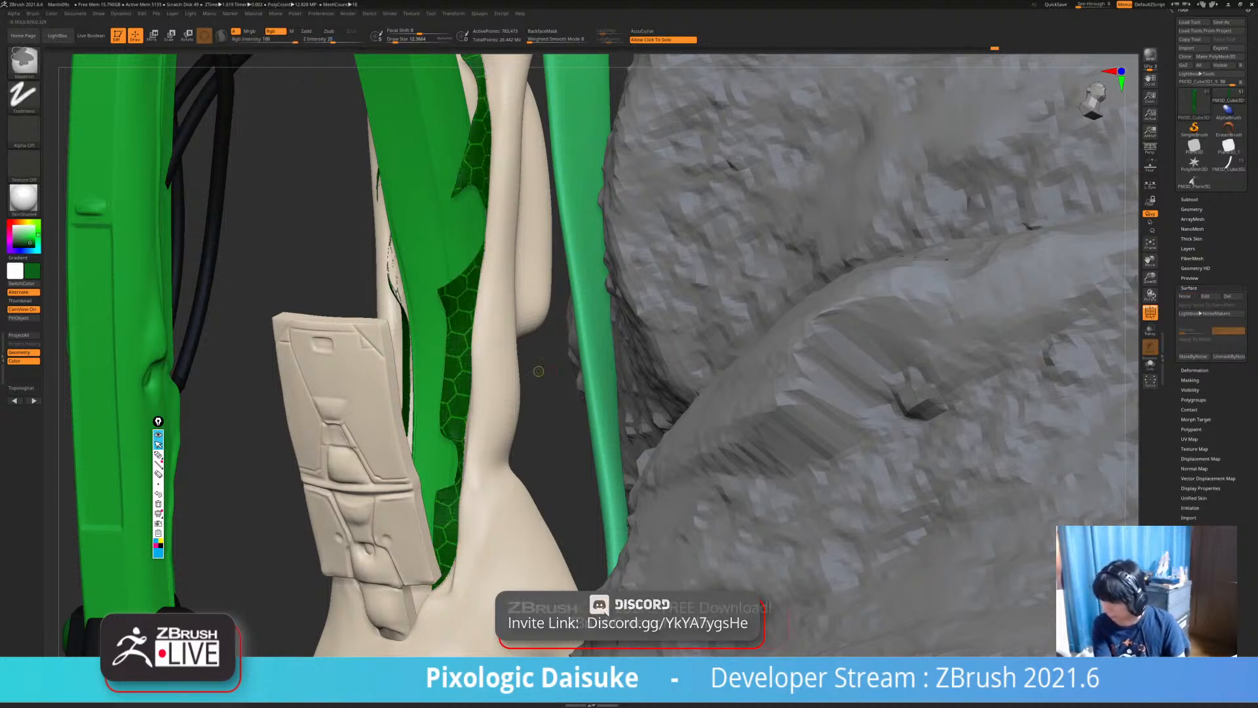
{"action": "left_click", "coordinate": [13, 248]}
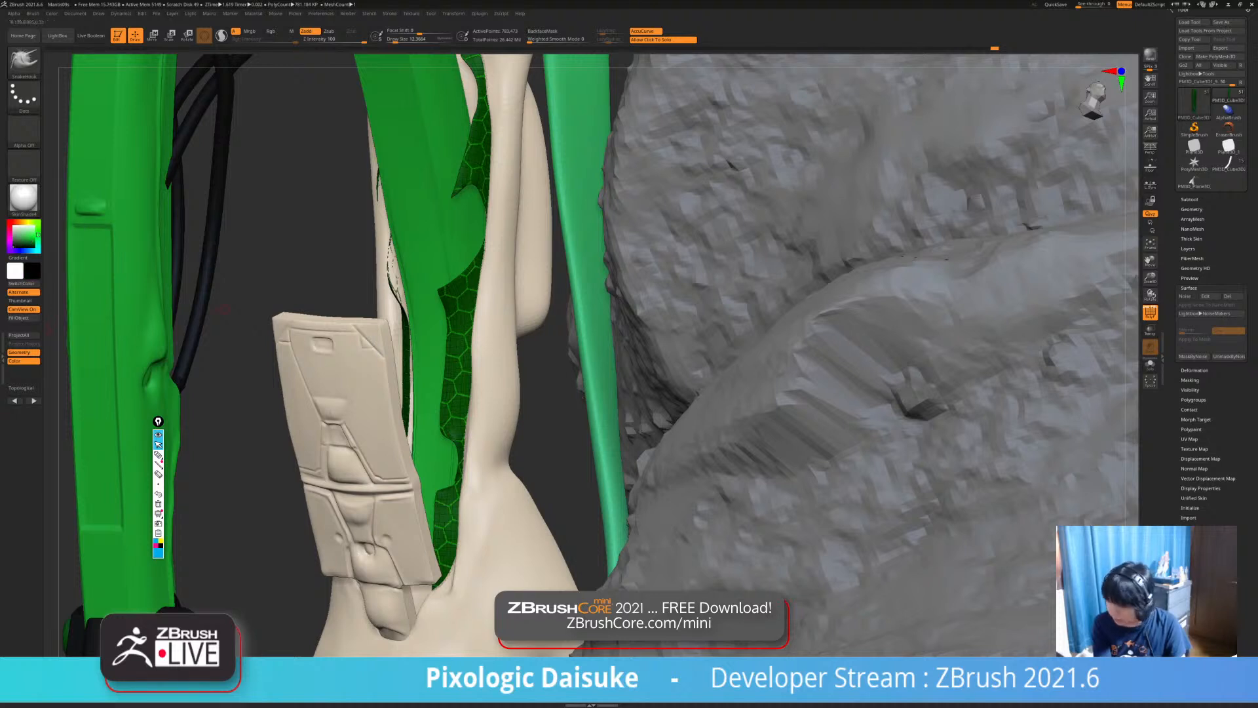
{"action": "left_click", "coordinate": [308, 278], "text": "ctrl"}
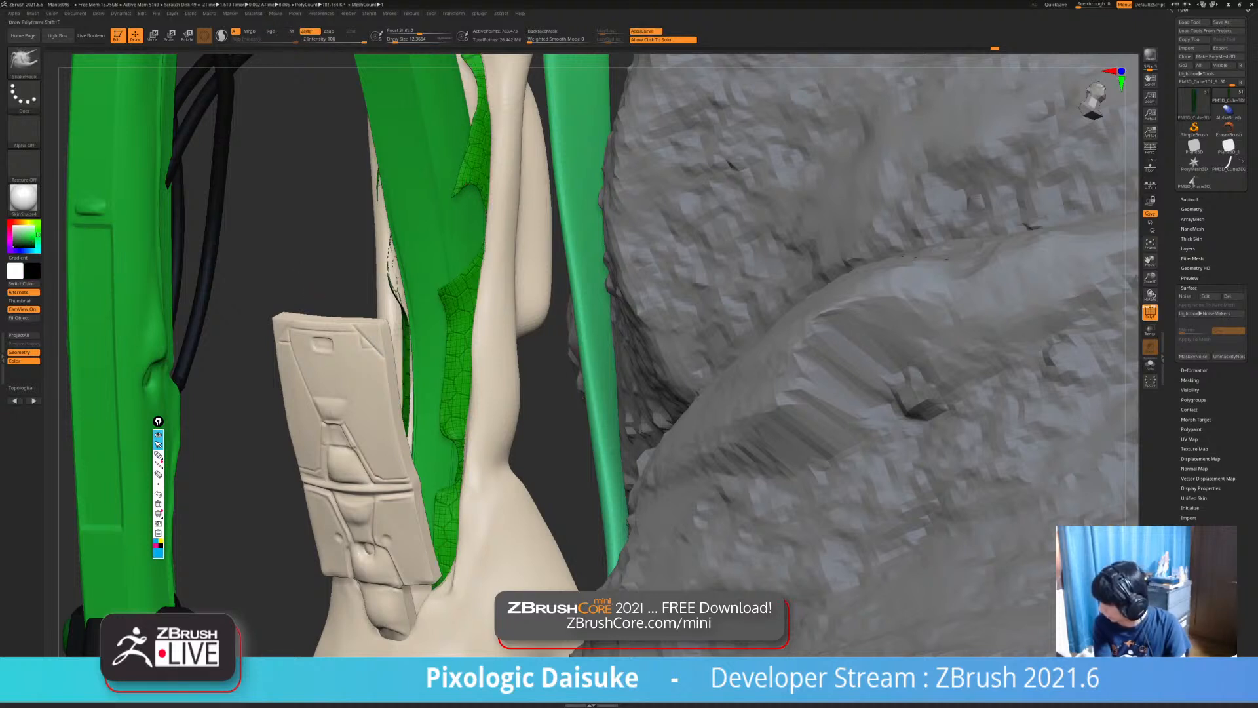
{"action": "key", "text": "shift+f"}
{"action": "left_click", "coordinate": [547, 366], "text": "ctrl+shift"}
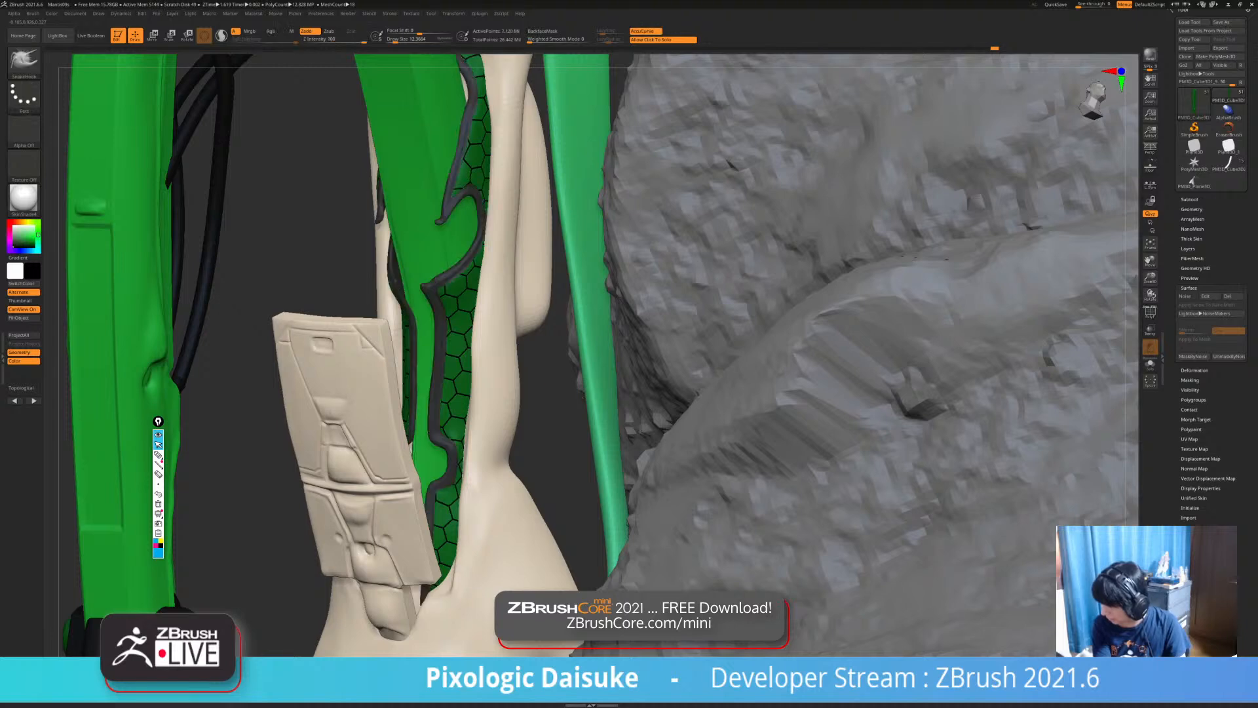
{"action": "left_click_drag", "start_coordinate": [547, 368], "coordinate": [552, 387], "text": "shift"}
Isolate the hexagon-patterned outer shell on the forearm and fill it with medium grey.
{"action": "right_click_drag", "start_coordinate": [550, 386], "coordinate": [361, 287], "text": "ctrl"}
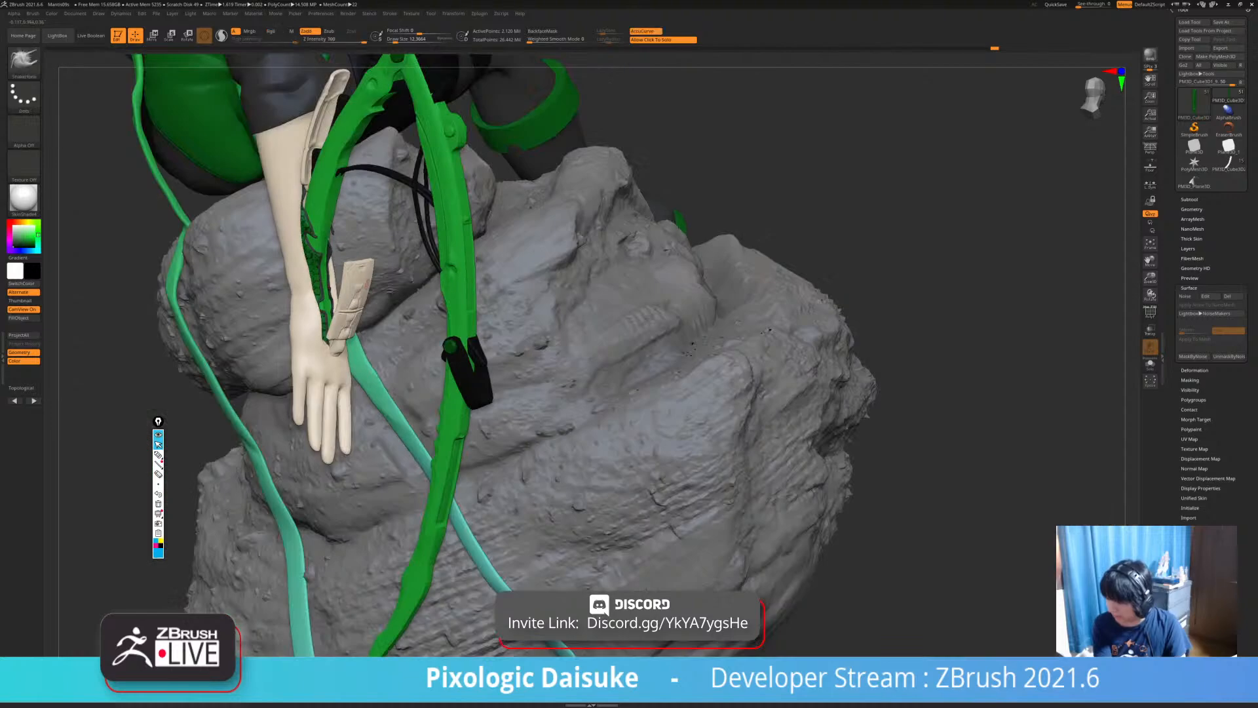
{"action": "right_click_drag", "start_coordinate": [352, 337], "coordinate": [226, 298], "text": "ctrl"}
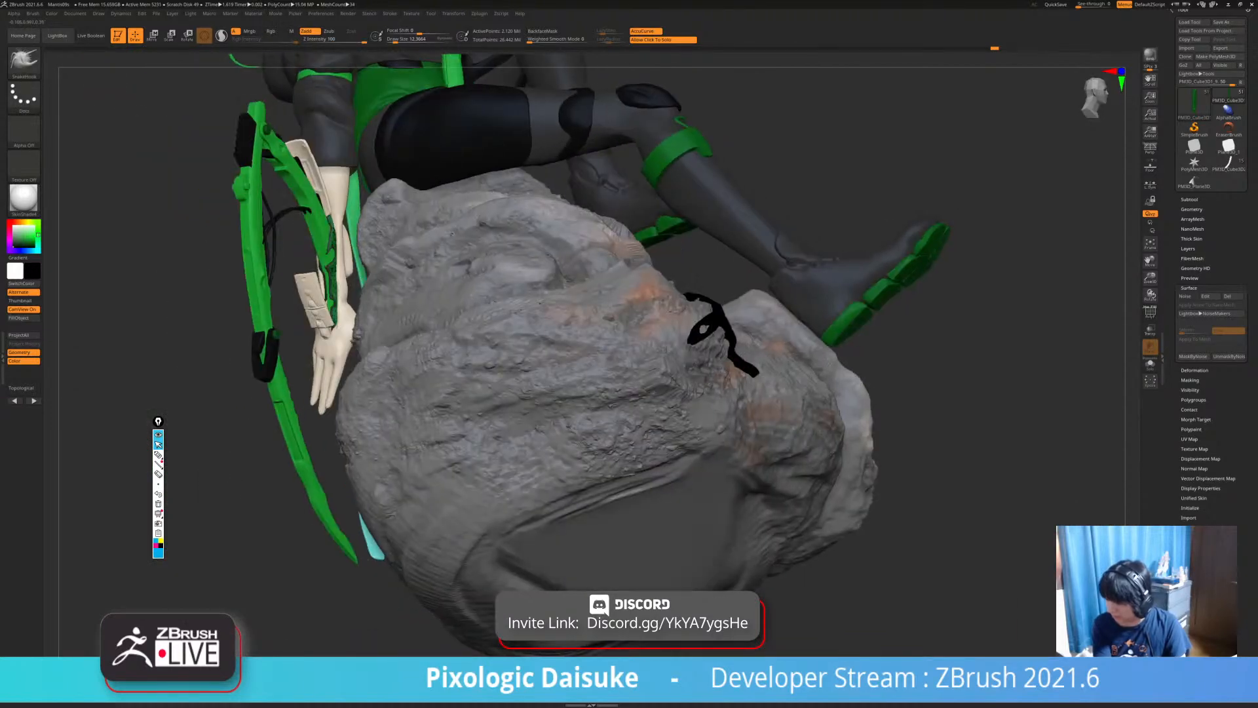
{"action": "mouse_move", "coordinate": [331, 313]}
{"action": "right_mouse_down", "text": "alt"}
{"action": "mouse_move", "coordinate": [337, 381]}
{"action": "mouse_move", "coordinate": [279, 400]}
{"action": "mouse_move", "coordinate": [374, 393]}
{"action": "mouse_move", "coordinate": [367, 380]}
{"action": "mouse_move", "coordinate": [364, 413]}
{"action": "right_mouse_up", "text": "alt"}
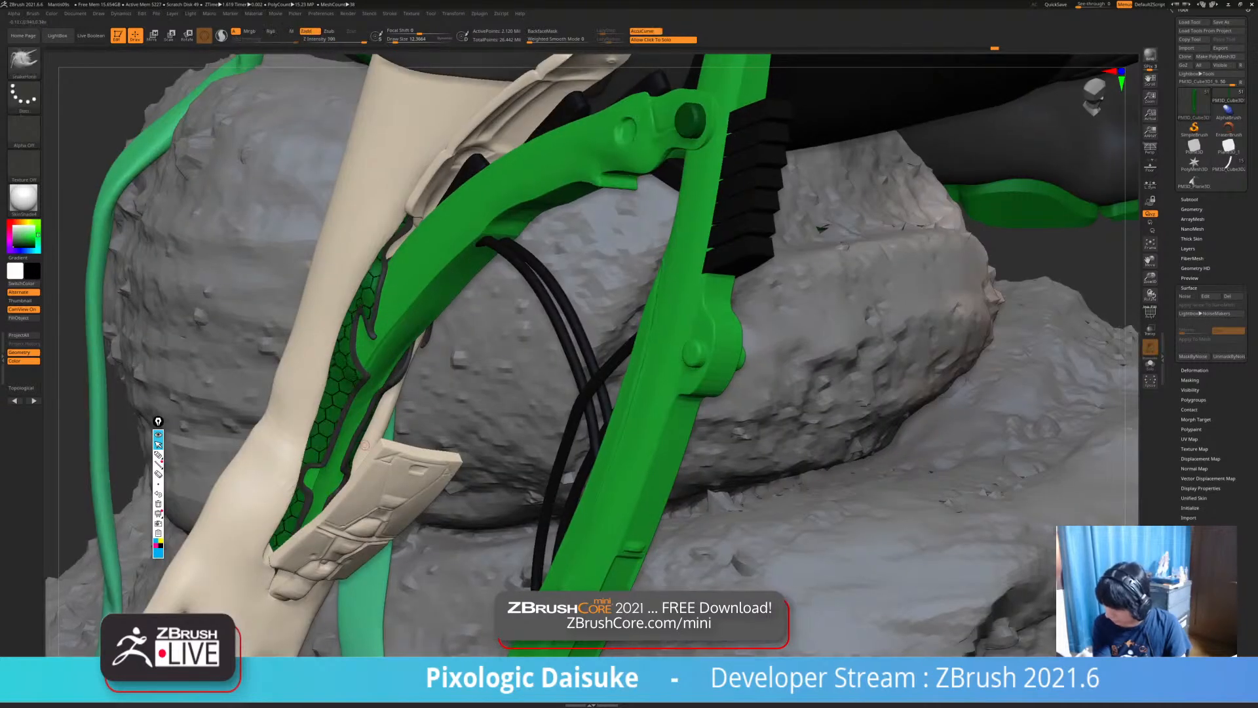
{"action": "left_click", "coordinate": [353, 360], "text": "ctrl+shift"}
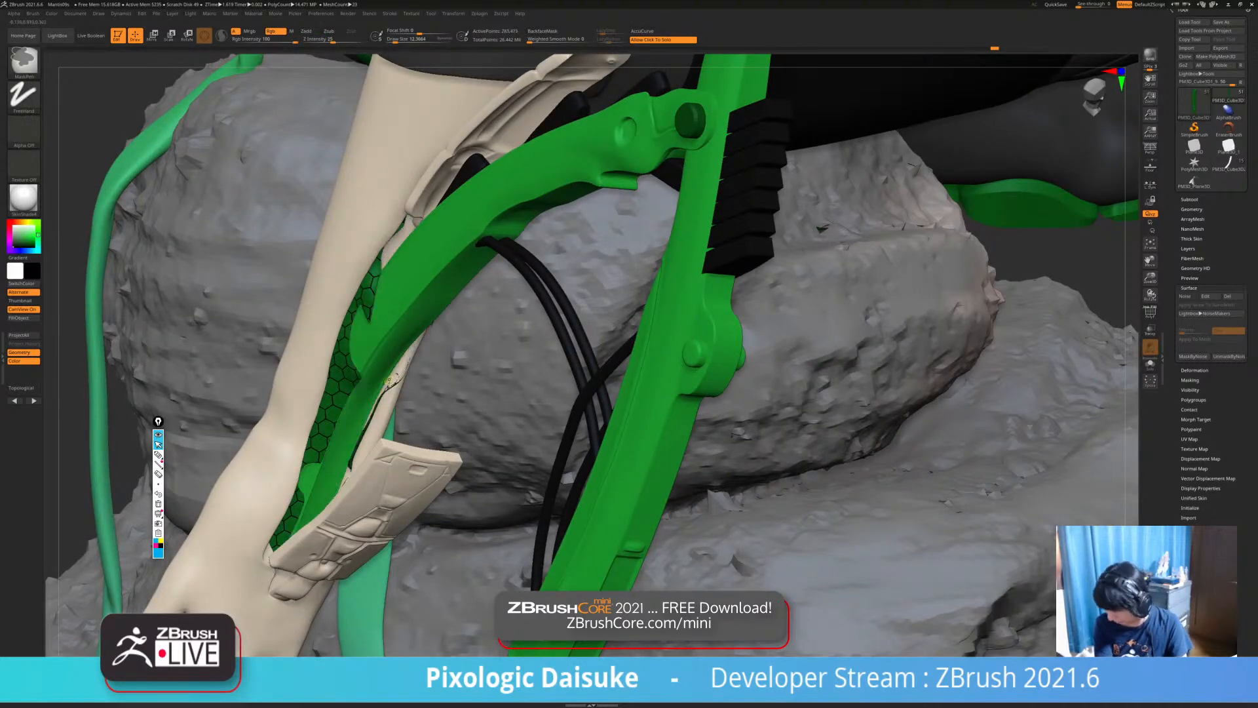
{"action": "left_click", "coordinate": [393, 375], "text": "ctrl"}
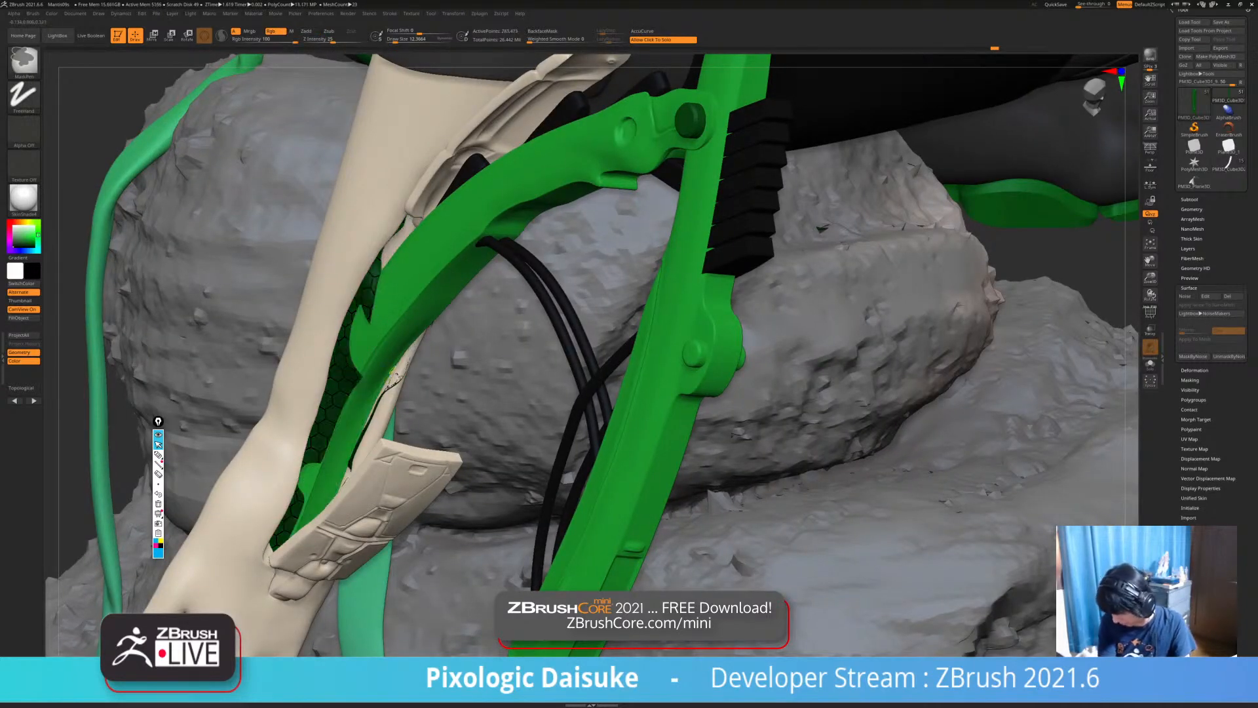
{"action": "left_click", "coordinate": [126, 414], "text": "ctrl"}
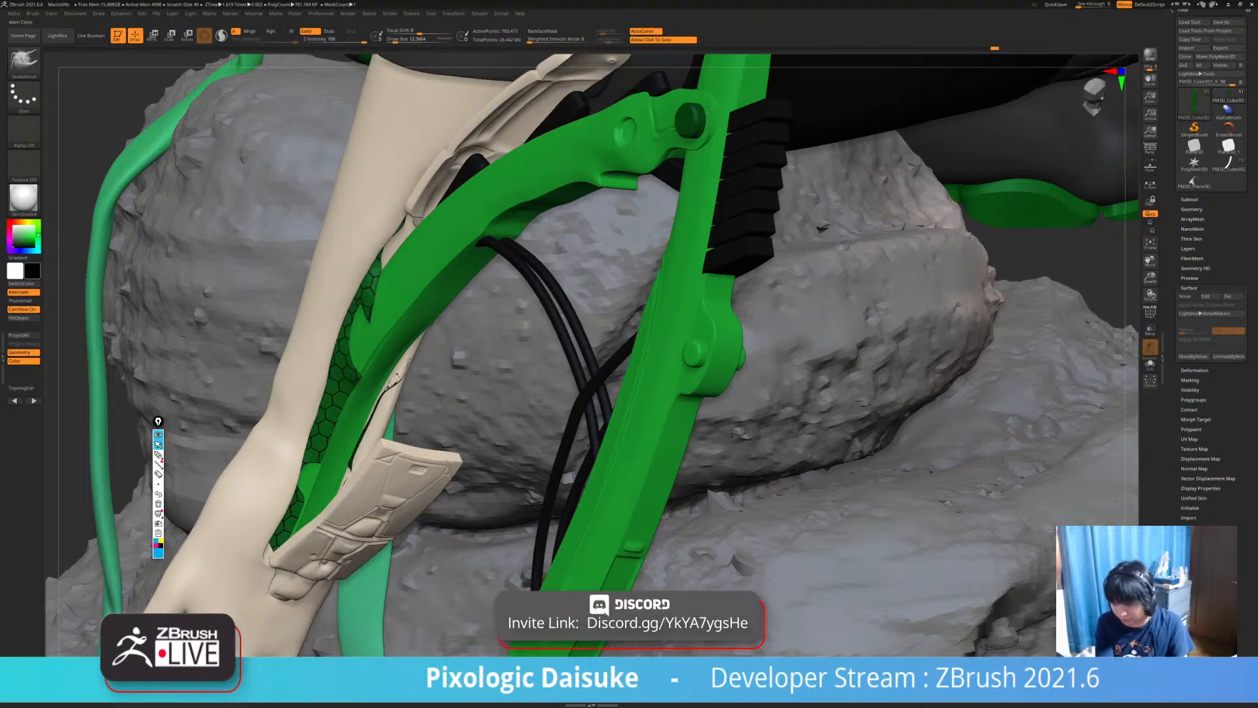
{"action": "left_click", "coordinate": [33, 271]}
{"action": "left_click_drag", "start_coordinate": [400, 282], "coordinate": [222, 269]}
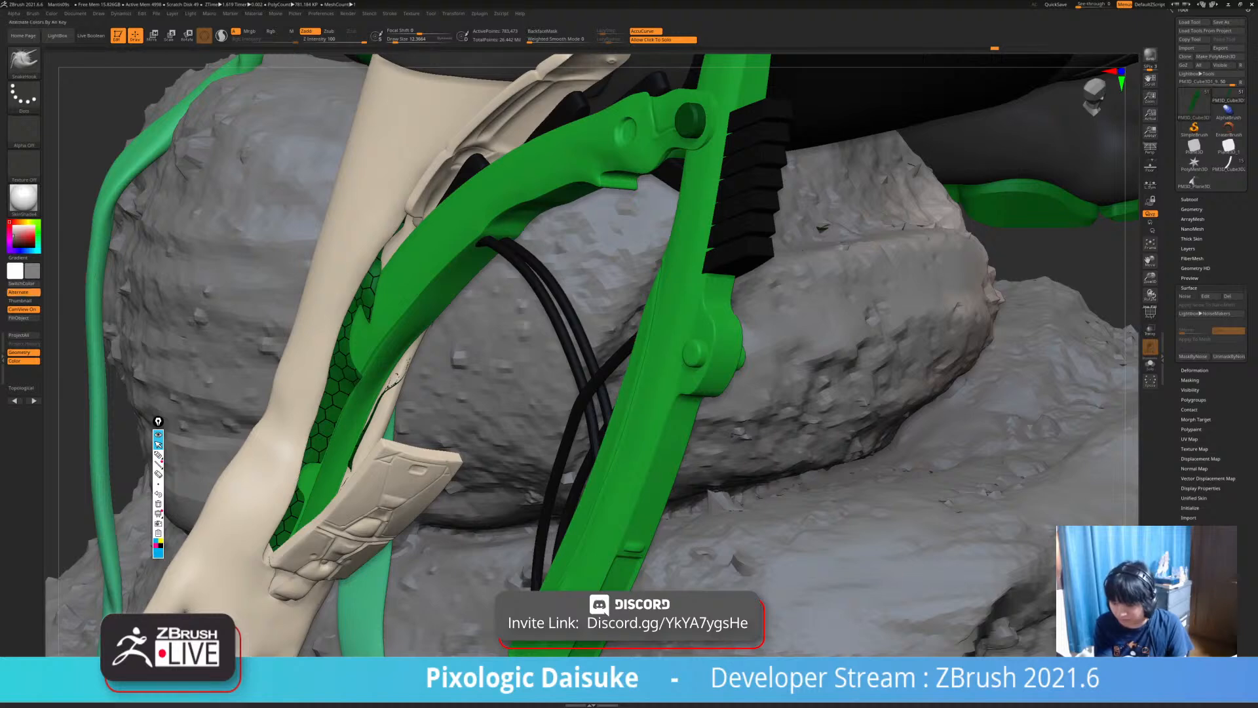
{"action": "left_click", "coordinate": [24, 318]}
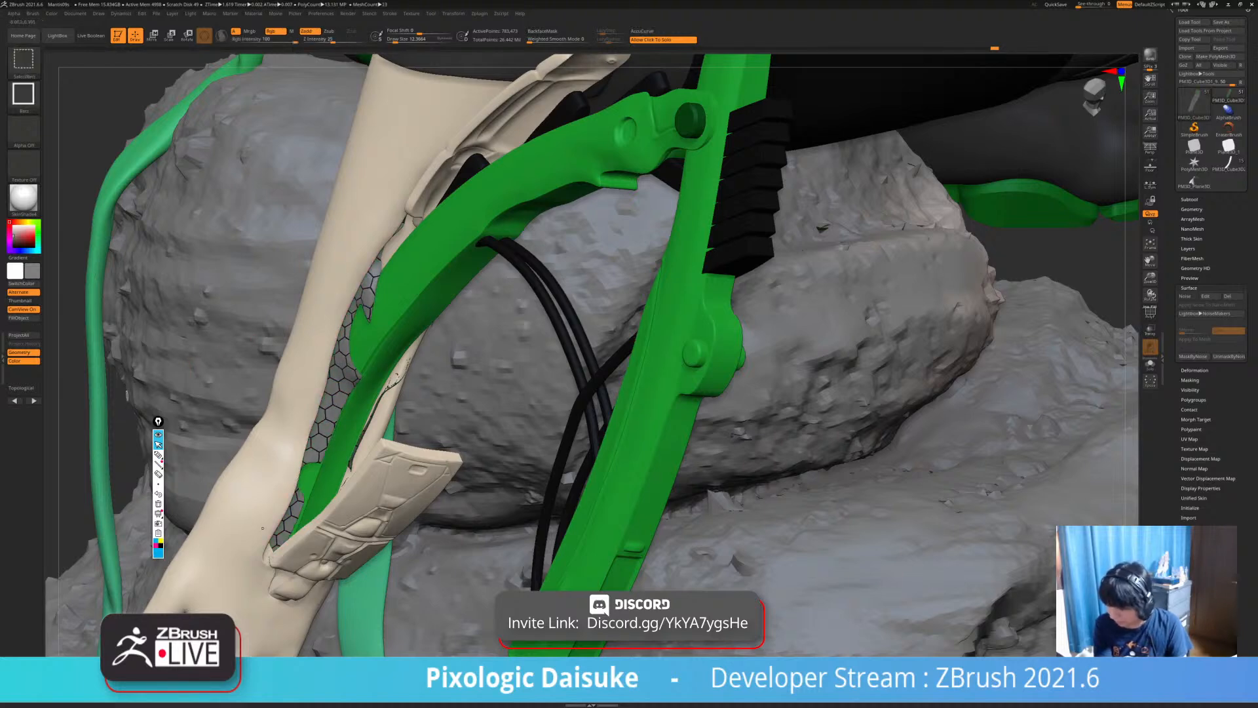
Refill the sleeve's outer shell with a dark grey matching the outfit, and bring back the hidden sleeve parts.
{"action": "left_click", "coordinate": [498, 393], "text": "ctrl+shift"}
{"action": "mouse_move", "coordinate": [499, 393]}
{"action": "left_mouse_down"}
{"action": "mouse_move", "coordinate": [488, 315]}
{"action": "mouse_move", "coordinate": [495, 331]}
{"action": "left_mouse_up"}
{"action": "right_click_drag", "start_coordinate": [495, 331], "coordinate": [351, 167]}
{"action": "right_click_drag", "start_coordinate": [249, 256], "coordinate": [408, 301]}
{"action": "key", "text": "ctrl+z"}
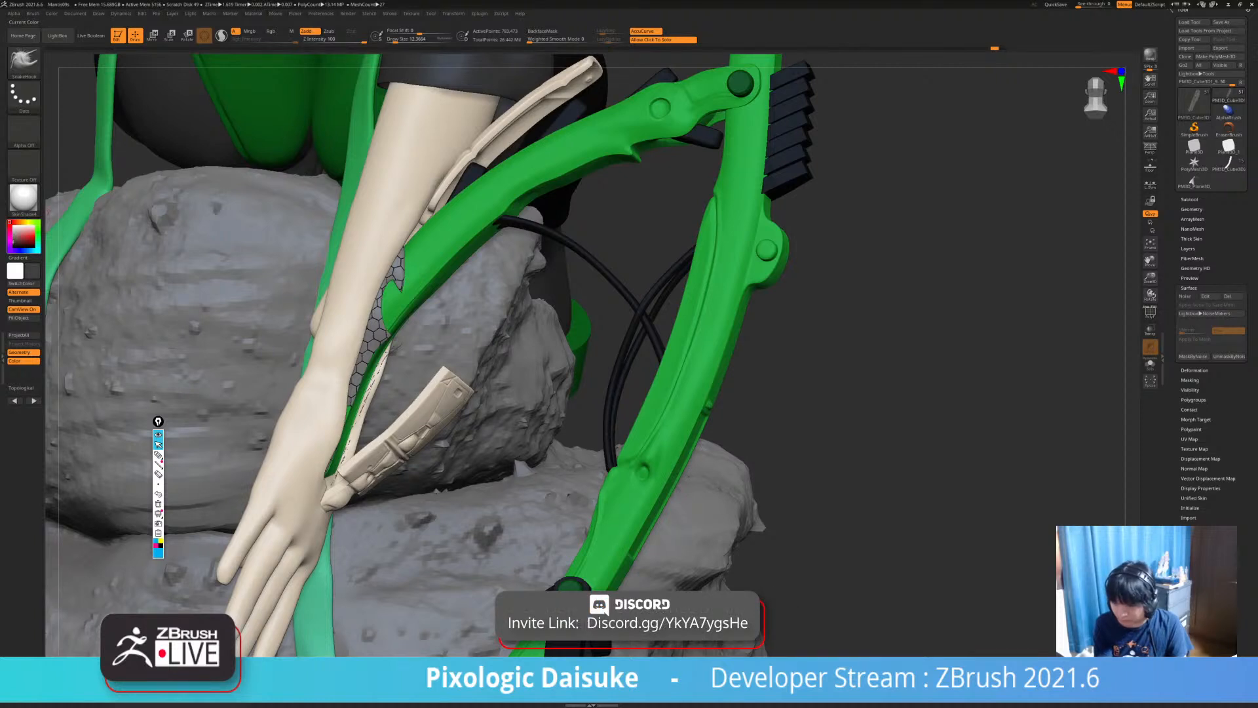
{"action": "left_click", "coordinate": [23, 318]}
{"action": "key", "text": "ctrl+shift+z"}
{"action": "left_click", "coordinate": [623, 241]}
{"action": "left_click", "coordinate": [601, 286]}
{"action": "right_click_drag", "start_coordinate": [601, 285], "coordinate": [581, 302], "text": "ctrl"}
{"action": "right_click_drag", "start_coordinate": [581, 303], "coordinate": [535, 319]}
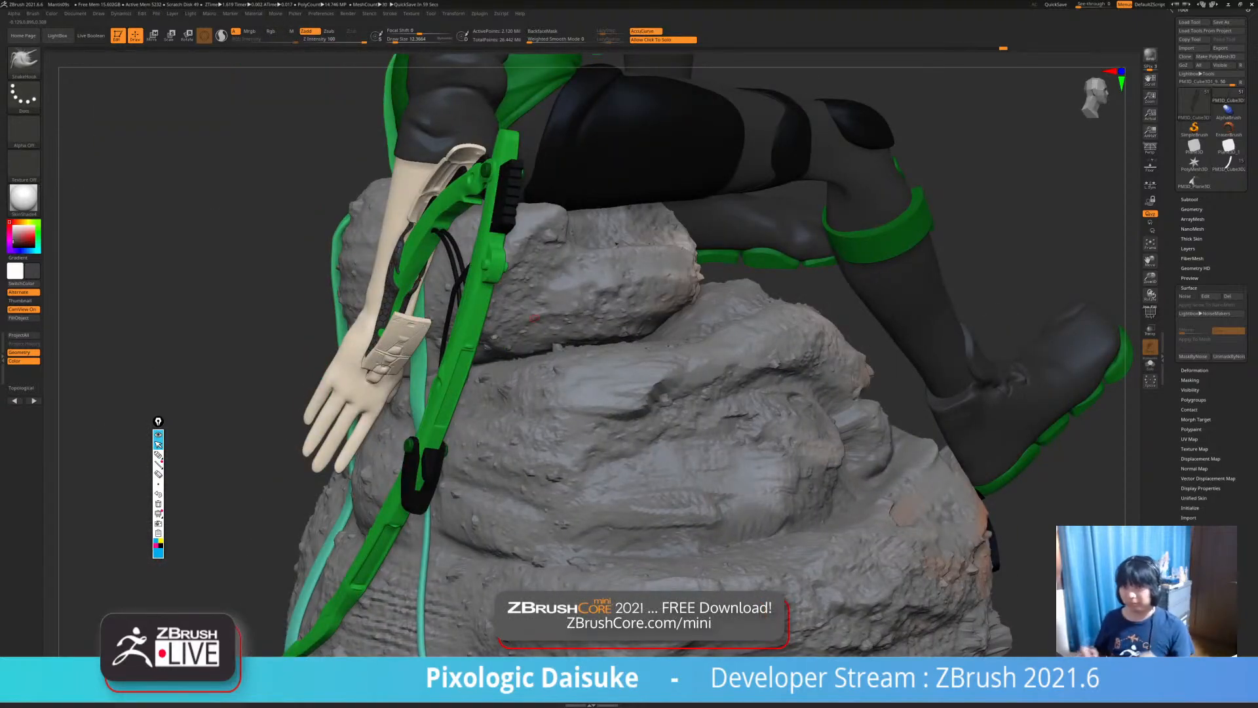
Select the curved part mounted on the forearm, enlarge the brush and reshape and smooth its end that pokes through the wrist.
{"action": "right_click_drag", "start_coordinate": [535, 320], "coordinate": [478, 436]}
{"action": "left_click", "coordinate": [577, 314], "text": "alt"}
{"action": "left_click", "coordinate": [655, 288]}
{"action": "mouse_move", "coordinate": [656, 288]}
{"action": "right_mouse_down"}
{"action": "mouse_move", "coordinate": [639, 278]}
{"action": "mouse_move", "coordinate": [619, 295]}
{"action": "mouse_move", "coordinate": [564, 298]}
{"action": "mouse_move", "coordinate": [656, 301]}
{"action": "right_mouse_up"}
{"action": "left_click", "coordinate": [574, 295]}
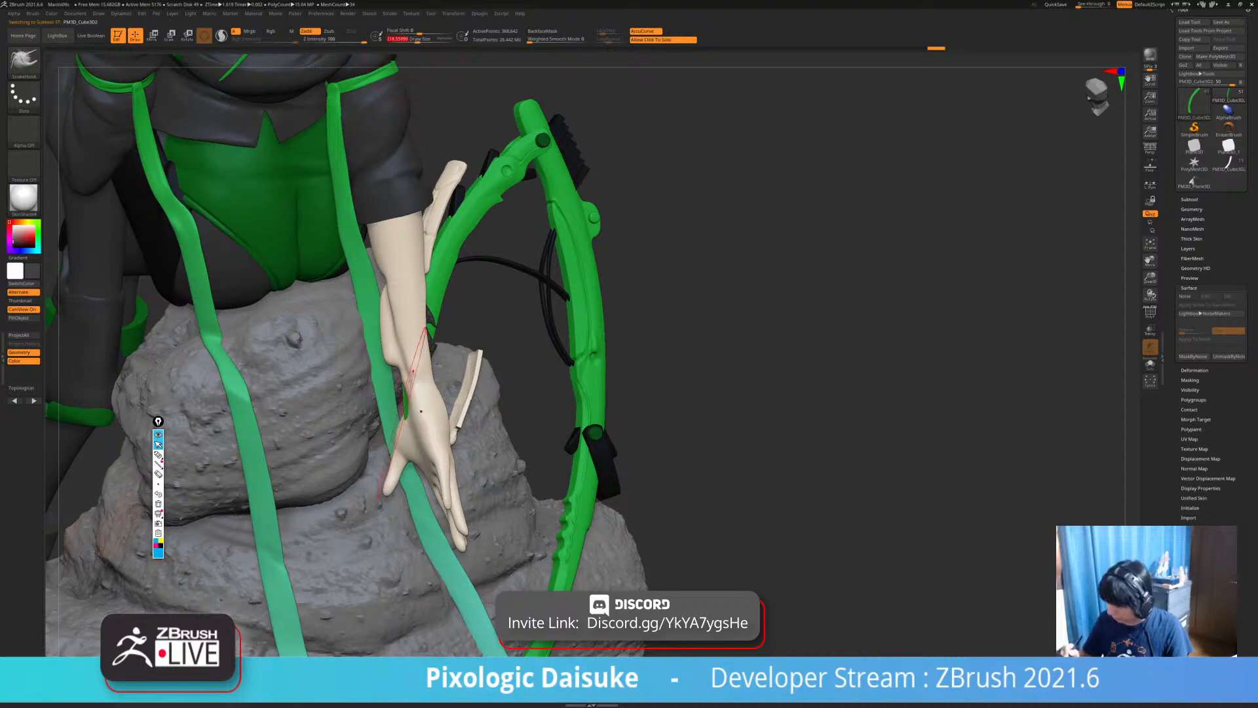
{"action": "mouse_move", "coordinate": [419, 408]}
{"action": "right_mouse_down"}
{"action": "mouse_move", "coordinate": [377, 410]}
{"action": "mouse_move", "coordinate": [327, 452]}
{"action": "mouse_move", "coordinate": [262, 456]}
{"action": "mouse_move", "coordinate": [244, 413]}
{"action": "mouse_move", "coordinate": [360, 422]}
{"action": "mouse_move", "coordinate": [453, 407]}
{"action": "mouse_move", "coordinate": [406, 442]}
{"action": "mouse_move", "coordinate": [407, 469]}
{"action": "right_mouse_up"}
{"action": "key", "text": "ctrl+z"}
{"action": "left_click", "coordinate": [413, 40]}
{"action": "left_click_drag", "start_coordinate": [408, 469], "coordinate": [401, 444]}
{"action": "left_click_drag", "start_coordinate": [404, 382], "coordinate": [410, 388], "text": "shift"}
{"action": "right_click_drag", "start_coordinate": [407, 388], "coordinate": [393, 387]}
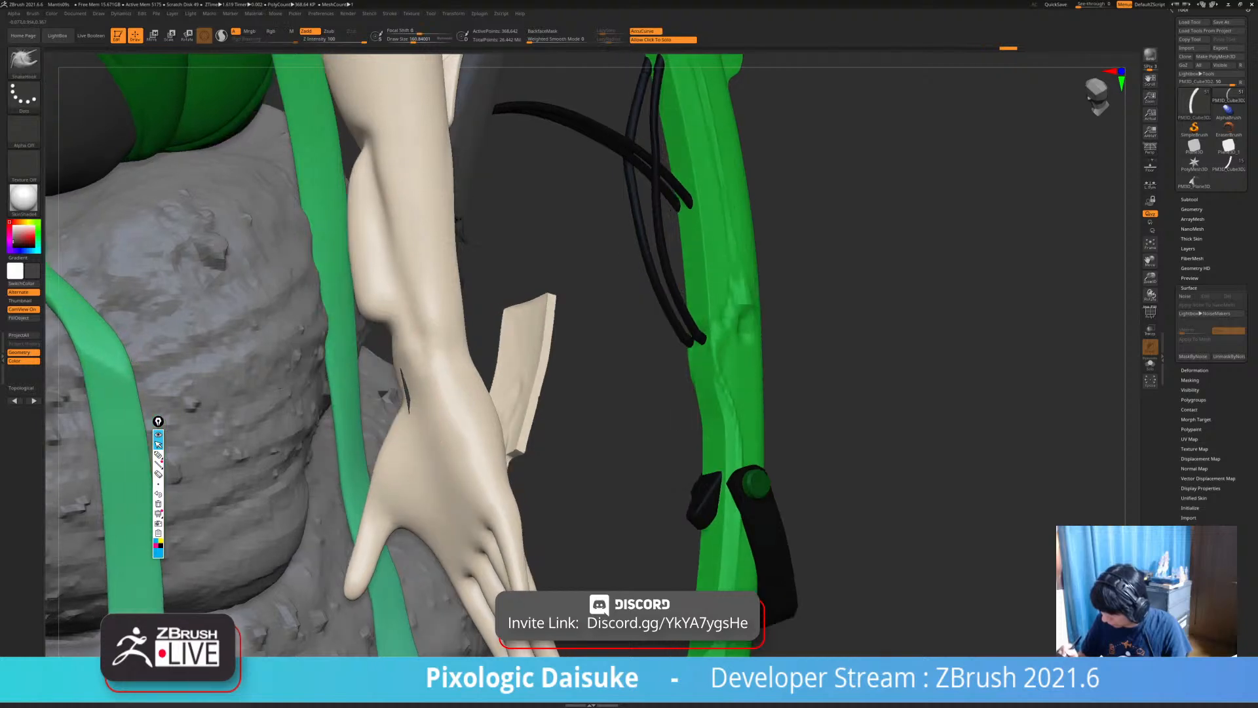
Check the curved forearm part on its own with Solo, and turn its painted colours back on.
{"action": "left_click", "coordinate": [375, 360]}
{"action": "key", "text": "ctrl+z"}
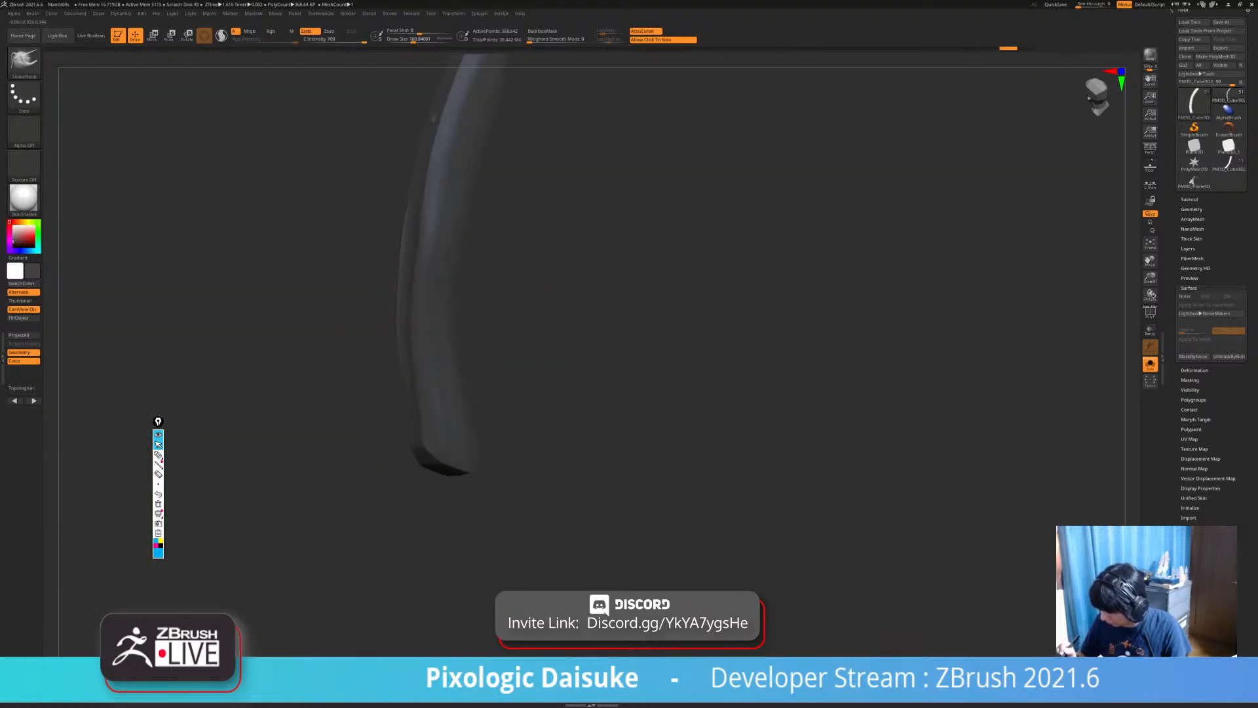
{"action": "key", "text": "ctrl+shift+z"}
{"action": "right_click_drag", "start_coordinate": [498, 393], "coordinate": [434, 395]}
{"action": "left_click", "coordinate": [557, 387]}
{"action": "right_click_drag", "start_coordinate": [588, 80], "coordinate": [432, 104], "text": "ctrl"}
{"action": "right_click_drag", "start_coordinate": [498, 367], "coordinate": [485, 495]}
{"action": "left_click", "coordinate": [1189, 200]}
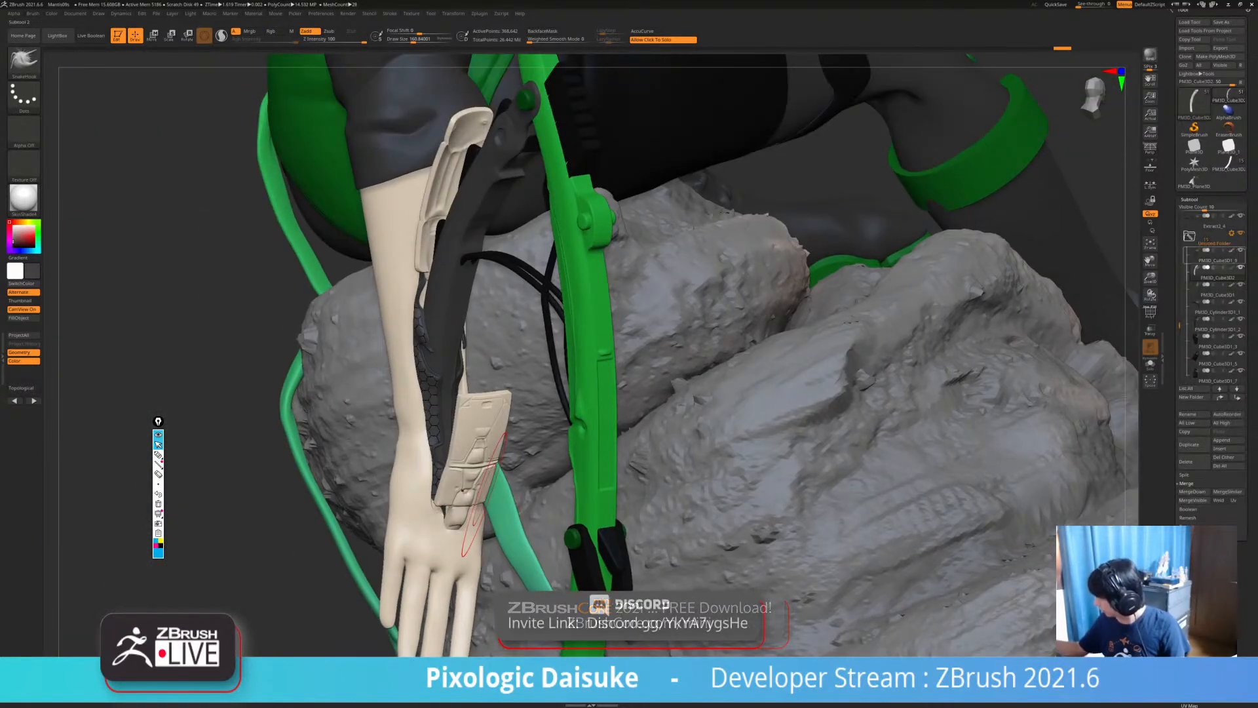
{"action": "left_click", "coordinate": [1232, 268]}
Select the body, isolate it with Solo and go down two subdivision levels.
{"action": "mouse_move", "coordinate": [593, 464]}
{"action": "right_mouse_down", "text": "ctrl"}
{"action": "mouse_move", "coordinate": [596, 420]}
{"action": "mouse_move", "coordinate": [812, 414]}
{"action": "right_mouse_up", "text": "ctrl"}
{"action": "left_click", "coordinate": [467, 466], "text": "alt"}
{"action": "mouse_move", "coordinate": [586, 462]}
{"action": "left_mouse_down", "text": "alt"}
{"action": "mouse_move", "coordinate": [574, 410]}
{"action": "mouse_move", "coordinate": [567, 449]}
{"action": "left_mouse_up", "text": "alt"}
{"action": "left_click", "coordinate": [583, 407]}
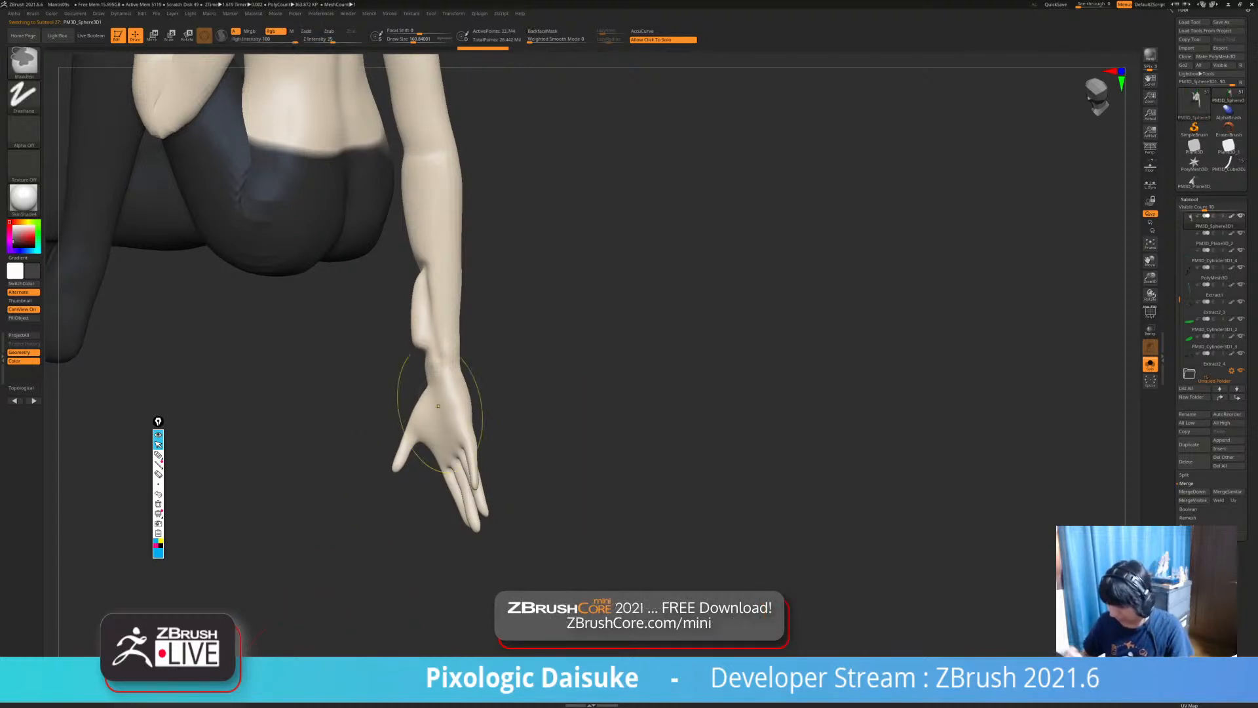
{"action": "right_click_drag", "start_coordinate": [435, 429], "coordinate": [453, 482], "text": "ctrl"}
{"action": "key", "text": "shift+d"}
{"action": "key", "text": "shift+d"}
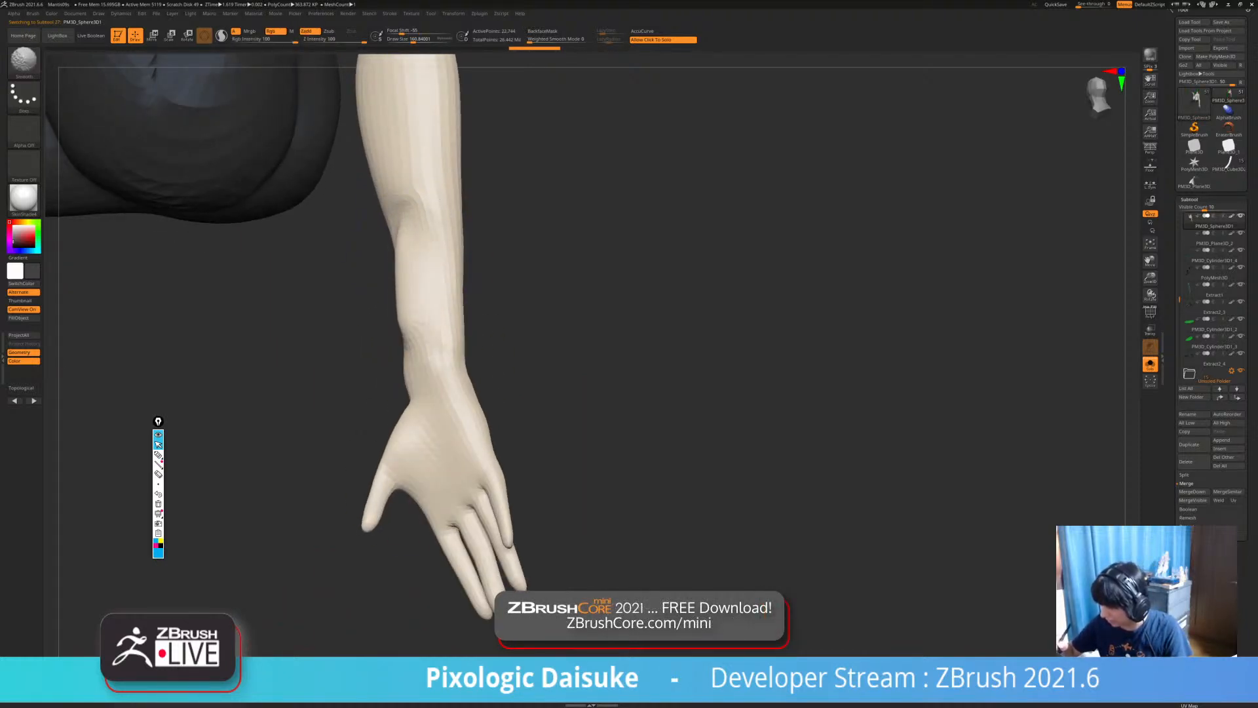
Smooth the bumps along the body's inner forearm above the wrist, and turn off Solo.
{"action": "left_click_drag", "start_coordinate": [405, 354], "coordinate": [415, 252], "text": "shift"}
{"action": "right_click_drag", "start_coordinate": [415, 246], "coordinate": [383, 244]}
{"action": "left_click_drag", "start_coordinate": [401, 187], "coordinate": [401, 229], "text": "shift"}
{"action": "right_click_drag", "start_coordinate": [403, 231], "coordinate": [407, 239]}
{"action": "left_click_drag", "start_coordinate": [407, 239], "coordinate": [401, 193], "text": "shift"}
{"action": "right_click_drag", "start_coordinate": [401, 189], "coordinate": [402, 202]}
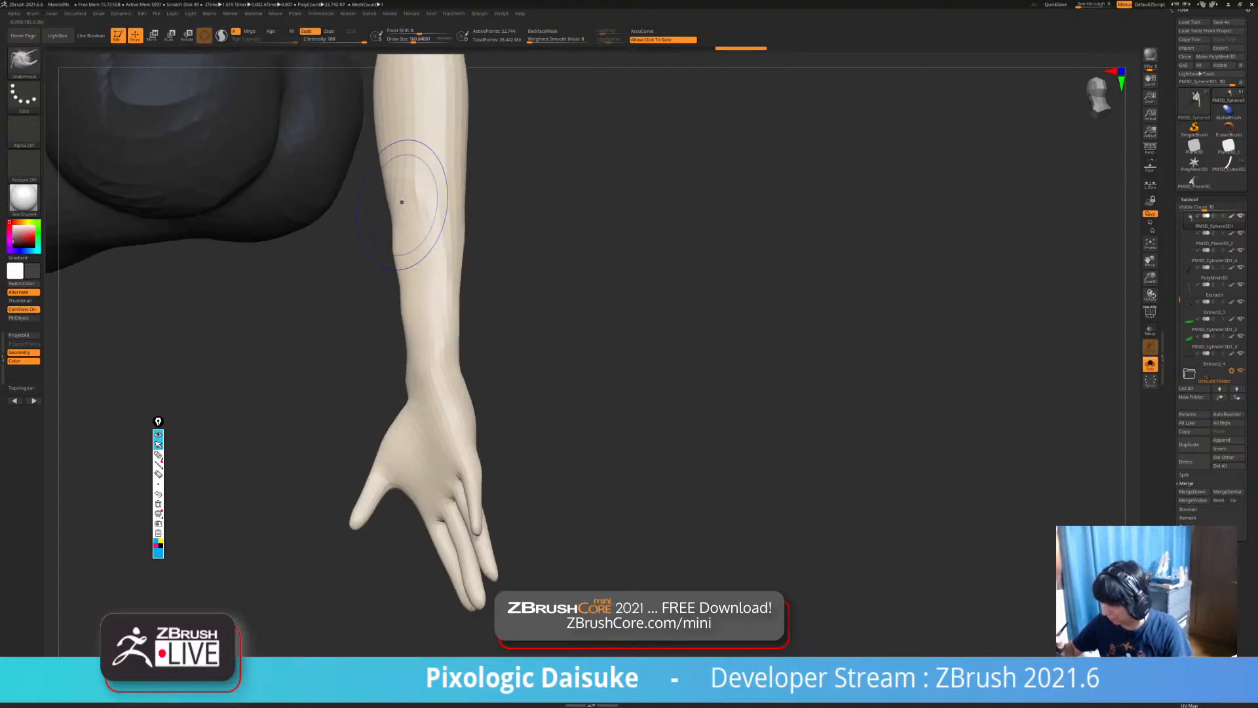
{"action": "left_click_drag", "start_coordinate": [400, 227], "coordinate": [403, 276], "text": "shift"}
{"action": "mouse_move", "coordinate": [420, 289]}
{"action": "right_mouse_down"}
{"action": "mouse_move", "coordinate": [453, 282]}
{"action": "mouse_move", "coordinate": [449, 242]}
{"action": "mouse_move", "coordinate": [340, 249]}
{"action": "right_mouse_up"}
{"action": "right_click_drag", "start_coordinate": [596, 420], "coordinate": [520, 401]}
{"action": "left_click", "coordinate": [520, 401]}
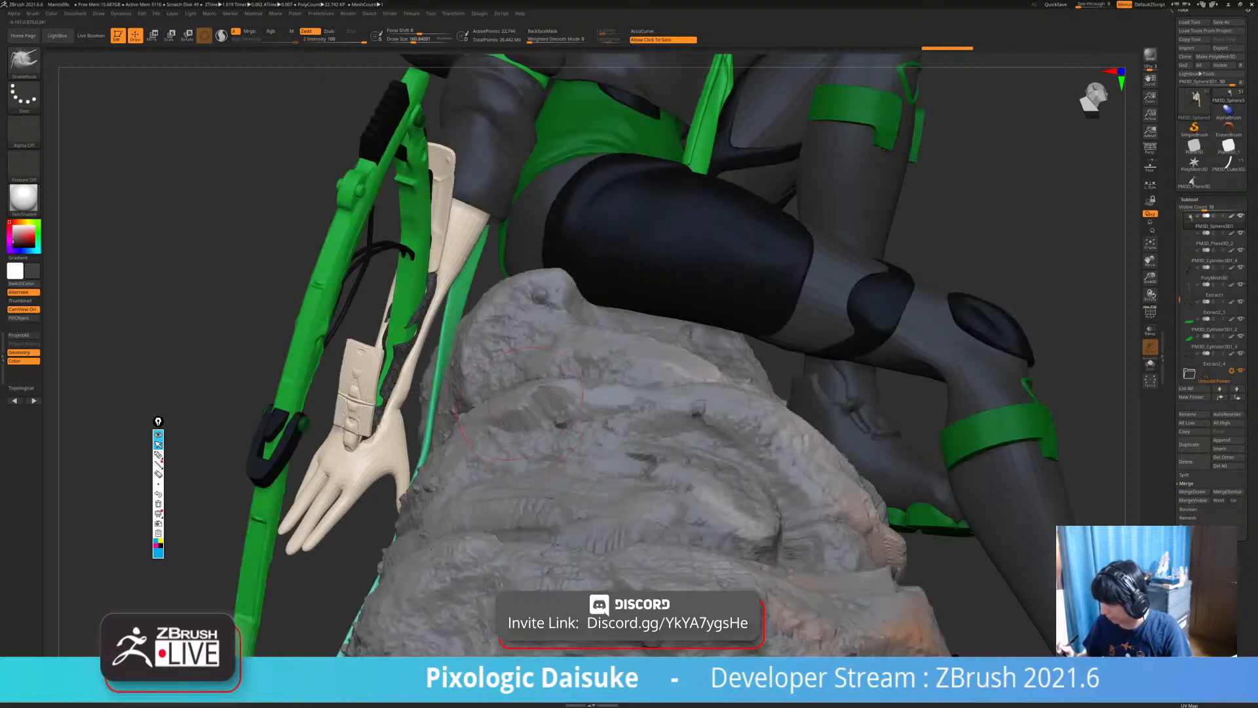
Bring the body up two subdivision levels and smooth the sunken outline along the back of the forearm.
{"action": "left_click", "coordinate": [520, 411]}
{"action": "key", "text": "d"}
{"action": "key", "text": "d"}
{"action": "mouse_move", "coordinate": [407, 420]}
{"action": "right_mouse_down"}
{"action": "mouse_move", "coordinate": [590, 412]}
{"action": "mouse_move", "coordinate": [435, 408]}
{"action": "right_mouse_up"}
{"action": "left_click_drag", "start_coordinate": [357, 376], "coordinate": [363, 388], "text": "shift"}
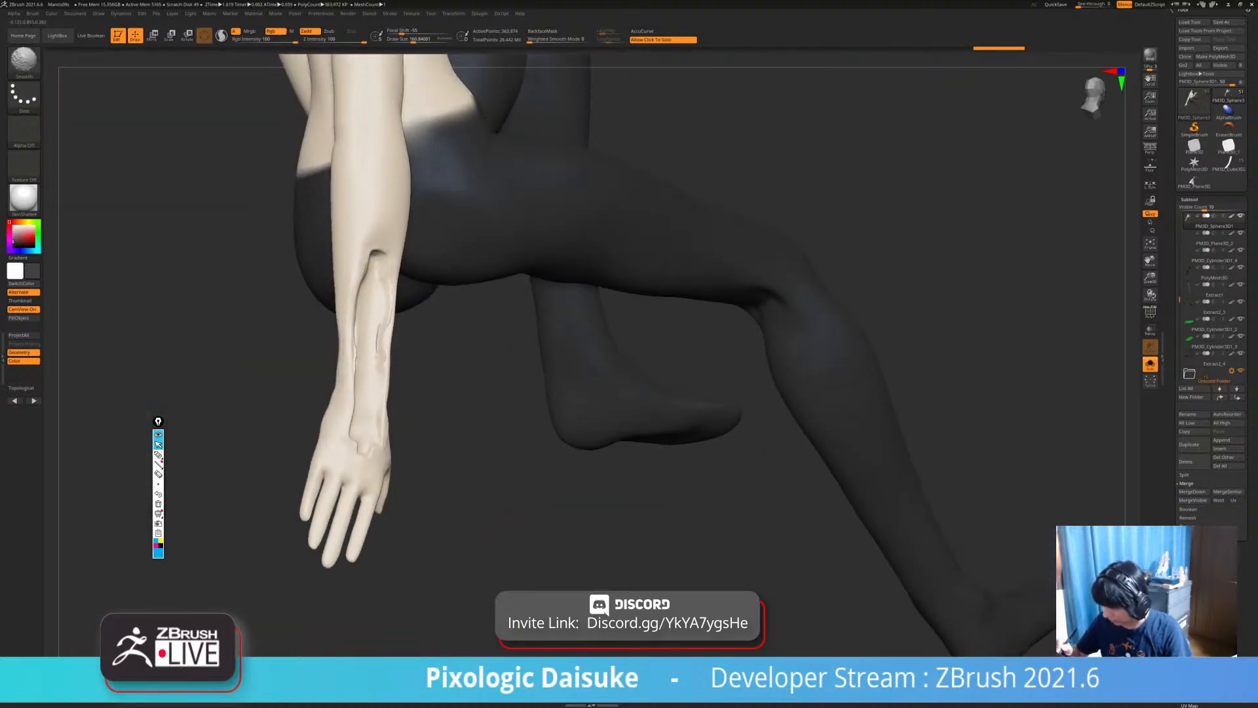
{"action": "right_click_drag", "start_coordinate": [375, 369], "coordinate": [406, 511]}
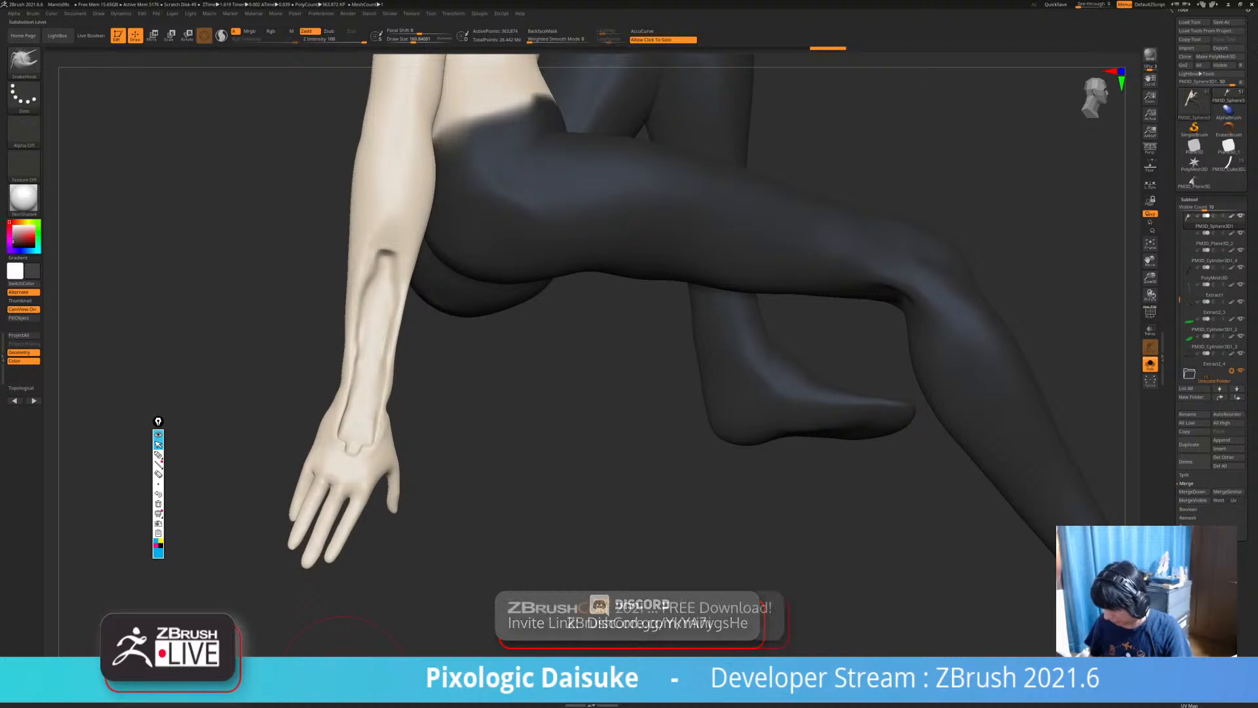
{"action": "mouse_move", "coordinate": [382, 367]}
{"action": "right_mouse_down"}
{"action": "mouse_move", "coordinate": [518, 394]}
{"action": "mouse_move", "coordinate": [518, 405]}
{"action": "mouse_move", "coordinate": [458, 426]}
{"action": "right_mouse_up"}
{"action": "left_click", "coordinate": [518, 399]}
Smooth the forearm from below the elbow to the wrist with the surrounding parts shown.
{"action": "left_click_drag", "start_coordinate": [370, 353], "coordinate": [378, 390], "text": "shift"}
{"action": "right_click_drag", "start_coordinate": [453, 393], "coordinate": [459, 459], "text": "ctrl"}
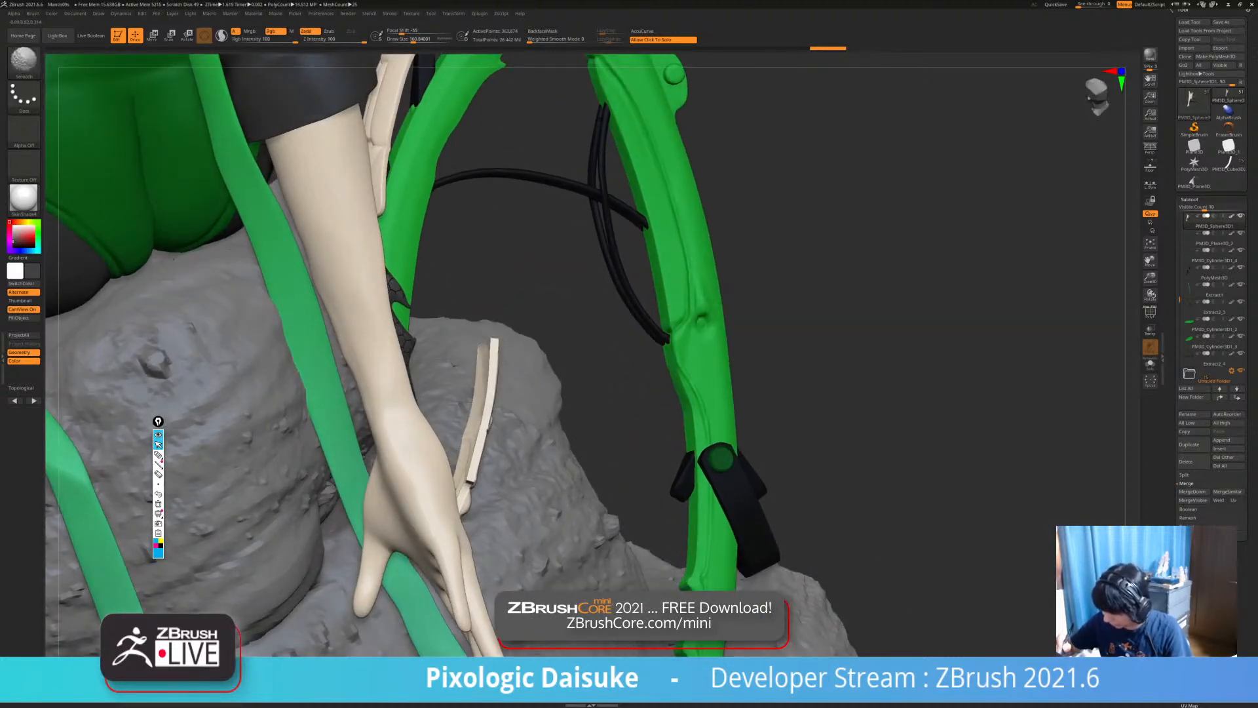
{"action": "left_click_drag", "start_coordinate": [328, 209], "coordinate": [341, 262], "text": "shift"}
{"action": "right_click_drag", "start_coordinate": [354, 289], "coordinate": [361, 354], "text": "ctrl"}
{"action": "key", "text": "shift"}
{"action": "left_click_drag", "start_coordinate": [321, 308], "coordinate": [350, 387], "text": "shift"}
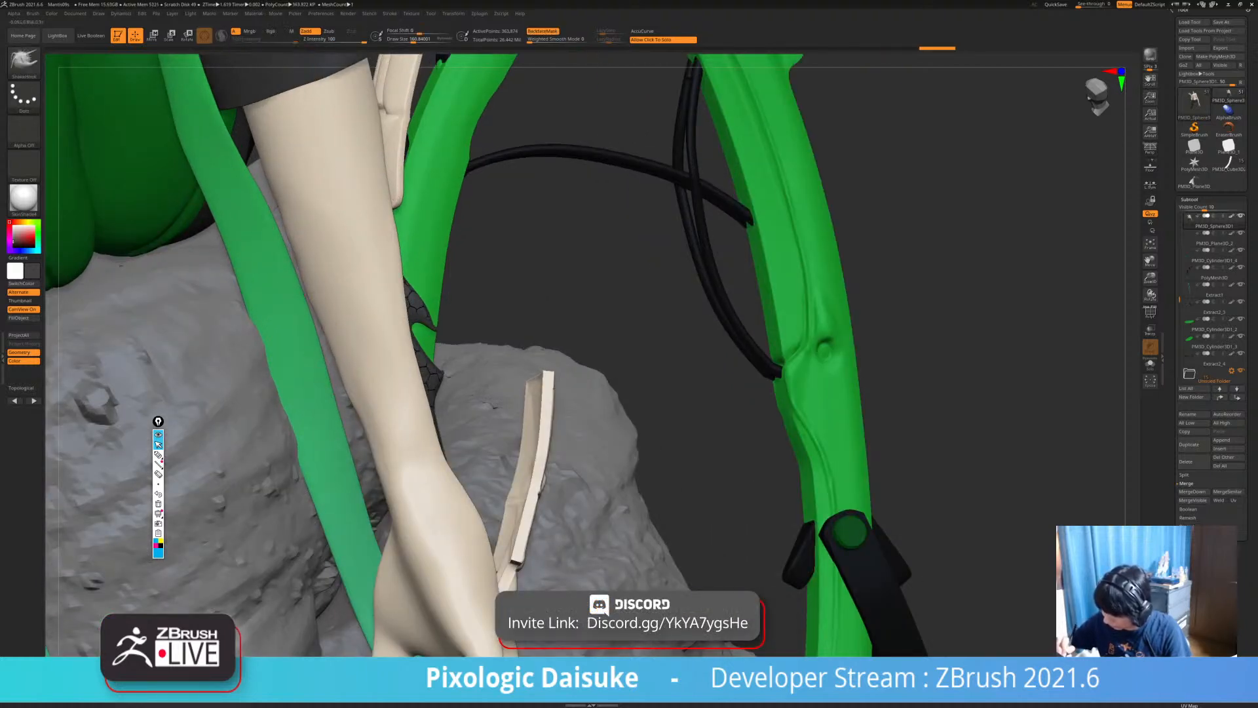
{"action": "mouse_move", "coordinate": [419, 420]}
{"action": "right_mouse_down", "text": "ctrl"}
{"action": "mouse_move", "coordinate": [420, 367]}
{"action": "mouse_move", "coordinate": [367, 334]}
{"action": "mouse_move", "coordinate": [373, 377]}
{"action": "mouse_move", "coordinate": [358, 370]}
{"action": "mouse_move", "coordinate": [384, 399]}
{"action": "right_mouse_up", "text": "ctrl"}
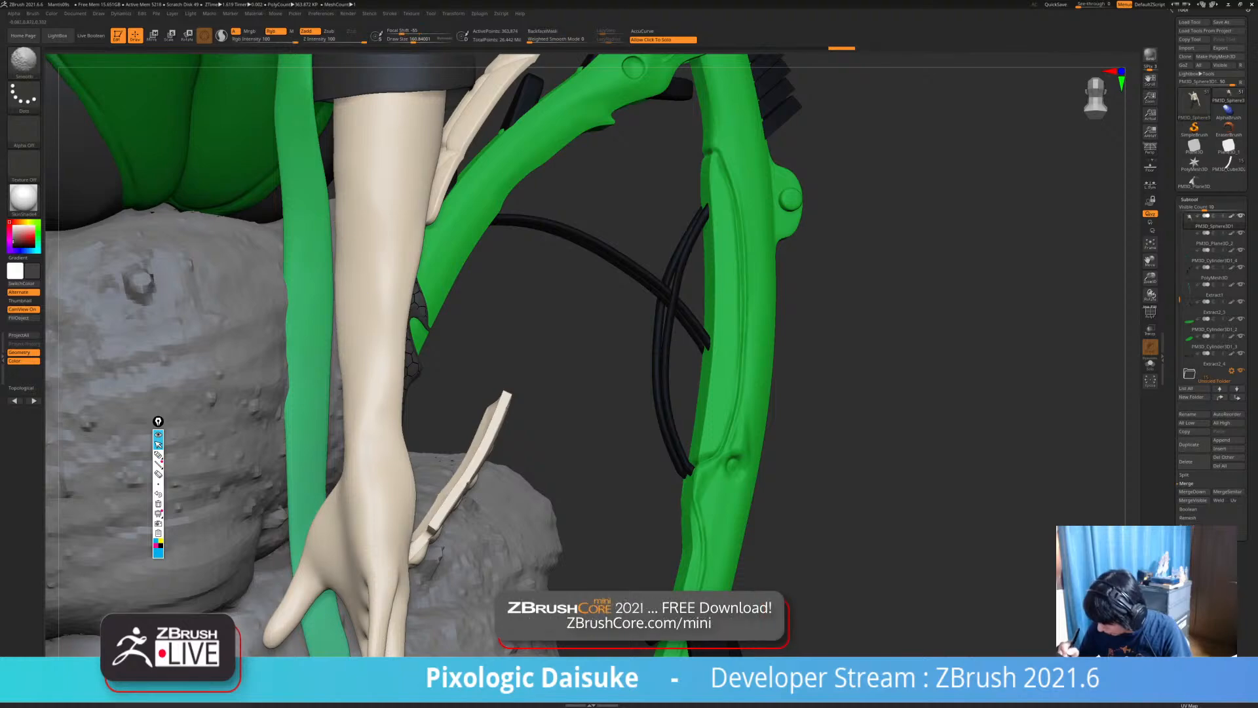
Smooth the forearm above the wrist and adjust its back contour with the SnakeHook brush.
{"action": "right_click_drag", "start_coordinate": [472, 420], "coordinate": [518, 444]}
{"action": "left_click_drag", "start_coordinate": [343, 393], "coordinate": [345, 373], "text": "shift"}
{"action": "mouse_move", "coordinate": [354, 386]}
{"action": "right_mouse_down", "text": "ctrl"}
{"action": "mouse_move", "coordinate": [351, 328]}
{"action": "mouse_move", "coordinate": [285, 321]}
{"action": "mouse_move", "coordinate": [394, 328]}
{"action": "mouse_move", "coordinate": [396, 380]}
{"action": "right_mouse_up", "text": "ctrl"}
{"action": "left_click_drag", "start_coordinate": [363, 295], "coordinate": [375, 292]}
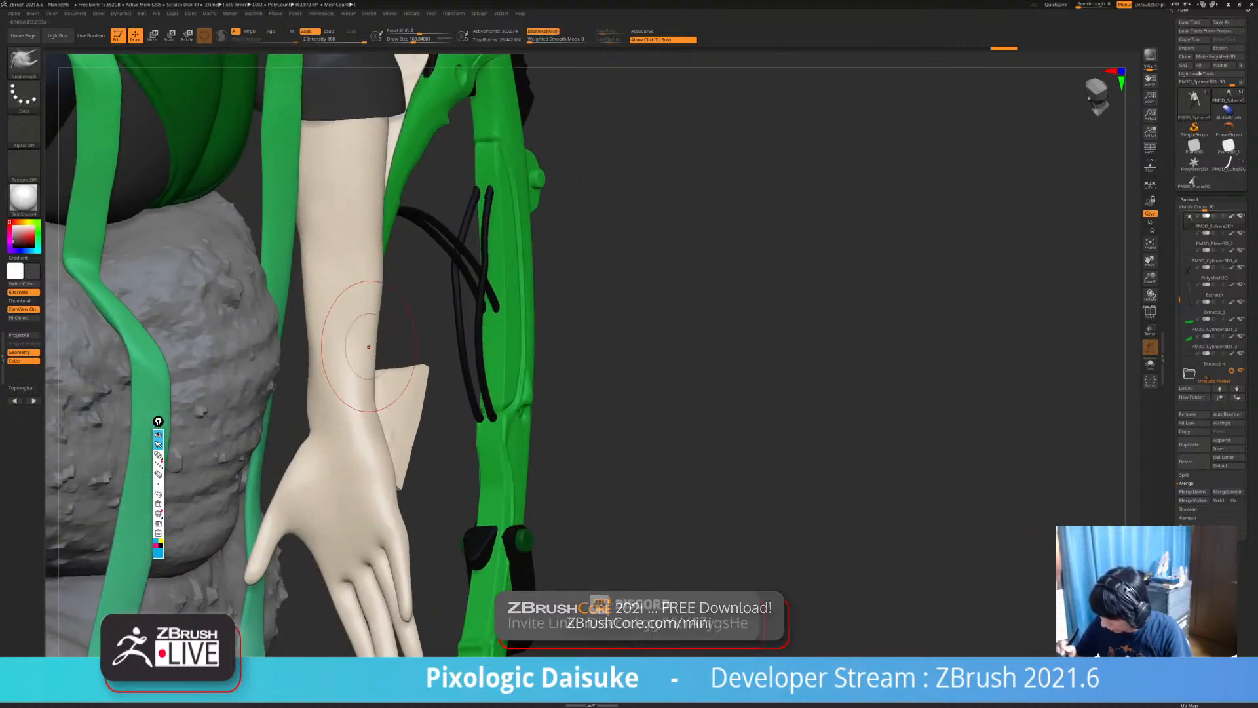
{"action": "left_click_drag", "start_coordinate": [365, 352], "coordinate": [368, 347]}
{"action": "mouse_move", "coordinate": [341, 328]}
{"action": "right_mouse_down"}
{"action": "mouse_move", "coordinate": [324, 321]}
{"action": "mouse_move", "coordinate": [274, 382]}
{"action": "right_mouse_up"}
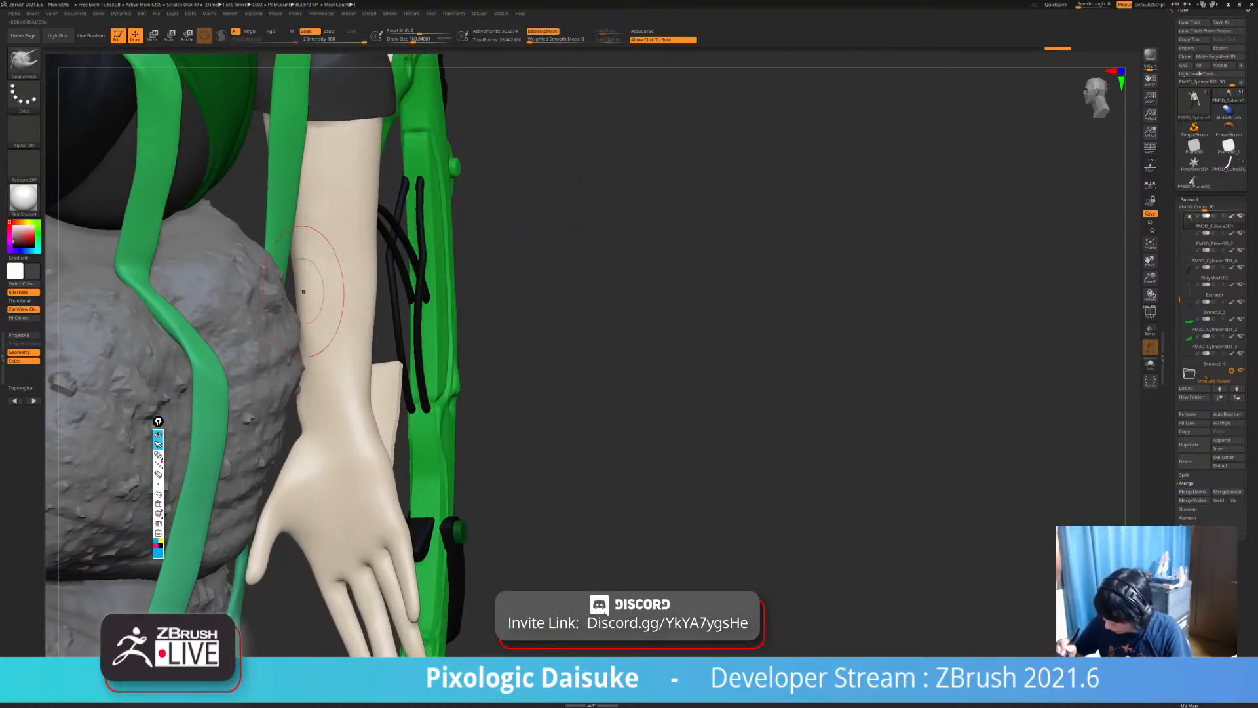
Pull the thumb-side contour of the mid-forearm slightly outward with SnakeHook and smooth it.
{"action": "left_click_drag", "start_coordinate": [303, 283], "coordinate": [293, 281]}
{"action": "mouse_move", "coordinate": [308, 309]}
{"action": "right_mouse_down", "text": "ctrl"}
{"action": "mouse_move", "coordinate": [308, 278]}
{"action": "mouse_move", "coordinate": [304, 311]}
{"action": "right_mouse_up", "text": "ctrl"}
{"action": "left_click", "coordinate": [452, 309]}
{"action": "right_click_drag", "start_coordinate": [304, 312], "coordinate": [326, 307]}
{"action": "left_click_drag", "start_coordinate": [296, 285], "coordinate": [291, 283]}
{"action": "right_click_drag", "start_coordinate": [308, 282], "coordinate": [288, 267]}
{"action": "left_click_drag", "start_coordinate": [296, 213], "coordinate": [290, 252], "text": "shift"}
{"action": "key", "text": "ctrl+shift+z"}
{"action": "key", "text": "ctrl+shift+z"}
{"action": "key", "text": "ctrl+shift+z"}
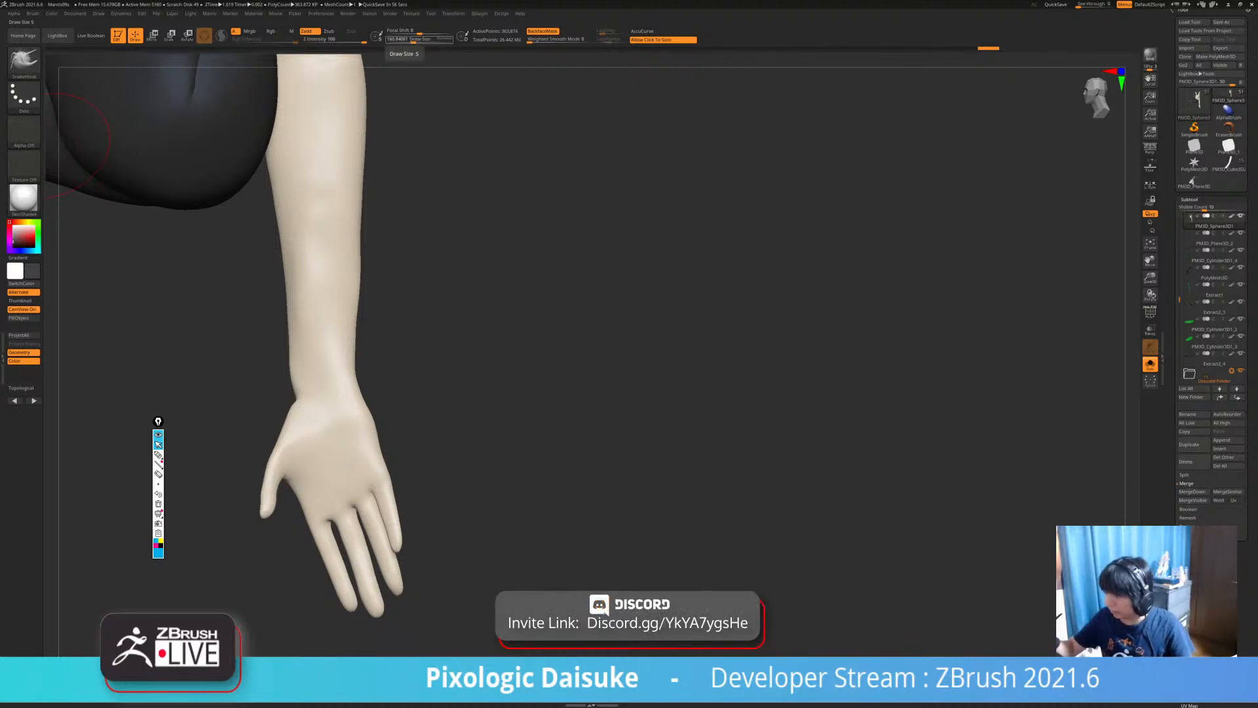
With the body isolated in Solo, refine the thumb-side forearm contour between elbow and wrist using a smaller SnakeHook brush and smooth it.
{"action": "mouse_move", "coordinate": [308, 272]}
{"action": "right_mouse_down"}
{"action": "mouse_move", "coordinate": [286, 266]}
{"action": "mouse_move", "coordinate": [286, 243]}
{"action": "right_mouse_up"}
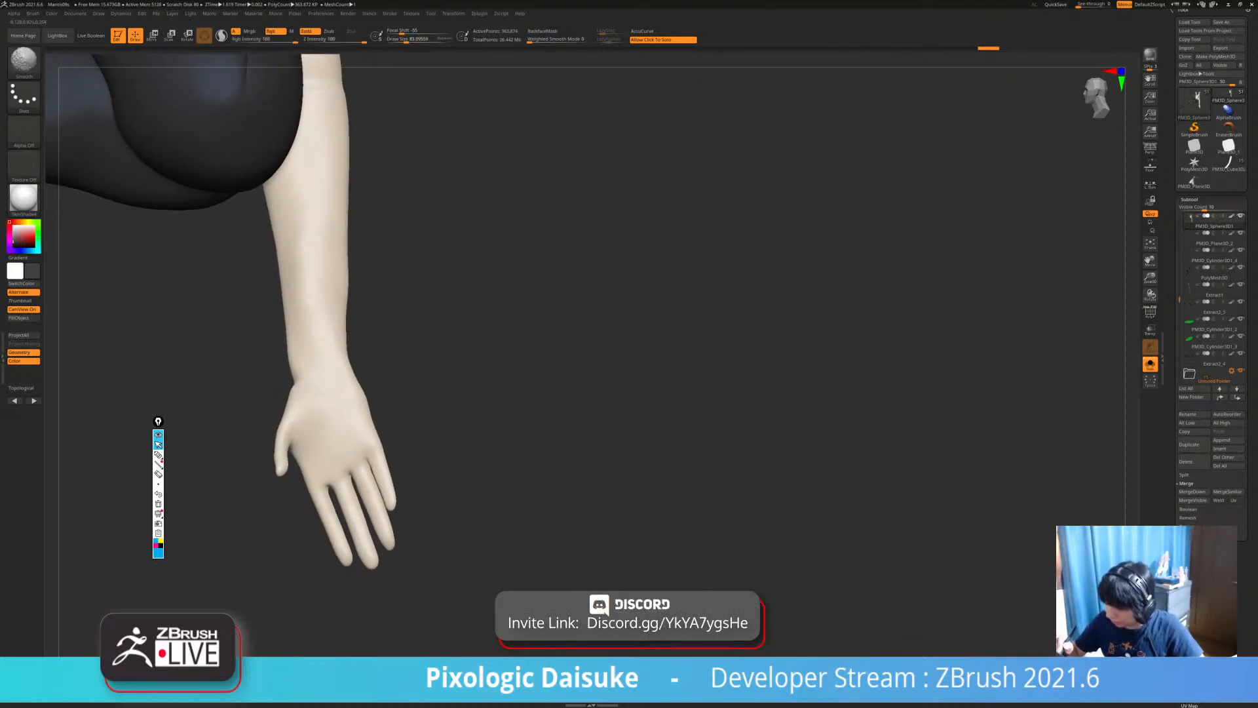
{"action": "left_click_drag", "start_coordinate": [406, 40], "coordinate": [410, 40]}
{"action": "right_click_drag", "start_coordinate": [299, 256], "coordinate": [283, 246]}
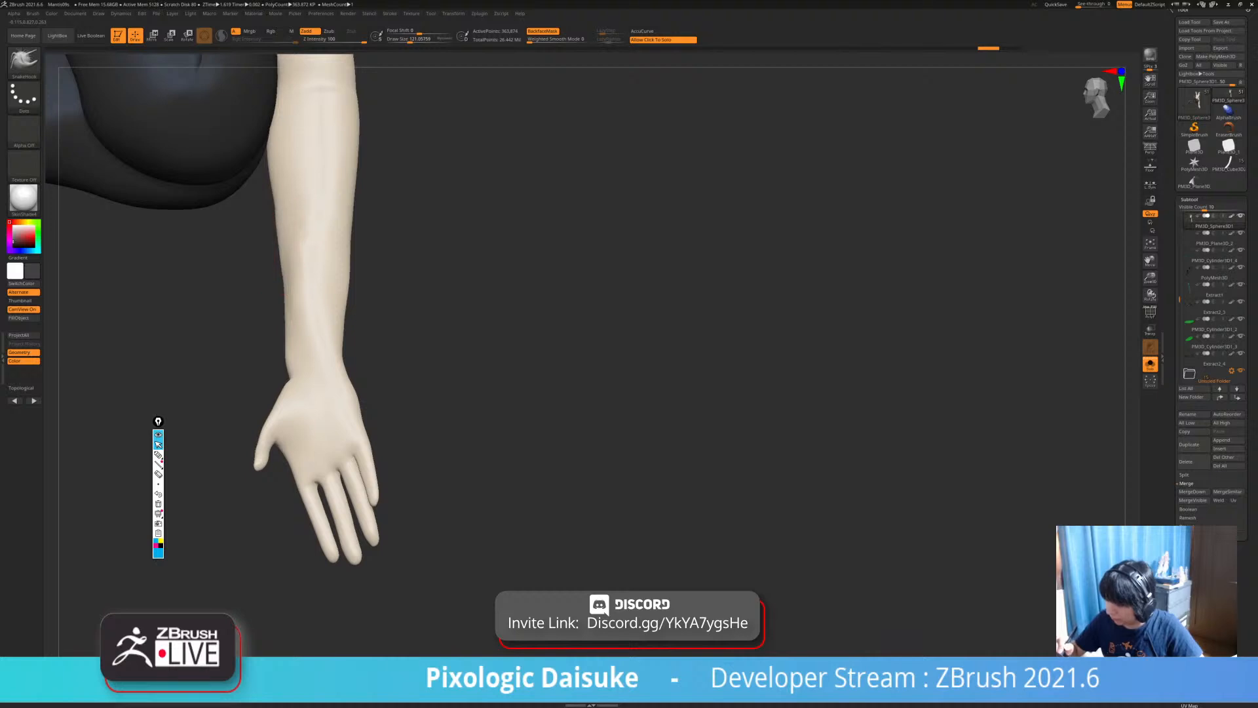
{"action": "left_click_drag", "start_coordinate": [287, 315], "coordinate": [285, 289]}
{"action": "mouse_move", "coordinate": [287, 289]}
{"action": "right_mouse_down"}
{"action": "mouse_move", "coordinate": [299, 287]}
{"action": "mouse_move", "coordinate": [278, 192]}
{"action": "right_mouse_up"}
{"action": "left_click", "coordinate": [400, 282]}
{"action": "left_click", "coordinate": [400, 282]}
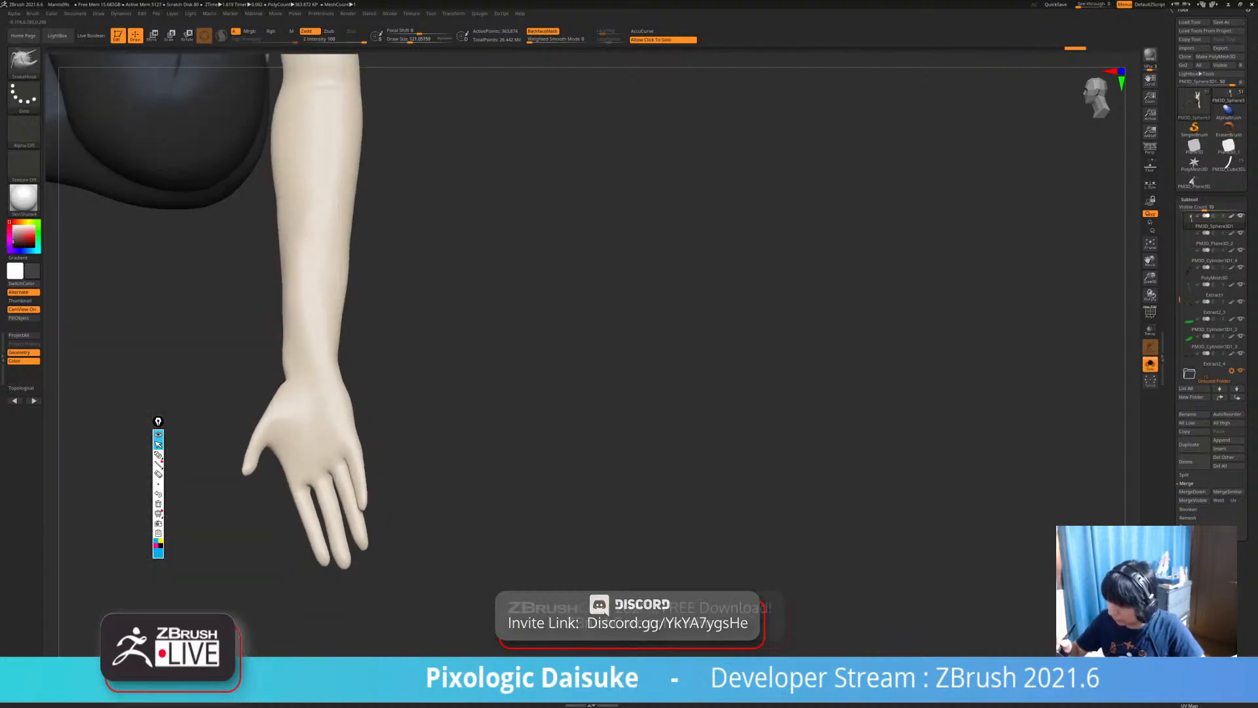
{"action": "left_click_drag", "start_coordinate": [279, 193], "coordinate": [284, 211], "text": "shift"}
{"action": "mouse_move", "coordinate": [288, 274]}
{"action": "right_mouse_down"}
{"action": "mouse_move", "coordinate": [287, 196]}
{"action": "mouse_move", "coordinate": [282, 226]}
{"action": "right_mouse_up"}
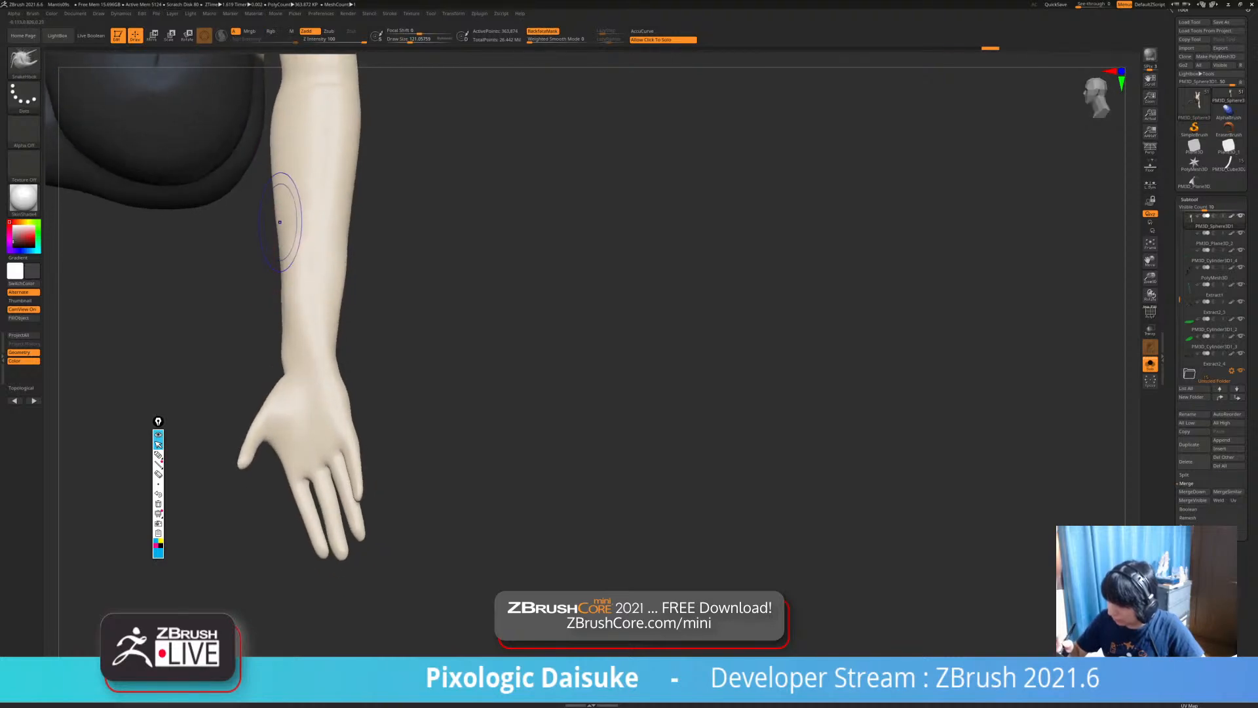
Carve along the upper end of the recess on the back of the forearm with a small DamStandard brush.
{"action": "mouse_move", "coordinate": [302, 385]}
{"action": "right_mouse_down"}
{"action": "mouse_move", "coordinate": [380, 385]}
{"action": "mouse_move", "coordinate": [452, 367]}
{"action": "mouse_move", "coordinate": [459, 387]}
{"action": "right_mouse_up"}
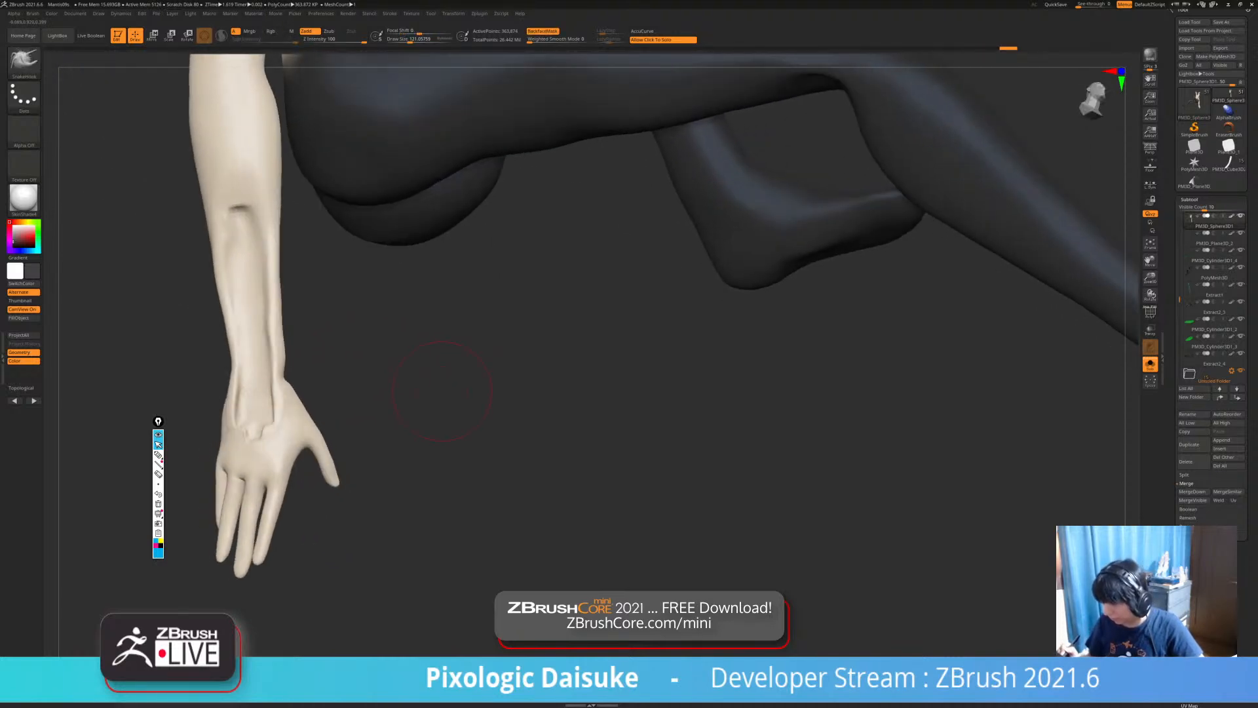
{"action": "left_click", "coordinate": [446, 389]}
{"action": "left_click", "coordinate": [447, 386]}
{"action": "right_click_drag", "start_coordinate": [331, 302], "coordinate": [354, 306]}
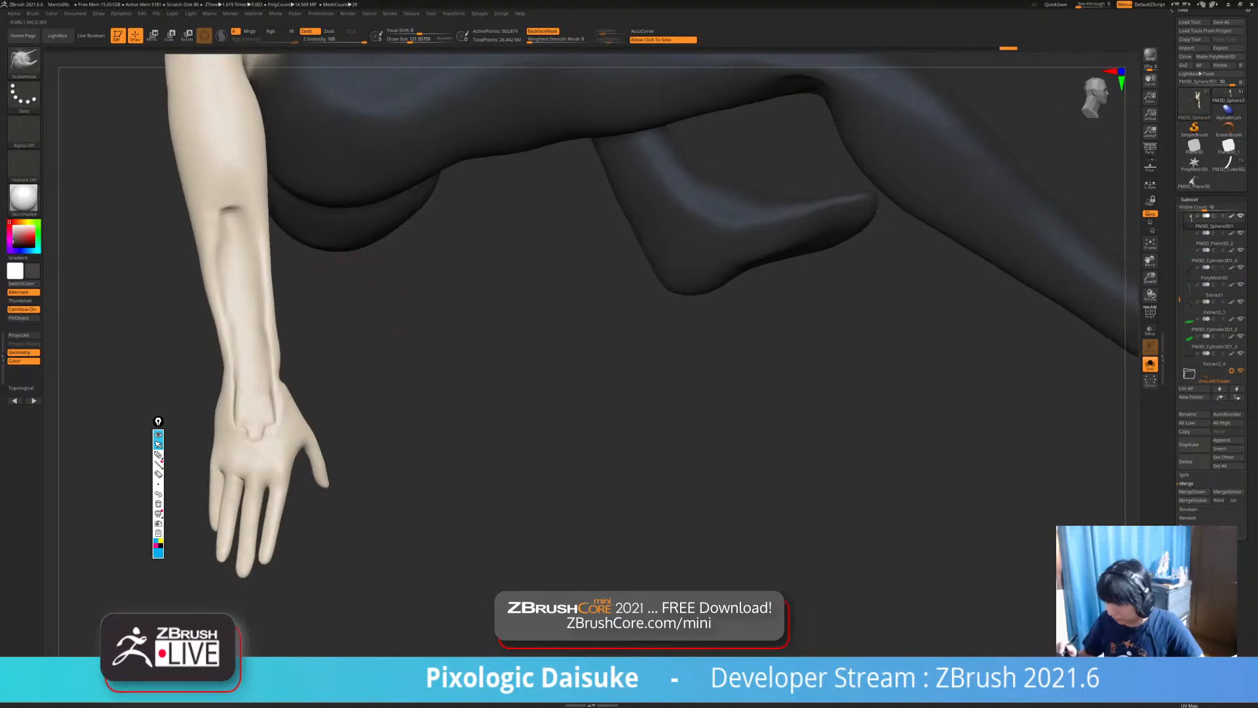
{"action": "right_click_drag", "start_coordinate": [358, 565], "coordinate": [446, 589], "text": "alt"}
{"action": "key", "text": "b"}
{"action": "key", "text": "d"}
{"action": "key", "text": "s"}
{"action": "left_click", "coordinate": [405, 40]}
{"action": "left_click_drag", "start_coordinate": [405, 40], "coordinate": [400, 40]}
{"action": "right_click_drag", "start_coordinate": [328, 282], "coordinate": [324, 255]}
{"action": "left_click_drag", "start_coordinate": [311, 235], "coordinate": [312, 267]}
Sharpen the recess's side grooves down the forearm with DamStandard and smooth the uneven spots.
{"action": "right_click_drag", "start_coordinate": [459, 387], "coordinate": [461, 328], "text": "ctrl"}
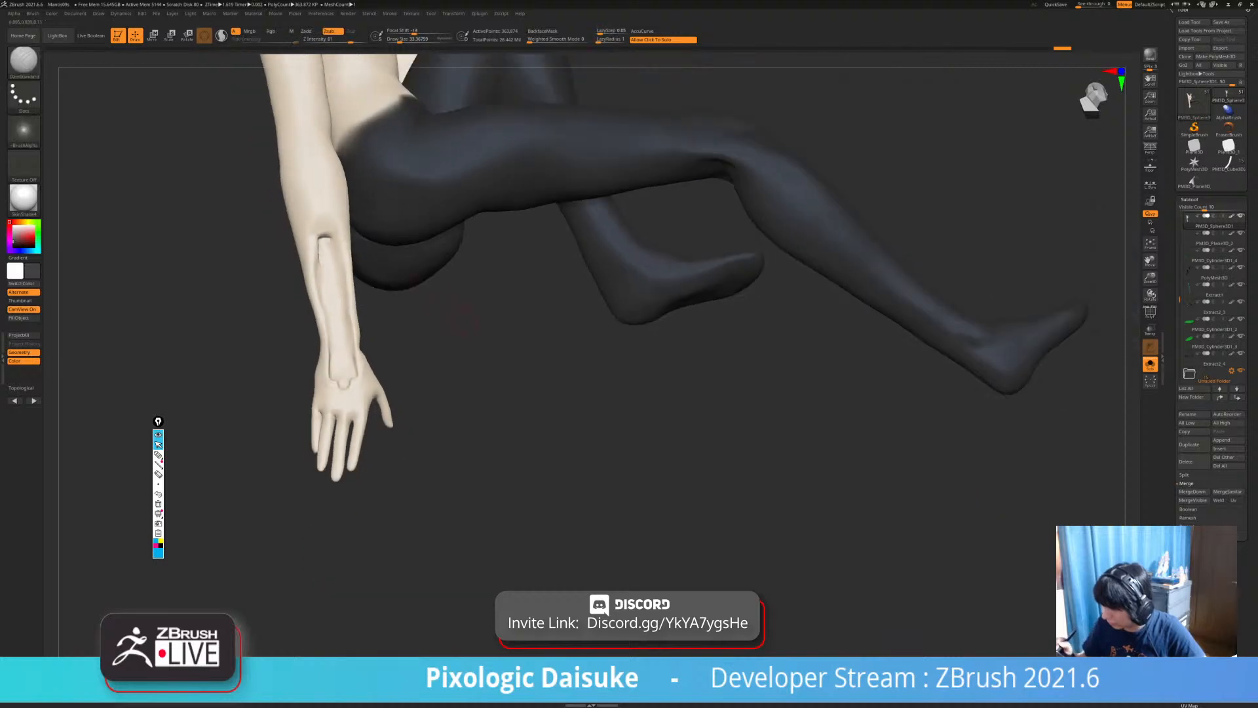
{"action": "left_click", "coordinate": [462, 325]}
{"action": "left_click", "coordinate": [461, 325]}
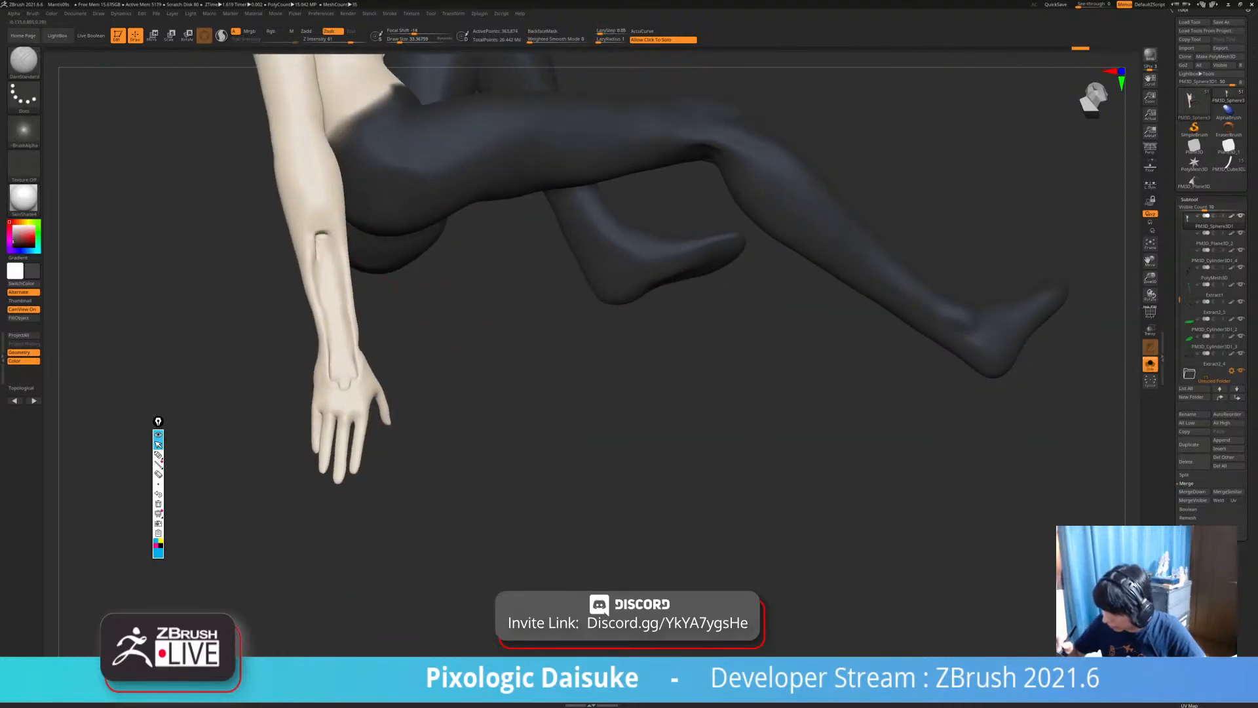
{"action": "left_click_drag", "start_coordinate": [317, 265], "coordinate": [326, 317]}
{"action": "left_click_drag", "start_coordinate": [317, 242], "coordinate": [318, 257], "text": "shift"}
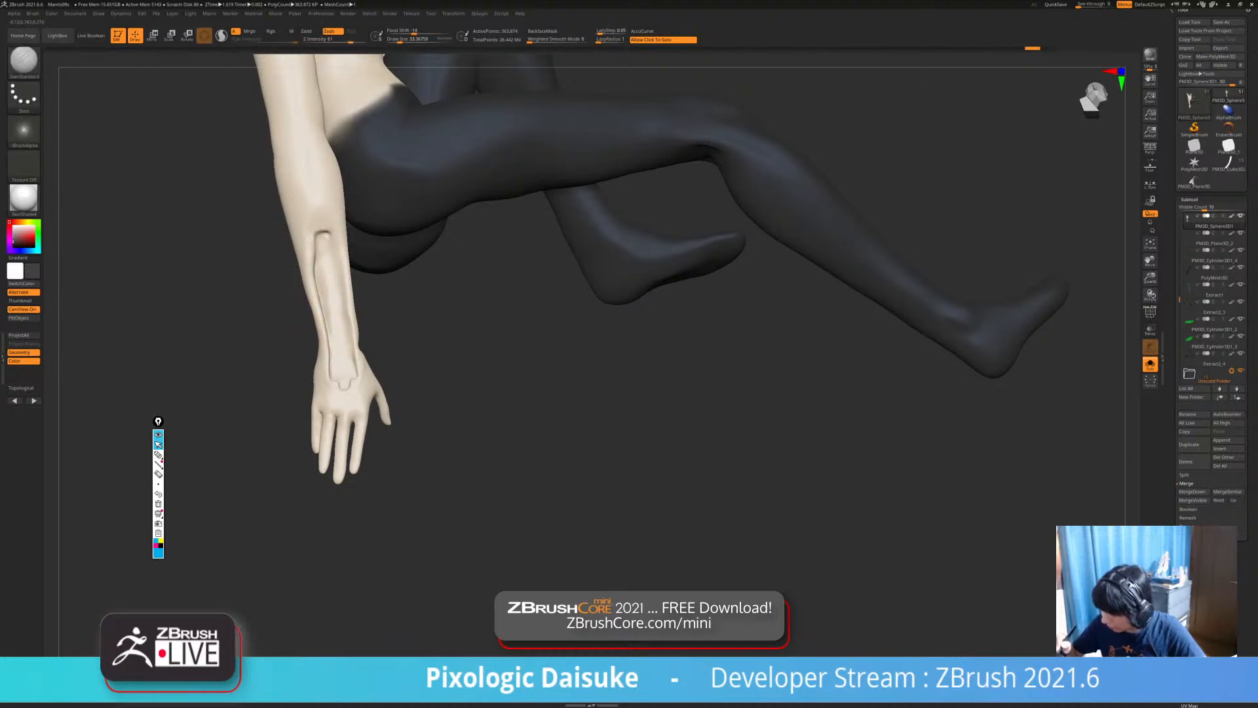
{"action": "right_click_drag", "start_coordinate": [336, 254], "coordinate": [326, 236]}
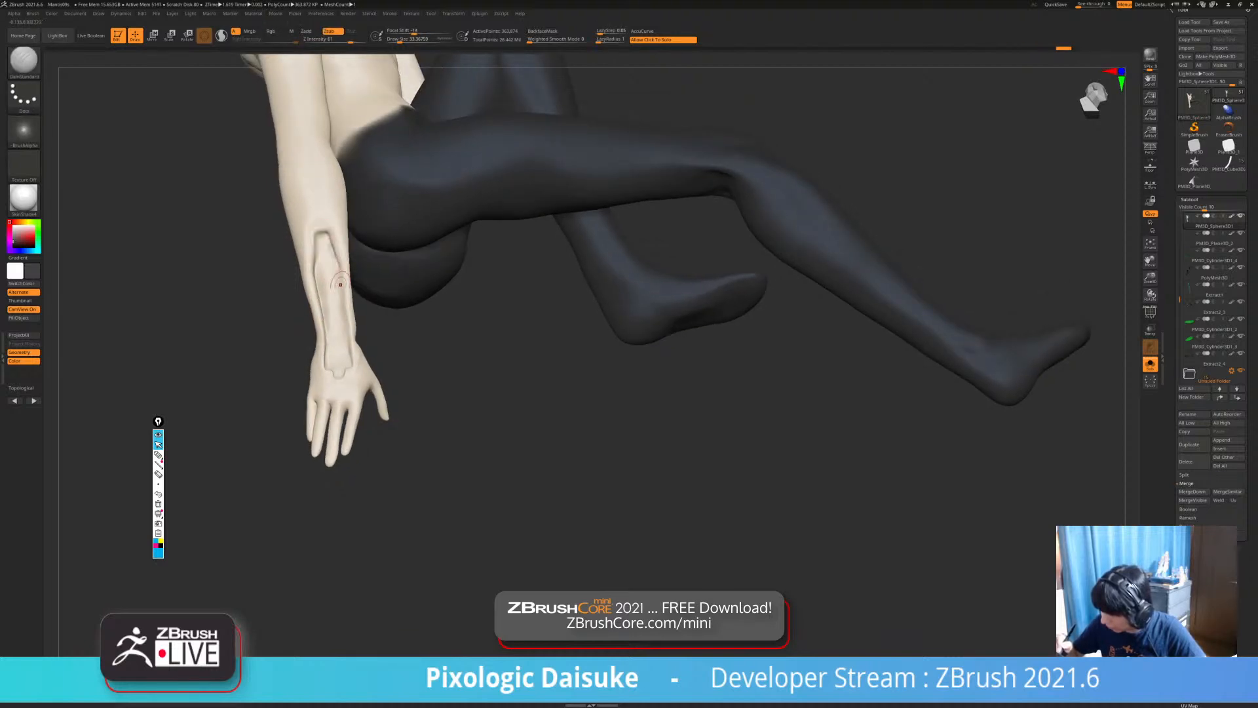
{"action": "key", "text": "shift"}
{"action": "left_click_drag", "start_coordinate": [340, 283], "coordinate": [343, 316], "text": "shift"}
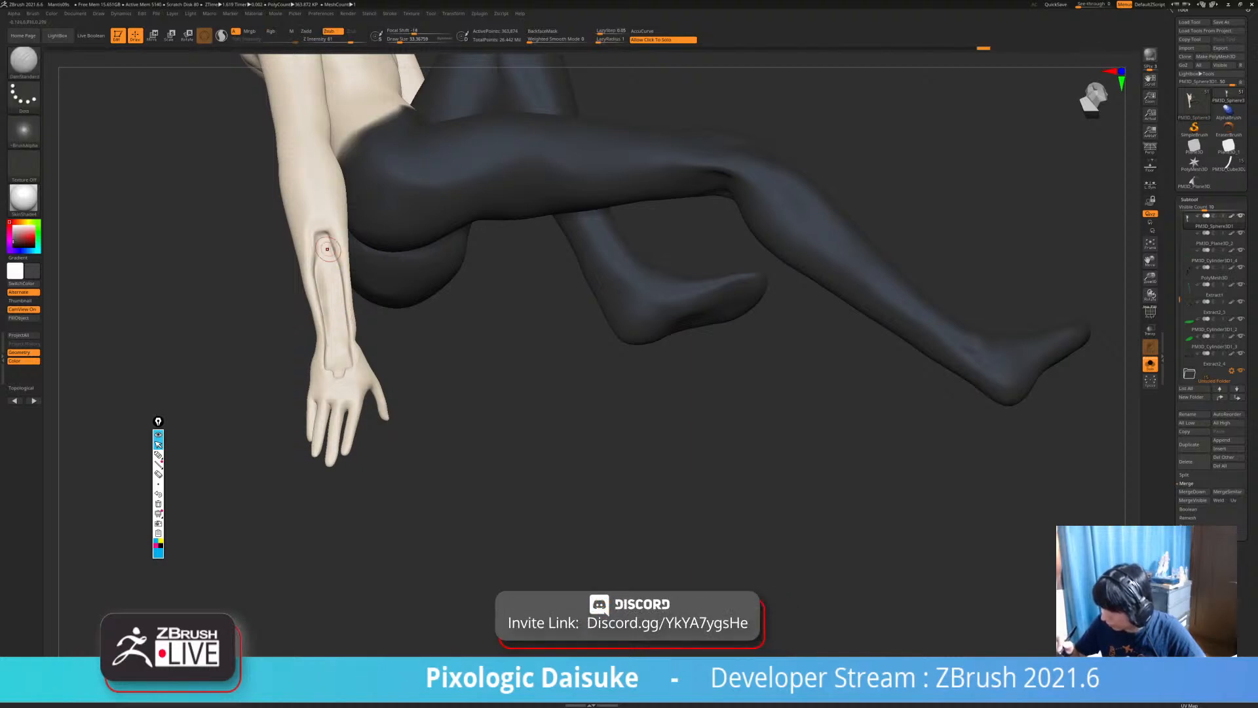
Even out the floor of the forearm recess with the Standard brush.
{"action": "right_click_drag", "start_coordinate": [346, 245], "coordinate": [360, 354], "text": "ctrl"}
{"action": "left_click", "coordinate": [288, 216]}
{"action": "right_click_drag", "start_coordinate": [740, 426], "coordinate": [452, 488]}
{"action": "left_click", "coordinate": [367, 407]}
{"action": "right_click_drag", "start_coordinate": [459, 275], "coordinate": [412, 211], "text": "ctrl"}
{"action": "left_click", "coordinate": [24, 62]}
{"action": "key", "text": "s"}
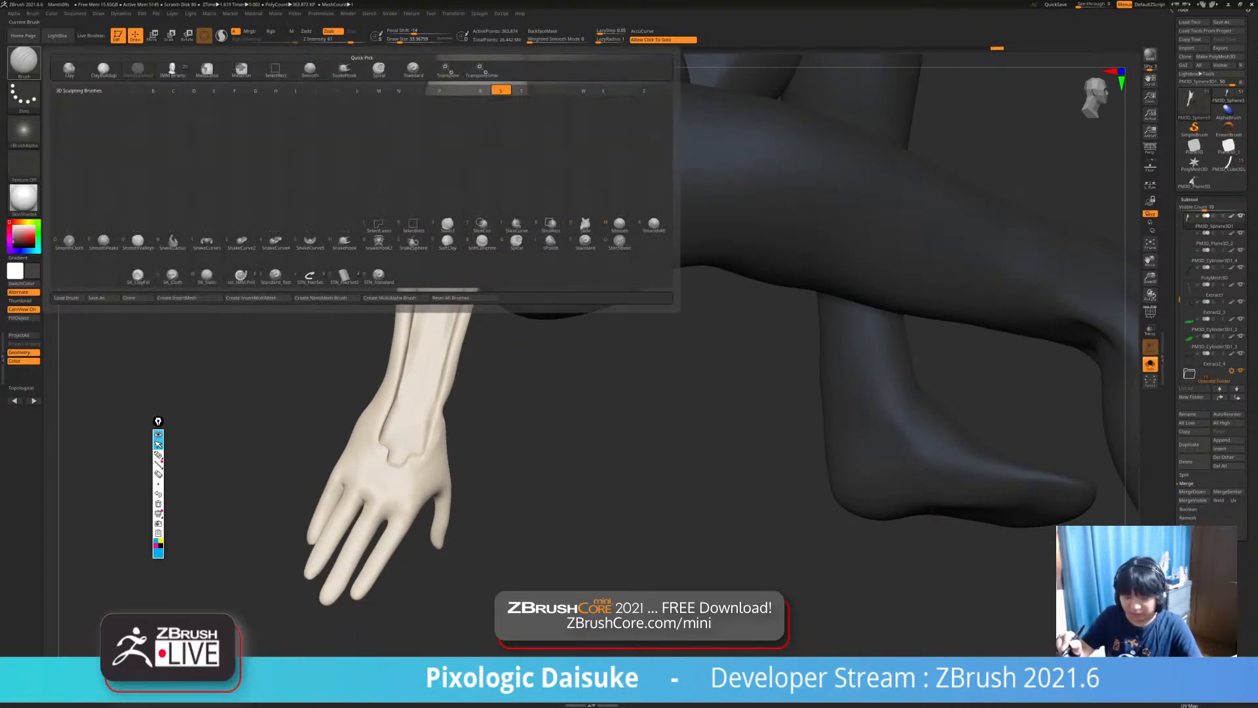
{"action": "key", "text": "t"}
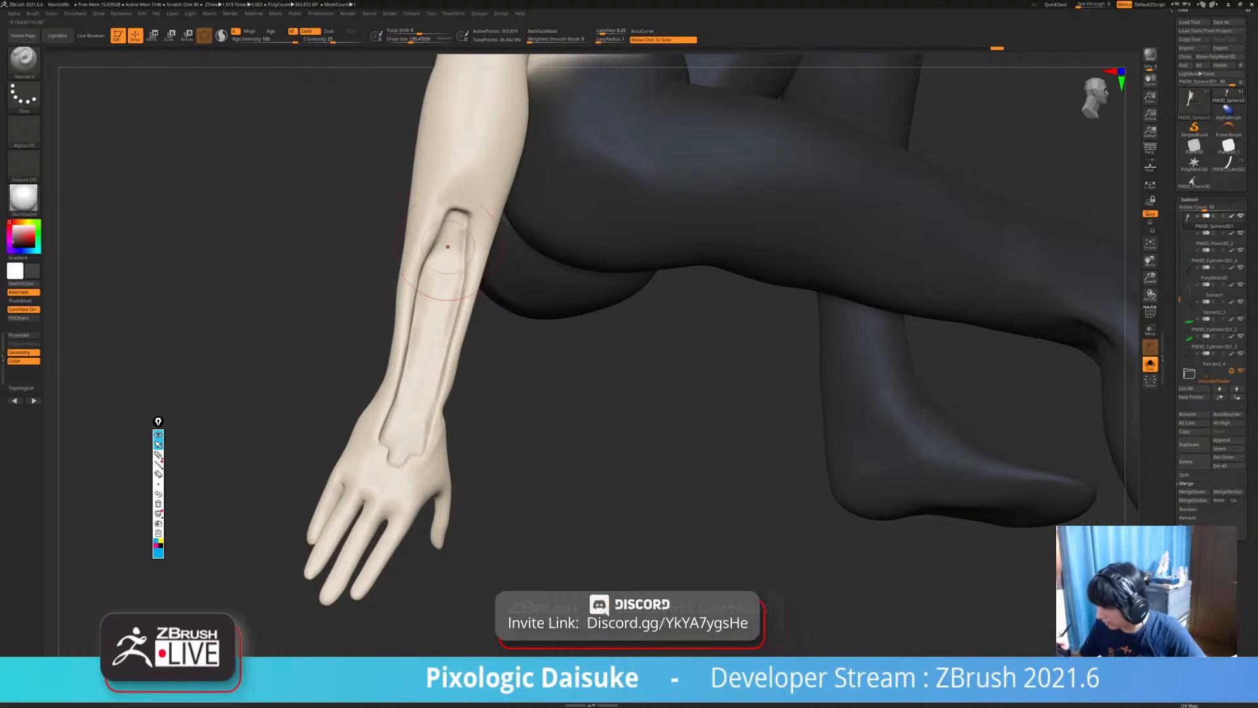
{"action": "left_click", "coordinate": [357, 262]}
{"action": "mouse_move", "coordinate": [426, 243]}
{"action": "right_mouse_down"}
{"action": "mouse_move", "coordinate": [444, 265]}
{"action": "mouse_move", "coordinate": [451, 234]}
{"action": "right_mouse_up"}
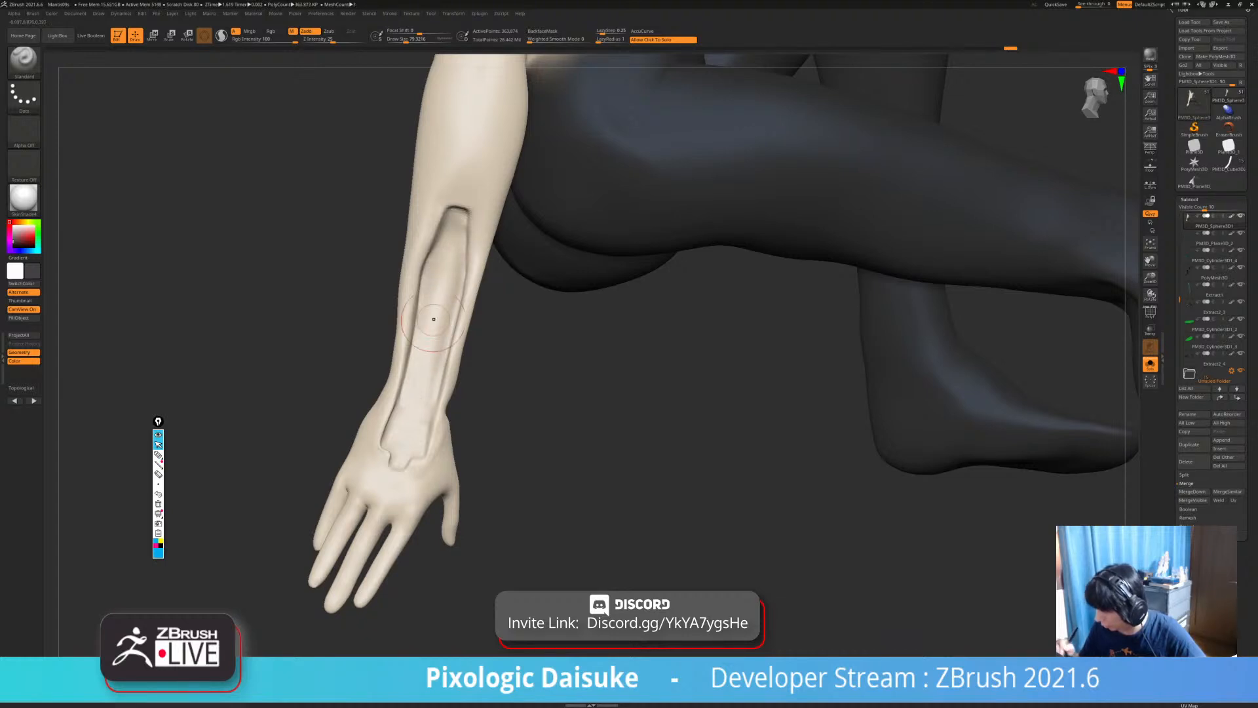
Check the recess against the mounted bow parts and deepen its upper end below the elbow with the Standard brush.
{"action": "right_click_drag", "start_coordinate": [439, 265], "coordinate": [458, 267]}
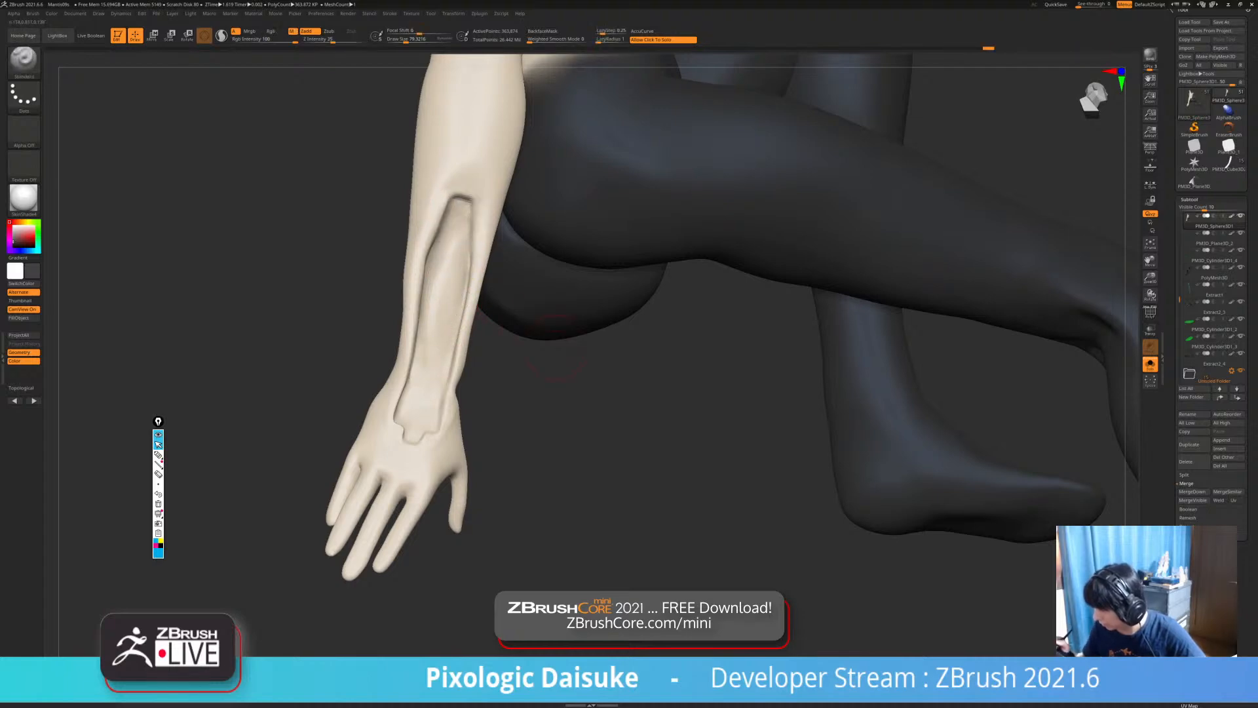
{"action": "left_click", "coordinate": [552, 419]}
{"action": "right_click_drag", "start_coordinate": [552, 453], "coordinate": [508, 485]}
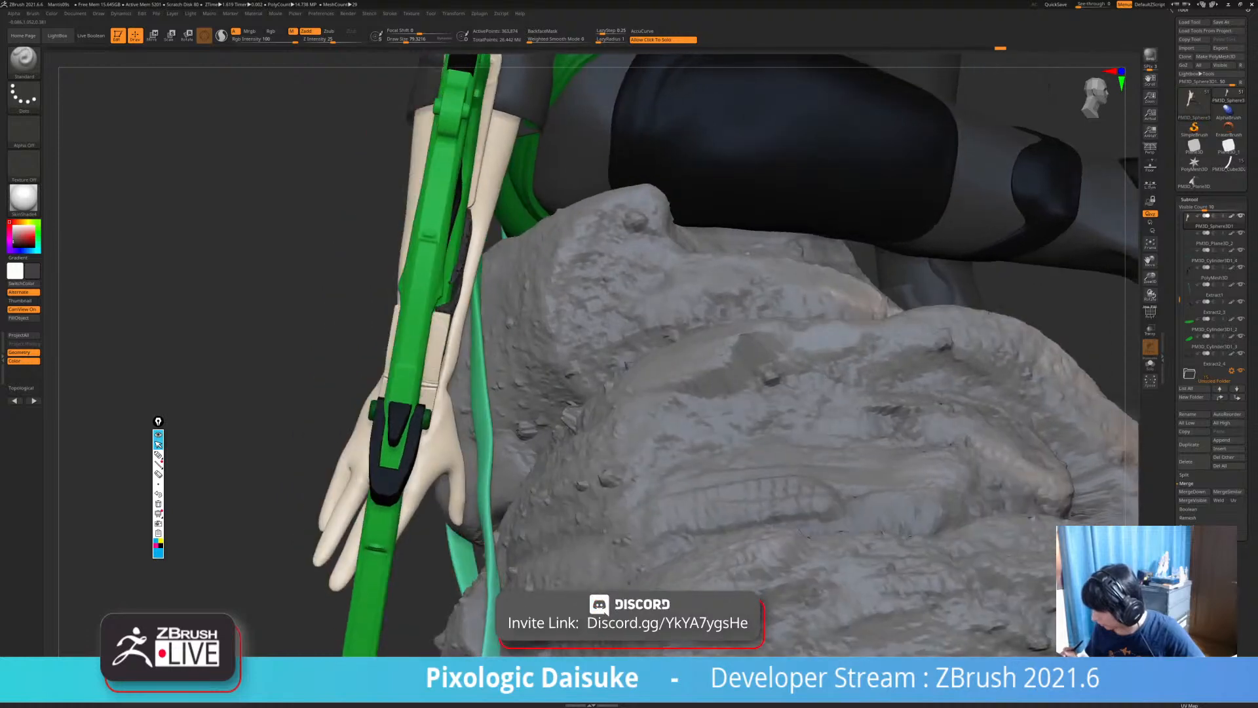
{"action": "left_click", "coordinate": [492, 302]}
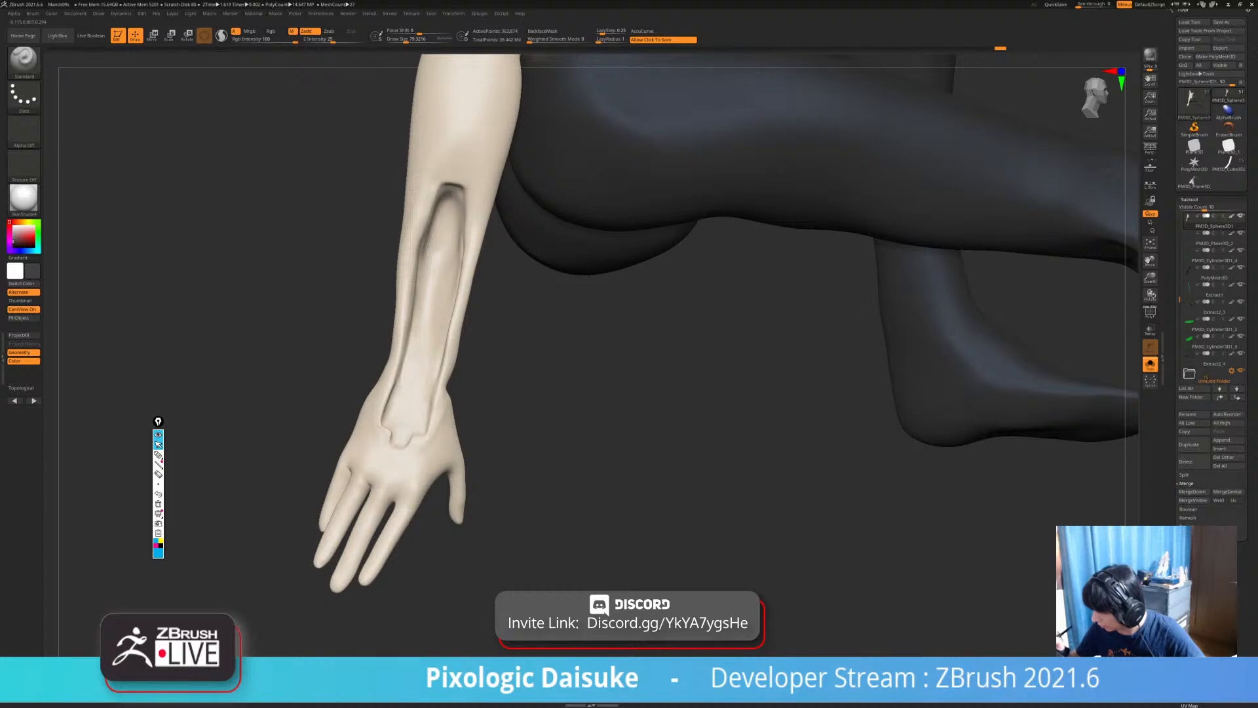
{"action": "left_click", "coordinate": [530, 348]}
{"action": "mouse_move", "coordinate": [529, 348]}
{"action": "right_mouse_down"}
{"action": "mouse_move", "coordinate": [585, 351]}
{"action": "mouse_move", "coordinate": [485, 347]}
{"action": "mouse_move", "coordinate": [688, 340]}
{"action": "mouse_move", "coordinate": [488, 344]}
{"action": "mouse_move", "coordinate": [550, 345]}
{"action": "right_mouse_up"}
{"action": "left_click", "coordinate": [263, 342]}
{"action": "right_click_drag", "start_coordinate": [269, 342], "coordinate": [334, 341]}
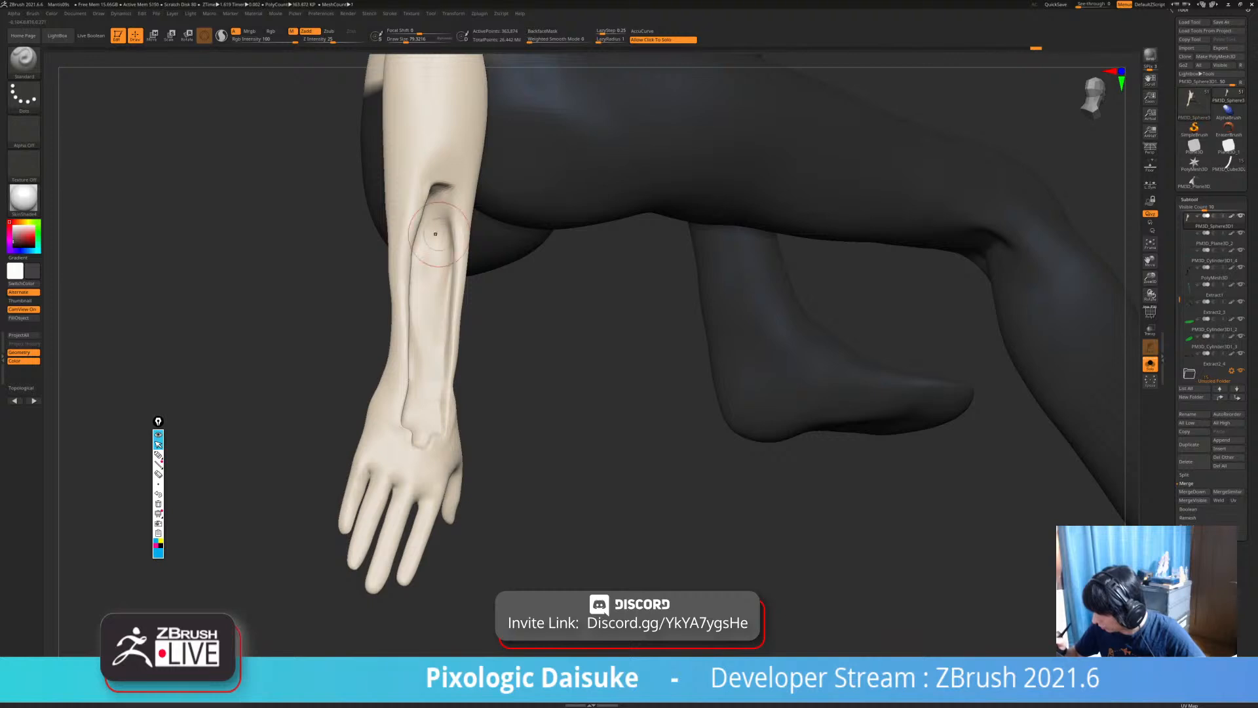
{"action": "right_click_drag", "start_coordinate": [442, 317], "coordinate": [495, 317]}
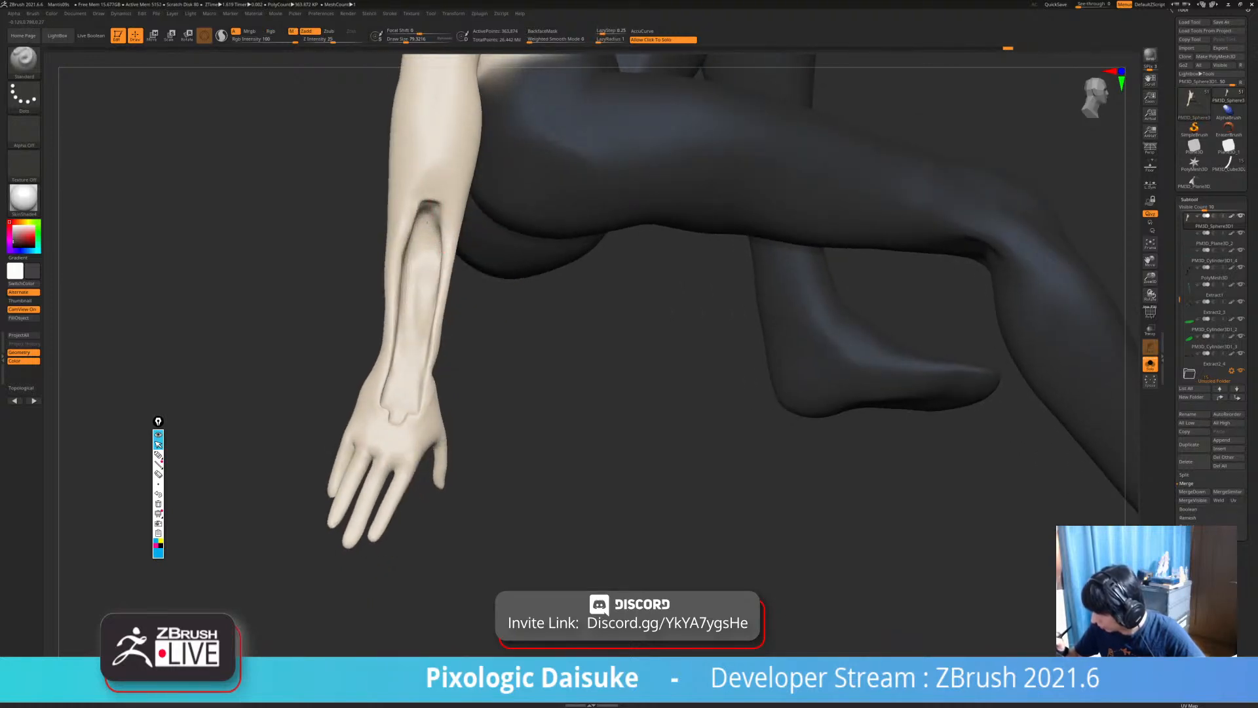
{"action": "mouse_move", "coordinate": [498, 354]}
{"action": "right_mouse_down", "text": "ctrl"}
{"action": "mouse_move", "coordinate": [488, 282]}
{"action": "mouse_move", "coordinate": [656, 275]}
{"action": "mouse_move", "coordinate": [498, 279]}
{"action": "mouse_move", "coordinate": [432, 265]}
{"action": "mouse_move", "coordinate": [433, 210]}
{"action": "right_mouse_up", "text": "ctrl"}
Turn off Solo, look over the whole figure and insert a Cube3D as a new subtool.
{"action": "left_click", "coordinate": [498, 321]}
{"action": "mouse_move", "coordinate": [524, 328]}
{"action": "right_mouse_down", "text": "alt"}
{"action": "mouse_move", "coordinate": [403, 318]}
{"action": "mouse_move", "coordinate": [374, 413]}
{"action": "mouse_move", "coordinate": [373, 367]}
{"action": "mouse_move", "coordinate": [400, 324]}
{"action": "mouse_move", "coordinate": [354, 314]}
{"action": "right_mouse_up", "text": "alt"}
{"action": "right_click_drag", "start_coordinate": [559, 438], "coordinate": [453, 496], "text": "alt"}
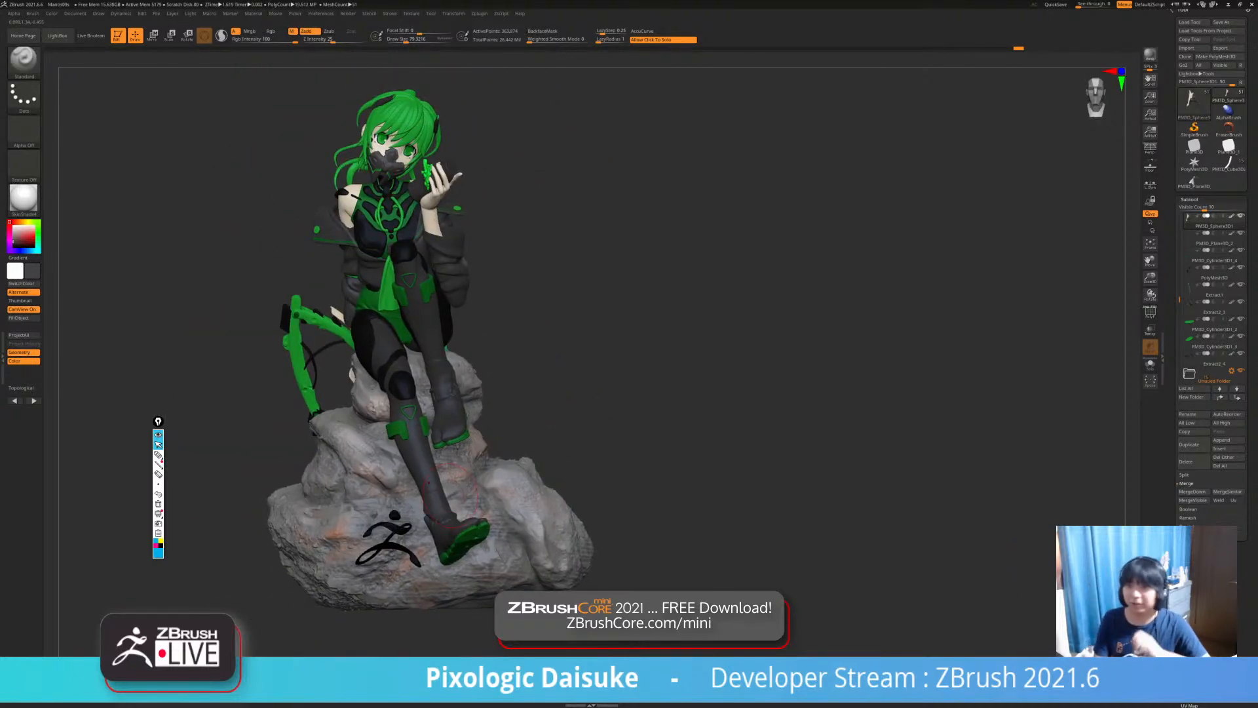
{"action": "mouse_move", "coordinate": [572, 473]}
{"action": "right_mouse_down"}
{"action": "mouse_move", "coordinate": [707, 469]}
{"action": "mouse_move", "coordinate": [789, 496]}
{"action": "right_mouse_up"}
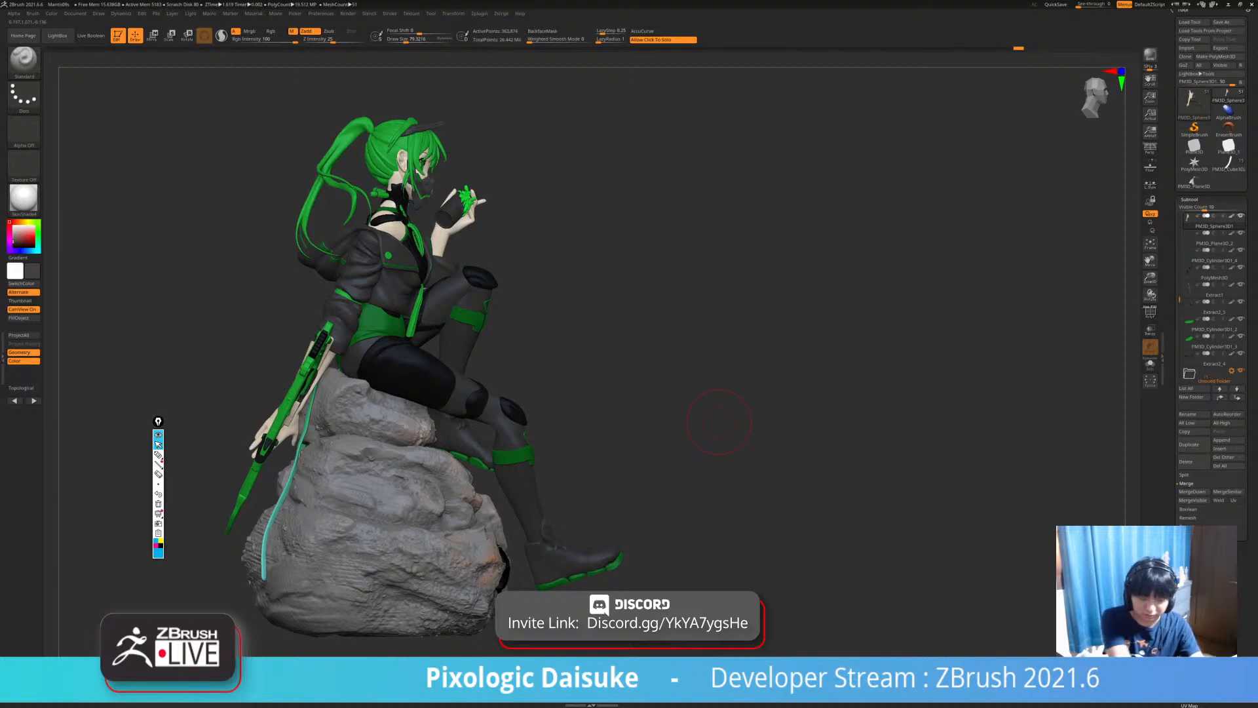
{"action": "right_click_drag", "start_coordinate": [664, 384], "coordinate": [813, 400]}
{"action": "left_click", "coordinate": [1228, 449]}
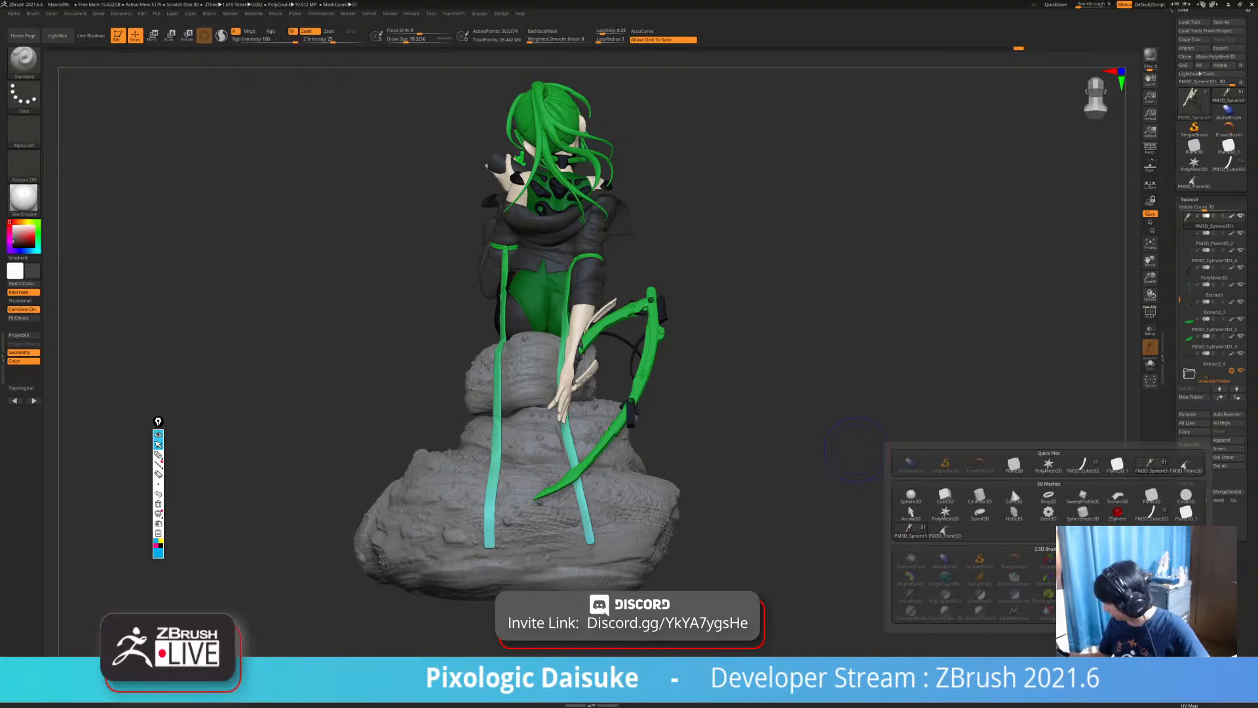
{"action": "left_click", "coordinate": [945, 496]}
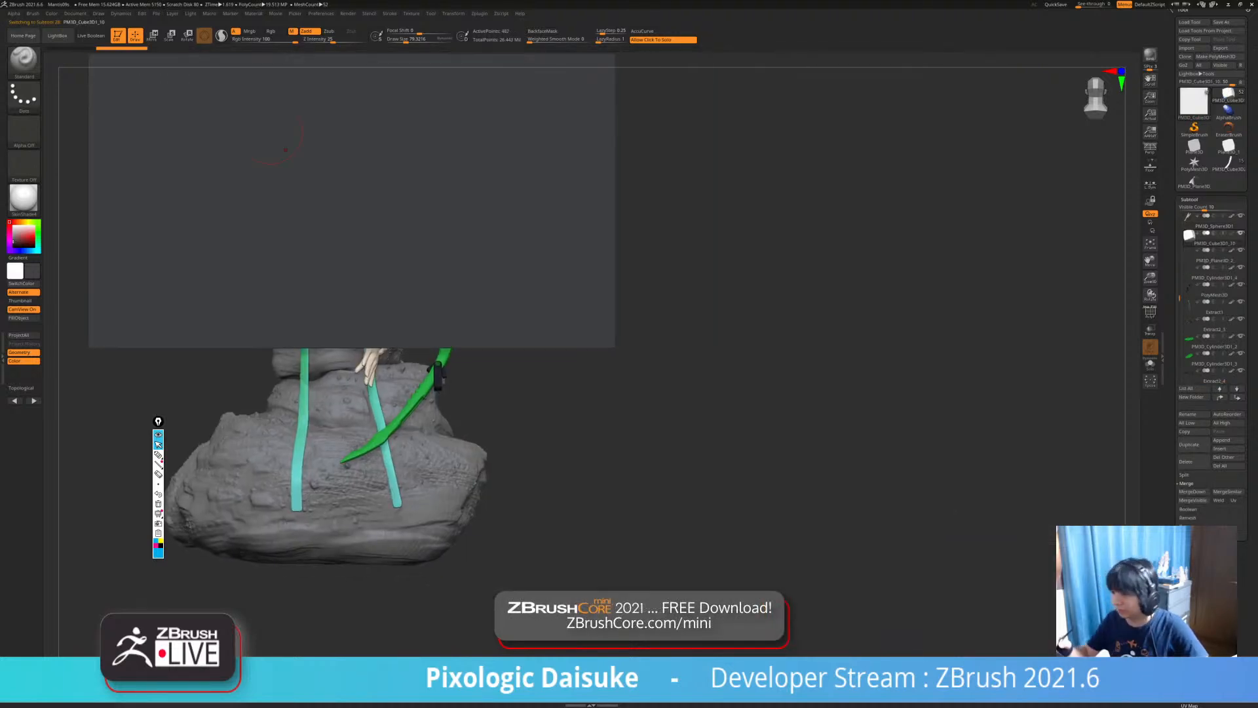
Shrink the cube and place it on the back of the head at the base of the ponytail.
{"action": "key", "text": "w"}
{"action": "right_click_drag", "start_coordinate": [328, 112], "coordinate": [353, 219], "text": "alt"}
{"action": "left_click_drag", "start_coordinate": [375, 192], "coordinate": [298, 220]}
{"action": "mouse_move", "coordinate": [295, 197]}
{"action": "right_mouse_down"}
{"action": "mouse_move", "coordinate": [396, 205]}
{"action": "mouse_move", "coordinate": [420, 262]}
{"action": "right_mouse_up"}
{"action": "mouse_move", "coordinate": [399, 201]}
{"action": "right_mouse_down"}
{"action": "mouse_move", "coordinate": [446, 226]}
{"action": "mouse_move", "coordinate": [408, 225]}
{"action": "mouse_move", "coordinate": [396, 207]}
{"action": "mouse_move", "coordinate": [395, 219]}
{"action": "mouse_move", "coordinate": [387, 192]}
{"action": "mouse_move", "coordinate": [376, 384]}
{"action": "mouse_move", "coordinate": [388, 371]}
{"action": "mouse_move", "coordinate": [382, 344]}
{"action": "right_mouse_up"}
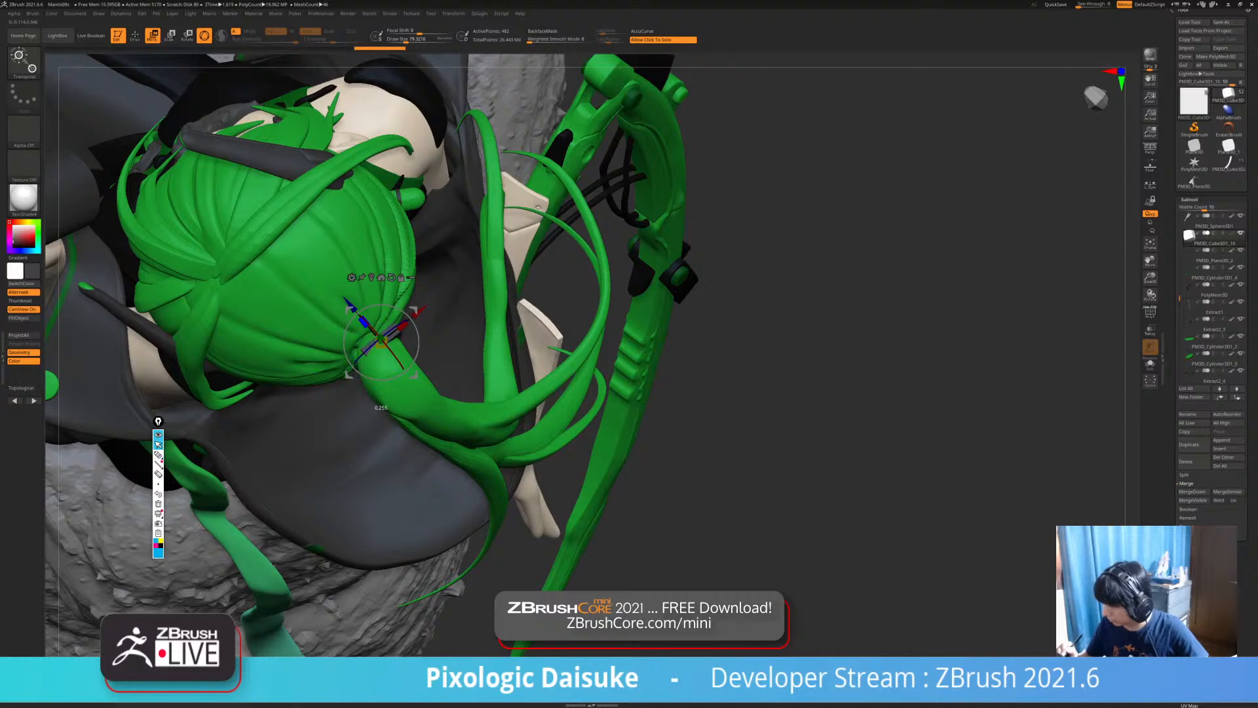
{"action": "left_click_drag", "start_coordinate": [402, 326], "coordinate": [441, 294]}
{"action": "right_click_drag", "start_coordinate": [441, 295], "coordinate": [394, 197]}
{"action": "mouse_move", "coordinate": [396, 478]}
{"action": "right_mouse_down", "text": "alt"}
{"action": "mouse_move", "coordinate": [336, 408]}
{"action": "mouse_move", "coordinate": [335, 381]}
{"action": "right_mouse_up", "text": "alt"}
Smooth the cube into a rounded block and stretch it away from the ponytail's base with an enlarged SnakeHook brush.
{"action": "key", "text": "b"}
{"action": "key", "text": "s"}
{"action": "key", "text": "t"}
{"action": "left_click", "coordinate": [24, 59]}
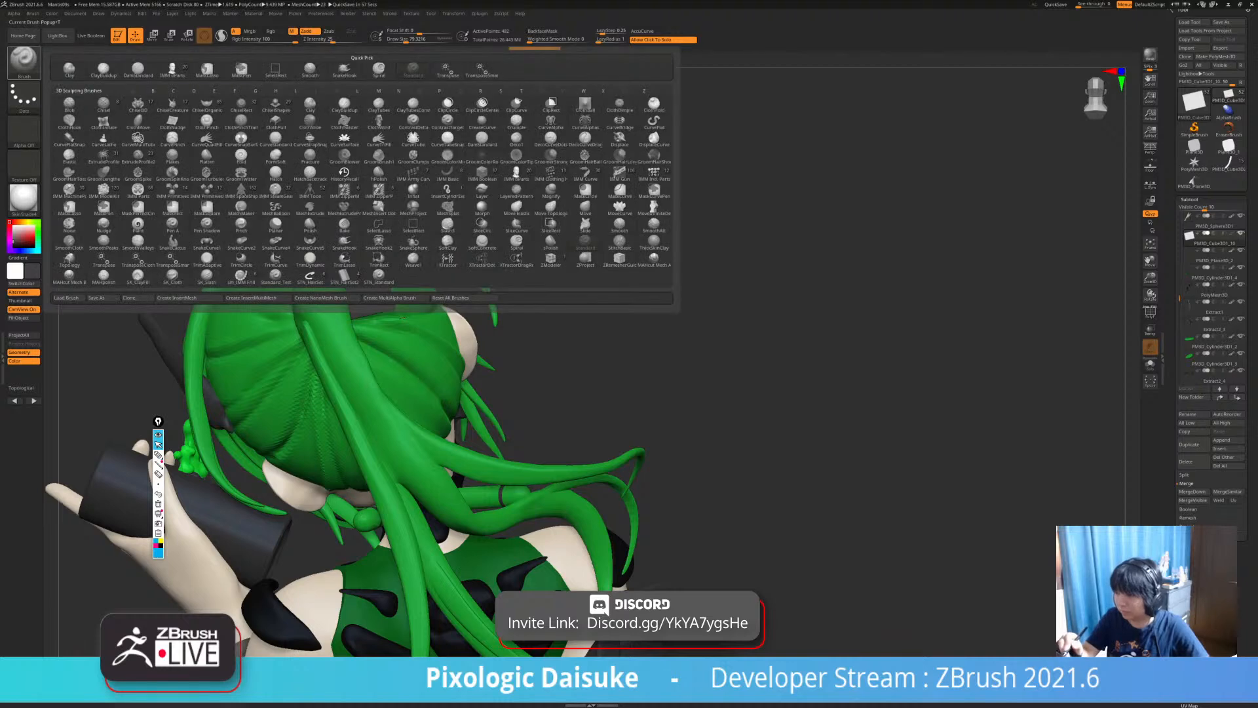
{"action": "left_click", "coordinate": [344, 69]}
{"action": "left_click_drag", "start_coordinate": [374, 294], "coordinate": [378, 303], "text": "shift"}
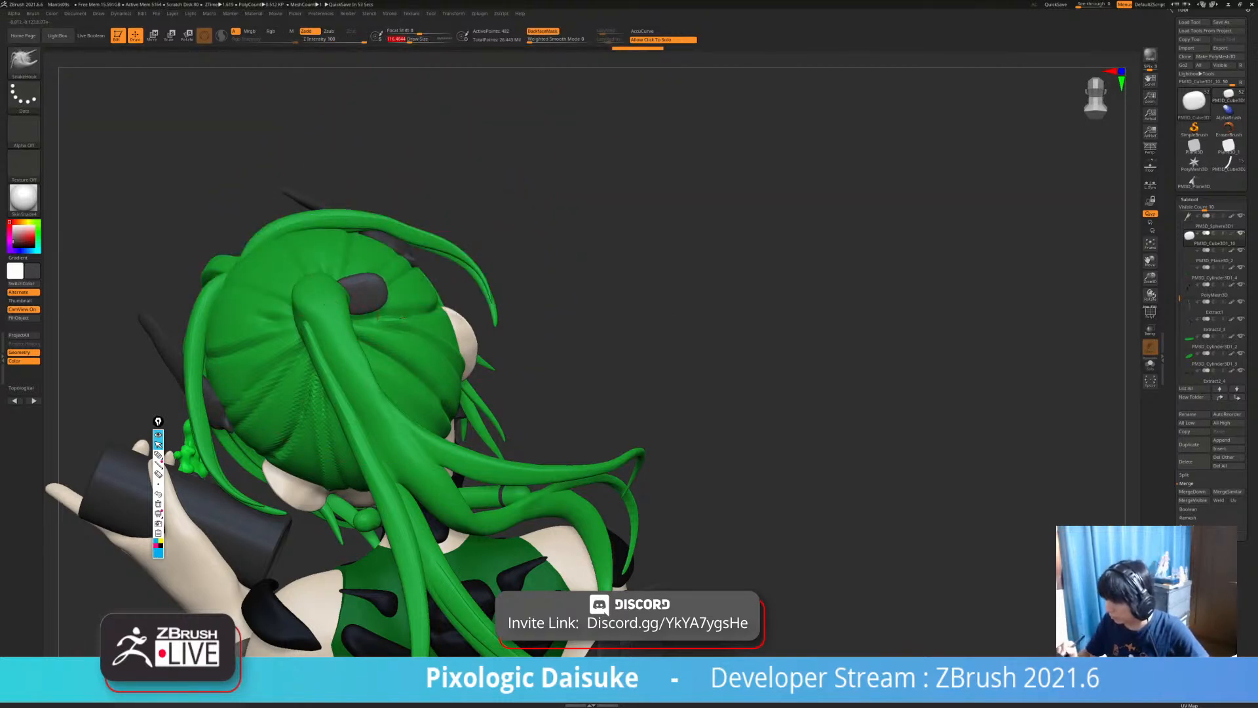
{"action": "mouse_move", "coordinate": [583, 39]}
{"action": "left_mouse_down"}
{"action": "mouse_move", "coordinate": [547, 56]}
{"action": "mouse_move", "coordinate": [549, 126]}
{"action": "mouse_move", "coordinate": [569, 141]}
{"action": "mouse_move", "coordinate": [590, 98]}
{"action": "mouse_move", "coordinate": [610, 114]}
{"action": "left_mouse_up"}
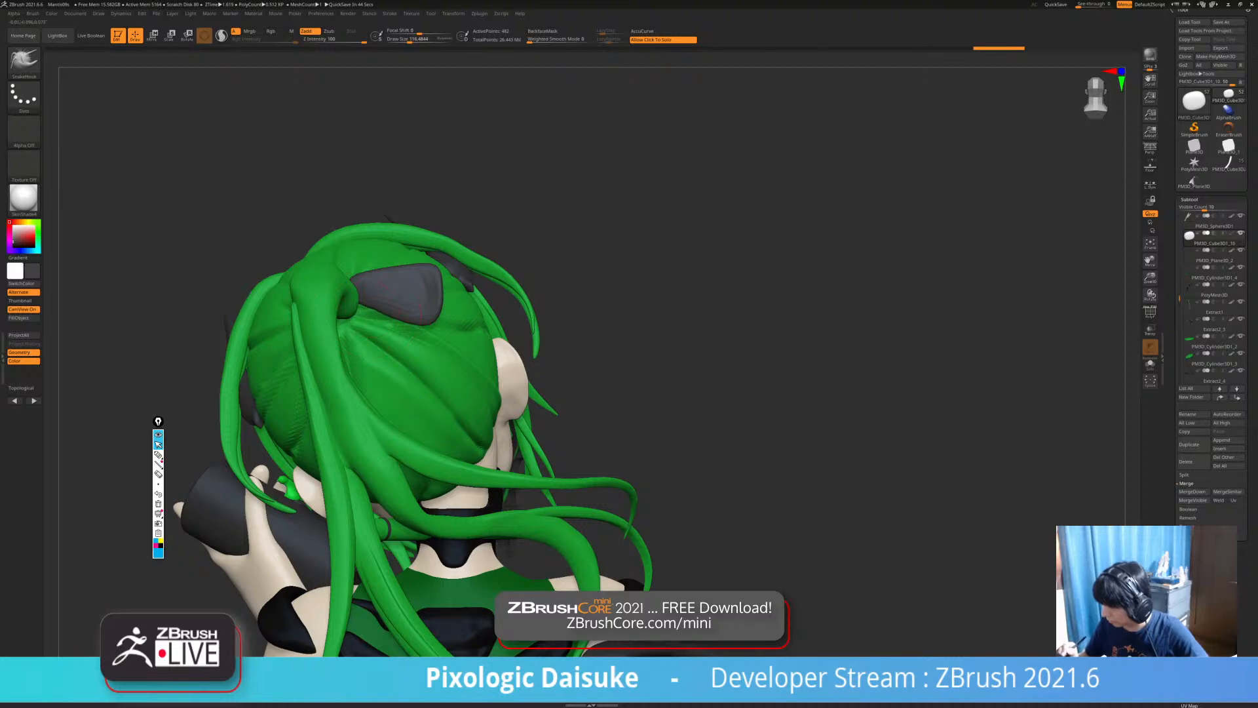
Shape the block into a thin bow loop following the head with SnakeHook, and remesh it with DynaMesh.
{"action": "left_click_drag", "start_coordinate": [351, 321], "coordinate": [354, 283]}
{"action": "right_click_drag", "start_coordinate": [349, 284], "coordinate": [364, 242]}
{"action": "right_click_drag", "start_coordinate": [364, 242], "coordinate": [393, 209]}
{"action": "mouse_move", "coordinate": [393, 315]}
{"action": "right_mouse_down"}
{"action": "mouse_move", "coordinate": [498, 308]}
{"action": "mouse_move", "coordinate": [446, 315]}
{"action": "mouse_move", "coordinate": [387, 406]}
{"action": "mouse_move", "coordinate": [393, 373]}
{"action": "mouse_move", "coordinate": [472, 347]}
{"action": "mouse_move", "coordinate": [498, 314]}
{"action": "mouse_move", "coordinate": [452, 348]}
{"action": "mouse_move", "coordinate": [475, 331]}
{"action": "mouse_move", "coordinate": [452, 337]}
{"action": "mouse_move", "coordinate": [452, 276]}
{"action": "mouse_move", "coordinate": [501, 288]}
{"action": "mouse_move", "coordinate": [426, 341]}
{"action": "mouse_move", "coordinate": [411, 523]}
{"action": "right_mouse_up"}
{"action": "key", "text": "ctrl"}
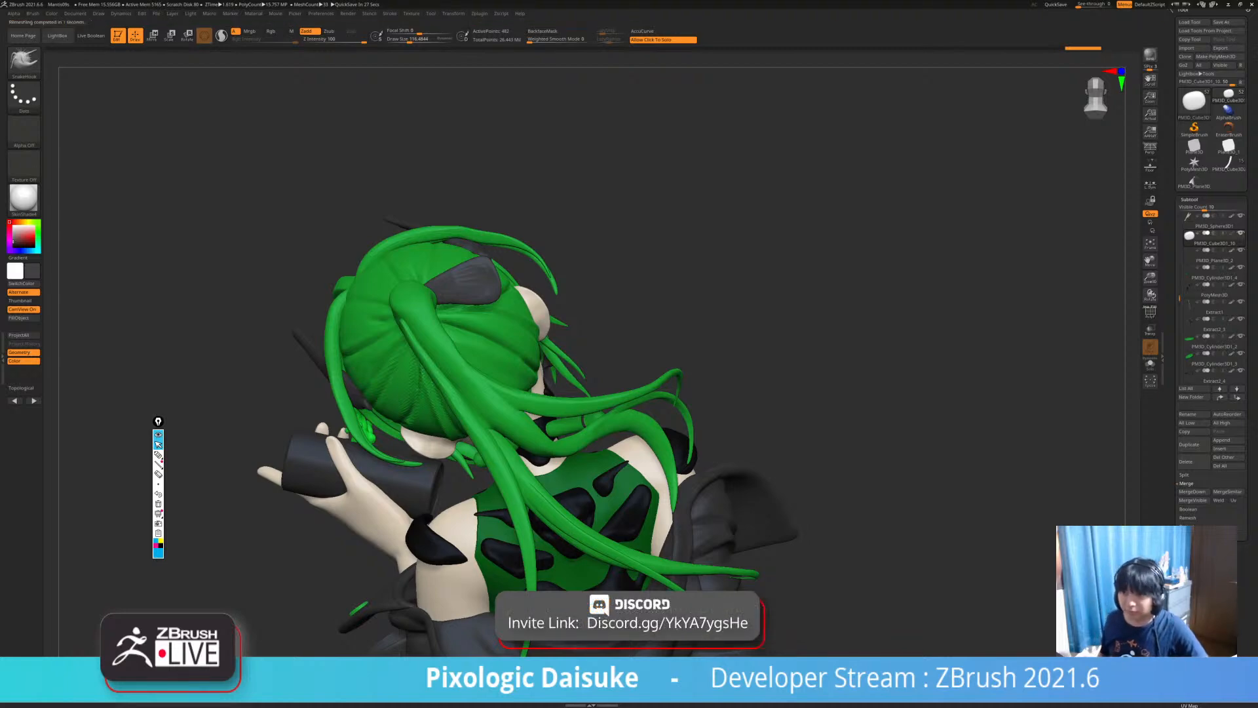
{"action": "right_click_drag", "start_coordinate": [695, 216], "coordinate": [624, 260]}
{"action": "right_click_drag", "start_coordinate": [459, 256], "coordinate": [495, 276]}
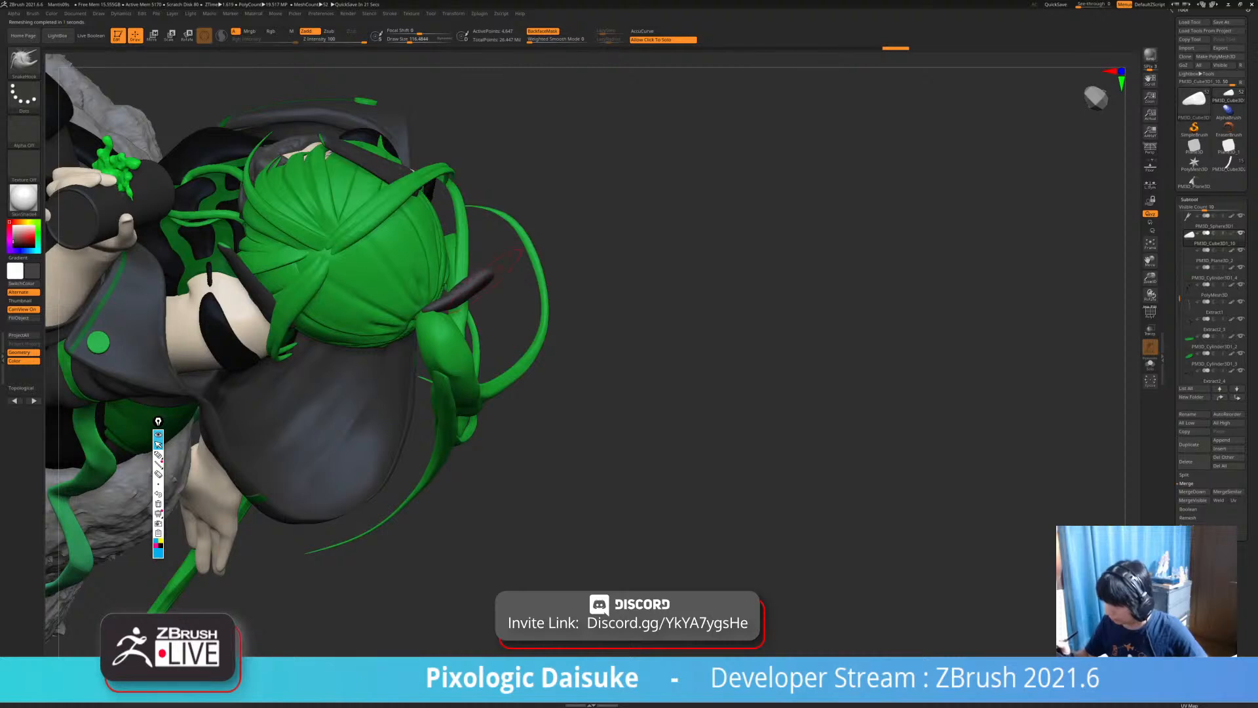
{"action": "mouse_move", "coordinate": [420, 292]}
{"action": "right_mouse_down"}
{"action": "mouse_move", "coordinate": [453, 262]}
{"action": "mouse_move", "coordinate": [541, 370]}
{"action": "mouse_move", "coordinate": [538, 329]}
{"action": "mouse_move", "coordinate": [610, 301]}
{"action": "mouse_move", "coordinate": [567, 258]}
{"action": "mouse_move", "coordinate": [631, 333]}
{"action": "mouse_move", "coordinate": [586, 301]}
{"action": "right_mouse_up"}
Reposition the bow loop at the ponytail's base and add a mirrored copy on the other side of the ponytail.
{"action": "key", "text": "w"}
{"action": "mouse_move", "coordinate": [522, 204]}
{"action": "left_mouse_down"}
{"action": "mouse_move", "coordinate": [496, 214]}
{"action": "mouse_move", "coordinate": [509, 215]}
{"action": "left_mouse_up"}
{"action": "key", "text": "q"}
{"action": "mouse_move", "coordinate": [509, 215]}
{"action": "right_mouse_down"}
{"action": "mouse_move", "coordinate": [567, 220]}
{"action": "mouse_move", "coordinate": [572, 246]}
{"action": "right_mouse_up"}
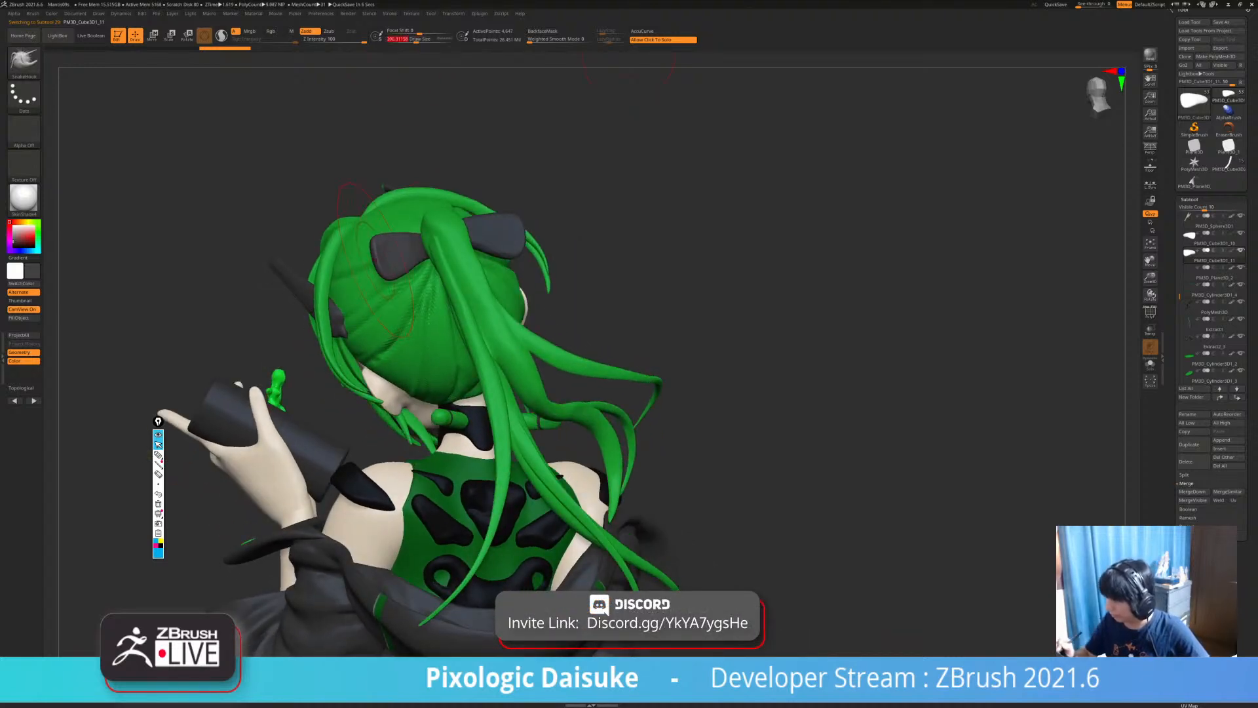
{"action": "mouse_move", "coordinate": [337, 252]}
{"action": "right_mouse_down"}
{"action": "mouse_move", "coordinate": [424, 252]}
{"action": "mouse_move", "coordinate": [427, 230]}
{"action": "mouse_move", "coordinate": [367, 248]}
{"action": "mouse_move", "coordinate": [346, 231]}
{"action": "right_mouse_up"}
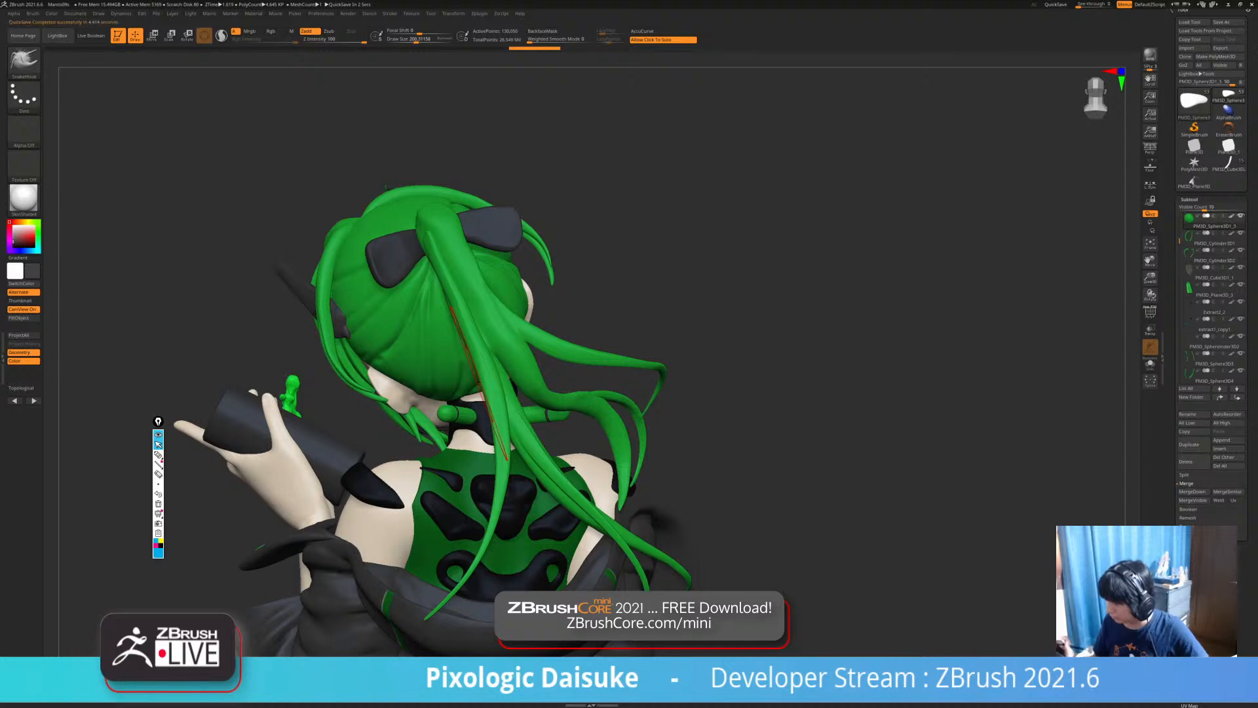
{"action": "left_click", "coordinate": [564, 370]}
{"action": "left_click", "coordinate": [564, 370]}
Adjust the two bow loops around the ponytail and subdivide the one on the figure's right.
{"action": "left_click", "coordinate": [406, 263], "text": "alt"}
{"action": "right_click_drag", "start_coordinate": [406, 263], "coordinate": [433, 226]}
{"action": "right_click_drag", "start_coordinate": [525, 208], "coordinate": [482, 225]}
{"action": "left_click", "coordinate": [501, 226], "text": "alt"}
{"action": "key", "text": "ctrl+d"}
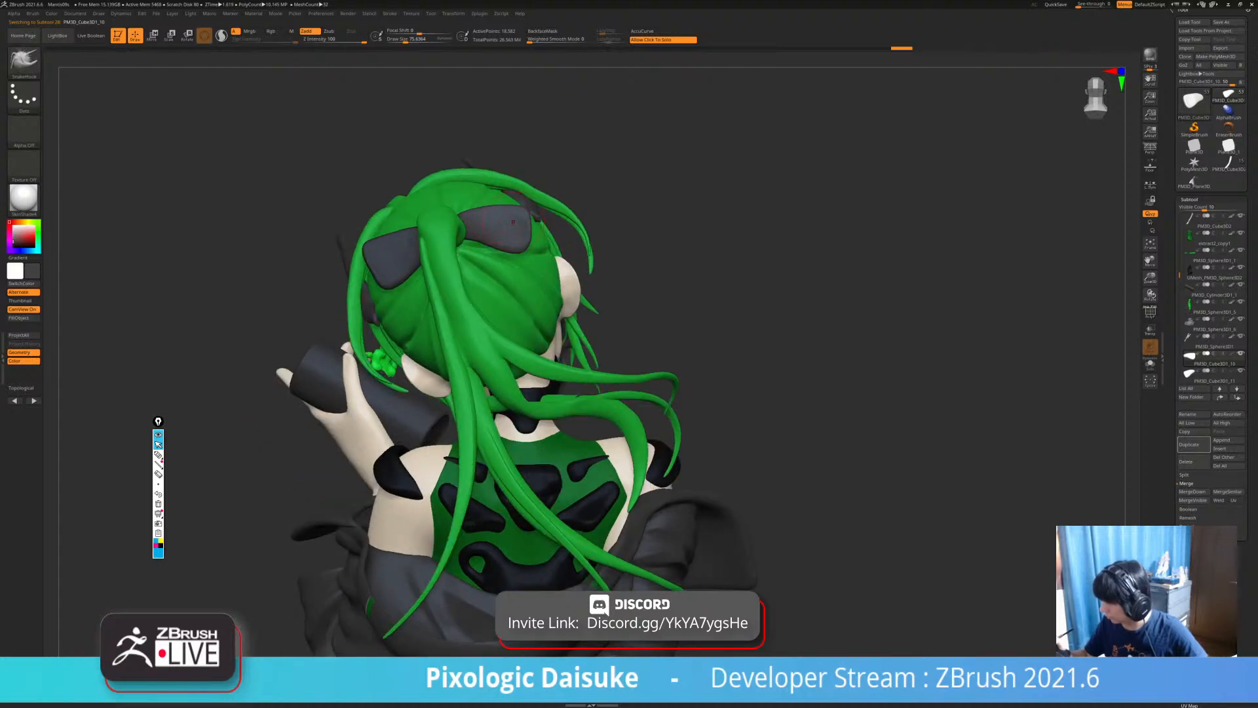
Reshape the two bow loops at the ponytail's base from the front with an enlarged SnakeHook brush.
{"action": "right_click_drag", "start_coordinate": [633, 236], "coordinate": [609, 420]}
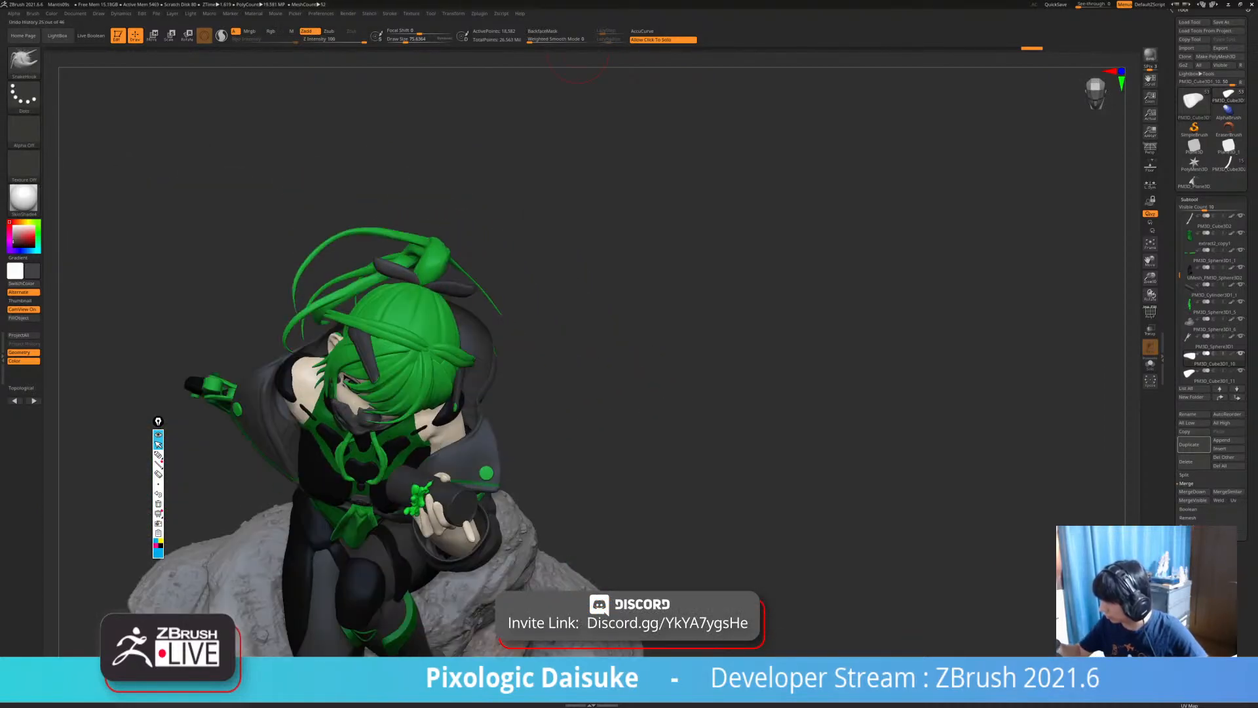
{"action": "right_click_drag", "start_coordinate": [446, 286], "coordinate": [470, 325]}
{"action": "left_click", "coordinate": [468, 290], "text": "alt"}
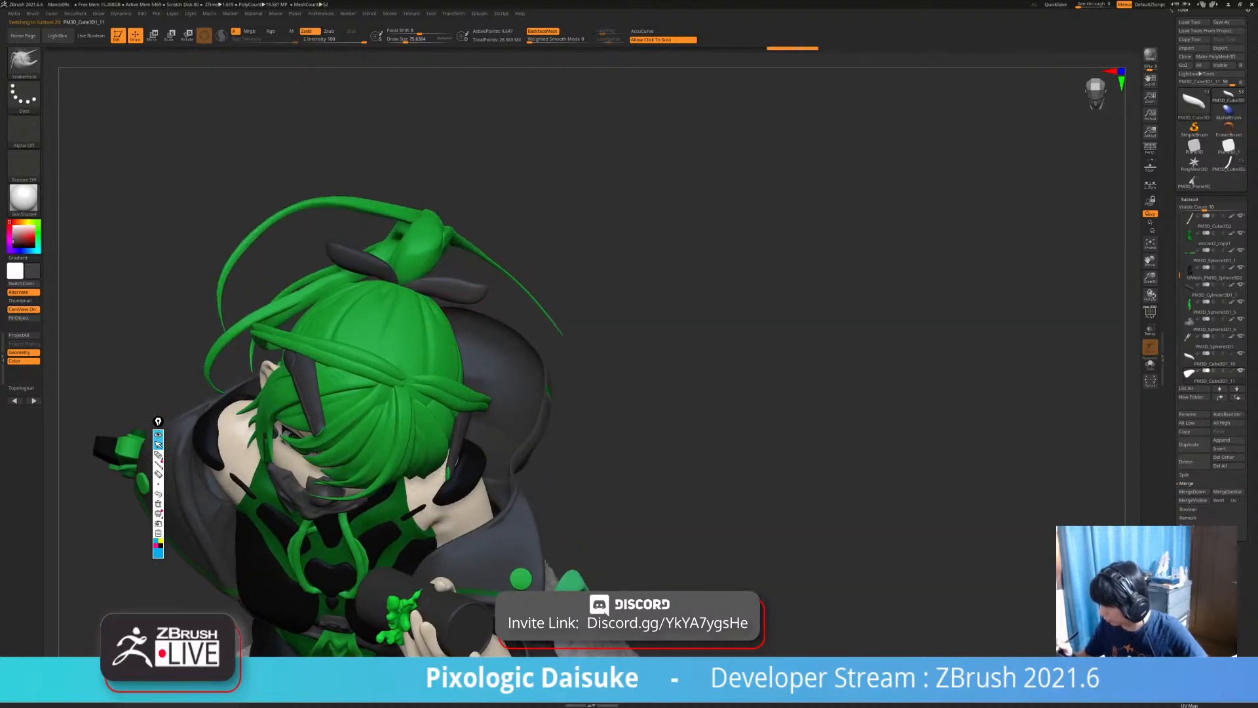
{"action": "key", "text": "shift"}
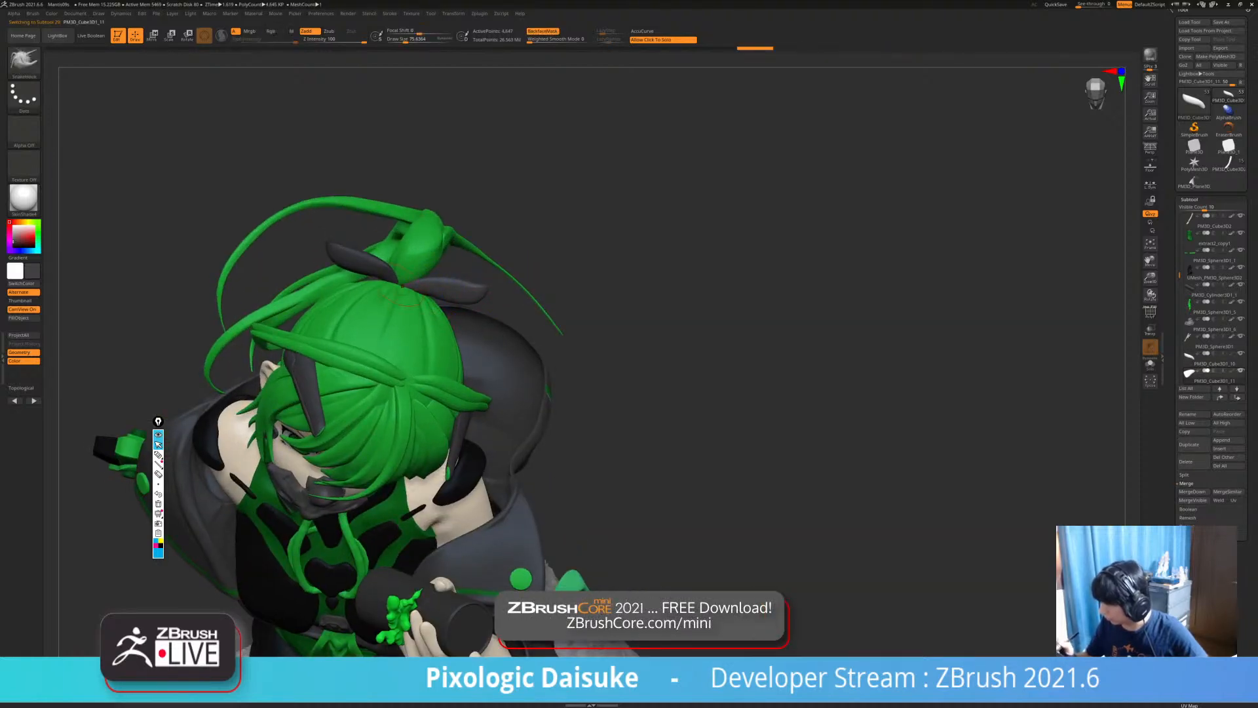
{"action": "key", "text": "ctrl+shift+d"}
{"action": "mouse_move", "coordinate": [468, 308]}
{"action": "right_mouse_down"}
{"action": "mouse_move", "coordinate": [401, 317]}
{"action": "mouse_move", "coordinate": [495, 298]}
{"action": "mouse_move", "coordinate": [524, 347]}
{"action": "mouse_move", "coordinate": [488, 282]}
{"action": "mouse_move", "coordinate": [629, 305]}
{"action": "mouse_move", "coordinate": [554, 279]}
{"action": "right_mouse_up"}
{"action": "key", "text": "shift"}
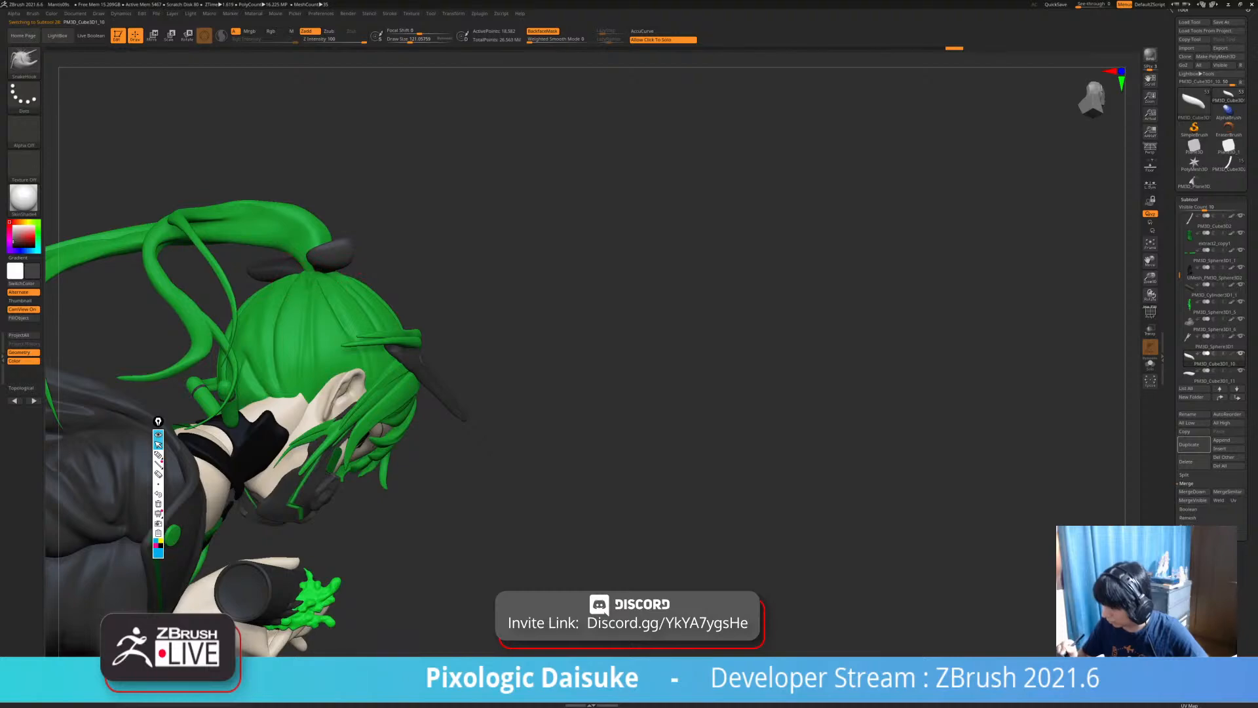
Refine both bow loops from the side and back so they sit against the hair.
{"action": "right_click_drag", "start_coordinate": [312, 269], "coordinate": [413, 226]}
{"action": "left_click", "coordinate": [242, 231], "text": "alt"}
{"action": "mouse_move", "coordinate": [219, 235]}
{"action": "right_mouse_down"}
{"action": "mouse_move", "coordinate": [245, 255]}
{"action": "mouse_move", "coordinate": [154, 295]}
{"action": "mouse_move", "coordinate": [226, 255]}
{"action": "mouse_move", "coordinate": [165, 293]}
{"action": "right_mouse_up"}
{"action": "key", "text": "b"}
{"action": "key", "text": "s"}
{"action": "key", "text": "h"}
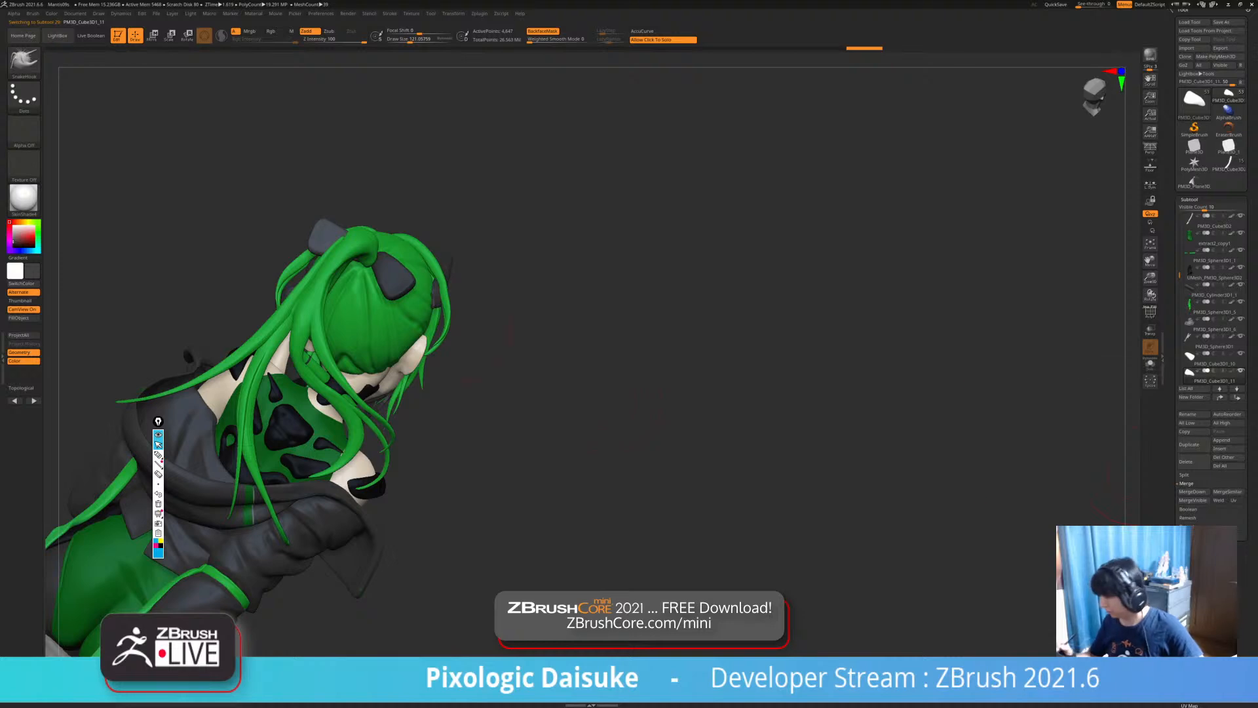
Duplicate a bow loop and place the copy beneath the loop on the figure's left of the ponytail.
{"action": "left_click_drag", "start_coordinate": [665, 458], "coordinate": [732, 446]}
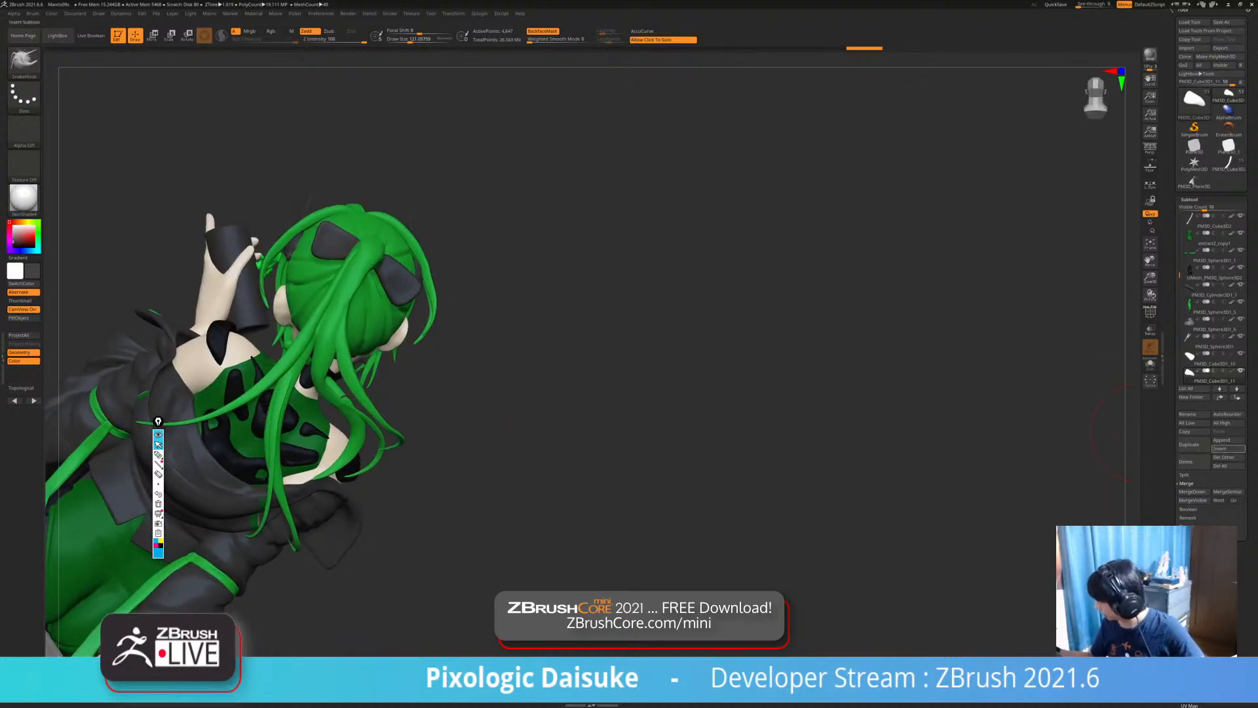
{"action": "left_click", "coordinate": [153, 35]}
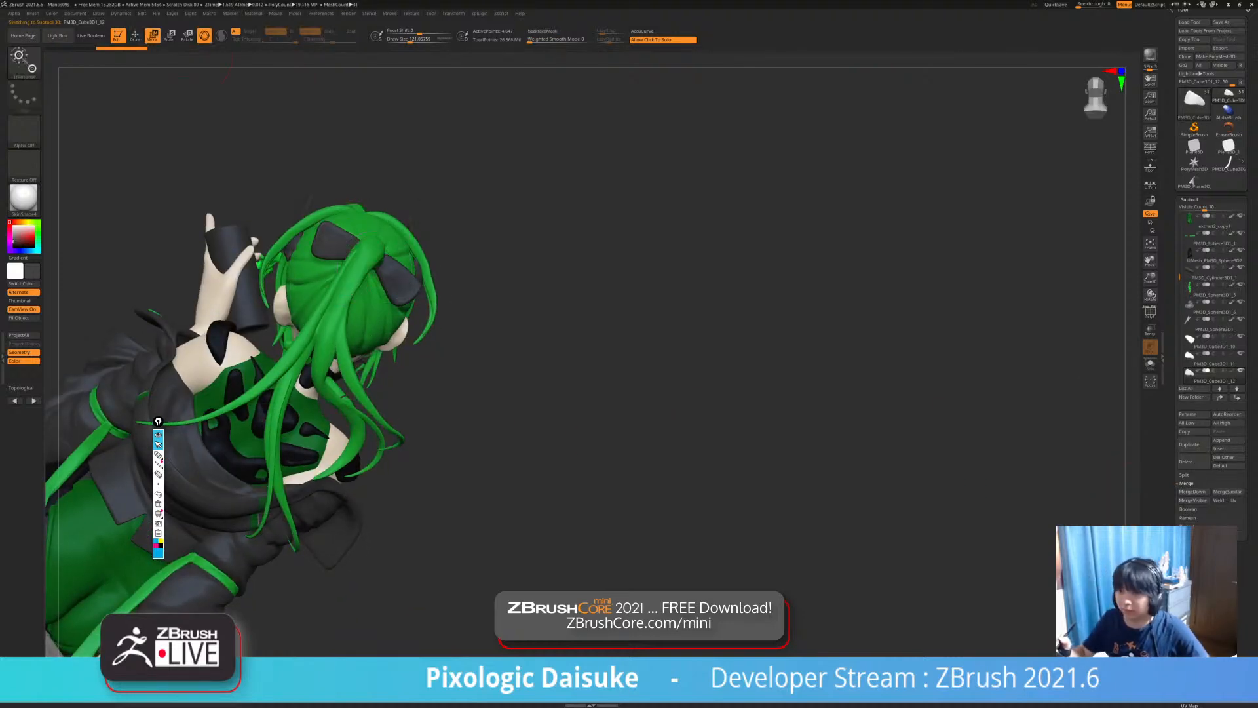
{"action": "left_click_drag", "start_coordinate": [327, 158], "coordinate": [365, 142], "text": "alt"}
{"action": "left_click_drag", "start_coordinate": [449, 256], "coordinate": [443, 213]}
{"action": "key", "text": "q"}
{"action": "mouse_move", "coordinate": [337, 172]}
{"action": "left_mouse_down"}
{"action": "mouse_move", "coordinate": [415, 163]}
{"action": "mouse_move", "coordinate": [485, 130]}
{"action": "mouse_move", "coordinate": [443, 172]}
{"action": "left_mouse_up"}
{"action": "mouse_move", "coordinate": [357, 222]}
{"action": "left_mouse_down"}
{"action": "mouse_move", "coordinate": [391, 226]}
{"action": "mouse_move", "coordinate": [357, 263]}
{"action": "left_mouse_up"}
{"action": "right_click_drag", "start_coordinate": [400, 246], "coordinate": [348, 253]}
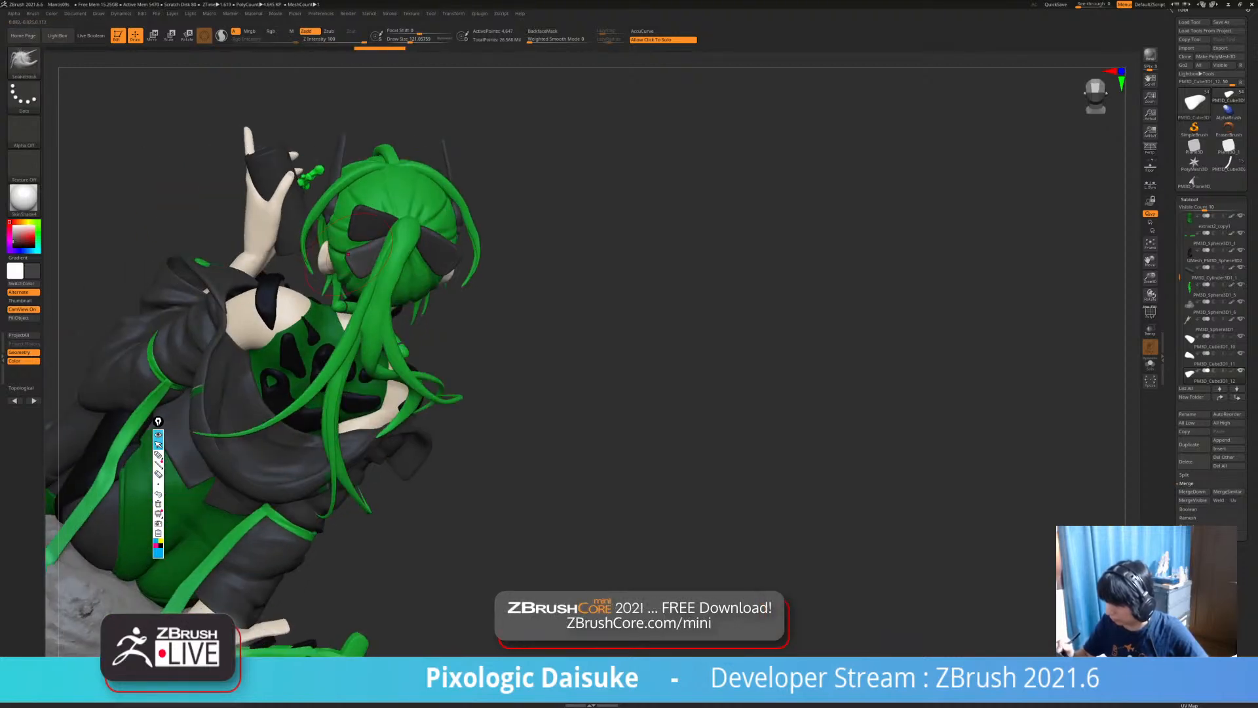
Shape the copied piece into a ribbon tail that widens downward from the ponytail's base with SnakeHook, and smooth it.
{"action": "left_click_drag", "start_coordinate": [351, 280], "coordinate": [354, 274]}
{"action": "right_click_drag", "start_coordinate": [354, 272], "coordinate": [380, 229]}
{"action": "left_click_drag", "start_coordinate": [371, 275], "coordinate": [385, 304], "text": "shift"}
{"action": "right_click_drag", "start_coordinate": [386, 305], "coordinate": [430, 279]}
{"action": "left_click_drag", "start_coordinate": [382, 262], "coordinate": [383, 249]}
{"action": "mouse_move", "coordinate": [383, 249]}
{"action": "right_mouse_down"}
{"action": "mouse_move", "coordinate": [367, 244]}
{"action": "mouse_move", "coordinate": [373, 259]}
{"action": "right_mouse_up"}
{"action": "left_click_drag", "start_coordinate": [373, 259], "coordinate": [380, 252]}
{"action": "mouse_move", "coordinate": [393, 246]}
{"action": "right_mouse_down"}
{"action": "mouse_move", "coordinate": [447, 220]}
{"action": "mouse_move", "coordinate": [393, 197]}
{"action": "right_mouse_up"}
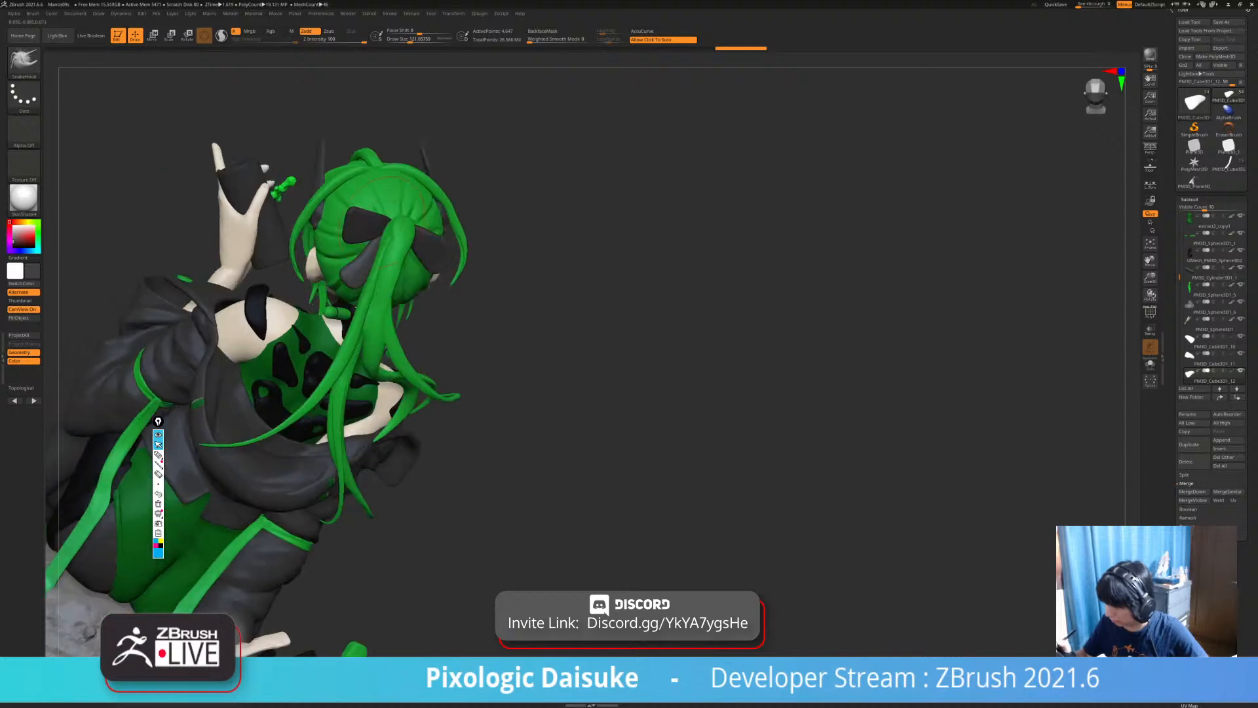
{"action": "left_click_drag", "start_coordinate": [357, 267], "coordinate": [349, 270]}
{"action": "mouse_move", "coordinate": [354, 269]}
{"action": "right_mouse_down"}
{"action": "mouse_move", "coordinate": [361, 226]}
{"action": "mouse_move", "coordinate": [336, 272]}
{"action": "right_mouse_up"}
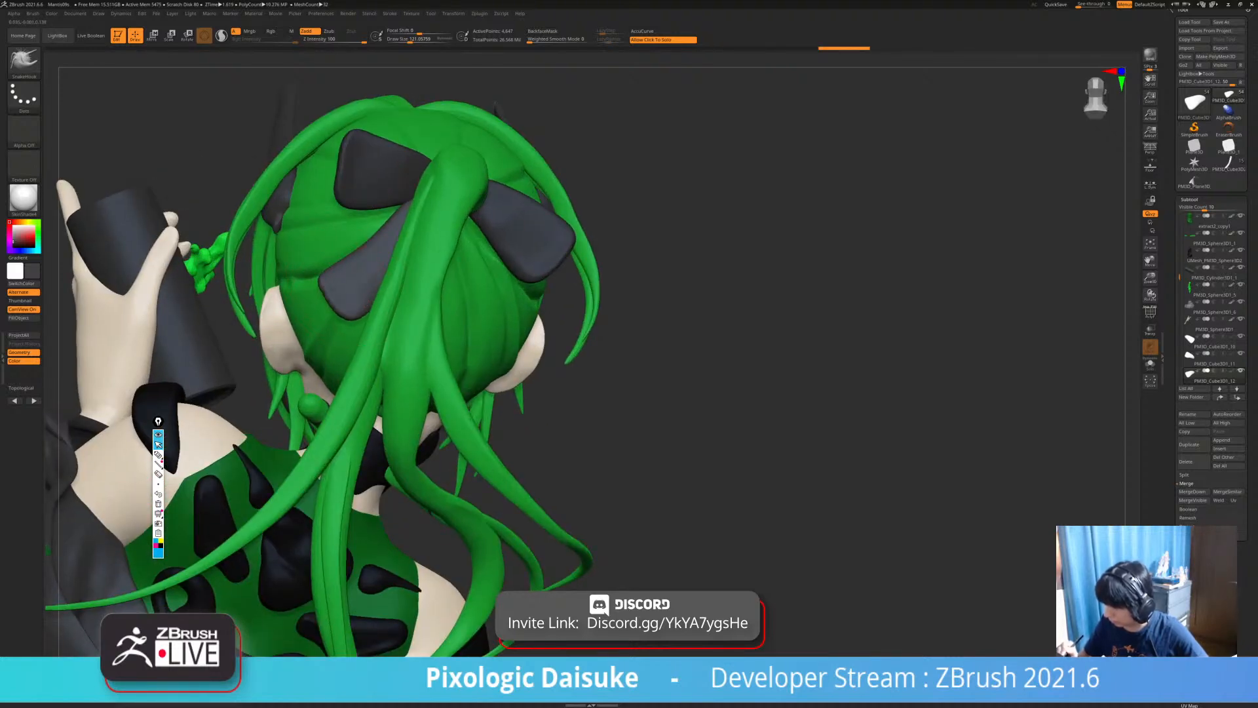
{"action": "right_click_drag", "start_coordinate": [336, 273], "coordinate": [346, 306]}
{"action": "left_click_drag", "start_coordinate": [354, 300], "coordinate": [338, 312], "text": "shift"}
Duplicate the ribbon tail and mirror the copy to the other side of the ponytail.
{"action": "right_click_drag", "start_coordinate": [344, 307], "coordinate": [260, 306], "text": "ctrl"}
{"action": "left_click", "coordinate": [1193, 445]}
{"action": "key", "text": "ctrl+m"}
{"action": "key", "text": "ctrl+z"}
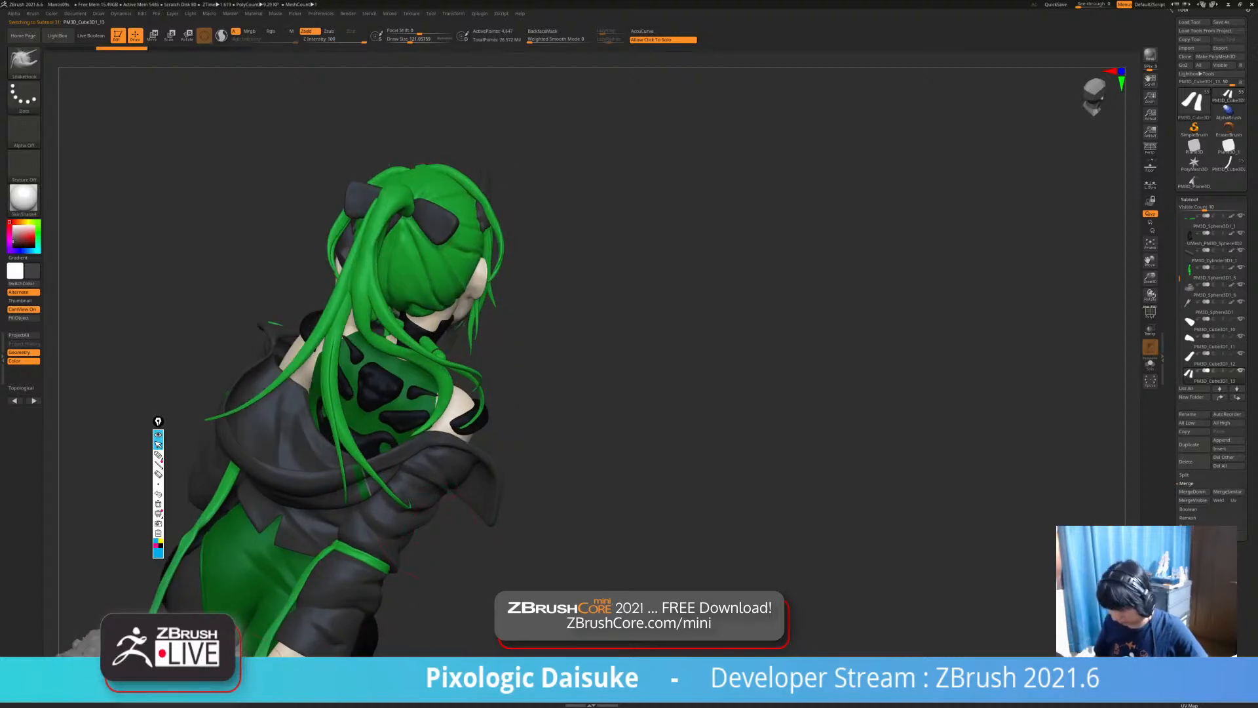
{"action": "key", "text": "ctrl+m"}
{"action": "mouse_move", "coordinate": [426, 289]}
{"action": "right_mouse_down"}
{"action": "mouse_move", "coordinate": [394, 262]}
{"action": "mouse_move", "coordinate": [436, 252]}
{"action": "mouse_move", "coordinate": [426, 301]}
{"action": "mouse_move", "coordinate": [340, 269]}
{"action": "mouse_move", "coordinate": [338, 278]}
{"action": "mouse_move", "coordinate": [394, 282]}
{"action": "right_mouse_up"}
{"action": "left_click", "coordinate": [337, 279]}
{"action": "left_click", "coordinate": [354, 282]}
Flatten the mirrored ribbon tail with the TrimDynamic brush.
{"action": "left_click", "coordinate": [25, 61]}
{"action": "key", "text": "t"}
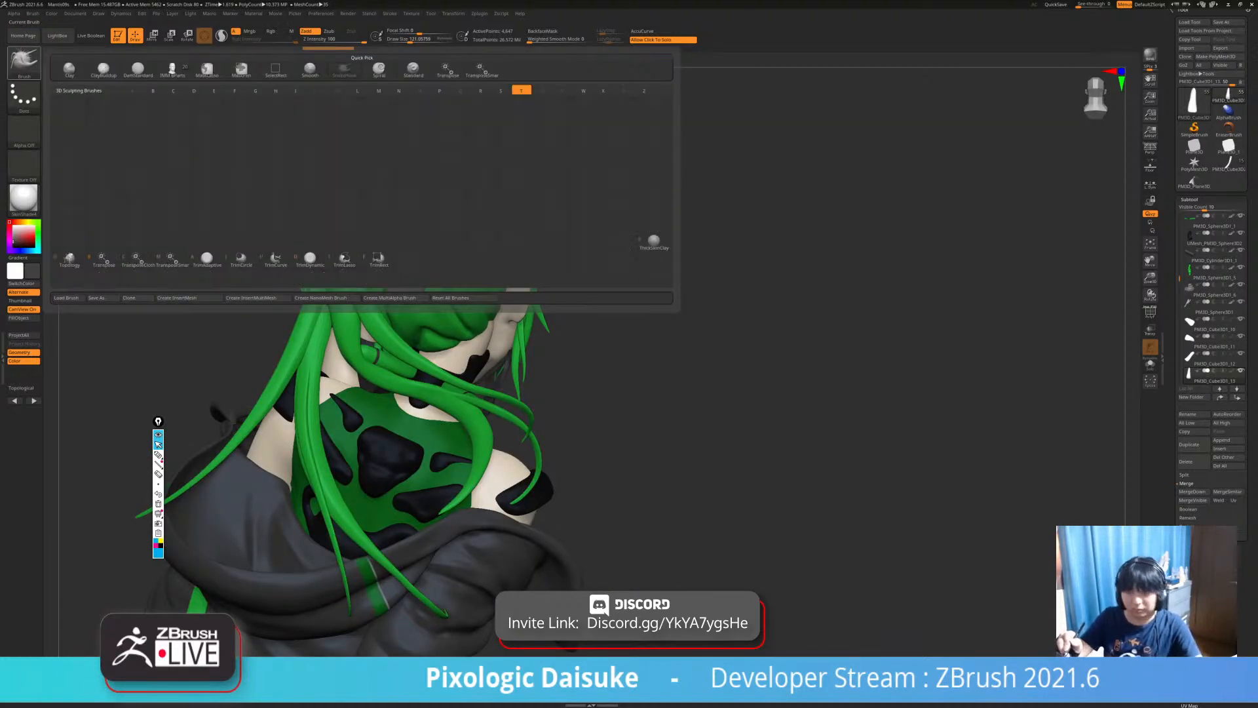
{"action": "key", "text": "d"}
{"action": "mouse_move", "coordinate": [452, 190]}
{"action": "right_mouse_down"}
{"action": "mouse_move", "coordinate": [413, 207]}
{"action": "mouse_move", "coordinate": [414, 172]}
{"action": "right_mouse_up"}
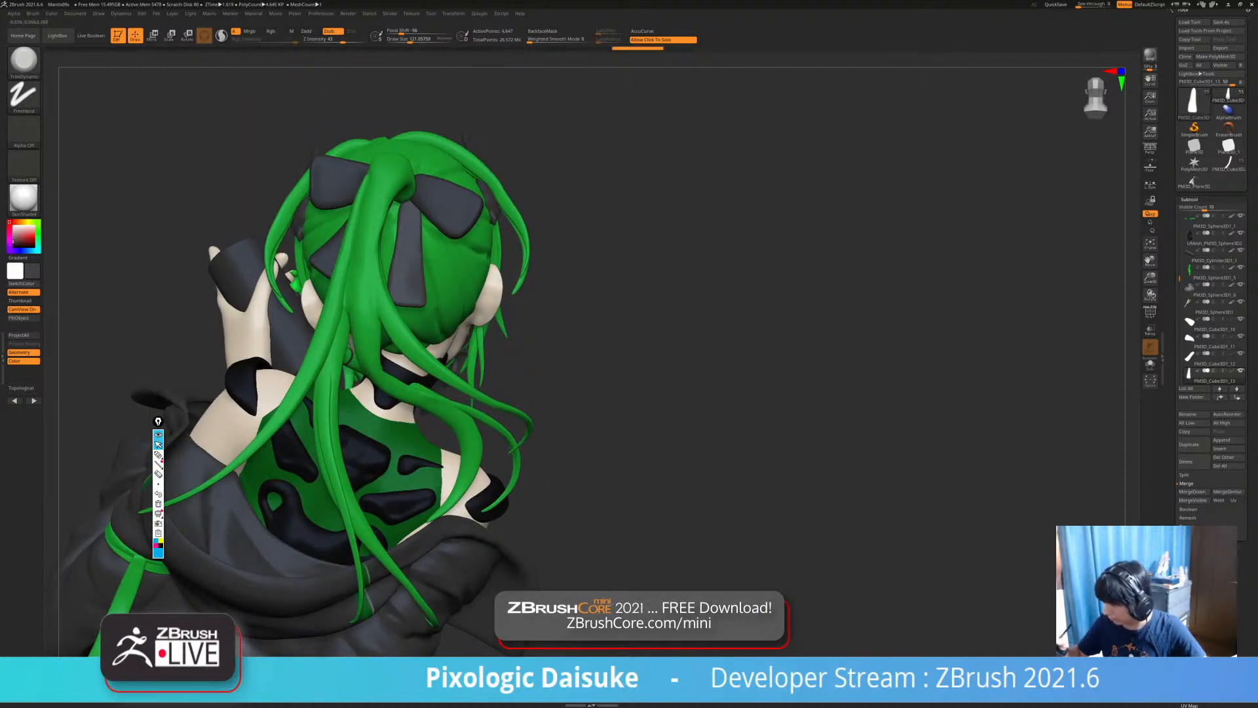
{"action": "right_click_drag", "start_coordinate": [405, 272], "coordinate": [409, 220]}
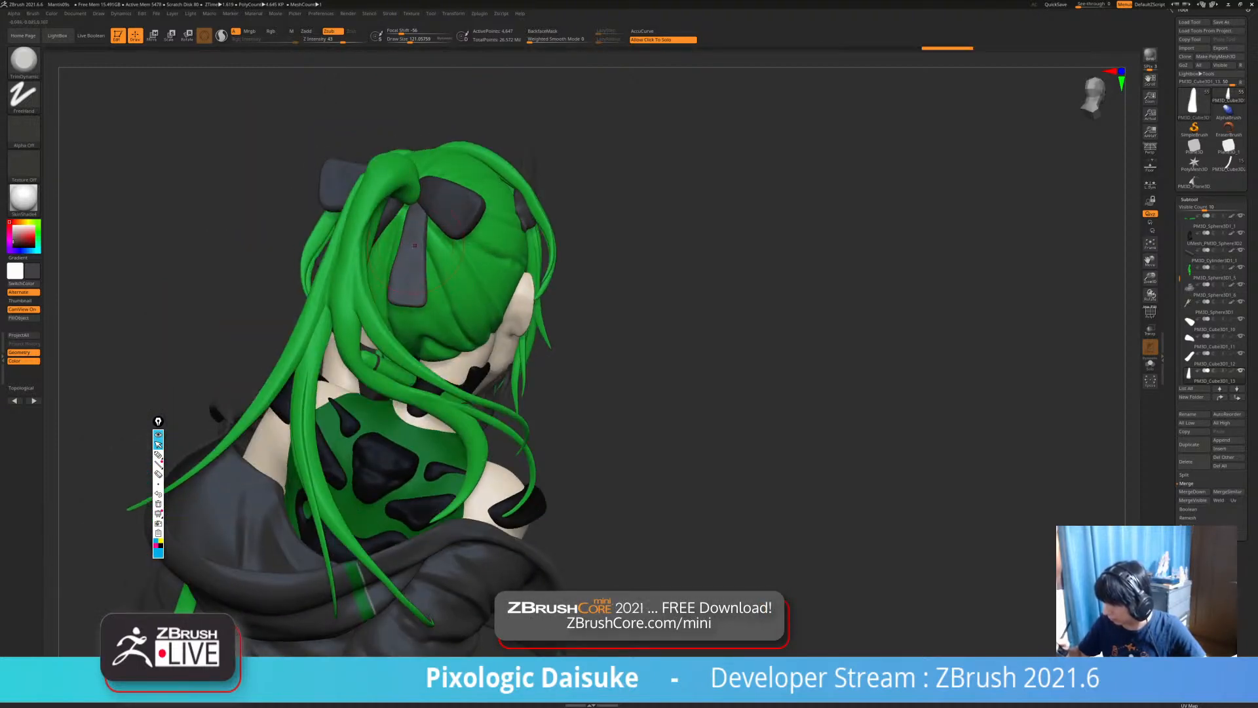
{"action": "key", "text": "shift"}
{"action": "right_click_drag", "start_coordinate": [400, 293], "coordinate": [403, 344]}
Adjust the two ribbon tails with SnakeHook so they hang evenly on either side of the ponytail.
{"action": "left_click", "coordinate": [23, 62]}
{"action": "left_click", "coordinate": [345, 70]}
{"action": "mouse_move", "coordinate": [406, 295]}
{"action": "right_mouse_down"}
{"action": "mouse_move", "coordinate": [415, 266]}
{"action": "mouse_move", "coordinate": [415, 314]}
{"action": "mouse_move", "coordinate": [420, 298]}
{"action": "right_mouse_up"}
{"action": "mouse_move", "coordinate": [393, 236]}
{"action": "right_mouse_down"}
{"action": "mouse_move", "coordinate": [374, 237]}
{"action": "mouse_move", "coordinate": [425, 213]}
{"action": "mouse_move", "coordinate": [432, 170]}
{"action": "mouse_move", "coordinate": [302, 161]}
{"action": "mouse_move", "coordinate": [374, 180]}
{"action": "mouse_move", "coordinate": [432, 248]}
{"action": "mouse_move", "coordinate": [472, 259]}
{"action": "mouse_move", "coordinate": [367, 275]}
{"action": "mouse_move", "coordinate": [347, 262]}
{"action": "mouse_move", "coordinate": [357, 252]}
{"action": "mouse_move", "coordinate": [465, 256]}
{"action": "mouse_move", "coordinate": [367, 257]}
{"action": "mouse_move", "coordinate": [354, 278]}
{"action": "mouse_move", "coordinate": [356, 213]}
{"action": "right_mouse_up"}
{"action": "left_click", "coordinate": [346, 249], "text": "alt"}
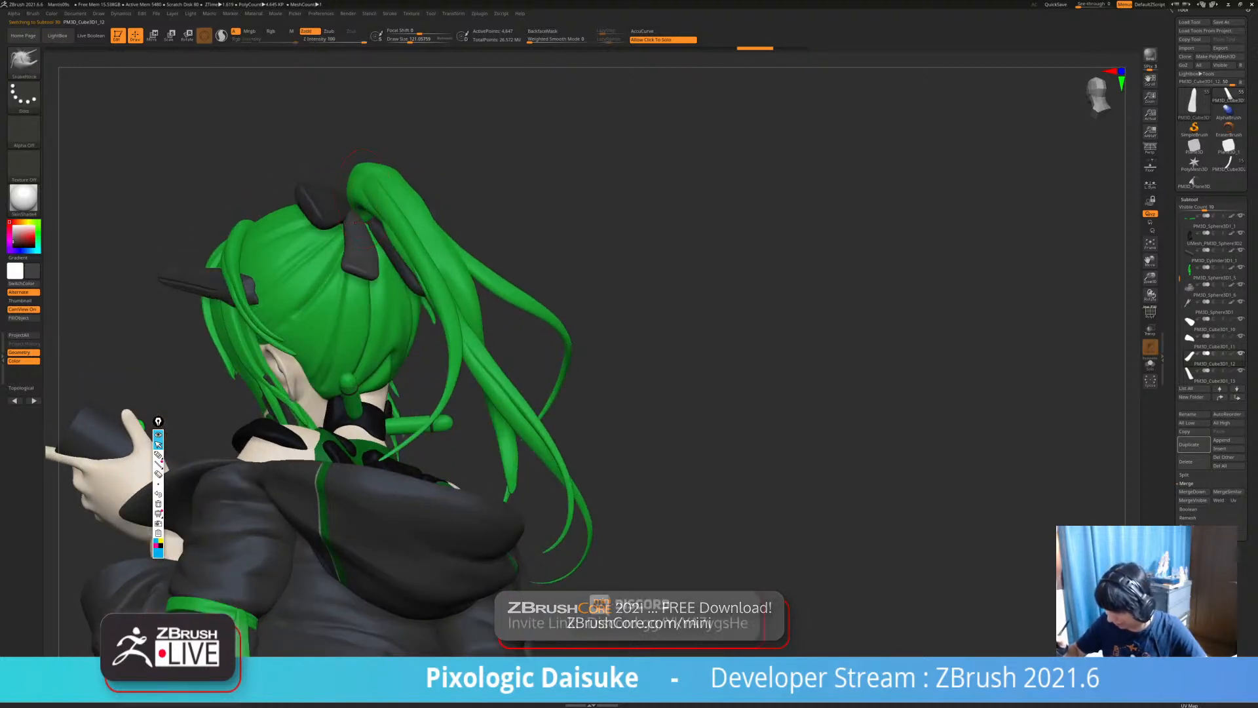
{"action": "right_click", "coordinate": [354, 222]}
{"action": "mouse_move", "coordinate": [354, 230]}
{"action": "right_mouse_down"}
{"action": "mouse_move", "coordinate": [356, 210]}
{"action": "mouse_move", "coordinate": [331, 285]}
{"action": "right_mouse_up"}
{"action": "right_click", "coordinate": [355, 226]}
{"action": "left_click_drag", "start_coordinate": [303, 269], "coordinate": [377, 334]}
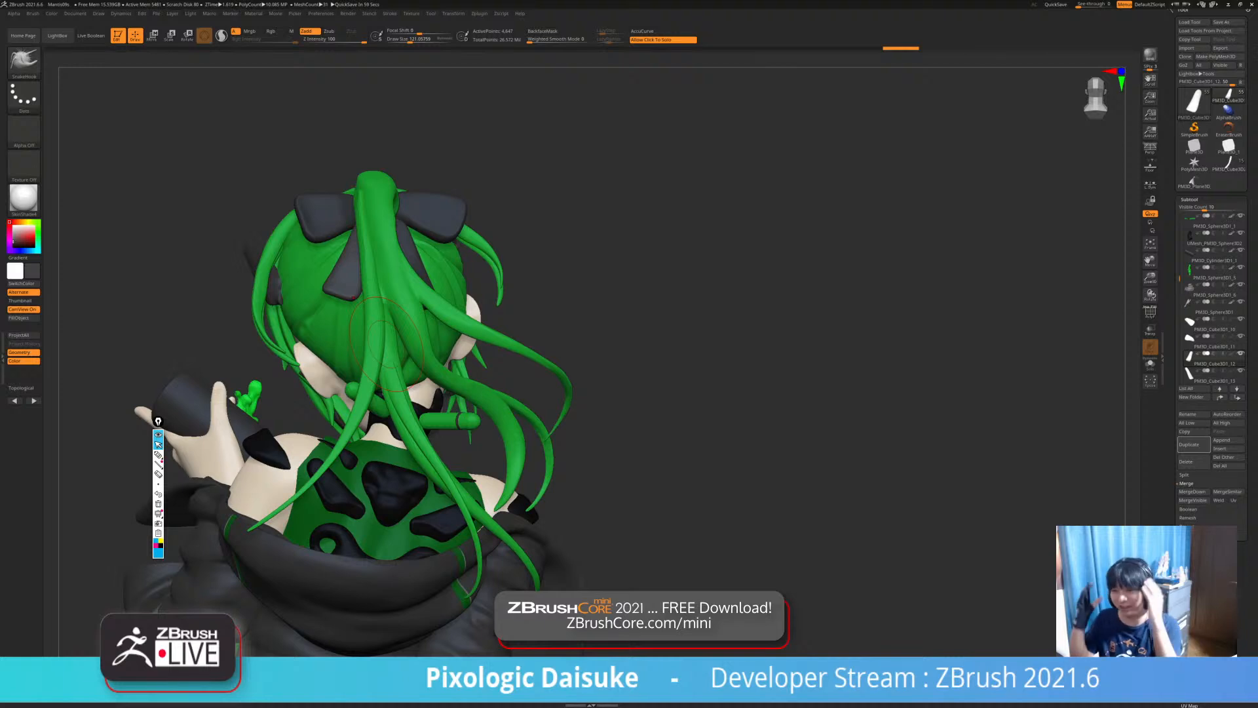
Fit the ribbon tail and bow loop on the figure's left more closely to the hair and ponytail.
{"action": "left_click_drag", "start_coordinate": [544, 354], "coordinate": [645, 357]}
{"action": "right_click_drag", "start_coordinate": [323, 215], "coordinate": [325, 220]}
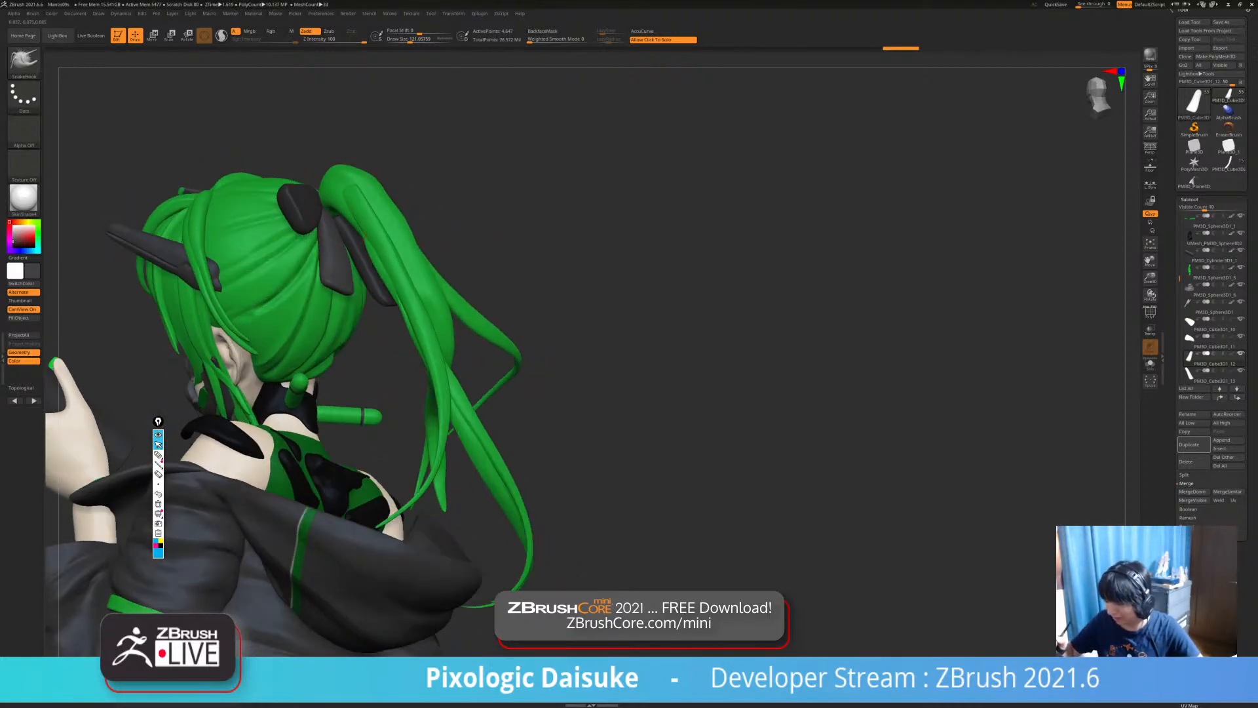
{"action": "right_click_drag", "start_coordinate": [463, 239], "coordinate": [449, 190], "text": "ctrl"}
{"action": "mouse_move", "coordinate": [420, 294]}
{"action": "right_mouse_down"}
{"action": "mouse_move", "coordinate": [229, 331]}
{"action": "mouse_move", "coordinate": [429, 359]}
{"action": "mouse_move", "coordinate": [341, 334]}
{"action": "mouse_move", "coordinate": [393, 344]}
{"action": "mouse_move", "coordinate": [367, 321]}
{"action": "mouse_move", "coordinate": [446, 315]}
{"action": "mouse_move", "coordinate": [430, 314]}
{"action": "right_mouse_up"}
{"action": "left_click", "coordinate": [318, 211], "text": "alt"}
{"action": "mouse_move", "coordinate": [400, 253]}
{"action": "right_mouse_down"}
{"action": "mouse_move", "coordinate": [329, 247]}
{"action": "mouse_move", "coordinate": [396, 196]}
{"action": "right_mouse_up"}
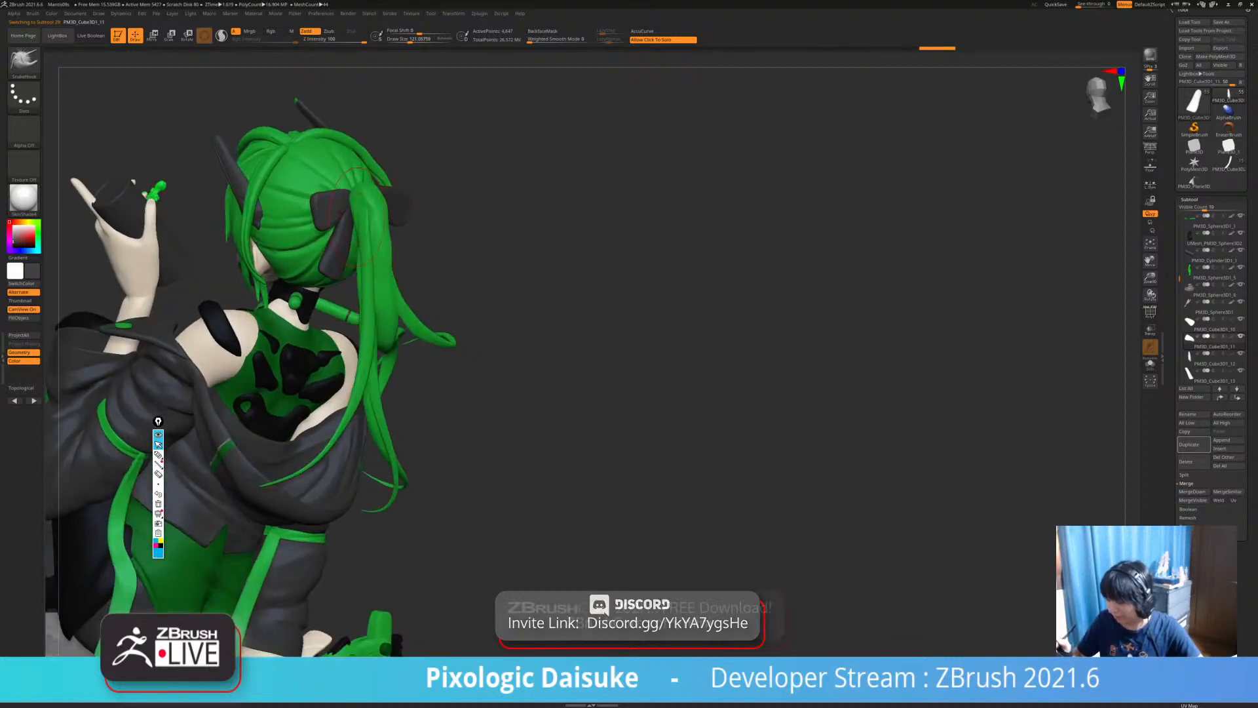
View the whole figure from the front and select the face mask.
{"action": "right_click_drag", "start_coordinate": [501, 219], "coordinate": [337, 191]}
{"action": "mouse_move", "coordinate": [629, 410]}
{"action": "right_mouse_down"}
{"action": "mouse_move", "coordinate": [481, 423]}
{"action": "mouse_move", "coordinate": [575, 286]}
{"action": "right_mouse_up"}
{"action": "right_click_drag", "start_coordinate": [499, 305], "coordinate": [550, 320], "text": "alt"}
{"action": "left_click", "coordinate": [413, 188], "text": "alt"}
{"action": "left_click", "coordinate": [554, 318]}
{"action": "left_click", "coordinate": [554, 318]}
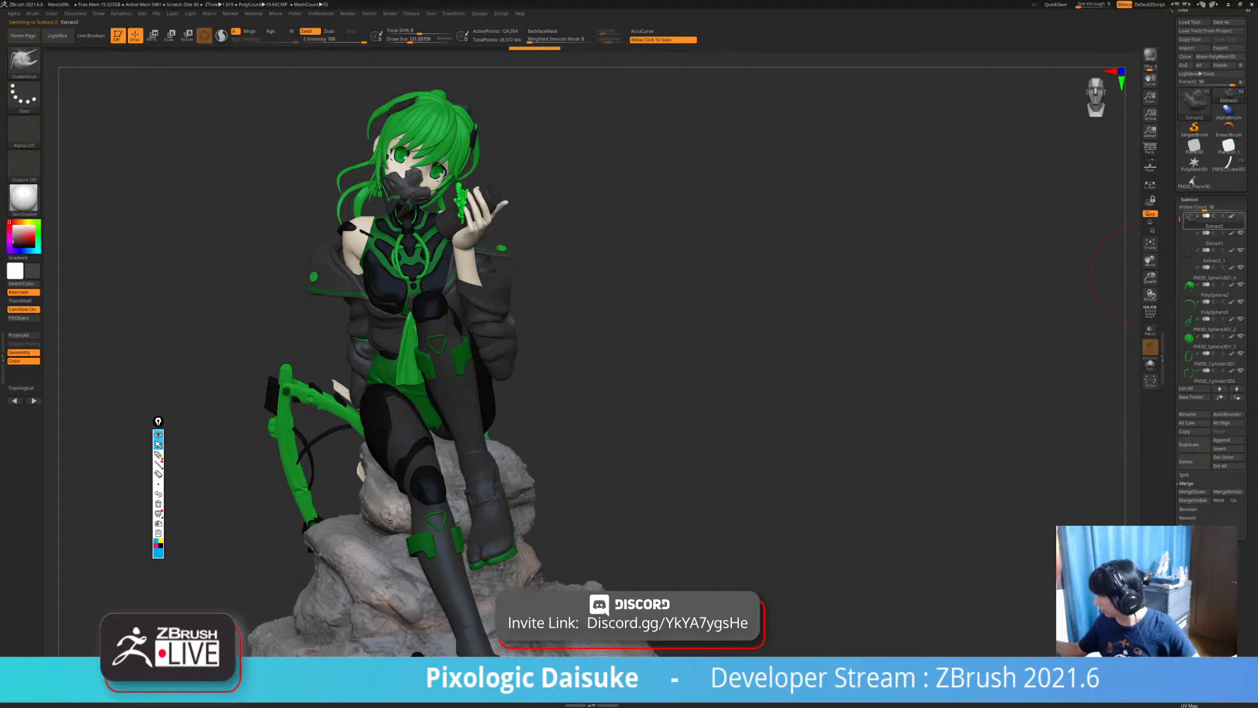
Compare the figure's face with the mask shown and hidden.
{"action": "mouse_move", "coordinate": [557, 315]}
{"action": "right_mouse_down"}
{"action": "mouse_move", "coordinate": [524, 316]}
{"action": "mouse_move", "coordinate": [572, 316]}
{"action": "right_mouse_up"}
{"action": "mouse_move", "coordinate": [504, 377]}
{"action": "right_mouse_down"}
{"action": "mouse_move", "coordinate": [468, 383]}
{"action": "mouse_move", "coordinate": [541, 386]}
{"action": "right_mouse_up"}
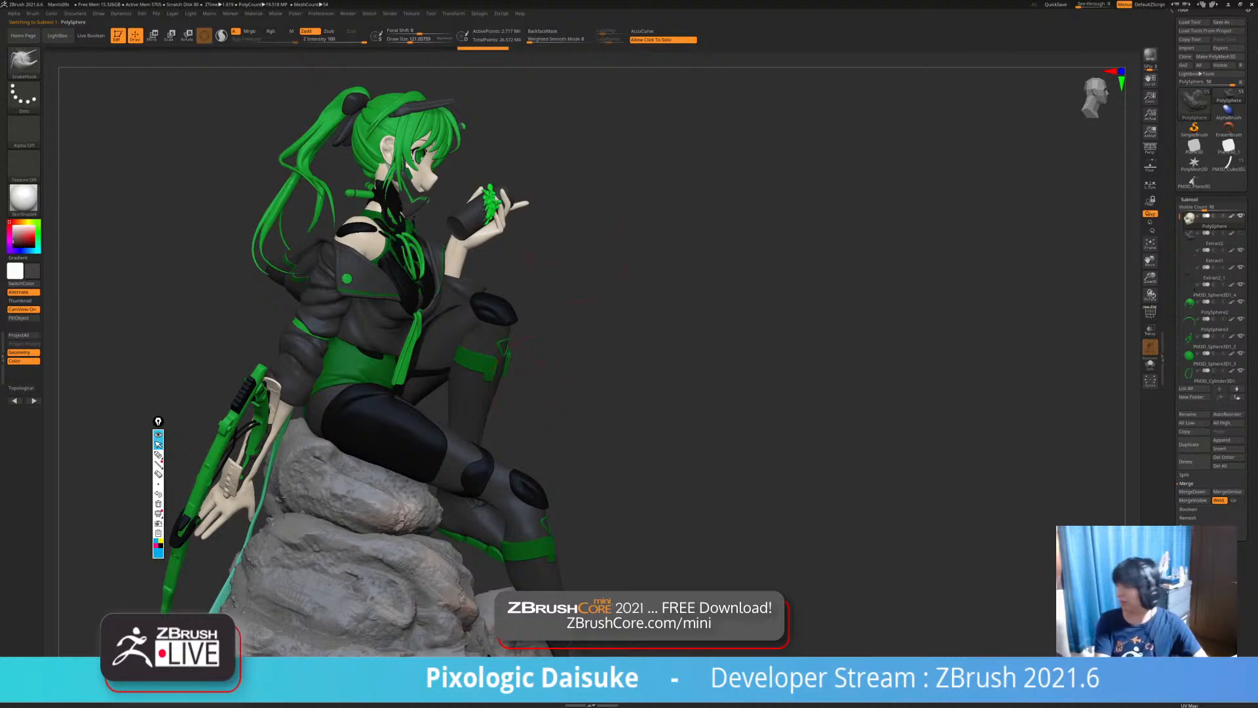
{"action": "left_click", "coordinate": [1215, 241]}
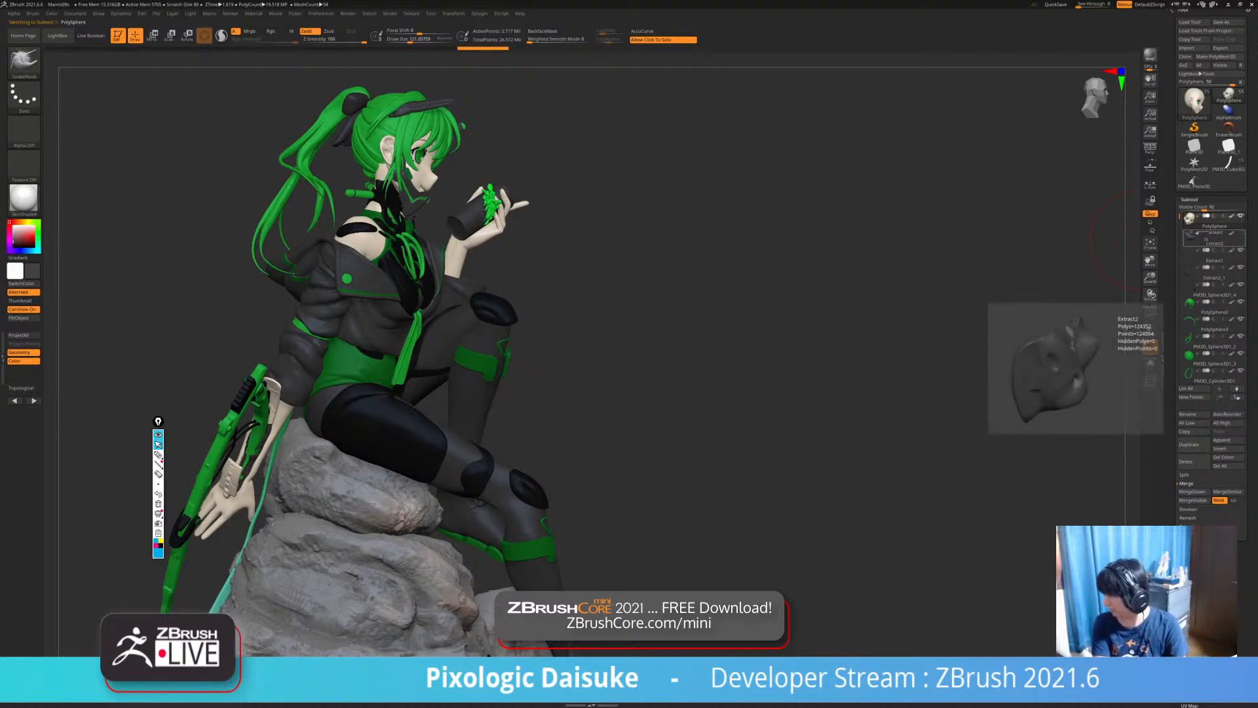
{"action": "right_click_drag", "start_coordinate": [905, 240], "coordinate": [743, 241]}
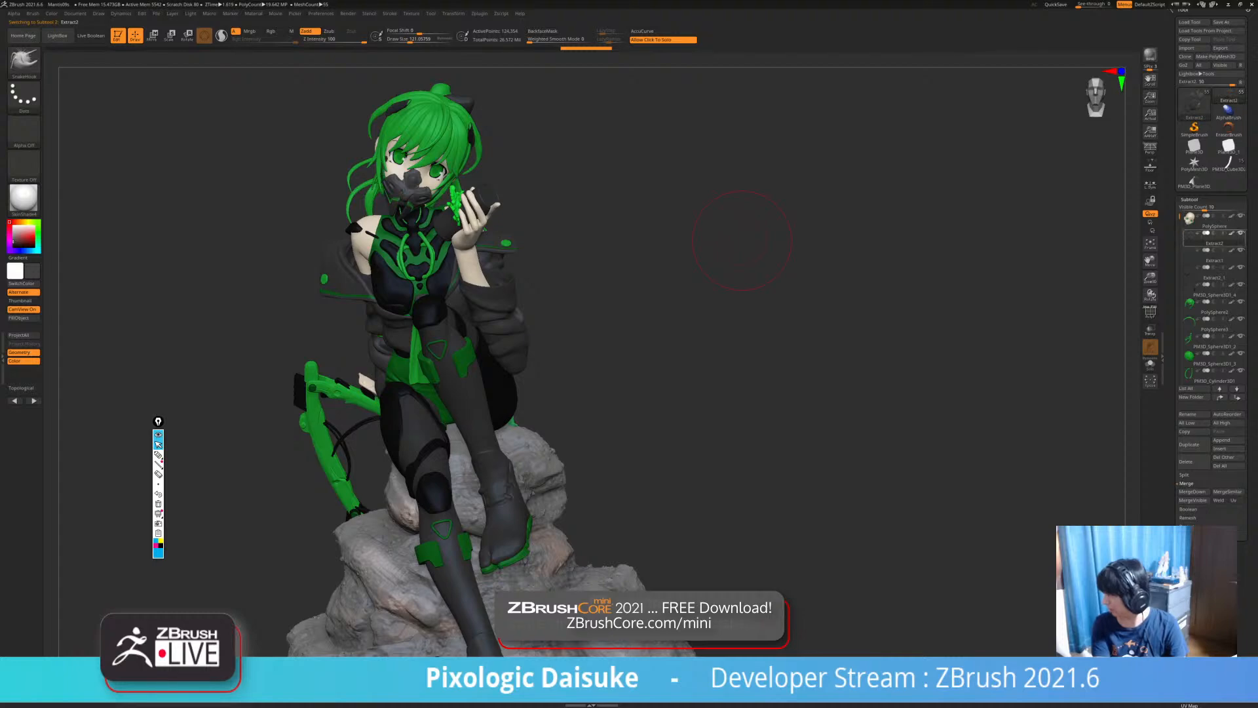
{"action": "left_click", "coordinate": [1241, 234]}
{"action": "right_click_drag", "start_coordinate": [894, 279], "coordinate": [831, 261]}
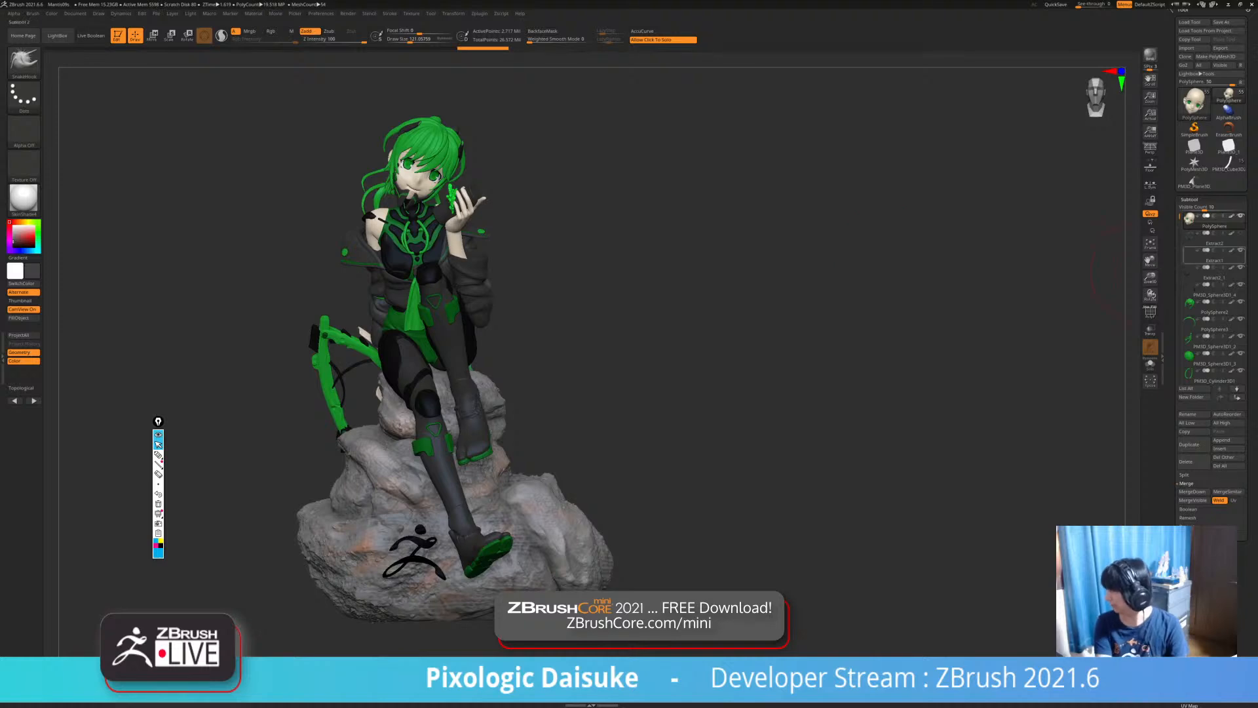
{"action": "mouse_move", "coordinate": [872, 285]}
{"action": "left_mouse_down"}
{"action": "mouse_move", "coordinate": [937, 285]}
{"action": "mouse_move", "coordinate": [895, 291]}
{"action": "mouse_move", "coordinate": [869, 275]}
{"action": "left_mouse_up"}
{"action": "left_click", "coordinate": [937, 285]}
{"action": "left_click", "coordinate": [937, 285]}
Put the face mask subtool in a new folder at the end of the subtool list and hide it.
{"action": "mouse_move", "coordinate": [1211, 238]}
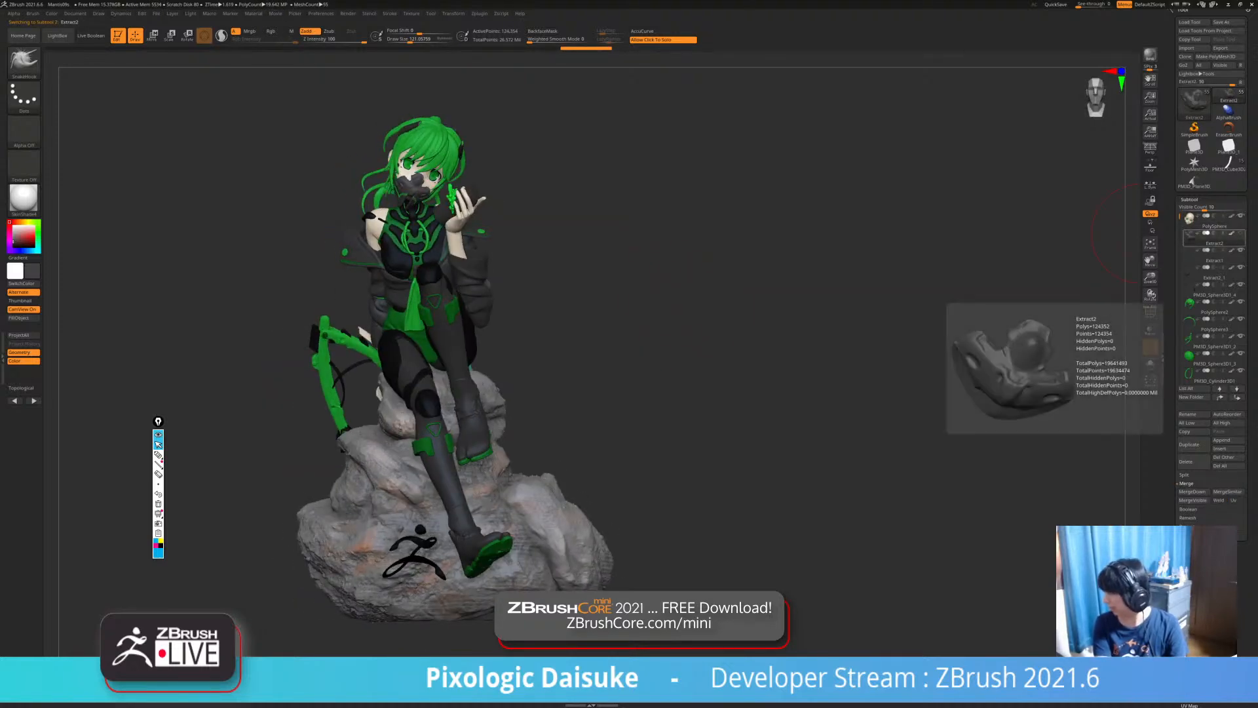
{"action": "scroll", "coordinate": [1213, 243], "scroll_direction": "down", "scroll_amount": 5}
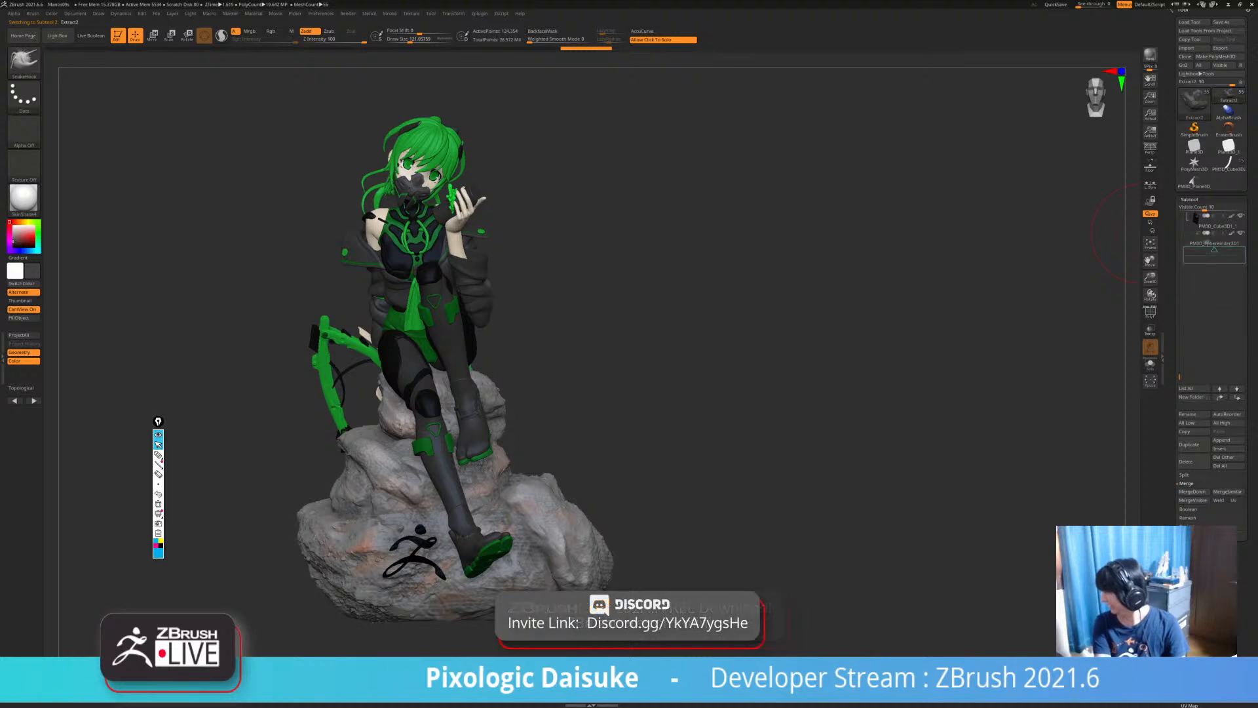
{"action": "scroll", "coordinate": [1213, 249], "scroll_direction": "up", "scroll_amount": 8}
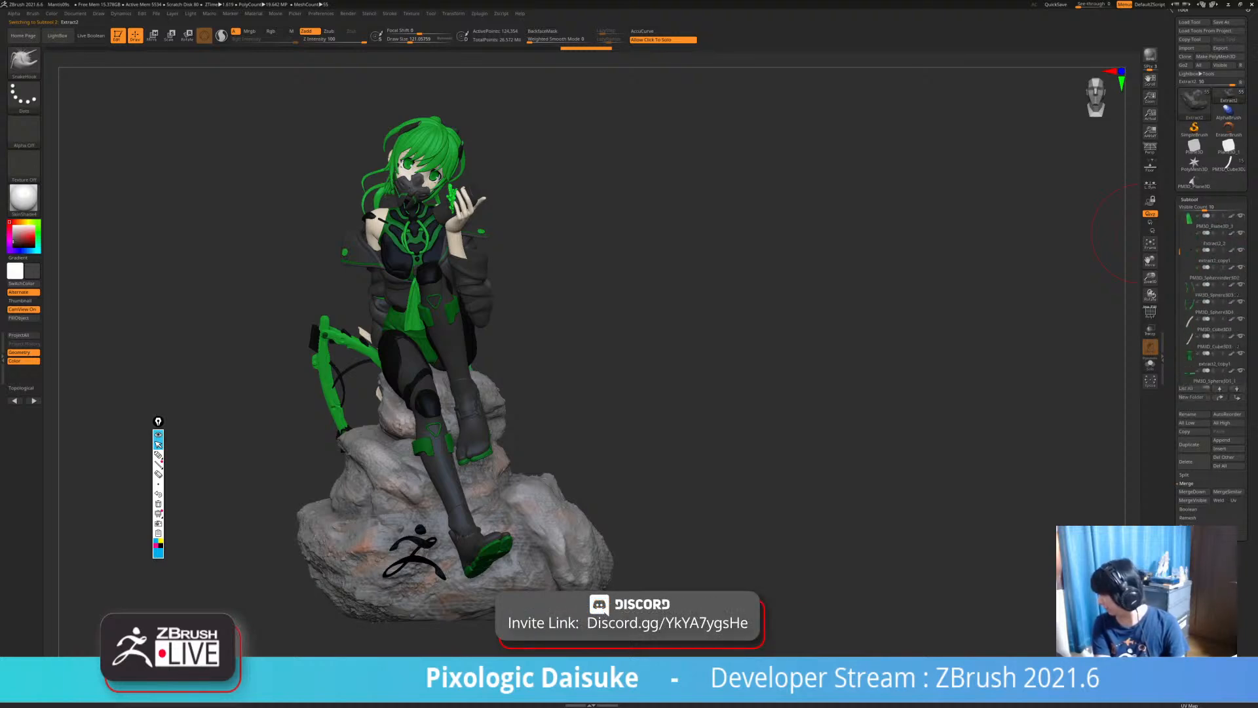
{"action": "scroll", "coordinate": [1213, 295], "scroll_direction": "down", "scroll_amount": 12}
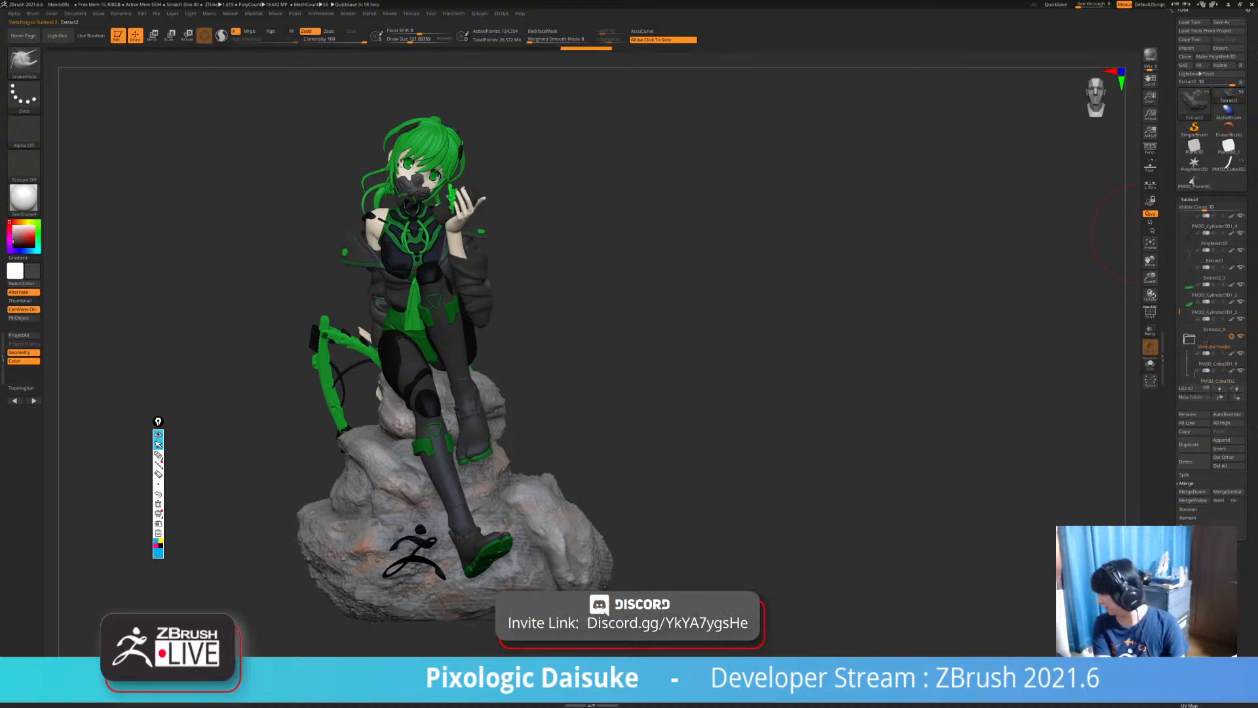
{"action": "scroll", "coordinate": [1213, 295], "scroll_direction": "down", "scroll_amount": 6}
{"action": "scroll", "coordinate": [1212, 236], "scroll_direction": "down", "scroll_amount": 1}
{"action": "left_click", "coordinate": [1192, 397]}
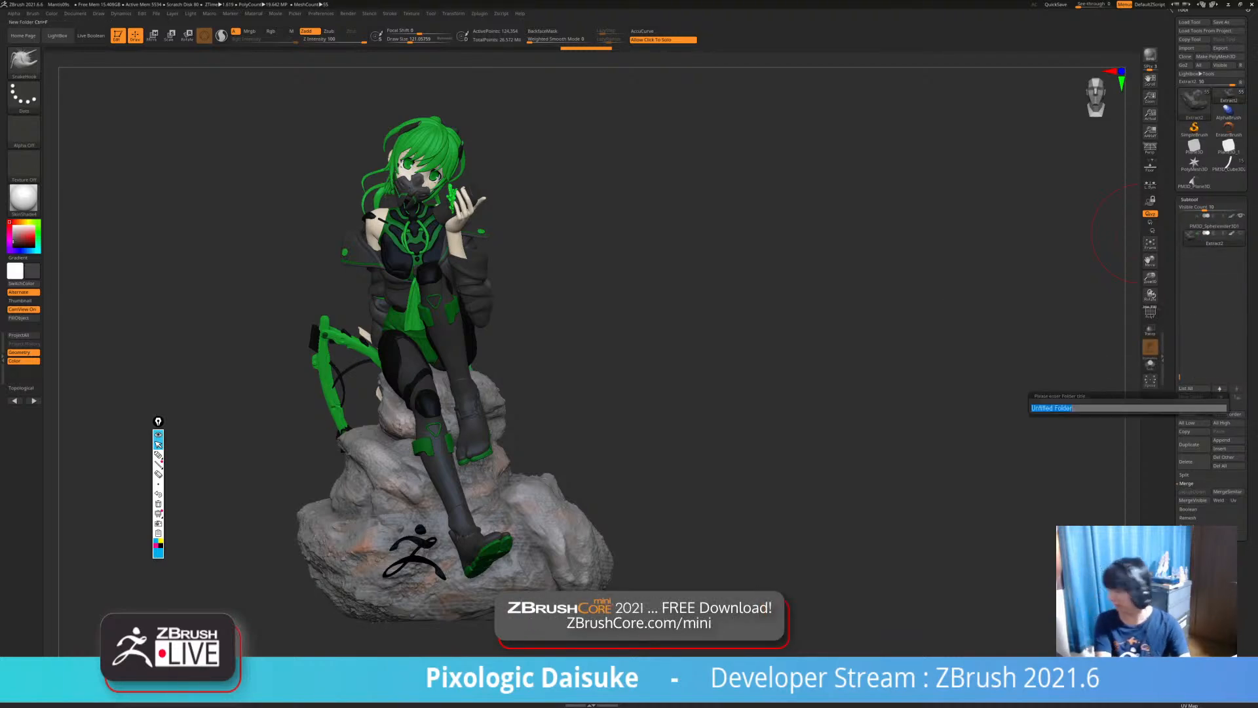
{"action": "key", "text": "Return"}
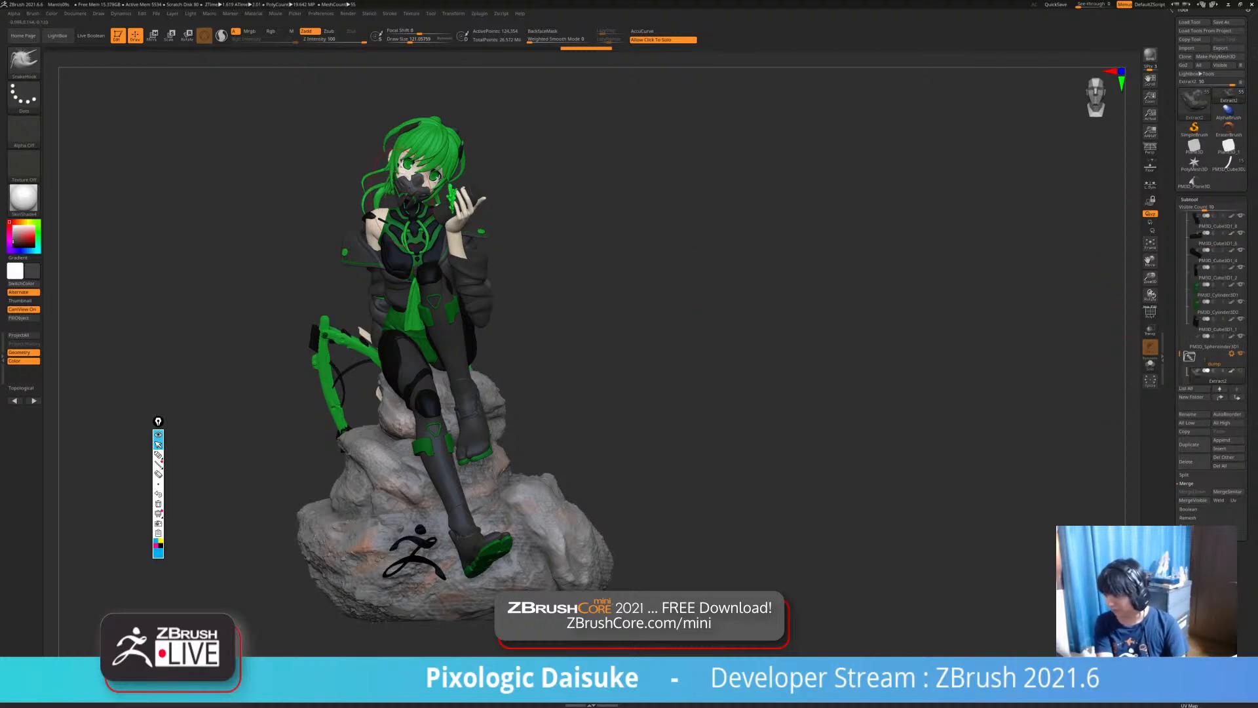
{"action": "left_click", "coordinate": [414, 194], "text": "alt"}
{"action": "left_click_drag", "start_coordinate": [616, 254], "coordinate": [665, 258]}
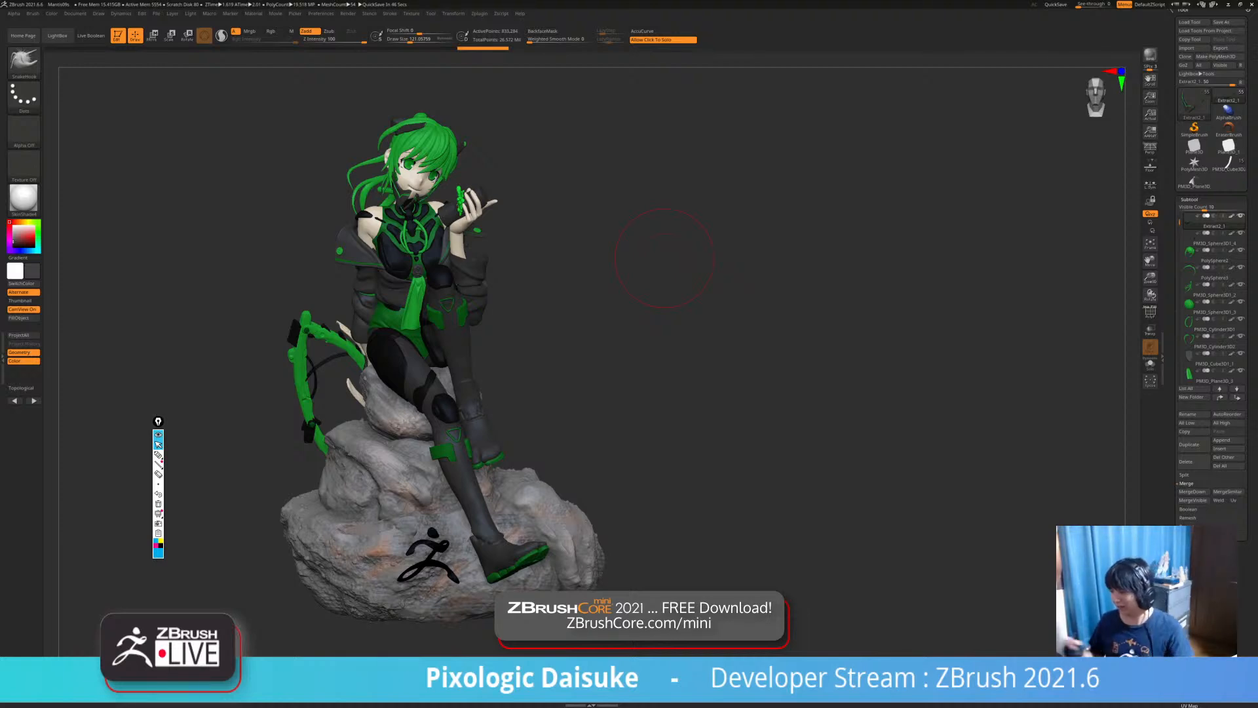
{"action": "left_click_drag", "start_coordinate": [664, 259], "coordinate": [1183, 260]}
{"action": "left_click_drag", "start_coordinate": [819, 430], "coordinate": [682, 435]}
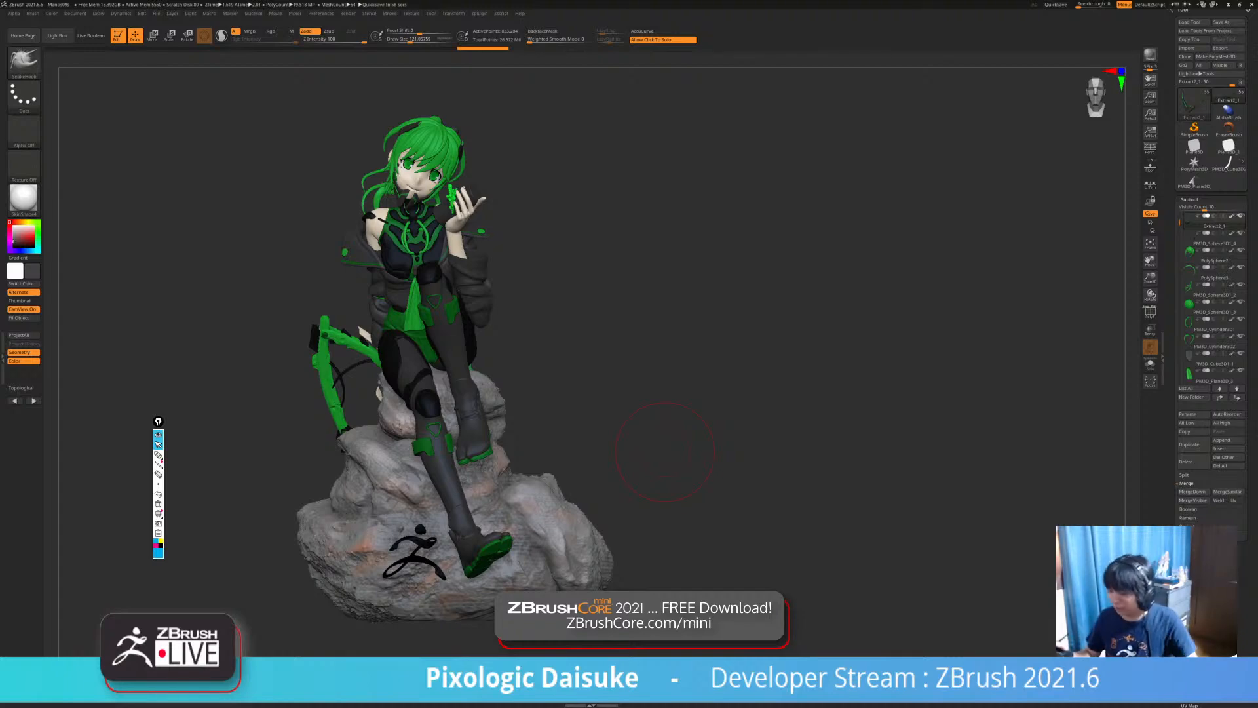
{"action": "mouse_move", "coordinate": [682, 433]}
{"action": "left_mouse_down"}
{"action": "mouse_move", "coordinate": [914, 432]}
{"action": "mouse_move", "coordinate": [694, 433]}
{"action": "mouse_move", "coordinate": [819, 433]}
{"action": "mouse_move", "coordinate": [829, 453]}
{"action": "mouse_move", "coordinate": [695, 433]}
{"action": "mouse_move", "coordinate": [628, 480]}
{"action": "left_mouse_up"}
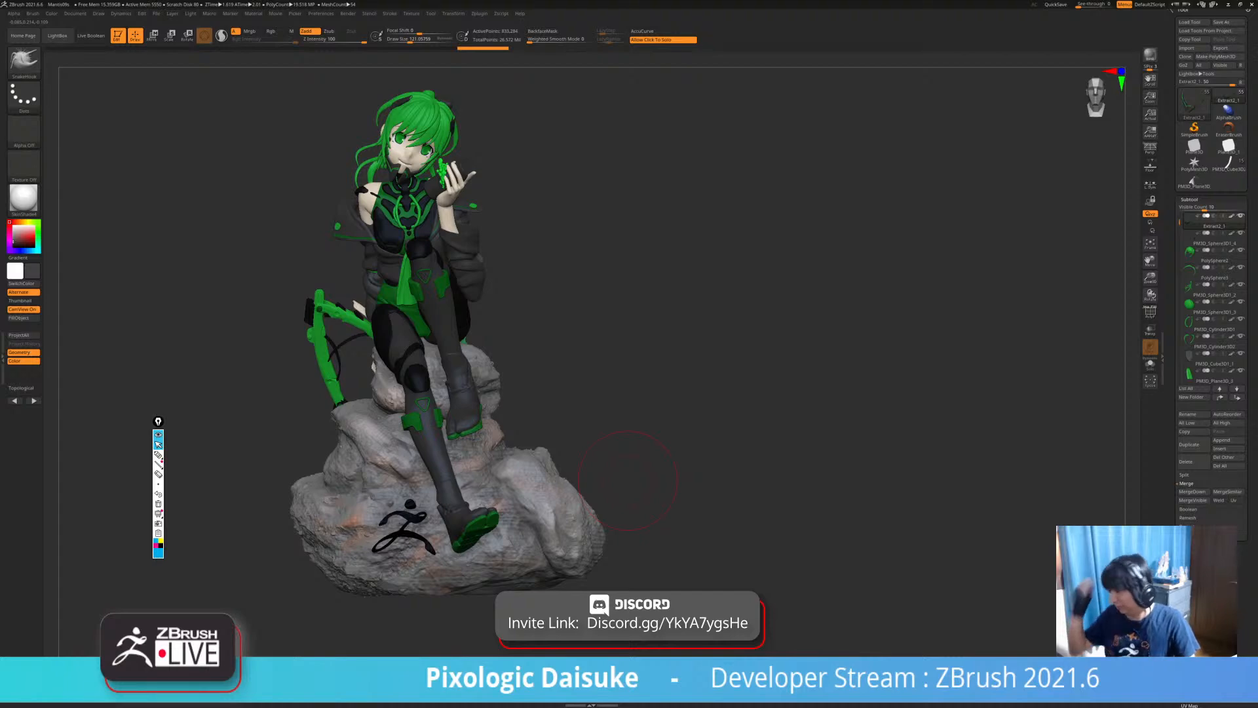
Select the black suit panels on the chest, choose a smaller DamStandard brush and subdivide the panels once.
{"action": "right_click_drag", "start_coordinate": [628, 480], "coordinate": [636, 557], "text": "ctrl"}
{"action": "right_click_drag", "start_coordinate": [371, 388], "coordinate": [402, 382]}
{"action": "left_click", "coordinate": [456, 470], "text": "alt"}
{"action": "key", "text": "b"}
{"action": "key", "text": "d"}
{"action": "key", "text": "s"}
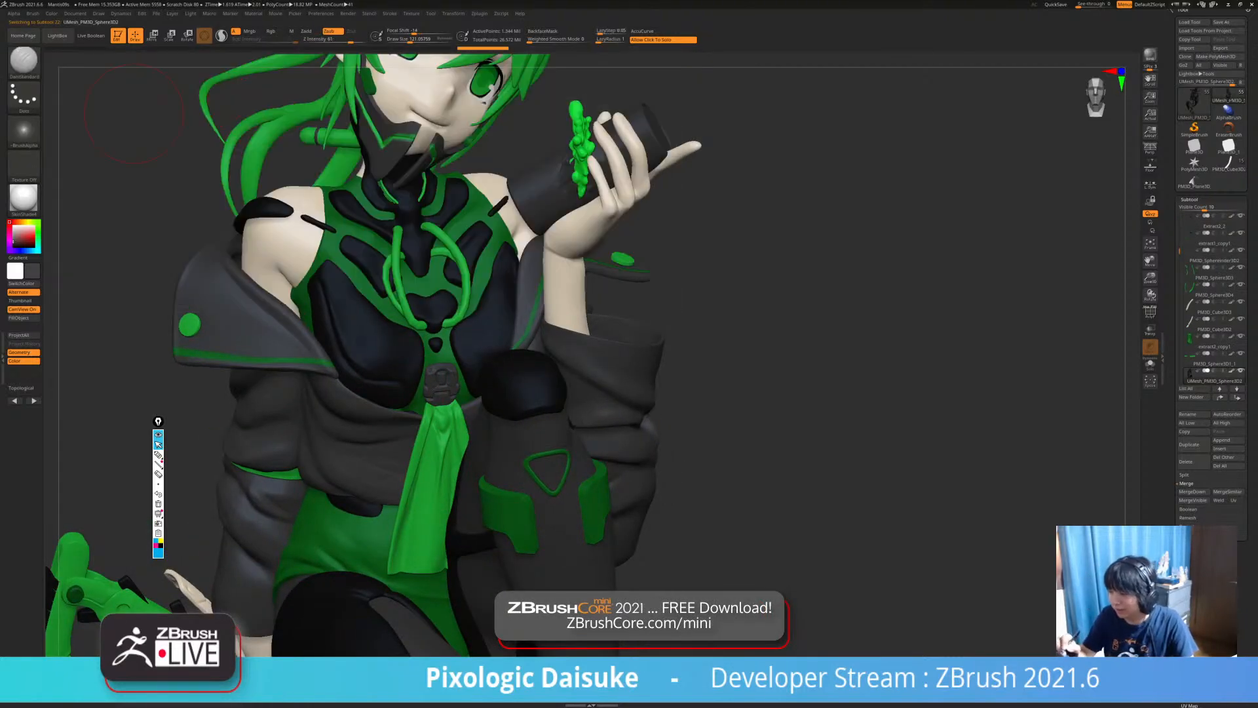
{"action": "mouse_move", "coordinate": [393, 391]}
{"action": "right_mouse_down"}
{"action": "mouse_move", "coordinate": [393, 350]}
{"action": "mouse_move", "coordinate": [385, 371]}
{"action": "mouse_move", "coordinate": [406, 411]}
{"action": "right_mouse_up"}
{"action": "right_click", "coordinate": [385, 372]}
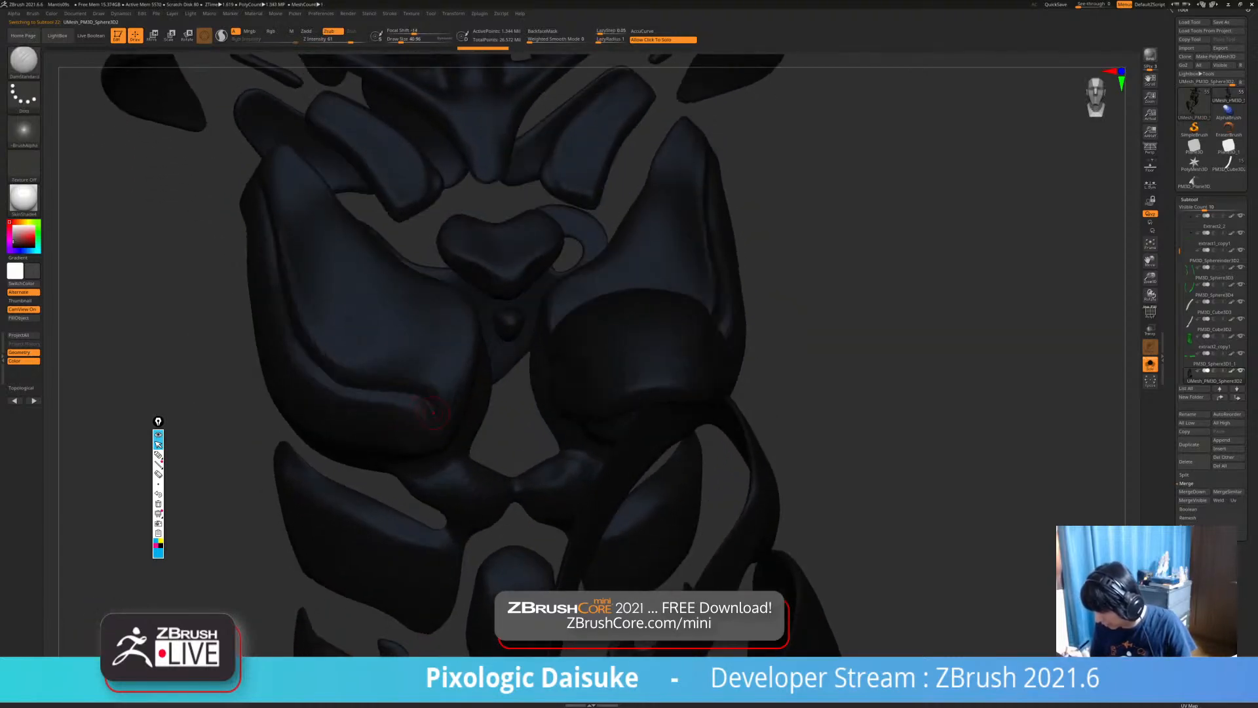
{"action": "key", "text": "ctrl+d"}
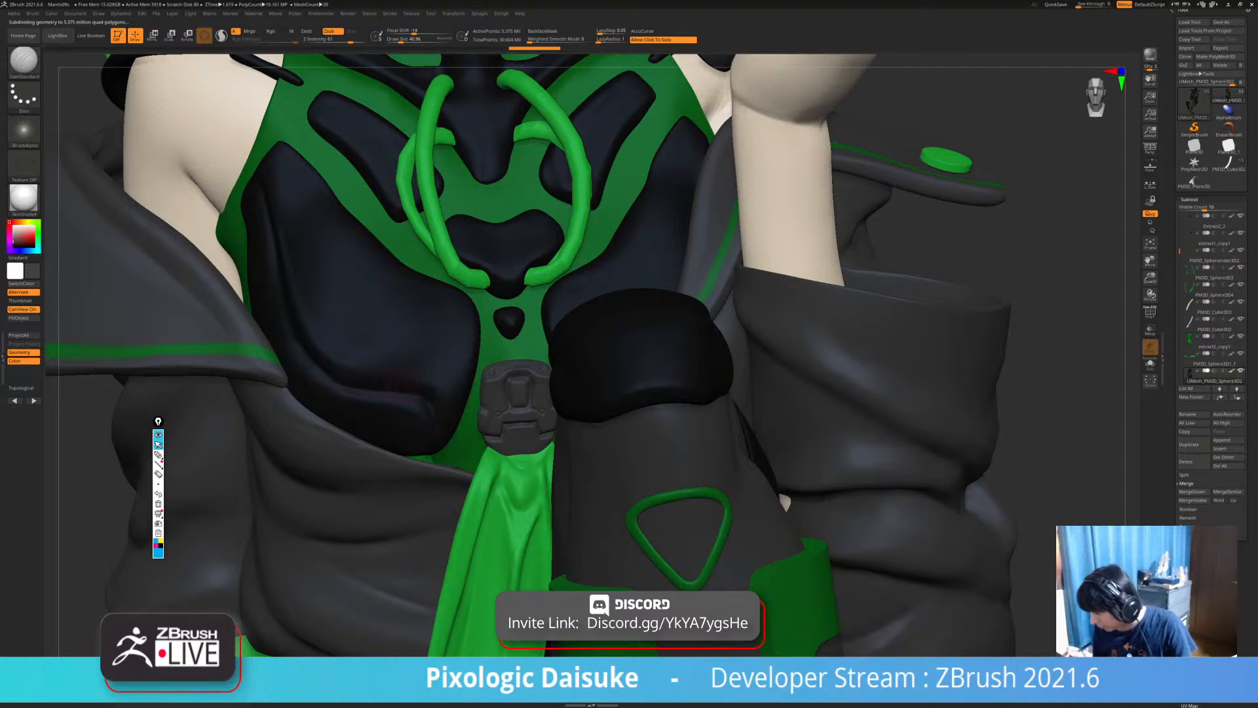
Carve a small dent near the lower edge of the large black chest panel with DamStandard.
{"action": "key", "text": "ctrl"}
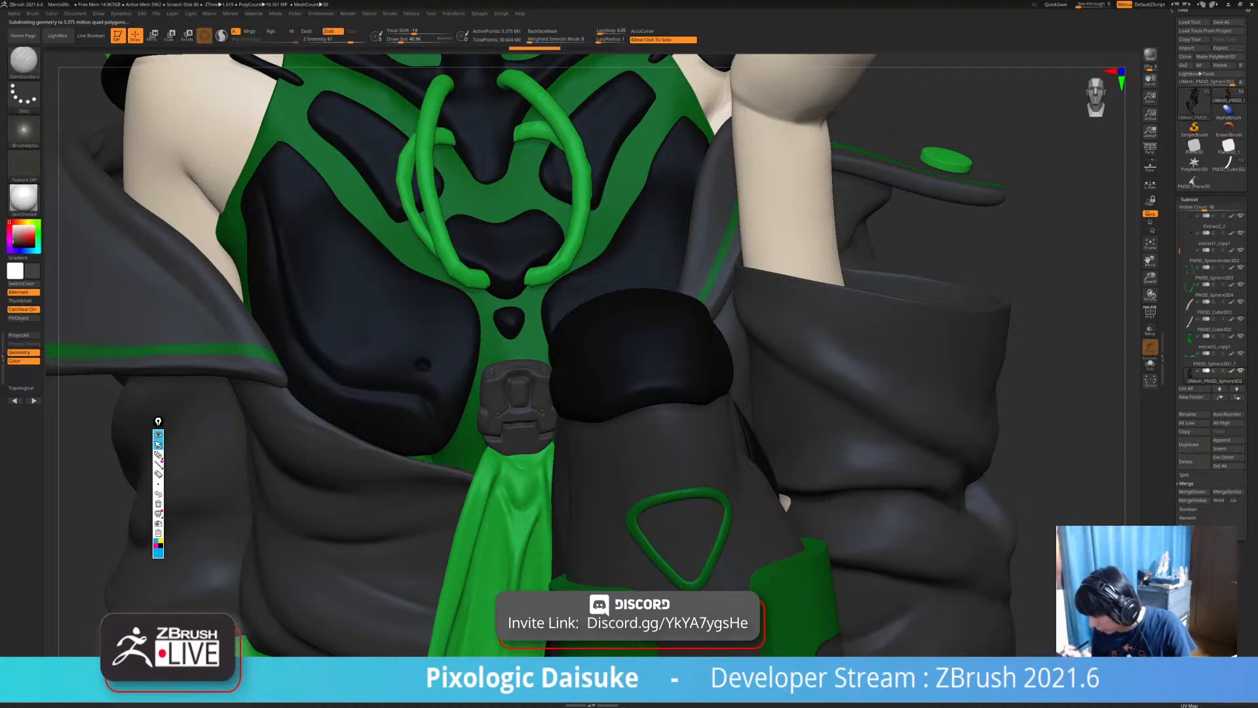
{"action": "left_click", "coordinate": [1055, 393]}
{"action": "mouse_move", "coordinate": [1055, 394]}
{"action": "left_mouse_down"}
{"action": "mouse_move", "coordinate": [983, 393]}
{"action": "mouse_move", "coordinate": [977, 334]}
{"action": "mouse_move", "coordinate": [993, 331]}
{"action": "mouse_move", "coordinate": [1023, 407]}
{"action": "mouse_move", "coordinate": [1012, 493]}
{"action": "mouse_move", "coordinate": [1009, 462]}
{"action": "left_mouse_up"}
{"action": "left_click", "coordinate": [1023, 354]}
{"action": "left_click", "coordinate": [1022, 354]}
{"action": "left_click", "coordinate": [1022, 354]}
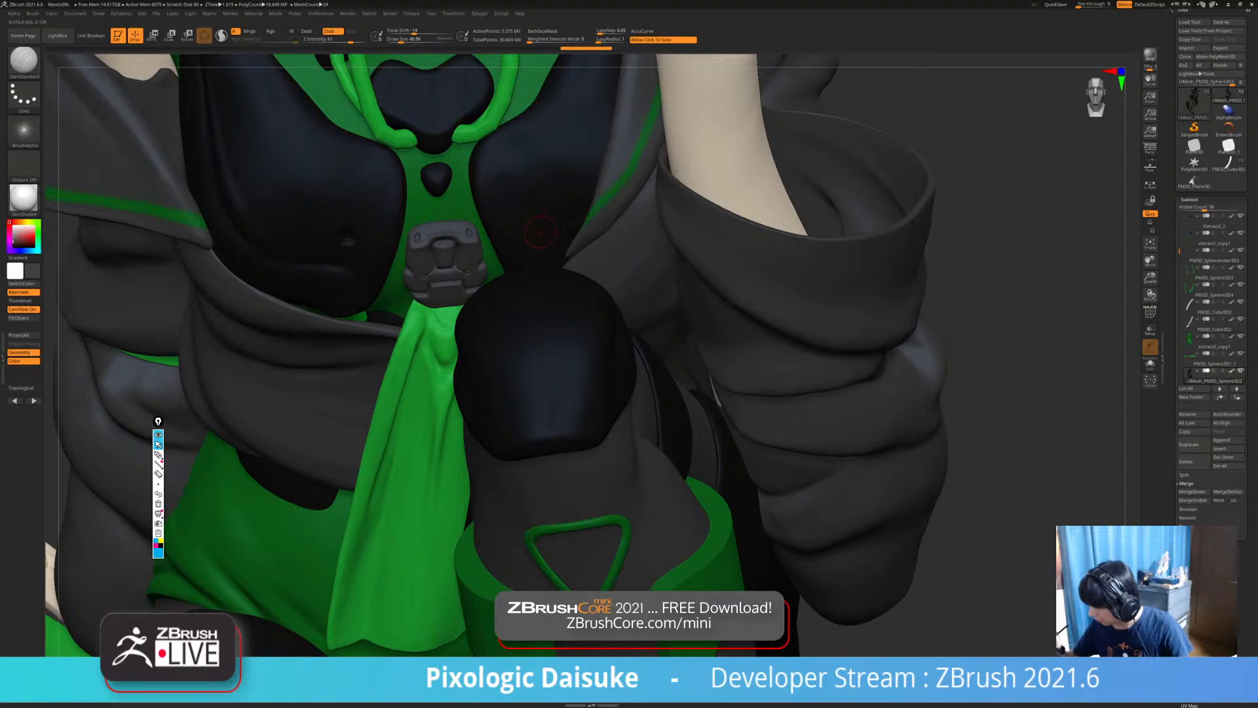
{"action": "right_click_drag", "start_coordinate": [827, 452], "coordinate": [747, 315], "text": "ctrl"}
{"action": "right_click_drag", "start_coordinate": [470, 454], "coordinate": [459, 378]}
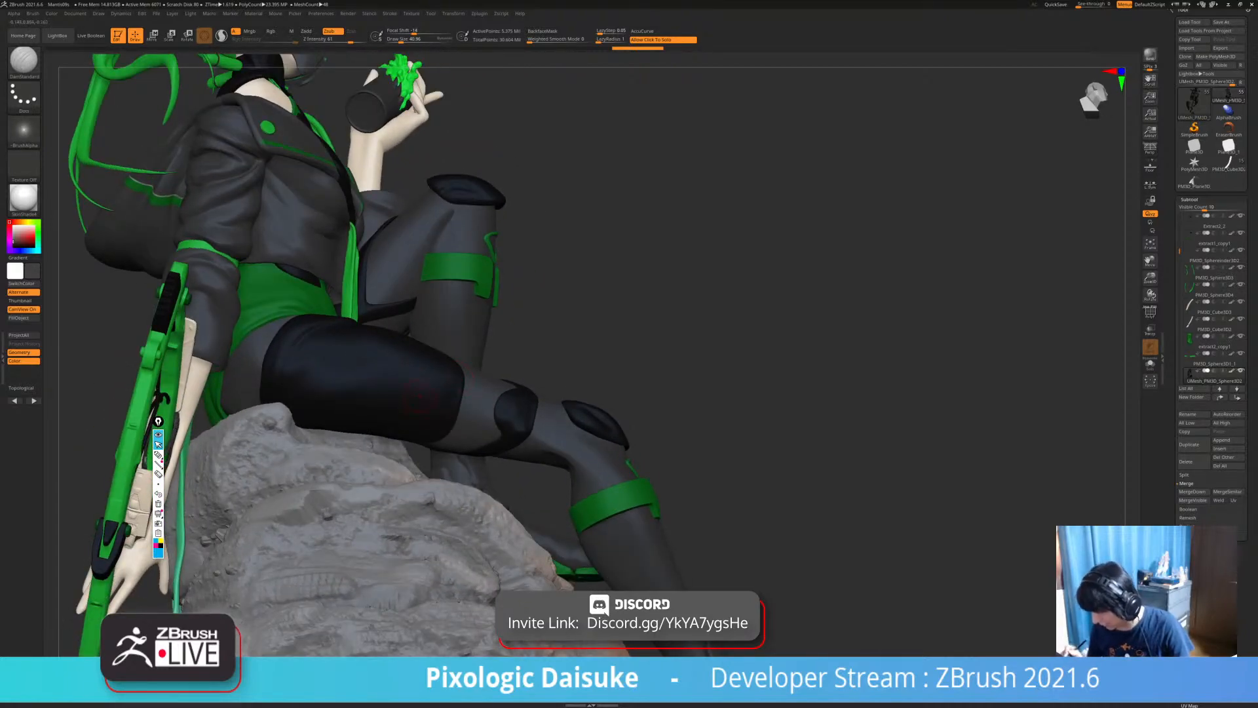
Isolate the black suit panels and examine the thigh and hip pieces from several sides.
{"action": "right_click", "coordinate": [364, 408]}
{"action": "right_click_drag", "start_coordinate": [383, 275], "coordinate": [312, 278]}
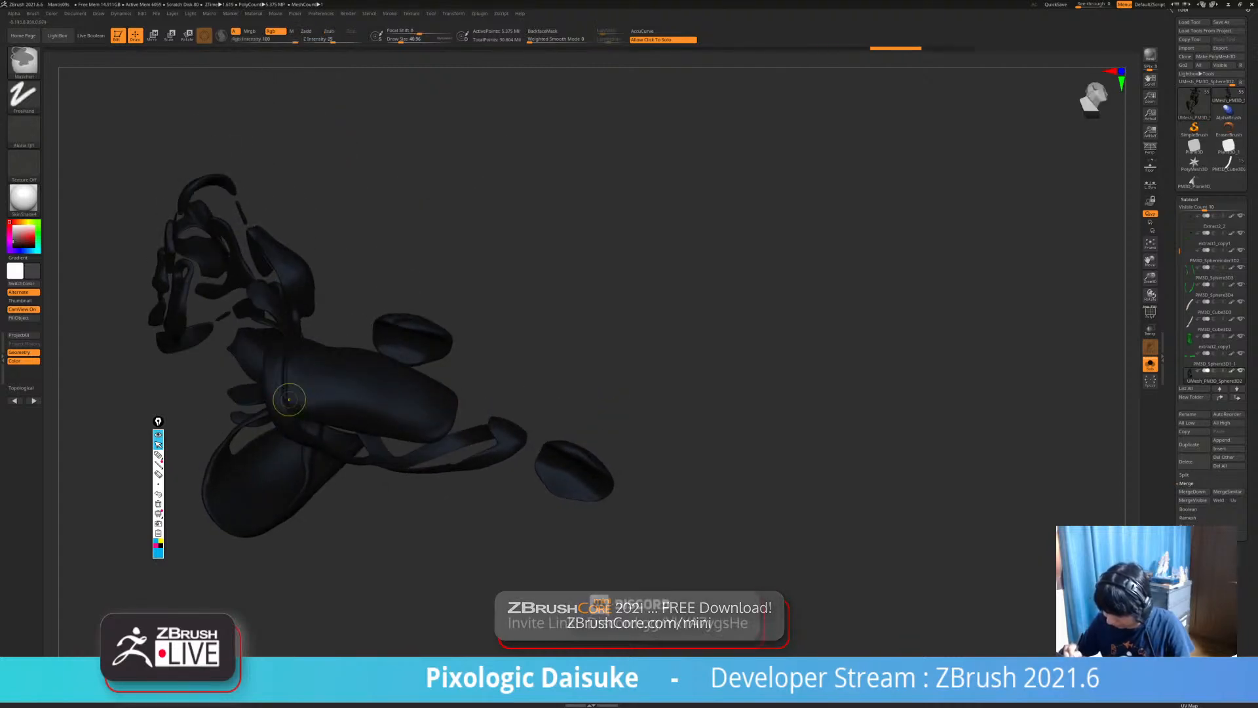
{"action": "key", "text": "shift"}
{"action": "right_click_drag", "start_coordinate": [292, 370], "coordinate": [367, 452]}
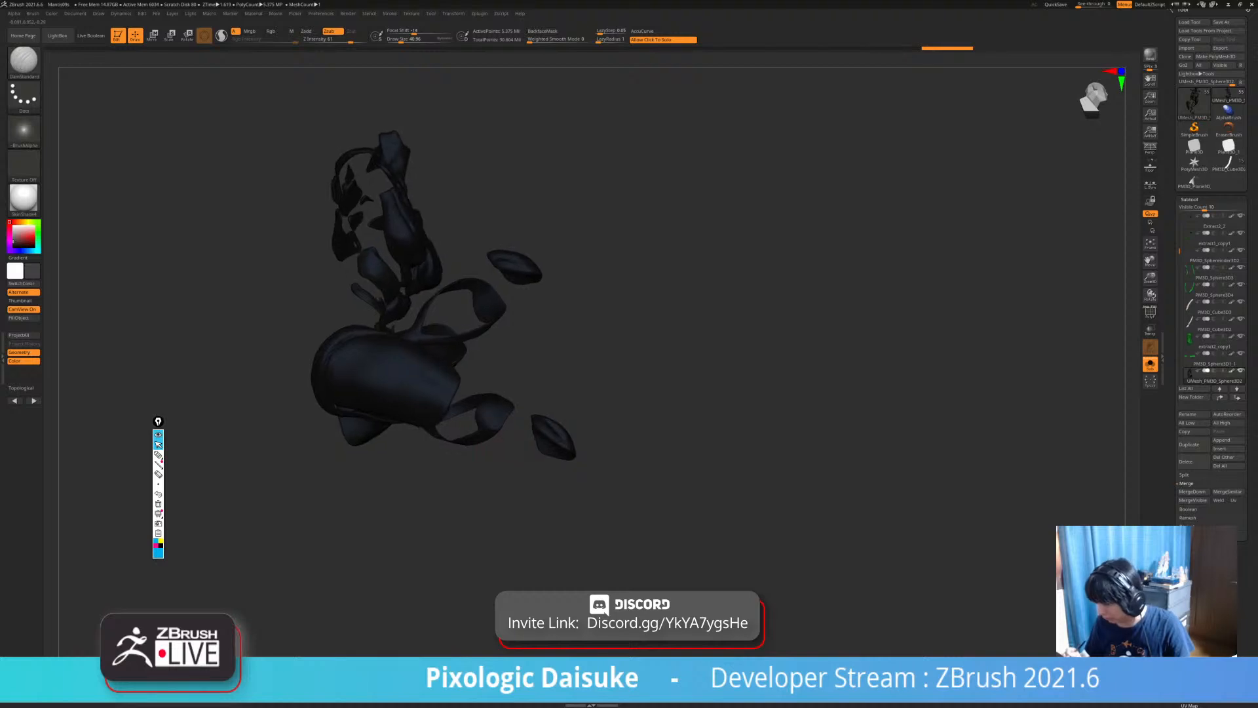
{"action": "left_click", "coordinate": [584, 458]}
{"action": "right_click_drag", "start_coordinate": [583, 459], "coordinate": [295, 452]}
{"action": "mouse_move", "coordinate": [563, 426]}
{"action": "right_mouse_down"}
{"action": "mouse_move", "coordinate": [521, 349]}
{"action": "mouse_move", "coordinate": [520, 379]}
{"action": "mouse_move", "coordinate": [528, 354]}
{"action": "right_mouse_up"}
{"action": "key", "text": "shift"}
{"action": "key", "text": "ctrl+z"}
Show all parts again and check the whole figure from the side and the front.
{"action": "key", "text": "ctrl"}
{"action": "left_click_drag", "start_coordinate": [526, 377], "coordinate": [506, 403]}
{"action": "mouse_move", "coordinate": [515, 400]}
{"action": "right_mouse_down"}
{"action": "mouse_move", "coordinate": [515, 362]}
{"action": "mouse_move", "coordinate": [523, 425]}
{"action": "right_mouse_up"}
{"action": "key", "text": "ctrl"}
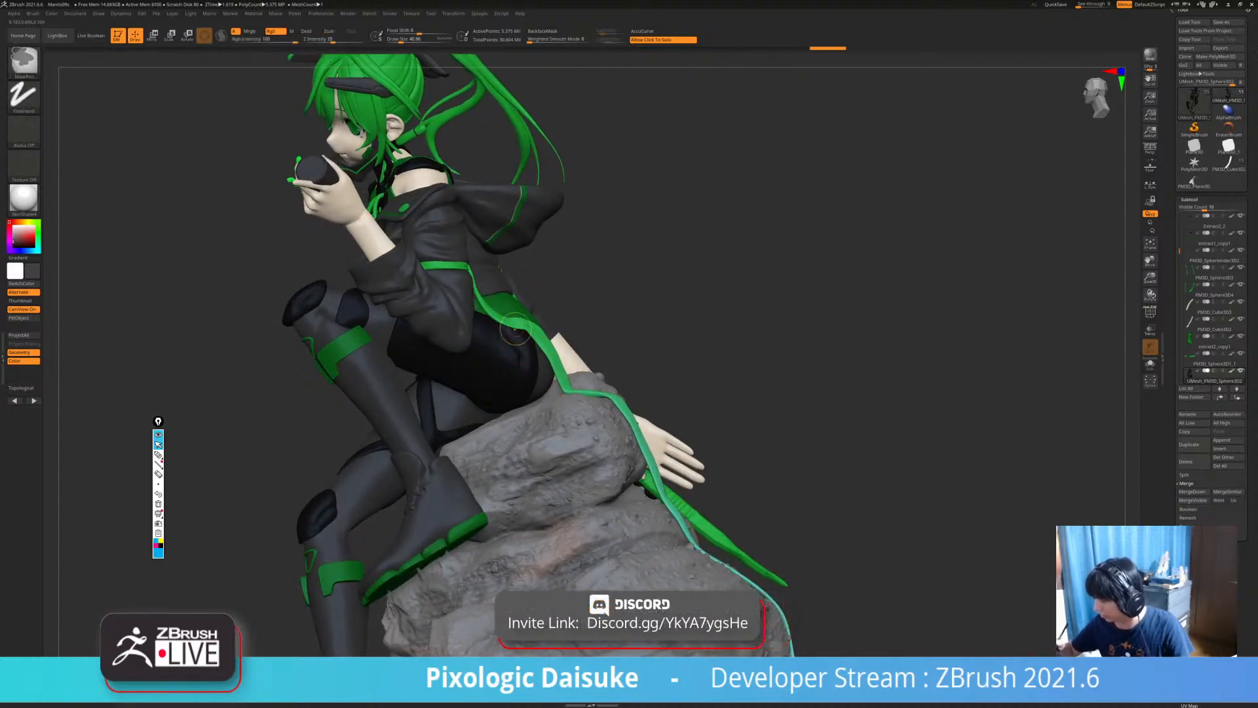
{"action": "key", "text": "shift"}
{"action": "mouse_move", "coordinate": [574, 346]}
{"action": "right_mouse_down", "text": "ctrl"}
{"action": "mouse_move", "coordinate": [569, 263]}
{"action": "mouse_move", "coordinate": [637, 242]}
{"action": "mouse_move", "coordinate": [479, 246]}
{"action": "right_mouse_up", "text": "ctrl"}
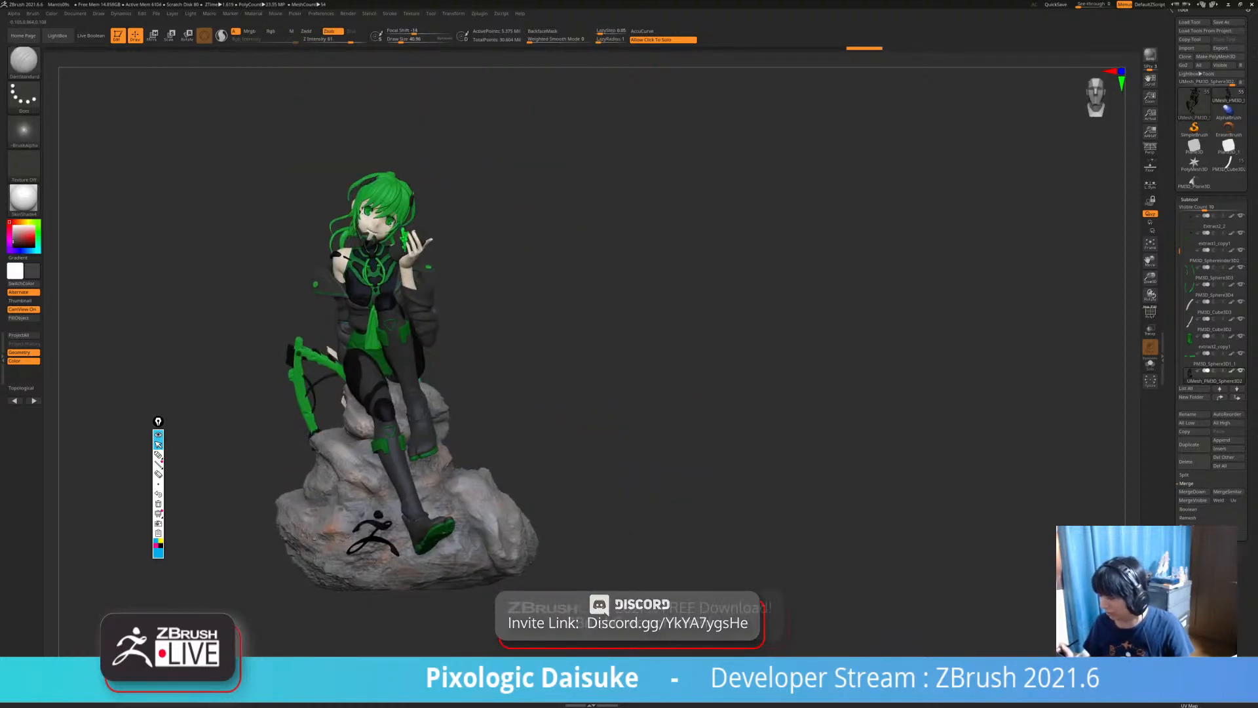
{"action": "right_click_drag", "start_coordinate": [596, 442], "coordinate": [633, 405], "text": "alt"}
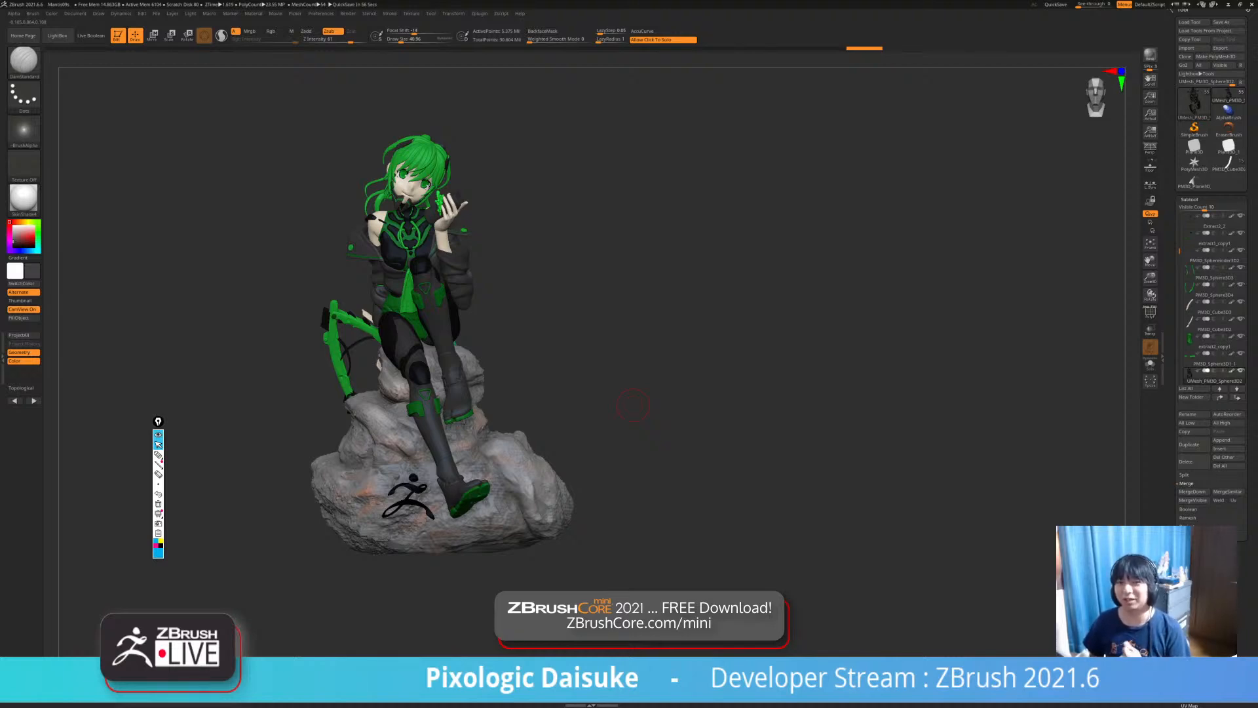
Select the green front hair subtool, isolate it and subdivide it once.
{"action": "mouse_move", "coordinate": [633, 405]}
{"action": "right_mouse_down"}
{"action": "mouse_move", "coordinate": [728, 401]}
{"action": "mouse_move", "coordinate": [631, 408]}
{"action": "mouse_move", "coordinate": [632, 419]}
{"action": "mouse_move", "coordinate": [462, 147]}
{"action": "mouse_move", "coordinate": [489, 362]}
{"action": "right_mouse_up"}
{"action": "left_click", "coordinate": [498, 277]}
{"action": "right_click_drag", "start_coordinate": [498, 277], "coordinate": [486, 332], "text": "ctrl"}
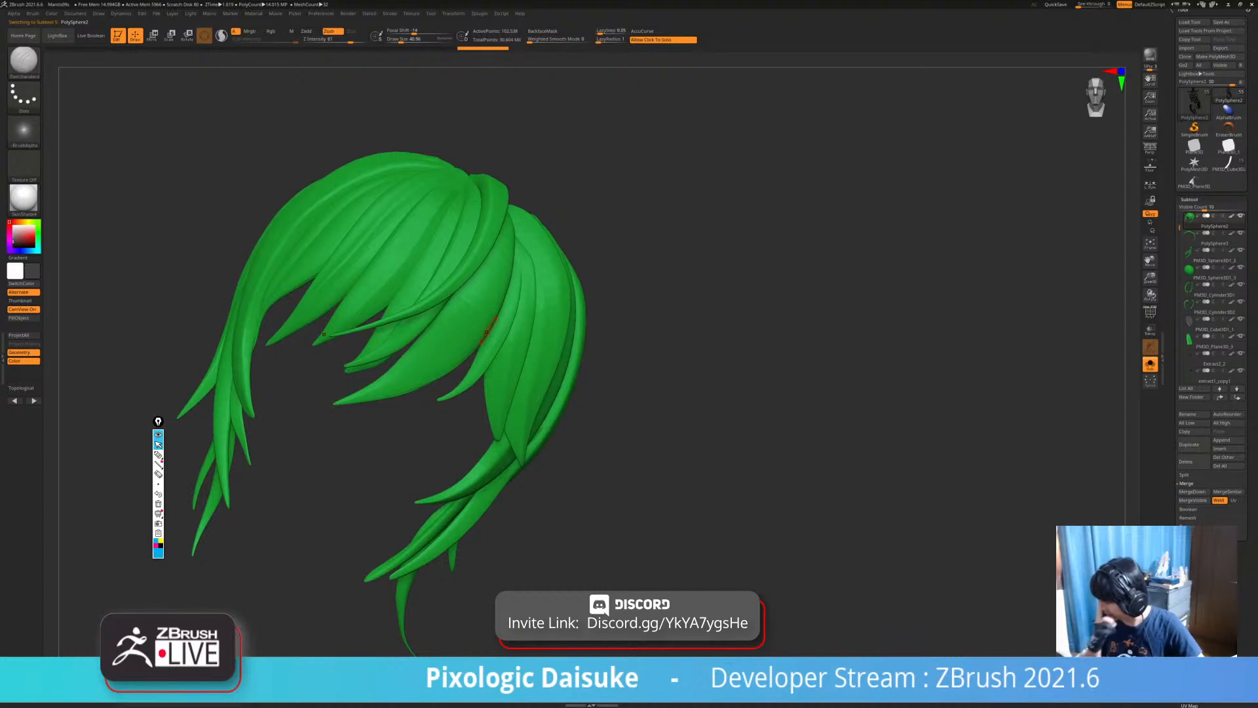
{"action": "right_click_drag", "start_coordinate": [423, 192], "coordinate": [515, 220]}
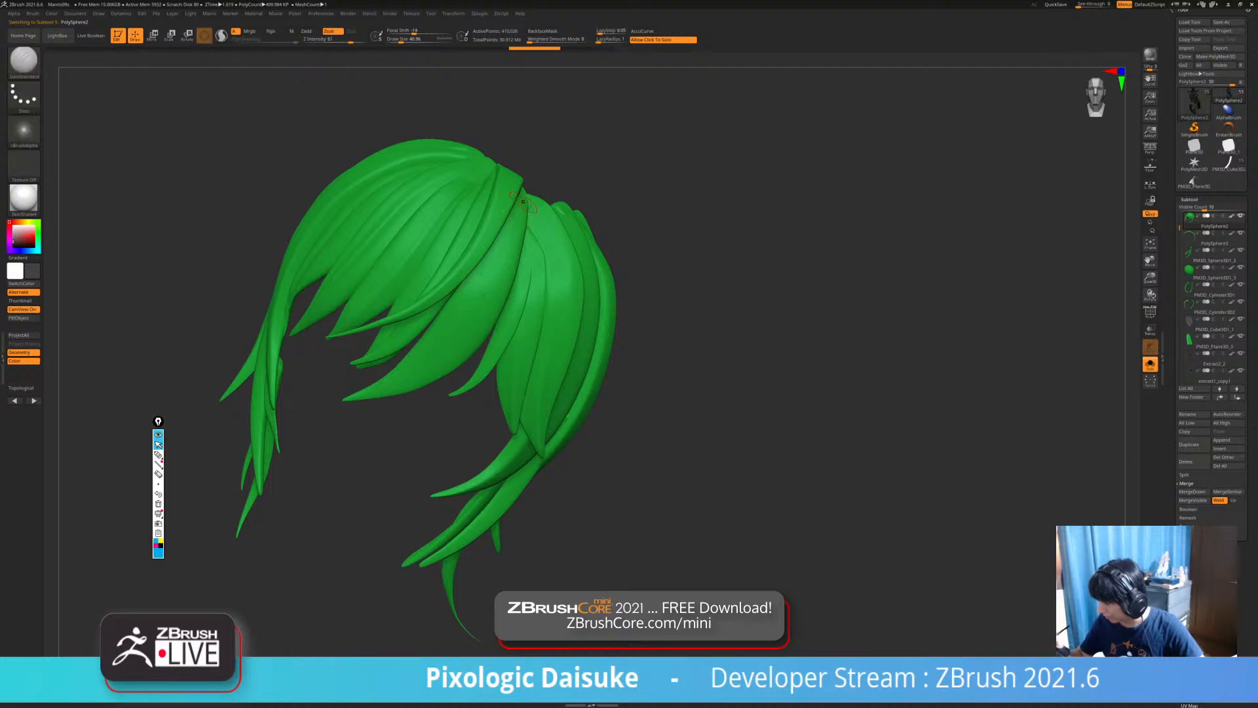
{"action": "key", "text": "shift"}
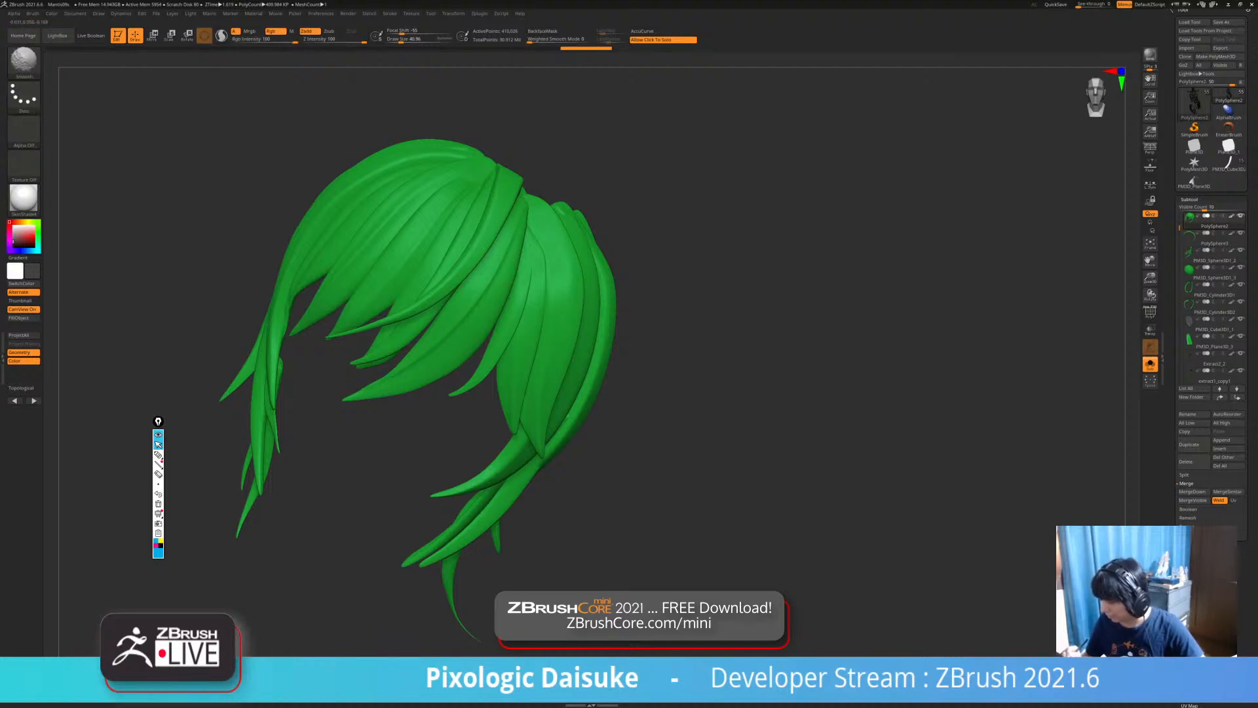
{"action": "mouse_move", "coordinate": [488, 288]}
{"action": "right_mouse_down"}
{"action": "mouse_move", "coordinate": [490, 243]}
{"action": "mouse_move", "coordinate": [490, 262]}
{"action": "right_mouse_up"}
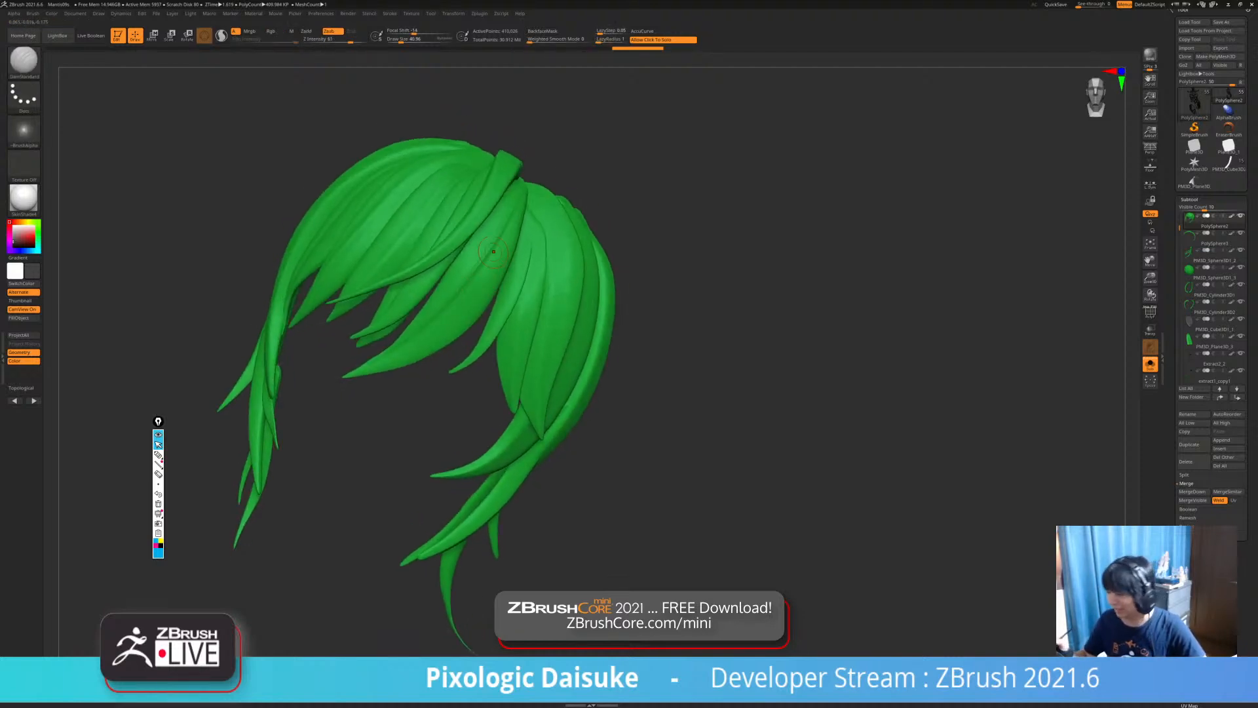
Carve DamStandard grooves from the hair parting into the strands on the figure's left side.
{"action": "right_click_drag", "start_coordinate": [519, 198], "coordinate": [523, 201]}
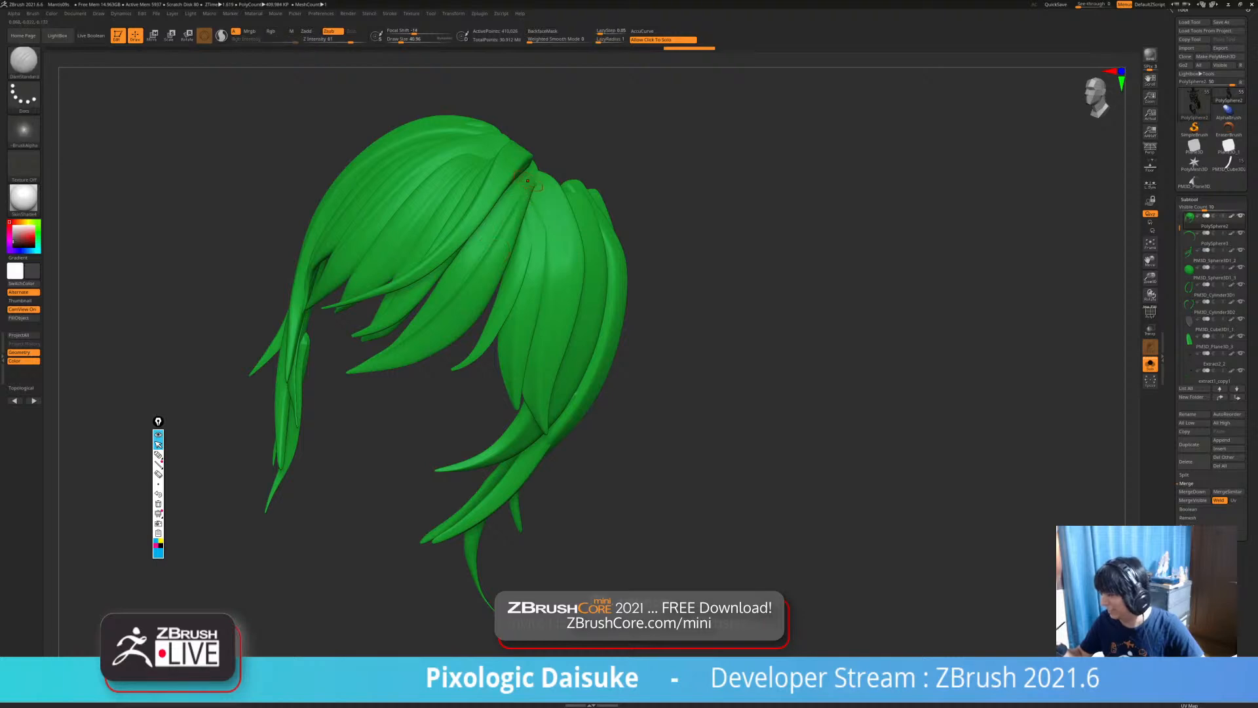
{"action": "right_click_drag", "start_coordinate": [525, 188], "coordinate": [525, 196]}
{"action": "left_click_drag", "start_coordinate": [532, 195], "coordinate": [530, 208]}
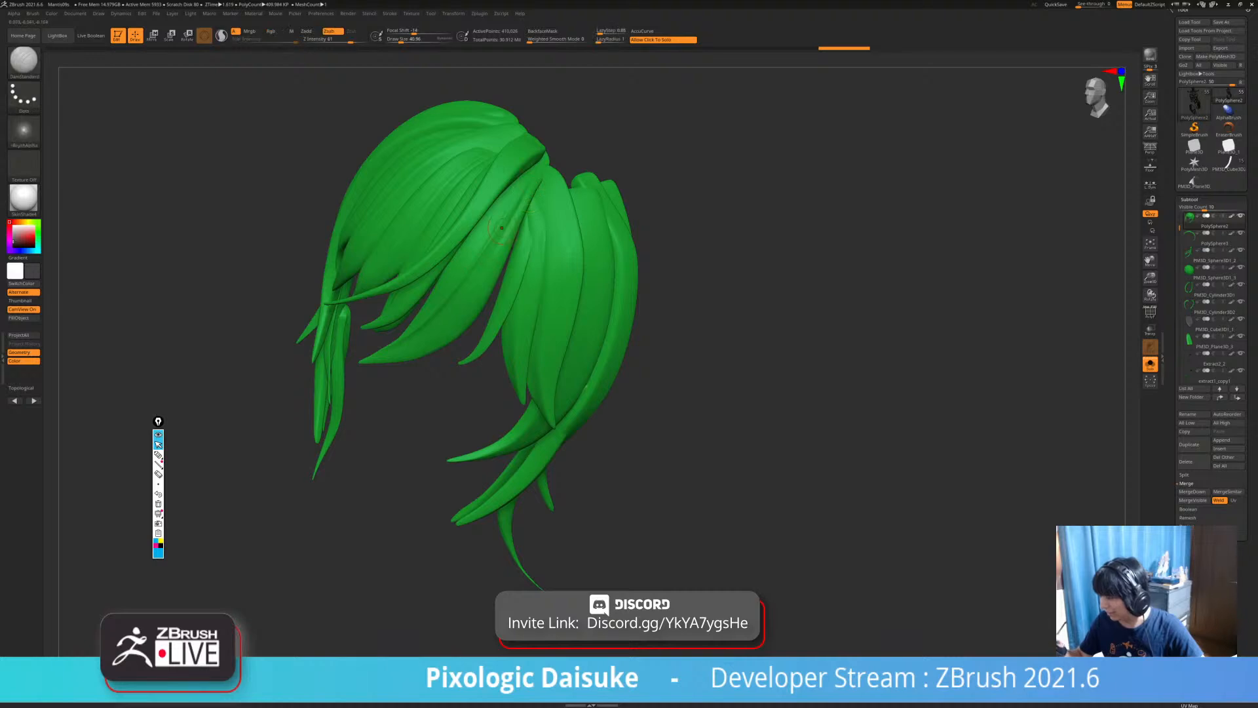
{"action": "right_click_drag", "start_coordinate": [491, 248], "coordinate": [508, 244]}
{"action": "left_click_drag", "start_coordinate": [496, 229], "coordinate": [483, 253]}
{"action": "mouse_move", "coordinate": [483, 253]}
{"action": "right_mouse_down"}
{"action": "mouse_move", "coordinate": [524, 256]}
{"action": "mouse_move", "coordinate": [489, 244]}
{"action": "right_mouse_up"}
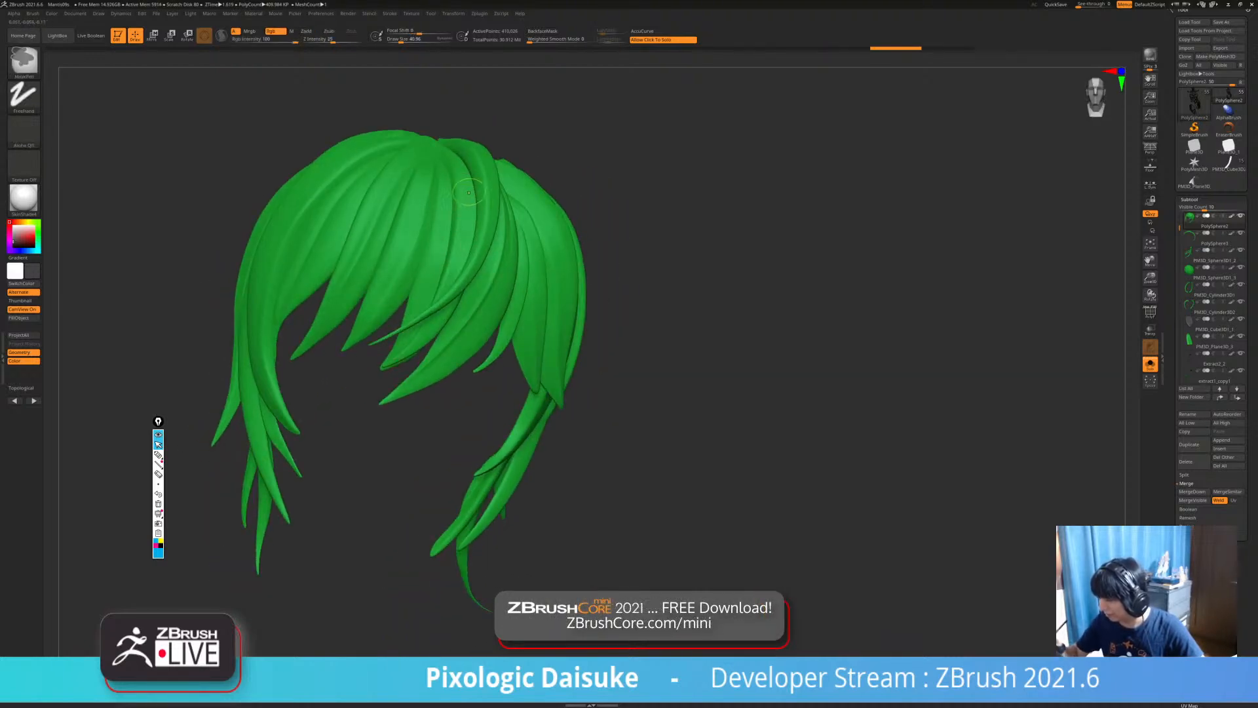
{"action": "right_click_drag", "start_coordinate": [470, 192], "coordinate": [465, 177]}
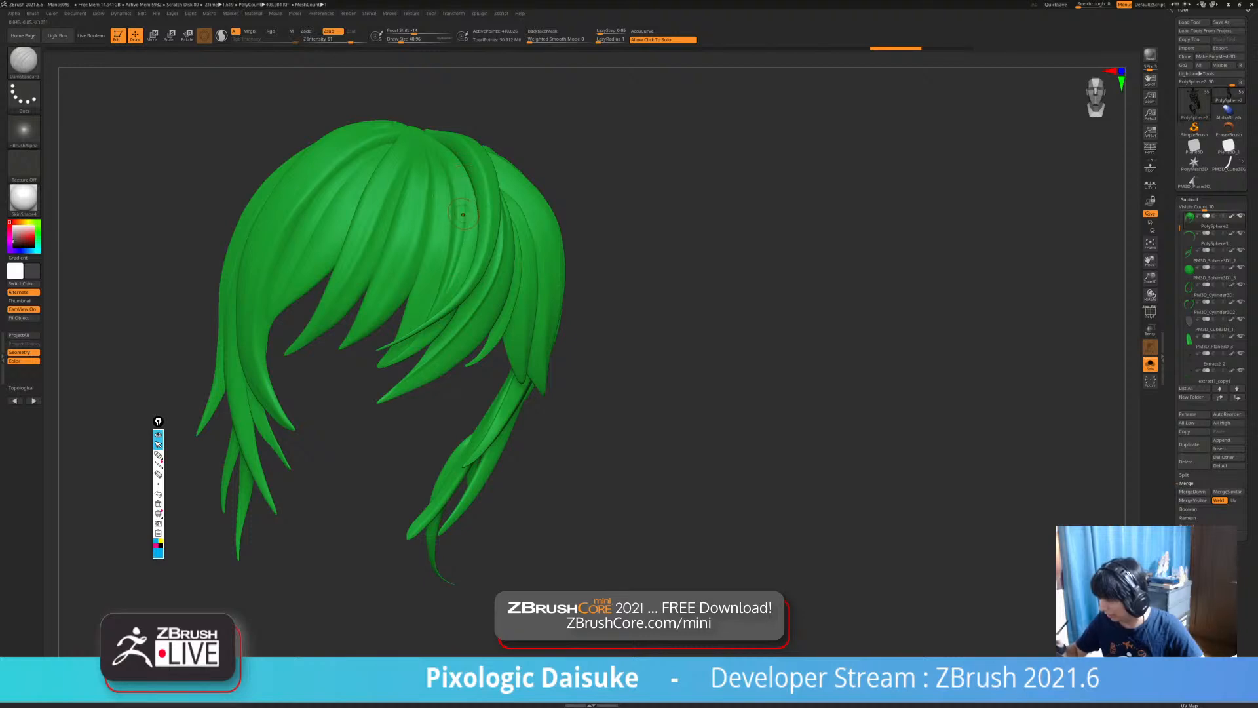
Carve and smooth the long bang strands beside the parting.
{"action": "key", "text": "shift"}
{"action": "left_click_drag", "start_coordinate": [462, 188], "coordinate": [442, 307], "text": "shift"}
{"action": "mouse_move", "coordinate": [443, 306]}
{"action": "right_mouse_down"}
{"action": "mouse_move", "coordinate": [483, 322]}
{"action": "mouse_move", "coordinate": [462, 307]}
{"action": "right_mouse_up"}
{"action": "left_click_drag", "start_coordinate": [390, 292], "coordinate": [406, 263]}
{"action": "right_click_drag", "start_coordinate": [410, 262], "coordinate": [438, 249]}
{"action": "key", "text": "shift"}
{"action": "left_click_drag", "start_coordinate": [419, 255], "coordinate": [436, 202], "text": "shift"}
Carve a groove down the central bang strand and smooth it towards the tip.
{"action": "mouse_move", "coordinate": [435, 202]}
{"action": "right_mouse_down"}
{"action": "mouse_move", "coordinate": [453, 219]}
{"action": "mouse_move", "coordinate": [426, 197]}
{"action": "mouse_move", "coordinate": [419, 210]}
{"action": "right_mouse_up"}
{"action": "left_click_drag", "start_coordinate": [392, 253], "coordinate": [354, 332]}
{"action": "mouse_move", "coordinate": [357, 328]}
{"action": "left_mouse_down", "text": "shift"}
{"action": "mouse_move", "coordinate": [385, 279]}
{"action": "mouse_move", "coordinate": [333, 346]}
{"action": "mouse_move", "coordinate": [396, 249]}
{"action": "mouse_move", "coordinate": [347, 335]}
{"action": "left_mouse_up", "text": "shift"}
{"action": "mouse_move", "coordinate": [353, 330]}
{"action": "left_mouse_down", "text": "shift"}
{"action": "mouse_move", "coordinate": [393, 254]}
{"action": "mouse_move", "coordinate": [354, 330]}
{"action": "left_mouse_up", "text": "shift"}
{"action": "right_click_drag", "start_coordinate": [364, 302], "coordinate": [395, 265]}
{"action": "left_click_drag", "start_coordinate": [394, 265], "coordinate": [356, 329], "text": "shift"}
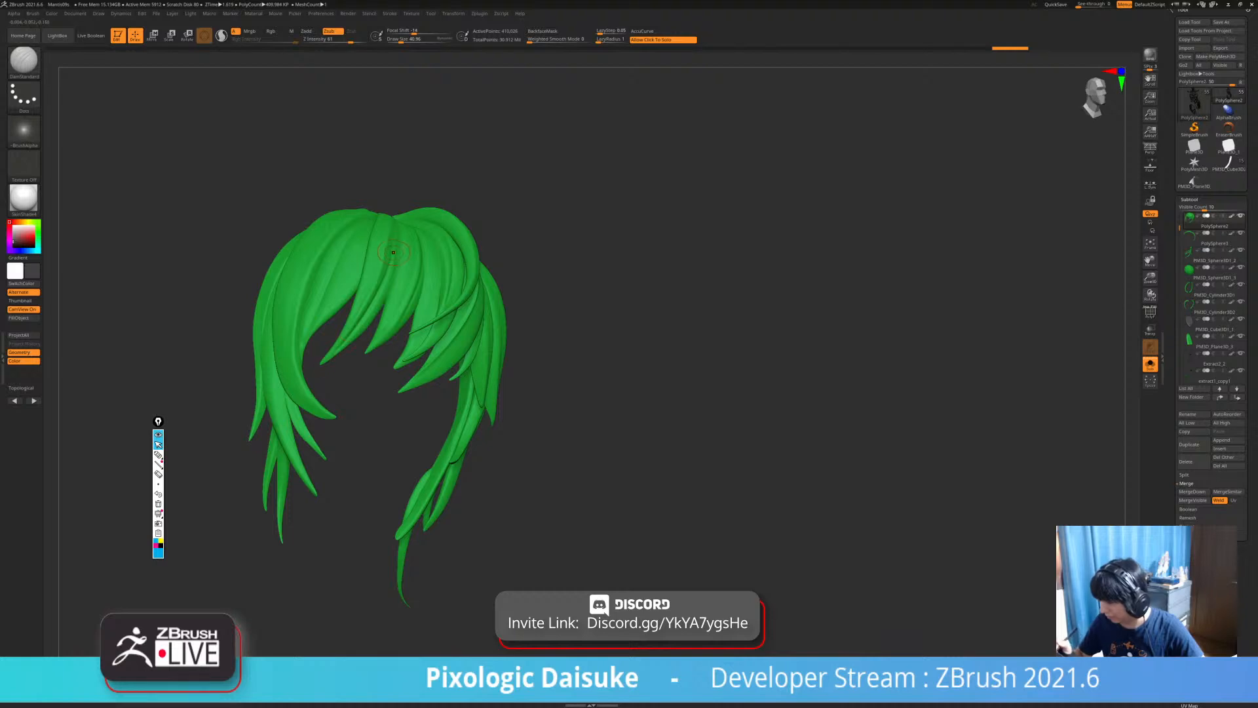
Try to carve and smooth a groove along the side lock on the figure's left.
{"action": "mouse_move", "coordinate": [394, 252]}
{"action": "right_mouse_down"}
{"action": "mouse_move", "coordinate": [345, 241]}
{"action": "mouse_move", "coordinate": [302, 311]}
{"action": "mouse_move", "coordinate": [361, 289]}
{"action": "right_mouse_up"}
{"action": "right_click_drag", "start_coordinate": [538, 382], "coordinate": [527, 388]}
{"action": "right_click_drag", "start_coordinate": [526, 388], "coordinate": [487, 377], "text": "alt"}
{"action": "left_click", "coordinate": [479, 488]}
{"action": "right_click_drag", "start_coordinate": [479, 489], "coordinate": [416, 494]}
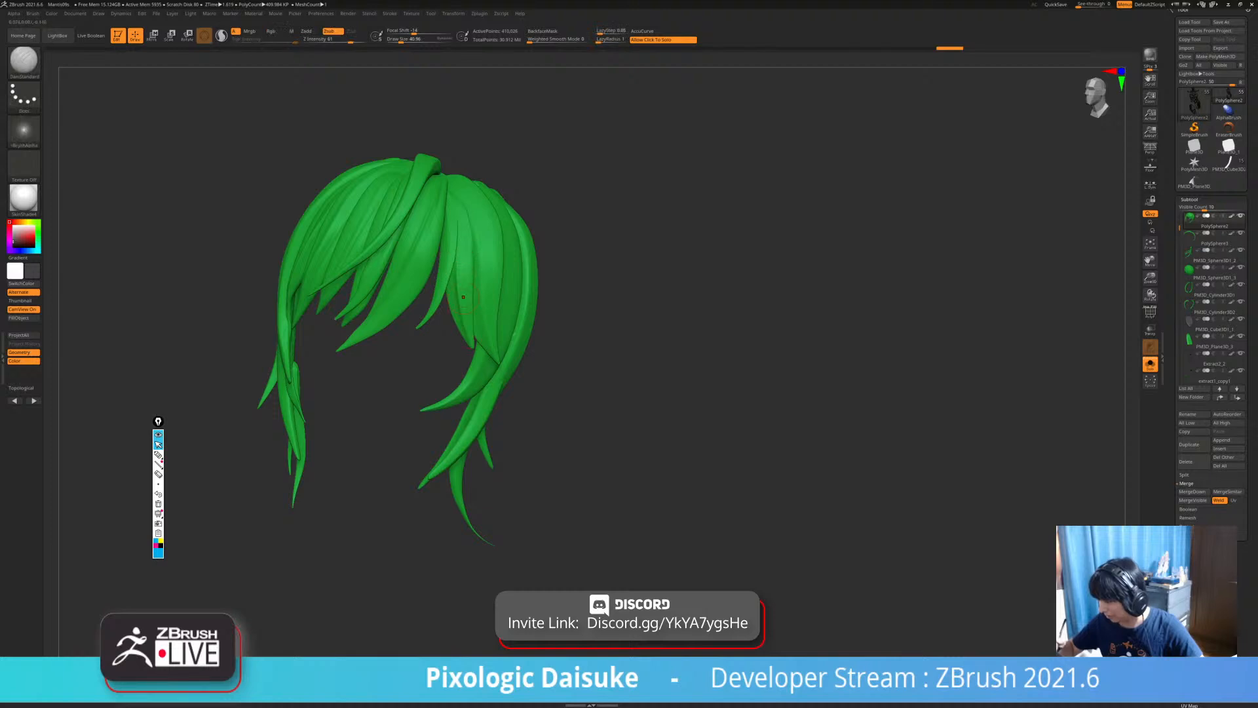
{"action": "right_click_drag", "start_coordinate": [456, 308], "coordinate": [460, 273]}
{"action": "left_click_drag", "start_coordinate": [460, 273], "coordinate": [458, 254], "text": "shift"}
{"action": "key", "text": "ctrl+z"}
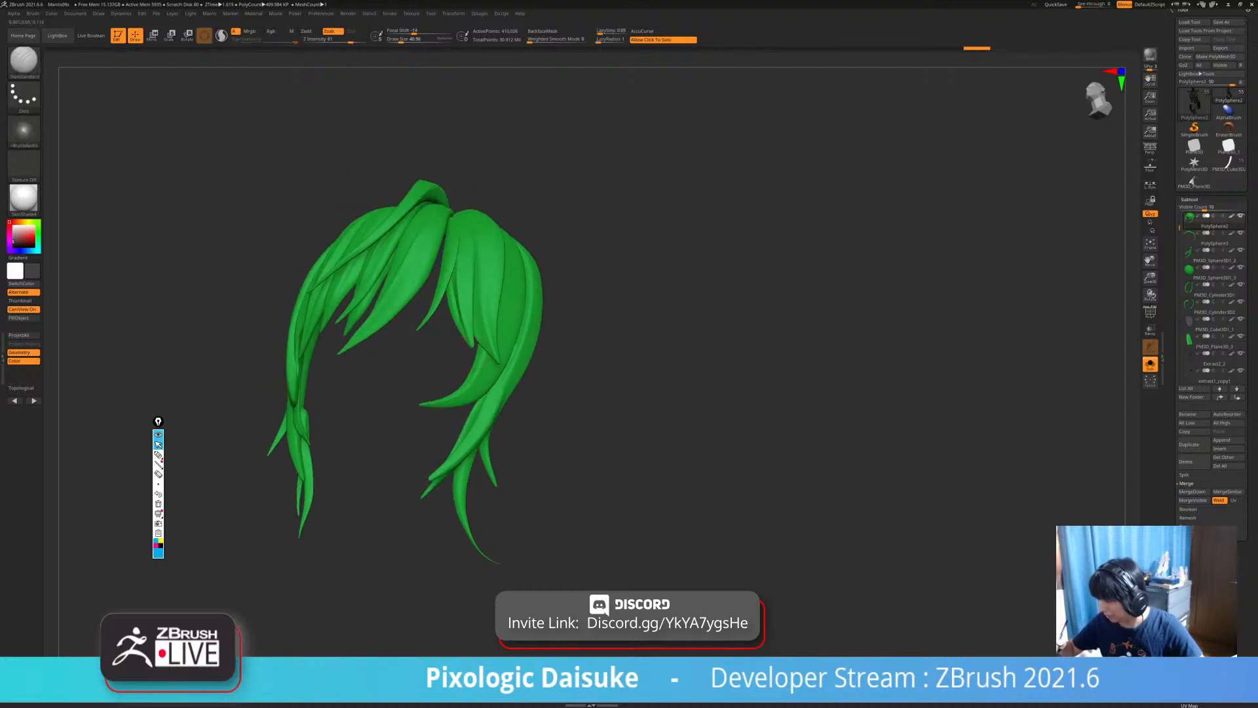
{"action": "right_click_drag", "start_coordinate": [457, 308], "coordinate": [457, 287]}
{"action": "key", "text": "ctrl+z"}
{"action": "left_click_drag", "start_coordinate": [455, 296], "coordinate": [458, 314]}
{"action": "key", "text": "ctrl+z"}
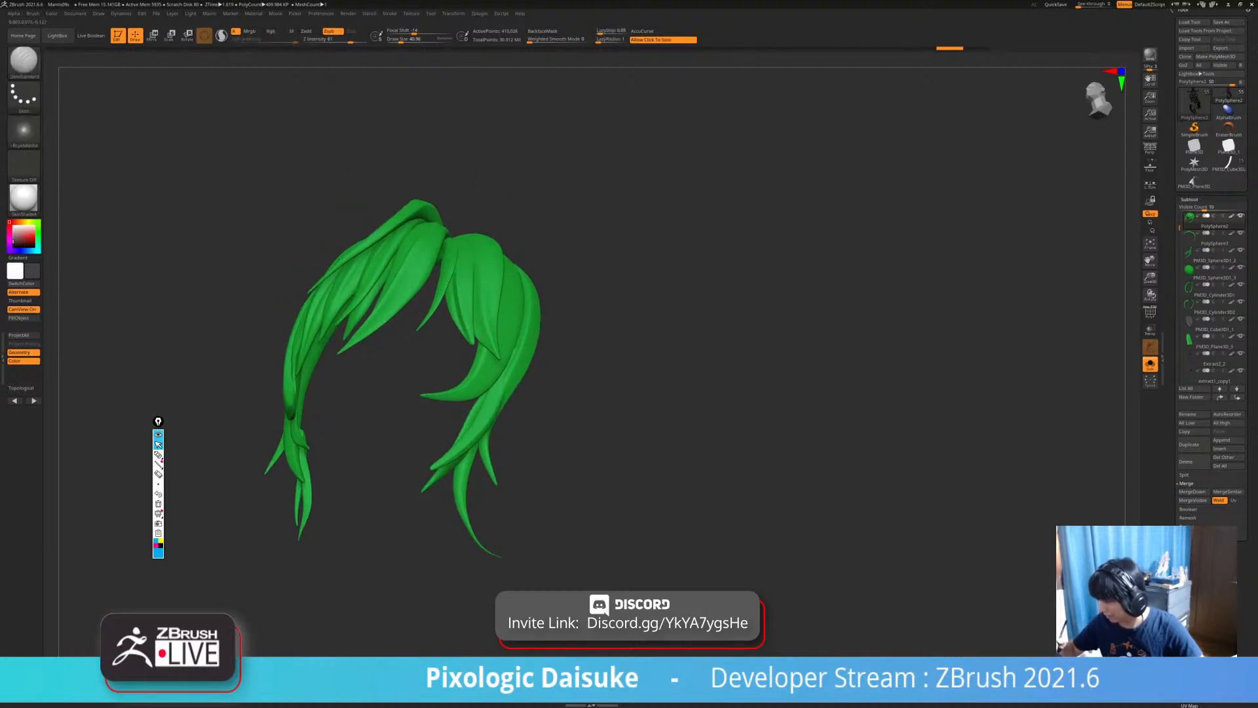
Smooth the left side lock and the strand crossing the front of the parting.
{"action": "right_click_drag", "start_coordinate": [462, 321], "coordinate": [463, 299]}
{"action": "left_click_drag", "start_coordinate": [462, 299], "coordinate": [461, 271], "text": "shift"}
{"action": "right_click_drag", "start_coordinate": [475, 347], "coordinate": [452, 328]}
{"action": "left_click_drag", "start_coordinate": [409, 191], "coordinate": [363, 226], "text": "shift"}
{"action": "mouse_move", "coordinate": [453, 256]}
{"action": "right_mouse_down"}
{"action": "mouse_move", "coordinate": [470, 229]}
{"action": "mouse_move", "coordinate": [483, 380]}
{"action": "mouse_move", "coordinate": [454, 279]}
{"action": "mouse_move", "coordinate": [447, 308]}
{"action": "right_mouse_up"}
{"action": "key", "text": "ctrl+z"}
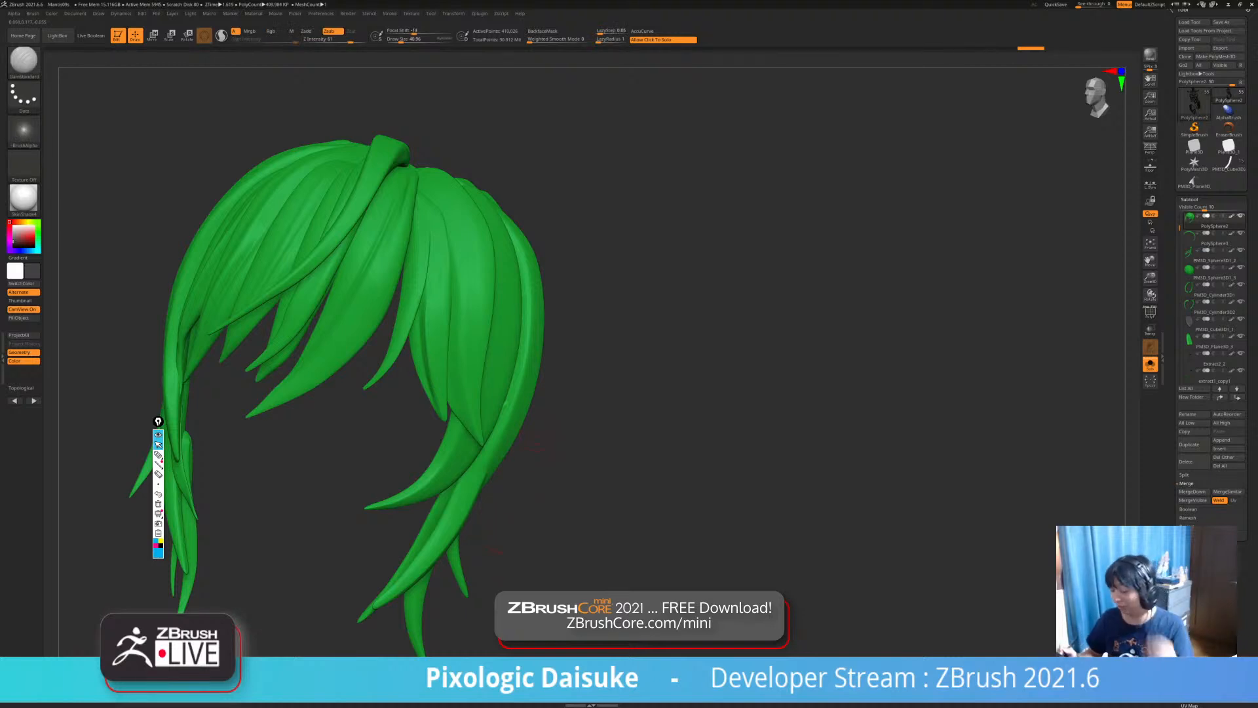
Smooth the long front bang and the adjoining side lock on the figure's left.
{"action": "right_click_drag", "start_coordinate": [535, 339], "coordinate": [441, 316]}
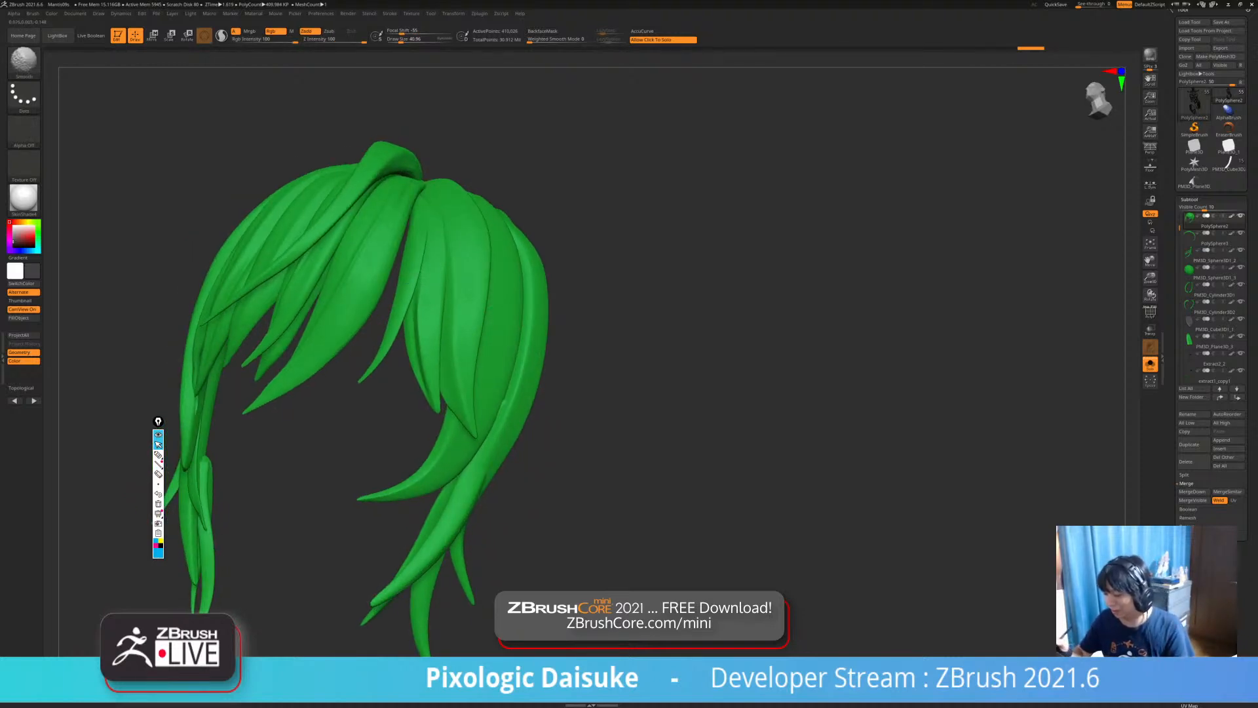
{"action": "left_click_drag", "start_coordinate": [377, 262], "coordinate": [368, 285], "text": "shift"}
{"action": "right_click_drag", "start_coordinate": [393, 308], "coordinate": [452, 314]}
{"action": "left_click_drag", "start_coordinate": [453, 288], "coordinate": [459, 328], "text": "shift"}
{"action": "mouse_move", "coordinate": [498, 363]}
{"action": "right_mouse_down", "text": "alt"}
{"action": "mouse_move", "coordinate": [459, 308]}
{"action": "mouse_move", "coordinate": [426, 306]}
{"action": "right_mouse_up", "text": "alt"}
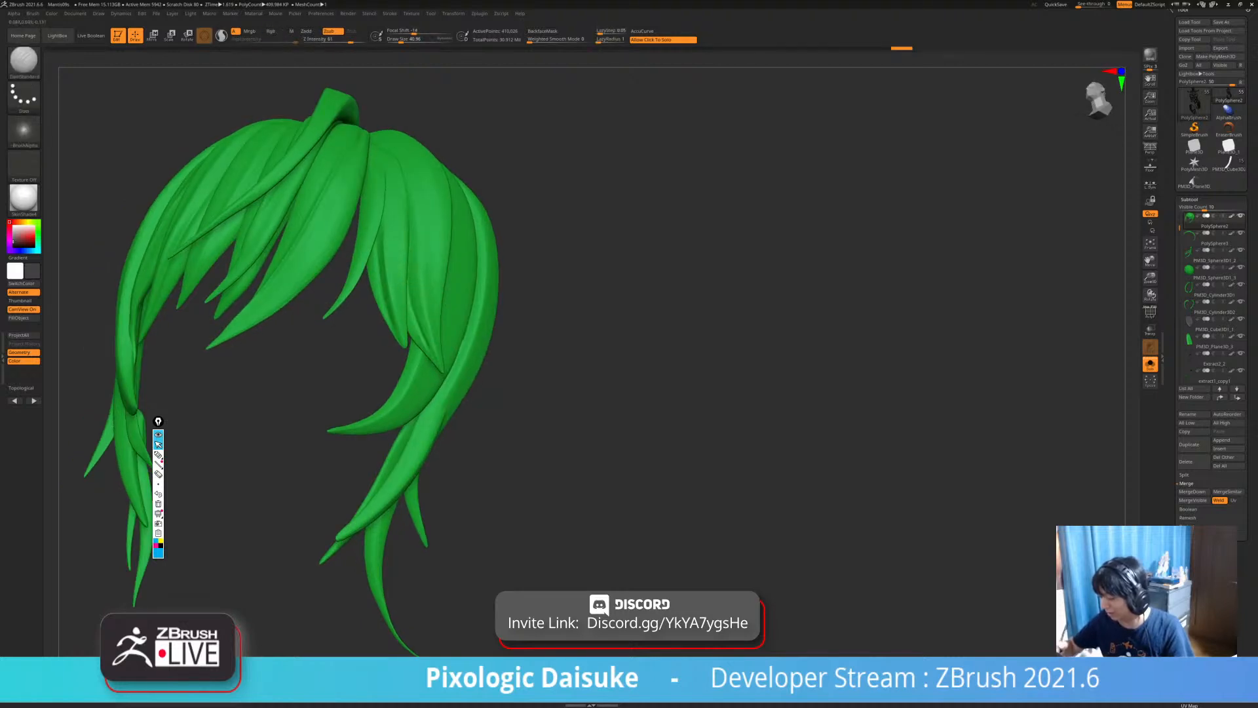
Smooth the creases between the overlapping strands in the middle of the left side lock.
{"action": "mouse_move", "coordinate": [417, 290]}
{"action": "left_mouse_down", "text": "shift"}
{"action": "mouse_move", "coordinate": [410, 266]}
{"action": "mouse_move", "coordinate": [417, 292]}
{"action": "left_mouse_up", "text": "shift"}
{"action": "right_click_drag", "start_coordinate": [439, 305], "coordinate": [413, 289]}
{"action": "left_click_drag", "start_coordinate": [413, 269], "coordinate": [414, 290], "text": "shift"}
{"action": "right_click_drag", "start_coordinate": [415, 289], "coordinate": [438, 308]}
{"action": "left_click_drag", "start_coordinate": [417, 321], "coordinate": [419, 294], "text": "shift"}
{"action": "right_click_drag", "start_coordinate": [434, 305], "coordinate": [417, 296]}
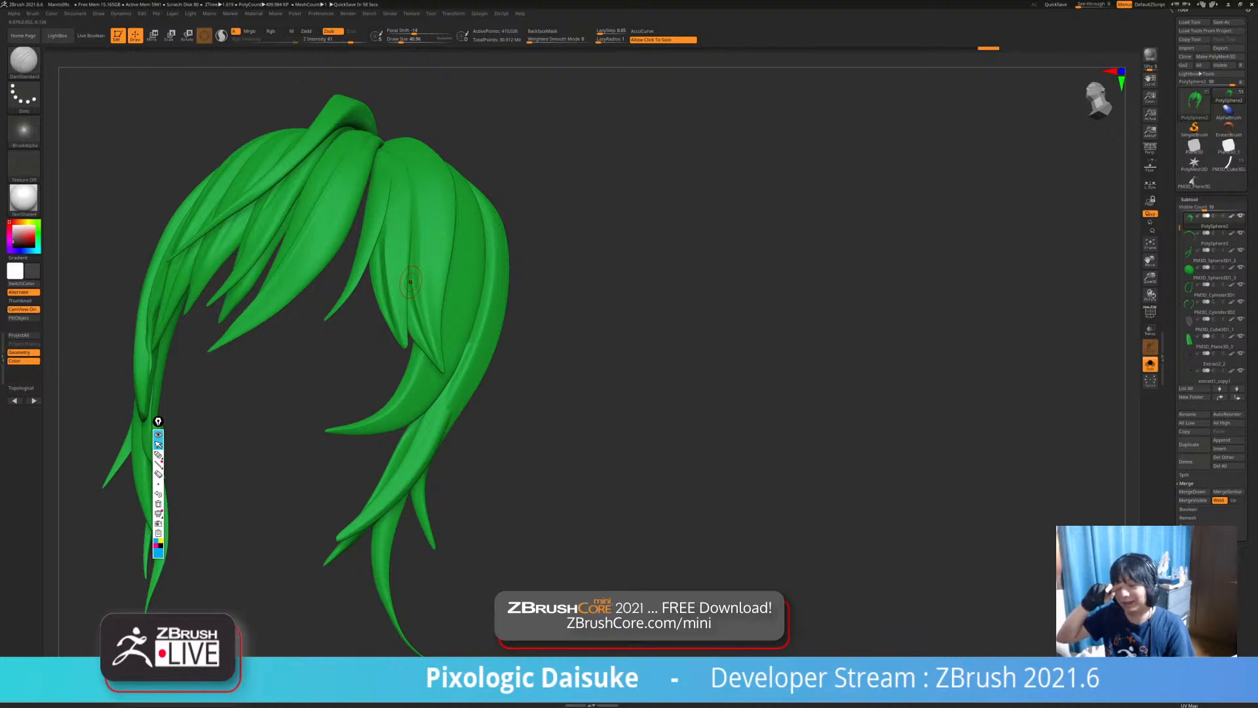
Carve a groove down the rear strand of the left side hair and smooth it.
{"action": "right_click_drag", "start_coordinate": [454, 235], "coordinate": [460, 232]}
{"action": "left_click_drag", "start_coordinate": [463, 293], "coordinate": [468, 334]}
{"action": "right_click_drag", "start_coordinate": [459, 220], "coordinate": [461, 237]}
{"action": "key", "text": "shift"}
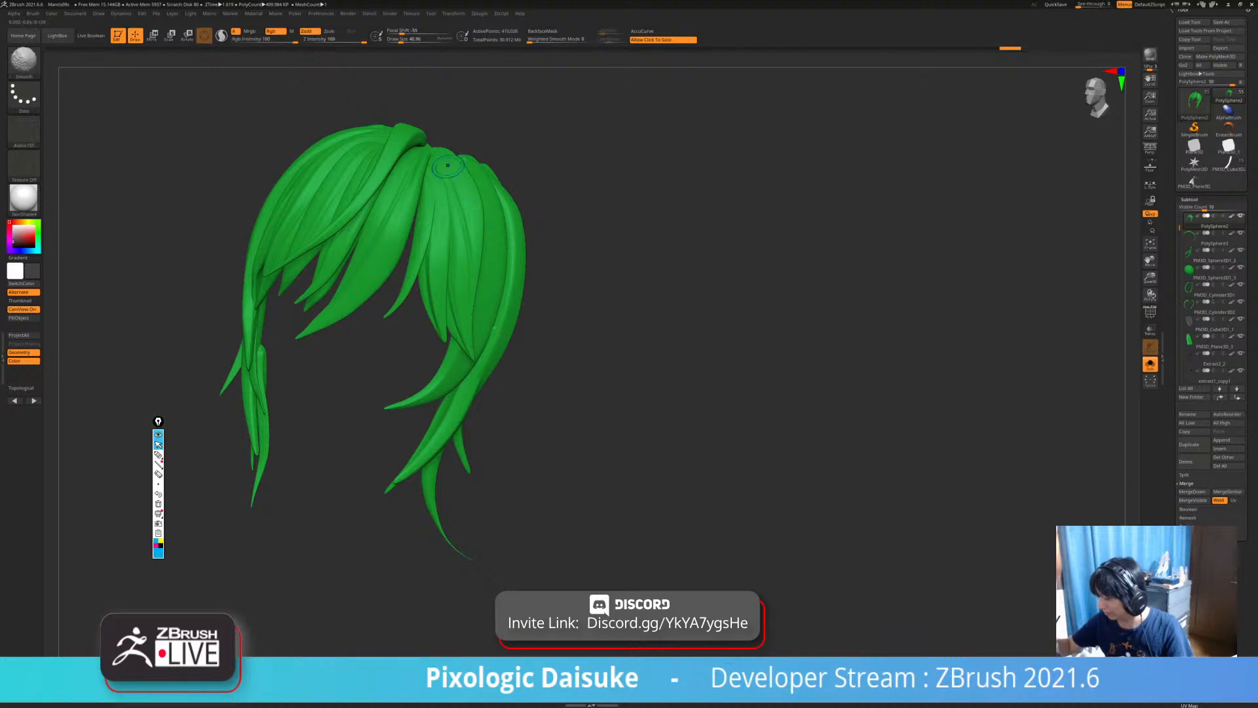
{"action": "left_click_drag", "start_coordinate": [472, 314], "coordinate": [478, 288], "text": "shift"}
{"action": "right_click_drag", "start_coordinate": [483, 281], "coordinate": [482, 255]}
{"action": "left_click_drag", "start_coordinate": [482, 288], "coordinate": [483, 315], "text": "shift"}
{"action": "left_click_drag", "start_coordinate": [485, 308], "coordinate": [482, 340]}
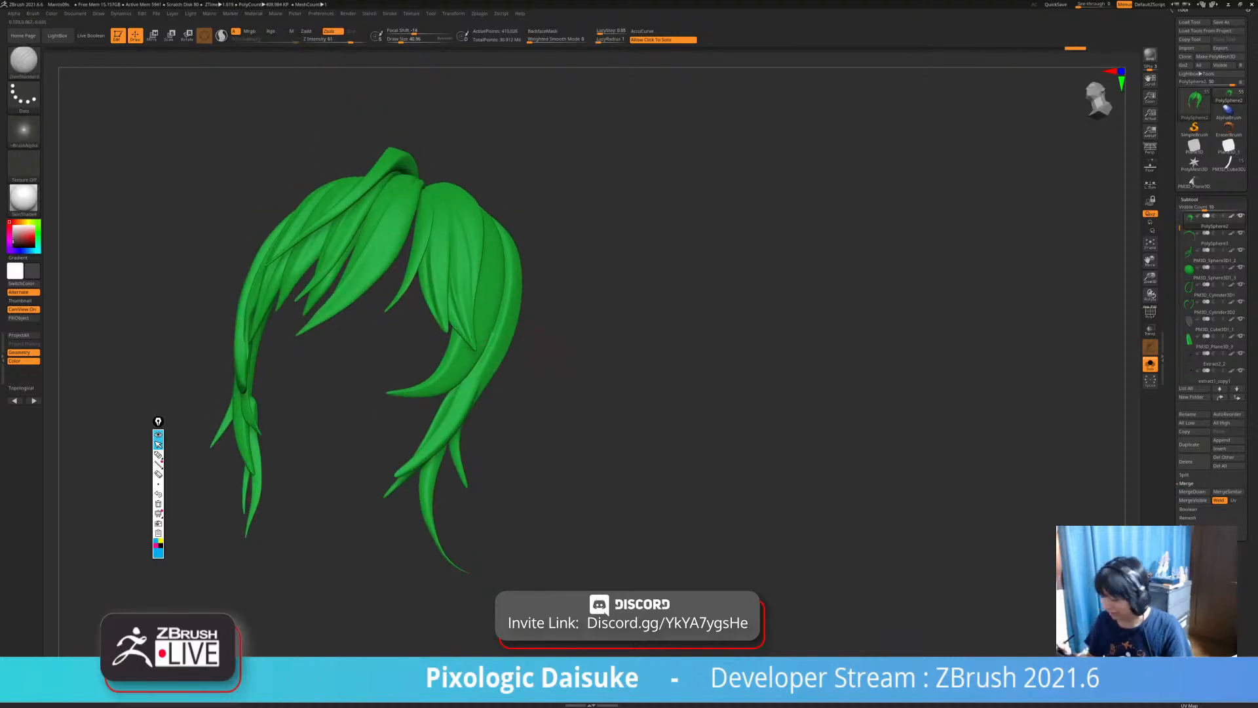
Carve grooves down the side strands on the figure's right and smooth them.
{"action": "mouse_move", "coordinate": [568, 330]}
{"action": "left_mouse_down"}
{"action": "mouse_move", "coordinate": [589, 365]}
{"action": "mouse_move", "coordinate": [678, 360]}
{"action": "mouse_move", "coordinate": [622, 377]}
{"action": "mouse_move", "coordinate": [583, 351]}
{"action": "mouse_move", "coordinate": [587, 370]}
{"action": "left_mouse_up"}
{"action": "left_click_drag", "start_coordinate": [194, 223], "coordinate": [217, 342], "text": "shift"}
{"action": "left_click_drag", "start_coordinate": [190, 216], "coordinate": [223, 347]}
{"action": "left_click_drag", "start_coordinate": [195, 253], "coordinate": [255, 390]}
{"action": "left_click_drag", "start_coordinate": [192, 210], "coordinate": [238, 373], "text": "shift"}
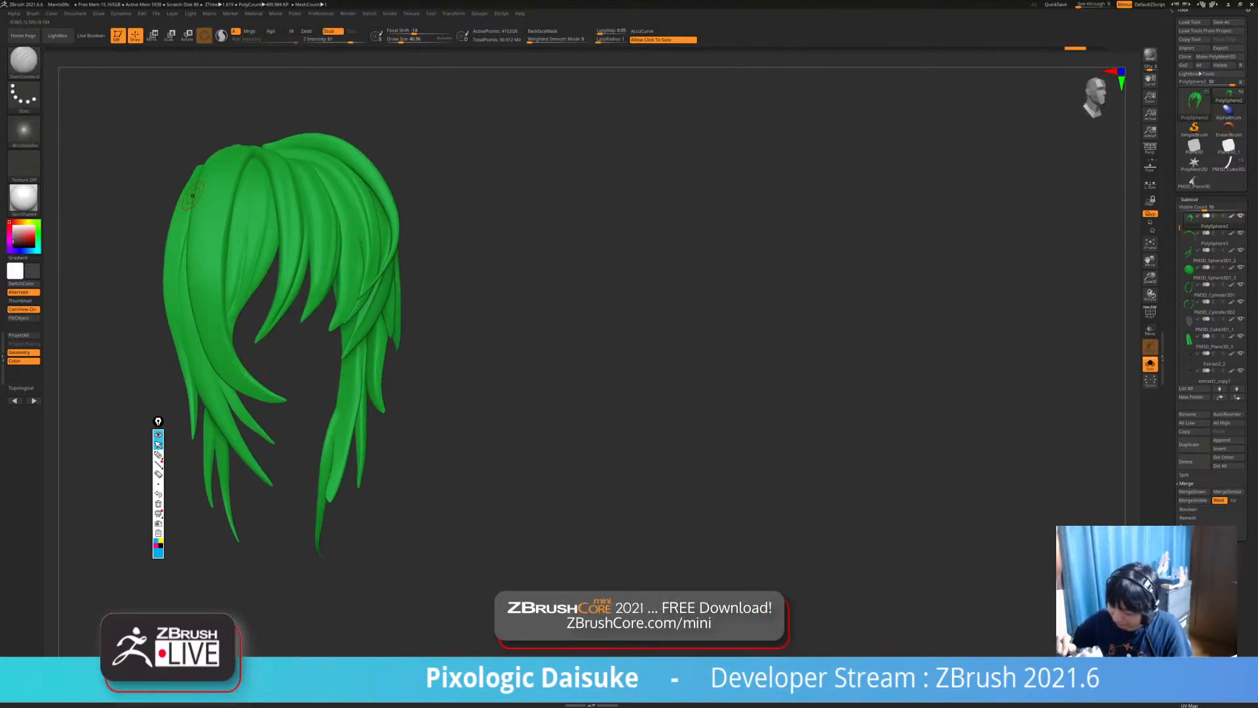
{"action": "left_click_drag", "start_coordinate": [196, 201], "coordinate": [200, 298], "text": "shift"}
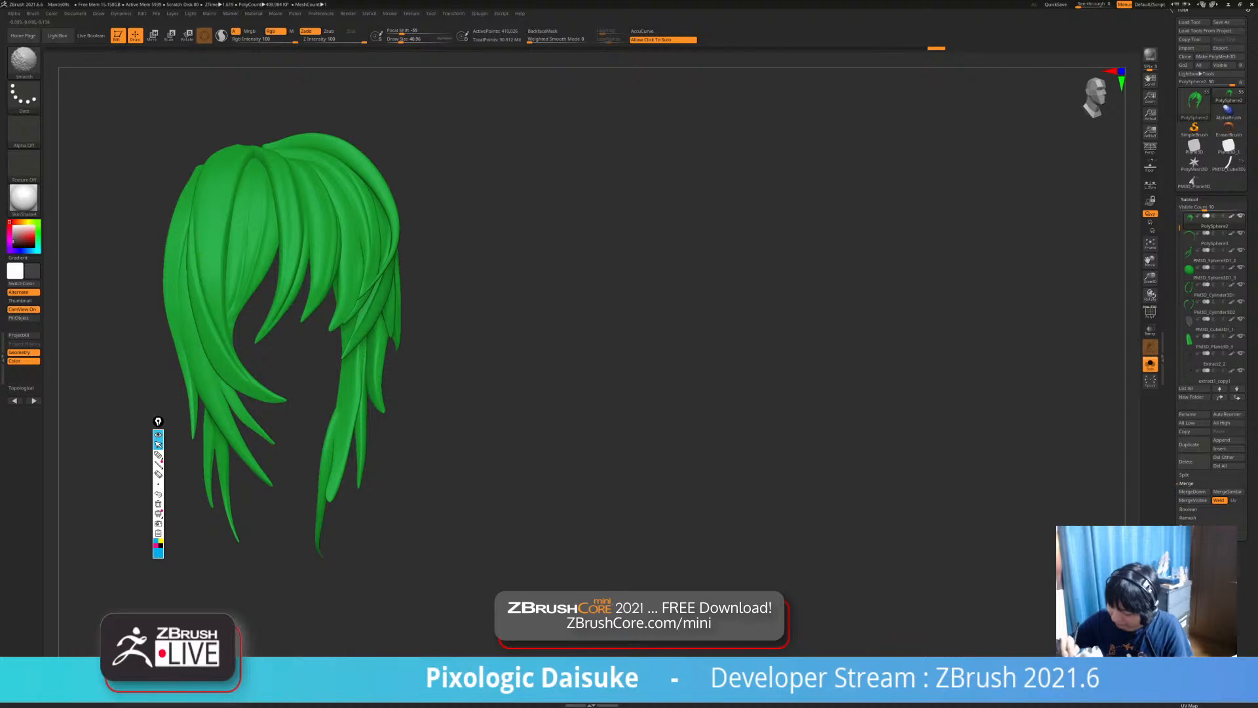
Deepen the upper groove in the right side strands and smooth its edges.
{"action": "left_click_drag", "start_coordinate": [294, 367], "coordinate": [262, 337]}
{"action": "left_click_drag", "start_coordinate": [208, 223], "coordinate": [220, 315]}
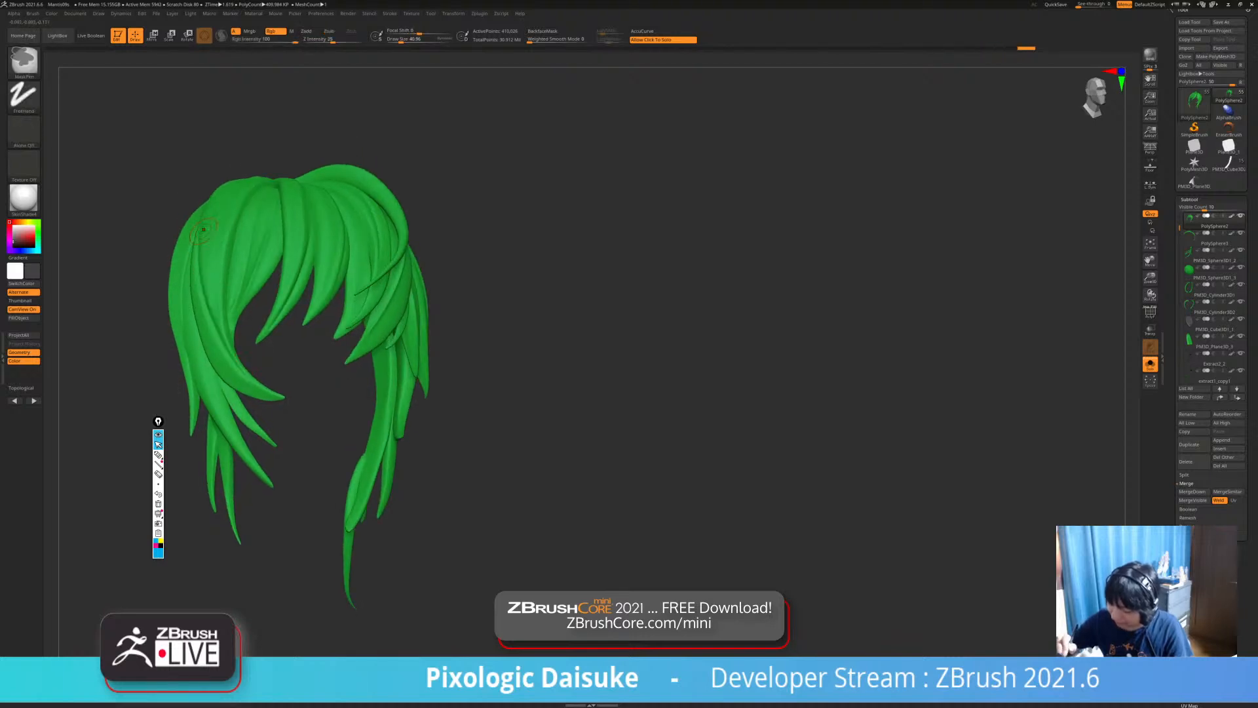
{"action": "left_click_drag", "start_coordinate": [295, 367], "coordinate": [328, 393]}
{"action": "left_click_drag", "start_coordinate": [210, 216], "coordinate": [220, 308], "text": "shift"}
{"action": "left_click_drag", "start_coordinate": [202, 204], "coordinate": [216, 300], "text": "shift"}
{"action": "mouse_move", "coordinate": [309, 380]}
{"action": "left_mouse_down"}
{"action": "mouse_move", "coordinate": [253, 357]}
{"action": "mouse_move", "coordinate": [262, 380]}
{"action": "mouse_move", "coordinate": [246, 376]}
{"action": "left_mouse_up"}
{"action": "left_click_drag", "start_coordinate": [406, 367], "coordinate": [370, 341]}
Show the whole figure and carve strokes into the side hair in front of the right ear.
{"action": "left_click_drag", "start_coordinate": [400, 262], "coordinate": [469, 253]}
{"action": "right_click_drag", "start_coordinate": [469, 253], "coordinate": [459, 226], "text": "ctrl"}
{"action": "left_click", "coordinate": [459, 227]}
{"action": "mouse_move", "coordinate": [459, 226]}
{"action": "left_mouse_down"}
{"action": "mouse_move", "coordinate": [511, 231]}
{"action": "mouse_move", "coordinate": [472, 246]}
{"action": "mouse_move", "coordinate": [603, 236]}
{"action": "left_mouse_up"}
{"action": "mouse_move", "coordinate": [187, 257]}
{"action": "left_mouse_down"}
{"action": "mouse_move", "coordinate": [234, 248]}
{"action": "mouse_move", "coordinate": [229, 261]}
{"action": "left_mouse_up"}
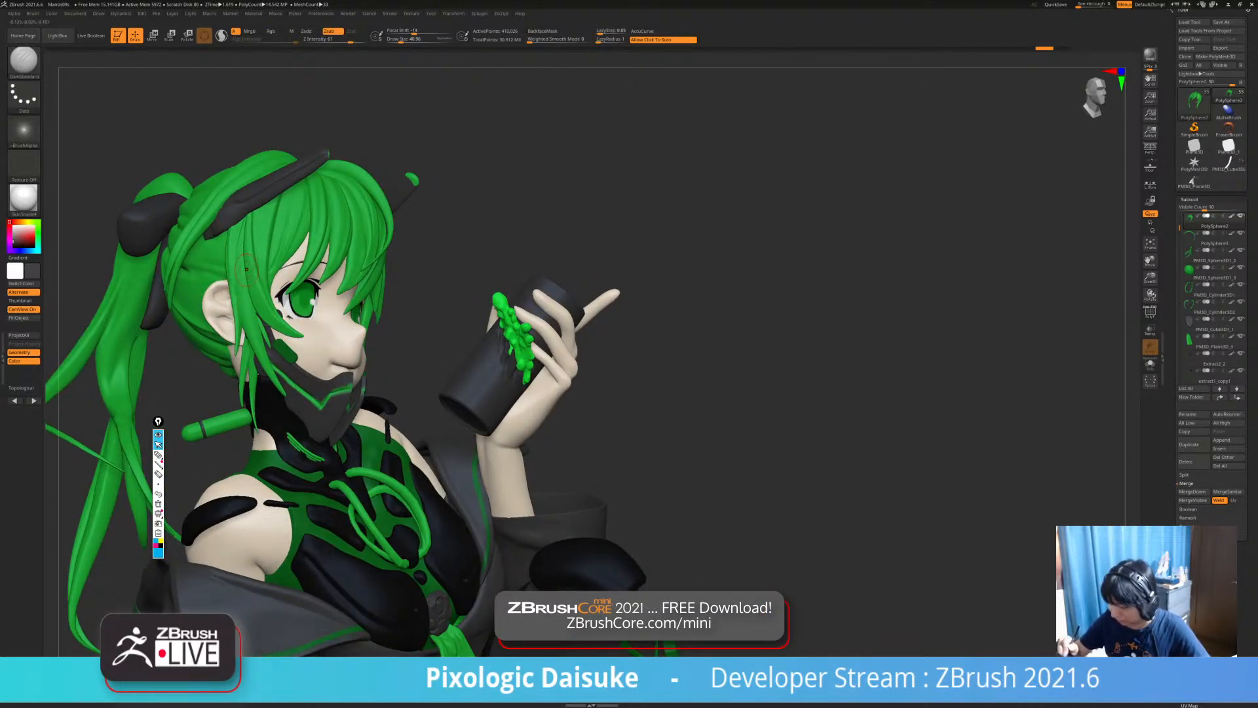
{"action": "right_click_drag", "start_coordinate": [246, 269], "coordinate": [285, 272]}
{"action": "left_click_drag", "start_coordinate": [245, 281], "coordinate": [247, 333]}
{"action": "right_click_drag", "start_coordinate": [298, 335], "coordinate": [422, 266]}
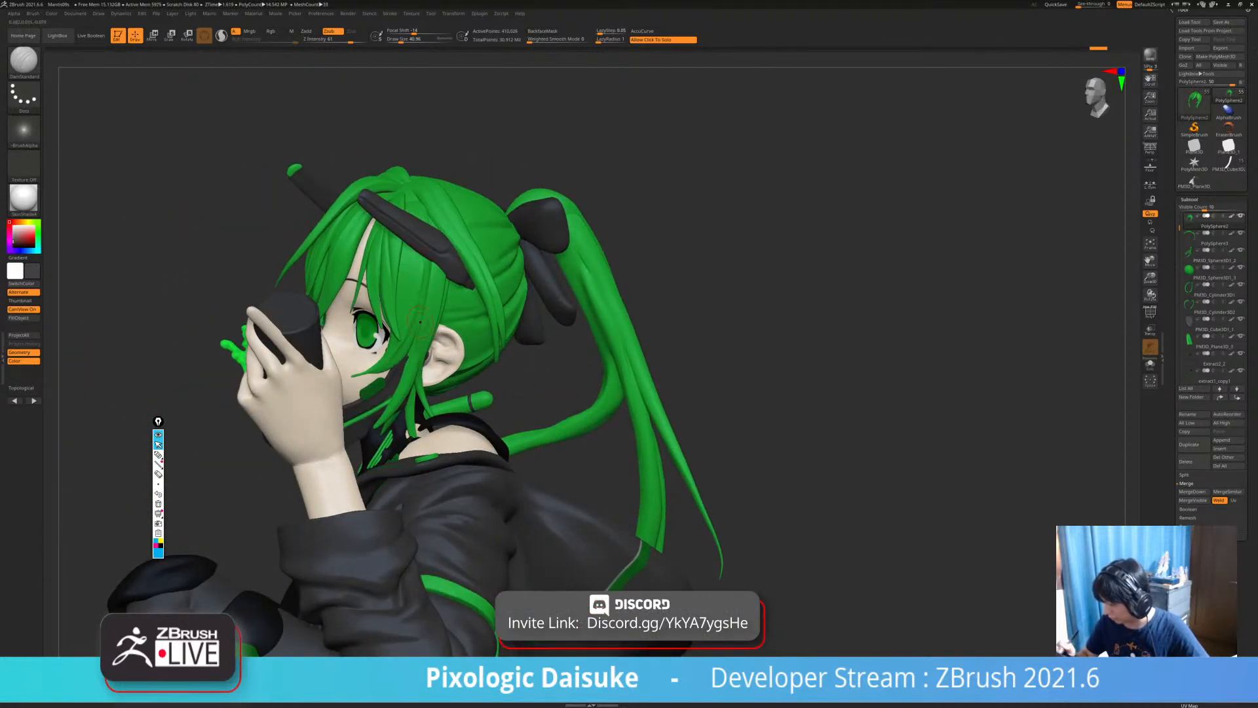
{"action": "right_click_drag", "start_coordinate": [417, 326], "coordinate": [413, 342]}
{"action": "key", "text": "shift"}
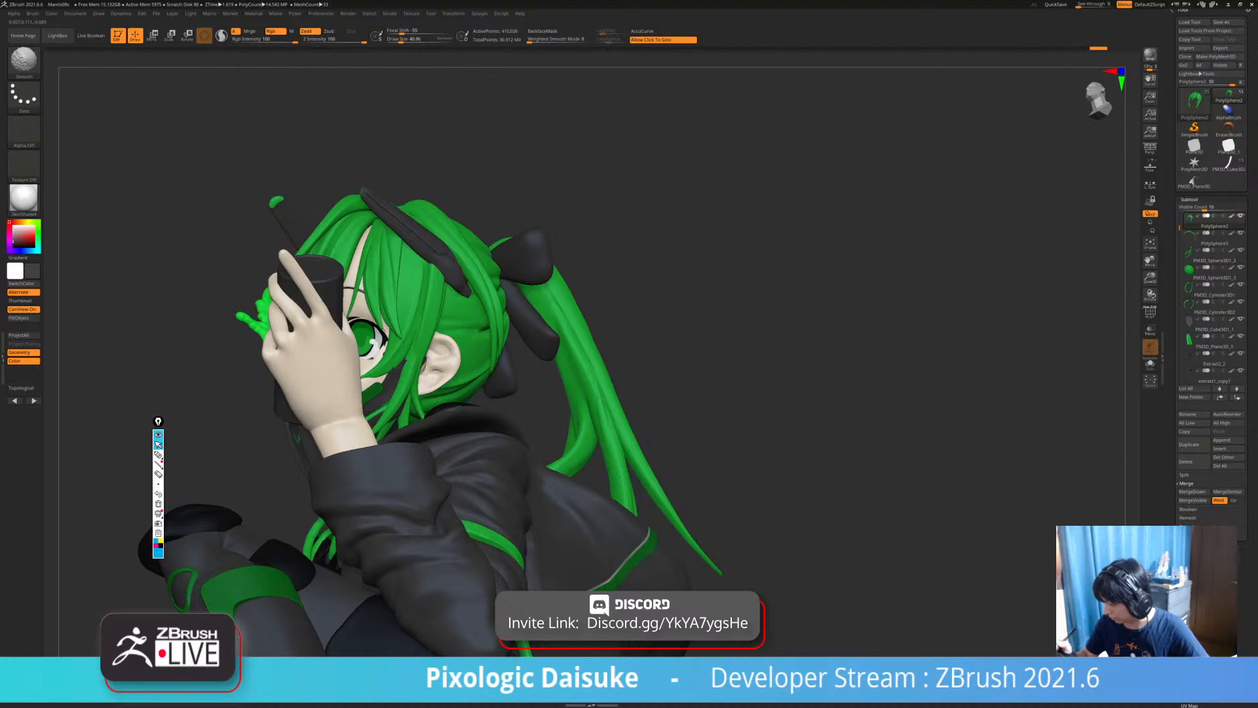
Undo the last several hair strokes and isolate the front hair again.
{"action": "key", "text": "ctrl+z"}
{"action": "key", "text": "ctrl+z"}
{"action": "key", "text": "ctrl+z"}
{"action": "key", "text": "ctrl+z"}
{"action": "key", "text": "ctrl+z"}
{"action": "key", "text": "ctrl+z"}
{"action": "key", "text": "ctrl+z"}
{"action": "left_click", "coordinate": [656, 275]}
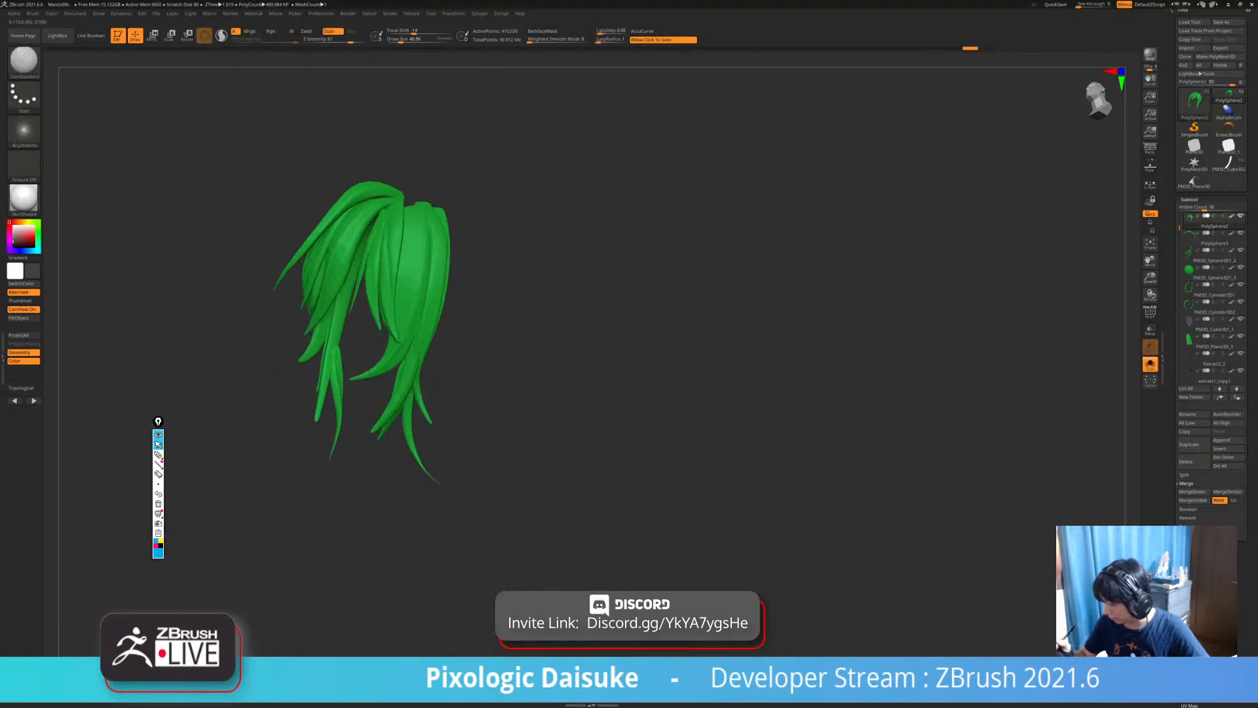
Carve a long groove up the left side lock and smooth it down to the strand tips.
{"action": "right_click_drag", "start_coordinate": [422, 275], "coordinate": [418, 292]}
{"action": "key", "text": "ctrl+z"}
{"action": "left_click_drag", "start_coordinate": [403, 317], "coordinate": [421, 216]}
{"action": "key", "text": "shift"}
{"action": "left_click_drag", "start_coordinate": [419, 262], "coordinate": [425, 308], "text": "shift"}
{"action": "right_click_drag", "start_coordinate": [420, 289], "coordinate": [392, 322]}
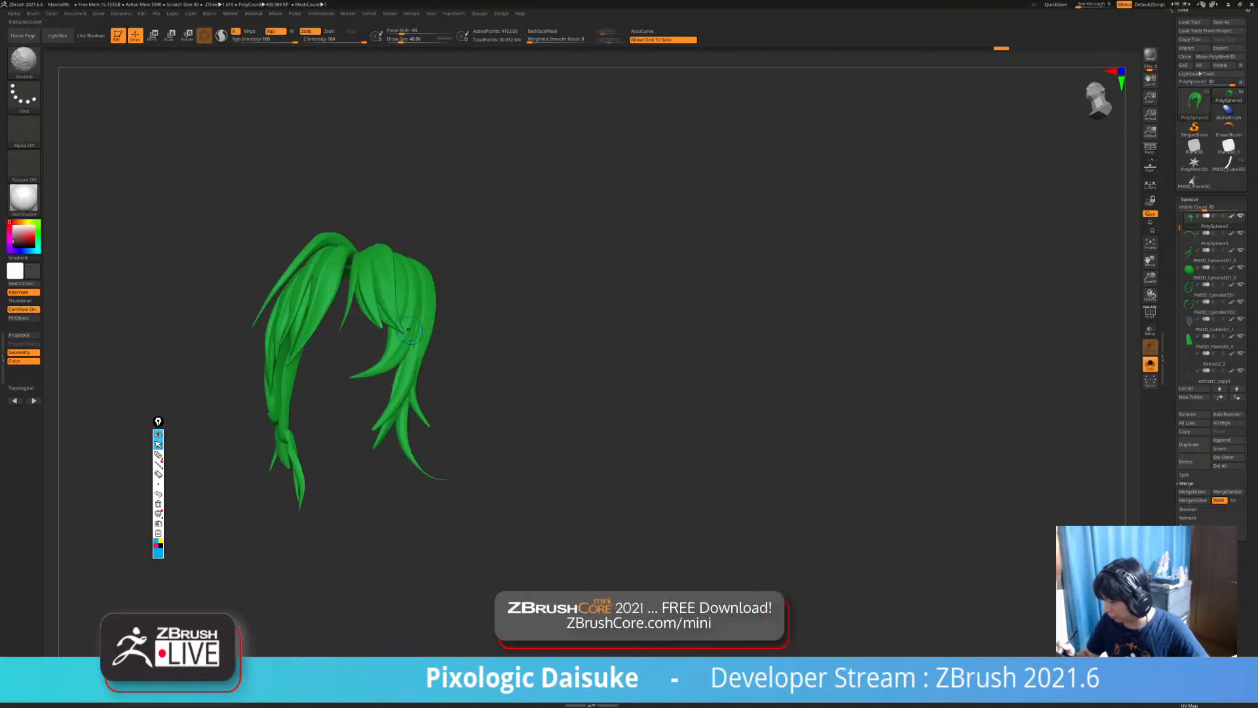
{"action": "left_click_drag", "start_coordinate": [400, 324], "coordinate": [416, 347], "text": "shift"}
{"action": "right_click_drag", "start_coordinate": [410, 341], "coordinate": [438, 318]}
Try to carve and smooth a short groove low on the rear strand of the left side hair.
{"action": "left_click_drag", "start_coordinate": [423, 341], "coordinate": [428, 316]}
{"action": "key", "text": "ctrl+z"}
{"action": "key", "text": "ctrl+z"}
{"action": "right_click_drag", "start_coordinate": [426, 314], "coordinate": [419, 328]}
{"action": "left_click_drag", "start_coordinate": [423, 341], "coordinate": [428, 316], "text": "shift"}
{"action": "key", "text": "ctrl+z"}
{"action": "right_click_drag", "start_coordinate": [435, 366], "coordinate": [444, 391]}
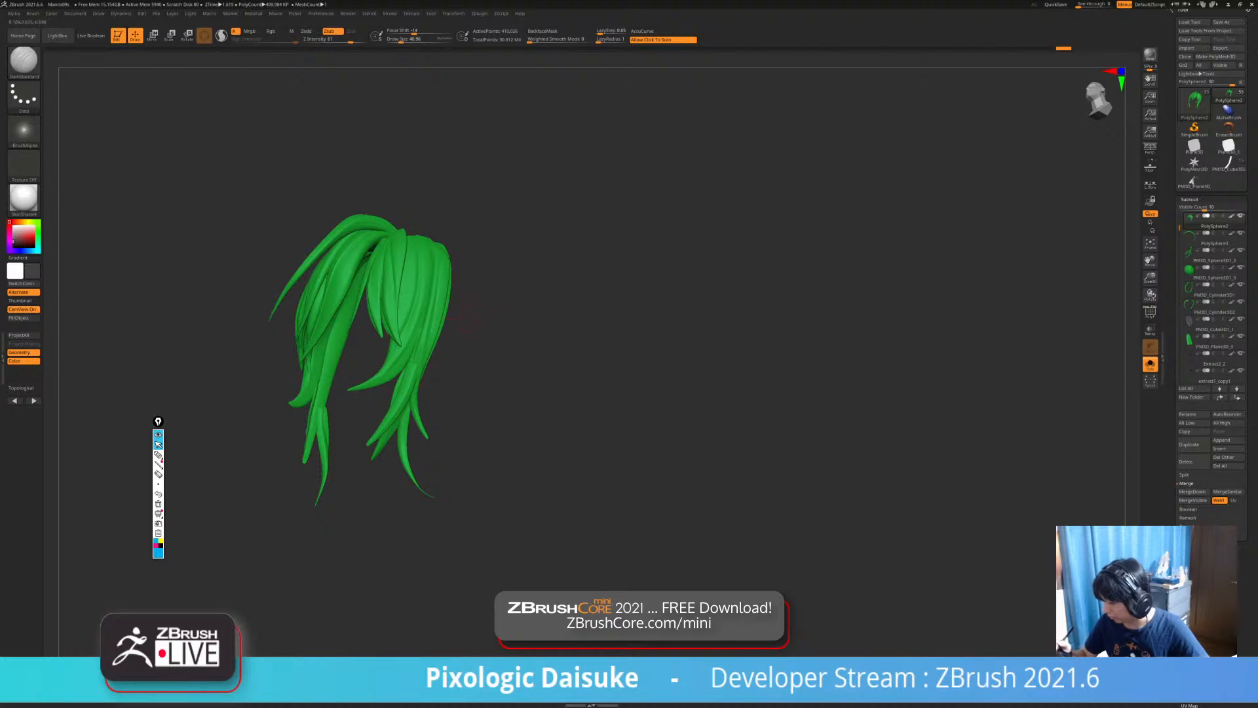
Show the whole figure again, select the face and isolate it.
{"action": "right_click_drag", "start_coordinate": [441, 341], "coordinate": [449, 336]}
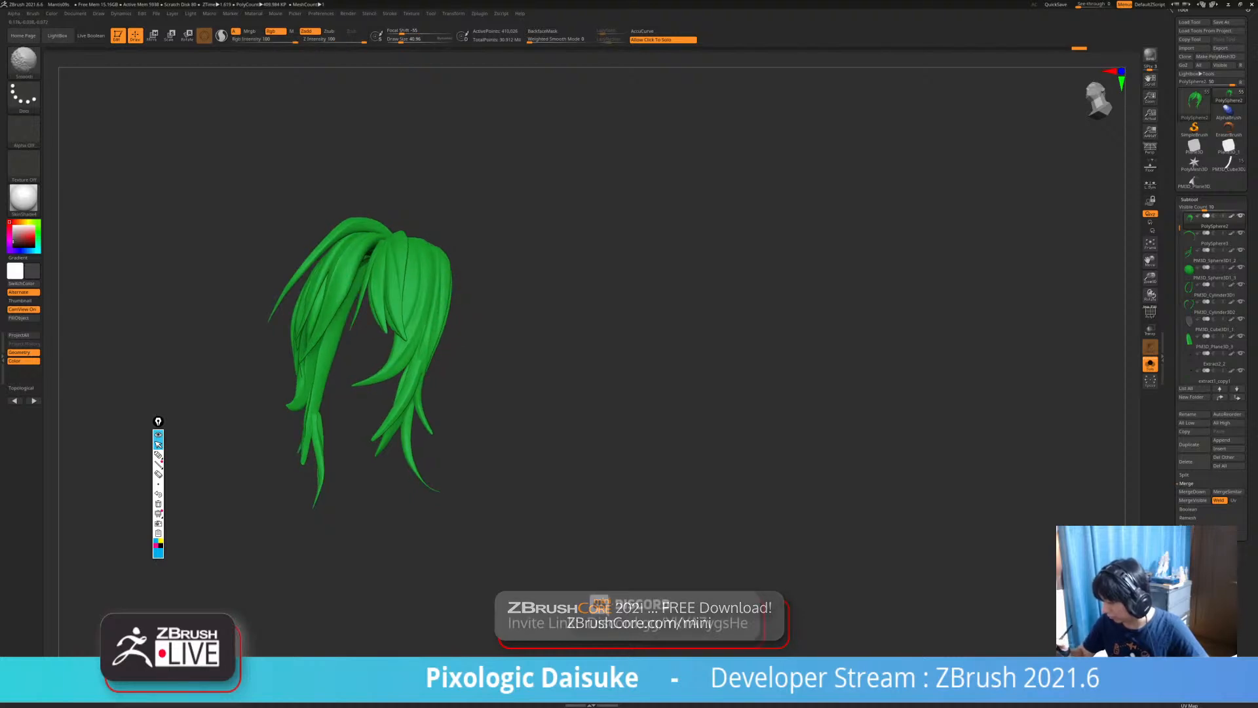
{"action": "left_click", "coordinate": [596, 460]}
{"action": "mouse_move", "coordinate": [595, 460]}
{"action": "right_mouse_down"}
{"action": "mouse_move", "coordinate": [757, 459]}
{"action": "mouse_move", "coordinate": [720, 485]}
{"action": "mouse_move", "coordinate": [721, 374]}
{"action": "right_mouse_up"}
{"action": "right_click_drag", "start_coordinate": [590, 506], "coordinate": [459, 387]}
{"action": "left_click", "coordinate": [389, 320], "text": "alt"}
{"action": "right_click_drag", "start_coordinate": [389, 321], "coordinate": [421, 381], "text": "ctrl"}
{"action": "left_click", "coordinate": [433, 365]}
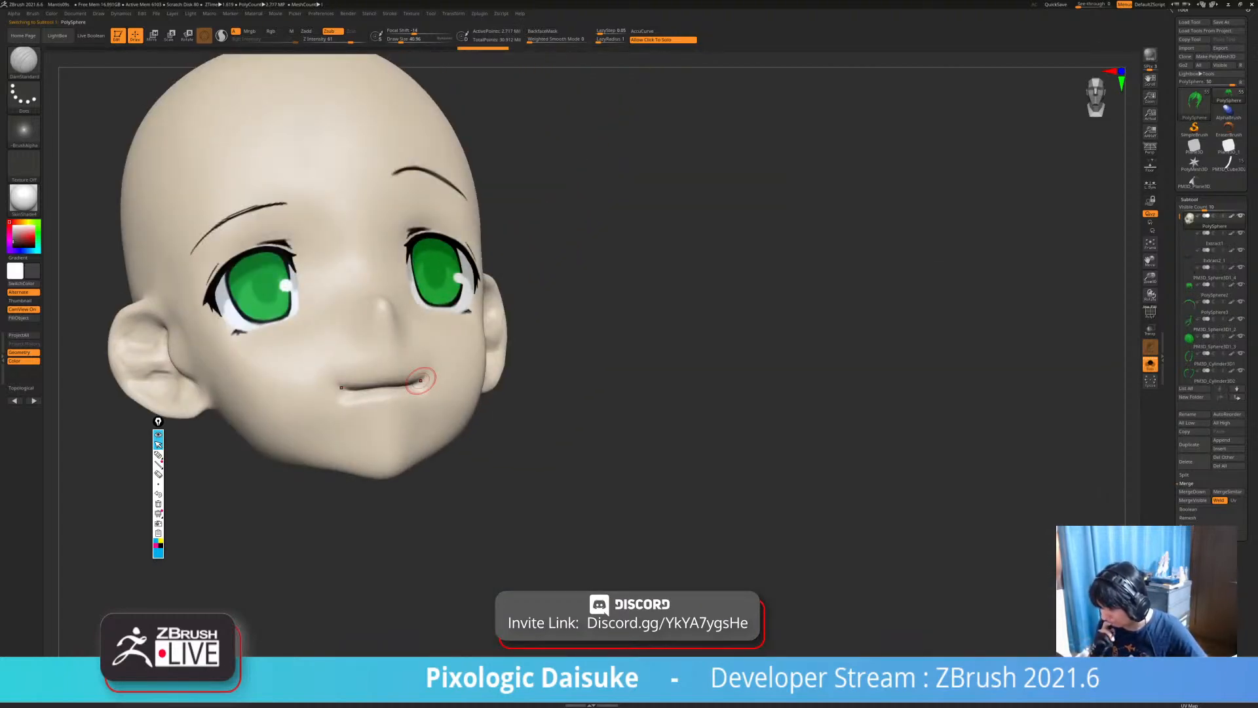
Switch to the Standard brush with a draw size of about 49 and examine the mouth area.
{"action": "key", "text": "b"}
{"action": "key", "text": "s"}
{"action": "key", "text": "t"}
{"action": "right_click_drag", "start_coordinate": [461, 384], "coordinate": [426, 78]}
{"action": "left_click_drag", "start_coordinate": [401, 41], "coordinate": [402, 41]}
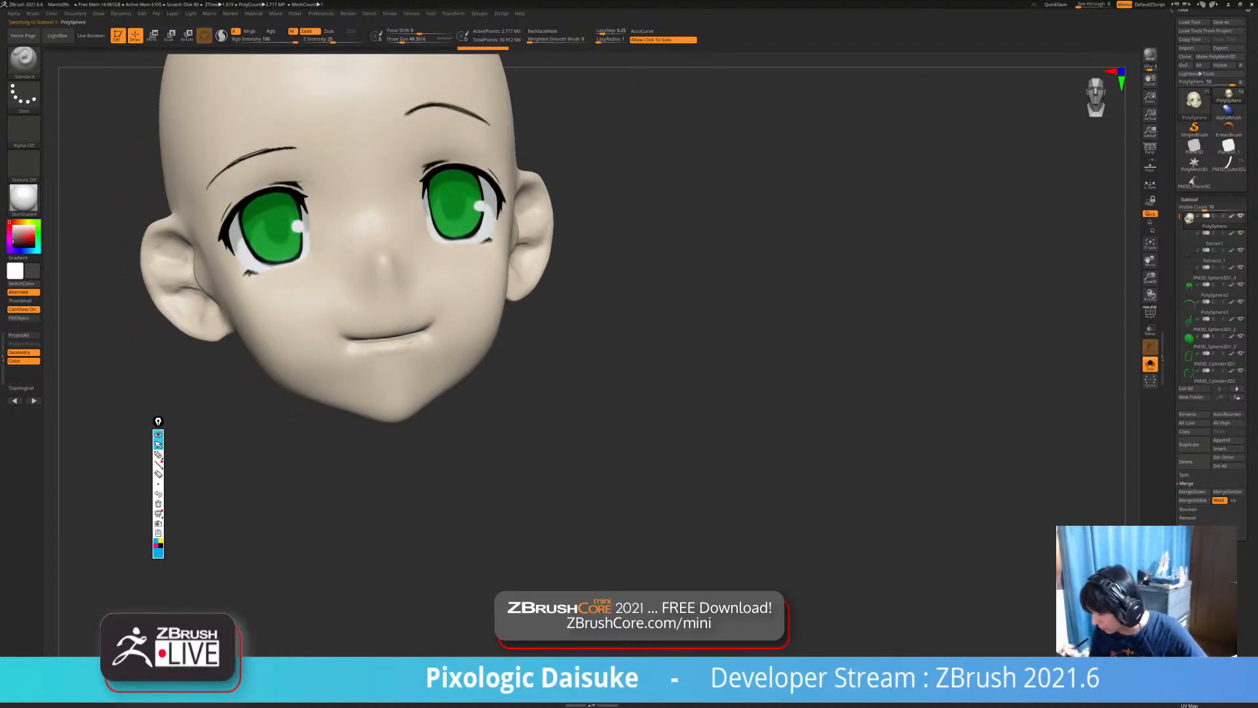
{"action": "mouse_move", "coordinate": [394, 331]}
{"action": "right_mouse_down"}
{"action": "mouse_move", "coordinate": [397, 341]}
{"action": "mouse_move", "coordinate": [368, 343]}
{"action": "mouse_move", "coordinate": [409, 348]}
{"action": "mouse_move", "coordinate": [407, 308]}
{"action": "mouse_move", "coordinate": [360, 281]}
{"action": "right_mouse_up"}
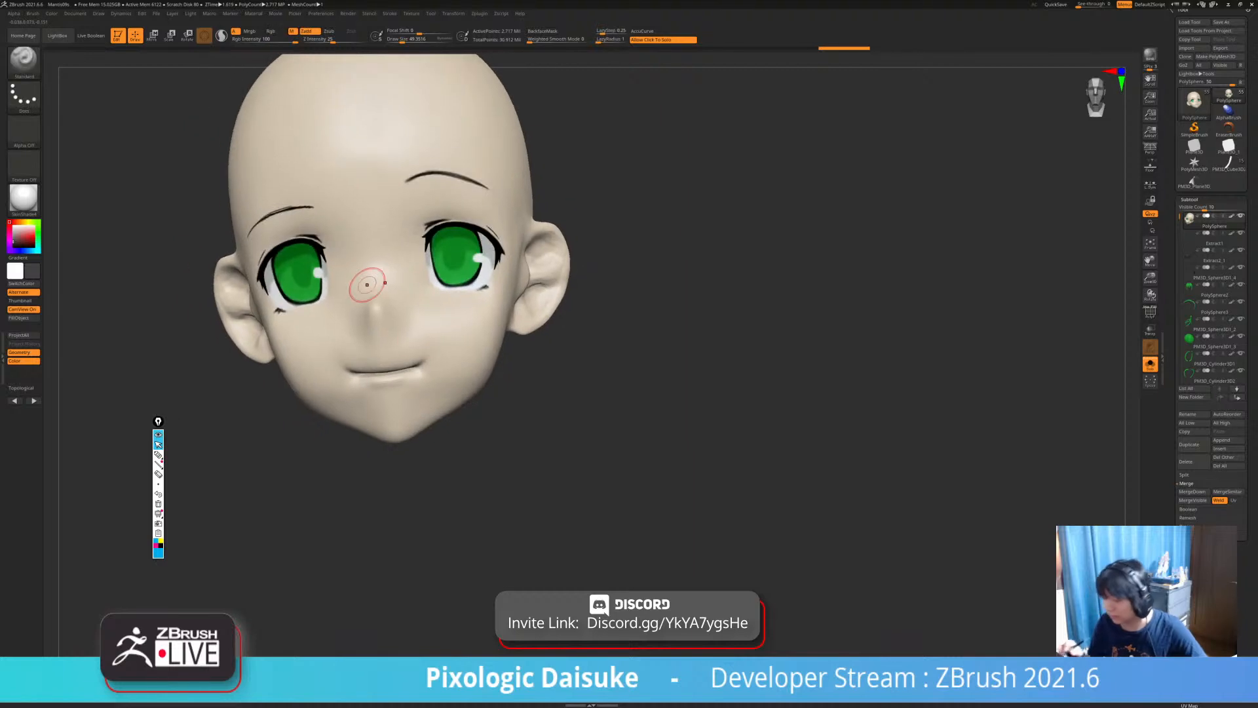
Switch to the Paint brush with a muted pink colour and set the draw size to about 38.
{"action": "left_click", "coordinate": [24, 59]}
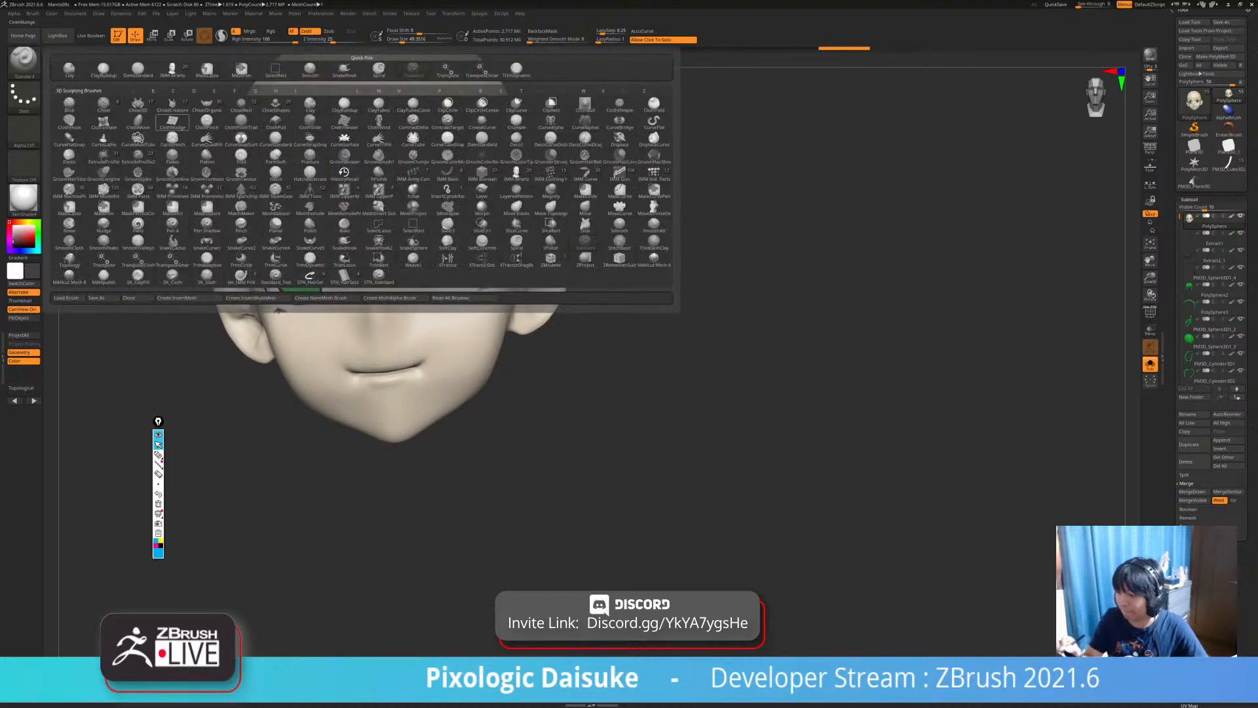
{"action": "key", "text": "p"}
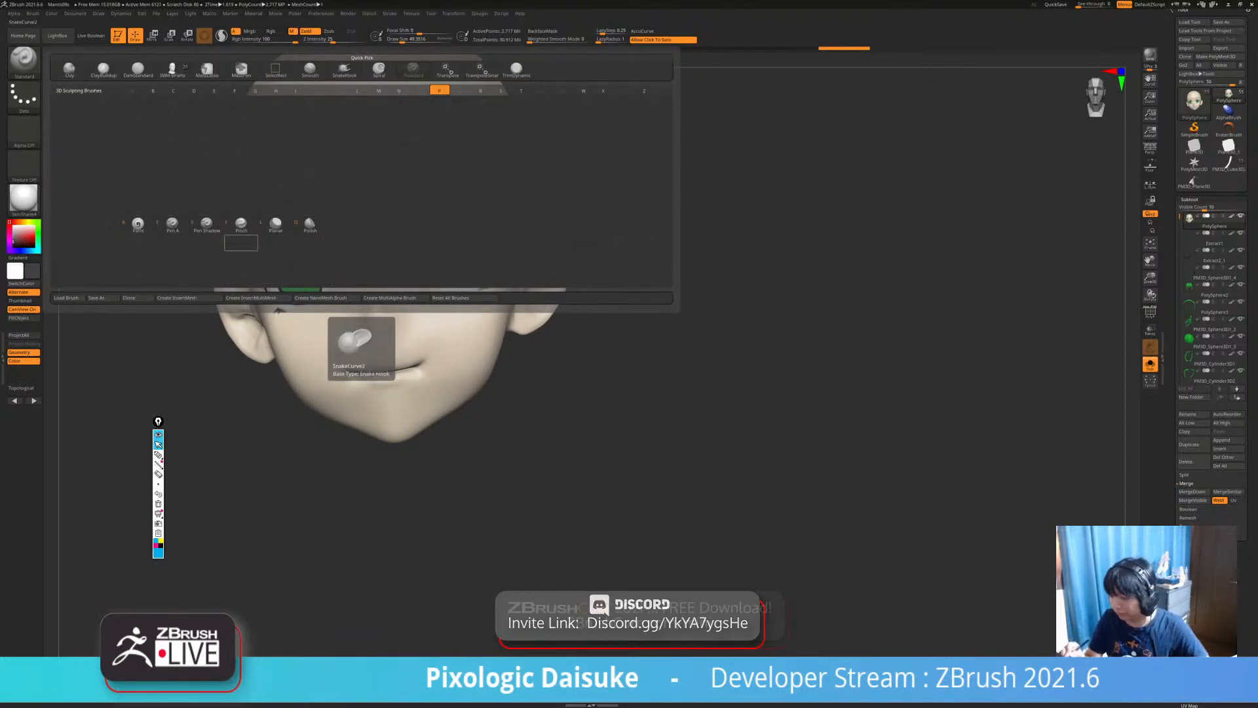
{"action": "left_click", "coordinate": [138, 225]}
{"action": "right_click_drag", "start_coordinate": [377, 326], "coordinate": [382, 288], "text": "alt"}
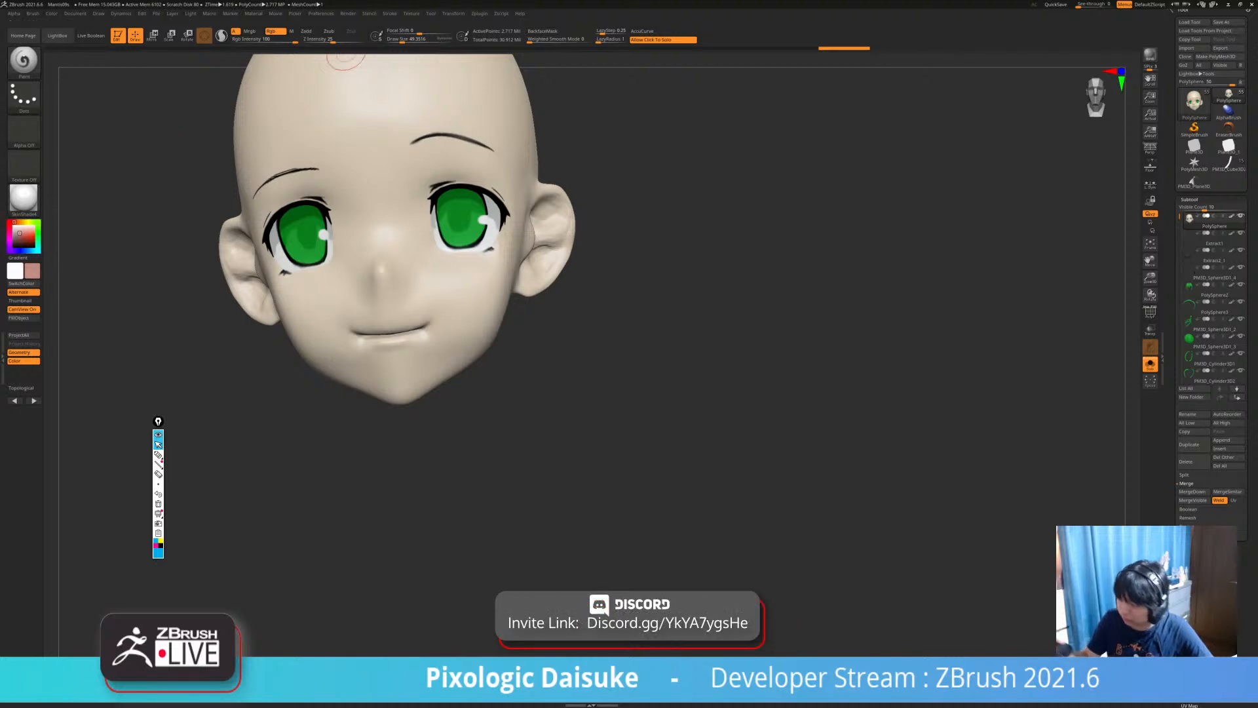
{"action": "left_click", "coordinate": [396, 40]}
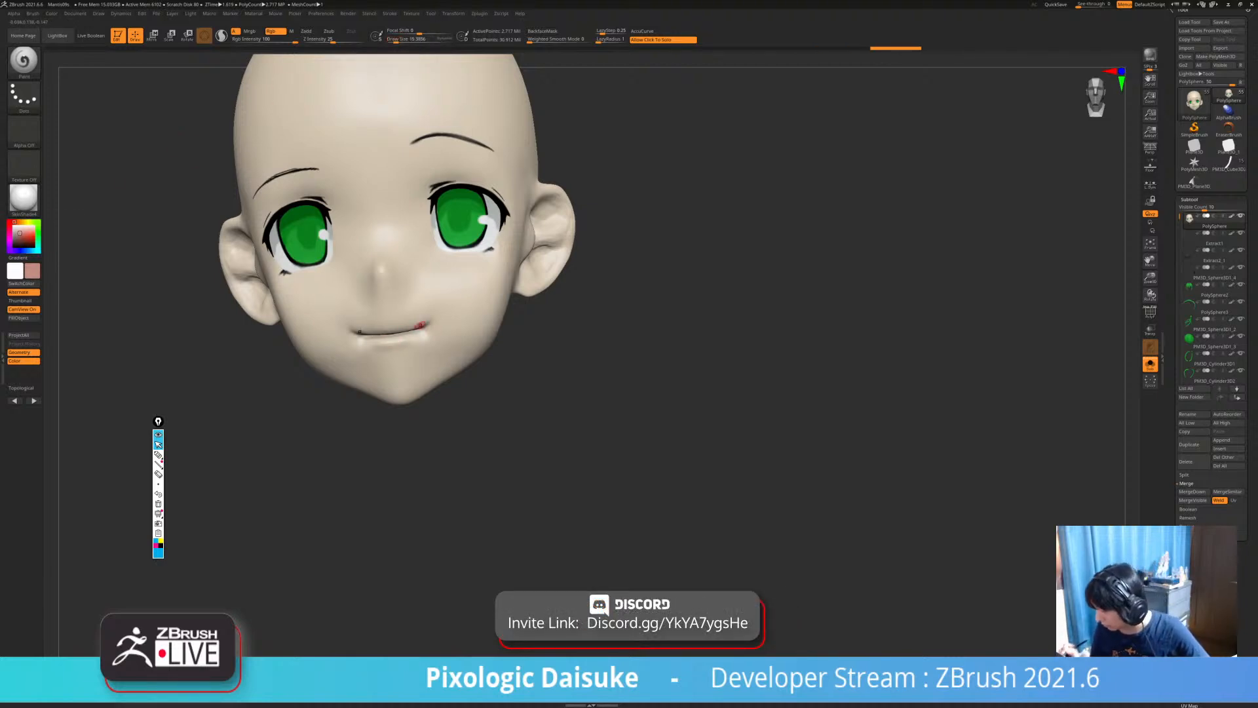
{"action": "left_click", "coordinate": [401, 40]}
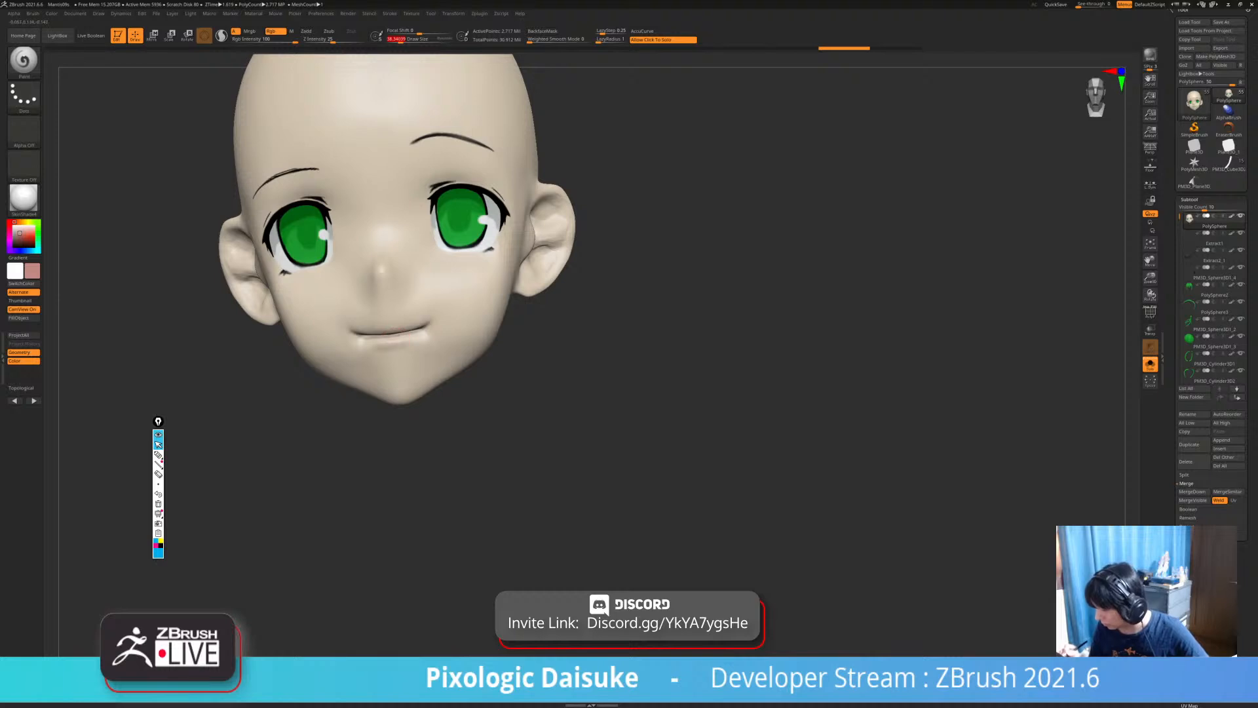
Paint muted pink strokes along the mouth line, undoing the first attempt below it.
{"action": "right_click_drag", "start_coordinate": [369, 338], "coordinate": [394, 339]}
{"action": "left_click_drag", "start_coordinate": [384, 341], "coordinate": [405, 341]}
{"action": "key", "text": "ctrl+z"}
{"action": "right_click_drag", "start_coordinate": [396, 341], "coordinate": [377, 333]}
{"action": "left_click_drag", "start_coordinate": [411, 337], "coordinate": [433, 327]}
{"action": "mouse_move", "coordinate": [426, 333]}
{"action": "right_mouse_down"}
{"action": "mouse_move", "coordinate": [417, 345]}
{"action": "mouse_move", "coordinate": [401, 330]}
{"action": "right_mouse_up"}
{"action": "left_click_drag", "start_coordinate": [407, 331], "coordinate": [430, 324]}
Show the whole figure and fill the pieces of the ponytail bow with dark grey.
{"action": "left_click", "coordinate": [557, 334]}
{"action": "right_click_drag", "start_coordinate": [557, 321], "coordinate": [616, 367], "text": "ctrl"}
{"action": "left_click", "coordinate": [577, 321], "text": "alt"}
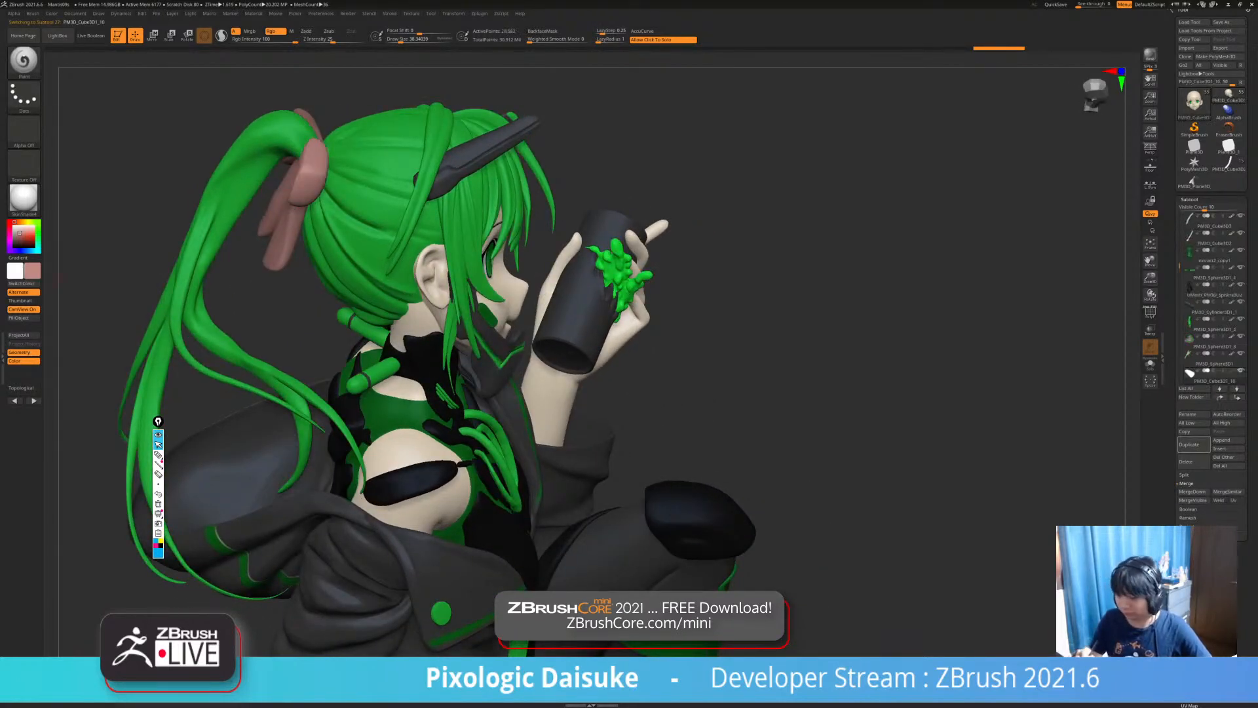
{"action": "left_click", "coordinate": [33, 319]}
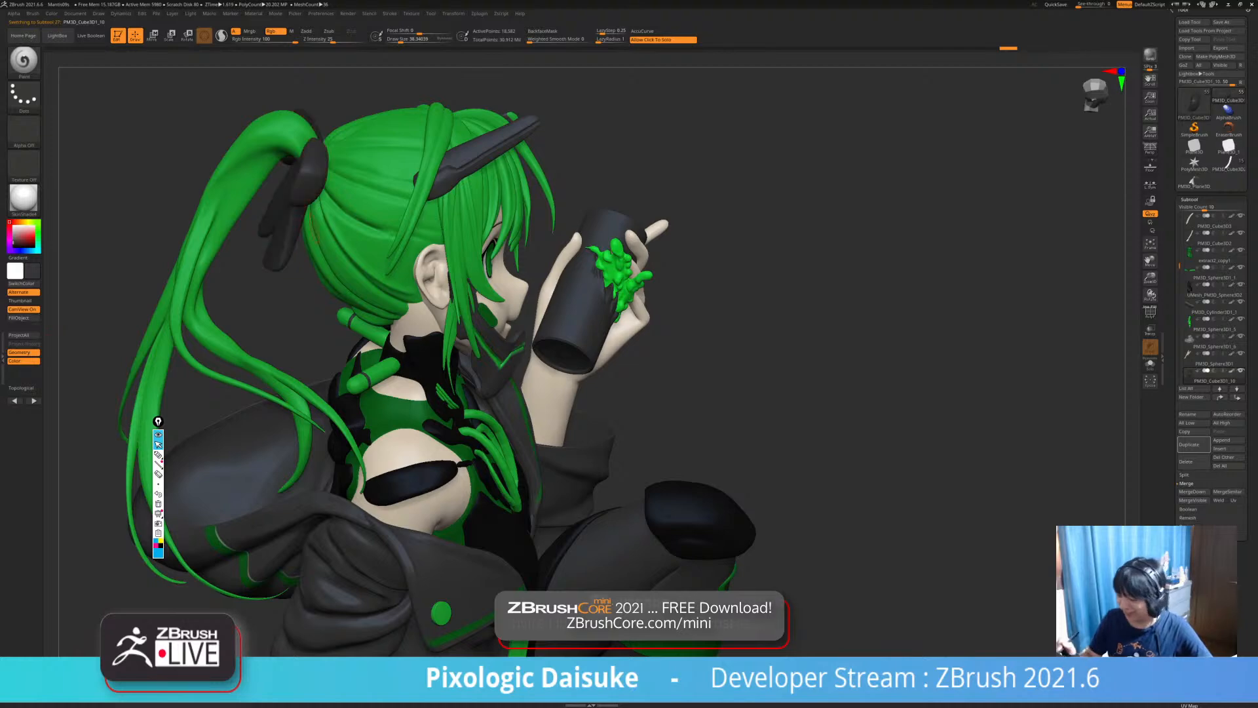
{"action": "right_click_drag", "start_coordinate": [190, 288], "coordinate": [253, 312]}
{"action": "left_click", "coordinate": [266, 233], "text": "alt"}
{"action": "left_click", "coordinate": [33, 319]}
{"action": "left_click", "coordinate": [219, 262]}
{"action": "left_click", "coordinate": [220, 262]}
{"action": "left_click", "coordinate": [259, 179], "text": "alt"}
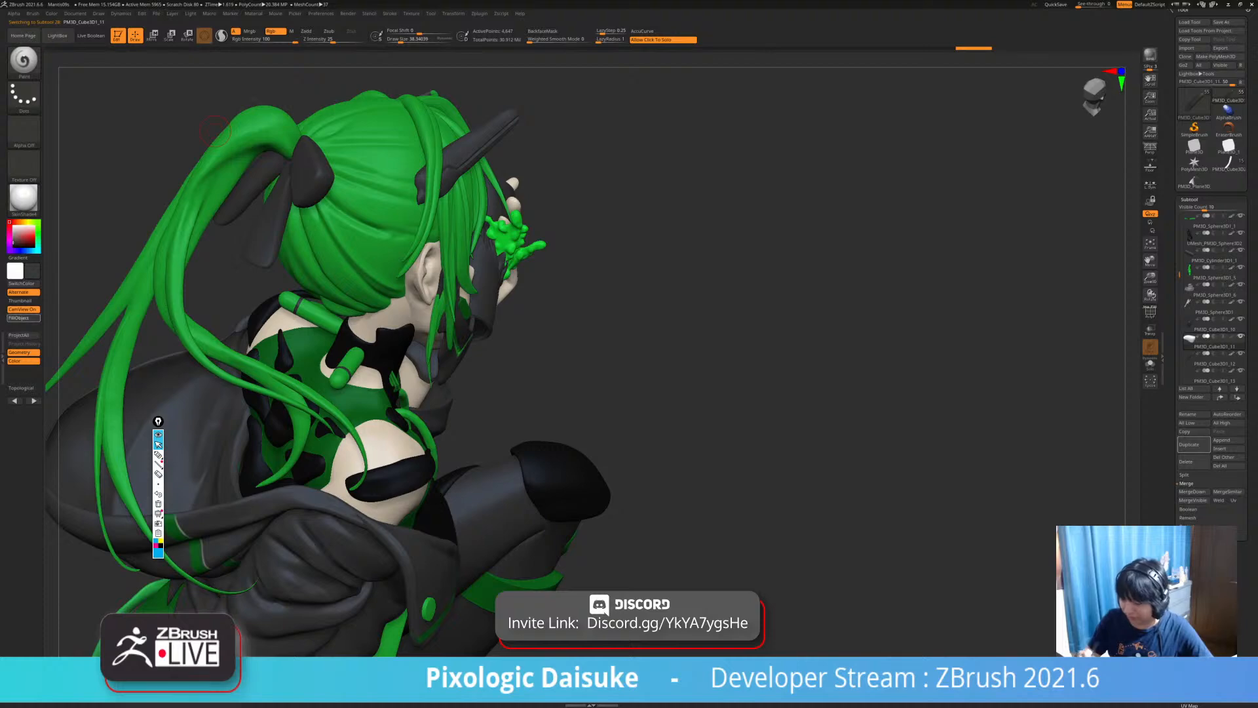
Check the bow piece in isolation, return to the whole figure and set the current colour to white.
{"action": "right_click_drag", "start_coordinate": [215, 131], "coordinate": [216, 72], "text": "ctrl"}
{"action": "right_click_drag", "start_coordinate": [216, 367], "coordinate": [244, 260], "text": "alt"}
{"action": "right_click_drag", "start_coordinate": [196, 358], "coordinate": [235, 367]}
{"action": "left_click", "coordinate": [234, 367]}
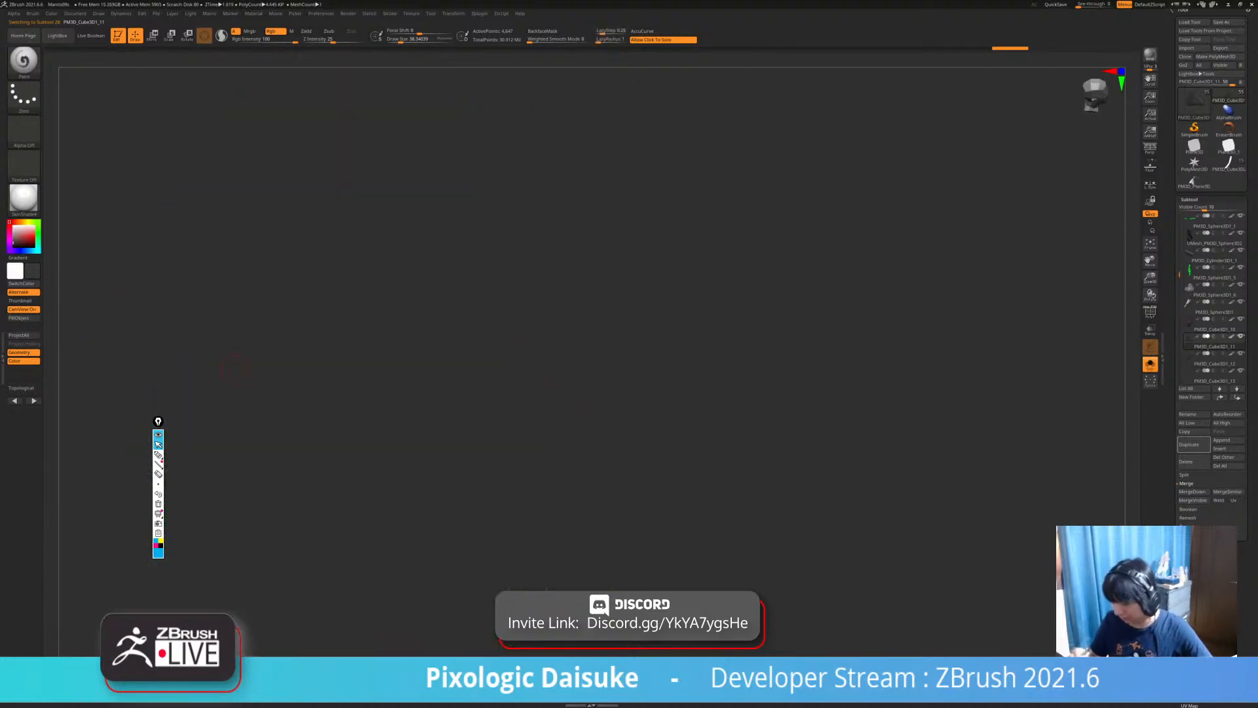
{"action": "left_click", "coordinate": [235, 367]}
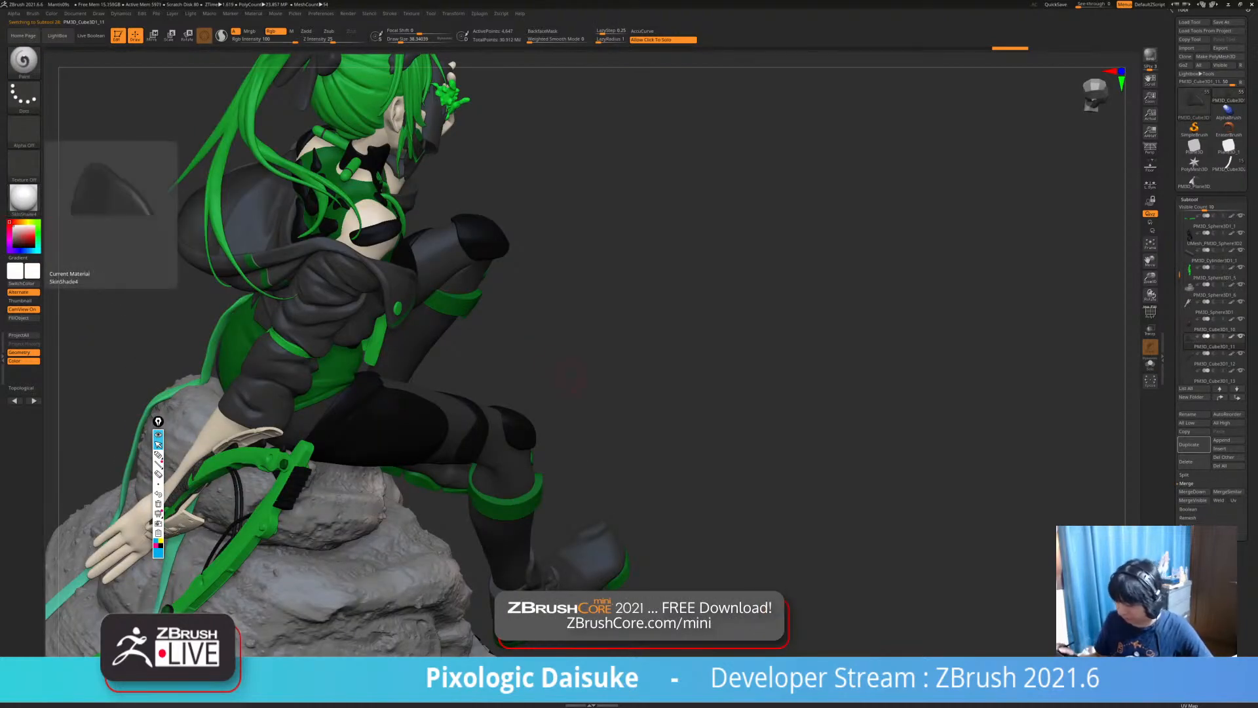
{"action": "left_click", "coordinate": [13, 226]}
Select the pair of horn-shaped headpieces and display their polygroups and wireframe.
{"action": "right_click_drag", "start_coordinate": [367, 367], "coordinate": [134, 382]}
{"action": "right_click_drag", "start_coordinate": [466, 382], "coordinate": [480, 383]}
{"action": "right_click_drag", "start_coordinate": [459, 321], "coordinate": [516, 324]}
{"action": "left_click", "coordinate": [518, 324]}
{"action": "key", "text": "f"}
{"action": "left_click", "coordinate": [1150, 313]}
{"action": "right_click_drag", "start_coordinate": [846, 327], "coordinate": [813, 482], "text": "ctrl"}
{"action": "left_click", "coordinate": [859, 380]}
{"action": "left_click", "coordinate": [858, 380]}
Isolate the headpieces and hide the purple polygroup at their base.
{"action": "left_click", "coordinate": [239, 401], "text": "ctrl+alt+shift"}
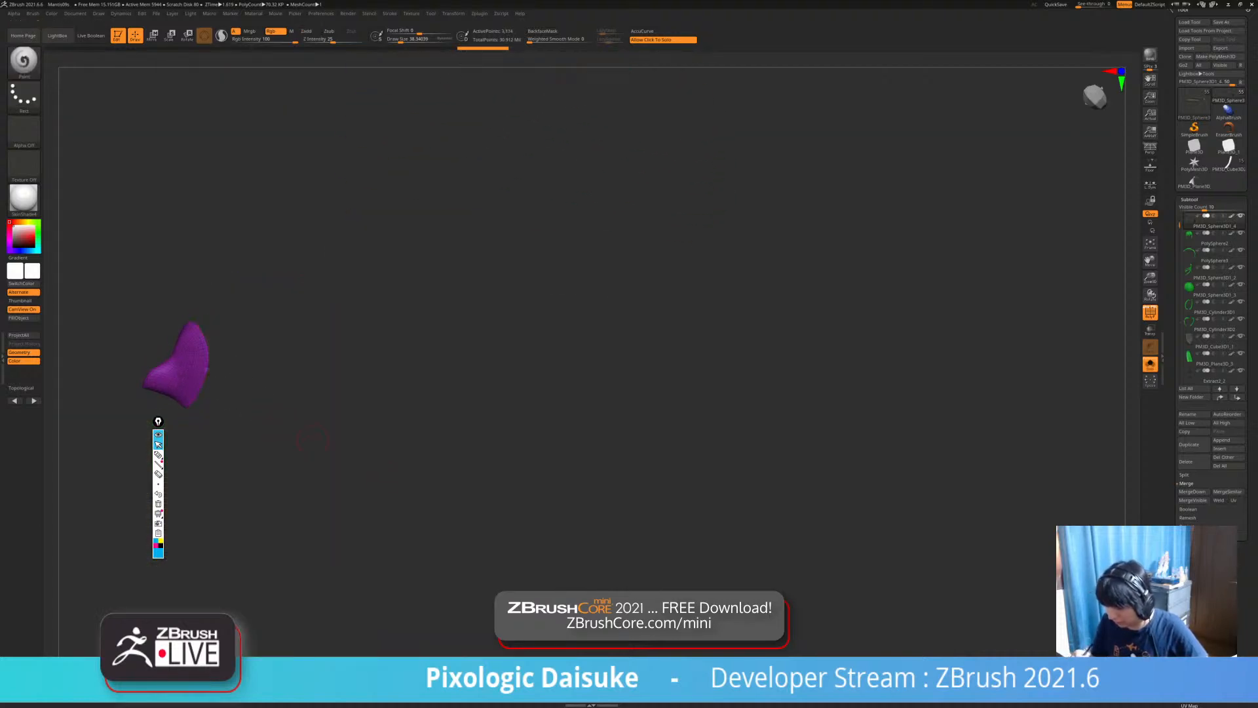
{"action": "left_click", "coordinate": [401, 479], "text": "ctrl+shift"}
{"action": "right_click_drag", "start_coordinate": [402, 470], "coordinate": [404, 479]}
{"action": "left_click", "coordinate": [404, 478]}
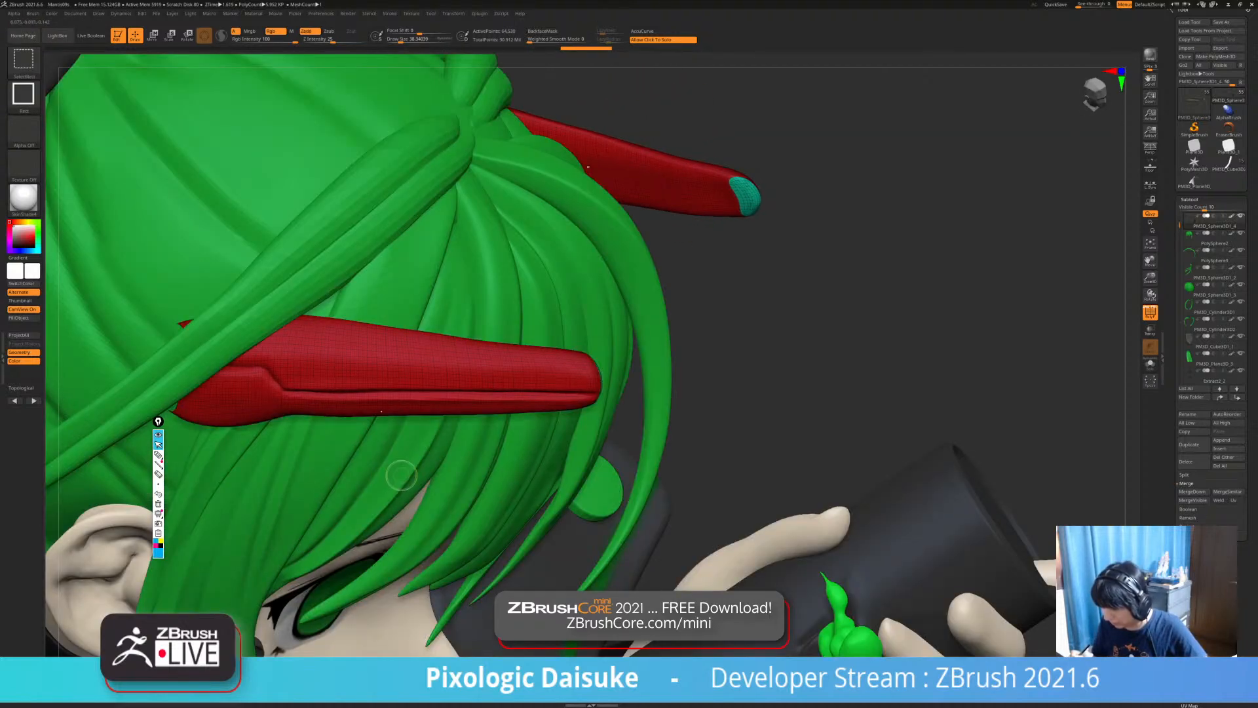
{"action": "left_click", "coordinate": [716, 419], "text": "ctrl+shift"}
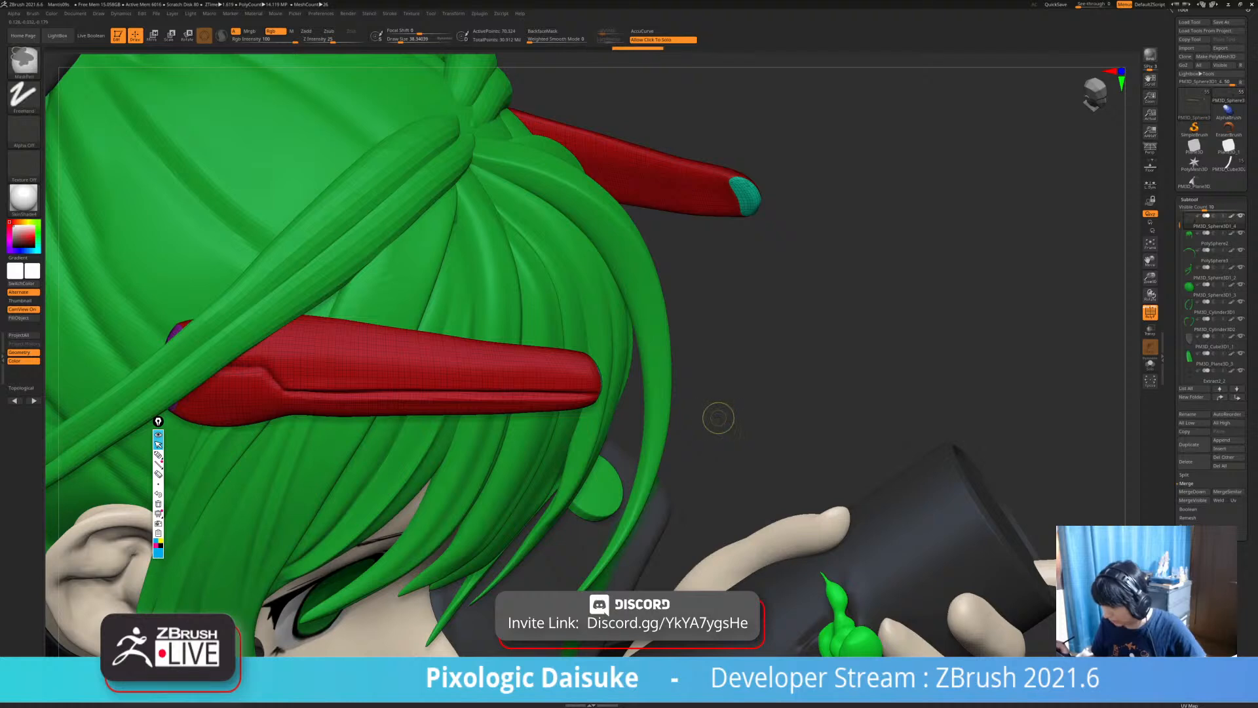
{"action": "left_click", "coordinate": [716, 419]}
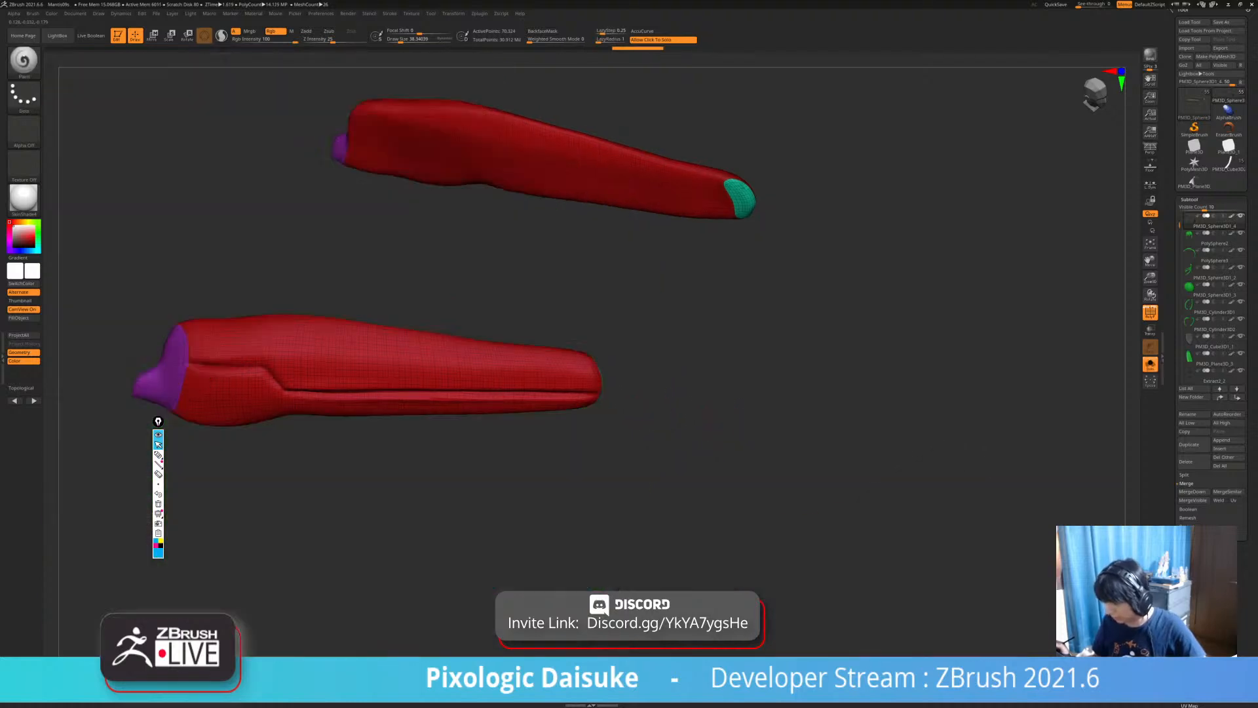
{"action": "left_click", "coordinate": [174, 360], "text": "ctrl+shift"}
{"action": "left_click", "coordinate": [327, 423], "text": "ctrl+shift"}
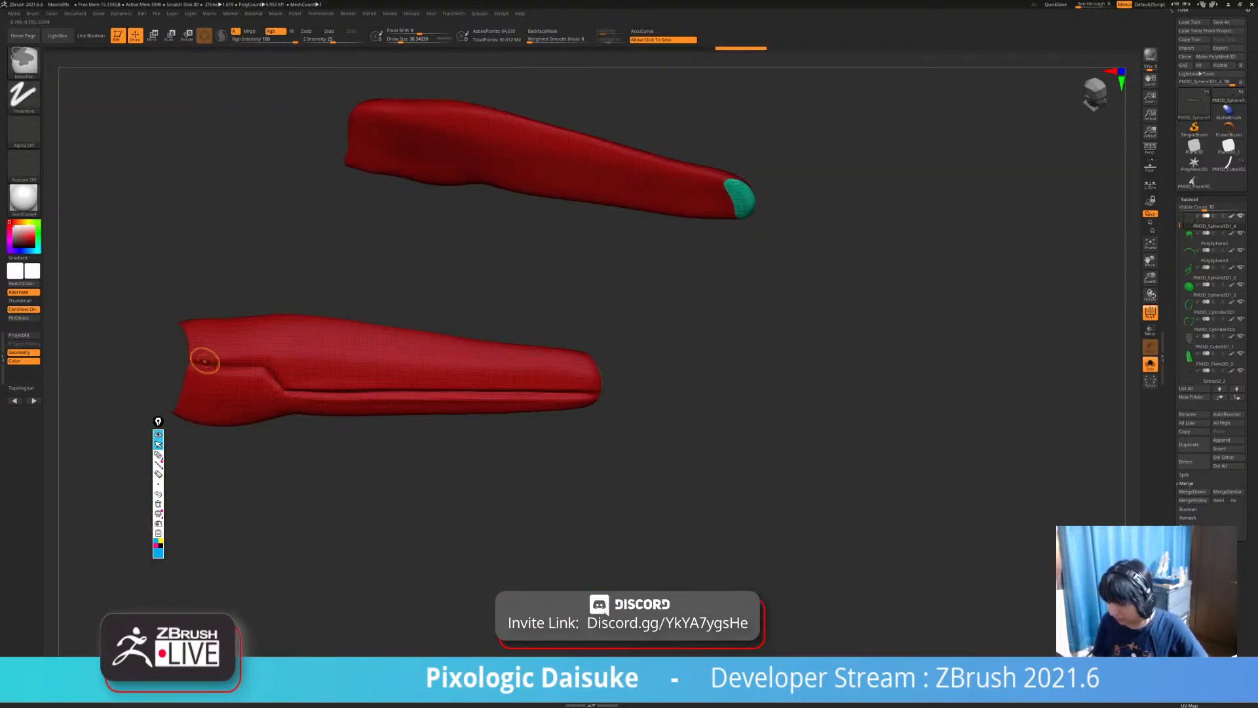
Mask along the engraved groove of the first headpiece and turn the masked area into a polygroup.
{"action": "right_click_drag", "start_coordinate": [260, 354], "coordinate": [272, 439], "text": "alt"}
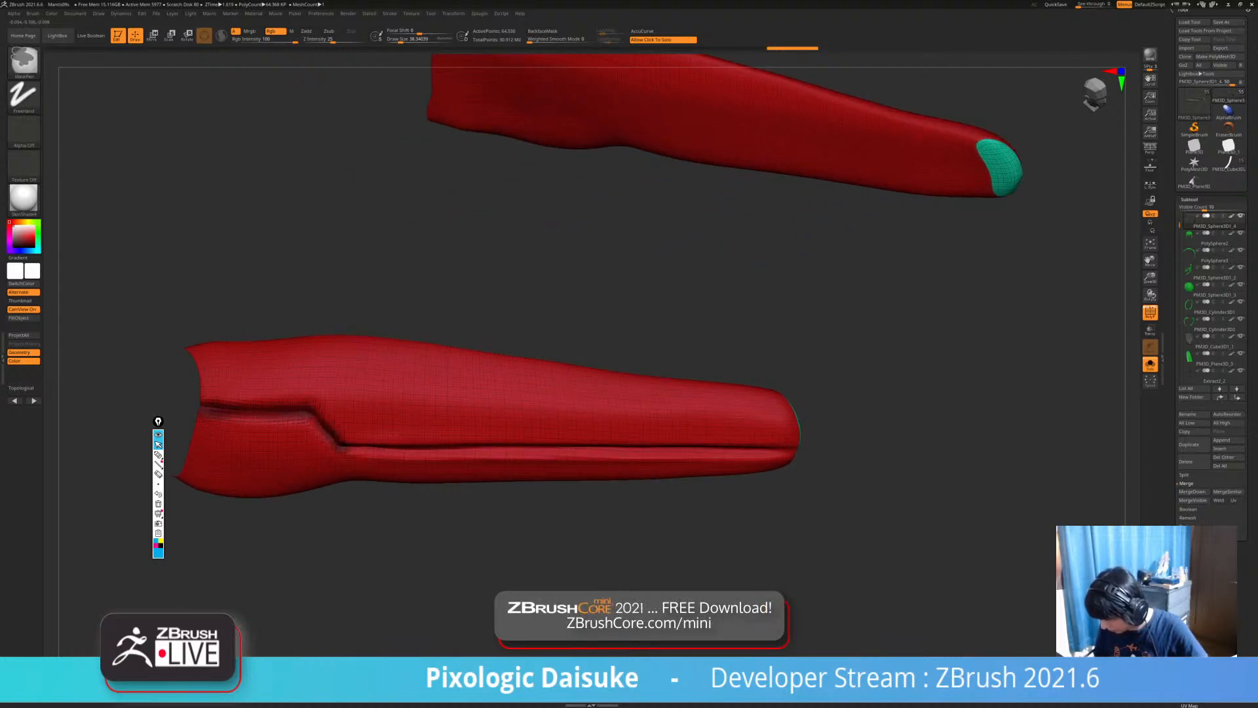
{"action": "right_click_drag", "start_coordinate": [419, 406], "coordinate": [364, 338]}
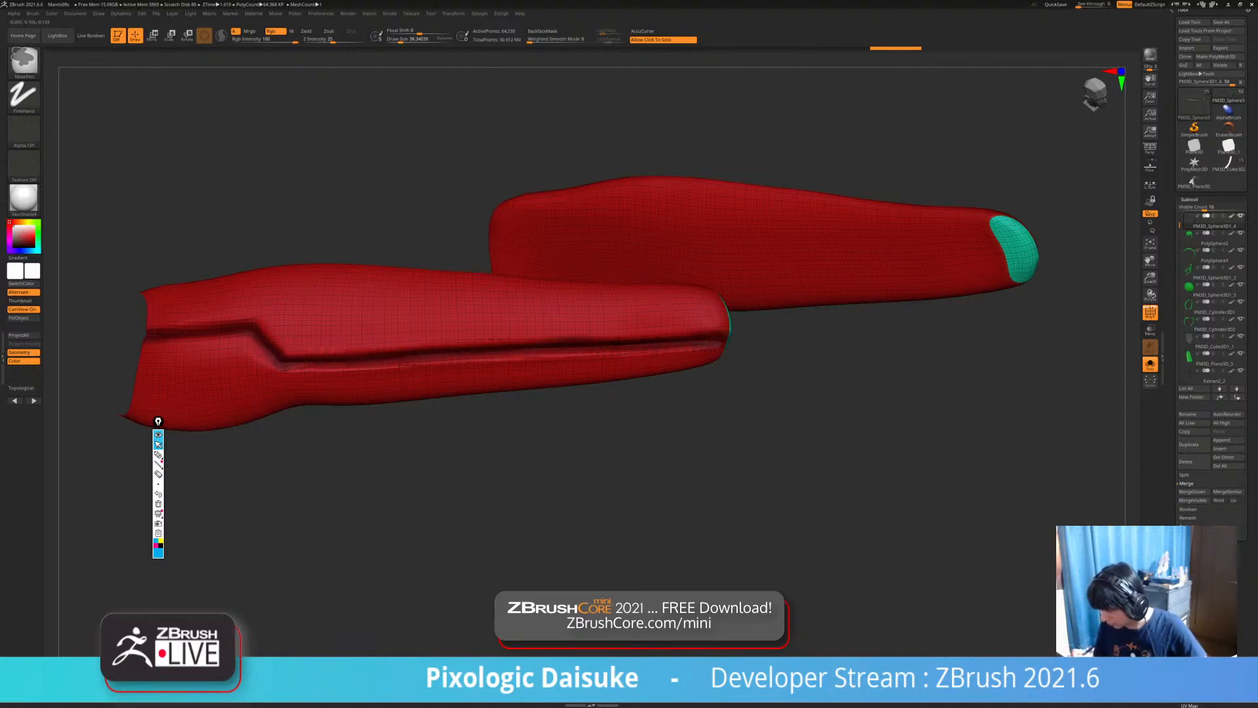
{"action": "right_click_drag", "start_coordinate": [376, 355], "coordinate": [428, 480]}
{"action": "key", "text": "ctrl+w"}
Mask the matching groove on the opposite headpiece and make it a separate polygroup.
{"action": "right_click_drag", "start_coordinate": [414, 377], "coordinate": [59, 442], "text": "alt"}
{"action": "right_click_drag", "start_coordinate": [59, 443], "coordinate": [62, 505], "text": "ctrl"}
{"action": "right_click_drag", "start_coordinate": [62, 504], "coordinate": [92, 485]}
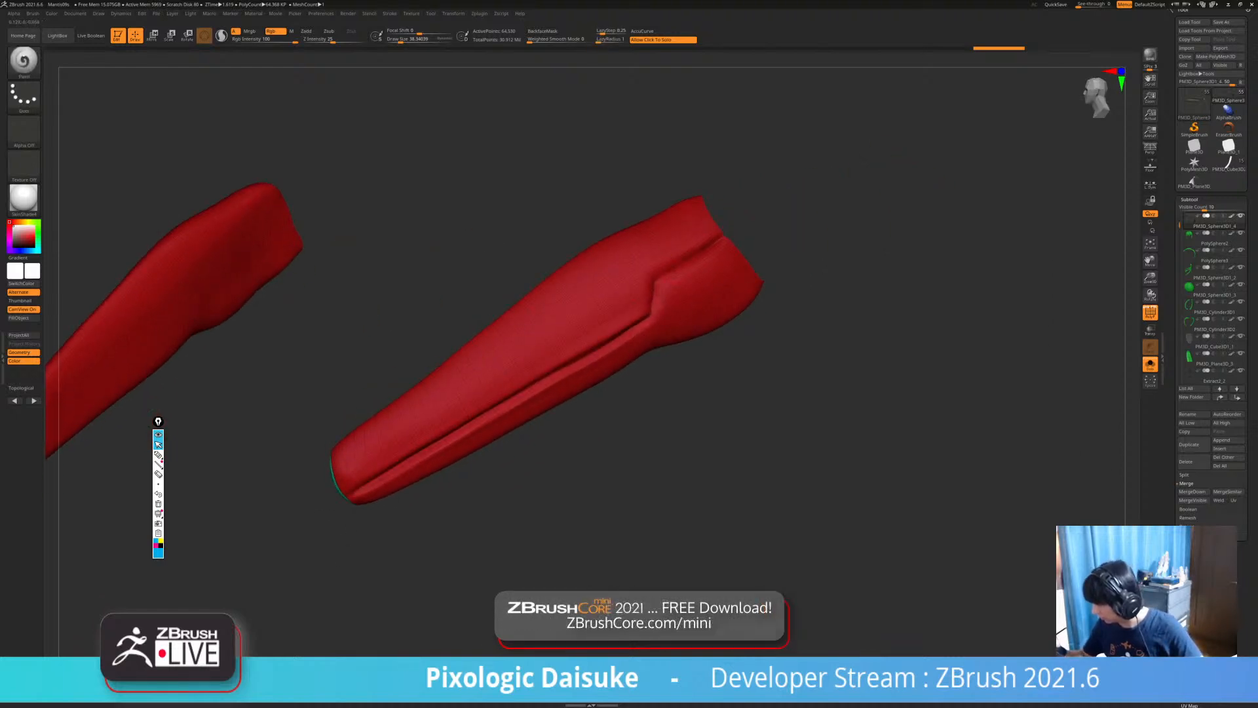
{"action": "key", "text": "ctrl"}
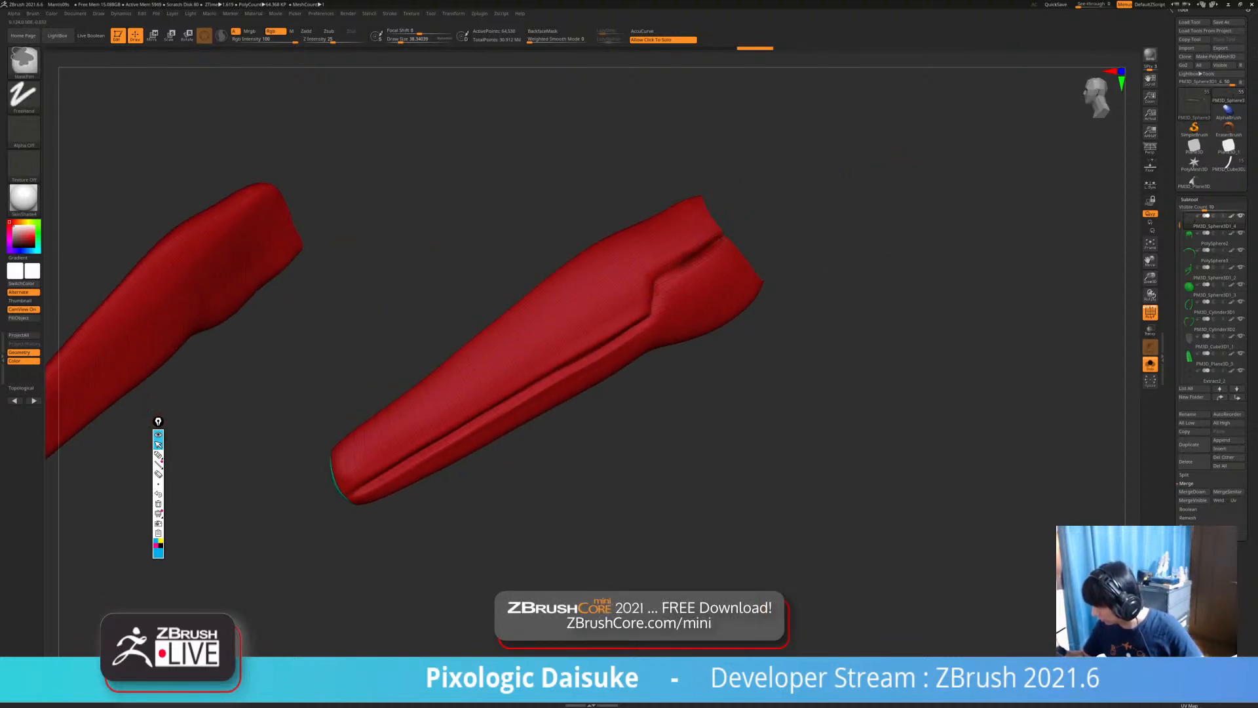
{"action": "mouse_move", "coordinate": [445, 459]}
{"action": "right_mouse_down"}
{"action": "mouse_move", "coordinate": [374, 462]}
{"action": "mouse_move", "coordinate": [386, 473]}
{"action": "right_mouse_up"}
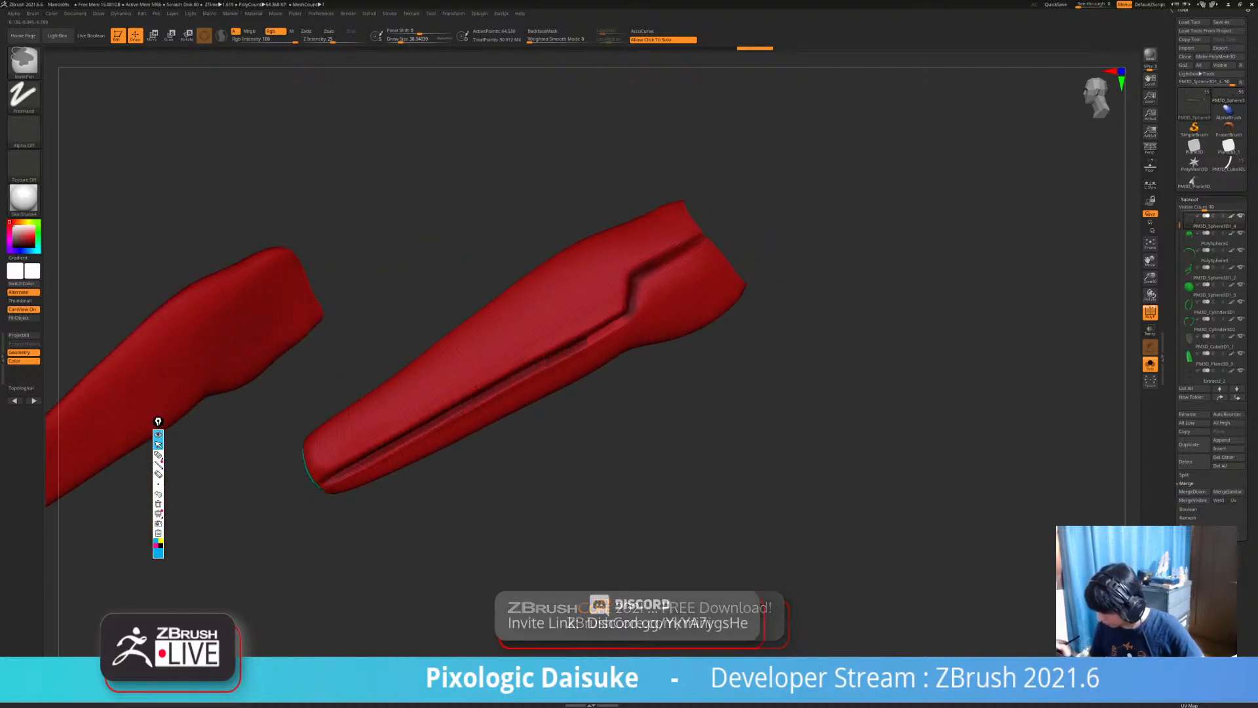
{"action": "key", "text": "ctrl+w"}
Try polishing the headpieces by mesh features and undo back past the groove's polygroup.
{"action": "mouse_move", "coordinate": [661, 325]}
{"action": "right_mouse_down", "text": "ctrl"}
{"action": "mouse_move", "coordinate": [655, 288]}
{"action": "mouse_move", "coordinate": [696, 270]}
{"action": "right_mouse_up", "text": "ctrl"}
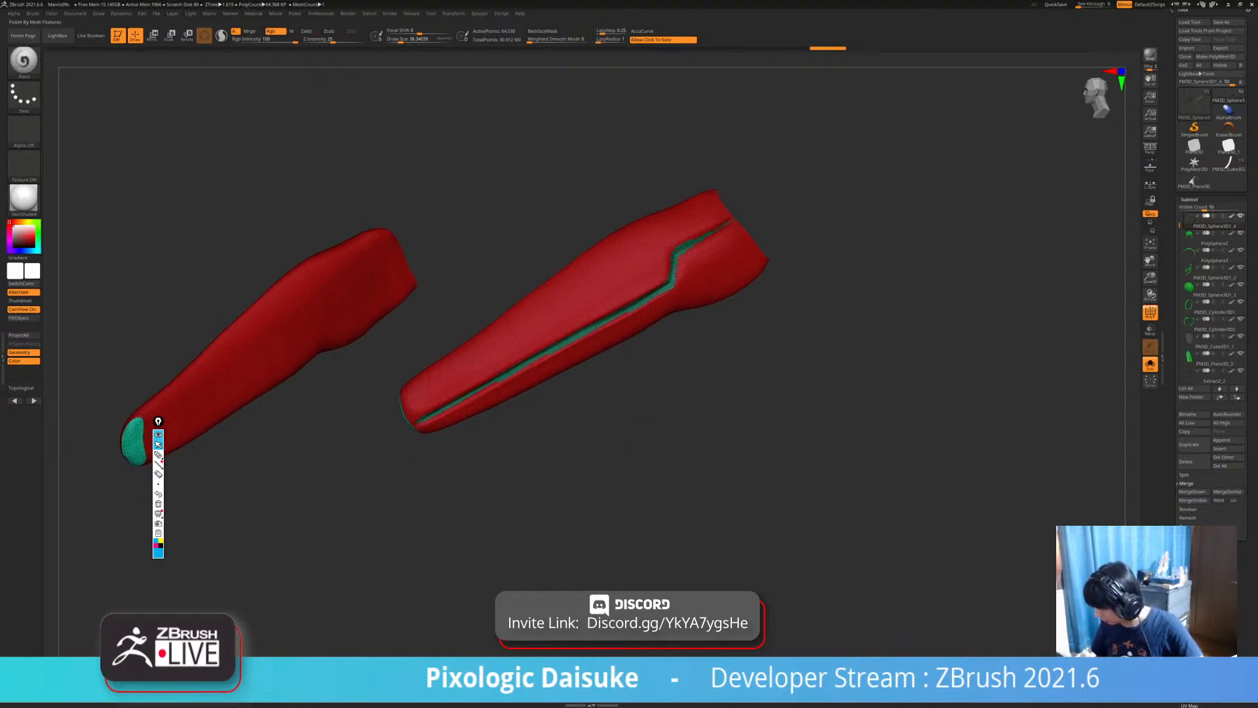
{"action": "right_click_drag", "start_coordinate": [637, 489], "coordinate": [645, 487], "text": "ctrl"}
{"action": "left_click", "coordinate": [668, 449], "text": "ctrl+shift"}
{"action": "key", "text": "ctrl+z"}
{"action": "mouse_move", "coordinate": [696, 279]}
{"action": "right_mouse_down", "text": "alt"}
{"action": "mouse_move", "coordinate": [567, 385]}
{"action": "mouse_move", "coordinate": [587, 363]}
{"action": "right_mouse_up", "text": "alt"}
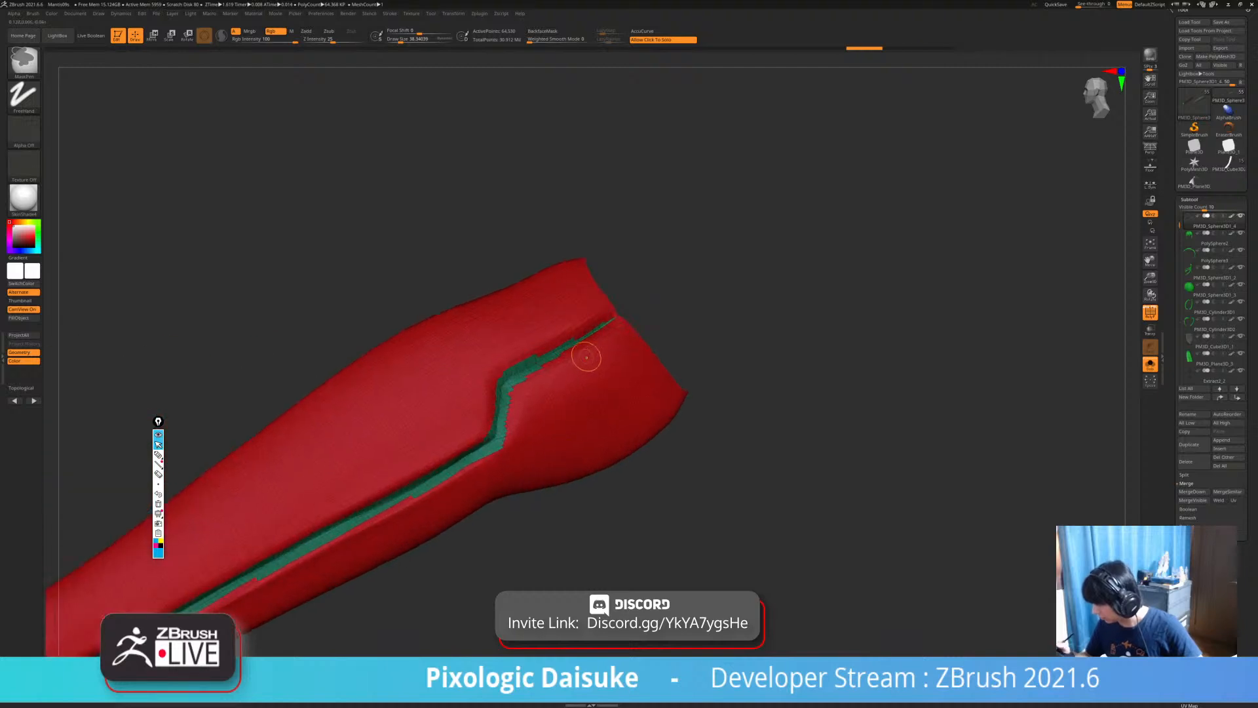
{"action": "key", "text": "ctrl+z"}
{"action": "key", "text": "ctrl+z"}
{"action": "key", "text": "ctrl+z"}
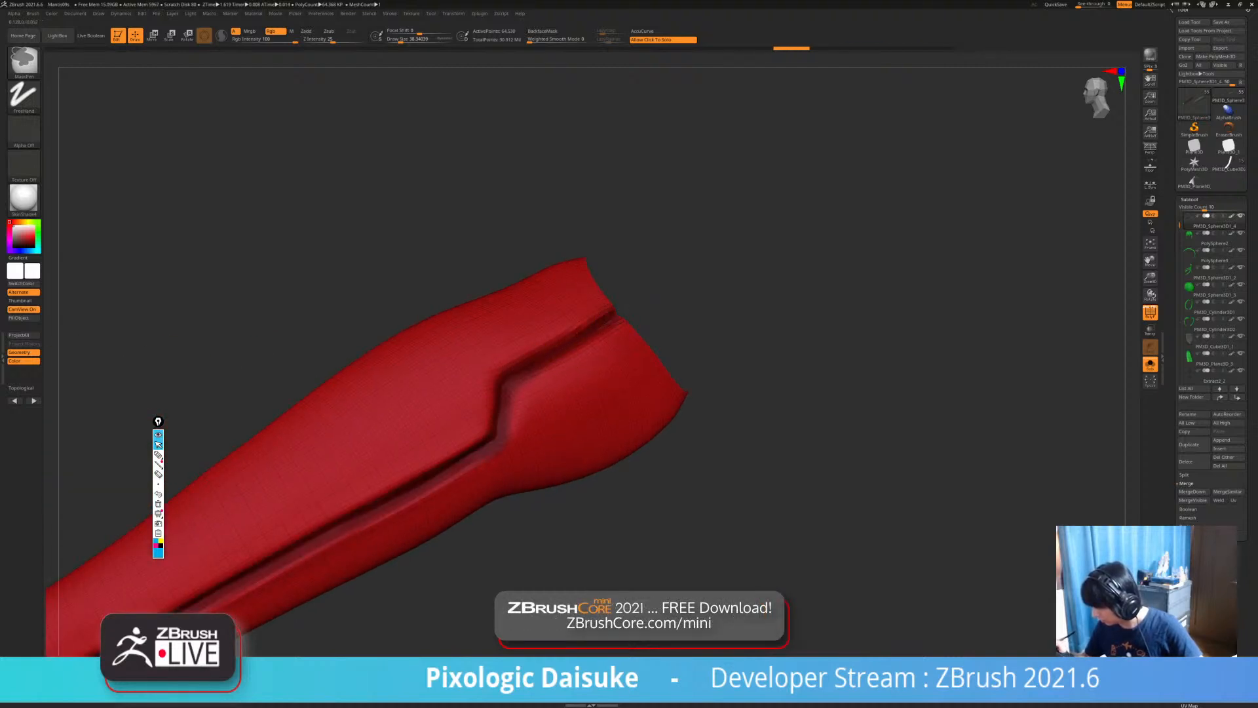
Make the groove its own polygroup again and polish the headpieces by mesh features.
{"action": "key", "text": "ctrl+shift+z"}
{"action": "mouse_move", "coordinate": [524, 610]}
{"action": "right_mouse_down", "text": "ctrl"}
{"action": "mouse_move", "coordinate": [521, 565]}
{"action": "mouse_move", "coordinate": [567, 497]}
{"action": "mouse_move", "coordinate": [609, 465]}
{"action": "right_mouse_up", "text": "ctrl"}
{"action": "key", "text": "ctrl+shift+z"}
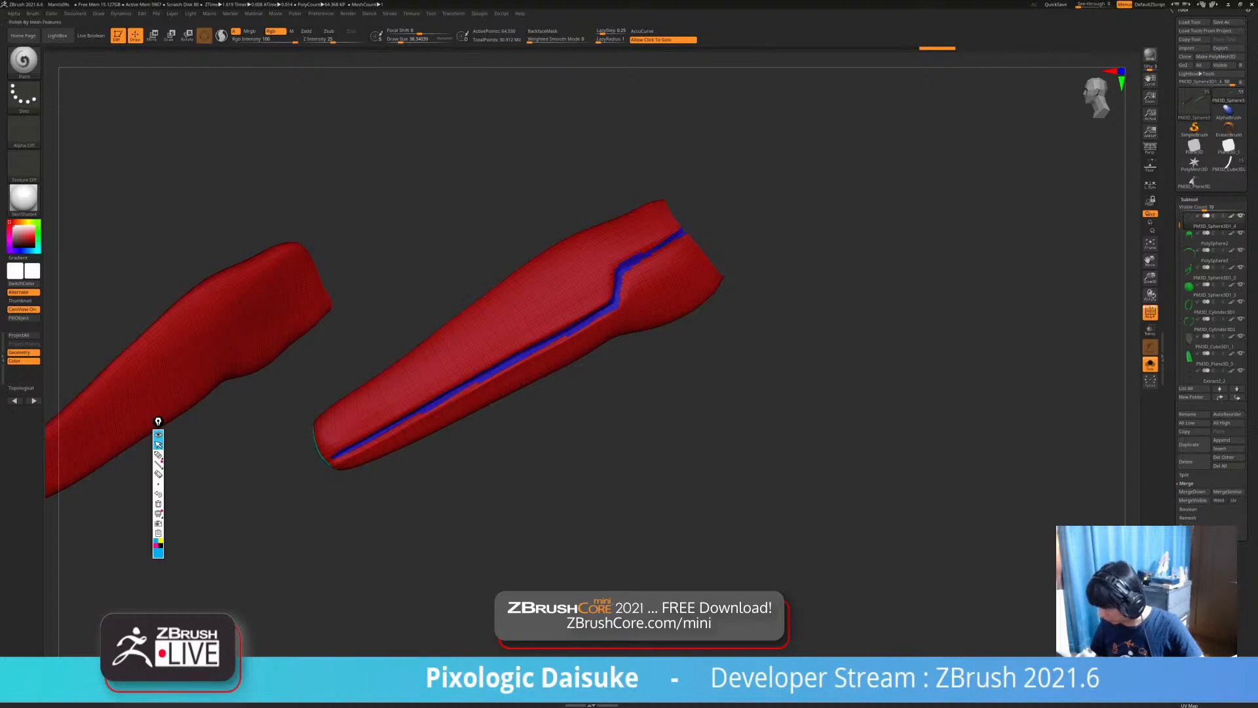
{"action": "key", "text": "ctrl+shift+z"}
{"action": "mouse_move", "coordinate": [609, 465]}
{"action": "right_mouse_down", "text": "ctrl"}
{"action": "mouse_move", "coordinate": [606, 423]}
{"action": "mouse_move", "coordinate": [728, 419]}
{"action": "mouse_move", "coordinate": [679, 440]}
{"action": "mouse_move", "coordinate": [727, 436]}
{"action": "mouse_move", "coordinate": [658, 436]}
{"action": "right_mouse_up", "text": "ctrl"}
{"action": "key", "text": "ctrl+shift+z"}
Unhide the base of the headpieces, remesh both pieces, subdivide them and turn off the polygroup display.
{"action": "right_click_drag", "start_coordinate": [557, 500], "coordinate": [467, 481], "text": "alt"}
{"action": "right_click_drag", "start_coordinate": [447, 532], "coordinate": [511, 514]}
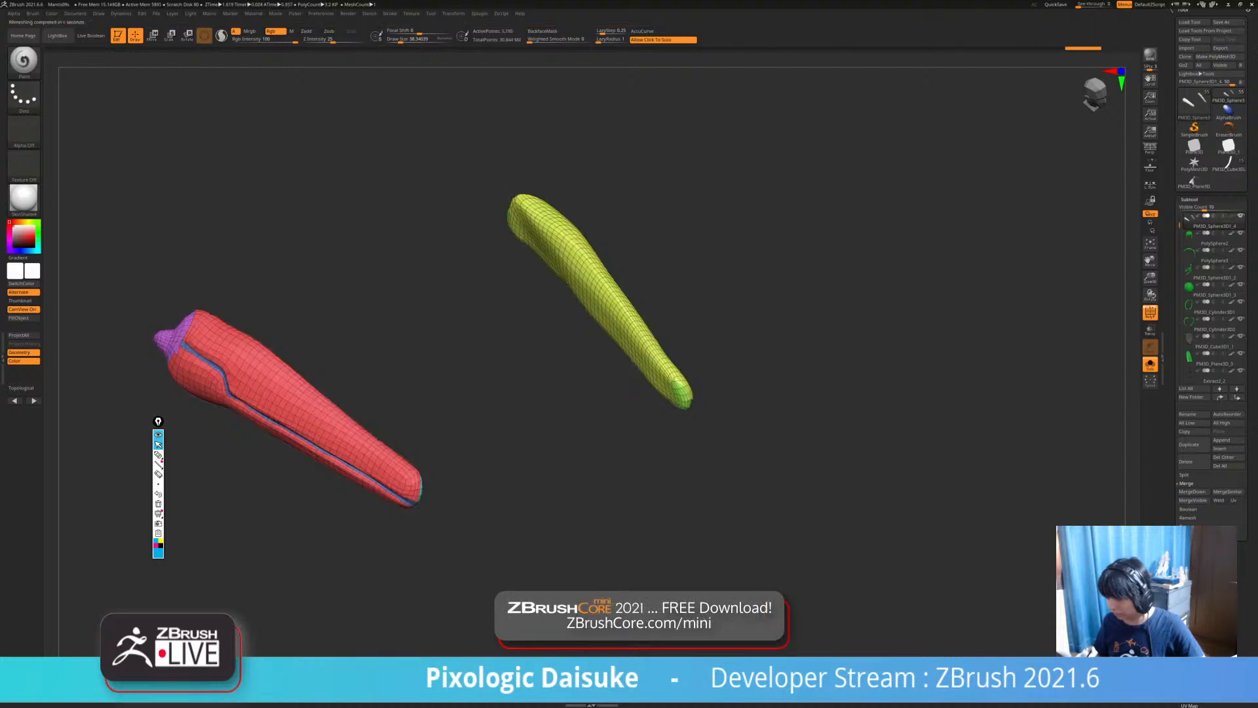
{"action": "key", "text": "shift+f"}
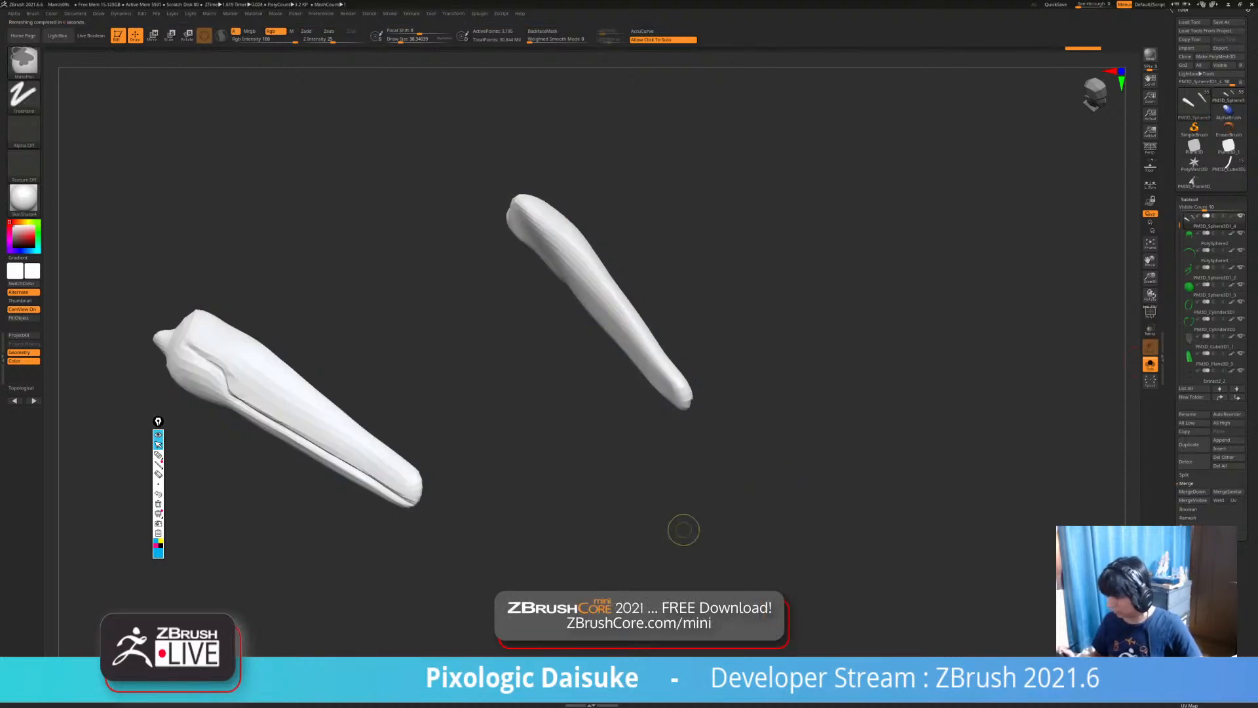
{"action": "mouse_move", "coordinate": [677, 511]}
{"action": "left_mouse_down"}
{"action": "mouse_move", "coordinate": [741, 475]}
{"action": "mouse_move", "coordinate": [687, 493]}
{"action": "left_mouse_up"}
{"action": "key", "text": "shift+f"}
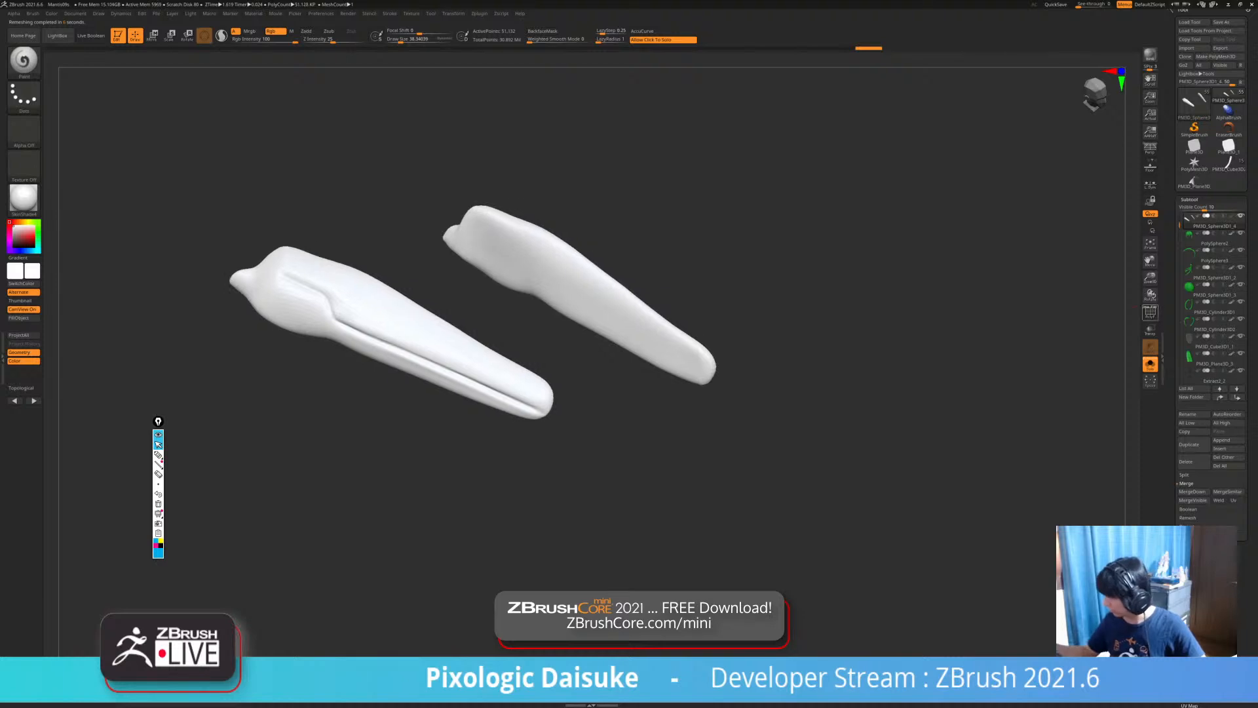
{"action": "left_click", "coordinate": [1149, 314]}
{"action": "left_click_drag", "start_coordinate": [832, 456], "coordinate": [718, 485], "text": "alt"}
{"action": "left_click_drag", "start_coordinate": [718, 485], "coordinate": [813, 488]}
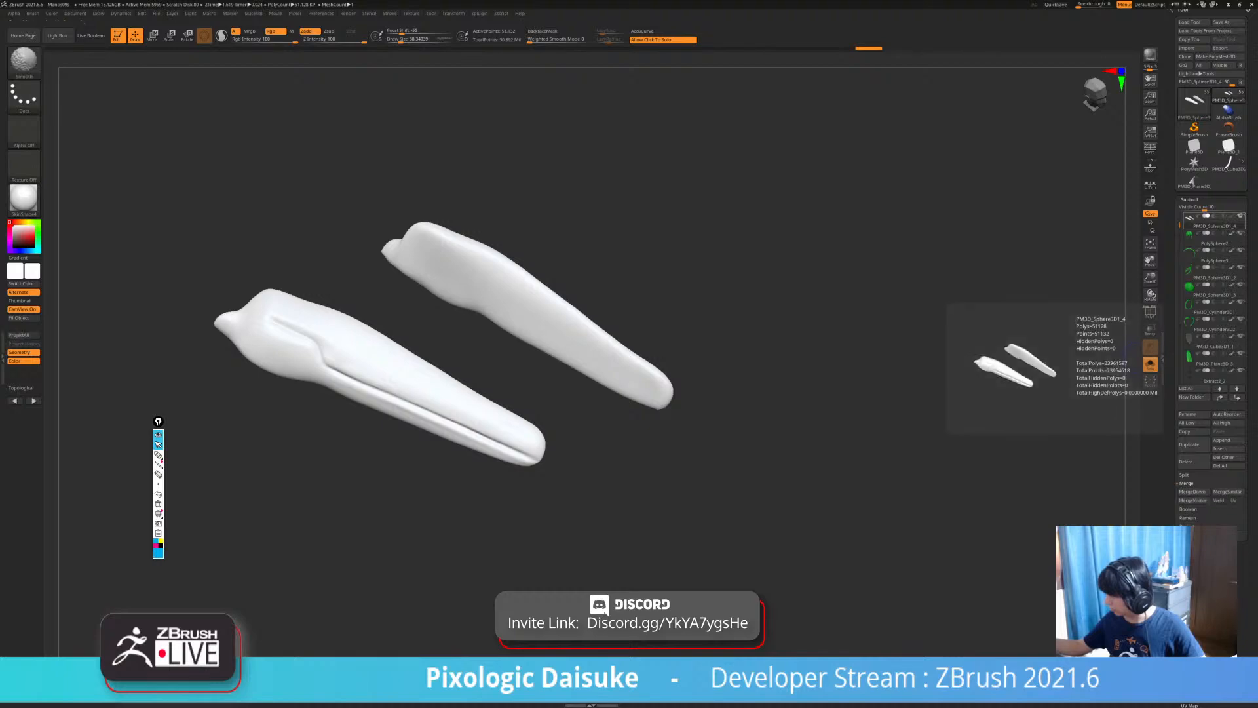
Check the remeshed headpieces on the whole figure, isolate them again and display their polygroups.
{"action": "left_click", "coordinate": [1150, 365]}
{"action": "left_click_drag", "start_coordinate": [774, 452], "coordinate": [780, 400], "text": "alt"}
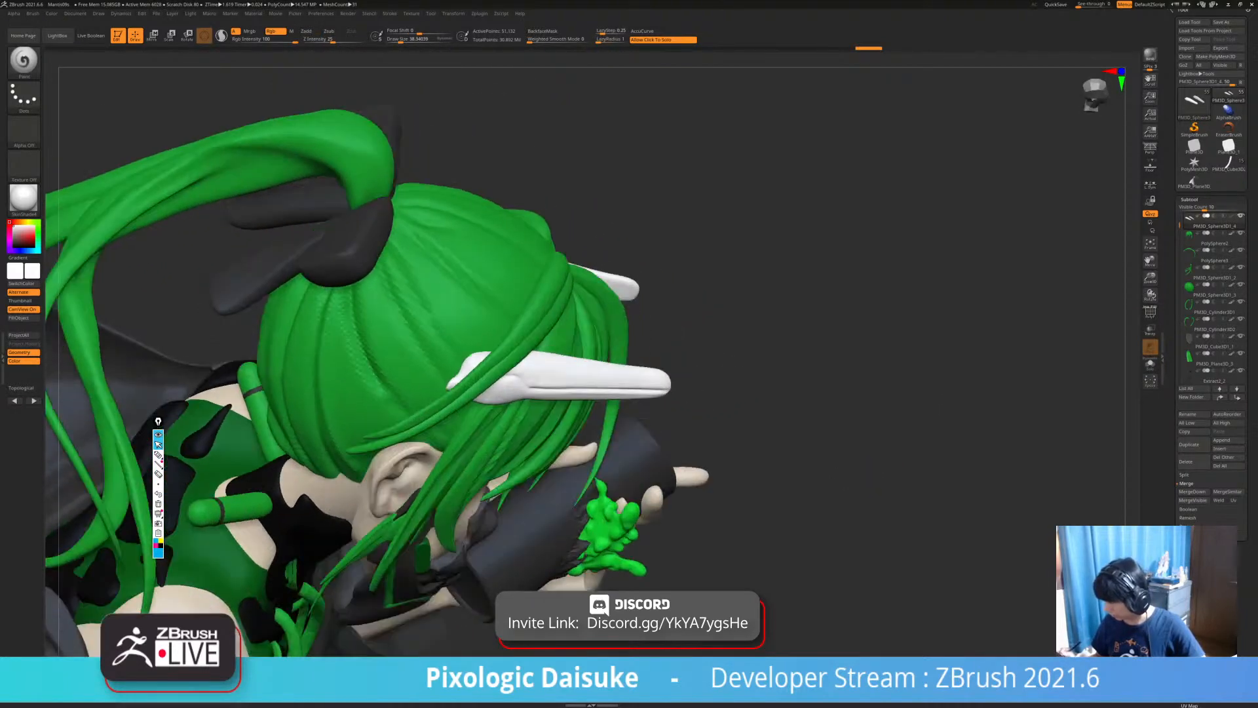
{"action": "left_click", "coordinate": [780, 400]}
{"action": "right_click_drag", "start_coordinate": [780, 400], "coordinate": [716, 437]}
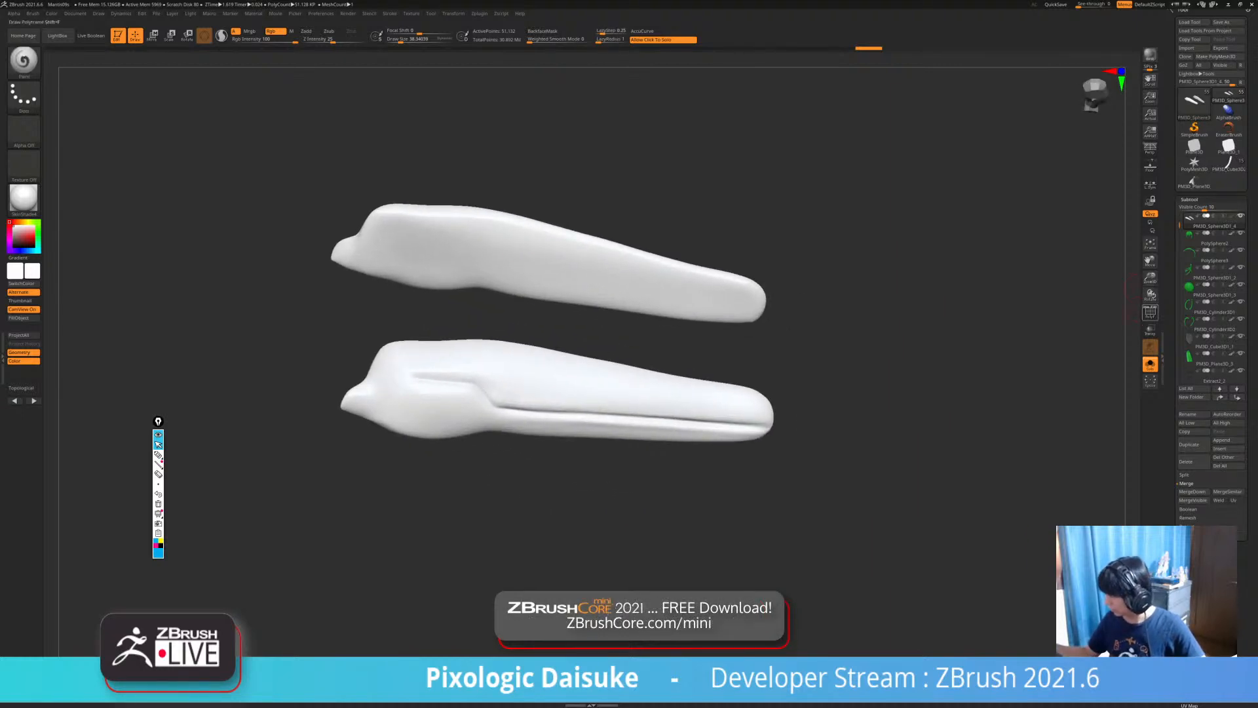
{"action": "left_click", "coordinate": [1150, 312]}
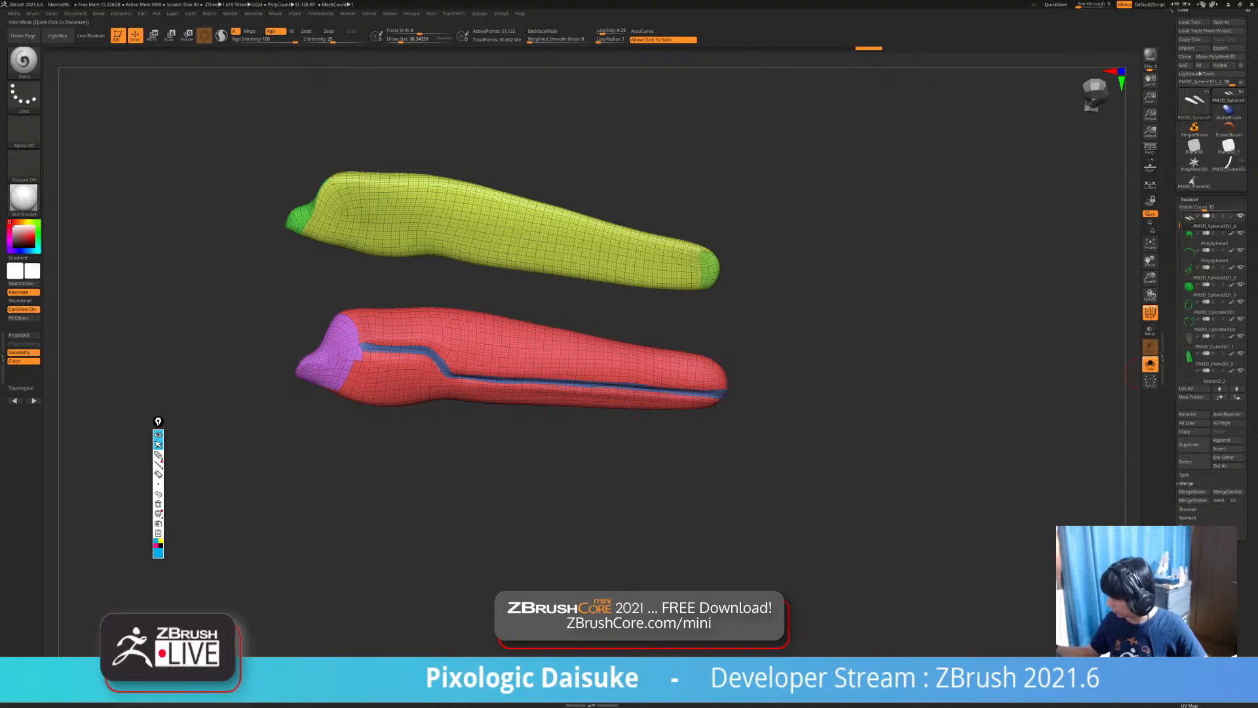
Show the whole figure again, fill the headpieces with black and turn off their polygroup display.
{"action": "left_click", "coordinate": [1150, 366]}
{"action": "right_click_drag", "start_coordinate": [590, 508], "coordinate": [477, 485]}
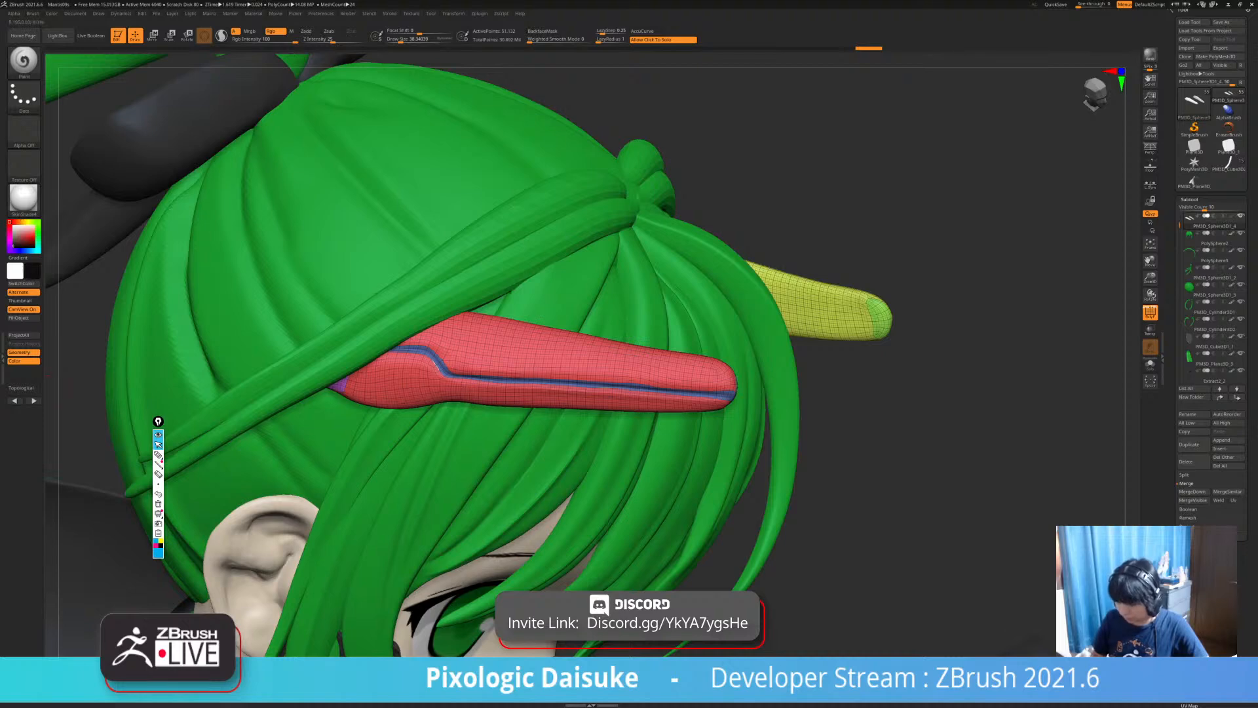
{"action": "key", "text": "shift+f"}
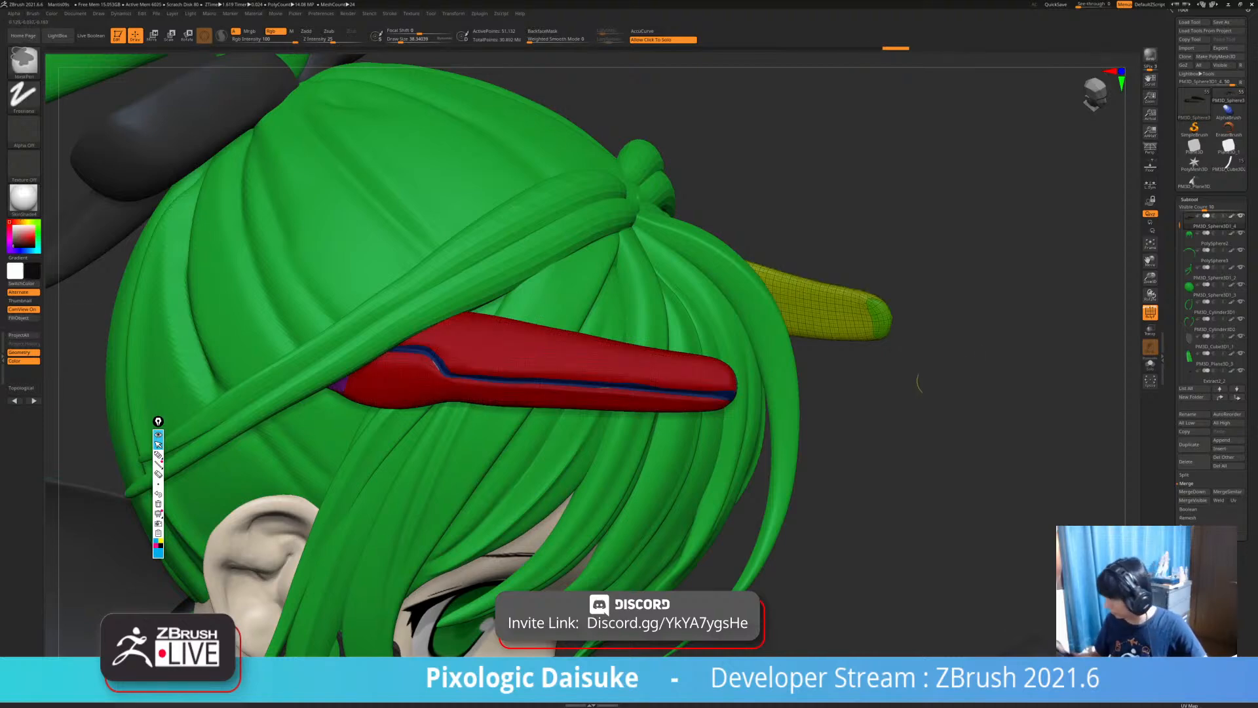
{"action": "key", "text": "ctrl+a"}
{"action": "mouse_move", "coordinate": [789, 485]}
{"action": "right_mouse_down"}
{"action": "mouse_move", "coordinate": [721, 489]}
{"action": "mouse_move", "coordinate": [695, 475]}
{"action": "mouse_move", "coordinate": [767, 459]}
{"action": "mouse_move", "coordinate": [721, 476]}
{"action": "right_mouse_up"}
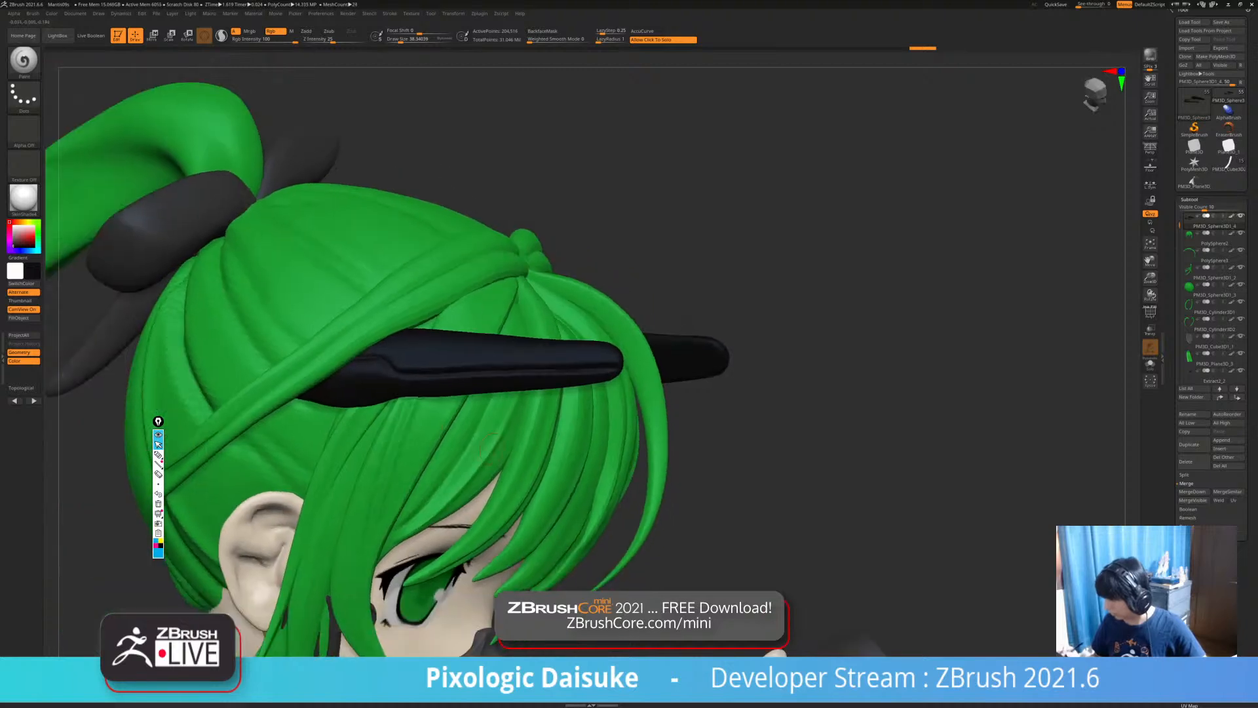
Switch to the SnakeHook brush, increase its draw size and turn on backface masking.
{"action": "key", "text": "b"}
{"action": "key", "text": "s"}
{"action": "key", "text": "h"}
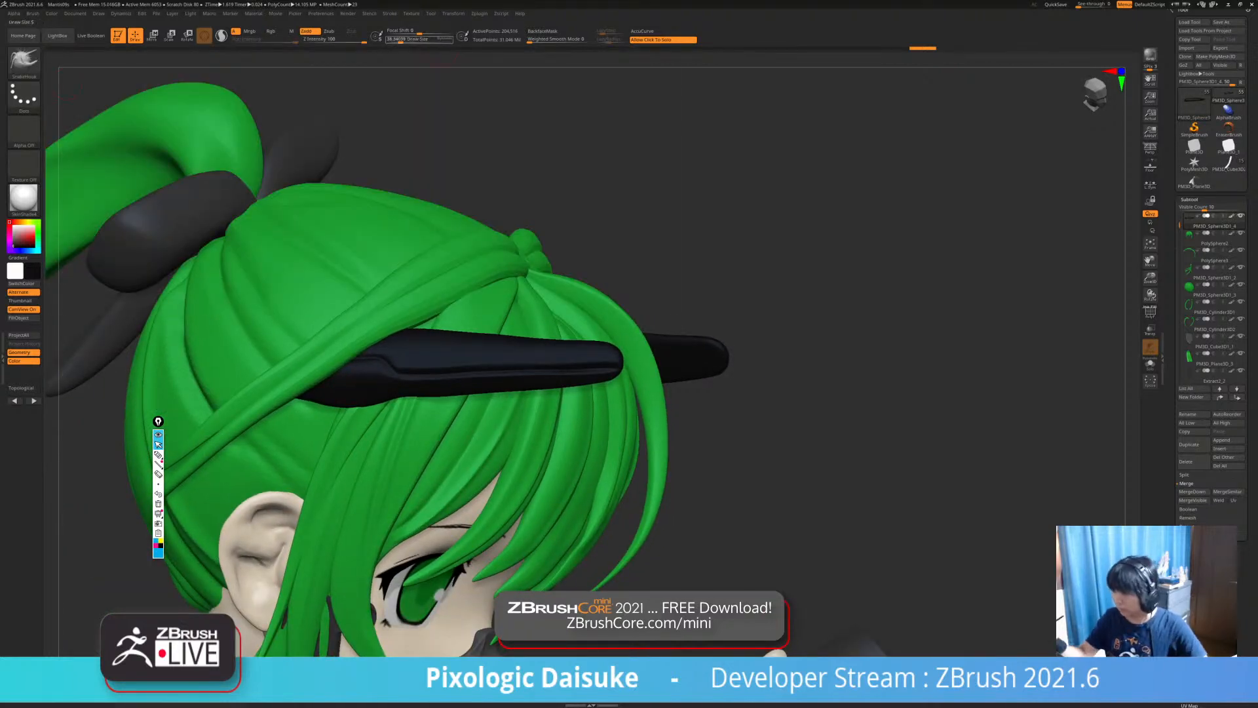
{"action": "right_click_drag", "start_coordinate": [531, 154], "coordinate": [567, 98]}
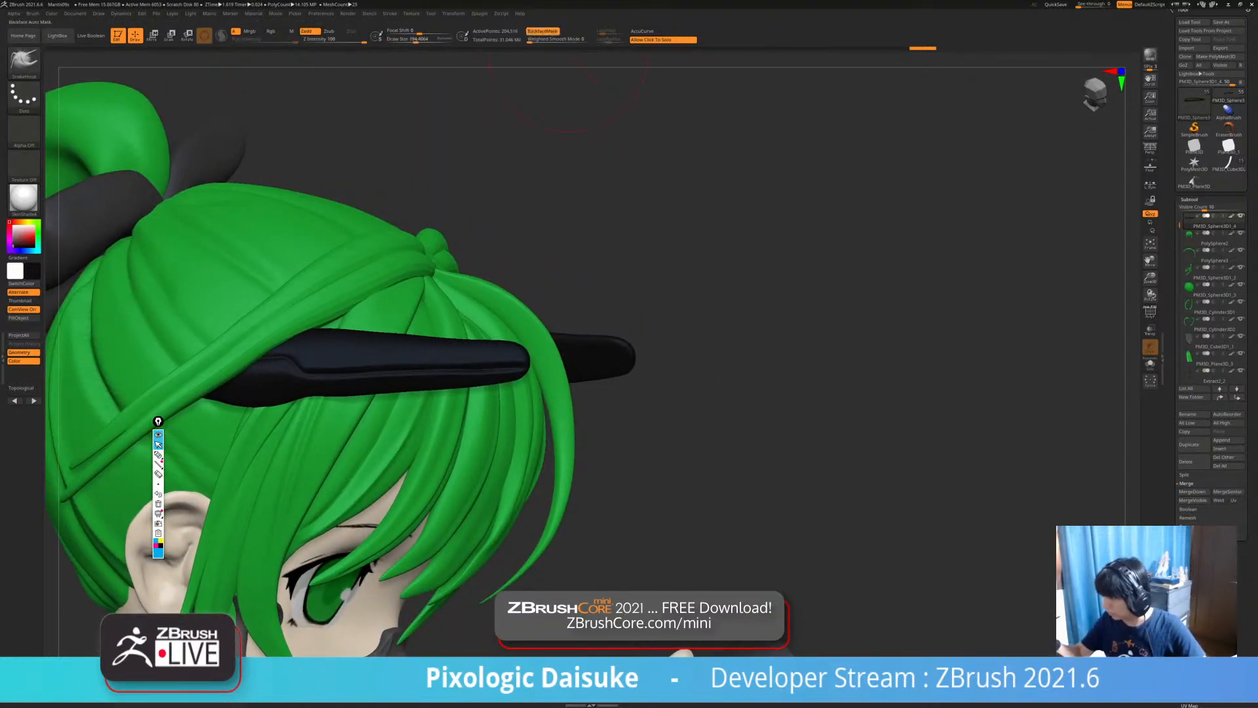
{"action": "right_click_drag", "start_coordinate": [499, 334], "coordinate": [246, 333]}
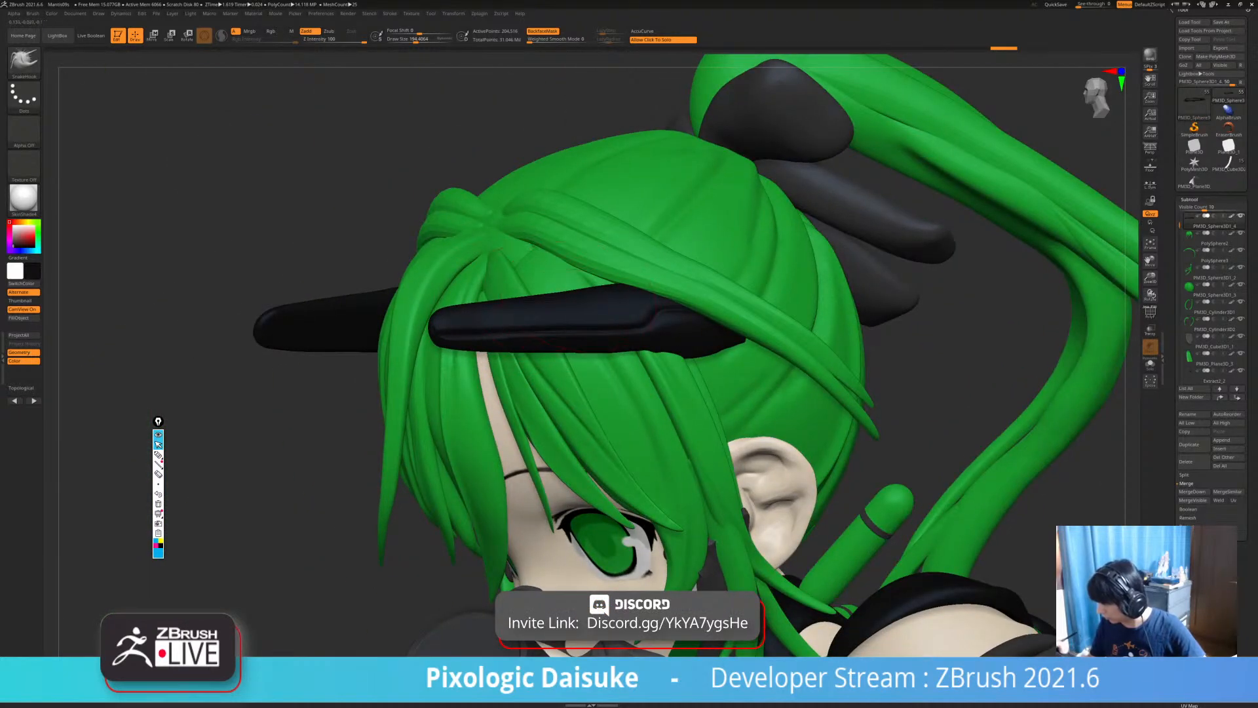
Isolate the groove's polygroup on both headpieces, hiding the rest of their surface.
{"action": "mouse_move", "coordinate": [478, 350]}
{"action": "right_mouse_down", "text": "ctrl"}
{"action": "mouse_move", "coordinate": [427, 334]}
{"action": "mouse_move", "coordinate": [456, 316]}
{"action": "mouse_move", "coordinate": [386, 318]}
{"action": "mouse_move", "coordinate": [410, 306]}
{"action": "right_mouse_up", "text": "ctrl"}
{"action": "left_click", "coordinate": [449, 318], "text": "ctrl+shift"}
{"action": "left_click", "coordinate": [342, 317], "text": "ctrl+shift"}
{"action": "left_click", "coordinate": [632, 392], "text": "ctrl+shift"}
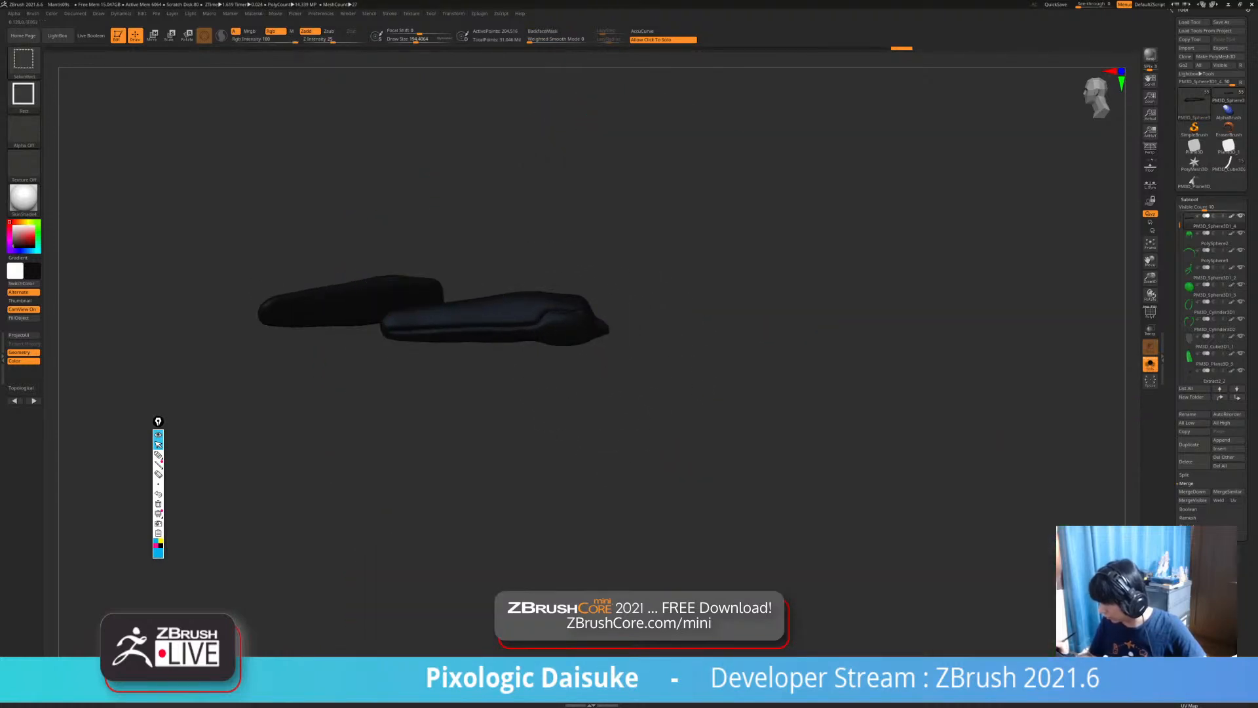
{"action": "left_click", "coordinate": [548, 313], "text": "ctrl+shift"}
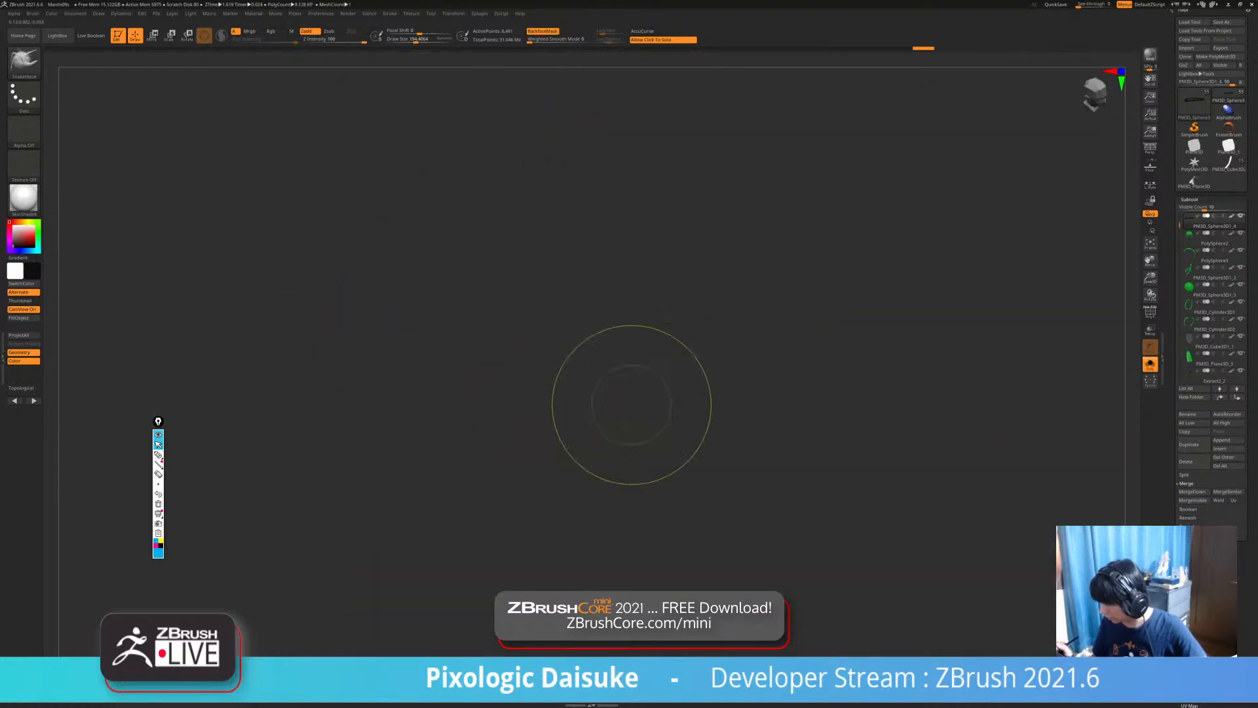
{"action": "left_click", "coordinate": [725, 399], "text": "ctrl+shift"}
{"action": "right_click_drag", "start_coordinate": [722, 395], "coordinate": [596, 370]}
{"action": "left_click", "coordinate": [651, 316], "text": "ctrl+shift"}
{"action": "right_click_drag", "start_coordinate": [677, 356], "coordinate": [609, 438]}
{"action": "left_click_drag", "start_coordinate": [610, 439], "coordinate": [631, 461], "text": "ctrl+shift"}
{"action": "mouse_move", "coordinate": [622, 446]}
{"action": "right_mouse_down"}
{"action": "mouse_move", "coordinate": [544, 445]}
{"action": "mouse_move", "coordinate": [612, 455]}
{"action": "right_mouse_up"}
Fill the isolated grooves with the hair's green and unhide the rest of the headpieces.
{"action": "left_click", "coordinate": [528, 444]}
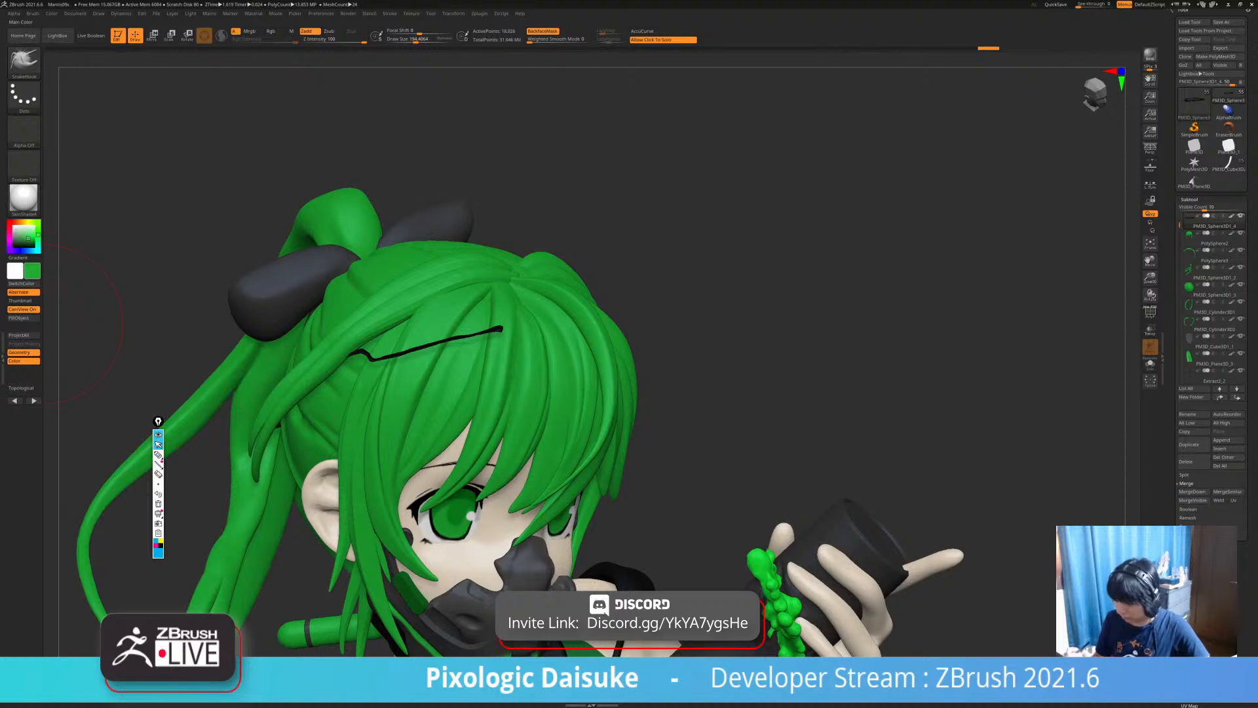
{"action": "left_click", "coordinate": [24, 318]}
{"action": "left_click", "coordinate": [676, 397], "text": "ctrl+shift"}
{"action": "right_click_drag", "start_coordinate": [682, 397], "coordinate": [784, 401]}
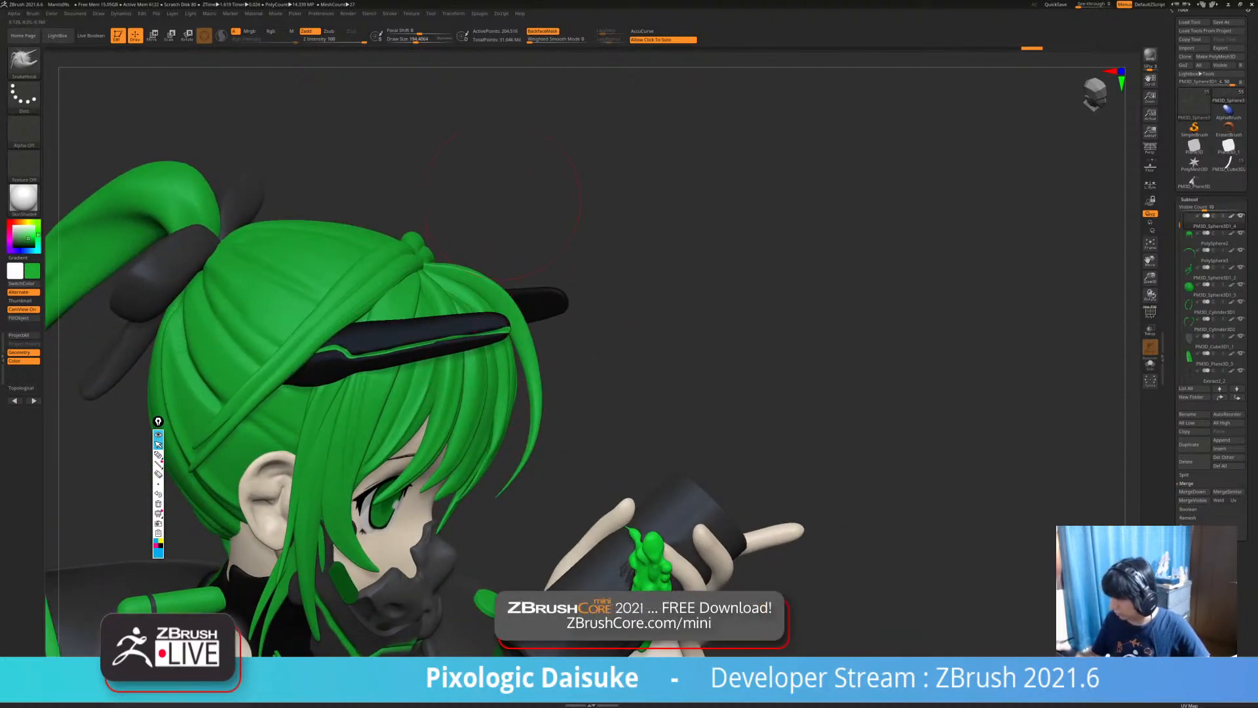
Smooth the surface along the green grooves on the sides of both headpieces.
{"action": "key", "text": "shift"}
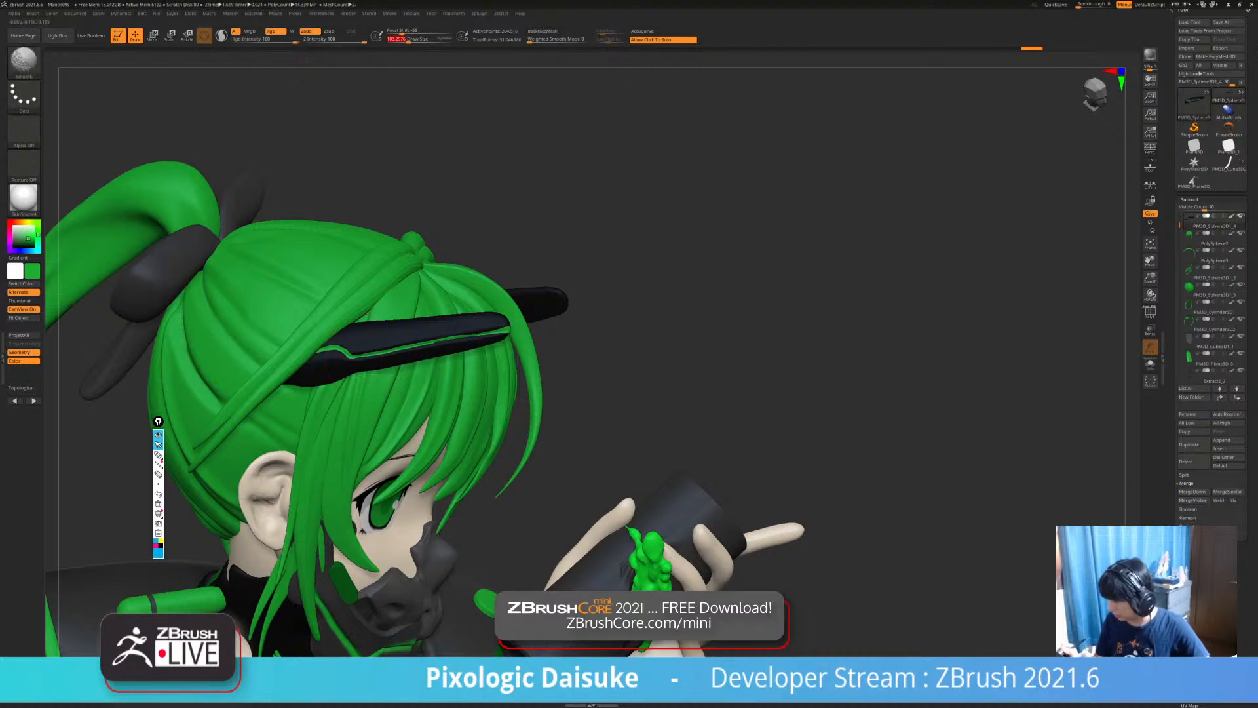
{"action": "left_click_drag", "start_coordinate": [446, 341], "coordinate": [423, 343], "text": "shift"}
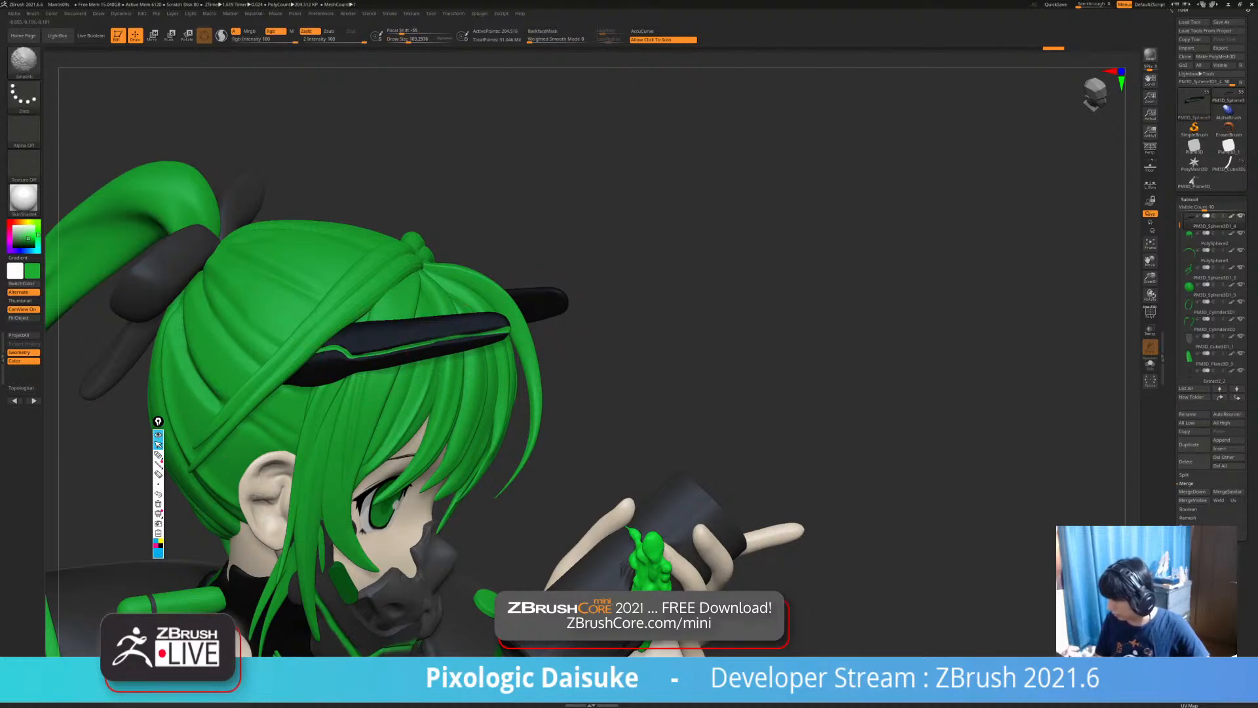
{"action": "left_click_drag", "start_coordinate": [452, 339], "coordinate": [419, 345], "text": "shift"}
{"action": "right_click_drag", "start_coordinate": [786, 400], "coordinate": [370, 394]}
{"action": "key", "text": "shift"}
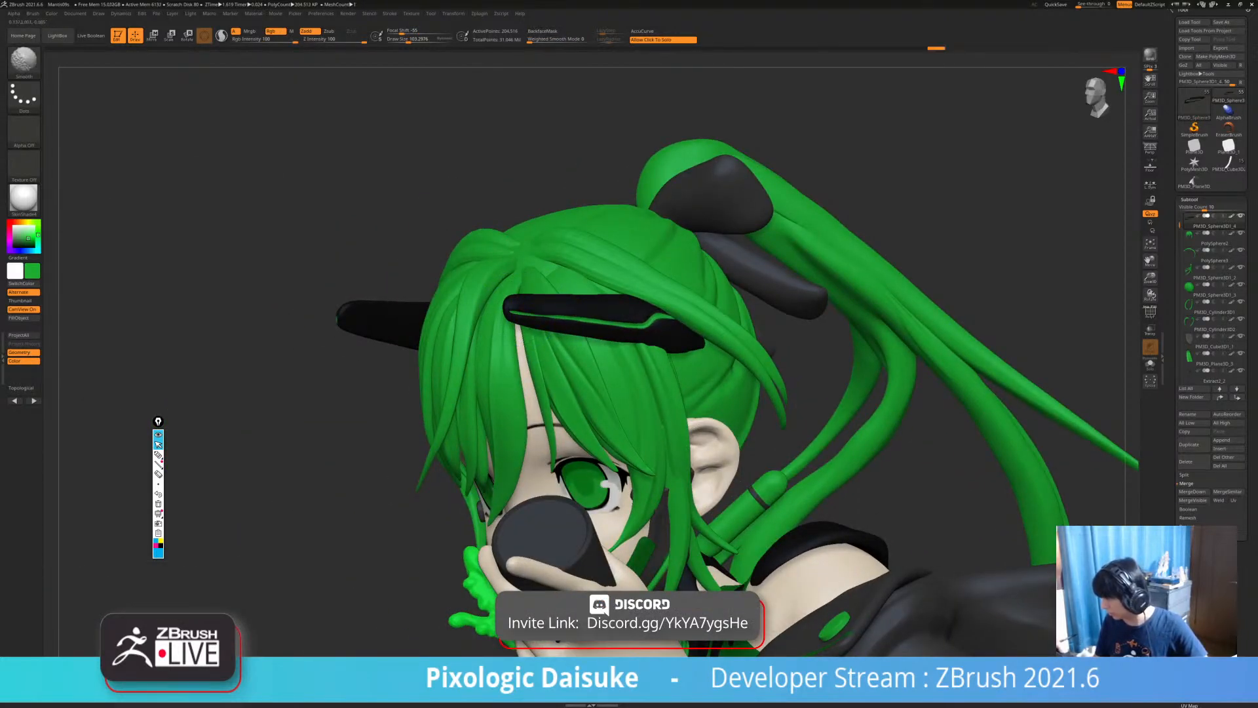
{"action": "left_click_drag", "start_coordinate": [682, 331], "coordinate": [703, 341], "text": "shift"}
Reshape the front tip of one headpiece beside the green groove with a smaller SnakeHook brush and smooth it.
{"action": "mouse_move", "coordinate": [774, 354]}
{"action": "right_mouse_down", "text": "ctrl"}
{"action": "mouse_move", "coordinate": [763, 276]}
{"action": "mouse_move", "coordinate": [604, 196]}
{"action": "mouse_move", "coordinate": [806, 203]}
{"action": "right_mouse_up", "text": "ctrl"}
{"action": "right_click_drag", "start_coordinate": [524, 334], "coordinate": [663, 289]}
{"action": "right_click_drag", "start_coordinate": [787, 393], "coordinate": [685, 403]}
{"action": "right_click_drag", "start_coordinate": [530, 215], "coordinate": [563, 348], "text": "ctrl"}
{"action": "right_click_drag", "start_coordinate": [580, 115], "coordinate": [545, 267], "text": "alt"}
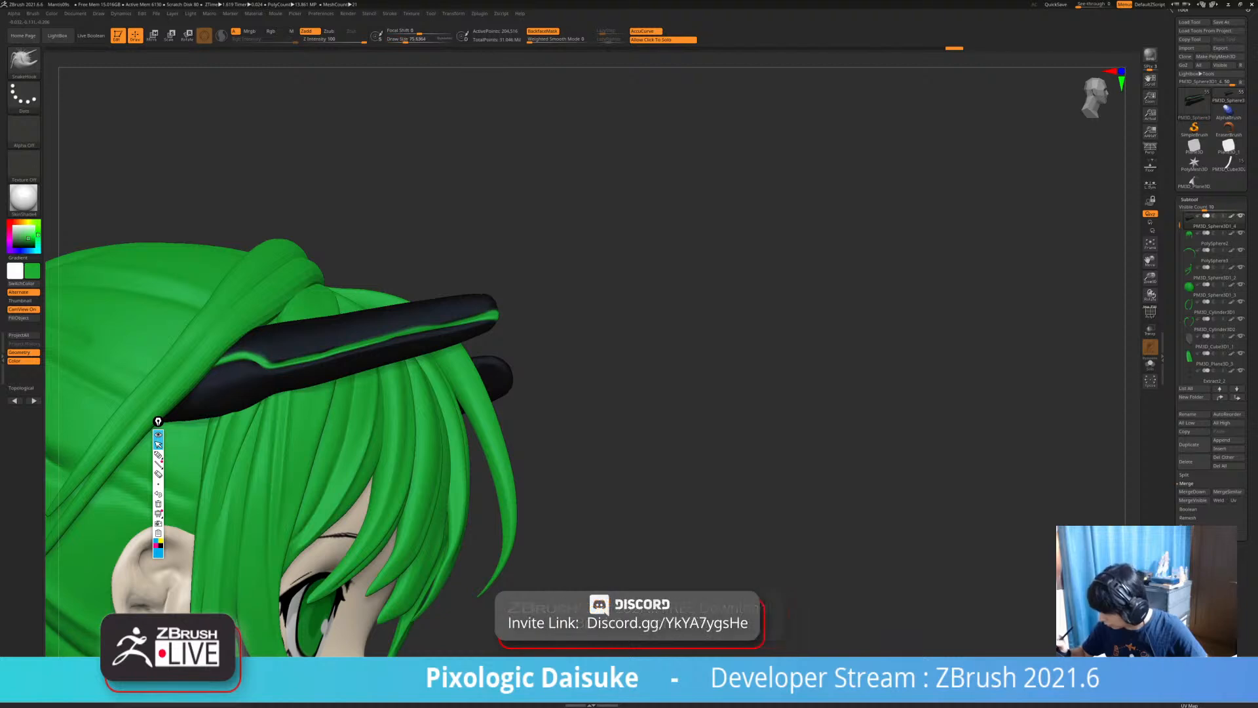
{"action": "key", "text": "shift"}
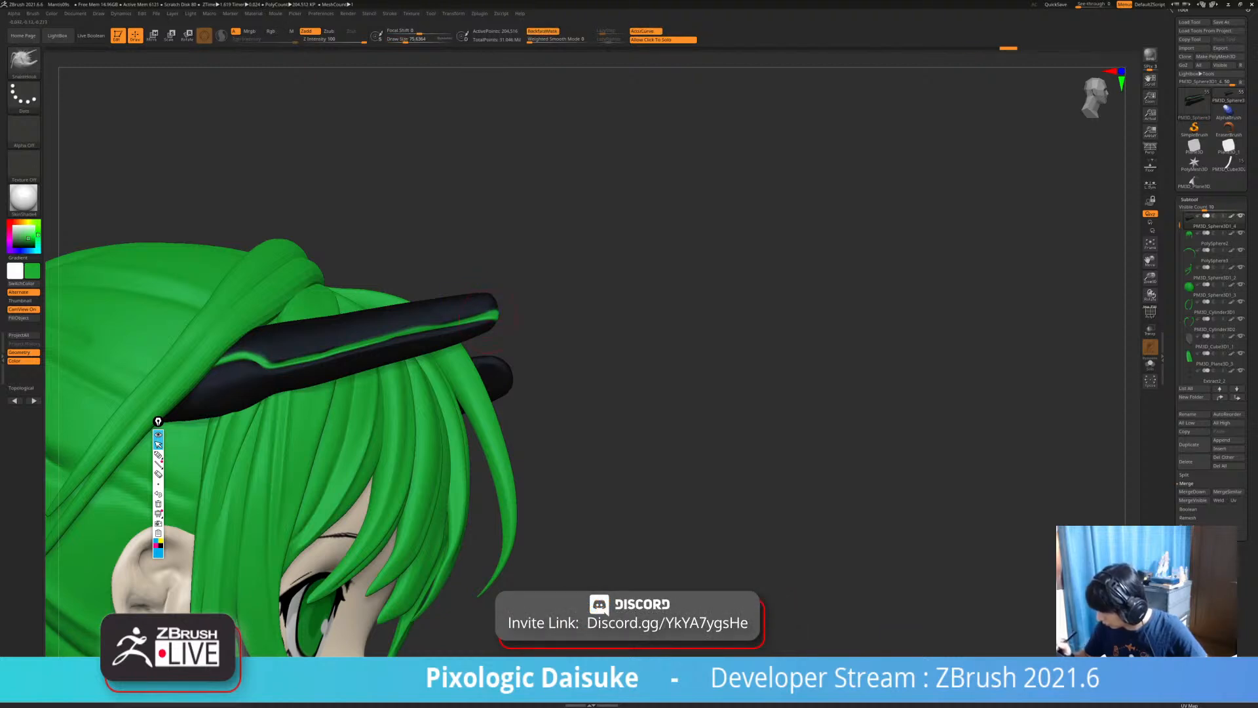
{"action": "key", "text": "shift"}
{"action": "key", "text": "shift"}
{"action": "key", "text": "ctrl+z"}
{"action": "key", "text": "shift"}
{"action": "right_click_drag", "start_coordinate": [495, 312], "coordinate": [499, 387], "text": "ctrl"}
{"action": "key", "text": "ctrl+shift+z"}
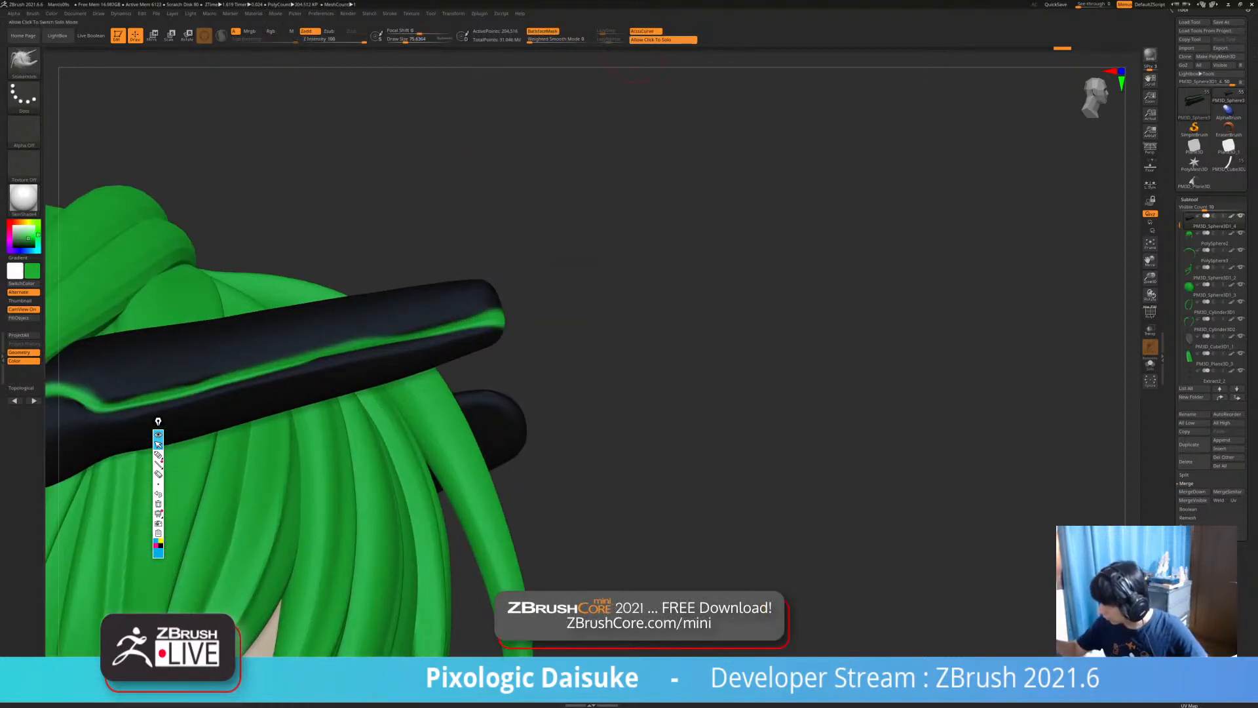
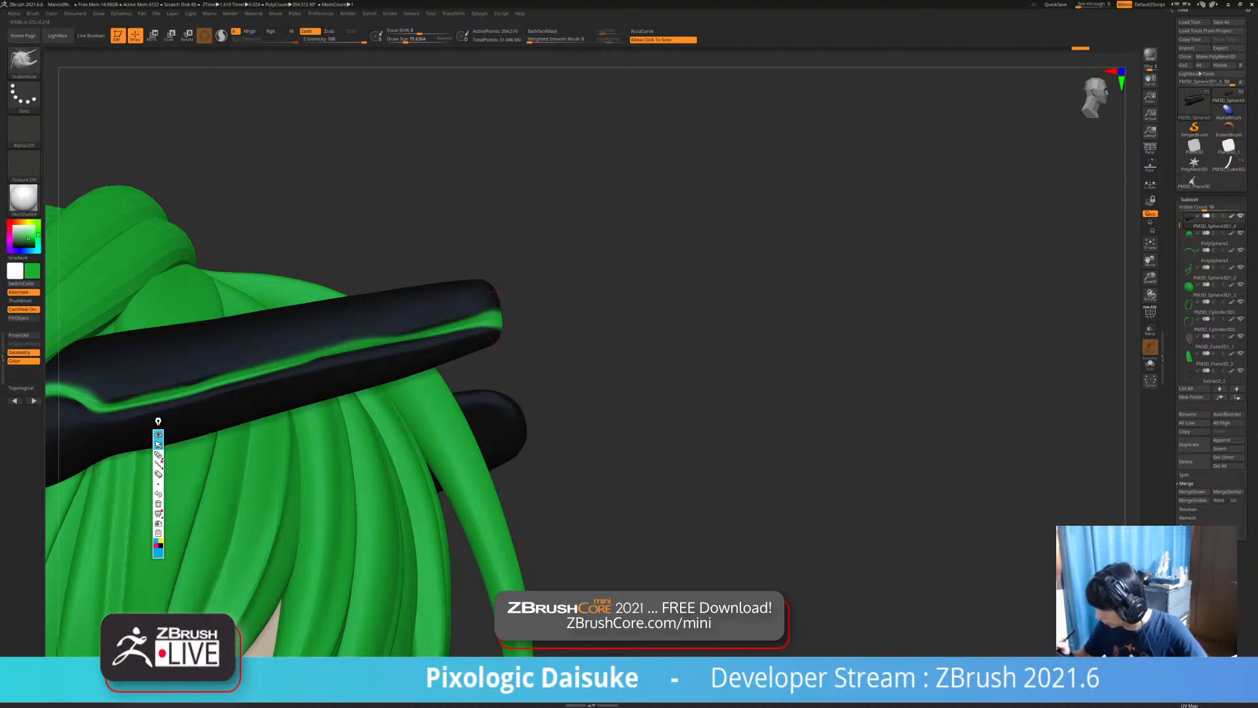
Pull up the upper corner of the other headpiece's front tip and smooth its end.
{"action": "right_click_drag", "start_coordinate": [499, 327], "coordinate": [301, 275], "text": "ctrl"}
{"action": "right_click_drag", "start_coordinate": [629, 301], "coordinate": [529, 311]}
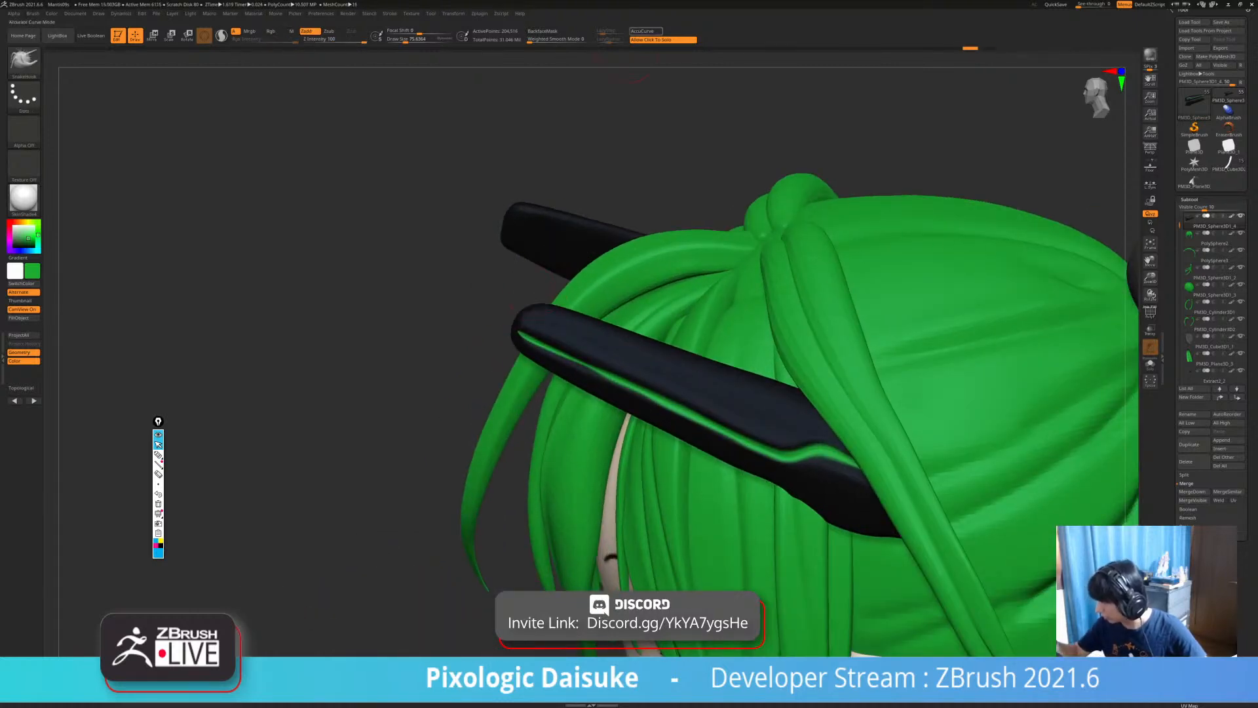
{"action": "key", "text": "shift"}
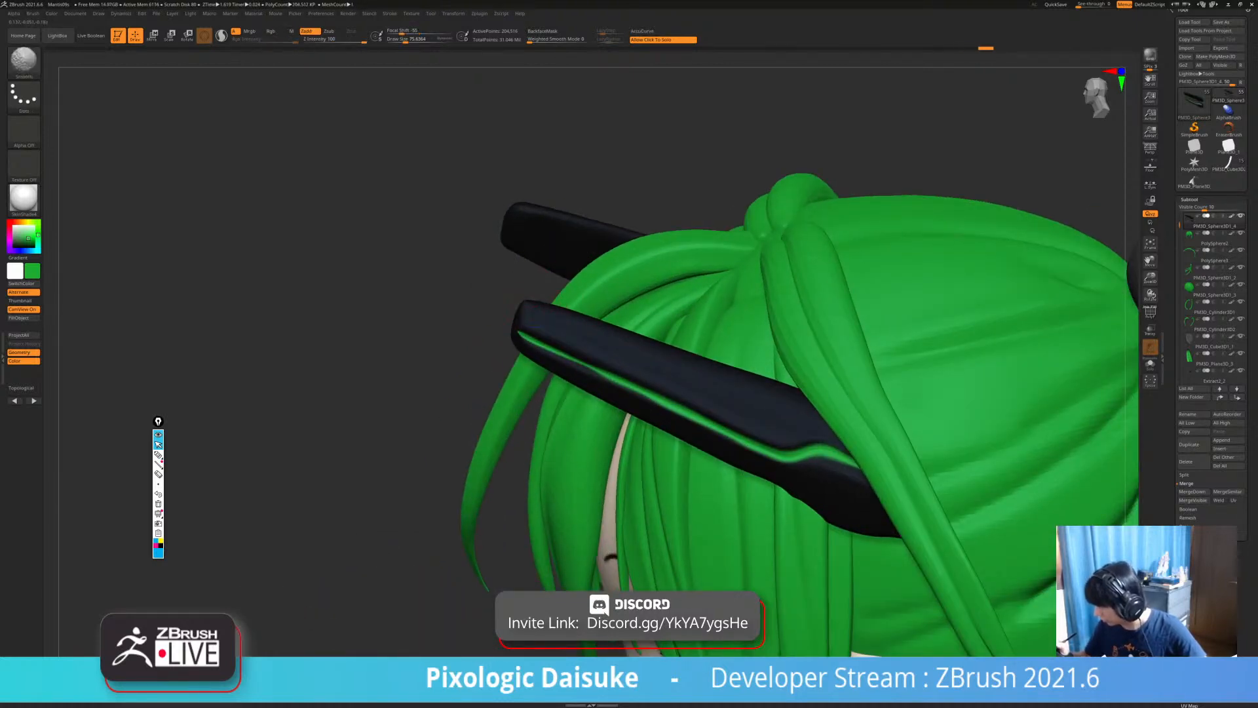
{"action": "left_click_drag", "start_coordinate": [532, 329], "coordinate": [536, 321], "text": "shift"}
With AccuCurve on, pull out the lower corner of the far headpiece's tip and smooth it.
{"action": "right_click_drag", "start_coordinate": [557, 341], "coordinate": [567, 269], "text": "ctrl"}
{"action": "mouse_move", "coordinate": [740, 452]}
{"action": "right_mouse_down", "text": "alt"}
{"action": "mouse_move", "coordinate": [521, 387]}
{"action": "mouse_move", "coordinate": [517, 336]}
{"action": "mouse_move", "coordinate": [937, 364]}
{"action": "mouse_move", "coordinate": [892, 282]}
{"action": "right_mouse_up", "text": "alt"}
{"action": "mouse_move", "coordinate": [891, 281]}
{"action": "right_mouse_down"}
{"action": "mouse_move", "coordinate": [936, 297]}
{"action": "mouse_move", "coordinate": [901, 286]}
{"action": "right_mouse_up"}
{"action": "right_click_drag", "start_coordinate": [590, 148], "coordinate": [576, 151]}
{"action": "mouse_move", "coordinate": [577, 150]}
{"action": "right_mouse_down", "text": "ctrl"}
{"action": "mouse_move", "coordinate": [590, 210]}
{"action": "mouse_move", "coordinate": [573, 208]}
{"action": "mouse_move", "coordinate": [567, 171]}
{"action": "mouse_move", "coordinate": [576, 208]}
{"action": "right_mouse_up", "text": "ctrl"}
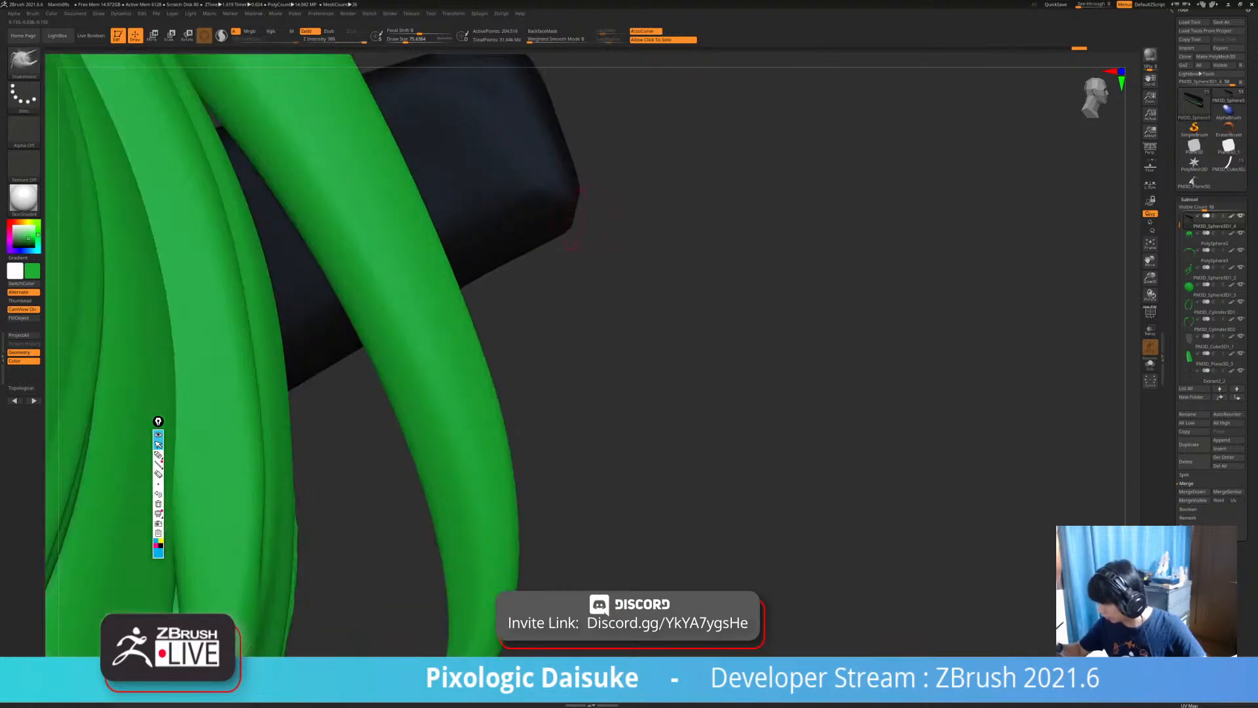
{"action": "left_click_drag", "start_coordinate": [574, 209], "coordinate": [580, 212]}
{"action": "right_click_drag", "start_coordinate": [577, 213], "coordinate": [574, 195], "text": "ctrl"}
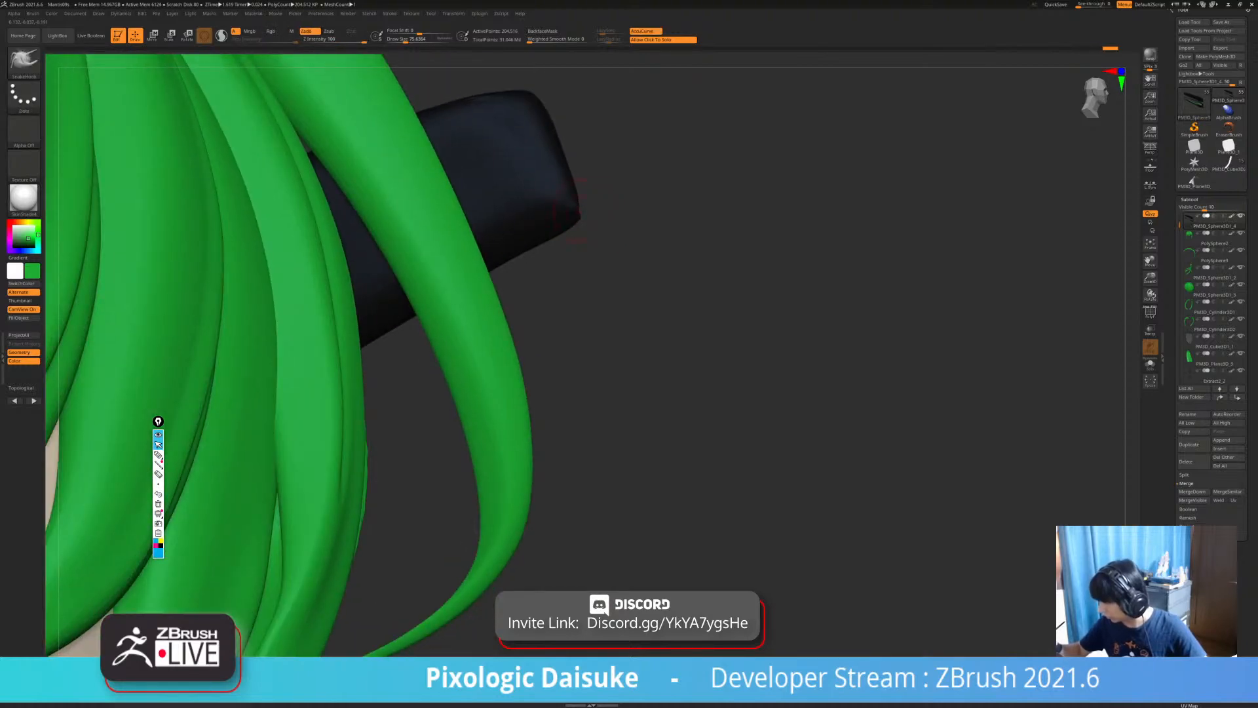
{"action": "left_click_drag", "start_coordinate": [579, 213], "coordinate": [578, 216], "text": "shift"}
{"action": "right_click_drag", "start_coordinate": [579, 214], "coordinate": [577, 182], "text": "ctrl"}
{"action": "left_click_drag", "start_coordinate": [574, 186], "coordinate": [570, 184], "text": "shift"}
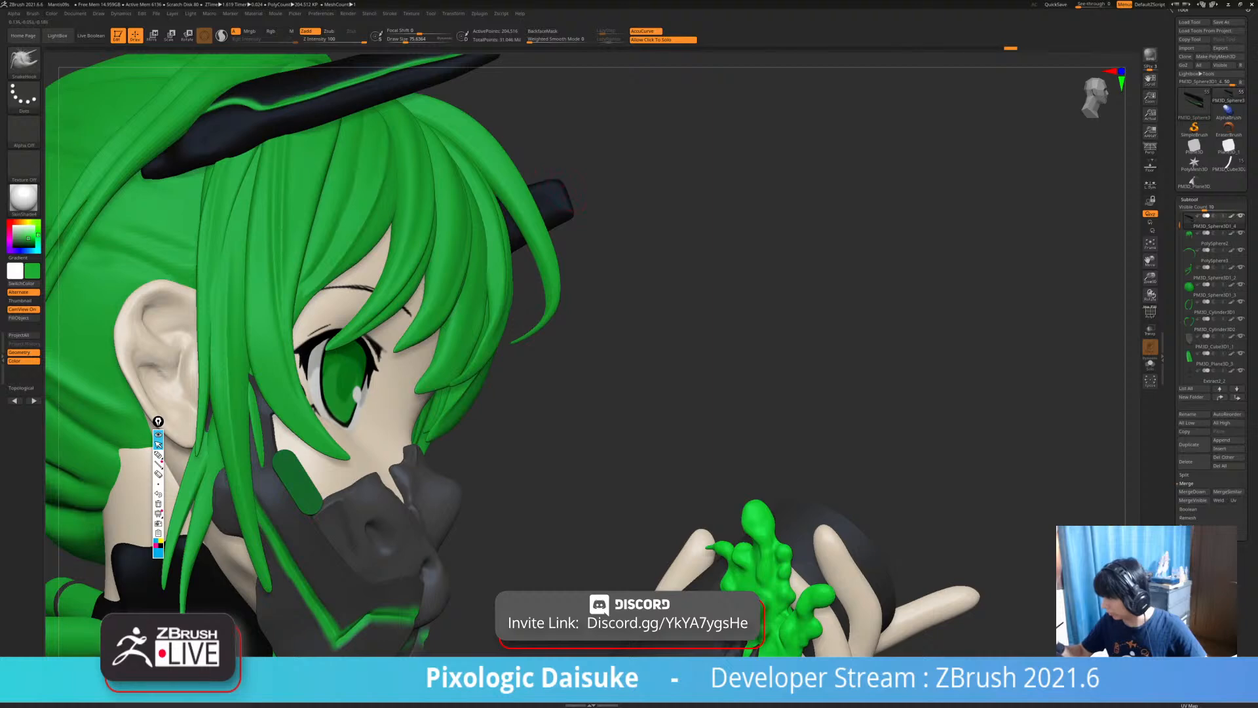
Select a piece of the ponytail bow at the back of the head and bring the bow's pieces into view in the subtool list.
{"action": "right_click_drag", "start_coordinate": [580, 209], "coordinate": [612, 449]}
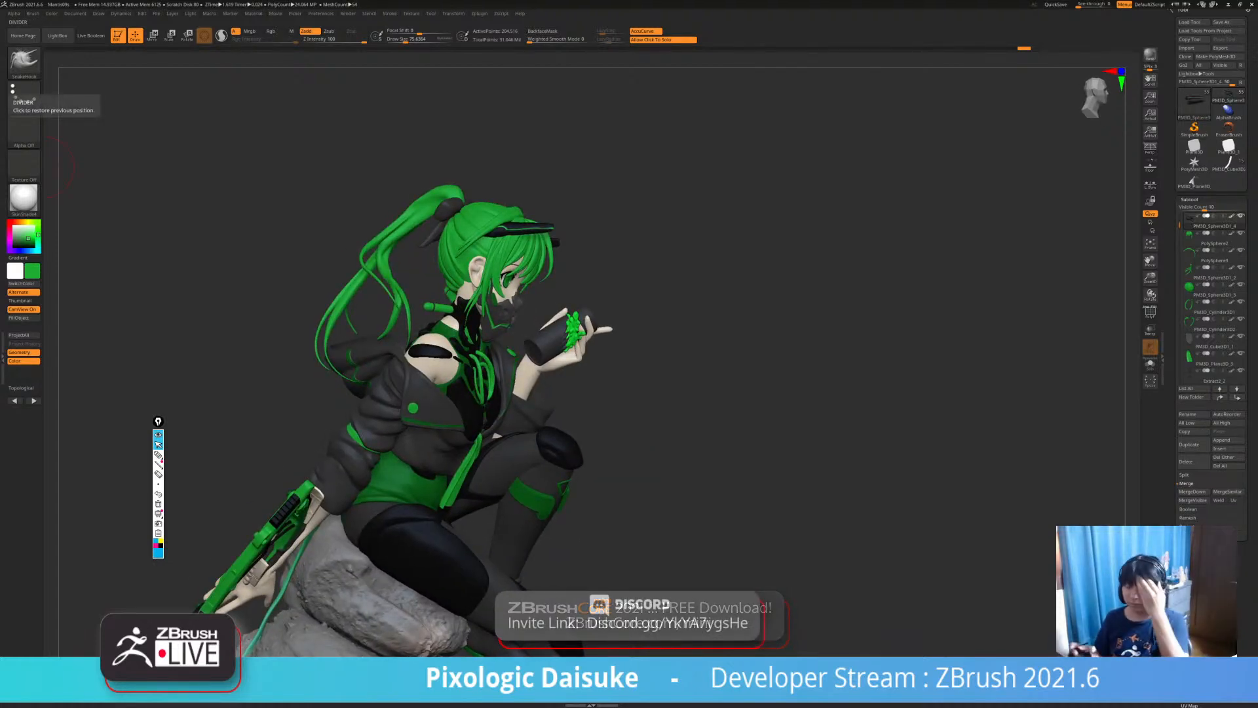
{"action": "right_click_drag", "start_coordinate": [629, 499], "coordinate": [688, 524]}
{"action": "right_click_drag", "start_coordinate": [708, 590], "coordinate": [584, 492], "text": "alt"}
{"action": "right_click_drag", "start_coordinate": [583, 492], "coordinate": [767, 479], "text": "alt"}
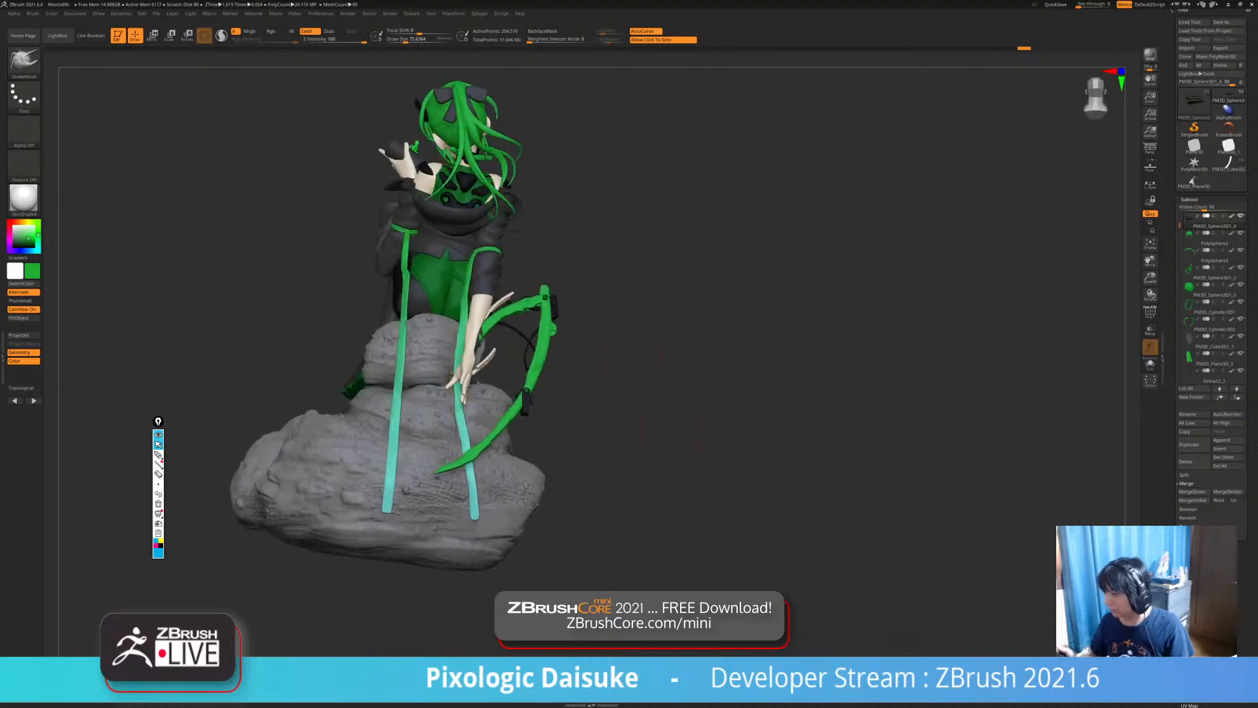
{"action": "left_click", "coordinate": [476, 94], "text": "alt"}
{"action": "left_click", "coordinate": [526, 152]}
{"action": "mouse_move", "coordinate": [525, 152]}
{"action": "right_mouse_down", "text": "ctrl"}
{"action": "mouse_move", "coordinate": [544, 469]}
{"action": "mouse_move", "coordinate": [564, 495]}
{"action": "right_mouse_up", "text": "ctrl"}
{"action": "left_click", "coordinate": [544, 469]}
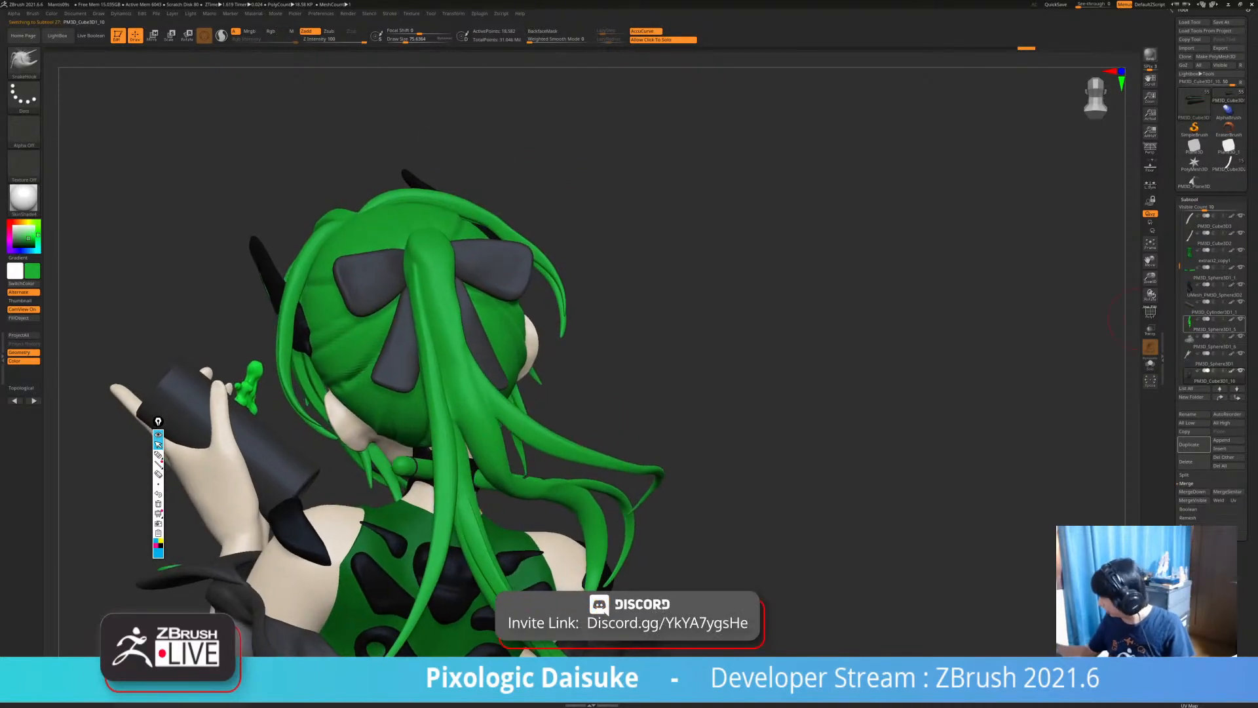
{"action": "left_click_drag", "start_coordinate": [1180, 266], "coordinate": [1181, 277]}
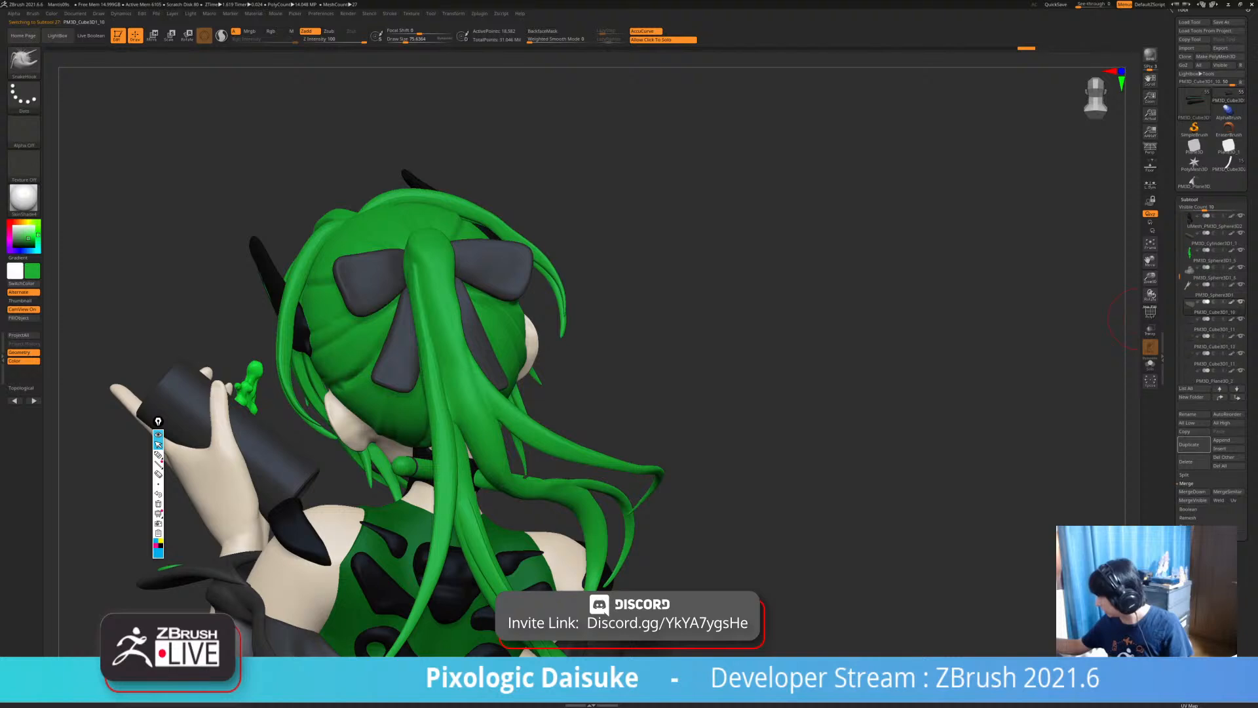
{"action": "left_click", "coordinate": [1185, 461]}
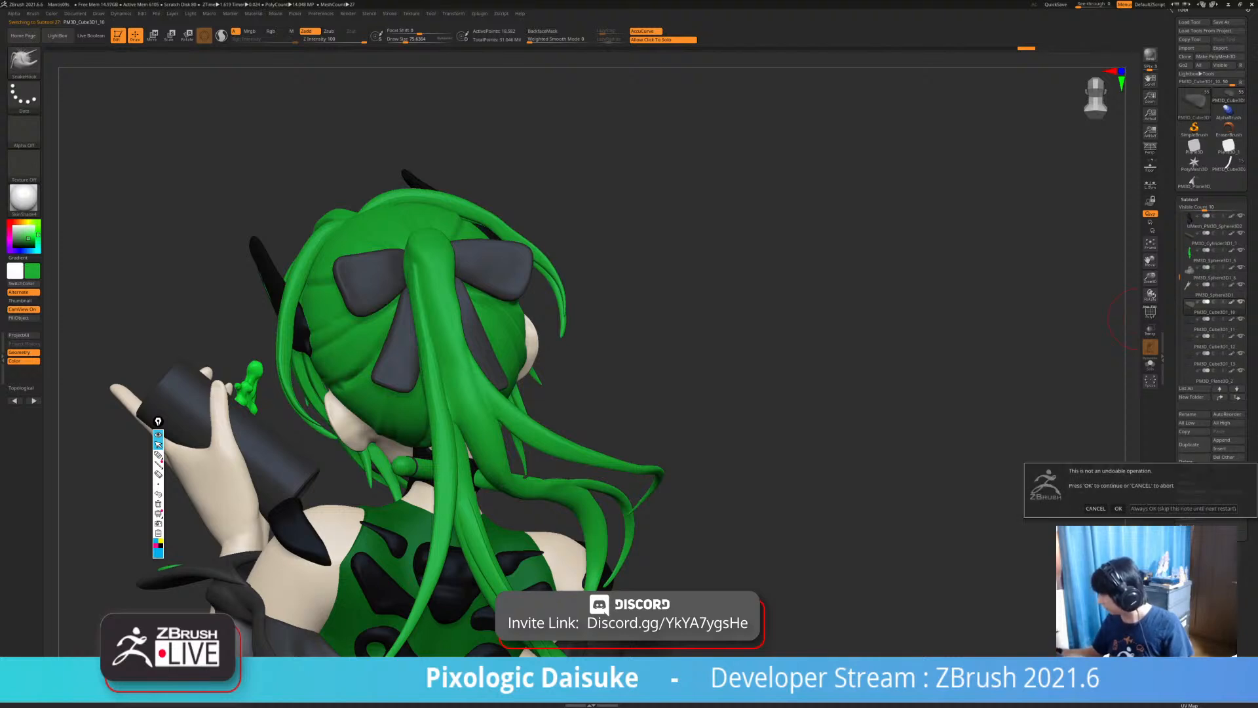
{"action": "left_click", "coordinate": [1119, 508]}
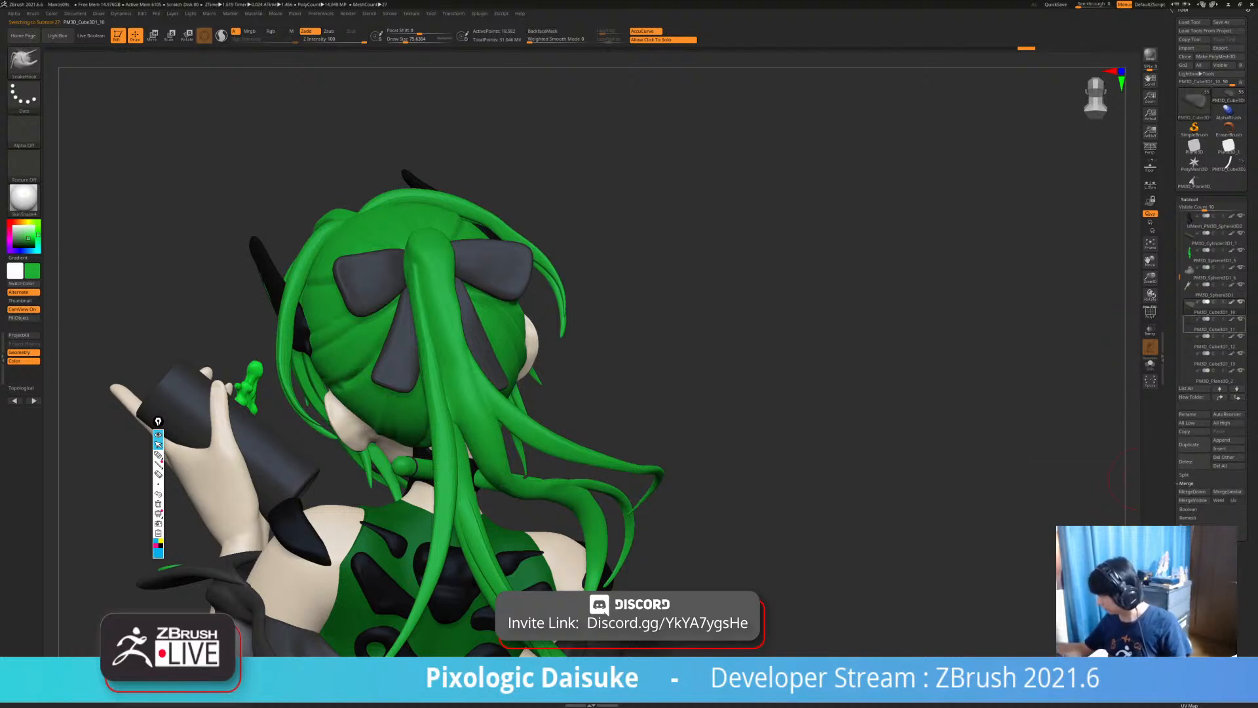
Subdivide each of the bow's three lower-resolution pieces once and return to its first piece.
{"action": "left_click", "coordinate": [1206, 326]}
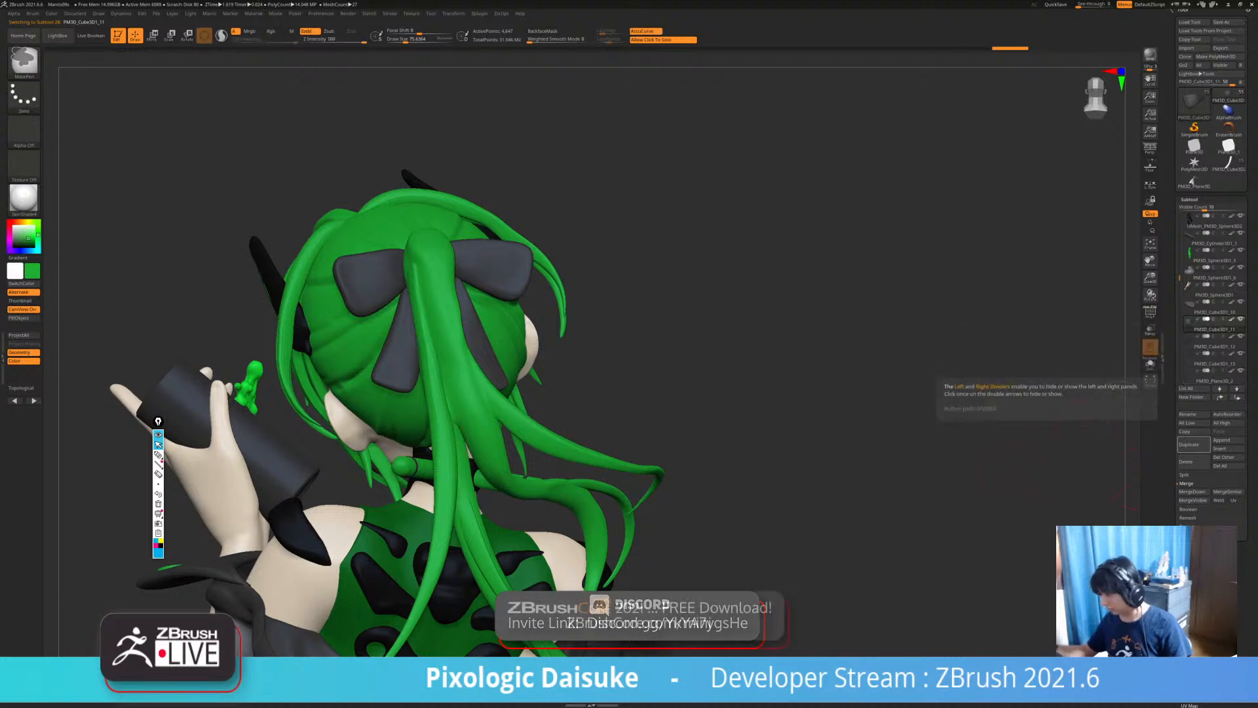
{"action": "left_click", "coordinate": [991, 487]}
{"action": "left_click", "coordinate": [991, 488]}
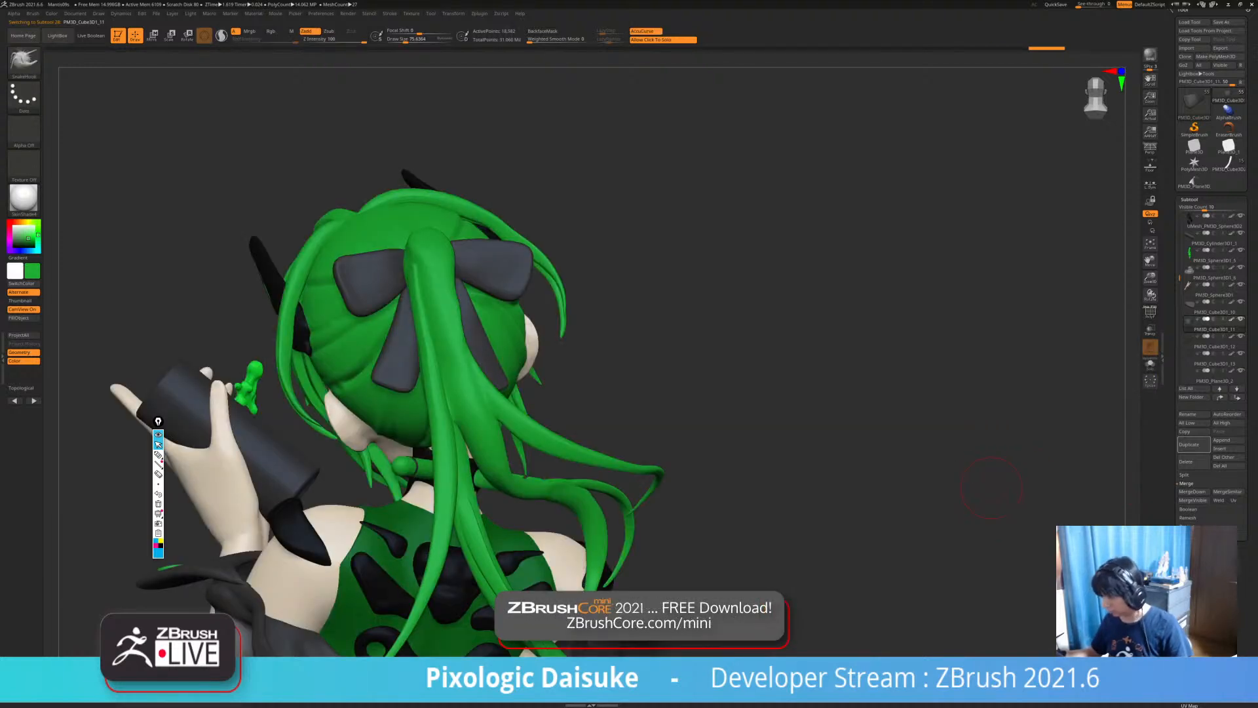
{"action": "key", "text": "ctrl+d"}
{"action": "left_click", "coordinate": [1206, 359]}
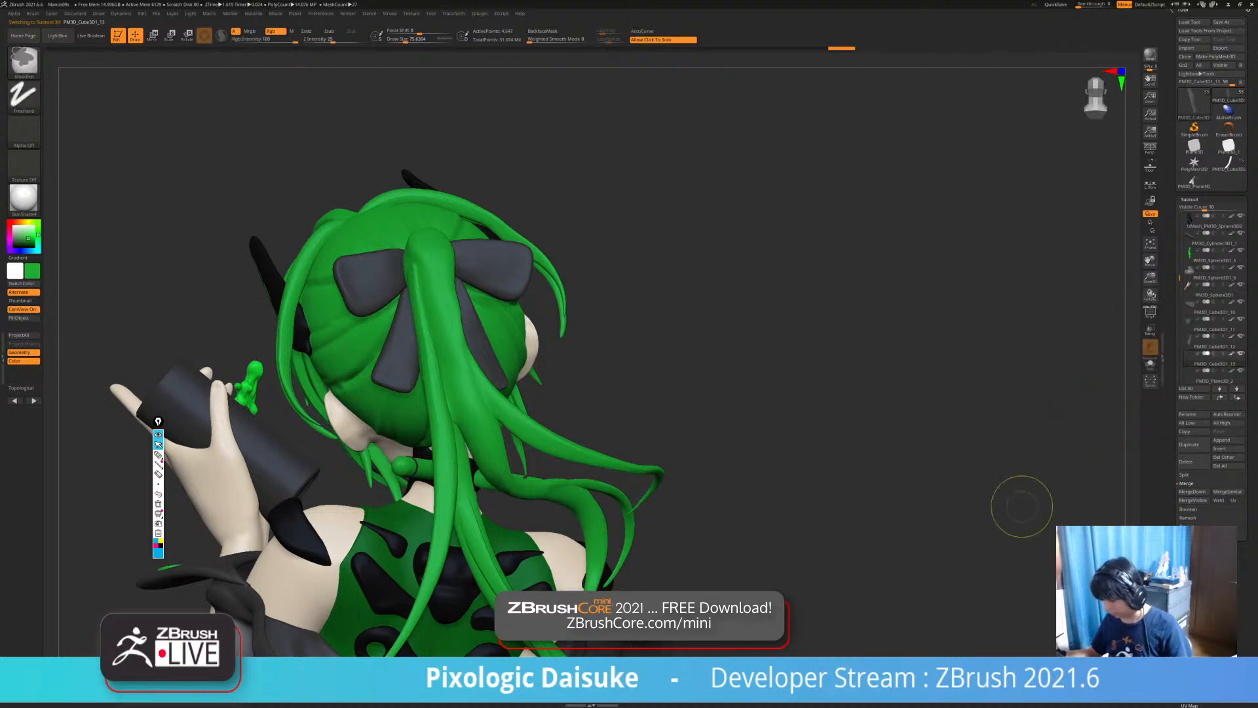
{"action": "left_click", "coordinate": [1192, 444]}
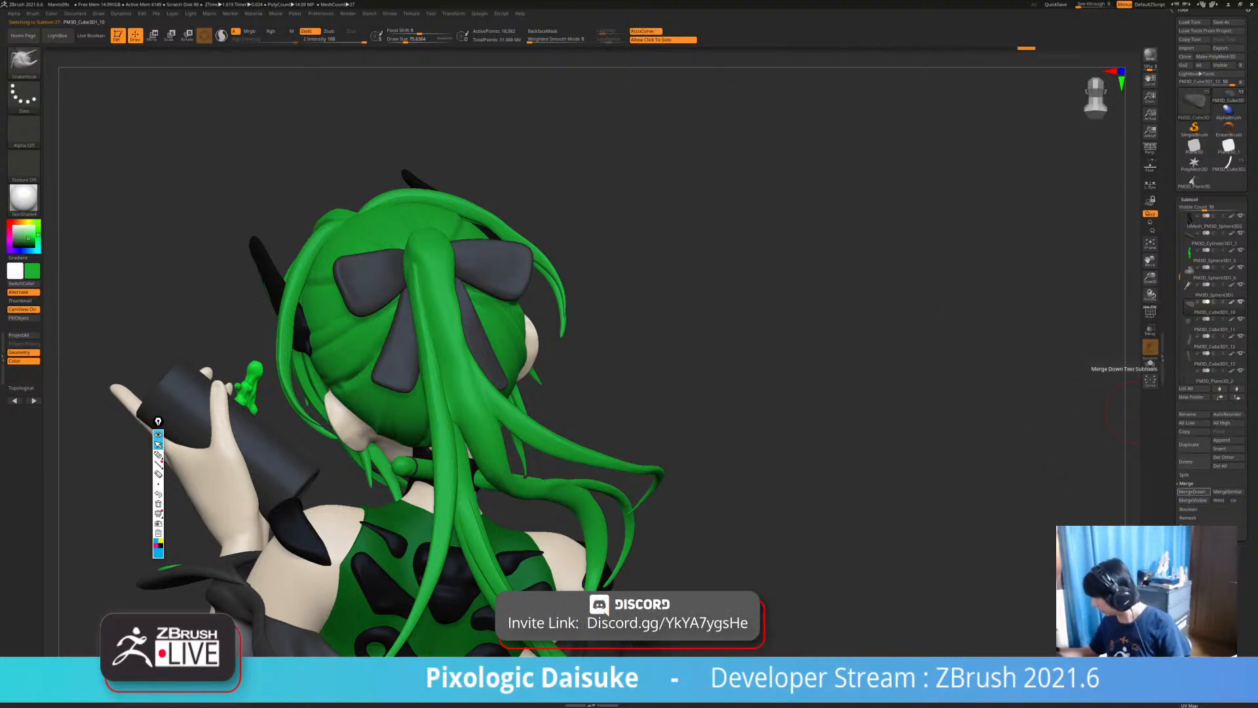
Merge the bow's four pieces down into one subtool and isolate it.
{"action": "left_click", "coordinate": [1193, 491]}
{"action": "left_click", "coordinate": [1095, 509]}
{"action": "left_click", "coordinate": [1193, 491]}
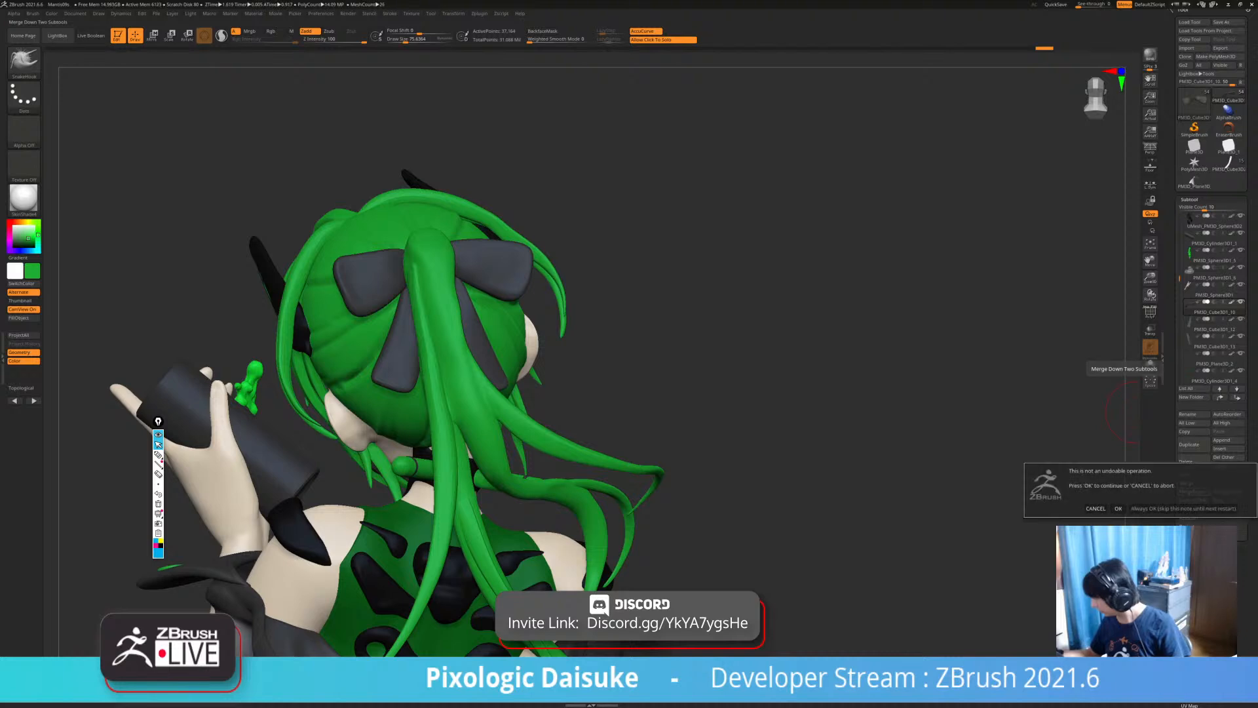
{"action": "left_click", "coordinate": [1095, 509]}
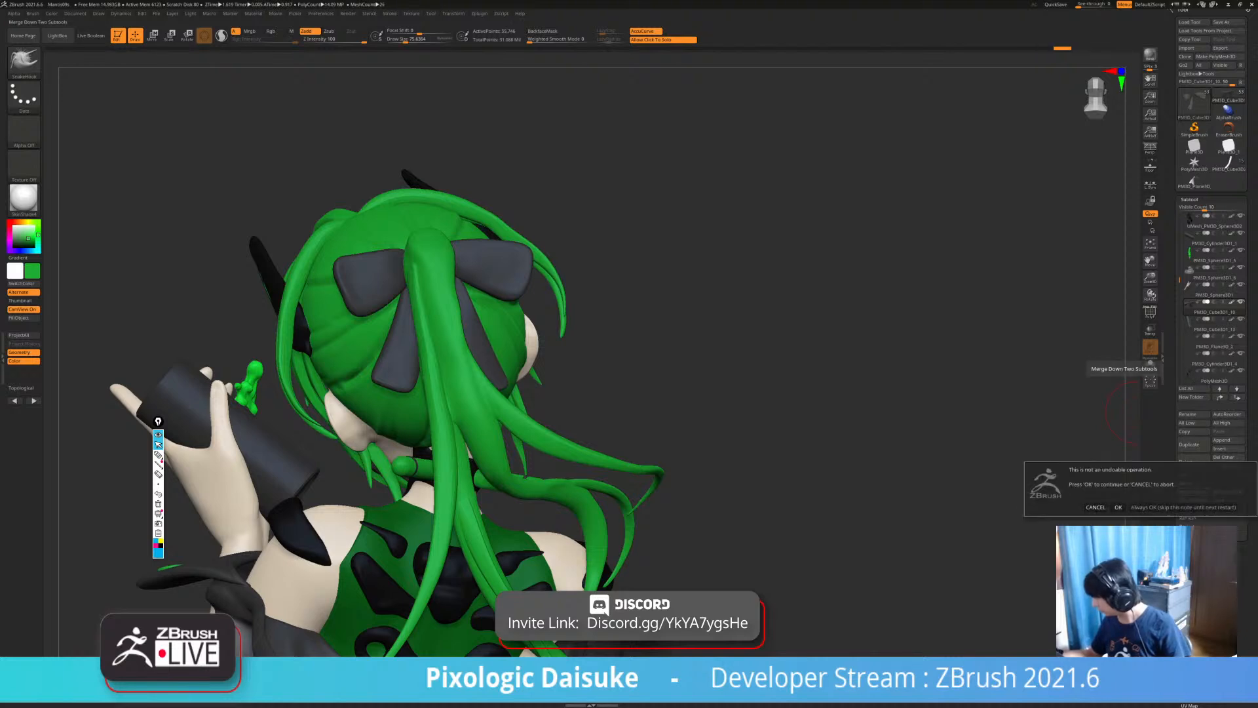
{"action": "left_click", "coordinate": [1151, 364]}
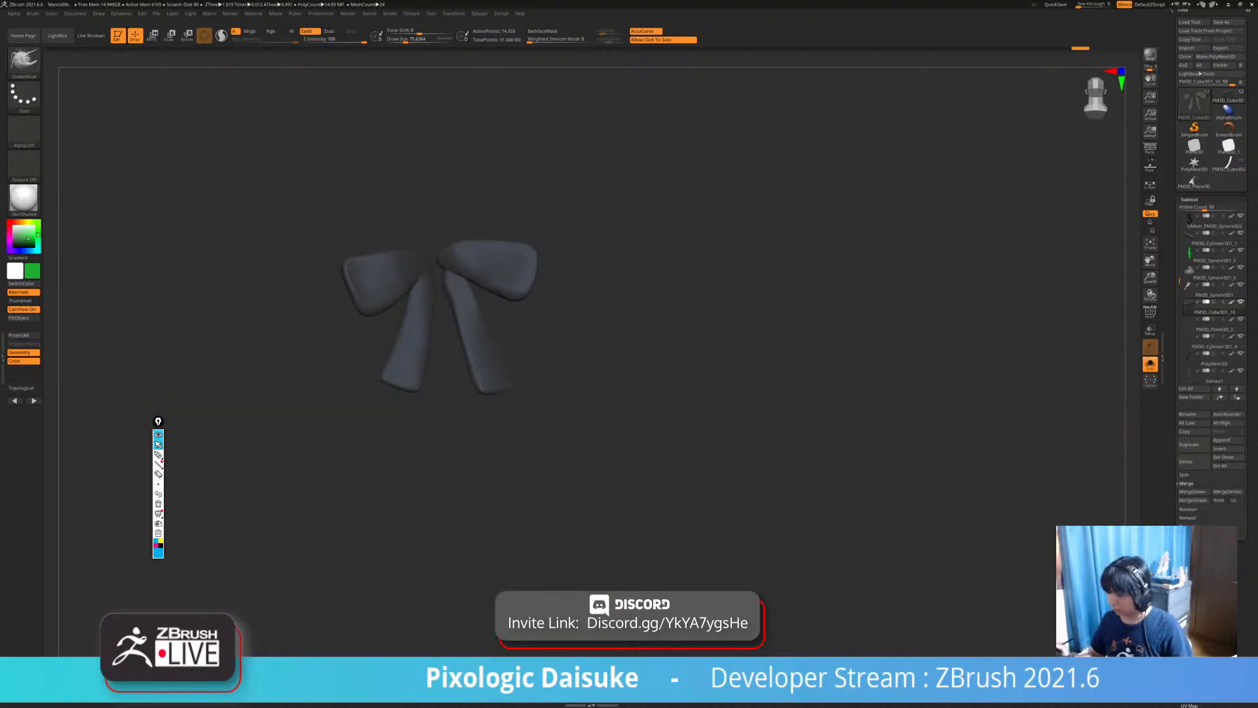
Carve a fold into the inner end of the bow's left loop with the DamStandard brush, undoing poor strokes, and smooth it.
{"action": "left_click", "coordinate": [772, 466]}
{"action": "left_click", "coordinate": [24, 63]}
{"action": "left_click", "coordinate": [276, 148]}
{"action": "mouse_move", "coordinate": [411, 230]}
{"action": "right_mouse_down", "text": "ctrl"}
{"action": "mouse_move", "coordinate": [410, 314]}
{"action": "mouse_move", "coordinate": [408, 213]}
{"action": "right_mouse_up", "text": "ctrl"}
{"action": "key", "text": "ctrl+z"}
{"action": "left_click", "coordinate": [774, 327]}
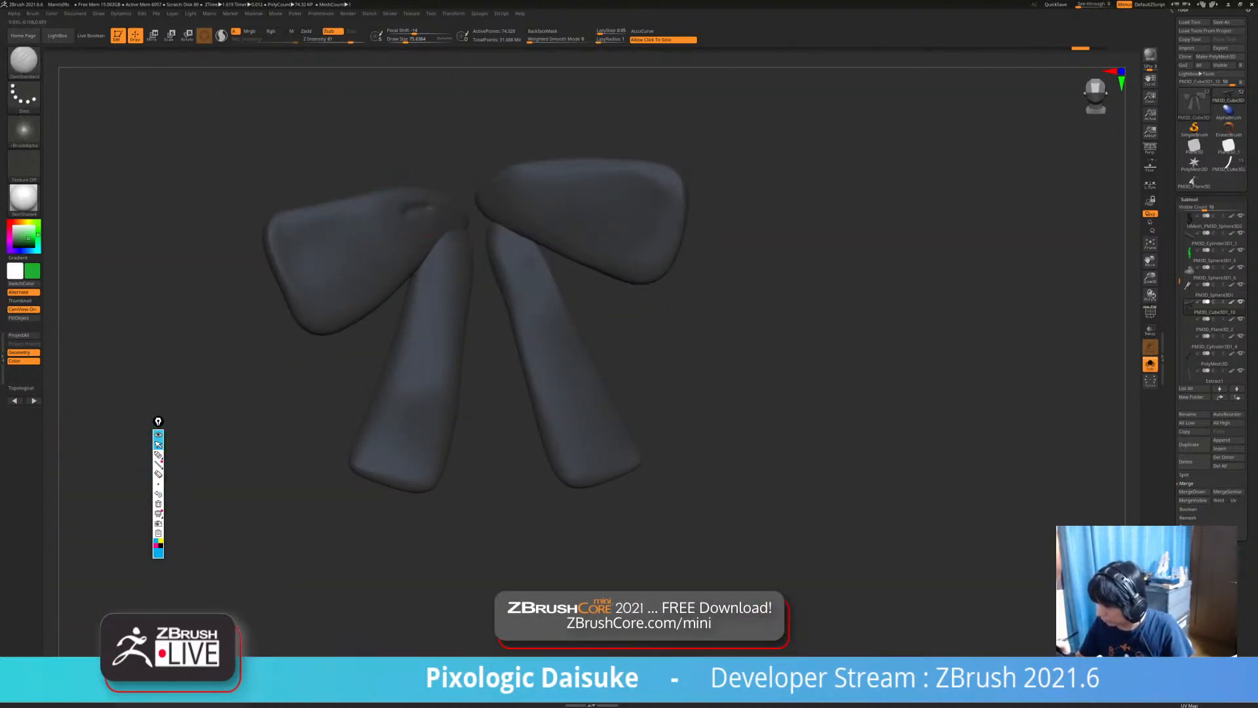
{"action": "key", "text": "ctrl+z"}
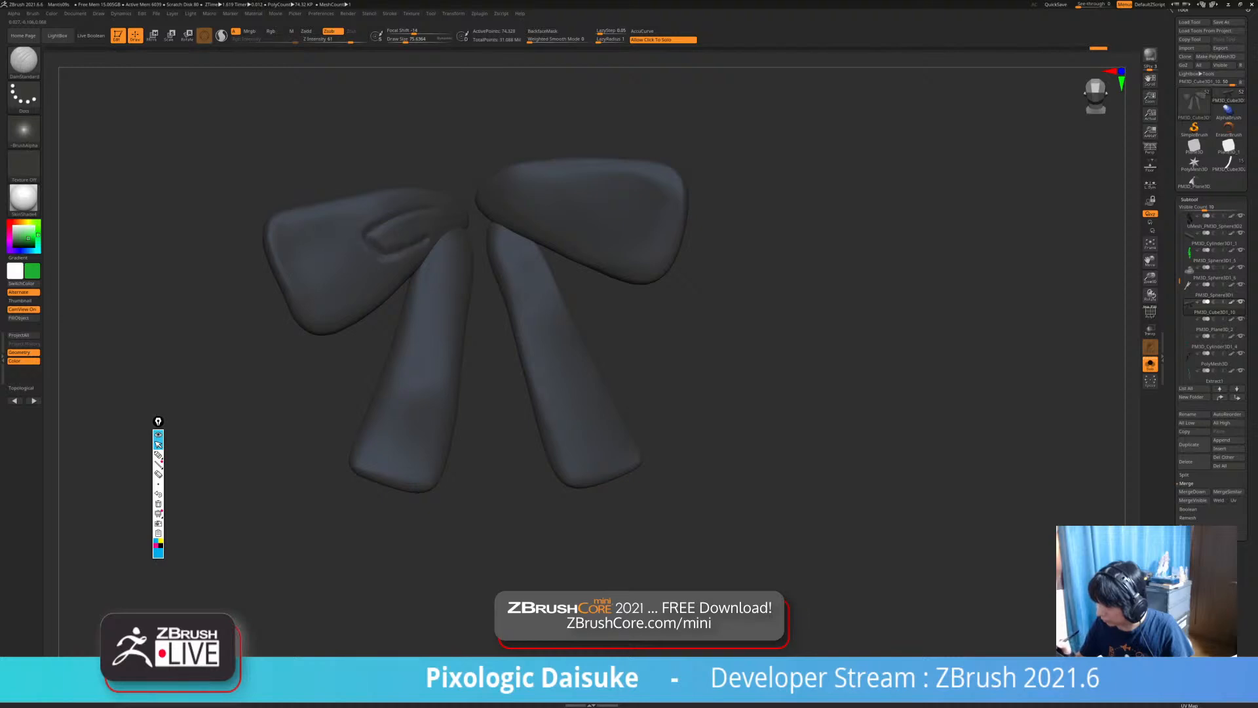
{"action": "key", "text": "ctrl+z"}
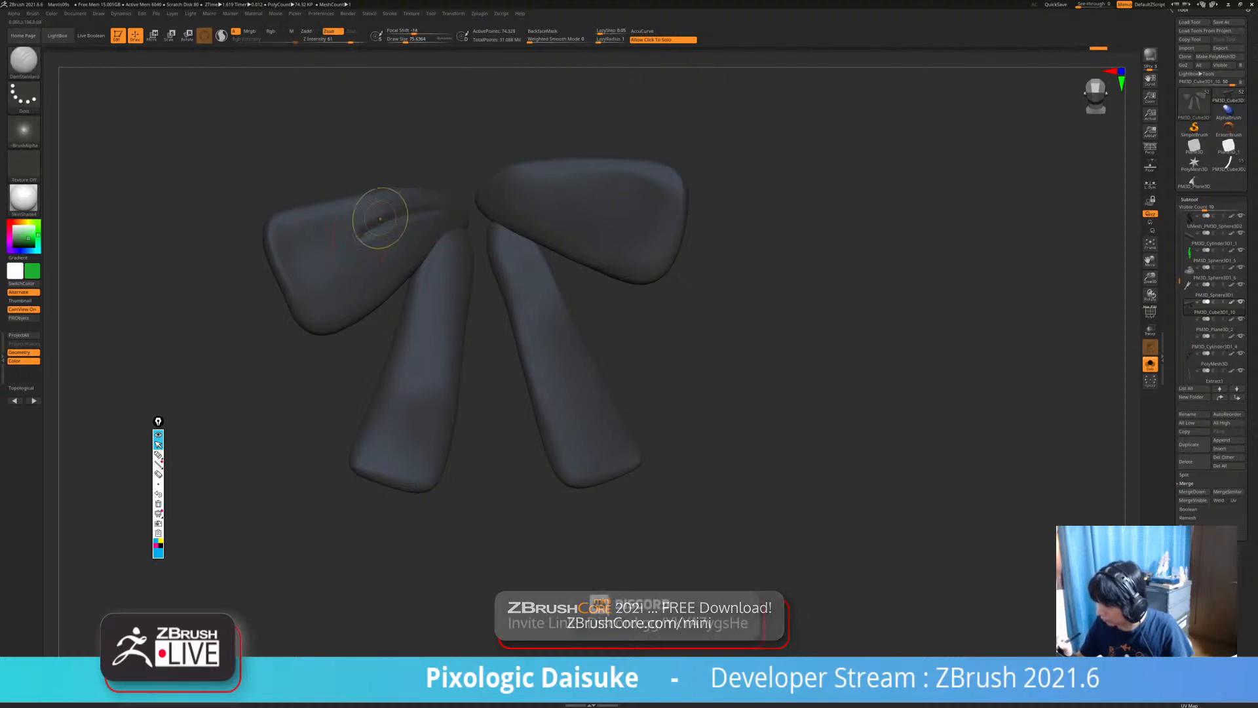
{"action": "key", "text": "shift"}
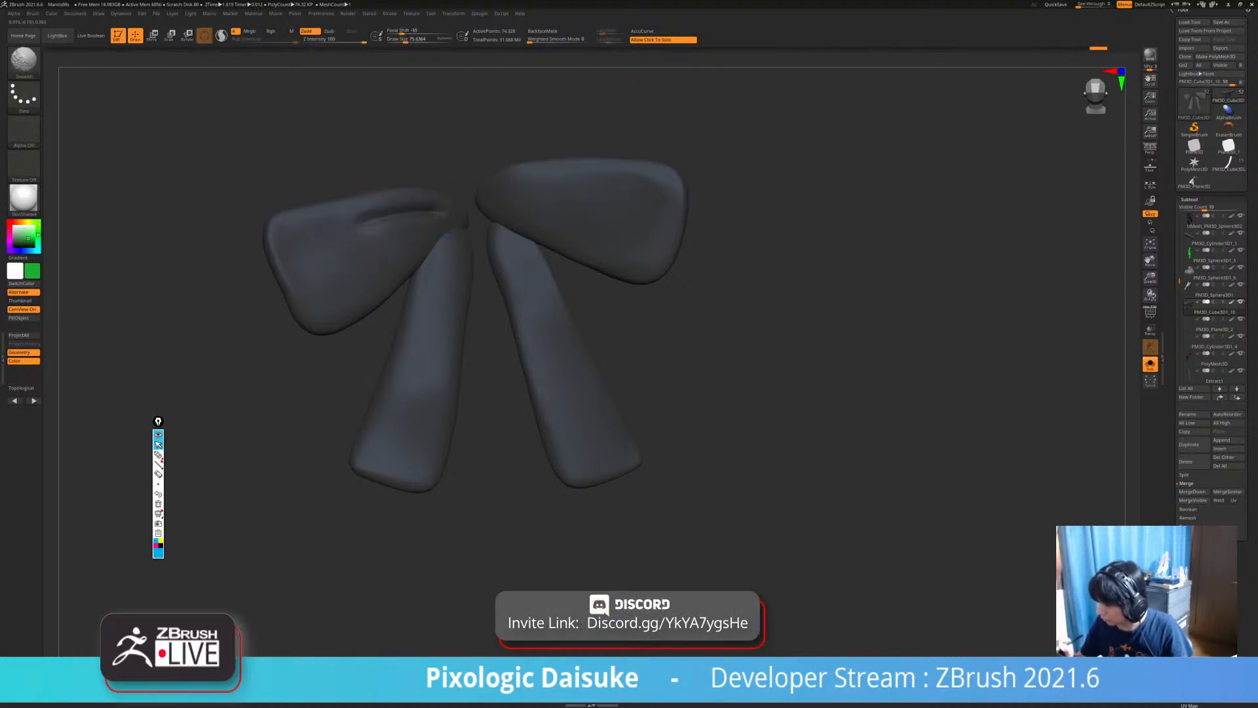
{"action": "left_click_drag", "start_coordinate": [446, 212], "coordinate": [371, 226], "text": "shift"}
Carve a second fold along the lower edge of the left loop and short creases at the top of the left tail.
{"action": "left_click_drag", "start_coordinate": [401, 269], "coordinate": [448, 222]}
{"action": "key", "text": "shift"}
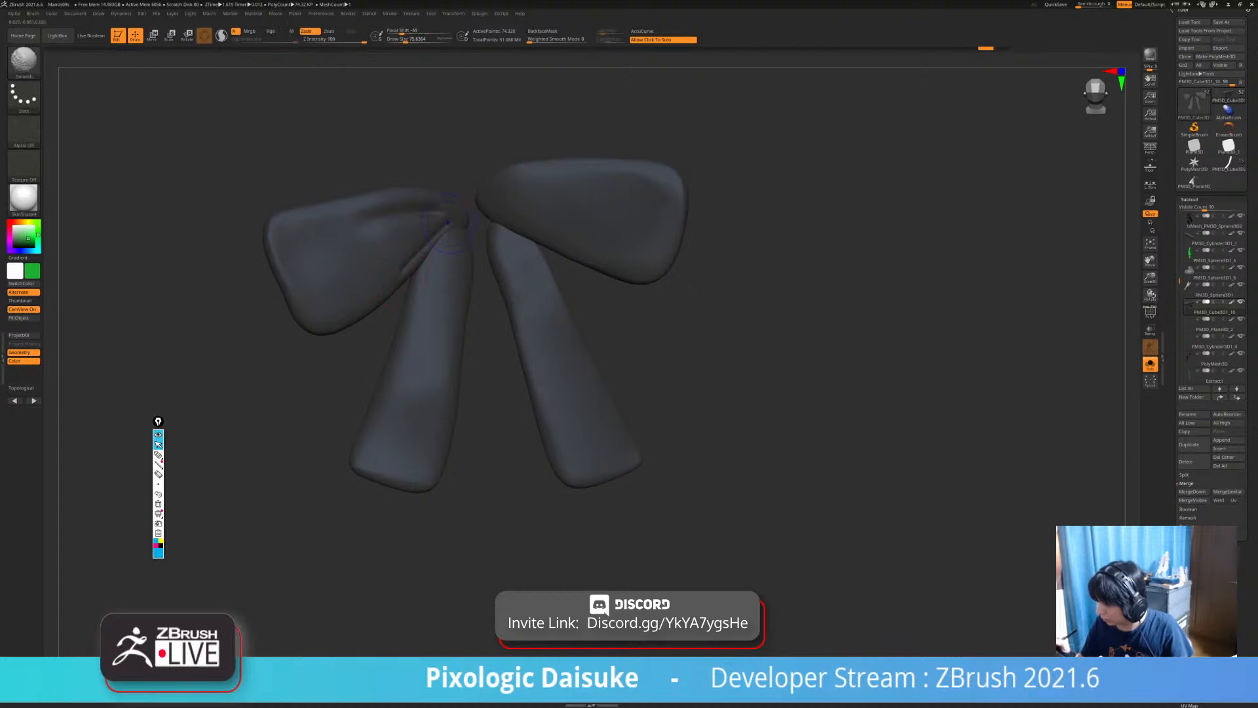
{"action": "left_click_drag", "start_coordinate": [438, 269], "coordinate": [447, 236]}
{"action": "right_click_drag", "start_coordinate": [447, 270], "coordinate": [446, 223], "text": "ctrl"}
{"action": "left_click_drag", "start_coordinate": [445, 290], "coordinate": [450, 241]}
Bring the rest of the figure back into view and shape and smooth folds at the inner end of the right loop.
{"action": "mouse_move", "coordinate": [453, 282]}
{"action": "right_mouse_down"}
{"action": "mouse_move", "coordinate": [438, 261]}
{"action": "mouse_move", "coordinate": [502, 203]}
{"action": "right_mouse_up"}
{"action": "left_click", "coordinate": [459, 189]}
{"action": "key", "text": "shift"}
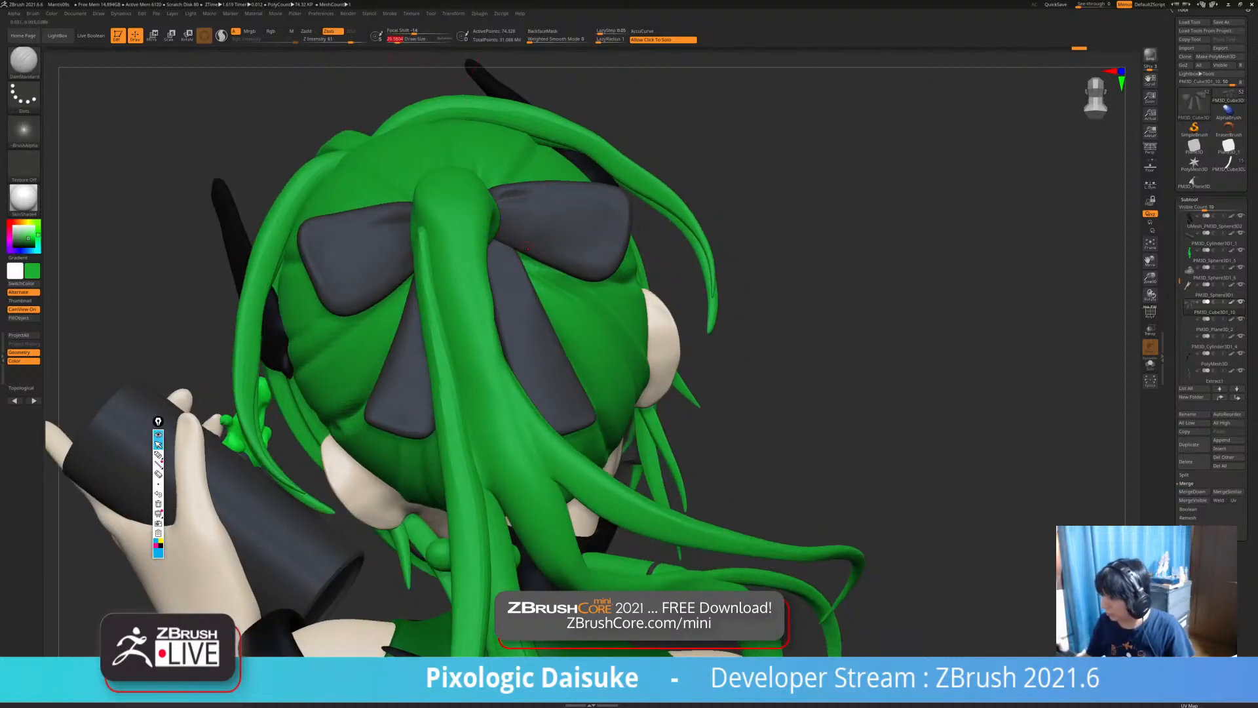
{"action": "left_click_drag", "start_coordinate": [499, 222], "coordinate": [513, 234], "text": "shift"}
{"action": "right_click_drag", "start_coordinate": [518, 249], "coordinate": [459, 190]}
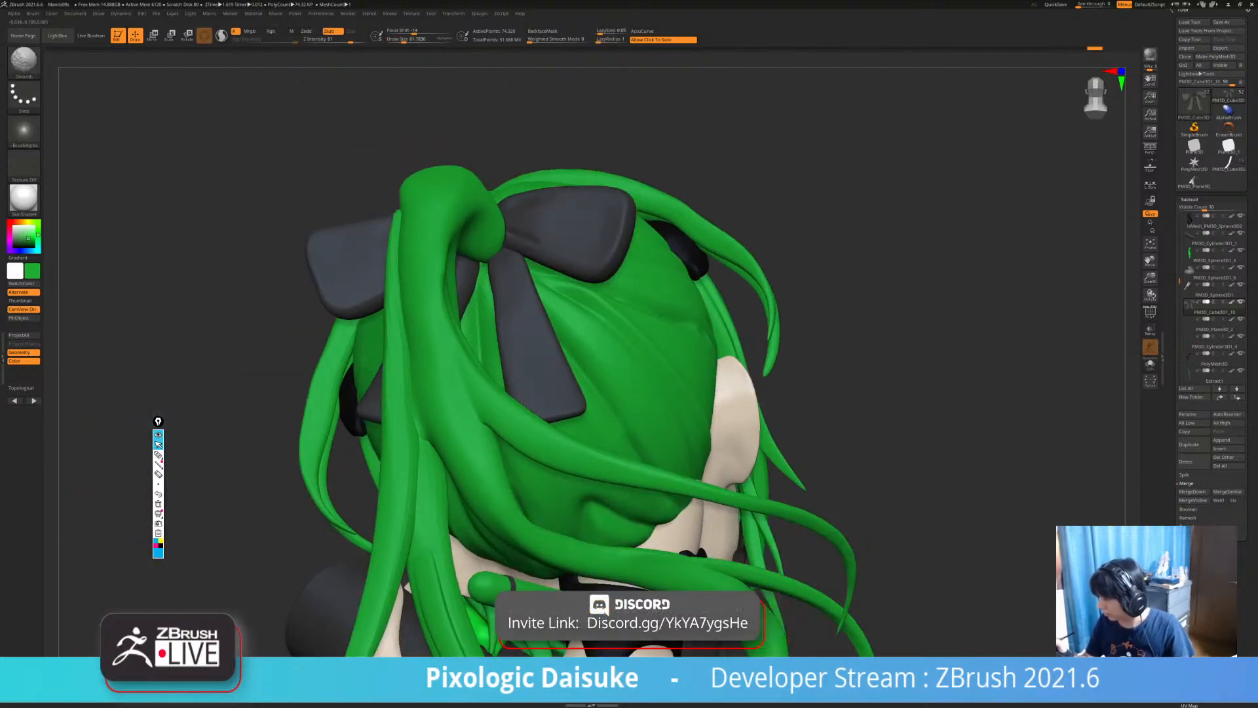
{"action": "right_click_drag", "start_coordinate": [526, 228], "coordinate": [576, 289]}
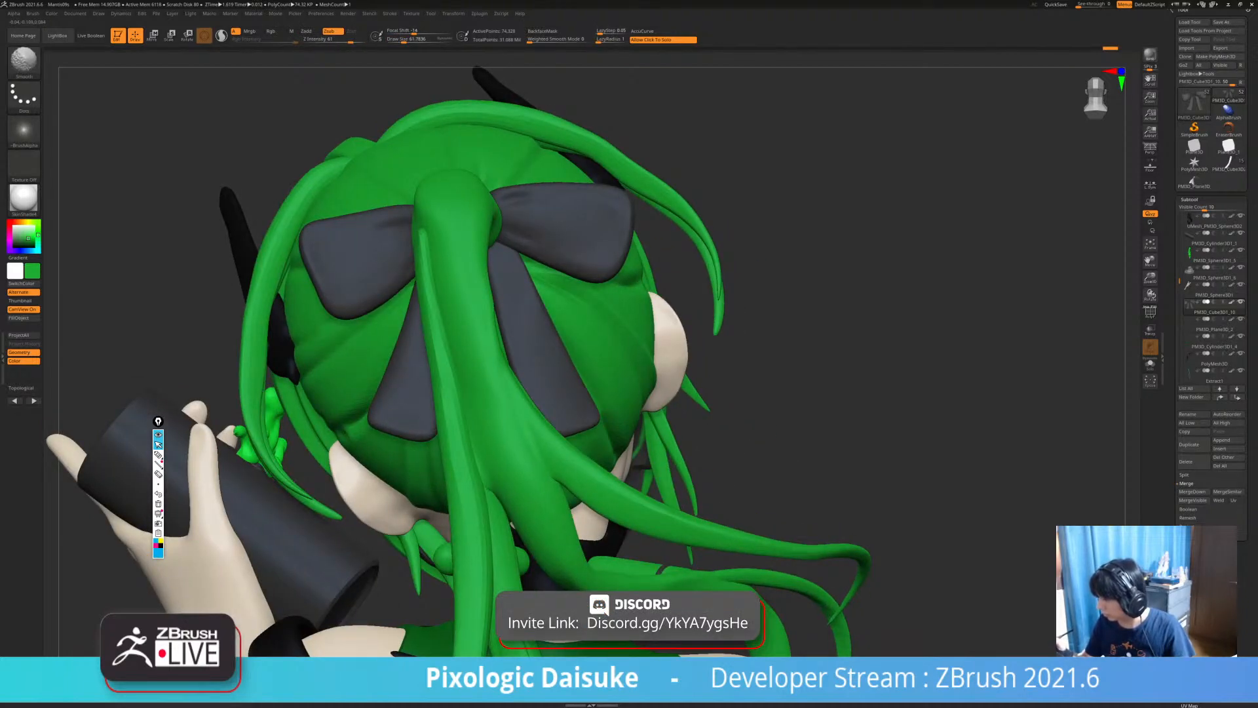
{"action": "mouse_move", "coordinate": [502, 204]}
{"action": "left_mouse_down"}
{"action": "mouse_move", "coordinate": [545, 194]}
{"action": "mouse_move", "coordinate": [496, 197]}
{"action": "mouse_move", "coordinate": [515, 200]}
{"action": "left_mouse_up"}
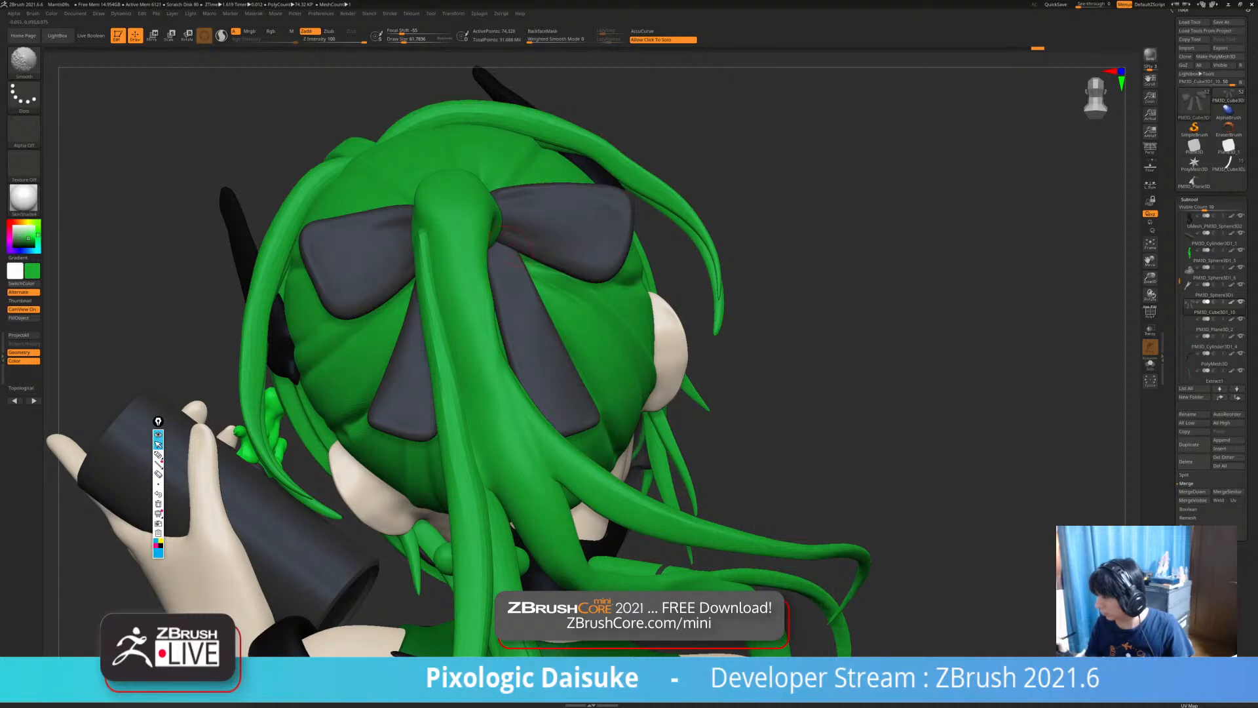
Carve and smooth a lengthwise fold down the upper part of the bow's right tail.
{"action": "left_click_drag", "start_coordinate": [501, 245], "coordinate": [522, 318], "text": "shift"}
{"action": "left_click_drag", "start_coordinate": [505, 257], "coordinate": [518, 311], "text": "shift"}
{"action": "right_click_drag", "start_coordinate": [517, 311], "coordinate": [491, 354]}
{"action": "left_click_drag", "start_coordinate": [501, 245], "coordinate": [511, 278]}
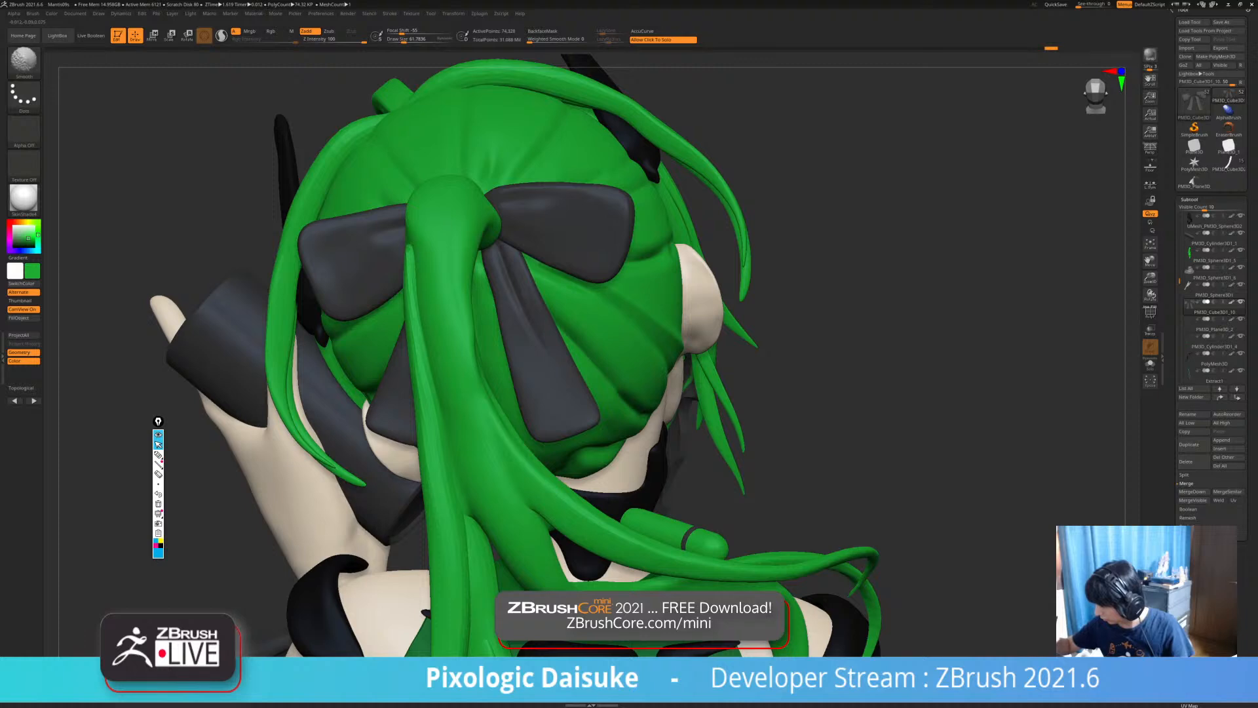
{"action": "left_click_drag", "start_coordinate": [508, 266], "coordinate": [523, 314], "text": "shift"}
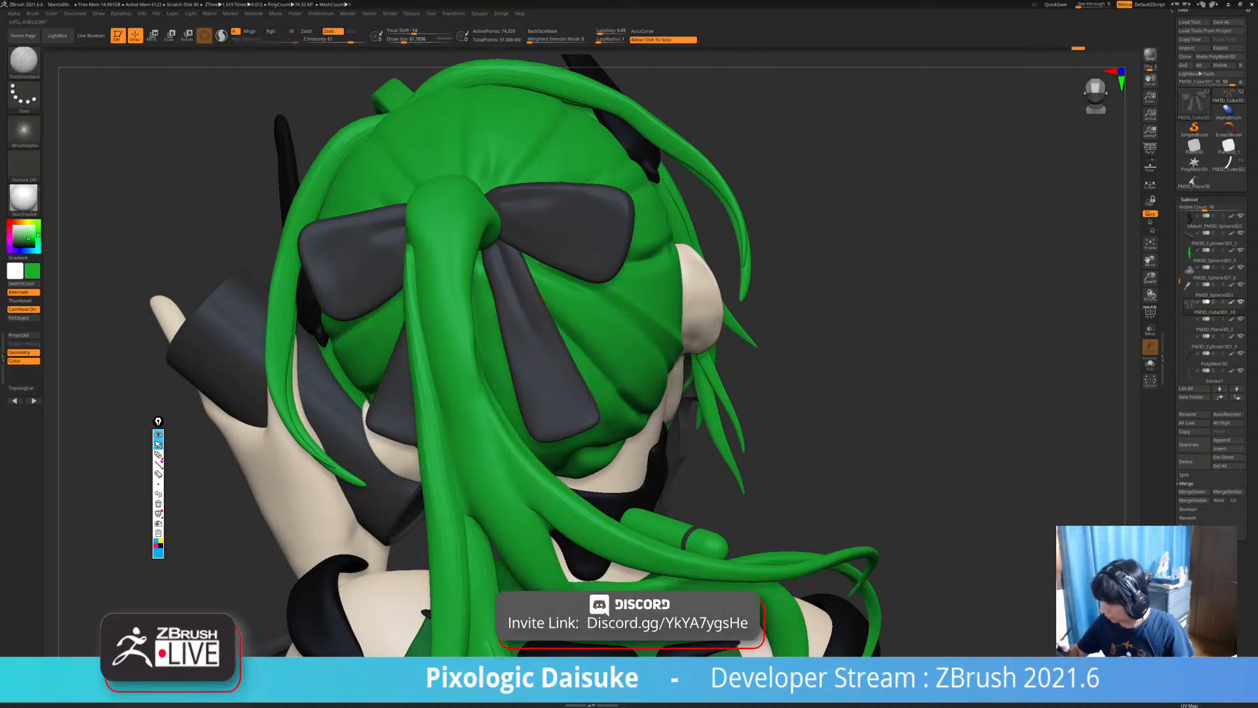
Carve a lengthwise fold down the bow's left tail from the knot and smooth its upper end.
{"action": "right_click_drag", "start_coordinate": [433, 285], "coordinate": [462, 275]}
{"action": "right_click", "coordinate": [452, 272]}
{"action": "left_click_drag", "start_coordinate": [437, 246], "coordinate": [424, 351]}
{"action": "left_click_drag", "start_coordinate": [439, 262], "coordinate": [434, 289], "text": "shift"}
Select the subtool with the black neck collar and bring the back of the neck into close view.
{"action": "right_click", "coordinate": [459, 288]}
{"action": "mouse_move", "coordinate": [462, 289]}
{"action": "right_mouse_down", "text": "ctrl"}
{"action": "mouse_move", "coordinate": [463, 246]}
{"action": "mouse_move", "coordinate": [563, 288]}
{"action": "mouse_move", "coordinate": [525, 334]}
{"action": "mouse_move", "coordinate": [412, 328]}
{"action": "mouse_move", "coordinate": [609, 321]}
{"action": "mouse_move", "coordinate": [583, 229]}
{"action": "mouse_move", "coordinate": [510, 191]}
{"action": "right_mouse_up", "text": "ctrl"}
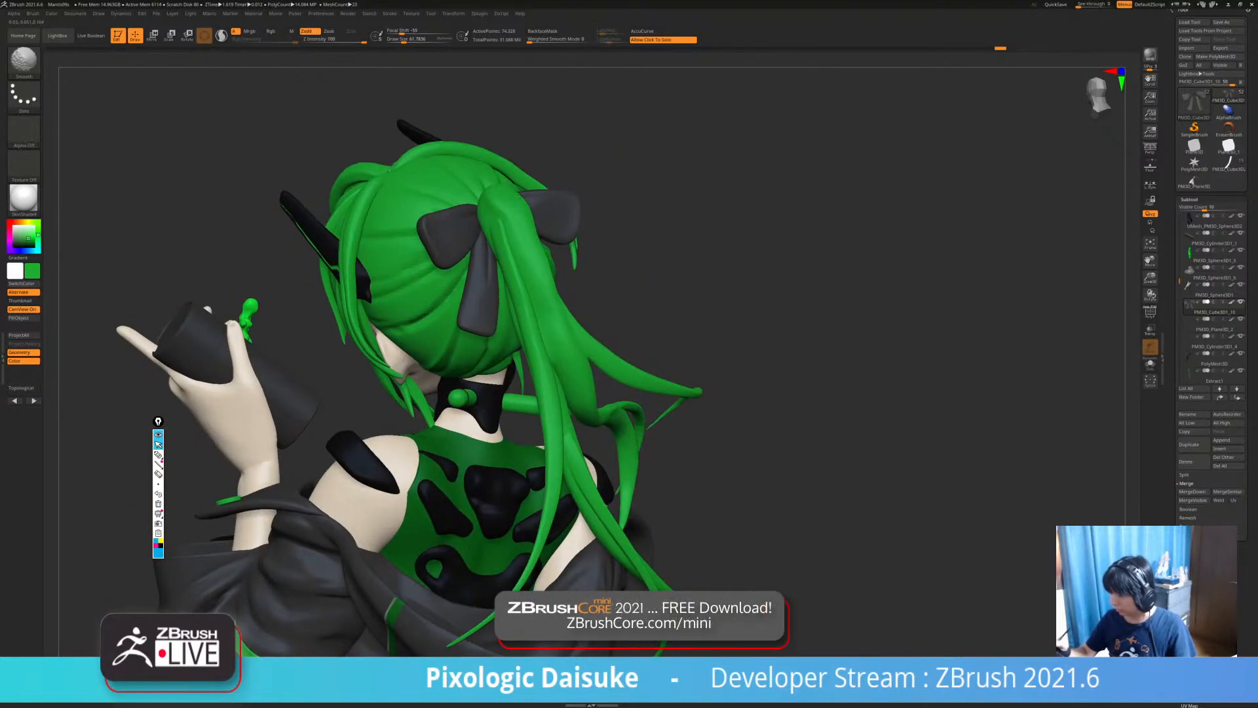
{"action": "mouse_move", "coordinate": [496, 282]}
{"action": "right_mouse_down", "text": "ctrl"}
{"action": "mouse_move", "coordinate": [496, 226]}
{"action": "mouse_move", "coordinate": [420, 255]}
{"action": "mouse_move", "coordinate": [347, 236]}
{"action": "mouse_move", "coordinate": [609, 259]}
{"action": "mouse_move", "coordinate": [485, 282]}
{"action": "mouse_move", "coordinate": [354, 255]}
{"action": "mouse_move", "coordinate": [416, 279]}
{"action": "mouse_move", "coordinate": [423, 367]}
{"action": "mouse_move", "coordinate": [446, 370]}
{"action": "mouse_move", "coordinate": [418, 305]}
{"action": "mouse_move", "coordinate": [381, 282]}
{"action": "mouse_move", "coordinate": [331, 288]}
{"action": "right_mouse_up", "text": "ctrl"}
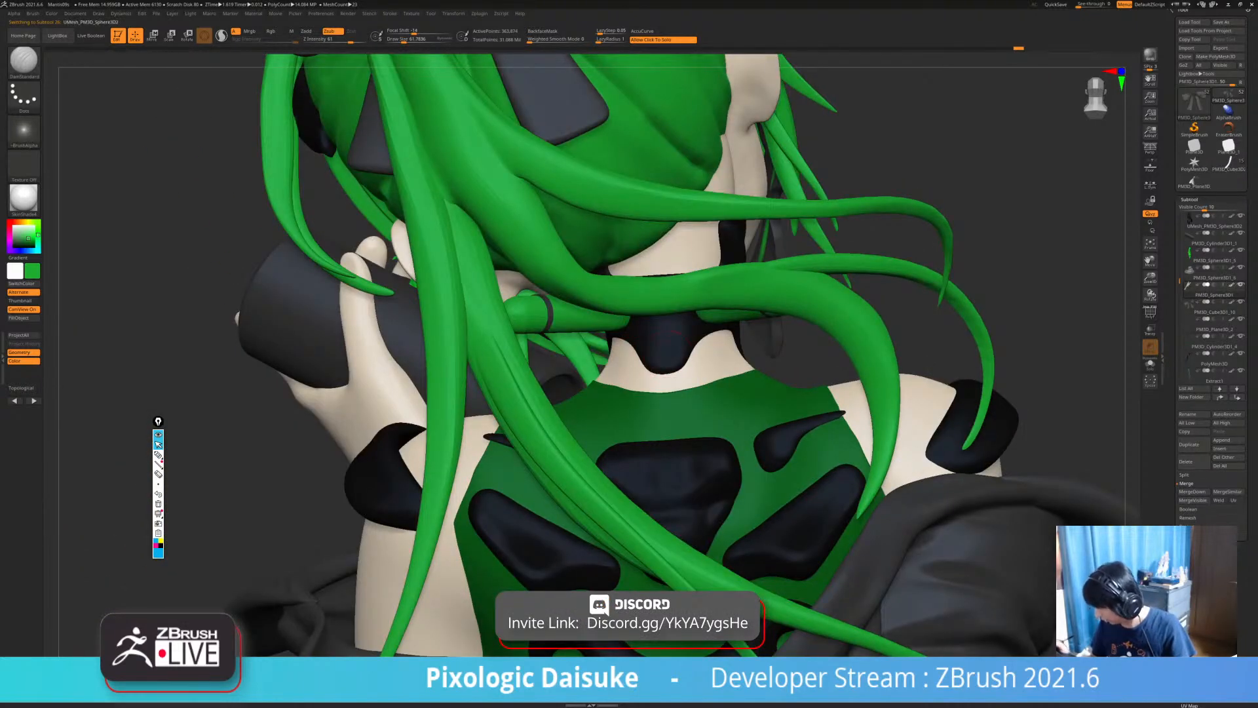
{"action": "right_click_drag", "start_coordinate": [724, 363], "coordinate": [534, 436]}
{"action": "right_click_drag", "start_coordinate": [384, 340], "coordinate": [480, 372], "text": "ctrl"}
{"action": "left_click", "coordinate": [505, 388]}
{"action": "mouse_move", "coordinate": [590, 328]}
{"action": "right_mouse_down"}
{"action": "mouse_move", "coordinate": [490, 325]}
{"action": "mouse_move", "coordinate": [367, 380]}
{"action": "mouse_move", "coordinate": [206, 381]}
{"action": "right_mouse_up"}
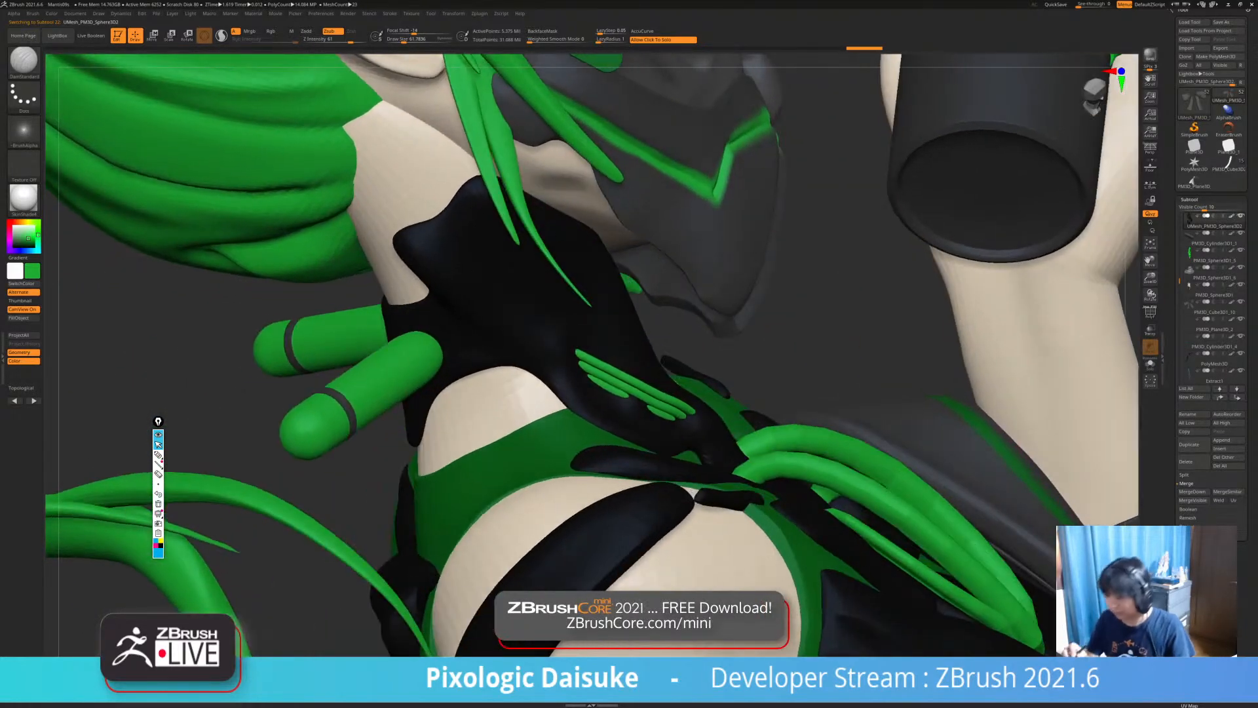
Switch to the SnakeHook brush and enlarge its draw size to about 126 for the collar.
{"action": "left_click", "coordinate": [23, 62]}
{"action": "left_click", "coordinate": [380, 70]}
{"action": "left_click_drag", "start_coordinate": [404, 41], "coordinate": [407, 40]}
{"action": "mouse_move", "coordinate": [288, 262]}
{"action": "right_mouse_down"}
{"action": "mouse_move", "coordinate": [377, 266]}
{"action": "mouse_move", "coordinate": [379, 316]}
{"action": "right_mouse_up"}
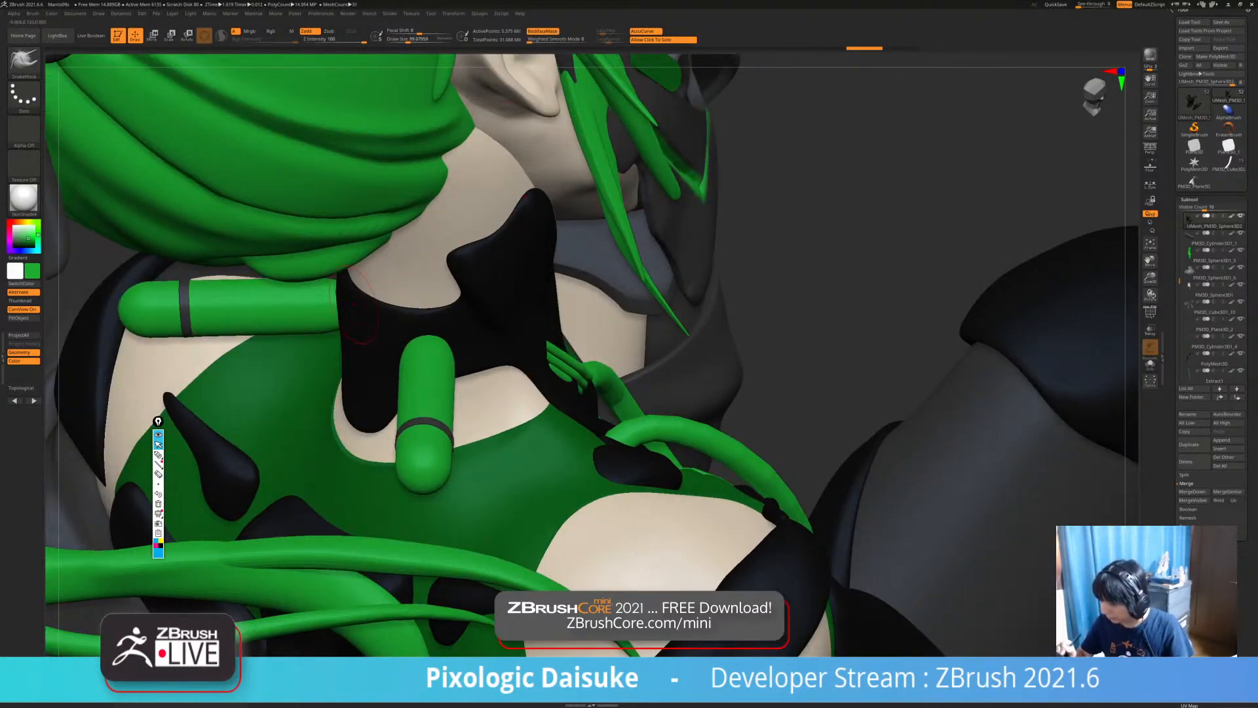
{"action": "left_click_drag", "start_coordinate": [408, 41], "coordinate": [410, 41]}
{"action": "mouse_move", "coordinate": [308, 315]}
{"action": "right_mouse_down"}
{"action": "mouse_move", "coordinate": [367, 351]}
{"action": "mouse_move", "coordinate": [374, 315]}
{"action": "mouse_move", "coordinate": [563, 293]}
{"action": "right_mouse_up"}
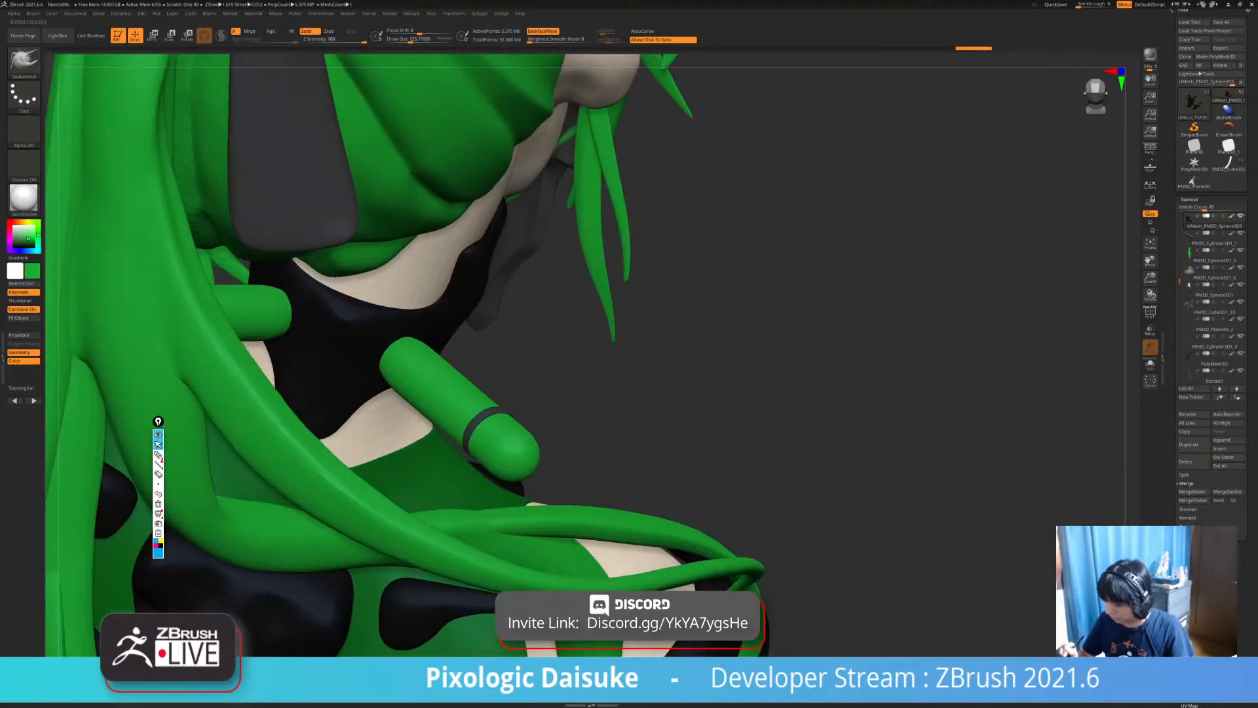
{"action": "right_click_drag", "start_coordinate": [334, 349], "coordinate": [45, 418]}
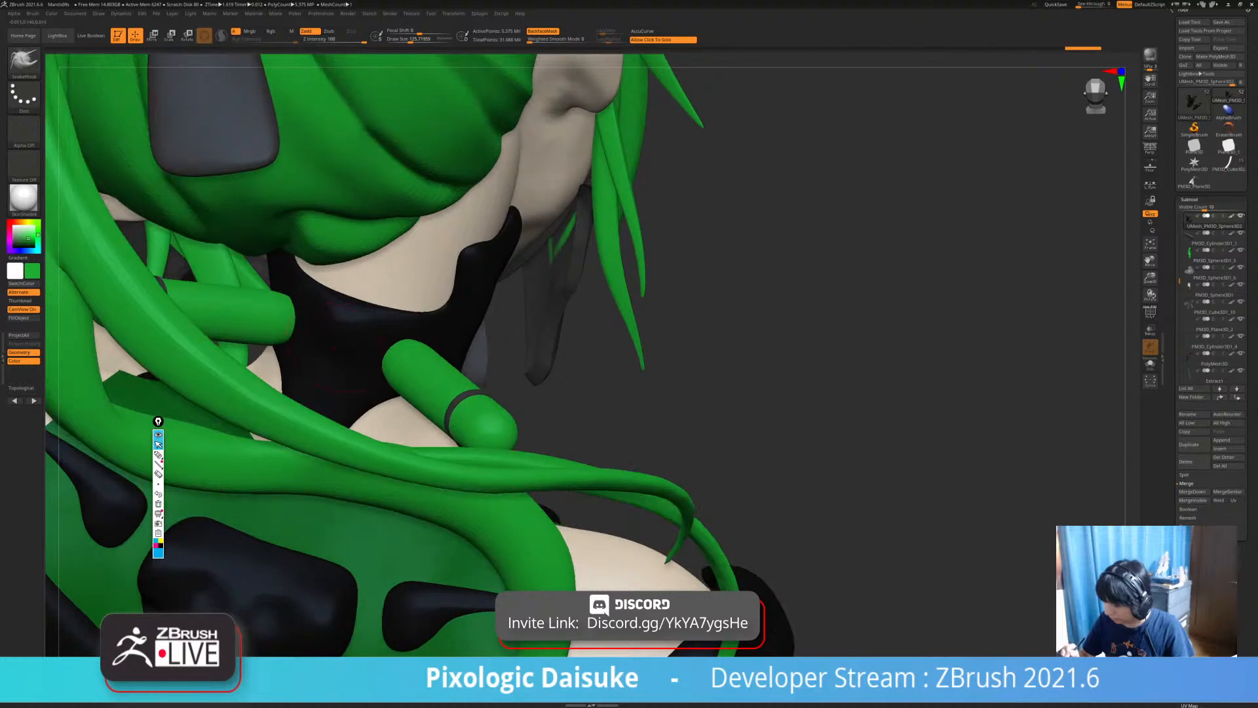
Switch the figure to a tan clay-like material and turn off the painted colour on all subtools.
{"action": "left_click", "coordinate": [24, 200]}
{"action": "left_click", "coordinate": [344, 206]}
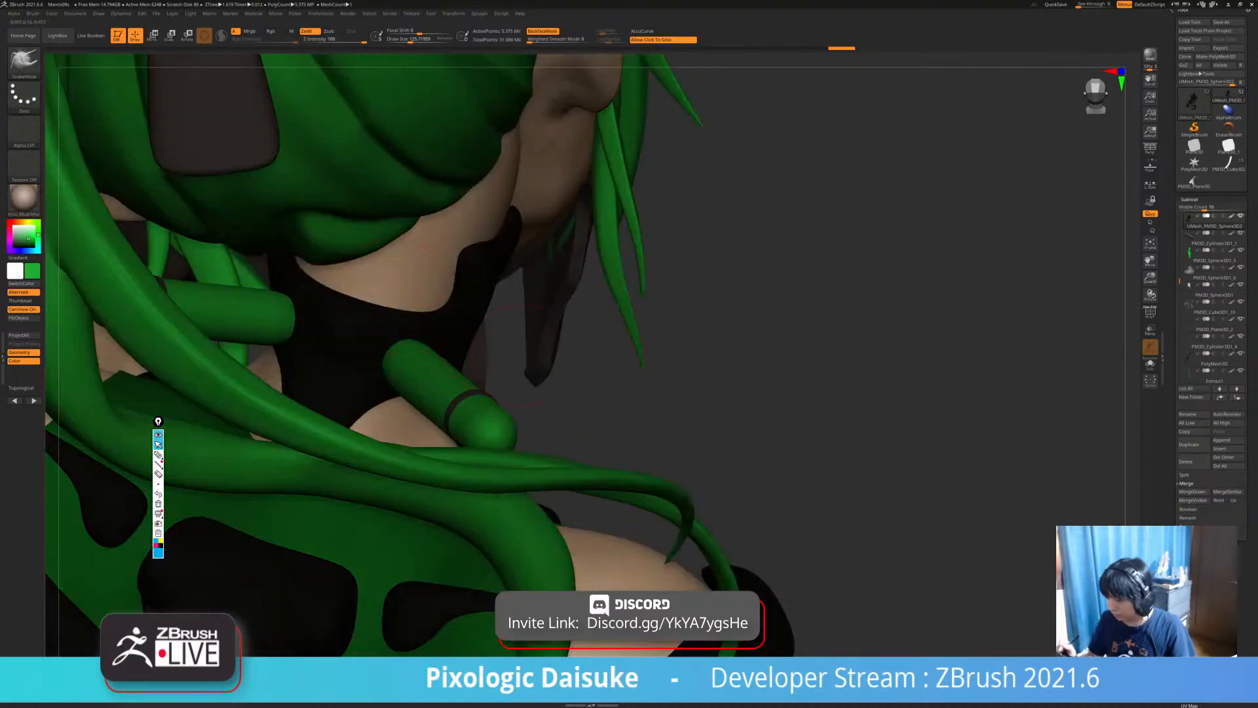
{"action": "left_click", "coordinate": [1232, 216], "text": "shift"}
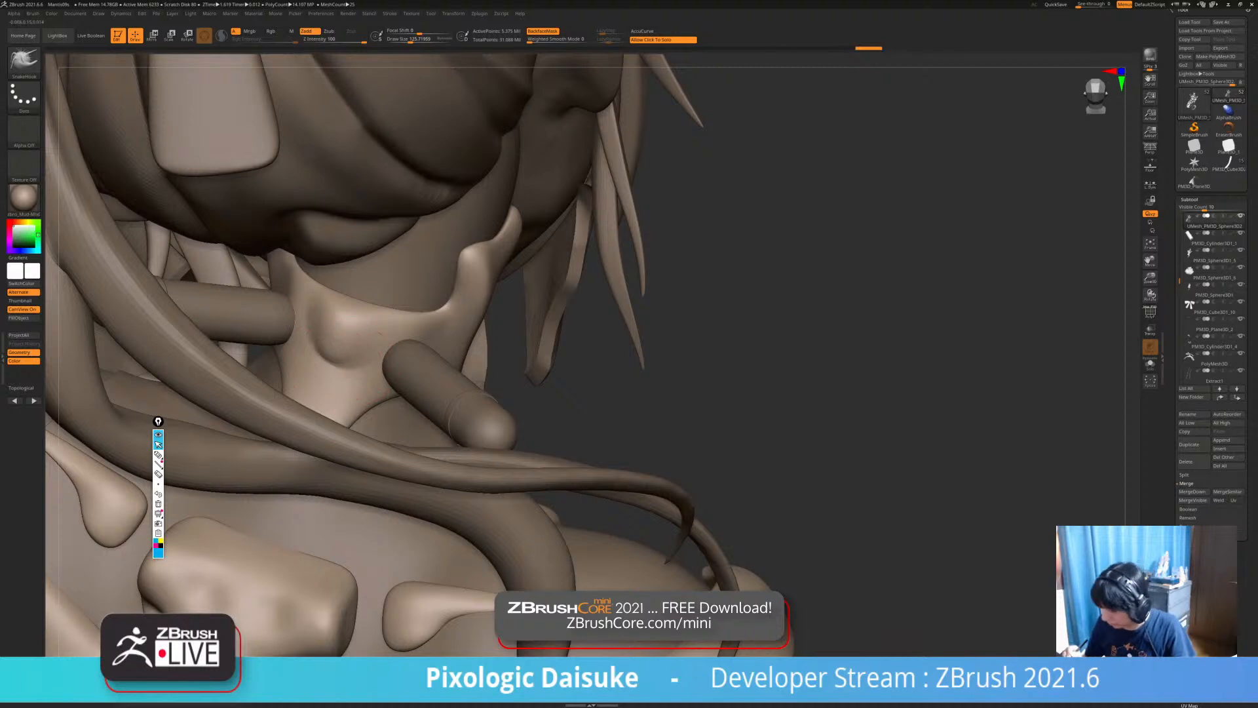
Carve a groove with the DamStandard brush around the raised knob on the back of the neck collar and smooth it.
{"action": "left_click_drag", "start_coordinate": [333, 360], "coordinate": [331, 351], "text": "shift"}
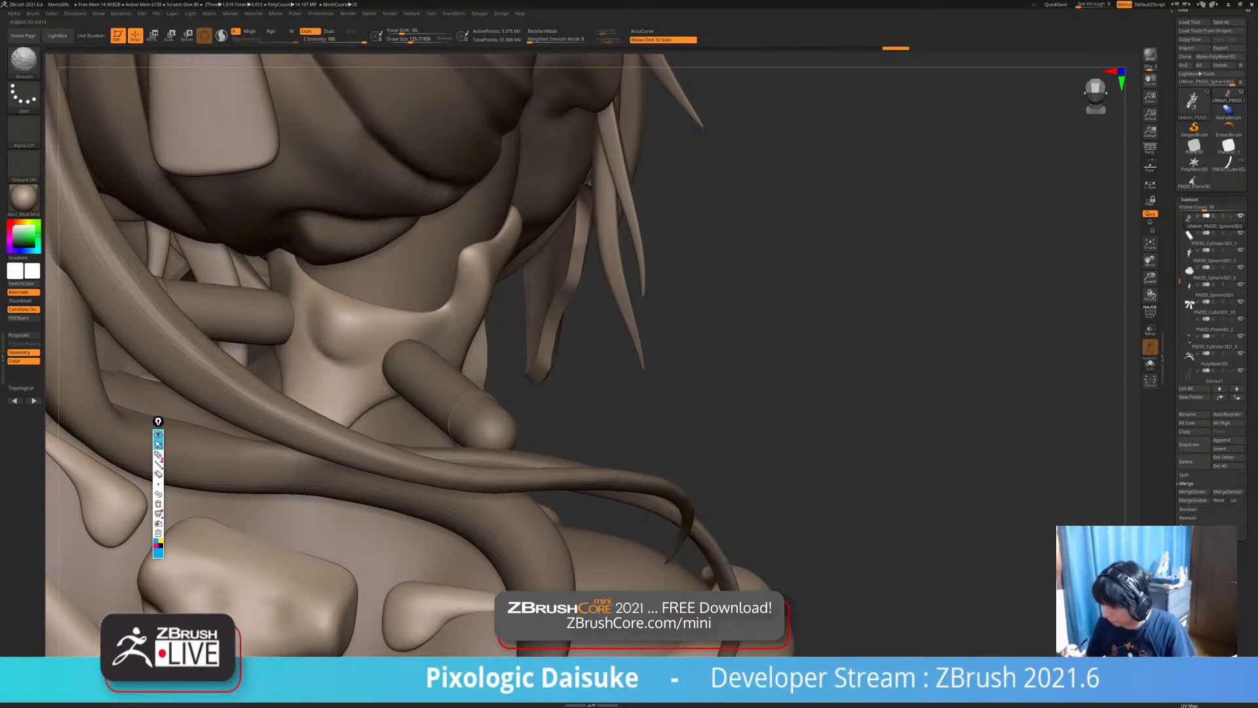
{"action": "key", "text": "b"}
{"action": "key", "text": "d"}
{"action": "key", "text": "s"}
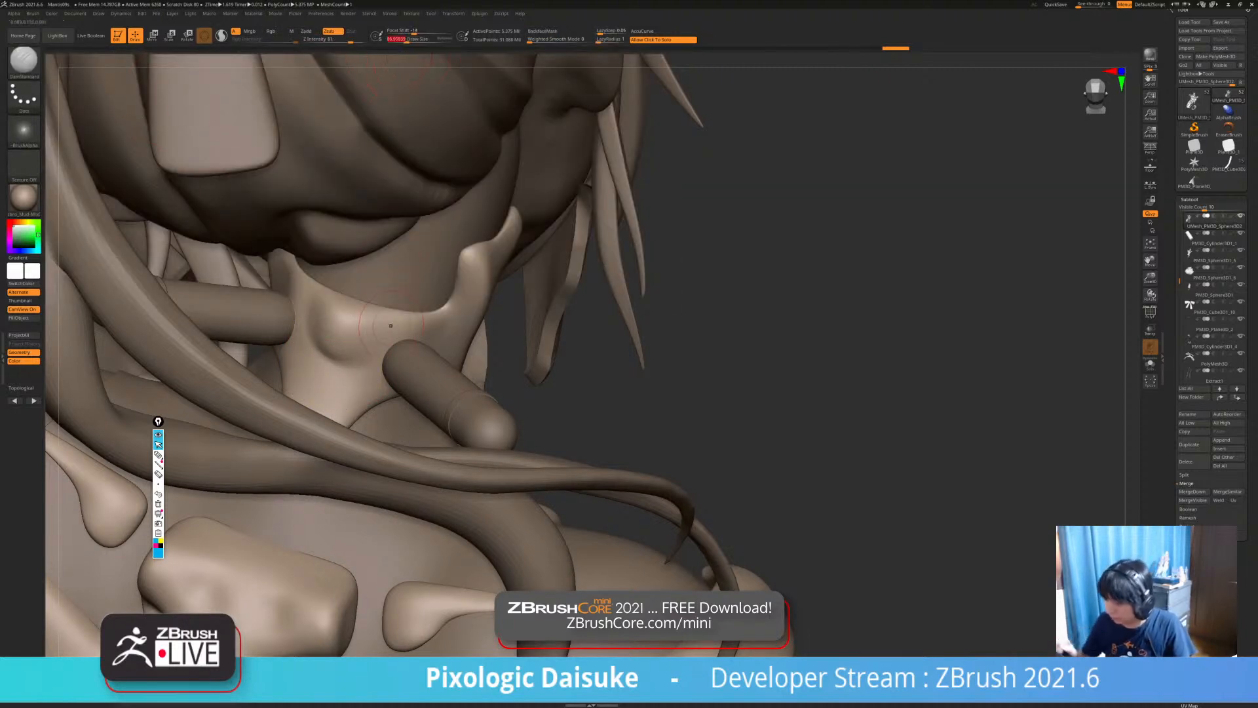
{"action": "mouse_move", "coordinate": [301, 305]}
{"action": "left_mouse_down"}
{"action": "mouse_move", "coordinate": [318, 339]}
{"action": "mouse_move", "coordinate": [310, 346]}
{"action": "mouse_move", "coordinate": [306, 328]}
{"action": "left_mouse_up"}
{"action": "right_click_drag", "start_coordinate": [308, 360], "coordinate": [339, 354]}
{"action": "left_click_drag", "start_coordinate": [328, 357], "coordinate": [339, 332], "text": "shift"}
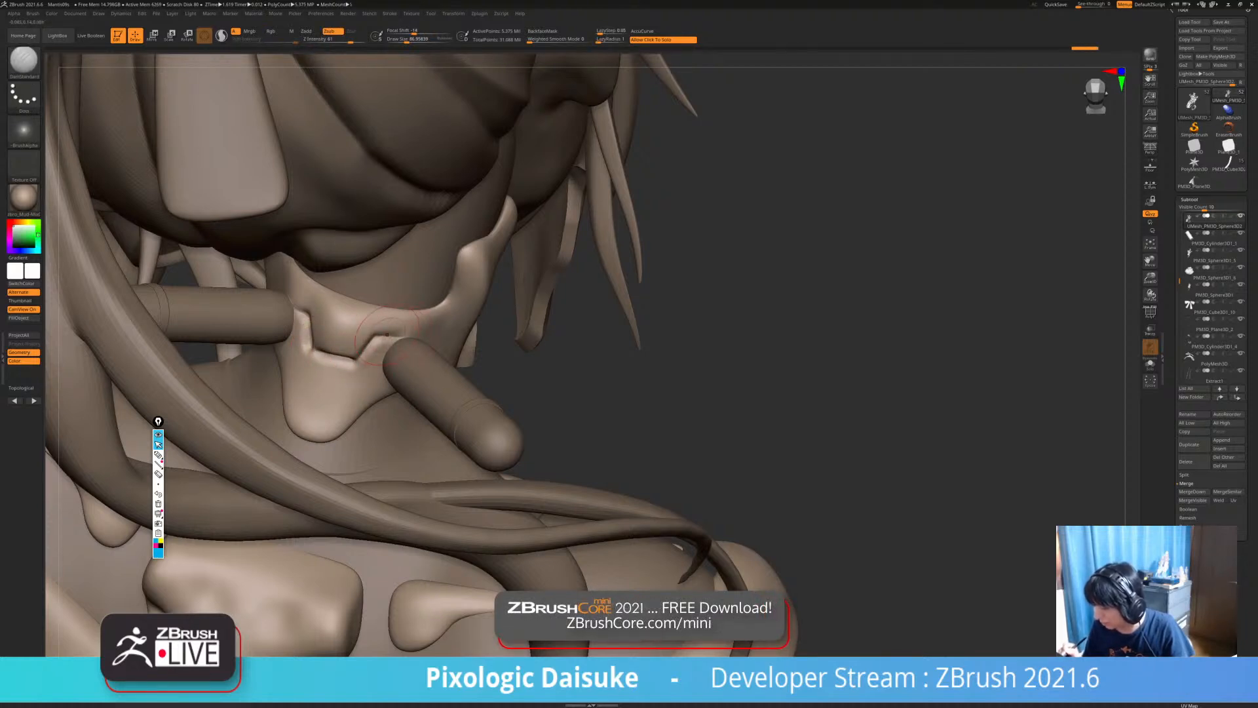
Deepen the groove's stepped corner beside the collar's raised knob and smooth the knob and the groove.
{"action": "key", "text": "shift"}
{"action": "left_click_drag", "start_coordinate": [321, 349], "coordinate": [326, 343], "text": "shift"}
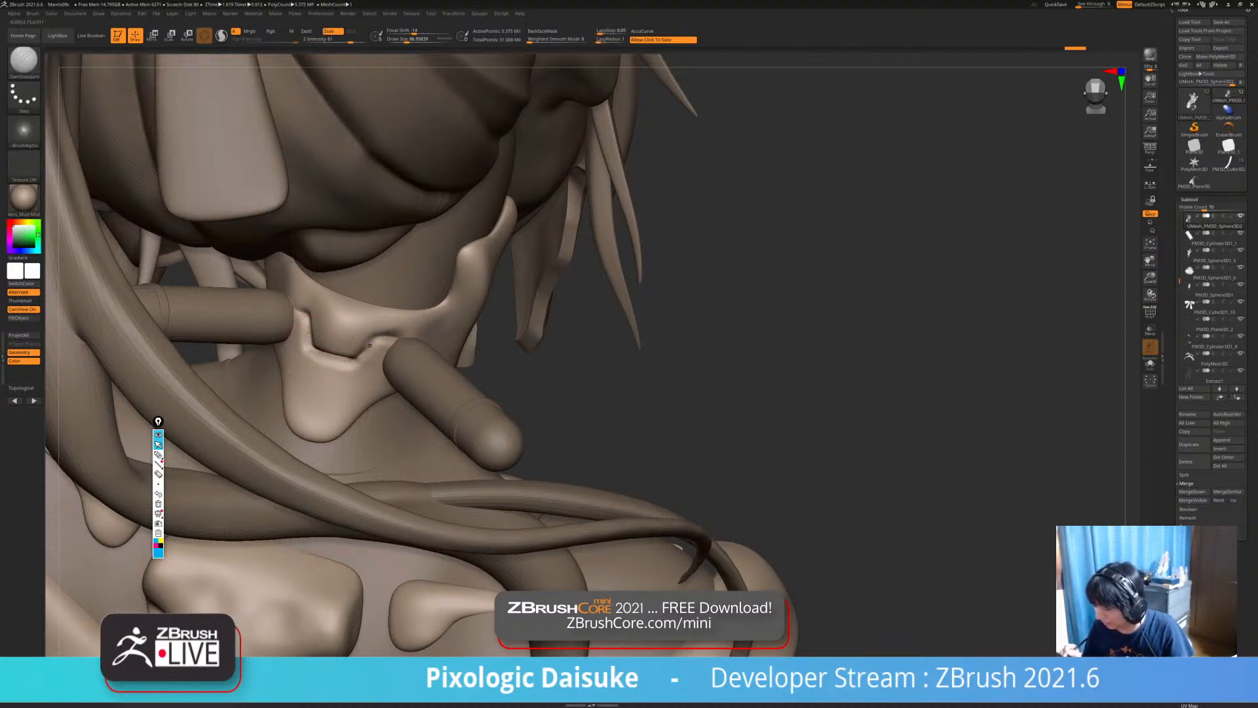
{"action": "left_click_drag", "start_coordinate": [354, 358], "coordinate": [384, 336]}
{"action": "right_click_drag", "start_coordinate": [414, 337], "coordinate": [401, 305], "text": "ctrl"}
{"action": "key", "text": "shift"}
{"action": "left_click_drag", "start_coordinate": [378, 342], "coordinate": [387, 337], "text": "shift"}
{"action": "right_click_drag", "start_coordinate": [433, 329], "coordinate": [377, 342]}
{"action": "key", "text": "shift"}
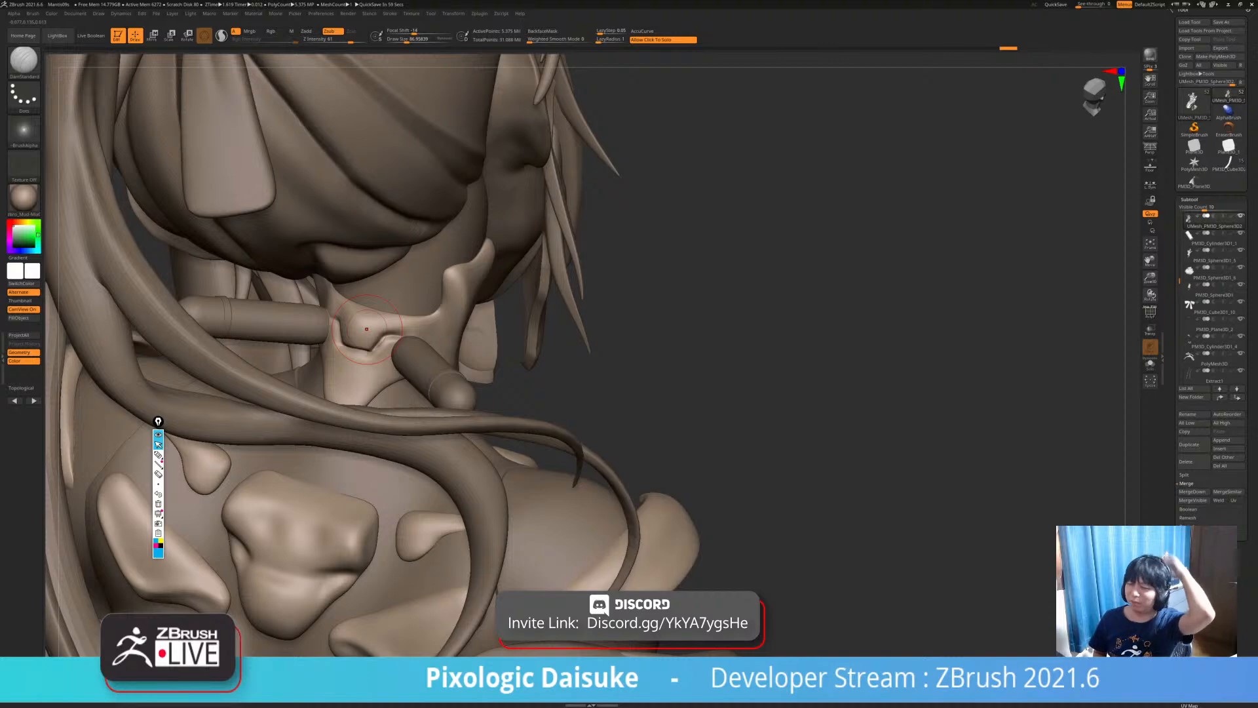
{"action": "mouse_move", "coordinate": [452, 328]}
{"action": "right_mouse_down"}
{"action": "mouse_move", "coordinate": [394, 334]}
{"action": "mouse_move", "coordinate": [405, 306]}
{"action": "mouse_move", "coordinate": [390, 336]}
{"action": "right_mouse_up"}
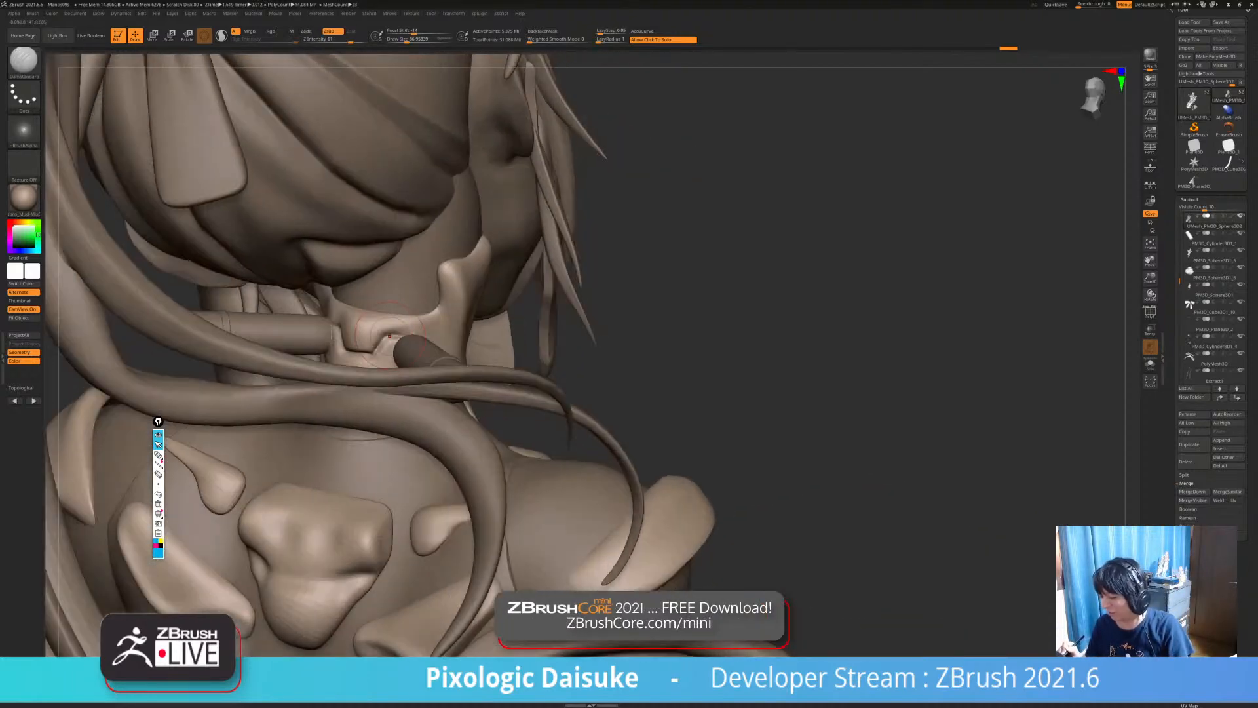
{"action": "left_click", "coordinate": [24, 61]}
{"action": "left_click", "coordinate": [378, 69]}
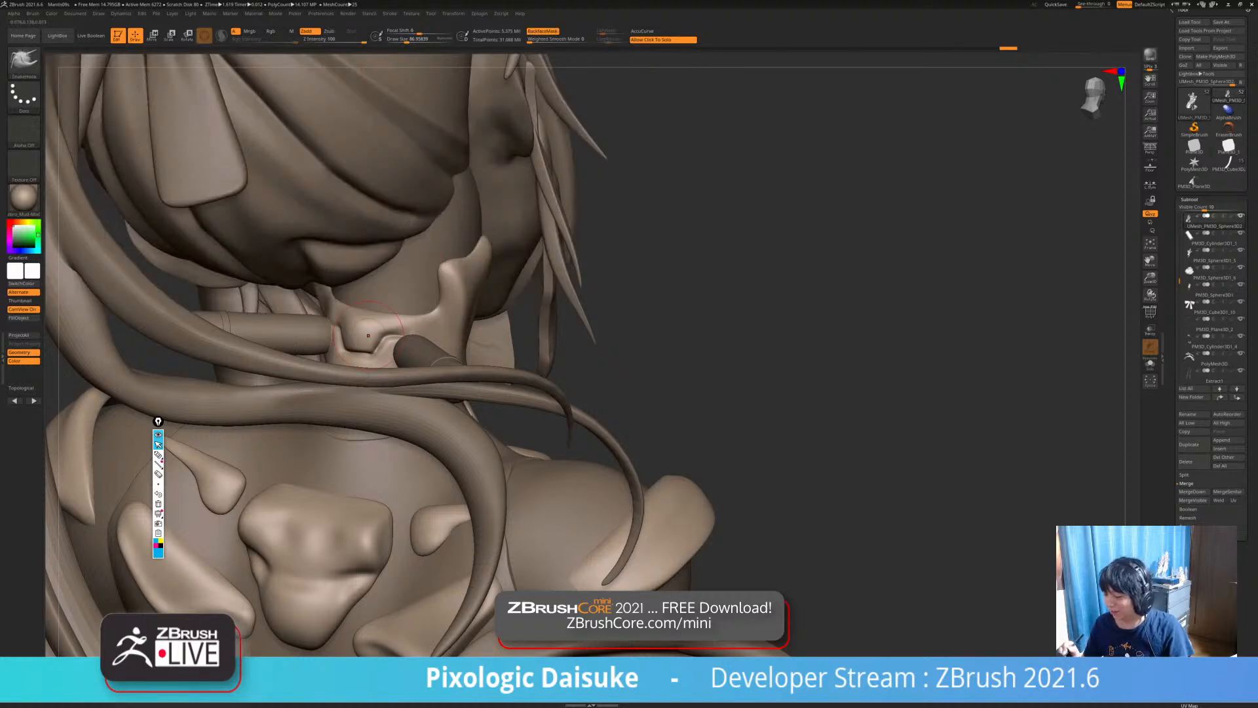
{"action": "right_click_drag", "start_coordinate": [393, 331], "coordinate": [352, 318]}
With the DamStandard brush at a draw size of about 46, carve the groove outward from the knob along the collar's right side.
{"action": "key", "text": "b"}
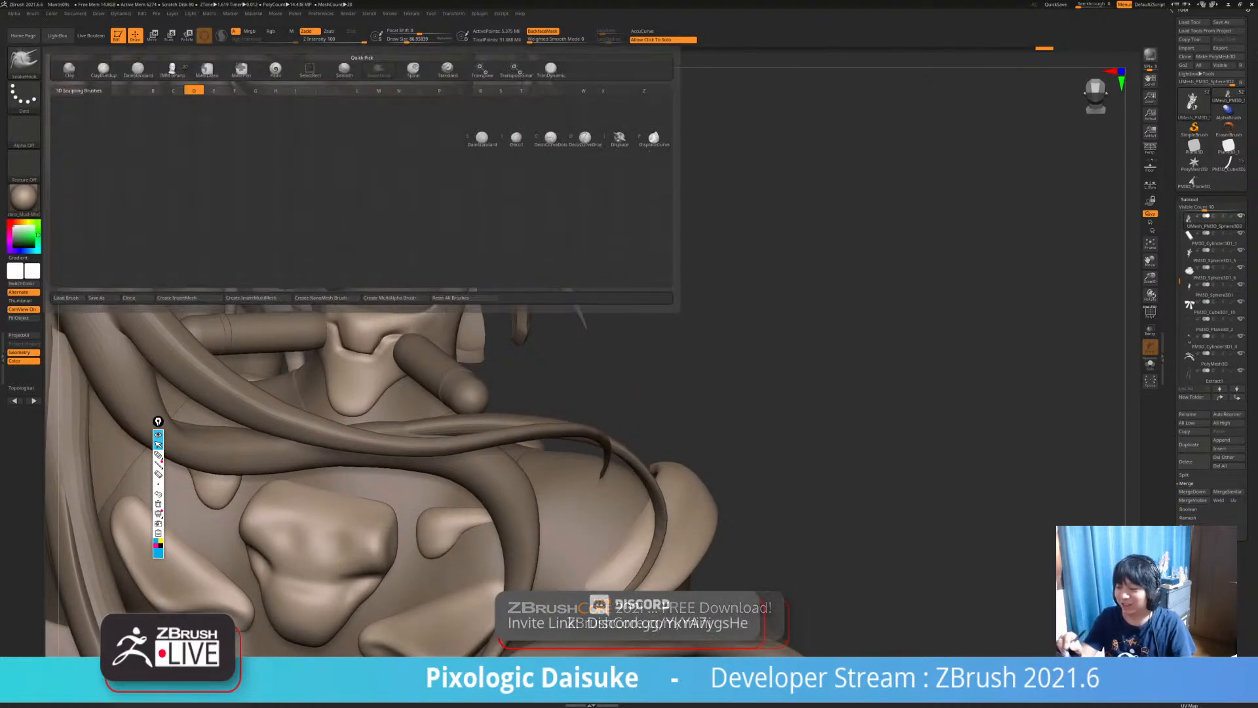
{"action": "key", "text": "d"}
{"action": "key", "text": "s"}
{"action": "left_click_drag", "start_coordinate": [404, 40], "coordinate": [402, 41]}
{"action": "right_click_drag", "start_coordinate": [426, 333], "coordinate": [380, 342]}
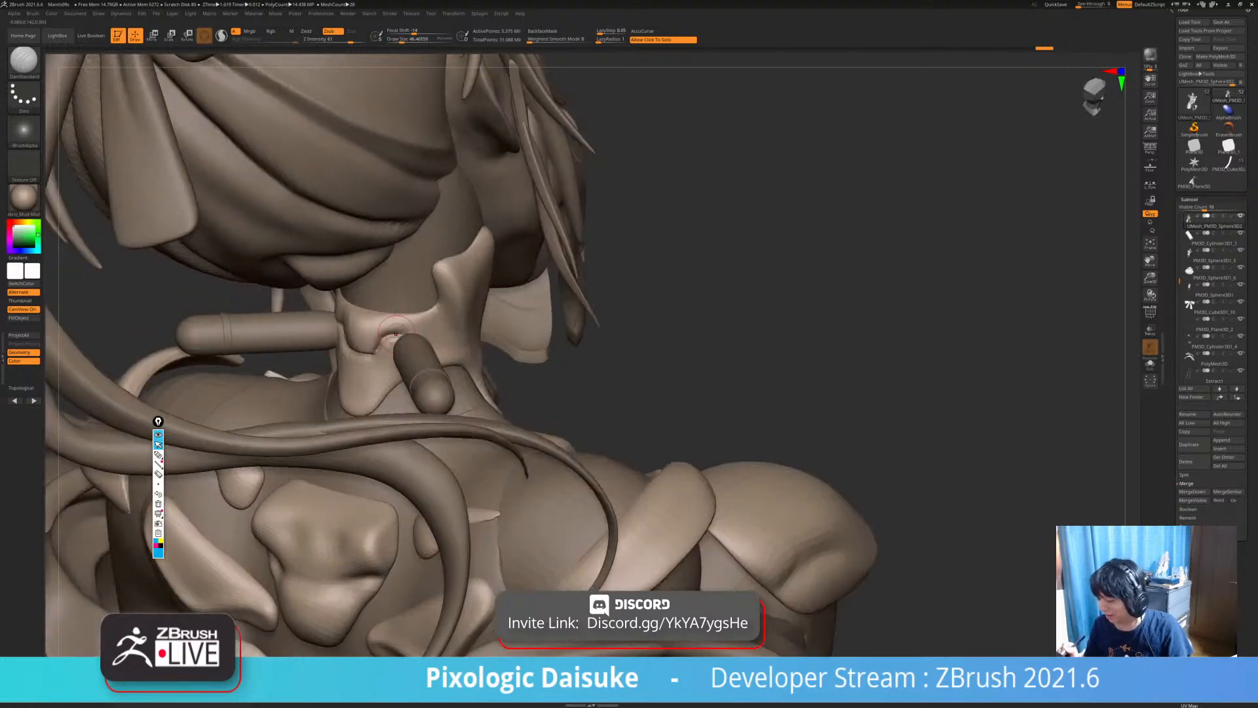
{"action": "left_click_drag", "start_coordinate": [393, 323], "coordinate": [416, 318]}
{"action": "left_click", "coordinate": [590, 386]}
Extend the groove farther around the collar's right side, undoing one stroke and carving it again.
{"action": "mouse_move", "coordinate": [393, 334]}
{"action": "right_mouse_down"}
{"action": "mouse_move", "coordinate": [445, 331]}
{"action": "mouse_move", "coordinate": [386, 339]}
{"action": "right_mouse_up"}
{"action": "left_click_drag", "start_coordinate": [397, 336], "coordinate": [429, 322]}
{"action": "right_click_drag", "start_coordinate": [426, 328], "coordinate": [370, 336]}
{"action": "key", "text": "ctrl+z"}
{"action": "left_click_drag", "start_coordinate": [386, 339], "coordinate": [431, 326]}
{"action": "right_click_drag", "start_coordinate": [407, 332], "coordinate": [485, 329]}
Isolate the collar subtool and carve the matching groove outward on its left side.
{"action": "left_click", "coordinate": [590, 354]}
{"action": "left_click", "coordinate": [319, 319]}
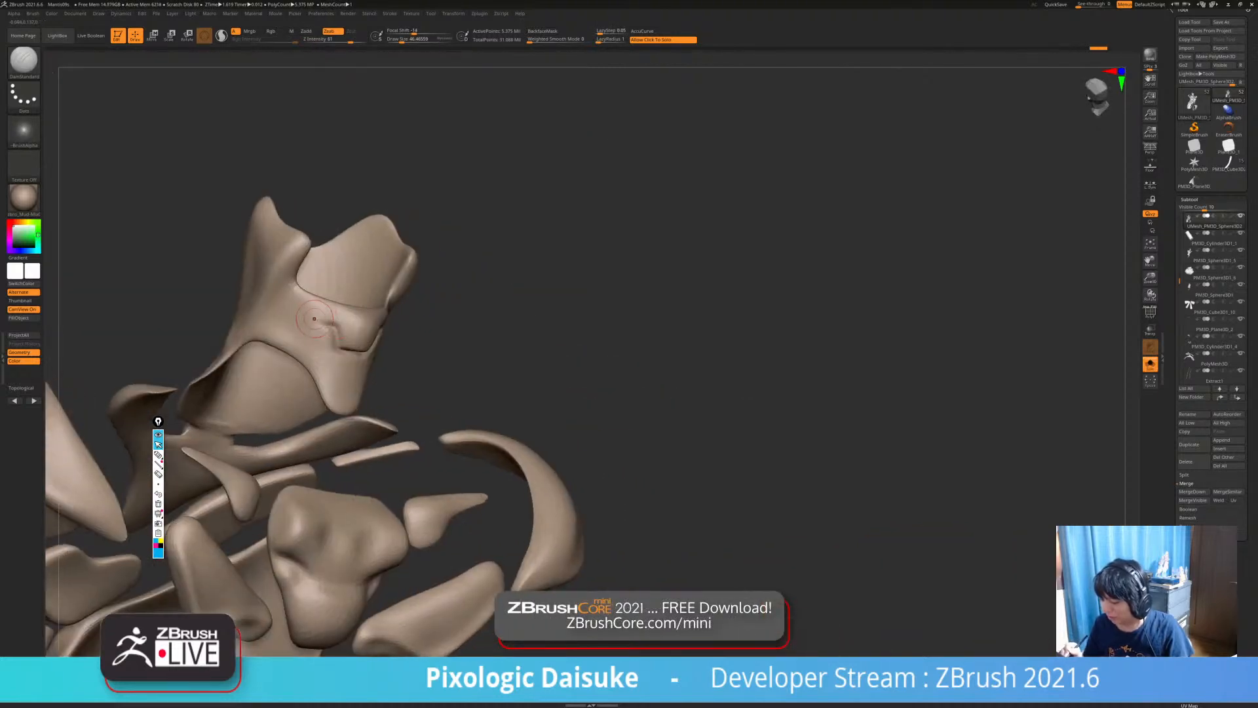
{"action": "mouse_move", "coordinate": [315, 320]}
{"action": "left_mouse_down"}
{"action": "mouse_move", "coordinate": [337, 327]}
{"action": "mouse_move", "coordinate": [298, 315]}
{"action": "mouse_move", "coordinate": [340, 327]}
{"action": "mouse_move", "coordinate": [308, 318]}
{"action": "mouse_move", "coordinate": [325, 327]}
{"action": "left_mouse_up"}
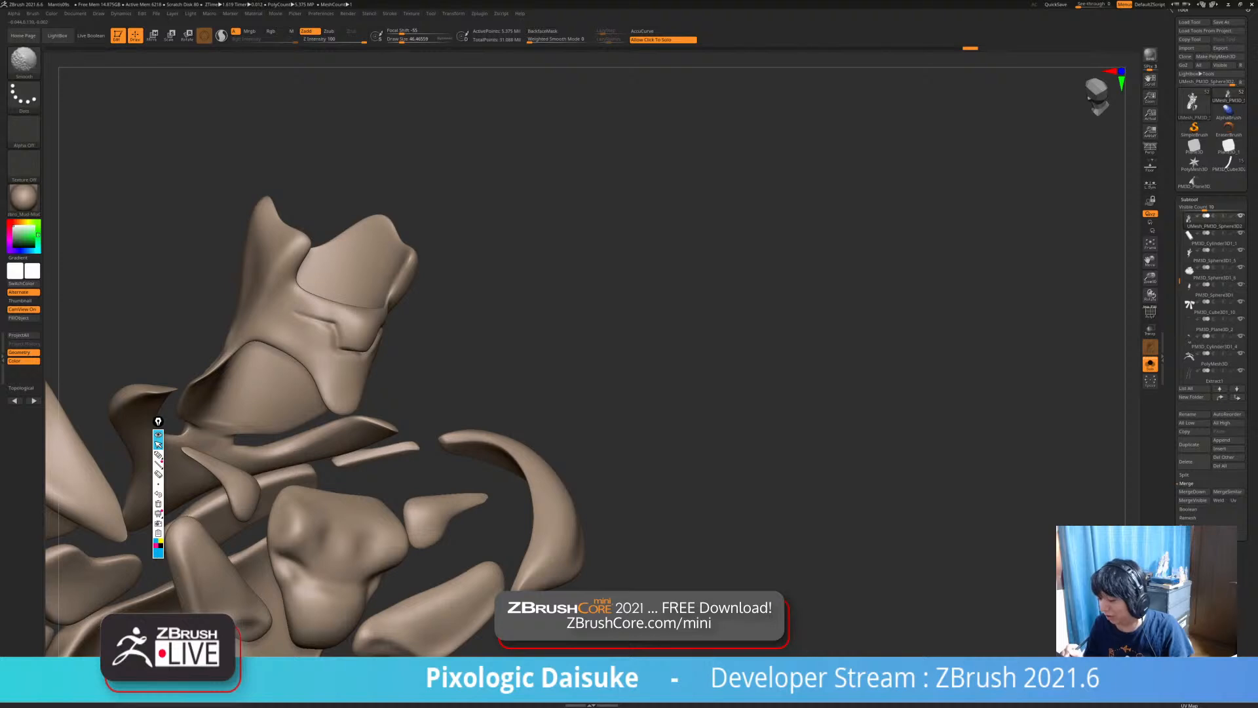
{"action": "mouse_move", "coordinate": [557, 289]}
{"action": "left_mouse_down"}
{"action": "mouse_move", "coordinate": [400, 288]}
{"action": "mouse_move", "coordinate": [488, 286]}
{"action": "mouse_move", "coordinate": [488, 341]}
{"action": "left_mouse_up"}
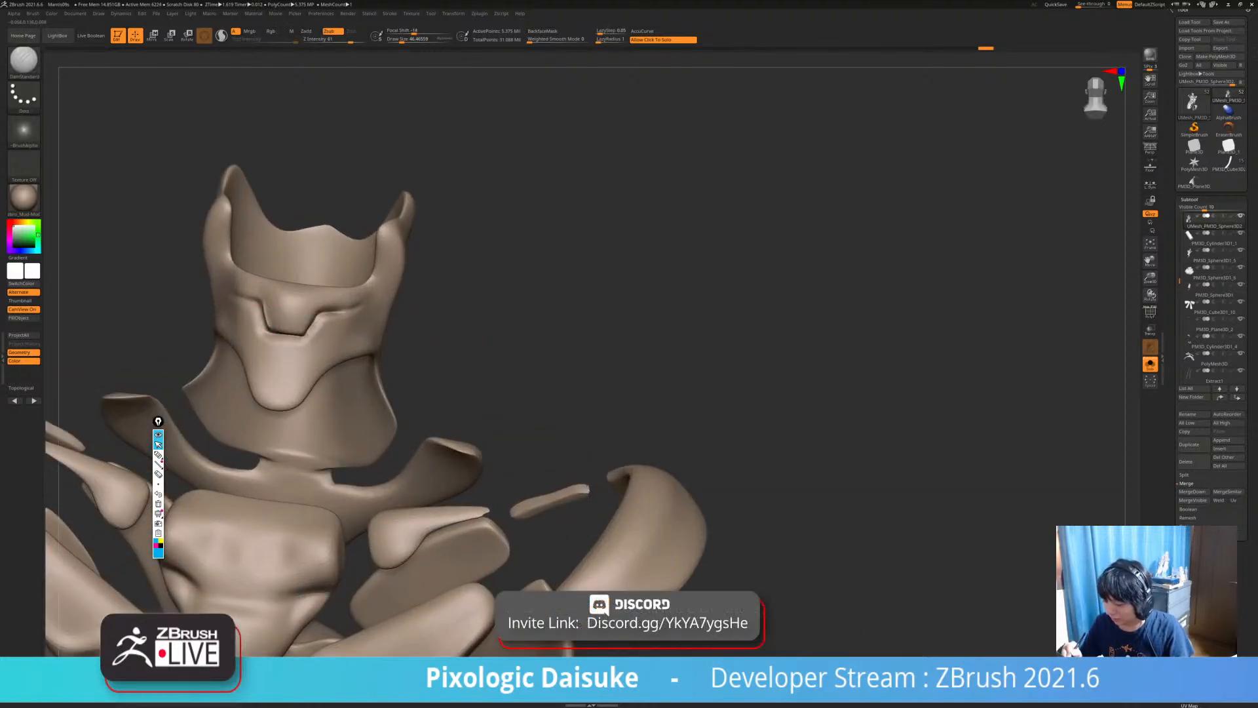
{"action": "key", "text": "shift"}
{"action": "mouse_move", "coordinate": [488, 340]}
{"action": "right_mouse_down", "text": "ctrl"}
{"action": "mouse_move", "coordinate": [489, 289]}
{"action": "mouse_move", "coordinate": [475, 308]}
{"action": "mouse_move", "coordinate": [485, 292]}
{"action": "right_mouse_up", "text": "ctrl"}
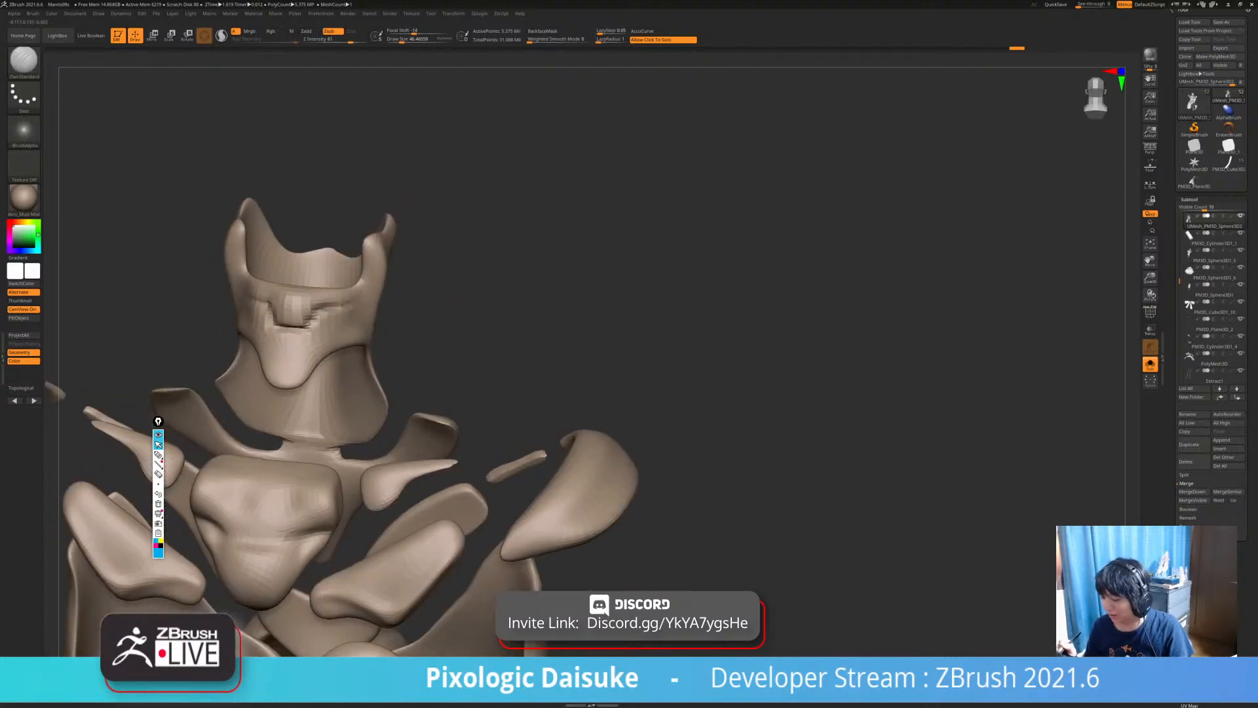
Smooth the outer end of the groove on the collar's right side so that it tapers out.
{"action": "left_click", "coordinate": [451, 331]}
{"action": "right_click_drag", "start_coordinate": [451, 331], "coordinate": [420, 288]}
{"action": "left_click_drag", "start_coordinate": [298, 295], "coordinate": [282, 305], "text": "shift"}
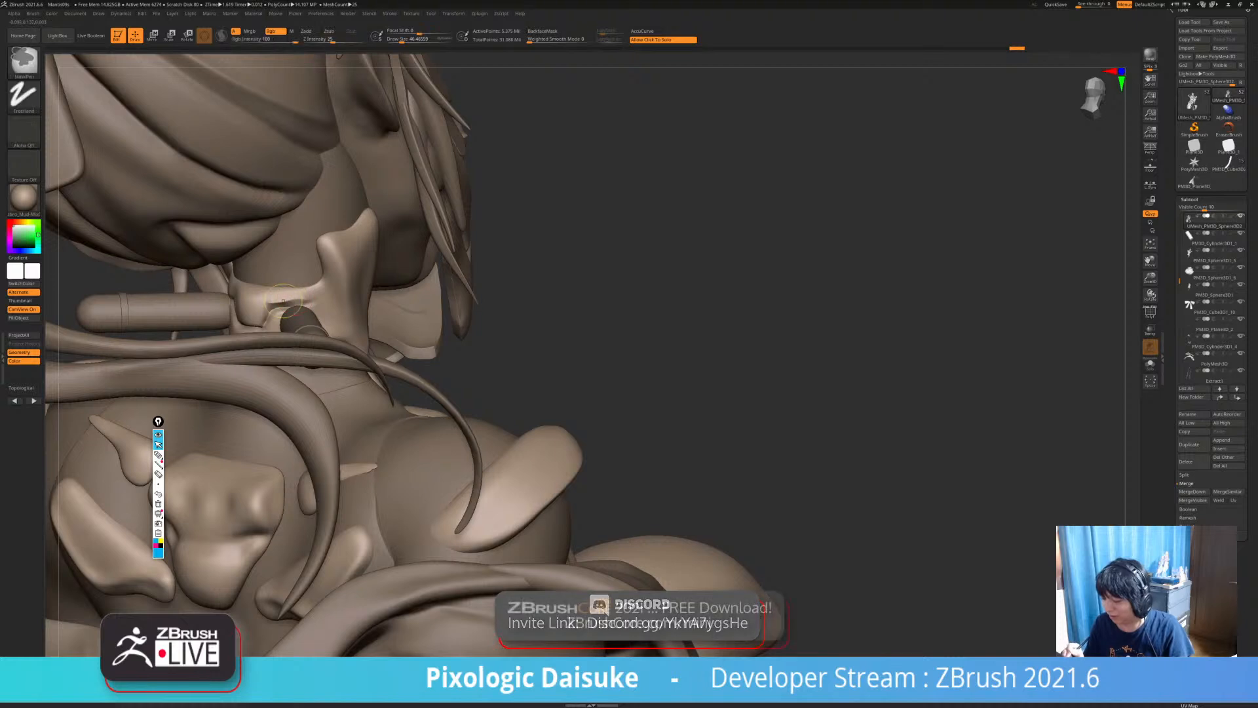
{"action": "left_click", "coordinate": [485, 327]}
{"action": "right_click_drag", "start_coordinate": [485, 328], "coordinate": [514, 318]}
{"action": "mouse_move", "coordinate": [292, 301]}
{"action": "left_mouse_down", "text": "shift"}
{"action": "mouse_move", "coordinate": [274, 303]}
{"action": "mouse_move", "coordinate": [313, 301]}
{"action": "left_mouse_up", "text": "shift"}
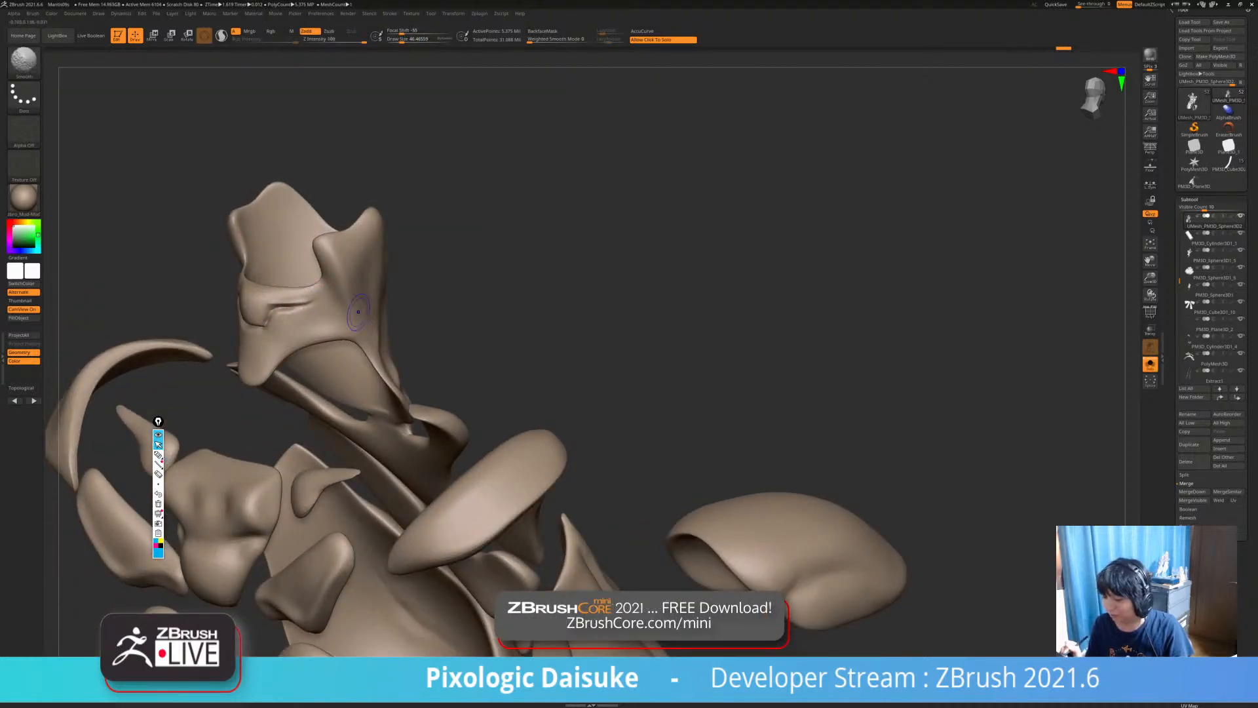
Rework the outer end of the groove on the isolated collar with a carve and smoothing, and show all subtools again.
{"action": "mouse_move", "coordinate": [402, 392]}
{"action": "right_mouse_down"}
{"action": "mouse_move", "coordinate": [521, 394]}
{"action": "mouse_move", "coordinate": [482, 362]}
{"action": "mouse_move", "coordinate": [471, 398]}
{"action": "mouse_move", "coordinate": [557, 394]}
{"action": "right_mouse_up"}
{"action": "left_click_drag", "start_coordinate": [295, 333], "coordinate": [342, 356]}
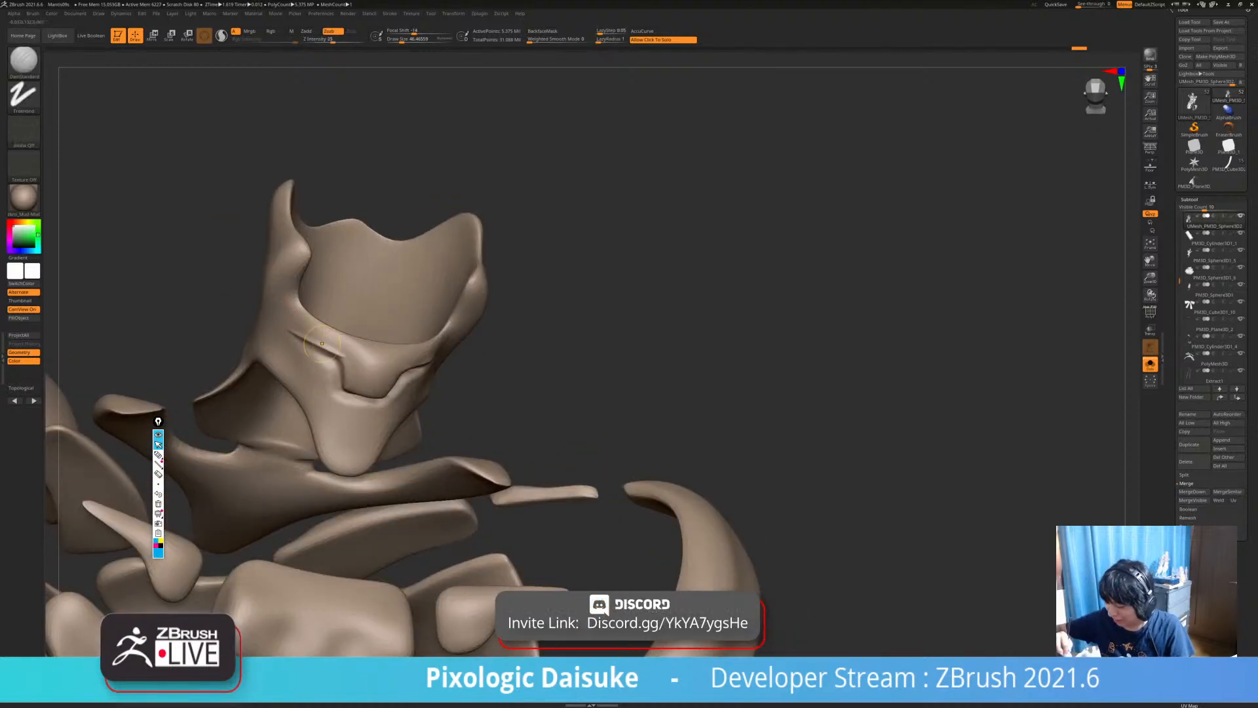
{"action": "key", "text": "shift"}
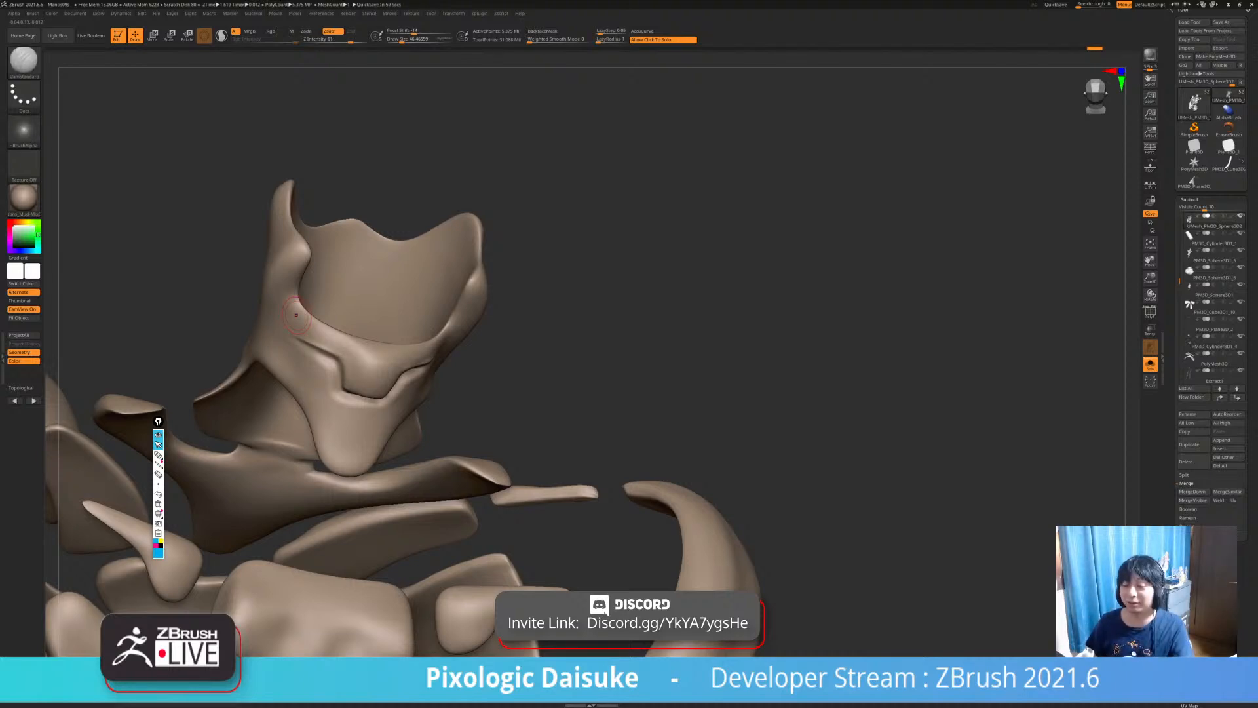
{"action": "mouse_move", "coordinate": [524, 353]}
{"action": "left_mouse_down"}
{"action": "mouse_move", "coordinate": [563, 393]}
{"action": "mouse_move", "coordinate": [539, 448]}
{"action": "mouse_move", "coordinate": [410, 371]}
{"action": "left_mouse_up"}
{"action": "left_click", "coordinate": [557, 420]}
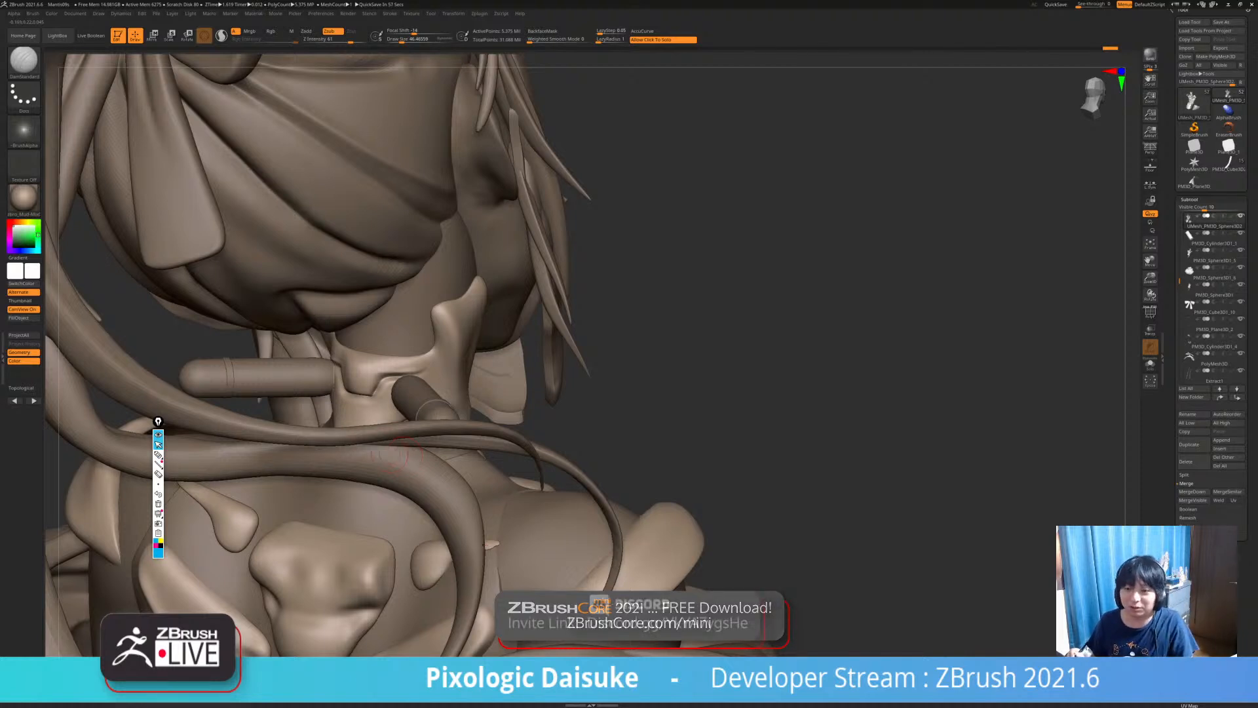
Smooth the groove around the knob at the back of the neck collar.
{"action": "mouse_move", "coordinate": [551, 449]}
{"action": "left_mouse_down"}
{"action": "mouse_move", "coordinate": [525, 421]}
{"action": "mouse_move", "coordinate": [557, 463]}
{"action": "left_mouse_up"}
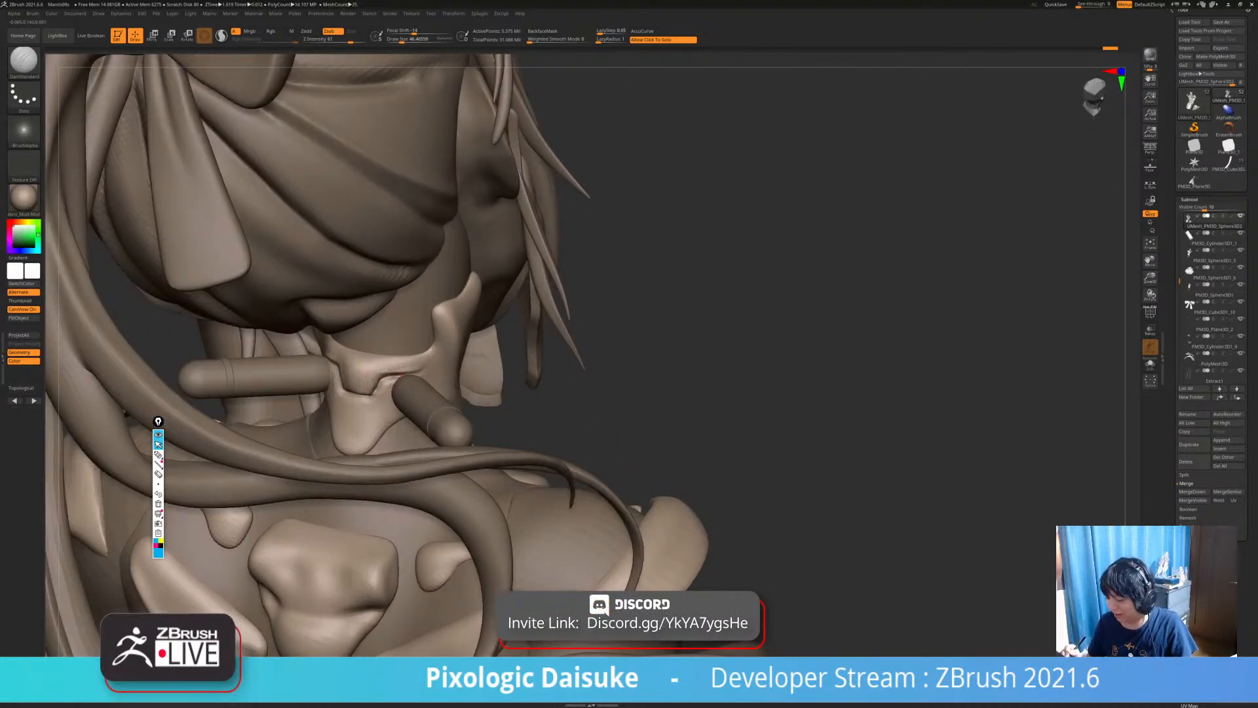
{"action": "left_click_drag", "start_coordinate": [379, 386], "coordinate": [387, 386], "text": "shift"}
{"action": "mouse_move", "coordinate": [388, 386]}
{"action": "right_mouse_down", "text": "ctrl"}
{"action": "mouse_move", "coordinate": [385, 341]}
{"action": "mouse_move", "coordinate": [265, 335]}
{"action": "right_mouse_up", "text": "ctrl"}
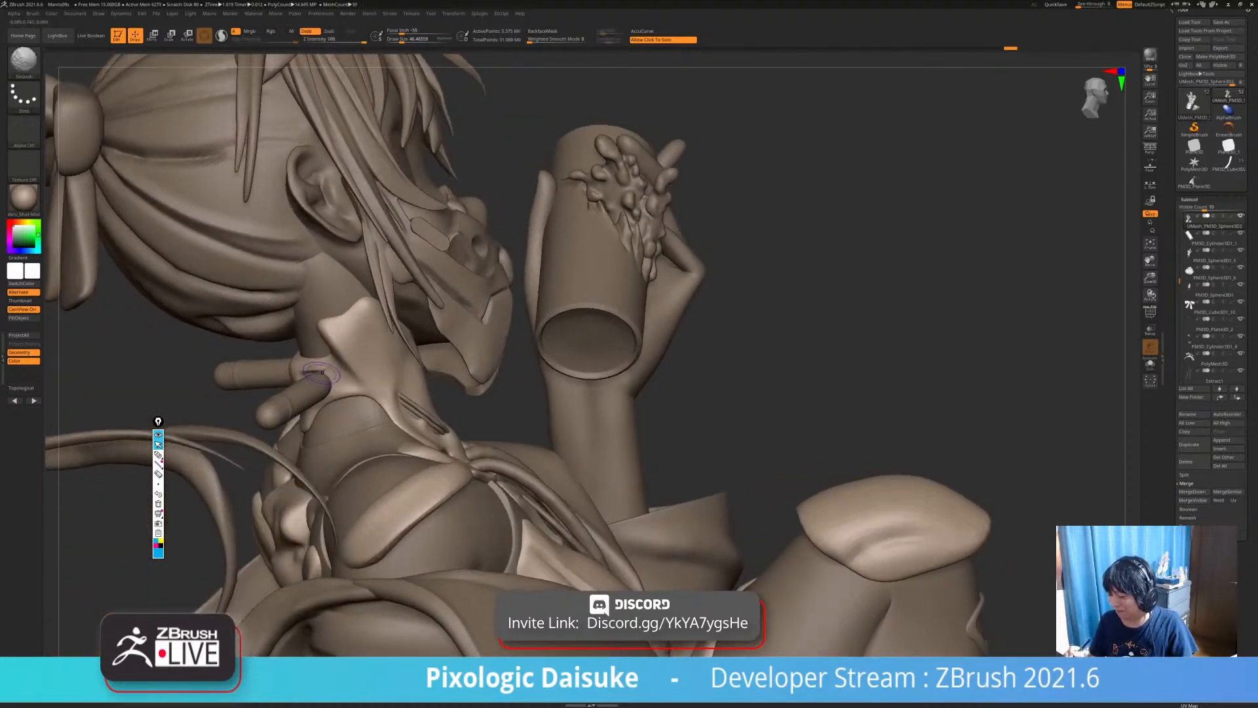
{"action": "left_click_drag", "start_coordinate": [336, 370], "coordinate": [342, 373], "text": "shift"}
{"action": "mouse_move", "coordinate": [342, 373]}
{"action": "right_mouse_down"}
{"action": "mouse_move", "coordinate": [259, 367]}
{"action": "mouse_move", "coordinate": [350, 375]}
{"action": "right_mouse_up"}
Try a carving stroke on the collar's side beside the knob, undo it, and smooth the groove ends instead.
{"action": "mouse_move", "coordinate": [348, 376]}
{"action": "left_mouse_down"}
{"action": "mouse_move", "coordinate": [332, 347]}
{"action": "mouse_move", "coordinate": [332, 365]}
{"action": "left_mouse_up"}
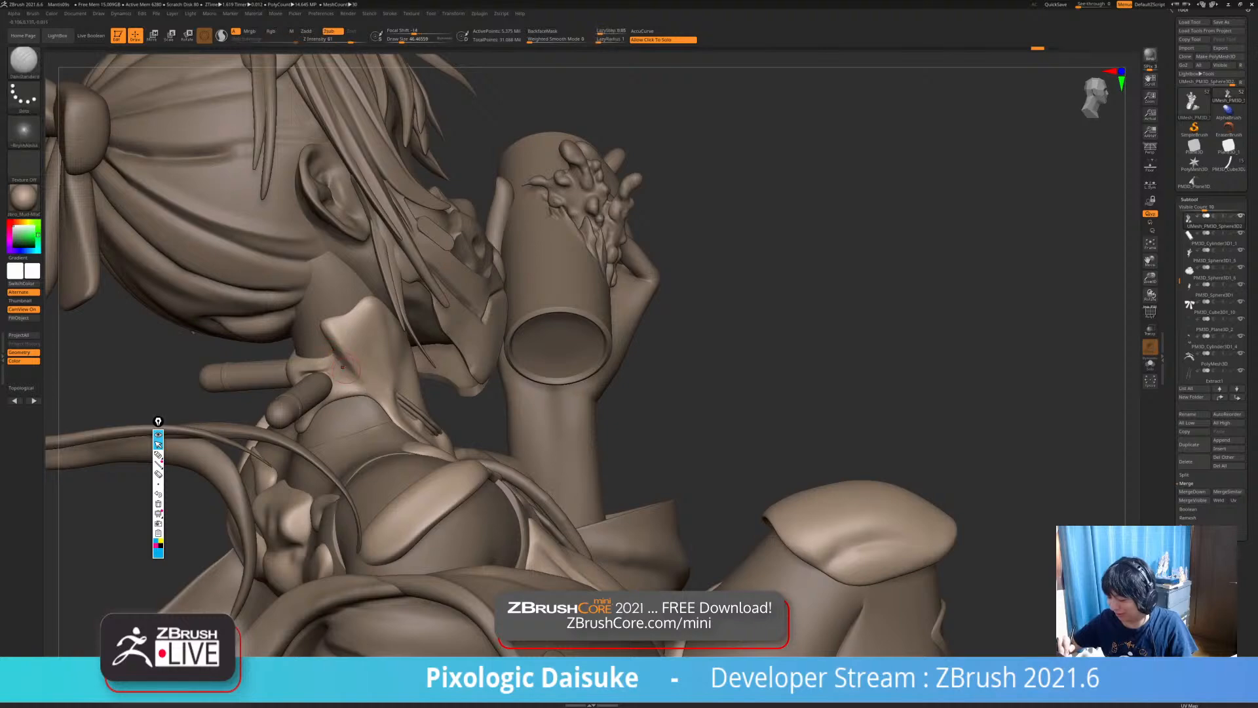
{"action": "key", "text": "ctrl+z"}
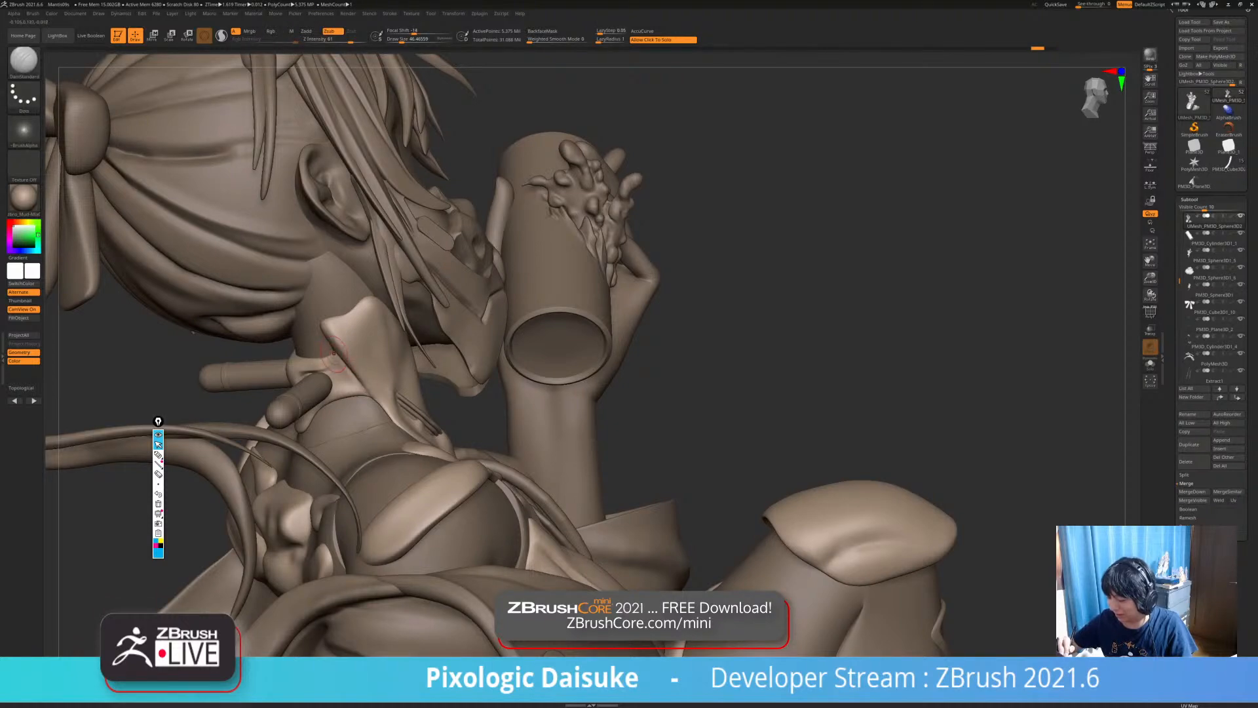
{"action": "left_click_drag", "start_coordinate": [342, 366], "coordinate": [332, 350], "text": "shift"}
{"action": "mouse_move", "coordinate": [367, 367]}
{"action": "right_mouse_down"}
{"action": "mouse_move", "coordinate": [485, 377]}
{"action": "mouse_move", "coordinate": [603, 354]}
{"action": "mouse_move", "coordinate": [427, 338]}
{"action": "right_mouse_up"}
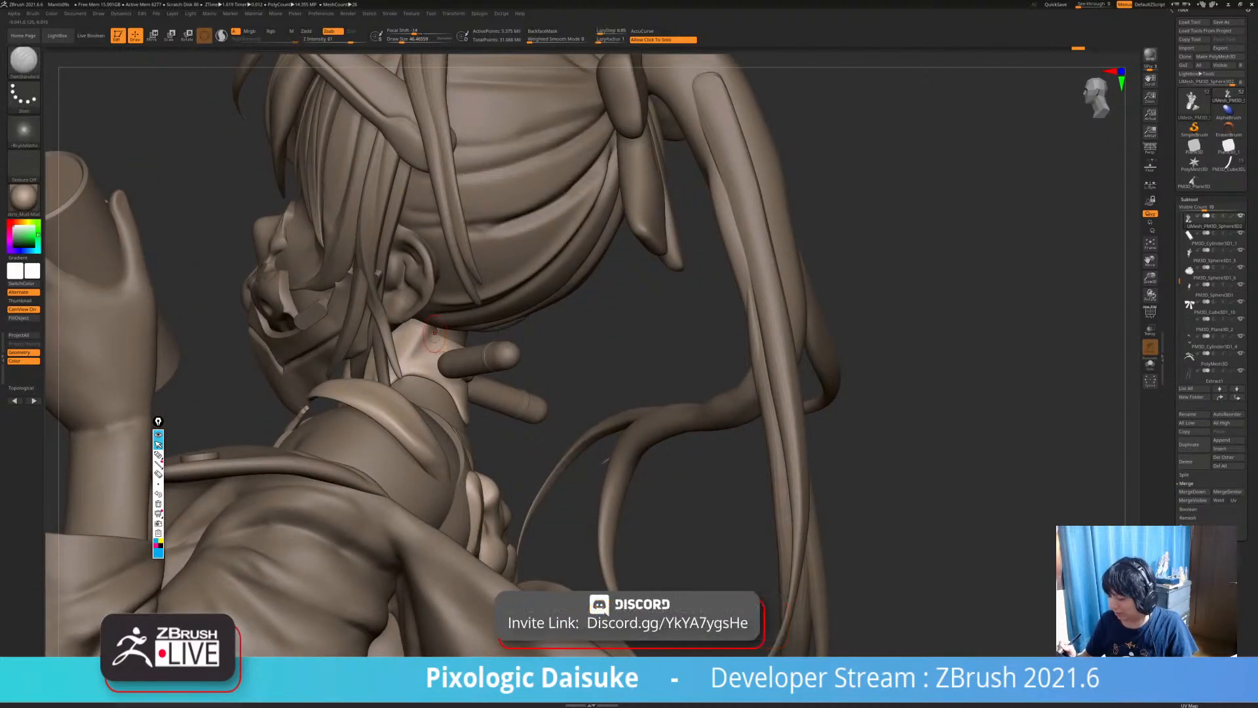
{"action": "key", "text": "shift"}
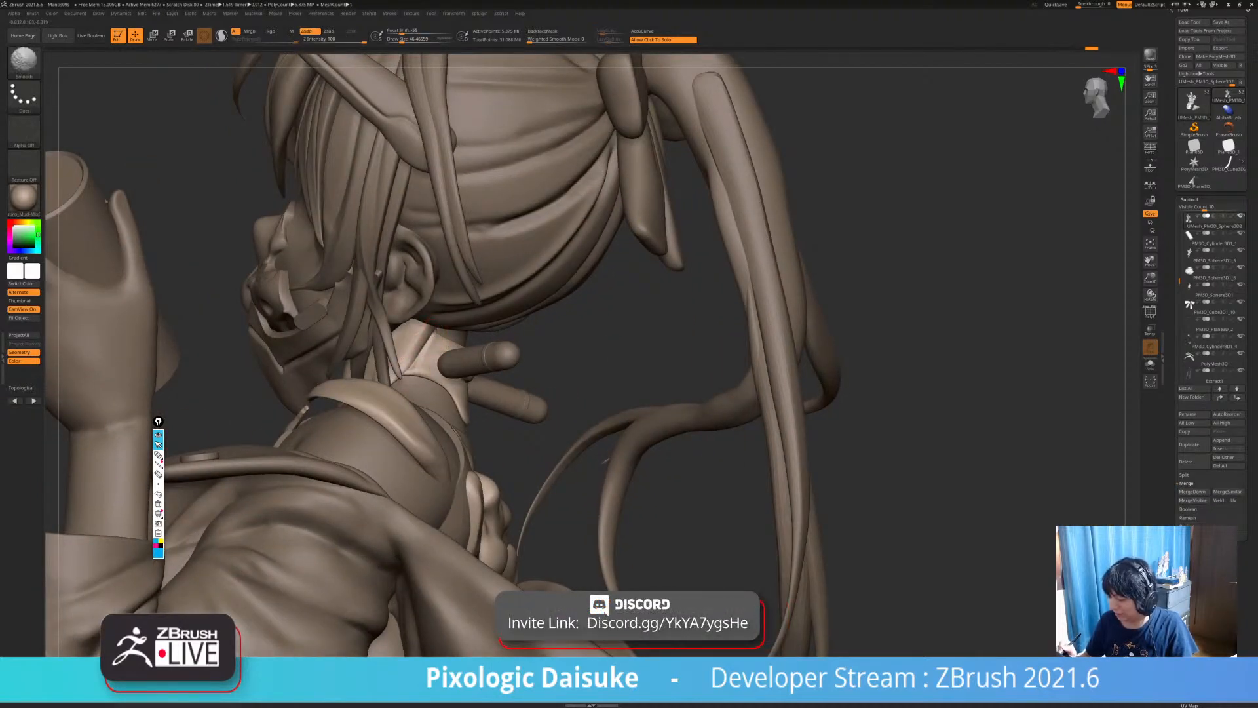
Isolate the armor subtool and deepen the groove along the outer and lower edge of the figure's left chest plate.
{"action": "mouse_move", "coordinate": [452, 326]}
{"action": "right_mouse_down", "text": "ctrl"}
{"action": "mouse_move", "coordinate": [452, 262]}
{"action": "mouse_move", "coordinate": [577, 288]}
{"action": "mouse_move", "coordinate": [597, 315]}
{"action": "mouse_move", "coordinate": [563, 266]}
{"action": "right_mouse_up", "text": "ctrl"}
{"action": "right_click_drag", "start_coordinate": [459, 295], "coordinate": [633, 327]}
{"action": "mouse_move", "coordinate": [426, 367]}
{"action": "right_mouse_down"}
{"action": "mouse_move", "coordinate": [406, 367]}
{"action": "mouse_move", "coordinate": [465, 371]}
{"action": "mouse_move", "coordinate": [370, 409]}
{"action": "mouse_move", "coordinate": [391, 411]}
{"action": "right_mouse_up"}
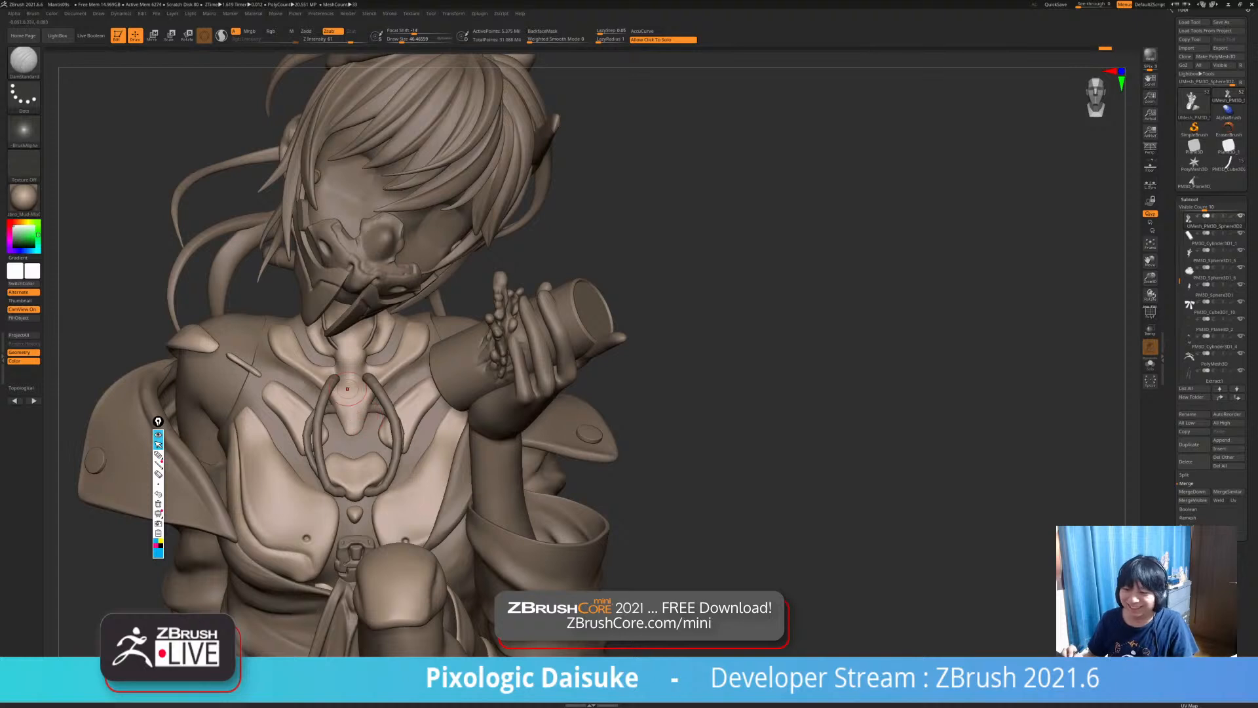
{"action": "right_click_drag", "start_coordinate": [623, 590], "coordinate": [619, 426], "text": "ctrl"}
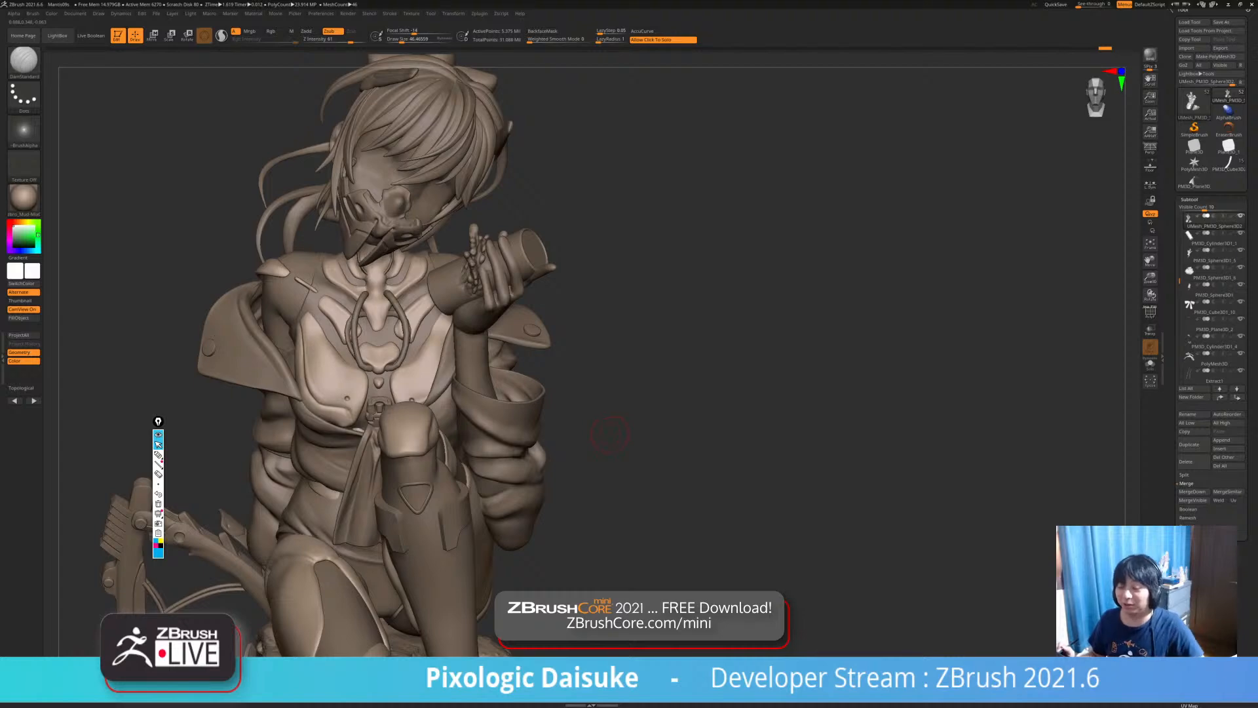
{"action": "mouse_move", "coordinate": [605, 427]}
{"action": "right_mouse_down"}
{"action": "mouse_move", "coordinate": [662, 446]}
{"action": "mouse_move", "coordinate": [545, 482]}
{"action": "mouse_move", "coordinate": [549, 544]}
{"action": "mouse_move", "coordinate": [525, 554]}
{"action": "right_mouse_up"}
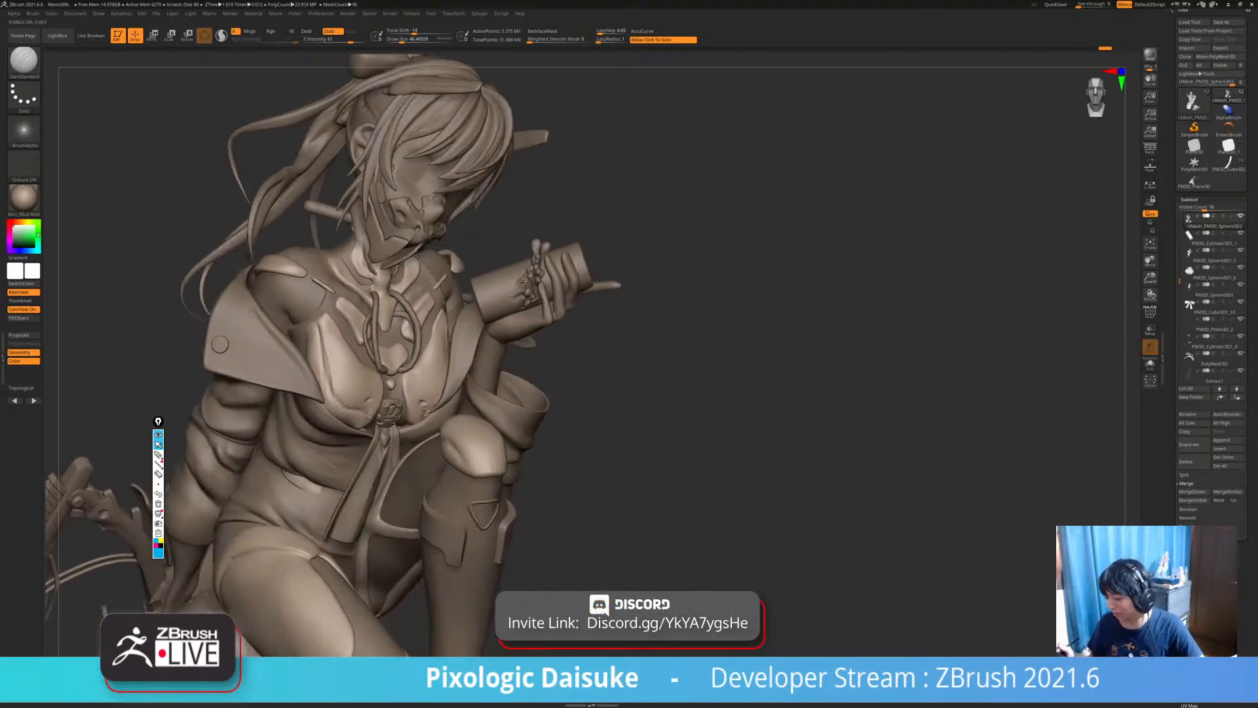
{"action": "left_click", "coordinate": [606, 462]}
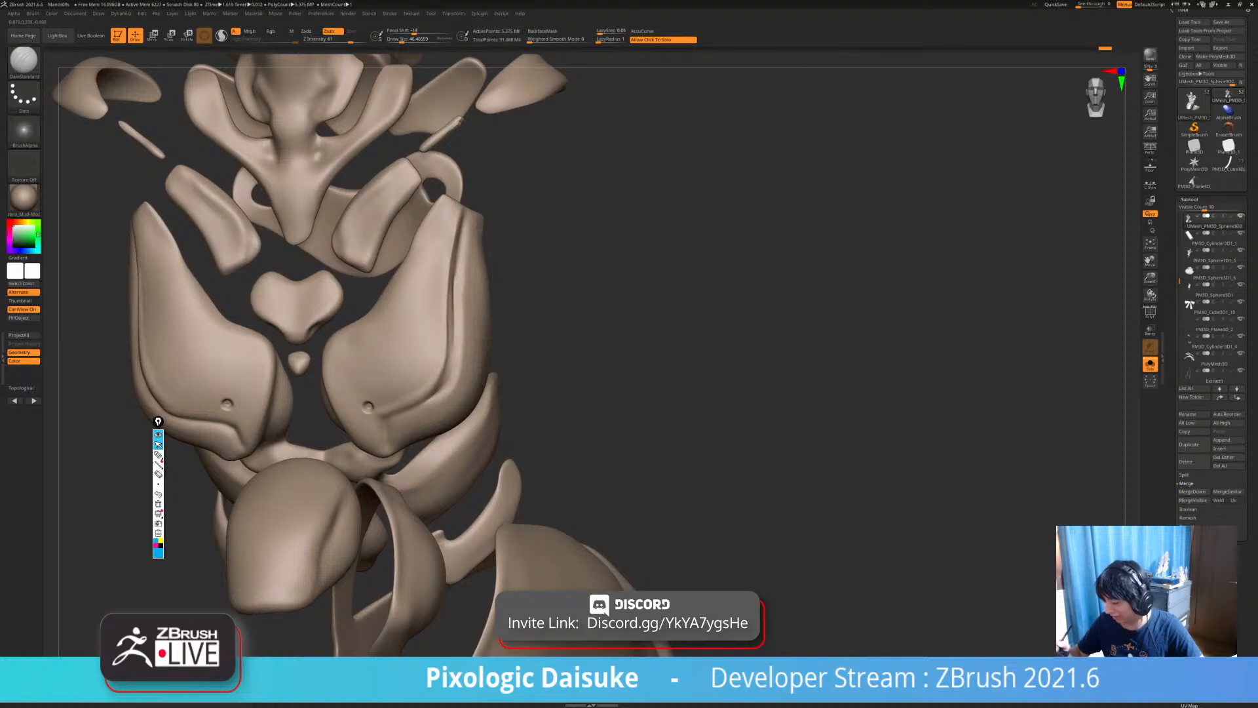
{"action": "key", "text": "ctrl"}
{"action": "key", "text": "ctrl"}
{"action": "right_click_drag", "start_coordinate": [460, 230], "coordinate": [415, 216]}
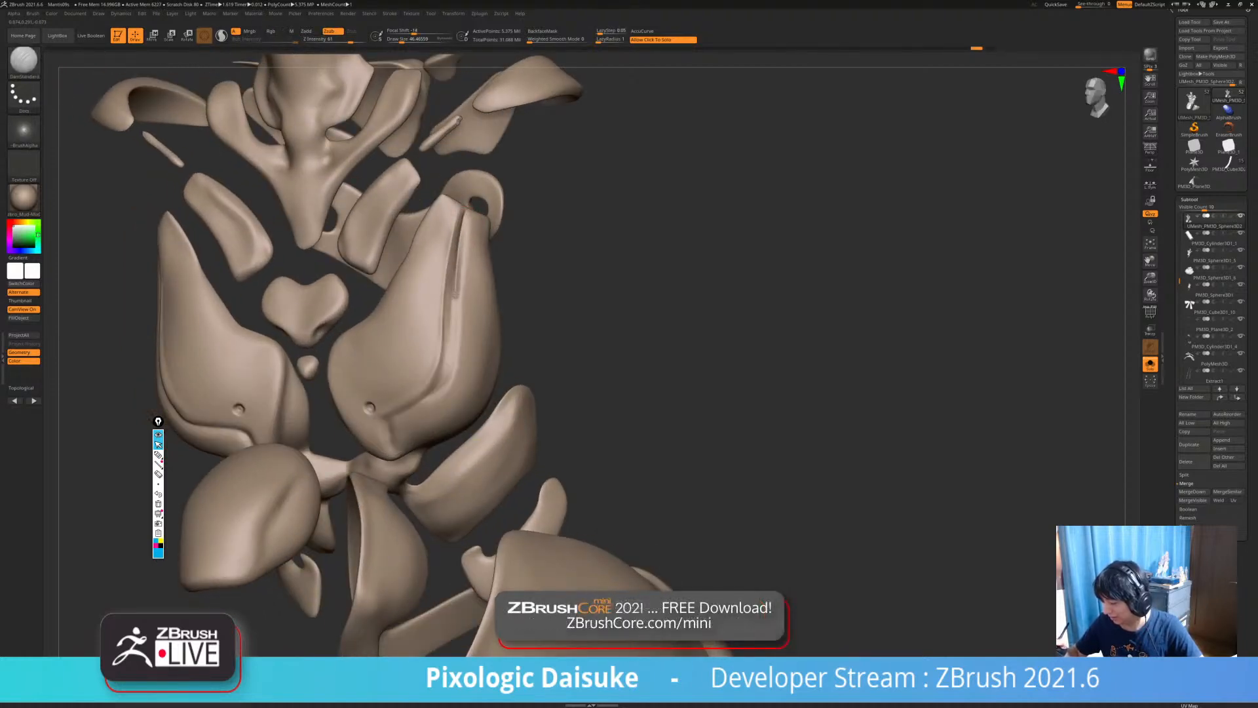
{"action": "left_click_drag", "start_coordinate": [453, 358], "coordinate": [424, 396]}
{"action": "right_click_drag", "start_coordinate": [423, 394], "coordinate": [451, 364]}
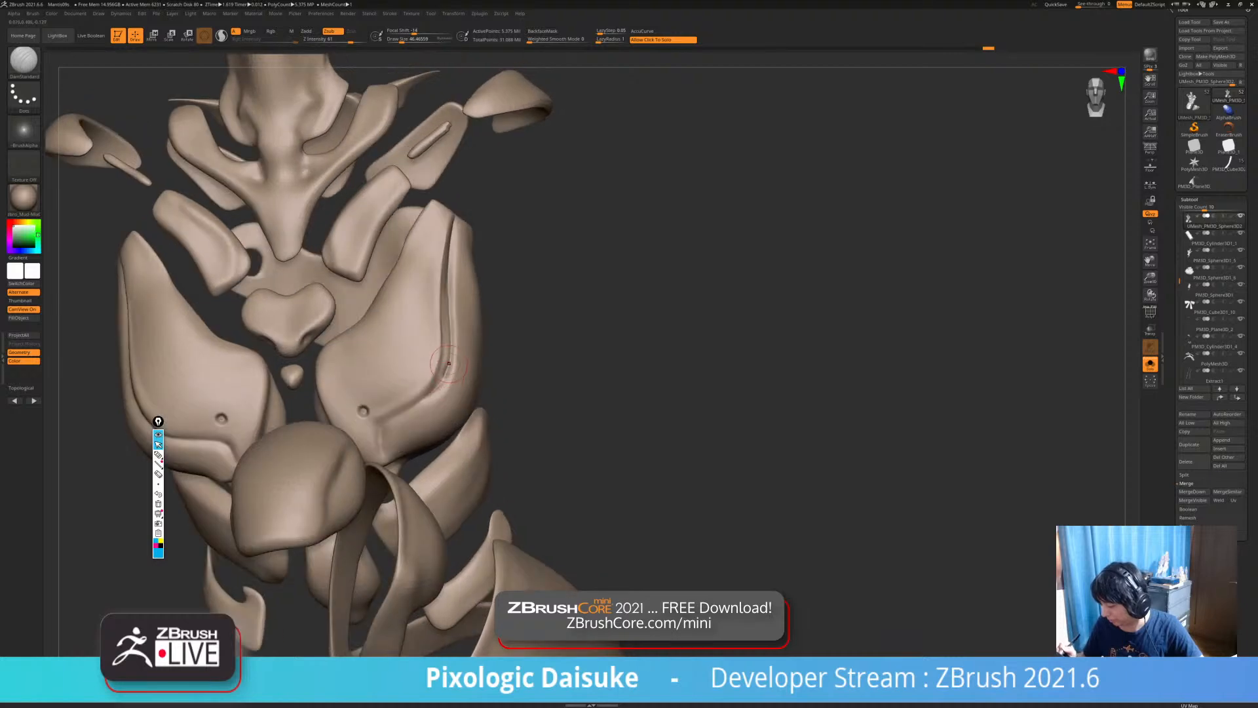
{"action": "left_click_drag", "start_coordinate": [447, 372], "coordinate": [382, 424]}
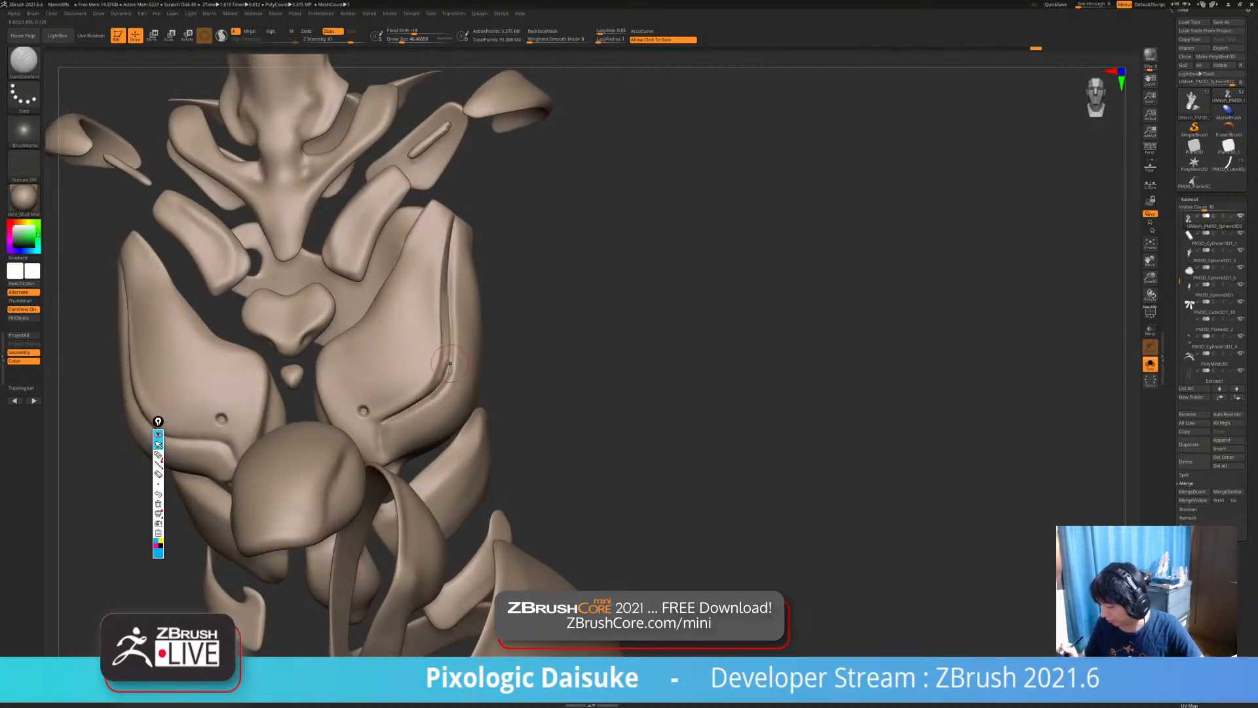
Smooth the lower bend of the left chest plate's groove and undo the extra stroke made on the plate.
{"action": "left_click_drag", "start_coordinate": [449, 366], "coordinate": [424, 394], "text": "shift"}
{"action": "mouse_move", "coordinate": [385, 429]}
{"action": "right_mouse_down"}
{"action": "mouse_move", "coordinate": [408, 392]}
{"action": "mouse_move", "coordinate": [410, 420]}
{"action": "mouse_move", "coordinate": [392, 409]}
{"action": "right_mouse_up"}
{"action": "left_click_drag", "start_coordinate": [405, 367], "coordinate": [411, 401]}
{"action": "key", "text": "ctrl+z"}
Carve the matching groove deeper along the lower and outer edge of the figure's right chest plate.
{"action": "right_click_drag", "start_coordinate": [410, 401], "coordinate": [433, 380], "text": "ctrl"}
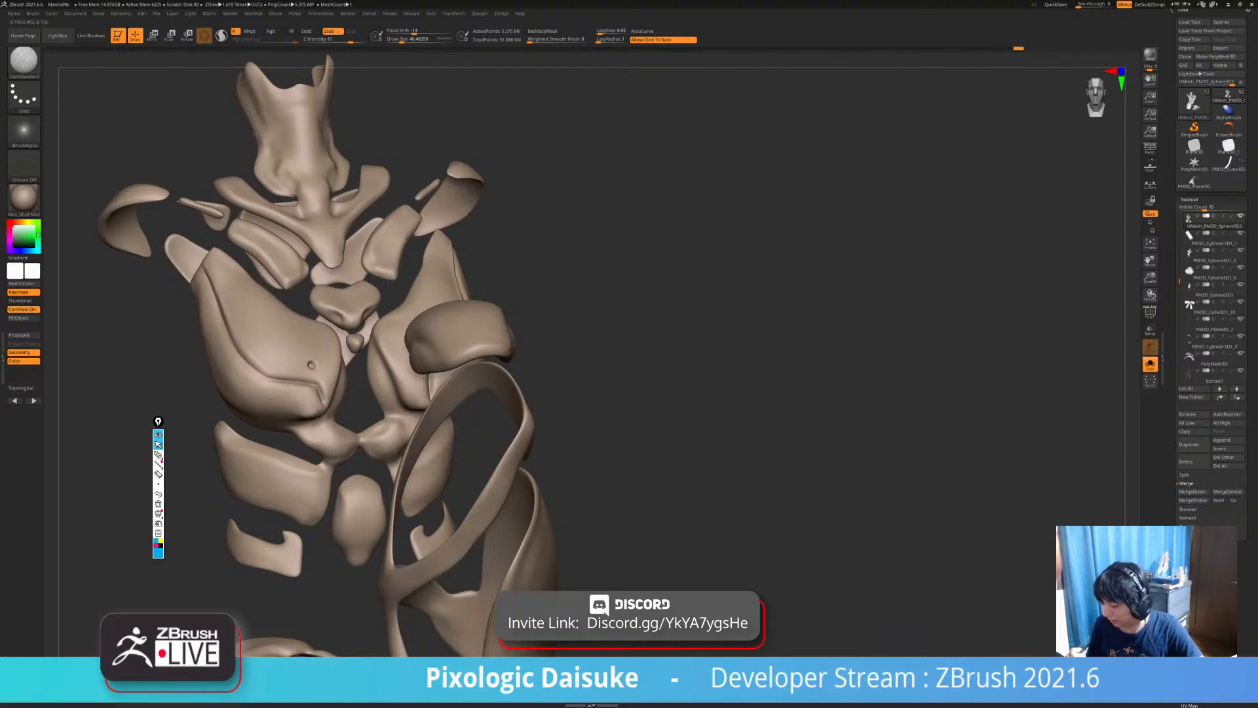
{"action": "left_click_drag", "start_coordinate": [300, 380], "coordinate": [317, 384]}
{"action": "right_click_drag", "start_coordinate": [317, 384], "coordinate": [288, 401]}
{"action": "left_click_drag", "start_coordinate": [254, 362], "coordinate": [316, 385]}
{"action": "right_click_drag", "start_coordinate": [275, 387], "coordinate": [299, 374]}
{"action": "left_click_drag", "start_coordinate": [270, 379], "coordinate": [246, 371]}
{"action": "mouse_move", "coordinate": [262, 393]}
{"action": "right_mouse_down", "text": "ctrl"}
{"action": "mouse_move", "coordinate": [262, 328]}
{"action": "mouse_move", "coordinate": [327, 383]}
{"action": "mouse_move", "coordinate": [295, 382]}
{"action": "right_mouse_up", "text": "ctrl"}
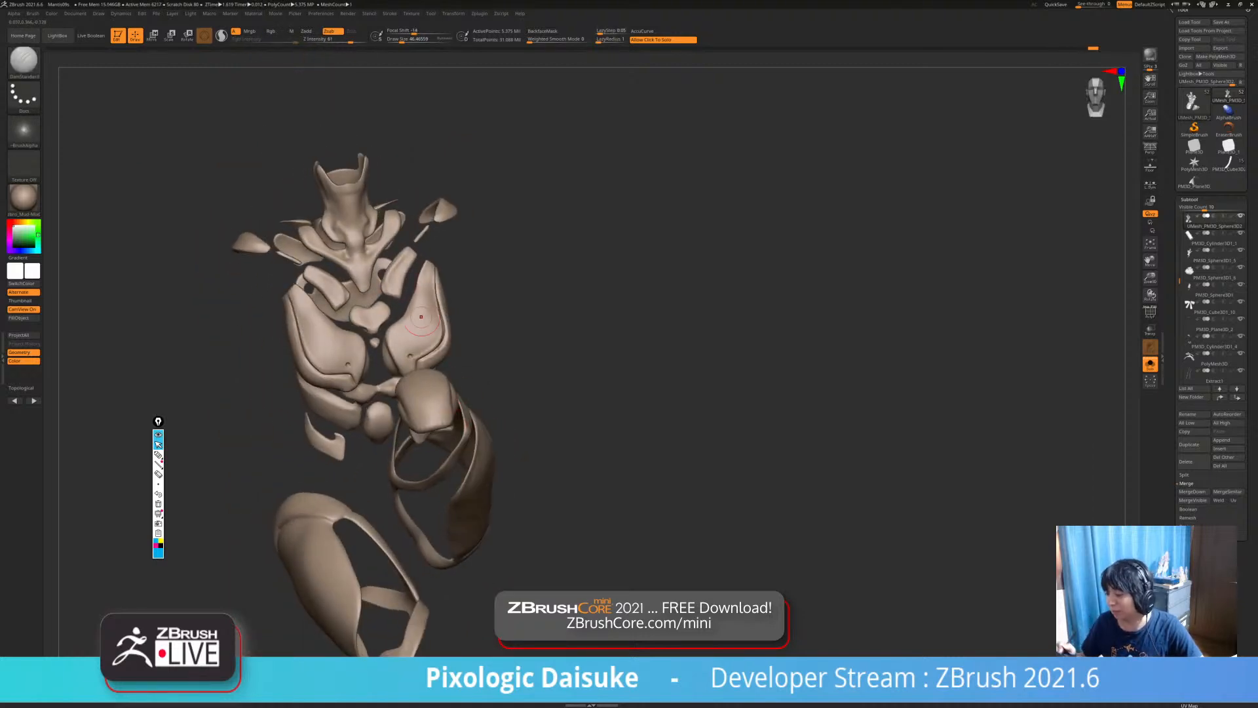
Show all subtools again, undo the last stroke, and smooth the upper end of the figure's right chest plate.
{"action": "mouse_move", "coordinate": [397, 281]}
{"action": "right_mouse_down", "text": "ctrl"}
{"action": "mouse_move", "coordinate": [397, 341]}
{"action": "mouse_move", "coordinate": [347, 328]}
{"action": "right_mouse_up", "text": "ctrl"}
{"action": "right_click_drag", "start_coordinate": [351, 200], "coordinate": [394, 326], "text": "alt"}
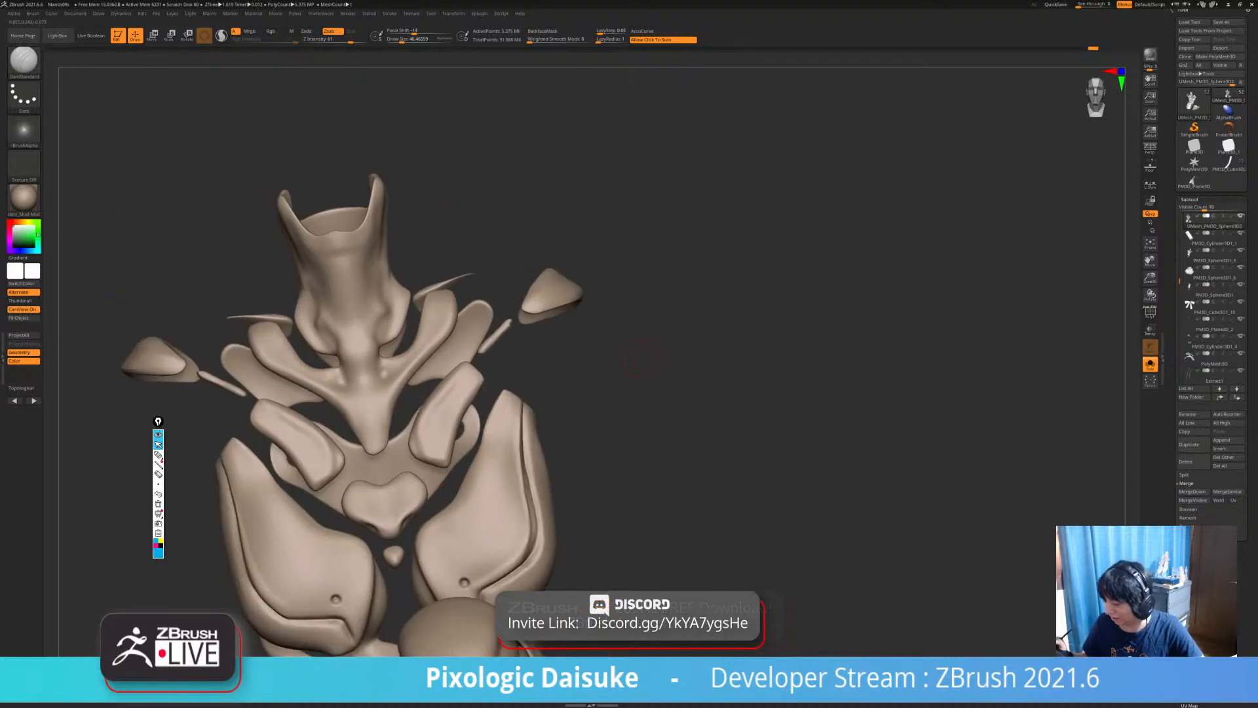
{"action": "left_click", "coordinate": [650, 367]}
{"action": "mouse_move", "coordinate": [614, 482]}
{"action": "right_mouse_down", "text": "alt"}
{"action": "mouse_move", "coordinate": [590, 412]}
{"action": "mouse_move", "coordinate": [572, 412]}
{"action": "right_mouse_up", "text": "alt"}
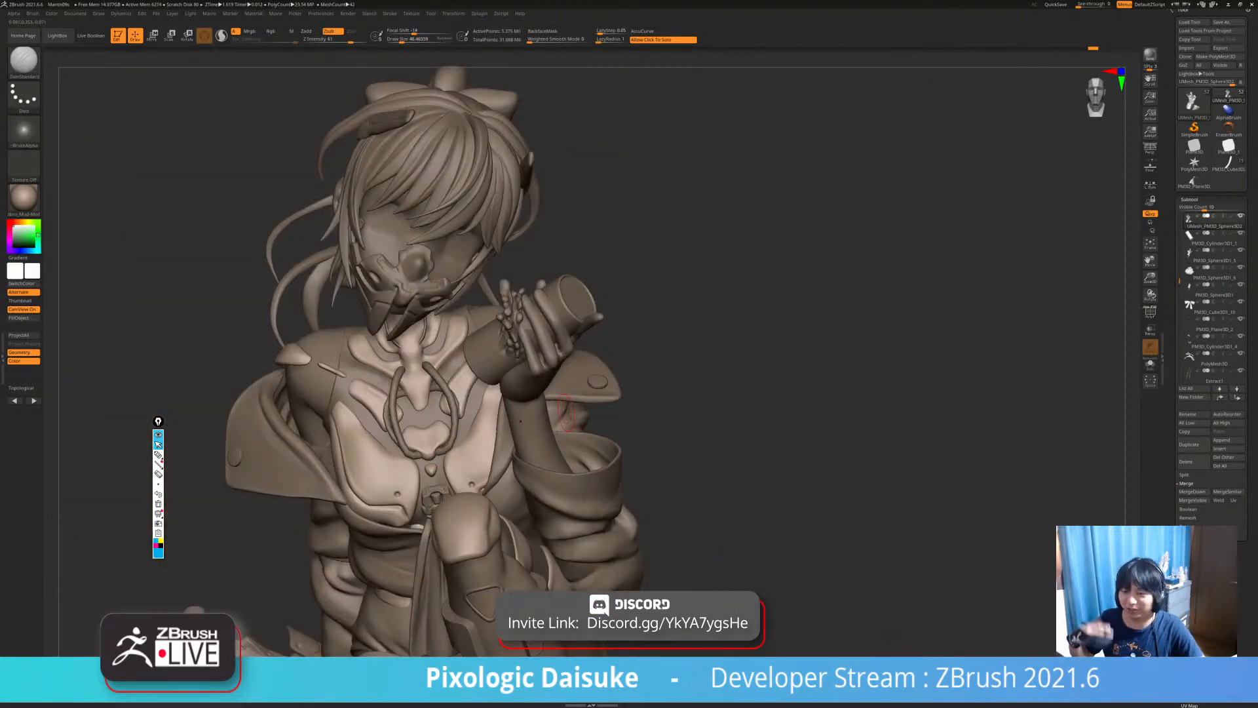
{"action": "right_click_drag", "start_coordinate": [565, 413], "coordinate": [614, 420]}
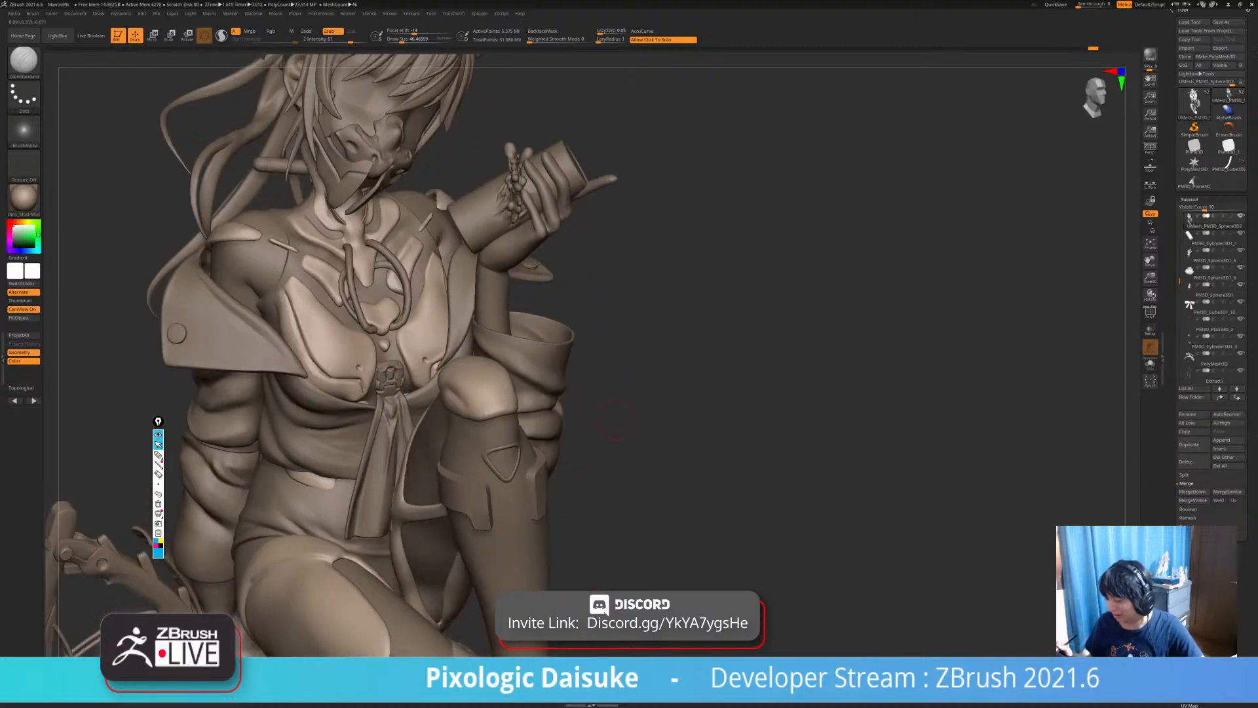
{"action": "right_click_drag", "start_coordinate": [303, 299], "coordinate": [296, 321], "text": "ctrl"}
{"action": "key", "text": "ctrl+z"}
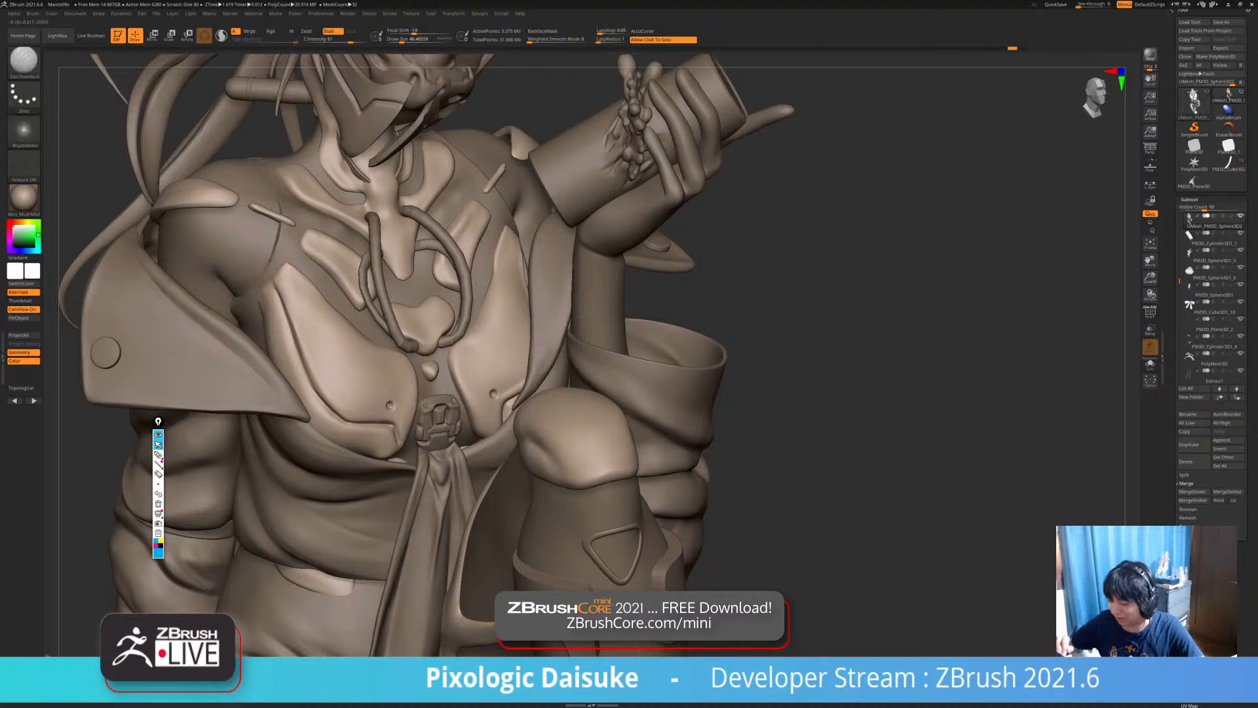
{"action": "left_click_drag", "start_coordinate": [279, 264], "coordinate": [274, 282], "text": "shift"}
{"action": "mouse_move", "coordinate": [296, 308]}
{"action": "right_mouse_down", "text": "ctrl"}
{"action": "mouse_move", "coordinate": [299, 285]}
{"action": "mouse_move", "coordinate": [278, 282]}
{"action": "right_mouse_up", "text": "ctrl"}
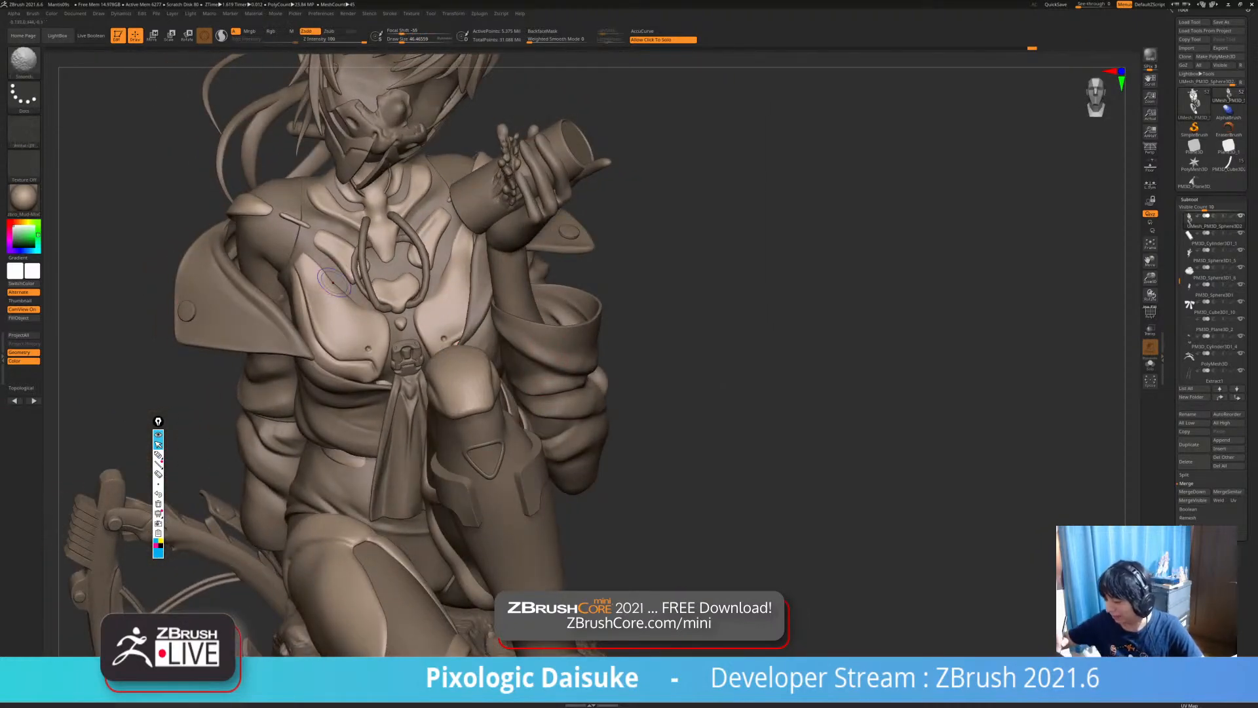
{"action": "left_click_drag", "start_coordinate": [320, 269], "coordinate": [338, 290]}
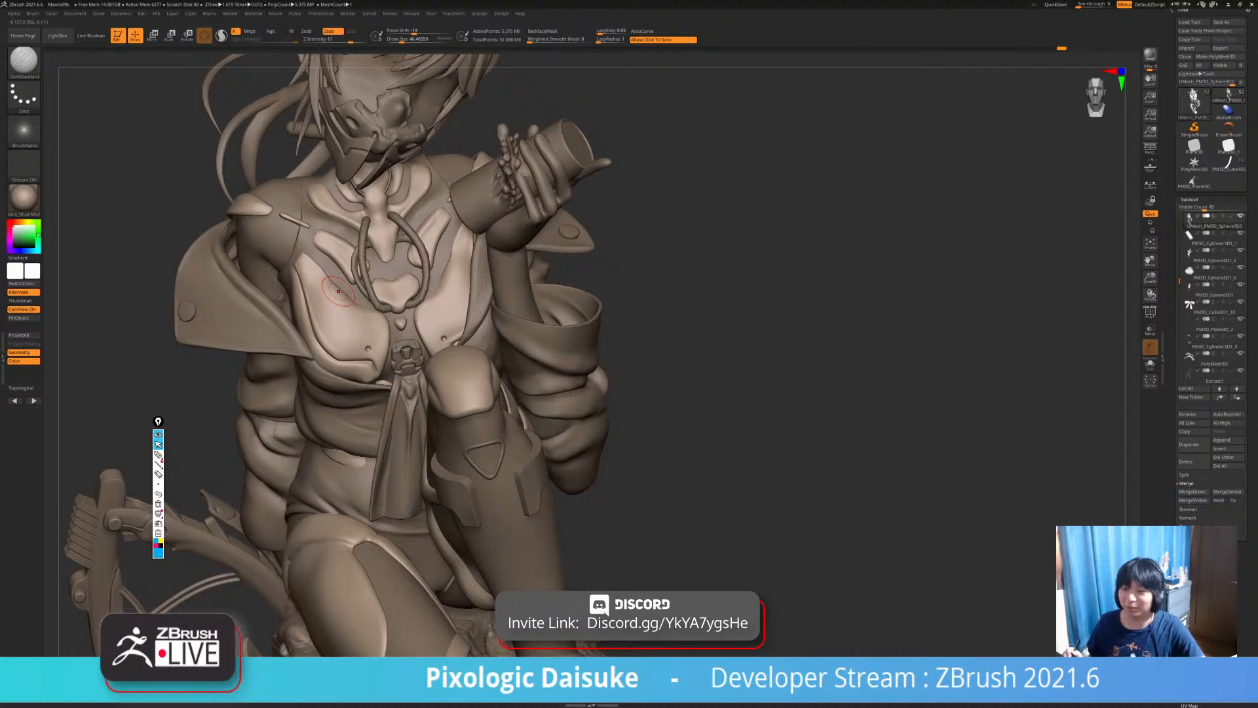
Carve narrow parallel grooves into the side of the neck collar below the jaw, undoing unwanted strokes.
{"action": "mouse_move", "coordinate": [419, 384]}
{"action": "right_mouse_down"}
{"action": "mouse_move", "coordinate": [488, 386]}
{"action": "mouse_move", "coordinate": [473, 389]}
{"action": "right_mouse_up"}
{"action": "right_click_drag", "start_coordinate": [393, 308], "coordinate": [397, 367], "text": "ctrl"}
{"action": "left_click_drag", "start_coordinate": [301, 164], "coordinate": [308, 198]}
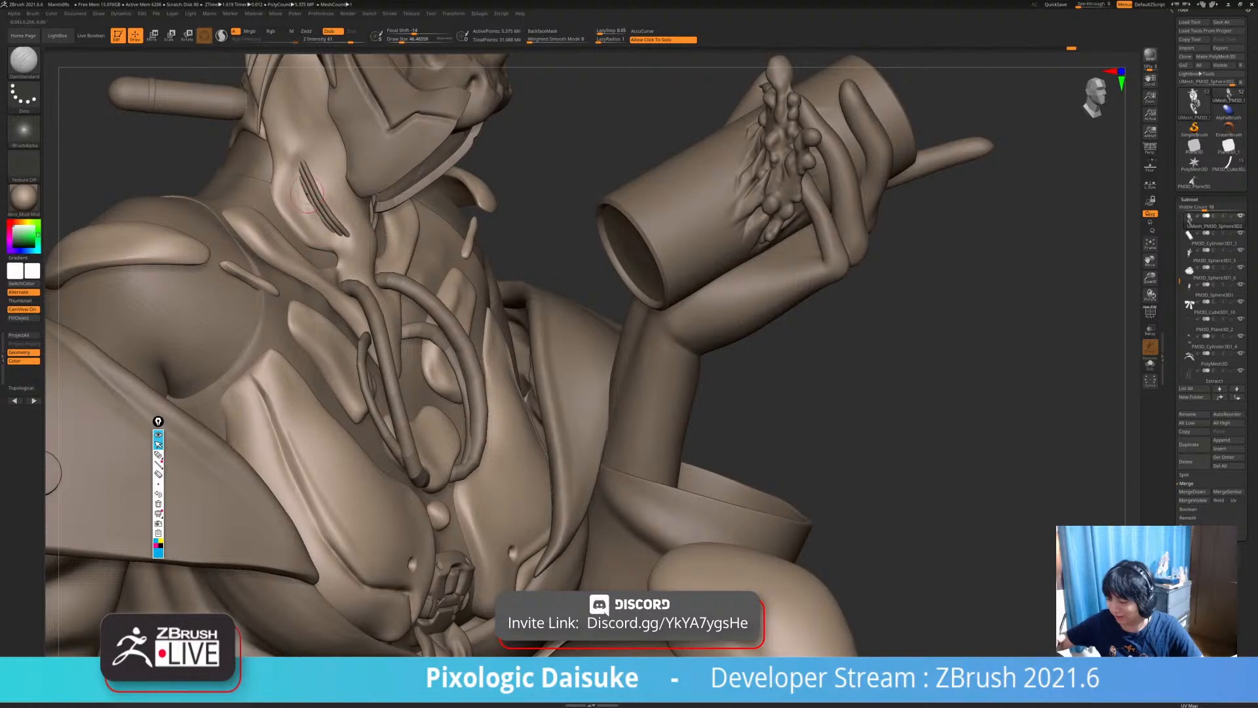
{"action": "key", "text": "ctrl+z"}
{"action": "key", "text": "ctrl+z"}
{"action": "key", "text": "ctrl+z"}
{"action": "key", "text": "ctrl+z"}
{"action": "key", "text": "ctrl+z"}
{"action": "key", "text": "ctrl+z"}
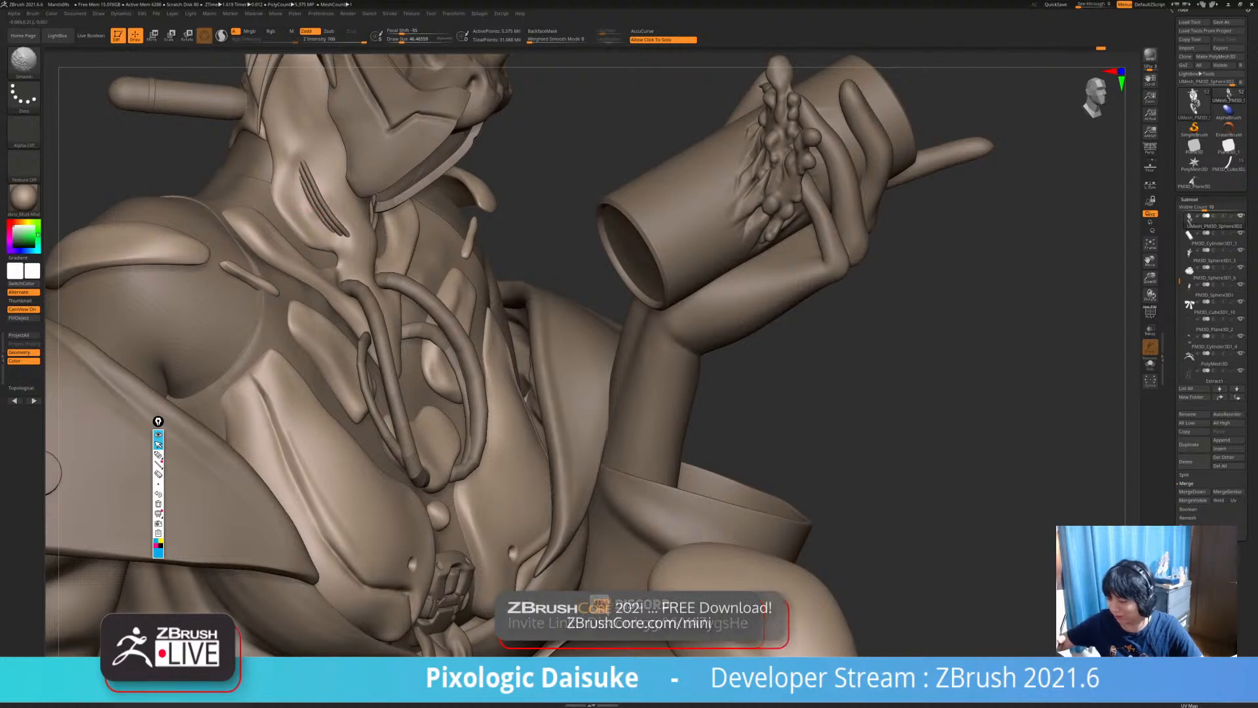
Hide the mask piece covering the nose and mouth, and reselect the armor subtool.
{"action": "right_click_drag", "start_coordinate": [393, 354], "coordinate": [390, 289], "text": "ctrl"}
{"action": "mouse_move", "coordinate": [390, 288]}
{"action": "right_mouse_down"}
{"action": "mouse_move", "coordinate": [354, 295]}
{"action": "mouse_move", "coordinate": [367, 327]}
{"action": "mouse_move", "coordinate": [338, 350]}
{"action": "mouse_move", "coordinate": [334, 321]}
{"action": "mouse_move", "coordinate": [406, 334]}
{"action": "mouse_move", "coordinate": [288, 328]}
{"action": "mouse_move", "coordinate": [347, 347]}
{"action": "mouse_move", "coordinate": [299, 350]}
{"action": "mouse_move", "coordinate": [295, 325]}
{"action": "mouse_move", "coordinate": [222, 371]}
{"action": "mouse_move", "coordinate": [311, 360]}
{"action": "mouse_move", "coordinate": [247, 360]}
{"action": "right_mouse_up"}
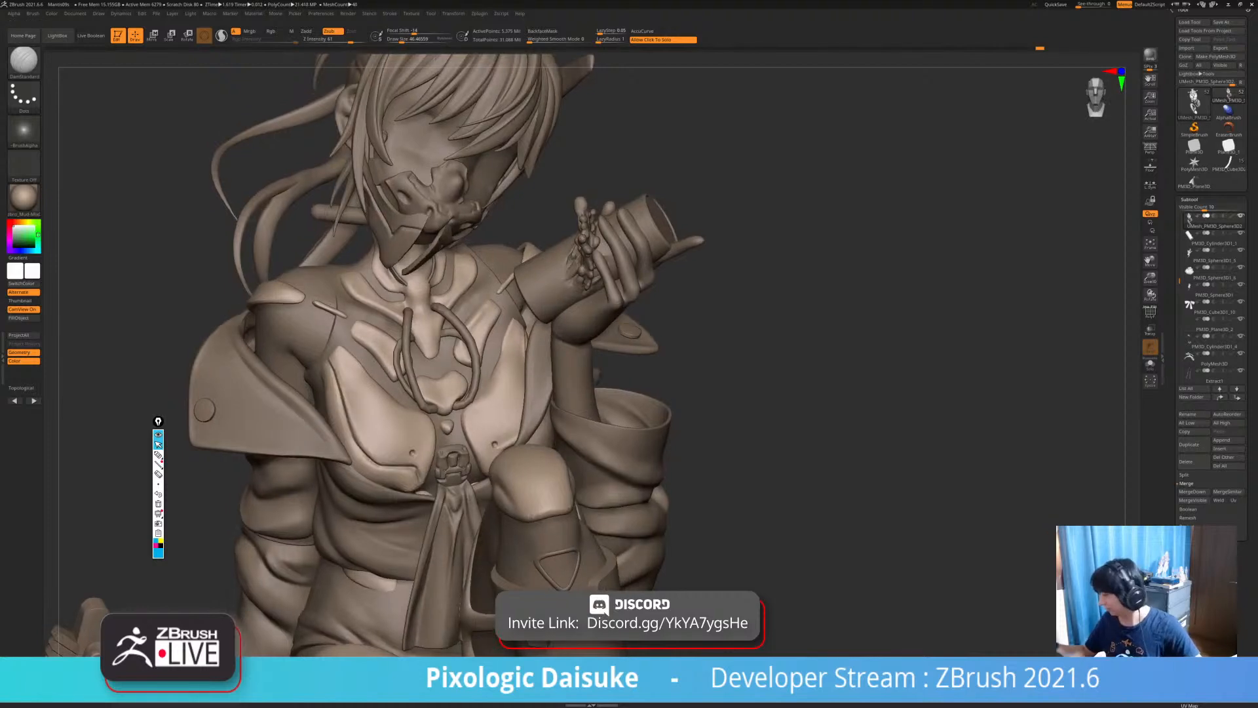
{"action": "left_click", "coordinate": [443, 209], "text": "alt"}
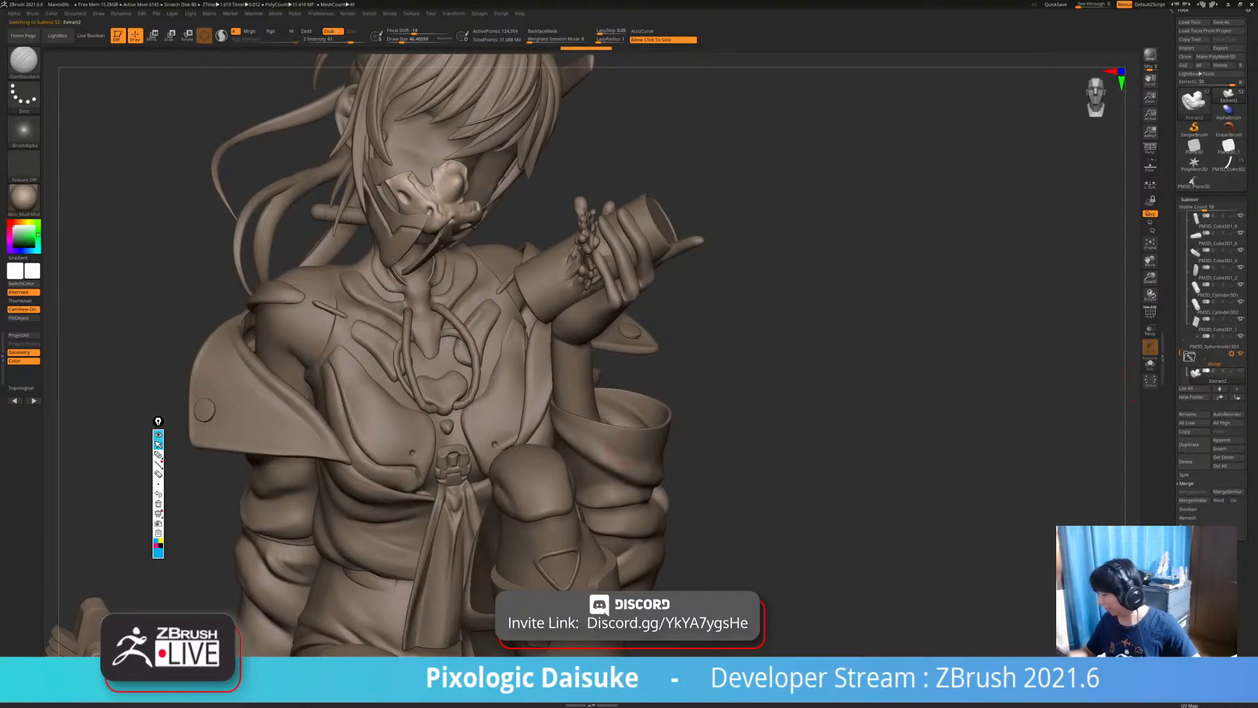
{"action": "left_click", "coordinate": [534, 487], "text": "alt"}
{"action": "right_click_drag", "start_coordinate": [534, 486], "coordinate": [534, 426], "text": "ctrl"}
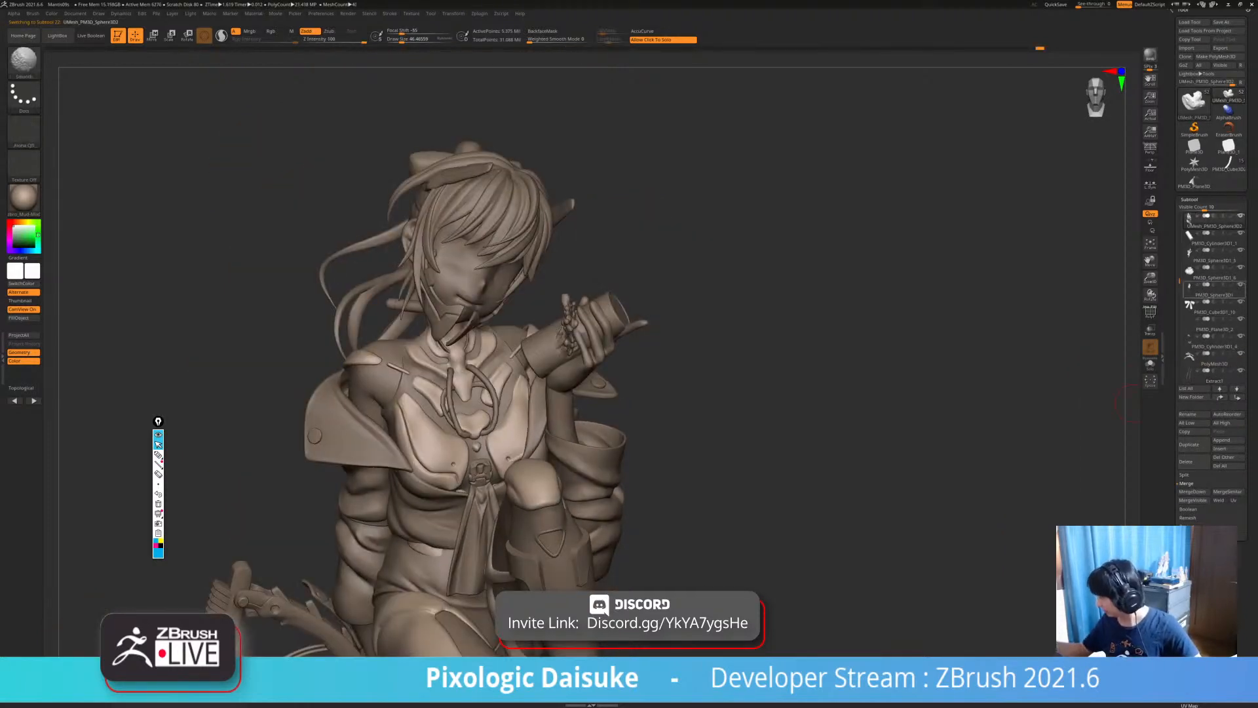
Turn on painted colors for all subtools and switch the material to Flat Color.
{"action": "left_click", "coordinate": [1232, 302], "text": "shift"}
{"action": "right_click_drag", "start_coordinate": [918, 406], "coordinate": [957, 324], "text": "alt"}
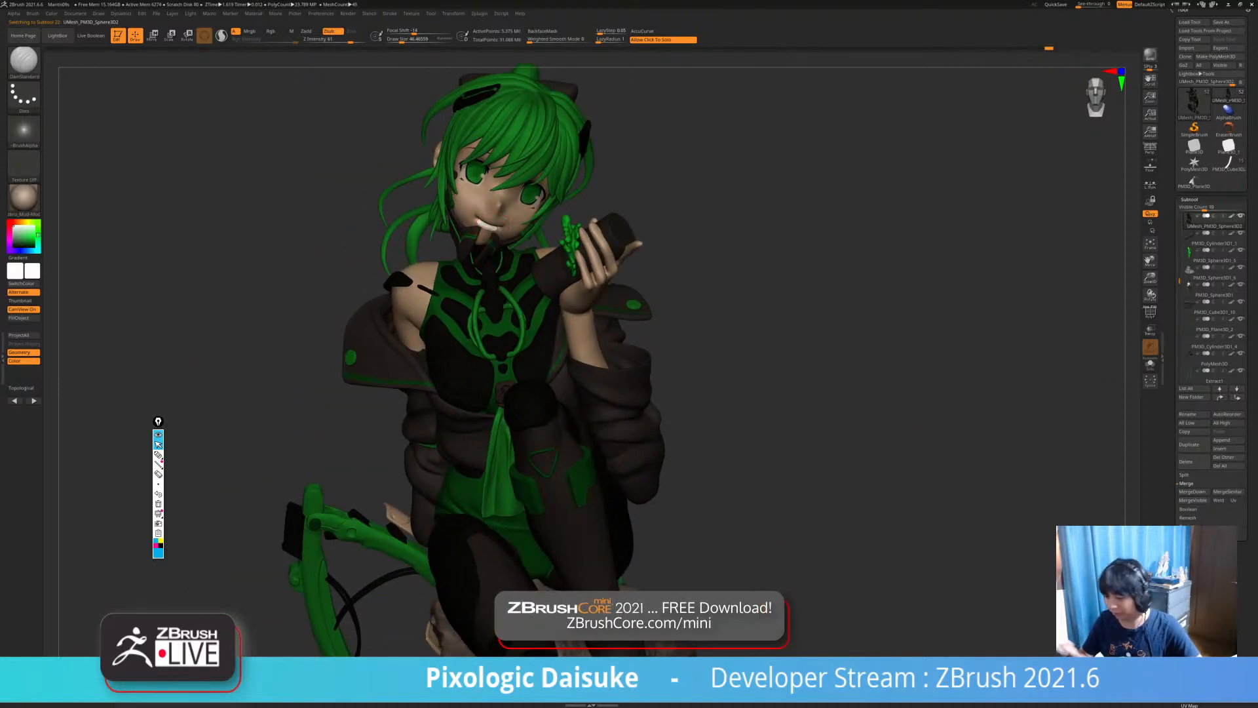
{"action": "left_click", "coordinate": [23, 200]}
{"action": "left_click", "coordinate": [68, 337]}
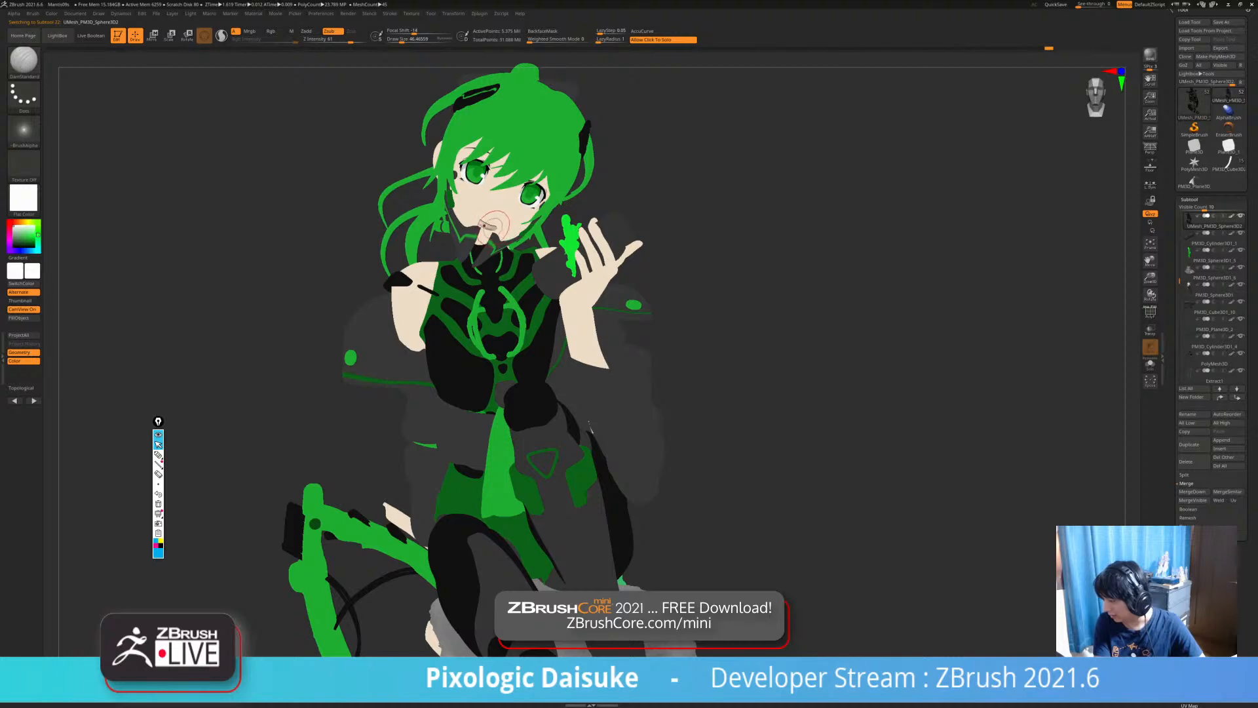
Select the face subtool and fill the whole object with the Flat Color material only, keeping its painted colors.
{"action": "left_click", "coordinate": [495, 225], "text": "alt"}
{"action": "mouse_move", "coordinate": [495, 225]}
{"action": "right_mouse_down", "text": "ctrl"}
{"action": "mouse_move", "coordinate": [402, 314]}
{"action": "mouse_move", "coordinate": [691, 320]}
{"action": "mouse_move", "coordinate": [619, 339]}
{"action": "right_mouse_up", "text": "ctrl"}
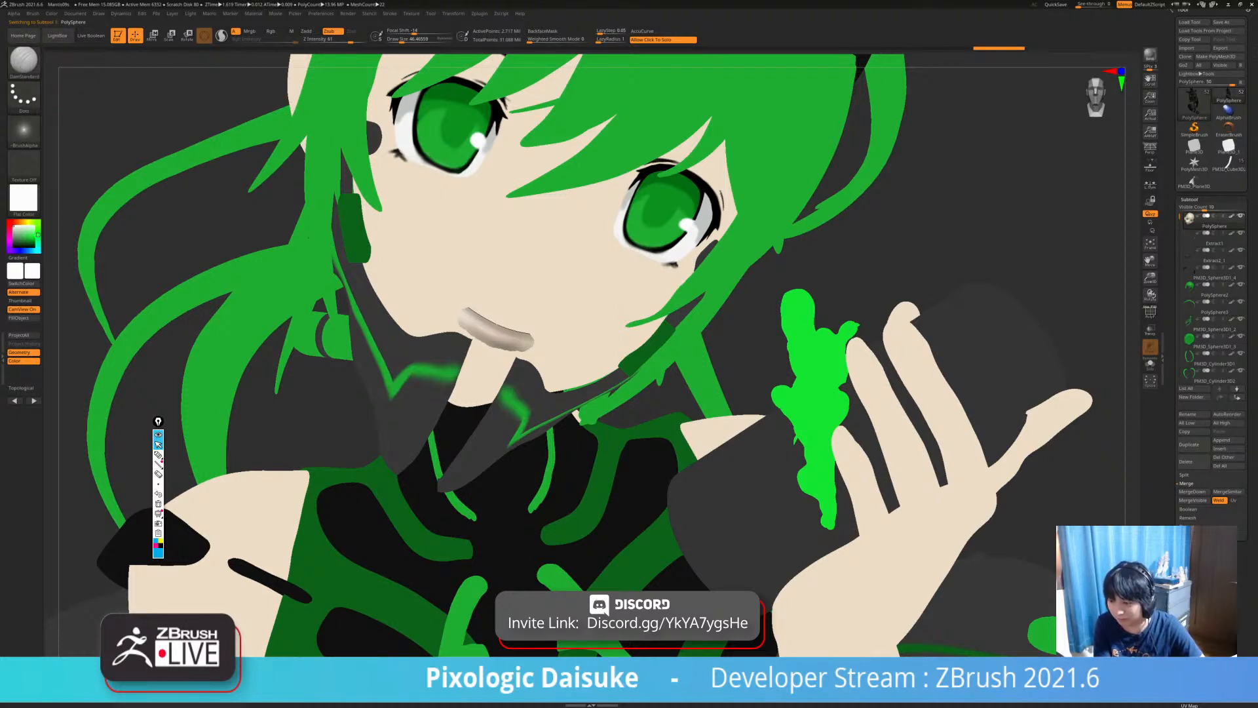
{"action": "left_click", "coordinate": [292, 31]}
{"action": "mouse_move", "coordinate": [52, 13]}
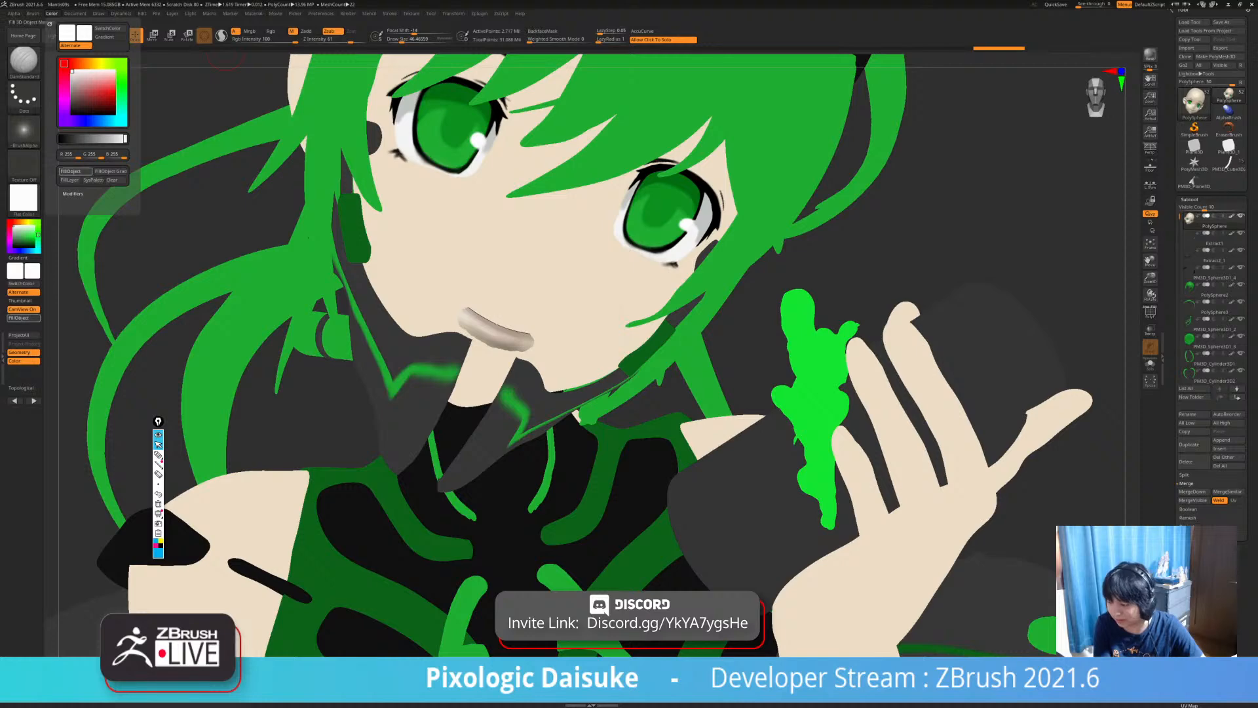
{"action": "left_click", "coordinate": [74, 171]}
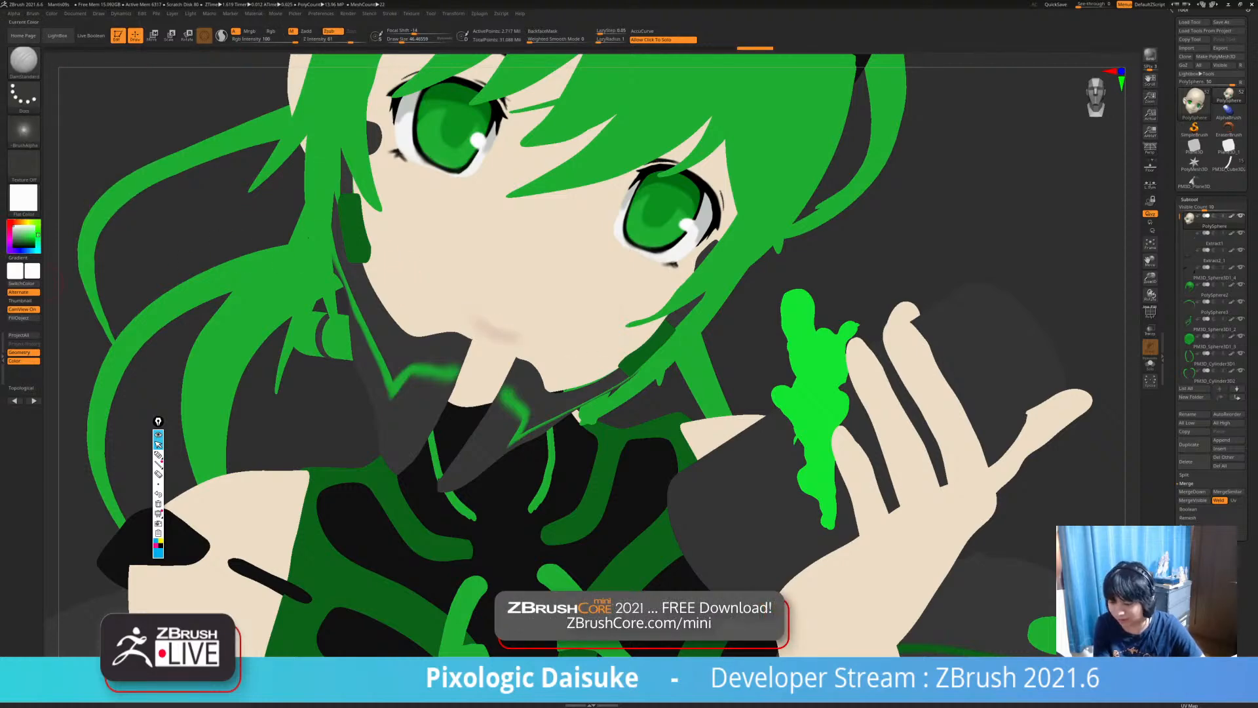
Switch the material to SkinShade4 and frame the whole colored figure on its rock.
{"action": "left_click", "coordinate": [24, 197]}
{"action": "left_click", "coordinate": [310, 208]}
{"action": "mouse_move", "coordinate": [420, 295]}
{"action": "right_mouse_down", "text": "ctrl"}
{"action": "mouse_move", "coordinate": [417, 256]}
{"action": "mouse_move", "coordinate": [386, 206]}
{"action": "right_mouse_up", "text": "ctrl"}
{"action": "right_click_drag", "start_coordinate": [458, 406], "coordinate": [525, 256], "text": "alt"}
{"action": "mouse_move", "coordinate": [524, 255]}
{"action": "right_mouse_down", "text": "ctrl"}
{"action": "mouse_move", "coordinate": [532, 298]}
{"action": "mouse_move", "coordinate": [282, 302]}
{"action": "mouse_move", "coordinate": [245, 275]}
{"action": "mouse_move", "coordinate": [241, 232]}
{"action": "mouse_move", "coordinate": [287, 232]}
{"action": "mouse_move", "coordinate": [200, 233]}
{"action": "mouse_move", "coordinate": [357, 233]}
{"action": "mouse_move", "coordinate": [492, 268]}
{"action": "right_mouse_up", "text": "ctrl"}
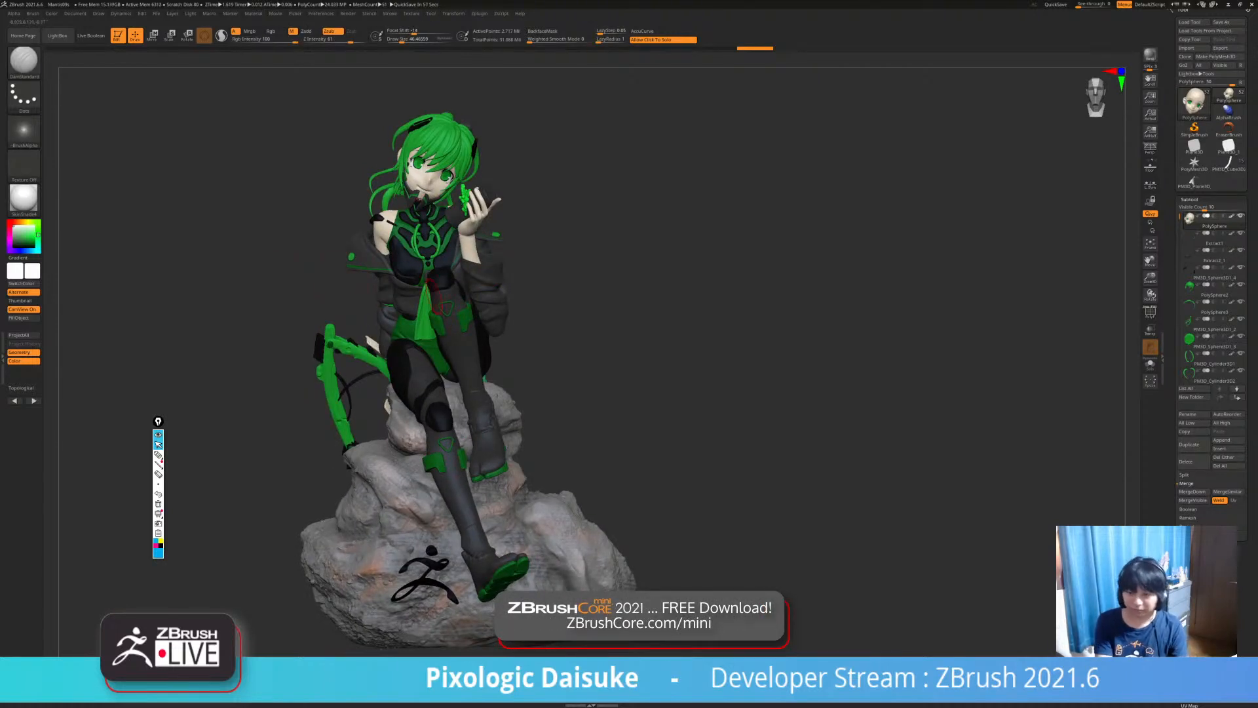
Save the project with the colored figure on its rock as a project file.
{"action": "mouse_move", "coordinate": [443, 307]}
{"action": "right_mouse_down", "text": "alt"}
{"action": "mouse_move", "coordinate": [409, 306]}
{"action": "mouse_move", "coordinate": [425, 306]}
{"action": "right_mouse_up", "text": "alt"}
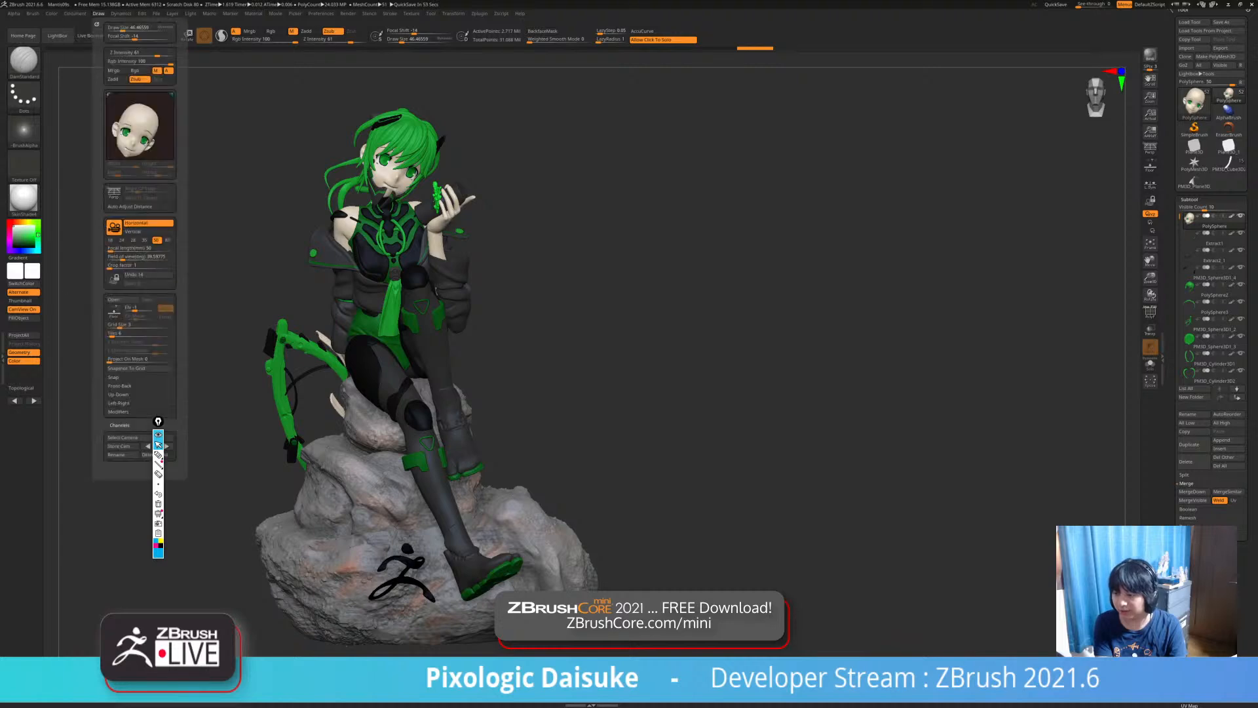
{"action": "mouse_move", "coordinate": [75, 13]}
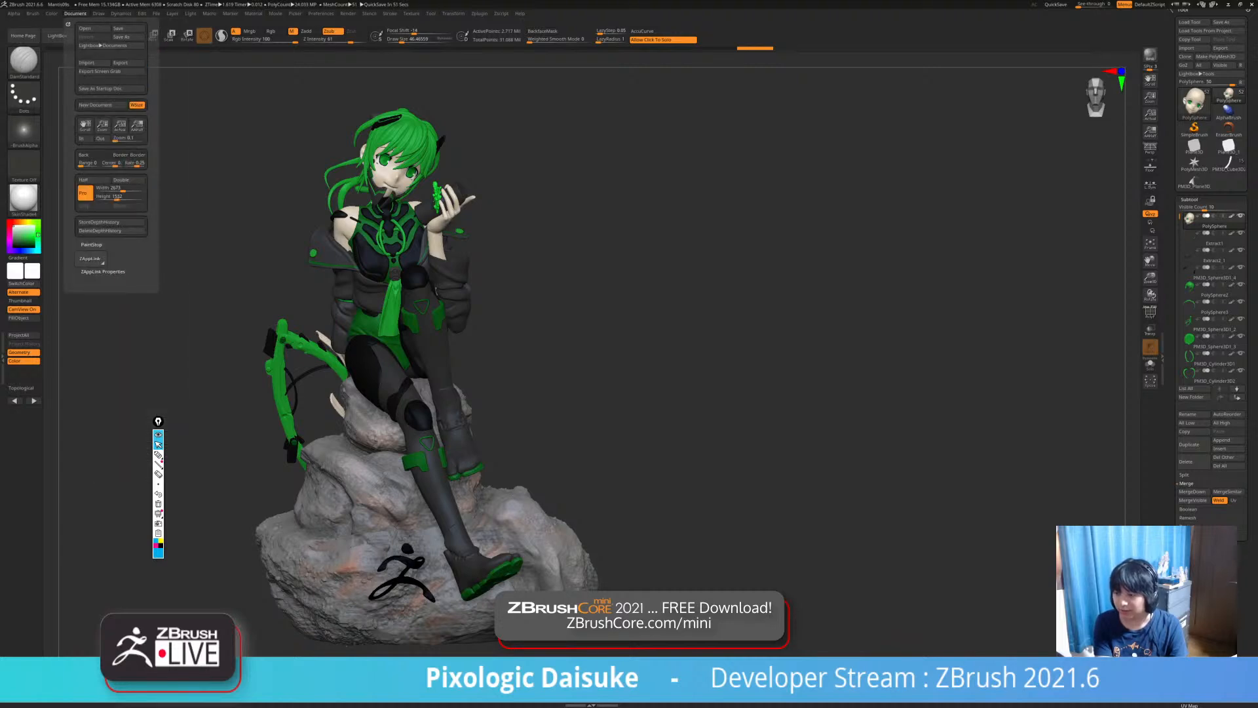
{"action": "right_click_drag", "start_coordinate": [432, 305], "coordinate": [400, 305]}
{"action": "mouse_move", "coordinate": [76, 14]}
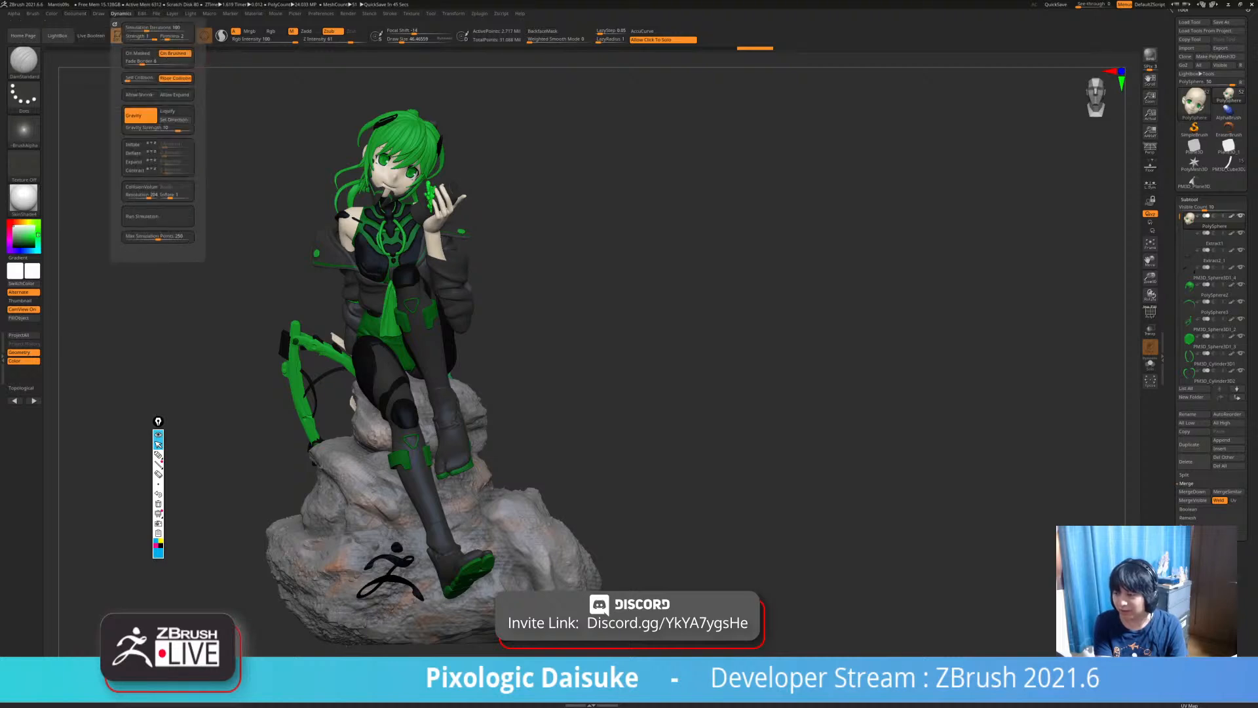
{"action": "mouse_move", "coordinate": [156, 13]}
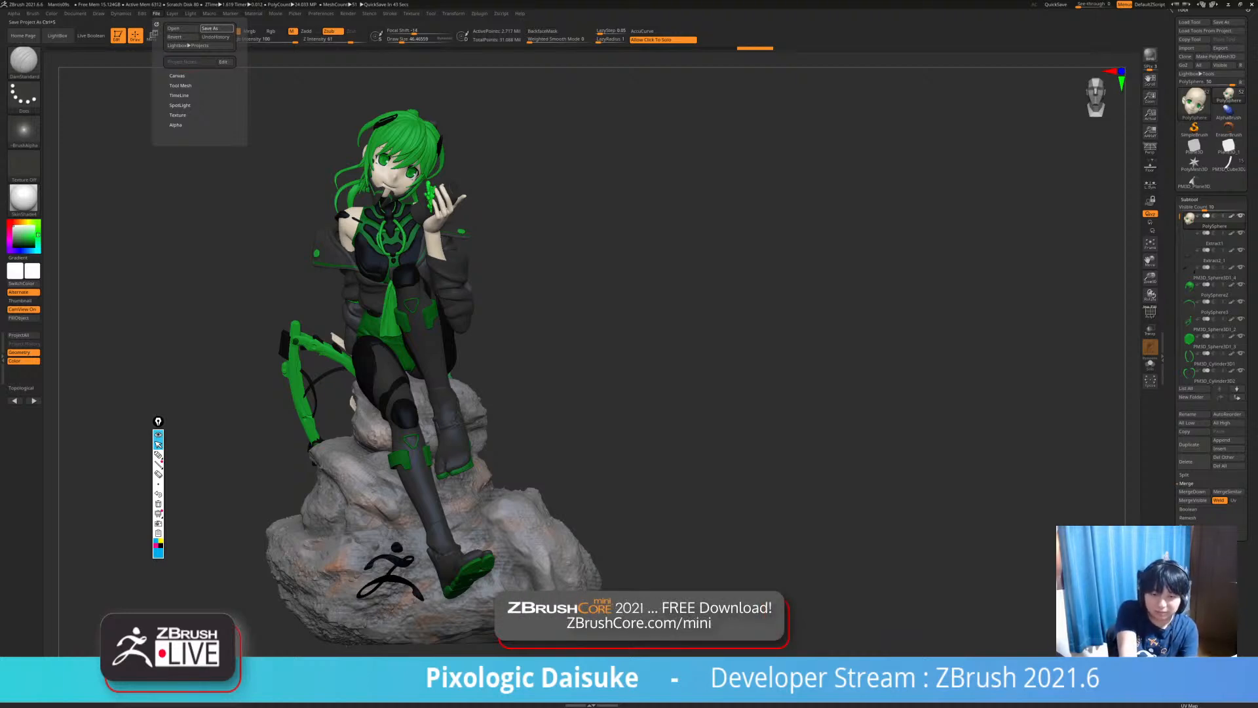
{"action": "left_click", "coordinate": [217, 28]}
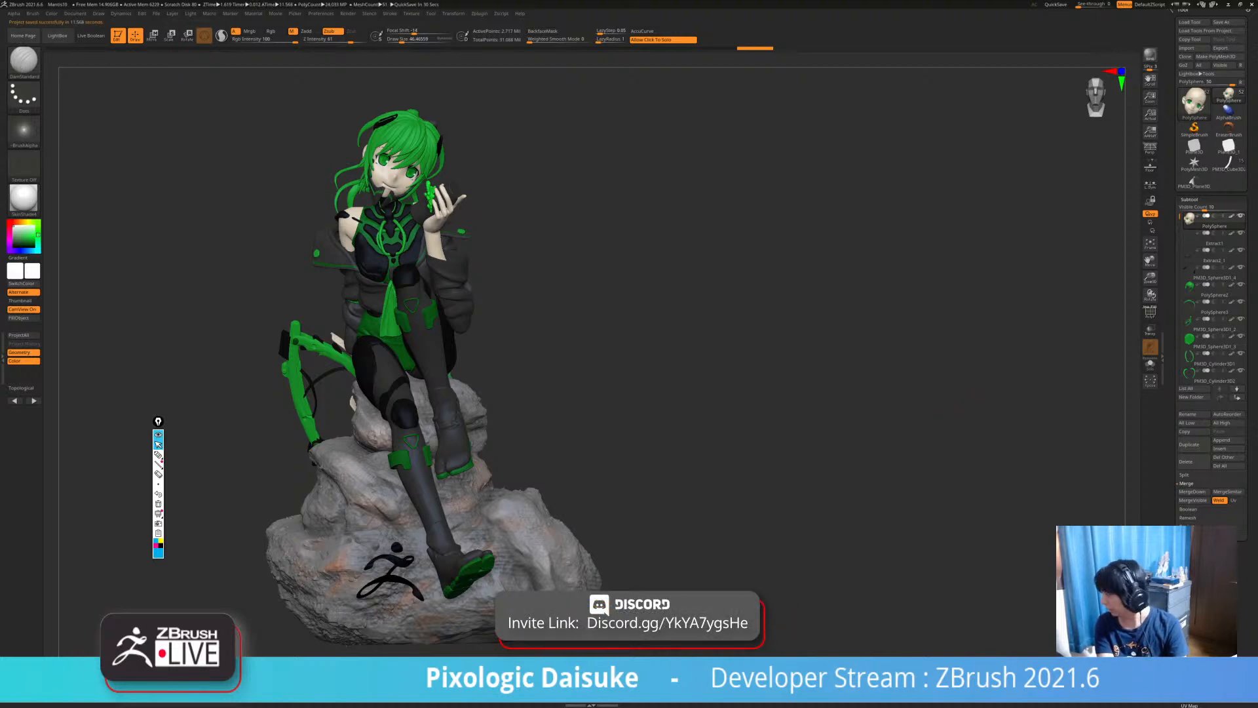
Delete the folder near the end of the subtool list together with all subtools inside it.
{"action": "left_click_drag", "start_coordinate": [1180, 216], "coordinate": [1180, 361]}
{"action": "left_click", "coordinate": [1190, 305]}
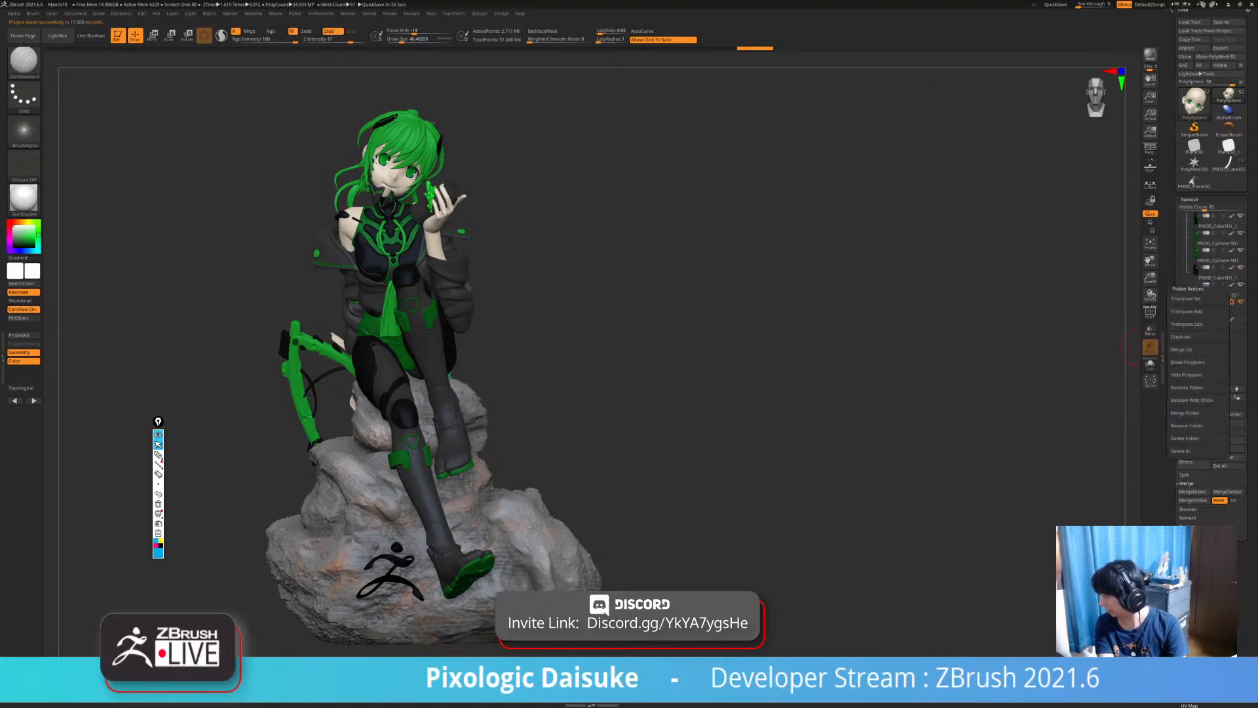
{"action": "left_click", "coordinate": [1198, 438]}
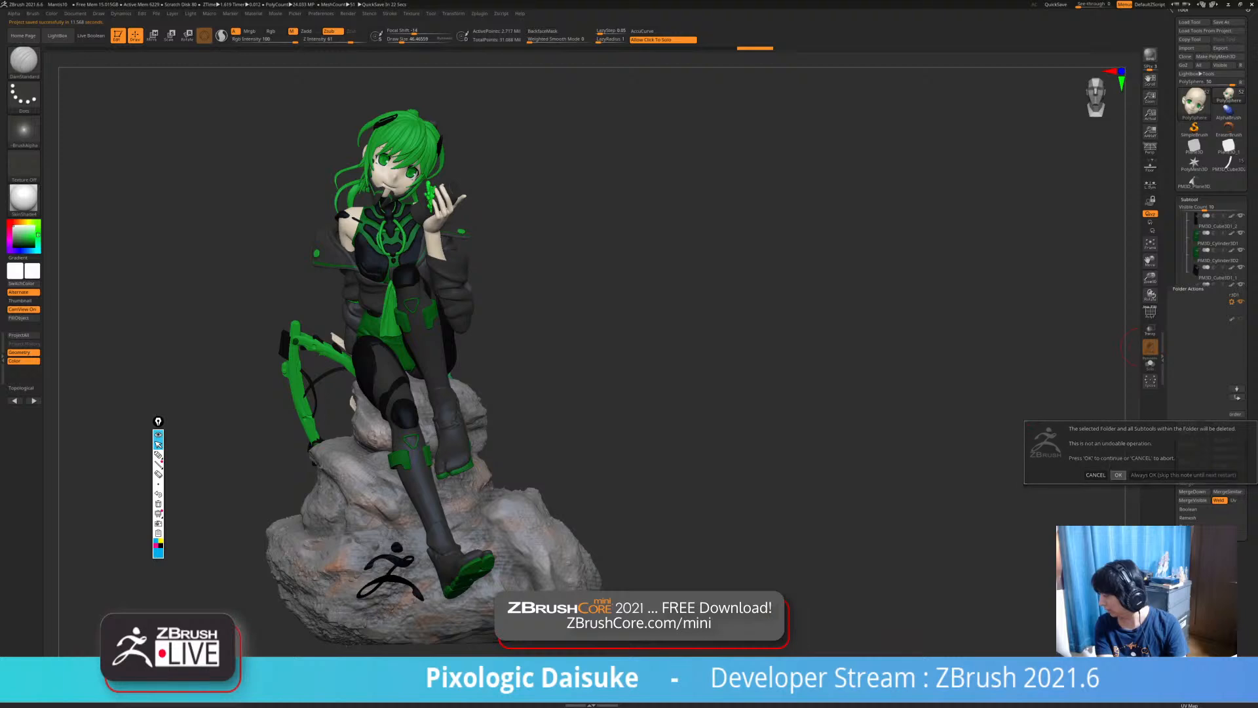
{"action": "left_click", "coordinate": [1118, 475]}
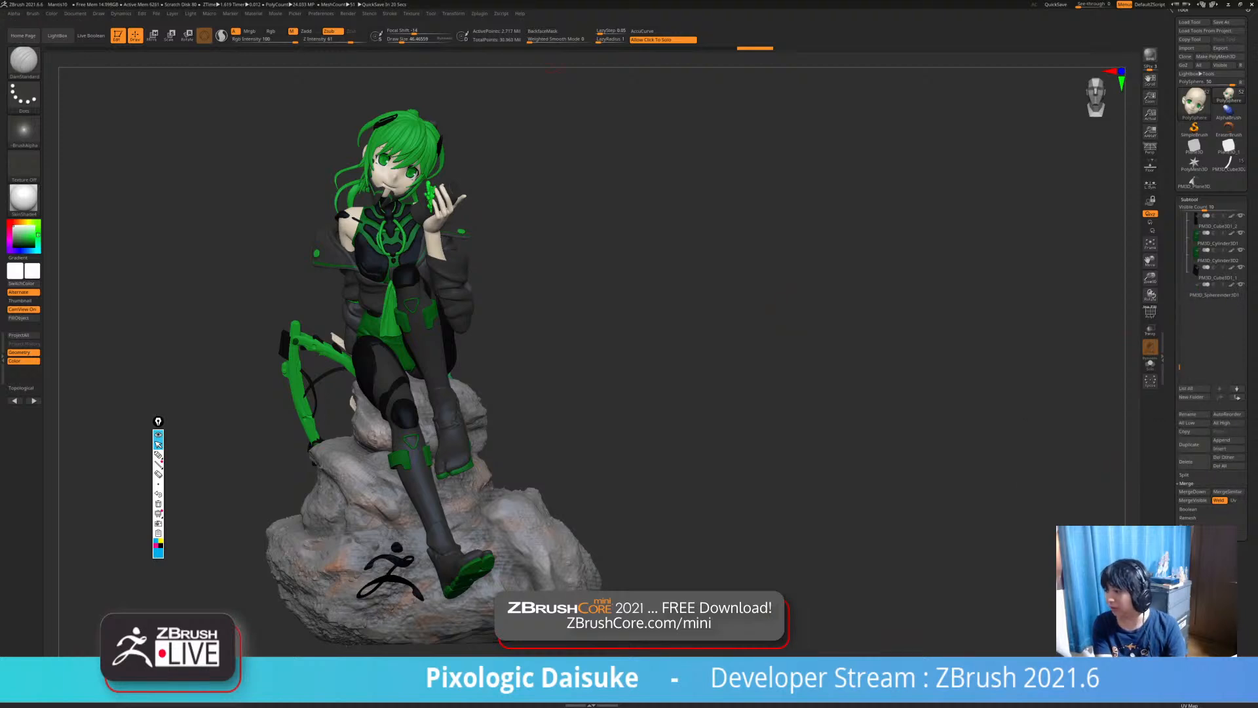
Use the external renderer options to start KeyShot through the ZBrush to KeyShot bridge.
{"action": "left_click", "coordinate": [479, 13]}
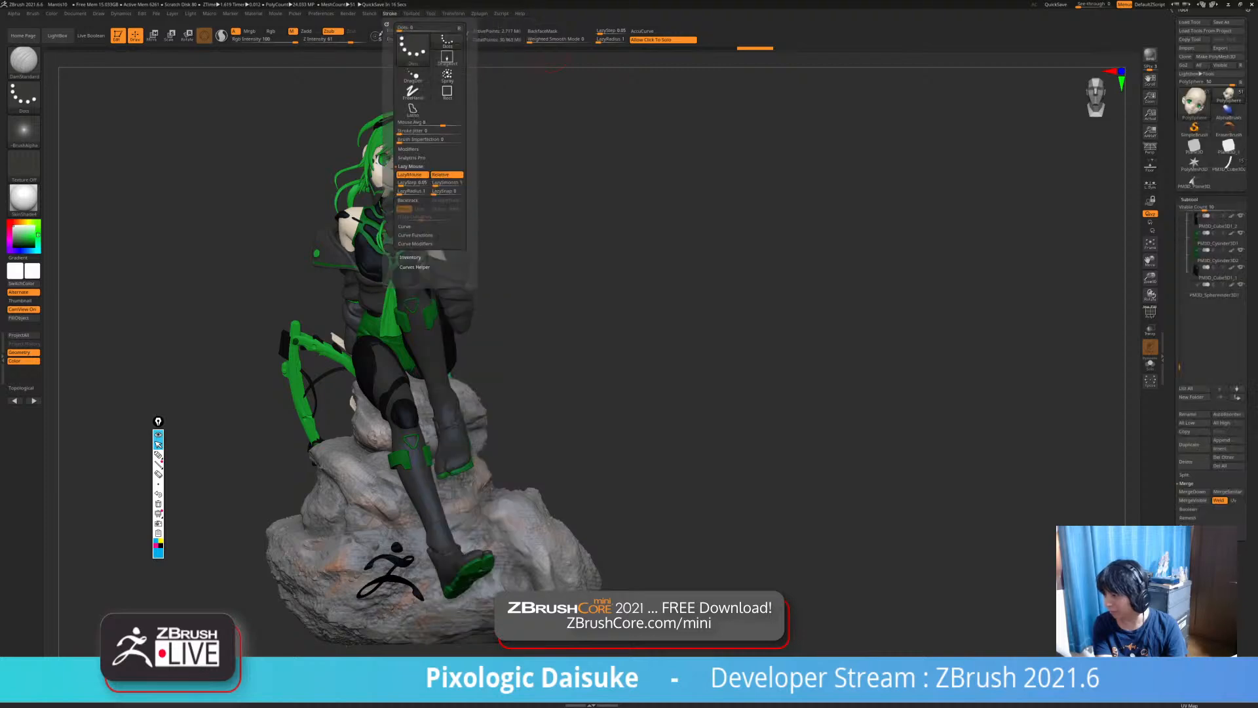
{"action": "mouse_move", "coordinate": [321, 13]}
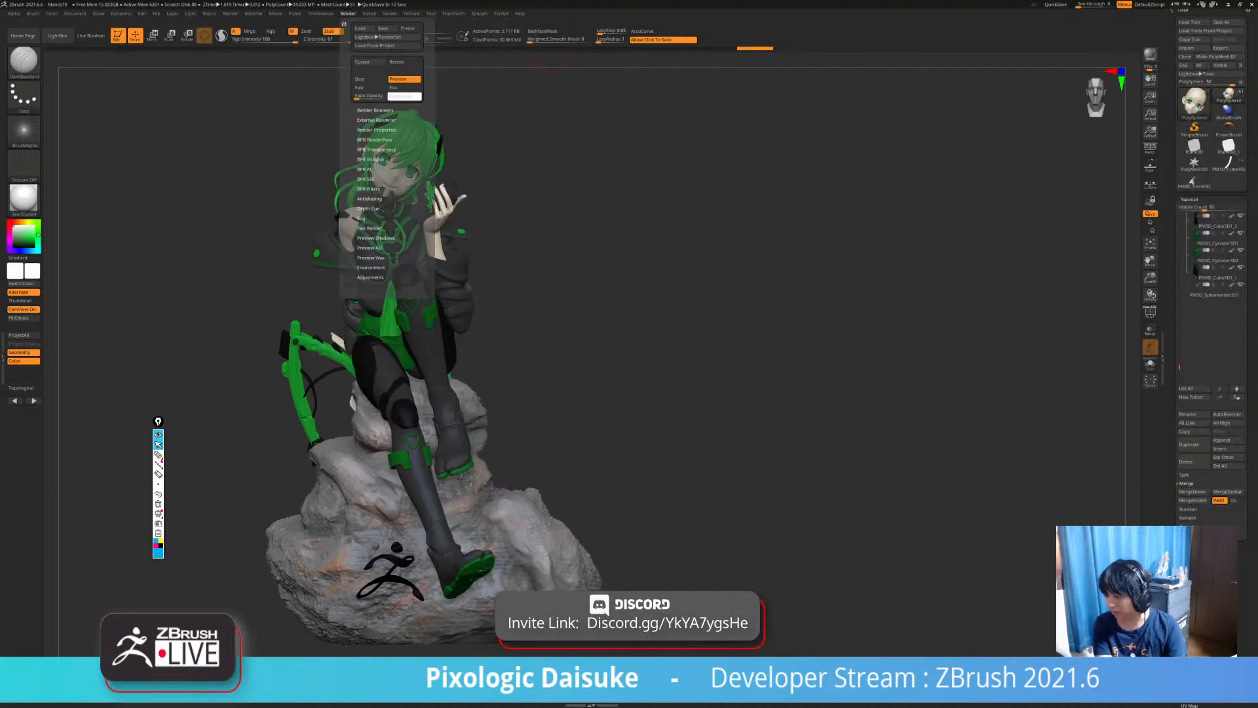
{"action": "left_click", "coordinate": [377, 120]}
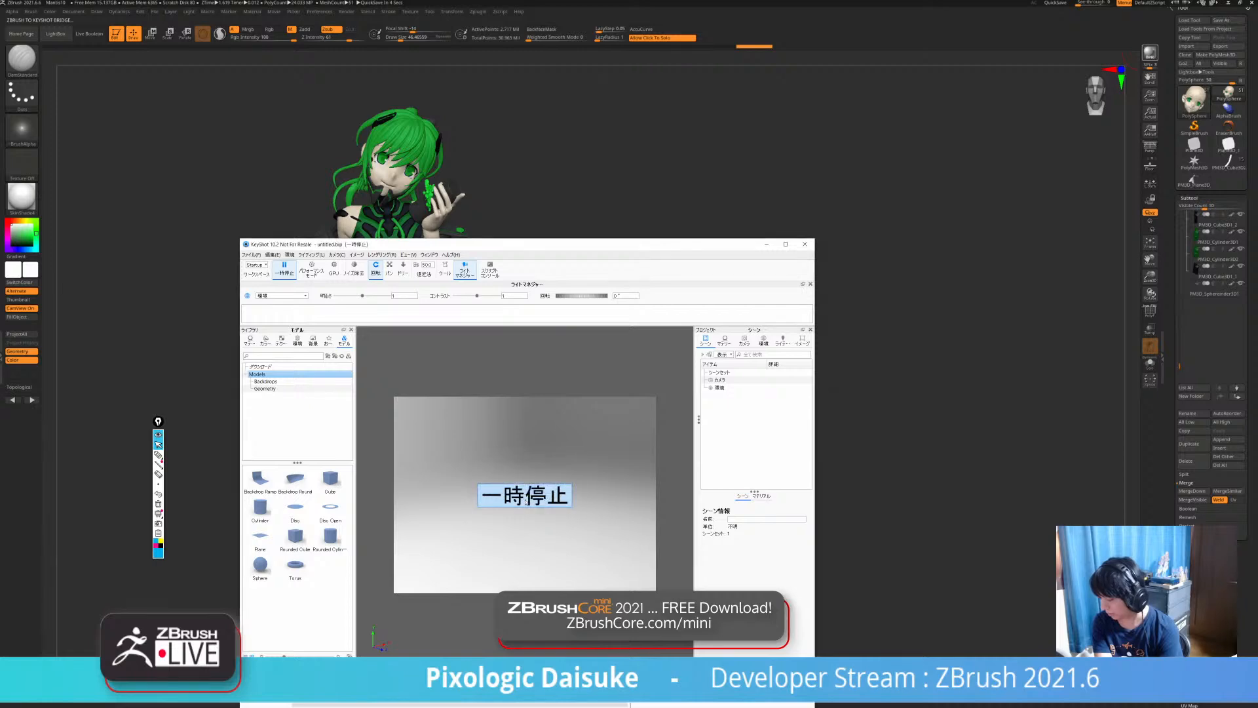
Switch to KeyShot and maximize its window to fill the screen.
{"action": "double_click", "coordinate": [323, 244]}
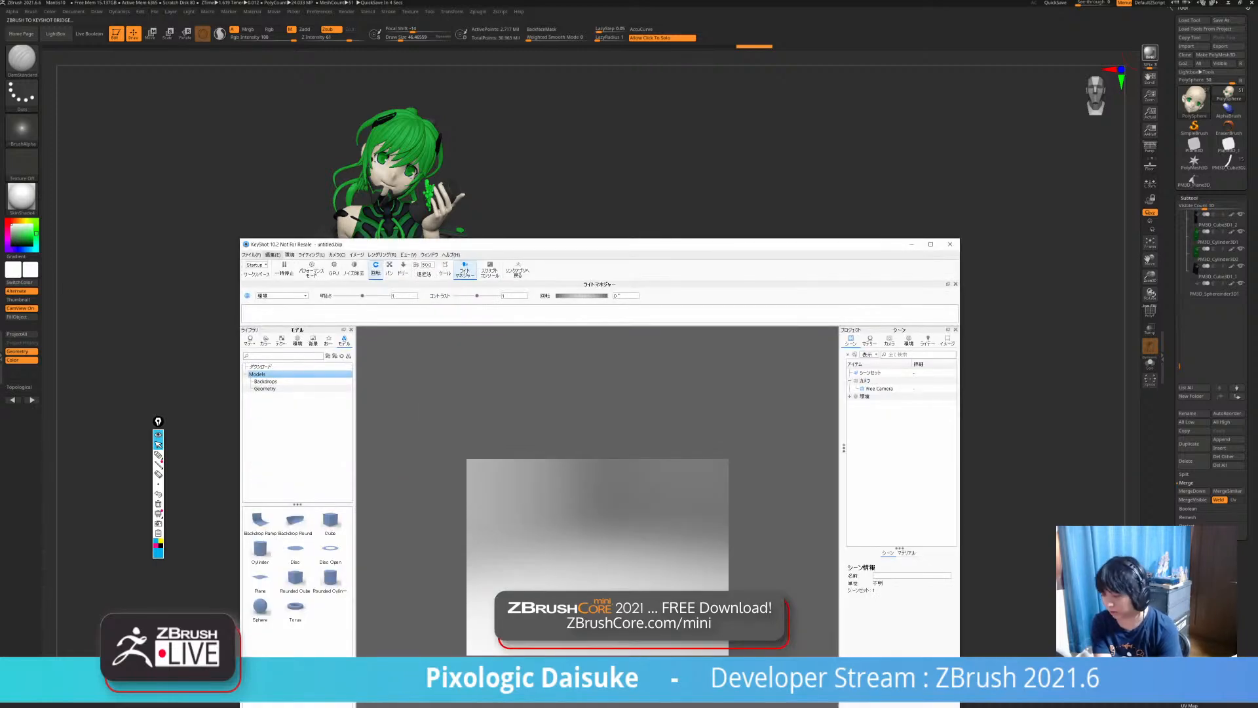
{"action": "left_click_drag", "start_coordinate": [278, 245], "coordinate": [273, 189]}
{"action": "left_click", "coordinate": [924, 190]}
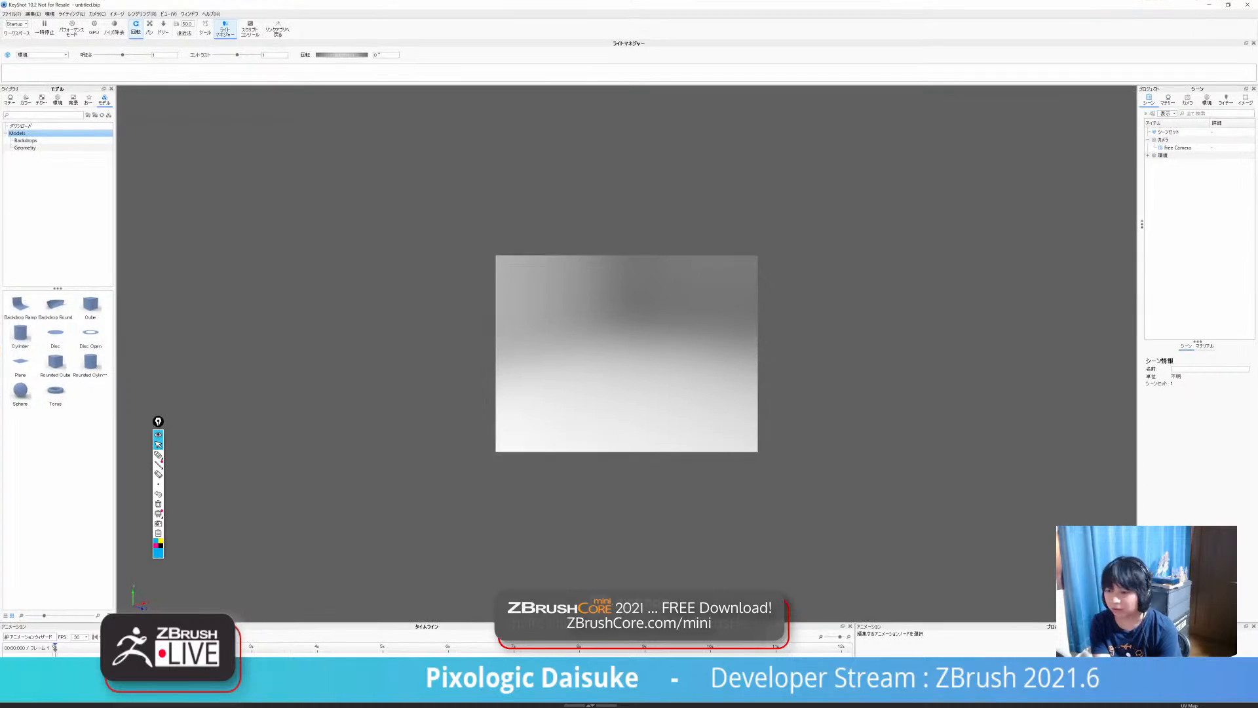
Set the interface language to English in the preferences and close the program, discarding the scene changes.
{"action": "left_click", "coordinate": [11, 14]}
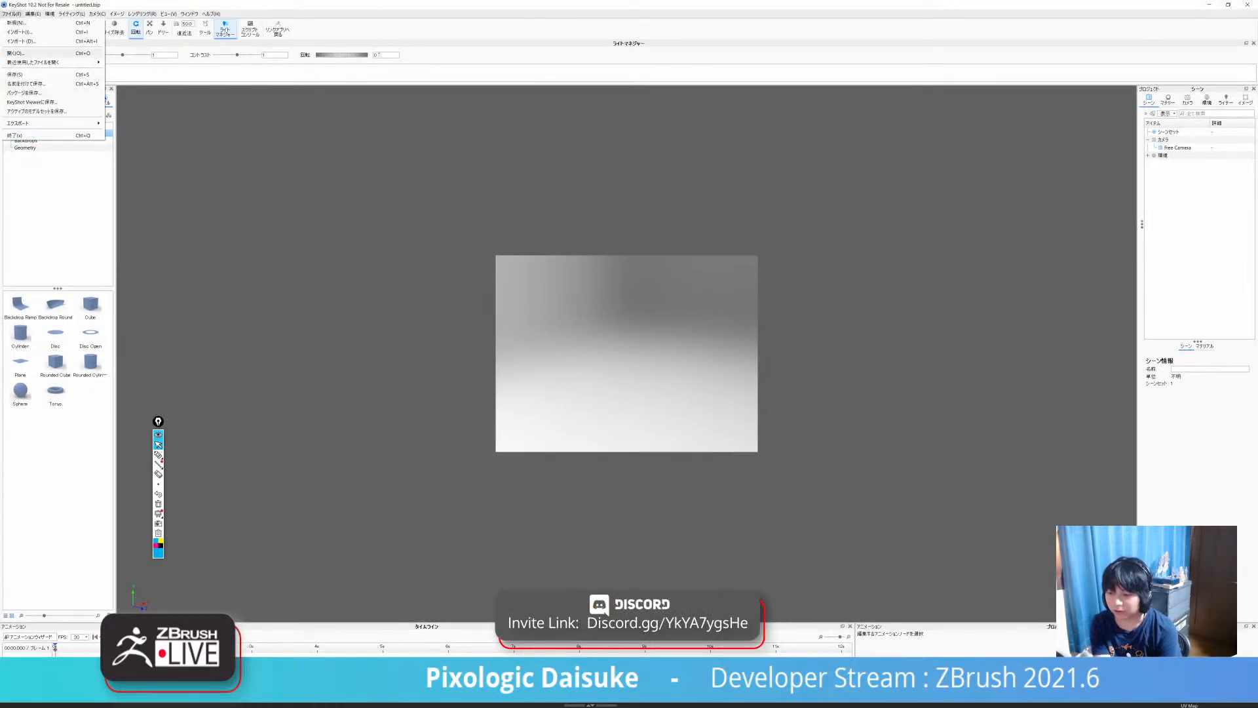
{"action": "mouse_move", "coordinate": [33, 13]}
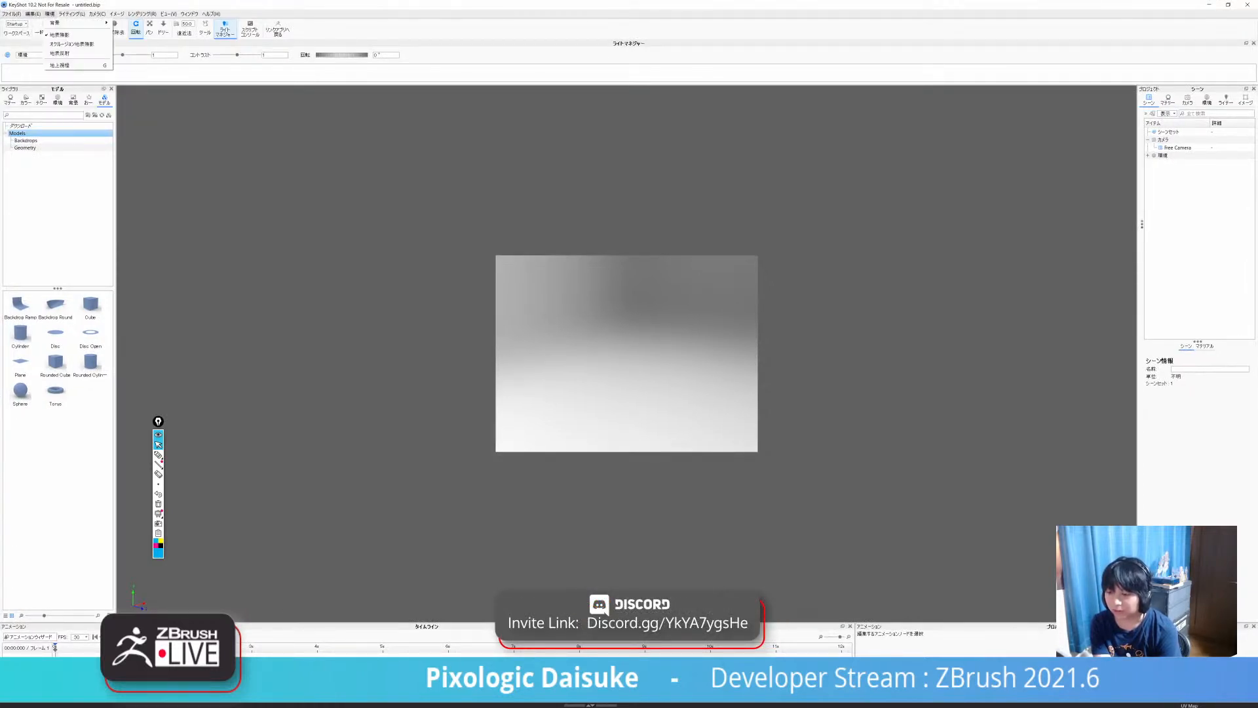
{"action": "left_click", "coordinate": [33, 13]}
{"action": "left_click", "coordinate": [32, 14]}
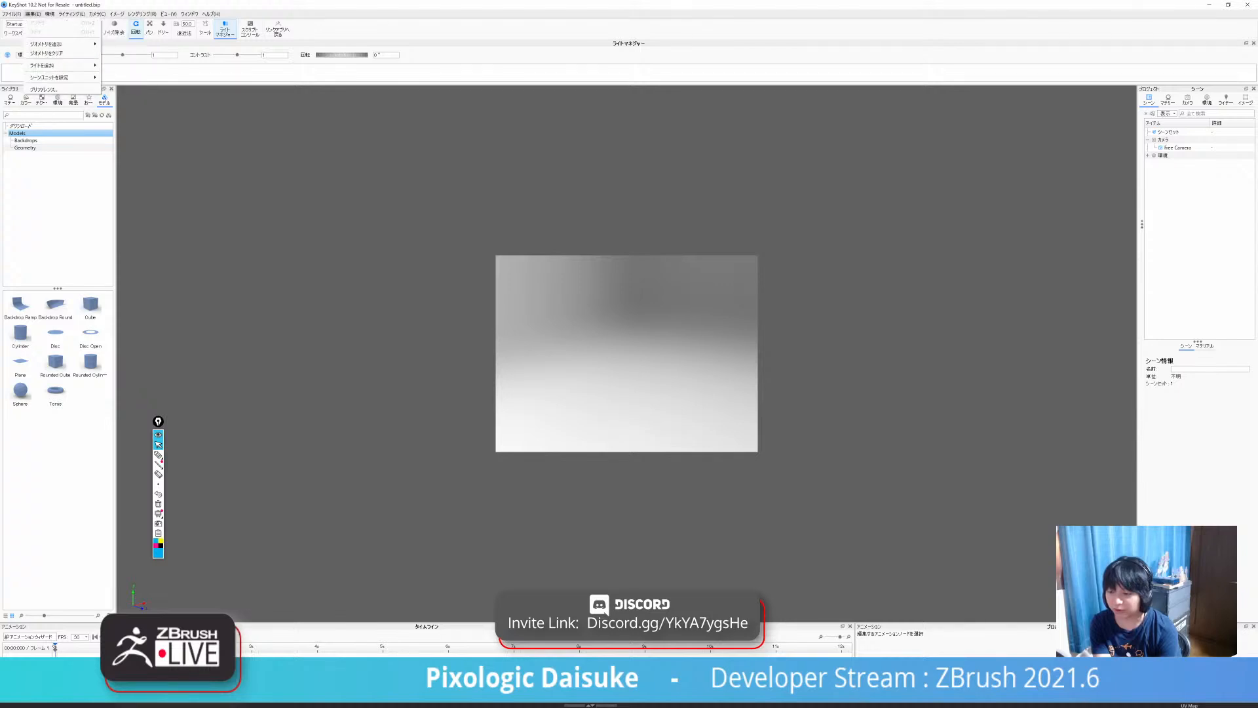
{"action": "left_click", "coordinate": [46, 90]}
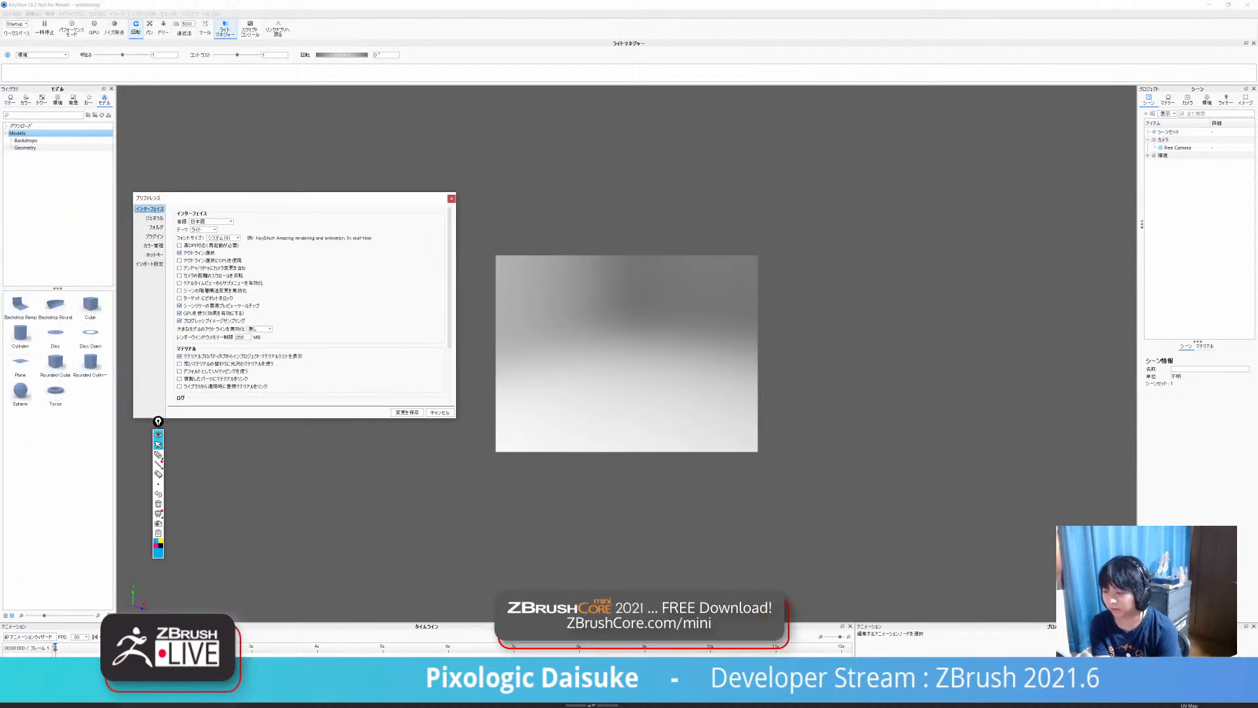
{"action": "left_click", "coordinate": [211, 221]}
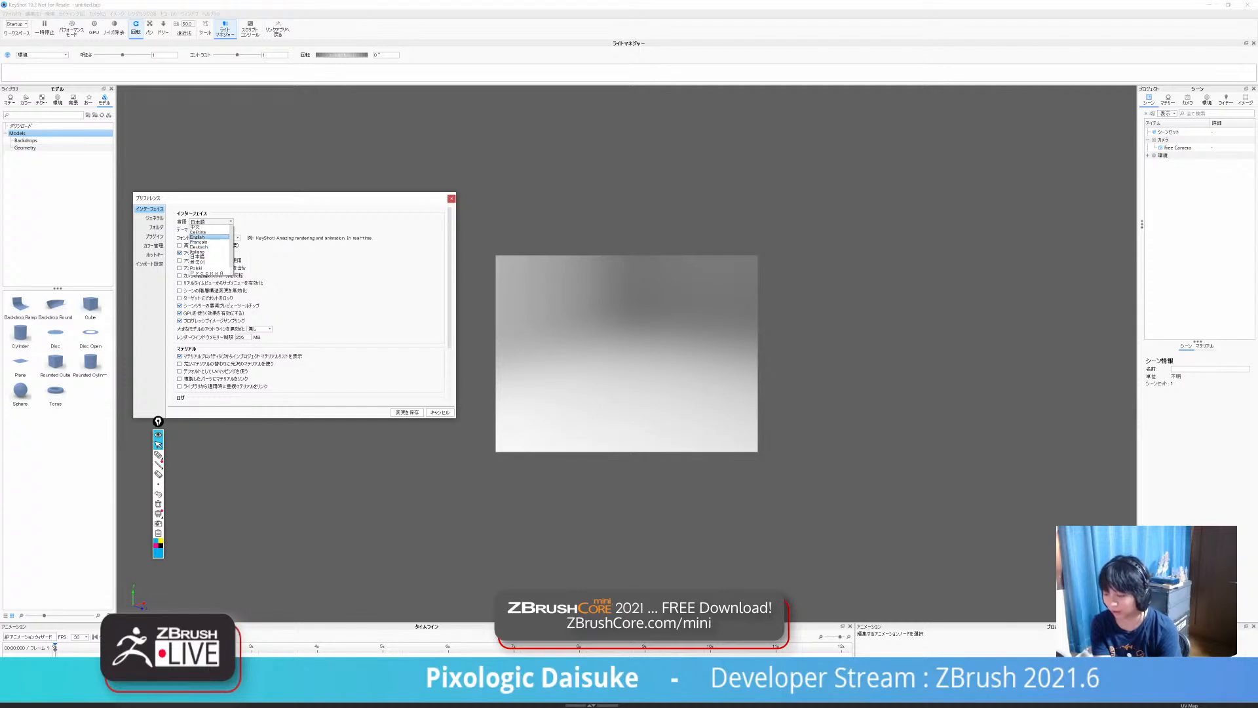
{"action": "left_click", "coordinate": [198, 238]}
{"action": "key", "text": "Return"}
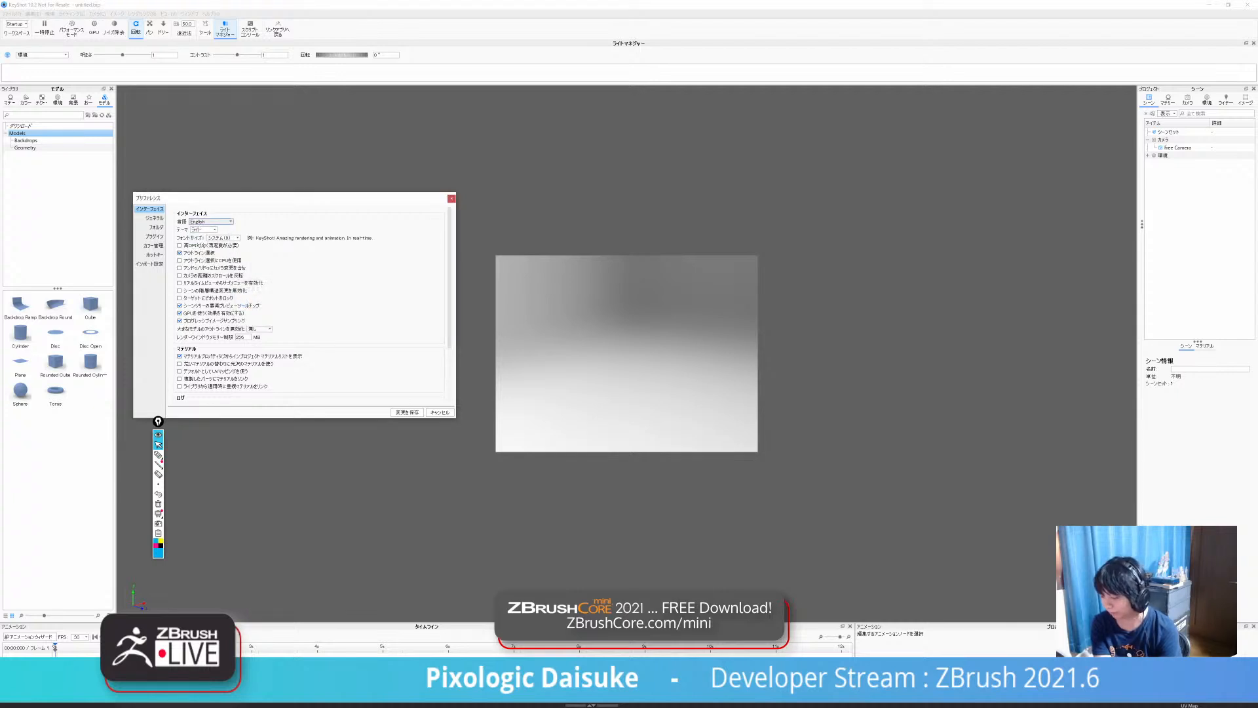
{"action": "key", "text": "Return"}
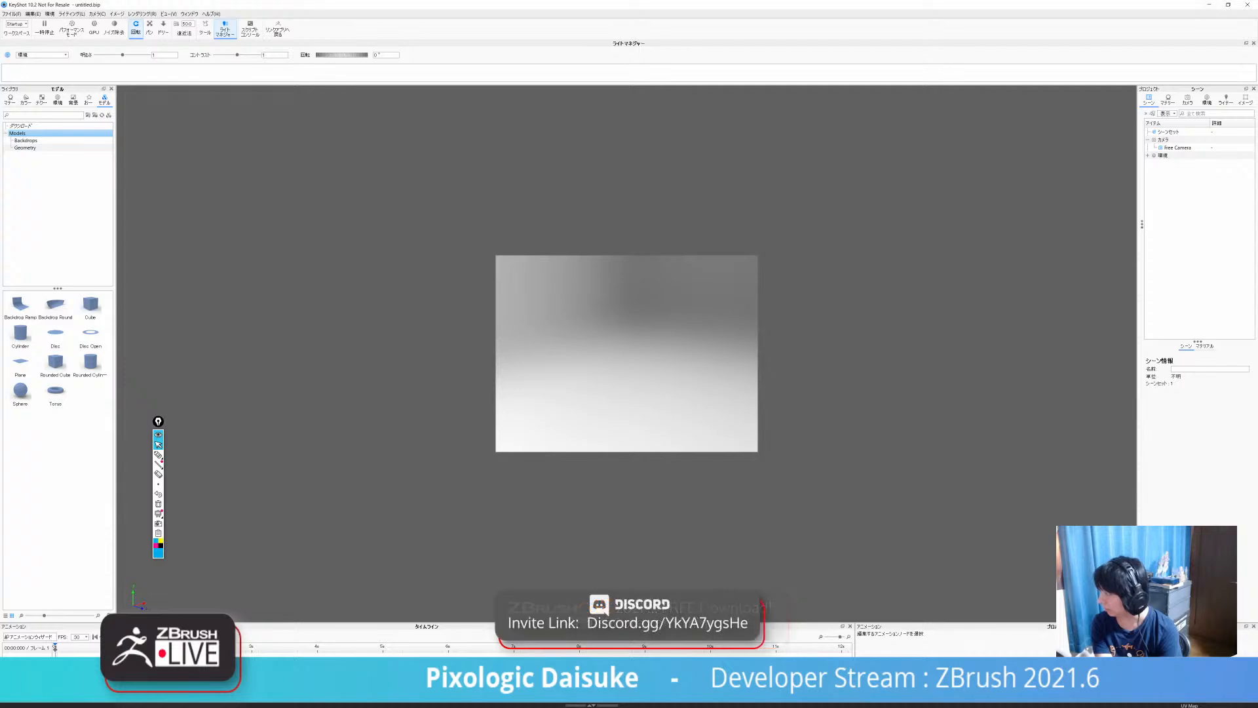
{"action": "left_click", "coordinate": [1247, 5]}
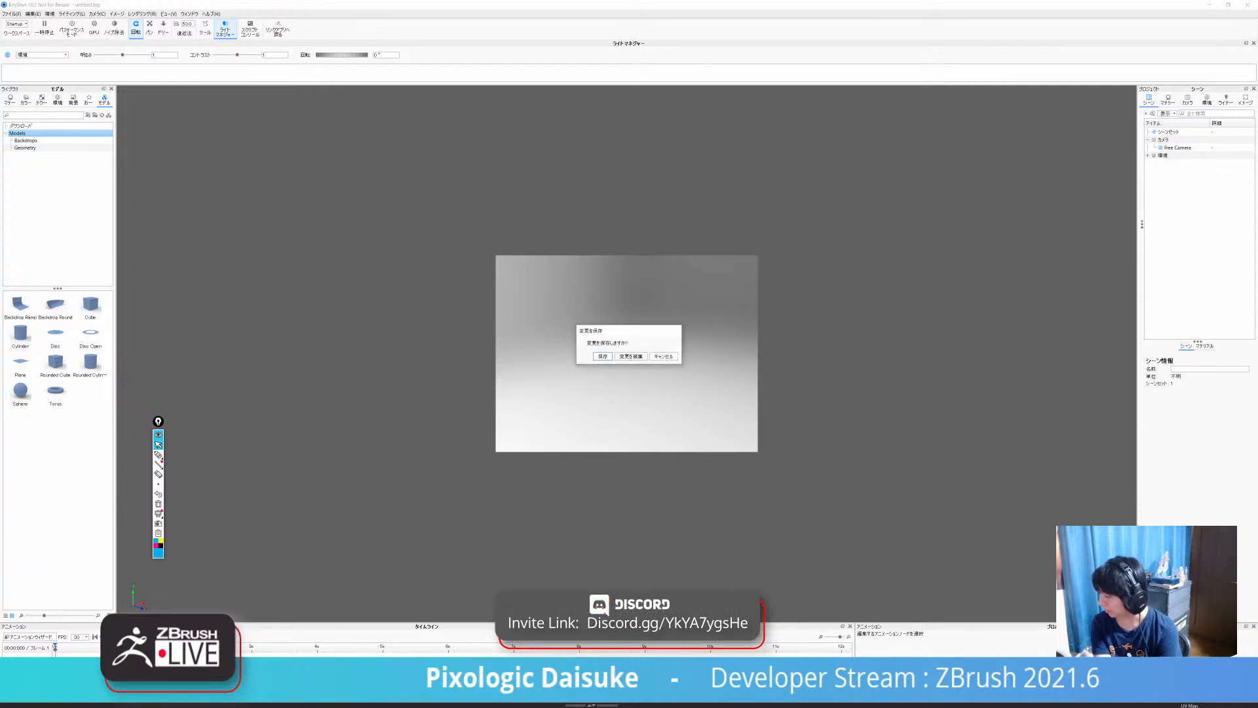
{"action": "left_click", "coordinate": [631, 356]}
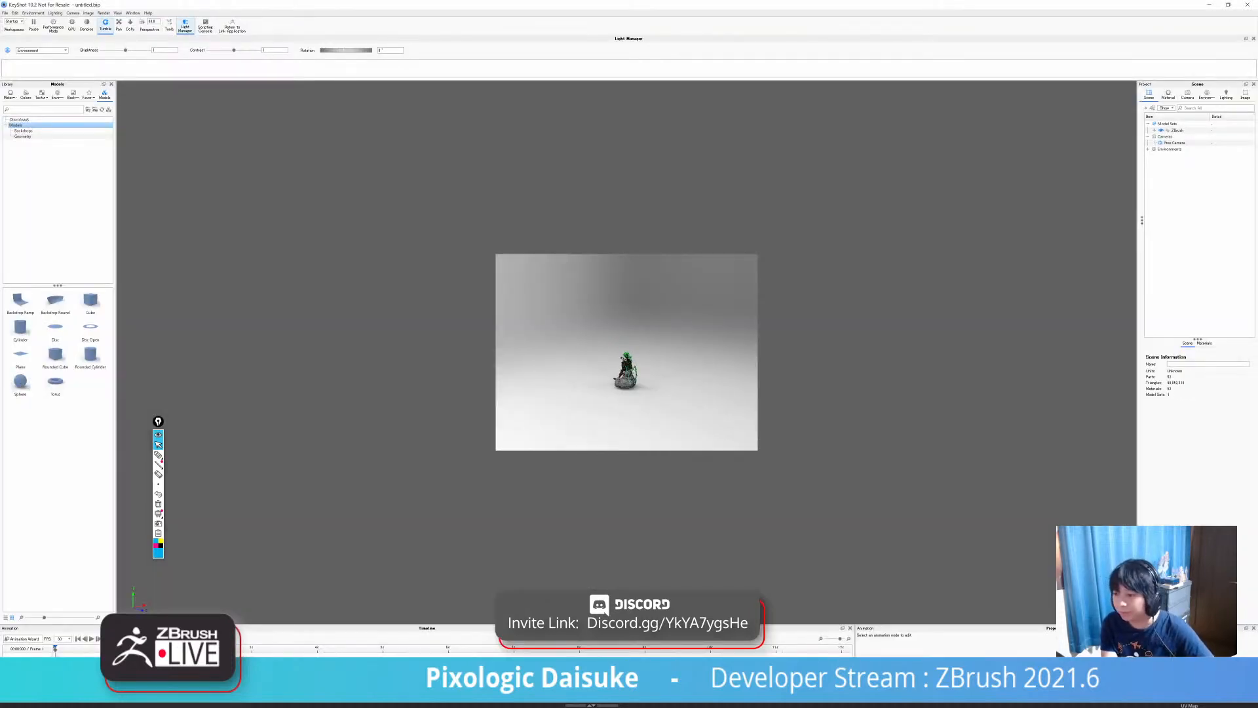
Set the image resolution to the landscape preset 1920 x 1080.
{"action": "left_click", "coordinate": [88, 13]}
{"action": "mouse_move", "coordinate": [108, 21]}
{"action": "mouse_move", "coordinate": [162, 21]}
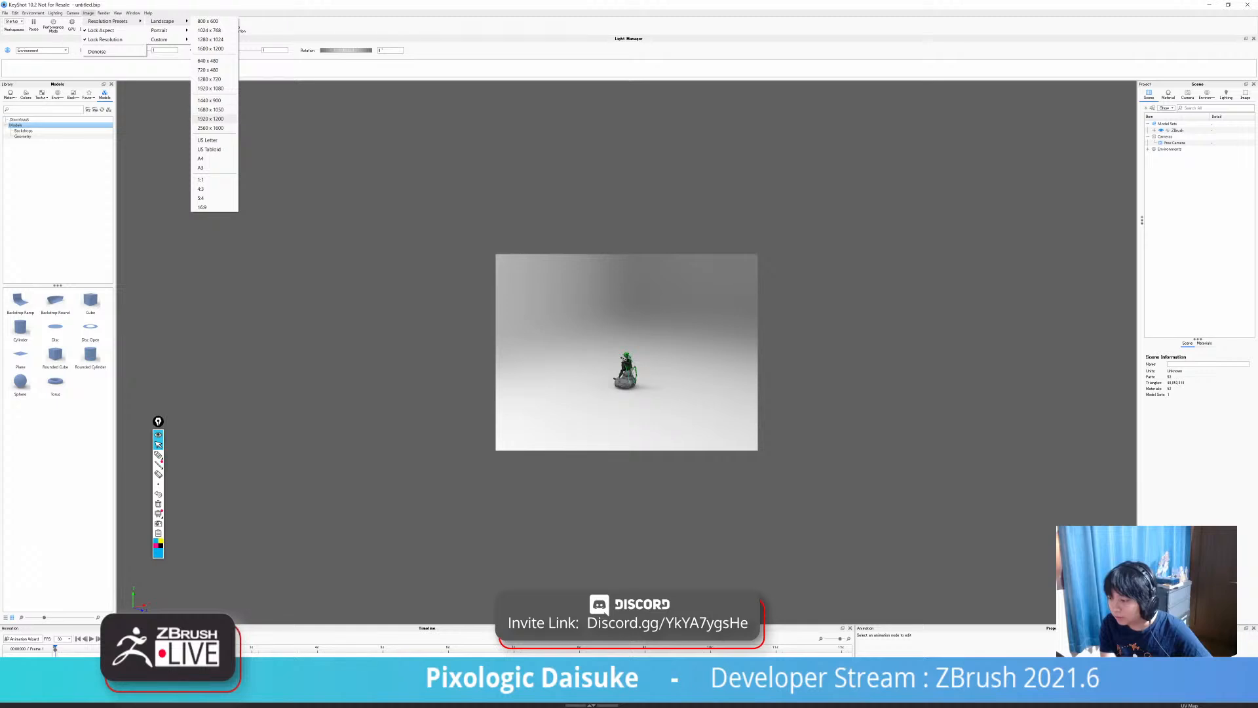
{"action": "left_click", "coordinate": [210, 88]}
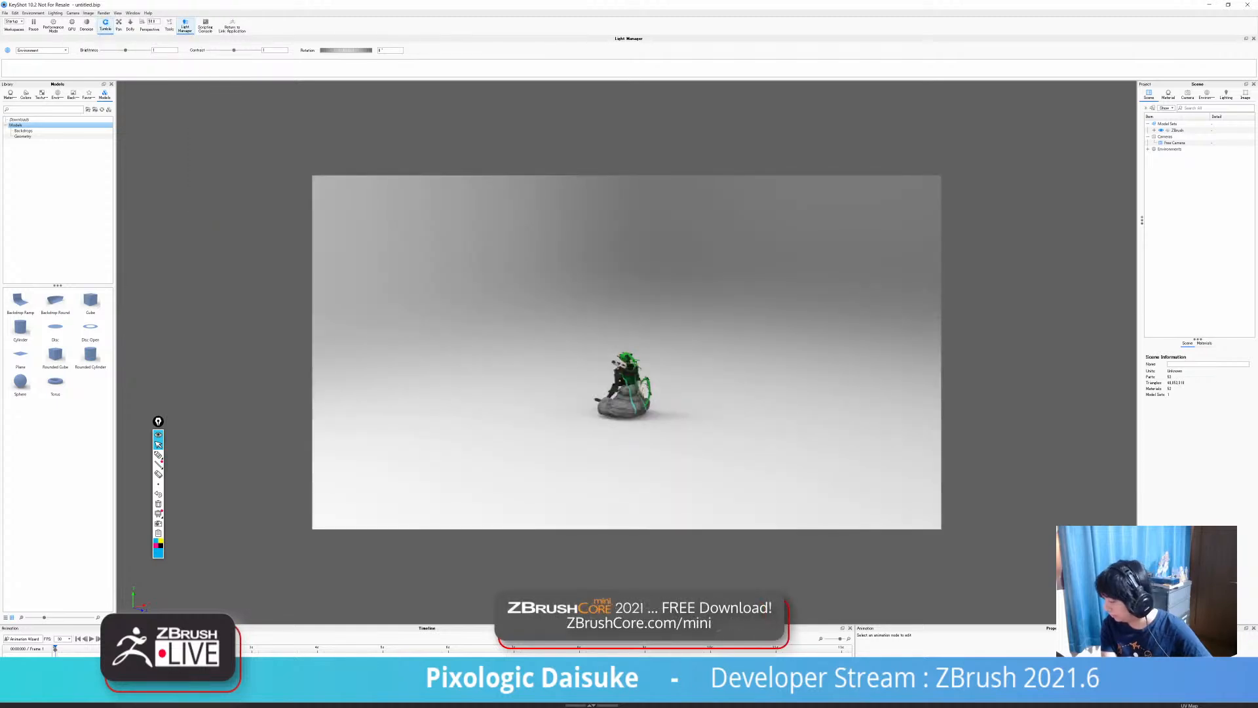
Frame the seated figure and its rock base from the front so they fill the image height.
{"action": "scroll", "coordinate": [626, 352], "scroll_direction": "up", "scroll_amount": 3}
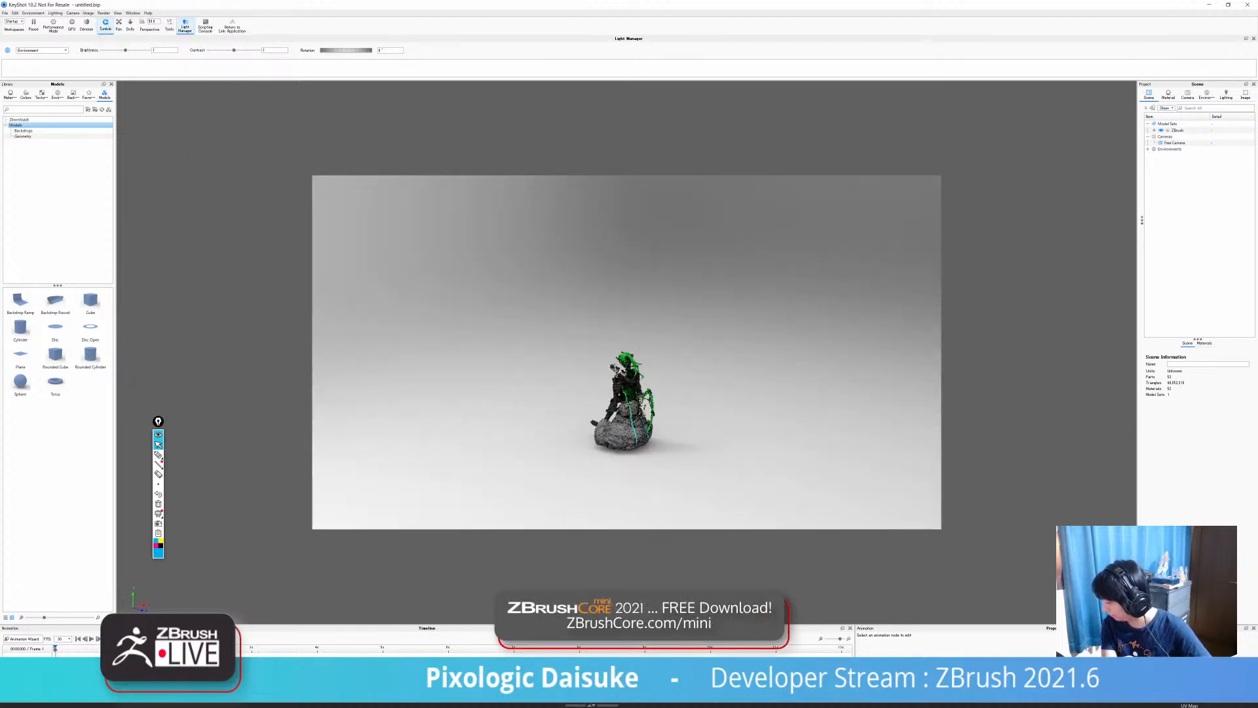
{"action": "scroll", "coordinate": [627, 352], "scroll_direction": "down", "scroll_amount": 5}
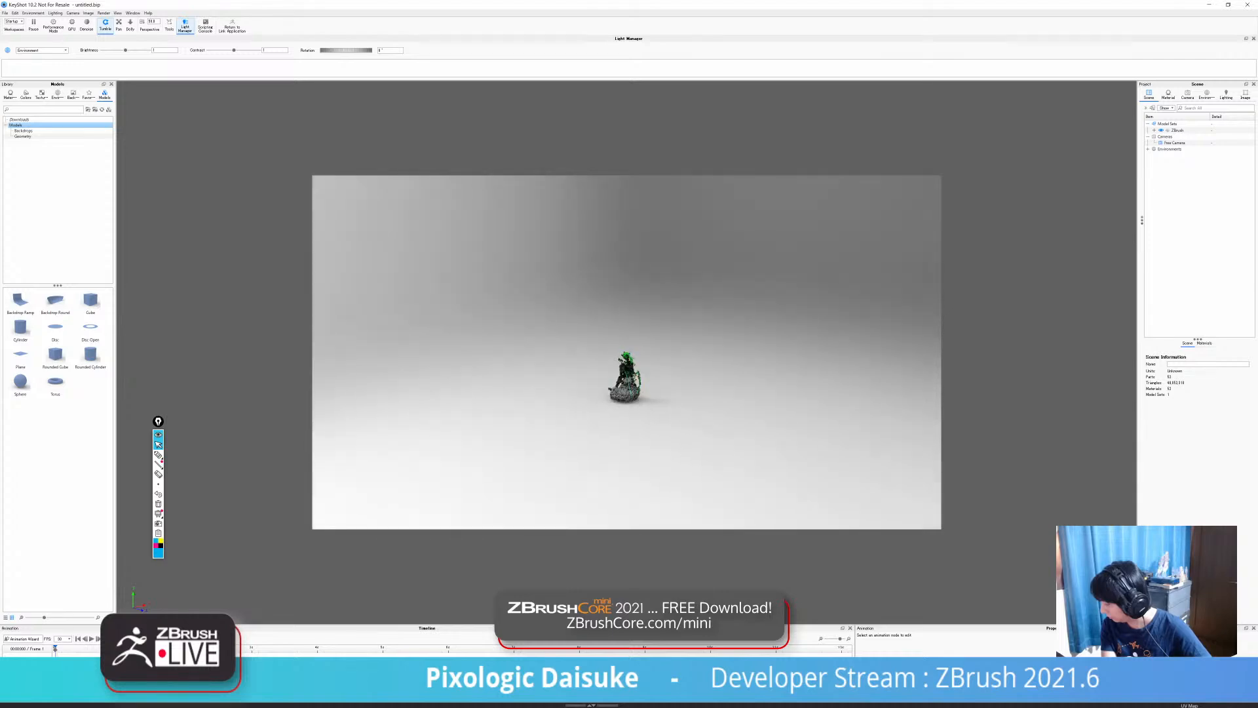
{"action": "scroll", "coordinate": [627, 351], "scroll_direction": "up", "scroll_amount": 10}
{"action": "middle_click_drag", "start_coordinate": [626, 420], "coordinate": [624, 297]}
{"action": "left_click_drag", "start_coordinate": [610, 354], "coordinate": [760, 354]}
{"action": "mouse_move", "coordinate": [656, 354]}
{"action": "left_mouse_down"}
{"action": "mouse_move", "coordinate": [787, 354]}
{"action": "mouse_move", "coordinate": [644, 354]}
{"action": "left_mouse_up"}
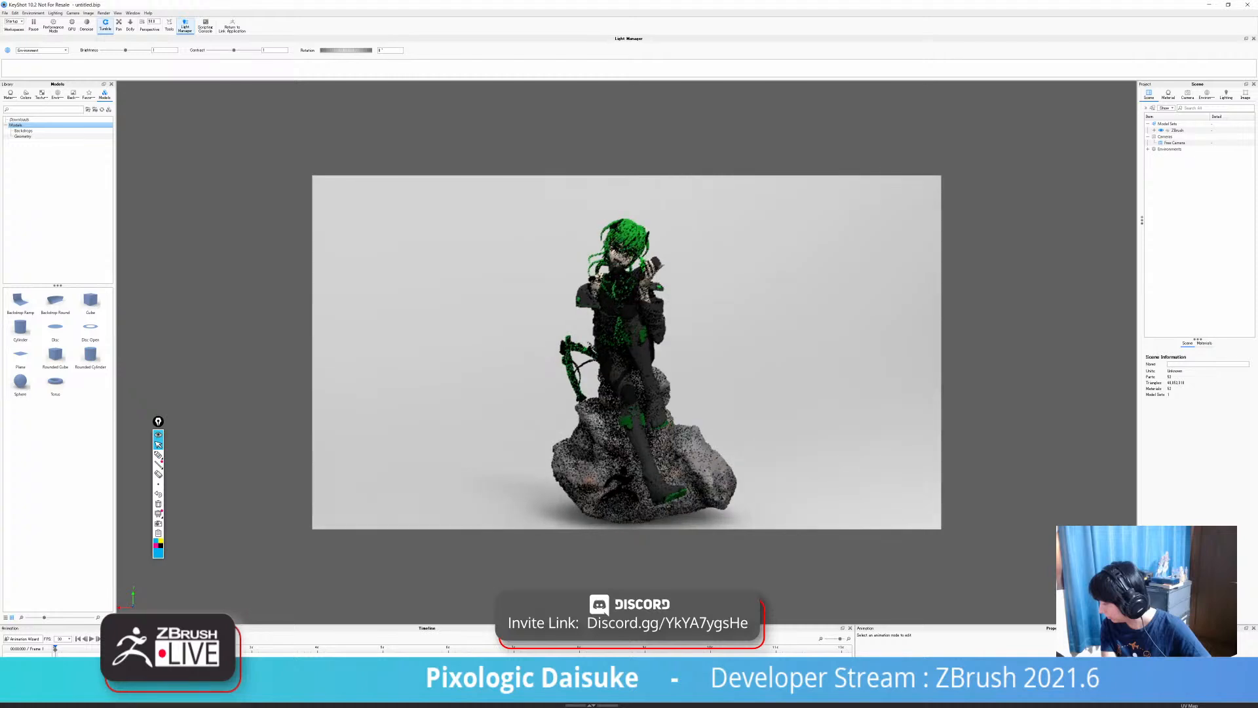
{"action": "middle_click_drag", "start_coordinate": [626, 367], "coordinate": [627, 349]}
{"action": "scroll", "coordinate": [626, 354], "scroll_direction": "up", "scroll_amount": 2}
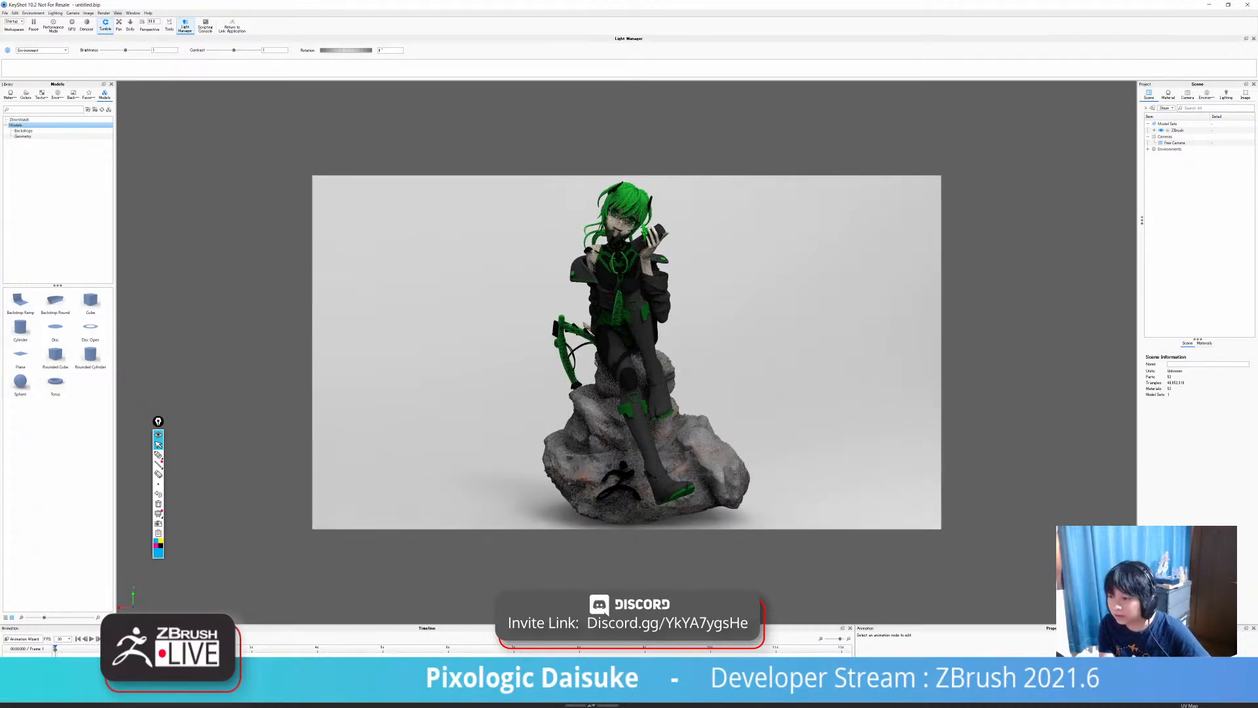
Turn on GPU mode and denoising for the real-time render.
{"action": "left_click", "coordinate": [89, 13]}
{"action": "left_click", "coordinate": [89, 13]}
{"action": "left_click", "coordinate": [72, 25]}
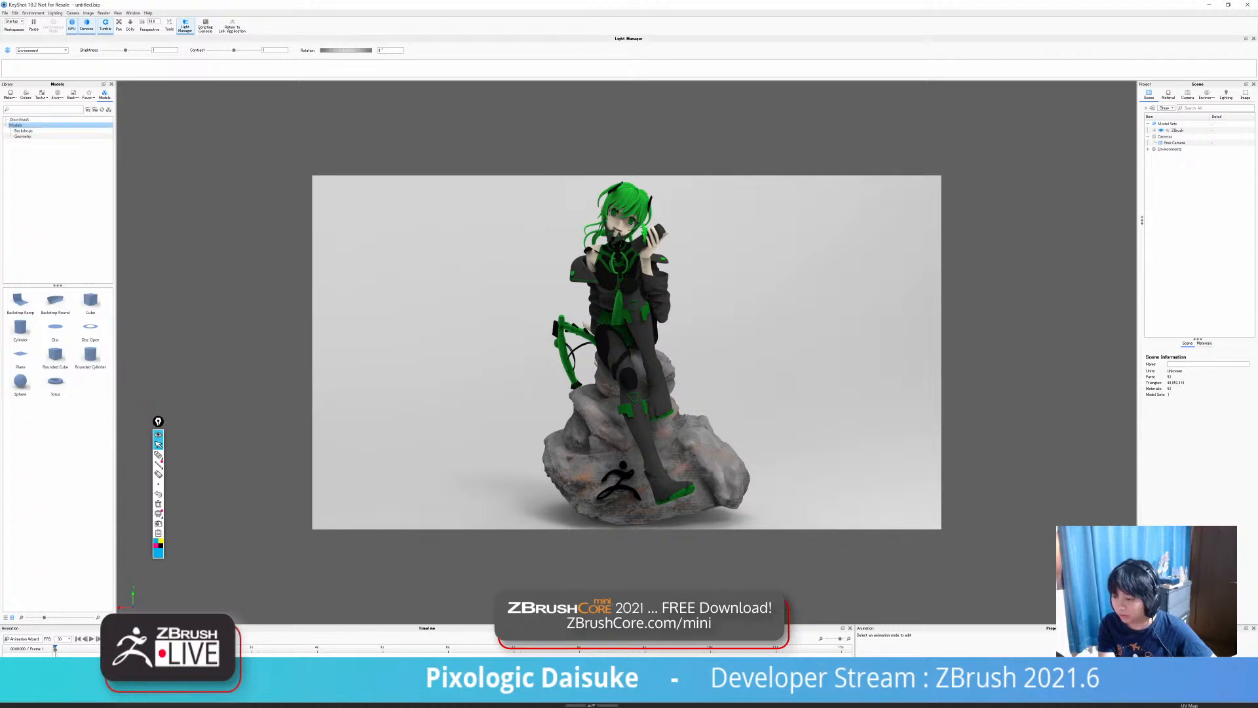
Apply the 3 Panels Straight 4K environment from the library to the scene.
{"action": "left_click", "coordinate": [10, 94]}
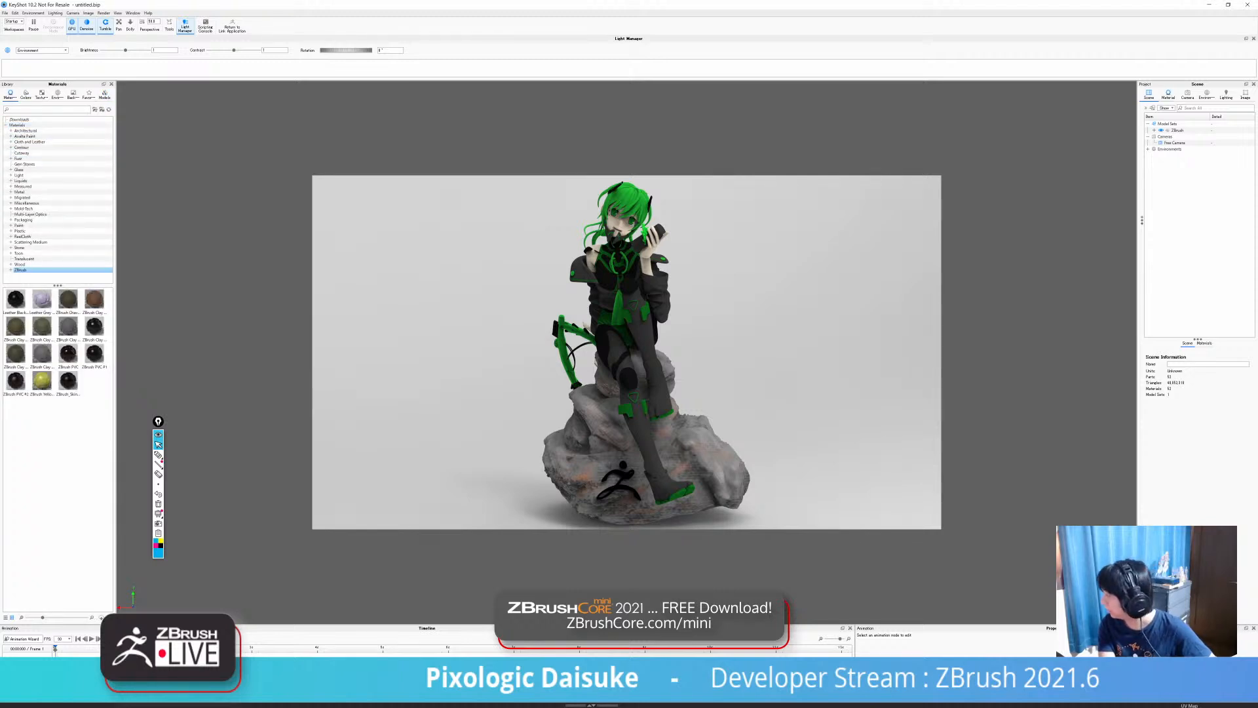
{"action": "left_click", "coordinate": [1168, 94]}
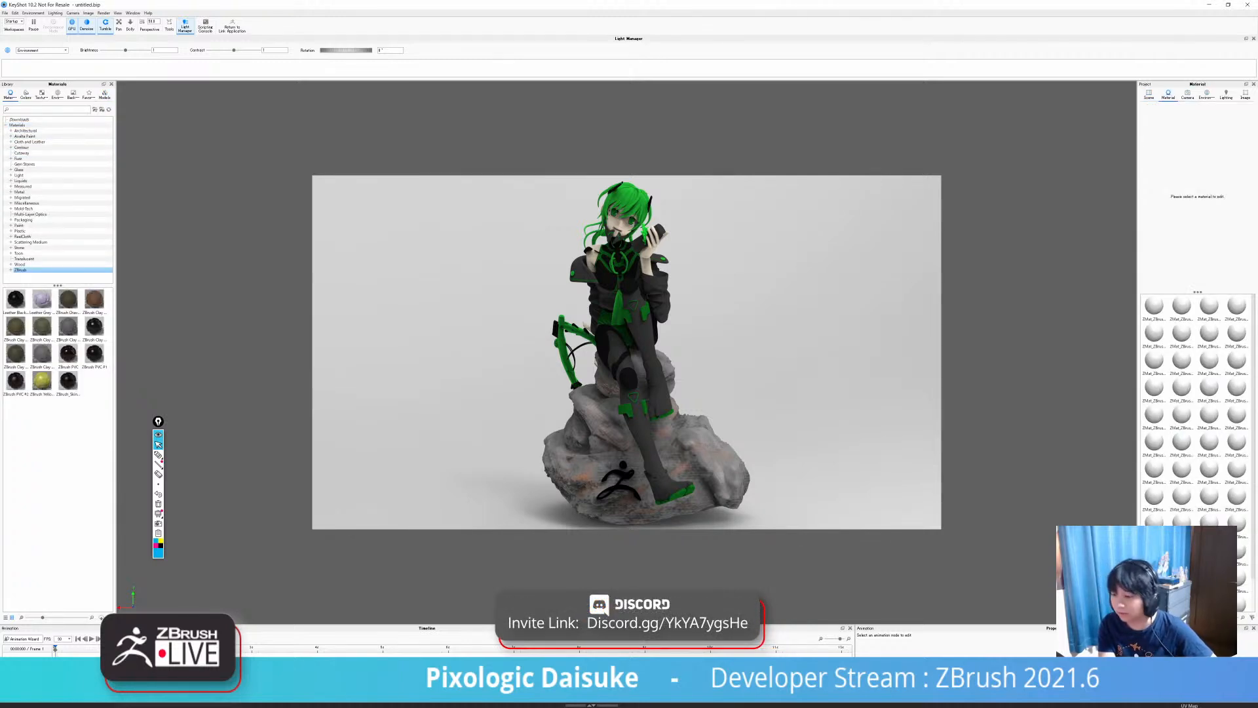
{"action": "left_click", "coordinate": [58, 94]}
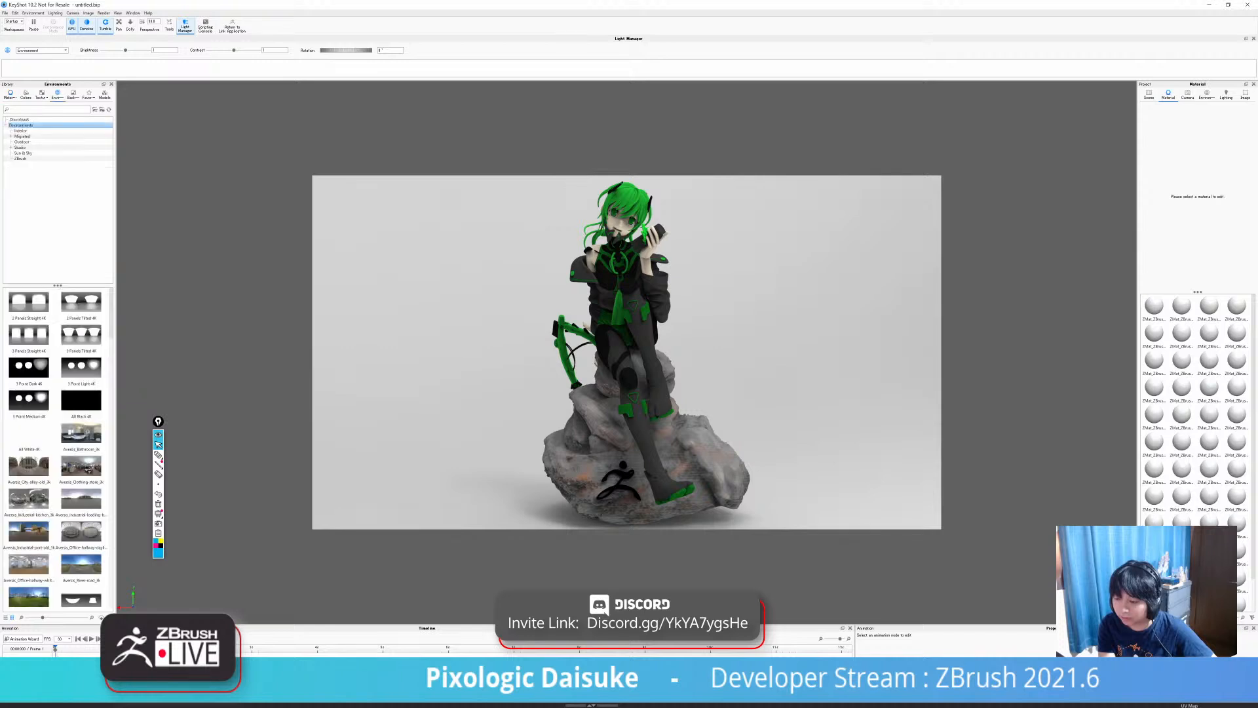
{"action": "left_click", "coordinate": [29, 337]}
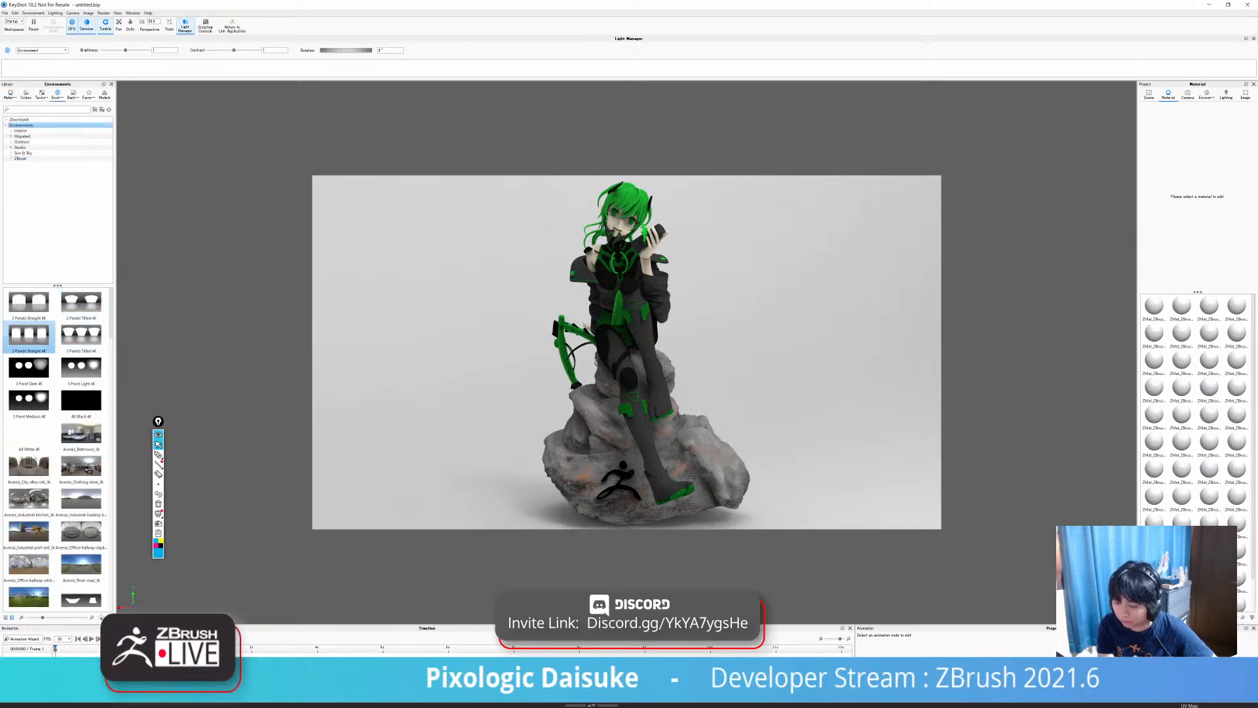
{"action": "left_click_drag", "start_coordinate": [28, 337], "coordinate": [393, 341]}
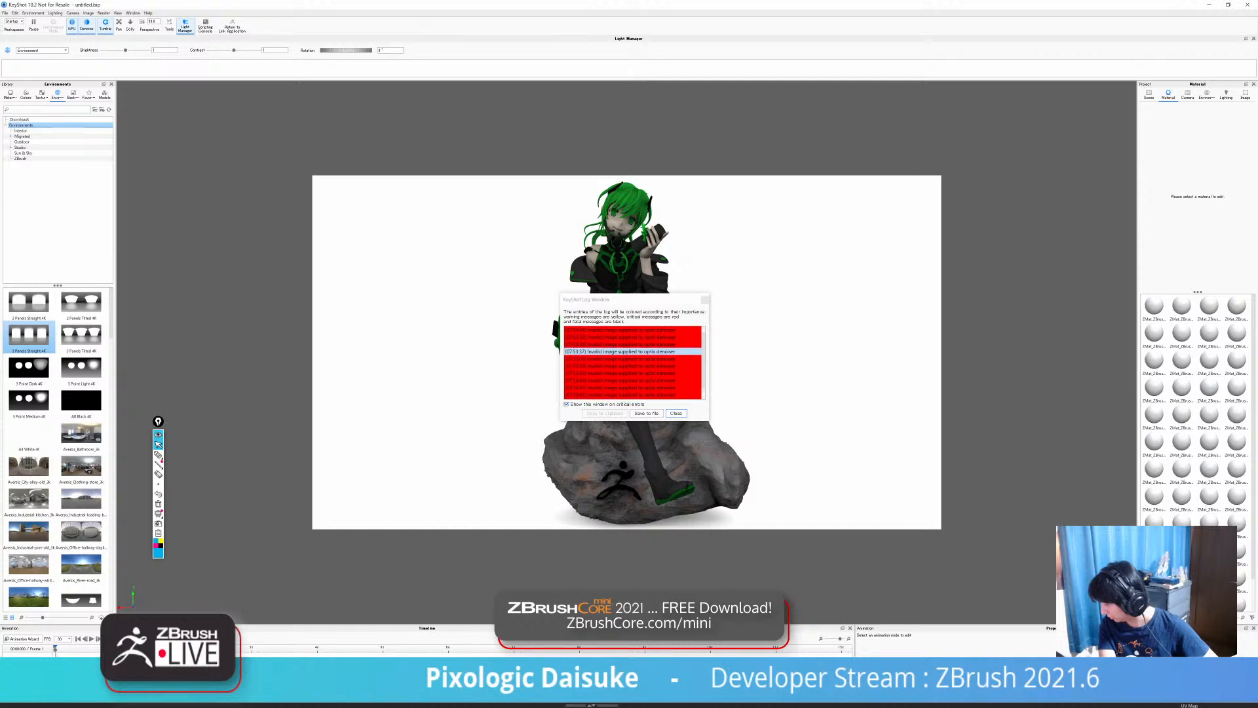
Close the error log window and turn off denoising for the real-time render.
{"action": "left_click", "coordinate": [705, 300]}
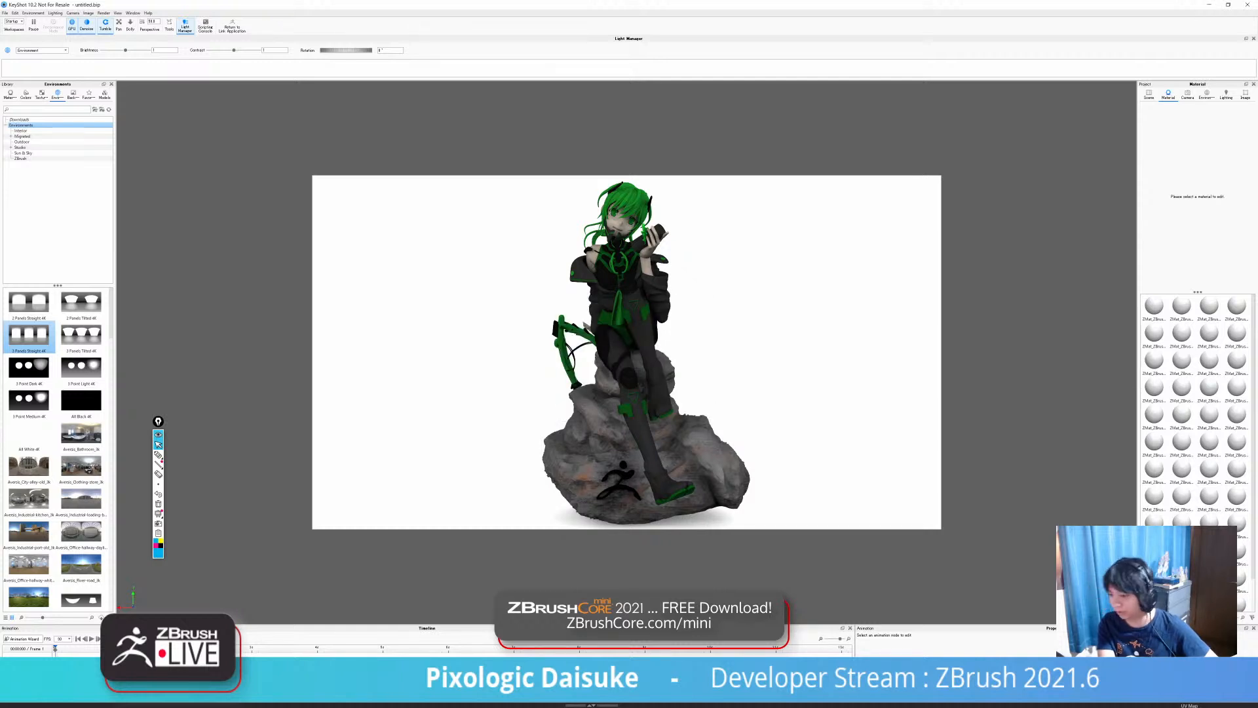
{"action": "left_click", "coordinate": [87, 25]}
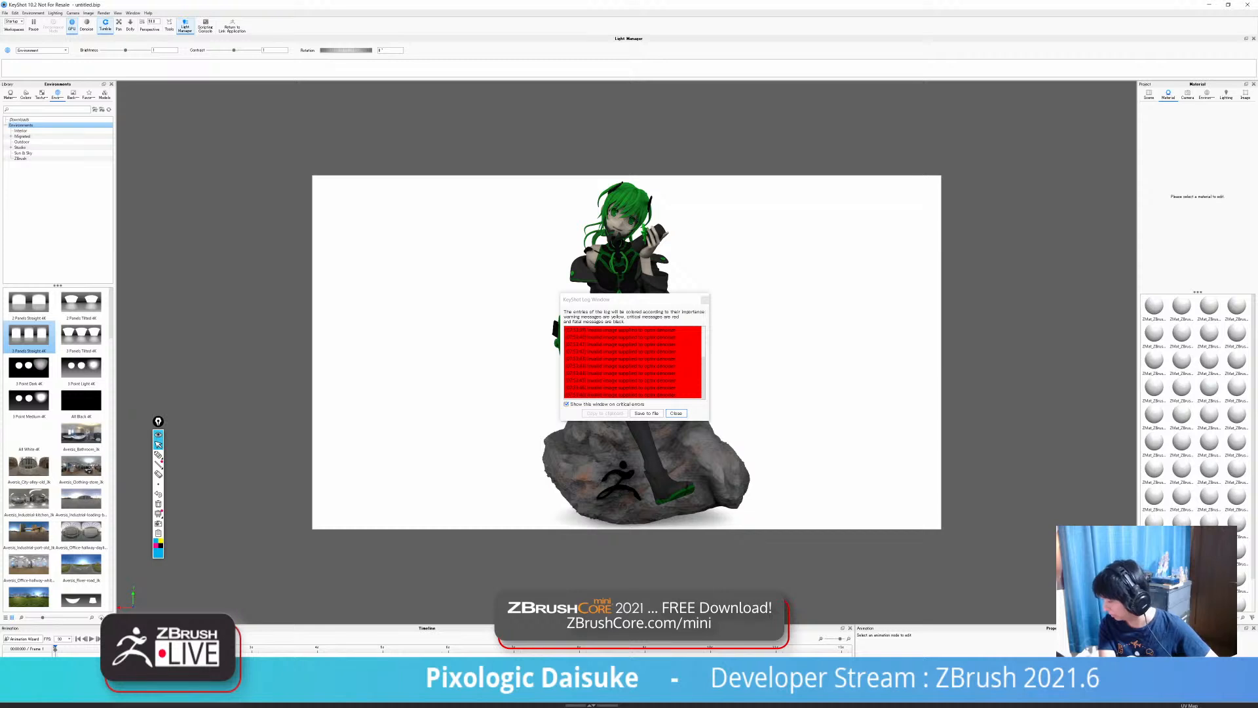
{"action": "left_click", "coordinate": [705, 299]}
{"action": "left_click", "coordinate": [87, 24]}
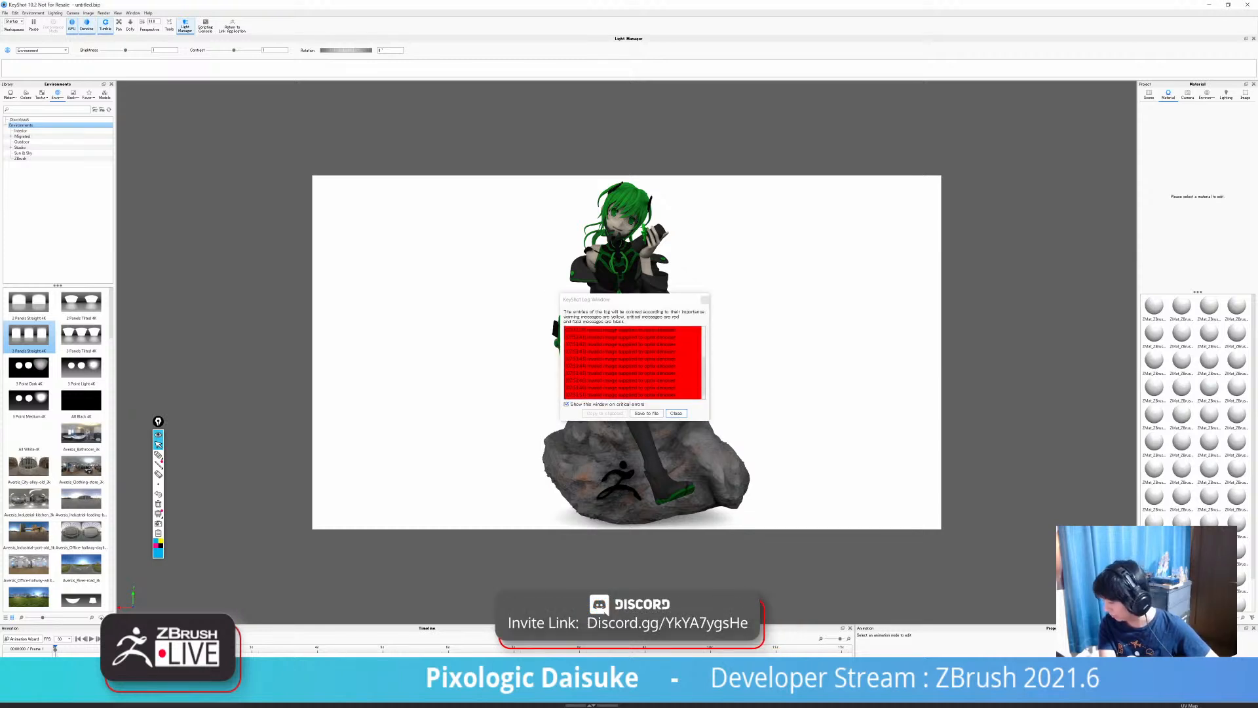
{"action": "left_click", "coordinate": [676, 413]}
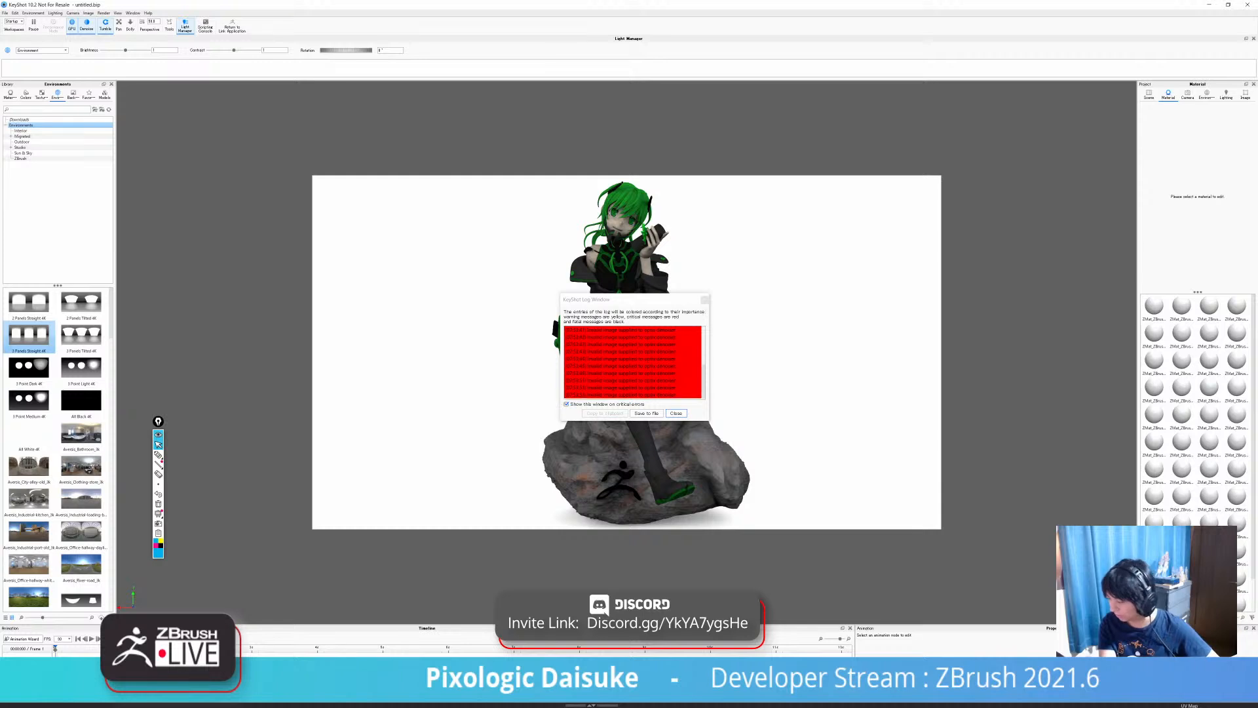
{"action": "left_click_drag", "start_coordinate": [28, 337], "coordinate": [262, 341]}
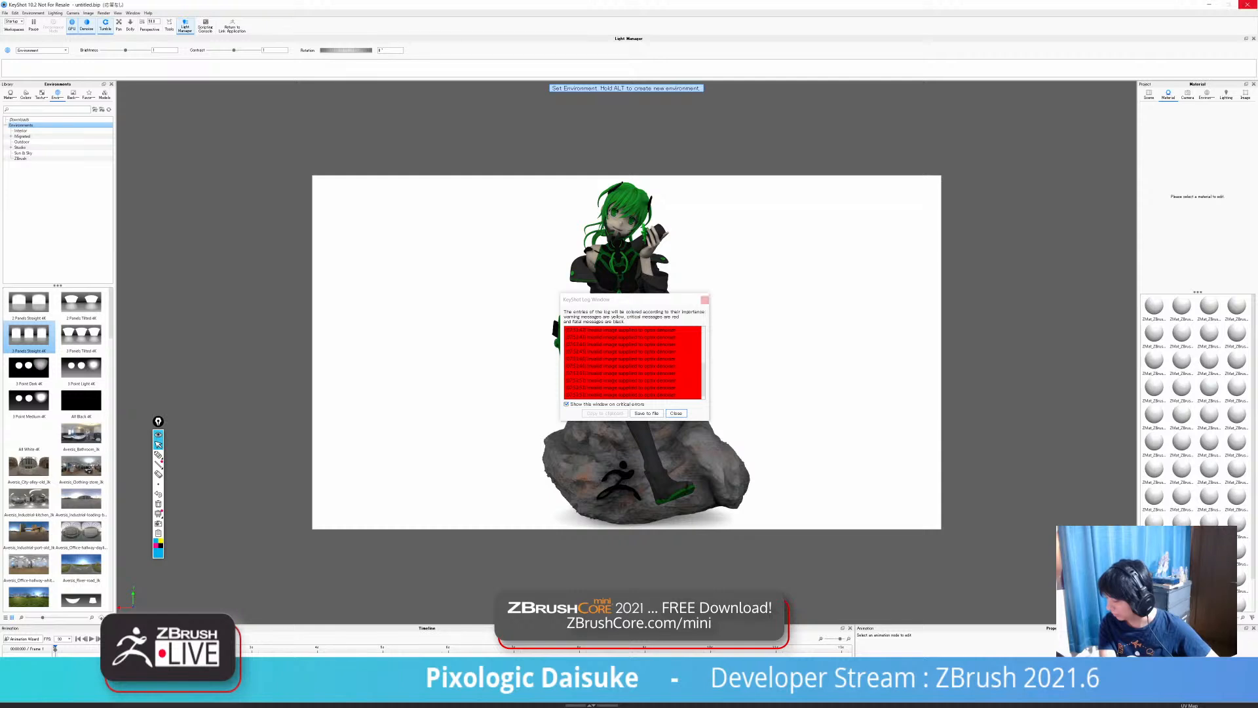
{"action": "left_click_drag", "start_coordinate": [660, 300], "coordinate": [581, 297]}
{"action": "left_click", "coordinate": [598, 412]}
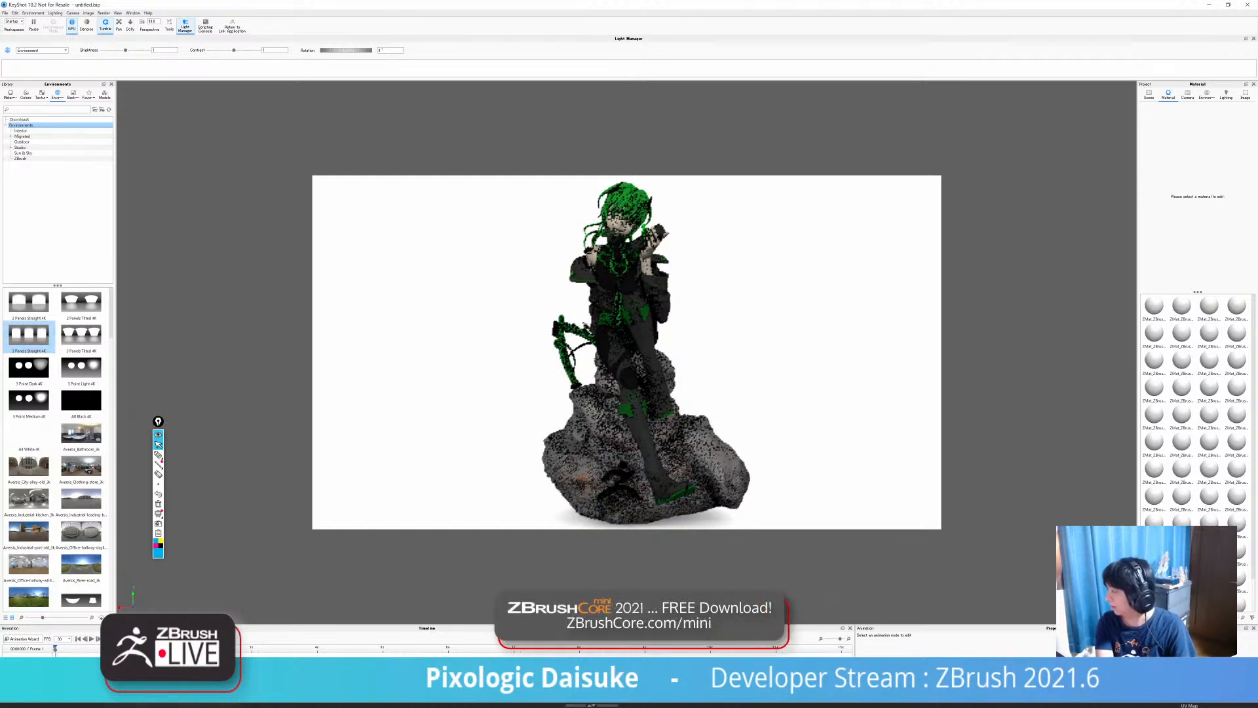
Select all the materials used in the project and delete them.
{"action": "scroll", "coordinate": [1198, 406], "scroll_direction": "down", "scroll_amount": 1}
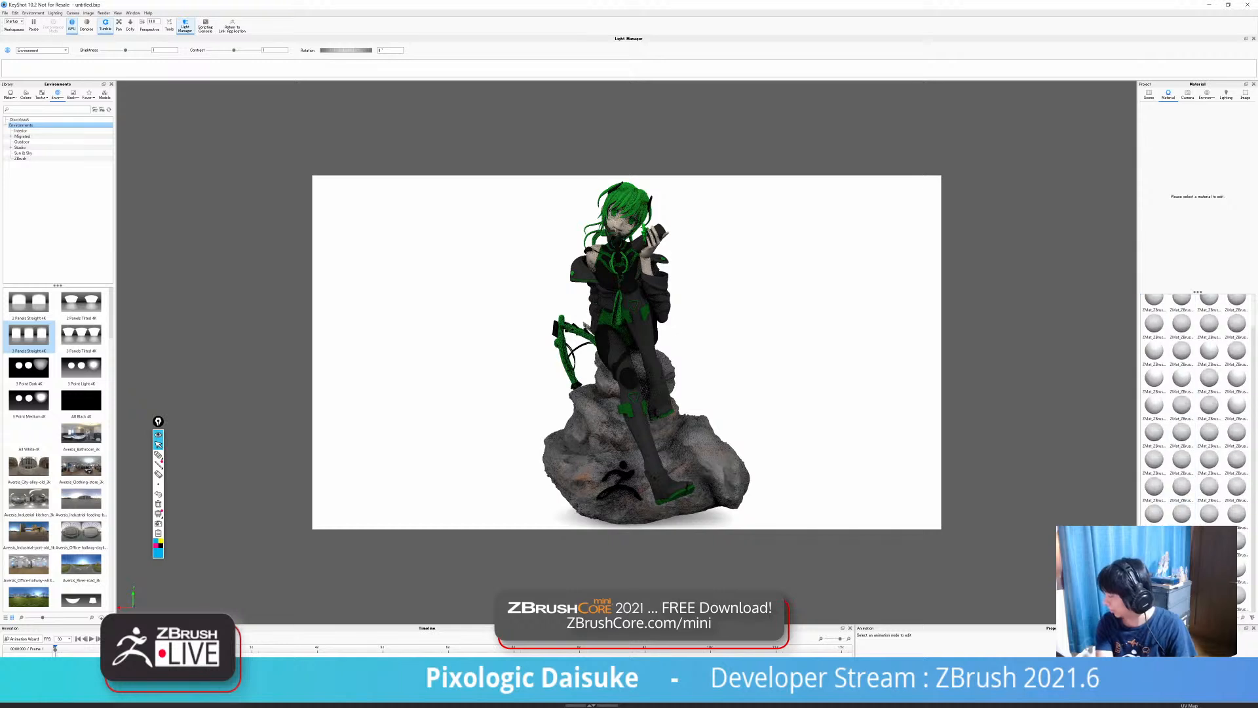
{"action": "key", "text": "ctrl+a"}
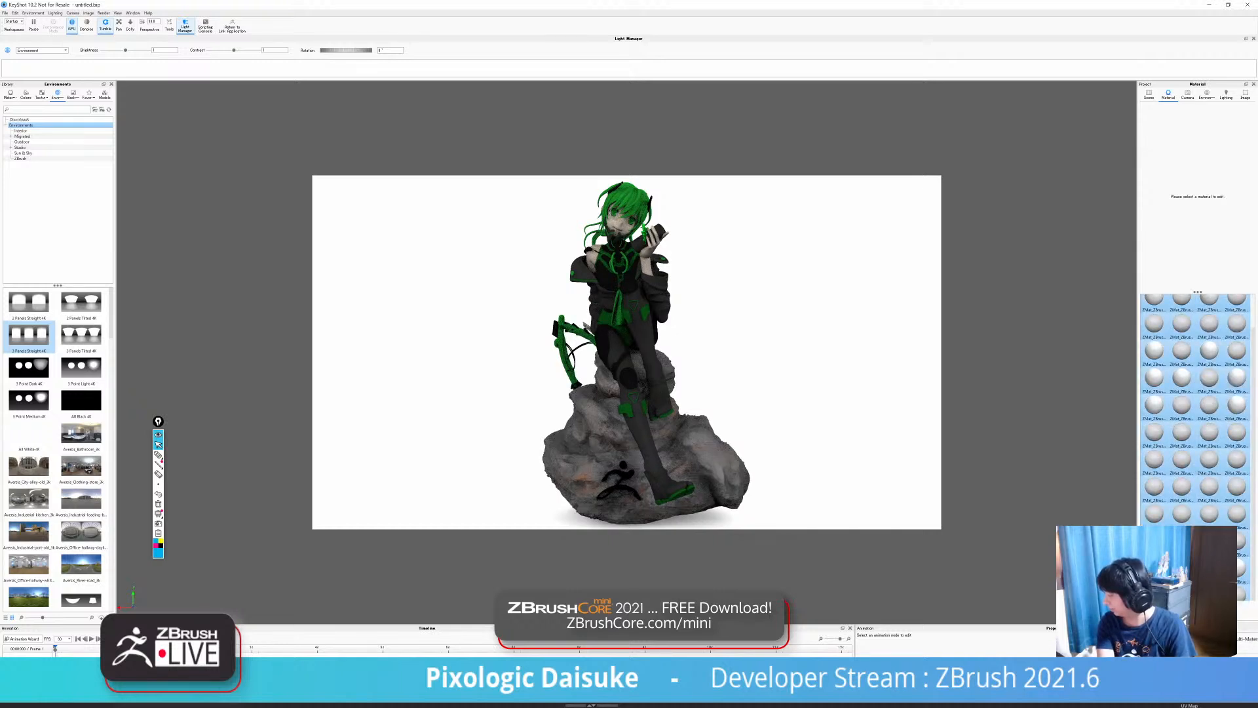
{"action": "key", "text": "Delete"}
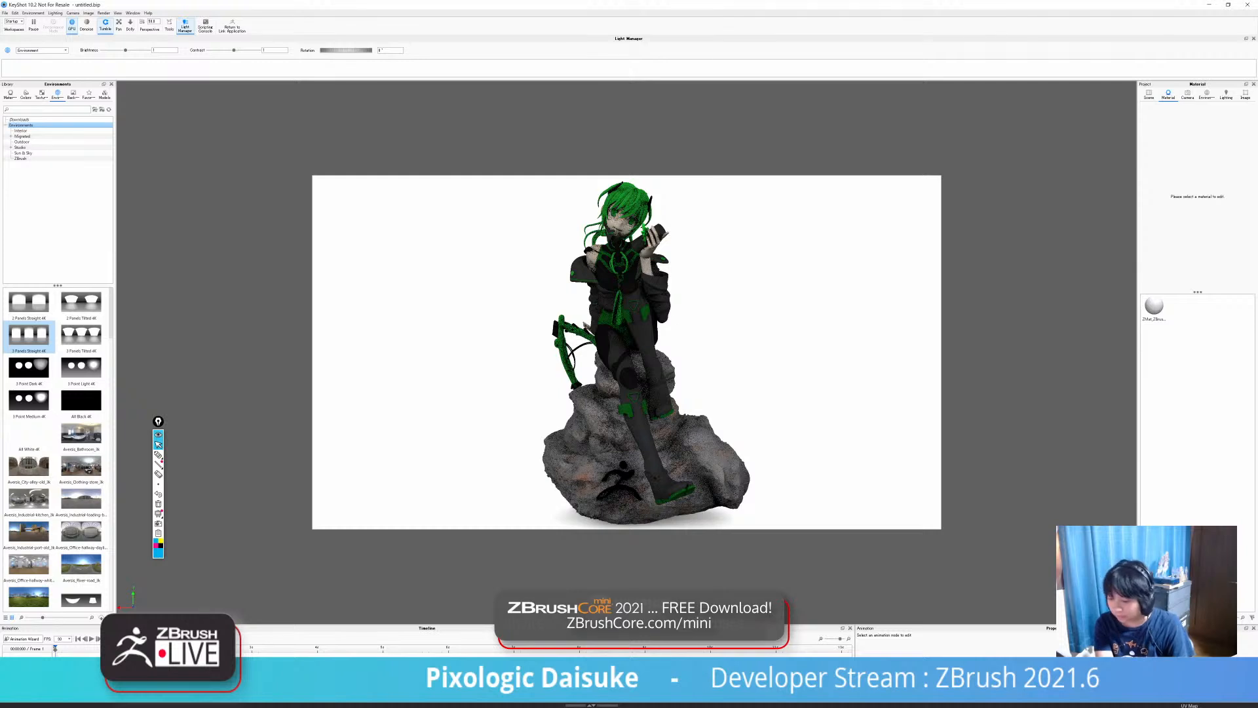
Apply the ZBrush PVC #1 material to the figure and open the applied material in the Material Graph.
{"action": "left_click", "coordinate": [10, 94]}
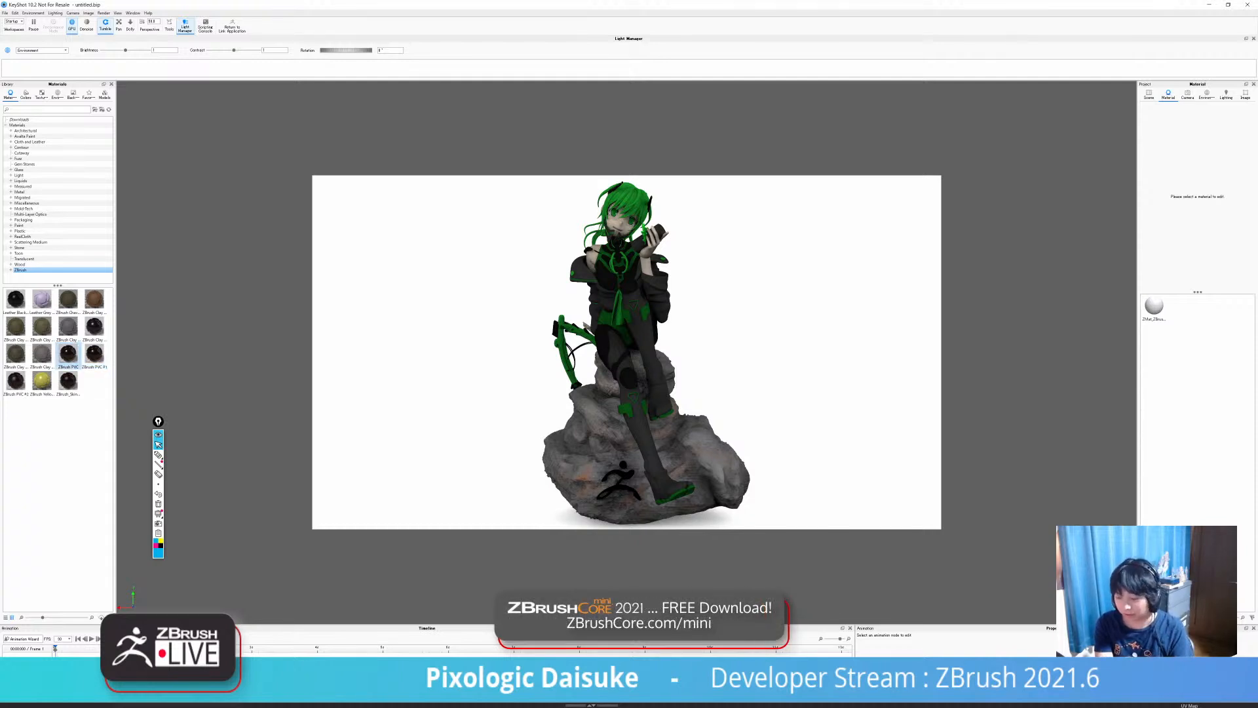
{"action": "mouse_move", "coordinate": [68, 354]}
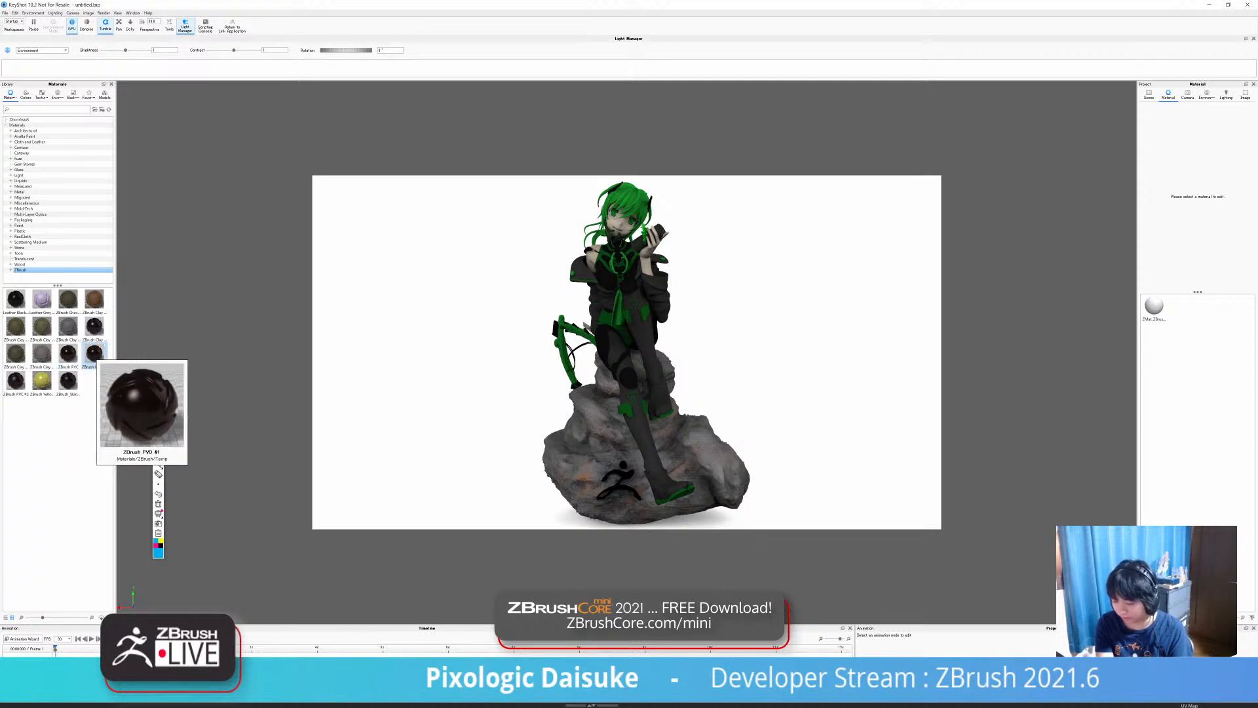
{"action": "left_click_drag", "start_coordinate": [94, 353], "coordinate": [642, 452]}
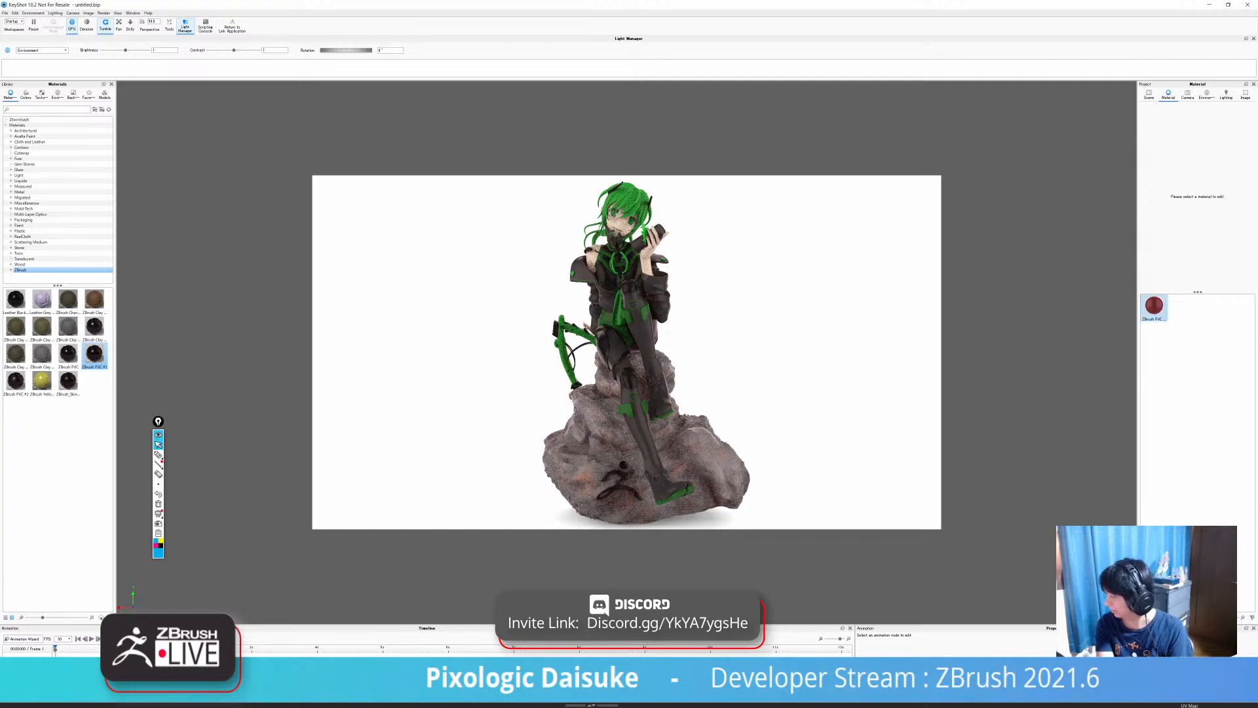
{"action": "left_click", "coordinate": [1155, 306]}
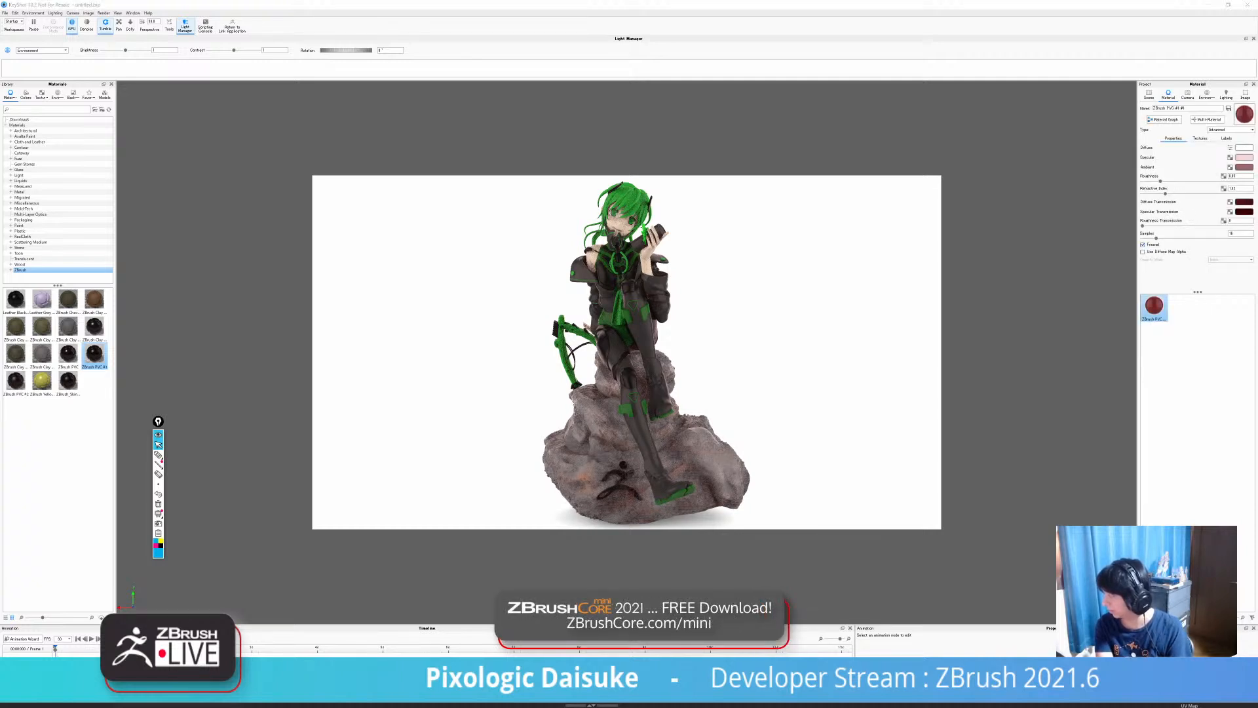
{"action": "left_click_drag", "start_coordinate": [0, 213], "coordinate": [361, 171]}
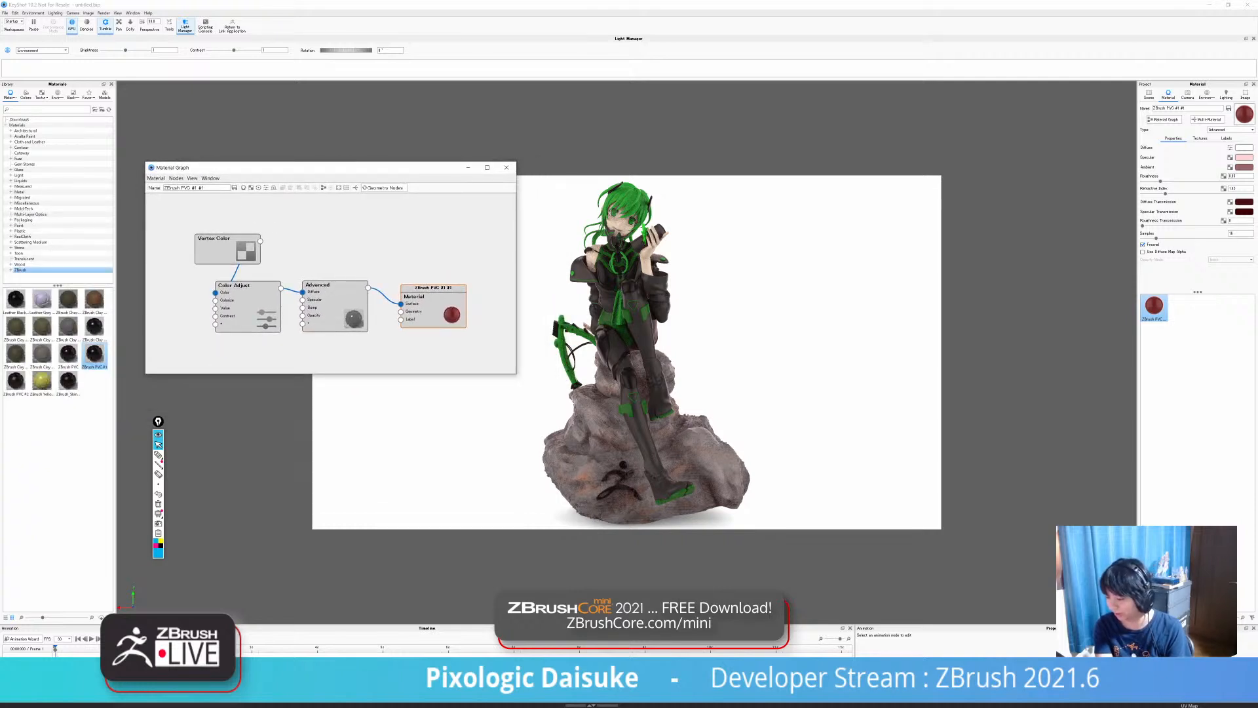
Show the material node's properties in the Material Graph and lighten the ZBrush PVC #1 ambient color to a pale pink.
{"action": "double_click", "coordinate": [433, 306]}
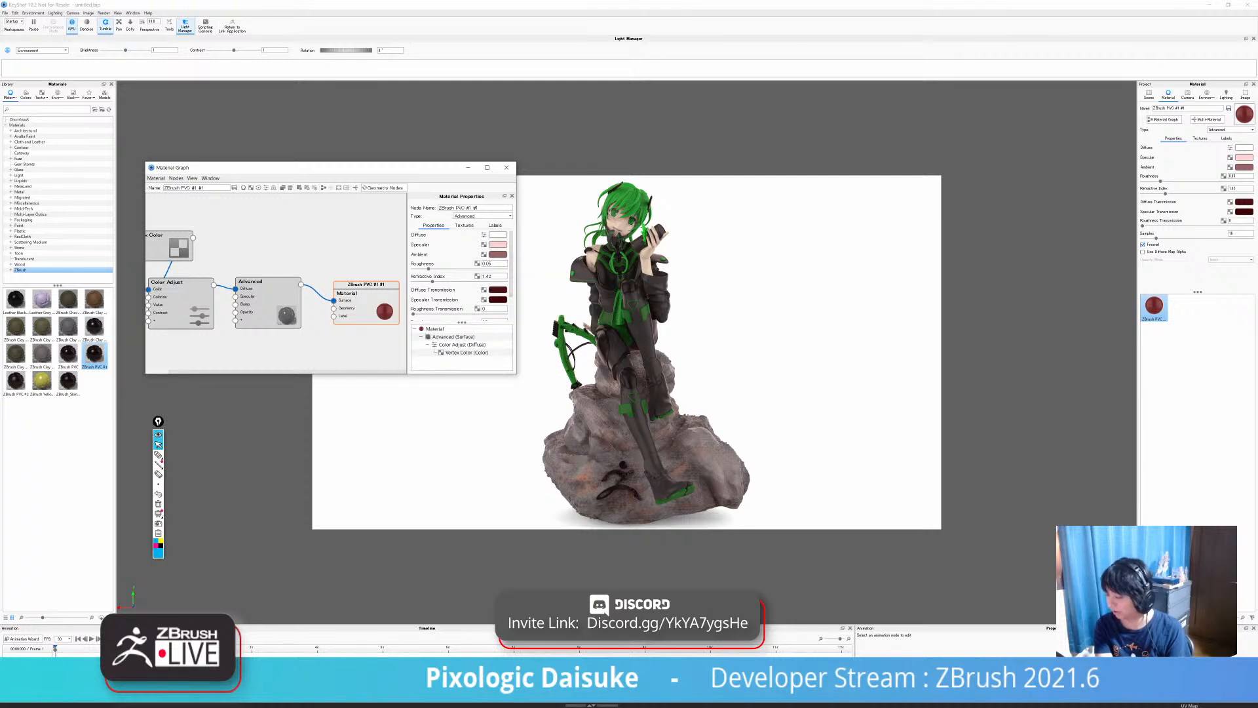
{"action": "left_click", "coordinate": [497, 245]}
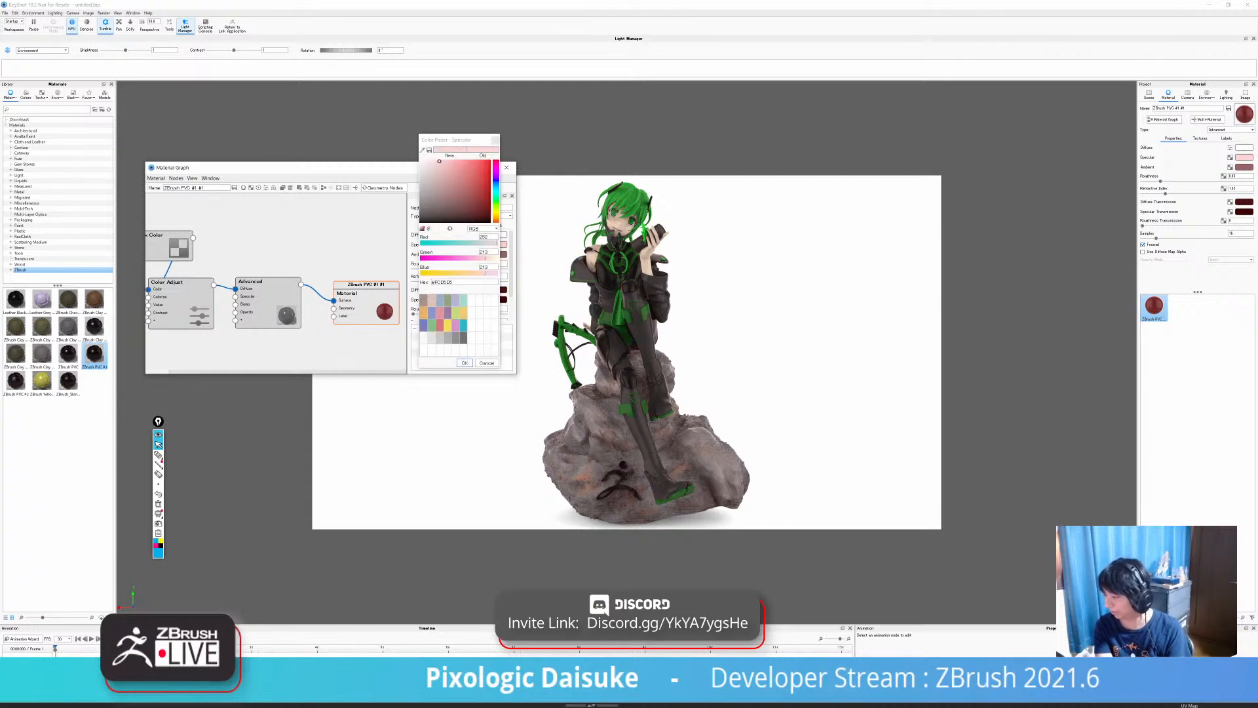
{"action": "left_click", "coordinate": [496, 140]}
{"action": "left_click", "coordinate": [498, 255]}
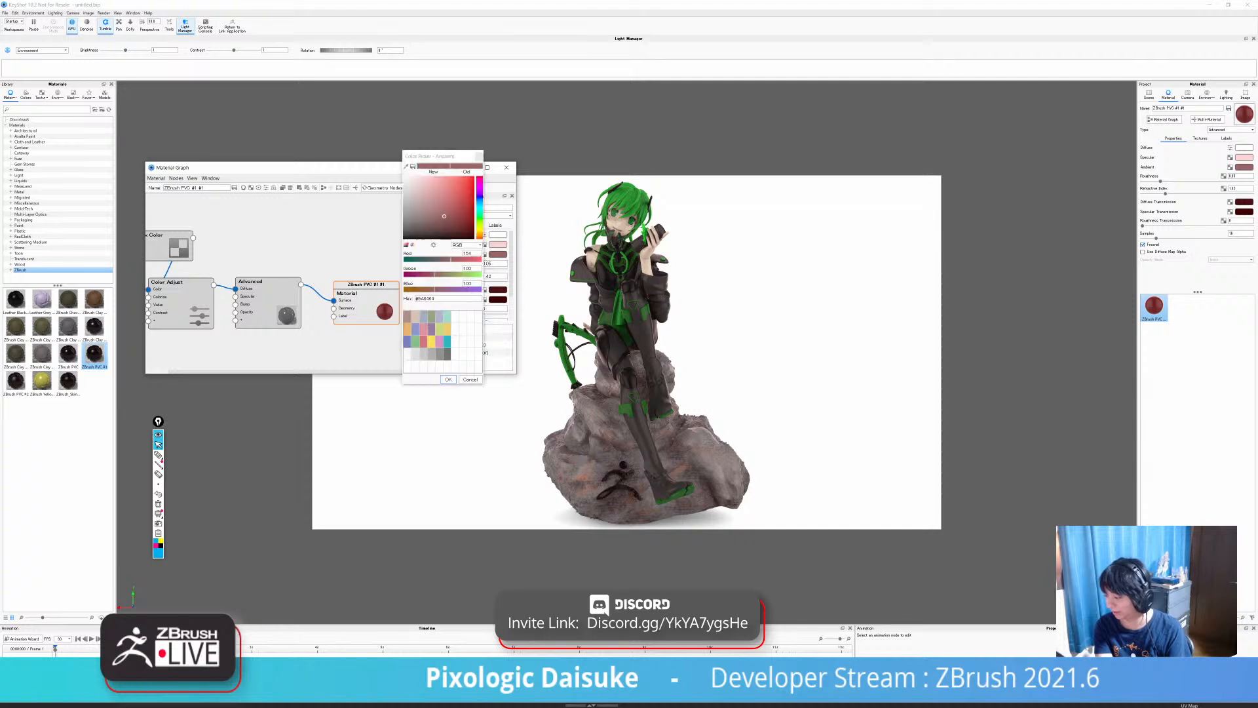
{"action": "left_click", "coordinate": [437, 205]}
{"action": "left_click_drag", "start_coordinate": [436, 205], "coordinate": [417, 187]}
{"action": "left_click", "coordinate": [449, 379]}
Change the PVC material's specular color to a pale blue.
{"action": "left_click", "coordinate": [498, 245]}
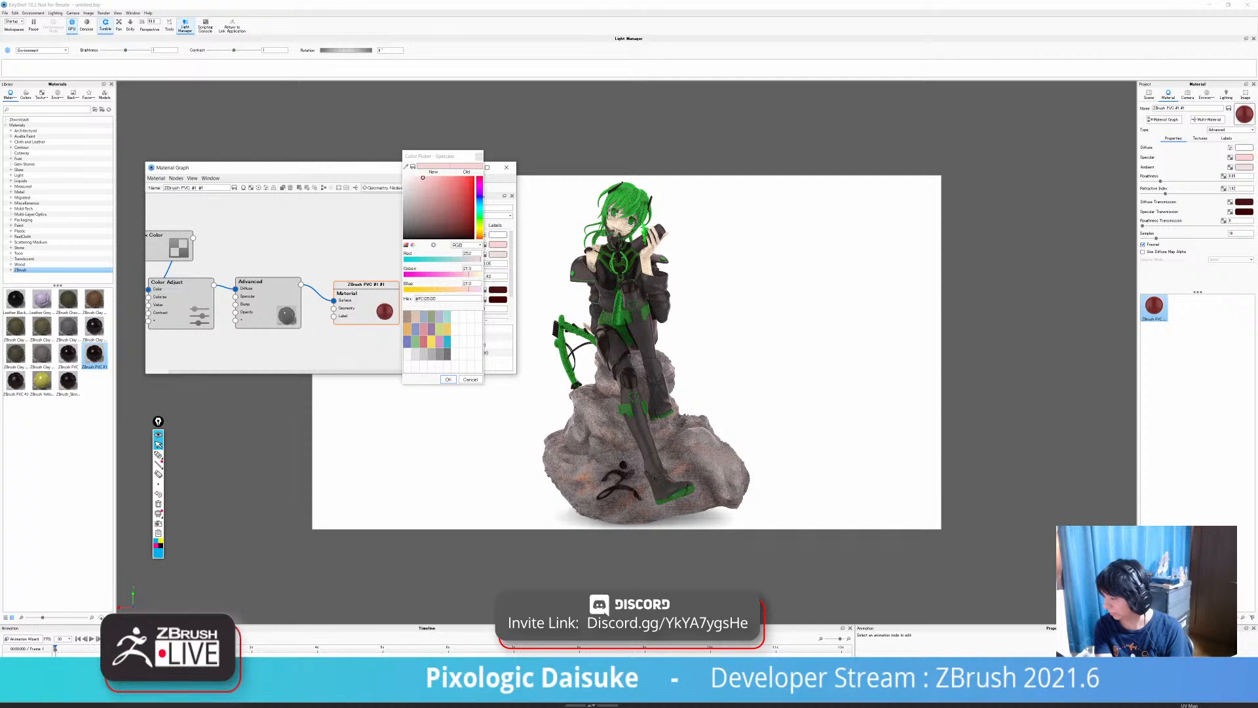
{"action": "left_click", "coordinate": [479, 198]}
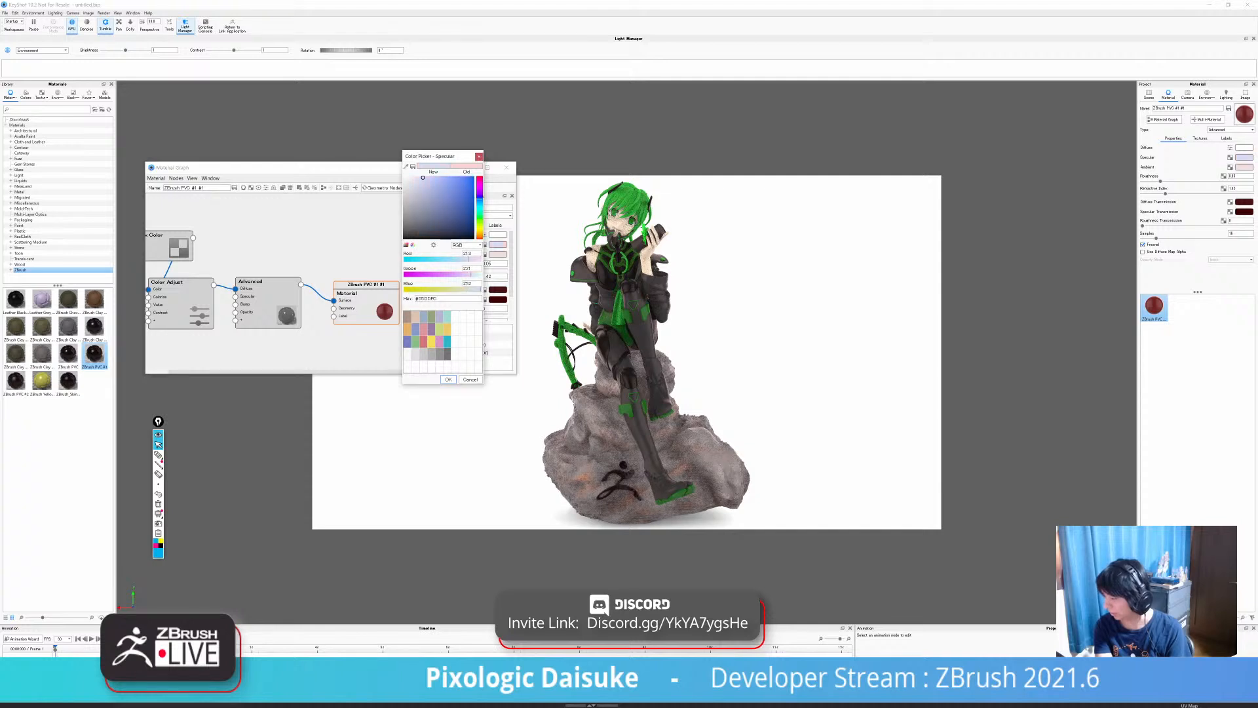
{"action": "mouse_move", "coordinate": [423, 177]}
{"action": "left_mouse_down"}
{"action": "mouse_move", "coordinate": [439, 181]}
{"action": "mouse_move", "coordinate": [426, 178]}
{"action": "left_mouse_up"}
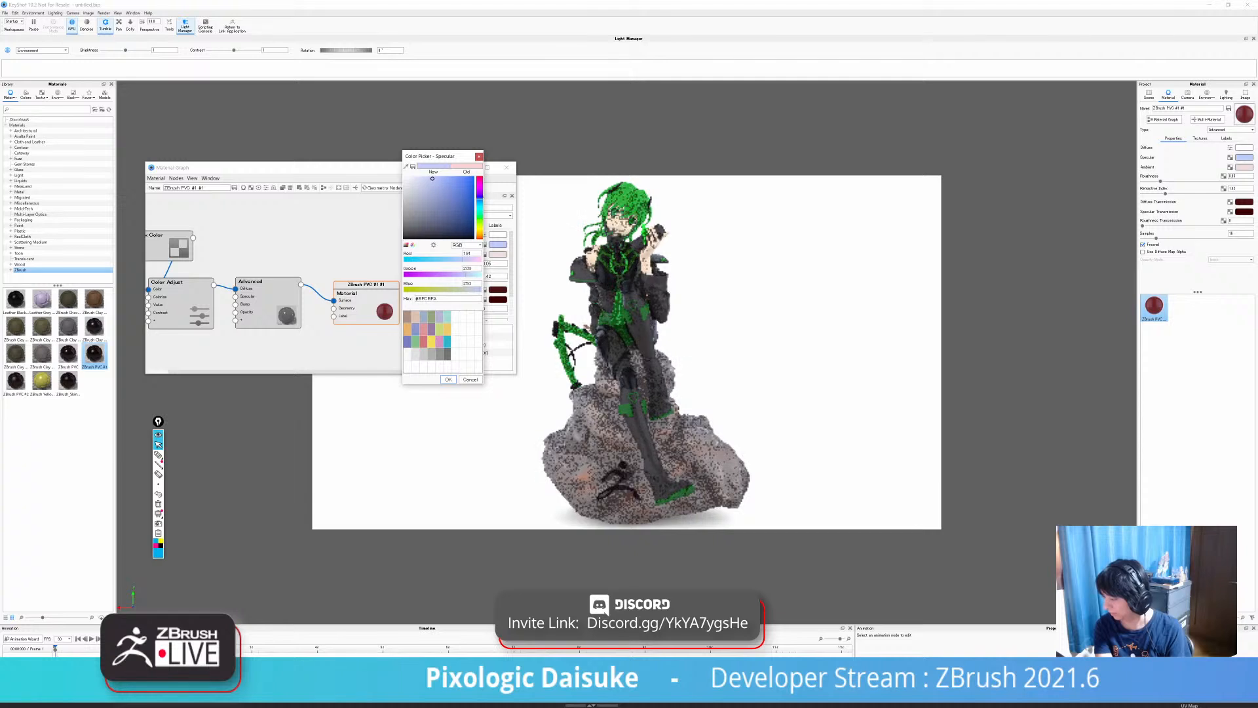
{"action": "left_click_drag", "start_coordinate": [429, 178], "coordinate": [426, 179]}
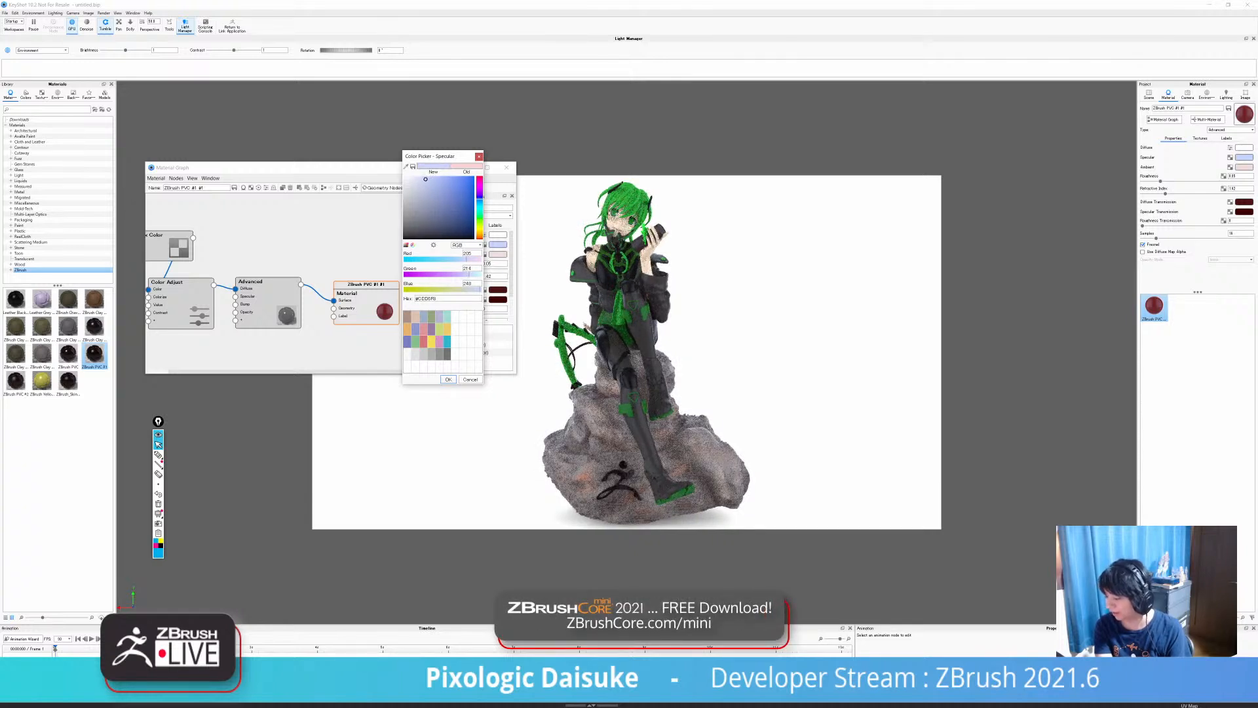
{"action": "left_click", "coordinate": [448, 380]}
Change the PVC material's ambient color to a pale blue and close the Material Graph.
{"action": "left_click", "coordinate": [497, 255]}
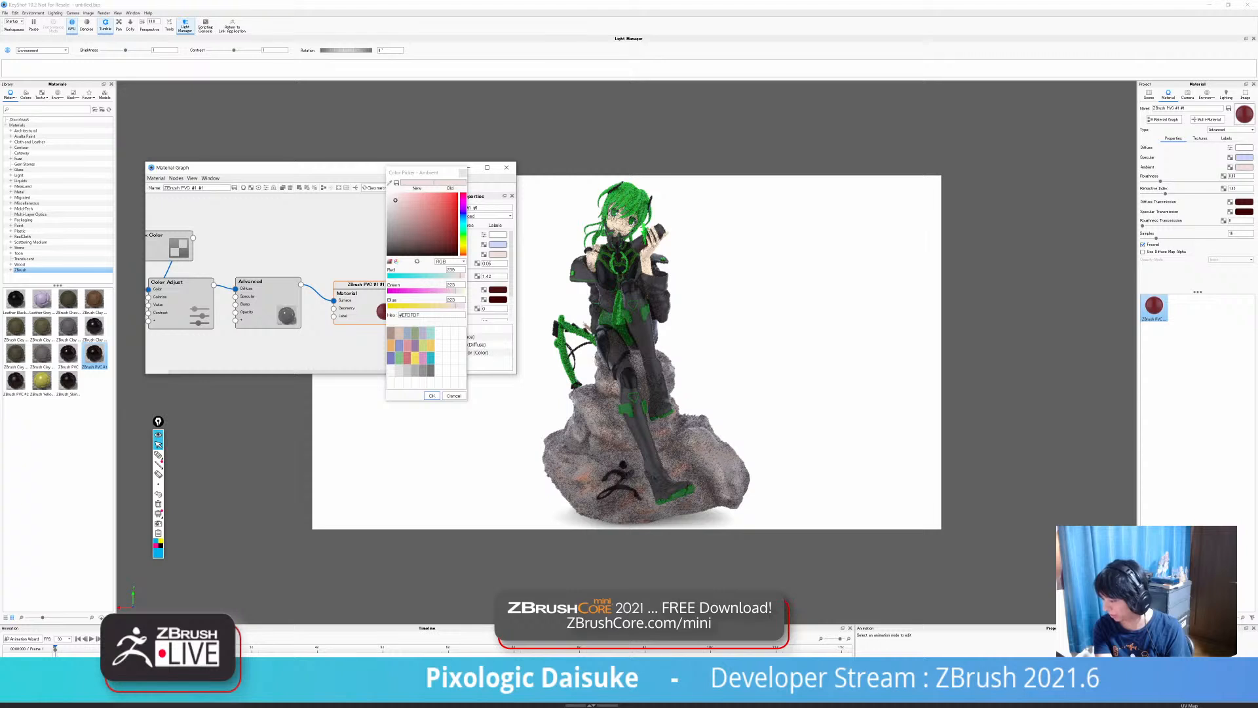
{"action": "left_click_drag", "start_coordinate": [395, 200], "coordinate": [402, 199]}
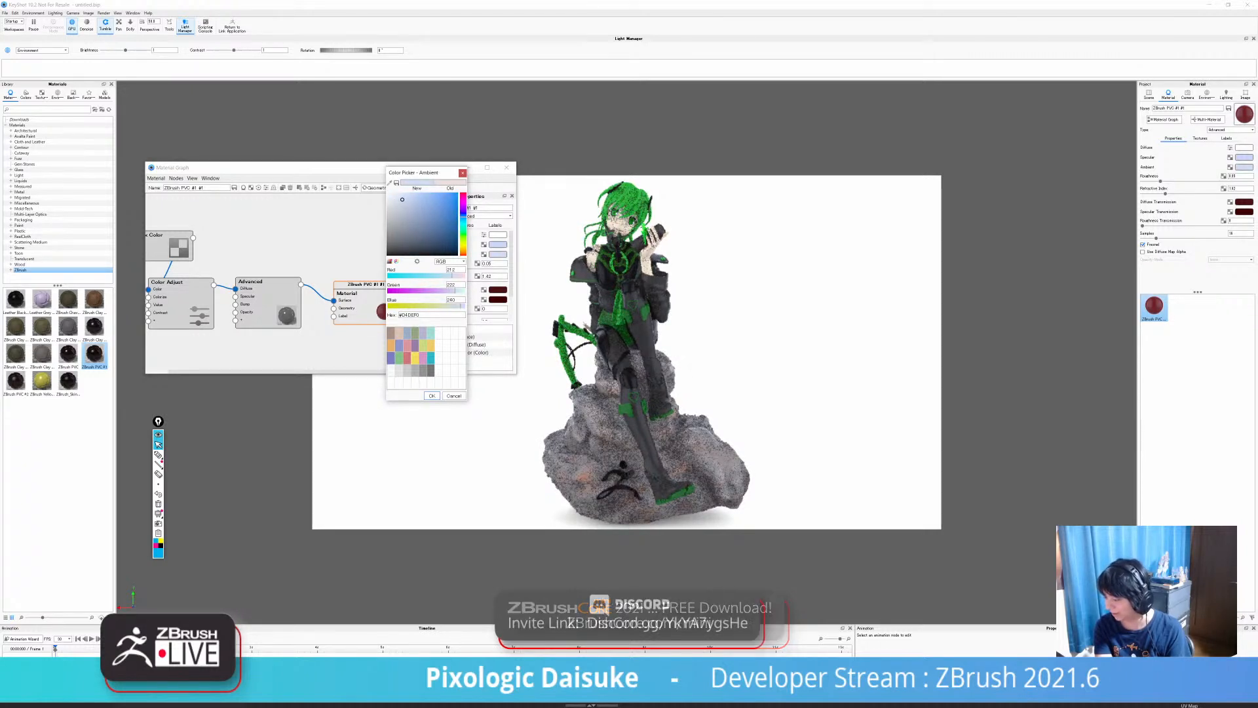
{"action": "left_click", "coordinate": [432, 396]}
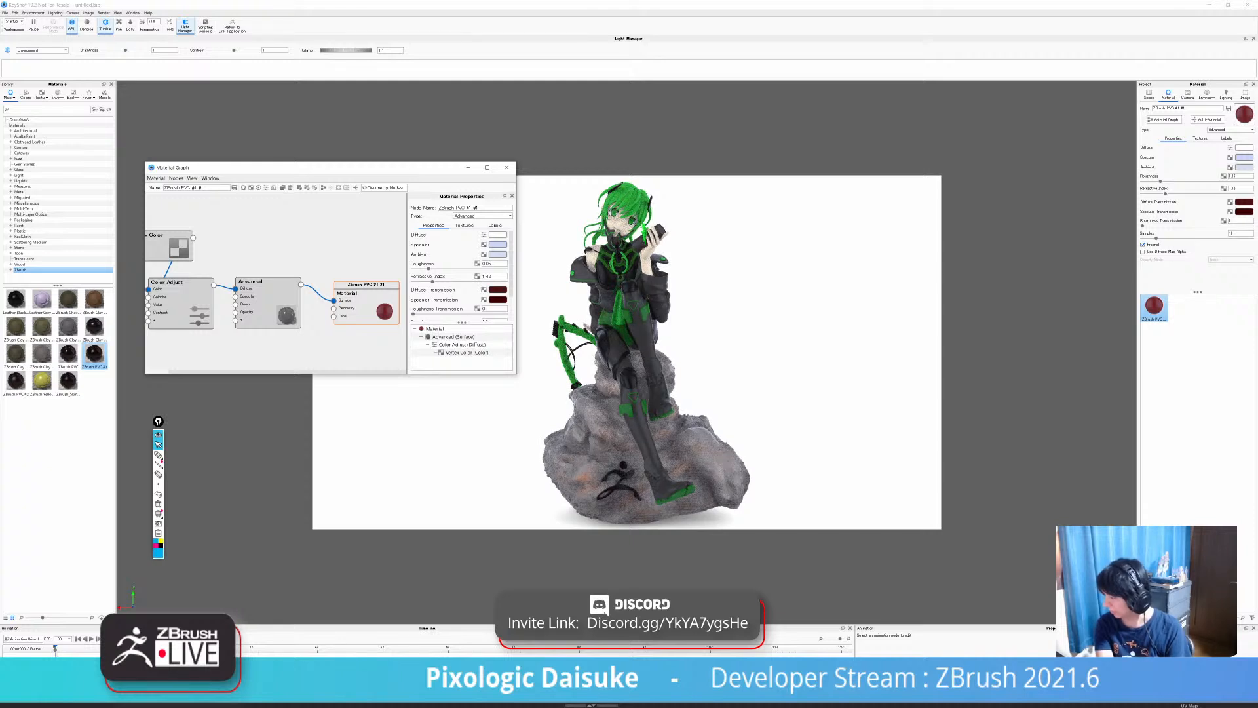
{"action": "left_click", "coordinate": [507, 168]}
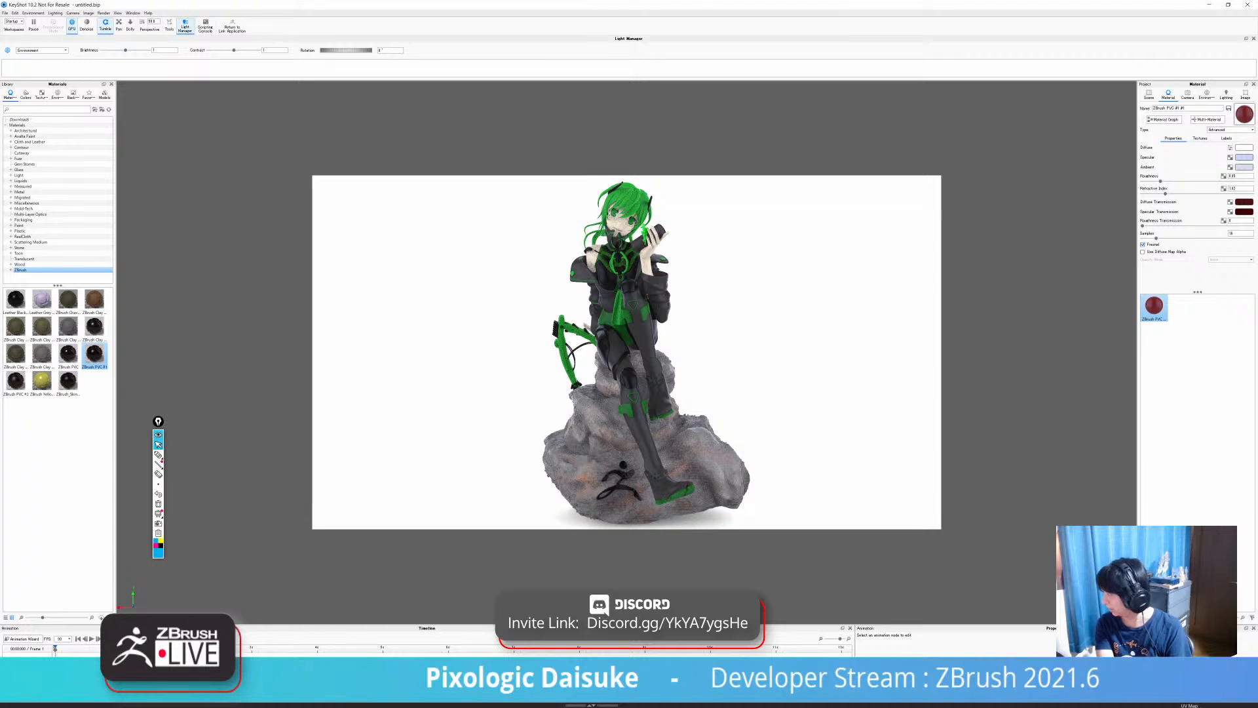
Set the environment background to a solid color and make it black (#000000).
{"action": "left_click", "coordinate": [1207, 95]}
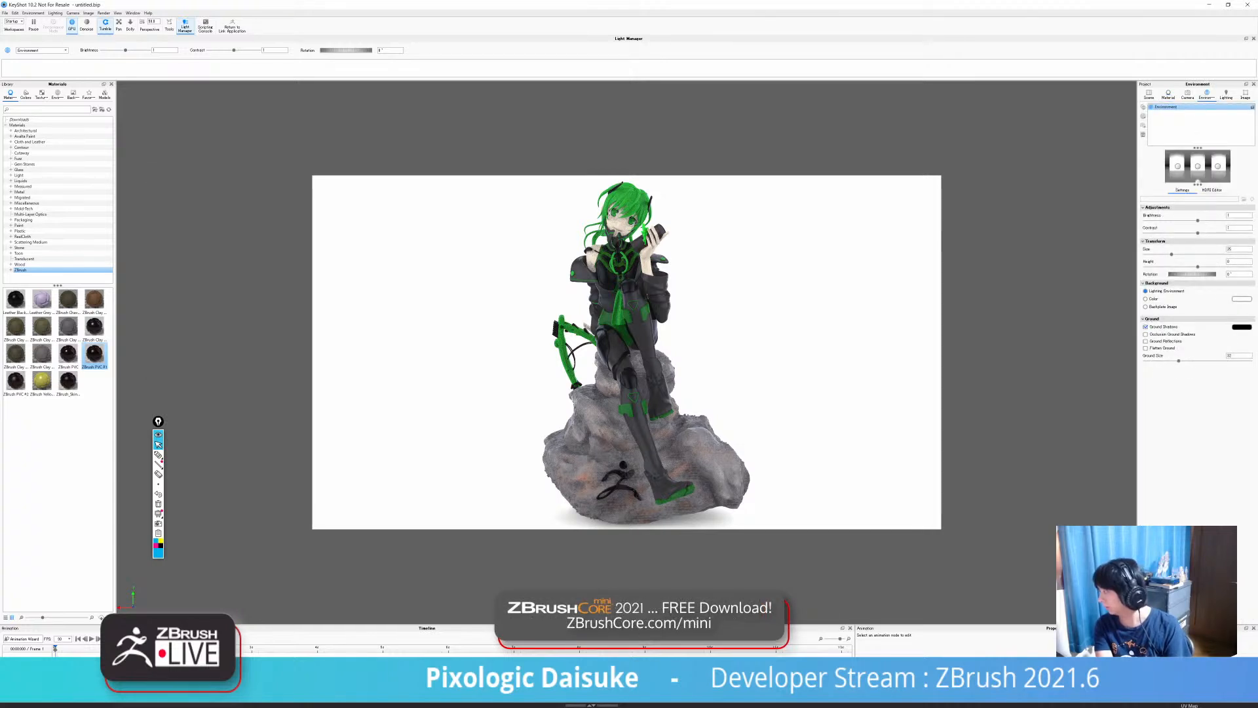
{"action": "double_click", "coordinate": [1231, 249]}
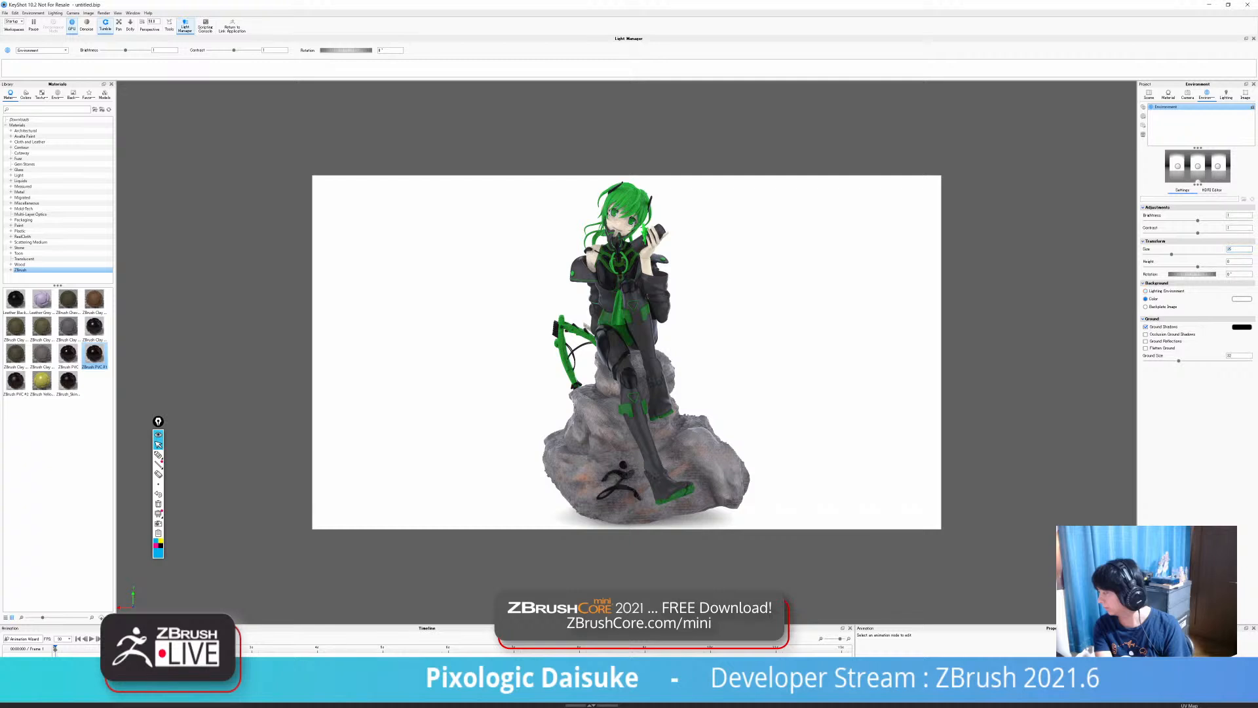
{"action": "left_click", "coordinate": [1242, 298]}
{"action": "left_click", "coordinate": [424, 239]}
{"action": "left_click_drag", "start_coordinate": [424, 240], "coordinate": [427, 256]}
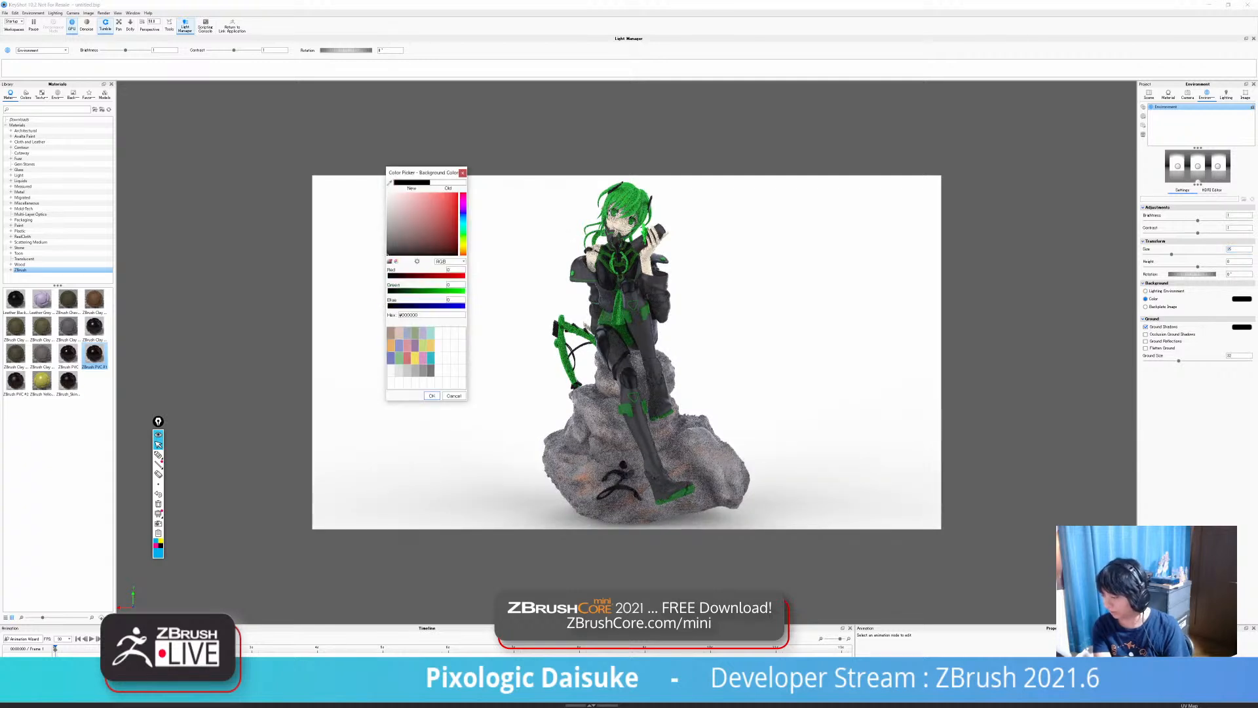
{"action": "left_click", "coordinate": [432, 396]}
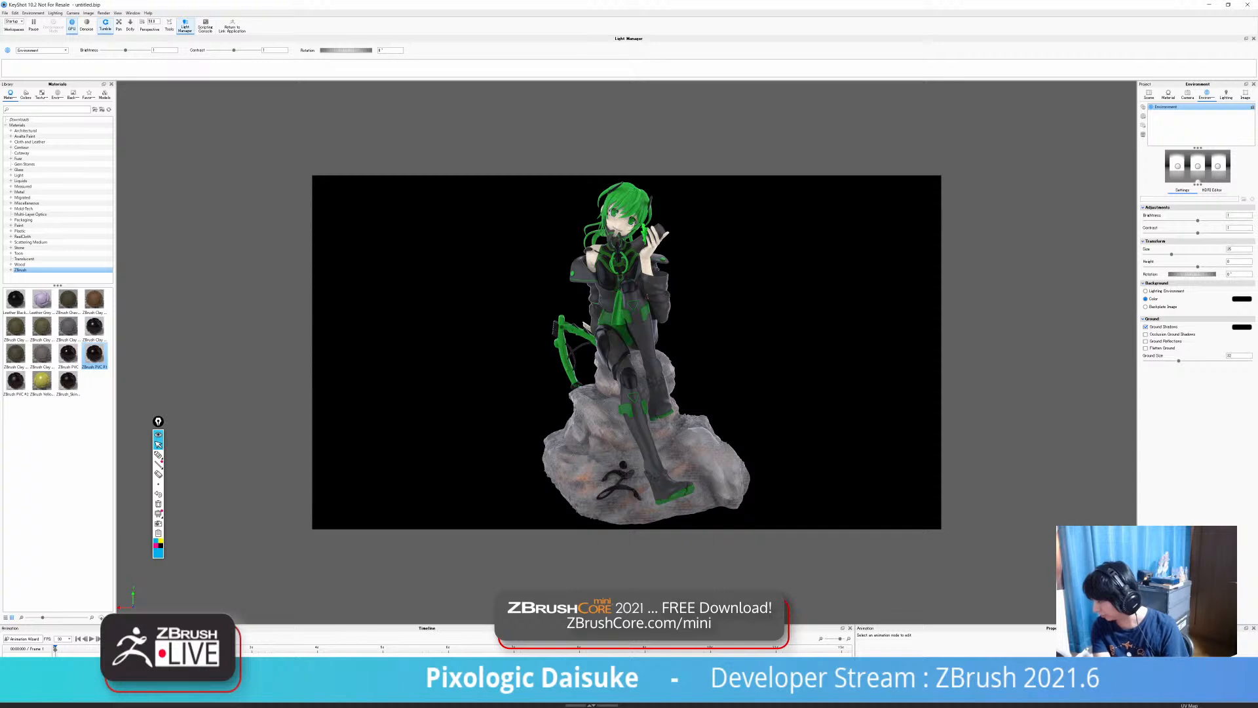
Search the material library for metal and apply Metal Brushed 90° Grey to the two parts of the figure's bow.
{"action": "scroll", "coordinate": [627, 352], "scroll_direction": "up", "scroll_amount": 1}
{"action": "scroll", "coordinate": [627, 351], "scroll_direction": "down", "scroll_amount": 1}
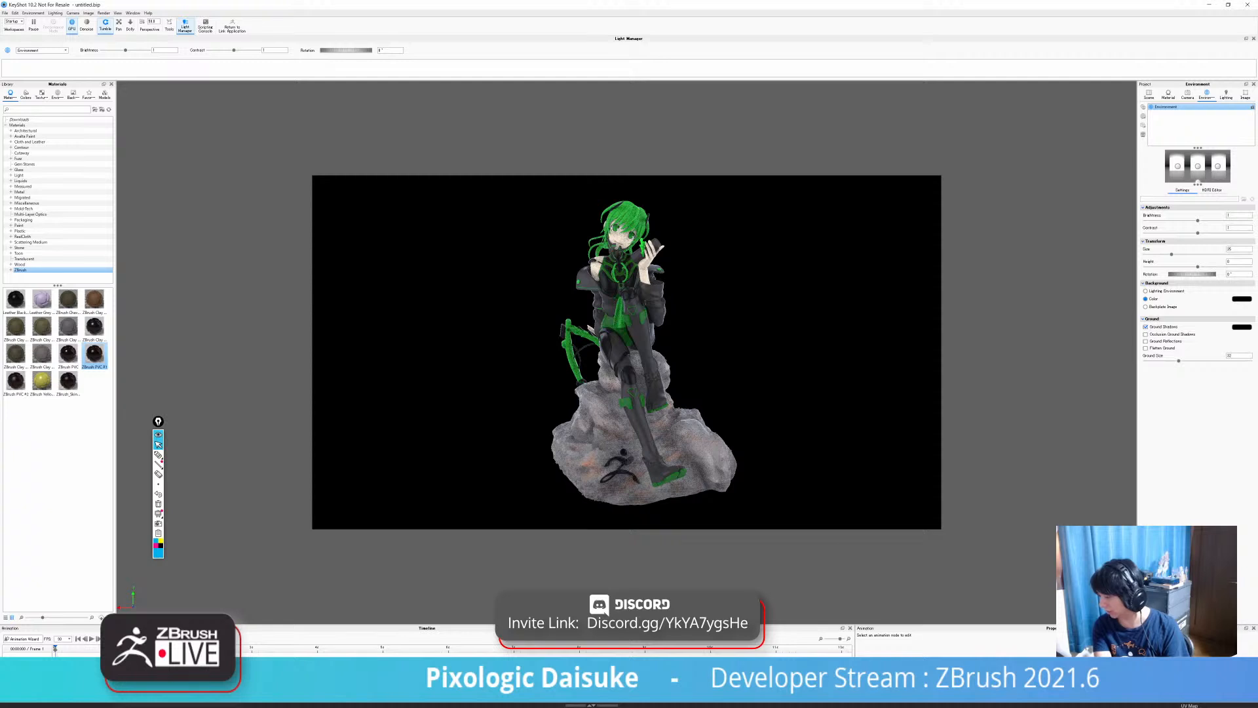
{"action": "left_click", "coordinate": [1149, 94]}
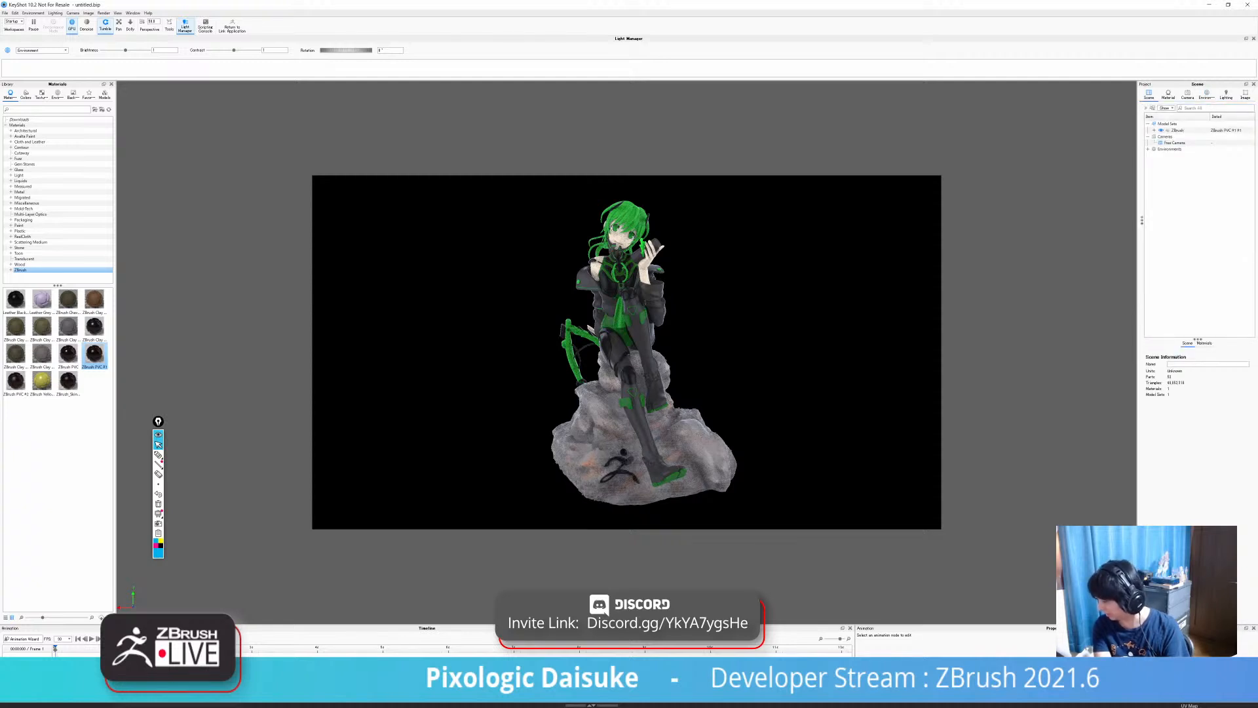
{"action": "left_click", "coordinate": [621, 265]}
{"action": "left_click", "coordinate": [588, 336]}
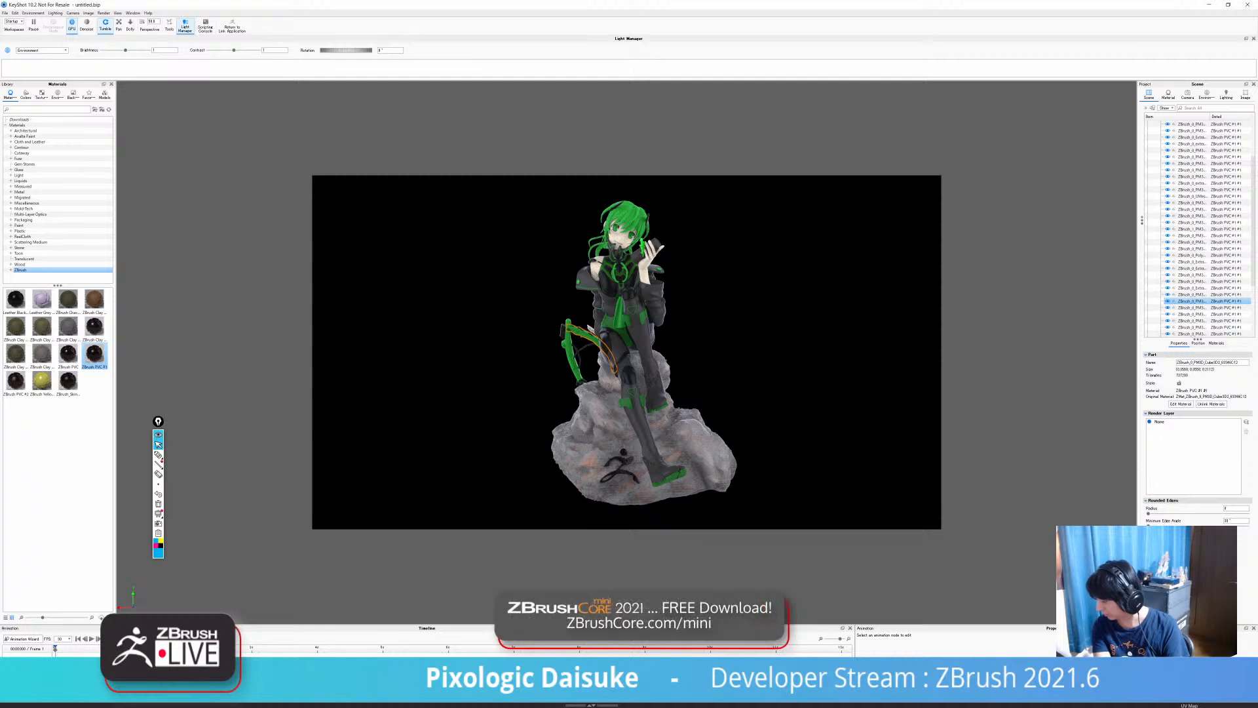
{"action": "left_click", "coordinate": [572, 357], "text": "ctrl"}
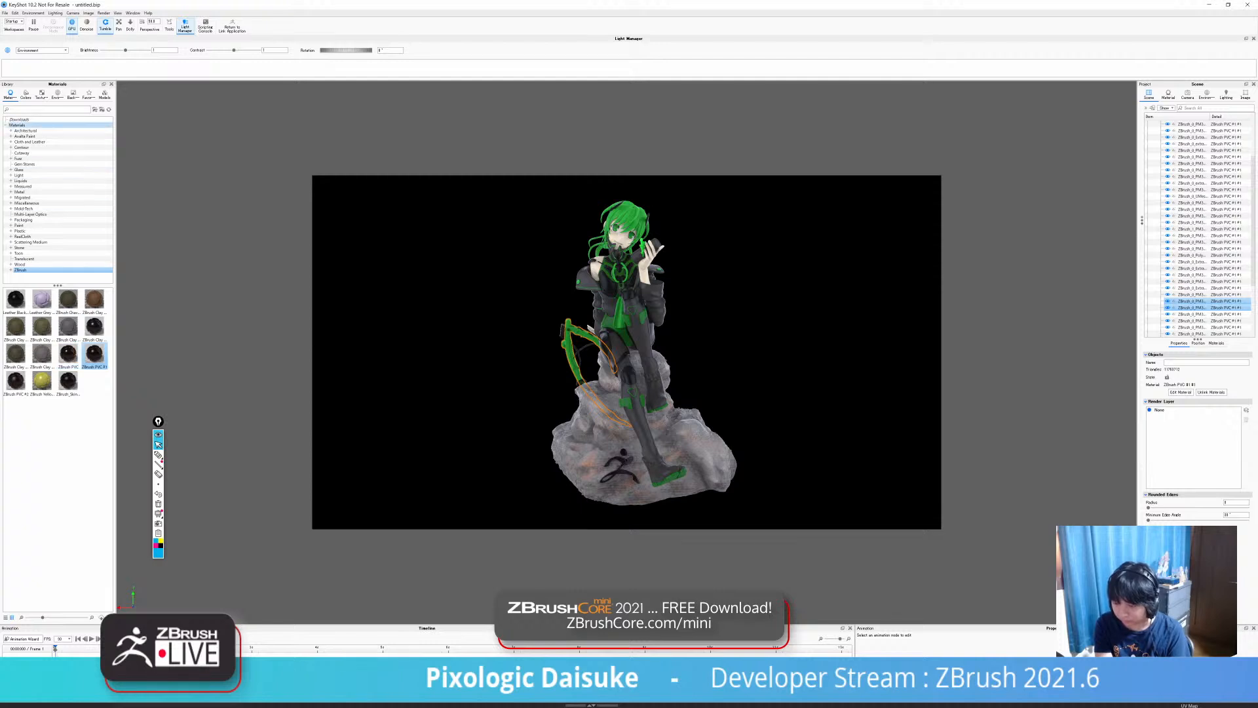
{"action": "type", "text": "metal"}
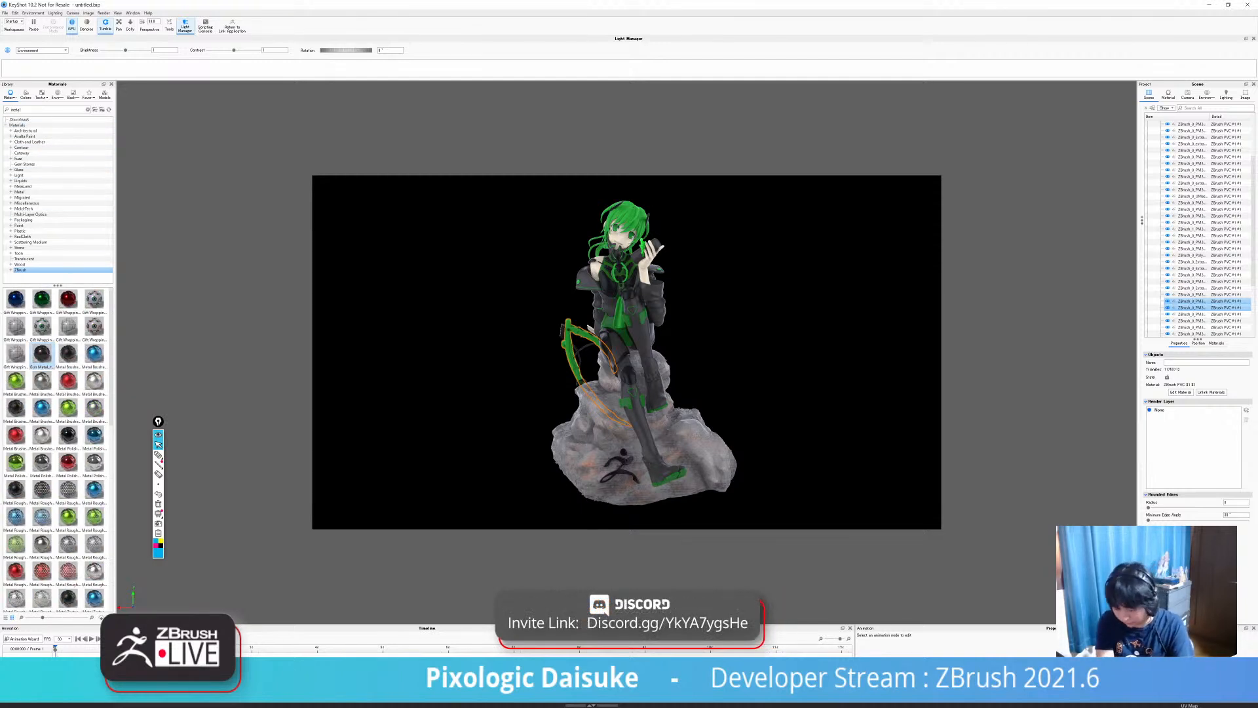
{"action": "scroll", "coordinate": [42, 373], "scroll_direction": "down", "scroll_amount": 3}
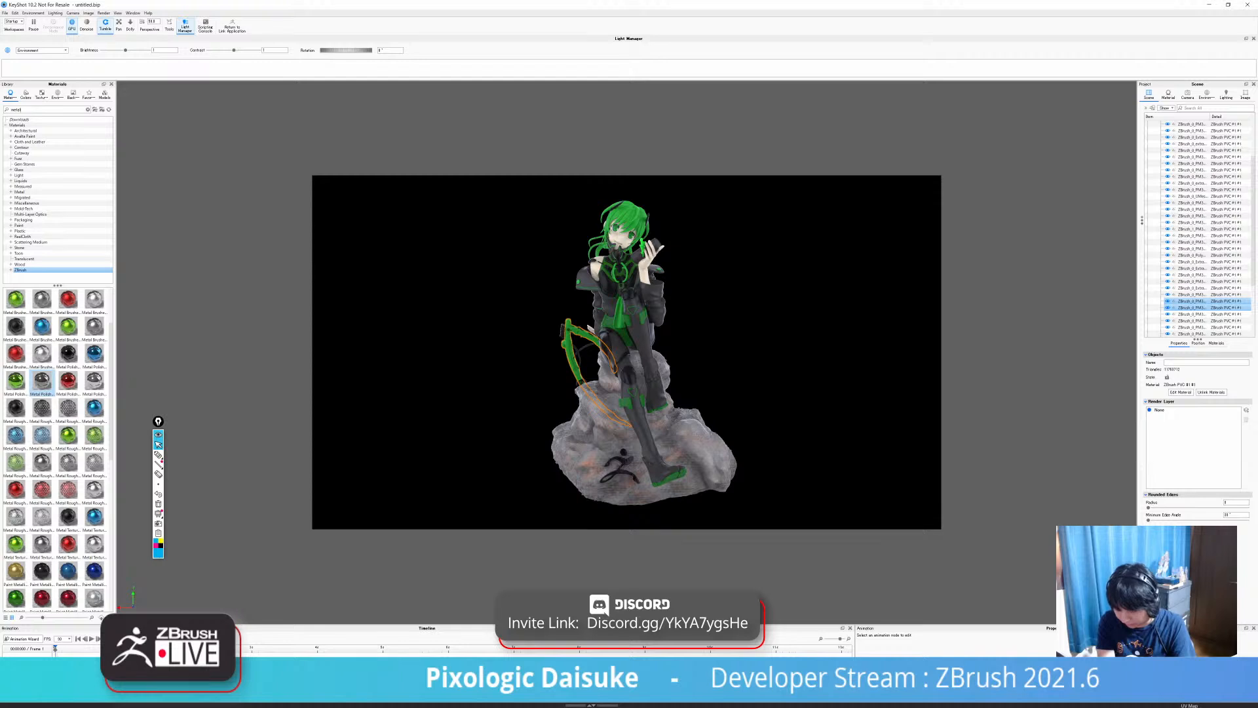
{"action": "mouse_move", "coordinate": [41, 380]}
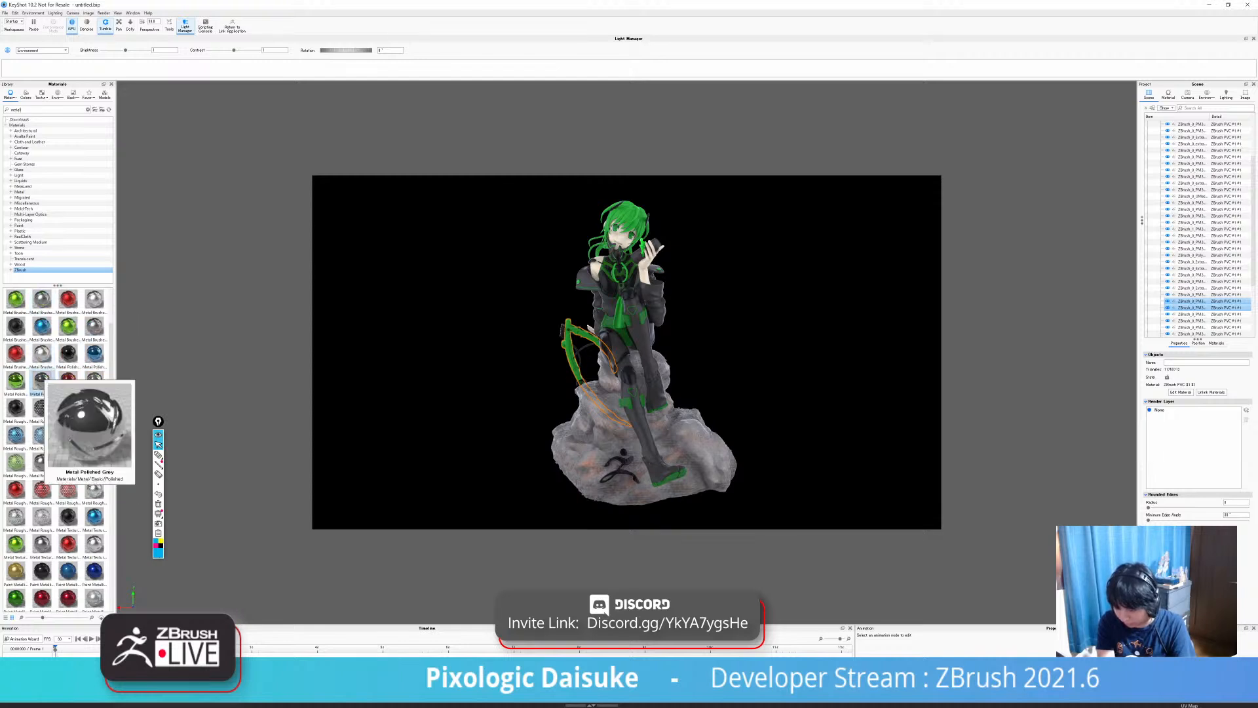
{"action": "mouse_move", "coordinate": [15, 326]}
{"action": "left_click_drag", "start_coordinate": [42, 299], "coordinate": [1194, 304]}
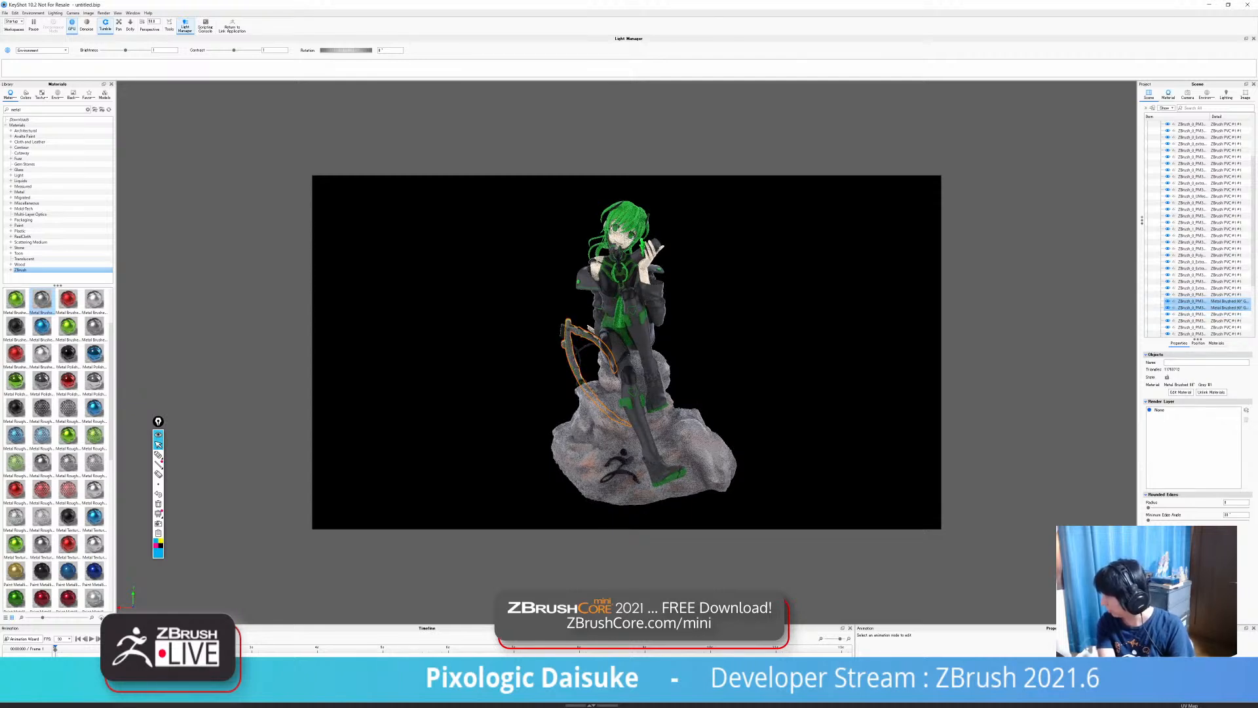
Open the bow's brushed metal material in the Material Graph and spread the Color To Number and Metal nodes apart.
{"action": "double_click", "coordinate": [588, 326]}
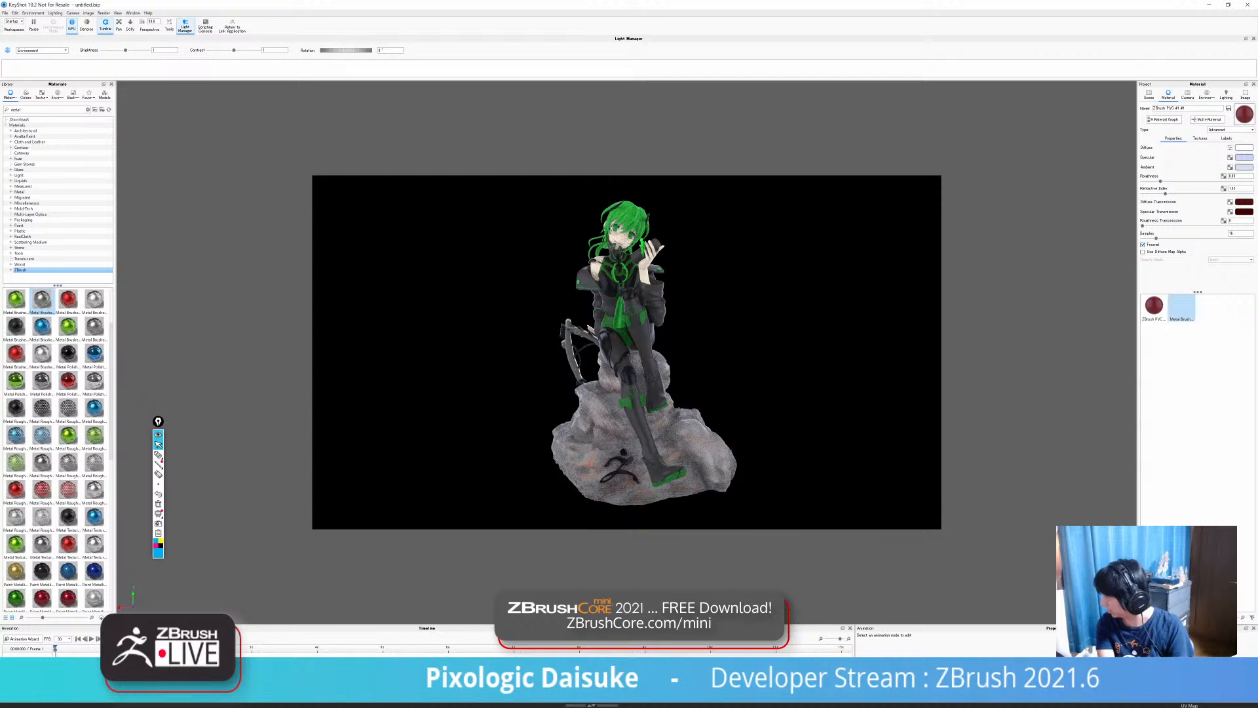
{"action": "left_click", "coordinate": [1165, 120]}
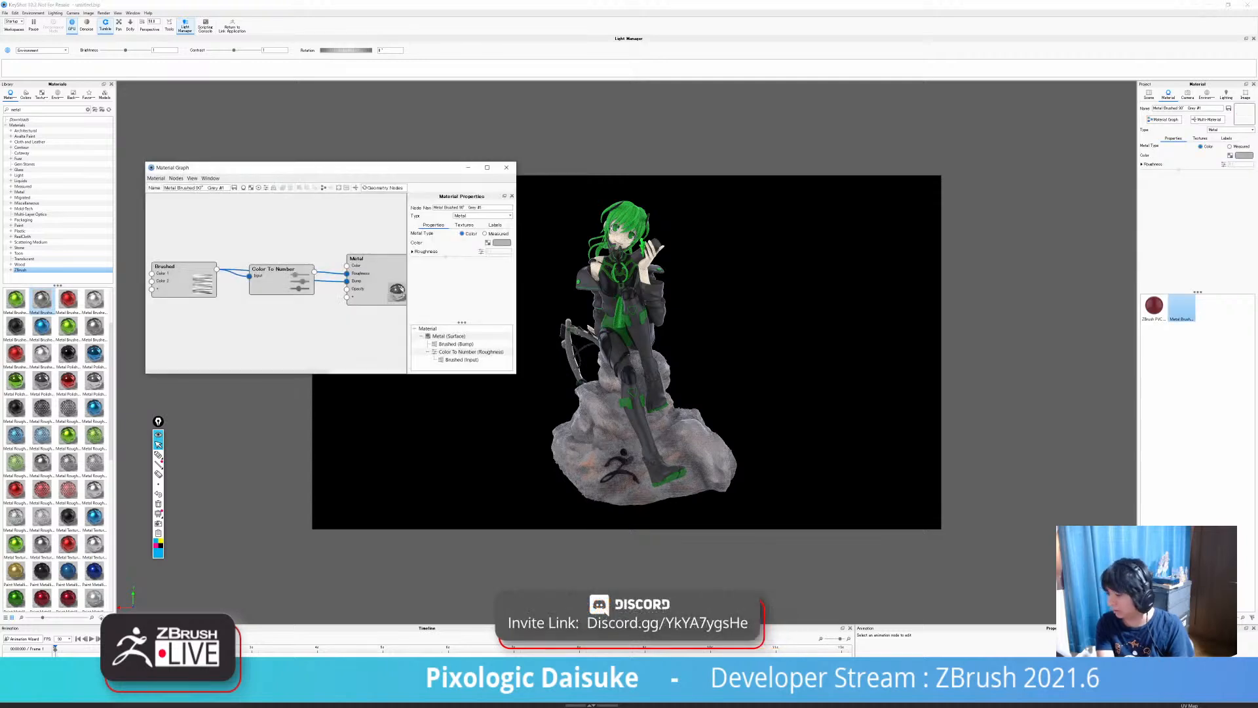
{"action": "left_click_drag", "start_coordinate": [272, 308], "coordinate": [274, 213]}
{"action": "left_click_drag", "start_coordinate": [370, 259], "coordinate": [352, 264]}
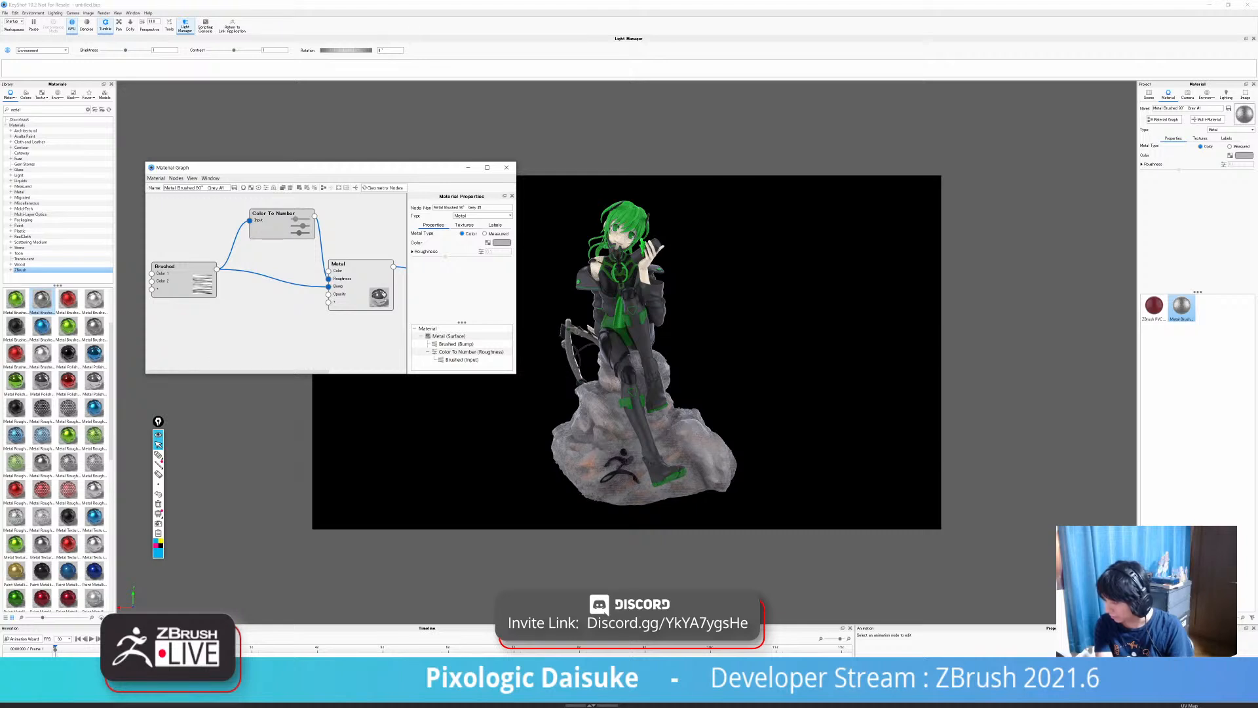
Try the Metallic Paint type on the bow's material, view its clear-coat settings, and undo the type change.
{"action": "left_click", "coordinate": [483, 215]}
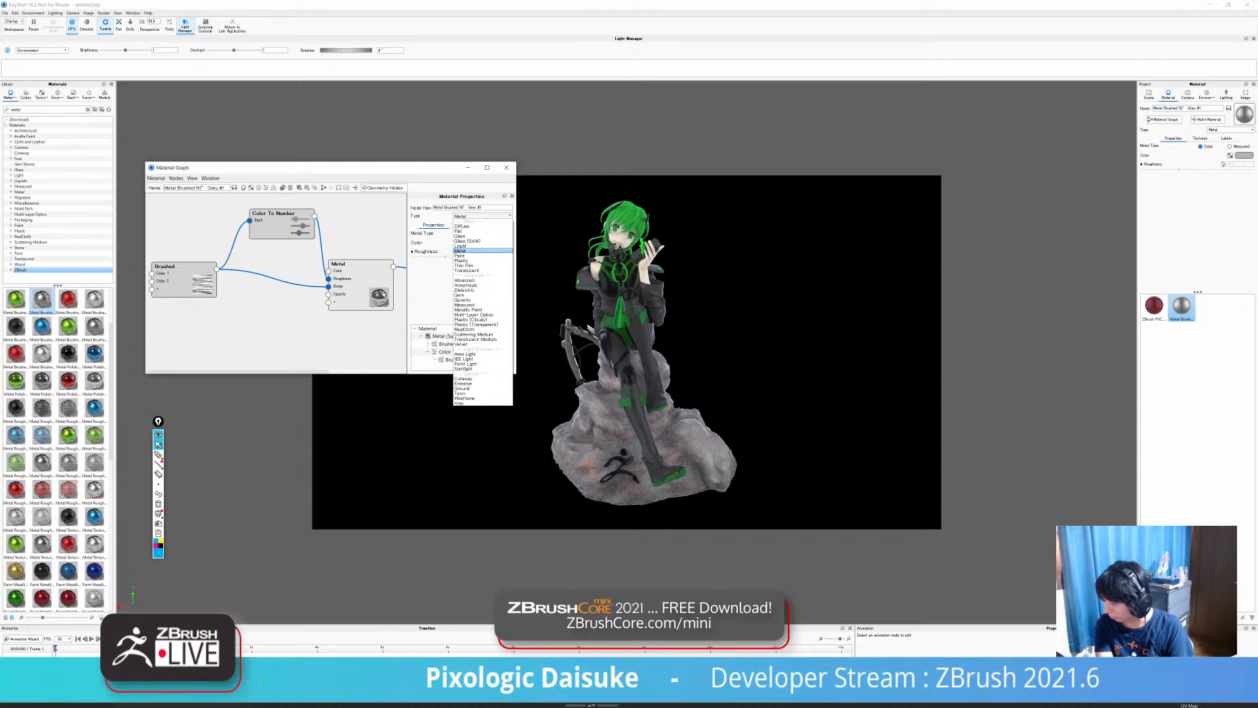
{"action": "left_click", "coordinate": [468, 309]}
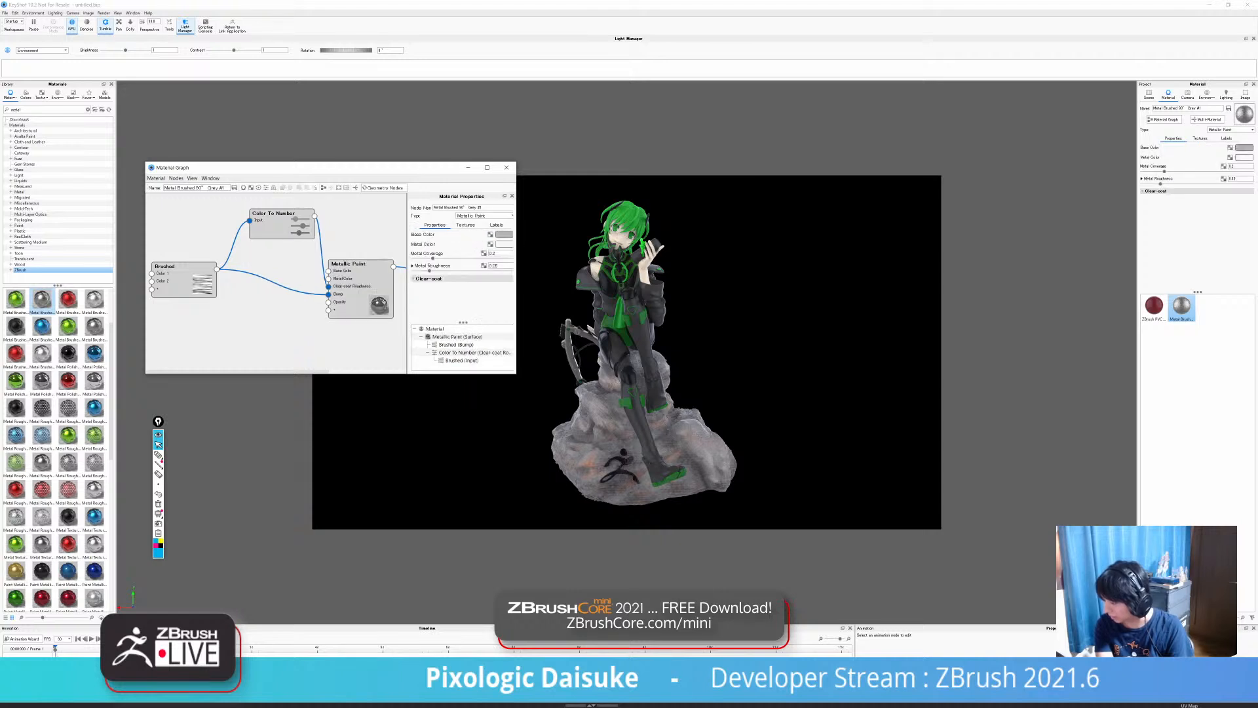
{"action": "left_click", "coordinate": [428, 279]}
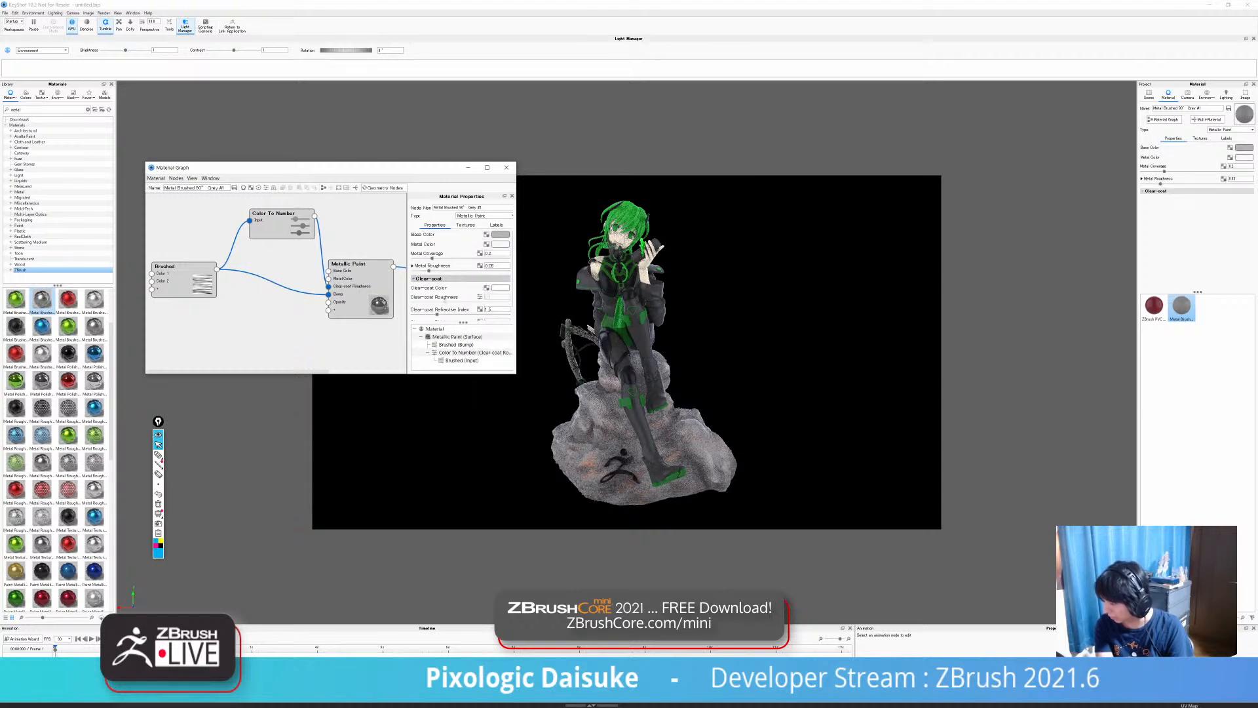
{"action": "scroll", "coordinate": [459, 275], "scroll_direction": "down", "scroll_amount": 1}
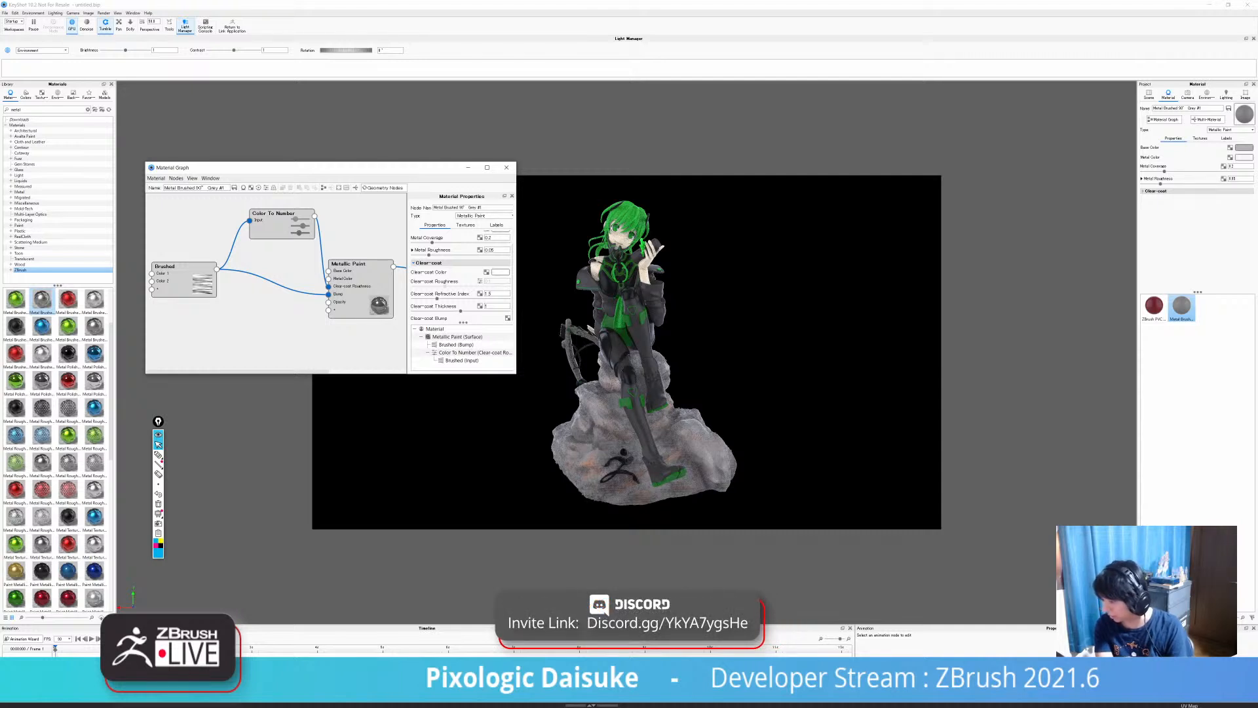
{"action": "key", "text": "ctrl+z"}
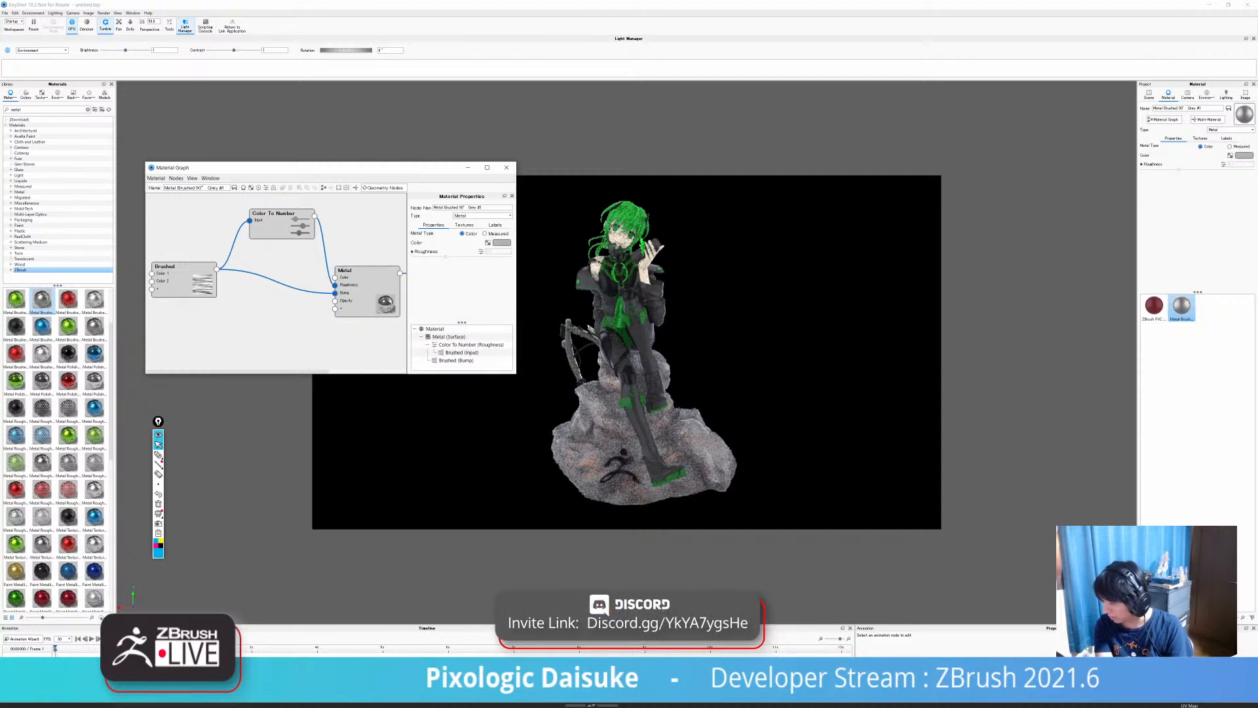
Examine the metal material's bump texture settings, roughness samples and available material types.
{"action": "left_click", "coordinate": [464, 224]}
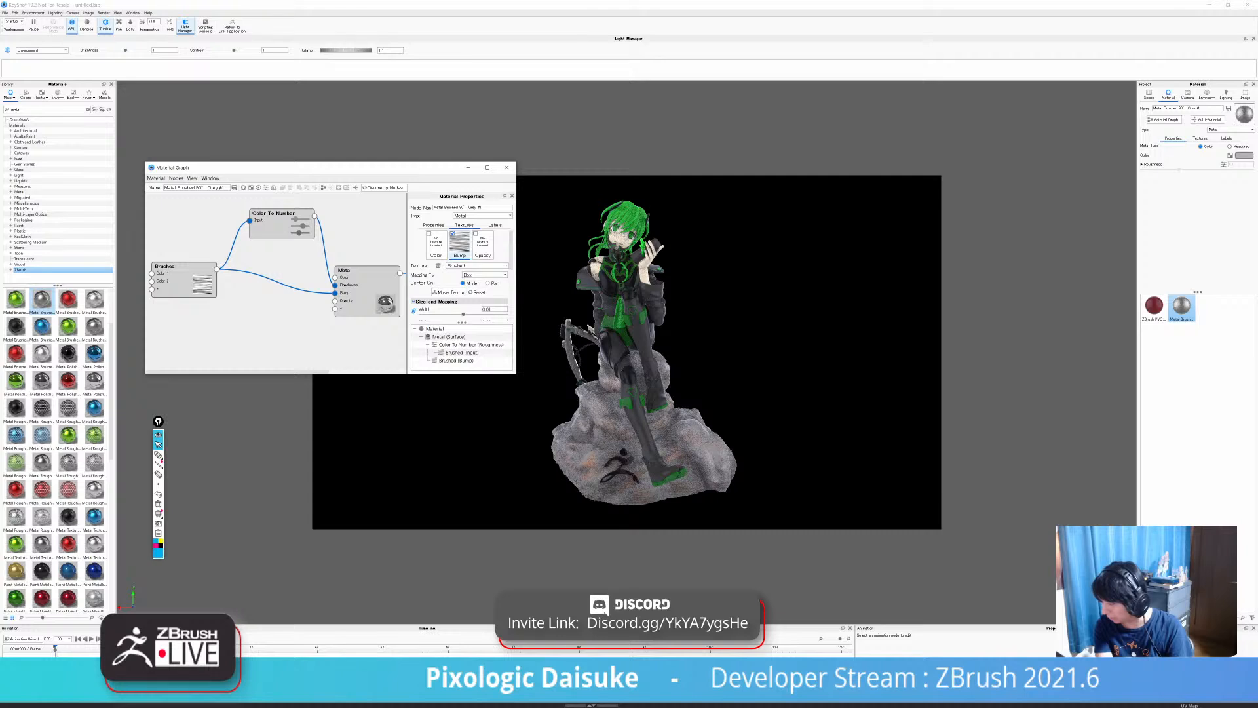
{"action": "scroll", "coordinate": [462, 275], "scroll_direction": "down", "scroll_amount": 5}
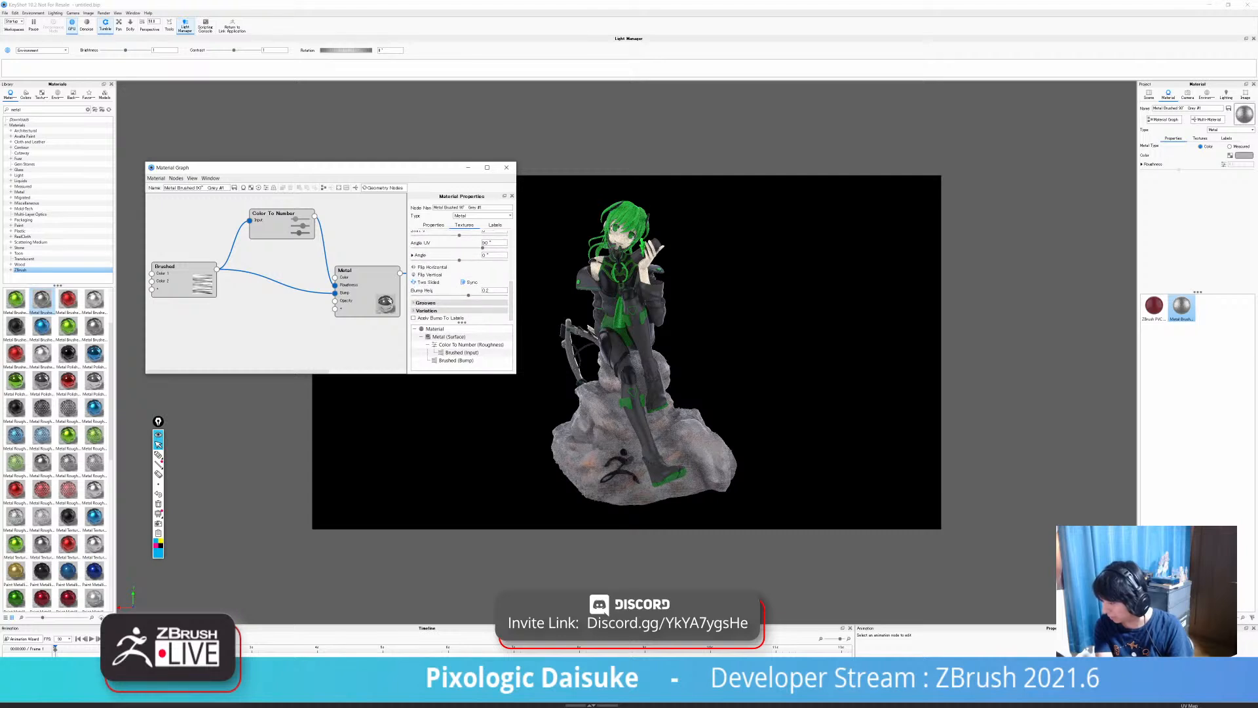
{"action": "left_click", "coordinate": [433, 225]}
{"action": "left_click", "coordinate": [413, 252]}
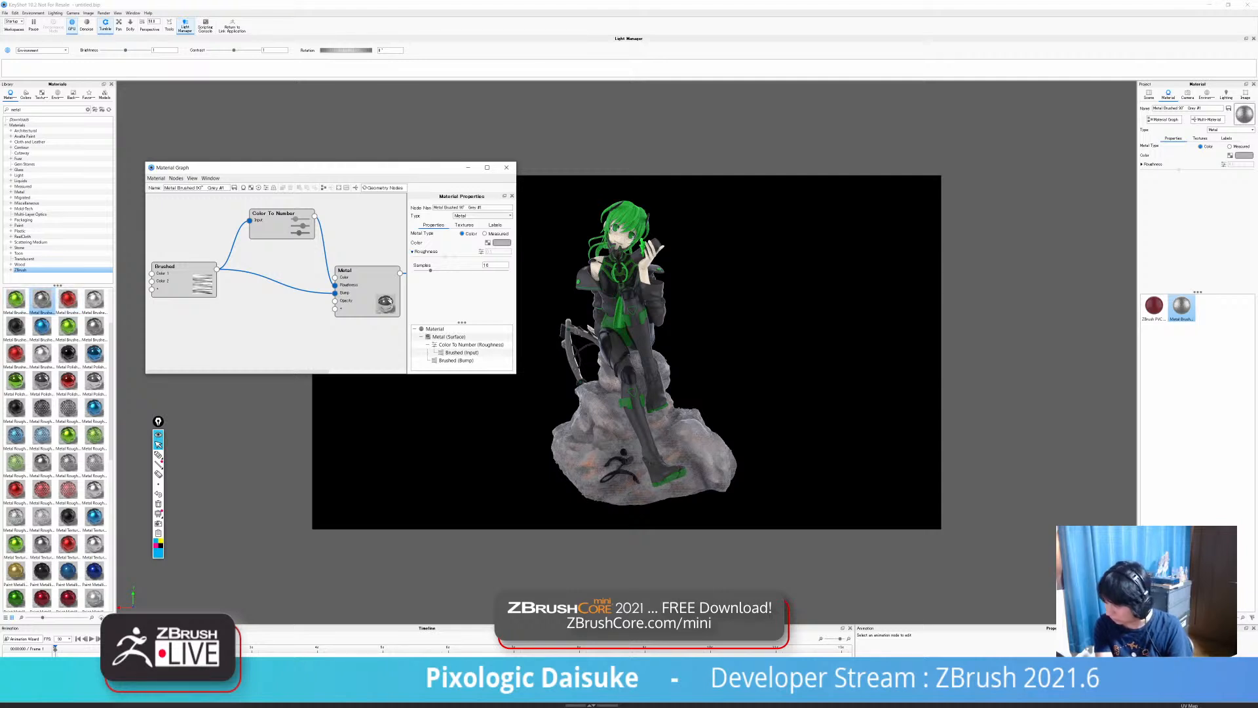
{"action": "left_click", "coordinate": [482, 216]}
{"action": "key", "text": "Escape"}
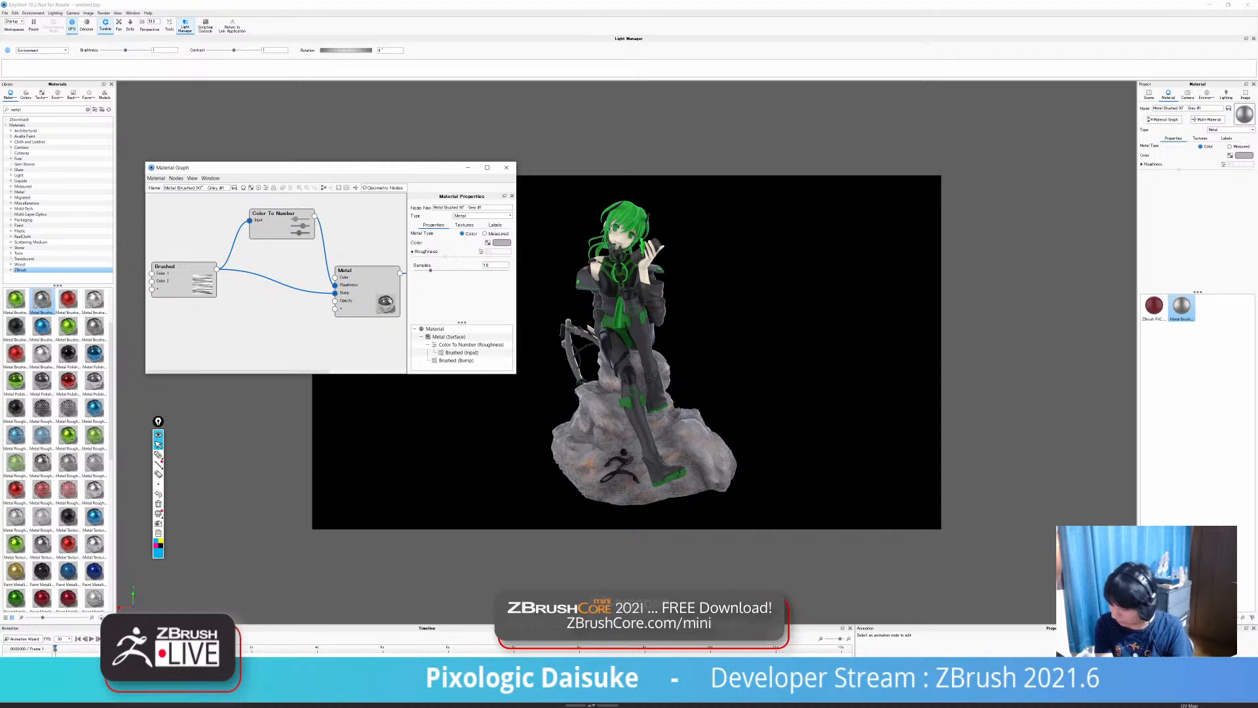
Try the Measured metal type with its presets and Anodized option on the bow's material, and return it to Color.
{"action": "left_click", "coordinate": [485, 233]}
{"action": "left_click", "coordinate": [476, 242]}
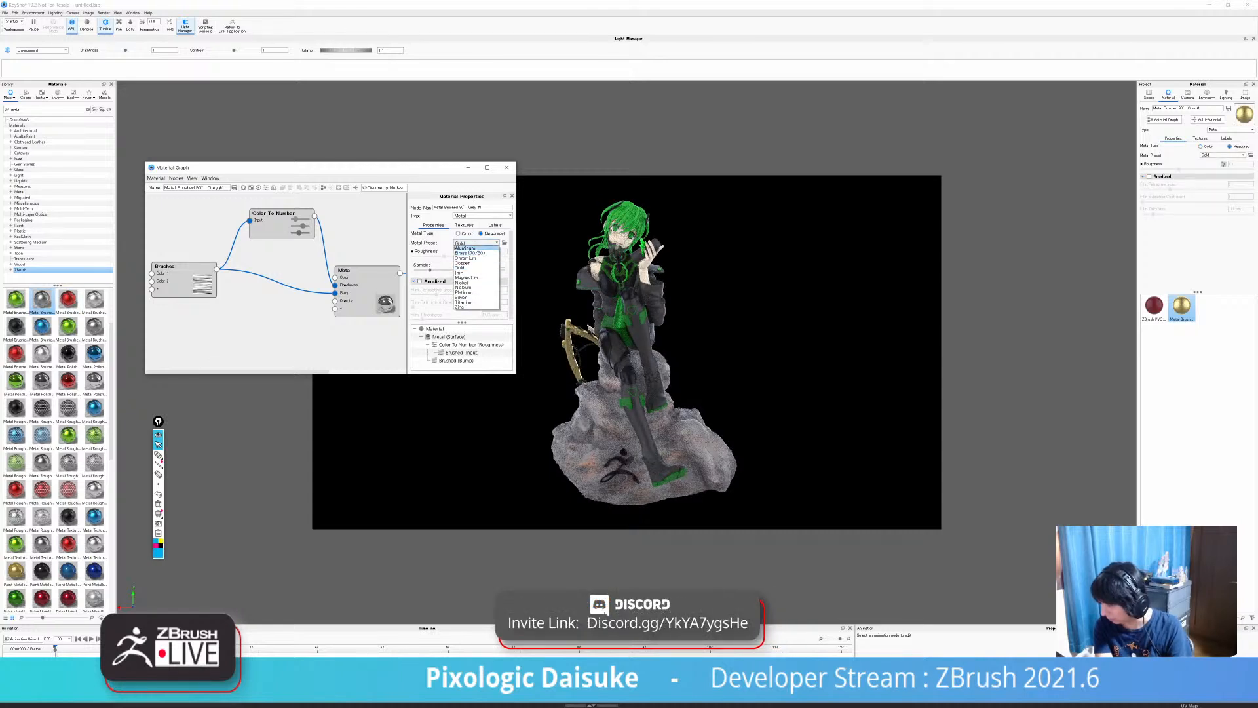
{"action": "left_click", "coordinate": [476, 242]}
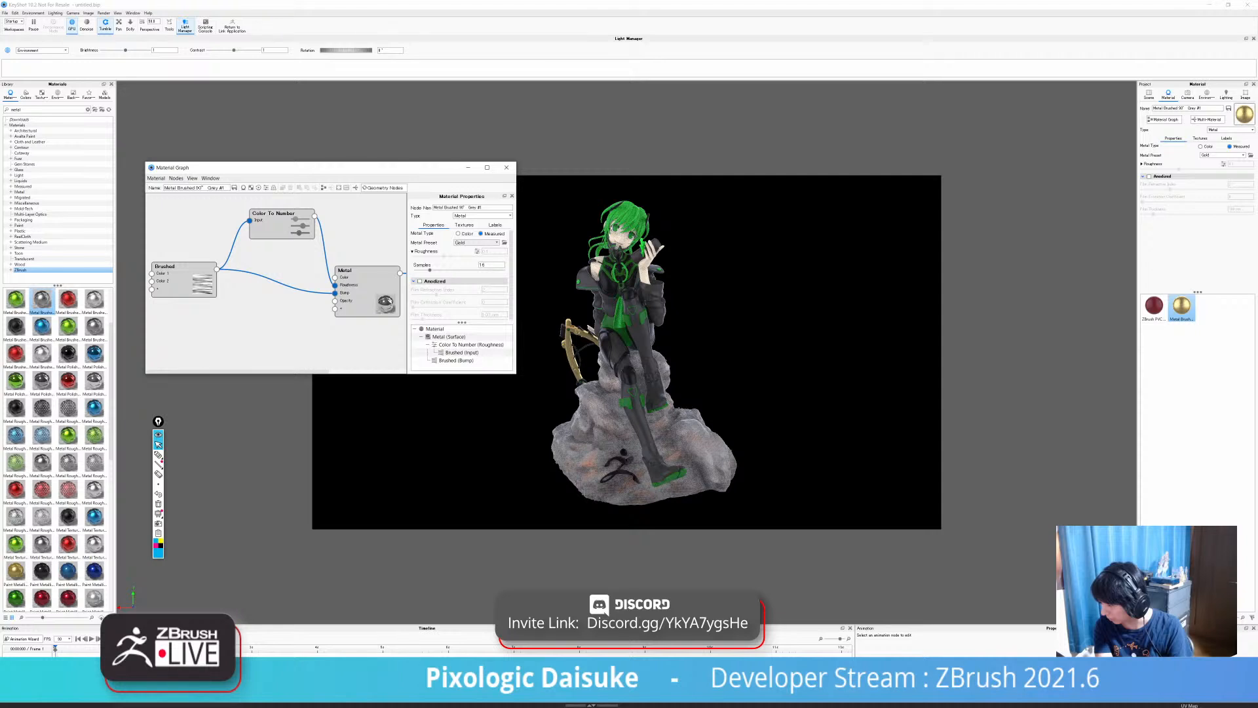
{"action": "left_click", "coordinate": [420, 281]}
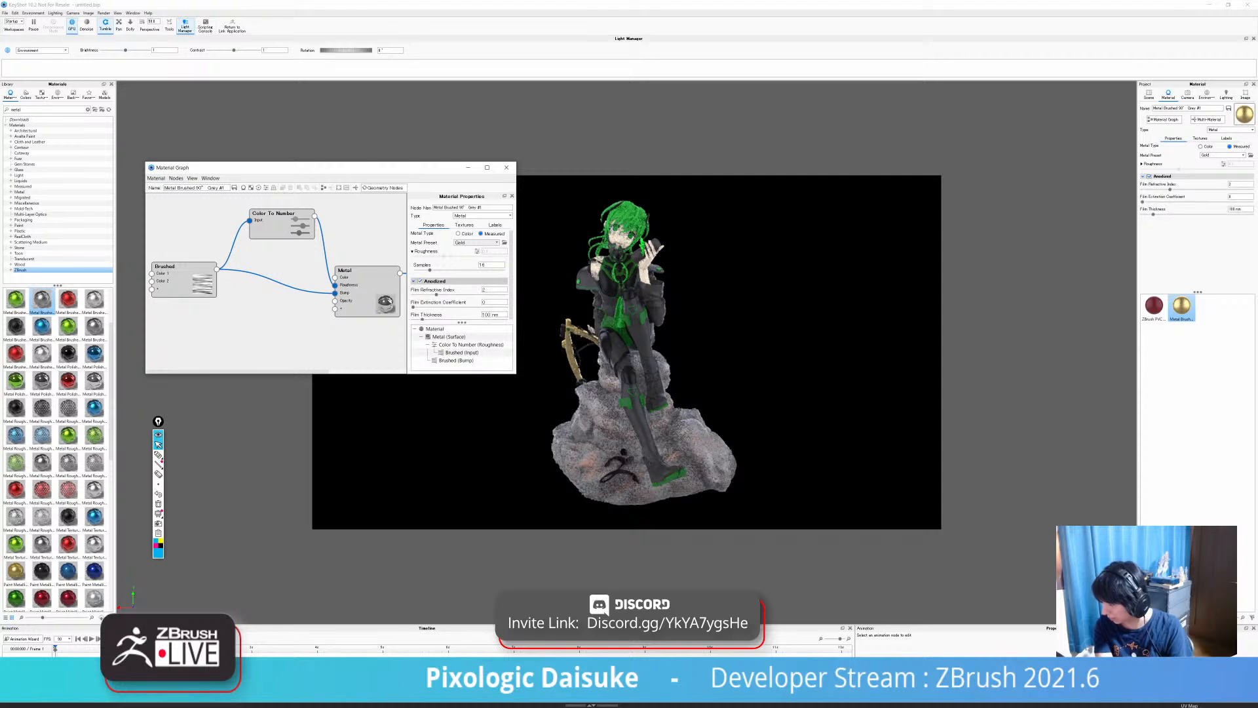
{"action": "left_click", "coordinate": [420, 281]}
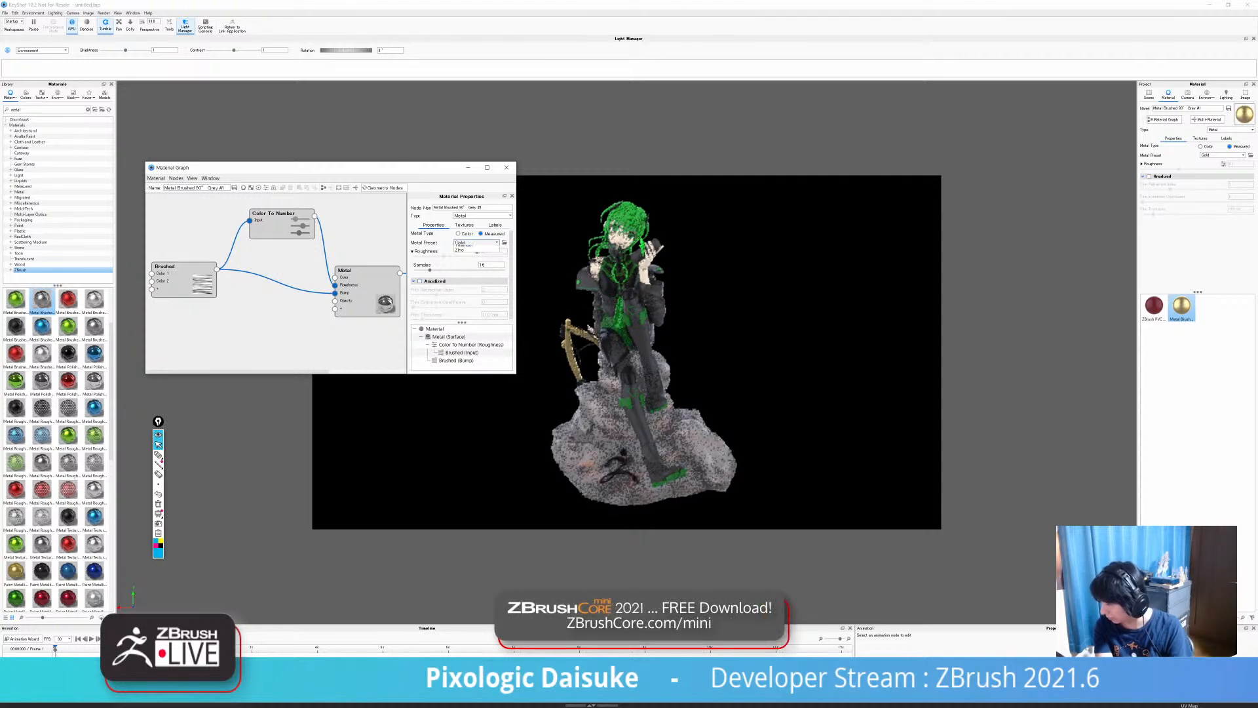
{"action": "left_click", "coordinate": [476, 243]}
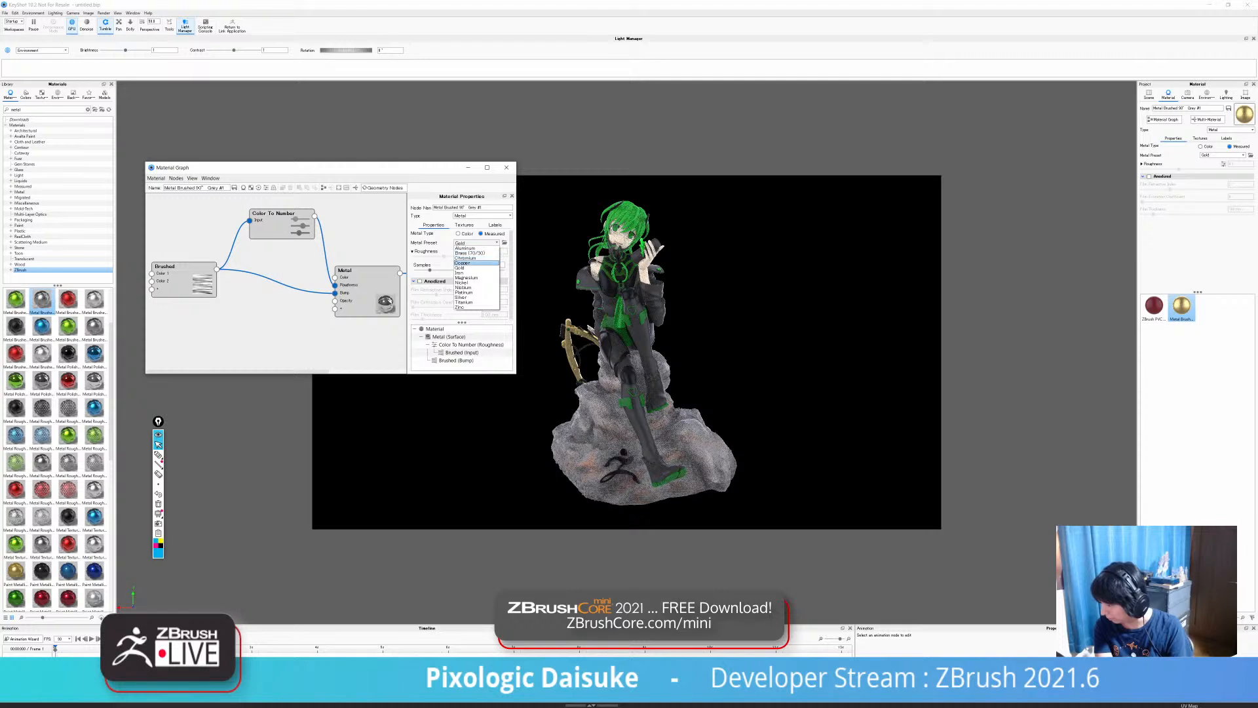
{"action": "left_click", "coordinate": [459, 234]}
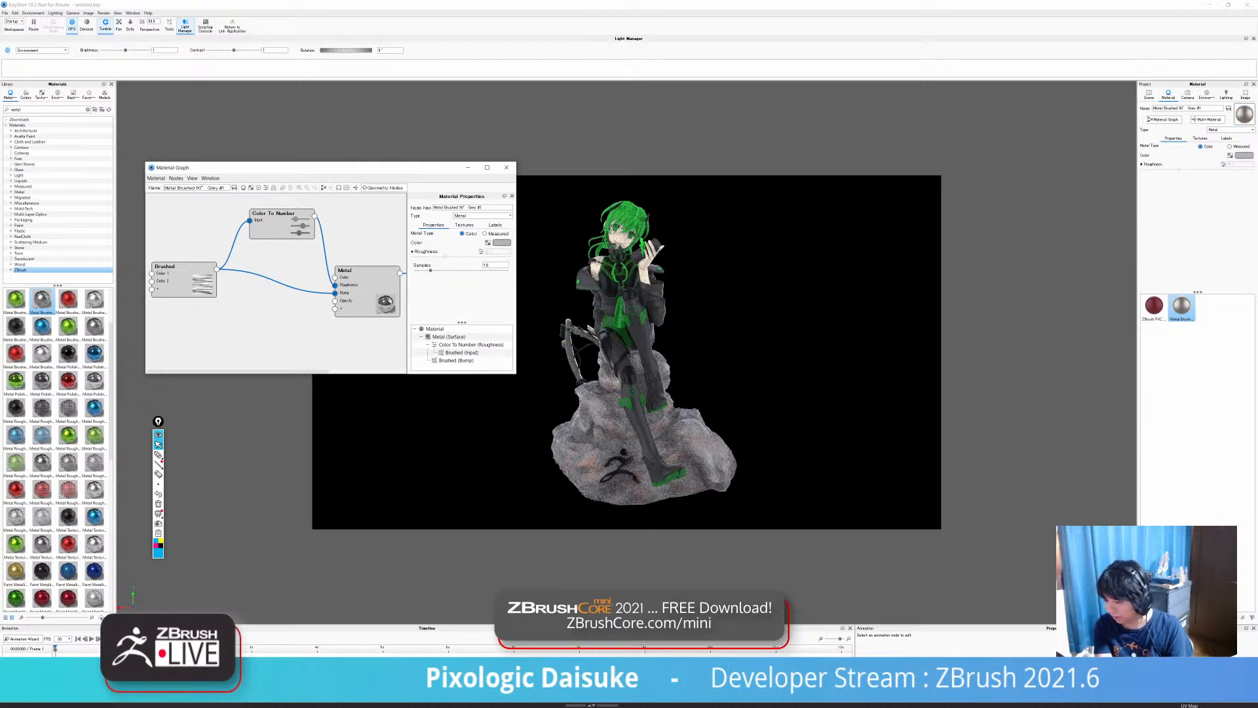
Add a Vertex Color texture node to the bow's material graph and connect it to the Metal node's Color input.
{"action": "mouse_move", "coordinate": [177, 267]}
{"action": "left_mouse_down"}
{"action": "mouse_move", "coordinate": [196, 285]}
{"action": "mouse_move", "coordinate": [198, 227]}
{"action": "mouse_move", "coordinate": [202, 280]}
{"action": "mouse_move", "coordinate": [259, 262]}
{"action": "left_mouse_up"}
{"action": "right_click", "coordinate": [163, 278]}
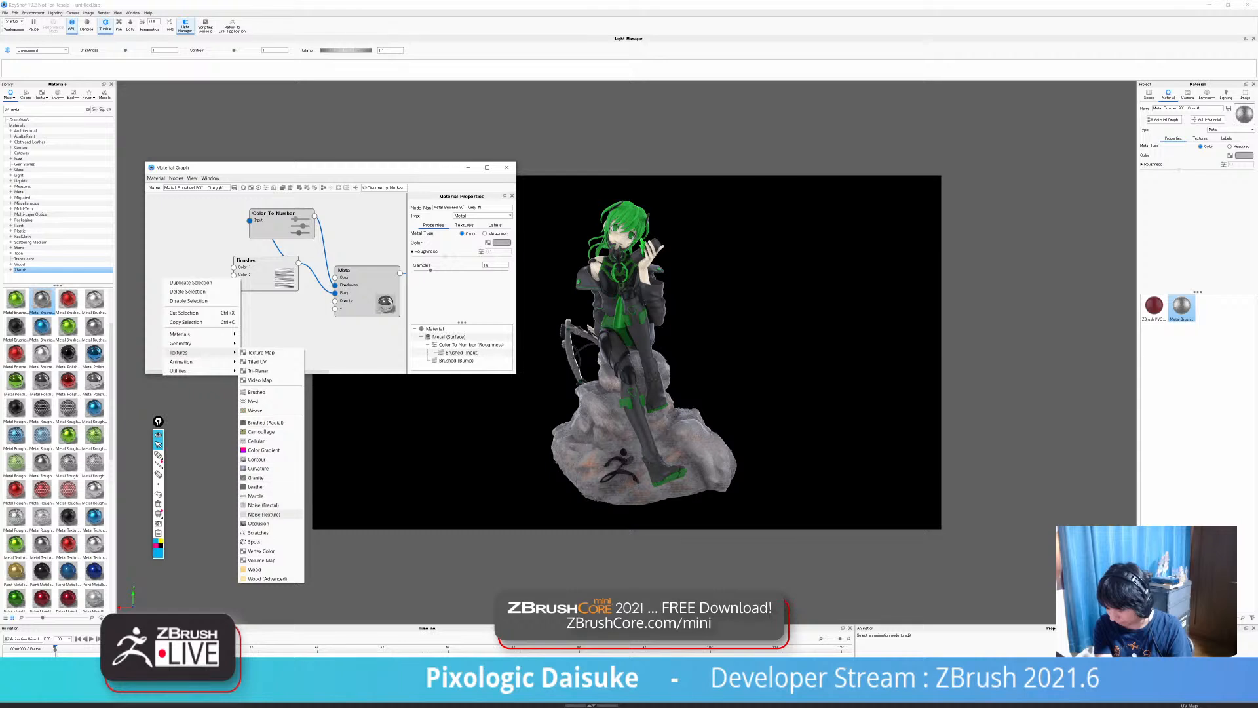
{"action": "left_click", "coordinate": [262, 550]}
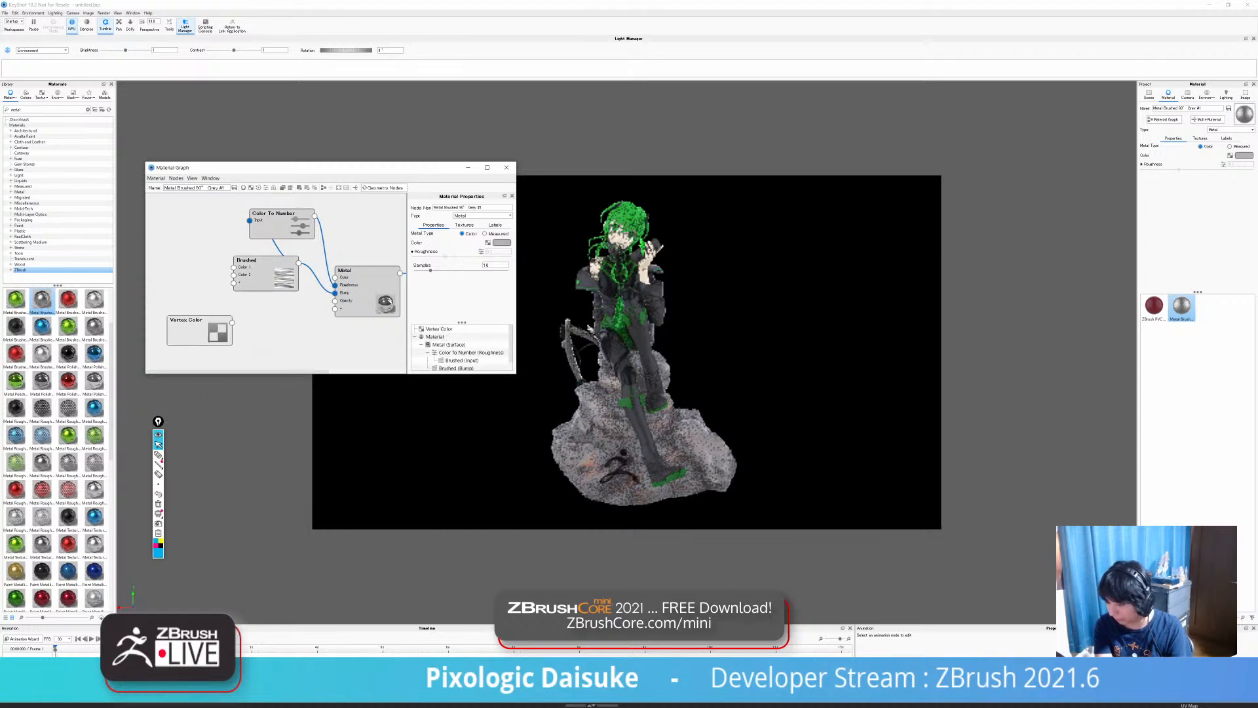
{"action": "left_click_drag", "start_coordinate": [248, 317], "coordinate": [335, 277]}
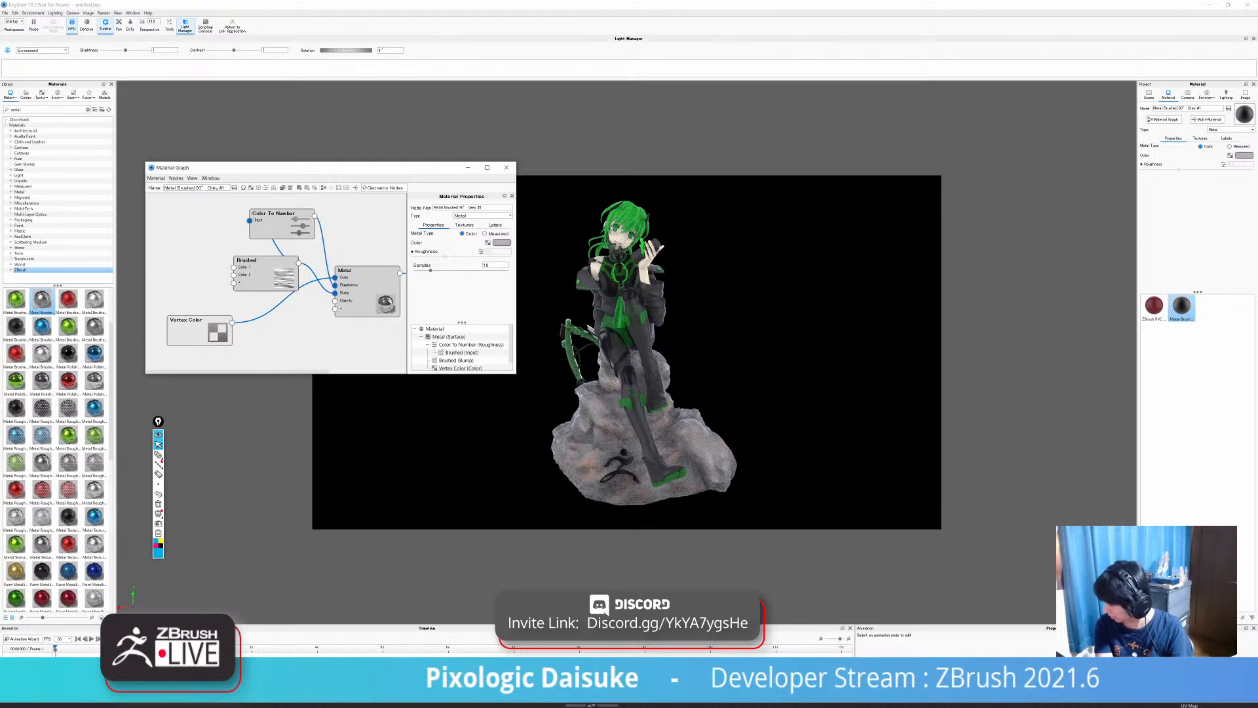
{"action": "left_click_drag", "start_coordinate": [190, 321], "coordinate": [184, 330]}
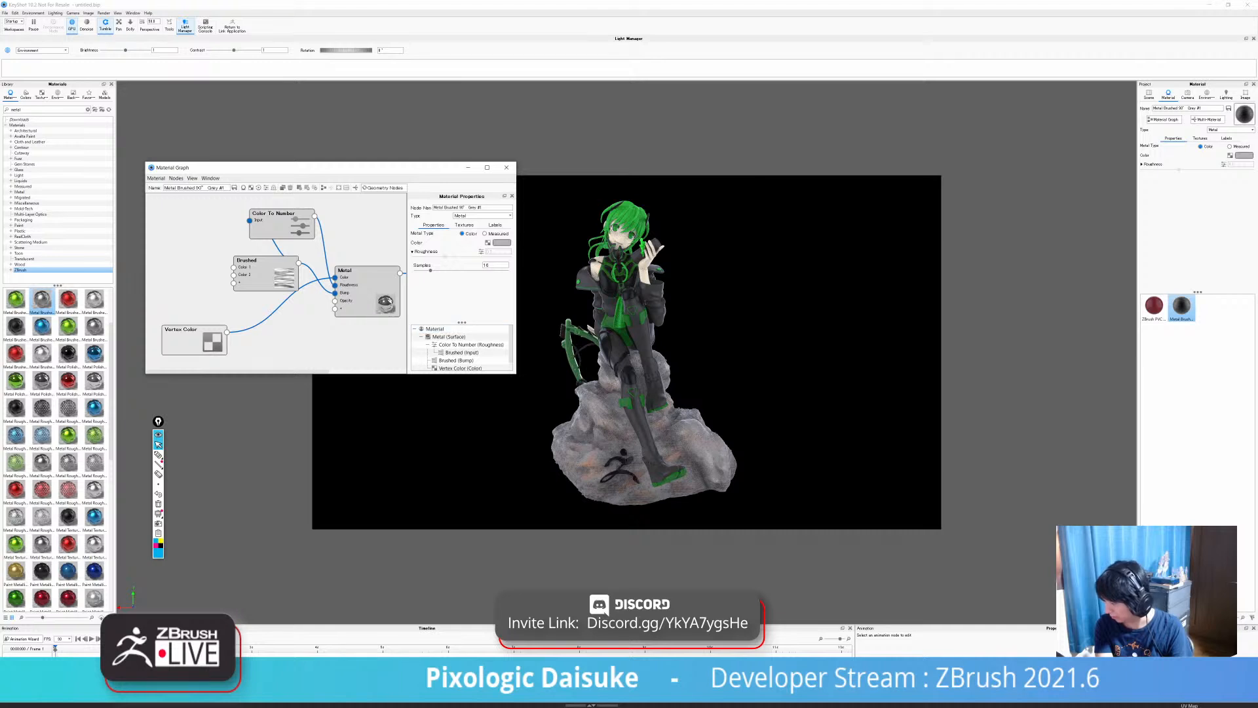
Insert a Color Adjust node between Vertex Color and Metal, arrange both nodes side by side, and raise the adjustment's contrast.
{"action": "right_click", "coordinate": [282, 310]}
{"action": "mouse_move", "coordinate": [300, 334]}
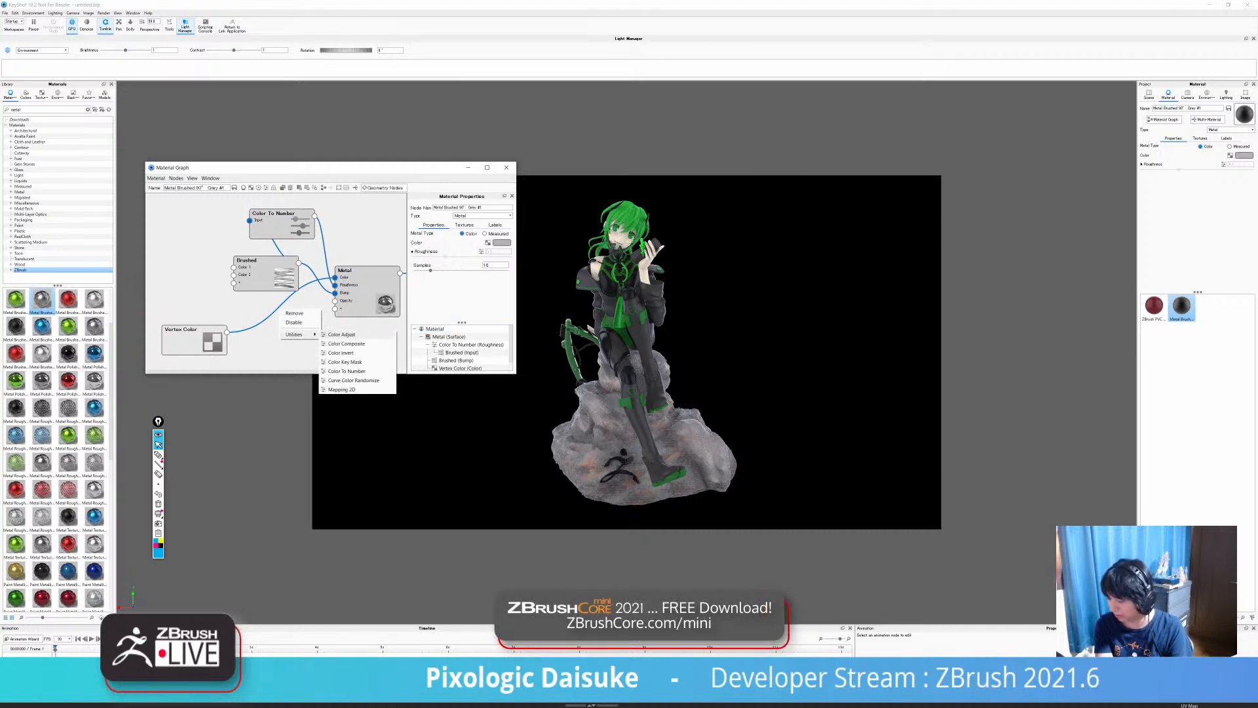
{"action": "left_click", "coordinate": [342, 335]}
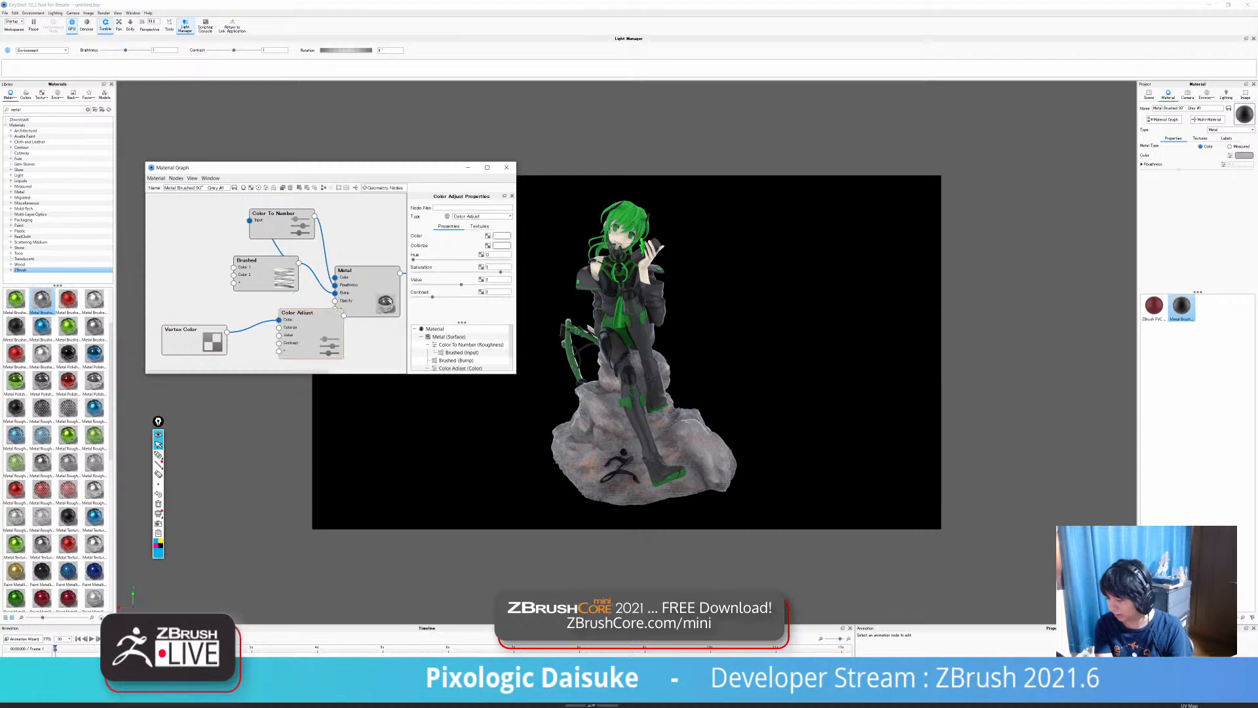
{"action": "left_click_drag", "start_coordinate": [282, 331], "coordinate": [281, 334]}
{"action": "left_click_drag", "start_coordinate": [190, 340], "coordinate": [184, 322]}
{"action": "left_click_drag", "start_coordinate": [281, 334], "coordinate": [271, 327]}
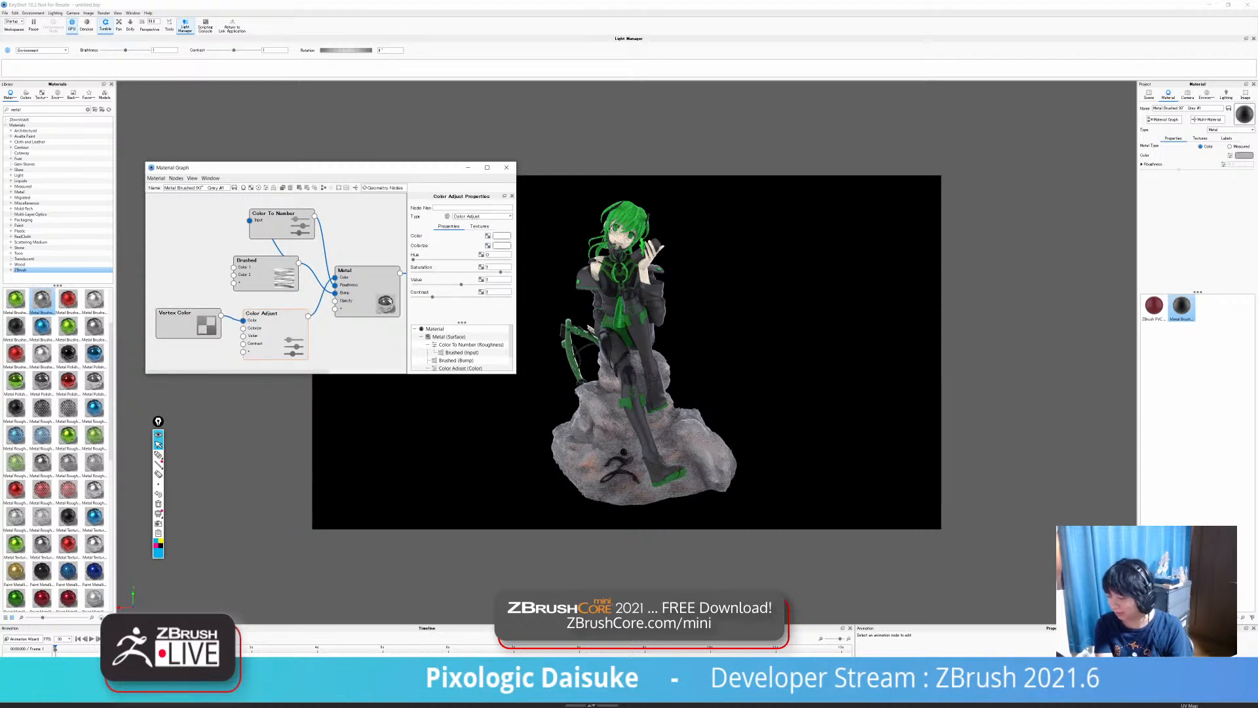
{"action": "left_click", "coordinate": [497, 293]}
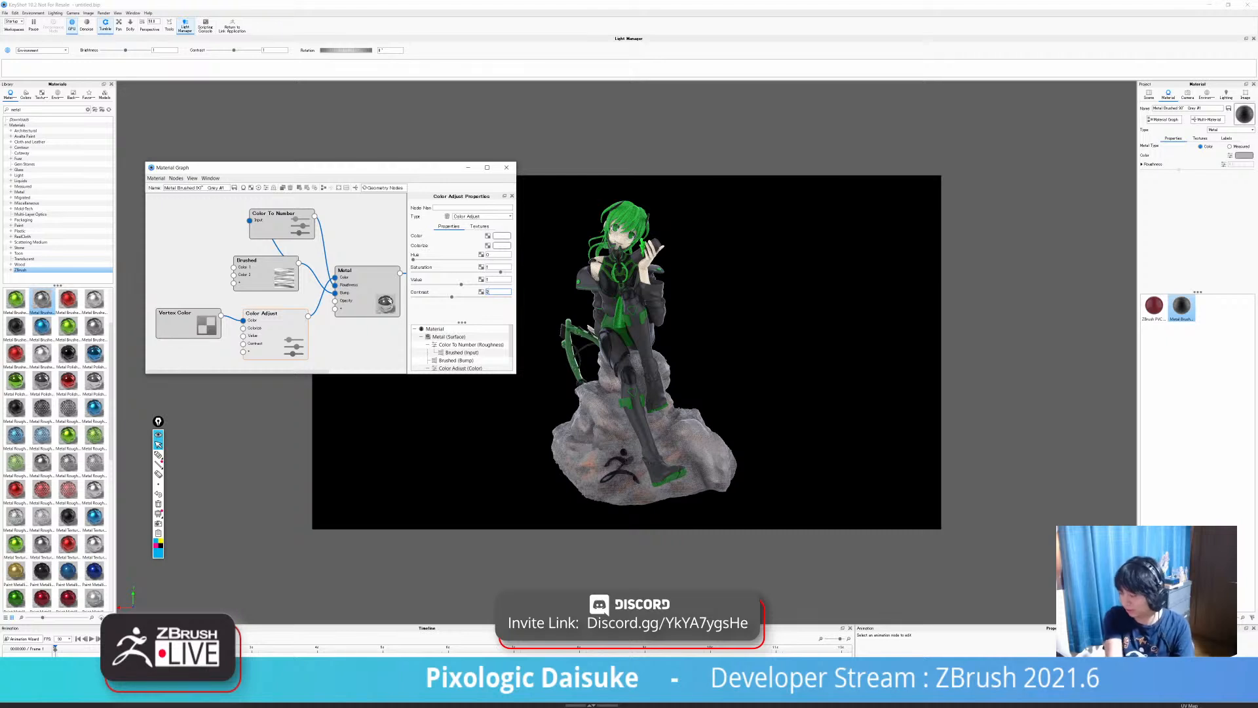
{"action": "left_click", "coordinate": [354, 348]}
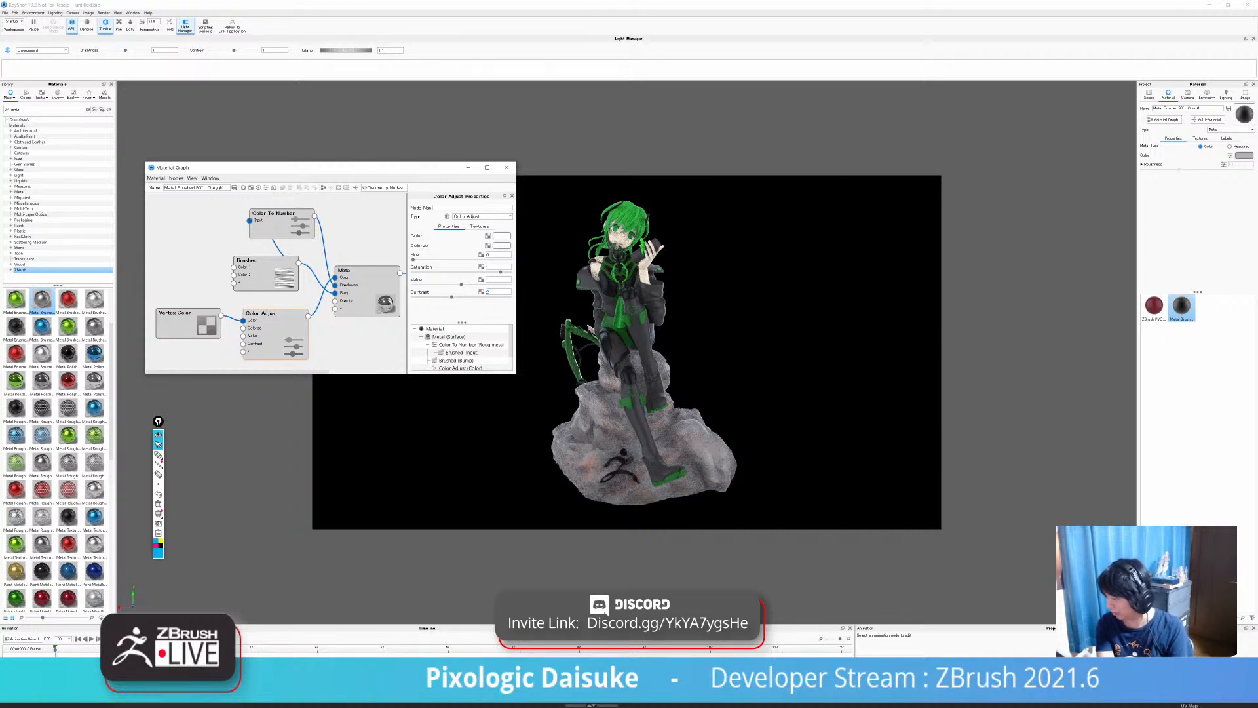
Move the Brushed node away from the Color To Number node, check the final material node's properties, and close the Material Graph.
{"action": "left_click_drag", "start_coordinate": [390, 301], "coordinate": [386, 295]}
{"action": "scroll", "coordinate": [386, 295], "scroll_direction": "down", "scroll_amount": 3}
{"action": "scroll", "coordinate": [277, 300], "scroll_direction": "up", "scroll_amount": 1}
{"action": "left_click_drag", "start_coordinate": [294, 283], "coordinate": [307, 281]}
{"action": "left_click_drag", "start_coordinate": [226, 270], "coordinate": [189, 264]}
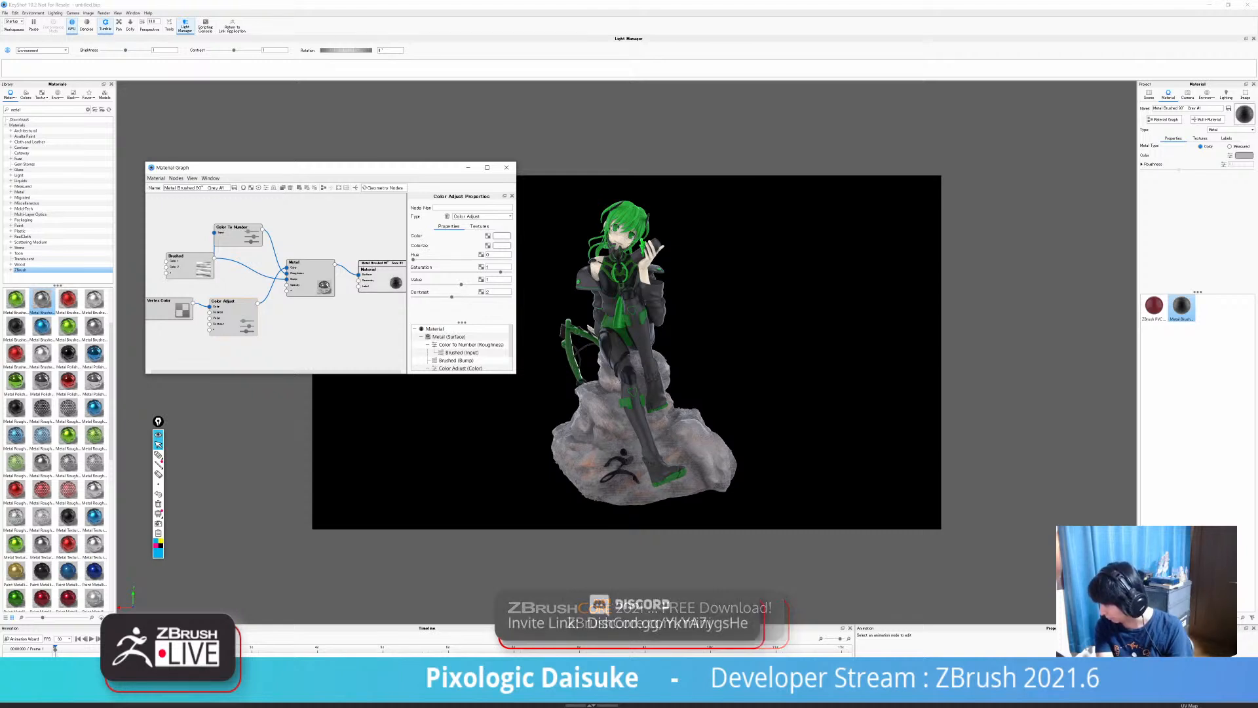
{"action": "left_click", "coordinate": [382, 278]}
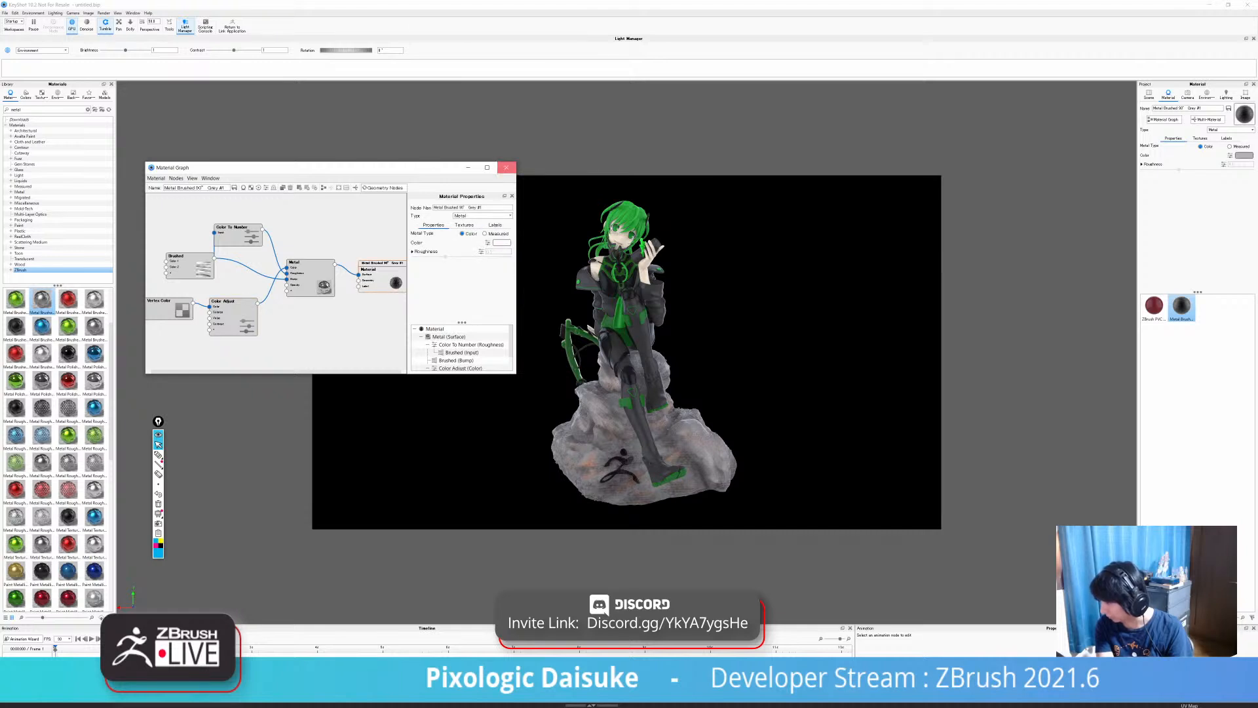
{"action": "left_click", "coordinate": [506, 167]}
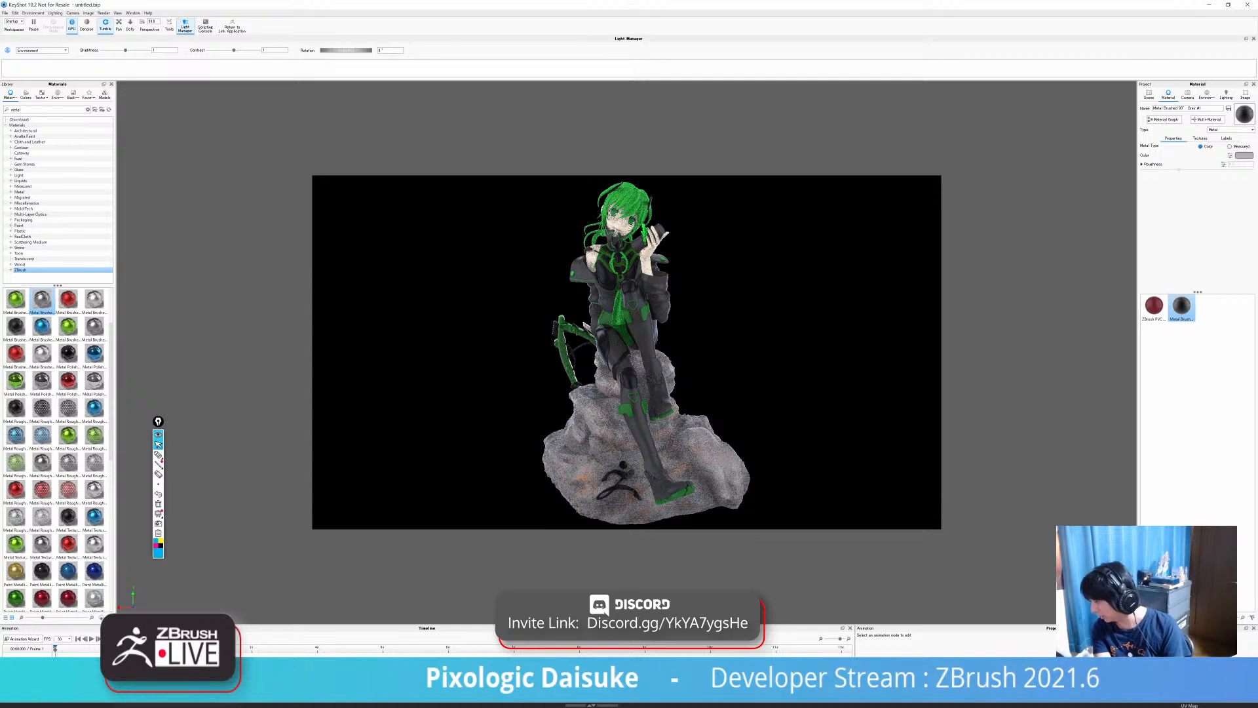
Set the lighting environment's rotation to 180°.
{"action": "left_click", "coordinate": [1207, 95]}
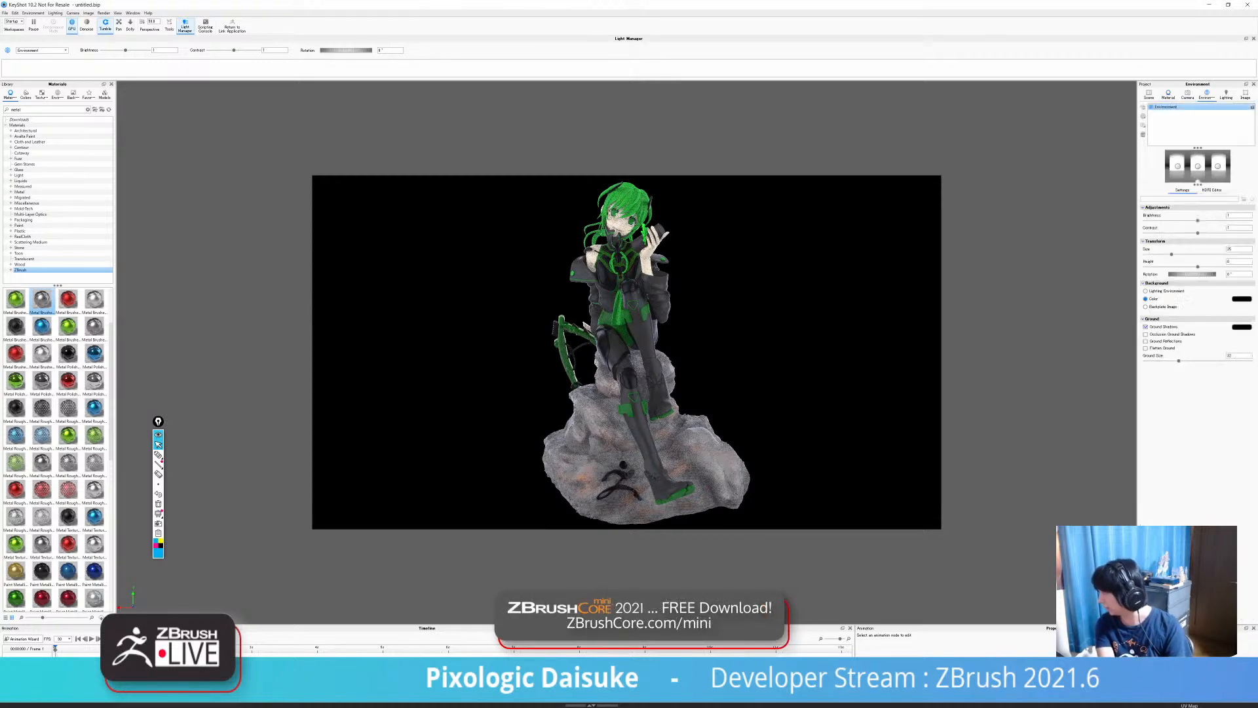
{"action": "double_click", "coordinate": [1234, 274]}
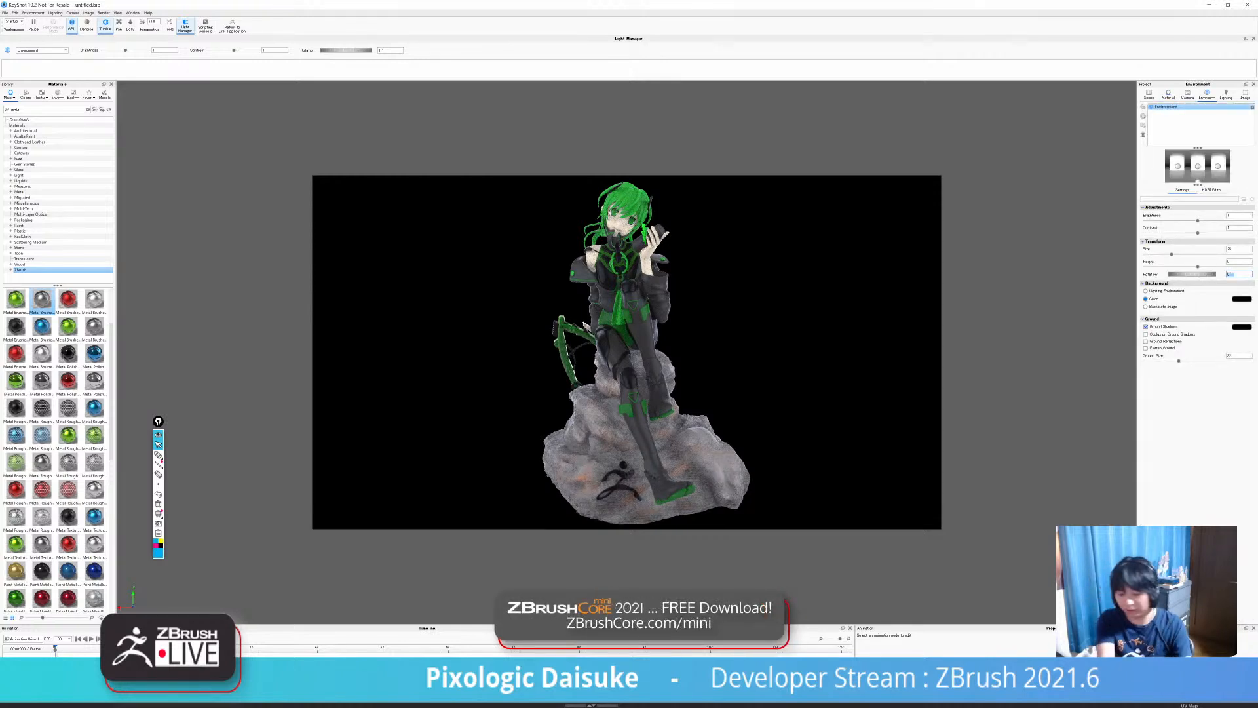
{"action": "type", "text": "180"}
{"action": "key", "text": "Return"}
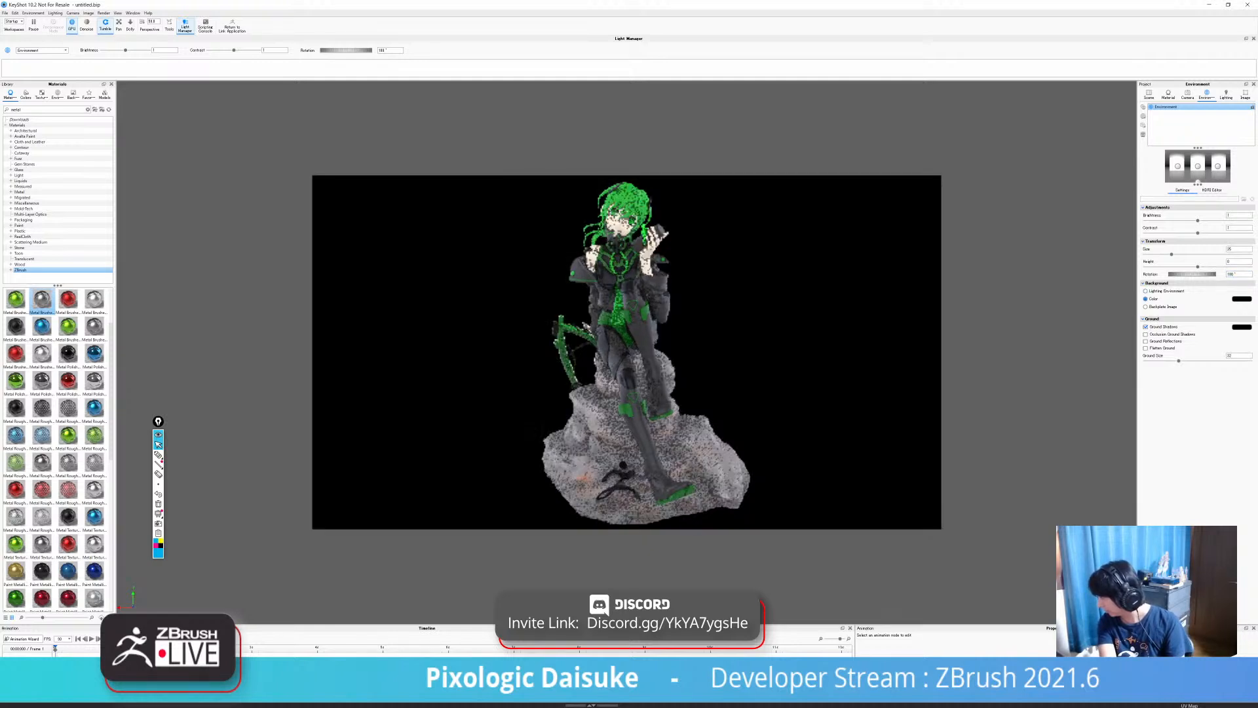
Display the lighting environment as backdrop while reducing its size to 5, and restore the black Color background.
{"action": "left_click", "coordinate": [1238, 249]}
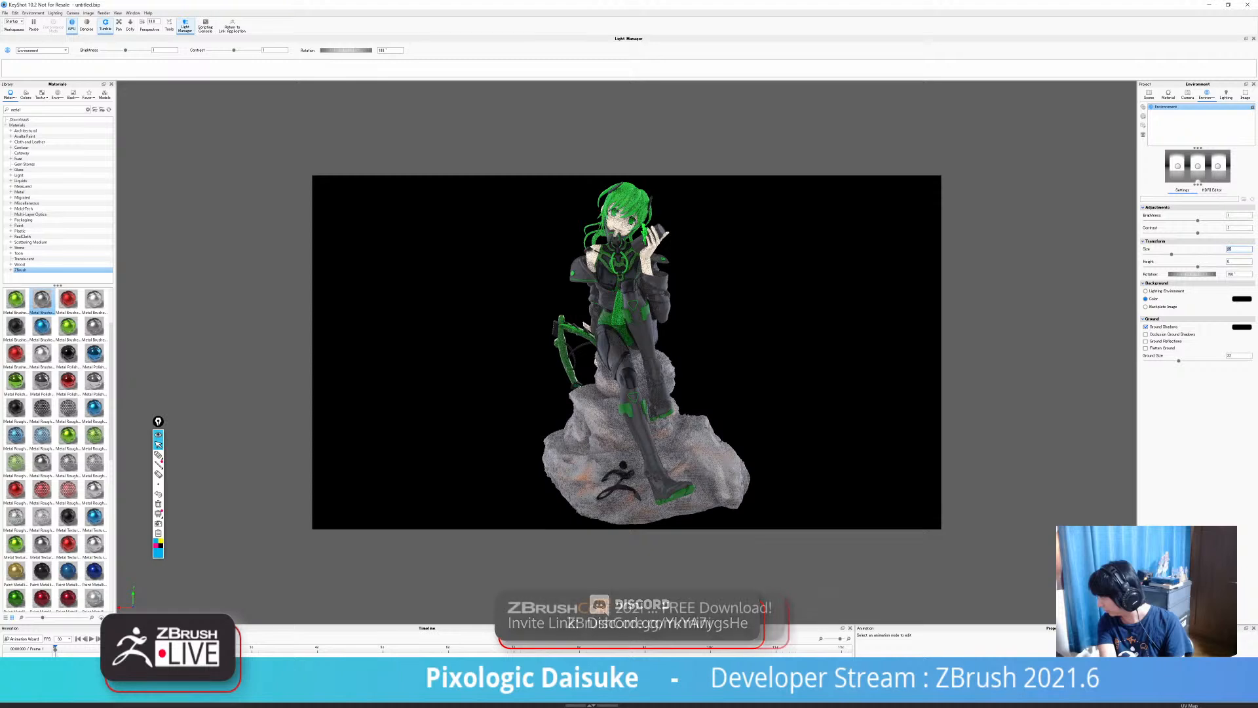
{"action": "left_click", "coordinate": [1145, 291]}
{"action": "double_click", "coordinate": [1232, 249]}
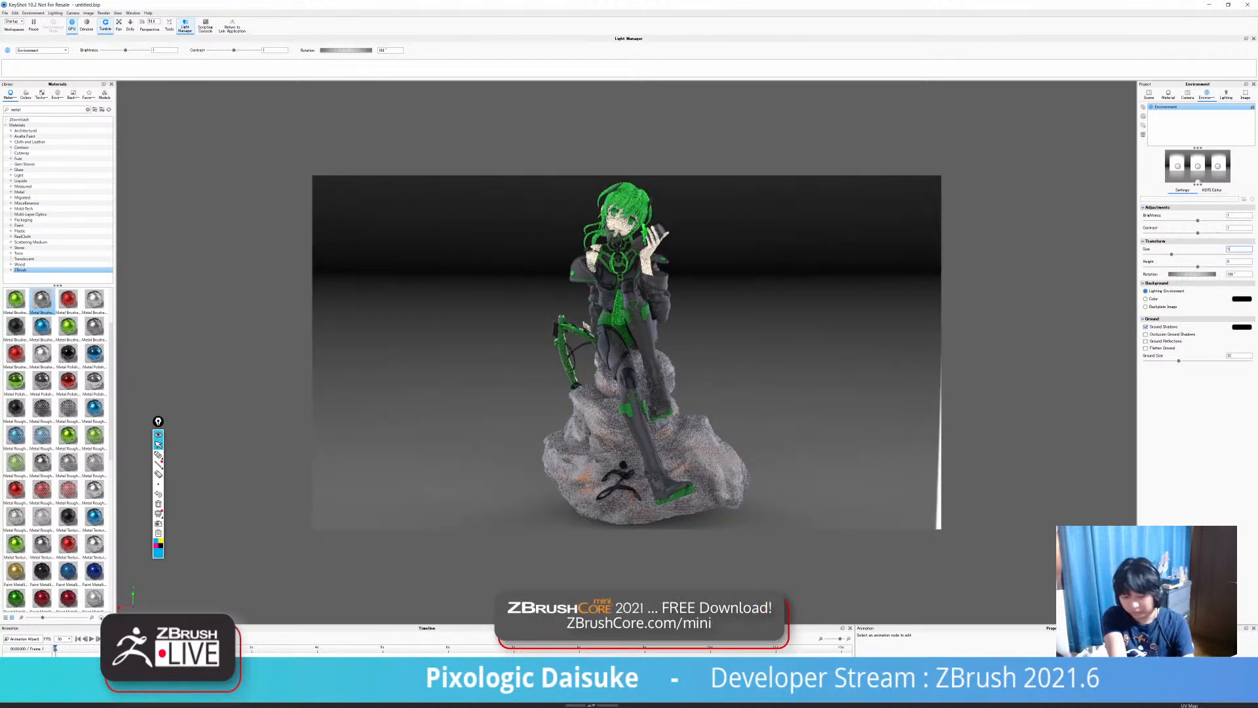
{"action": "type", "text": "10"}
{"action": "key", "text": "Return"}
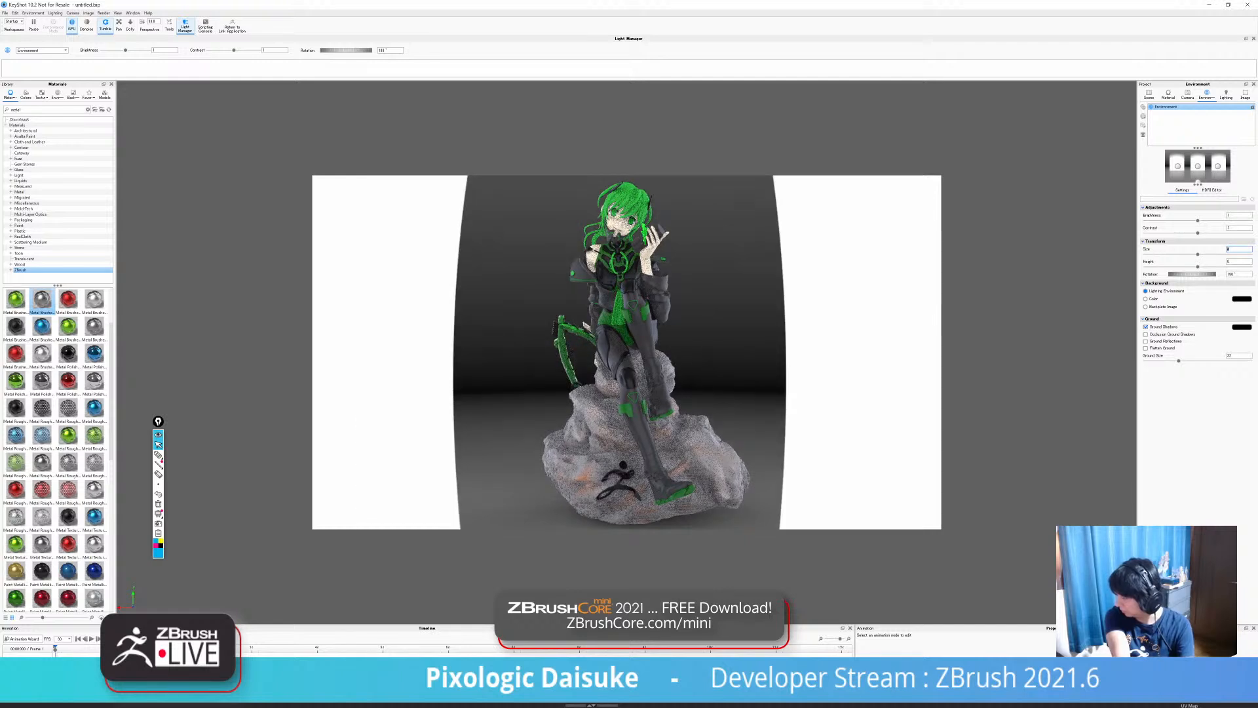
{"action": "type", "text": "5"}
{"action": "key", "text": "Return"}
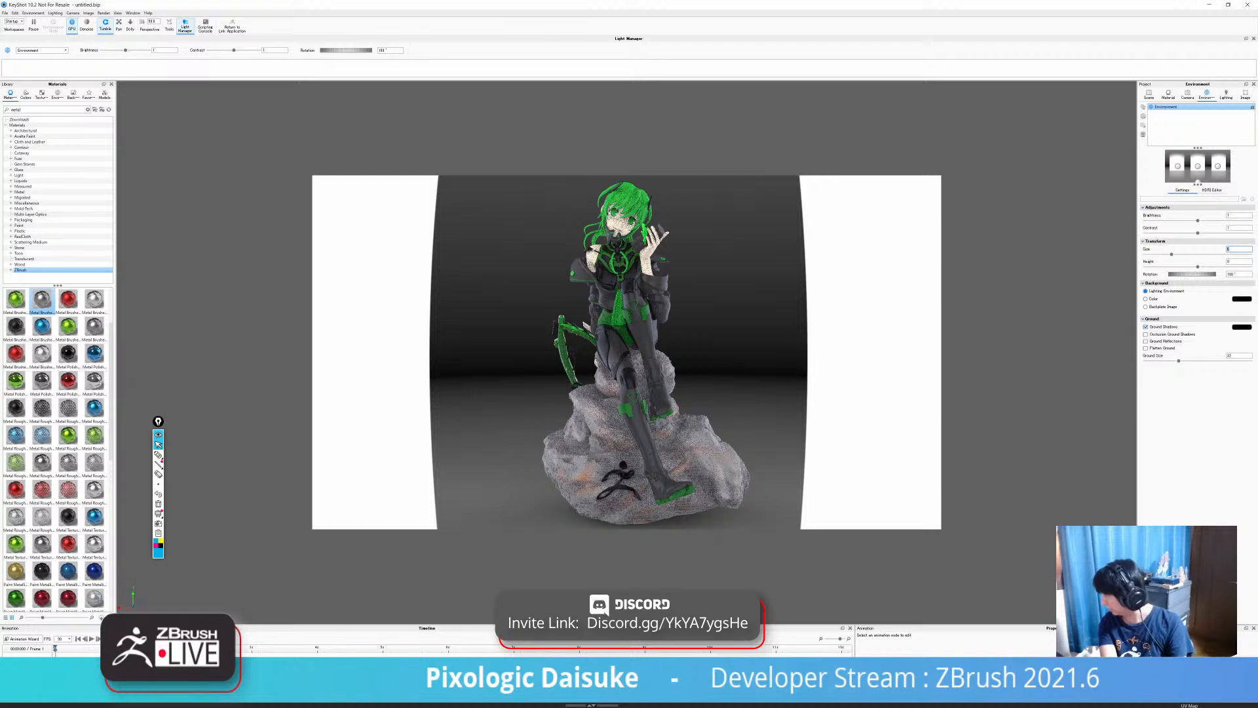
{"action": "key", "text": "c"}
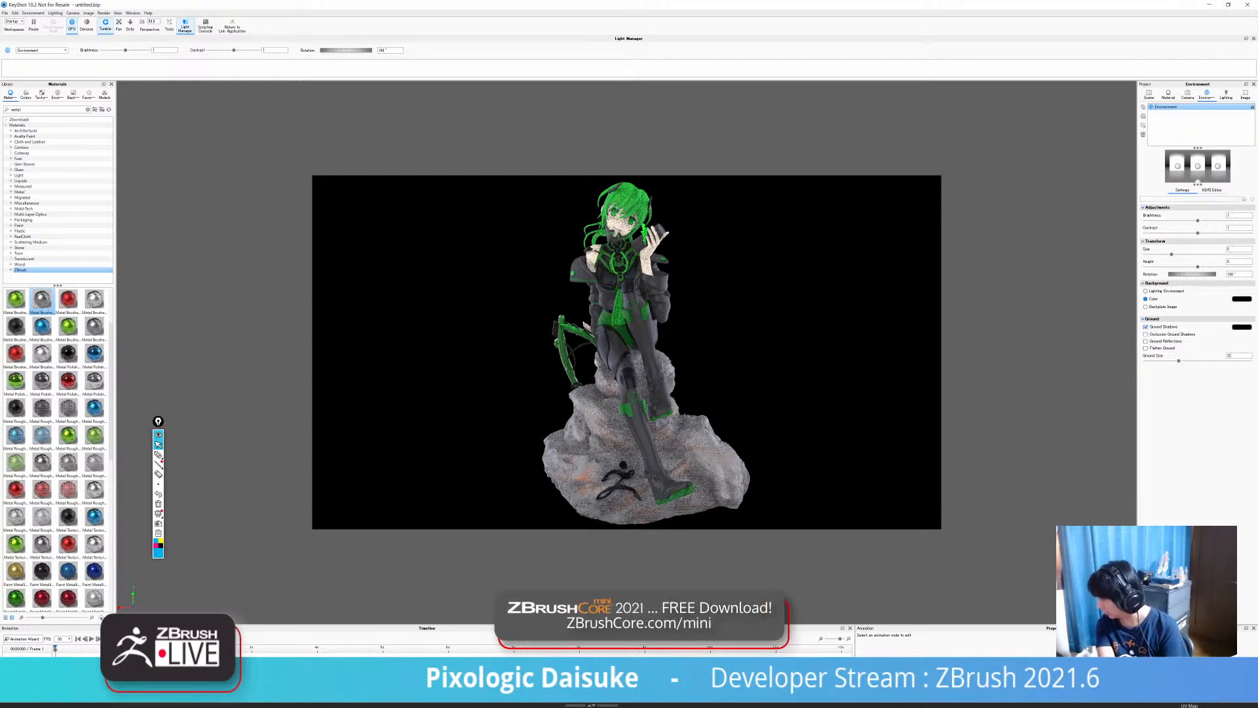
Enable Ground Reflections and compare the scene with Ground Shadows off and on, leaving both enabled.
{"action": "left_click", "coordinate": [1146, 342]}
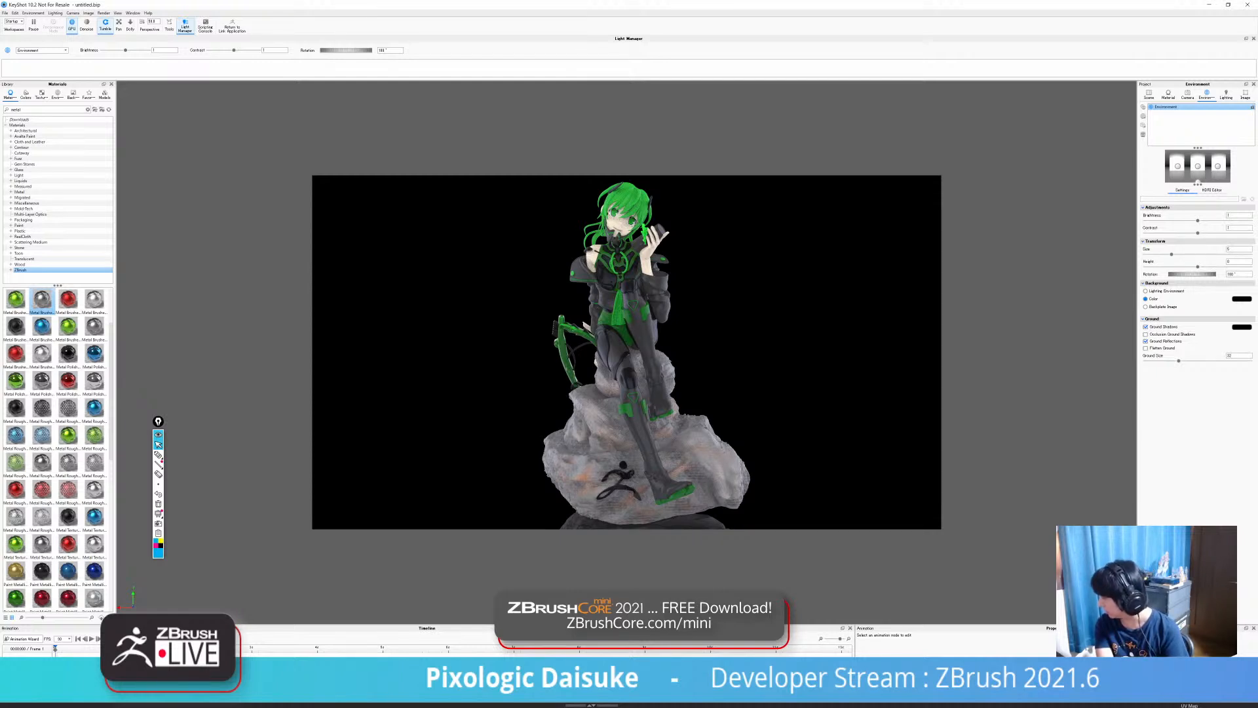
{"action": "left_click", "coordinate": [1146, 327]}
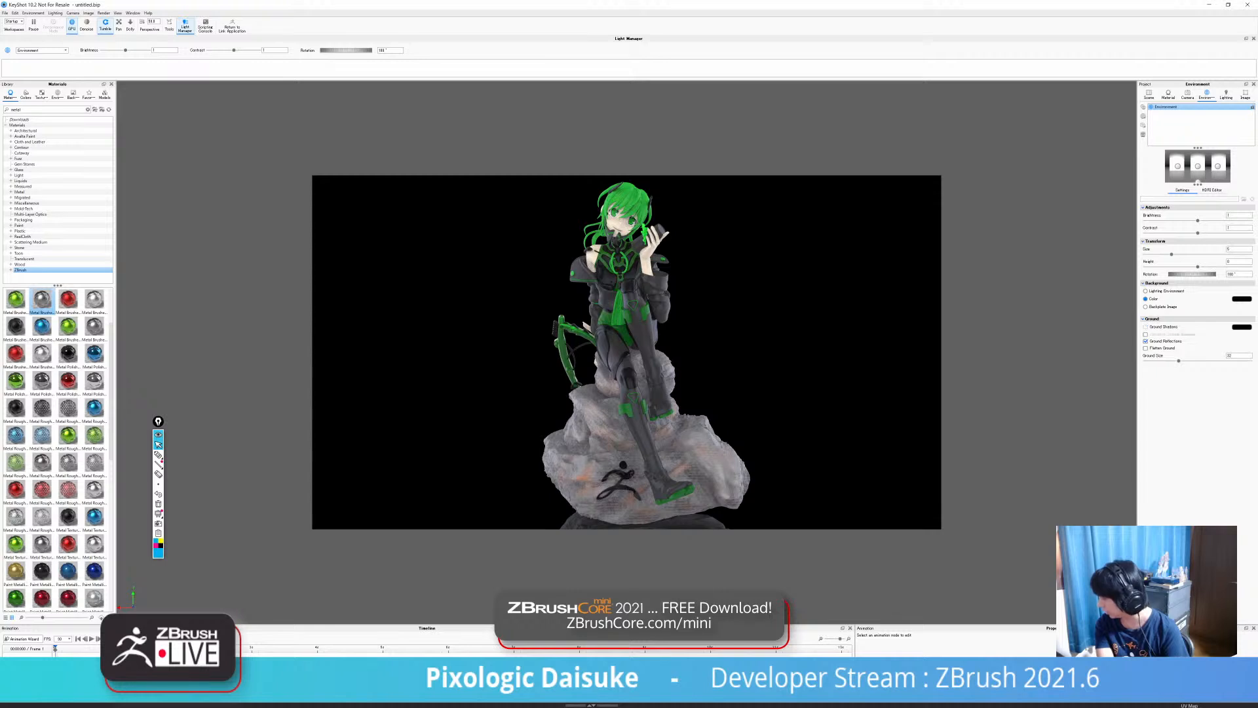
{"action": "left_click", "coordinate": [1146, 327]}
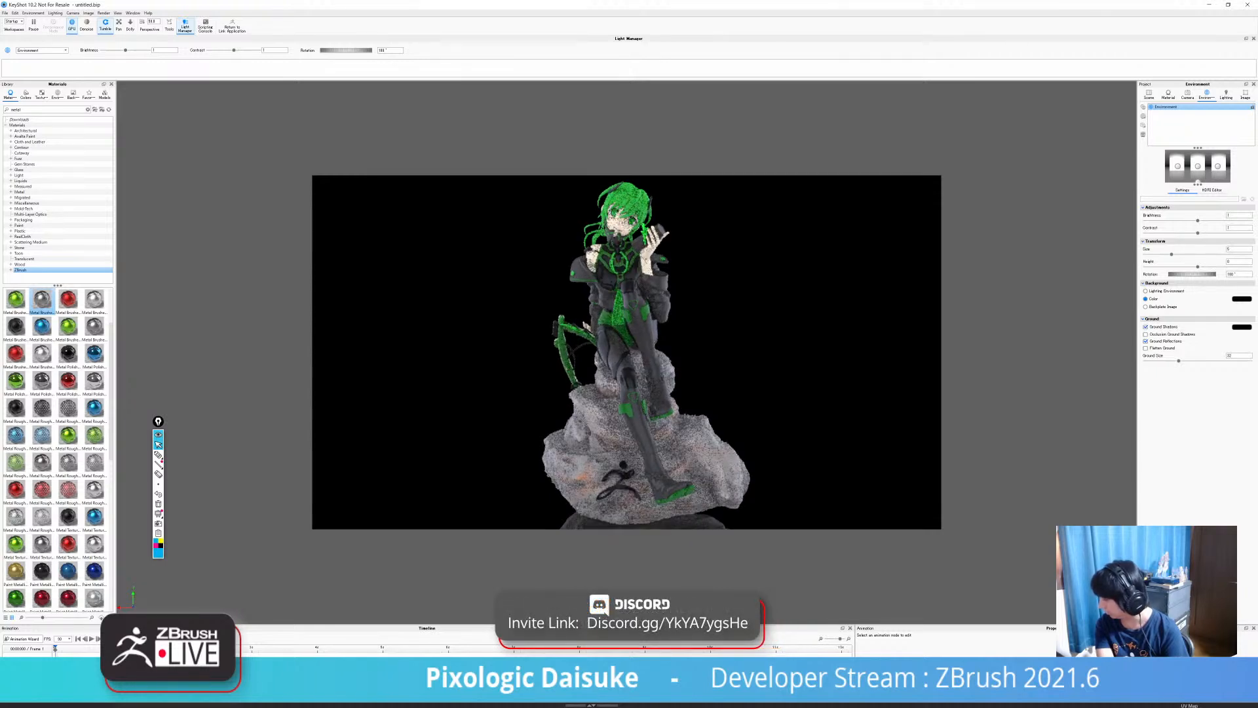
Search the material library for rock and apply the Rock Face Displace material to the figure's rock base.
{"action": "double_click", "coordinate": [16, 109]}
{"action": "type", "text": "rock"}
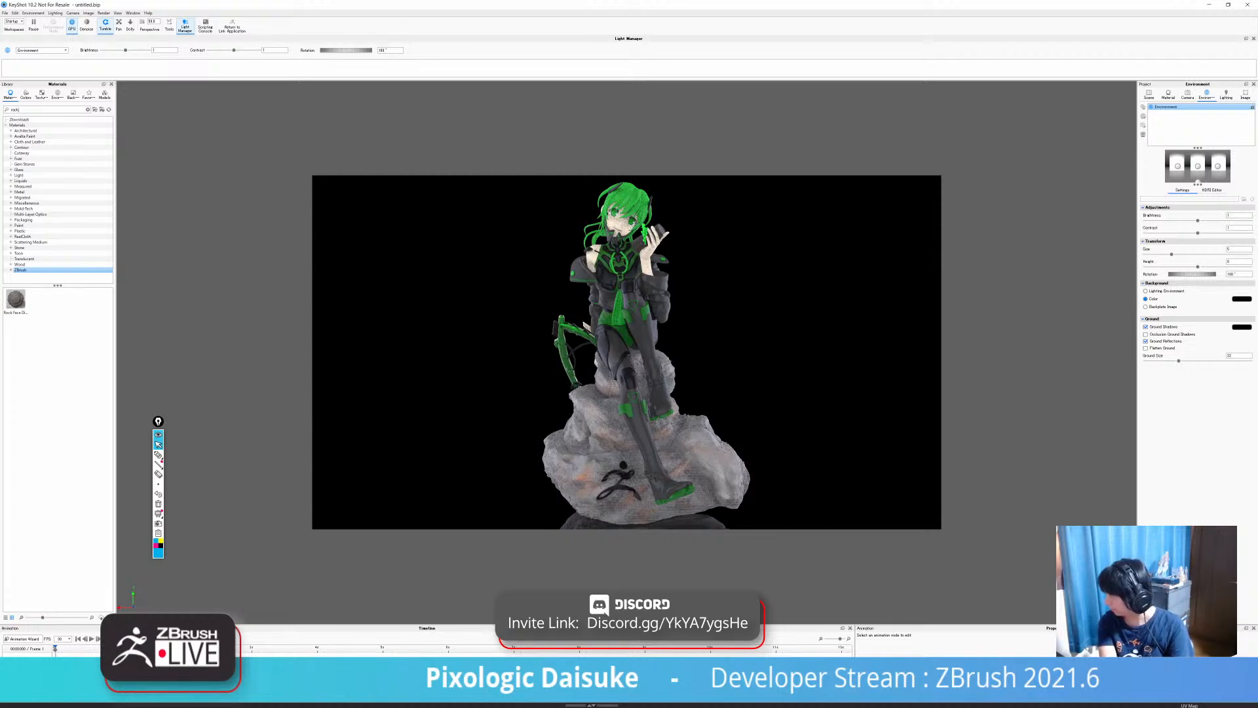
{"action": "left_click", "coordinate": [1149, 94]}
{"action": "left_click", "coordinate": [1192, 216]}
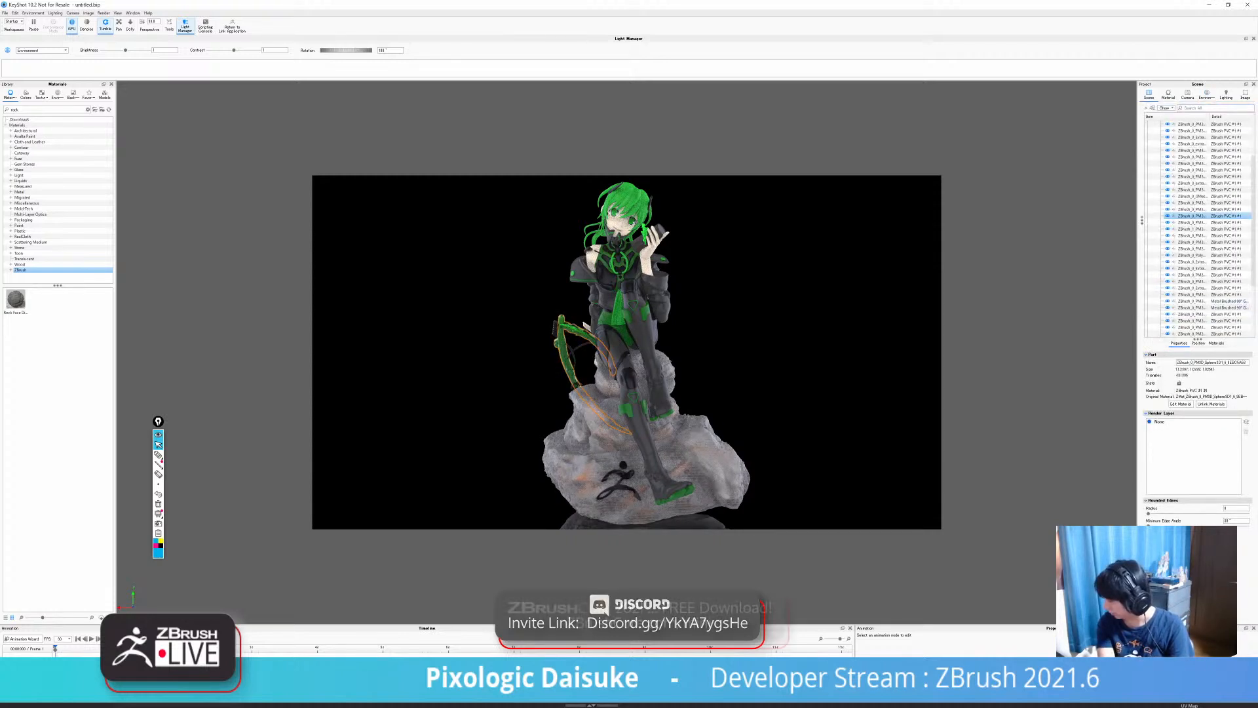
{"action": "left_click", "coordinate": [16, 301]}
{"action": "left_click_drag", "start_coordinate": [15, 300], "coordinate": [1192, 216]}
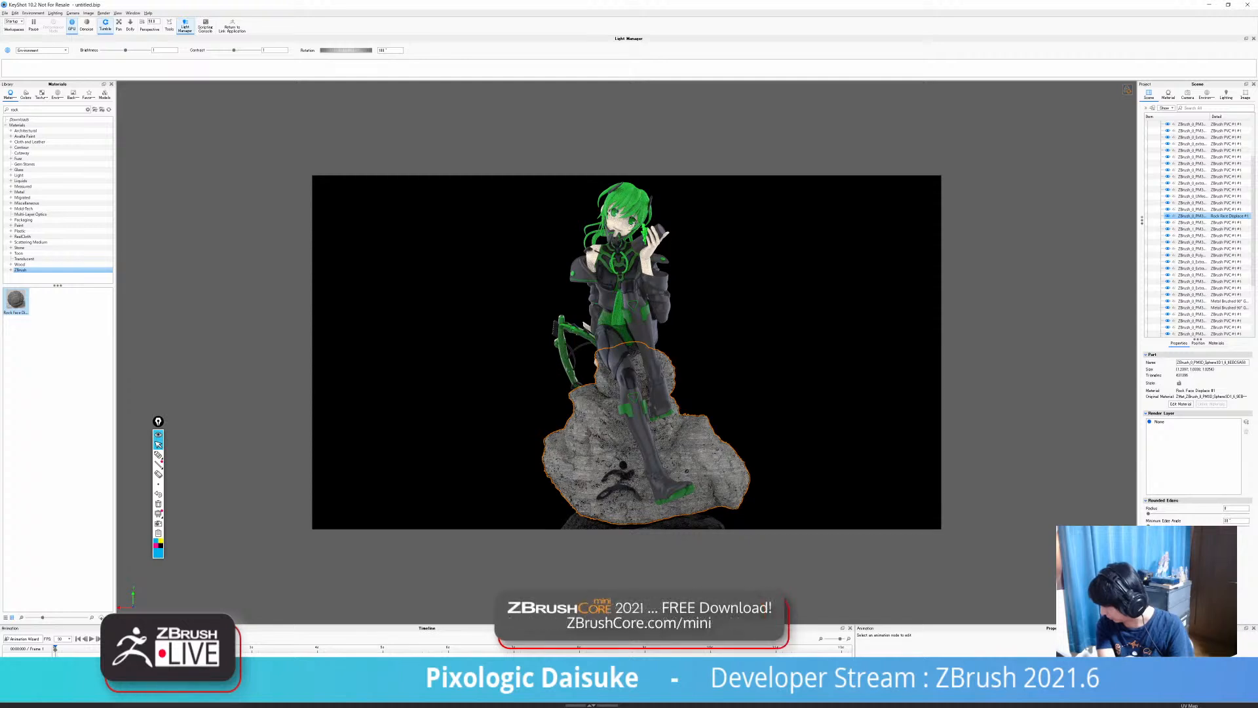
{"action": "key", "text": "Escape"}
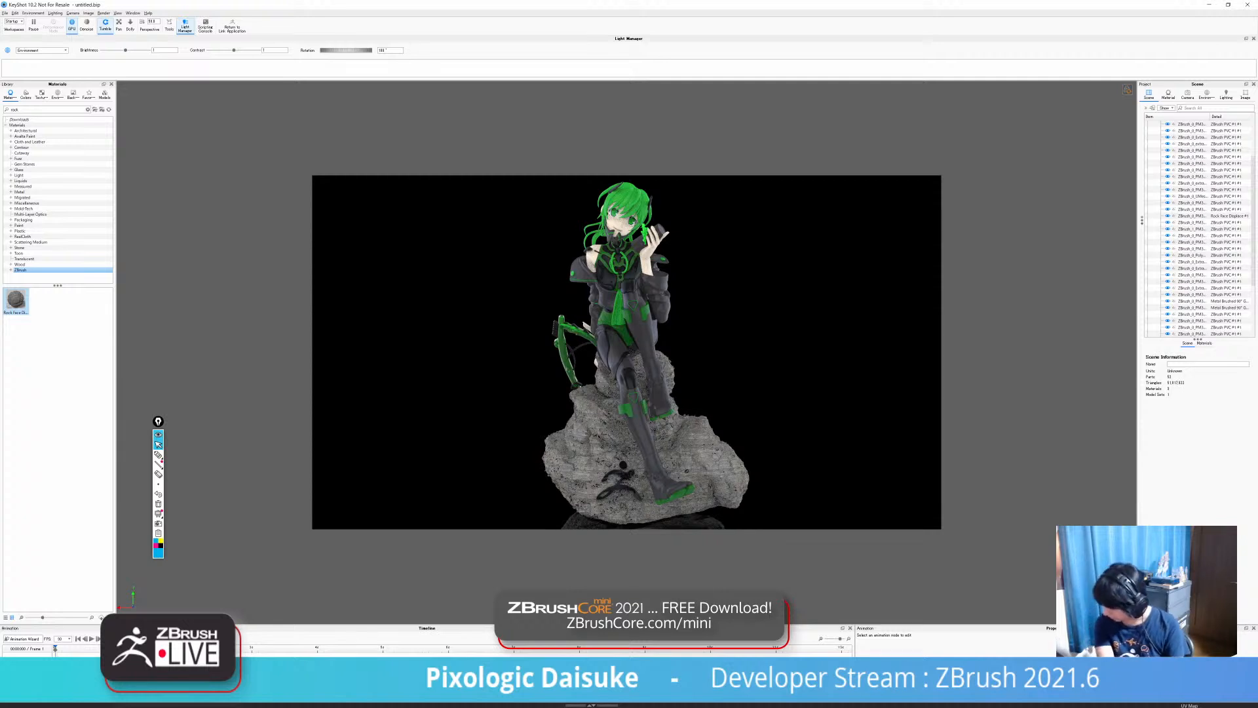
Open the rock material's node graph and try displacement heights of 0 and 0.2 on its Displace node.
{"action": "left_click", "coordinate": [1193, 216]}
{"action": "left_click", "coordinate": [1168, 95]}
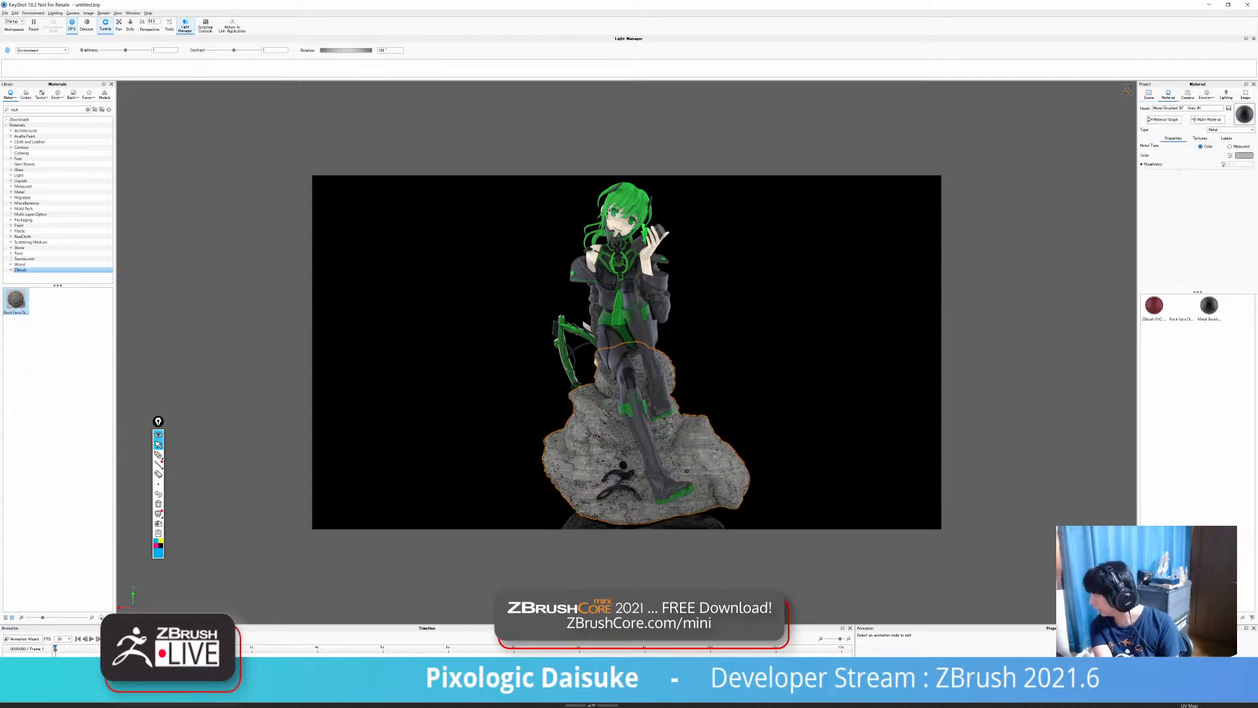
{"action": "left_click", "coordinate": [1182, 307]}
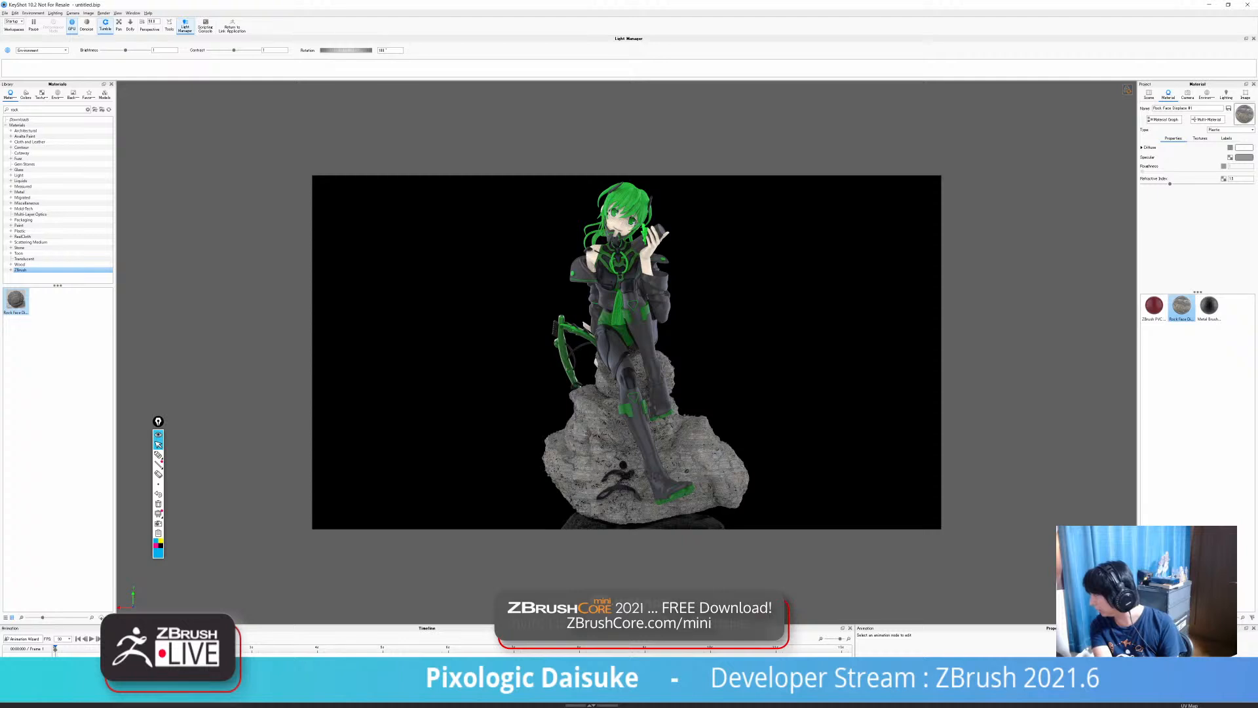
{"action": "left_click", "coordinate": [1164, 119]}
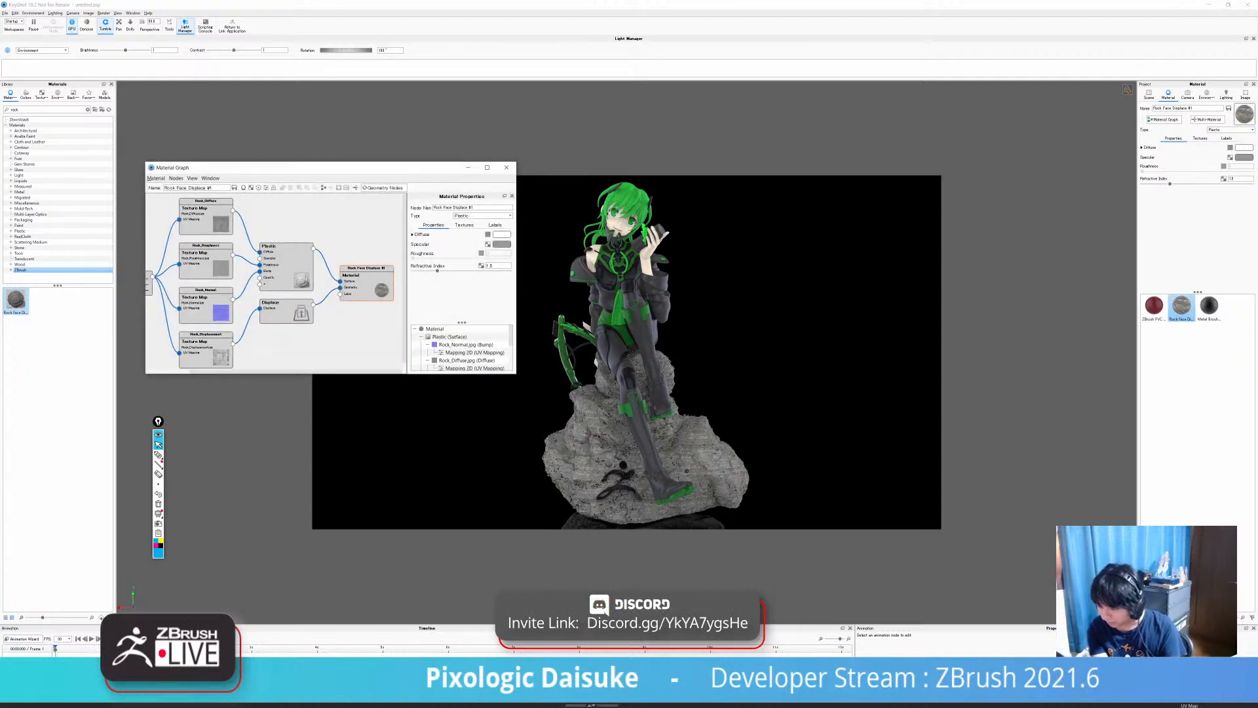
{"action": "left_click", "coordinate": [285, 312]}
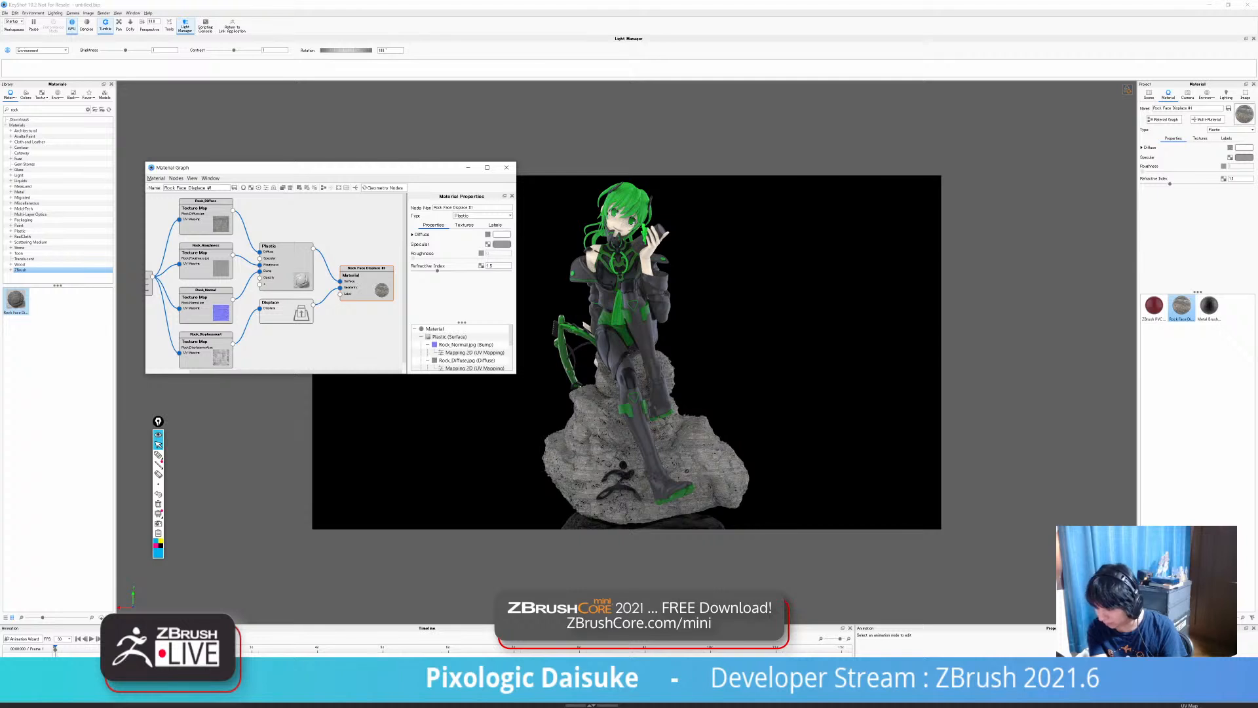
{"action": "double_click", "coordinate": [287, 312]}
{"action": "double_click", "coordinate": [493, 234]}
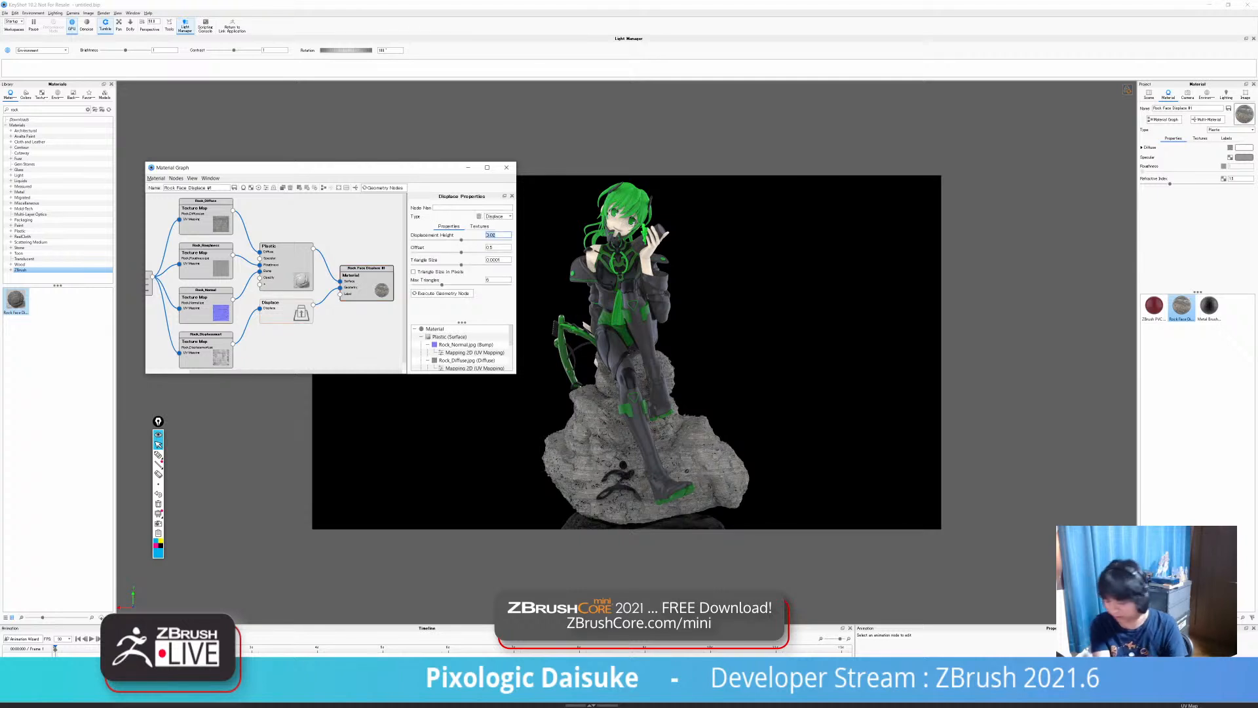
{"action": "type", "text": "0"}
{"action": "key", "text": "Return"}
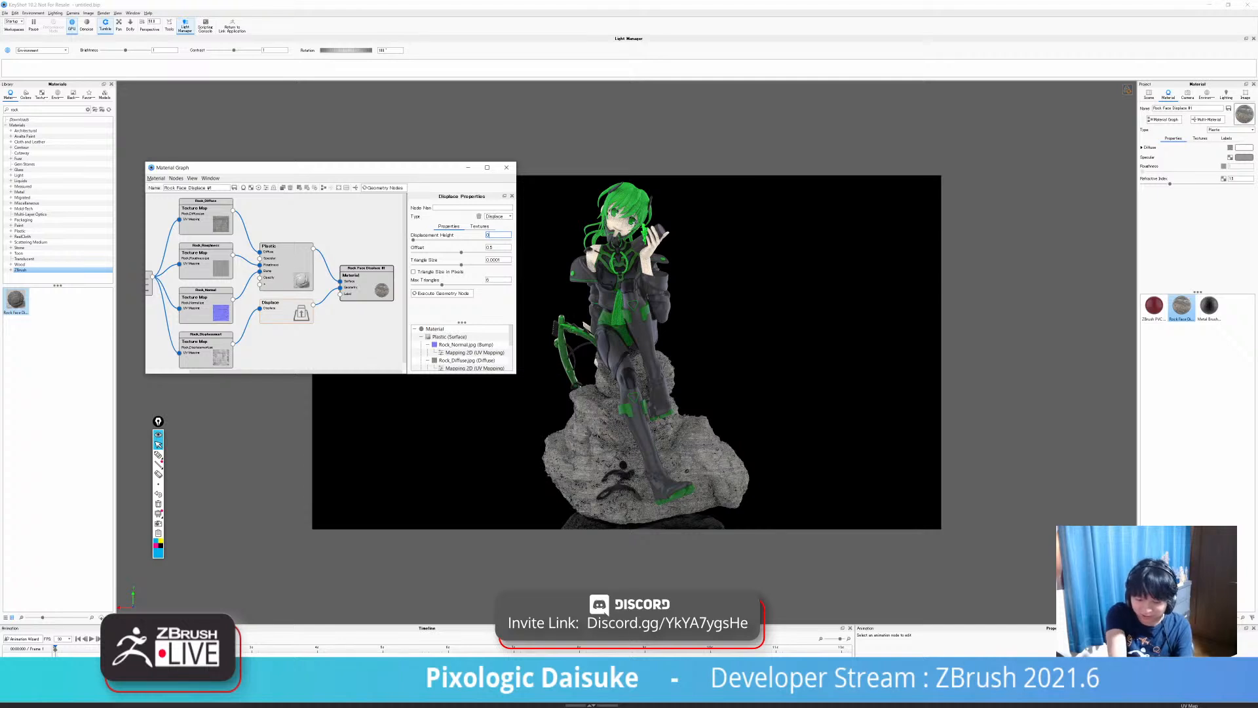
{"action": "type", "text": "0.2"}
{"action": "key", "text": "Return"}
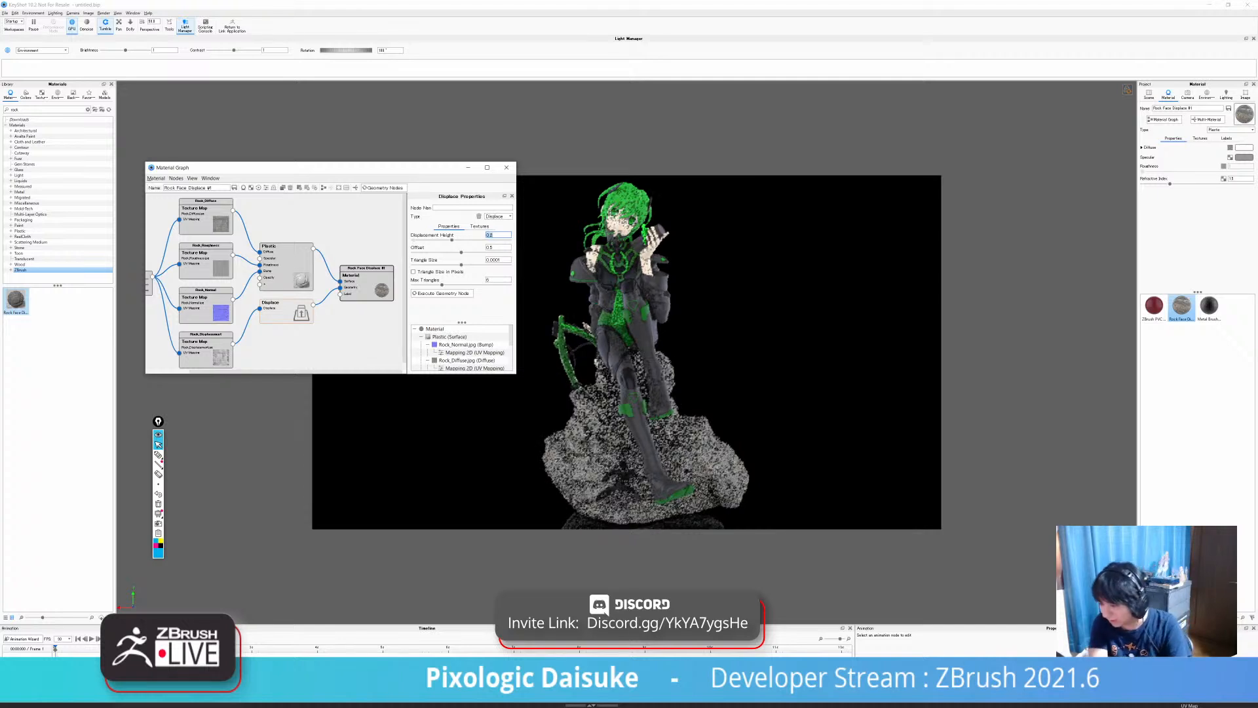
Try blending the rock material's diffuse texture with a grey color, switch the blending off, and close the material graph.
{"action": "double_click", "coordinate": [206, 217]}
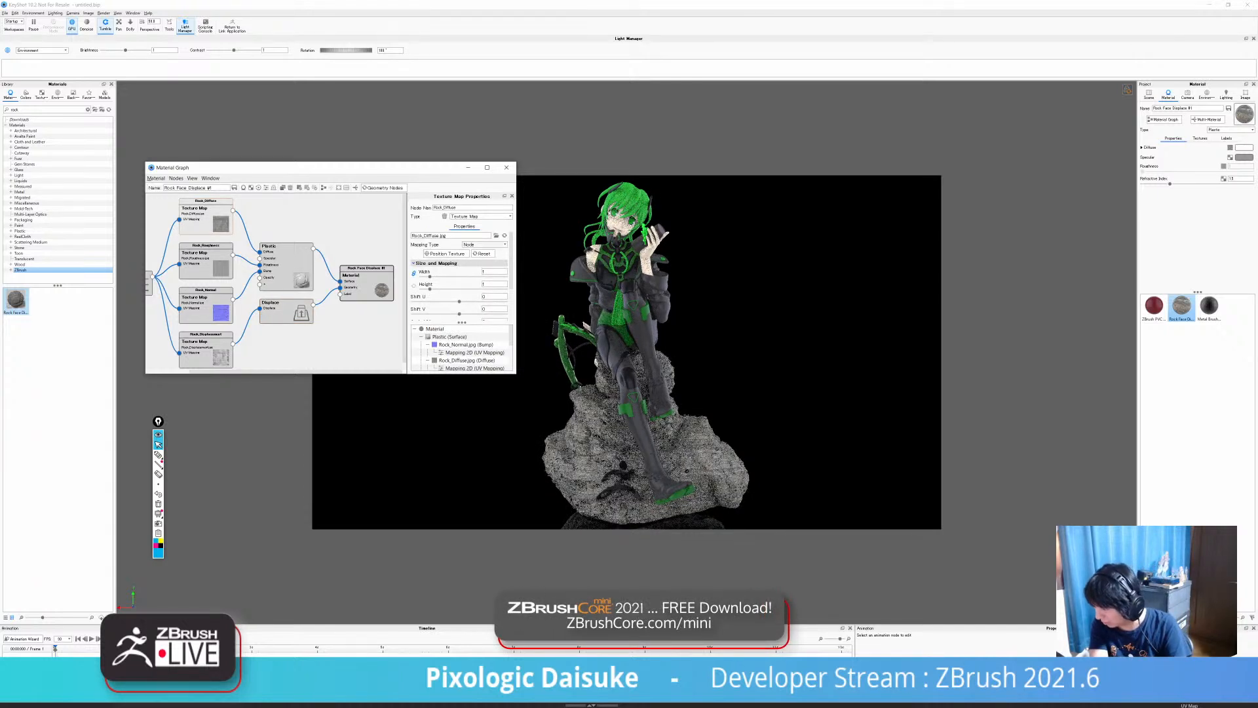
{"action": "scroll", "coordinate": [460, 275], "scroll_direction": "down", "scroll_amount": 2}
{"action": "scroll", "coordinate": [460, 275], "scroll_direction": "down", "scroll_amount": 2}
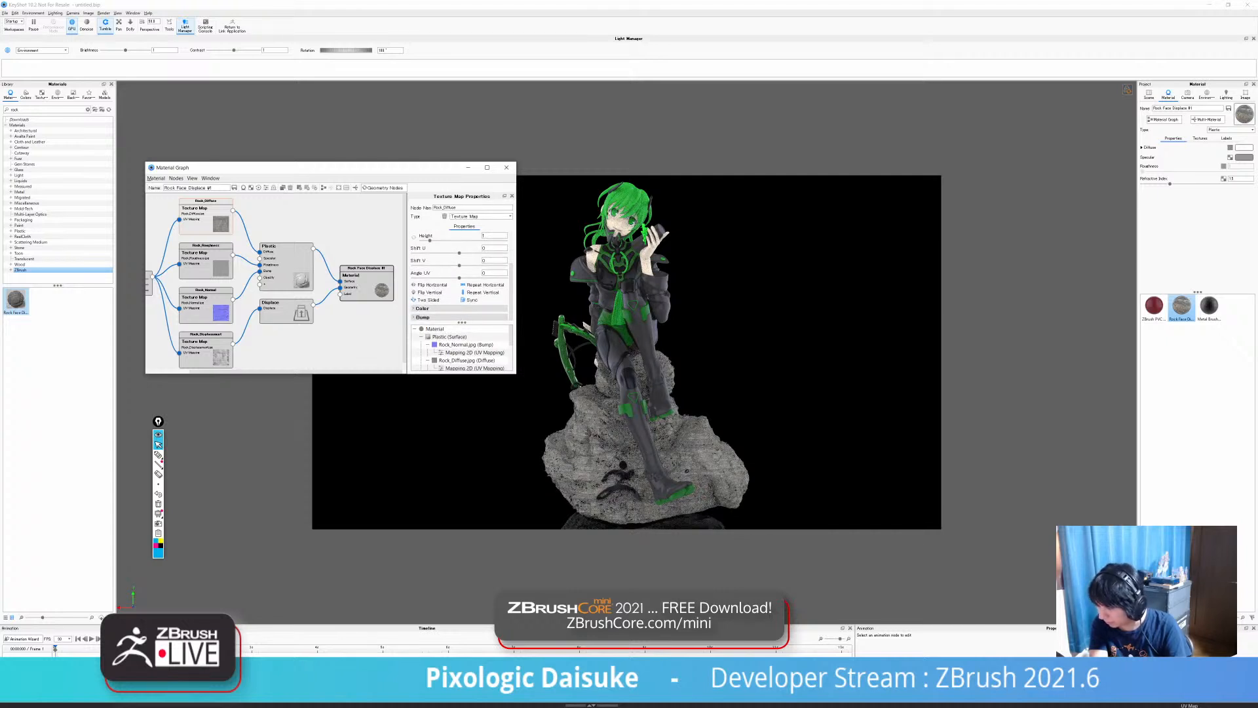
{"action": "double_click", "coordinate": [286, 262]}
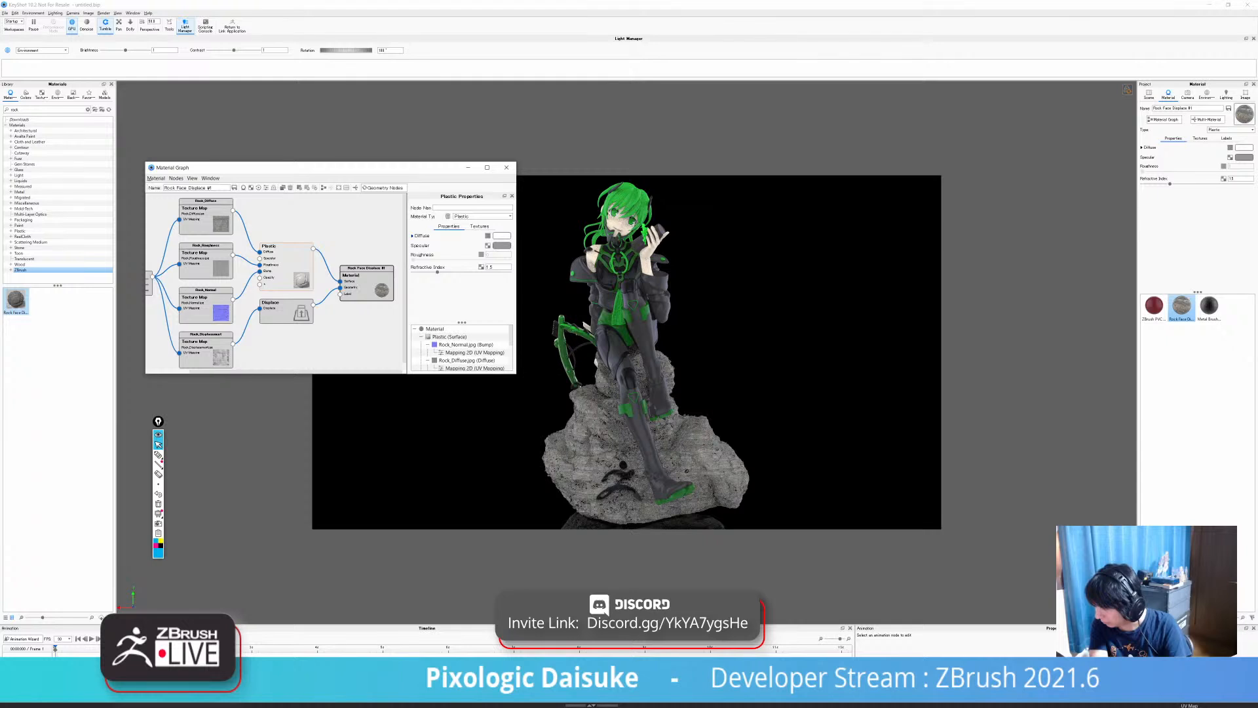
{"action": "left_click", "coordinate": [413, 236]}
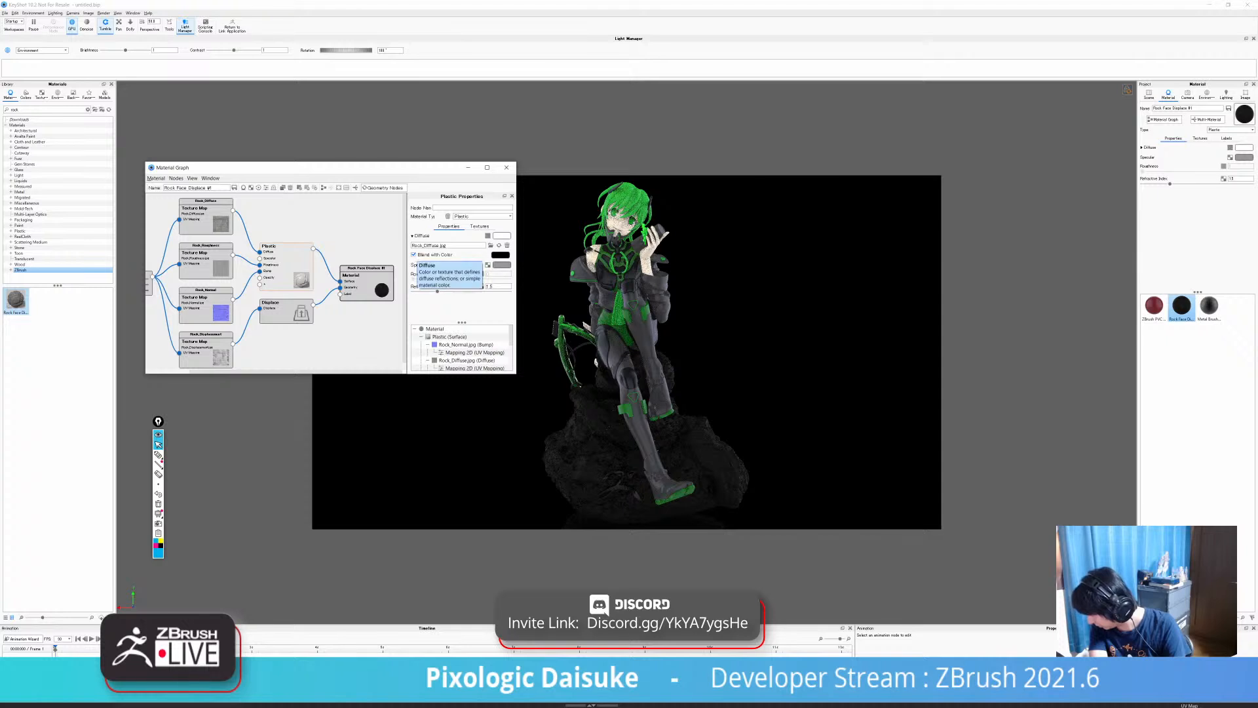
{"action": "left_click", "coordinate": [501, 255]}
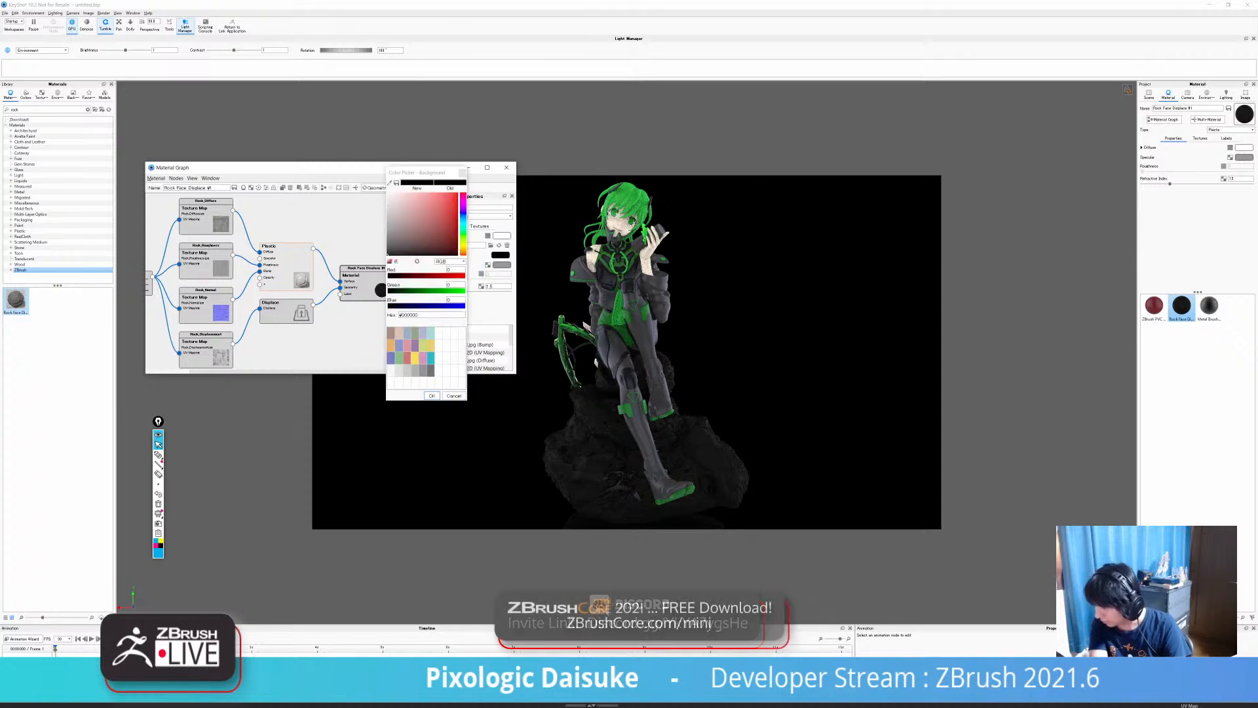
{"action": "left_click", "coordinate": [399, 215]}
{"action": "left_click_drag", "start_coordinate": [399, 215], "coordinate": [388, 213]}
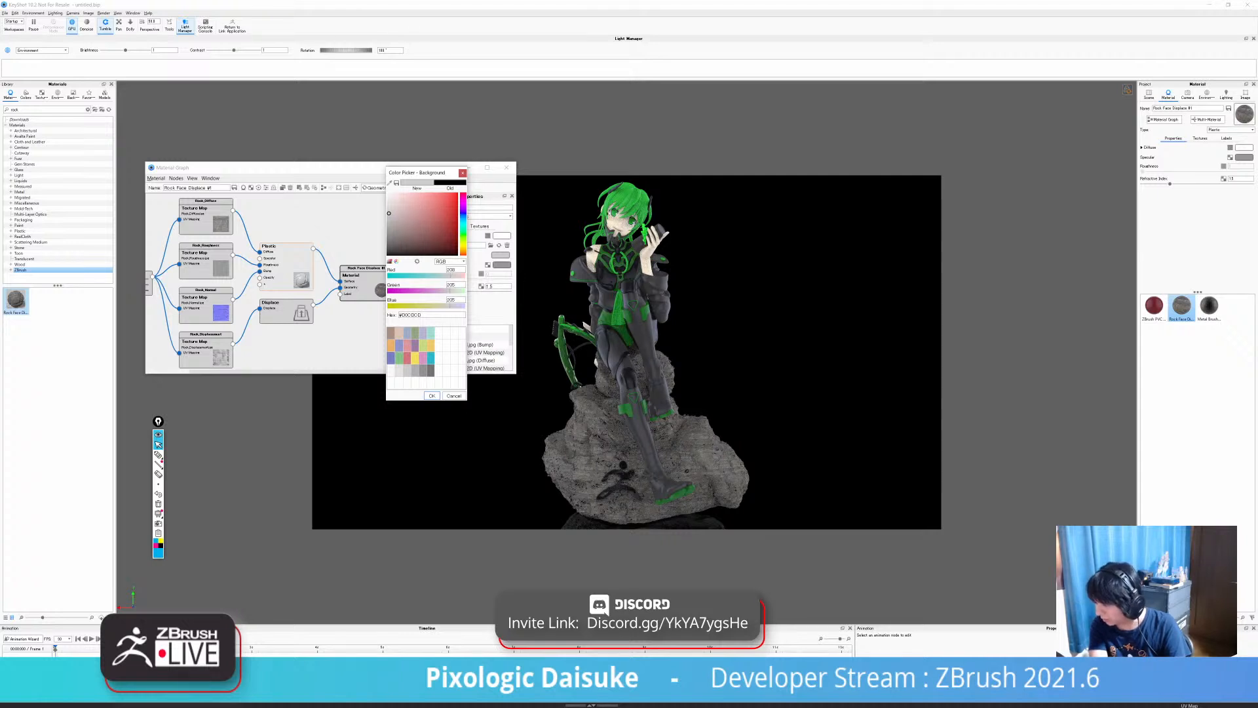
{"action": "key", "text": "Escape"}
{"action": "left_click", "coordinate": [414, 255]}
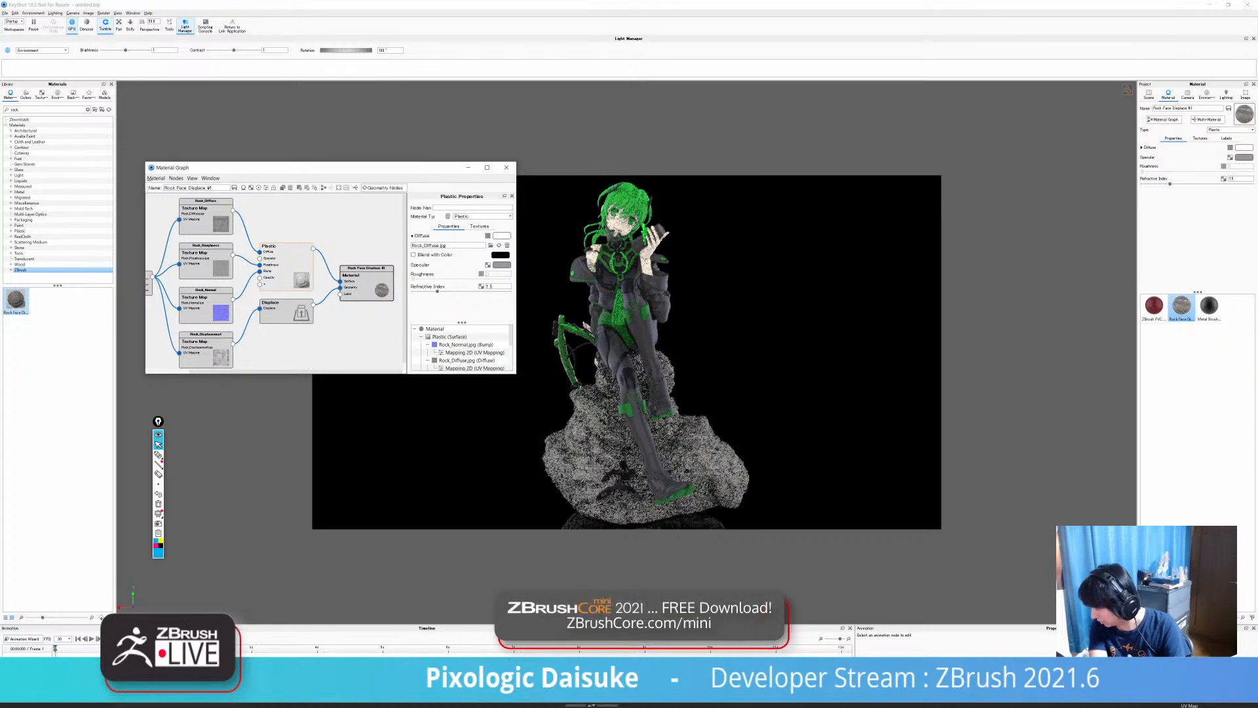
{"action": "left_click", "coordinate": [506, 167]}
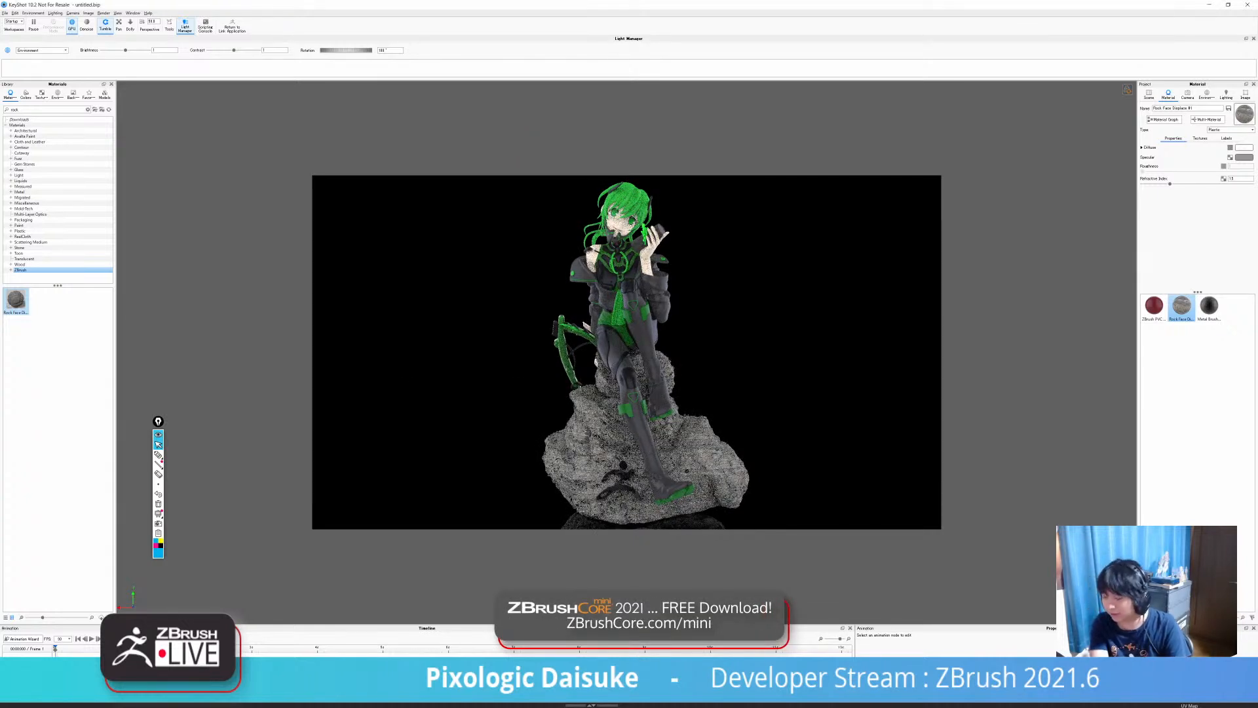
Set up a still image render with a Desktop subfolder as output folder and a resolution of 1920 × 1080 px.
{"action": "key", "text": "ctrl+p"}
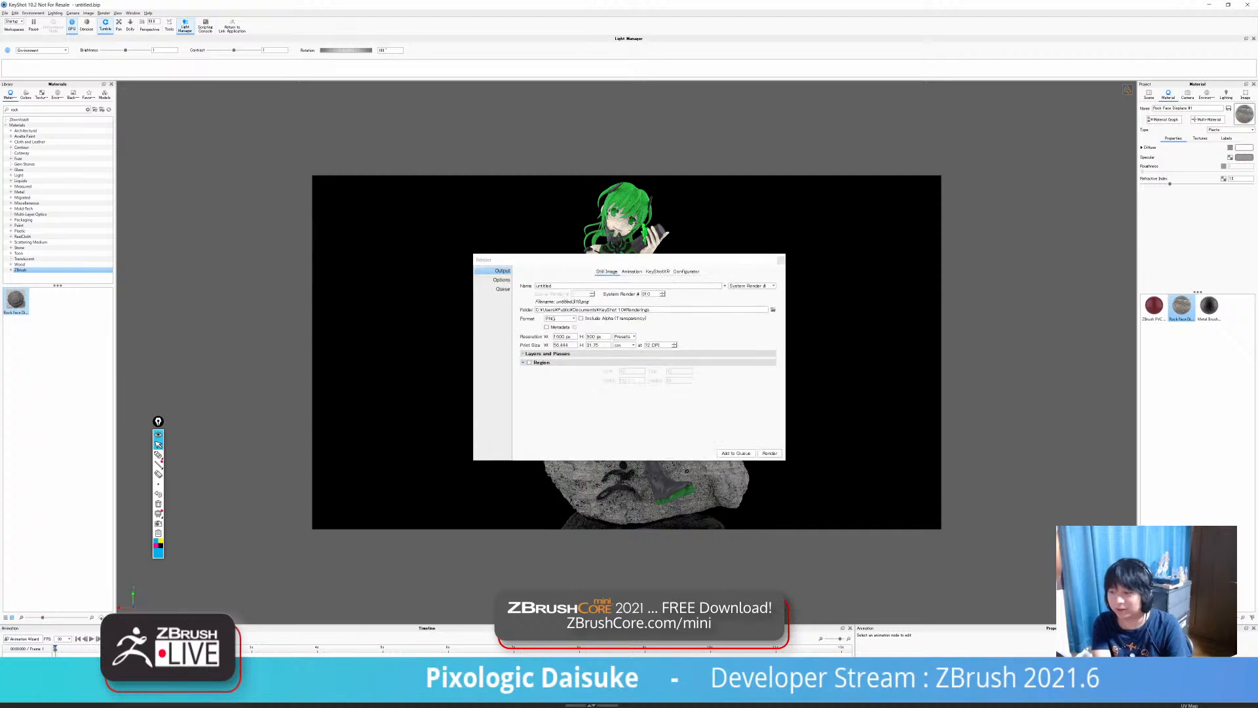
{"action": "left_click_drag", "start_coordinate": [555, 261], "coordinate": [224, 113]}
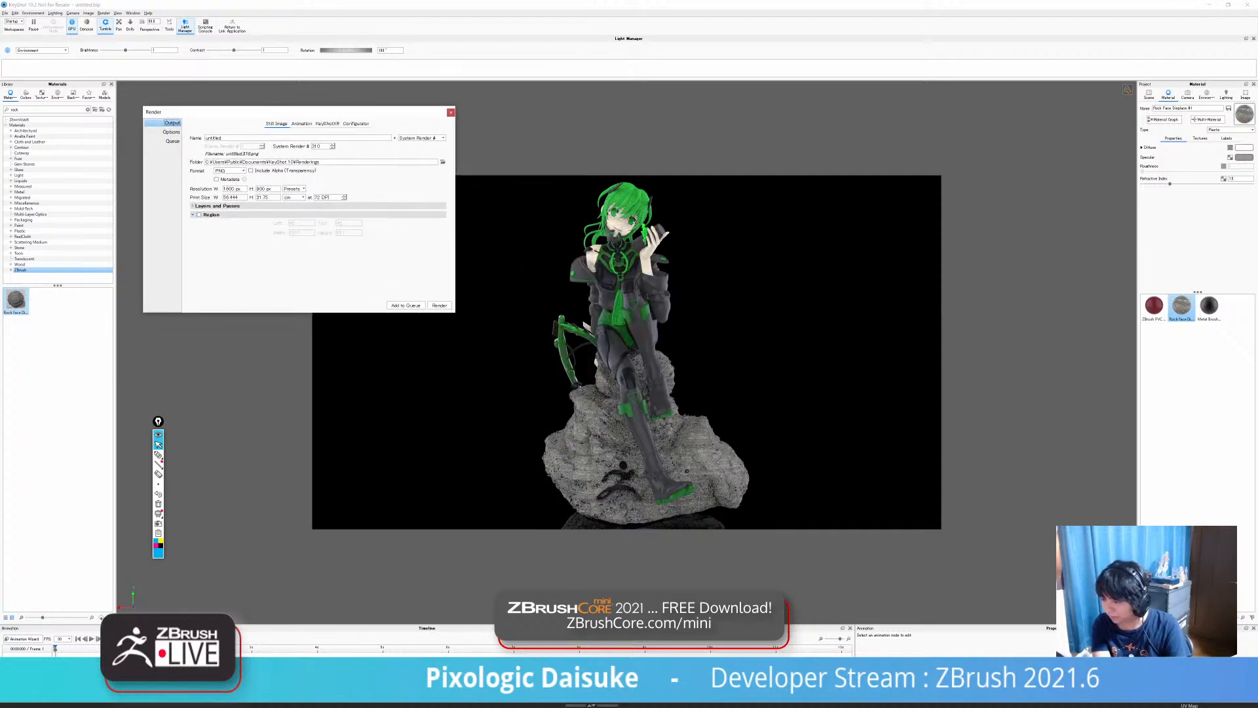
{"action": "left_click", "coordinate": [444, 162]}
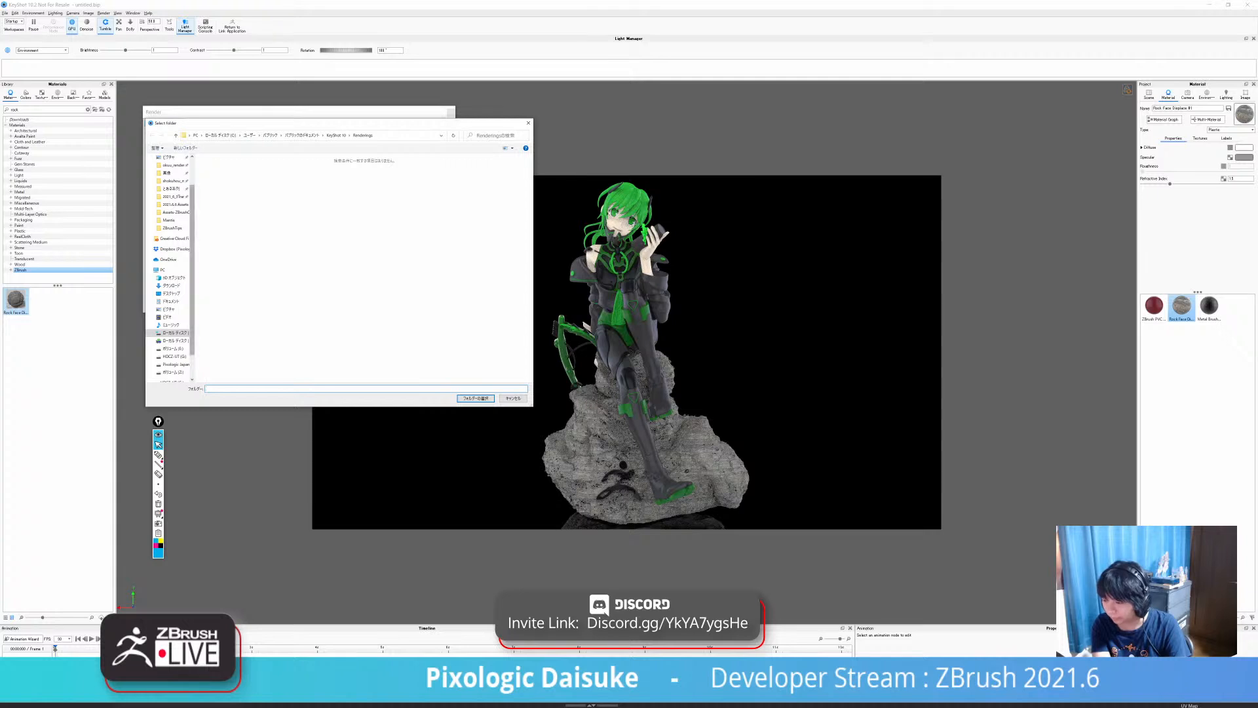
{"action": "scroll", "coordinate": [169, 256], "scroll_direction": "up", "scroll_amount": 2}
{"action": "left_click", "coordinate": [169, 256]}
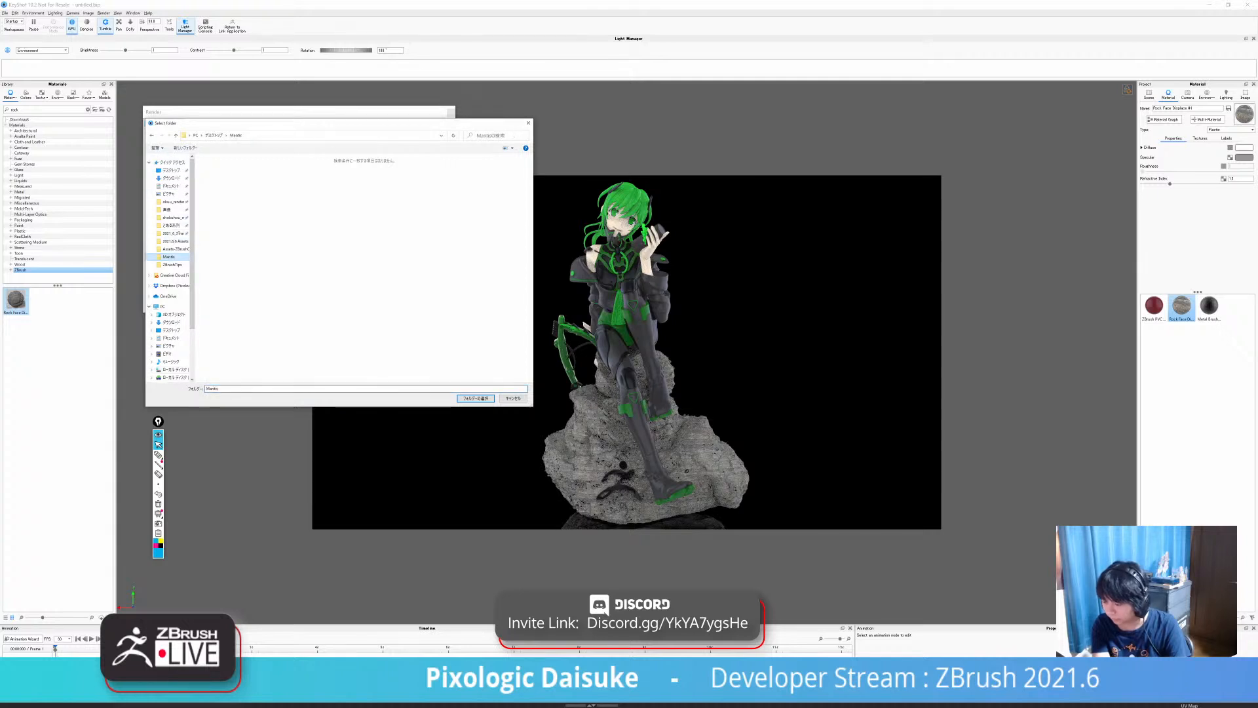
{"action": "left_click", "coordinate": [476, 399]}
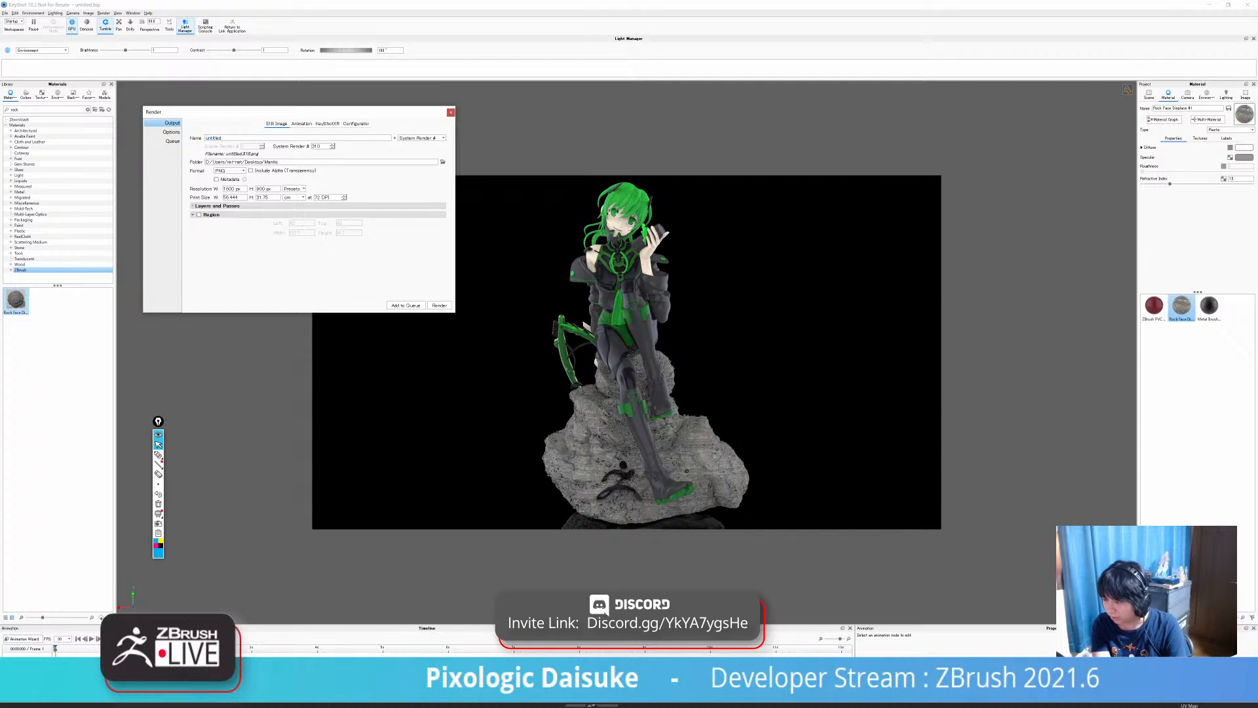
{"action": "left_click", "coordinate": [294, 189]}
{"action": "left_click", "coordinate": [307, 224]}
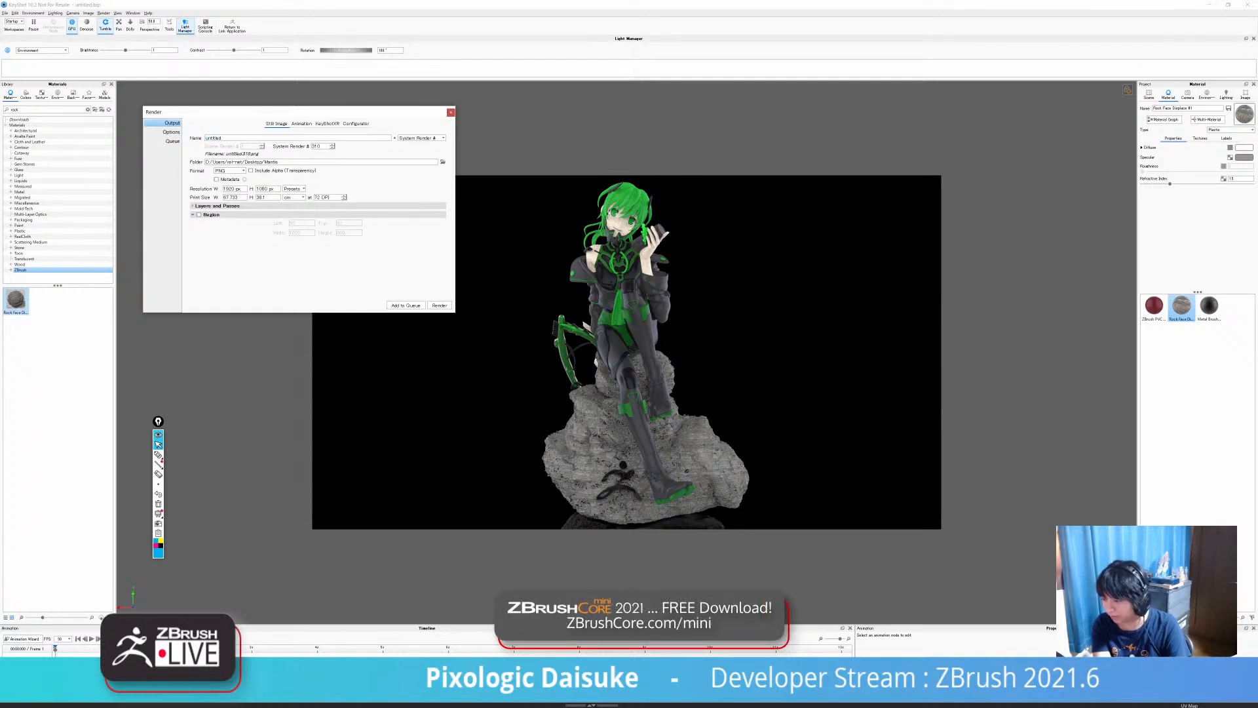
Check the render options, start rendering the still image in an enlarged render window, and stop the rendering.
{"action": "left_click", "coordinate": [171, 133]}
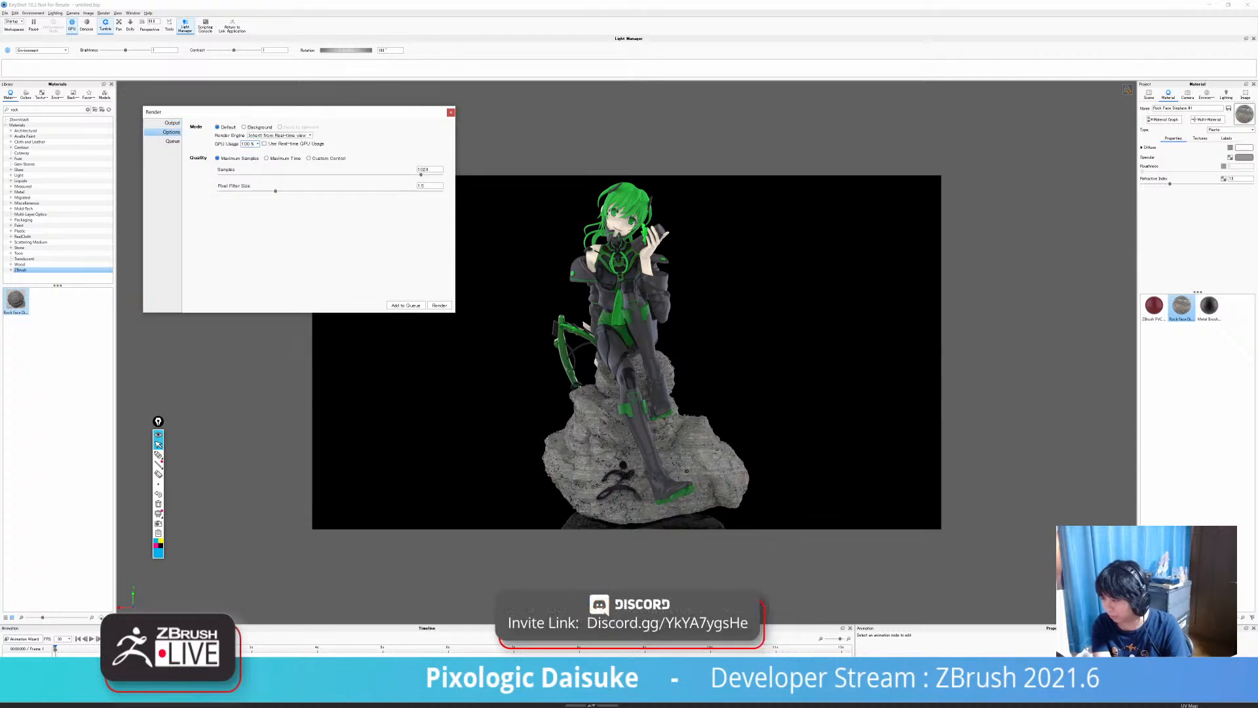
{"action": "left_click", "coordinate": [171, 122]}
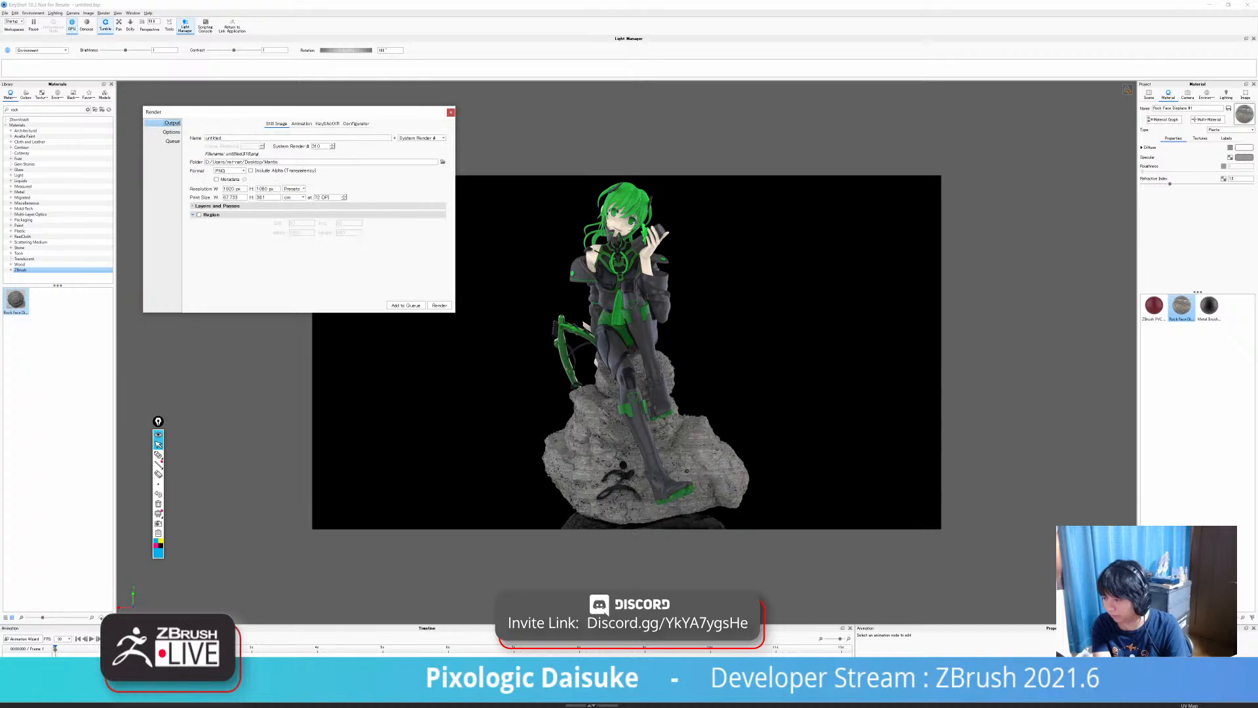
{"action": "left_click", "coordinate": [171, 132]}
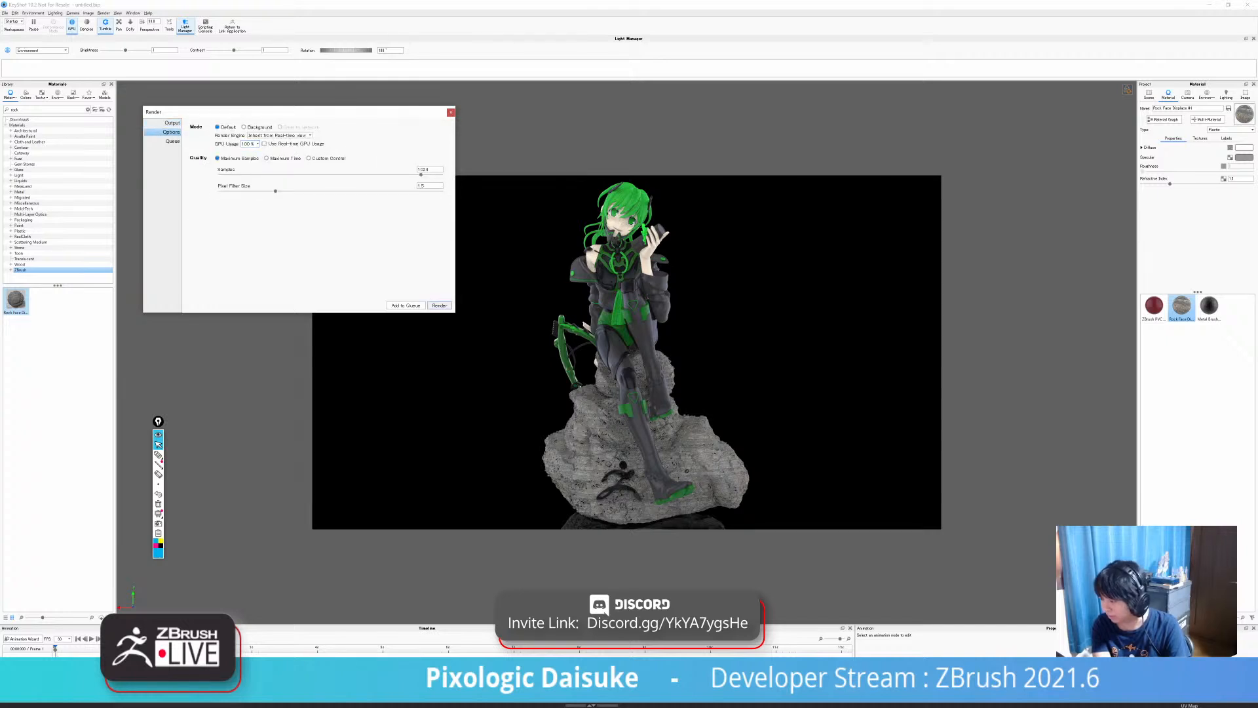
{"action": "key", "text": "p"}
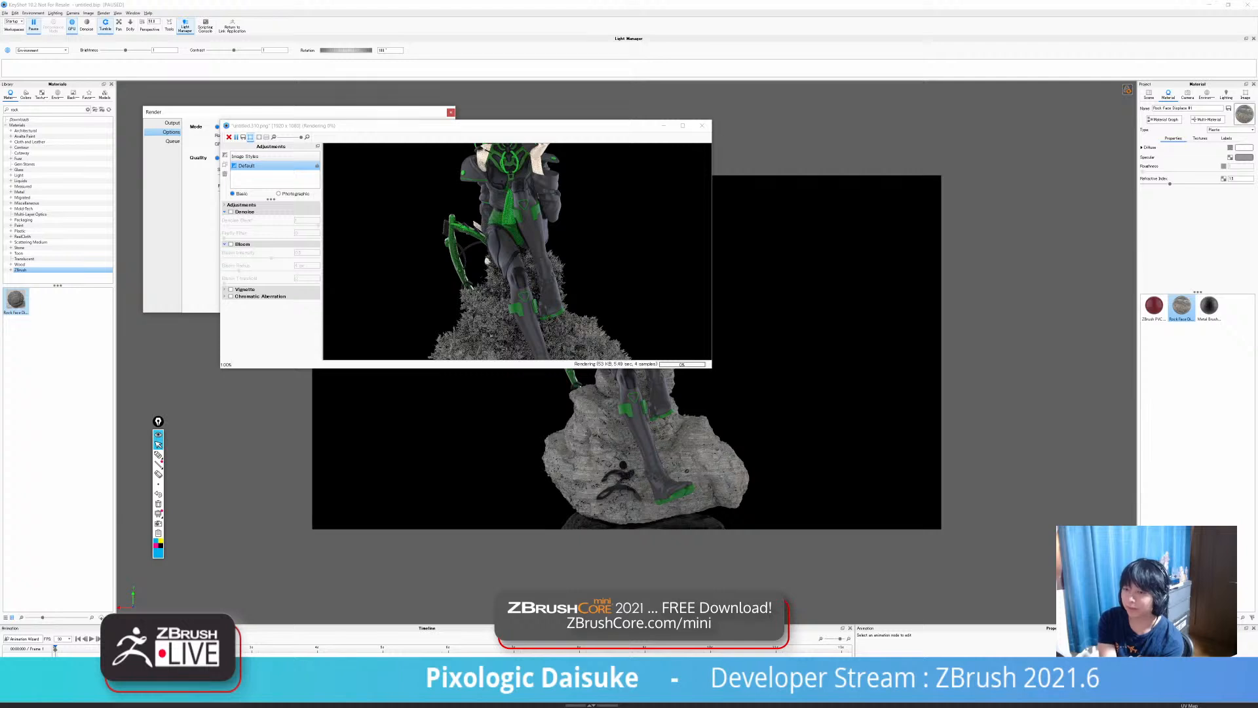
{"action": "left_click_drag", "start_coordinate": [712, 368], "coordinate": [795, 557]}
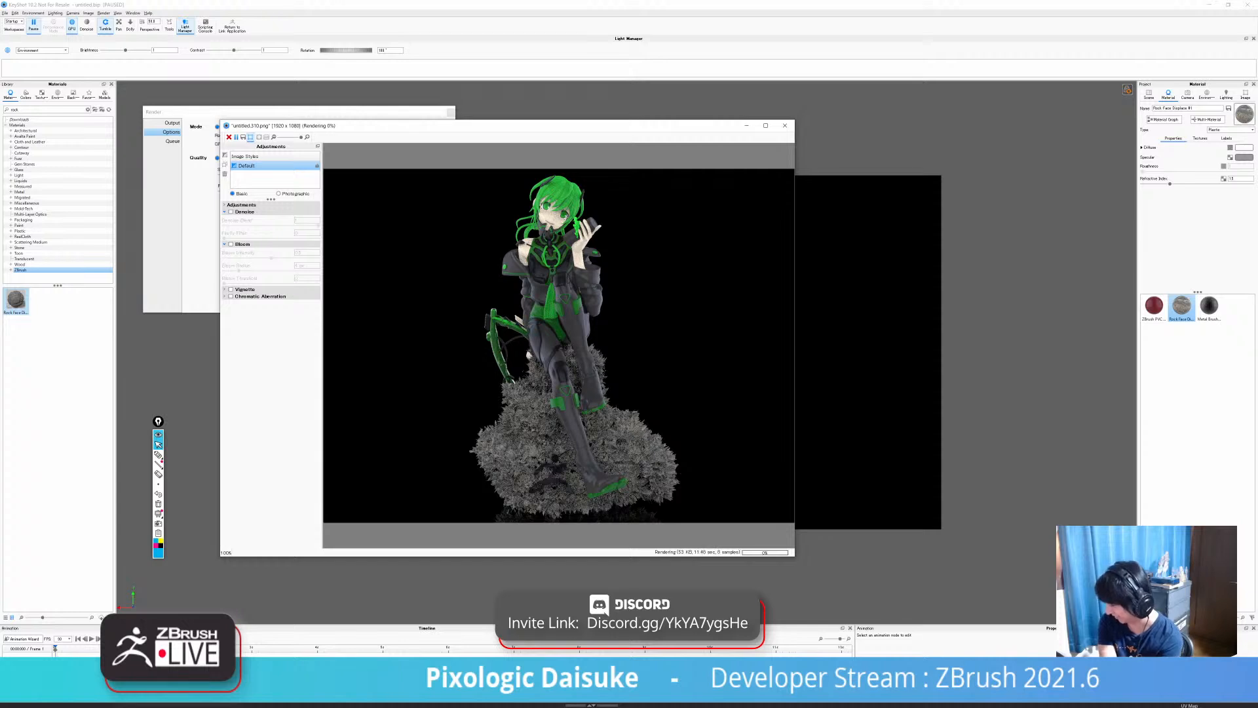
{"action": "key", "text": "Escape"}
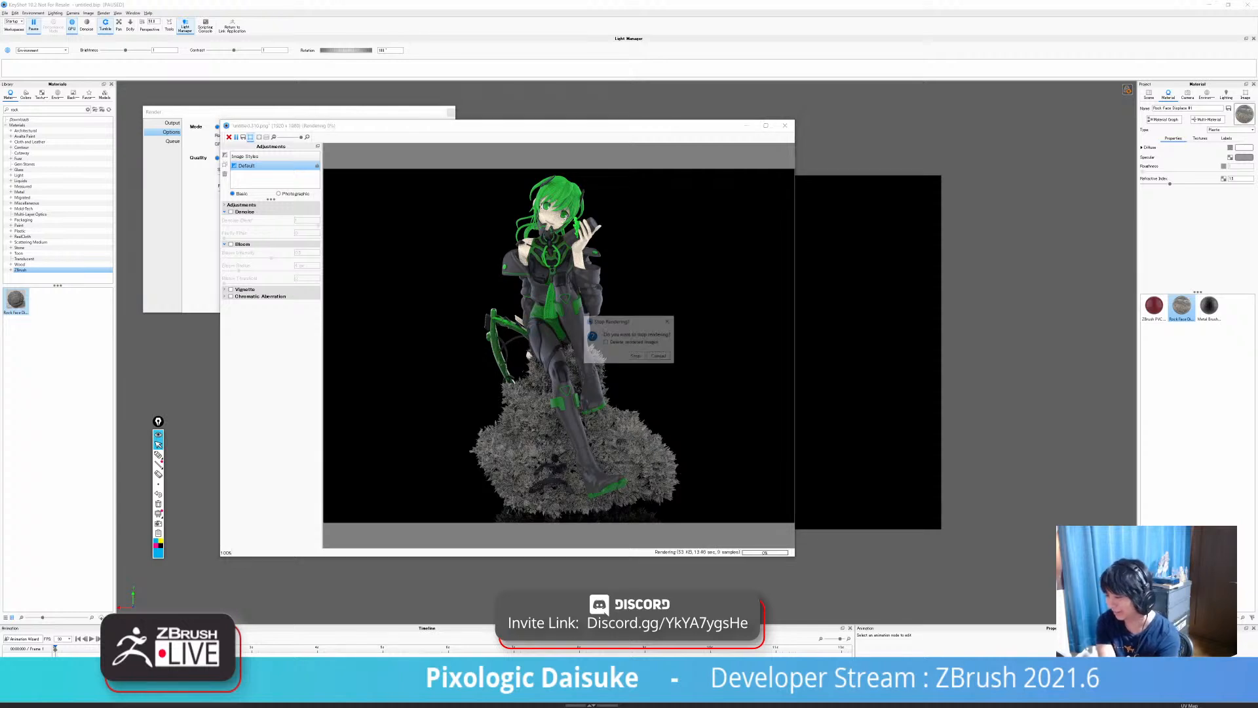
{"action": "key", "text": "Return"}
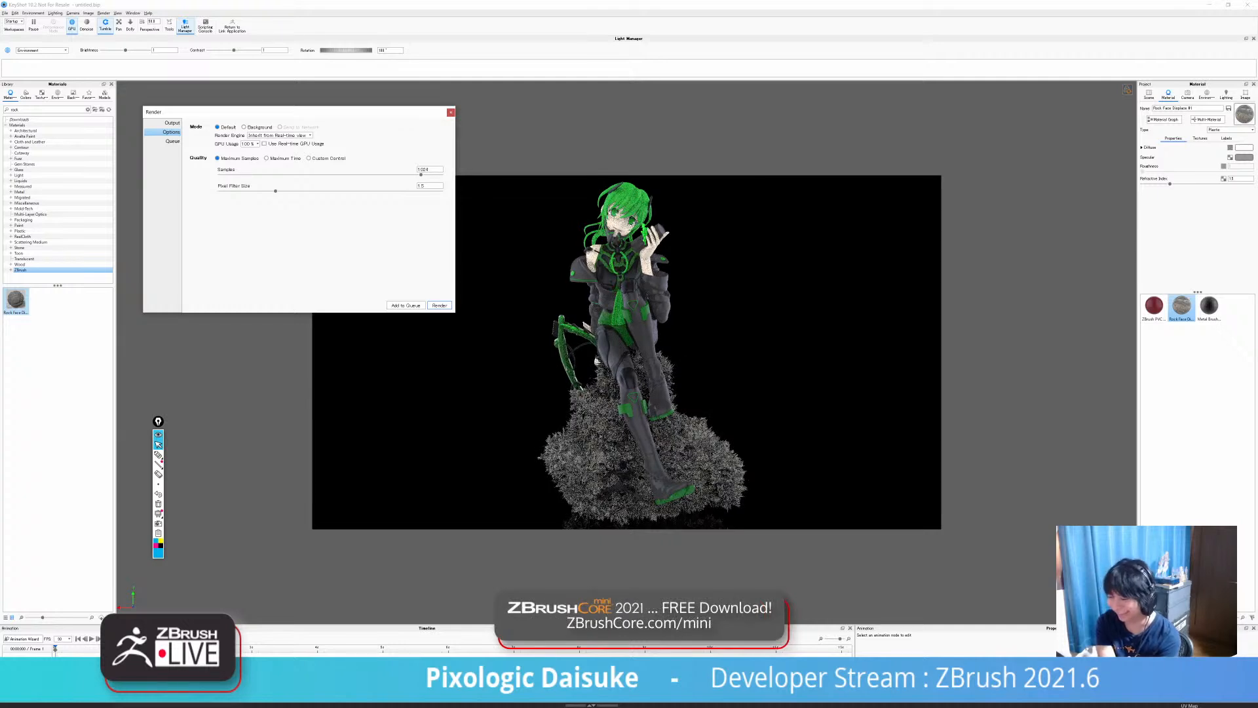
Set the displacement height of the rock material's Displace node to 0 and close the material graph.
{"action": "left_click", "coordinate": [1182, 309]}
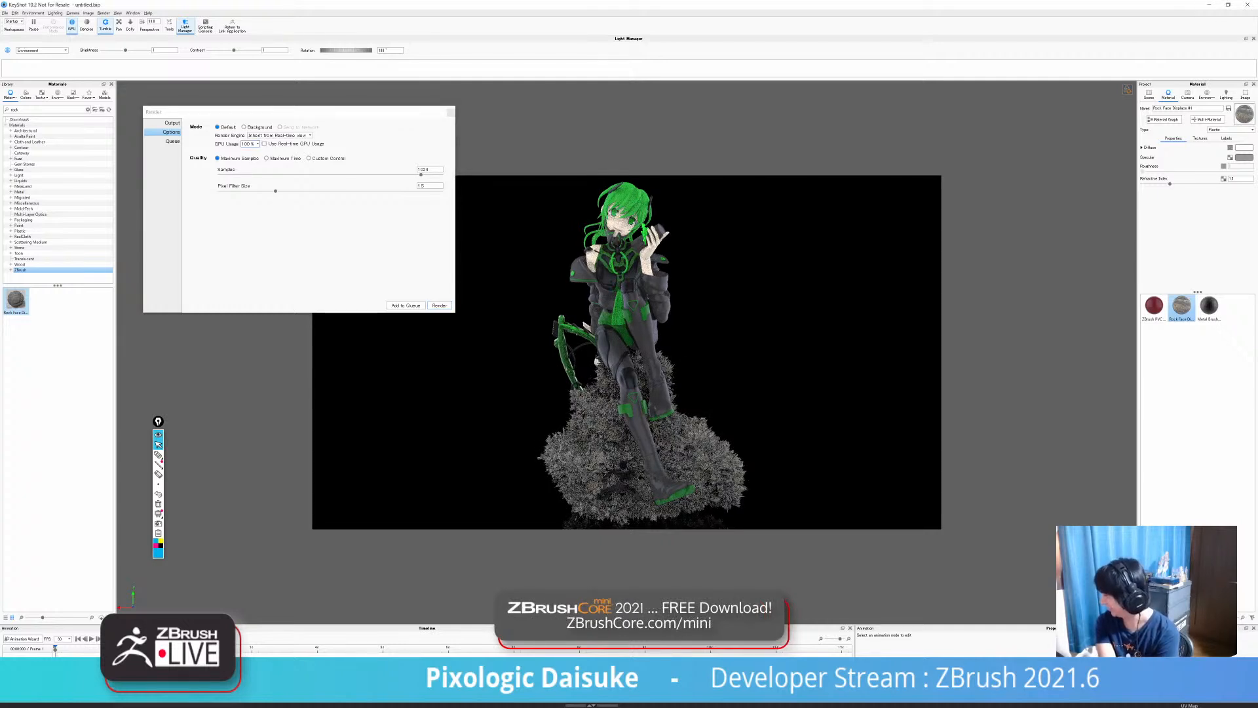
{"action": "left_click", "coordinate": [1165, 119]}
{"action": "double_click", "coordinate": [286, 311]}
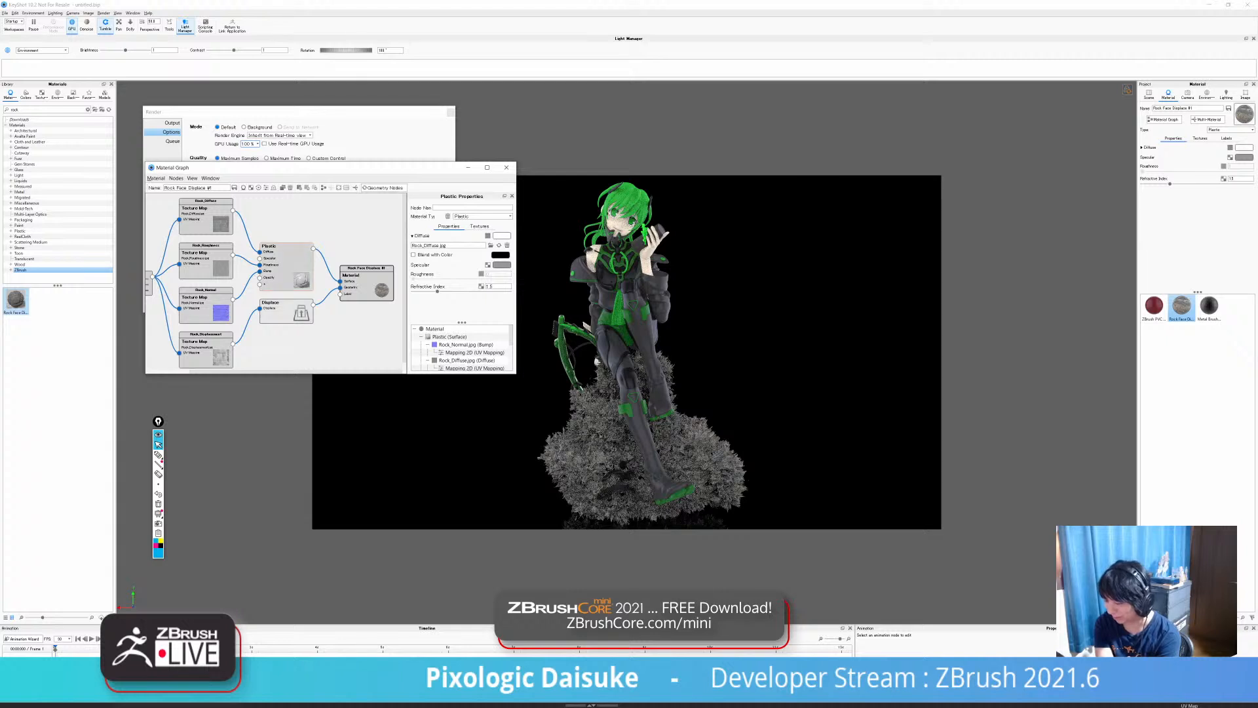
{"action": "double_click", "coordinate": [497, 235]}
{"action": "type", "text": "0"}
{"action": "key", "text": "Return"}
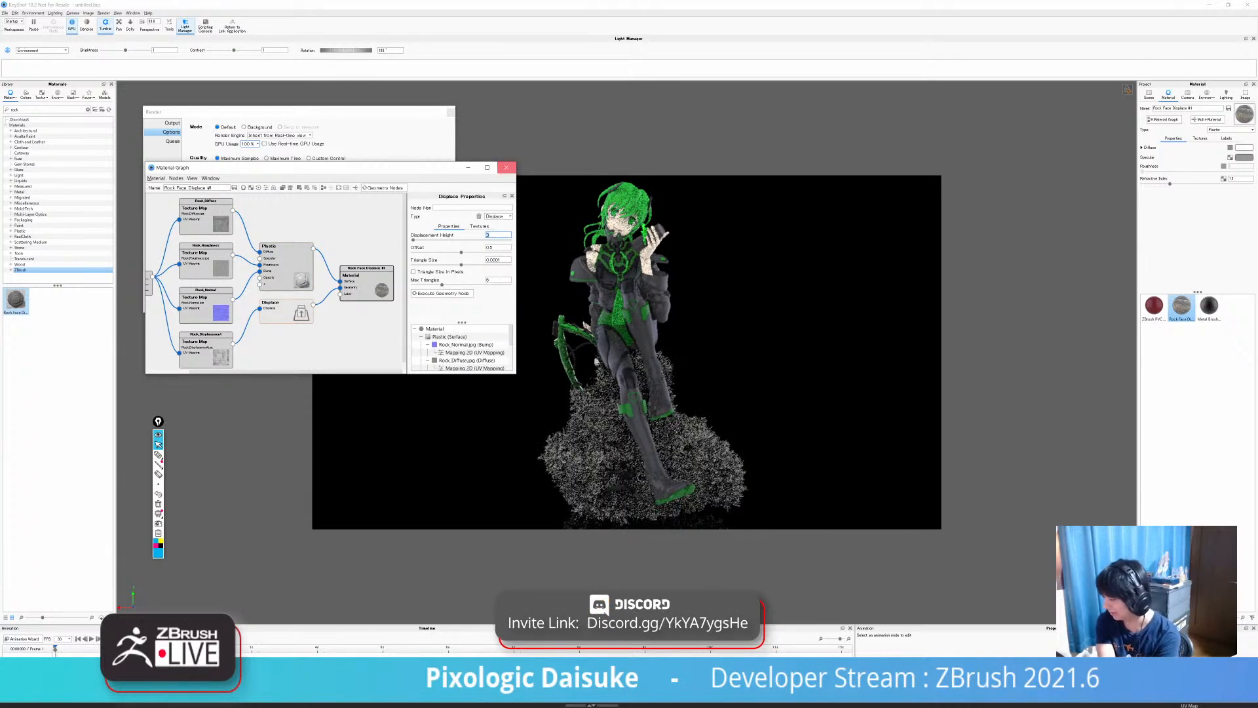
{"action": "left_click", "coordinate": [507, 168]}
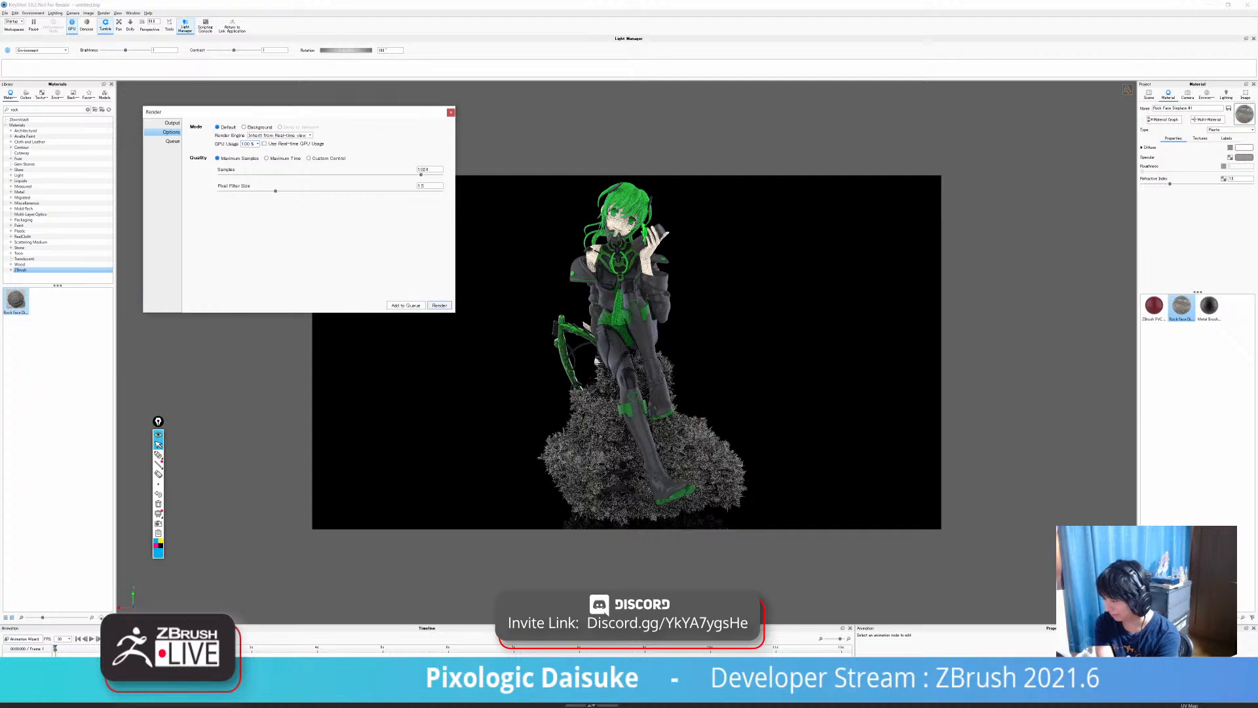
Pause the real-time view, render the still image again, and enlarge the render window to show the whole figure.
{"action": "key", "text": "shift+p"}
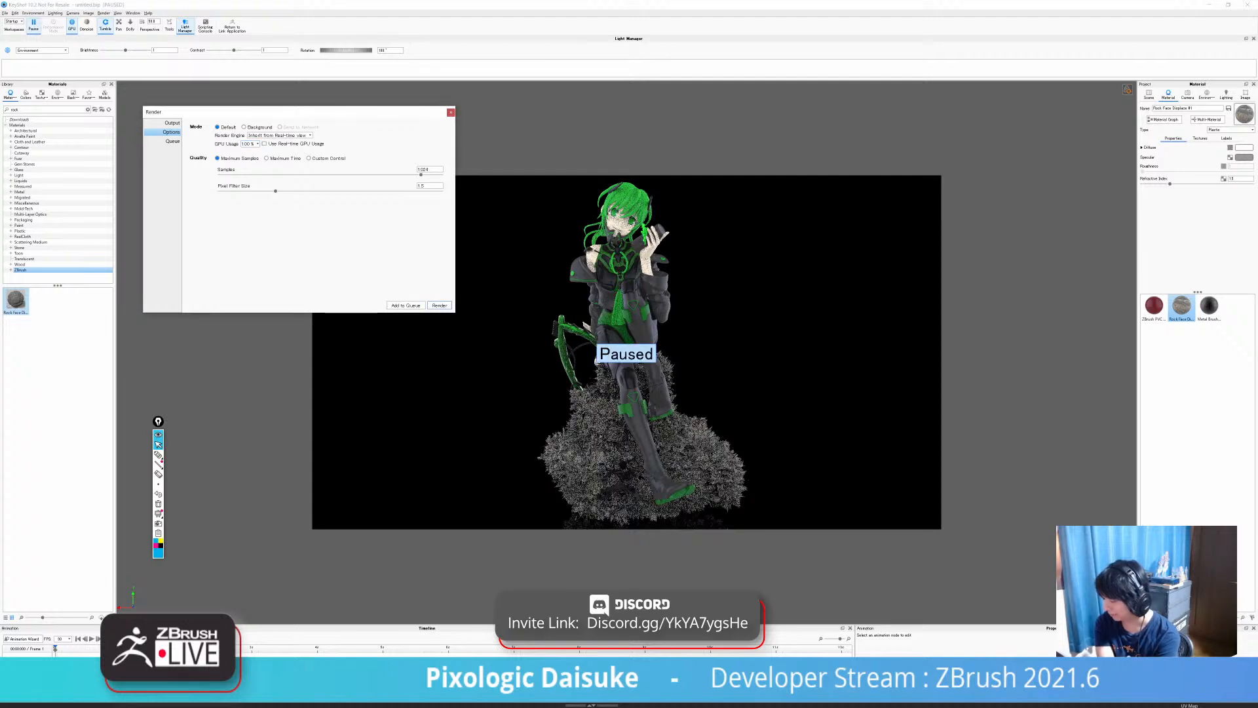
{"action": "left_click", "coordinate": [440, 305]}
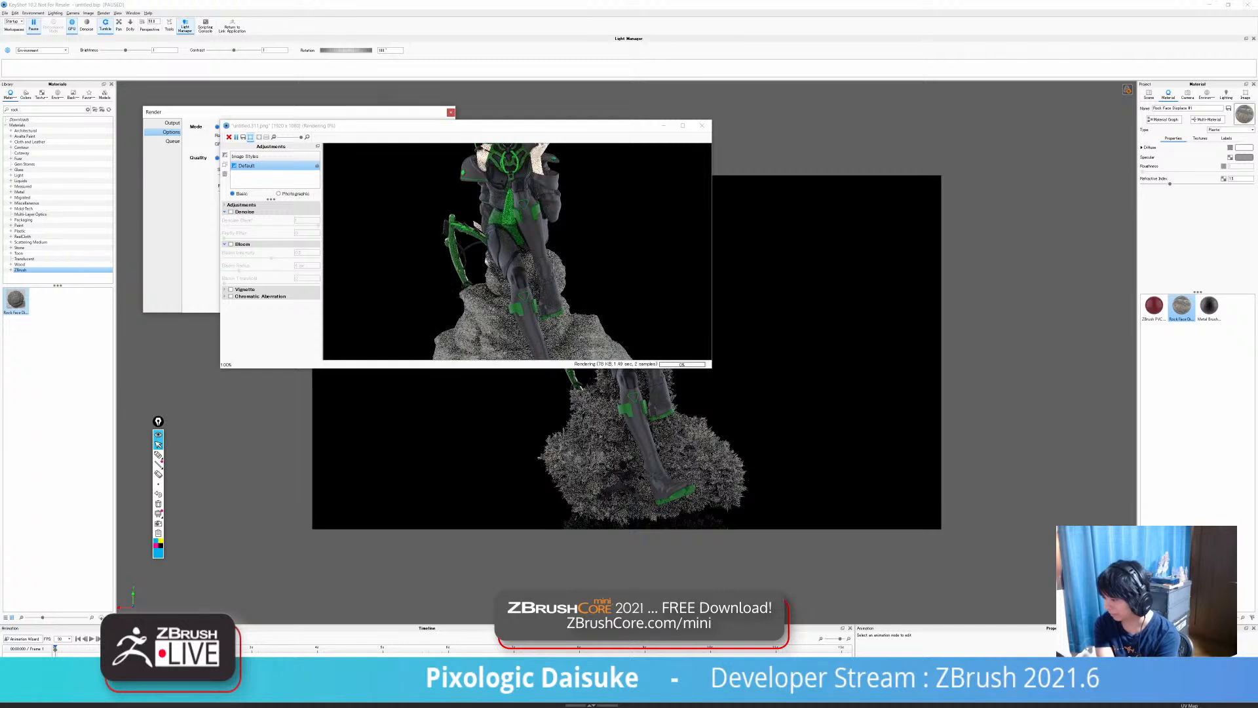
{"action": "left_click_drag", "start_coordinate": [712, 368], "coordinate": [834, 543]}
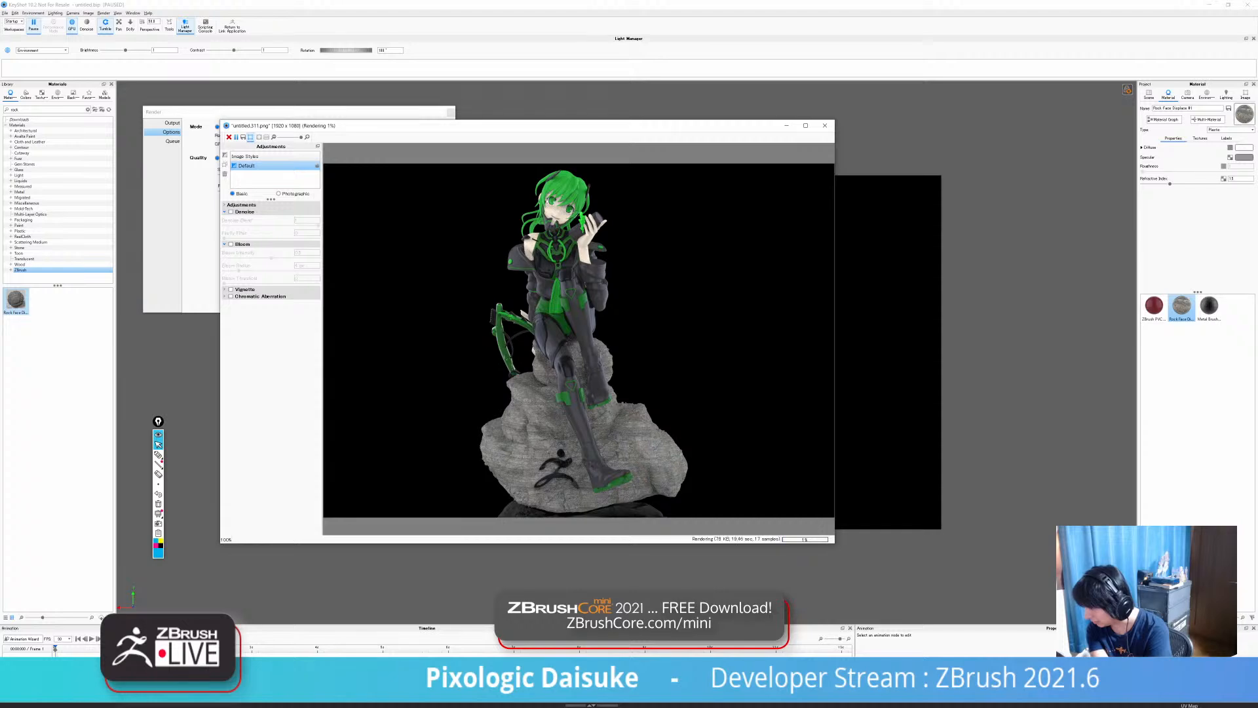
Stop the running still image render and close the render window and render settings.
{"action": "left_click", "coordinate": [825, 125]}
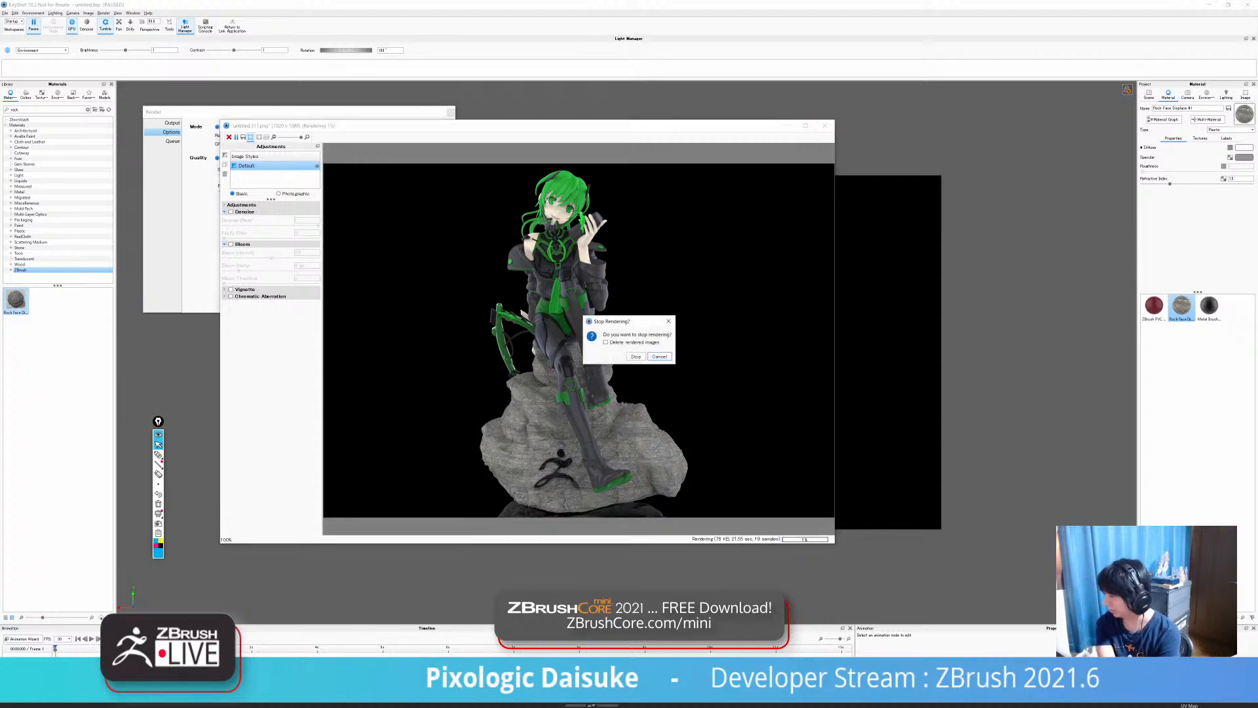
{"action": "left_click", "coordinate": [637, 357]}
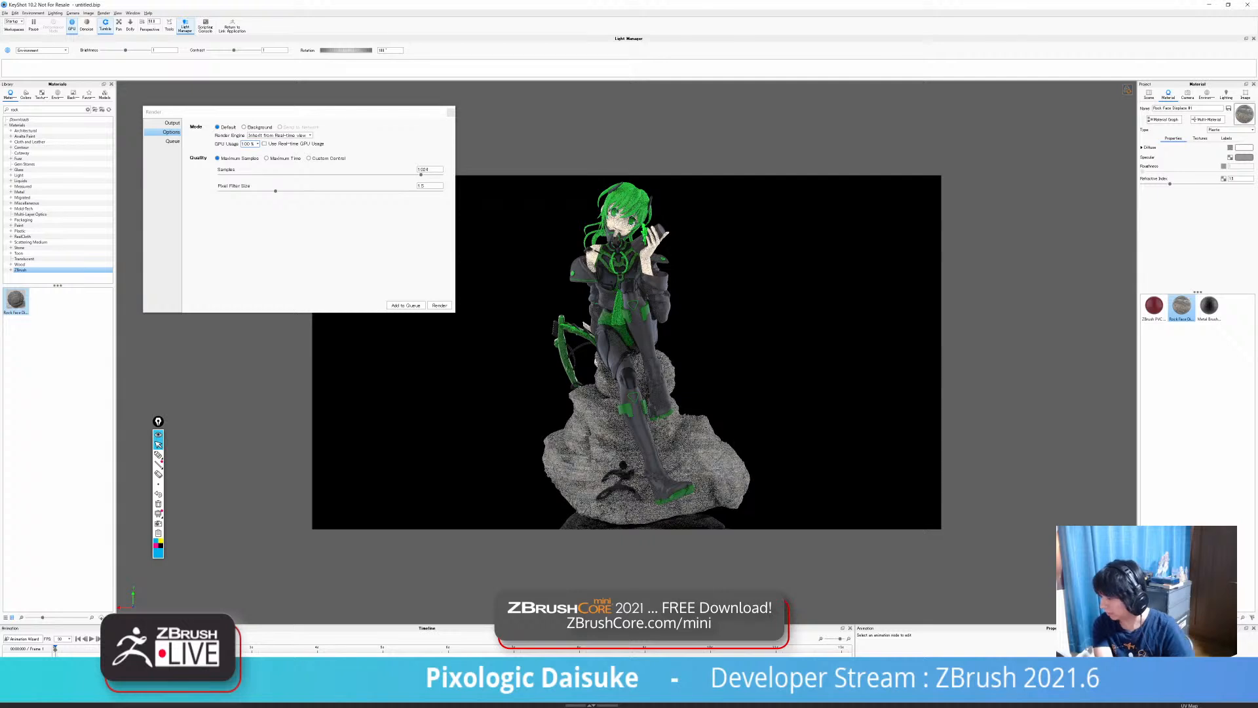
{"action": "left_click", "coordinate": [451, 112]}
Select the cylinder part at the figure's raised hand in the scene list and search the material library for "steel".
{"action": "left_click", "coordinate": [1149, 95]}
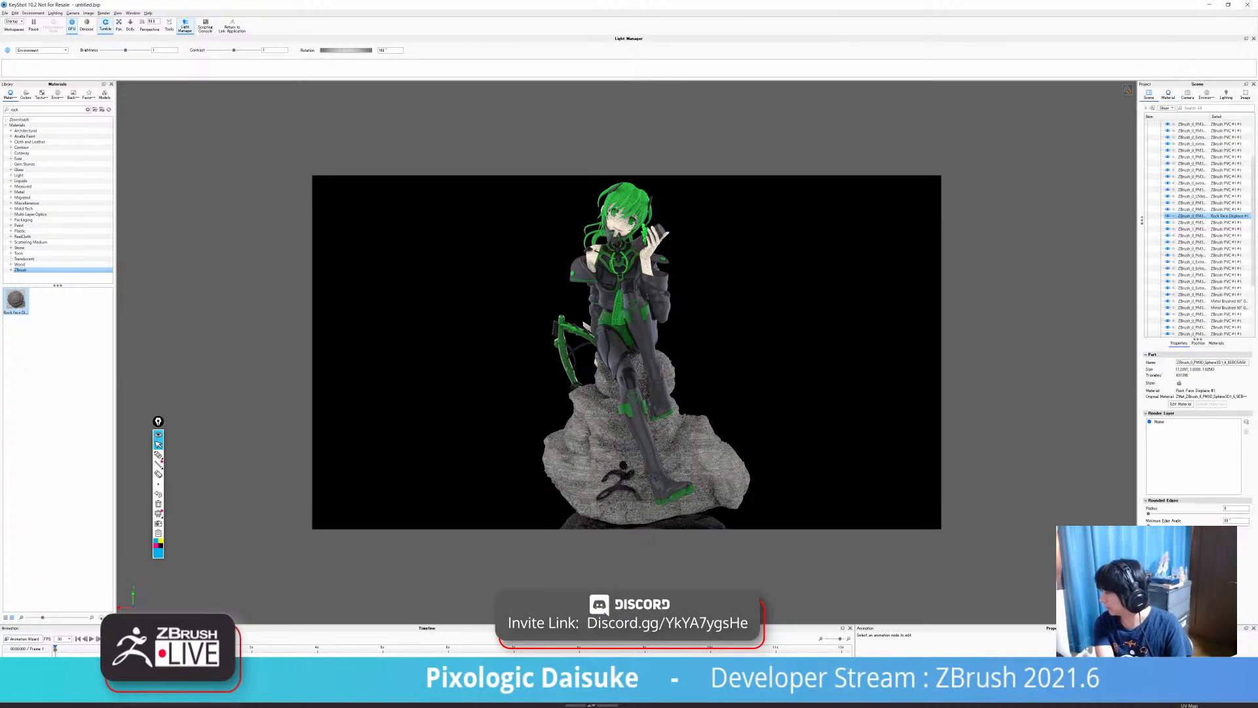
{"action": "left_click", "coordinate": [1193, 202]}
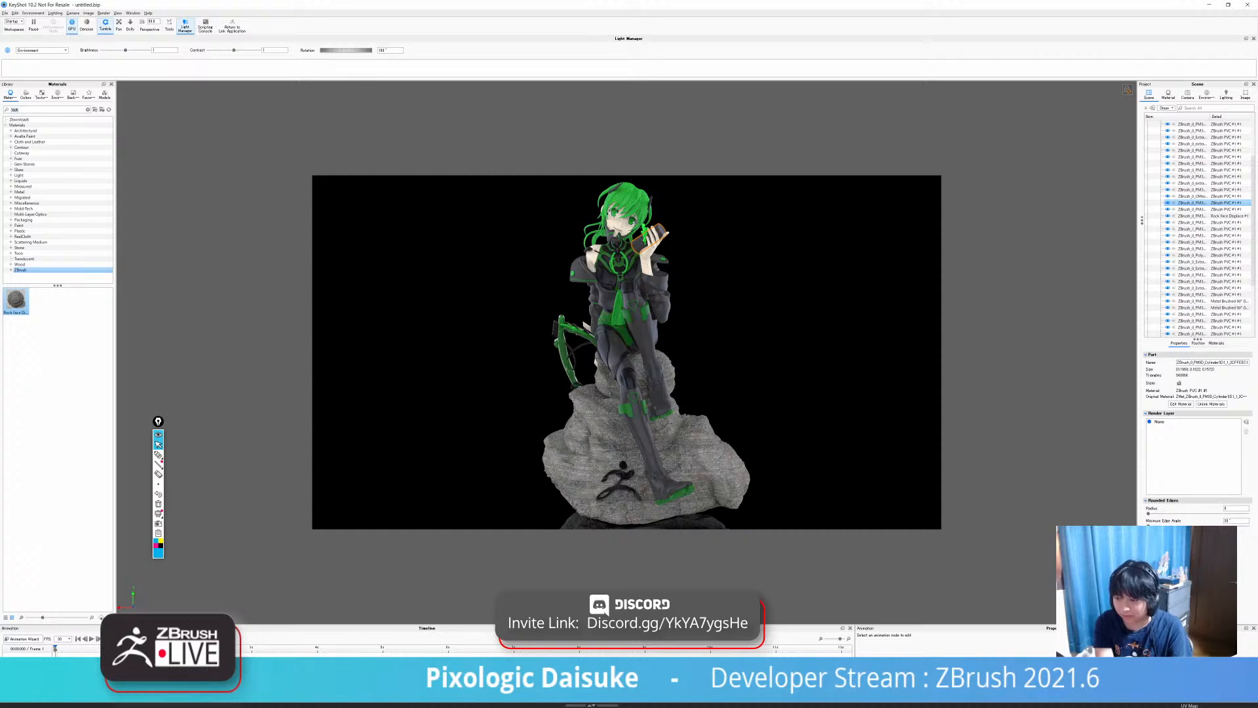
{"action": "key", "text": "BackSpace"}
{"action": "key", "text": "BackSpace"}
{"action": "key", "text": "BackSpace"}
{"action": "key", "text": "BackSpace"}
{"action": "type", "text": "steel"}
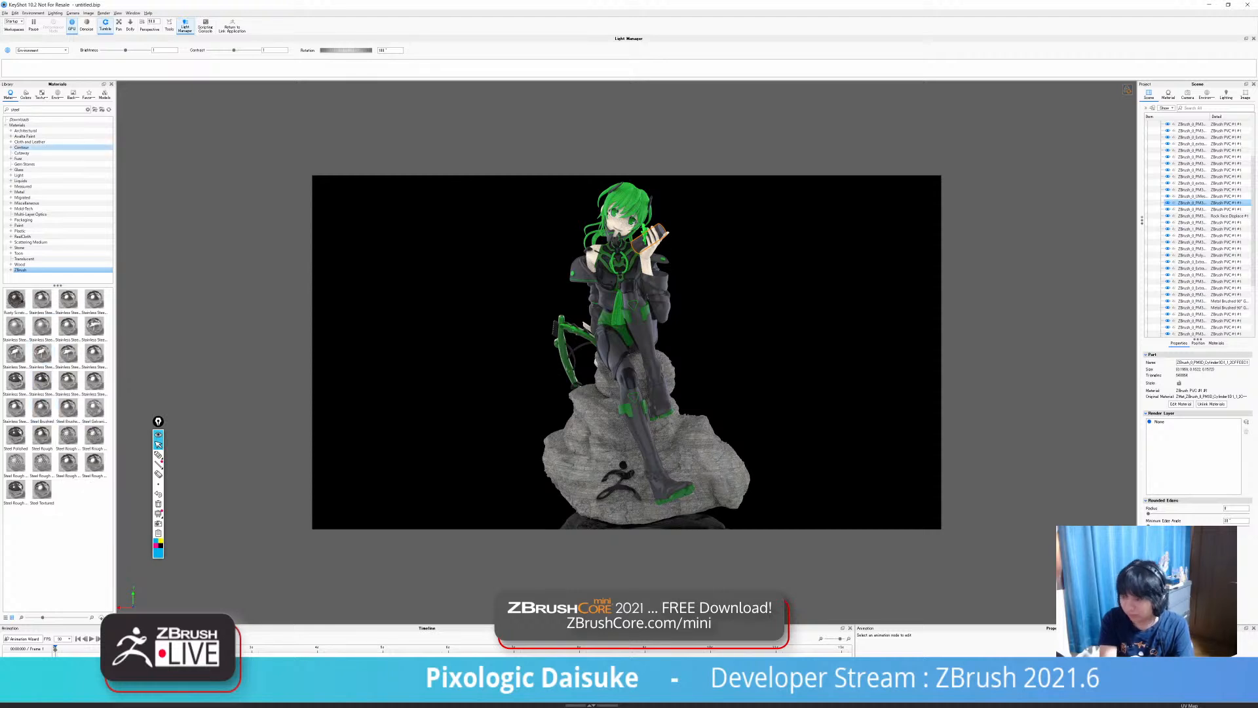
Search the material library for "alumi" and apply Aluminum Polished to the selected cylinder part at the raised hand.
{"action": "key", "text": "BackSpace"}
{"action": "key", "text": "BackSpace"}
{"action": "key", "text": "BackSpace"}
{"action": "key", "text": "BackSpace"}
{"action": "key", "text": "BackSpace"}
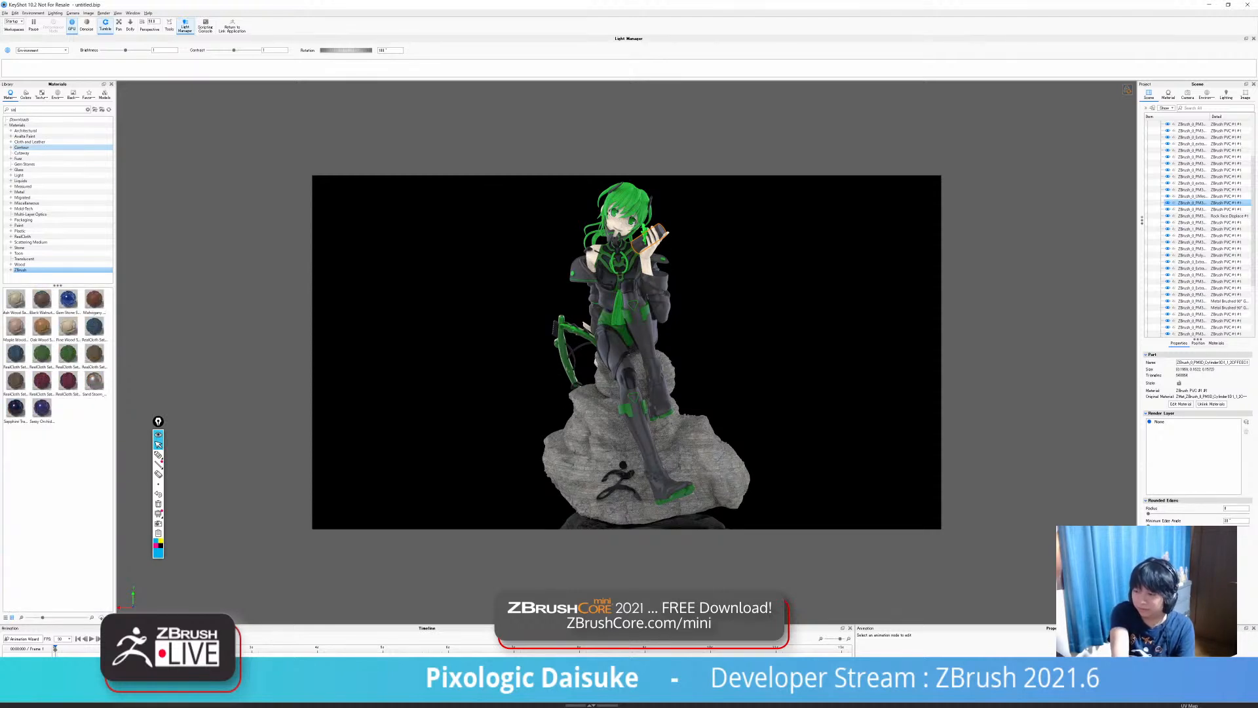
{"action": "type", "text": "alumi"}
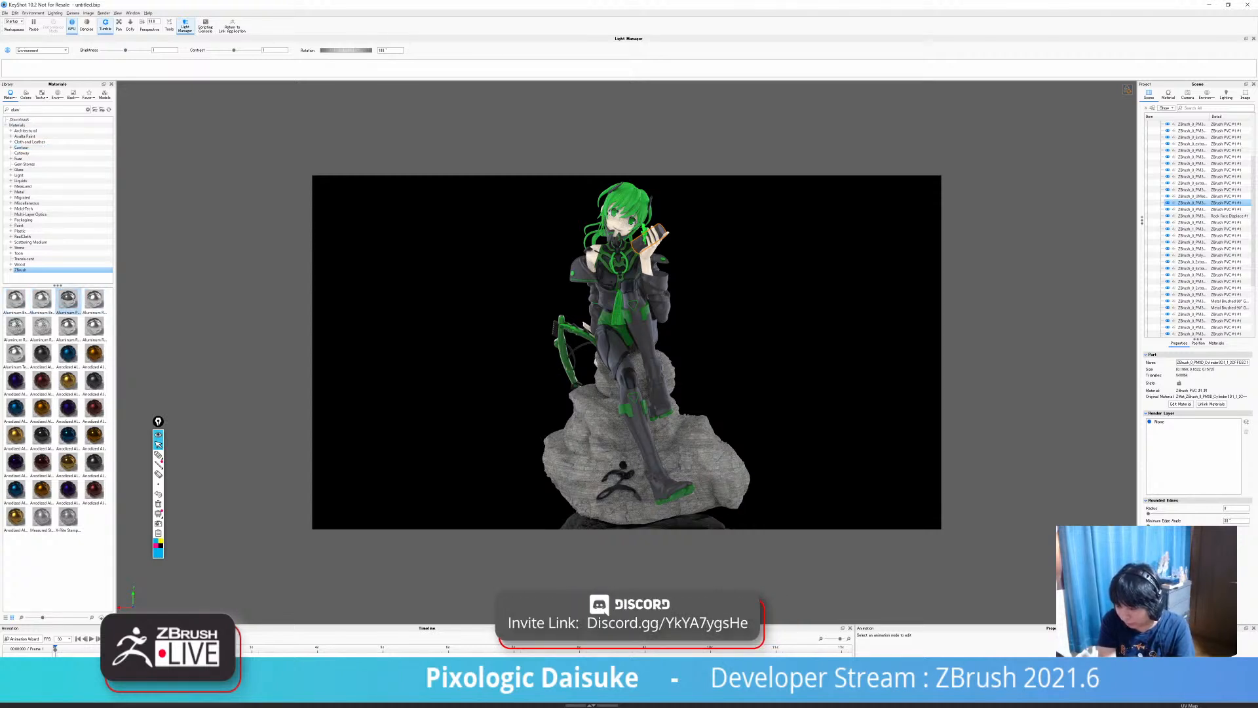
{"action": "mouse_move", "coordinate": [68, 300]}
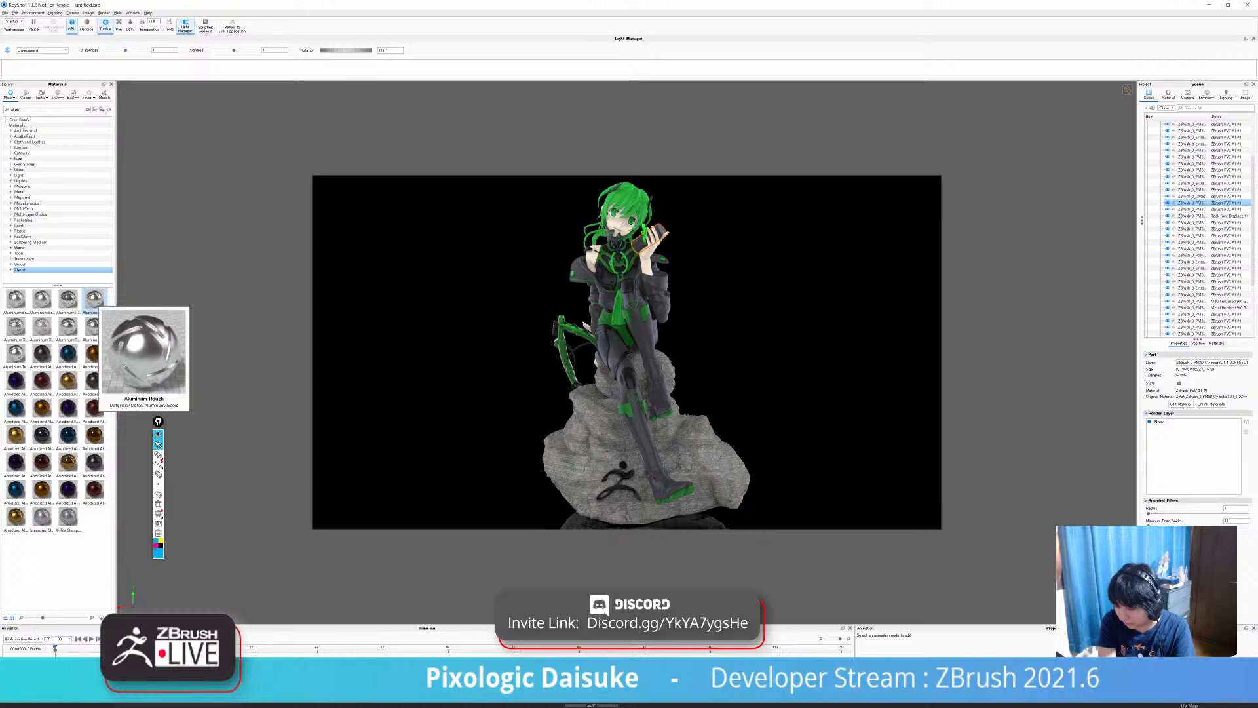
{"action": "mouse_move", "coordinate": [72, 354]}
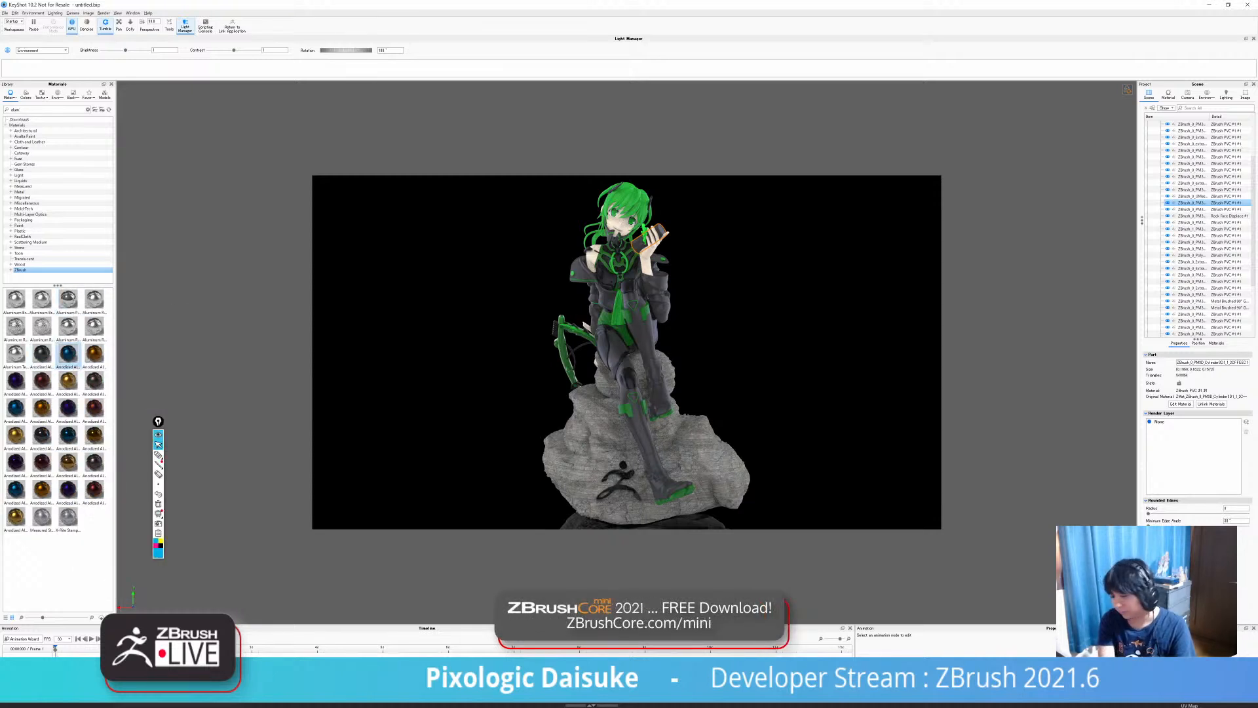
{"action": "left_click_drag", "start_coordinate": [68, 300], "coordinate": [1225, 205]}
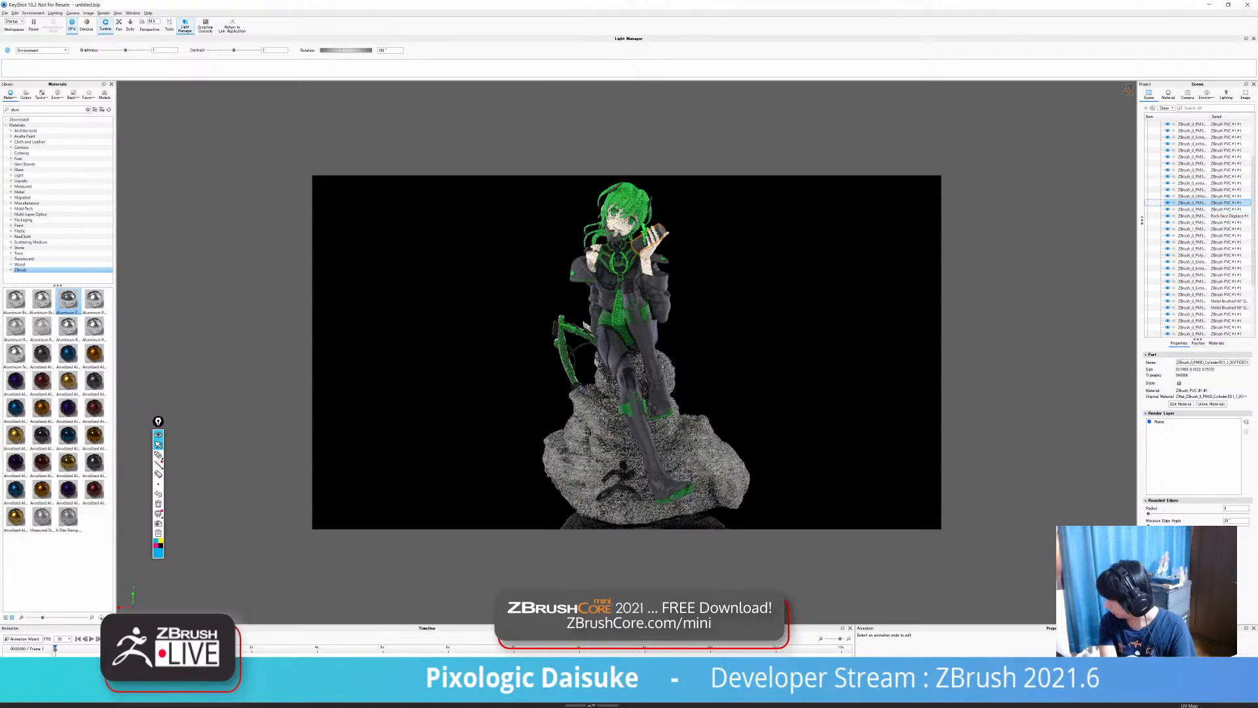
{"action": "double_click", "coordinate": [68, 301]}
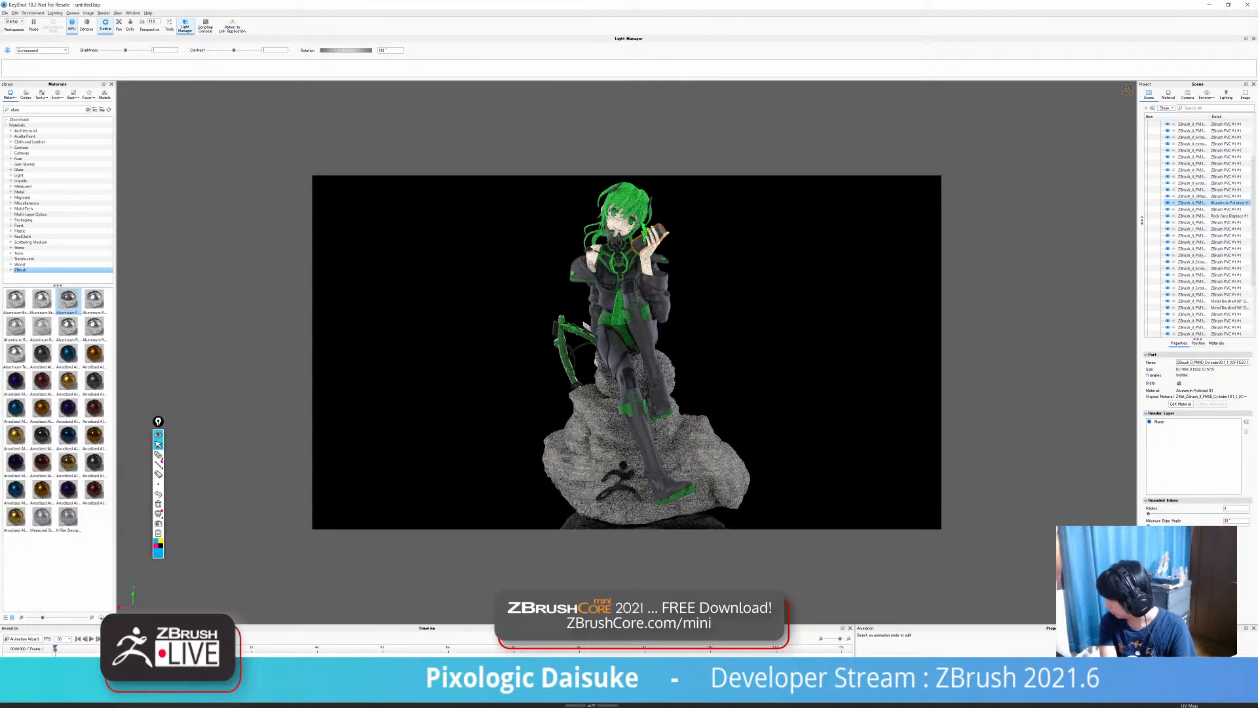
Open the cylinder part's Aluminum Polished material in the material graph.
{"action": "left_click", "coordinate": [1168, 95]}
{"action": "left_click", "coordinate": [1209, 306]}
{"action": "left_click", "coordinate": [1237, 306]}
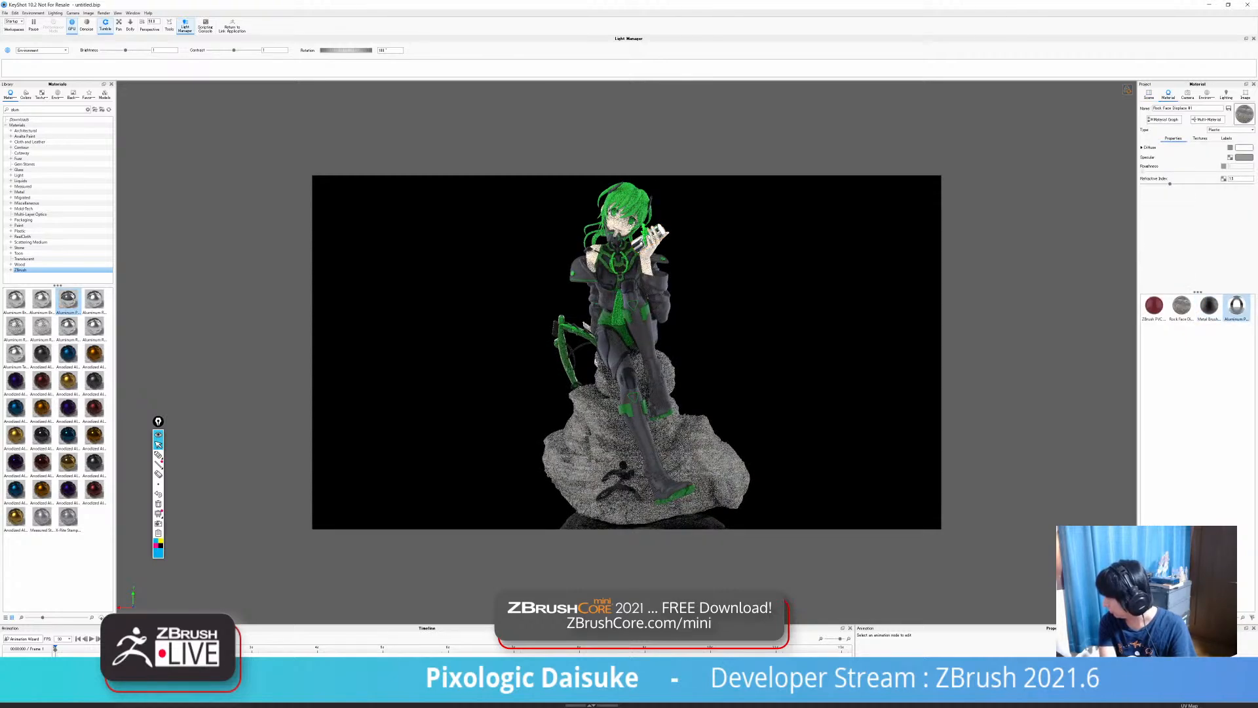
{"action": "left_click", "coordinate": [1164, 120]}
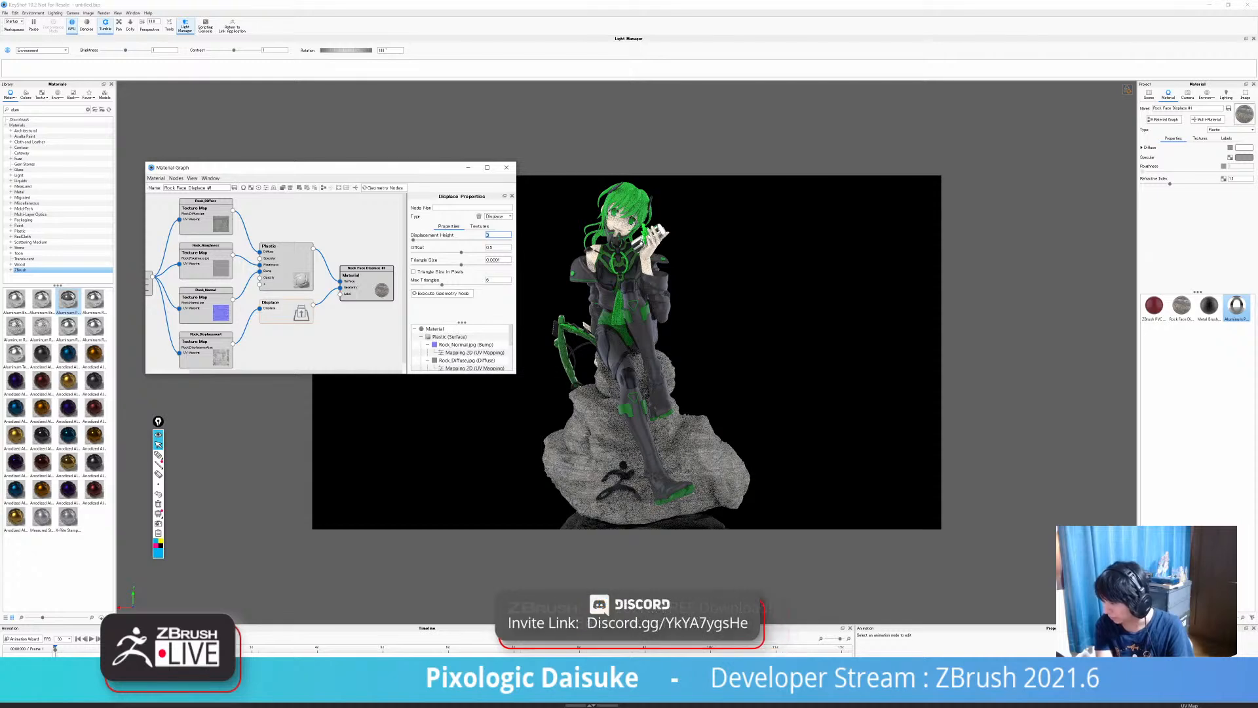
{"action": "left_click", "coordinate": [506, 167]}
{"action": "double_click", "coordinate": [1237, 306]}
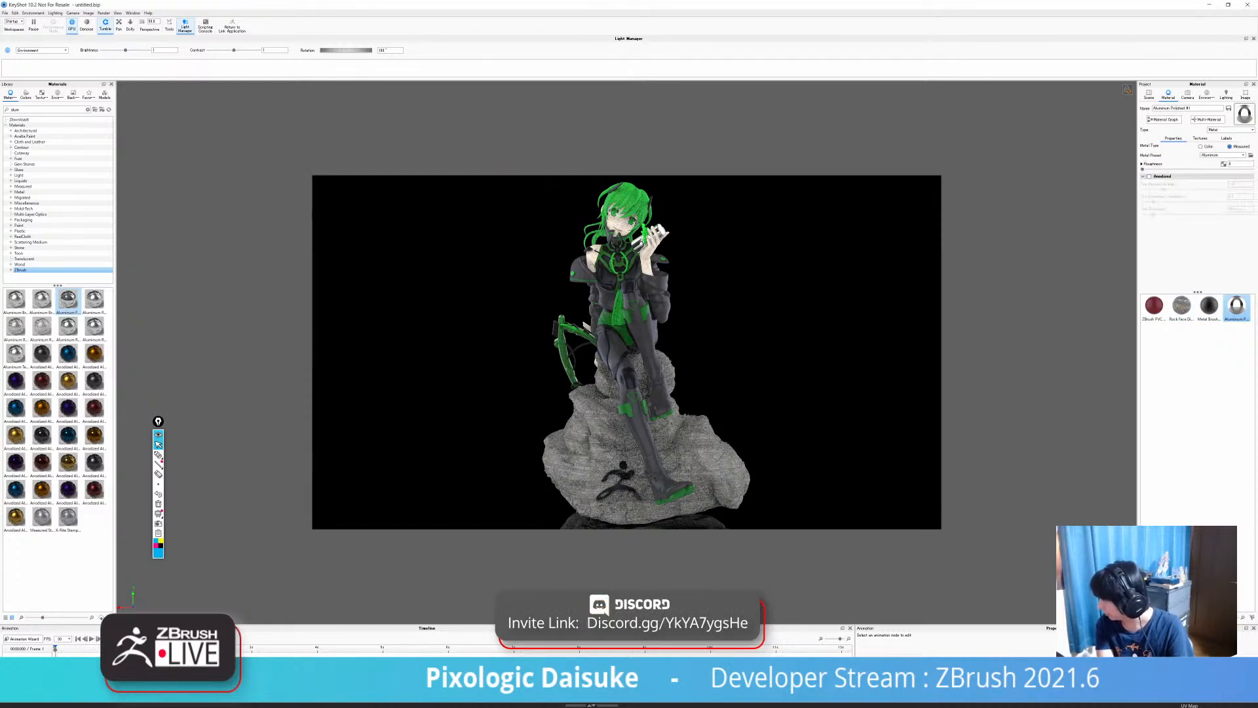
{"action": "left_click", "coordinate": [1165, 119]}
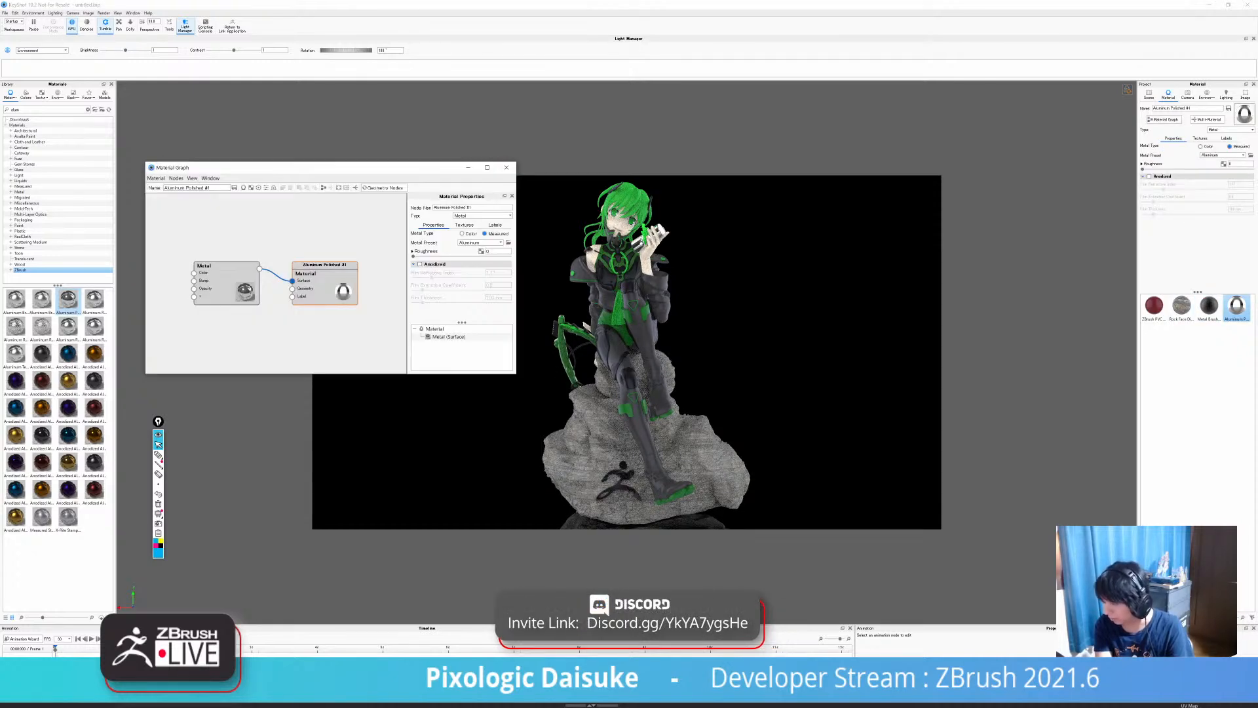
Look through the metal presets and set the metal type of the Aluminum Polished material to Color.
{"action": "left_click", "coordinate": [480, 243]}
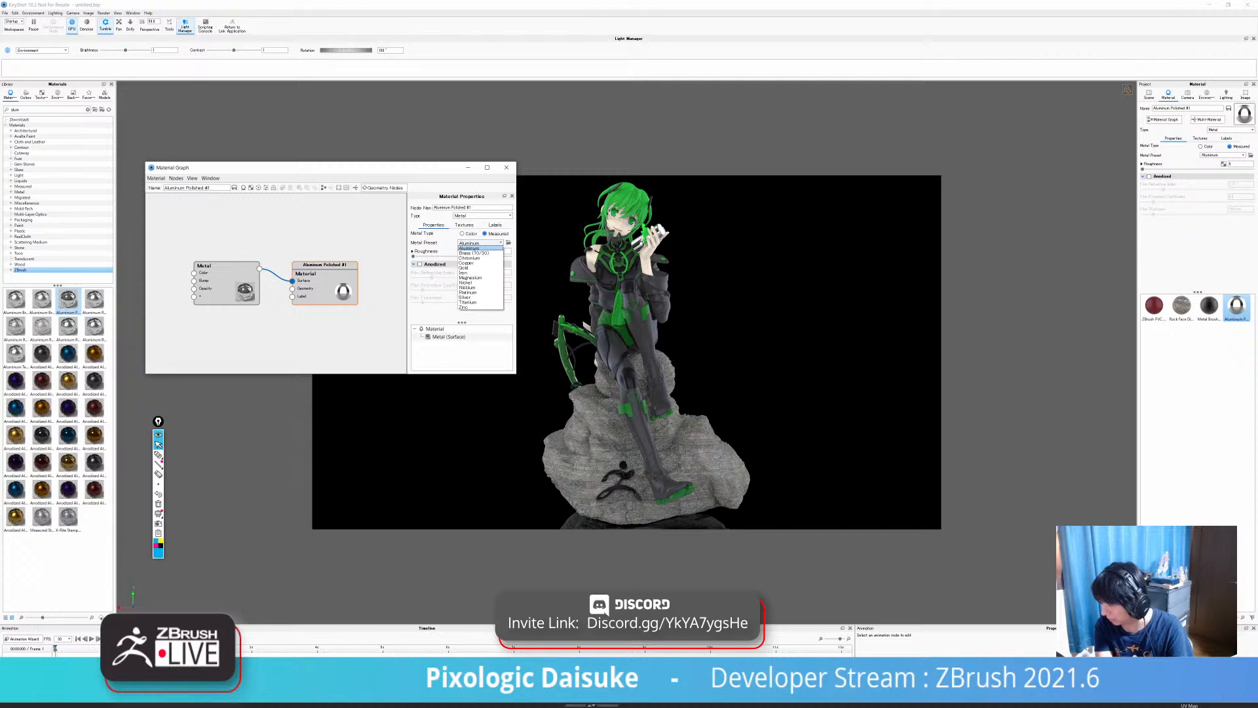
{"action": "left_click", "coordinate": [480, 249]}
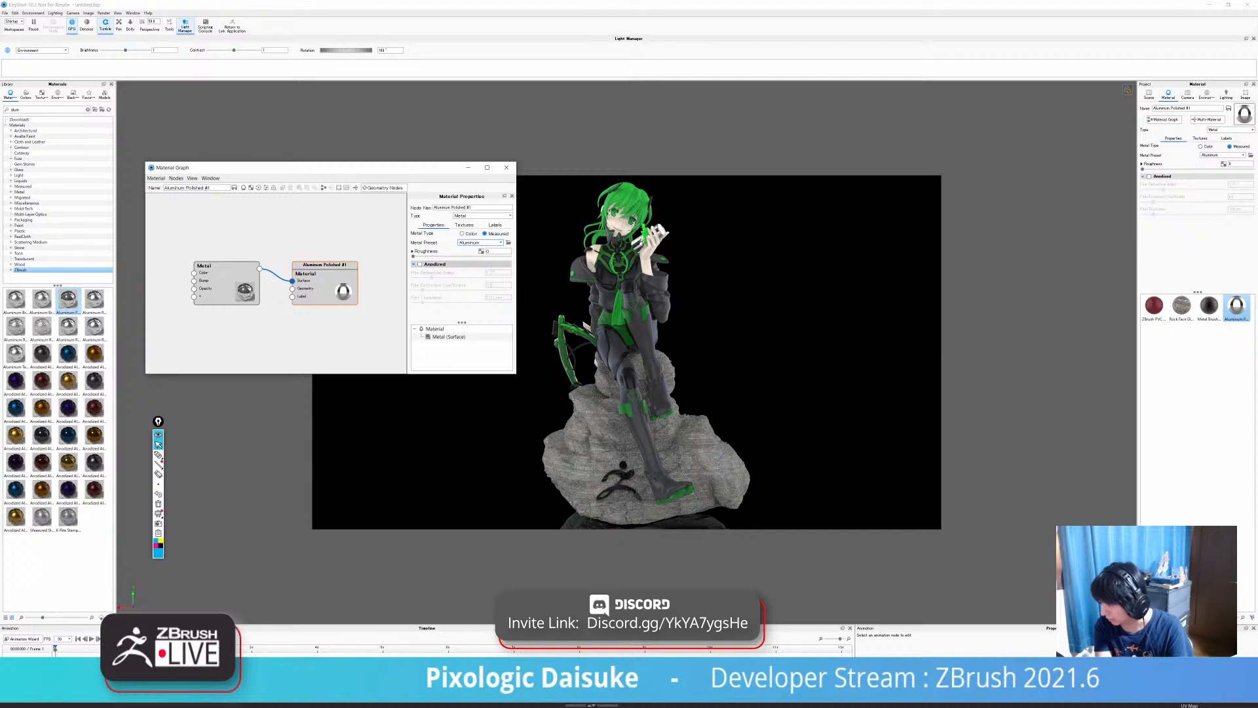
{"action": "left_click", "coordinate": [462, 233]}
{"action": "left_click", "coordinate": [485, 233]}
{"action": "left_click", "coordinate": [462, 233]}
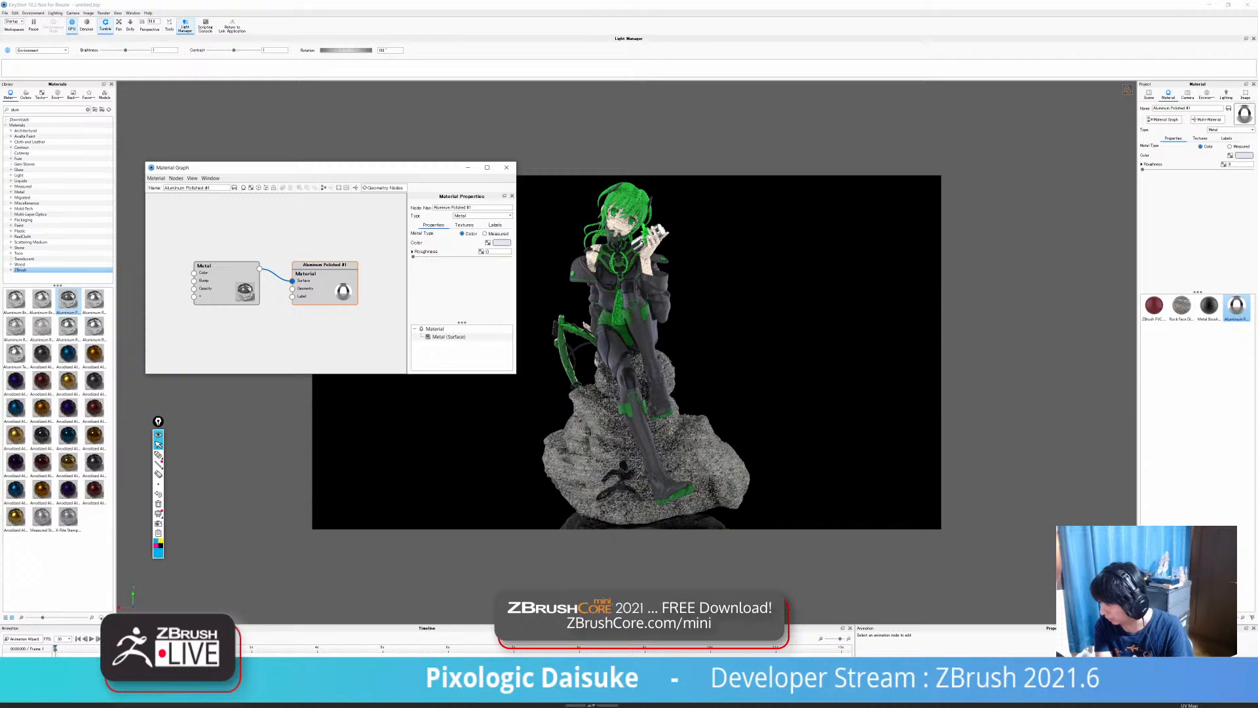
Add a Vertex Color texture node, connect it to the Metal node's Color input, and make room around the nodes.
{"action": "mouse_move", "coordinate": [222, 265]}
{"action": "left_mouse_down"}
{"action": "mouse_move", "coordinate": [222, 221]}
{"action": "mouse_move", "coordinate": [256, 263]}
{"action": "mouse_move", "coordinate": [237, 248]}
{"action": "left_mouse_up"}
{"action": "right_click", "coordinate": [186, 240]}
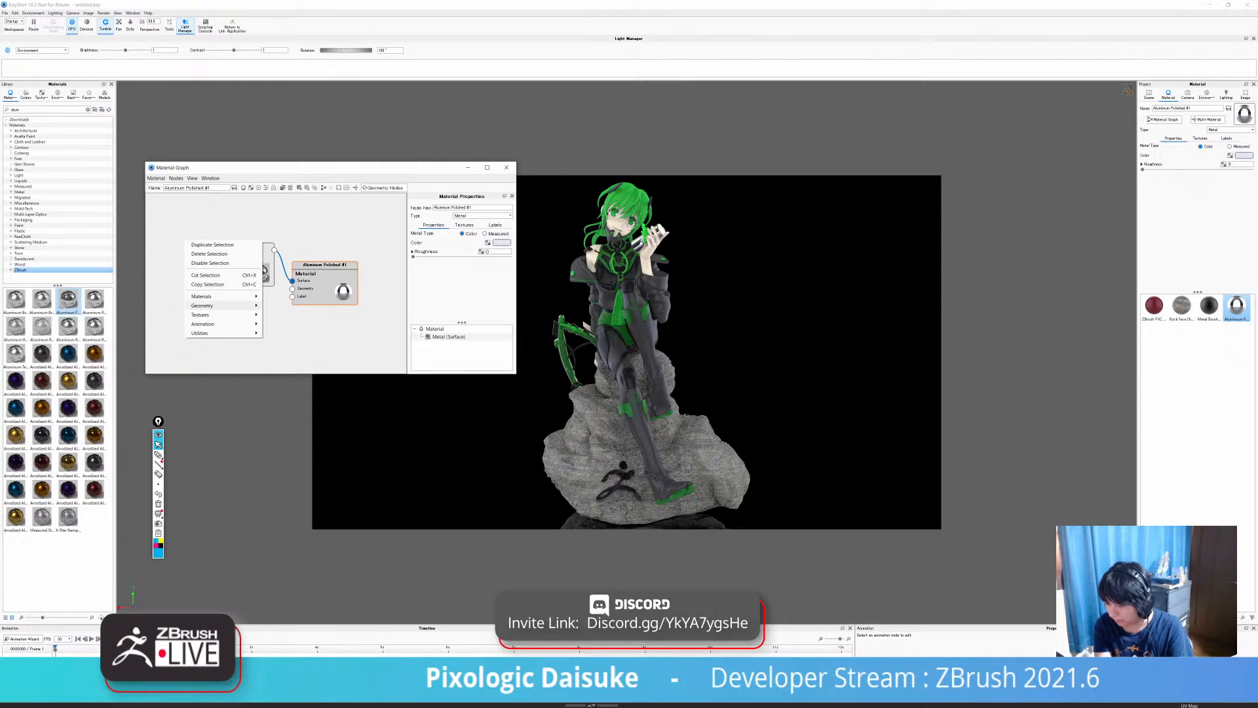
{"action": "mouse_move", "coordinate": [203, 315]}
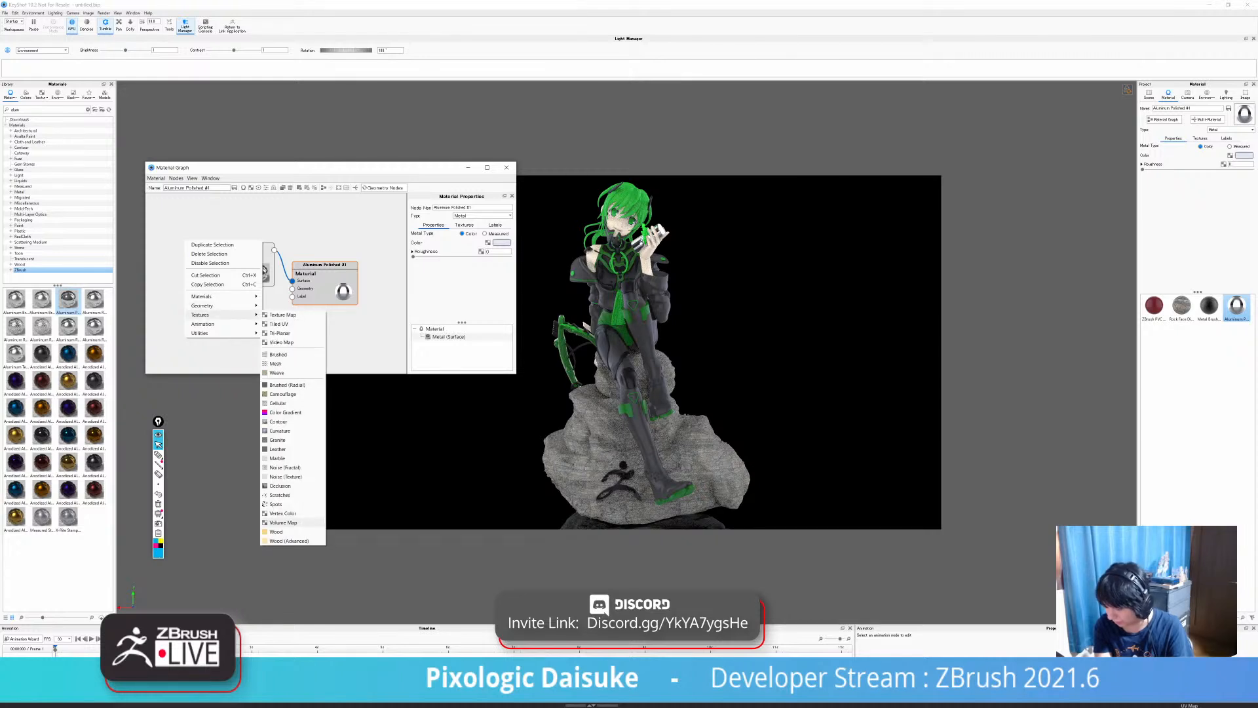
{"action": "left_click", "coordinate": [282, 513]}
{"action": "left_click_drag", "start_coordinate": [185, 300], "coordinate": [208, 254]}
{"action": "left_click_drag", "start_coordinate": [185, 333], "coordinate": [158, 203]}
Insert a Color Adjust node between the Vertex Color and Metal nodes and set its contrast to 2.
{"action": "right_click", "coordinate": [199, 223]}
{"action": "mouse_move", "coordinate": [215, 249]}
{"action": "left_click", "coordinate": [259, 256]}
{"action": "left_click_drag", "start_coordinate": [230, 242], "coordinate": [182, 330]}
{"action": "double_click", "coordinate": [497, 292]}
{"action": "type", "text": "2"}
{"action": "key", "text": "Return"}
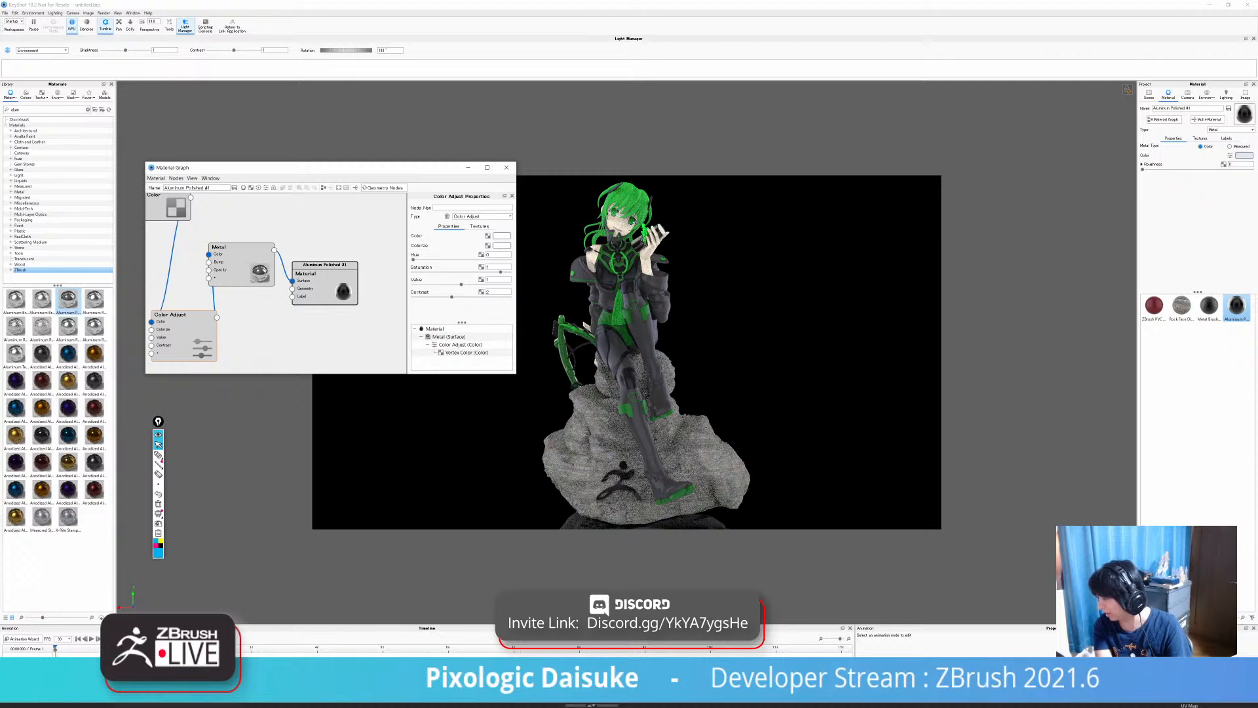
Spread out the material graph nodes, set the Aluminum Polished roughness to 0.05, and close the graph.
{"action": "left_click_drag", "start_coordinate": [322, 274], "coordinate": [351, 278]}
{"action": "left_click_drag", "start_coordinate": [237, 248], "coordinate": [260, 254]}
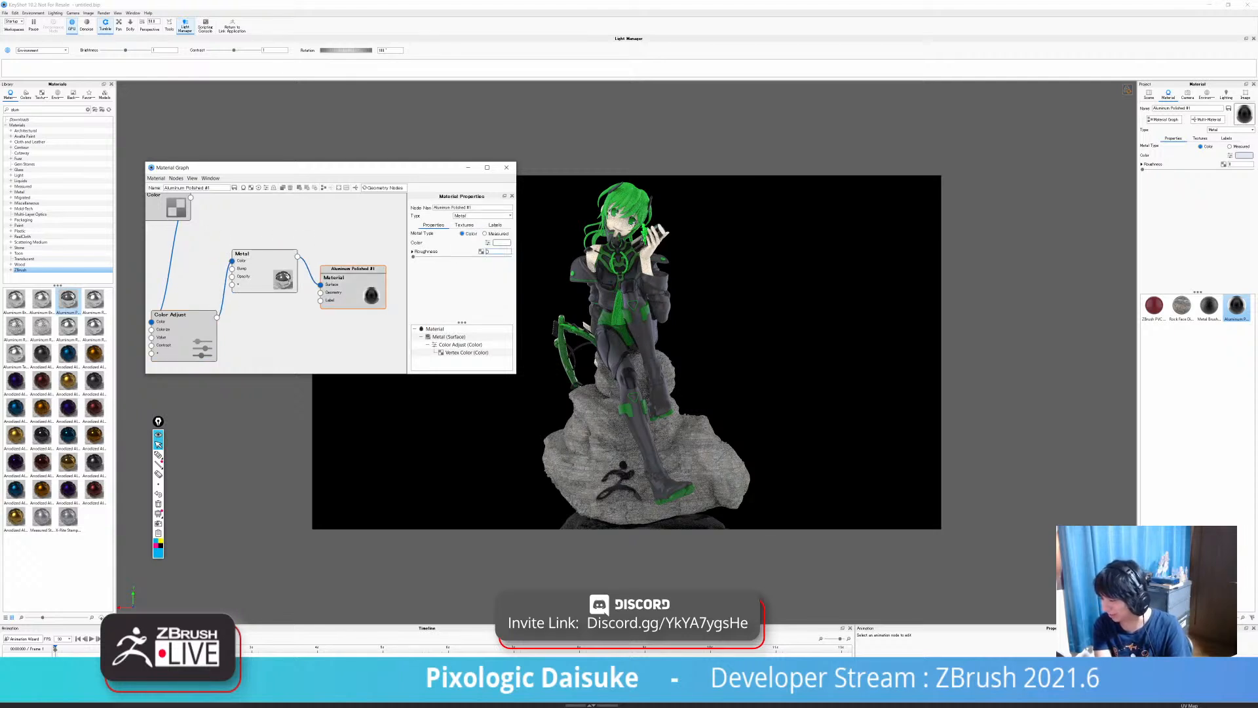
{"action": "type", "text": "0.0"}
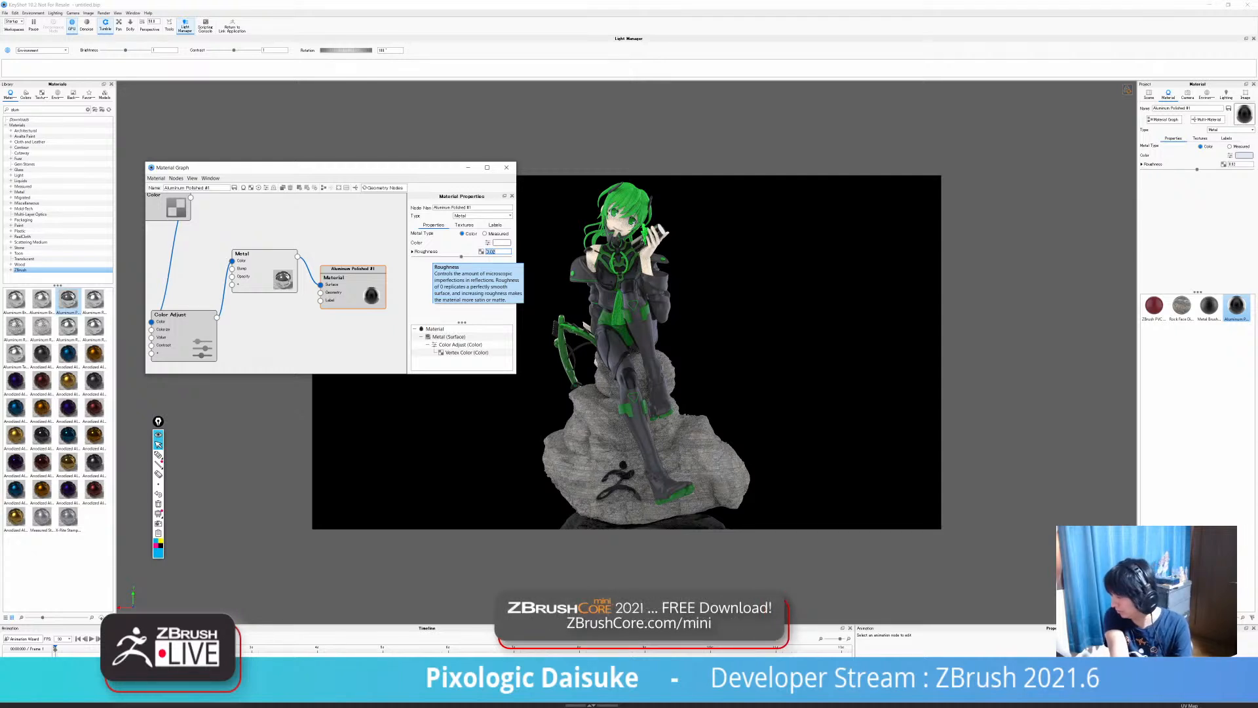
{"action": "type", "text": "2"}
{"action": "key", "text": "Return"}
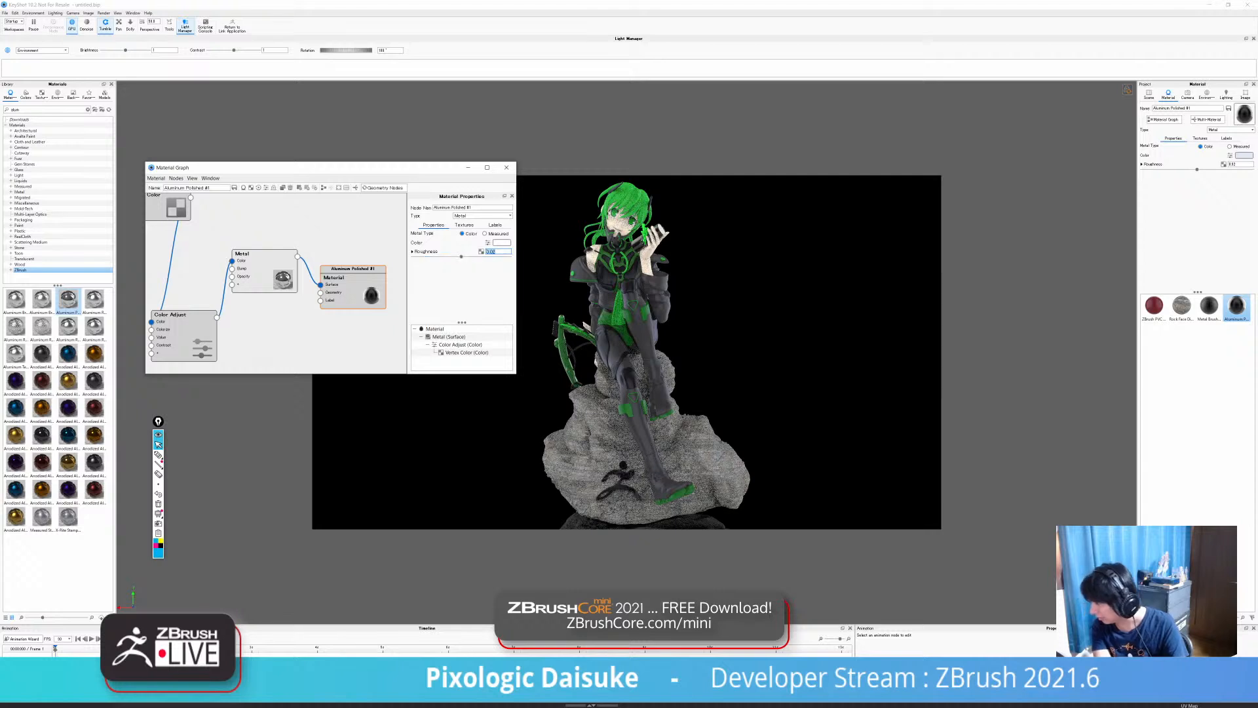
{"action": "type", "text": "0"}
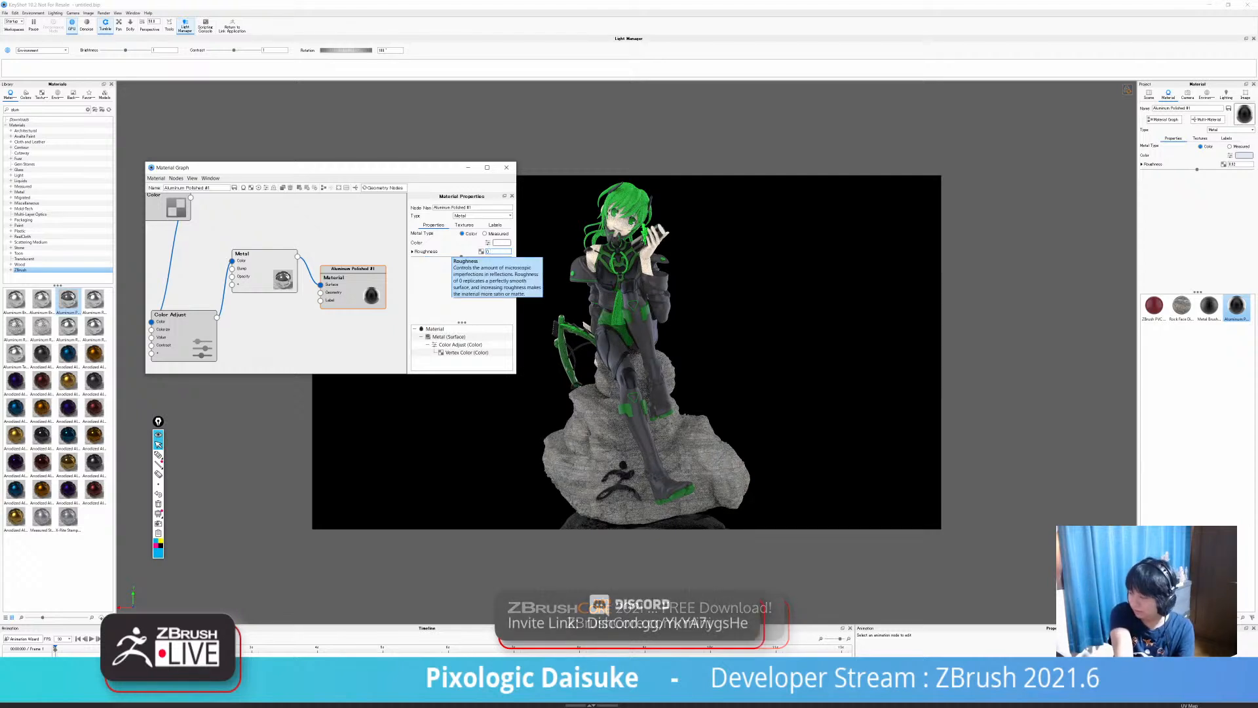
{"action": "type", "text": ".05"}
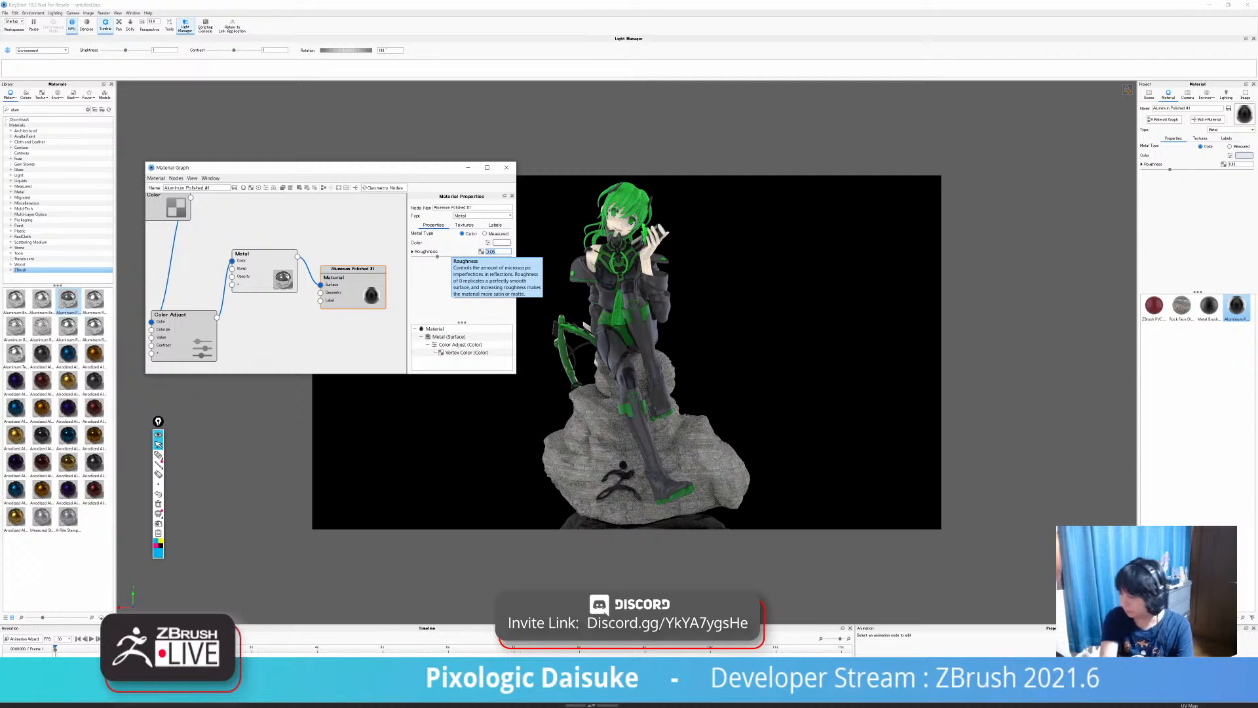
{"action": "key", "text": "Return"}
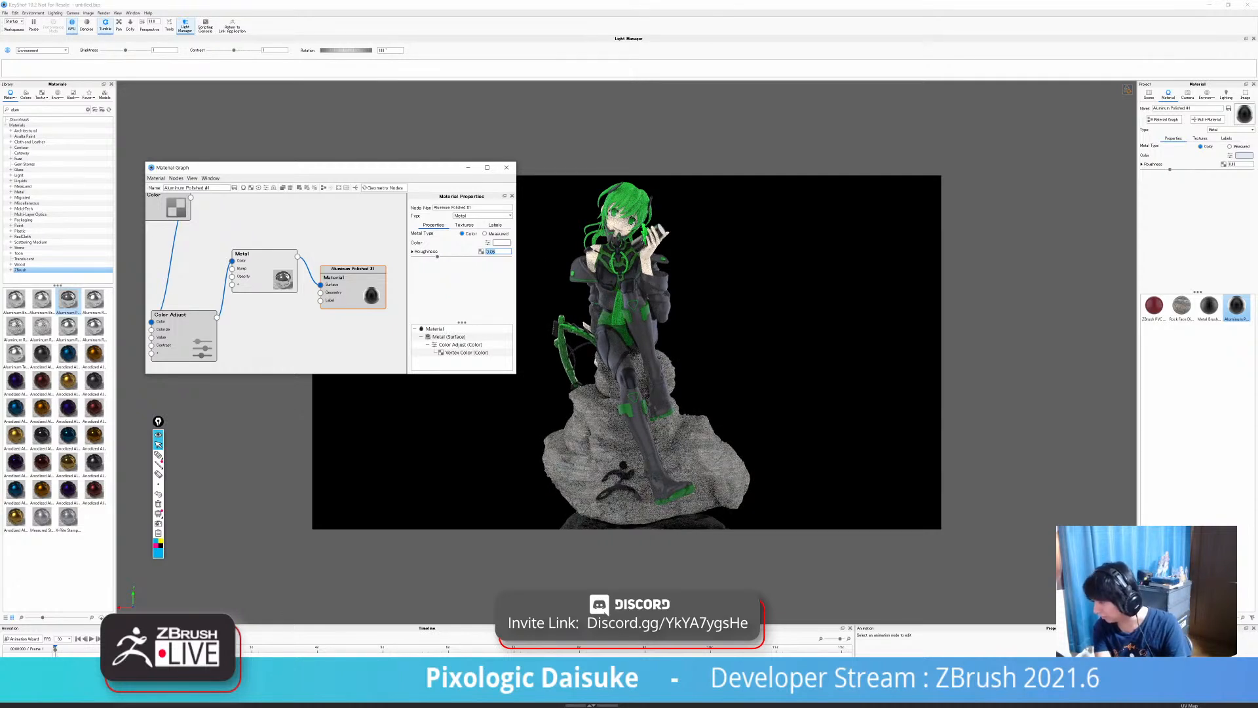
{"action": "left_click", "coordinate": [507, 167]}
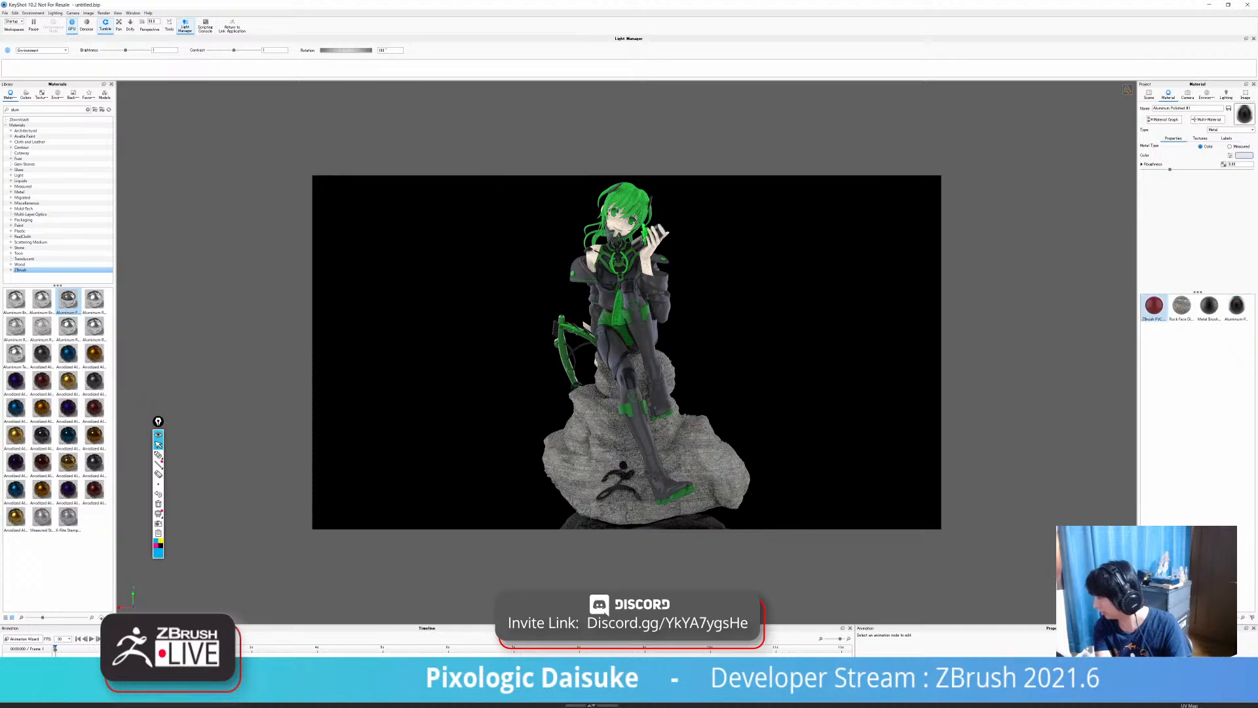
Select the figure's hand and body parts and apply the ZBrush_SkinCustom material found by searching the library for "skin".
{"action": "left_click", "coordinate": [1149, 95]}
{"action": "left_click", "coordinate": [643, 243]}
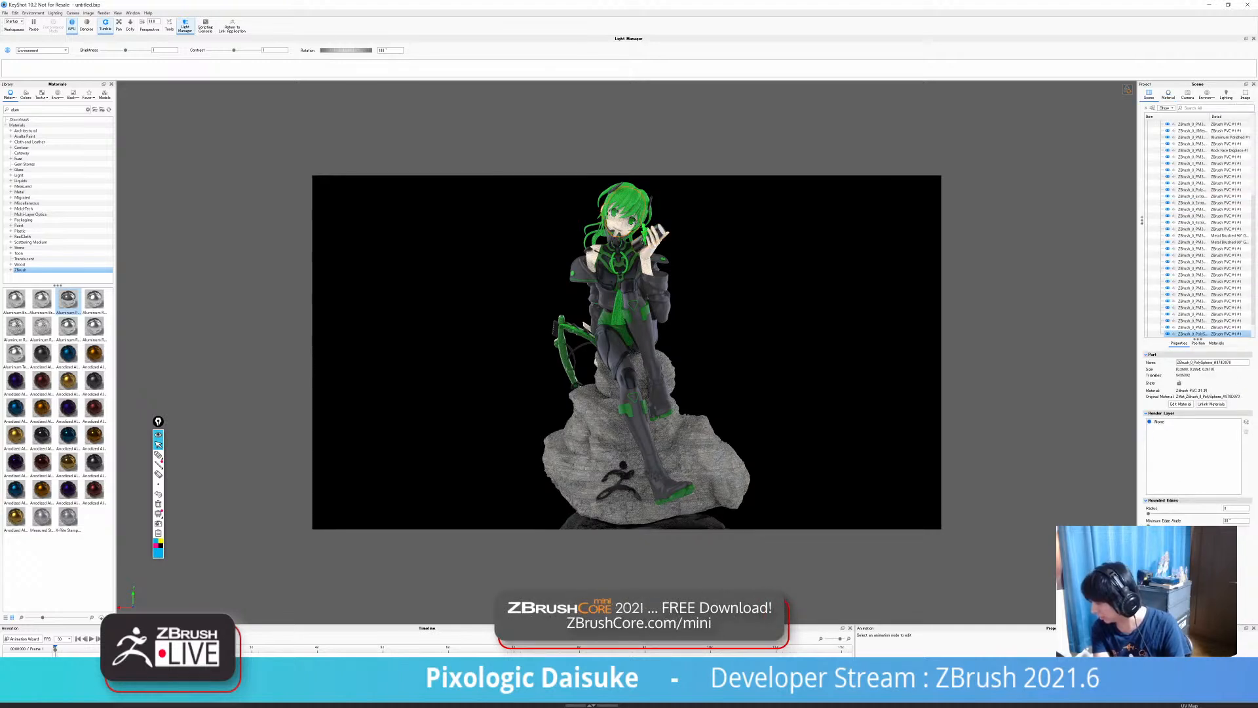
{"action": "left_click", "coordinate": [1192, 157], "text": "ctrl"}
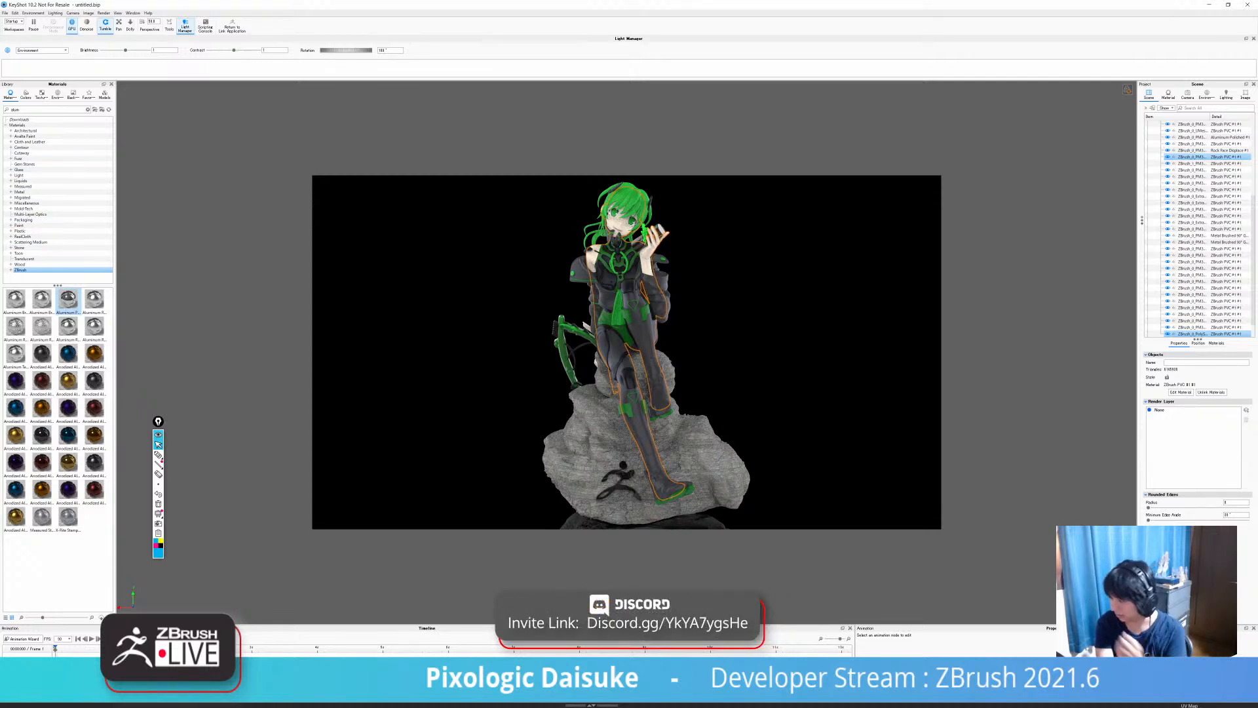
{"action": "double_click", "coordinate": [15, 110]}
{"action": "type", "text": "skin"}
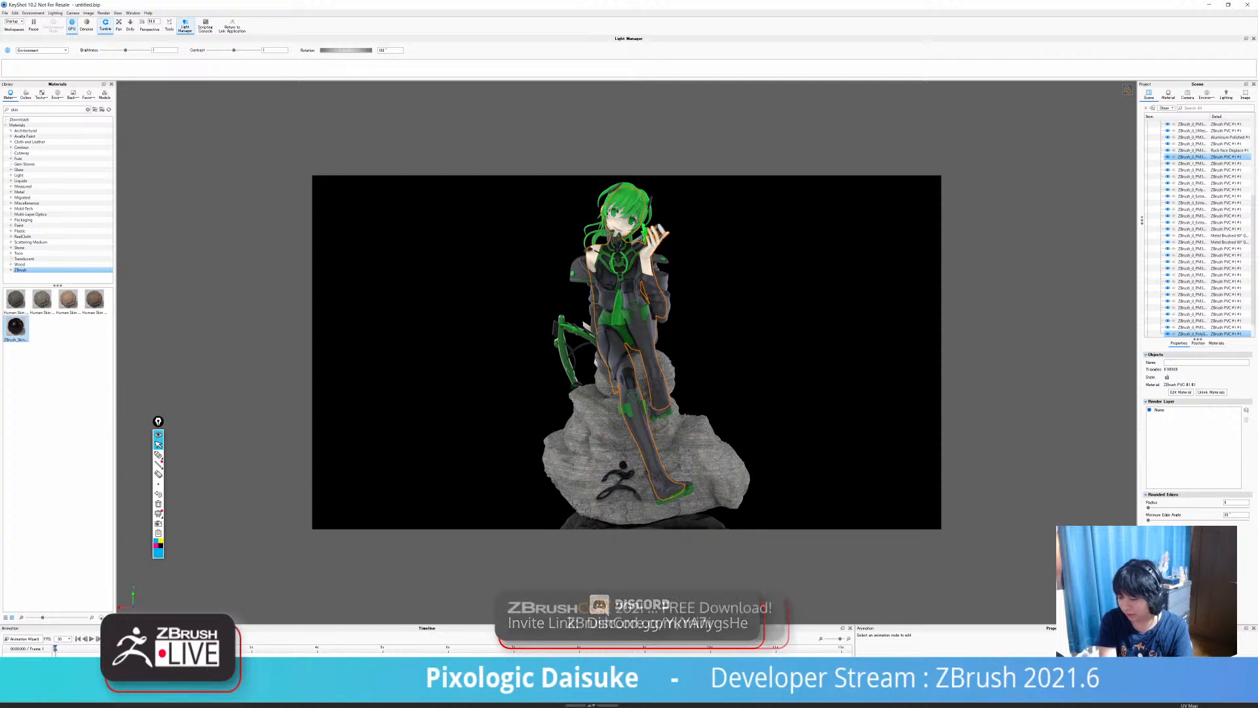
{"action": "double_click", "coordinate": [16, 326]}
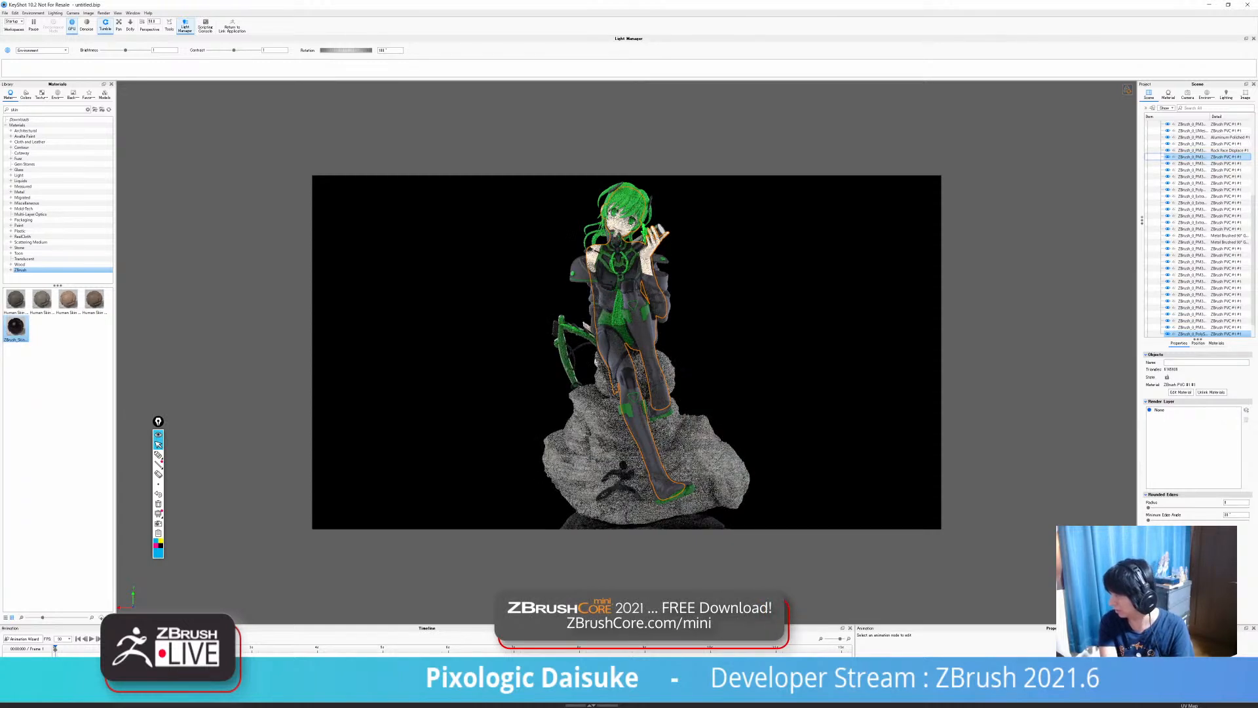
{"action": "double_click", "coordinate": [1229, 137]}
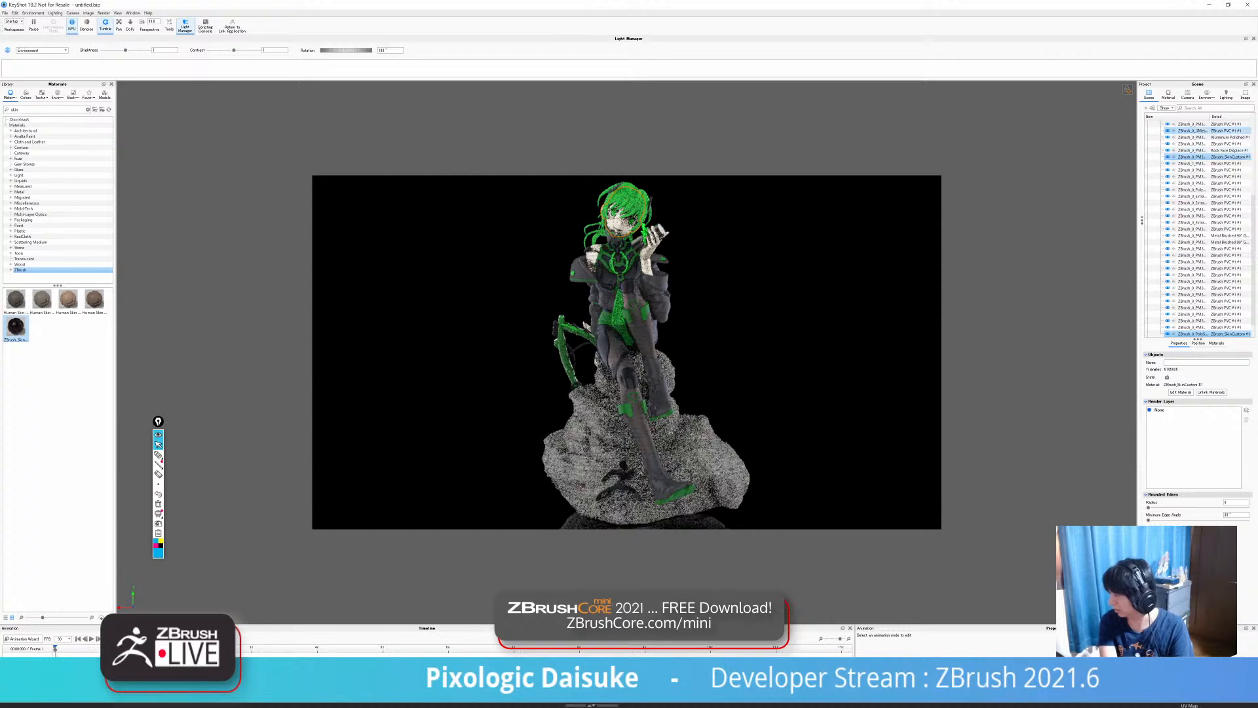
{"action": "left_click", "coordinate": [1164, 120]}
{"action": "left_click", "coordinate": [506, 167]}
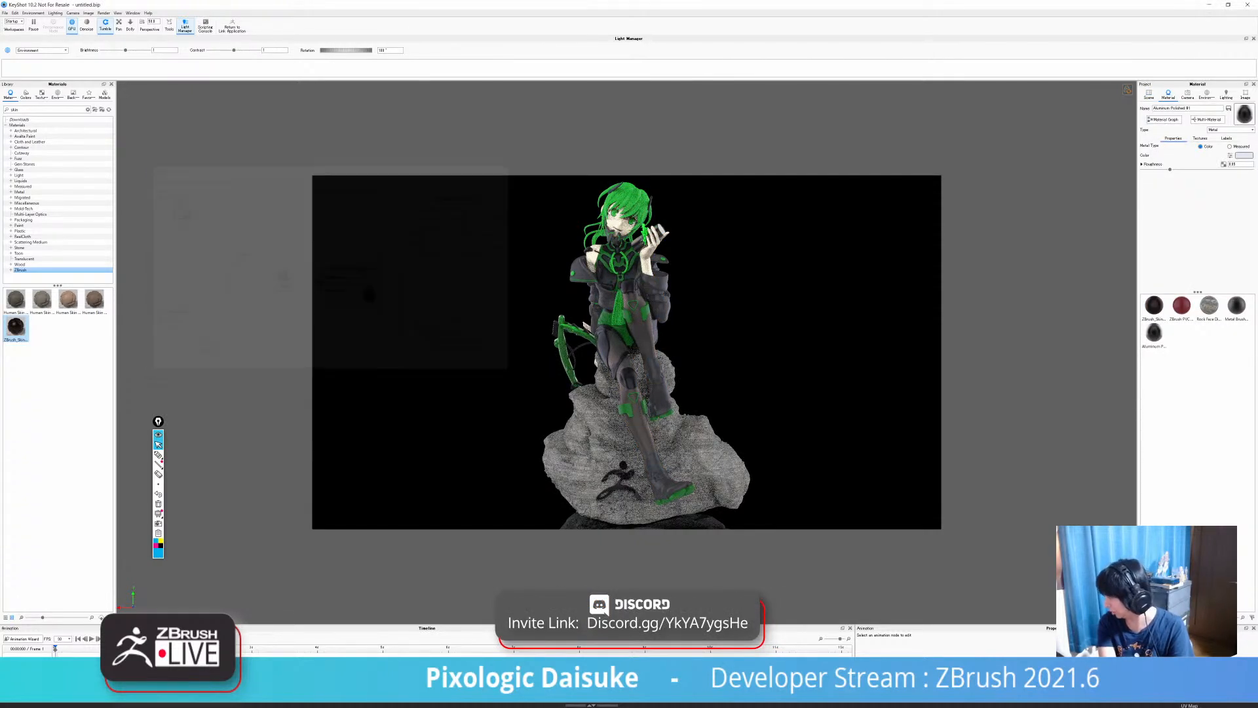
Open the material graph of the ZBrush_SkinCustom material and enlarge its window to fit all the nodes.
{"action": "left_click", "coordinate": [1154, 305]}
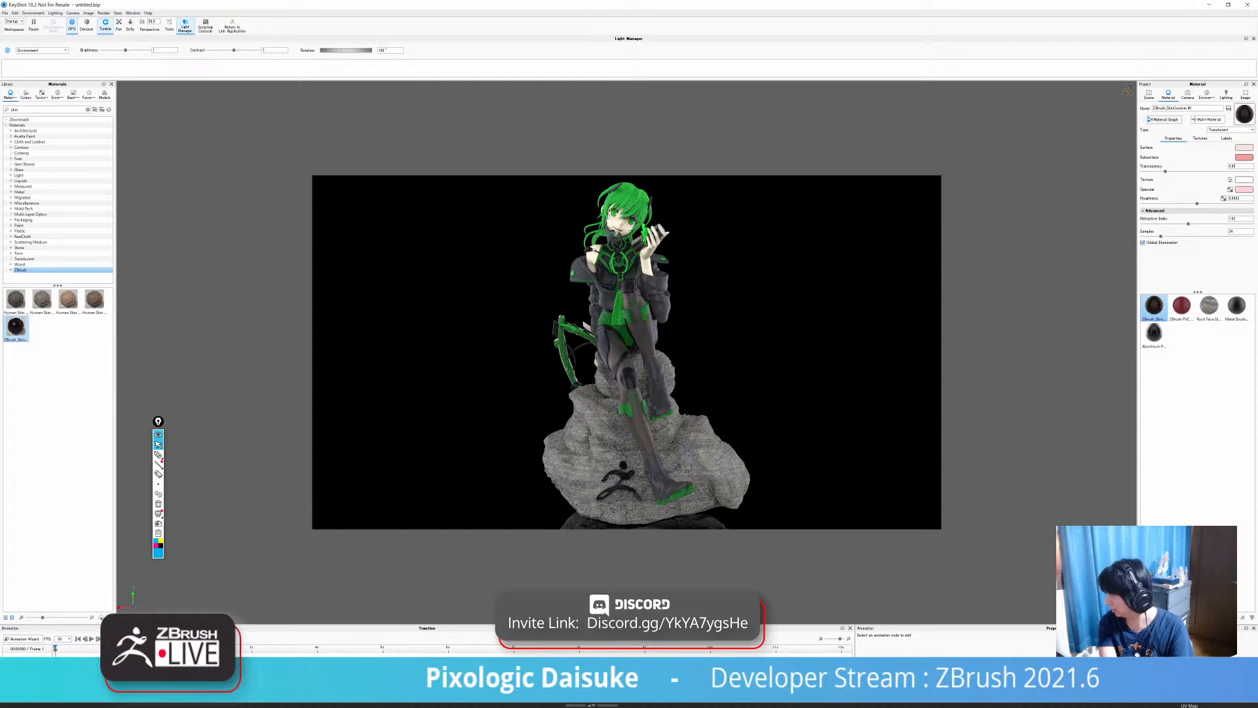
{"action": "left_click", "coordinate": [1164, 120]}
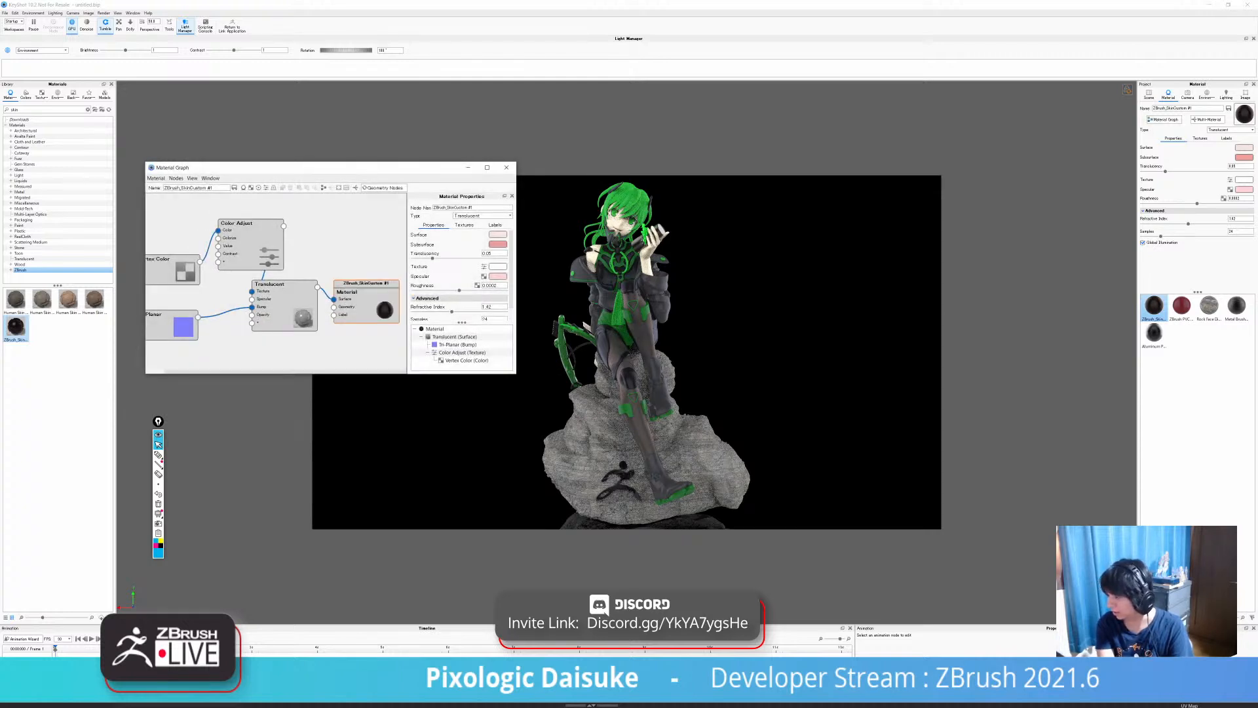
{"action": "left_click_drag", "start_coordinate": [385, 173], "coordinate": [360, 166]}
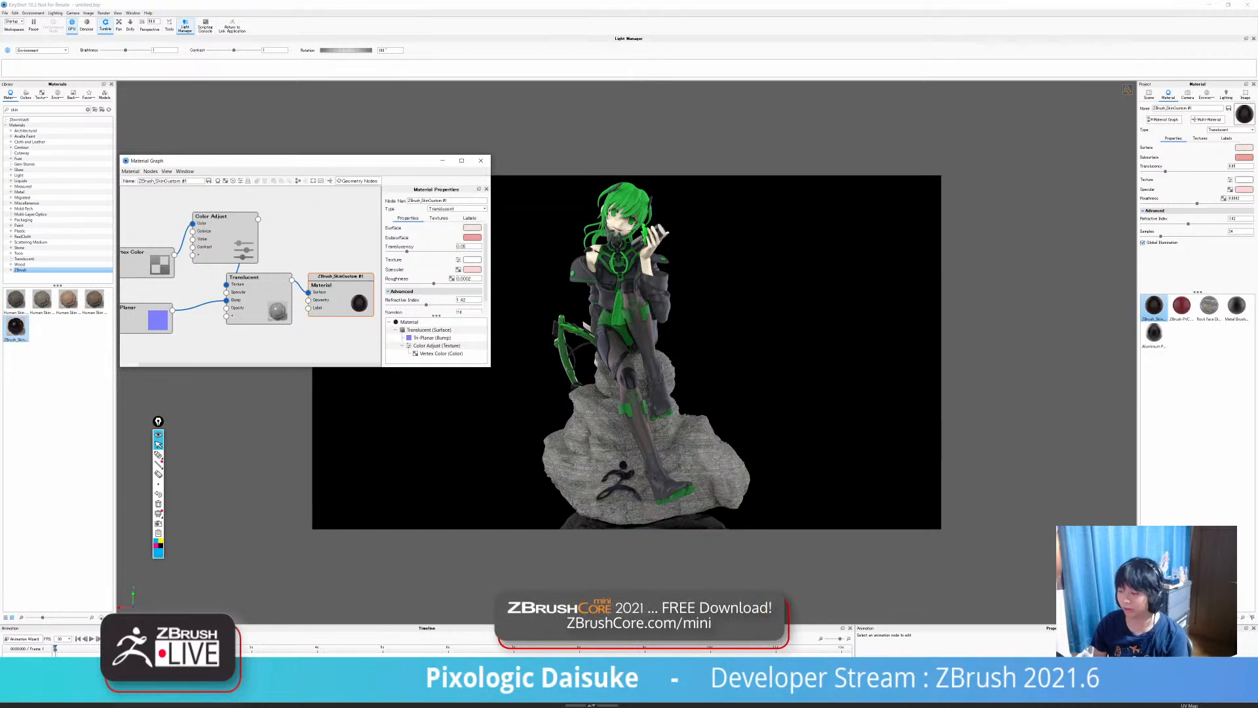
{"action": "left_click", "coordinate": [341, 295]}
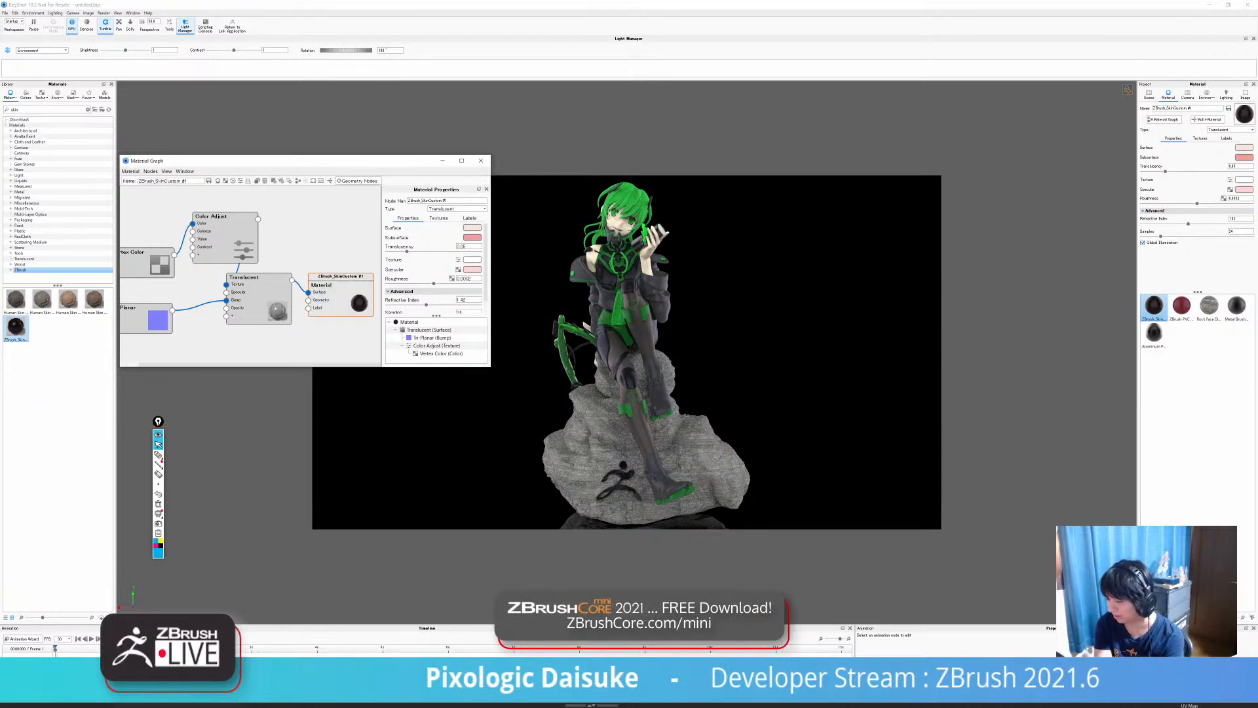
{"action": "left_click_drag", "start_coordinate": [280, 155], "coordinate": [280, 114]}
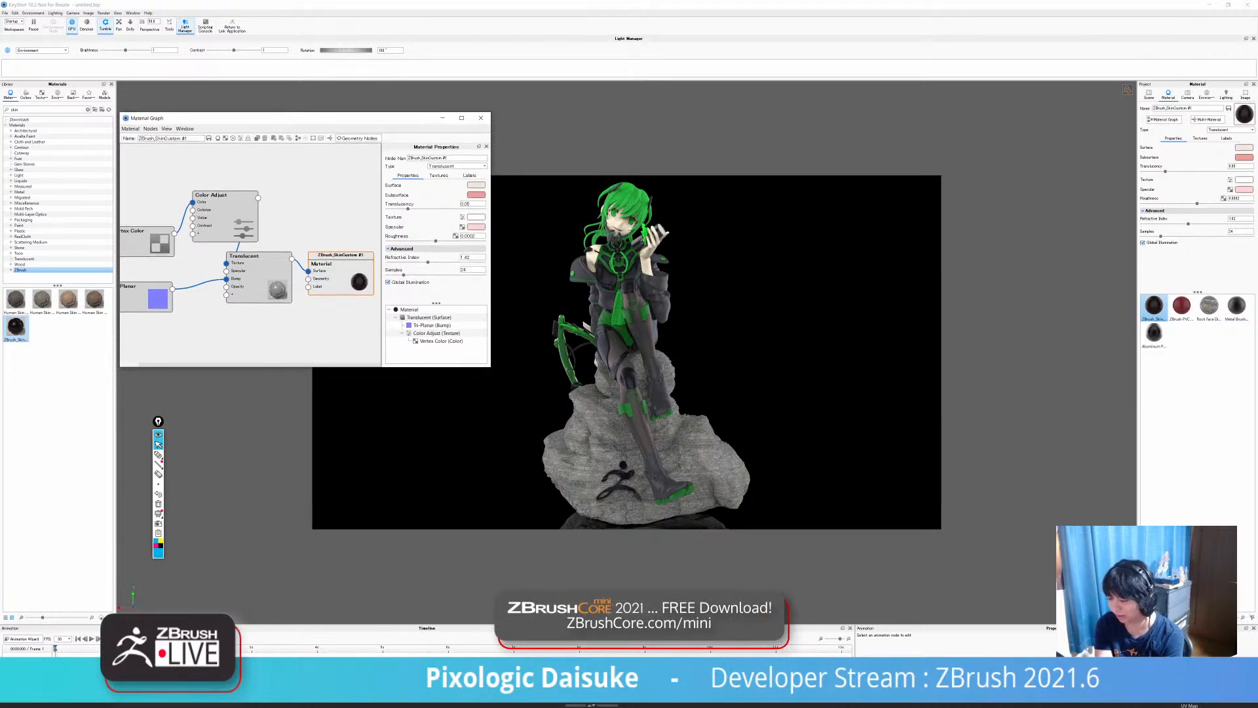
{"action": "left_click_drag", "start_coordinate": [120, 236], "coordinate": [57, 236]}
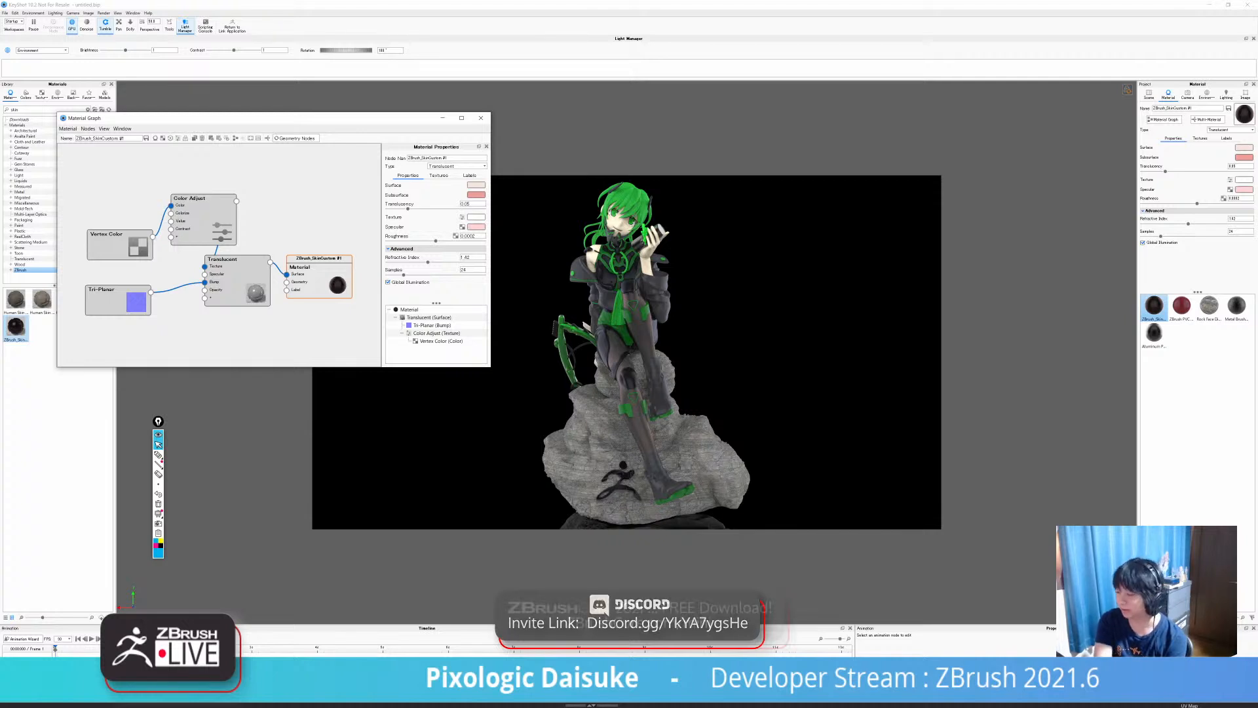
Move the Vertex Color and Color Adjust nodes up, clear of the Tri-Planar and Translucent nodes.
{"action": "mouse_move", "coordinate": [190, 198]}
{"action": "left_mouse_down"}
{"action": "mouse_move", "coordinate": [184, 146]}
{"action": "mouse_move", "coordinate": [194, 190]}
{"action": "left_mouse_up"}
{"action": "left_click_drag", "start_coordinate": [110, 236], "coordinate": [108, 183]}
{"action": "left_click_drag", "start_coordinate": [193, 190], "coordinate": [191, 185]}
{"action": "left_click_drag", "start_coordinate": [108, 183], "coordinate": [105, 176]}
{"action": "right_click", "coordinate": [122, 224]}
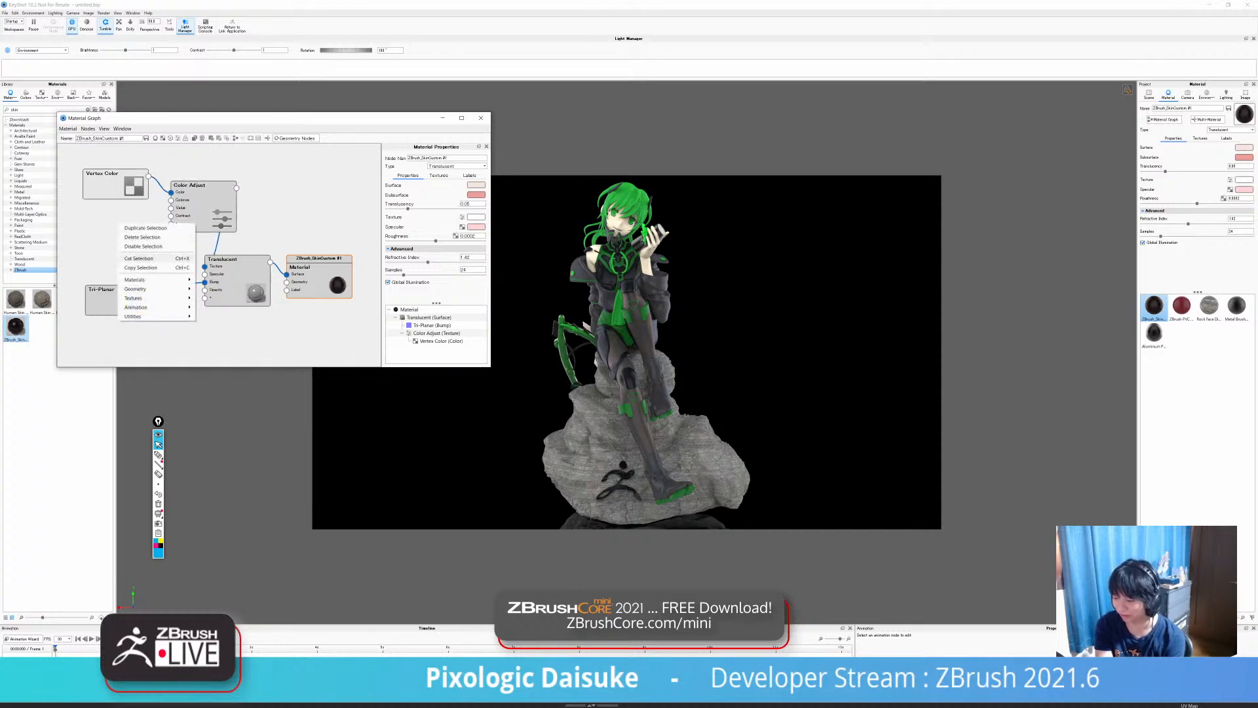
{"action": "mouse_move", "coordinate": [141, 298]}
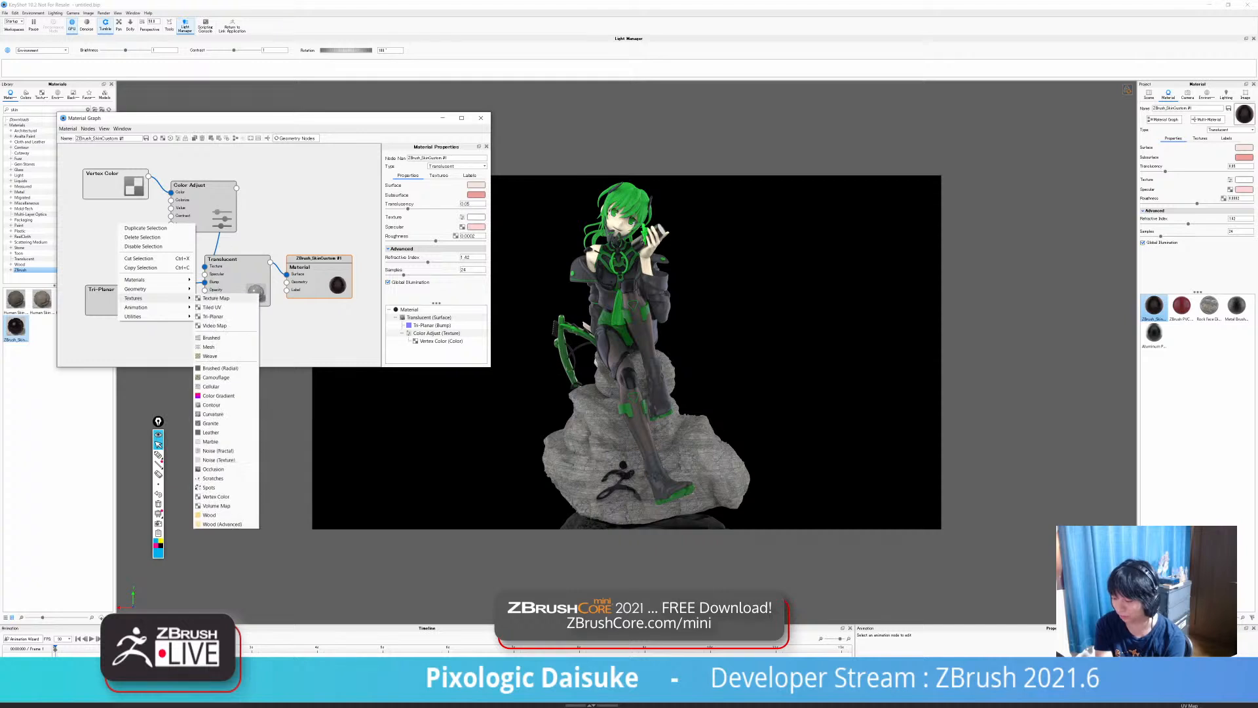
{"action": "left_click", "coordinate": [288, 331]}
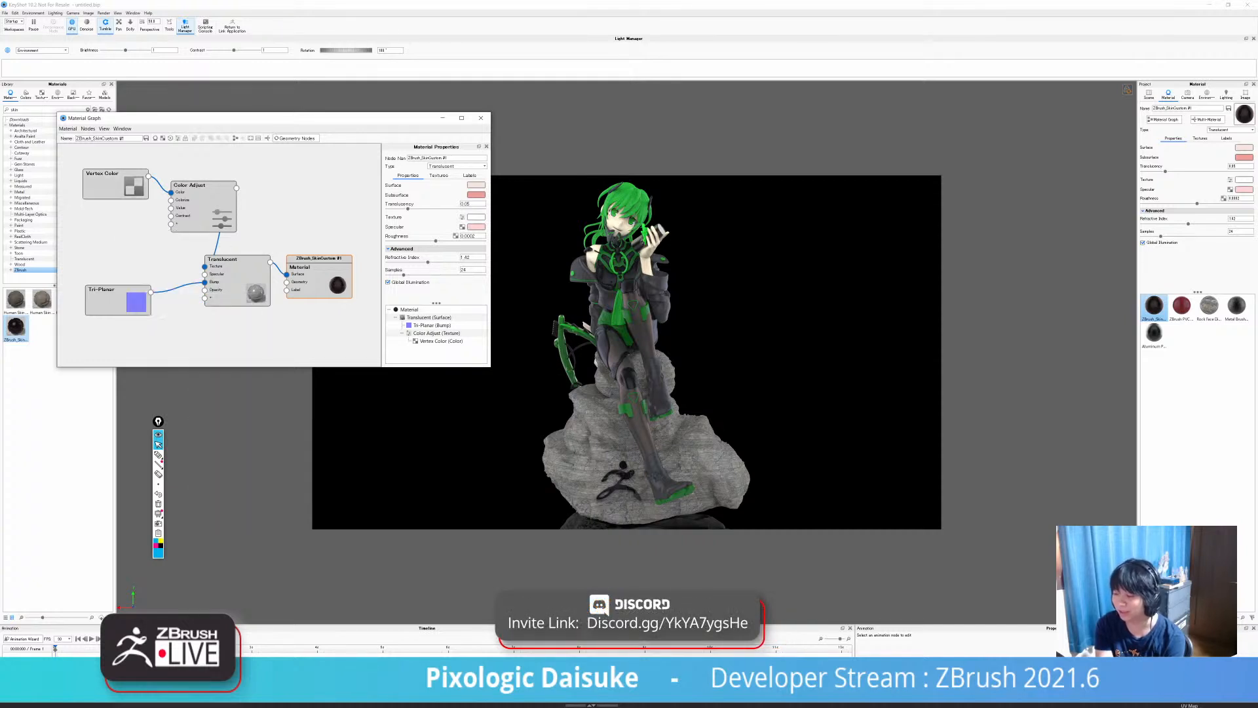
Place the Color Adjust node close beside the Vertex Color node, level with it.
{"action": "left_click_drag", "start_coordinate": [108, 188], "coordinate": [111, 187]}
{"action": "left_click_drag", "start_coordinate": [200, 202], "coordinate": [190, 189]}
{"action": "left_click", "coordinate": [113, 187]}
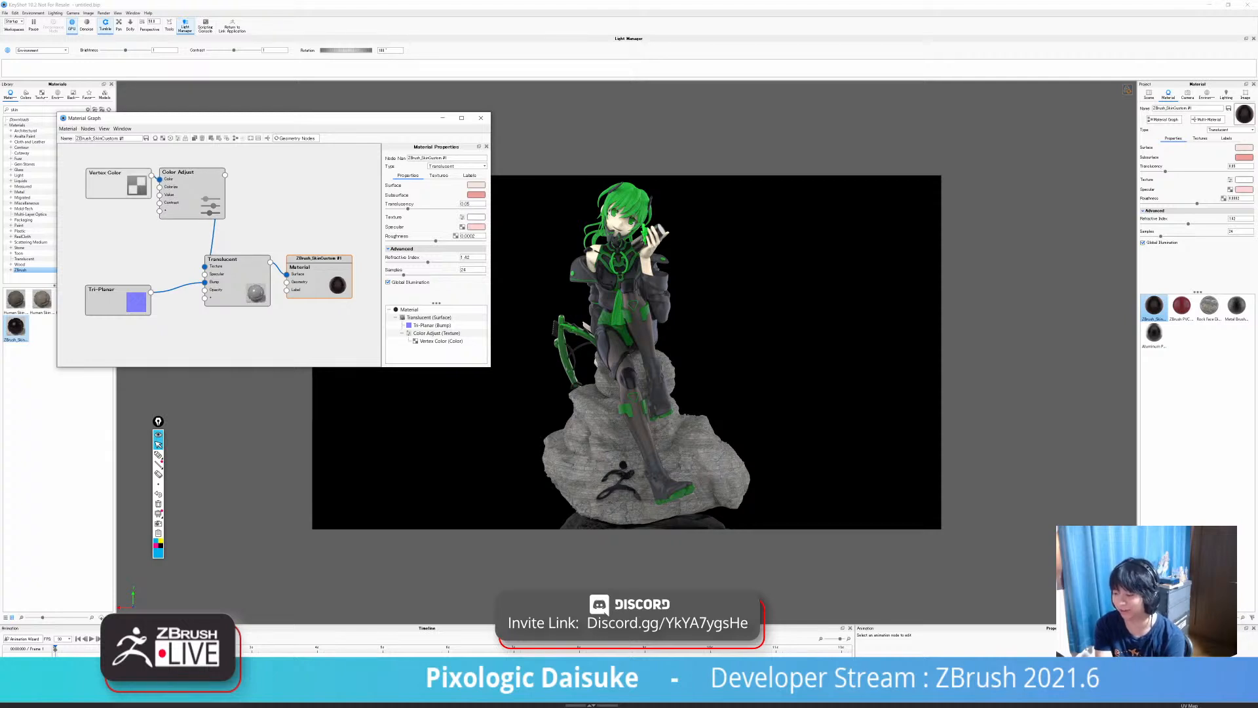
{"action": "left_click", "coordinate": [188, 188]}
{"action": "left_click", "coordinate": [252, 204]}
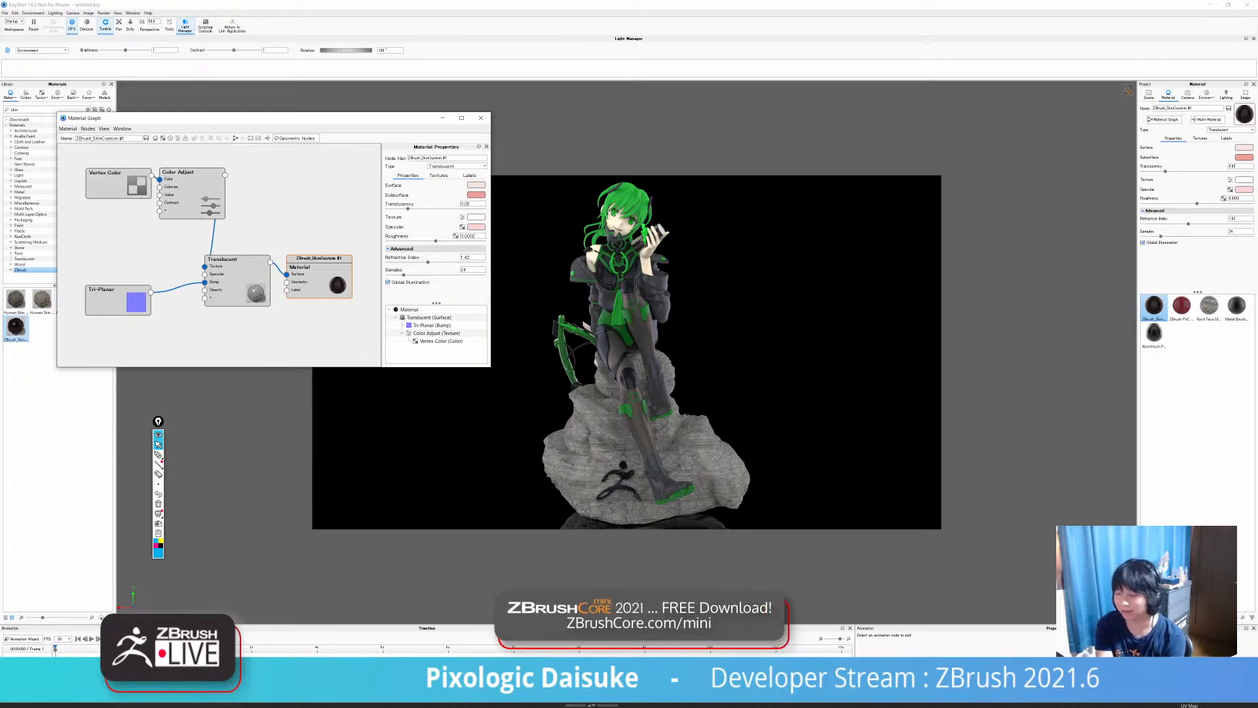
{"action": "left_click", "coordinate": [237, 282]}
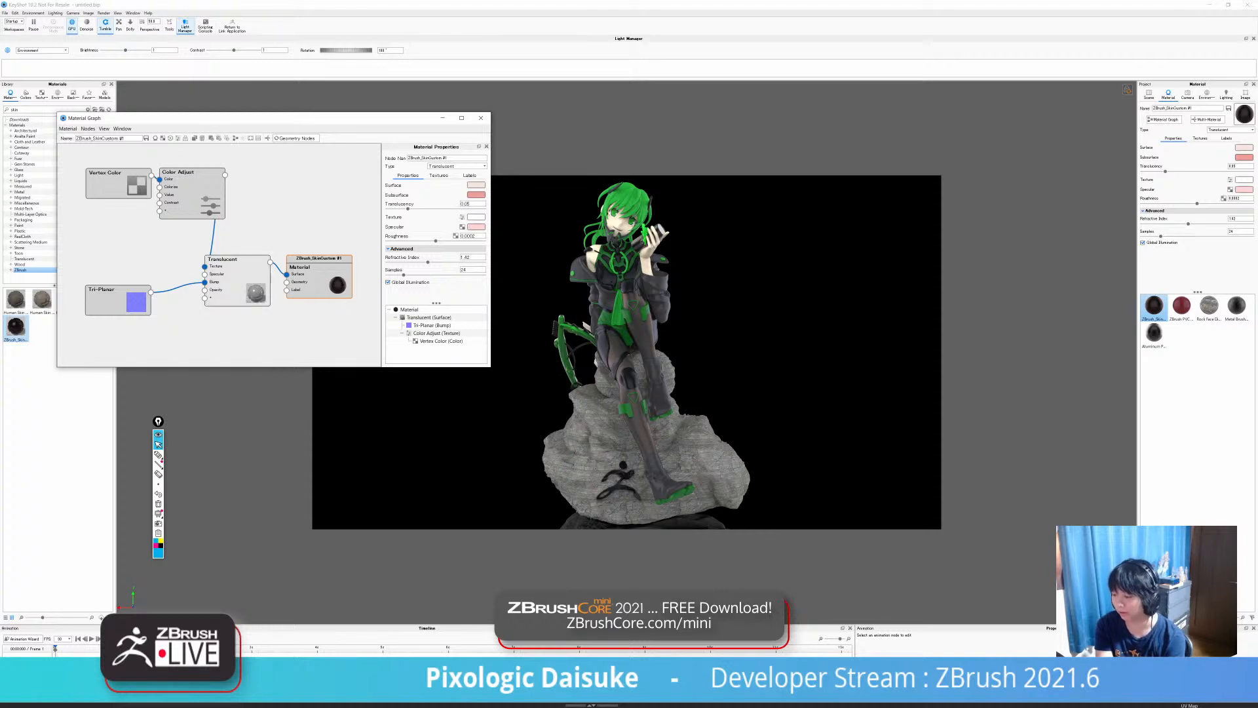
{"action": "left_click", "coordinate": [256, 219]}
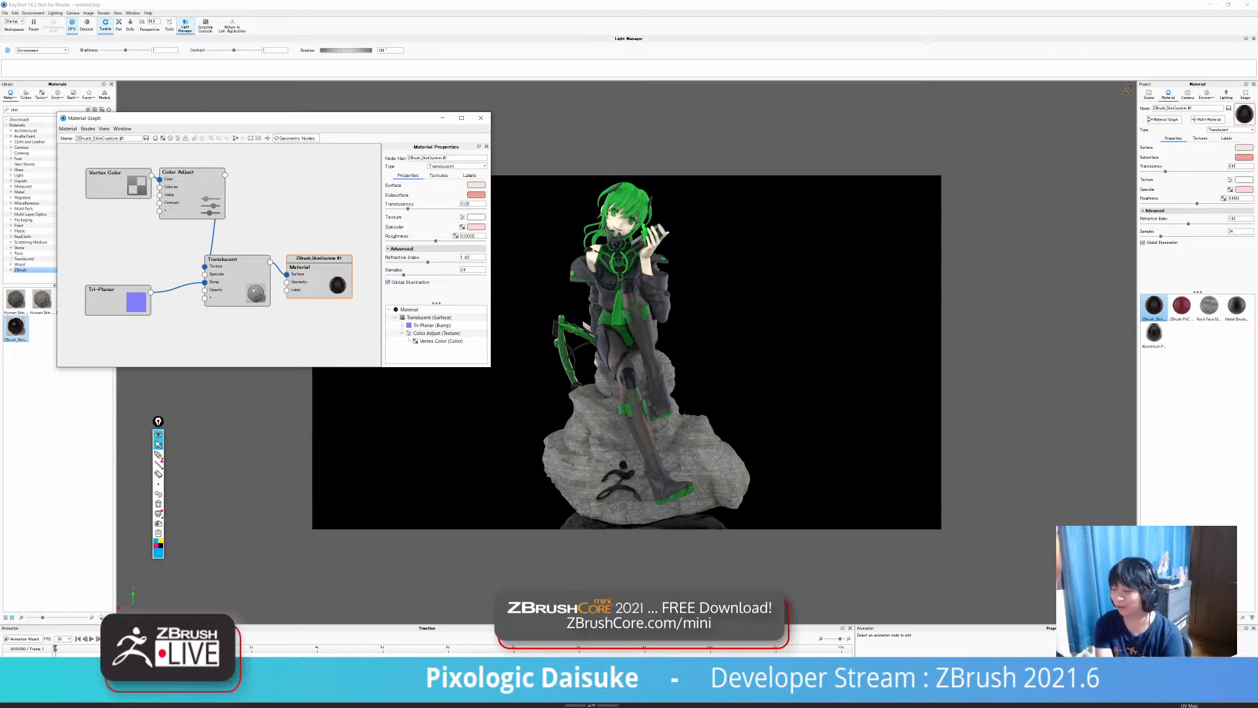
Arrange the Vertex Color and Color Adjust nodes side by side just above the Tri-Planar and Translucent nodes, then close the graph.
{"action": "left_click_drag", "start_coordinate": [187, 190], "coordinate": [199, 191]}
{"action": "left_click_drag", "start_coordinate": [112, 183], "coordinate": [111, 180]}
{"action": "left_click_drag", "start_coordinate": [201, 189], "coordinate": [187, 186]}
{"action": "left_click_drag", "start_coordinate": [115, 303], "coordinate": [114, 301]}
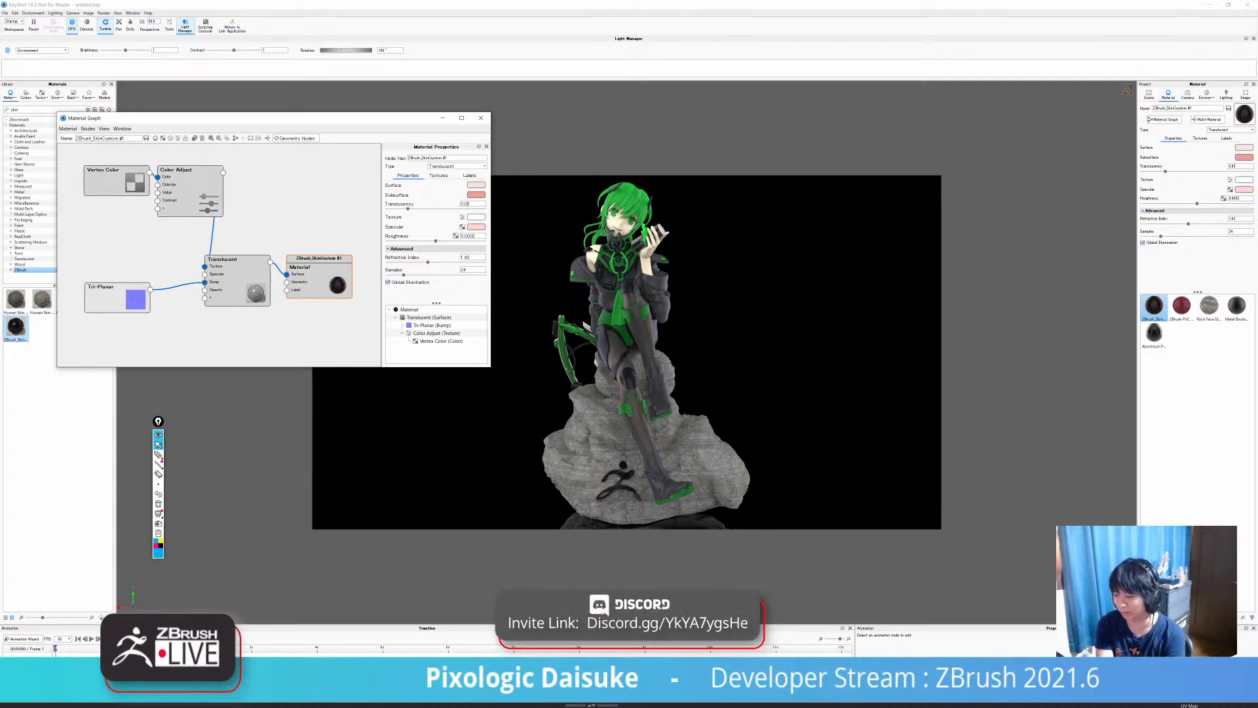
{"action": "left_click_drag", "start_coordinate": [186, 187], "coordinate": [188, 214]}
{"action": "left_click_drag", "start_coordinate": [111, 181], "coordinate": [115, 209]}
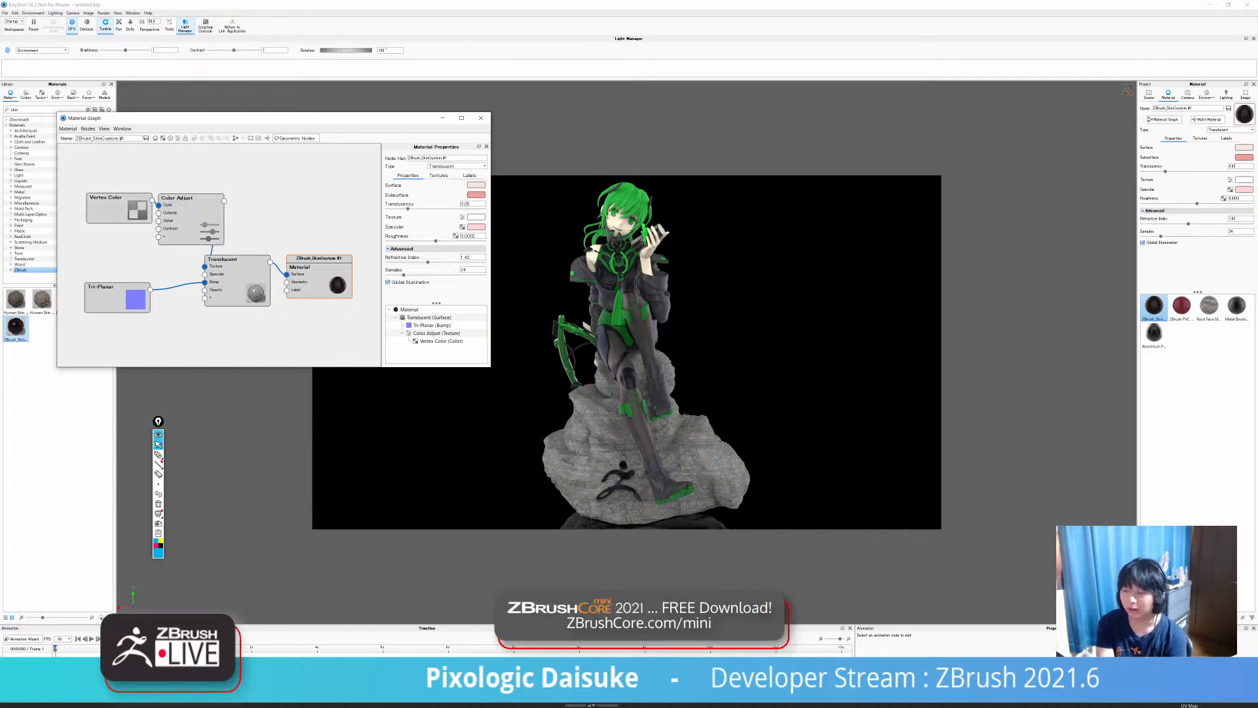
{"action": "left_click", "coordinate": [481, 118]}
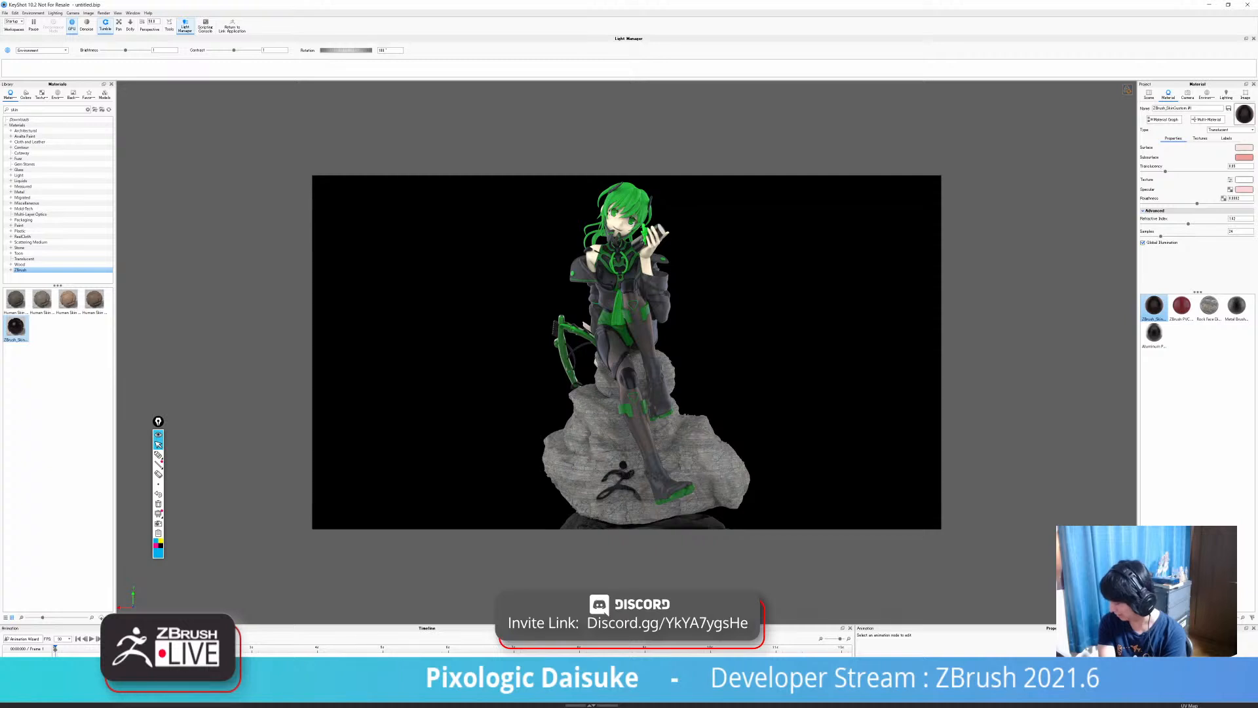
Start rendering the still image, enlarge the render window to fit the whole figure, and cancel the render.
{"action": "key", "text": "ctrl+p"}
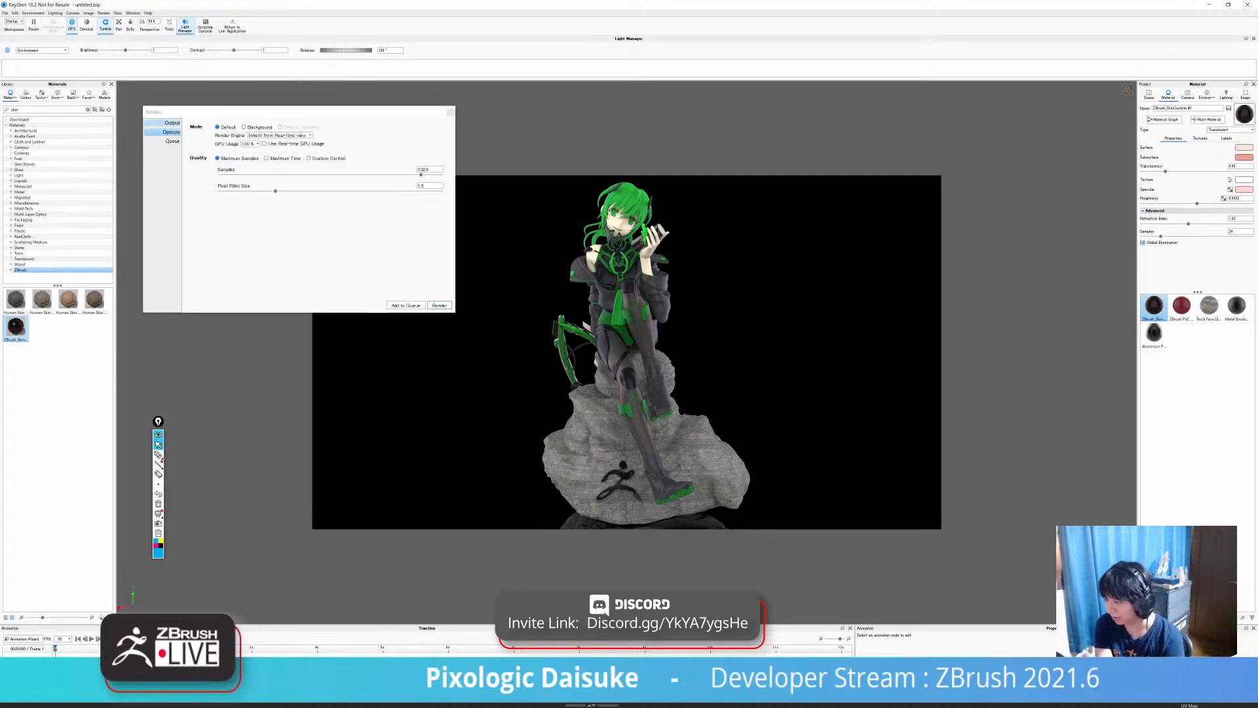
{"action": "left_click", "coordinate": [440, 306]}
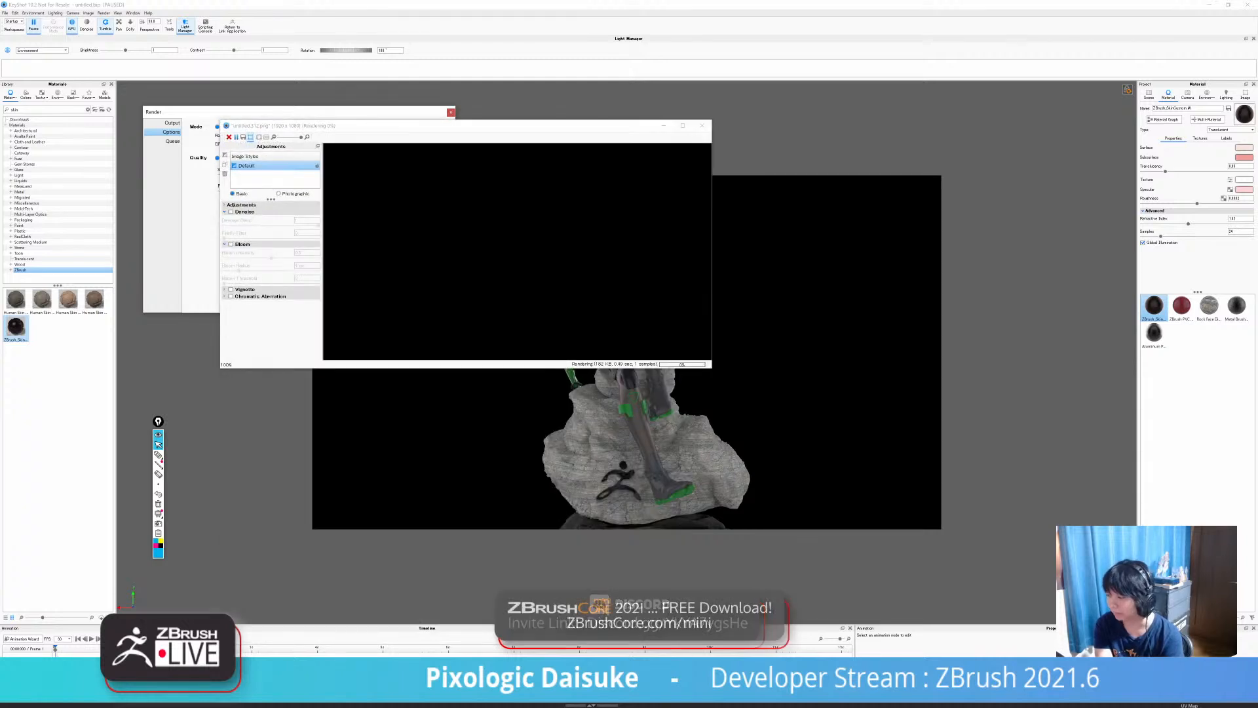
{"action": "left_click_drag", "start_coordinate": [512, 148], "coordinate": [288, 76]}
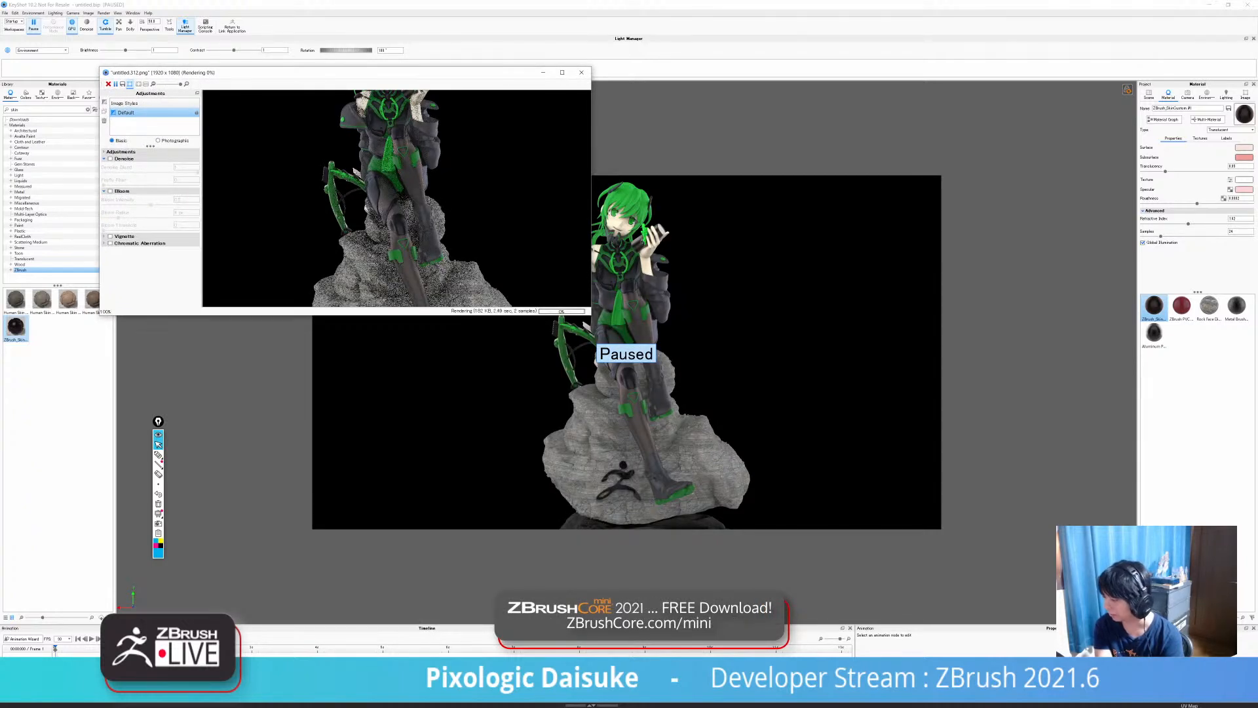
{"action": "left_click_drag", "start_coordinate": [590, 314], "coordinate": [831, 509]}
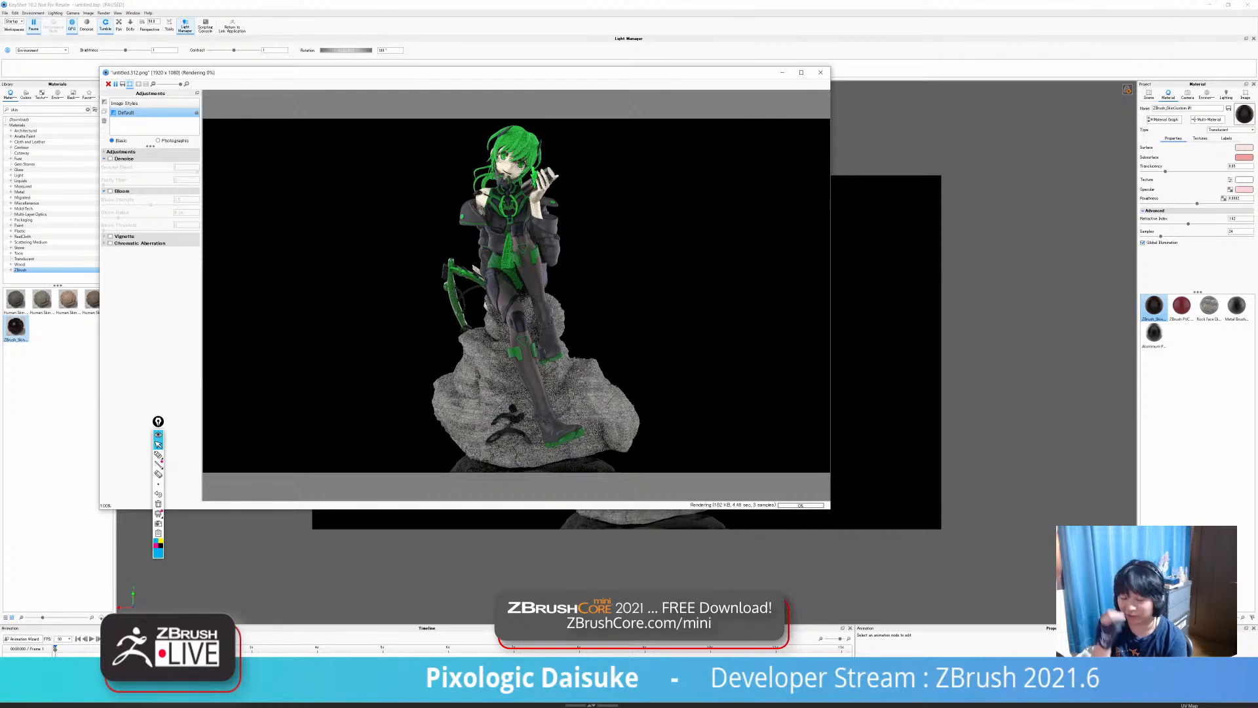
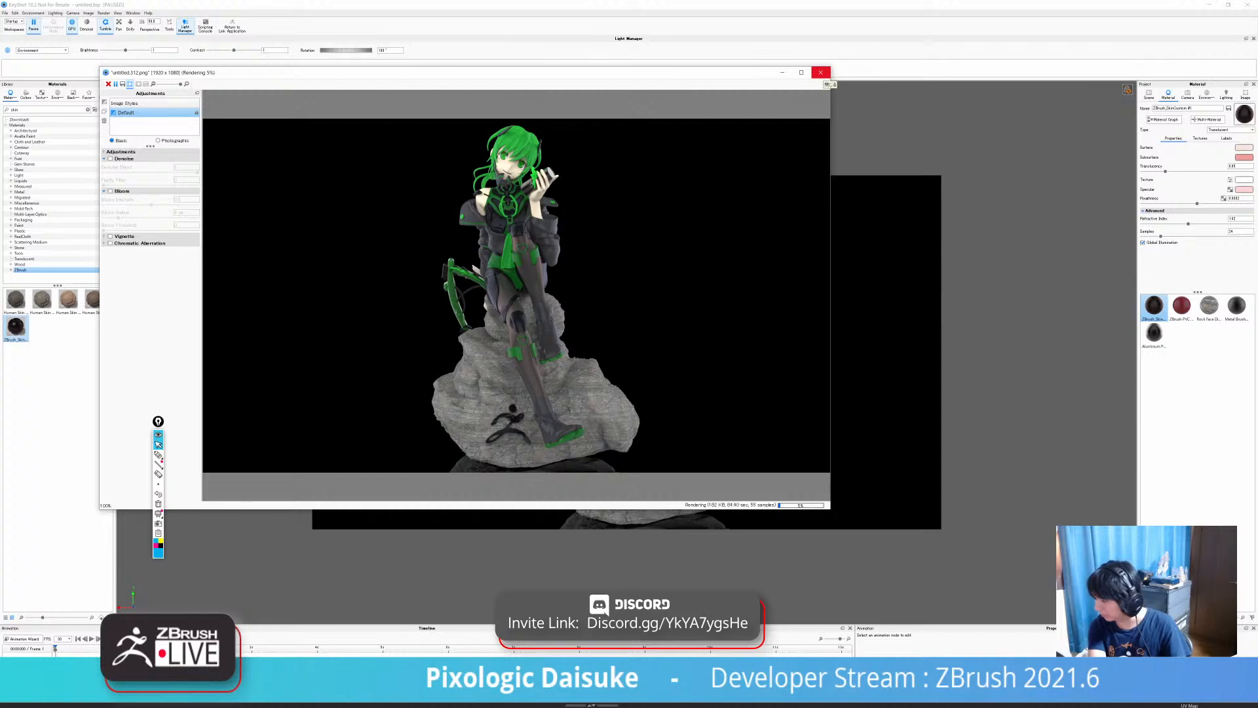
{"action": "left_click", "coordinate": [821, 72]}
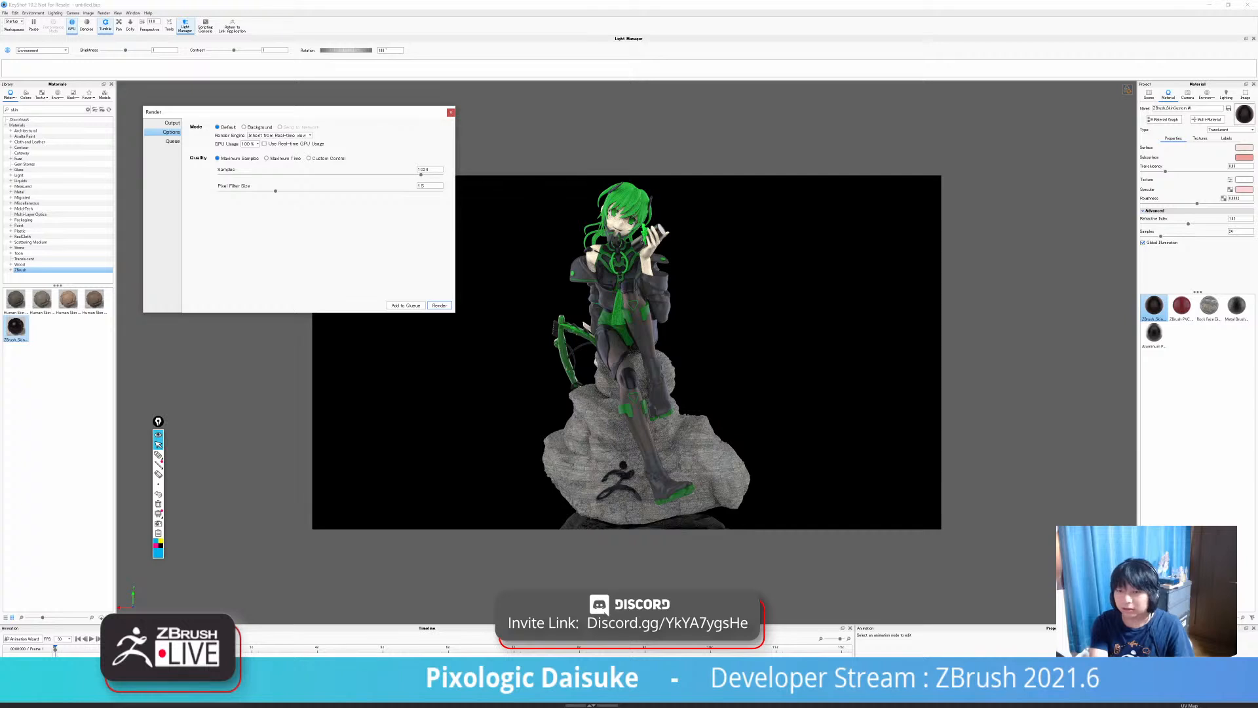
Review the Output, Options and Queue settings for rendering and close the render dialog.
{"action": "left_click_drag", "start_coordinate": [293, 115], "coordinate": [263, 129]}
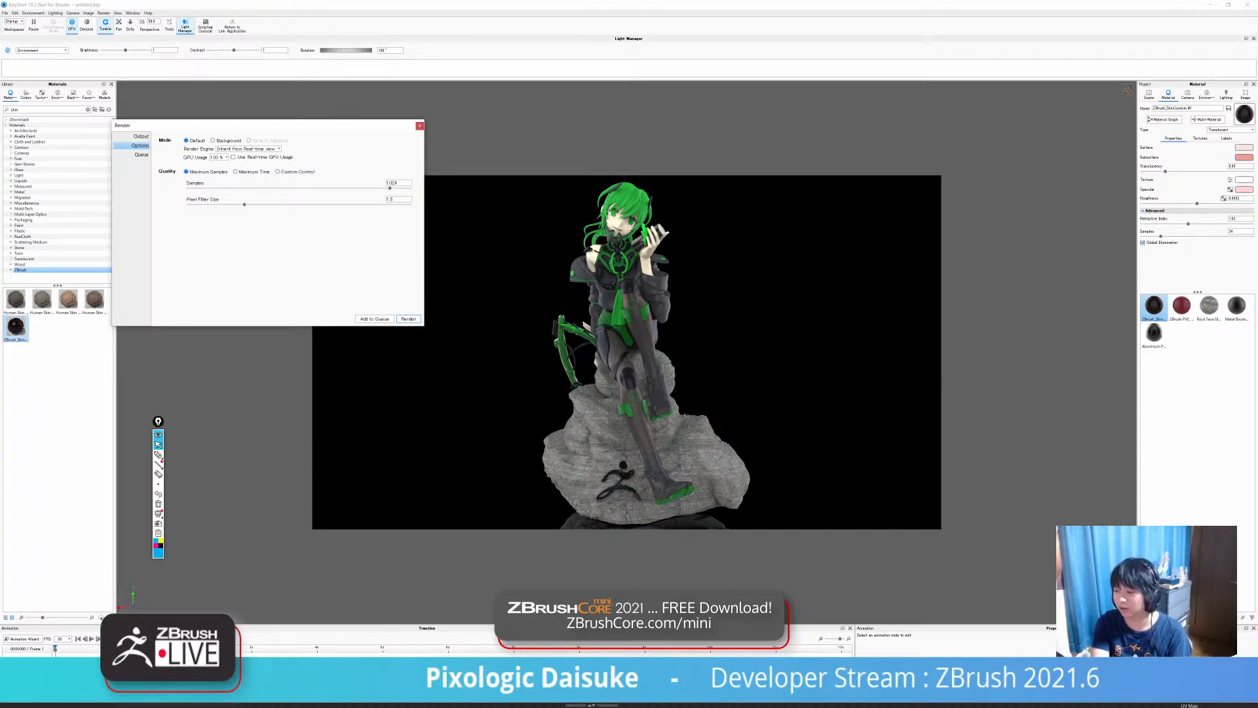
{"action": "left_click", "coordinate": [141, 154]}
{"action": "left_click", "coordinate": [140, 145]}
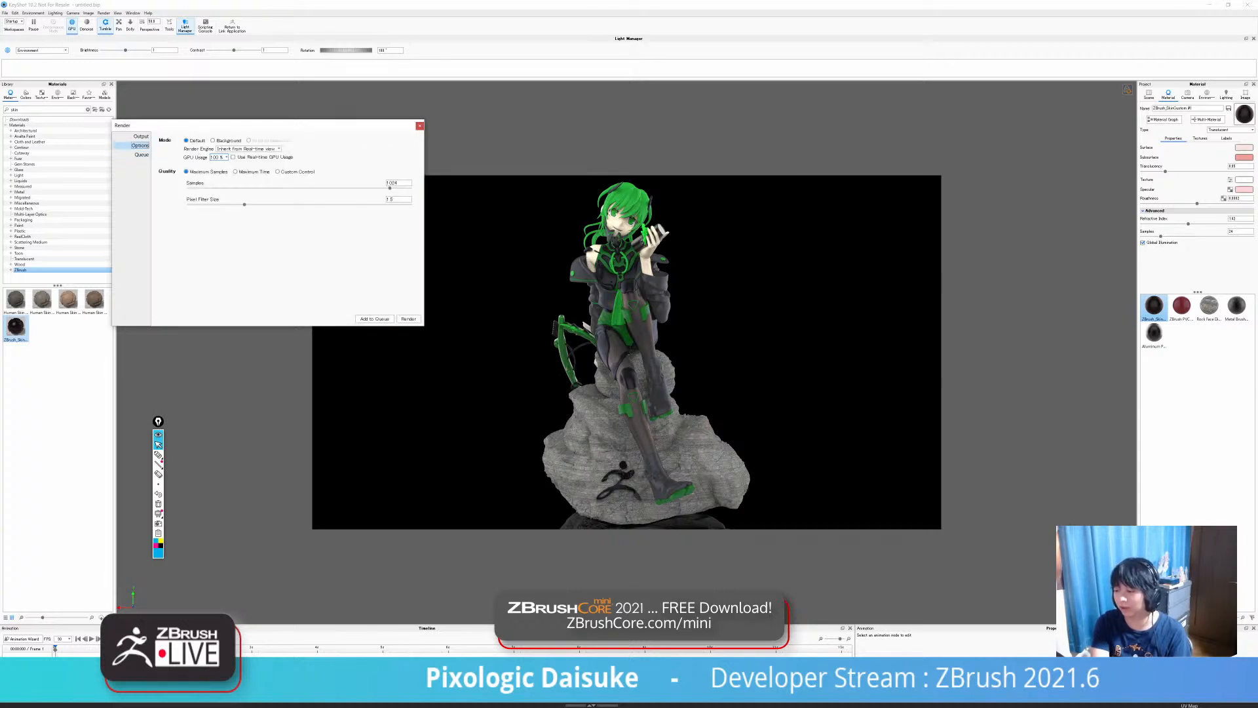
{"action": "left_click", "coordinate": [141, 136]}
{"action": "left_click", "coordinate": [140, 146]}
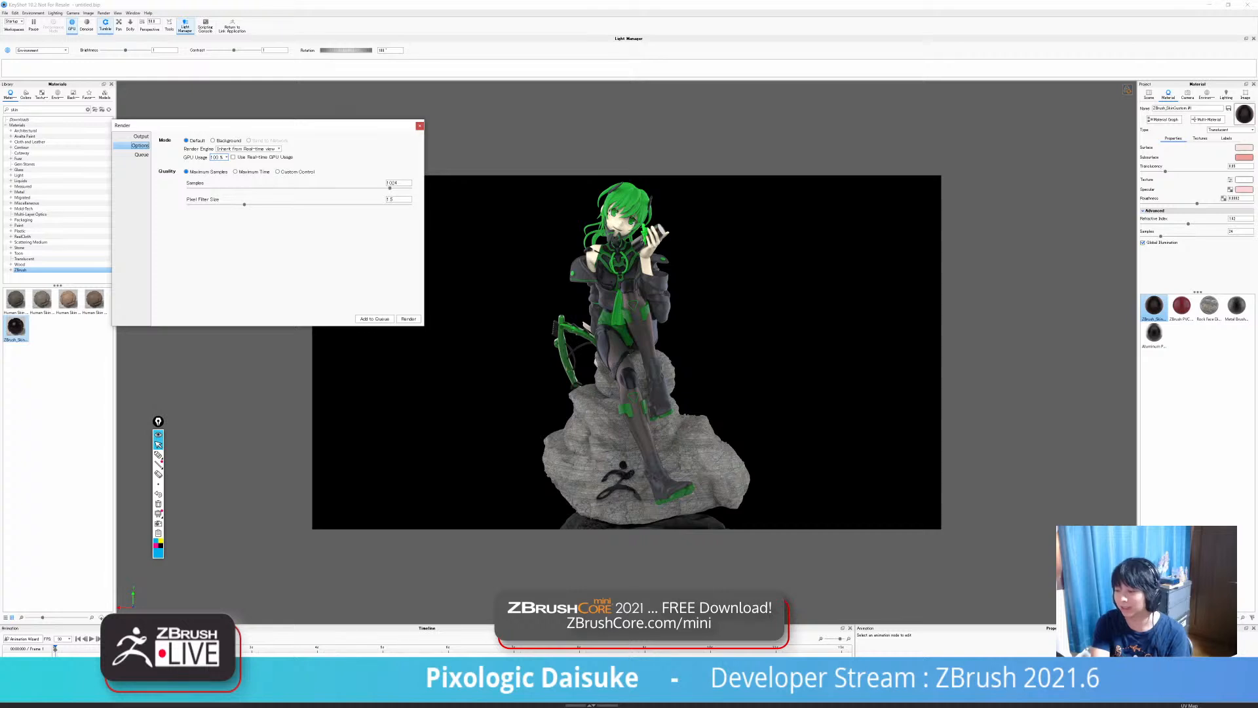
{"action": "left_click", "coordinate": [140, 136]}
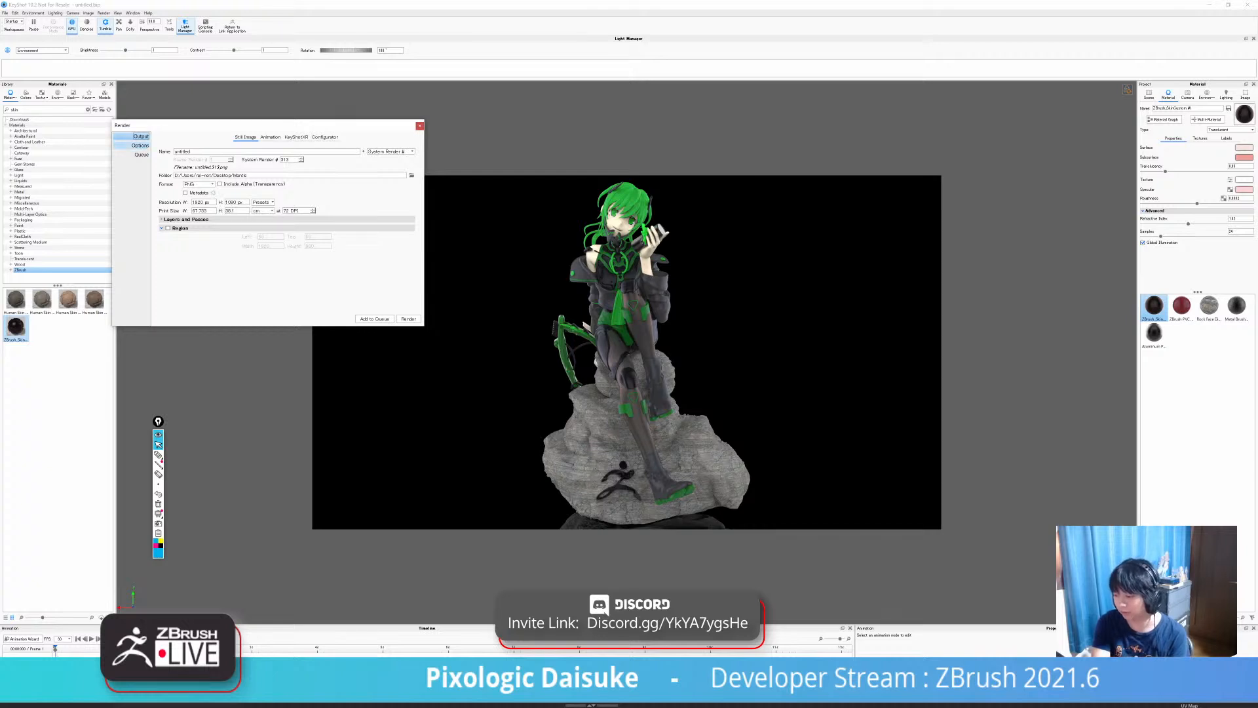
{"action": "left_click", "coordinate": [140, 146]}
{"action": "left_click", "coordinate": [141, 154]}
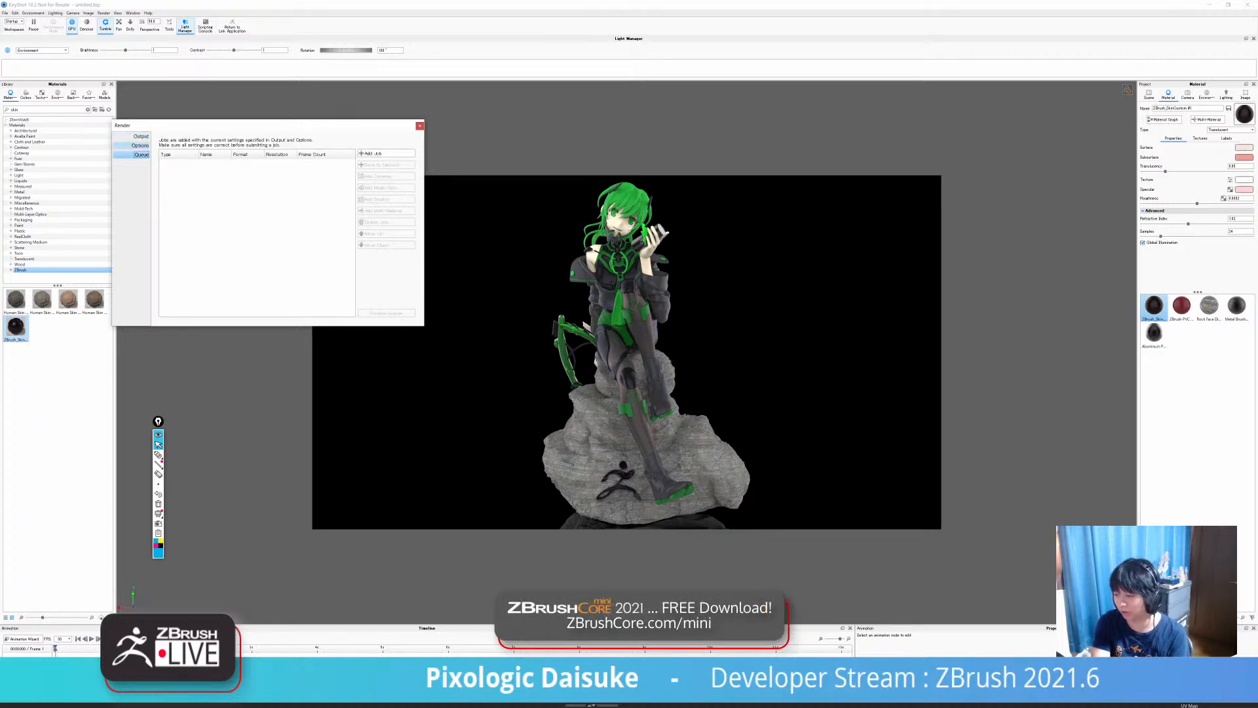
{"action": "left_click", "coordinate": [140, 145]}
{"action": "left_click", "coordinate": [141, 136]}
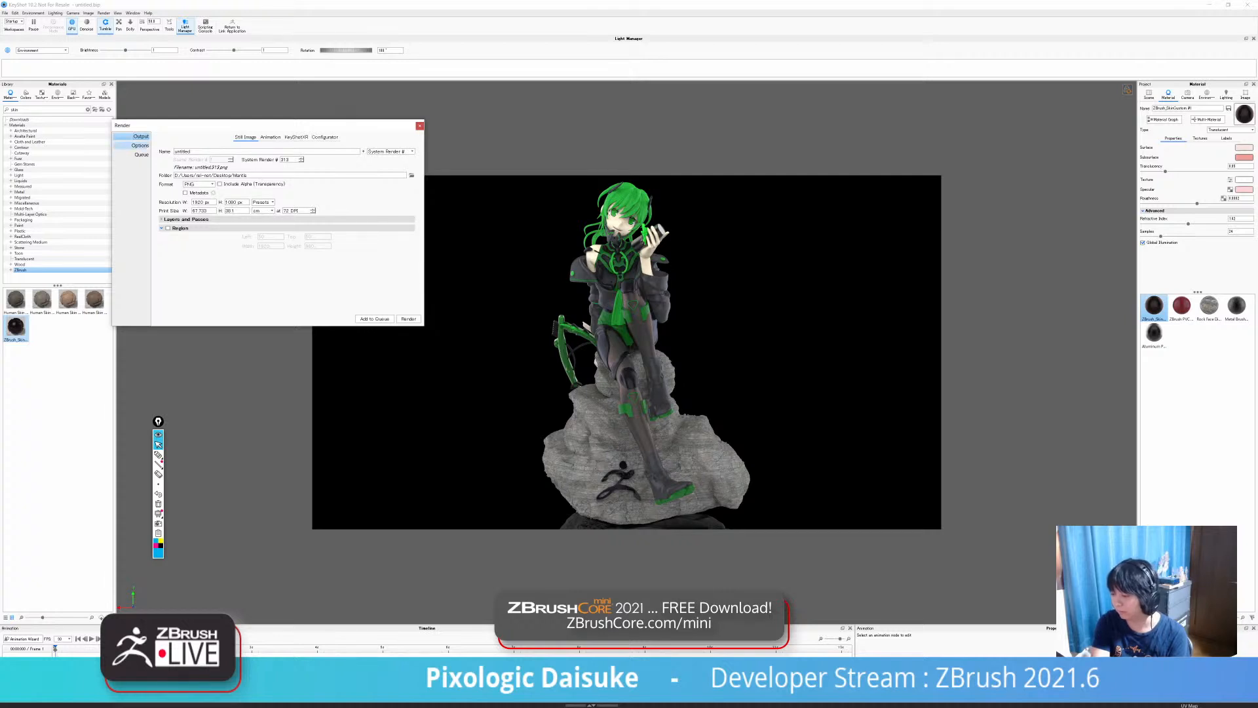
{"action": "left_click", "coordinate": [139, 146]}
{"action": "left_click", "coordinate": [141, 155]}
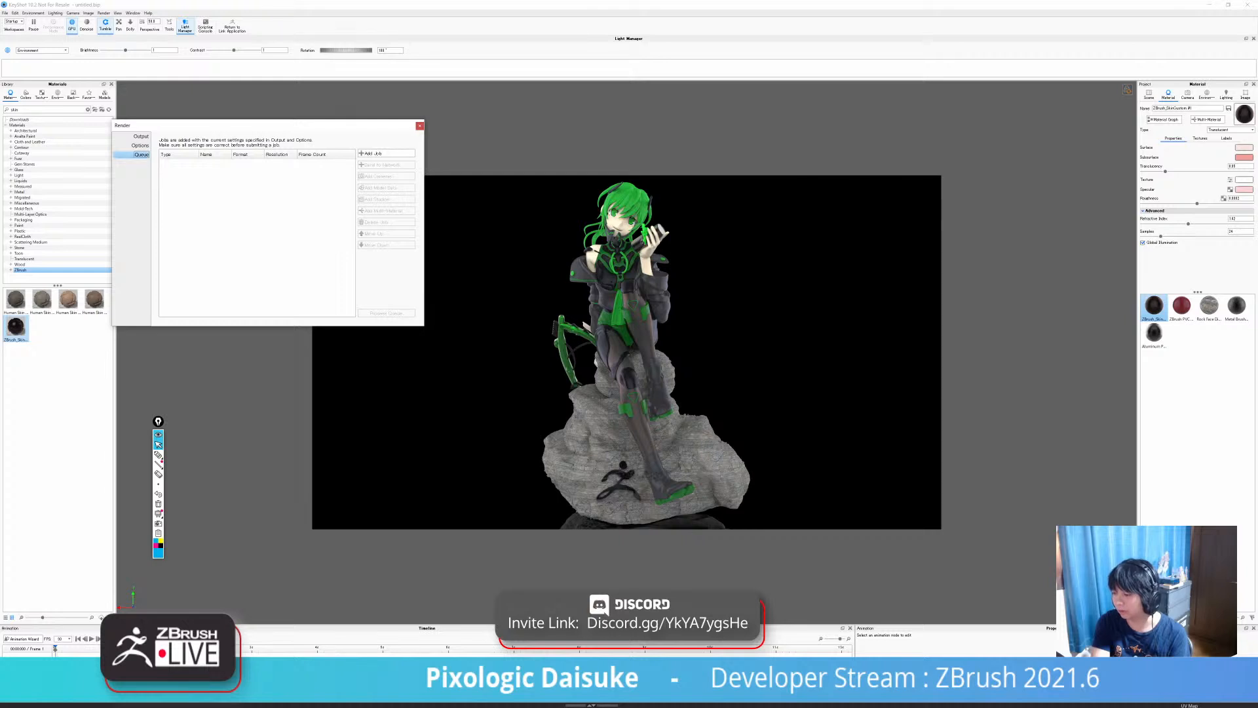
{"action": "left_click", "coordinate": [140, 146]}
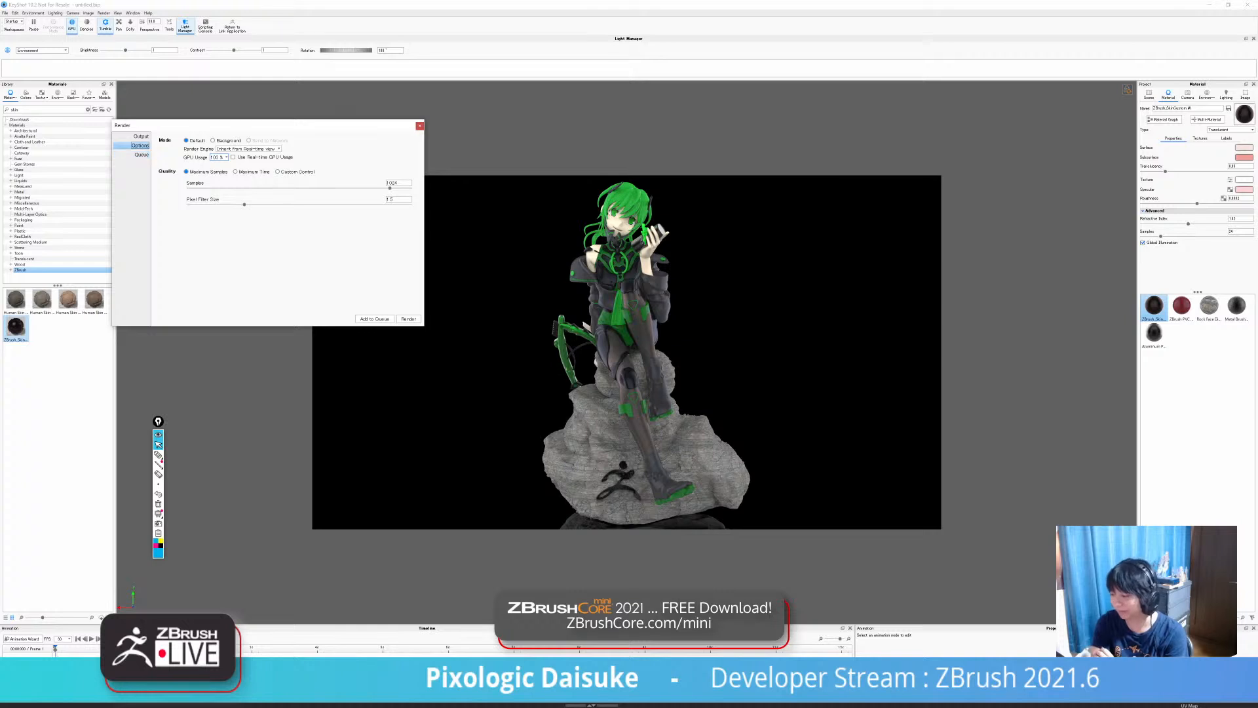
{"action": "left_click", "coordinate": [141, 136]}
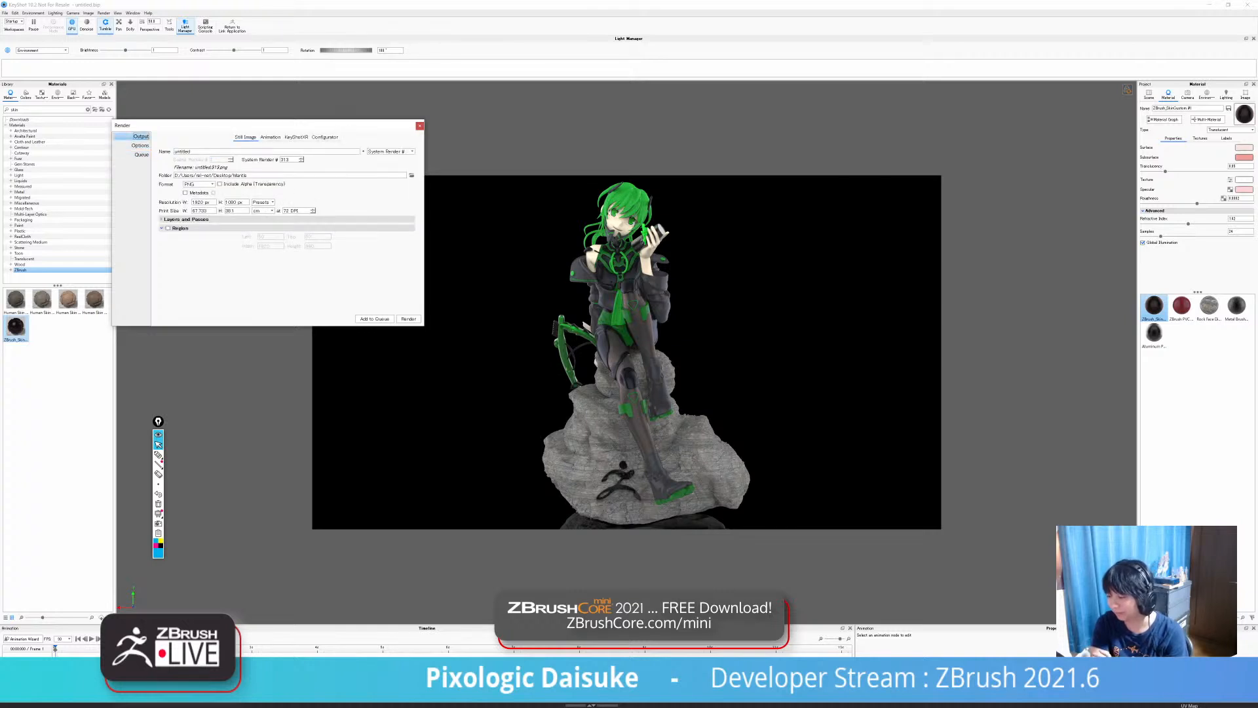
{"action": "left_click", "coordinate": [419, 125]}
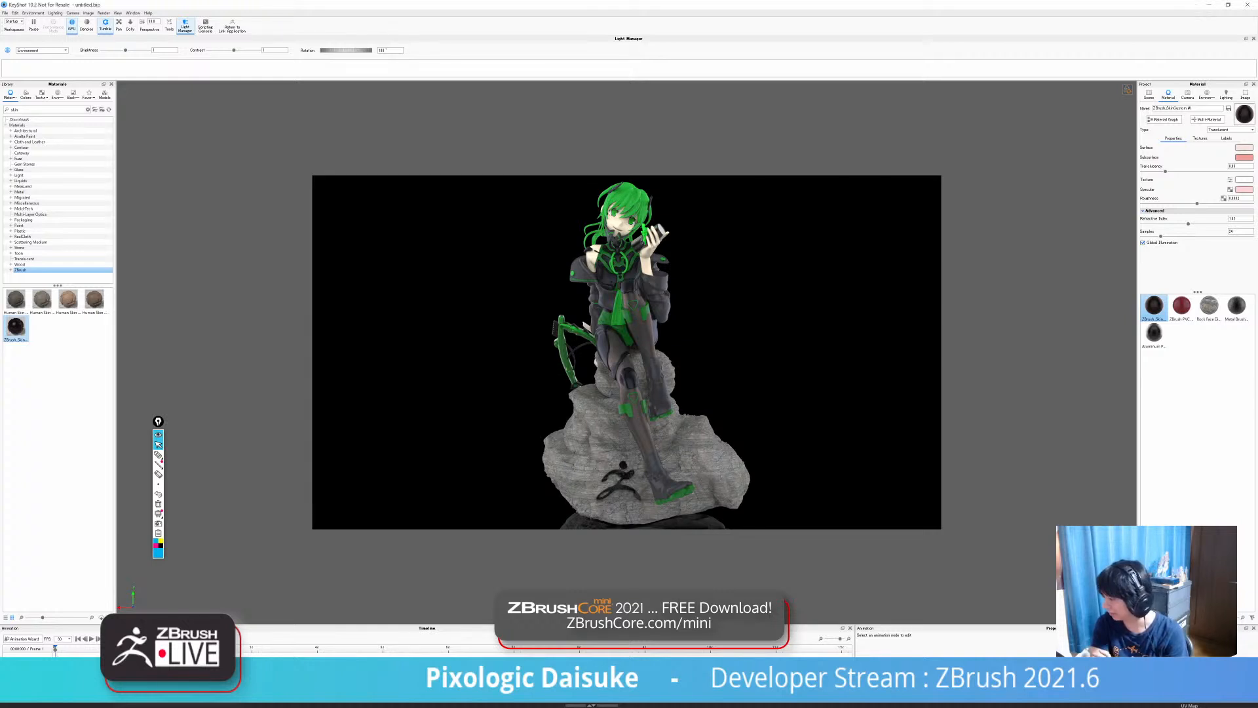
Raise the Translucent and Material nodes level with the Vertex Color and Color Adjust nodes, shift those two away from them, and close the graph.
{"action": "left_click", "coordinate": [1164, 119]}
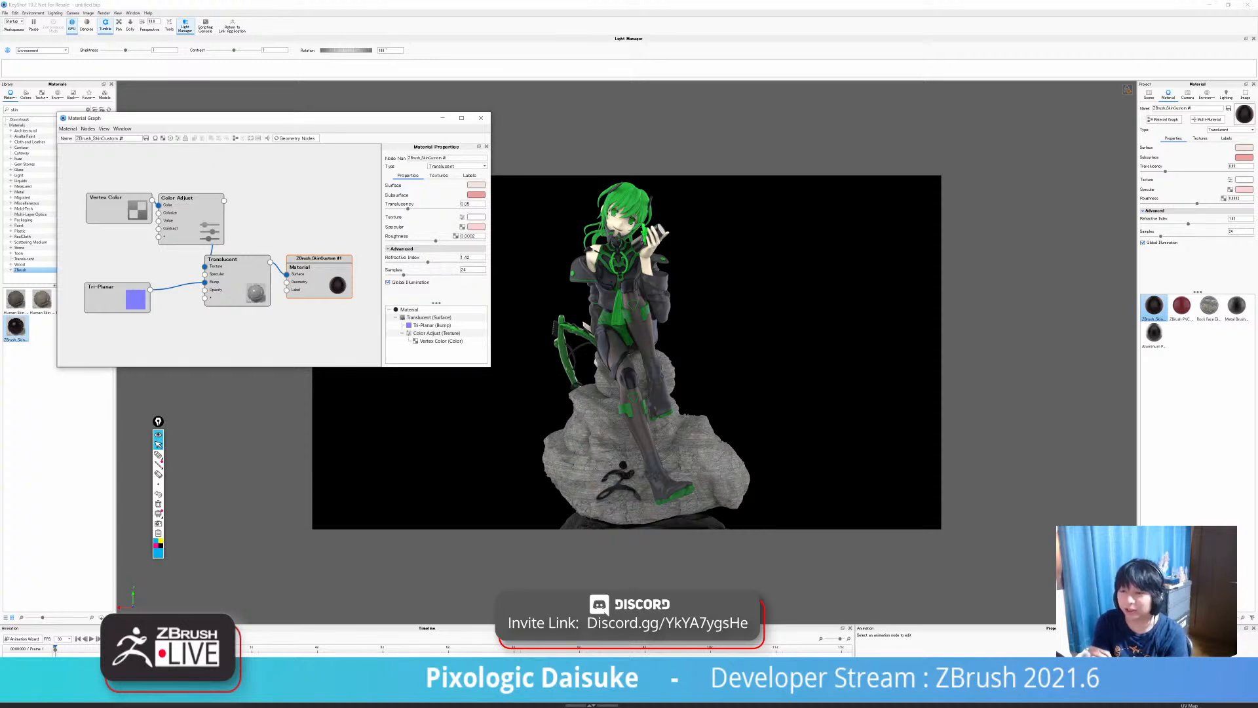
{"action": "left_click_drag", "start_coordinate": [262, 118], "coordinate": [293, 127]}
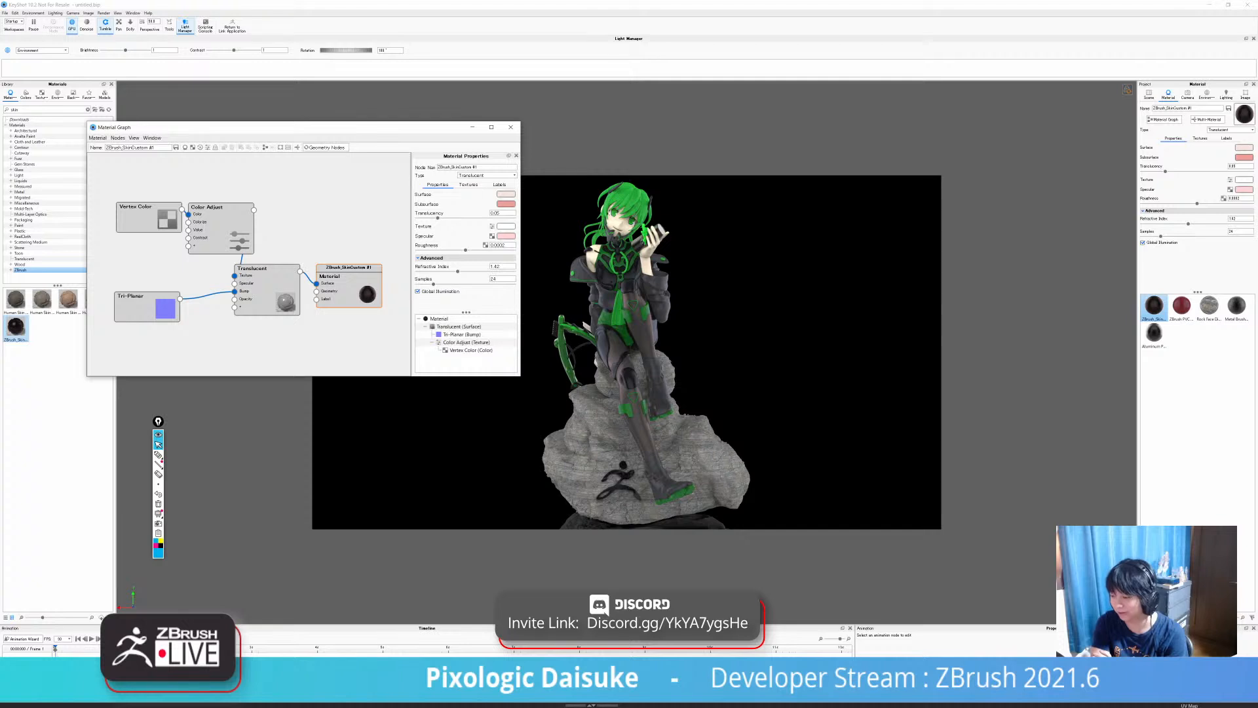
{"action": "mouse_move", "coordinate": [220, 222]}
{"action": "left_mouse_down"}
{"action": "mouse_move", "coordinate": [251, 203]}
{"action": "mouse_move", "coordinate": [219, 223]}
{"action": "left_mouse_up"}
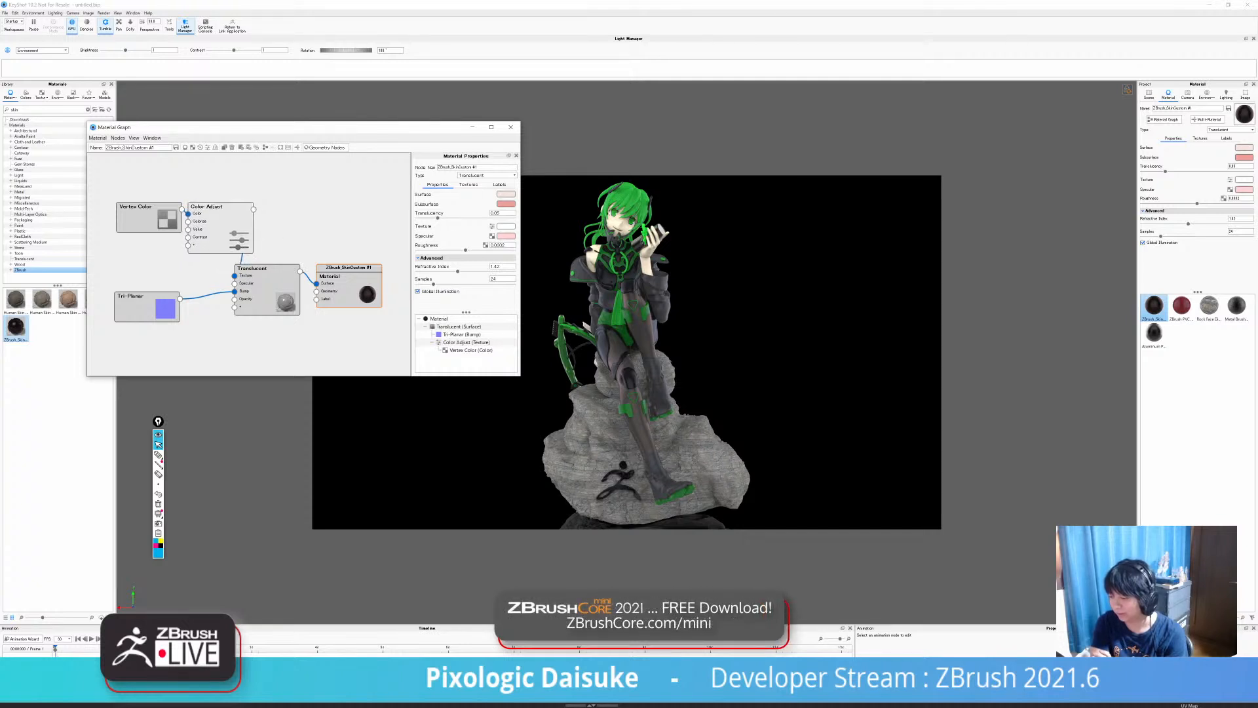
{"action": "left_click_drag", "start_coordinate": [147, 217], "coordinate": [118, 214]}
{"action": "left_click_drag", "start_coordinate": [213, 224], "coordinate": [188, 223]}
{"action": "left_click_drag", "start_coordinate": [262, 269], "coordinate": [269, 228]}
{"action": "left_click_drag", "start_coordinate": [349, 269], "coordinate": [349, 228]}
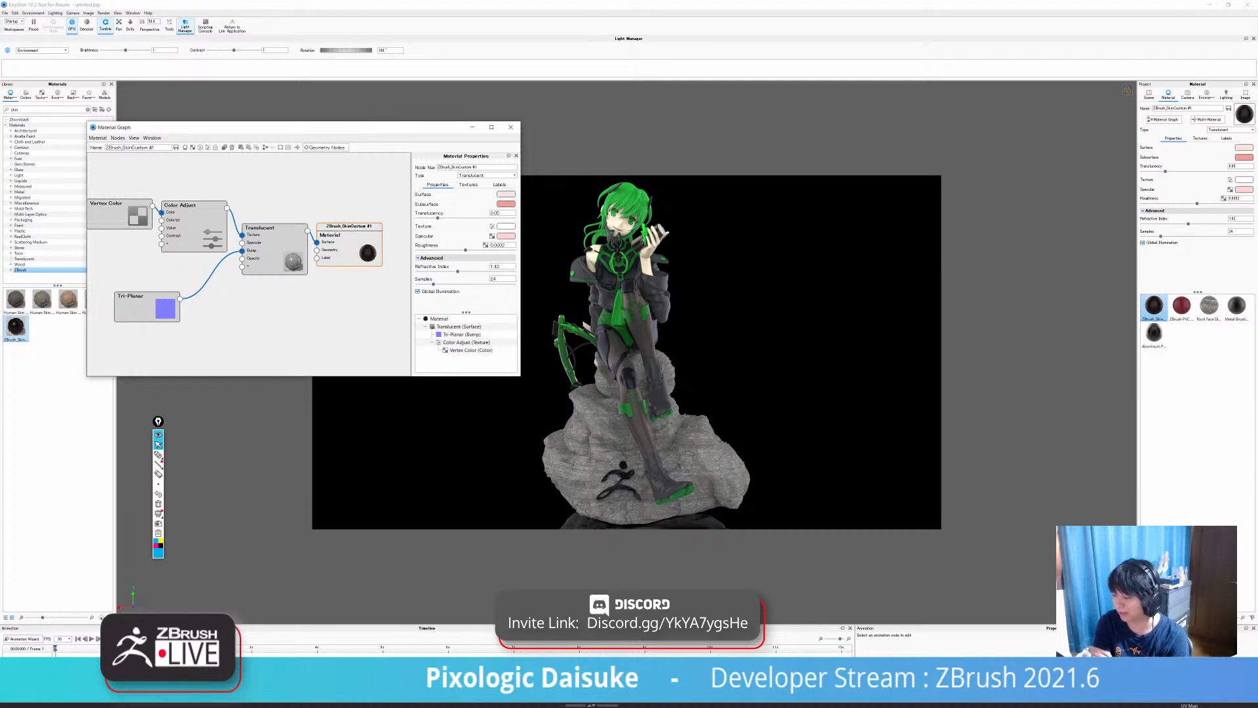
{"action": "left_click", "coordinate": [347, 305]}
{"action": "left_click", "coordinate": [511, 127]}
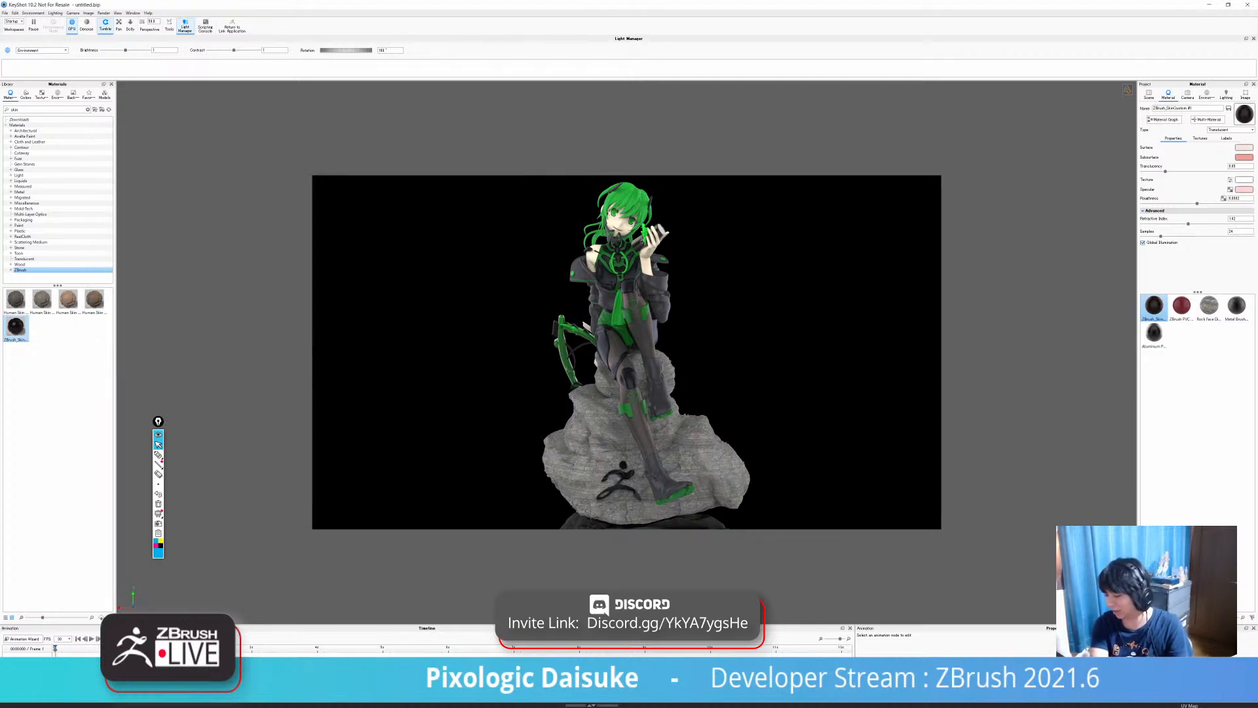
Reopen the skin material's graph, try a higher Translucency on the material node, and set it to 0.05.
{"action": "left_click", "coordinate": [1164, 120]}
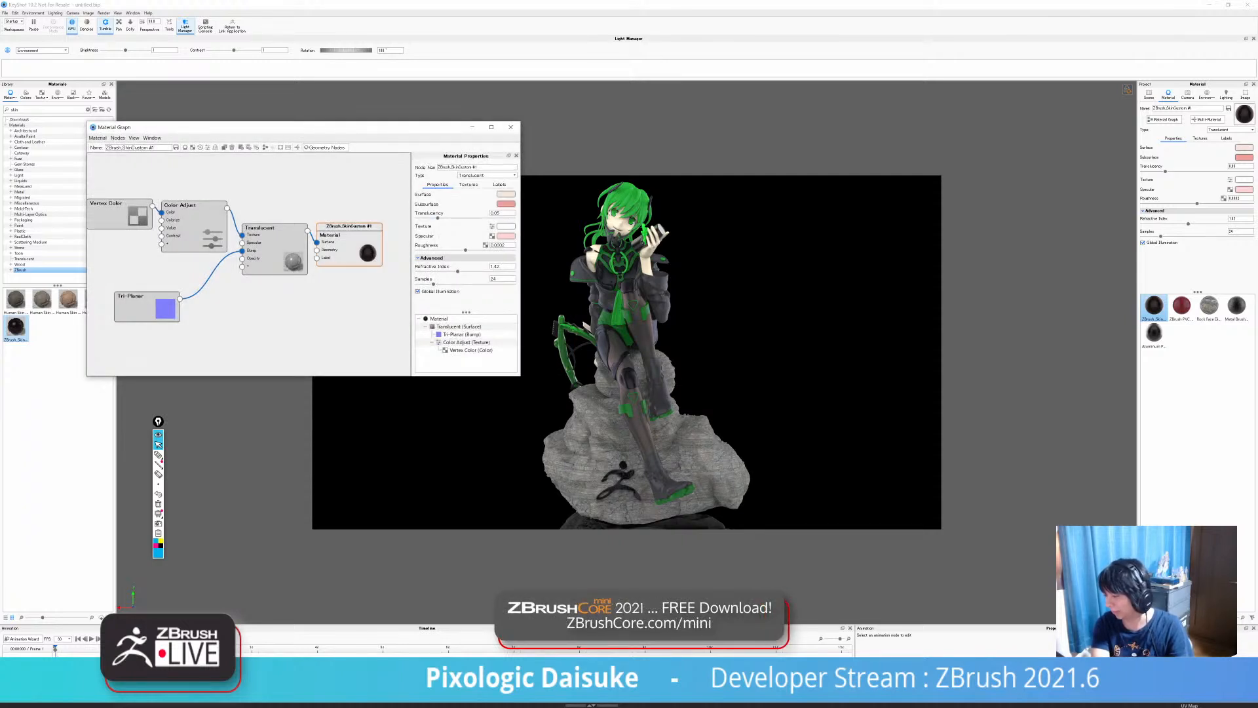
{"action": "double_click", "coordinate": [274, 250]}
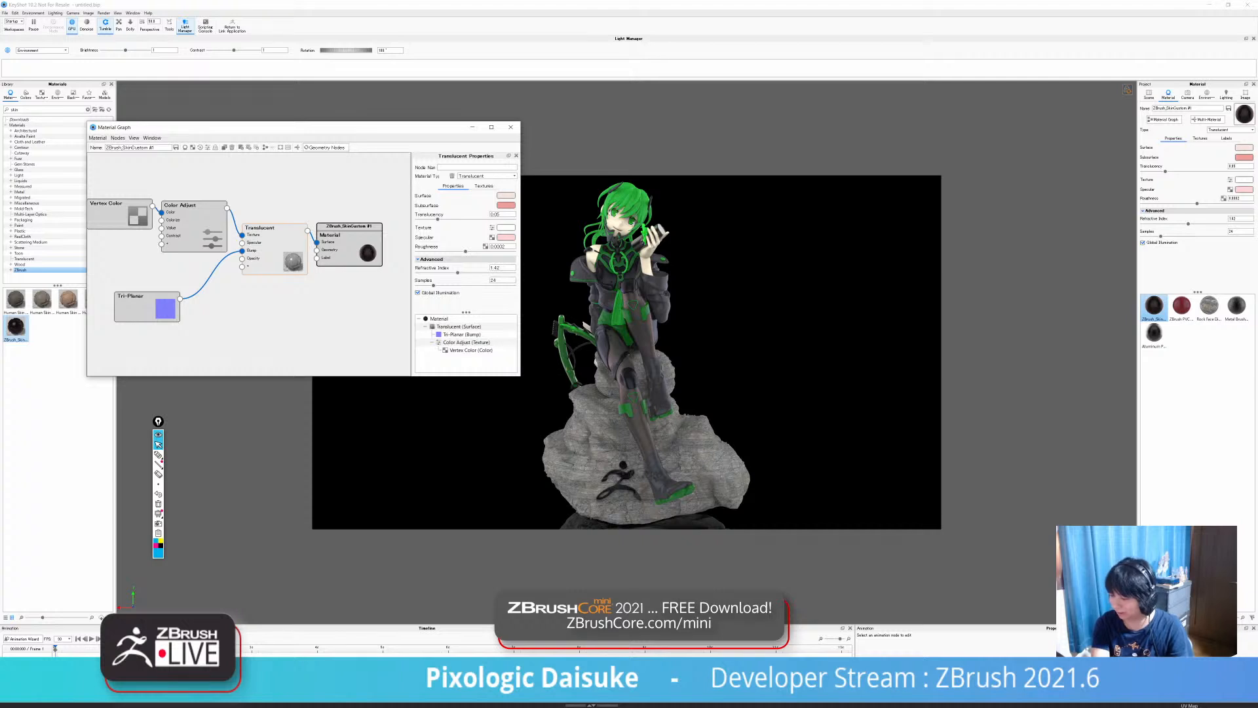
{"action": "double_click", "coordinate": [350, 245]}
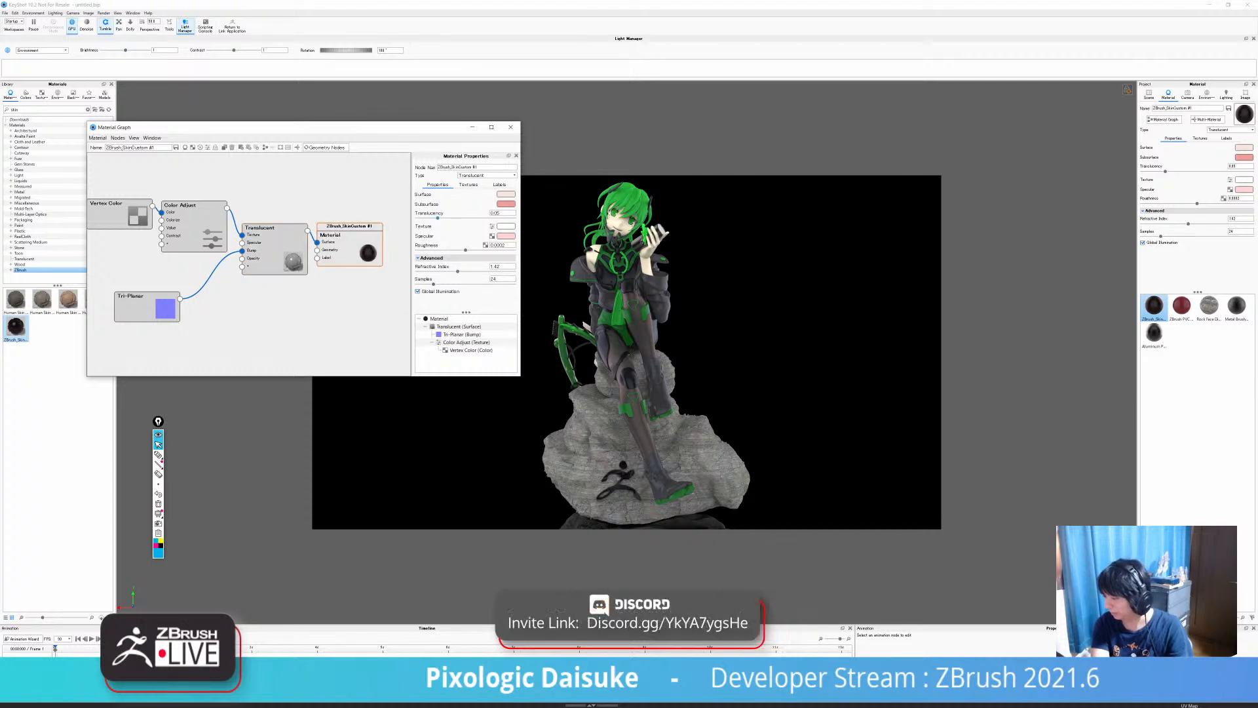
{"action": "left_click_drag", "start_coordinate": [424, 217], "coordinate": [452, 217]}
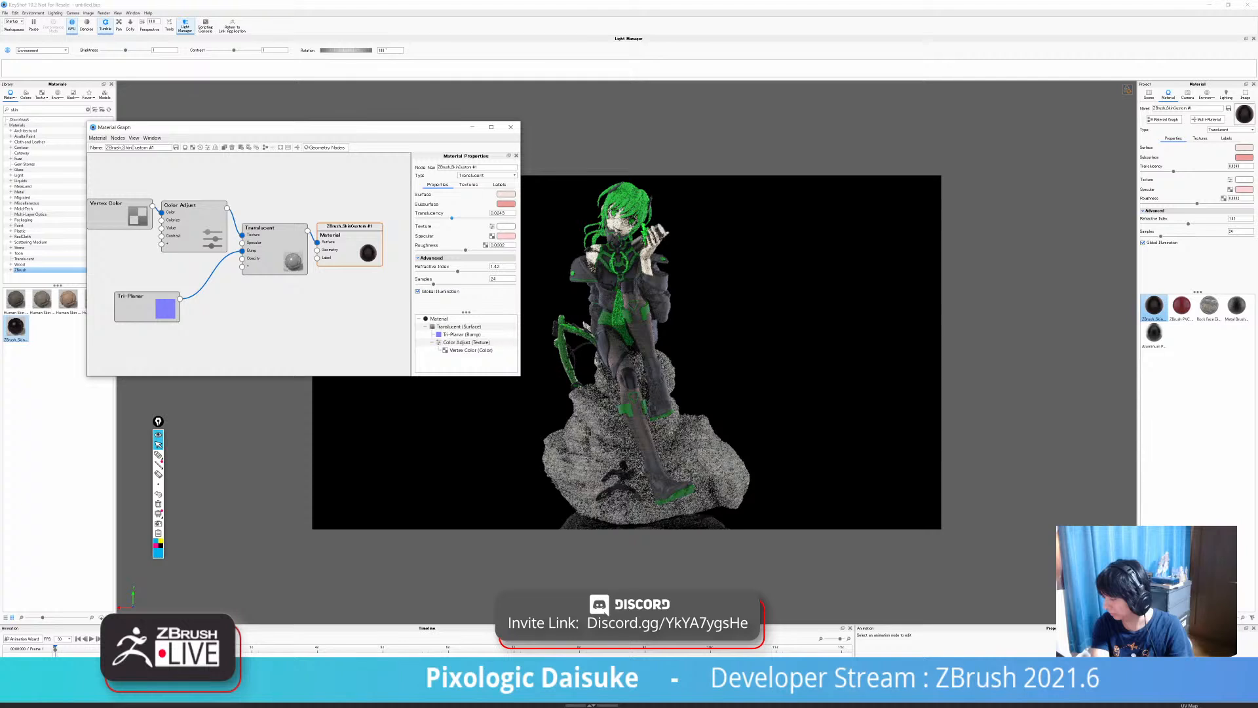
{"action": "double_click", "coordinate": [499, 213]}
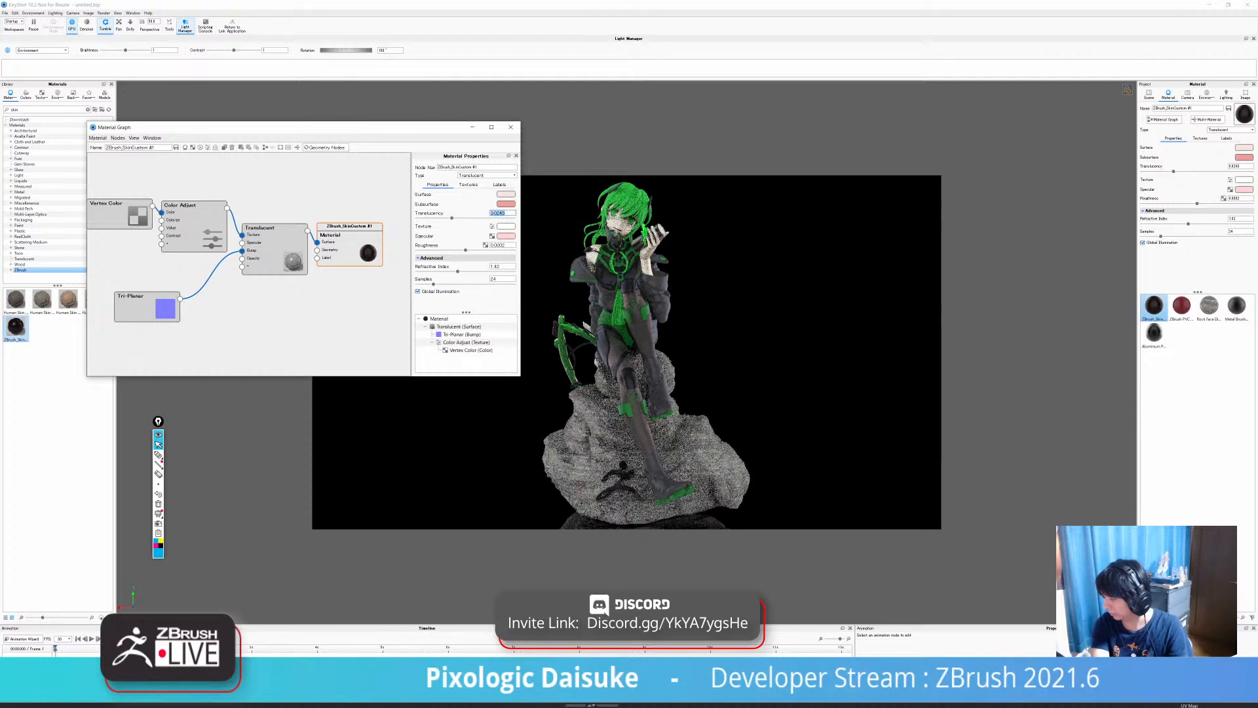
{"action": "type", "text": "0.05"}
{"action": "key", "text": "Return"}
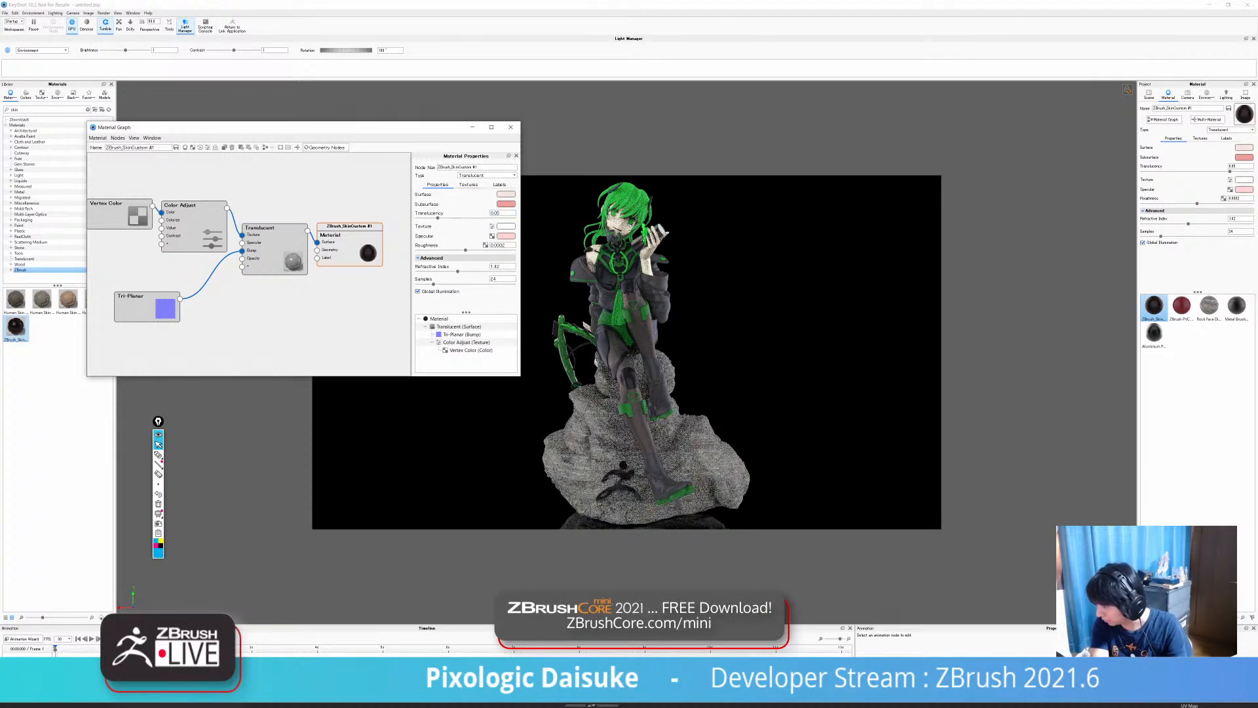
Check the material's Labels settings and lower its Translucency to 0.01.
{"action": "left_click", "coordinate": [469, 184]}
{"action": "left_click", "coordinate": [499, 184]}
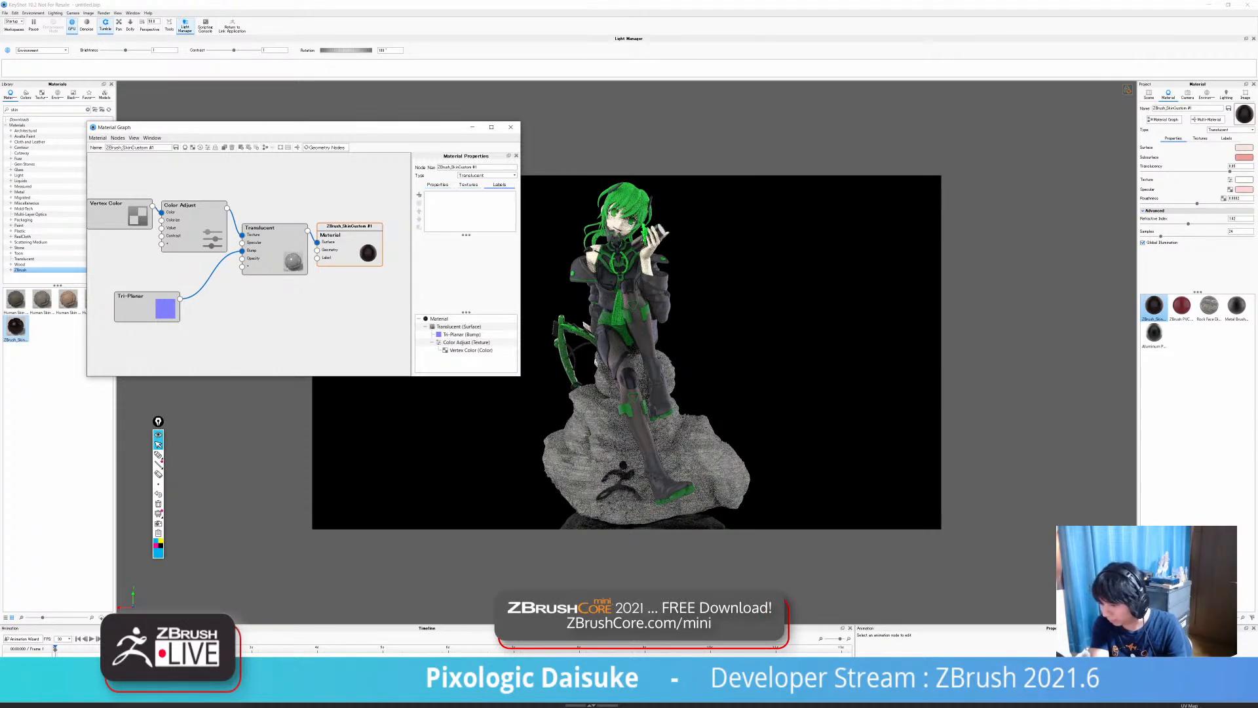
{"action": "left_click", "coordinate": [437, 184]}
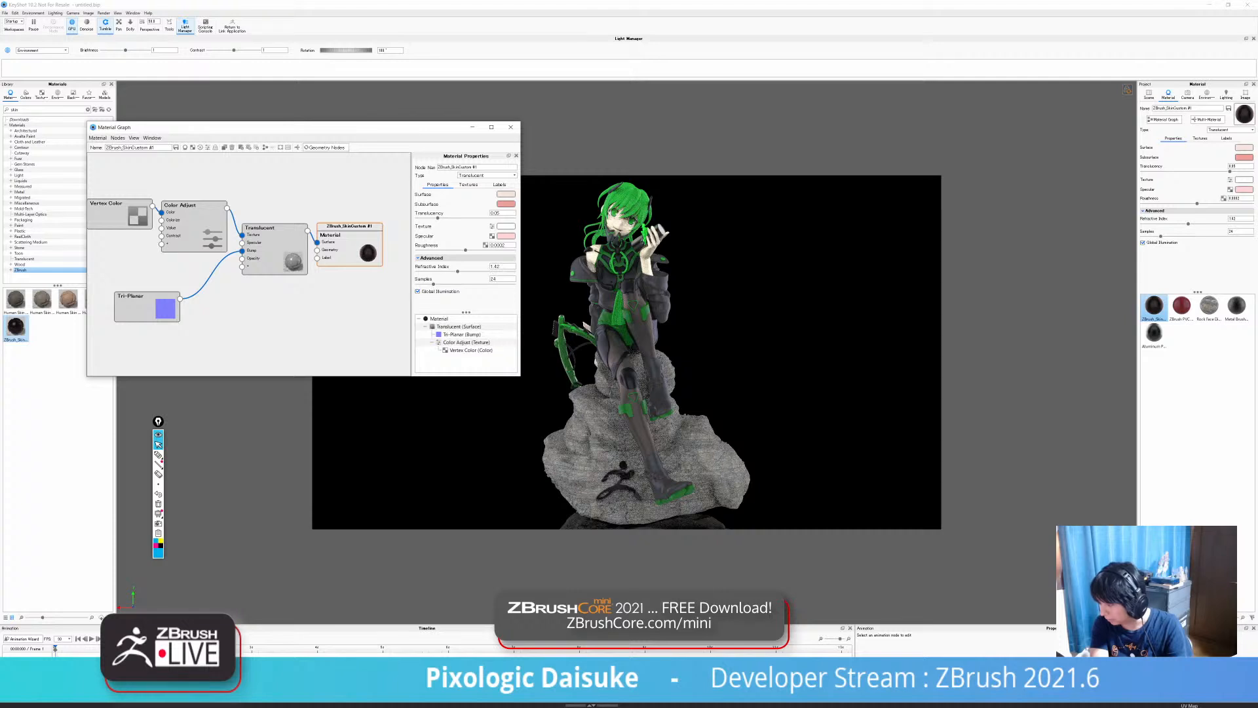
{"action": "left_click_drag", "start_coordinate": [438, 217], "coordinate": [418, 217]}
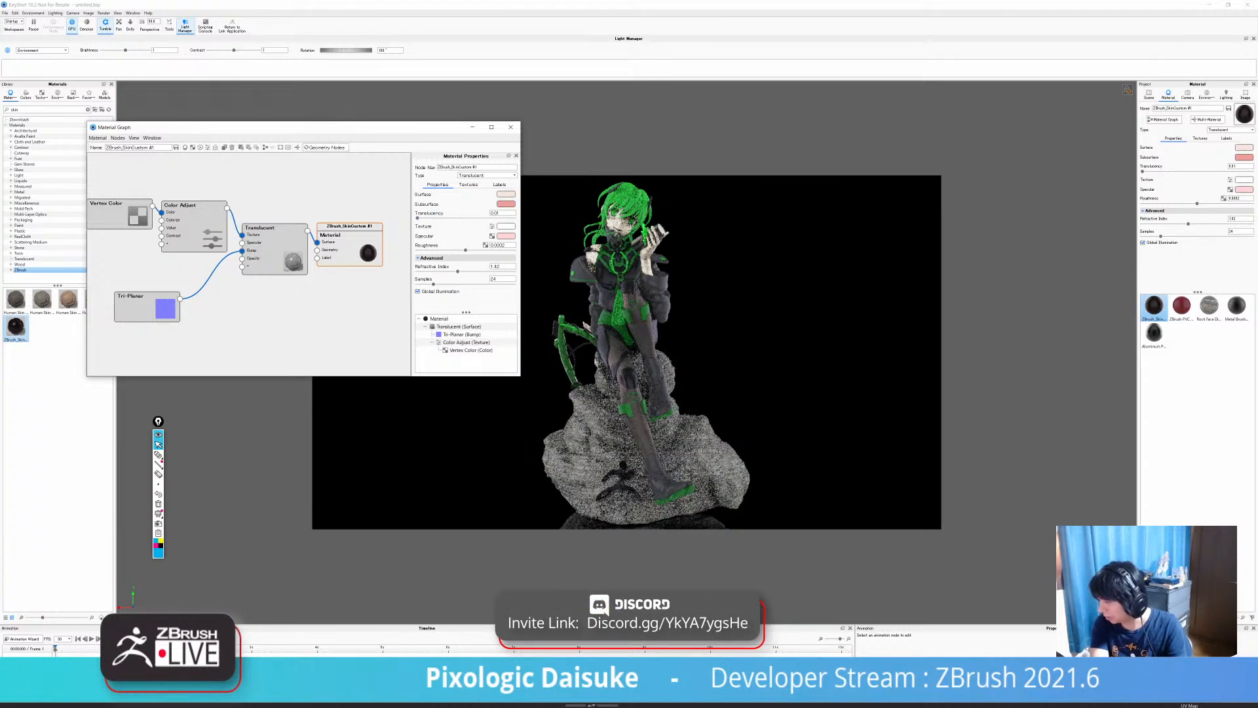
Start a test still render, inspect the figure's upper body, stop the render and close the render dialog.
{"action": "key", "text": "ctrl+p"}
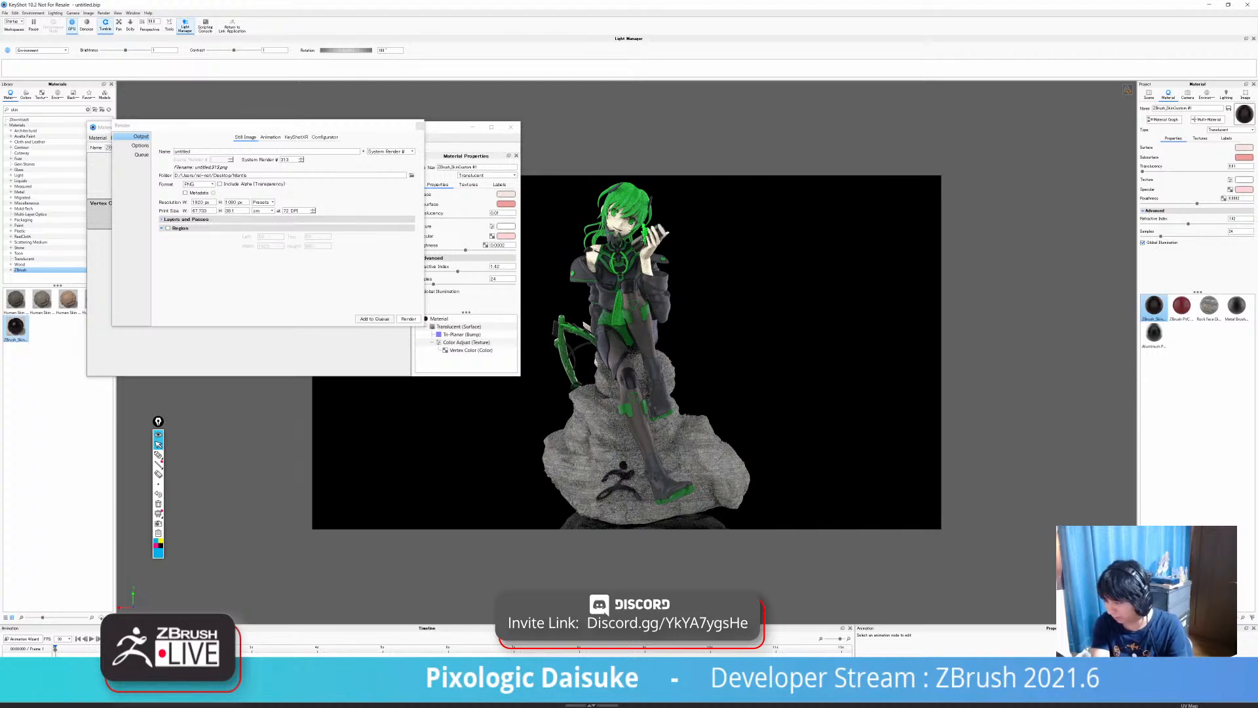
{"action": "left_click", "coordinate": [409, 319]}
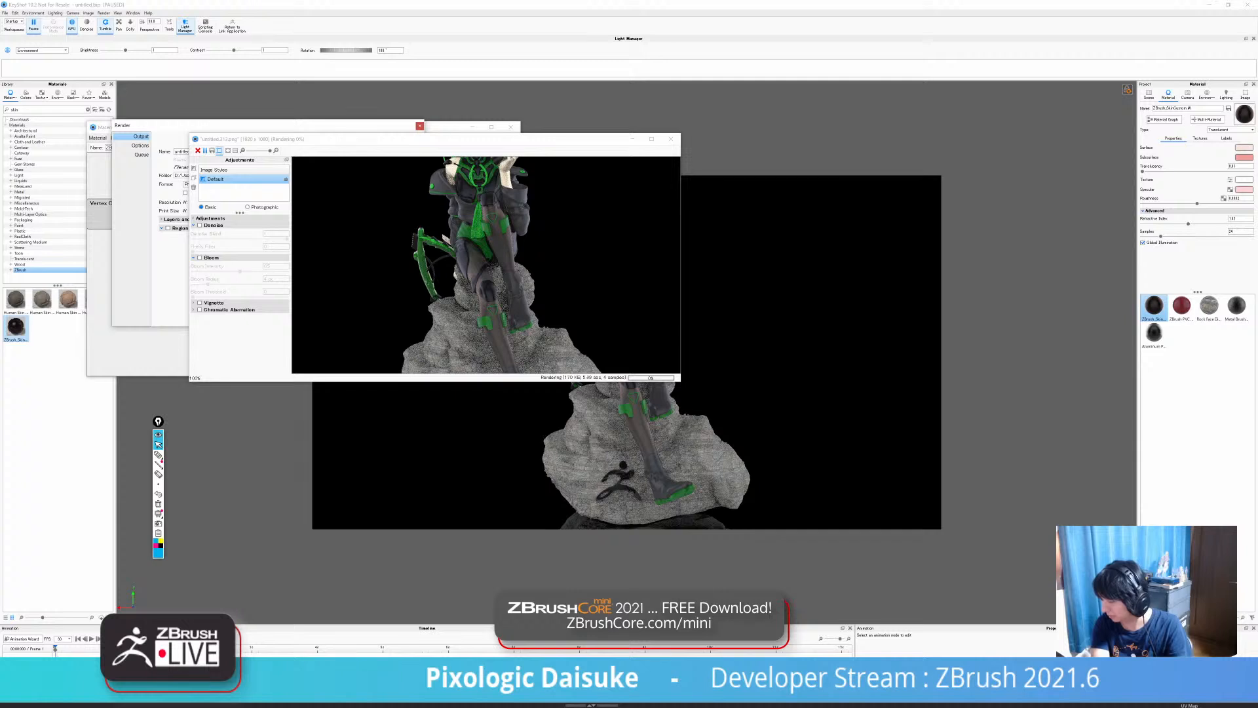
{"action": "left_click_drag", "start_coordinate": [486, 262], "coordinate": [491, 303]}
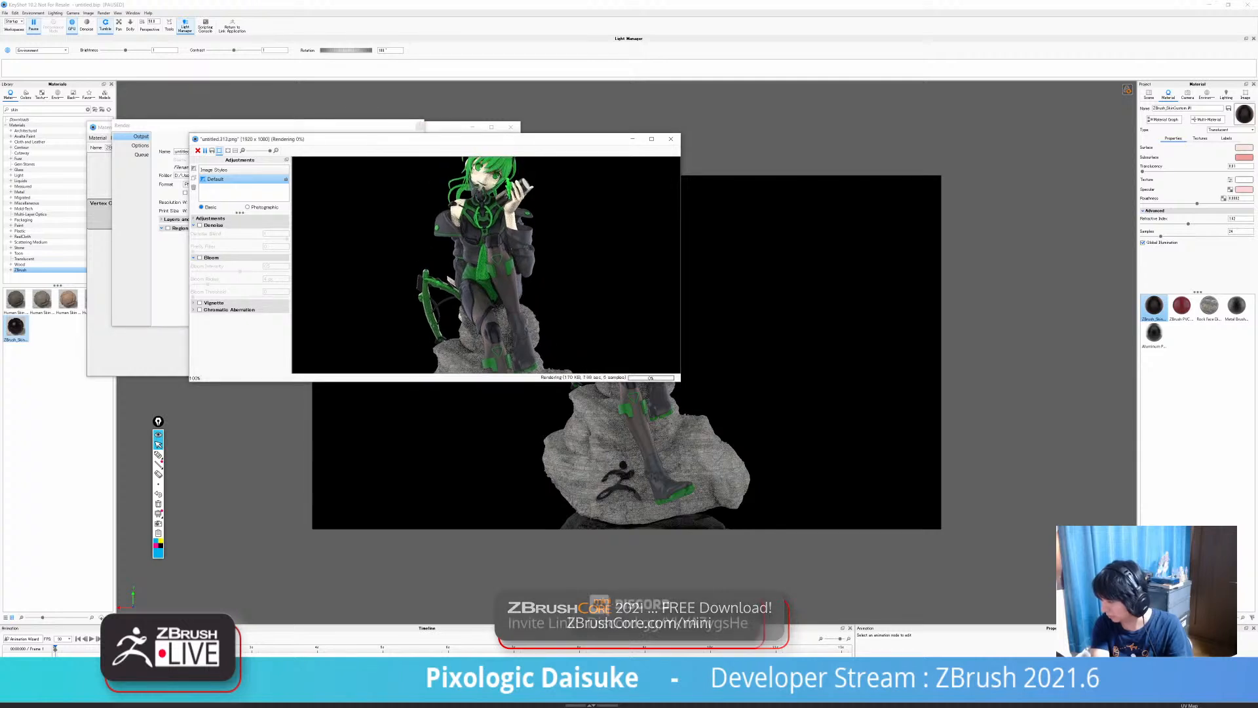
{"action": "left_click", "coordinate": [671, 139]}
{"action": "left_click", "coordinate": [635, 356]}
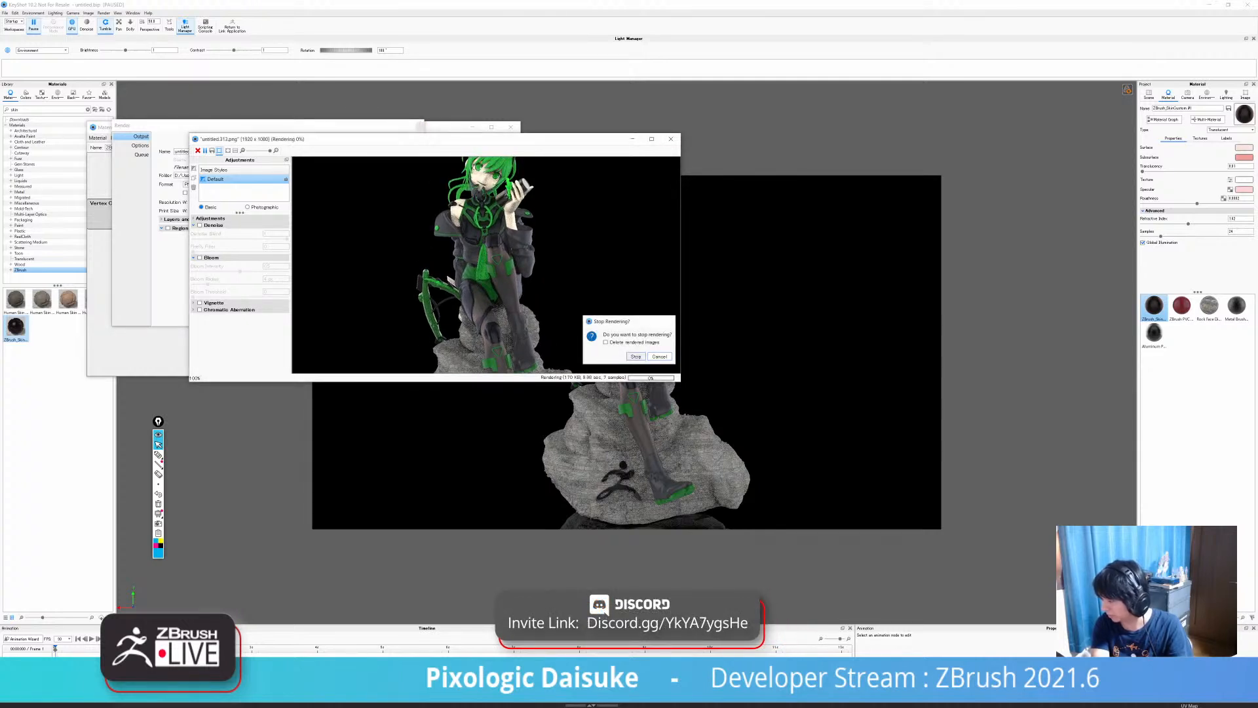
{"action": "left_click", "coordinate": [420, 125]}
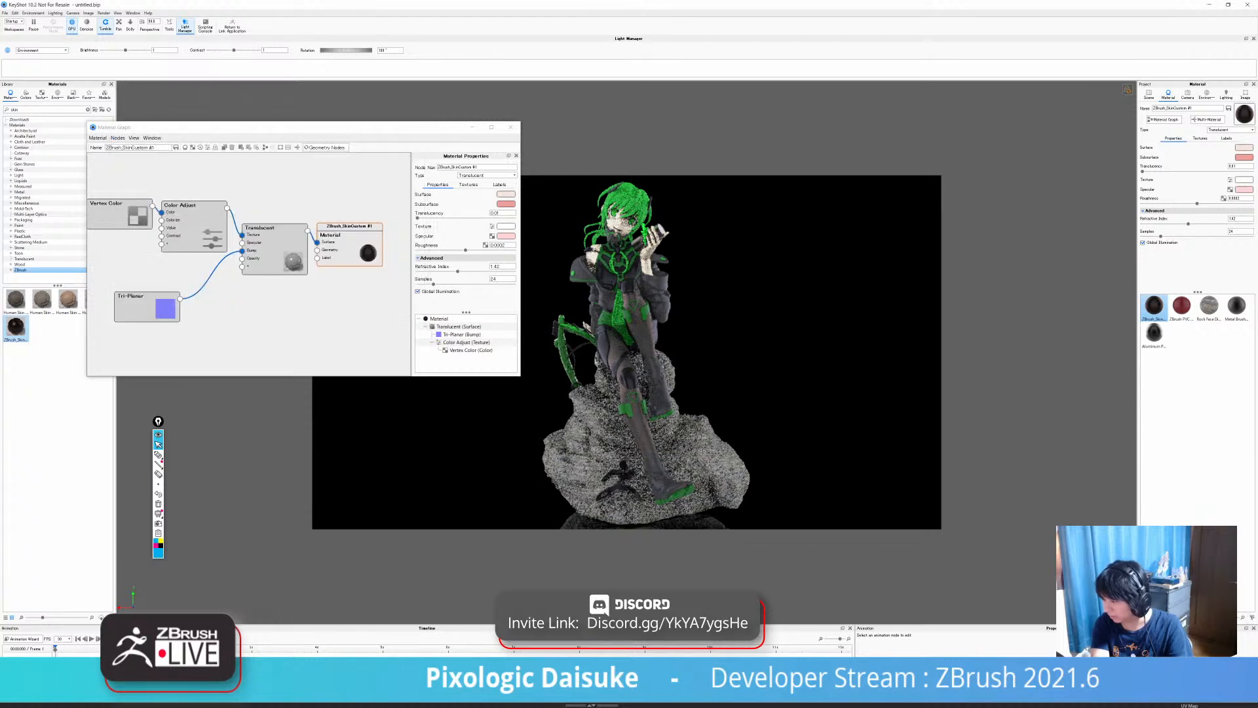
Set the skin material's Translucency to 0.05.
{"action": "double_click", "coordinate": [496, 213]}
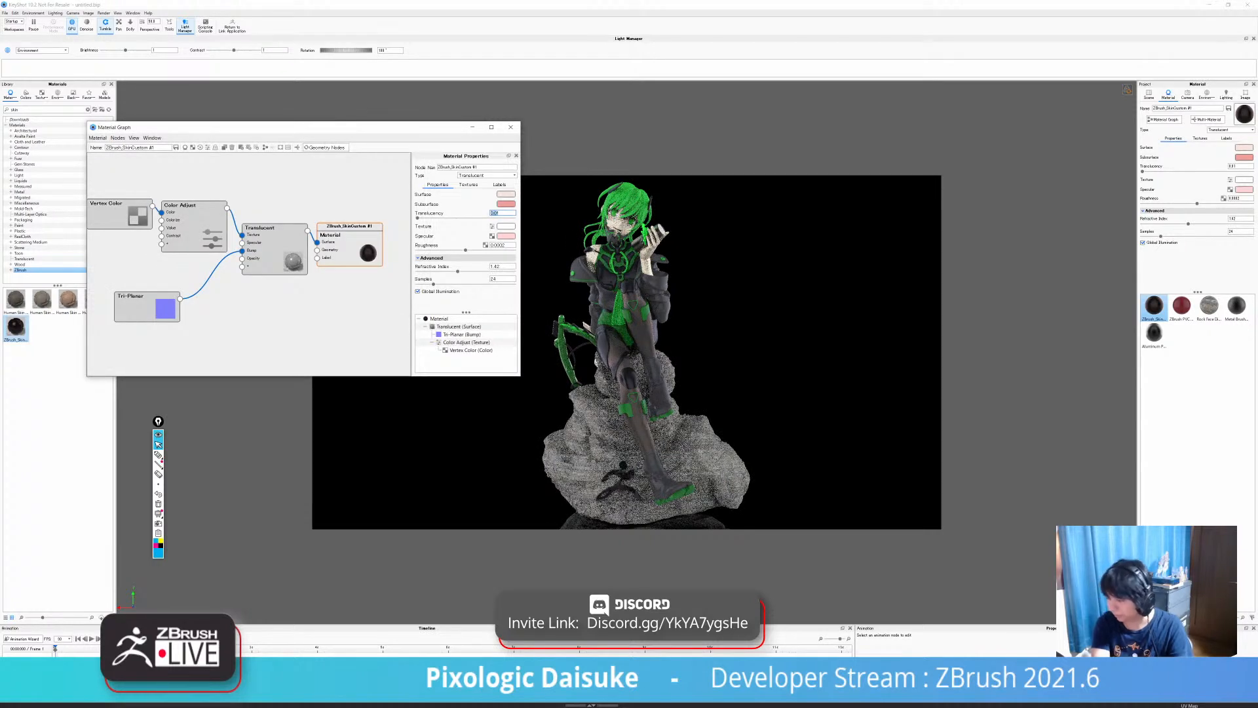
{"action": "type", "text": "0.05"}
{"action": "key", "text": "Return"}
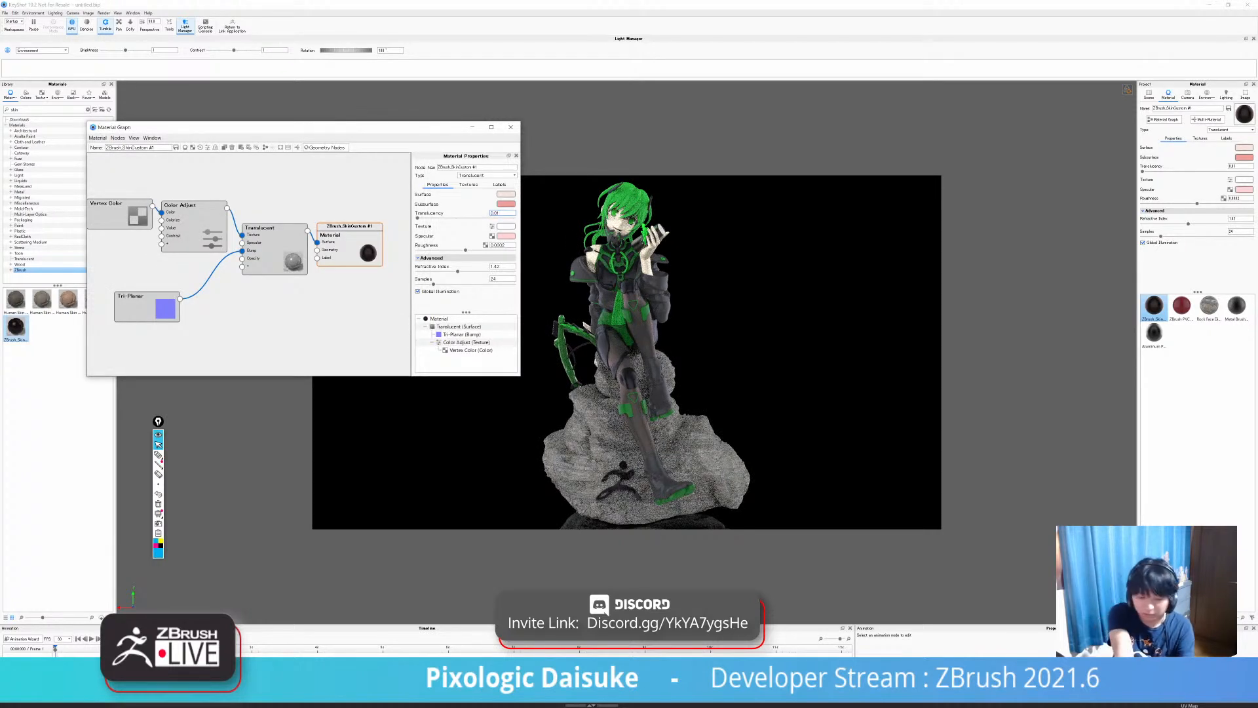
Try higher and lower Refractive Index values on the skin material and set it to 1.4.
{"action": "double_click", "coordinate": [497, 267]}
{"action": "left_click", "coordinate": [458, 271]}
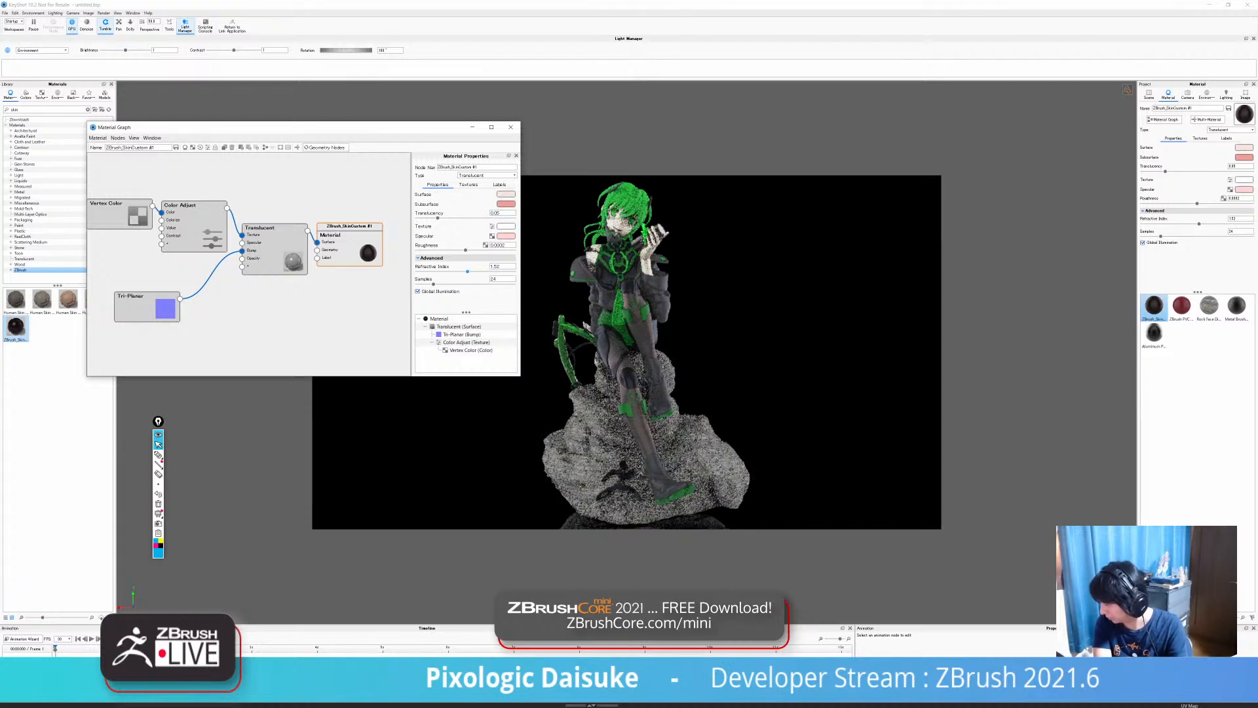
{"action": "left_click_drag", "start_coordinate": [468, 272], "coordinate": [435, 271]}
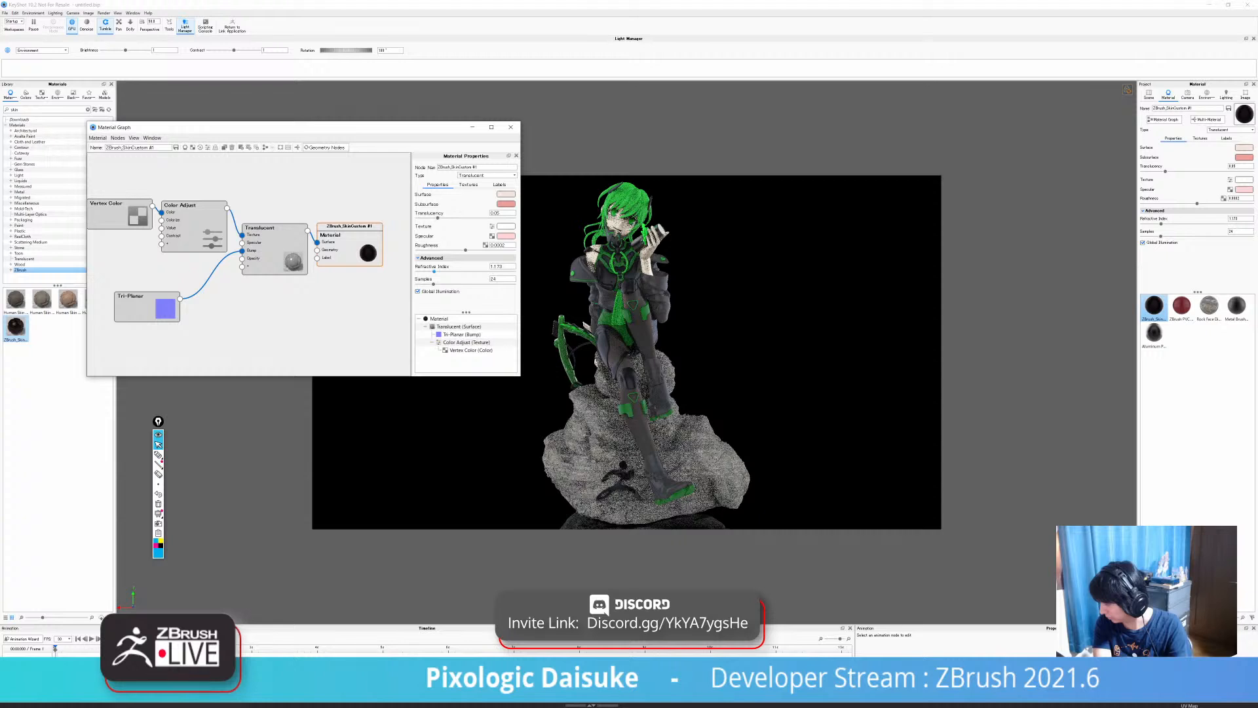
{"action": "left_click_drag", "start_coordinate": [440, 271], "coordinate": [490, 266]}
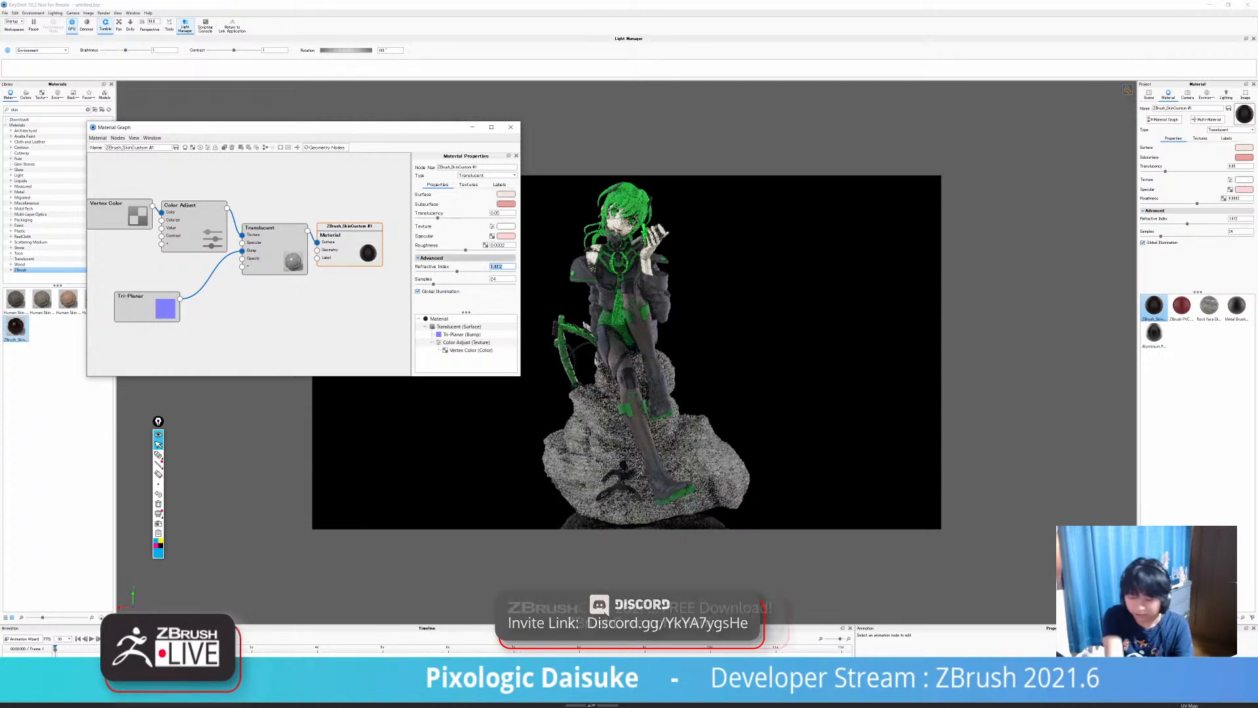
{"action": "type", "text": "1.4"}
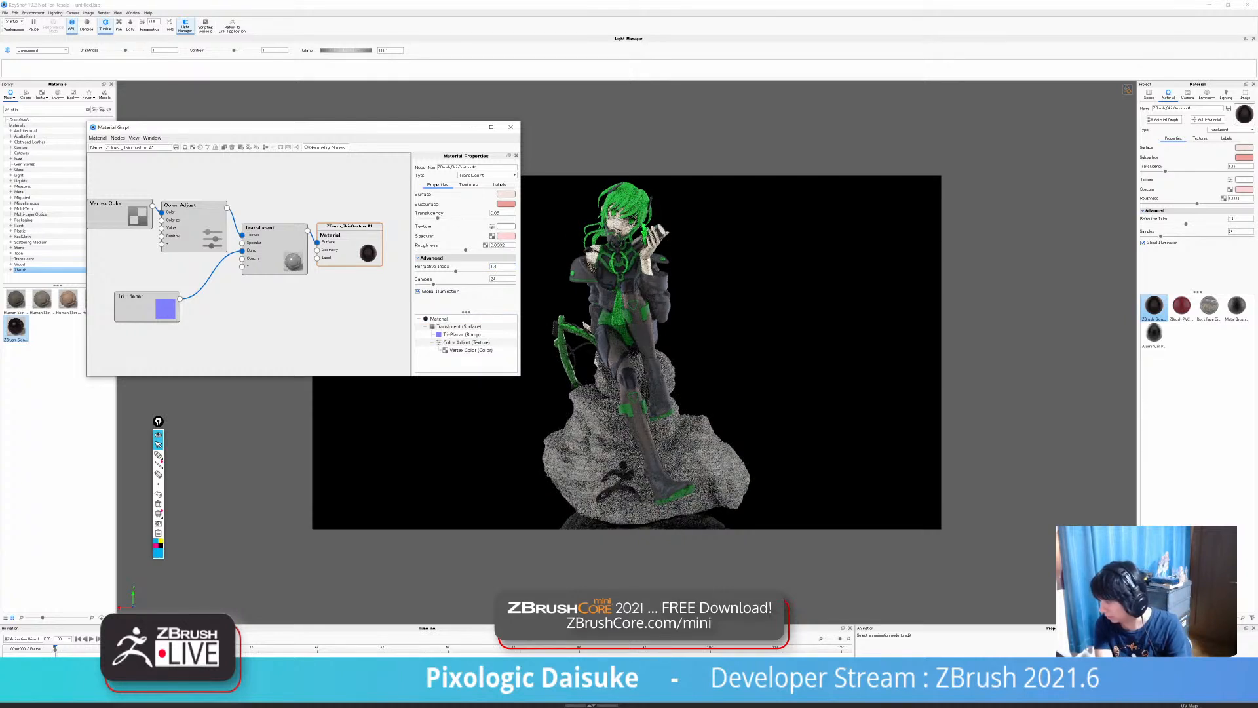
Change the skin material's Specular color to a very pale, almost white pink.
{"action": "left_click", "coordinate": [506, 236]}
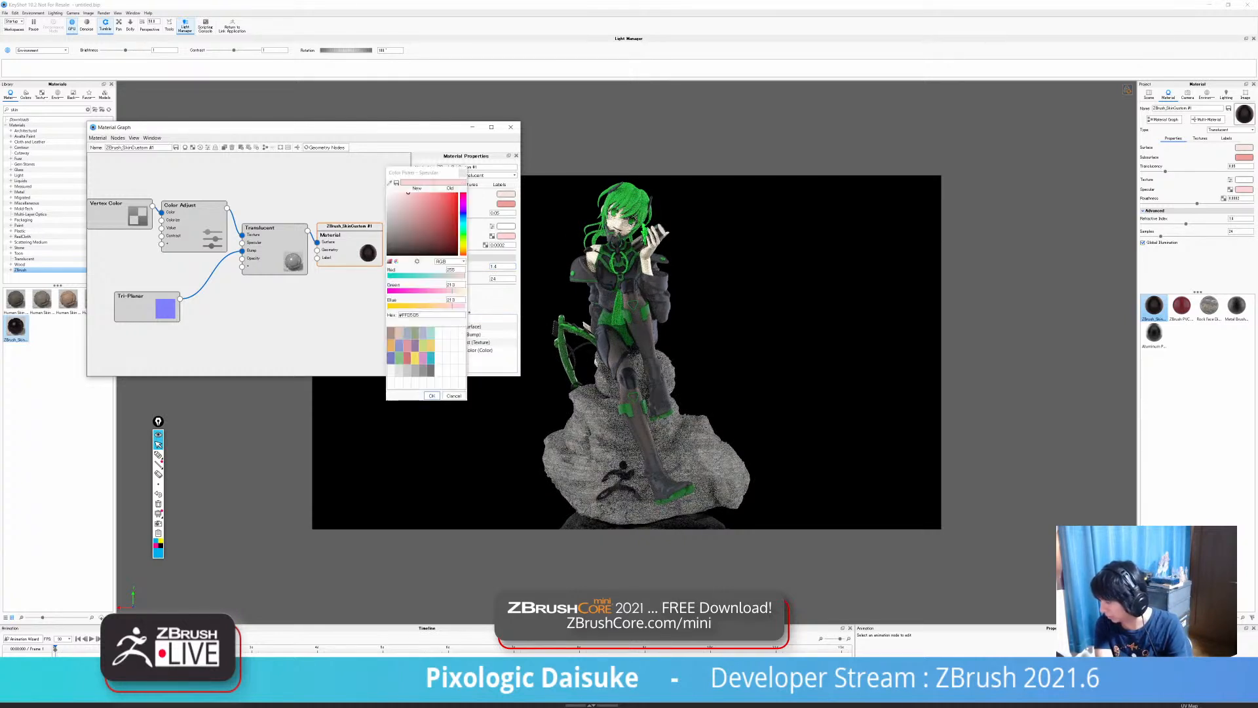
{"action": "left_click", "coordinate": [405, 205]}
{"action": "left_click", "coordinate": [390, 203]}
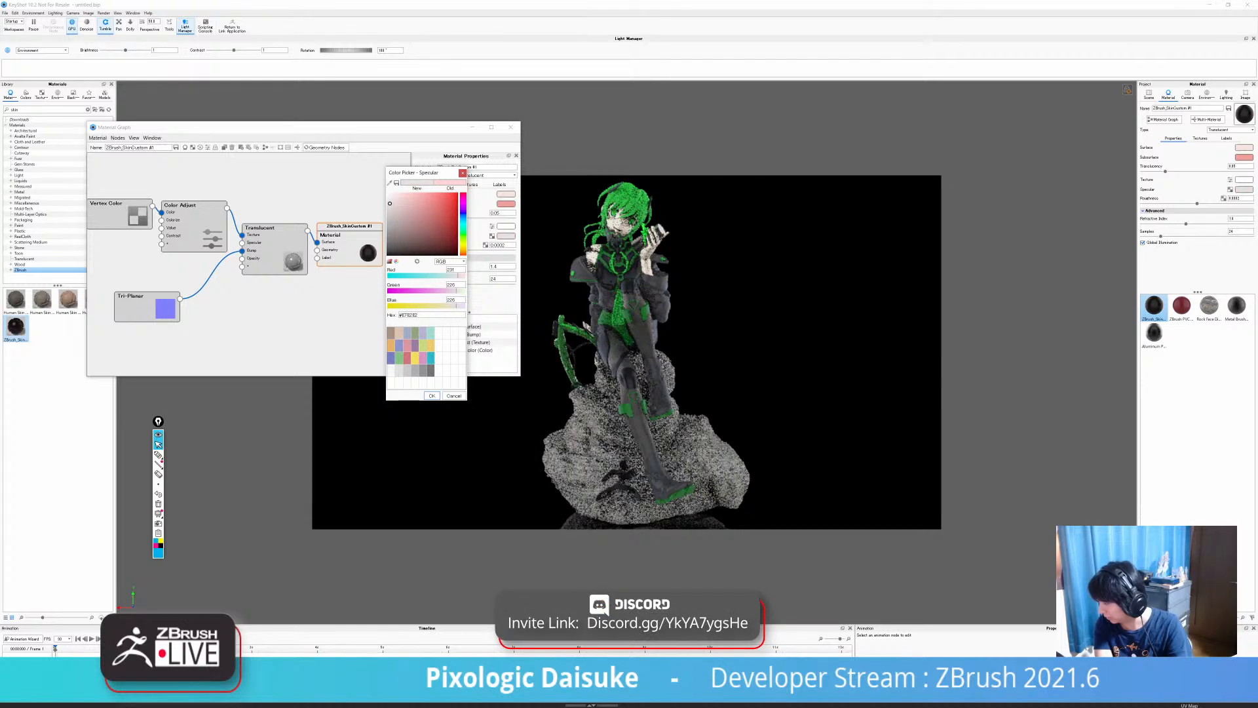
{"action": "left_click", "coordinate": [395, 199]}
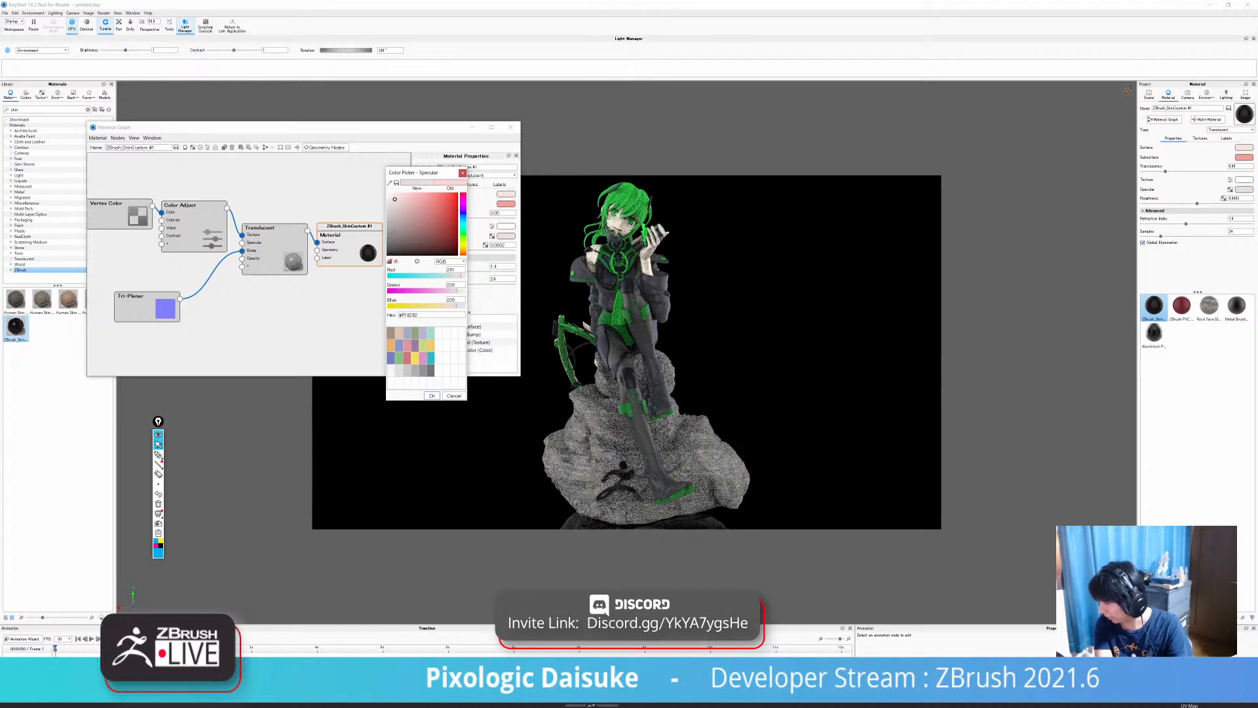
{"action": "left_click", "coordinate": [392, 198]}
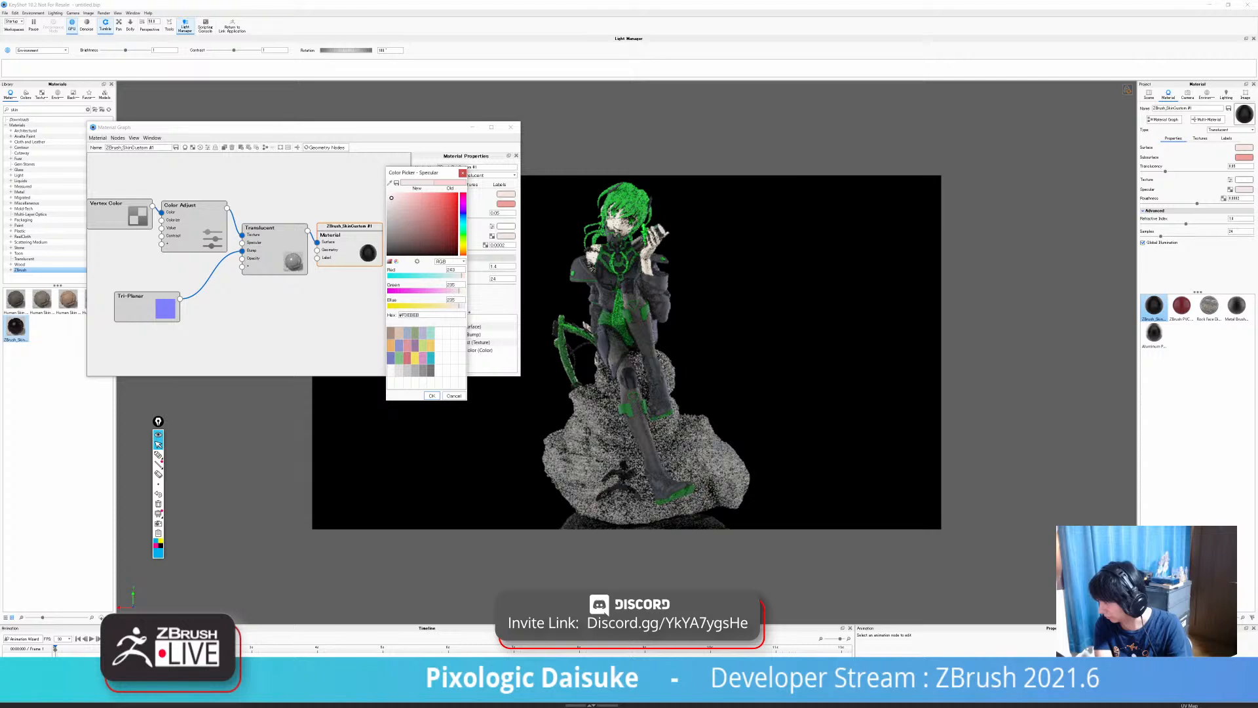
{"action": "left_click", "coordinate": [432, 395]}
Try several pink shades for the skin material's Subsurface color and set it to a light pink.
{"action": "left_click", "coordinate": [506, 204]}
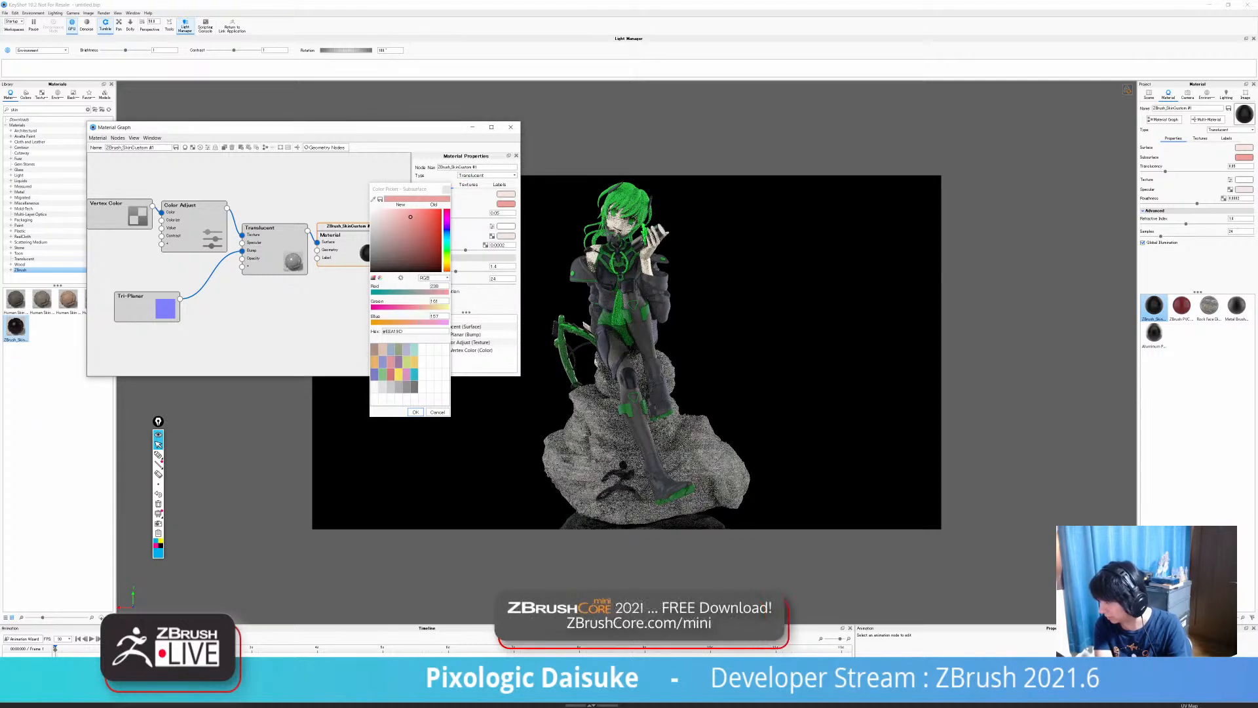
{"action": "left_click", "coordinate": [411, 219]}
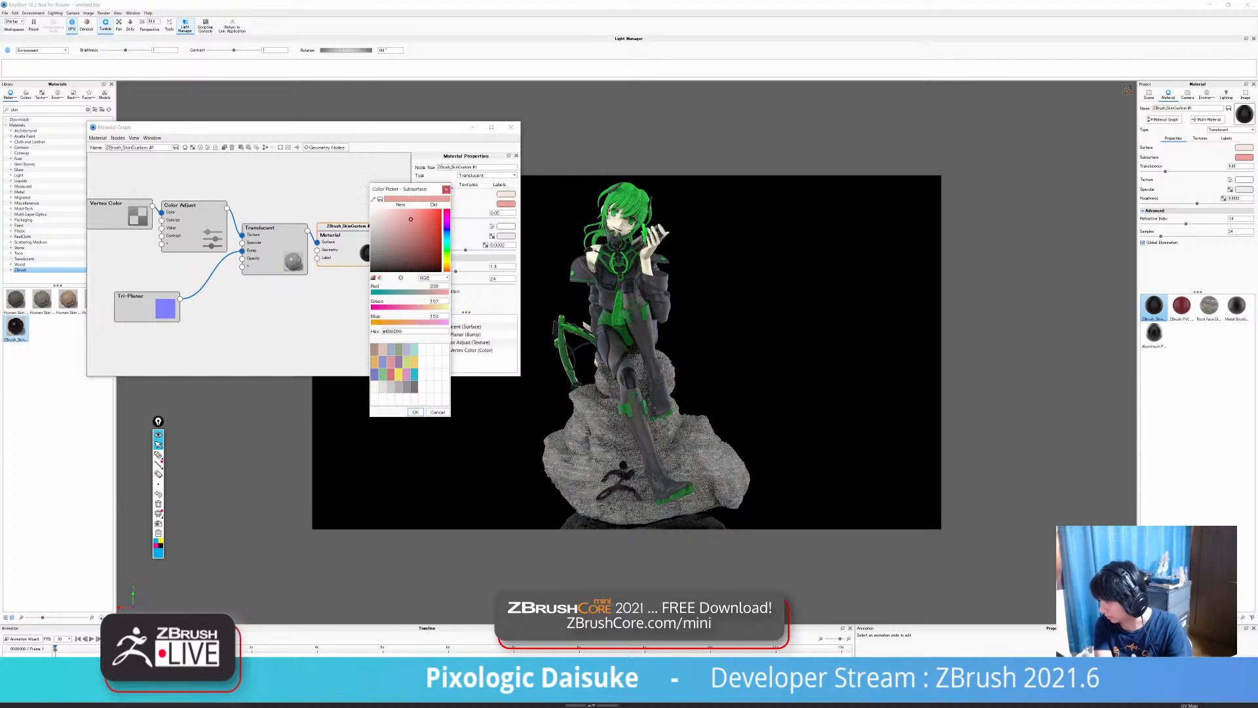
{"action": "left_click_drag", "start_coordinate": [404, 223], "coordinate": [394, 223]}
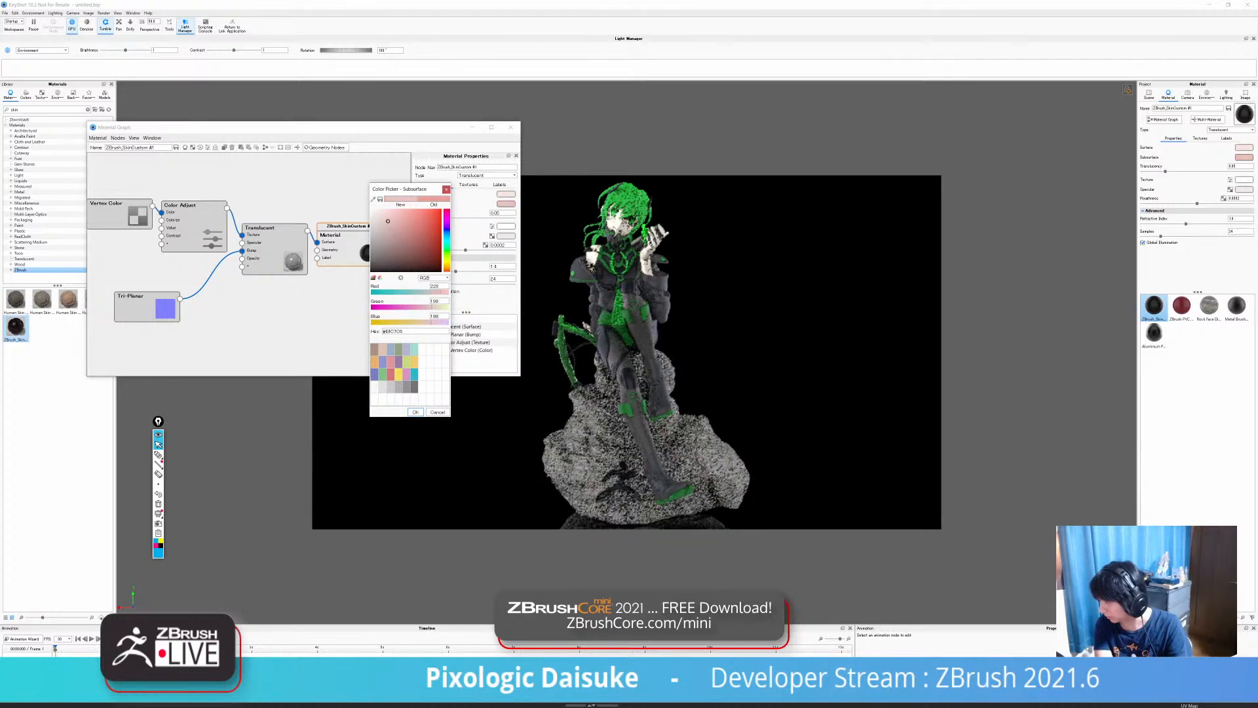
{"action": "left_click", "coordinate": [401, 227]}
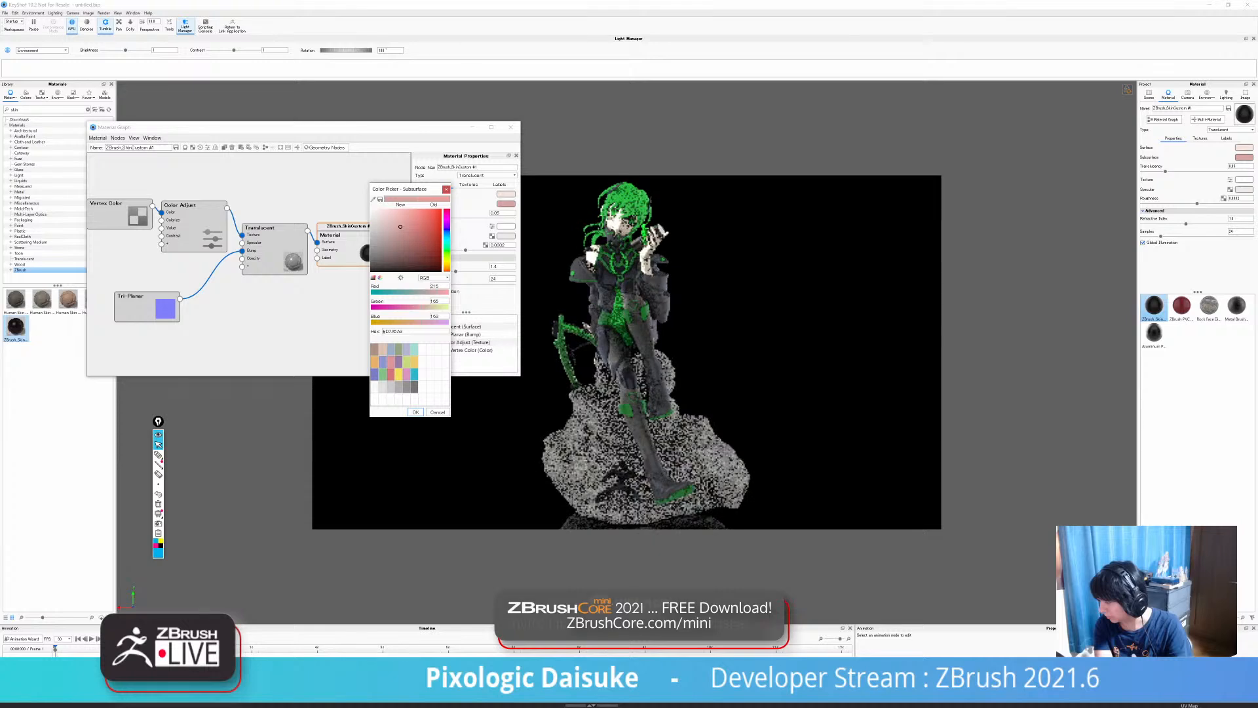
{"action": "left_click", "coordinate": [386, 219]}
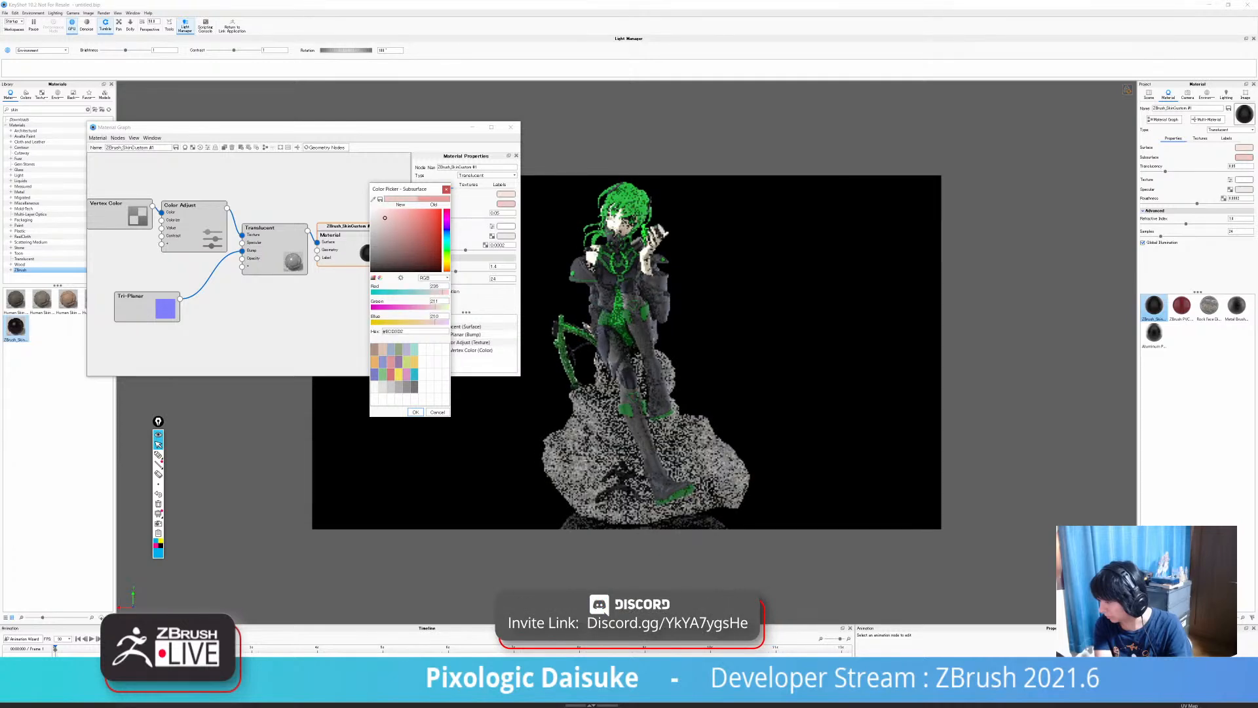
{"action": "left_click", "coordinate": [394, 216]}
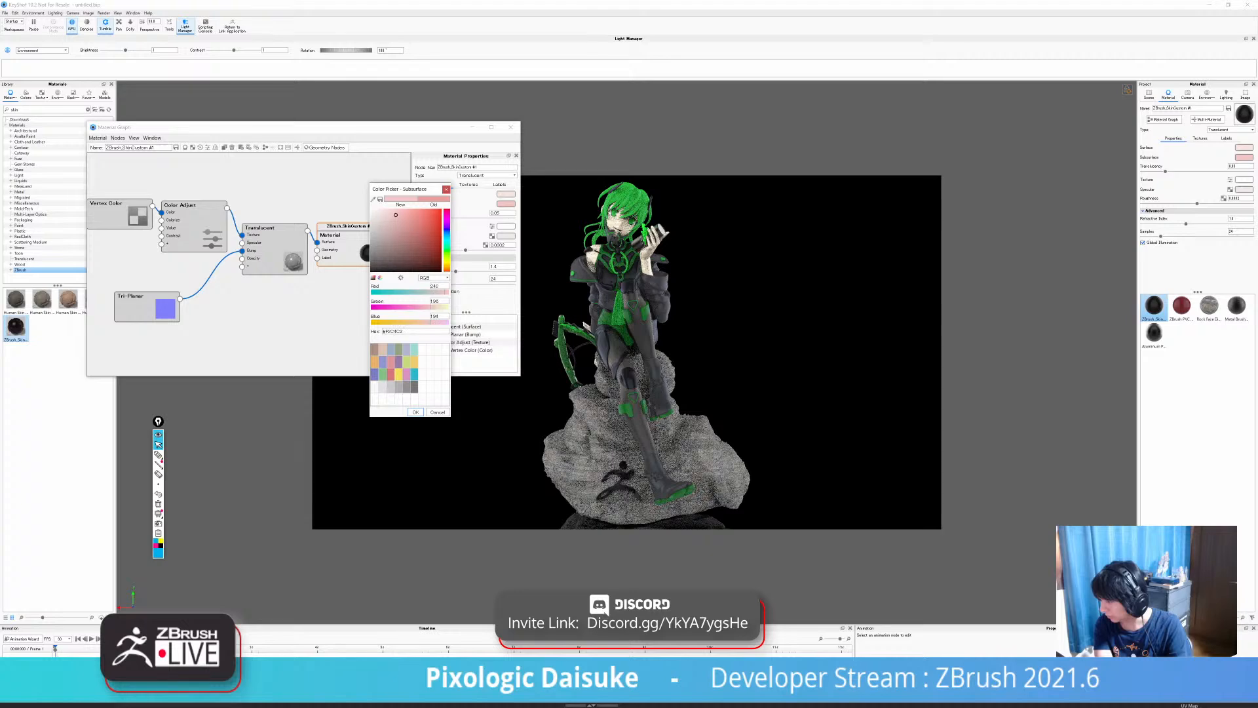
{"action": "left_click", "coordinate": [415, 413]}
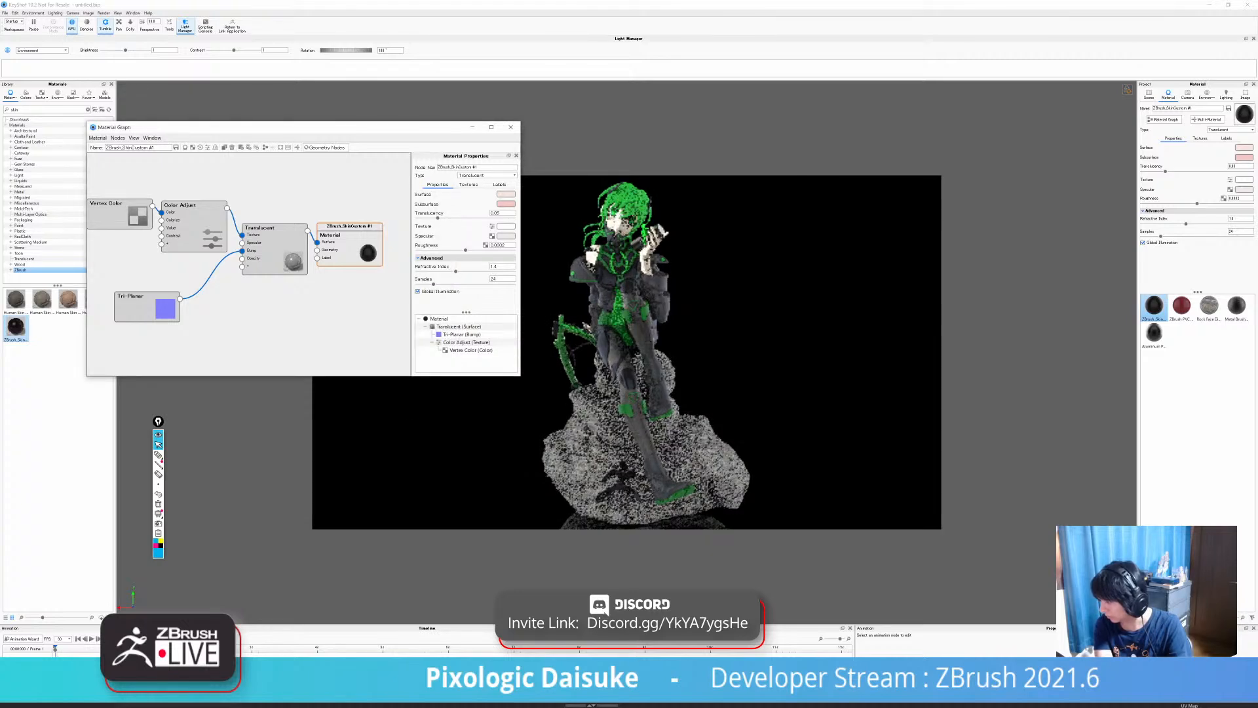
Change the skin material's Surface color to a light peach.
{"action": "left_click", "coordinate": [506, 195]}
{"action": "left_click", "coordinate": [375, 232]}
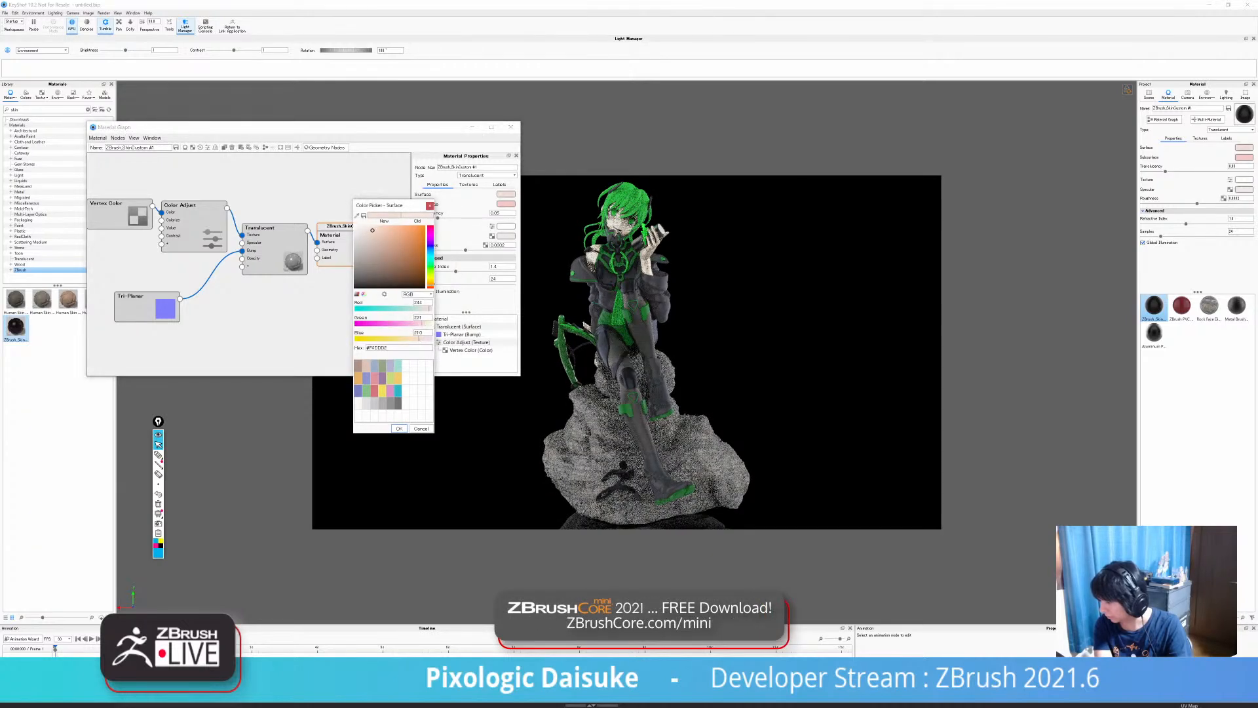
{"action": "left_click", "coordinate": [378, 232]}
{"action": "left_click", "coordinate": [377, 231]}
{"action": "left_click", "coordinate": [430, 282]}
{"action": "left_click", "coordinate": [431, 286]}
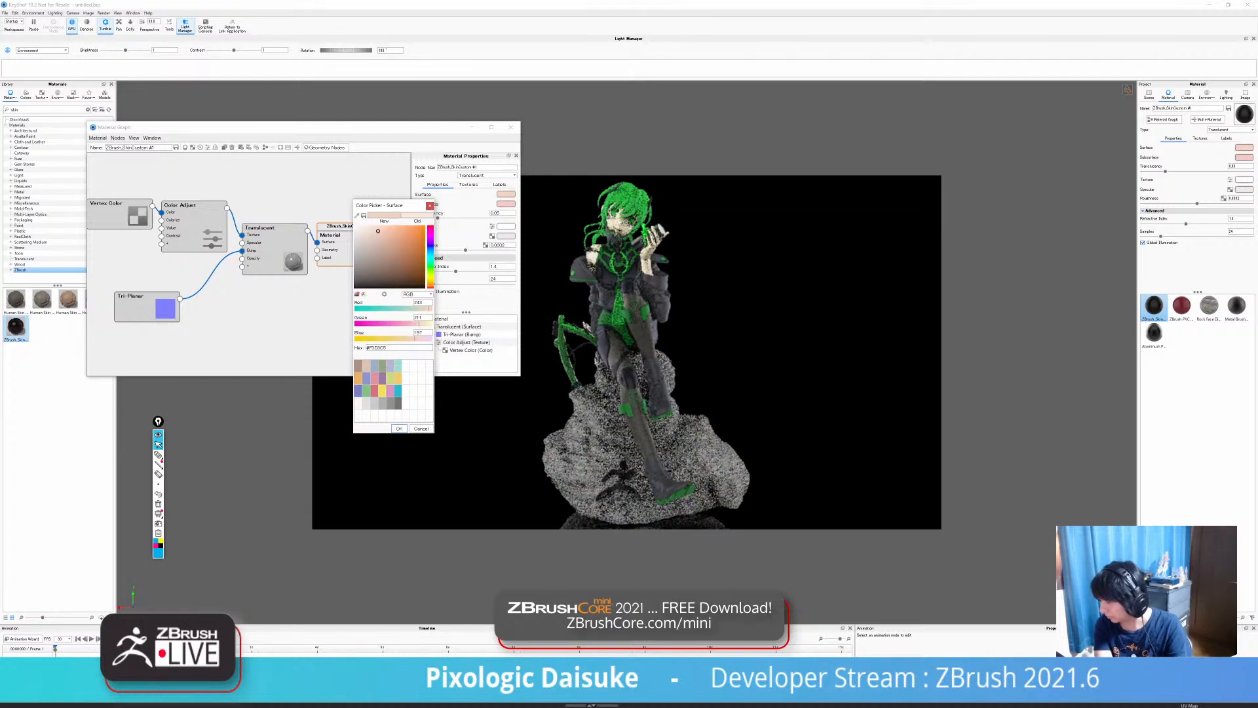
{"action": "left_click", "coordinate": [399, 428]}
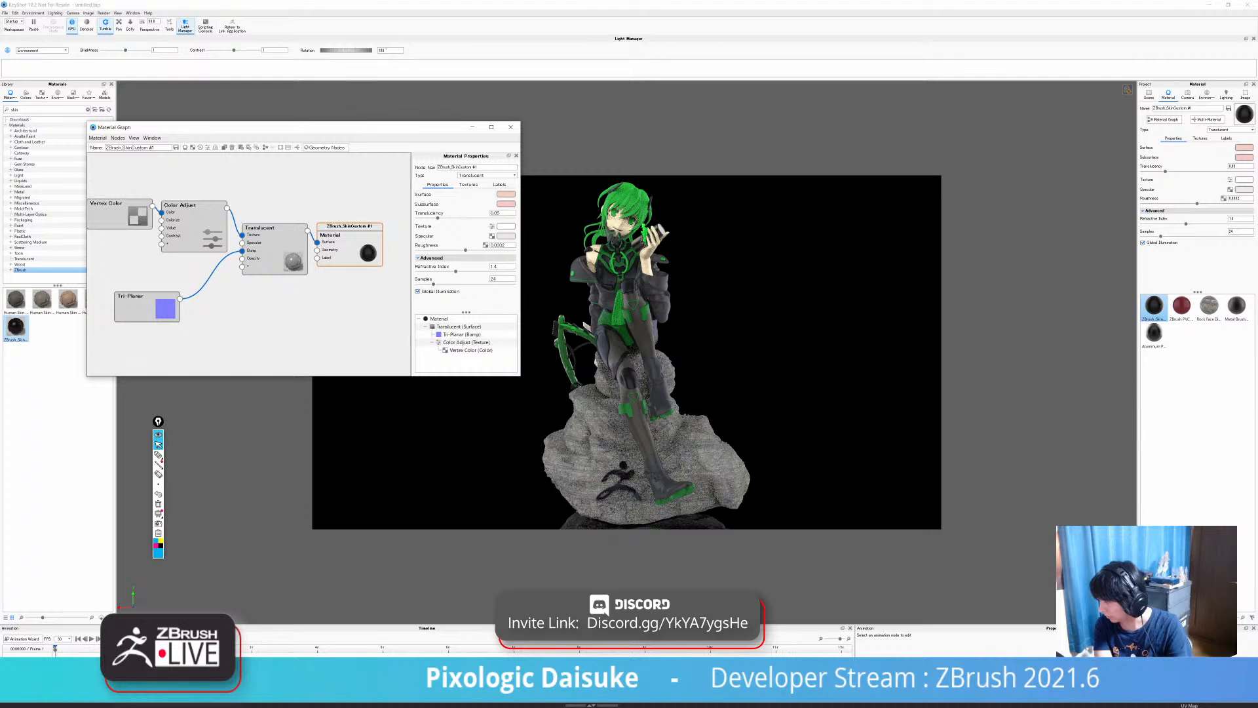
Lighten the skin material's Surface color to a very pale, low-saturation peach.
{"action": "left_click", "coordinate": [506, 195]}
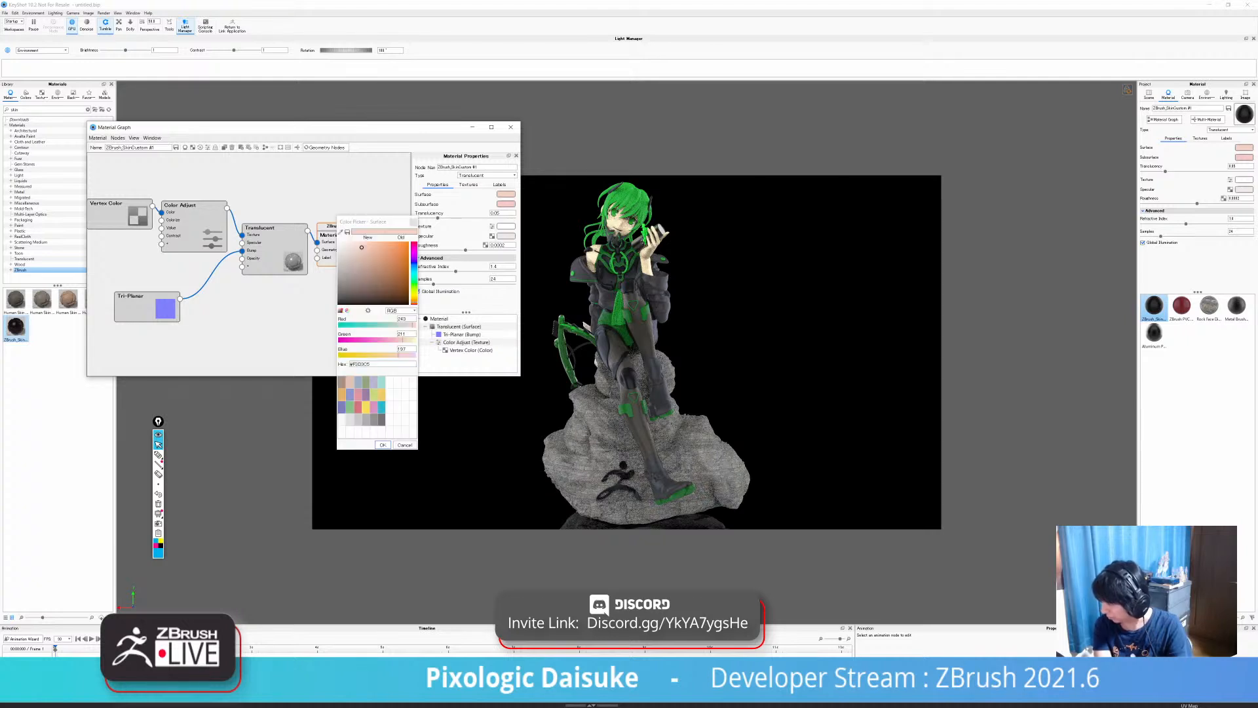
{"action": "left_click", "coordinate": [354, 244]}
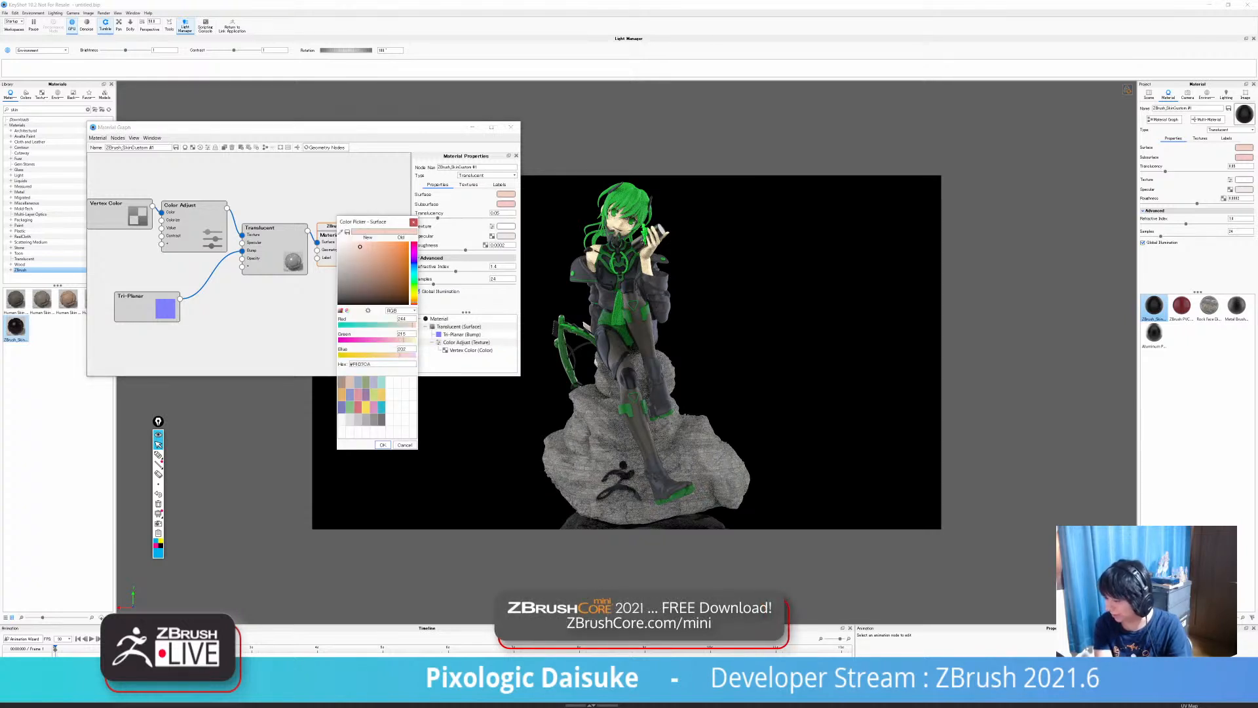
{"action": "left_click", "coordinate": [351, 244]}
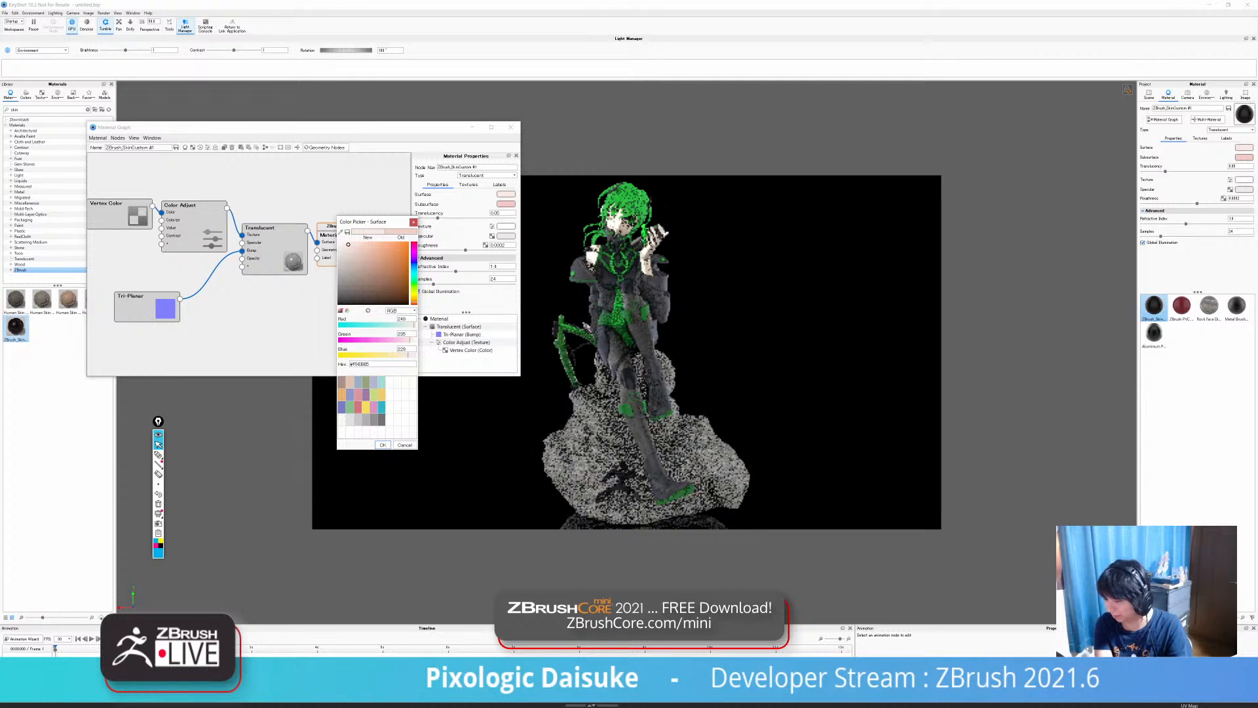
{"action": "left_click_drag", "start_coordinate": [366, 222], "coordinate": [364, 227]}
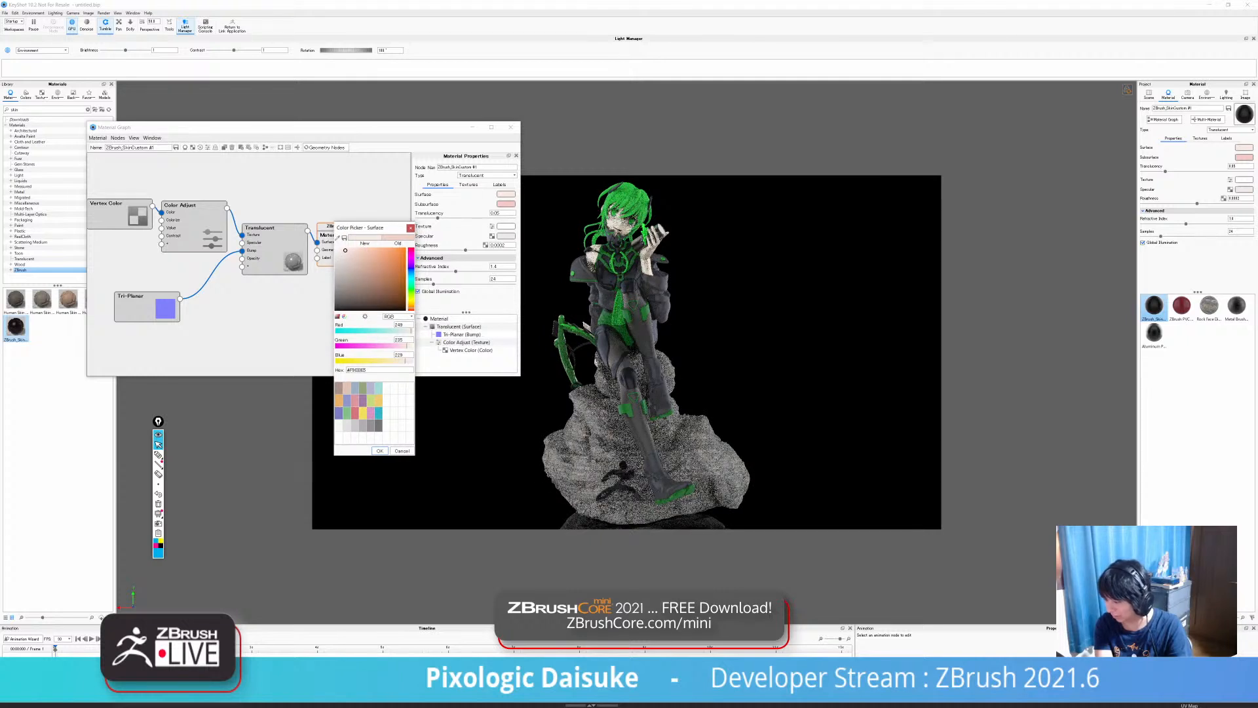
{"action": "left_click", "coordinate": [345, 251]}
{"action": "left_click", "coordinate": [346, 252]}
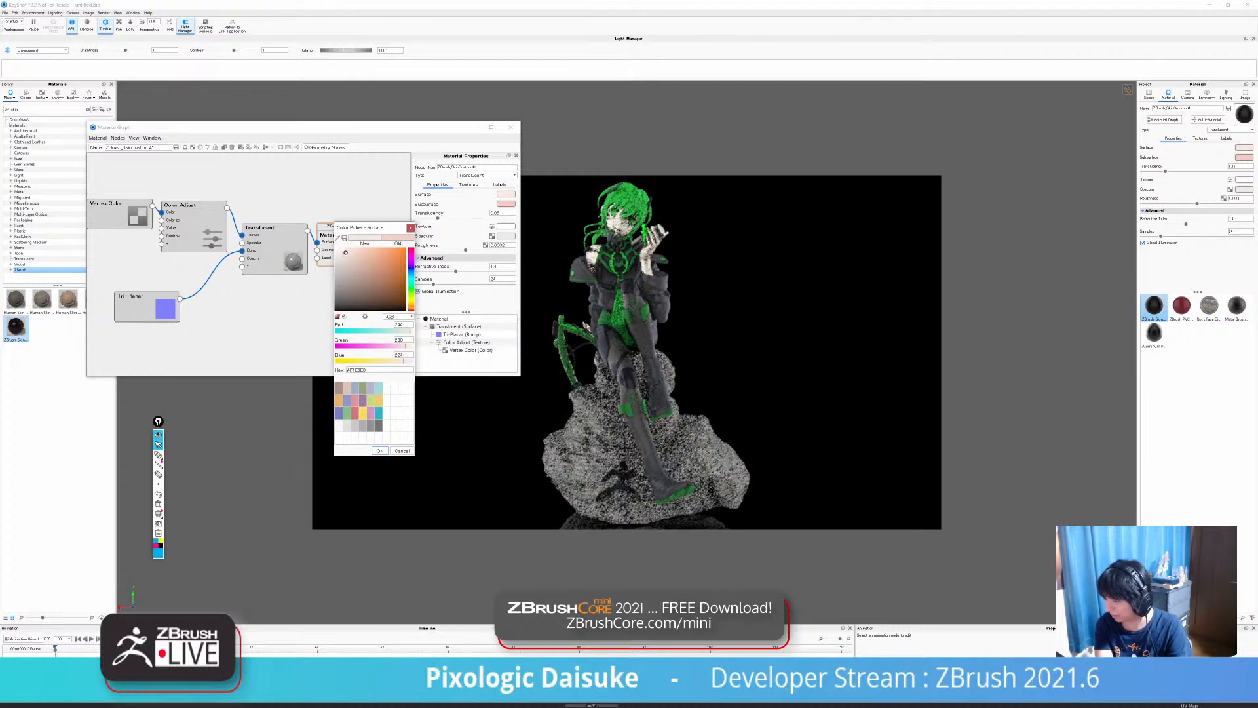
{"action": "left_click_drag", "start_coordinate": [346, 252], "coordinate": [347, 253]}
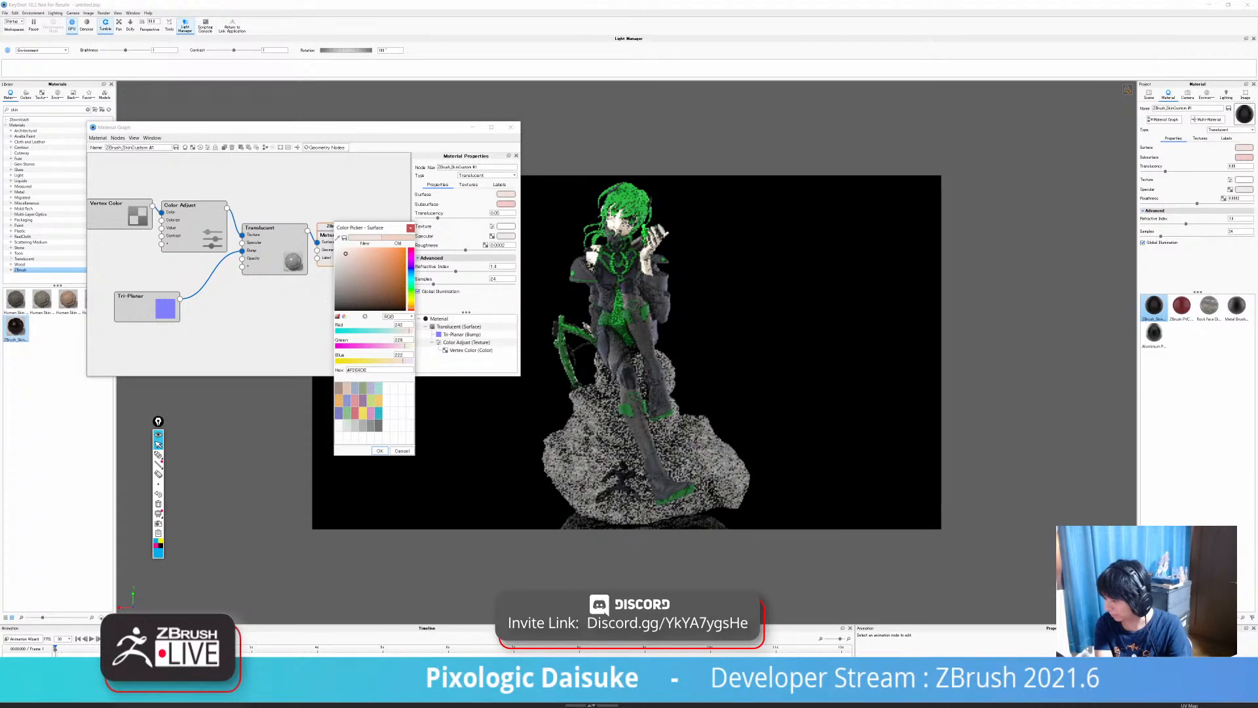
{"action": "key", "text": "Return"}
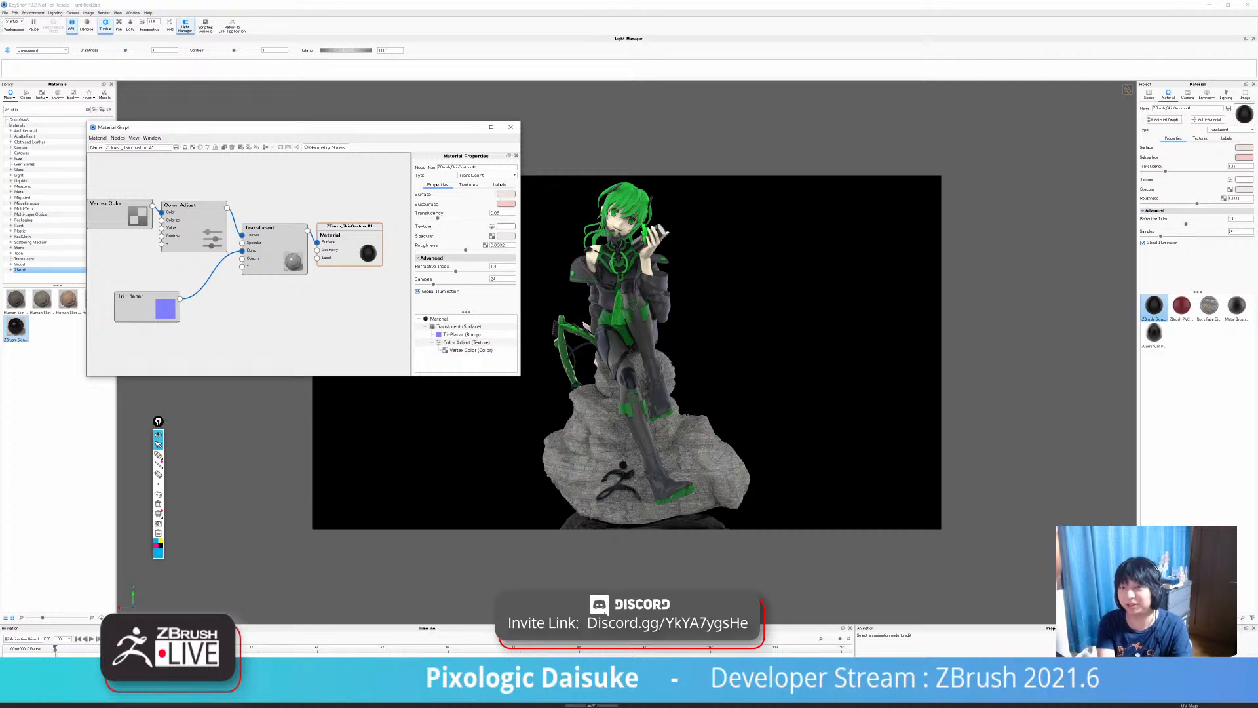
Recheck the skin material's Specular color, keep it a pale pink, and close the material graph.
{"action": "left_click_drag", "start_coordinate": [436, 131], "coordinate": [457, 129]}
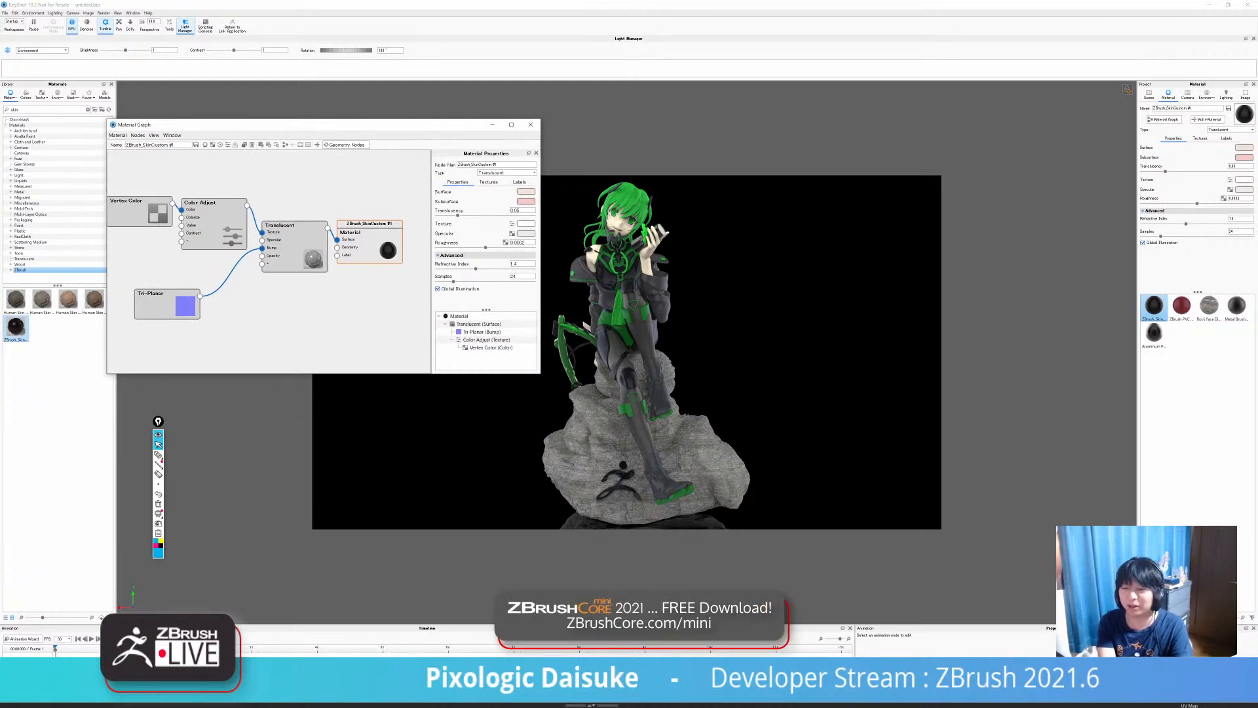
{"action": "mouse_move", "coordinate": [456, 126]}
{"action": "left_mouse_down"}
{"action": "mouse_move", "coordinate": [443, 124]}
{"action": "mouse_move", "coordinate": [460, 131]}
{"action": "left_mouse_up"}
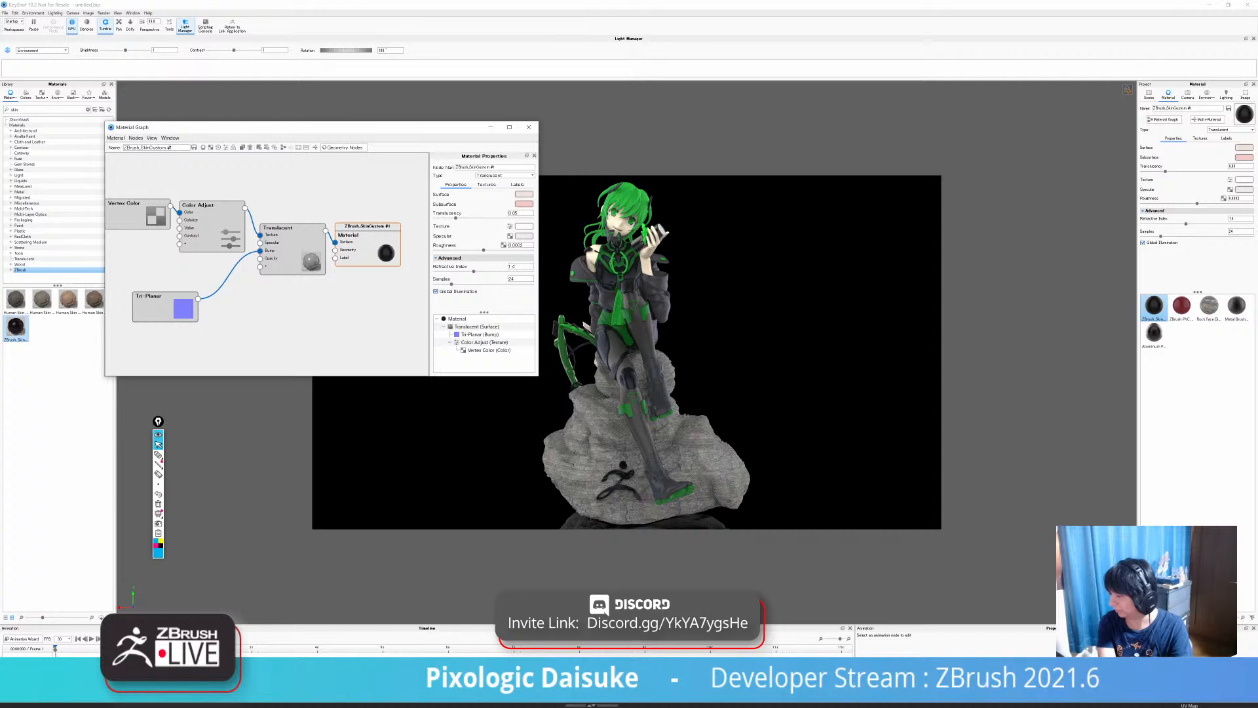
{"action": "left_click", "coordinate": [525, 236]}
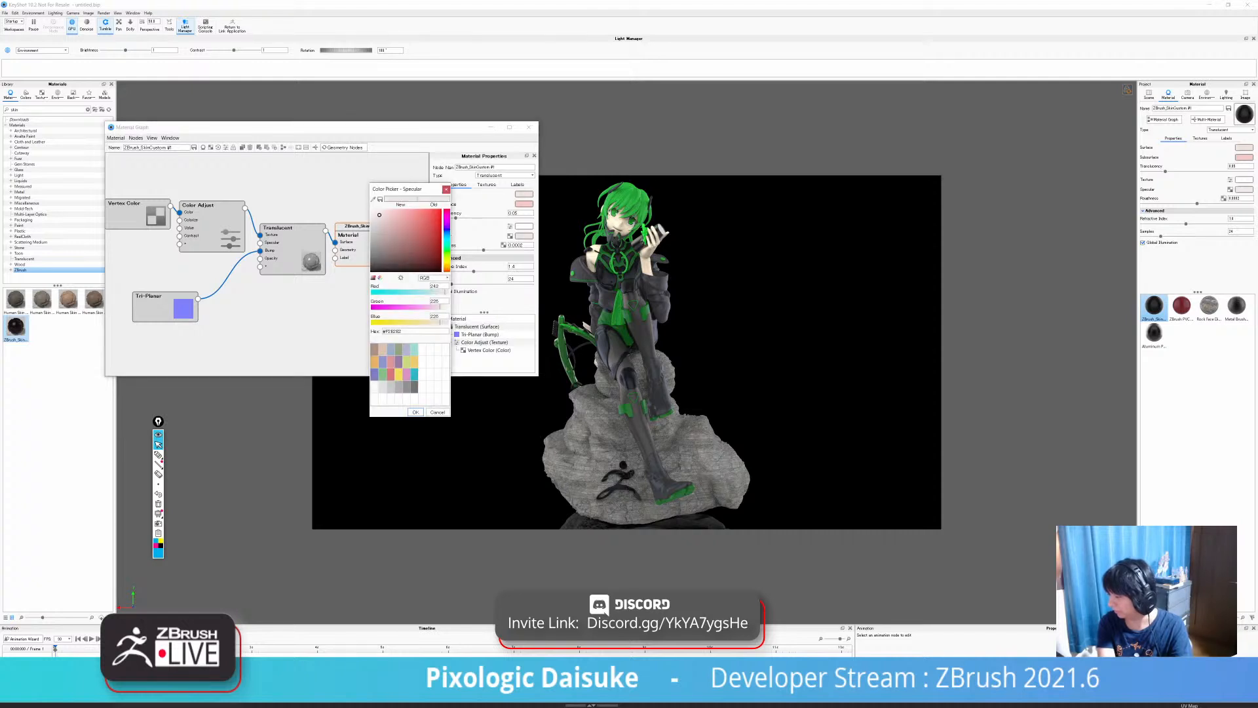
{"action": "left_click", "coordinate": [379, 215]}
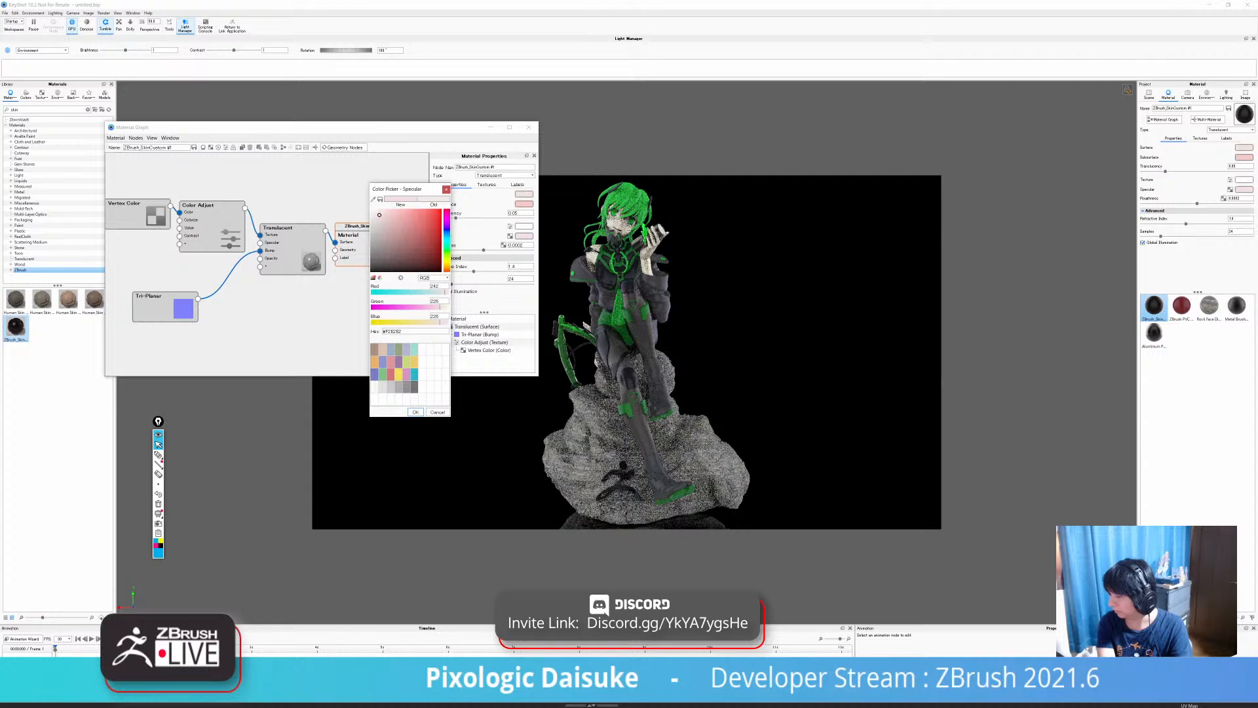
{"action": "left_click", "coordinate": [415, 413]}
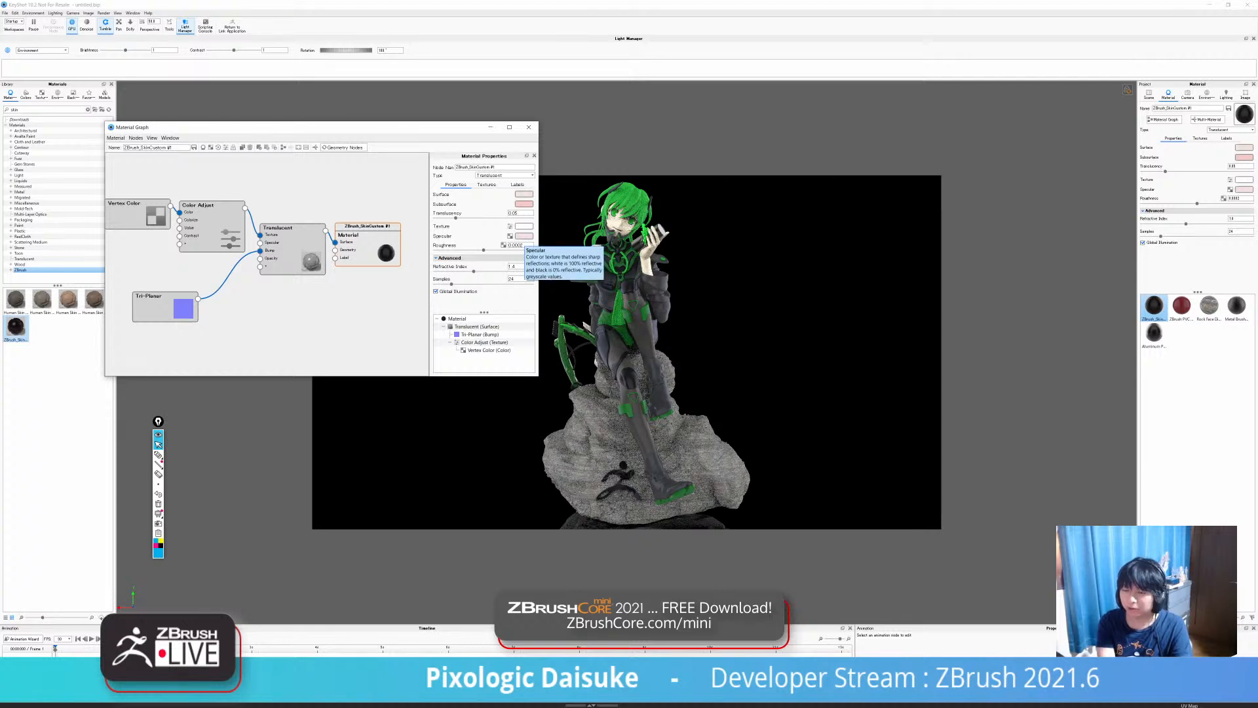
{"action": "left_click_drag", "start_coordinate": [354, 133], "coordinate": [326, 148]}
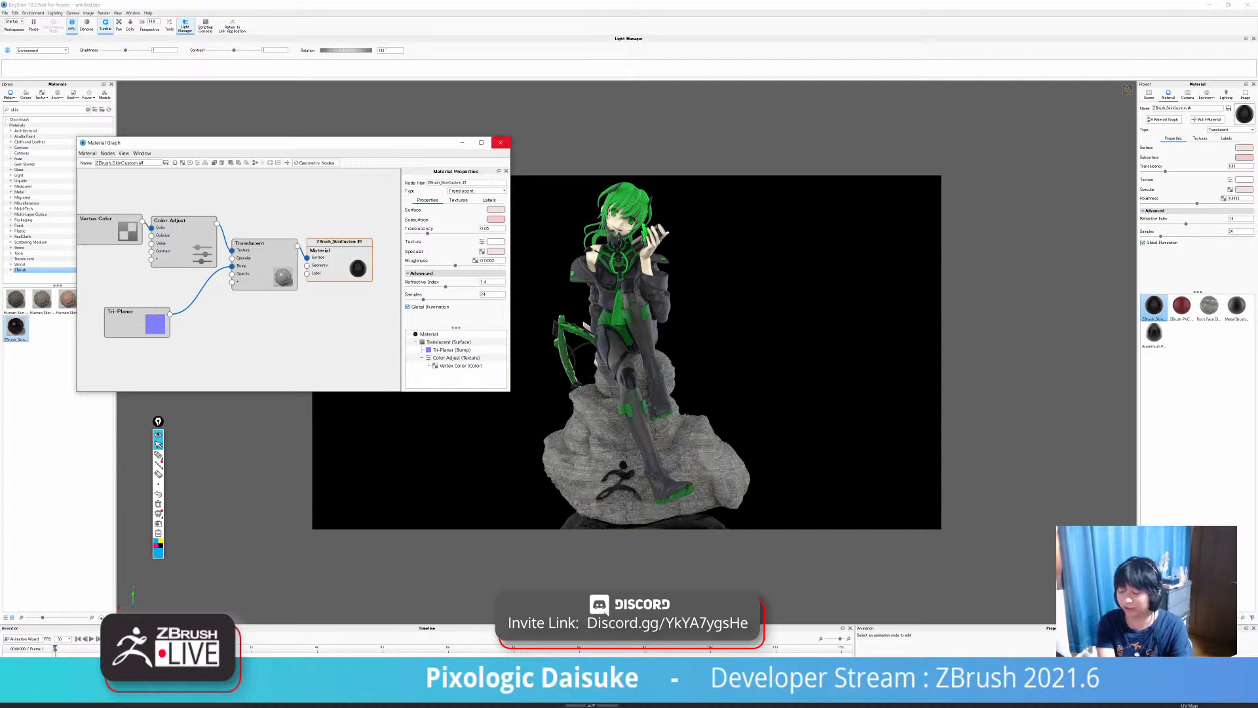
{"action": "left_click", "coordinate": [501, 143]}
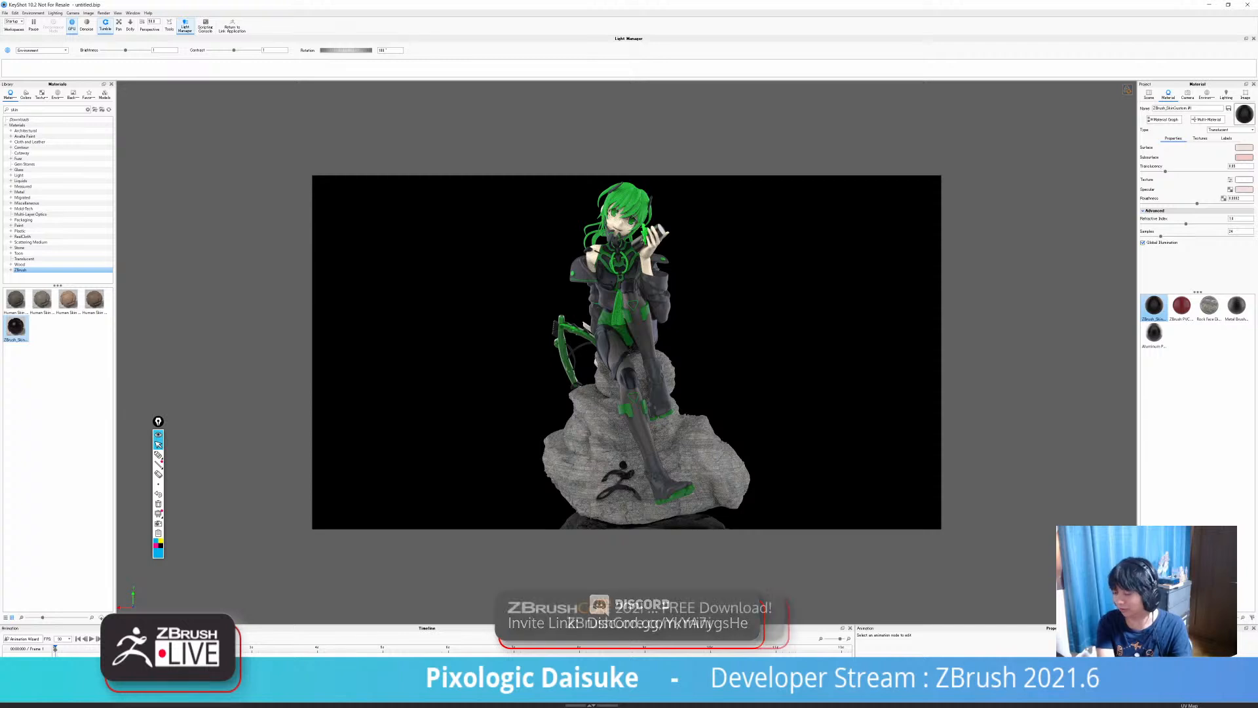
Search the material library for liquid materials and assign Liquid Water to the splash part beside the figure's raised hand.
{"action": "left_click", "coordinate": [1149, 94]}
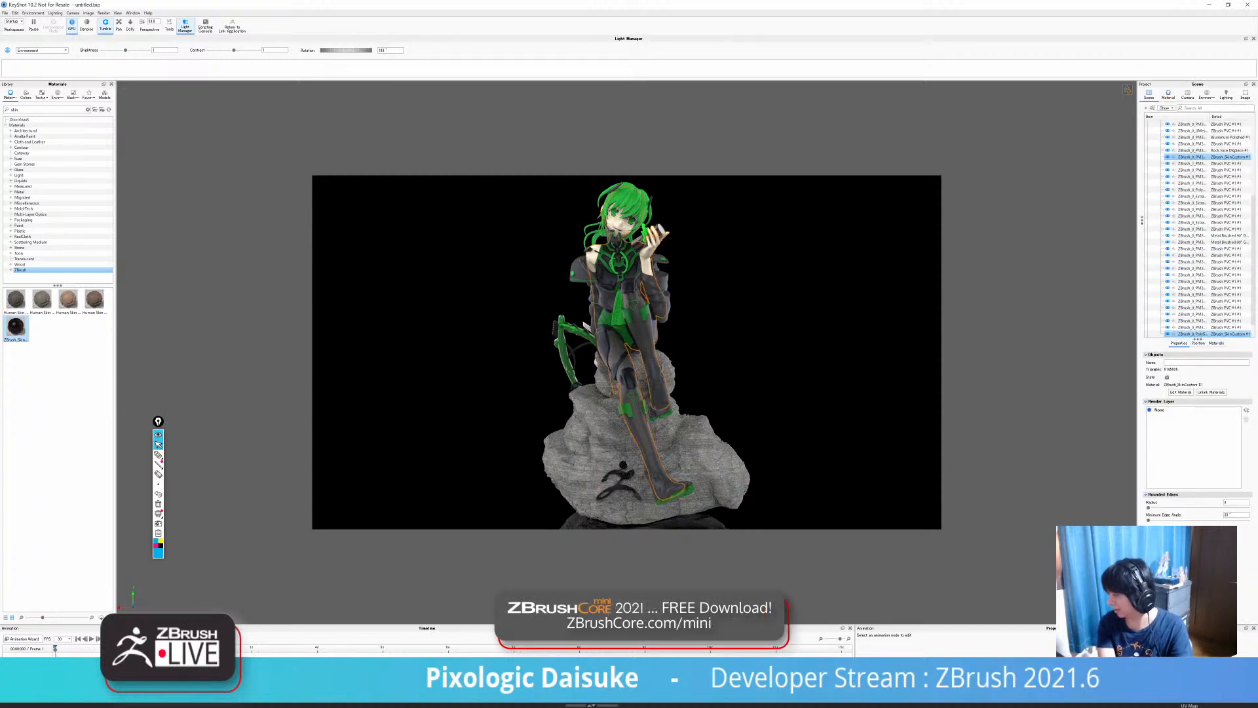
{"action": "left_click", "coordinate": [1193, 144]}
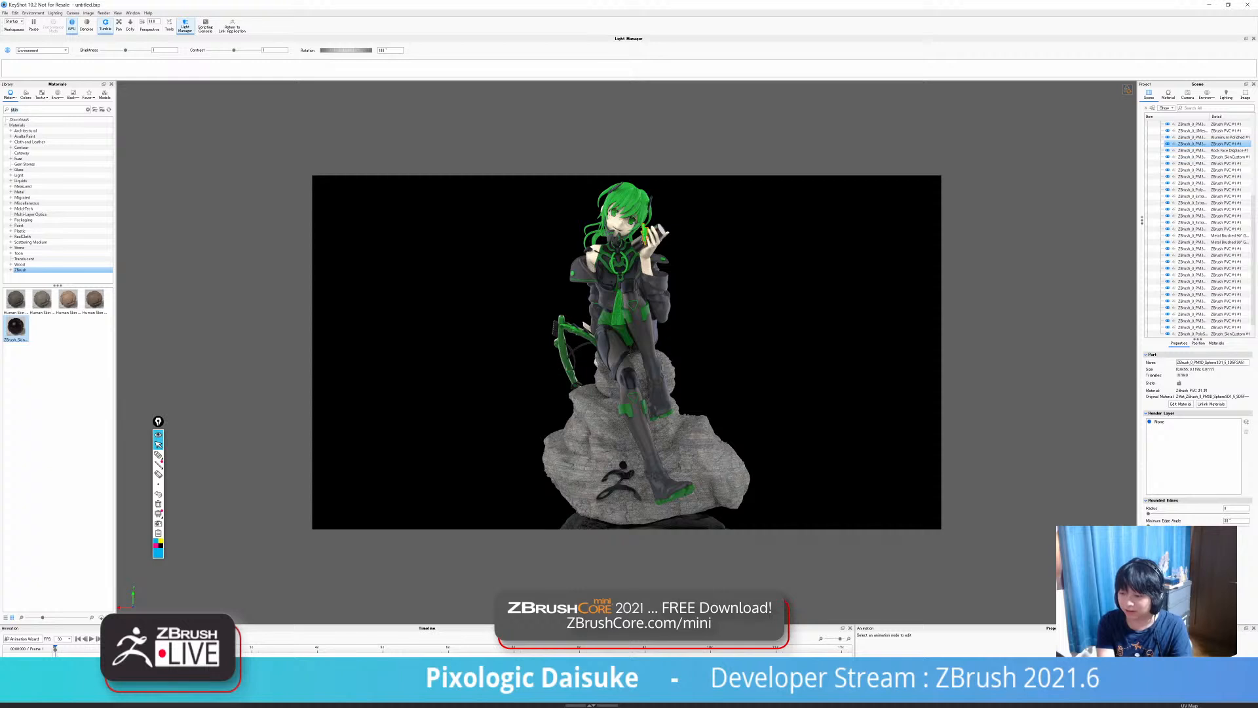
{"action": "type", "text": "lq"}
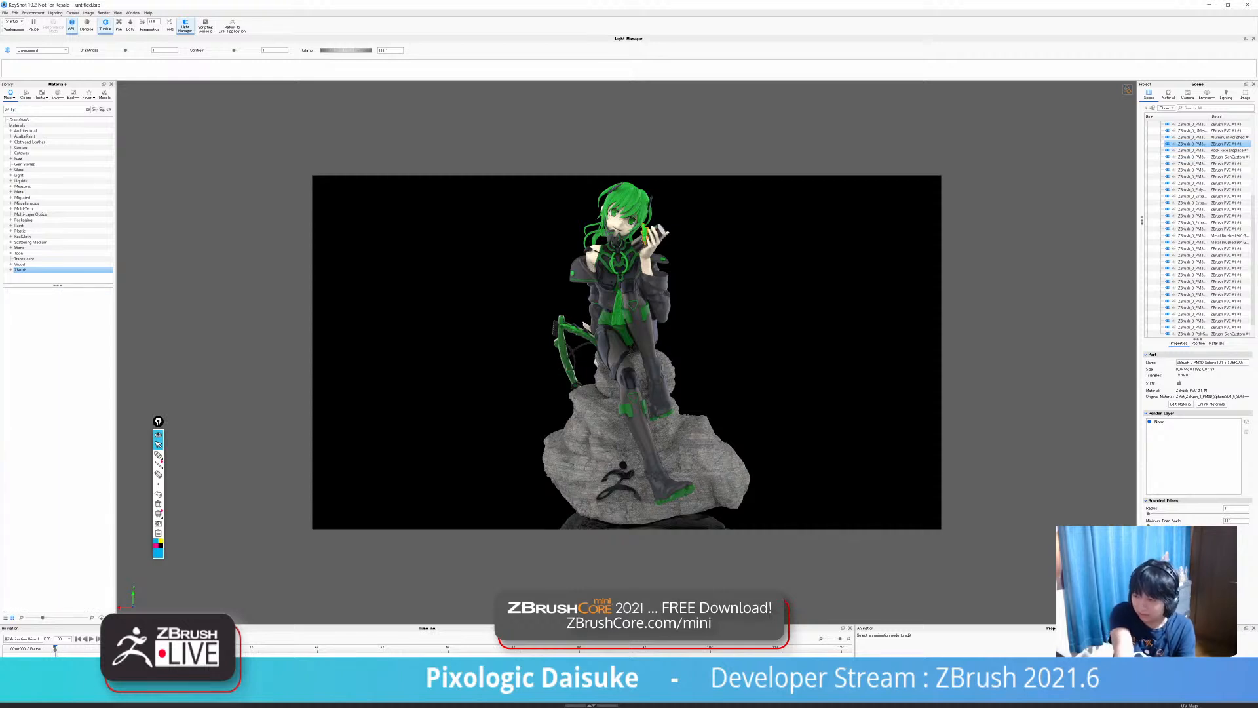
{"action": "key", "text": "BackSpace"}
{"action": "type", "text": "iqui"}
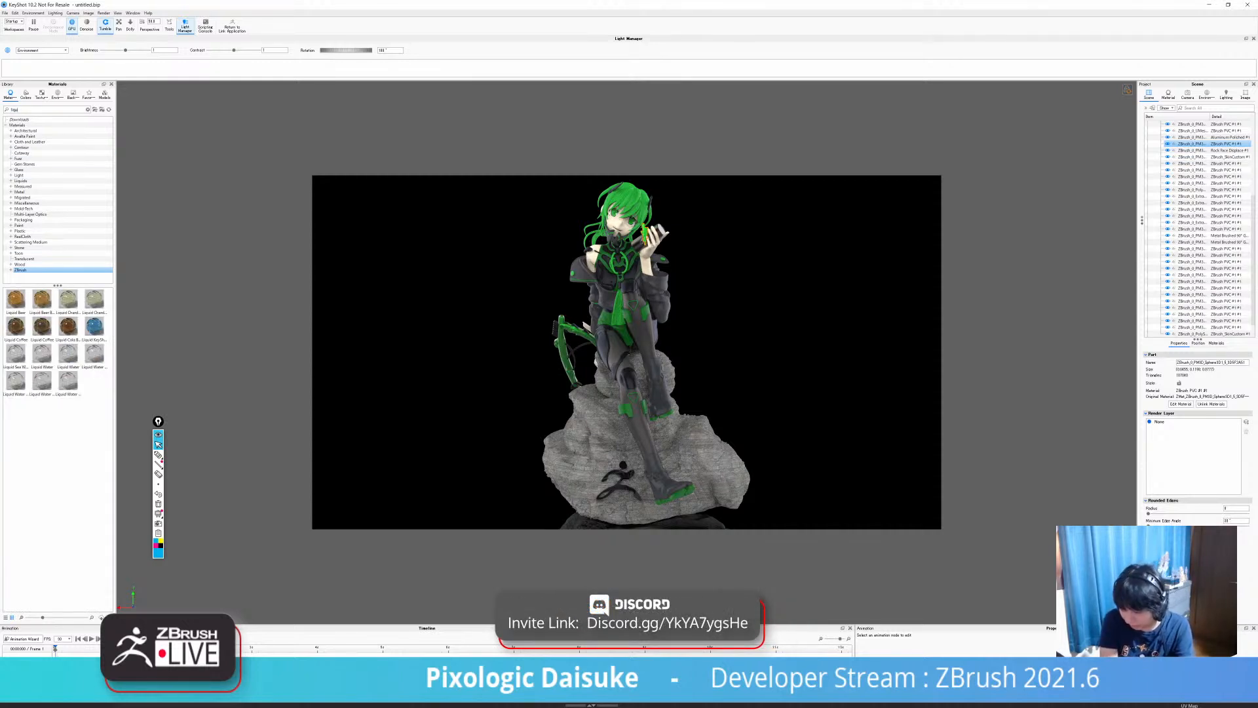
{"action": "left_click_drag", "start_coordinate": [68, 356], "coordinate": [1204, 144]}
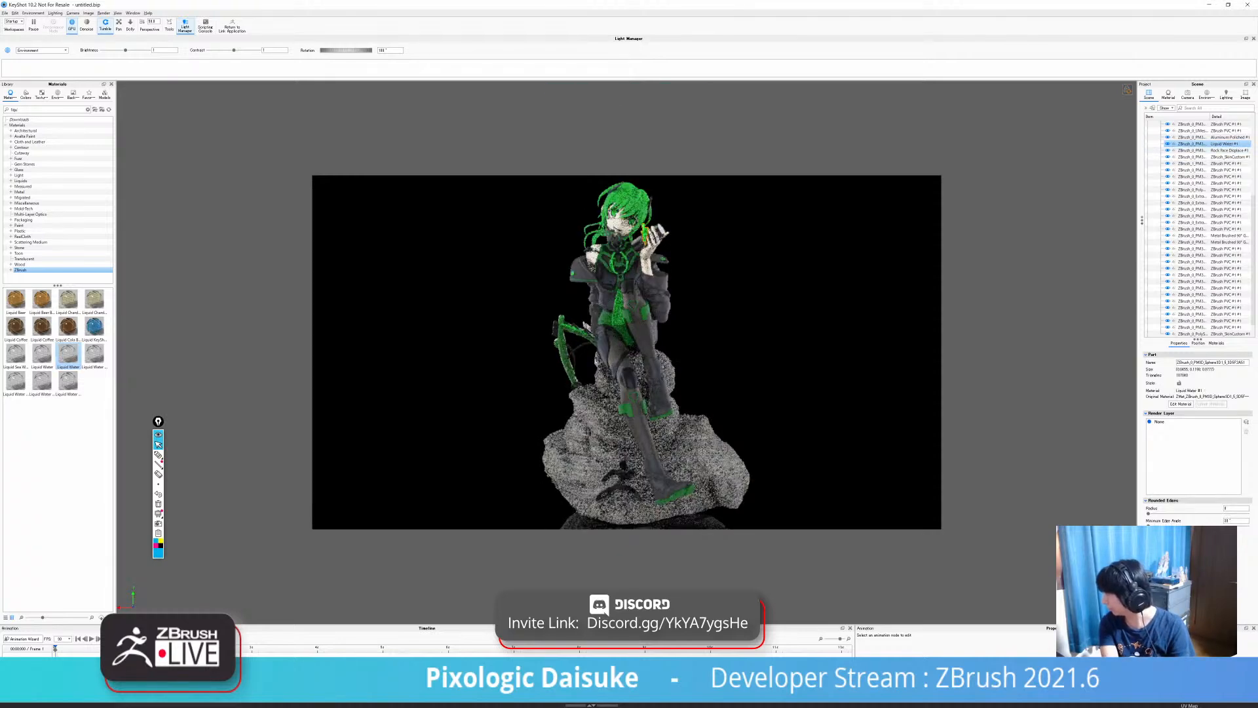
Open the splash's Liquid Water material in the material graph and move its Liquid node above the Material node.
{"action": "scroll", "coordinate": [627, 352], "scroll_direction": "down", "scroll_amount": 6}
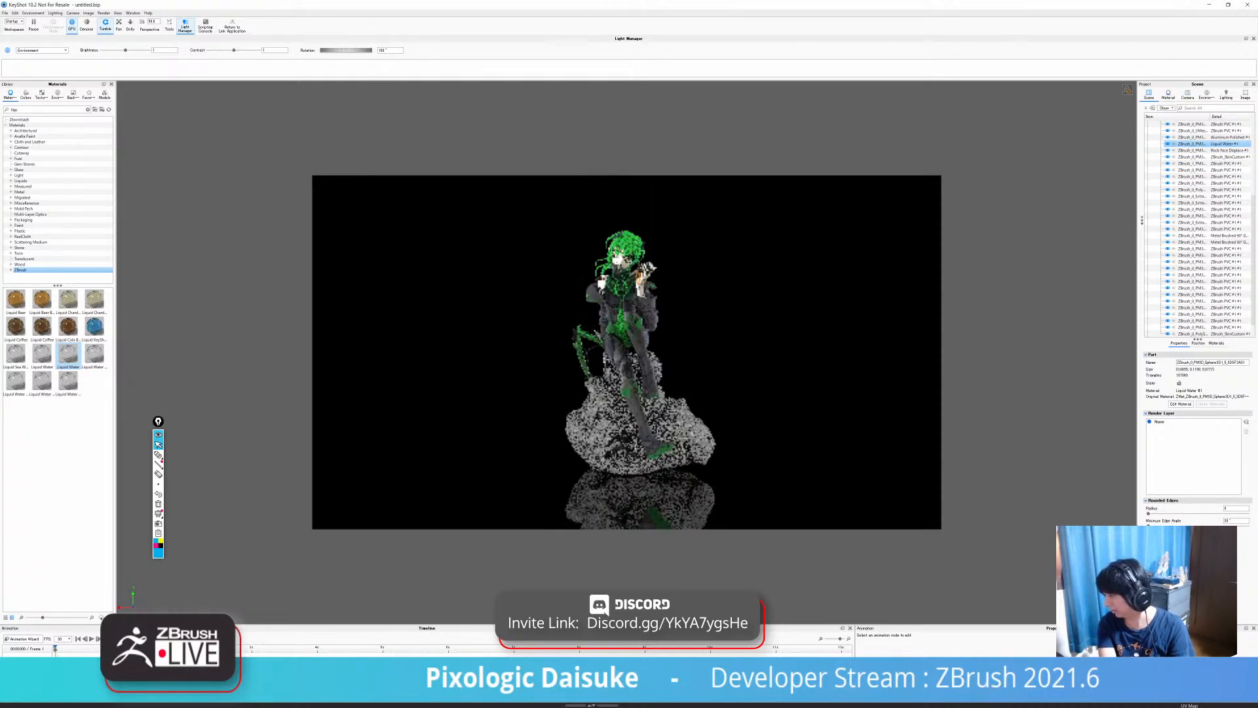
{"action": "scroll", "coordinate": [627, 352], "scroll_direction": "up", "scroll_amount": 12}
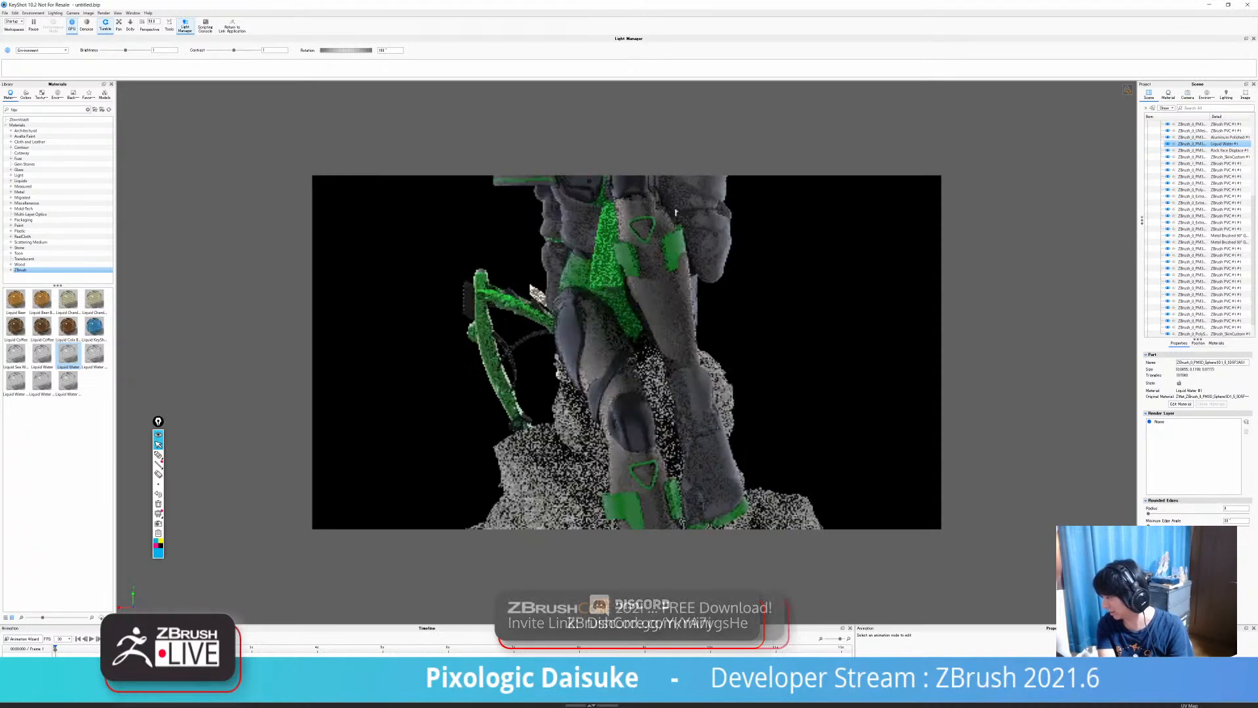
{"action": "scroll", "coordinate": [676, 212], "scroll_direction": "up", "scroll_amount": 4}
{"action": "middle_click_drag", "start_coordinate": [714, 184], "coordinate": [696, 544]}
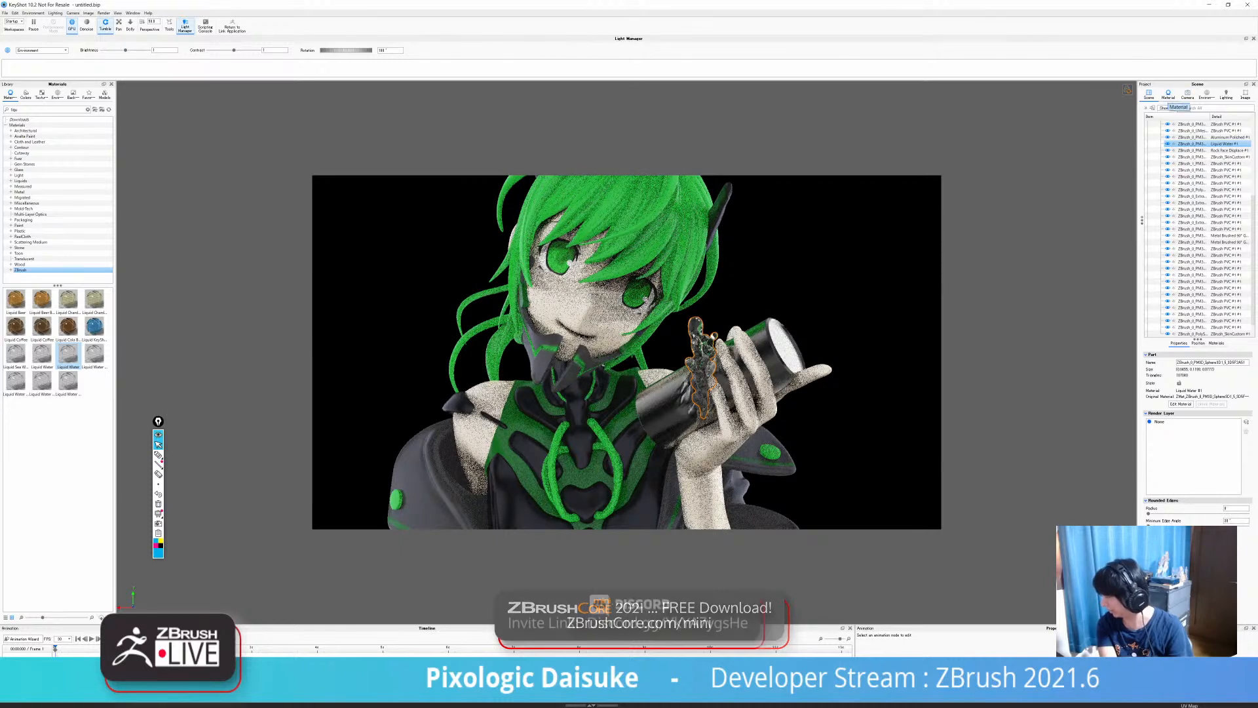
{"action": "left_click", "coordinate": [1168, 95]}
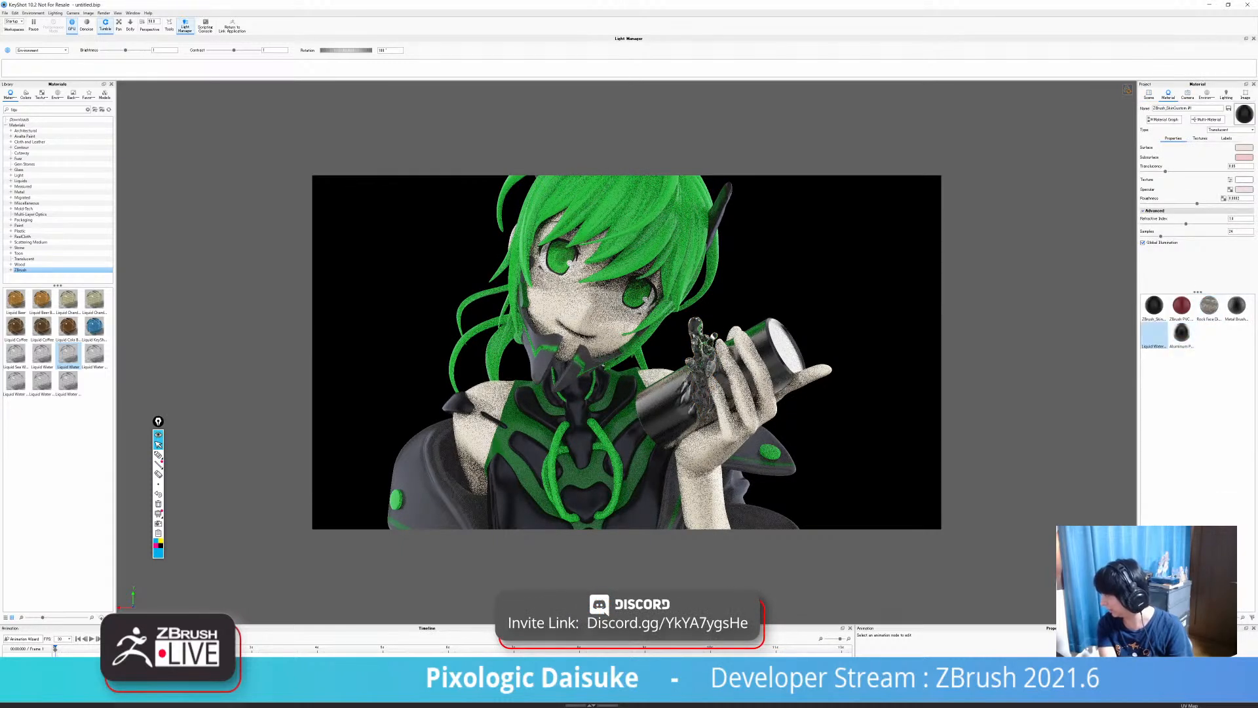
{"action": "double_click", "coordinate": [1154, 334]}
{"action": "left_click", "coordinate": [1164, 120]}
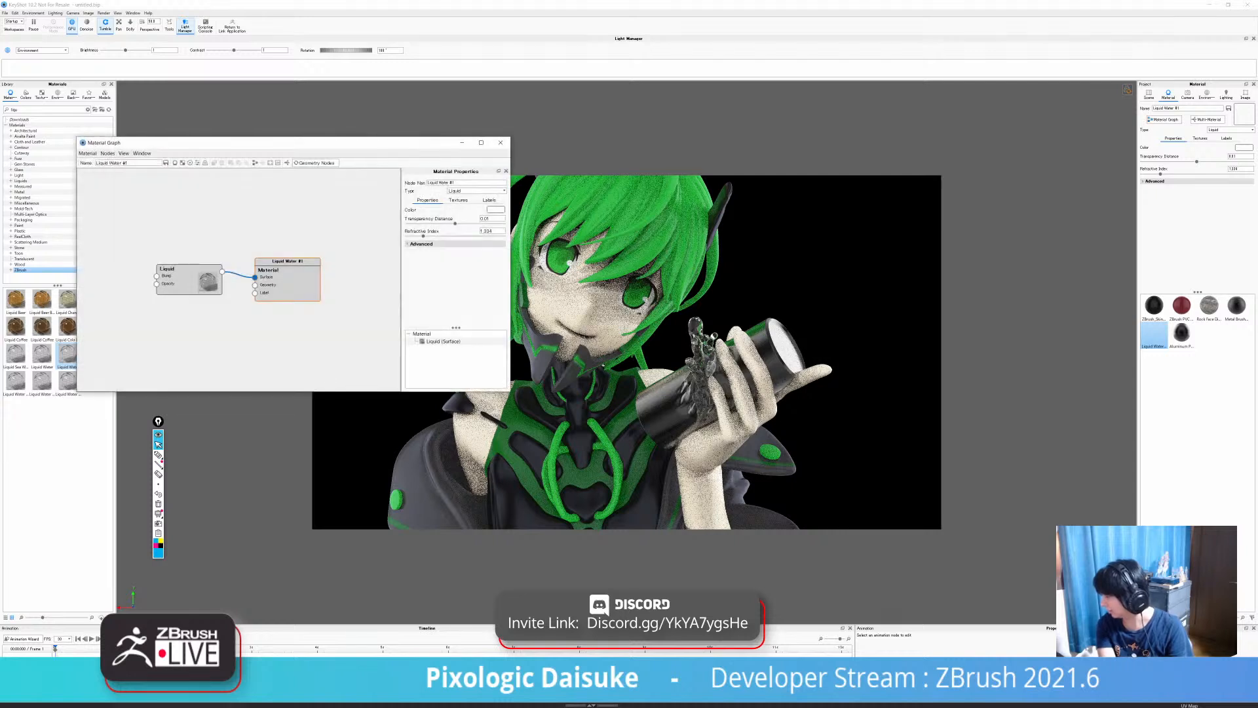
{"action": "left_click_drag", "start_coordinate": [168, 270], "coordinate": [169, 228]}
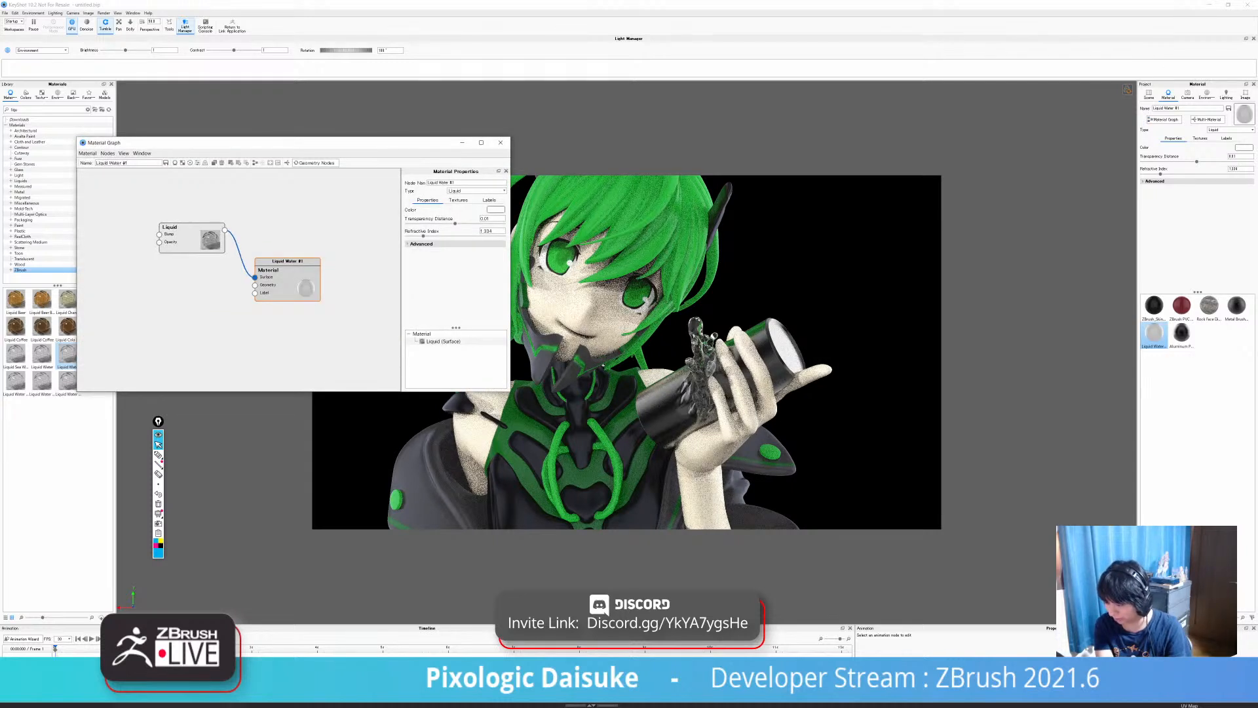
Set the Liquid Water material's Color to a medium green.
{"action": "left_click", "coordinate": [287, 274]}
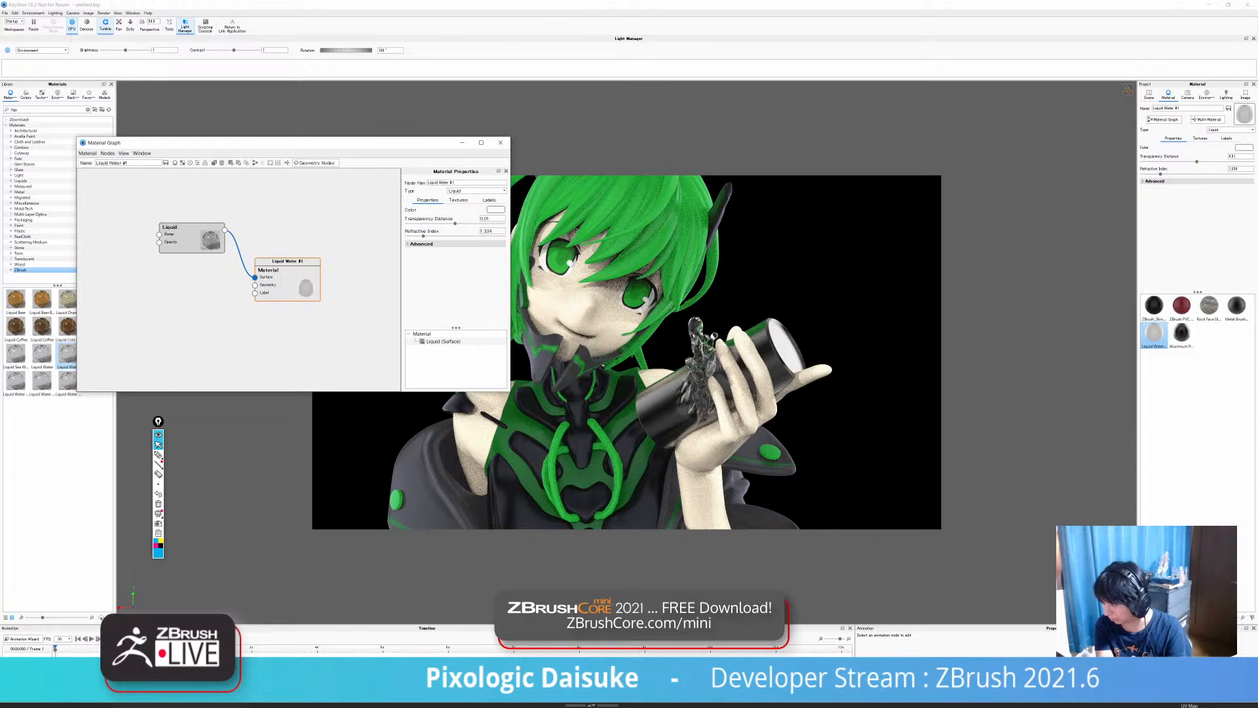
{"action": "left_click", "coordinate": [495, 210]}
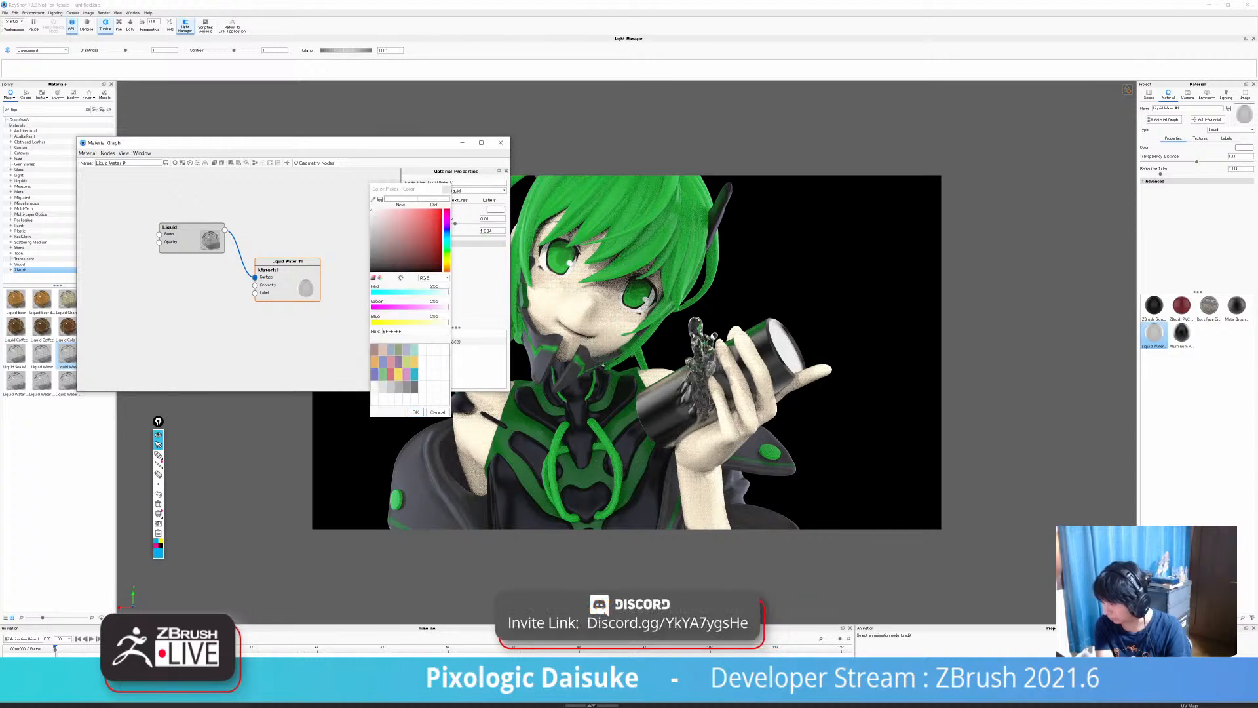
{"action": "left_click", "coordinate": [447, 250]}
{"action": "left_click", "coordinate": [433, 218]}
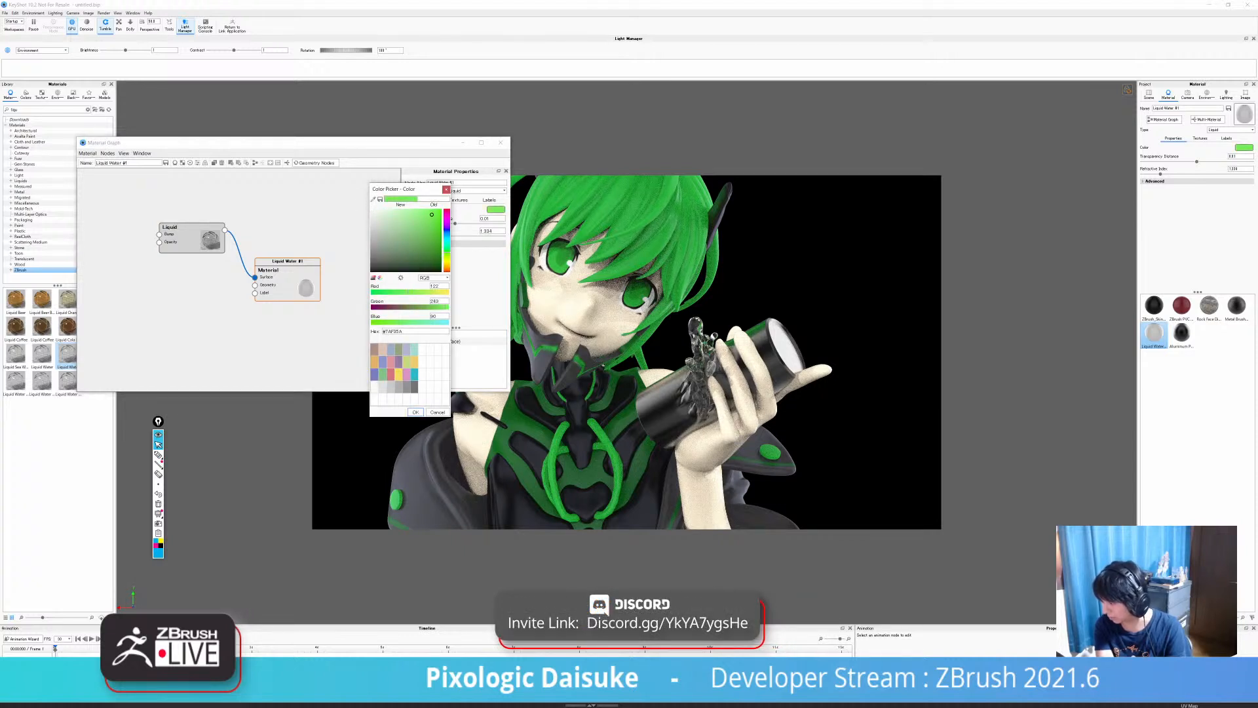
{"action": "left_click_drag", "start_coordinate": [399, 189], "coordinate": [331, 205]}
{"action": "left_click", "coordinate": [358, 254]}
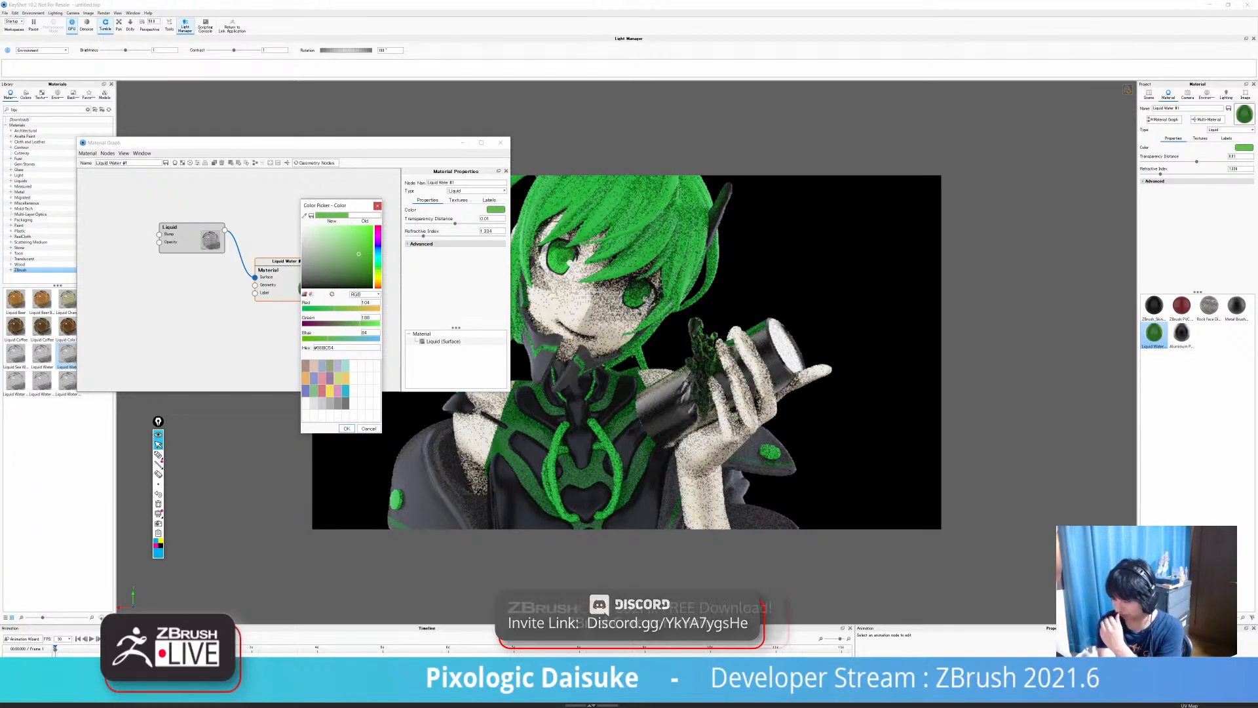
{"action": "left_click", "coordinate": [356, 323]}
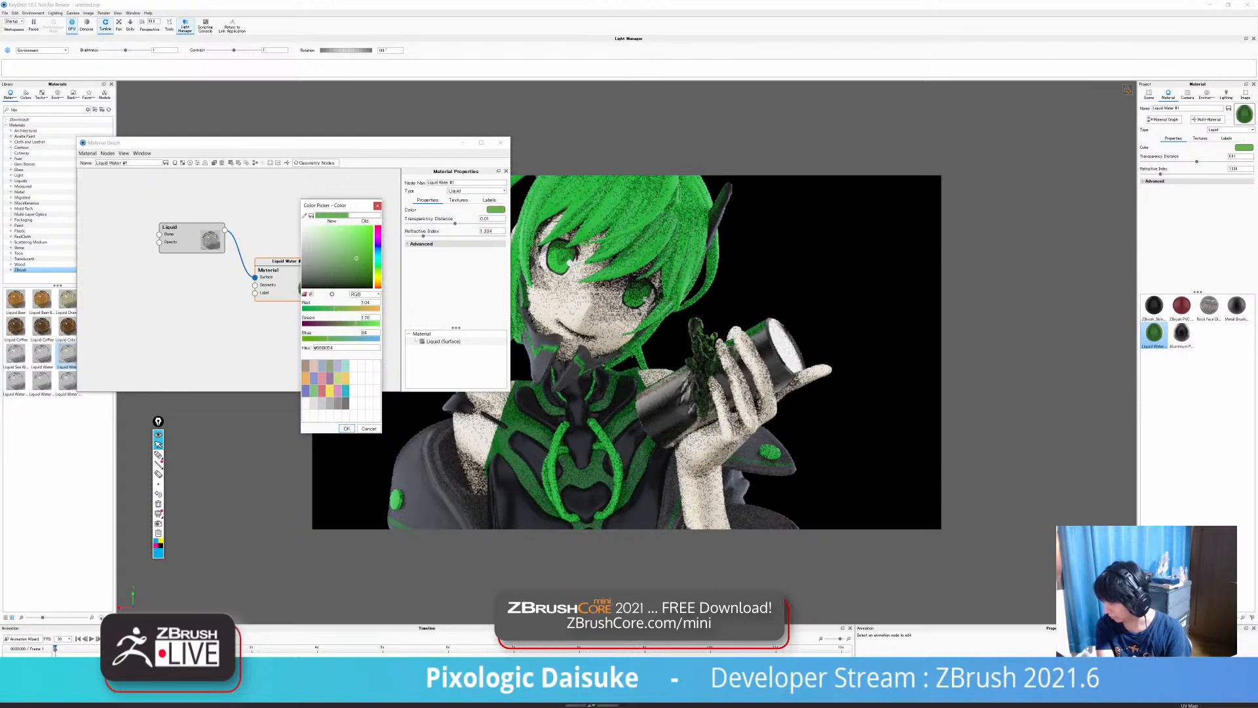
{"action": "left_click", "coordinate": [346, 429]}
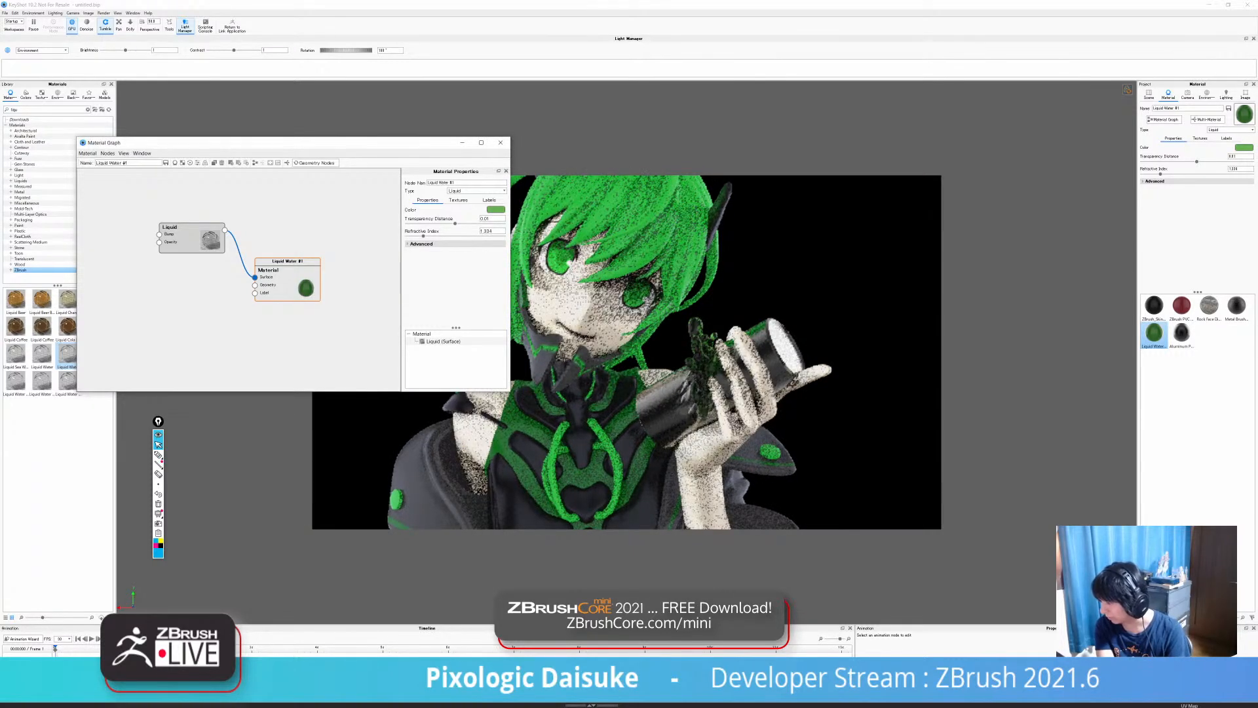
Try different Transparency Distance values on the Liquid Water material, including 0.002, and settle on 0.005.
{"action": "left_click_drag", "start_coordinate": [444, 223], "coordinate": [432, 224]}
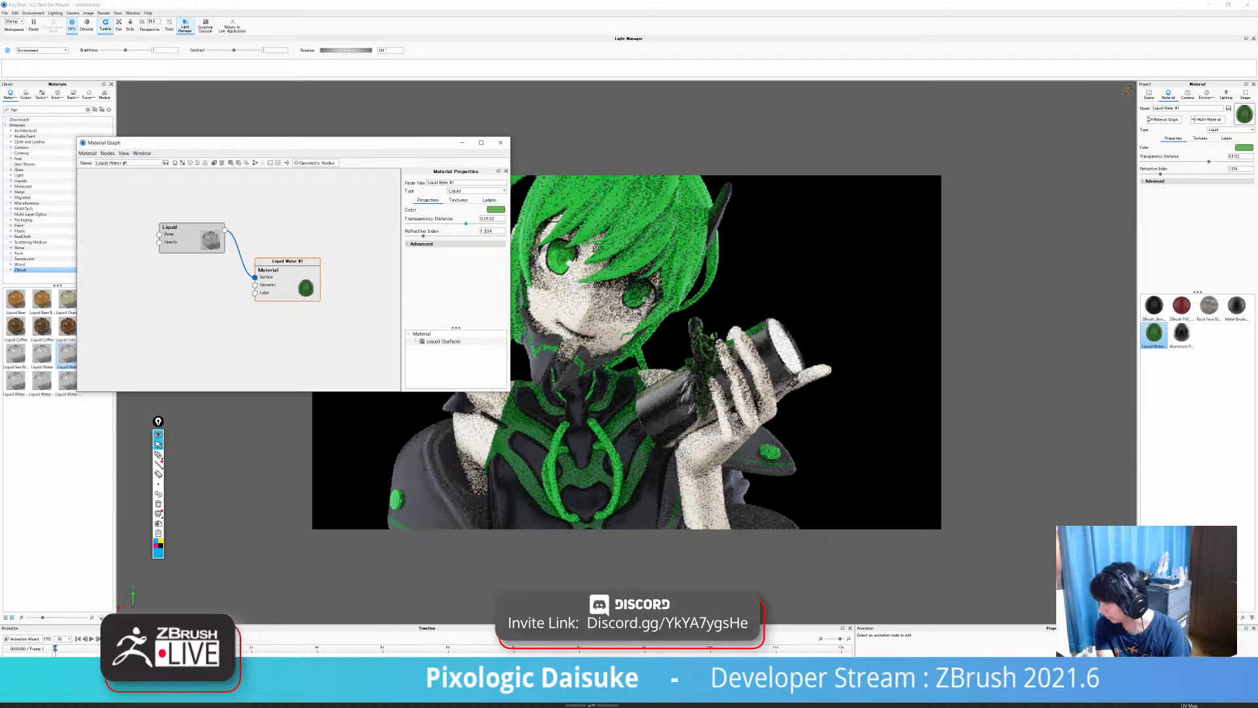
{"action": "left_click_drag", "start_coordinate": [466, 224], "coordinate": [494, 224]}
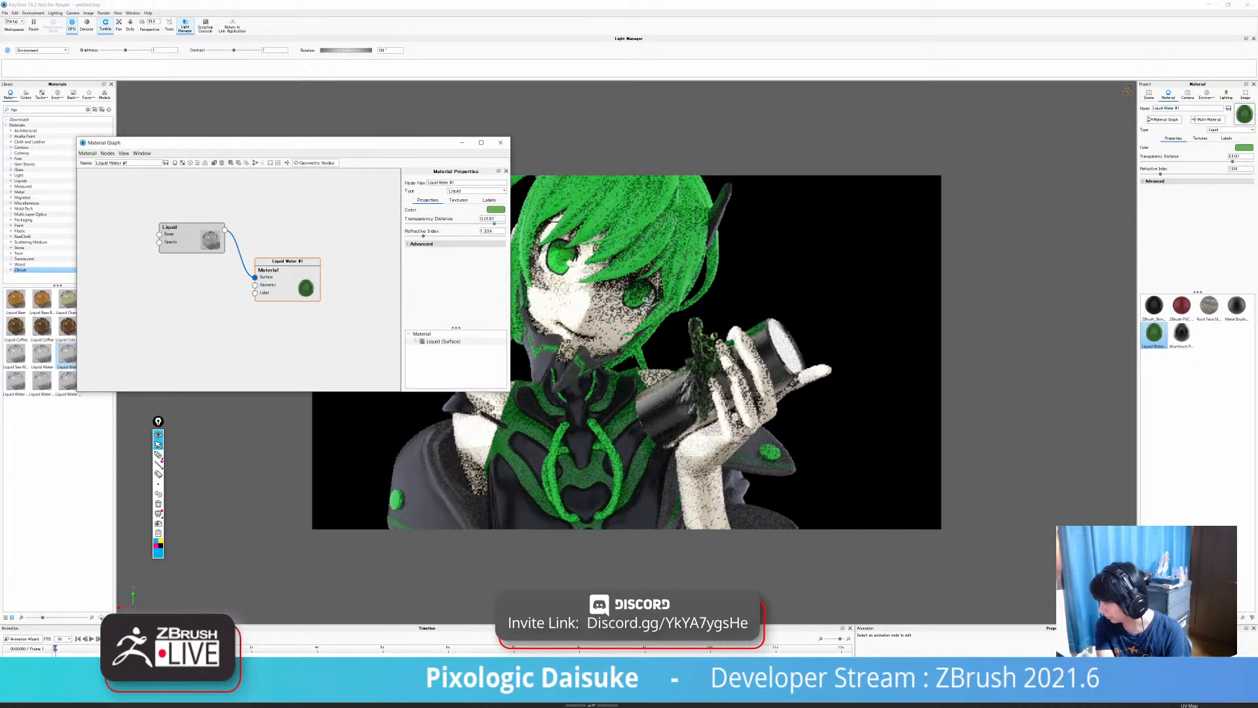
{"action": "left_click_drag", "start_coordinate": [494, 224], "coordinate": [427, 223]}
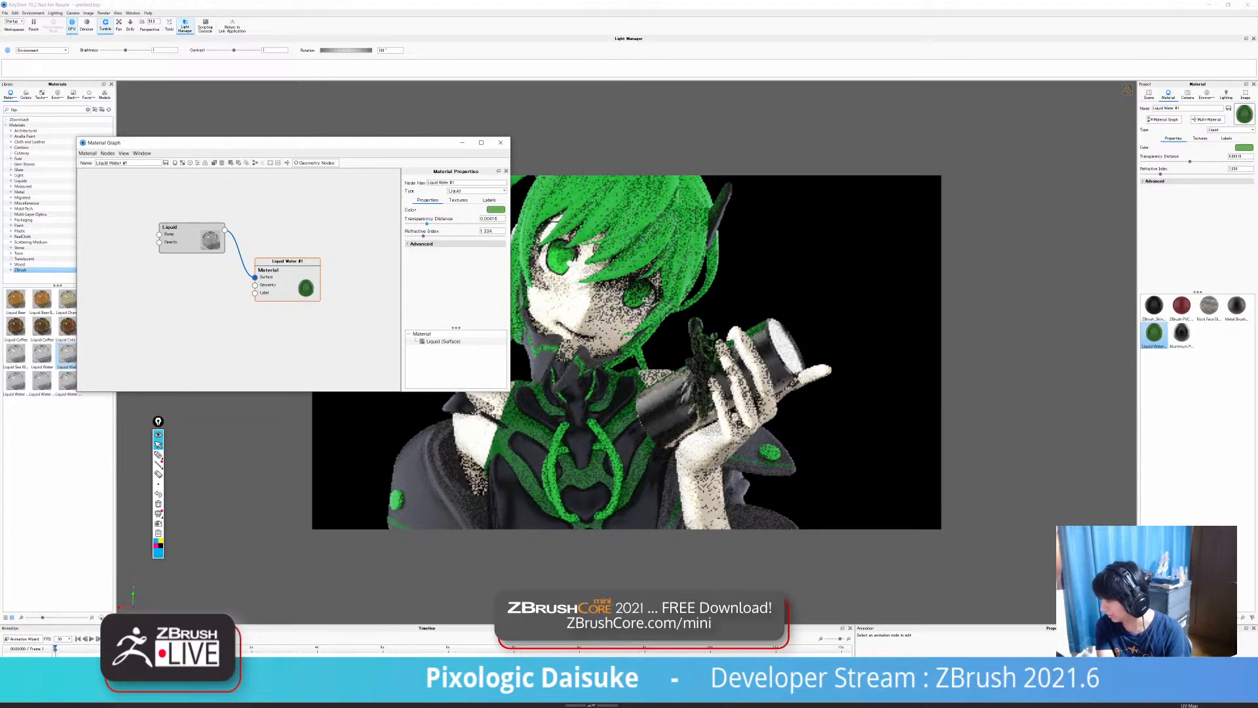
{"action": "double_click", "coordinate": [490, 219]}
{"action": "type", "text": "0.002"}
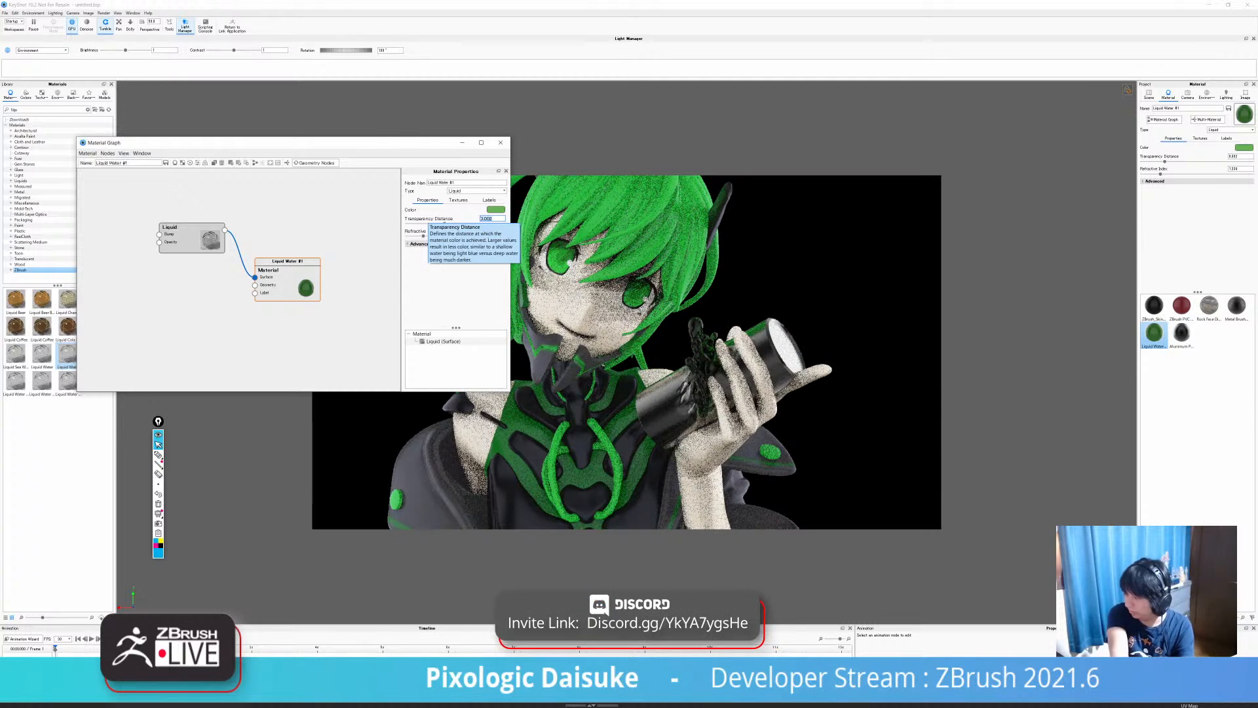
{"action": "key", "text": "Return"}
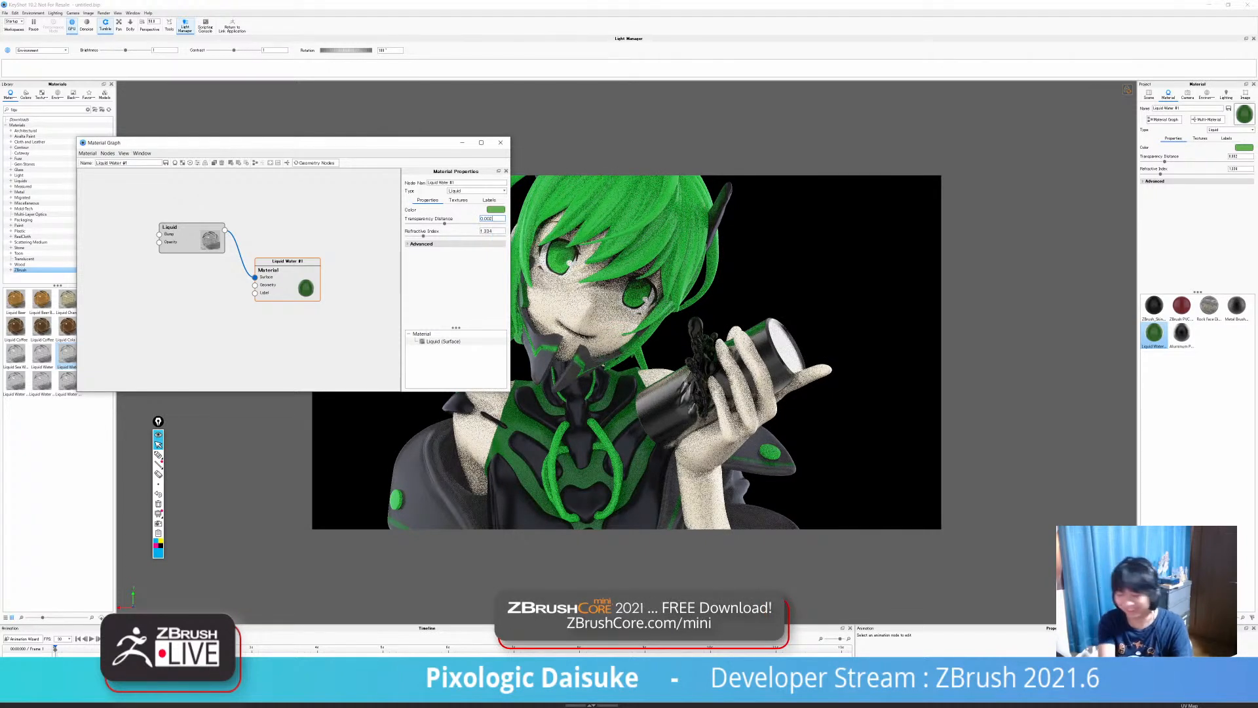
{"action": "key", "text": "BackSpace"}
{"action": "type", "text": "5"}
{"action": "key", "text": "Return"}
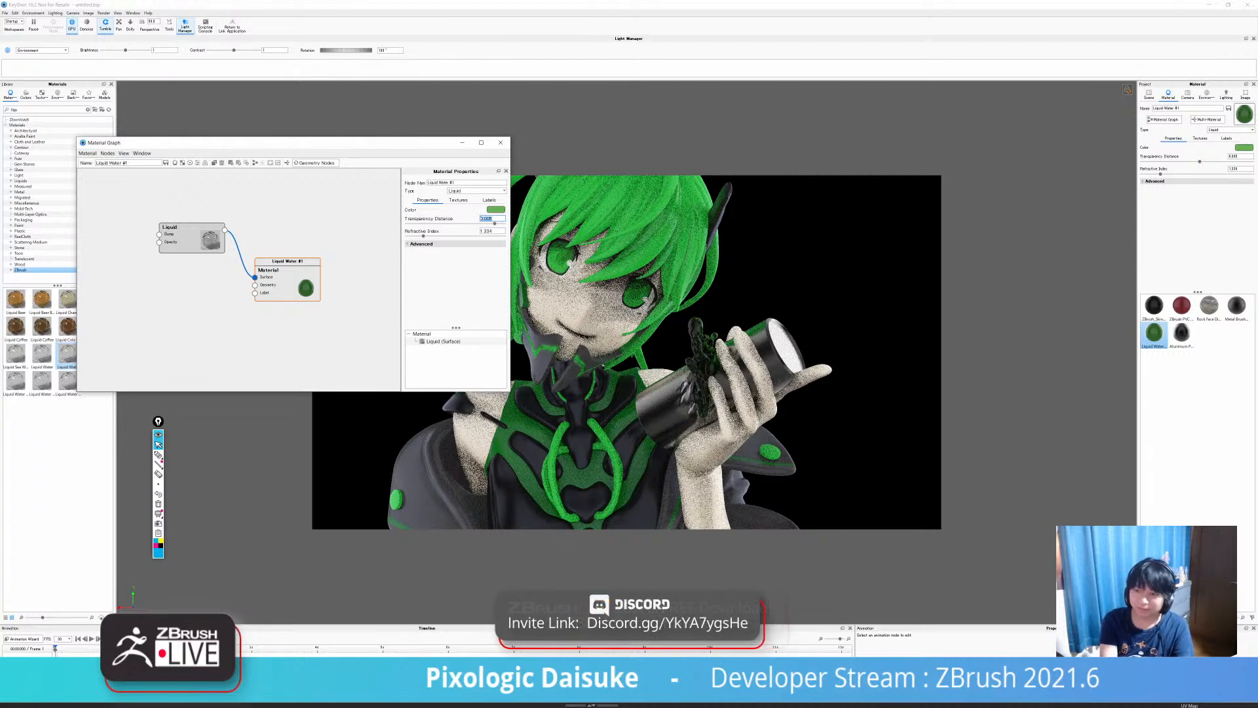
Try a Refractive Index of 1.4 on the Liquid Water material and settle on 1.5.
{"action": "key", "text": "Tab"}
{"action": "type", "text": "1.4"}
{"action": "key", "text": "Return"}
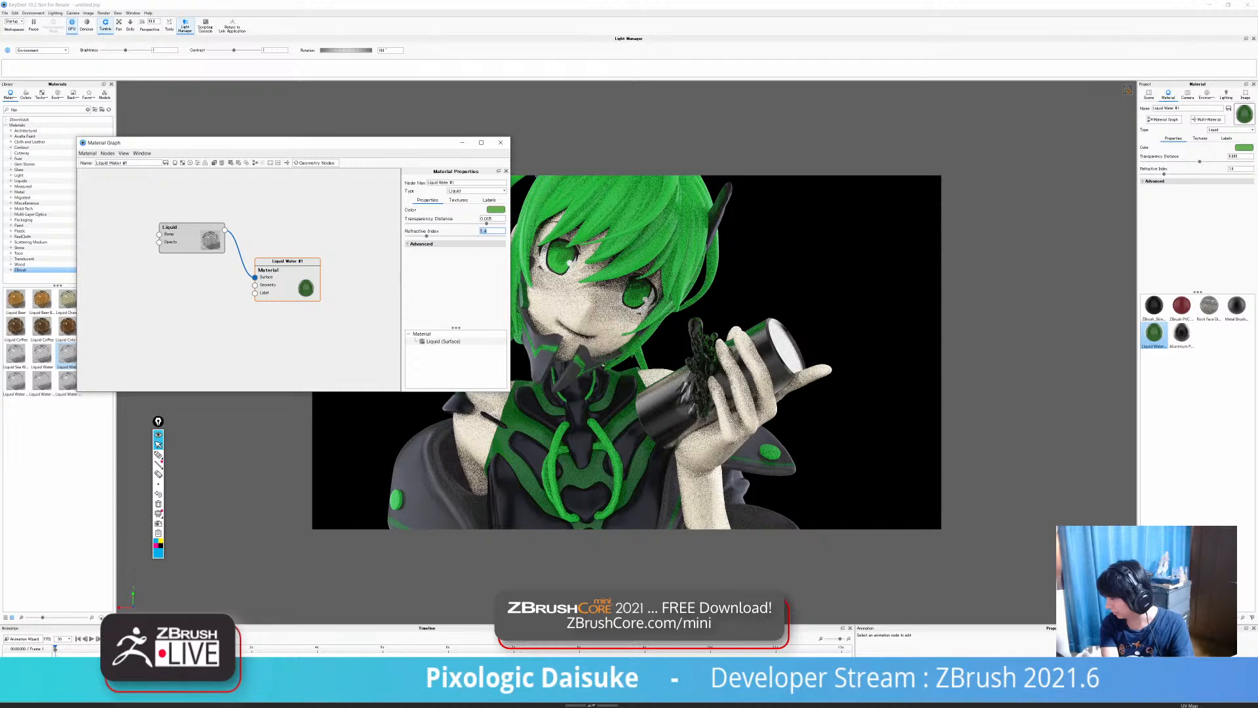
{"action": "type", "text": "1.5"}
{"action": "key", "text": "Return"}
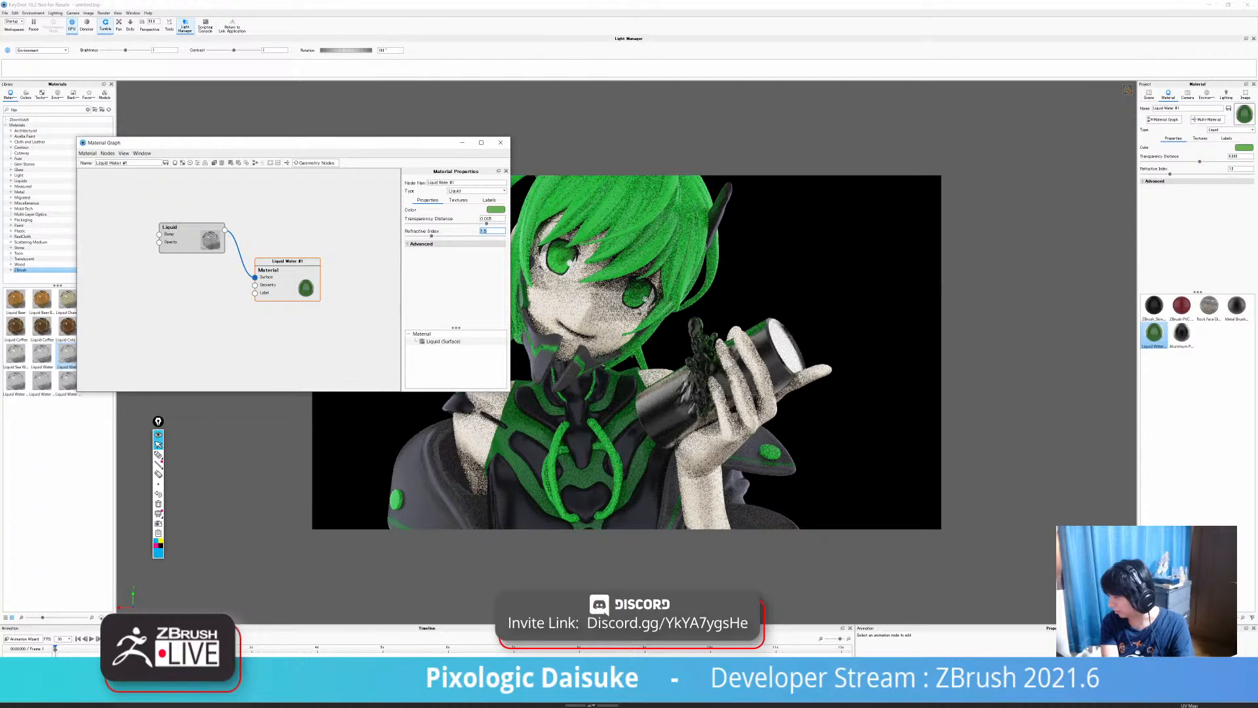
Frame the whole figure with its rock base, close the material graph, and inspect the model from the back and front.
{"action": "scroll", "coordinate": [626, 352], "scroll_direction": "down", "scroll_amount": 5}
{"action": "middle_click_drag", "start_coordinate": [626, 394], "coordinate": [629, 282]}
{"action": "scroll", "coordinate": [629, 282], "scroll_direction": "down", "scroll_amount": 4}
{"action": "scroll", "coordinate": [627, 352], "scroll_direction": "down", "scroll_amount": 1}
{"action": "scroll", "coordinate": [626, 352], "scroll_direction": "up", "scroll_amount": 3}
{"action": "scroll", "coordinate": [627, 352], "scroll_direction": "down", "scroll_amount": 1}
{"action": "middle_click_drag", "start_coordinate": [626, 393], "coordinate": [621, 366]}
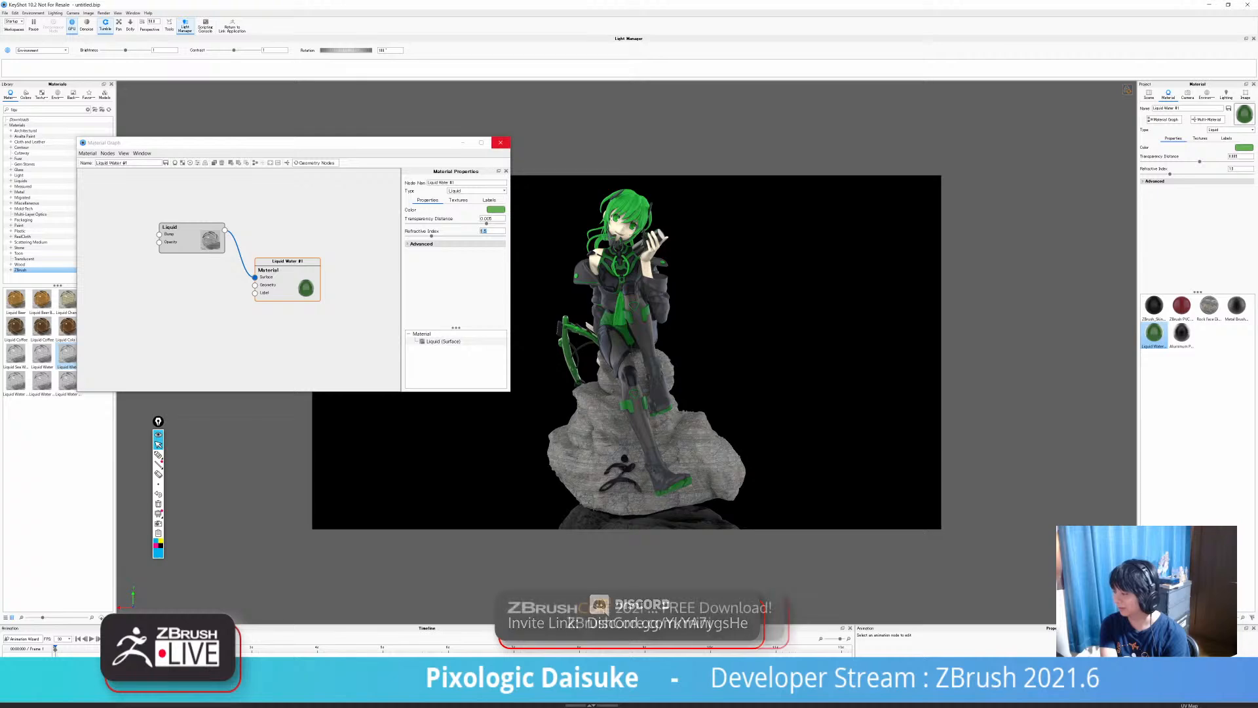
{"action": "left_click", "coordinate": [500, 142]}
{"action": "left_click", "coordinate": [500, 142]}
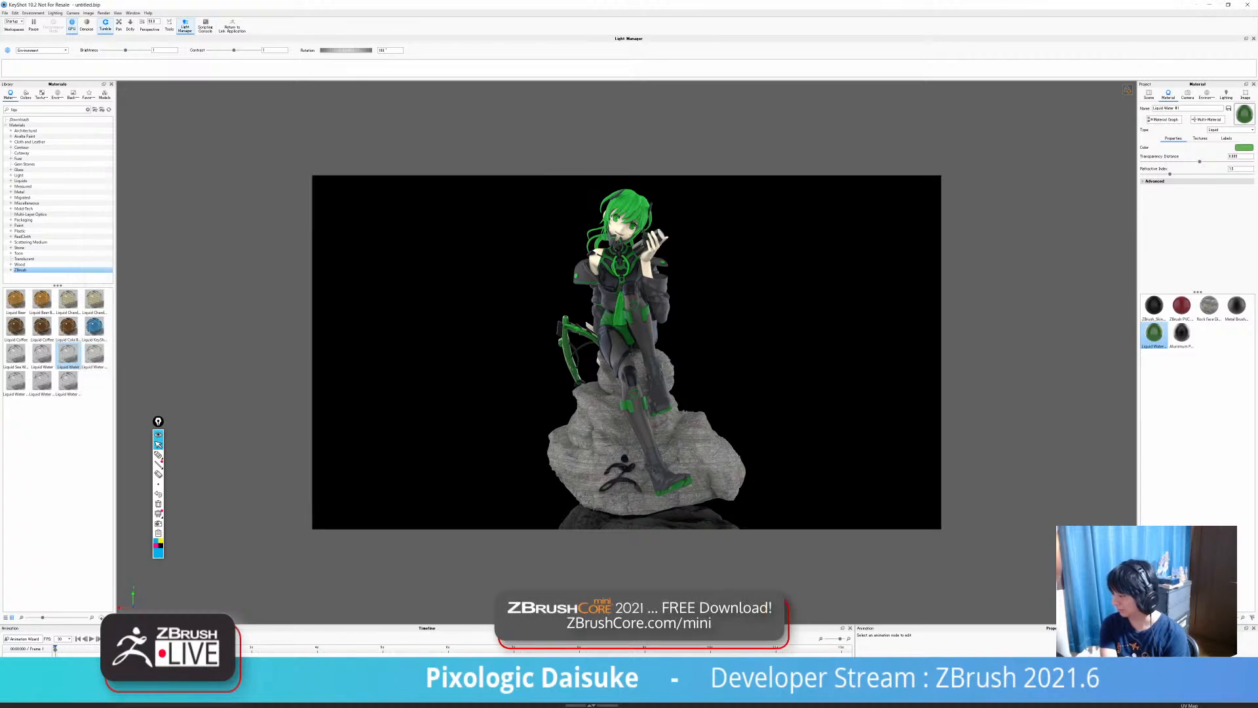
{"action": "left_click_drag", "start_coordinate": [525, 354], "coordinate": [821, 358]}
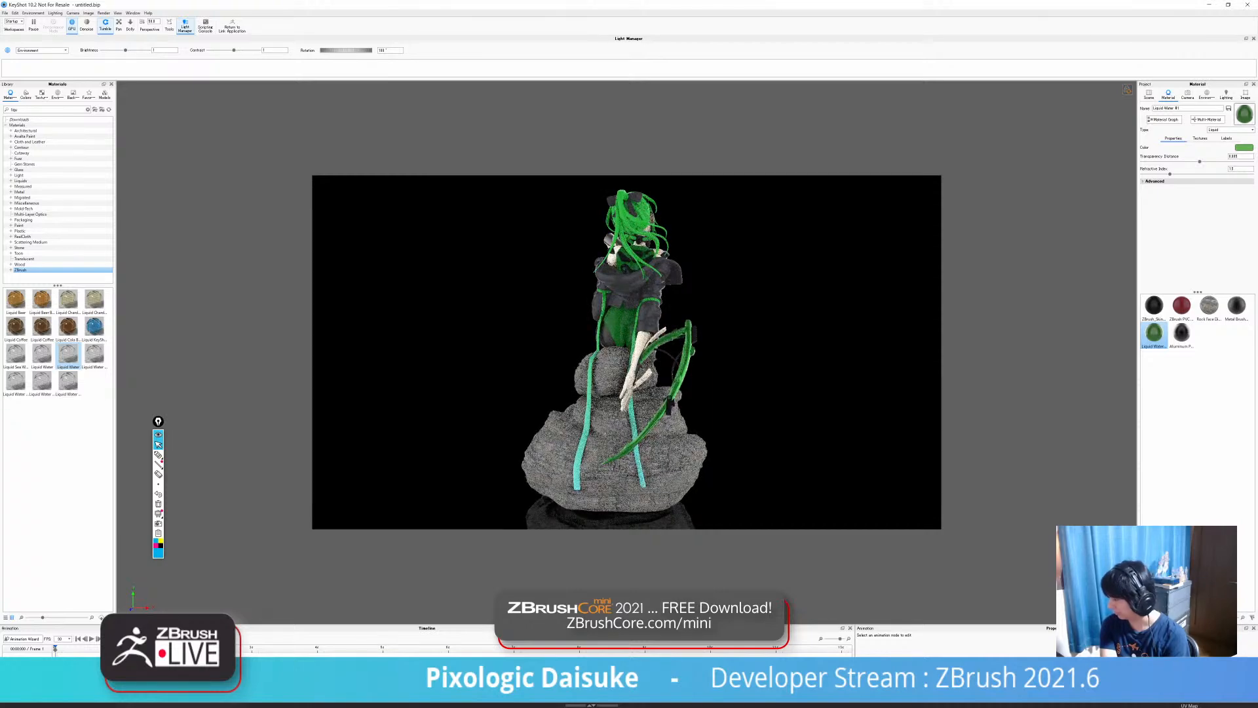
{"action": "left_click_drag", "start_coordinate": [773, 357], "coordinate": [511, 357]}
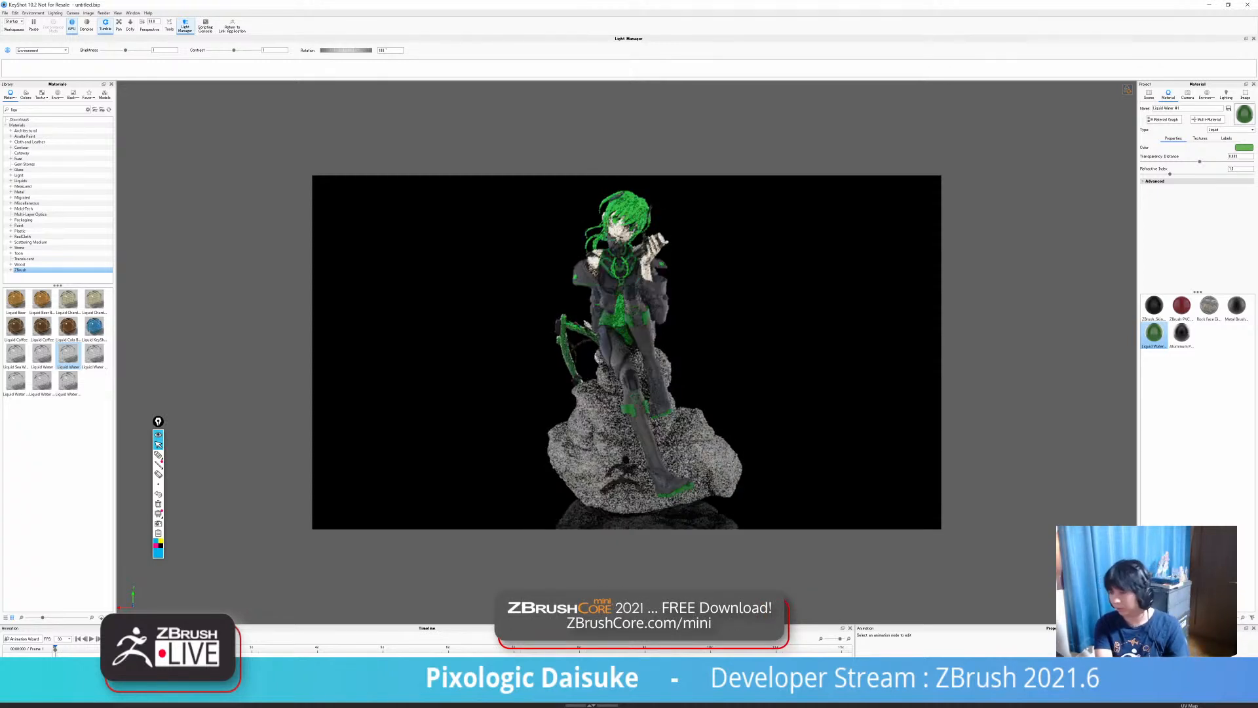
Review the render output, camera and lighting settings, turn off GPU rendering, and close the render dialog.
{"action": "key", "text": "ctrl+p"}
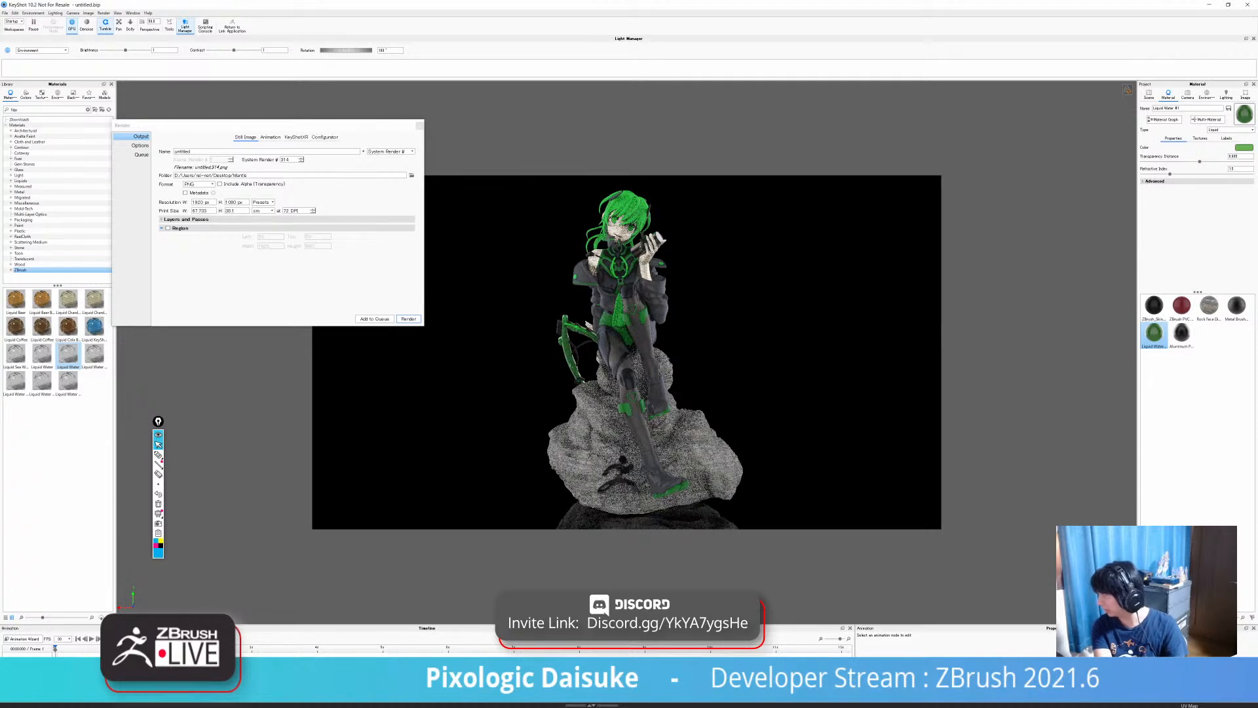
{"action": "left_click", "coordinate": [1187, 94]}
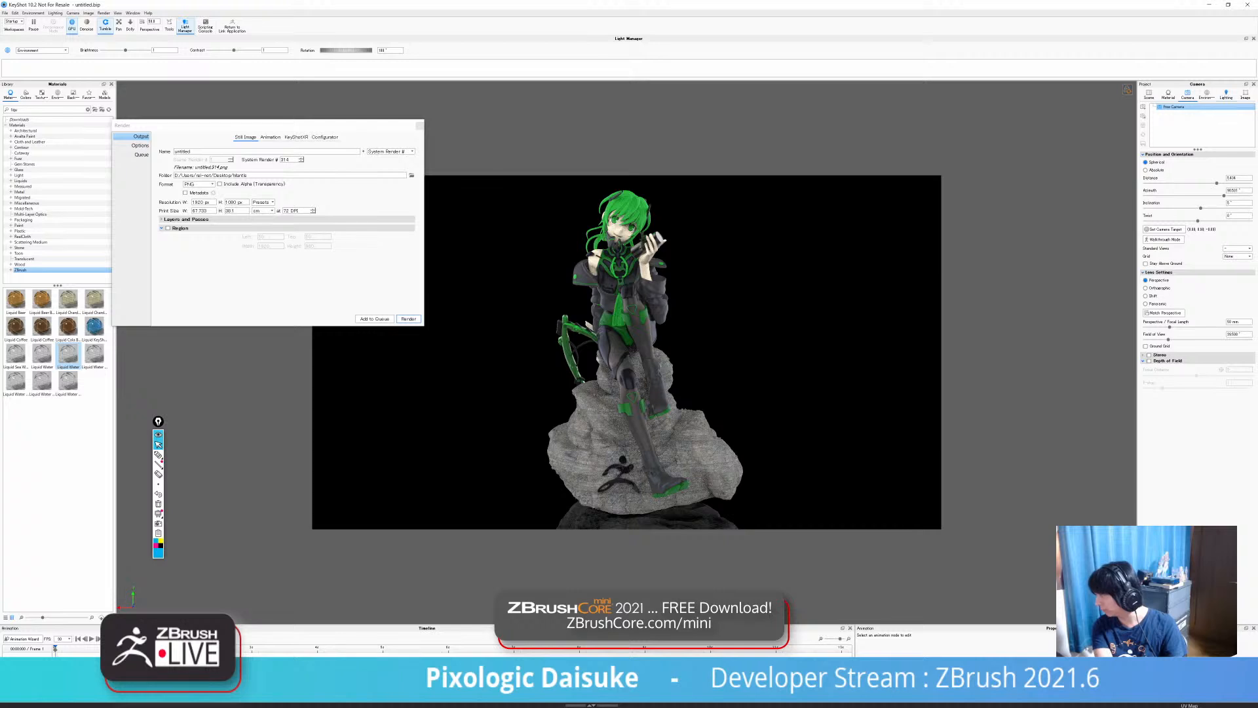
{"action": "left_click", "coordinate": [1207, 95]}
{"action": "left_click", "coordinate": [1226, 95]}
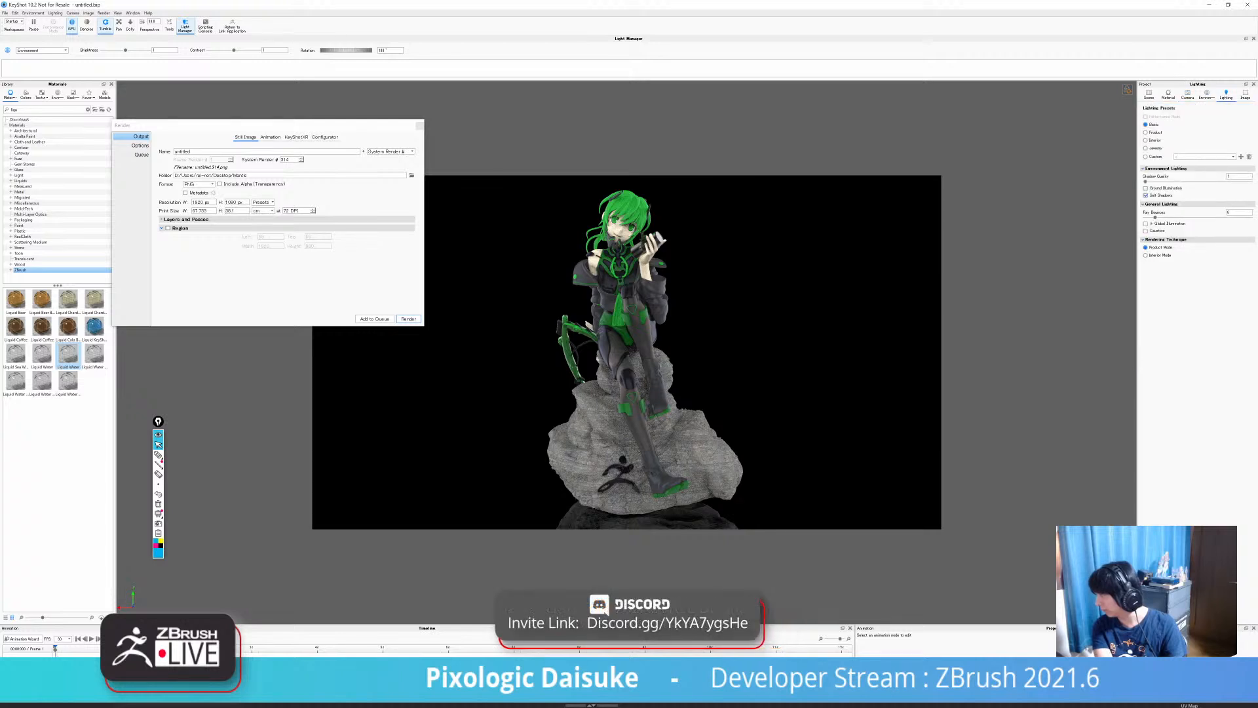
{"action": "left_click", "coordinate": [72, 25]}
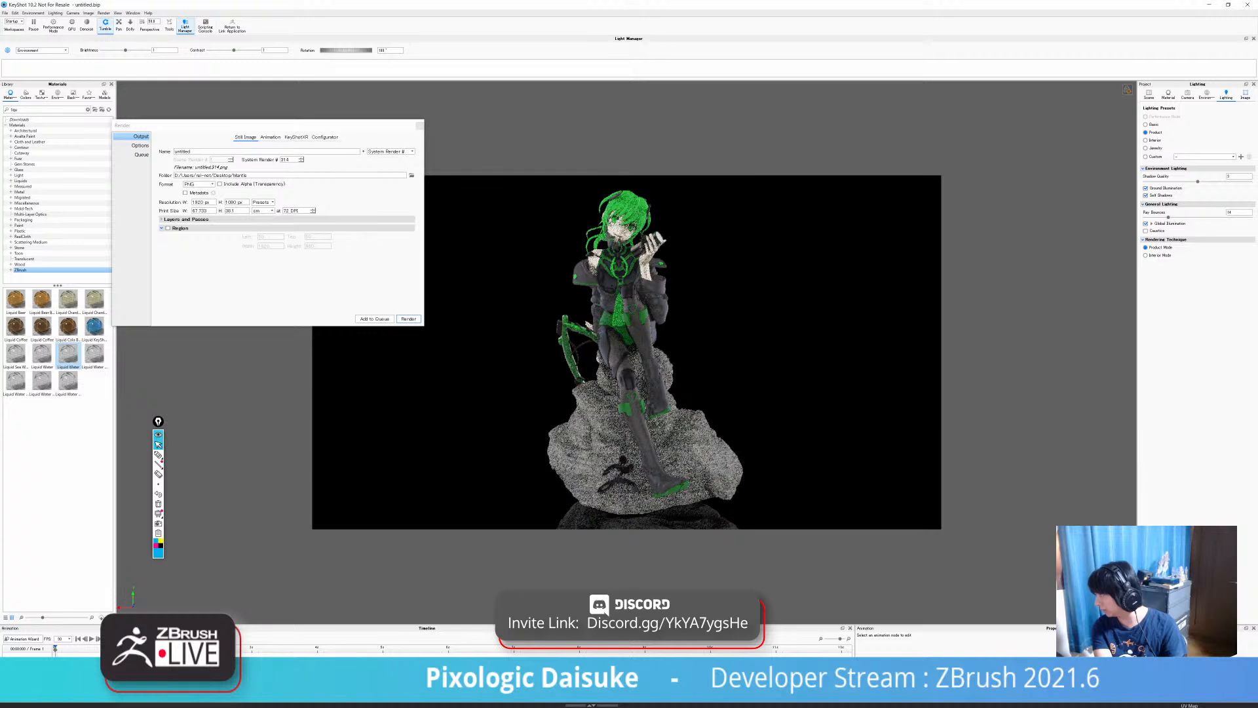
{"action": "left_click", "coordinate": [1207, 95]}
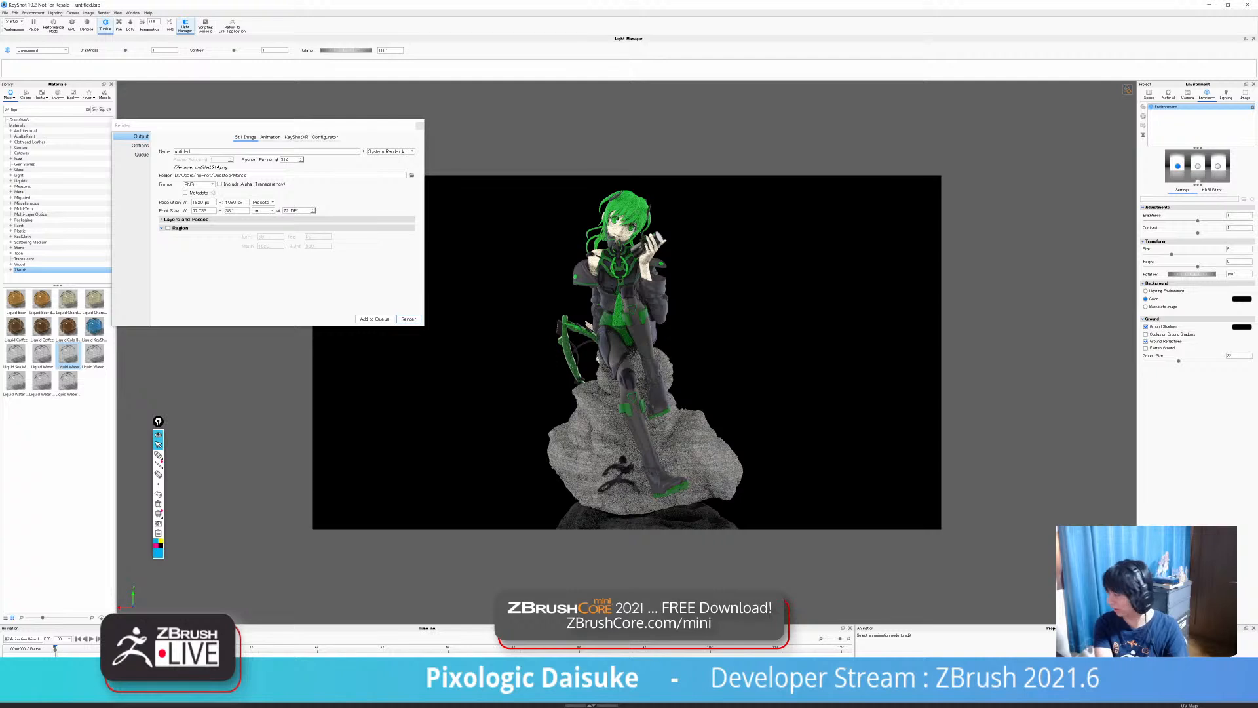
{"action": "key", "text": "Escape"}
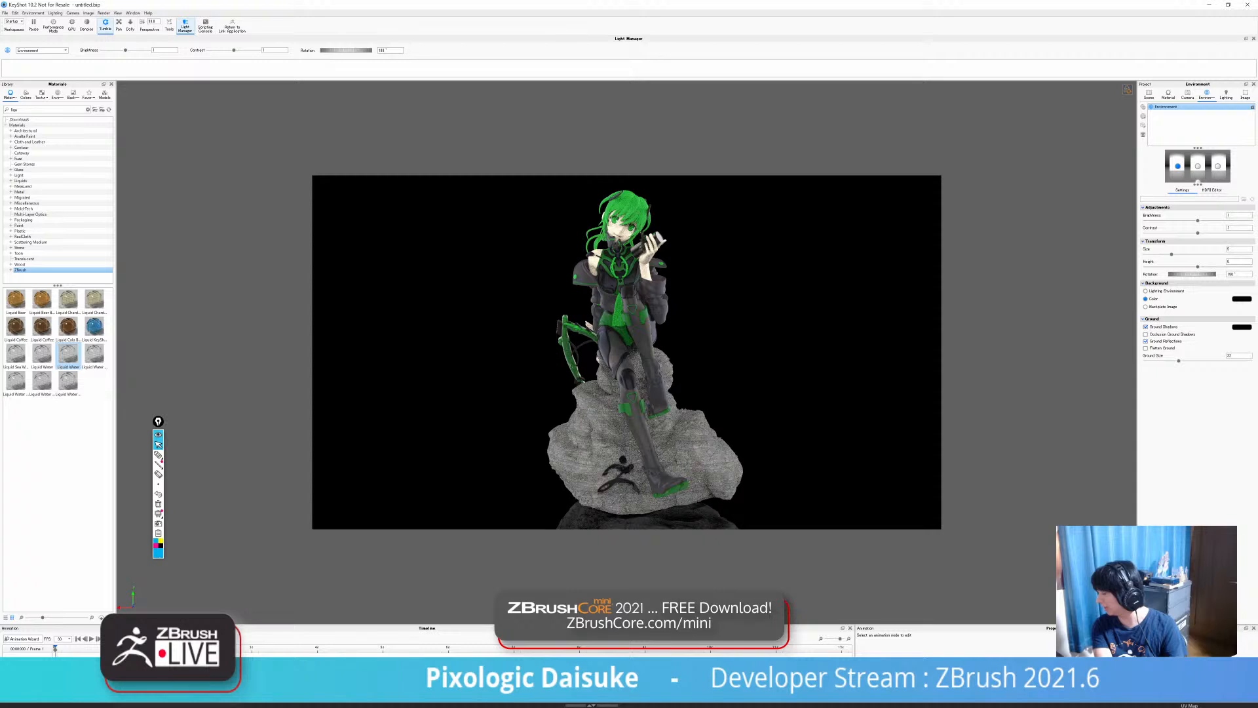
Change the color of the left side light in the HDRI environment to a light blue.
{"action": "left_click", "coordinate": [1211, 190]}
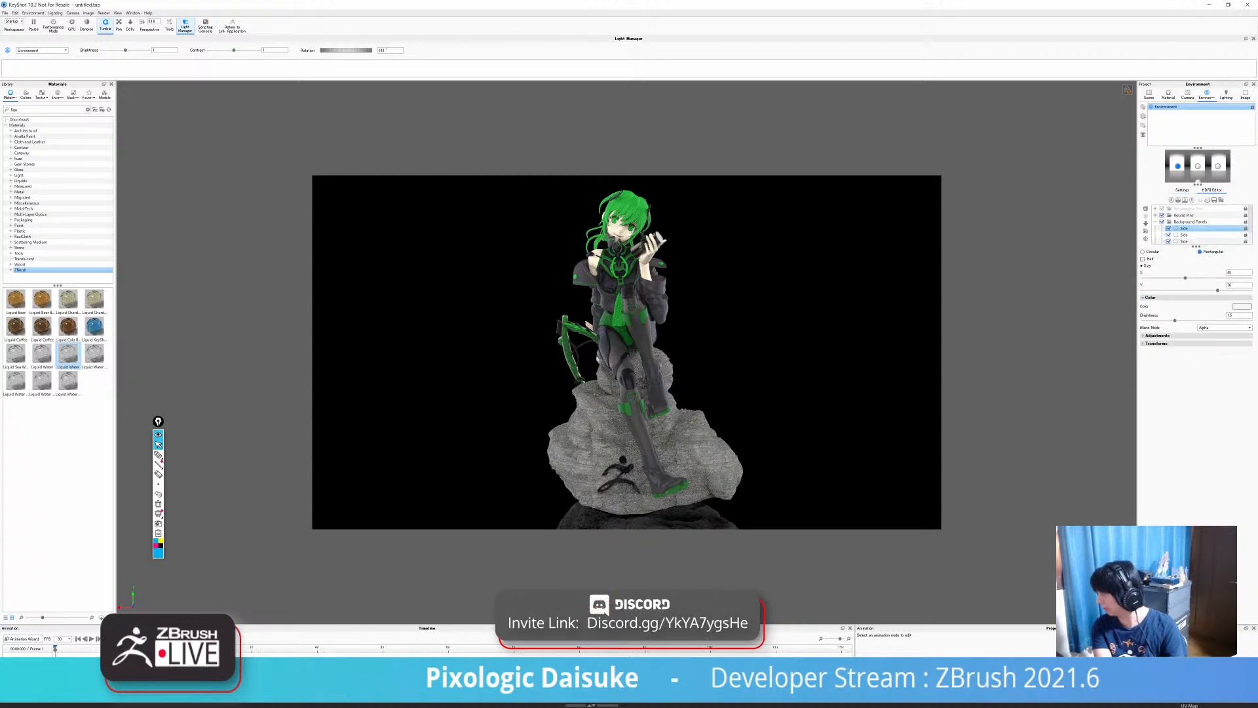
{"action": "left_click", "coordinate": [1242, 306]}
{"action": "left_click_drag", "start_coordinate": [342, 209], "coordinate": [274, 200]}
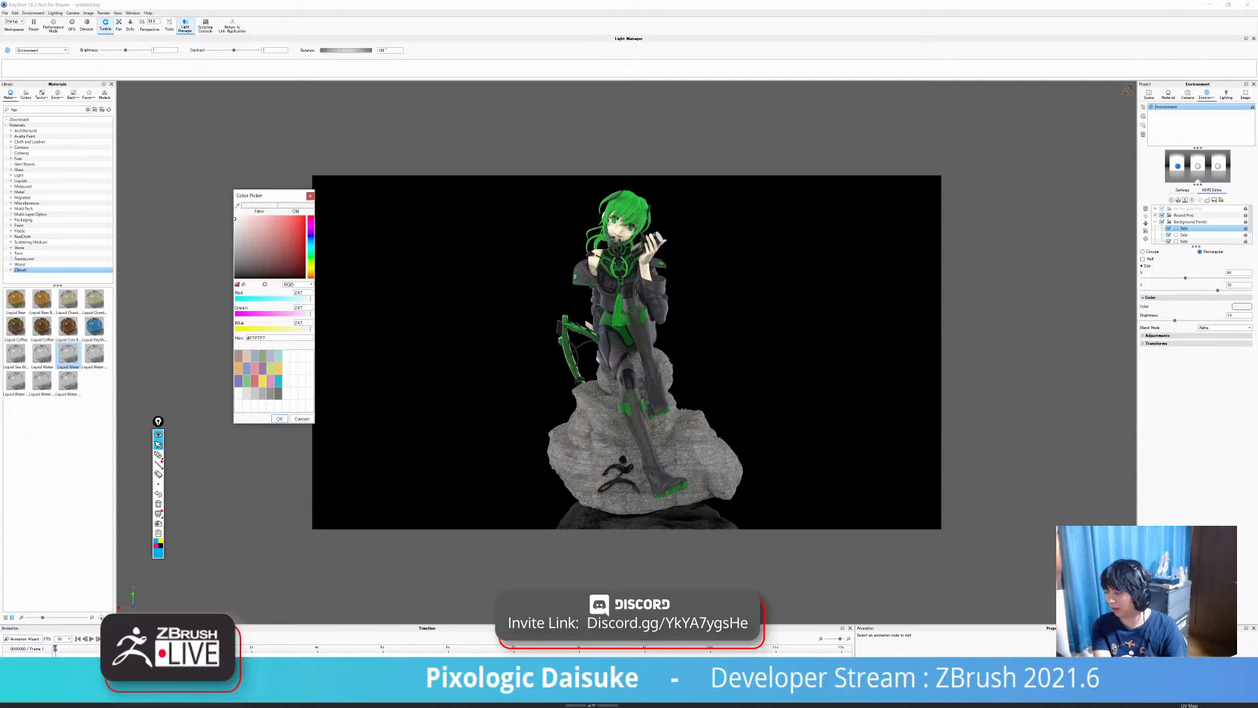
{"action": "left_click_drag", "start_coordinate": [270, 223], "coordinate": [259, 216]}
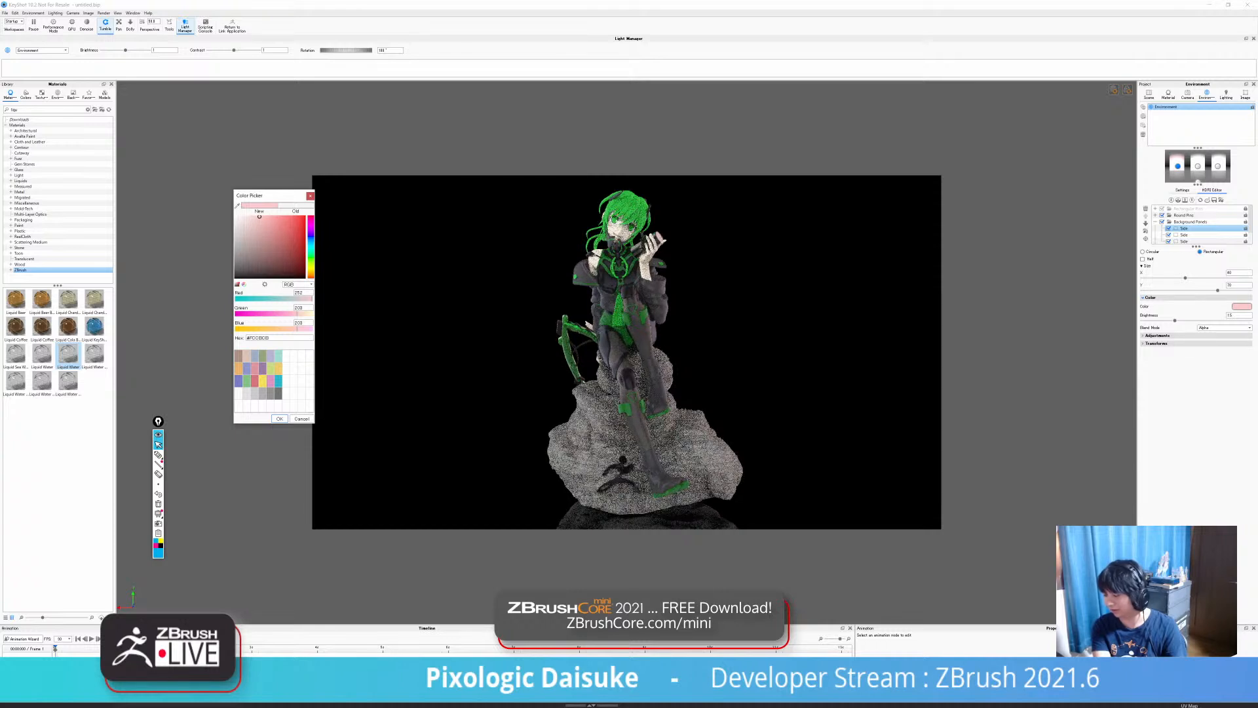
{"action": "left_click_drag", "start_coordinate": [259, 217], "coordinate": [304, 217]}
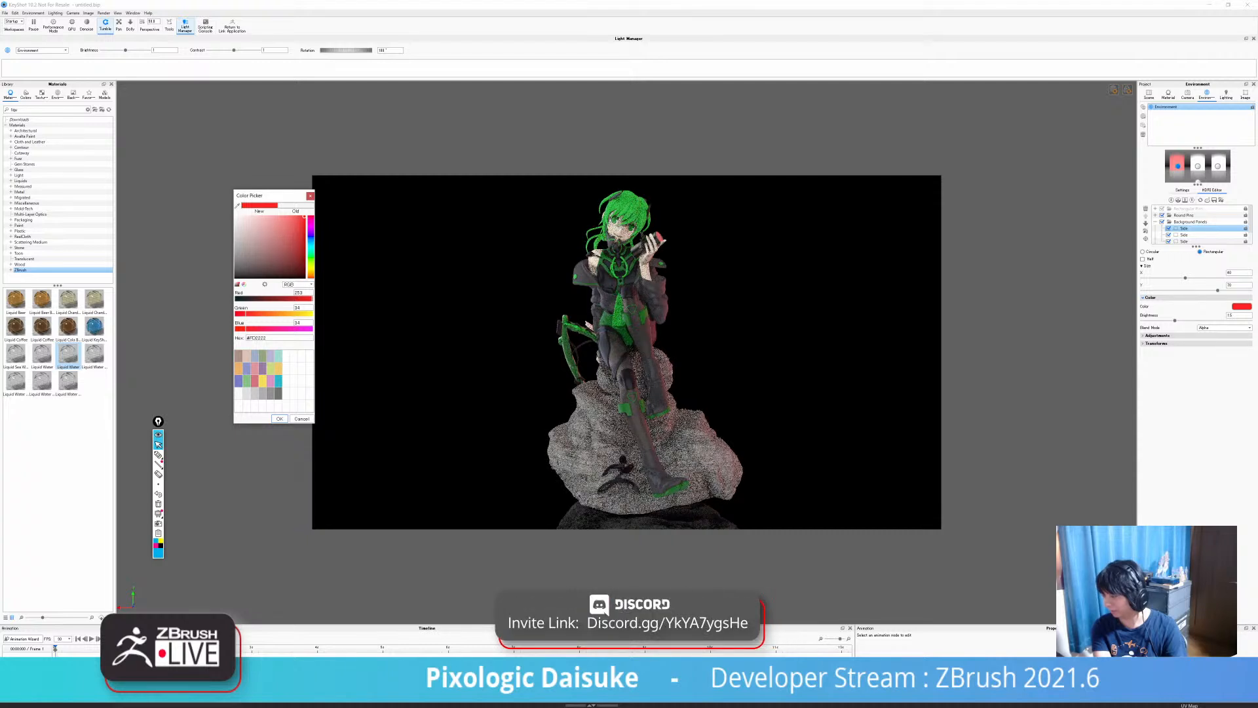
{"action": "left_click", "coordinate": [311, 238]}
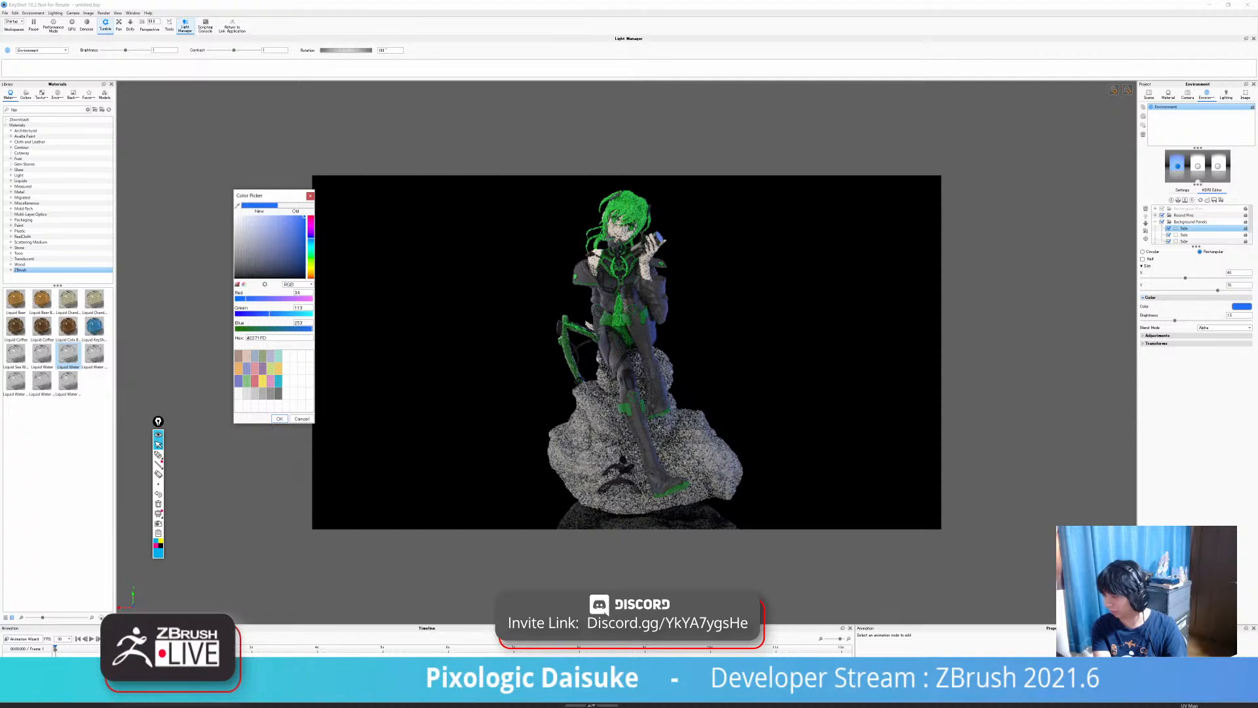
{"action": "left_click_drag", "start_coordinate": [304, 217], "coordinate": [292, 217]}
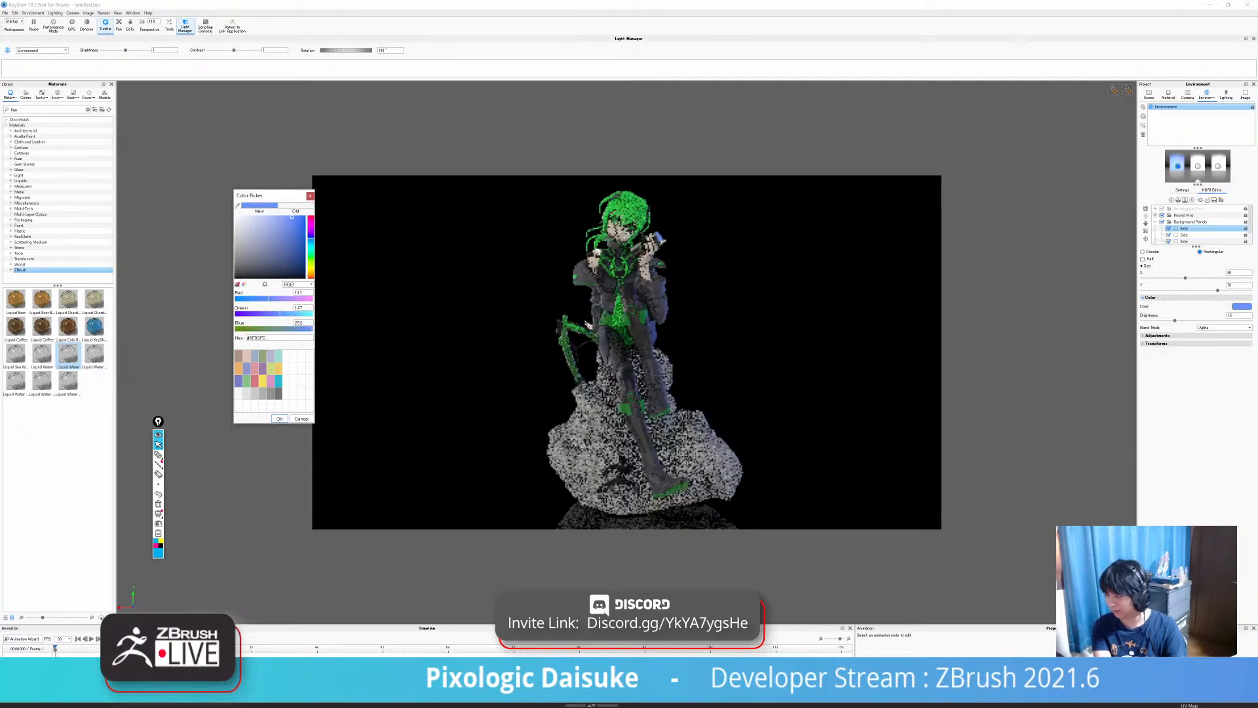
{"action": "left_click", "coordinate": [280, 419]}
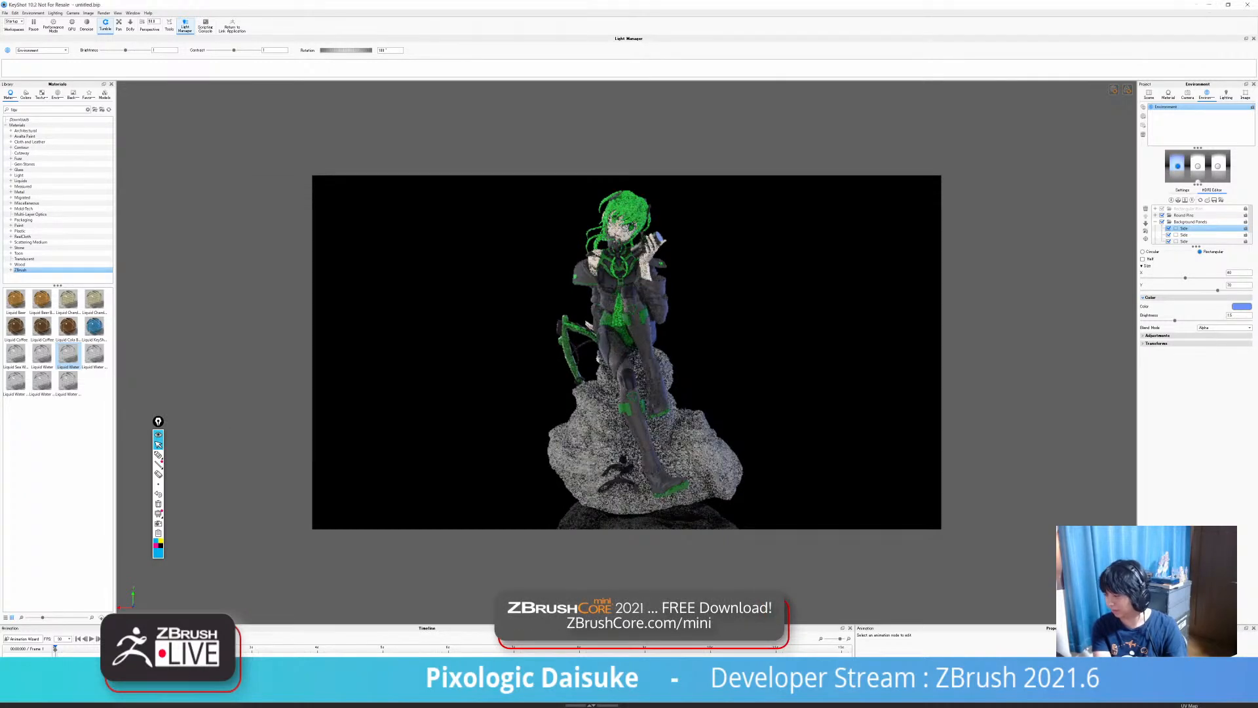
Change the color of the right side light in the HDRI environment to a soft pinkish red.
{"action": "left_click", "coordinate": [1218, 166]}
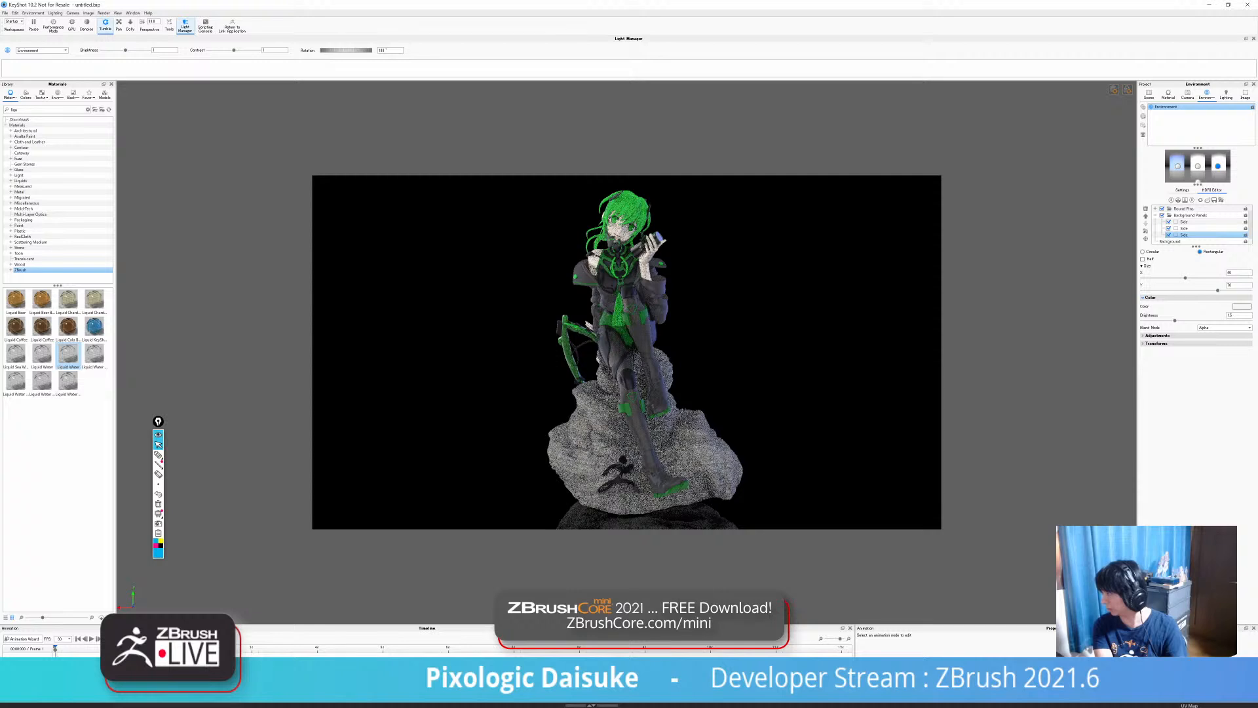
{"action": "left_click", "coordinate": [1242, 307]}
{"action": "left_click_drag", "start_coordinate": [288, 221], "coordinate": [304, 216]}
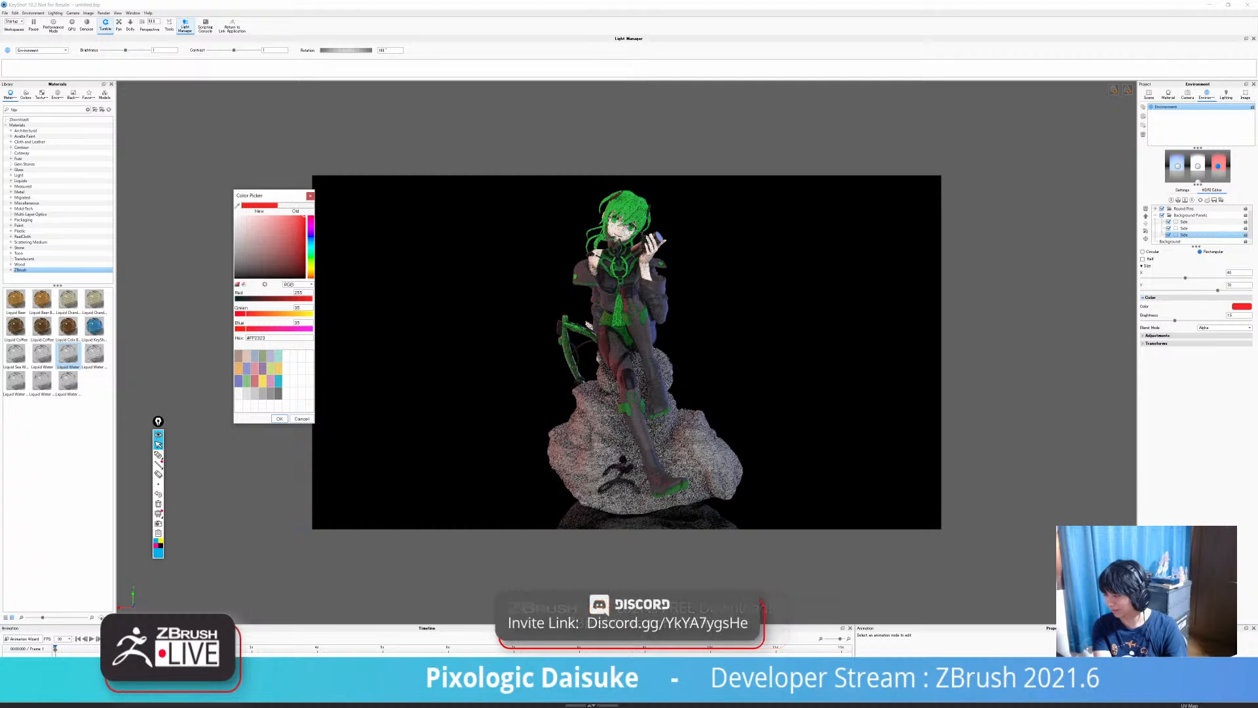
{"action": "left_click_drag", "start_coordinate": [304, 217], "coordinate": [276, 216]}
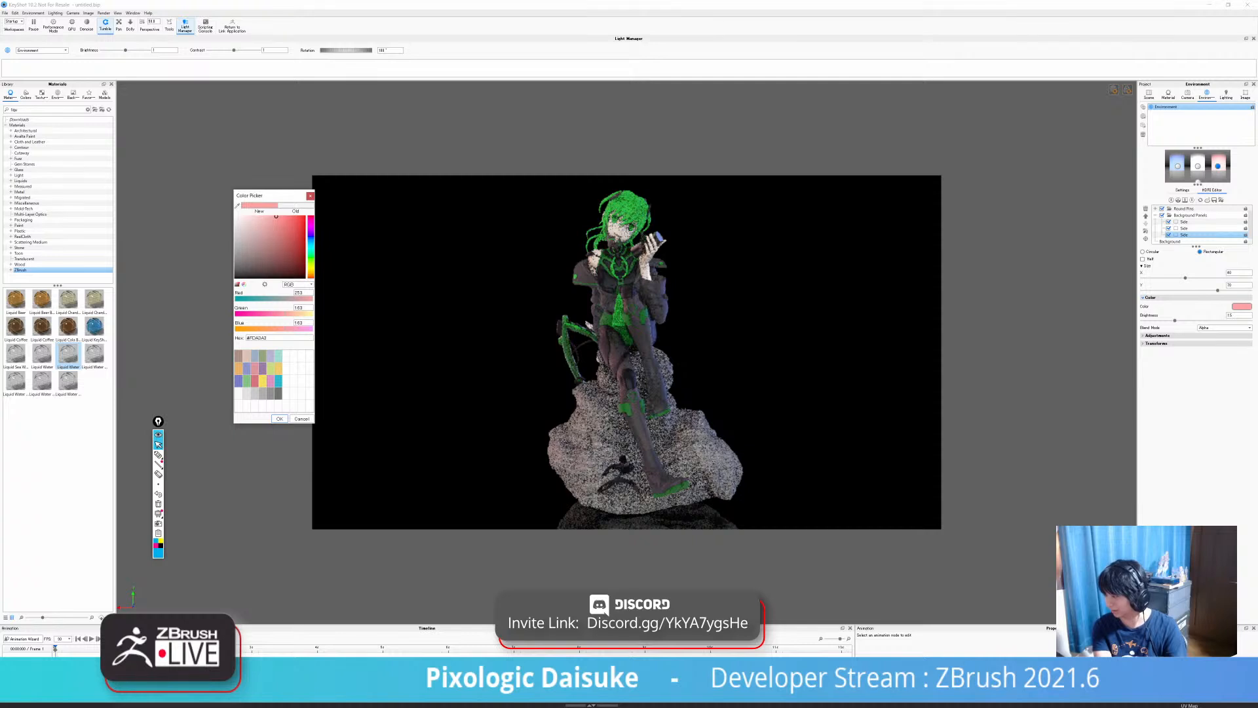
{"action": "left_click", "coordinate": [280, 418]}
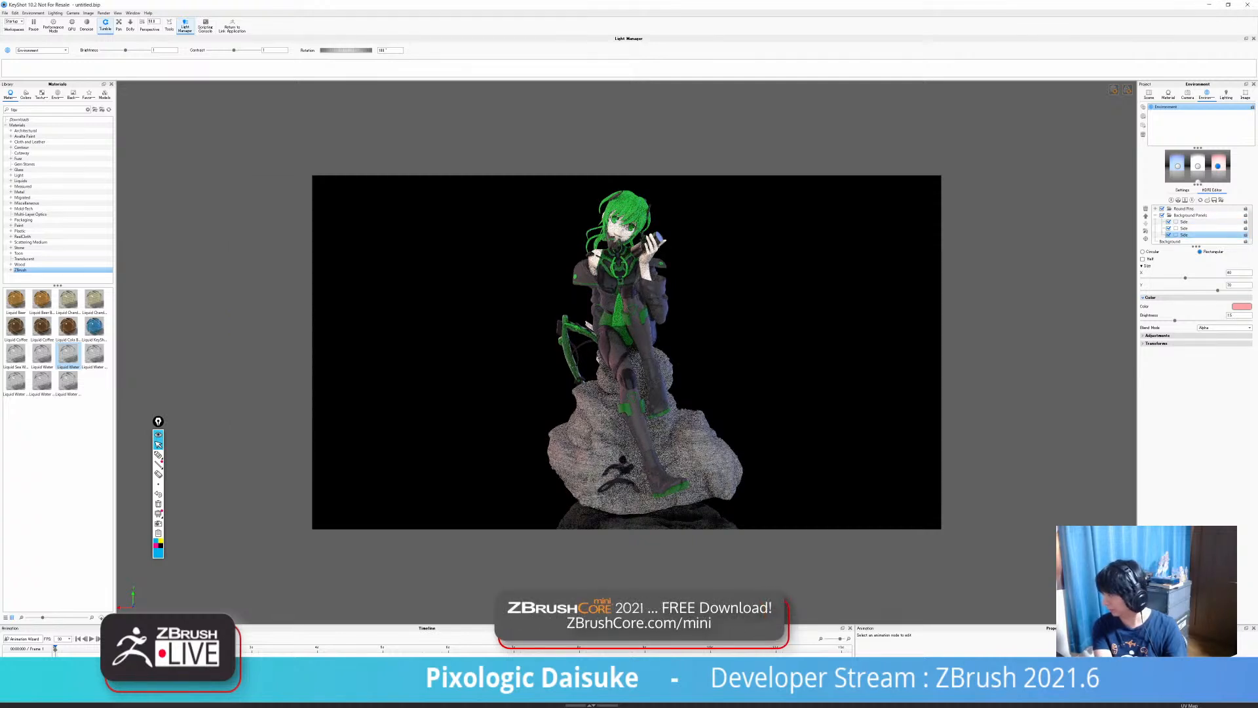
Change the color of the middle side light in the HDRI environment to a very pale warm cream.
{"action": "left_click", "coordinate": [1171, 241]}
{"action": "left_click", "coordinate": [1185, 221]}
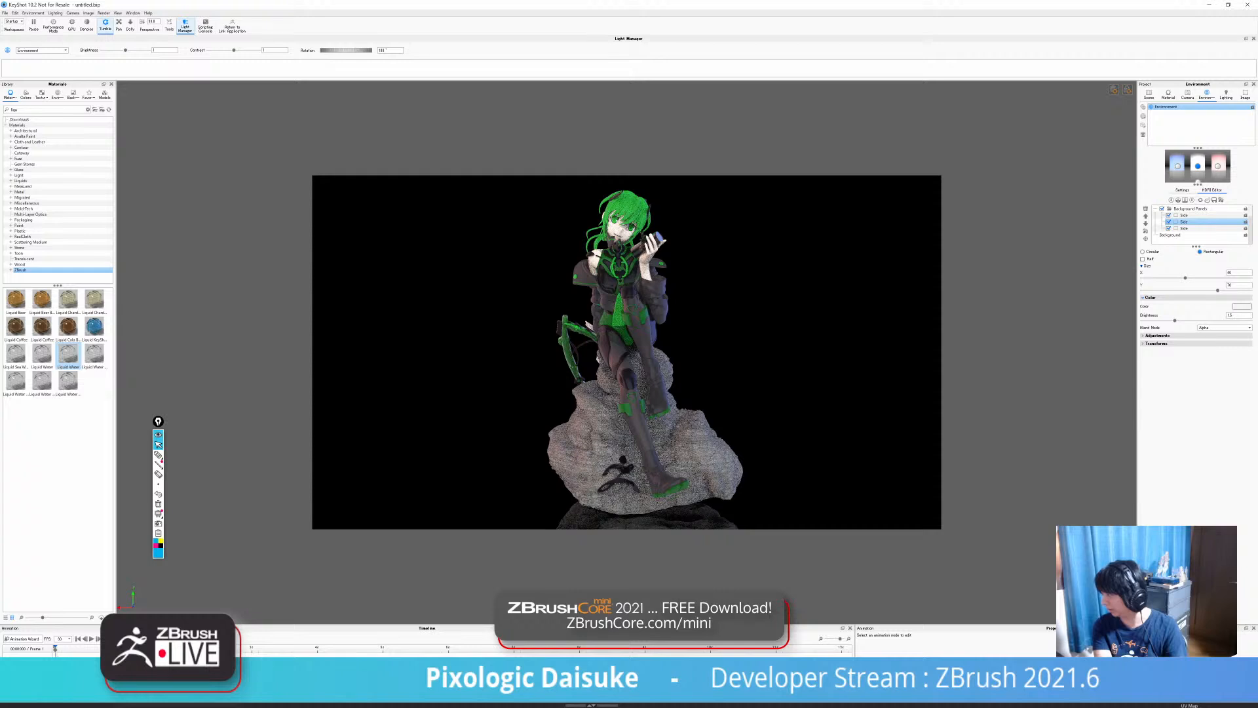
{"action": "left_click", "coordinate": [1241, 306]}
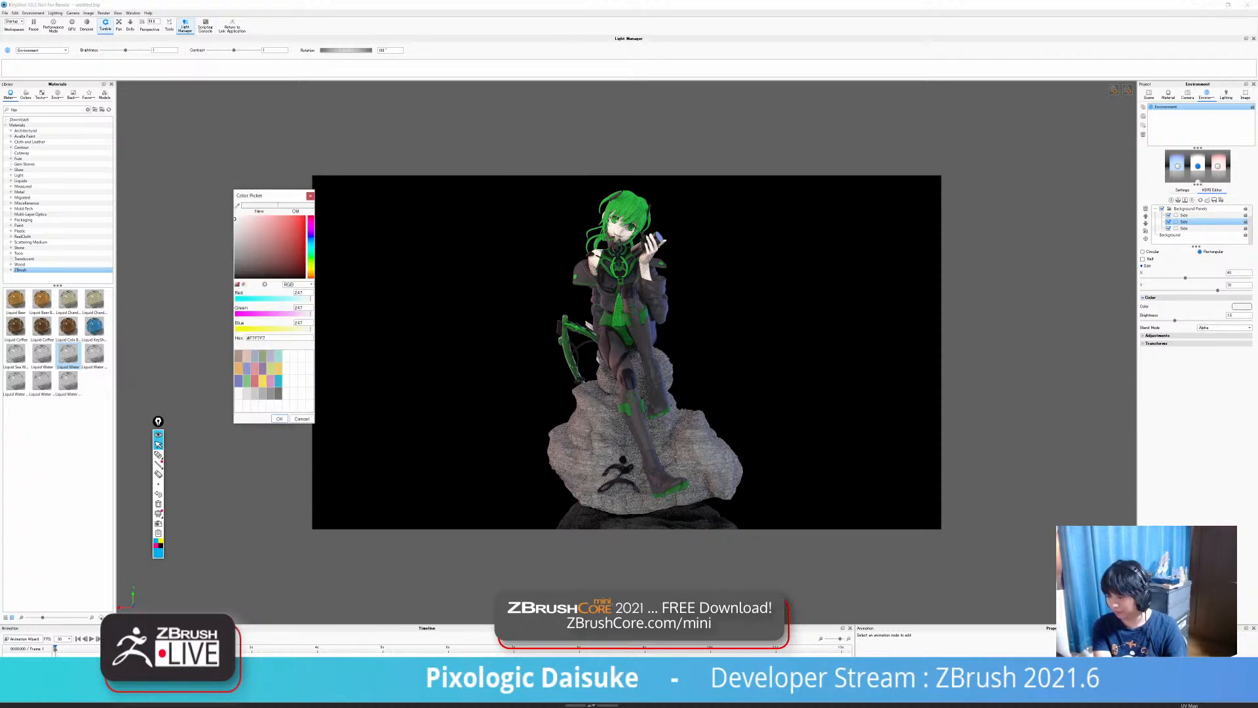
{"action": "left_click", "coordinate": [311, 270]}
{"action": "left_click", "coordinate": [285, 218]}
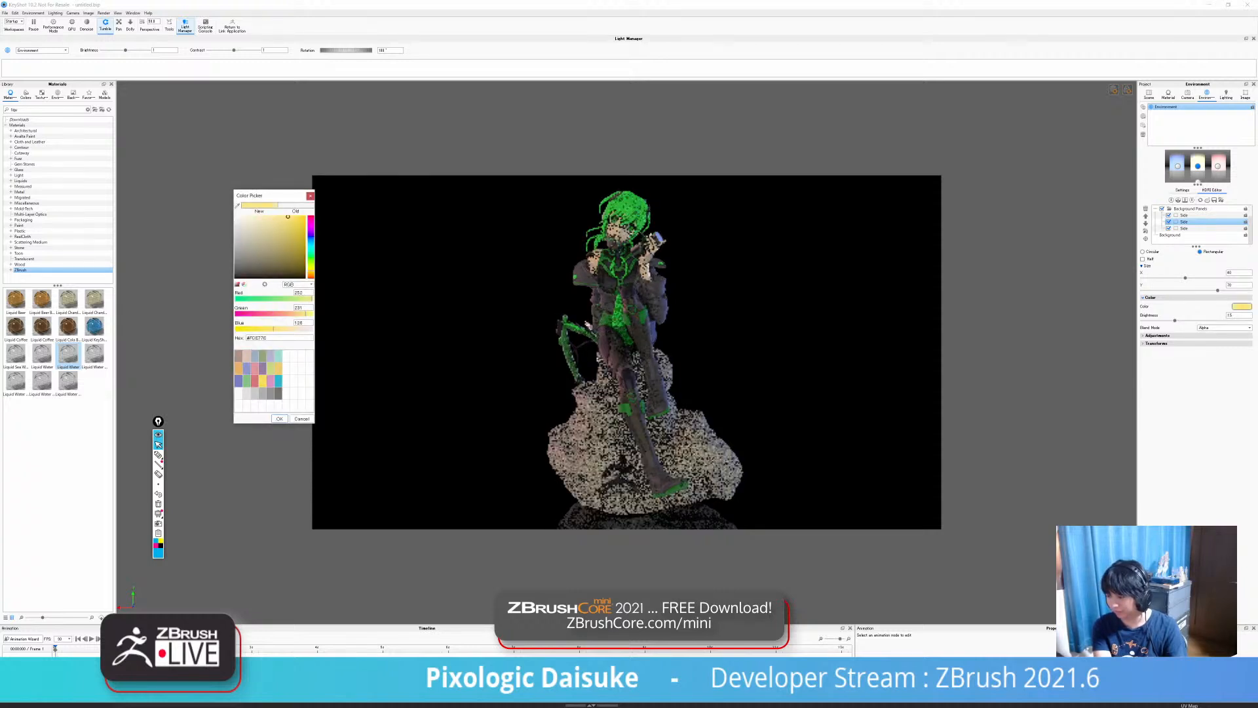
{"action": "left_click", "coordinate": [244, 216]}
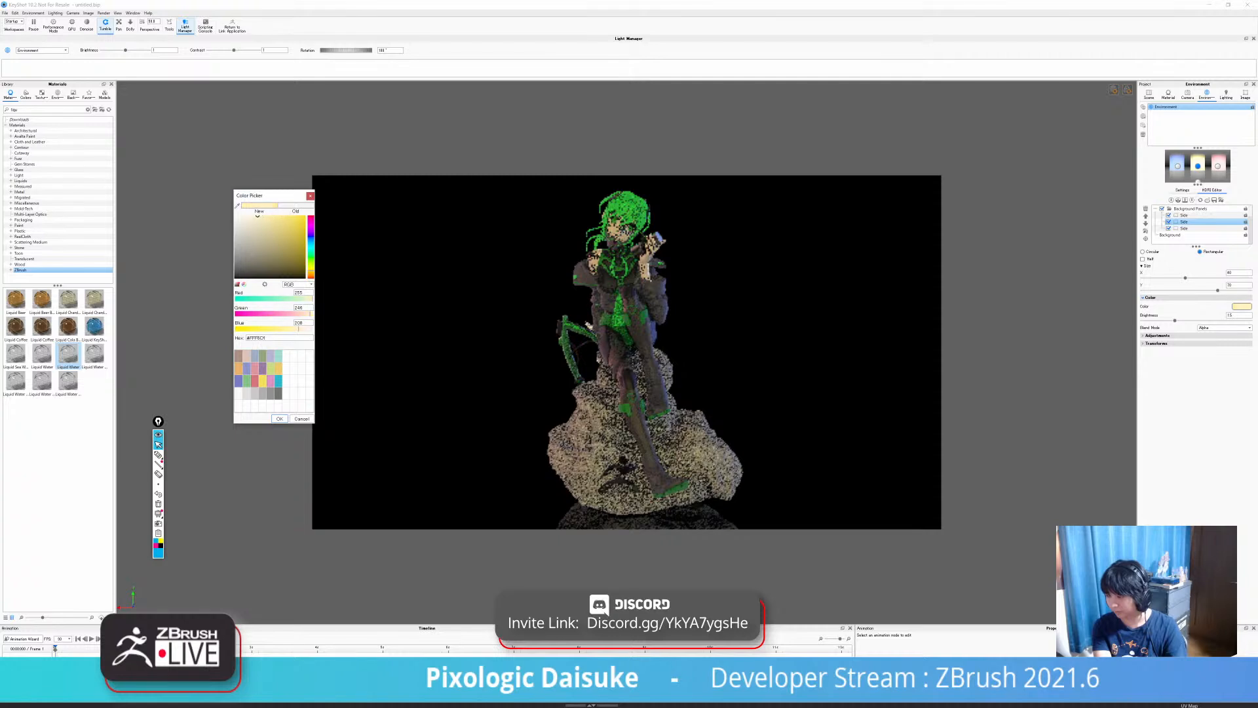
{"action": "left_click", "coordinate": [310, 273]}
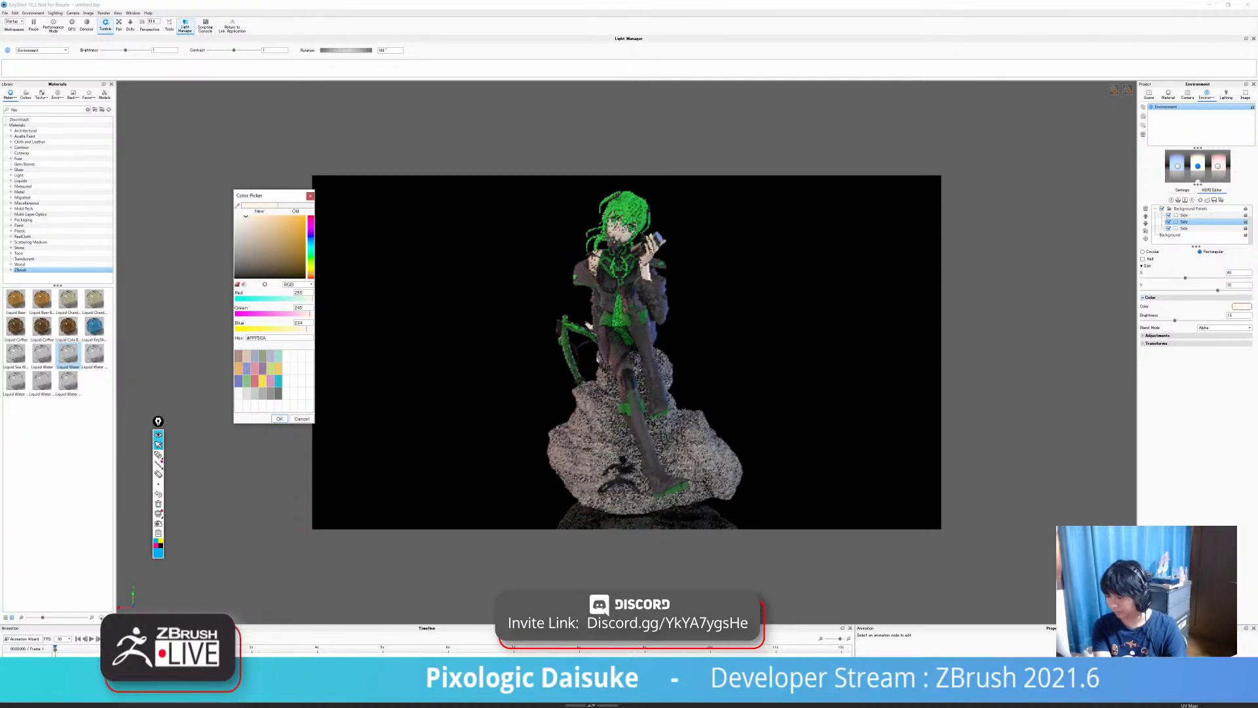
{"action": "left_click", "coordinate": [280, 419]}
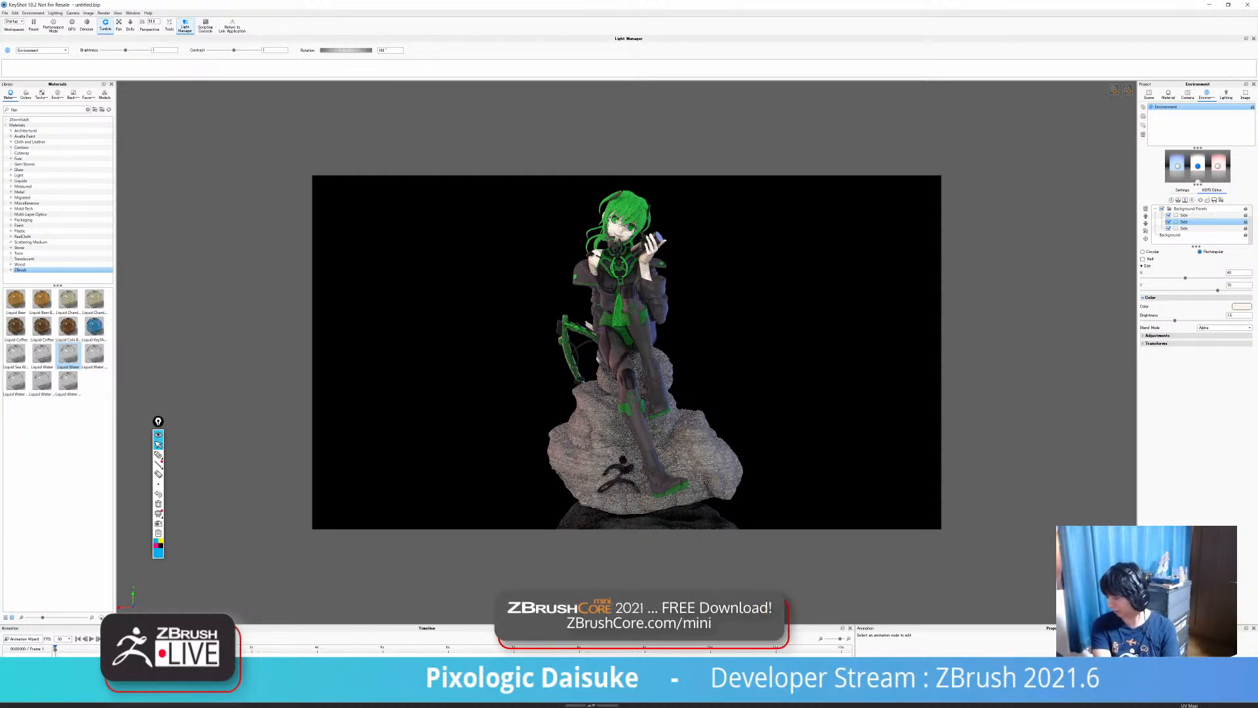
{"action": "key", "text": "ctrl+p"}
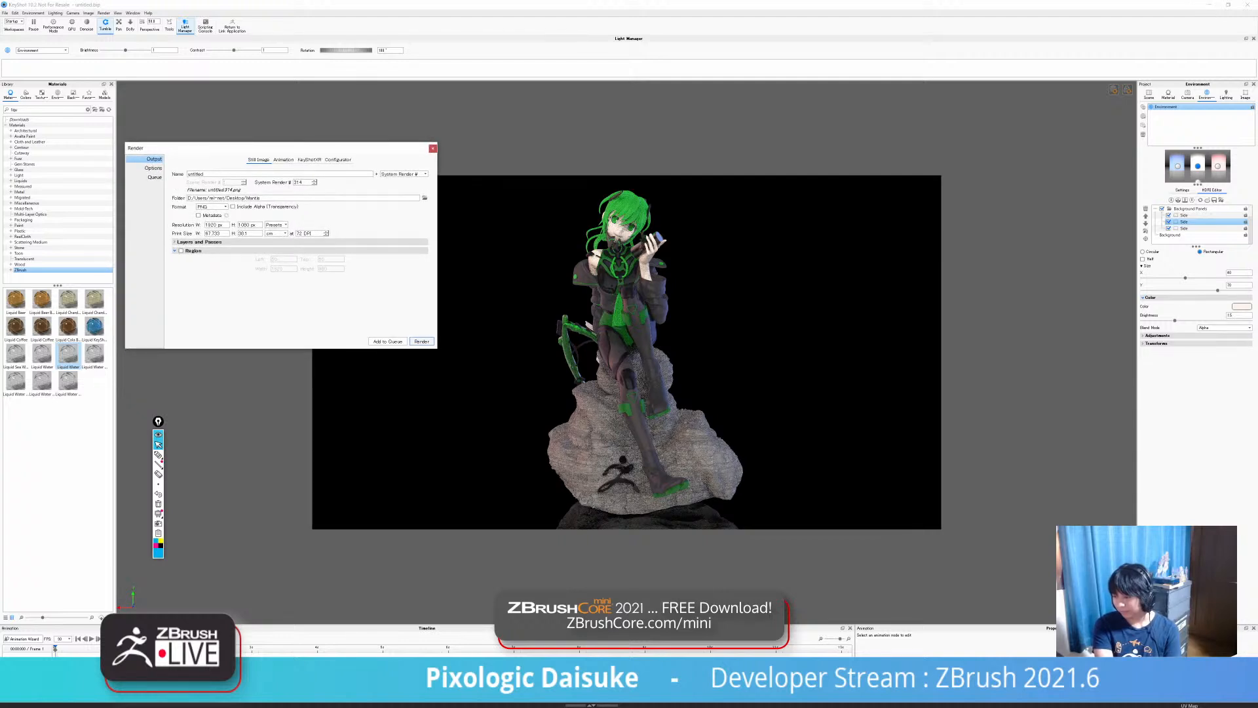
{"action": "left_click", "coordinate": [422, 342]}
{"action": "left_click_drag", "start_coordinate": [442, 164], "coordinate": [594, 90]}
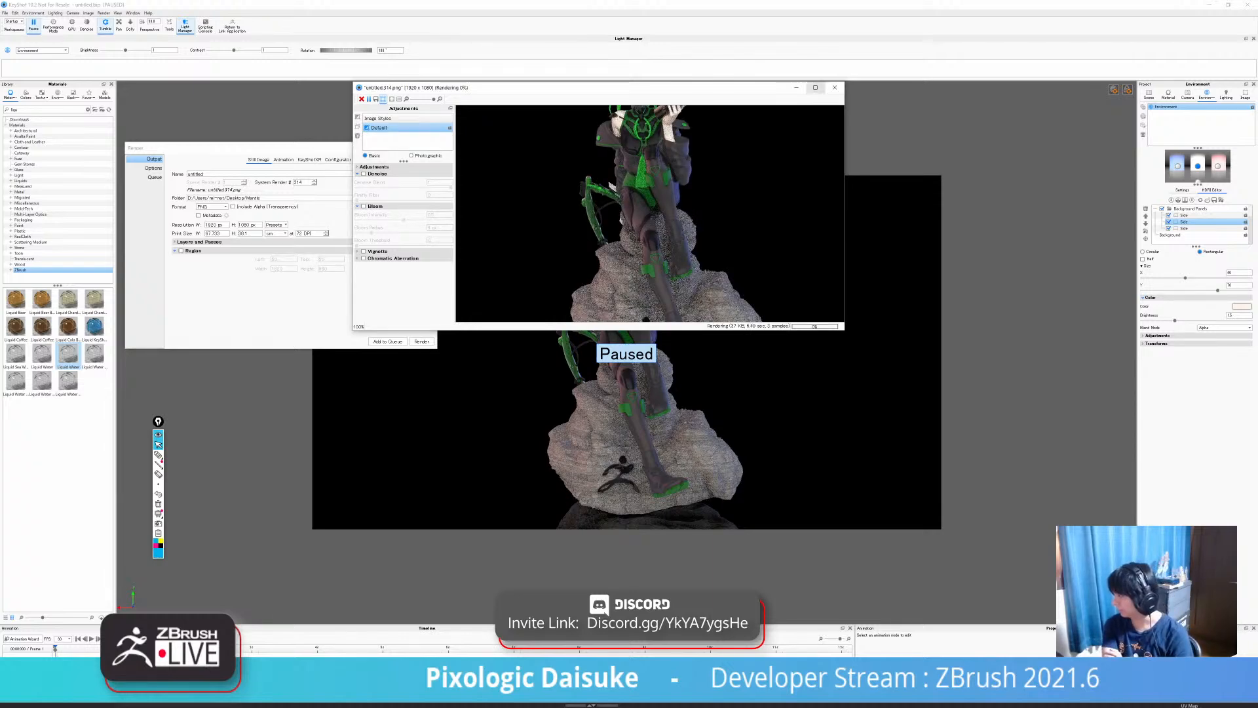
{"action": "left_click", "coordinate": [815, 87]}
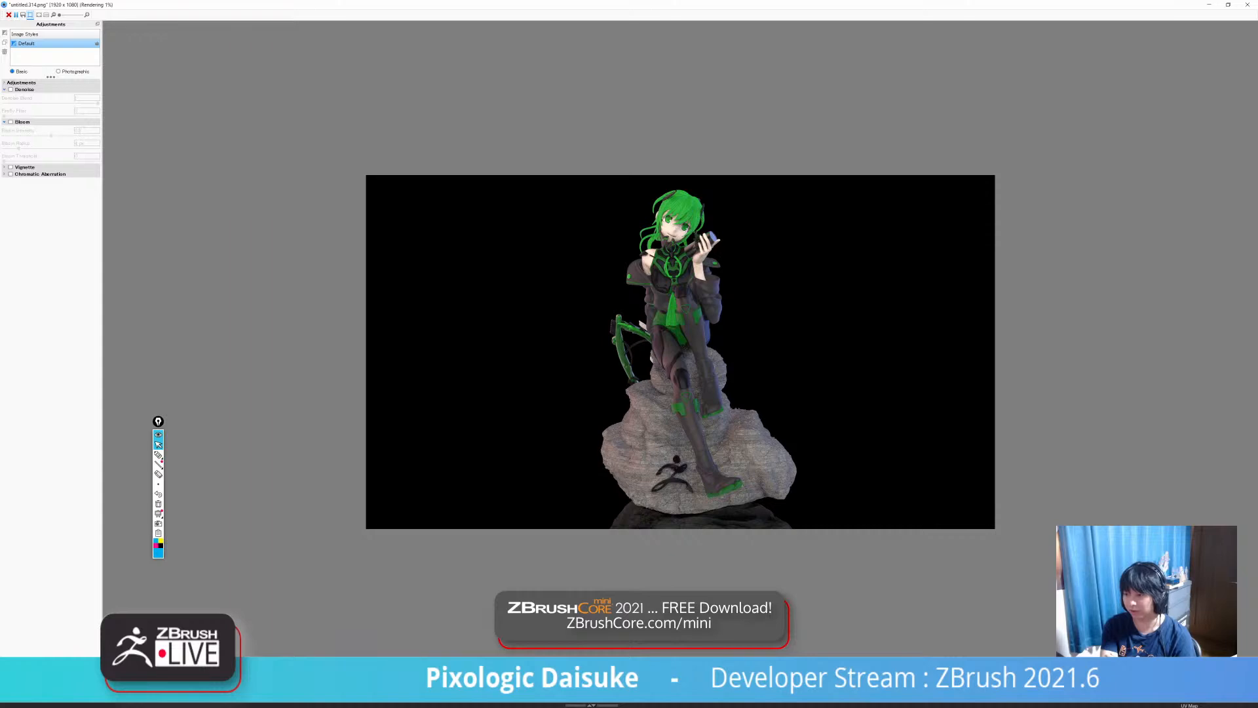
{"action": "key", "text": "Escape"}
{"action": "key", "text": "Return"}
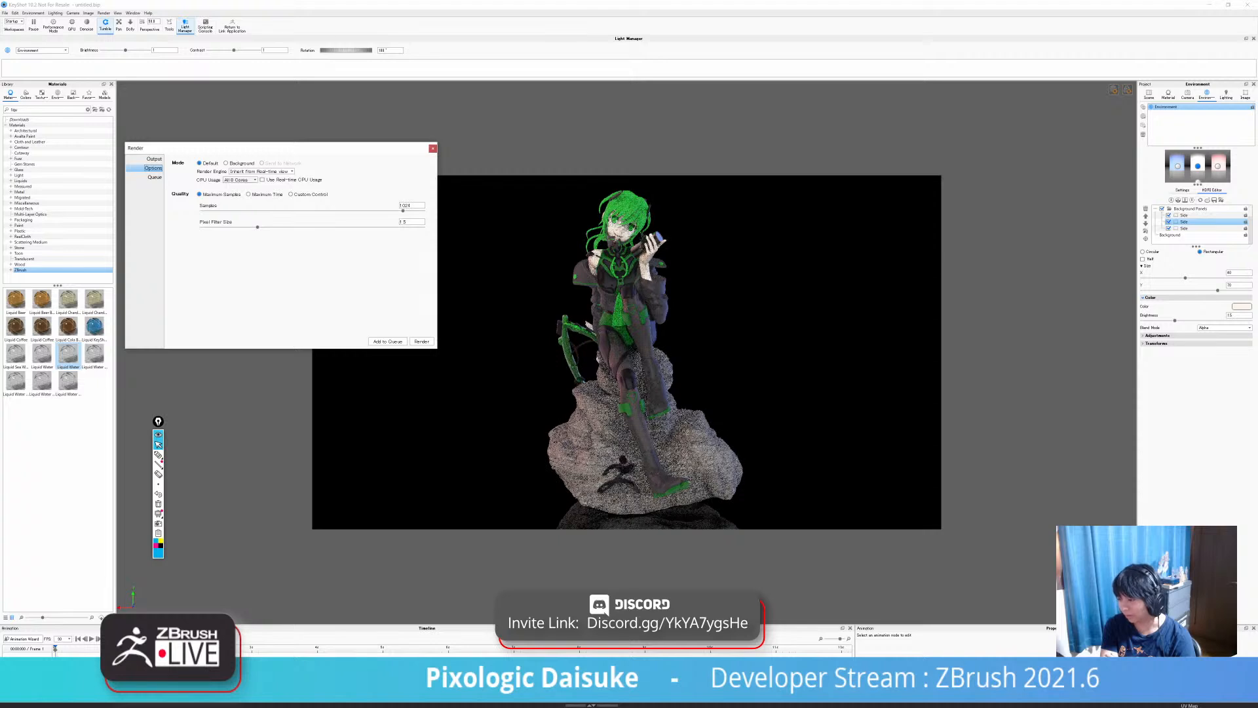
Render the front view as a still image with the GPU Mode render engine and 2048 samples, and close the finished render.
{"action": "left_click", "coordinate": [261, 171]}
{"action": "left_click", "coordinate": [242, 187]}
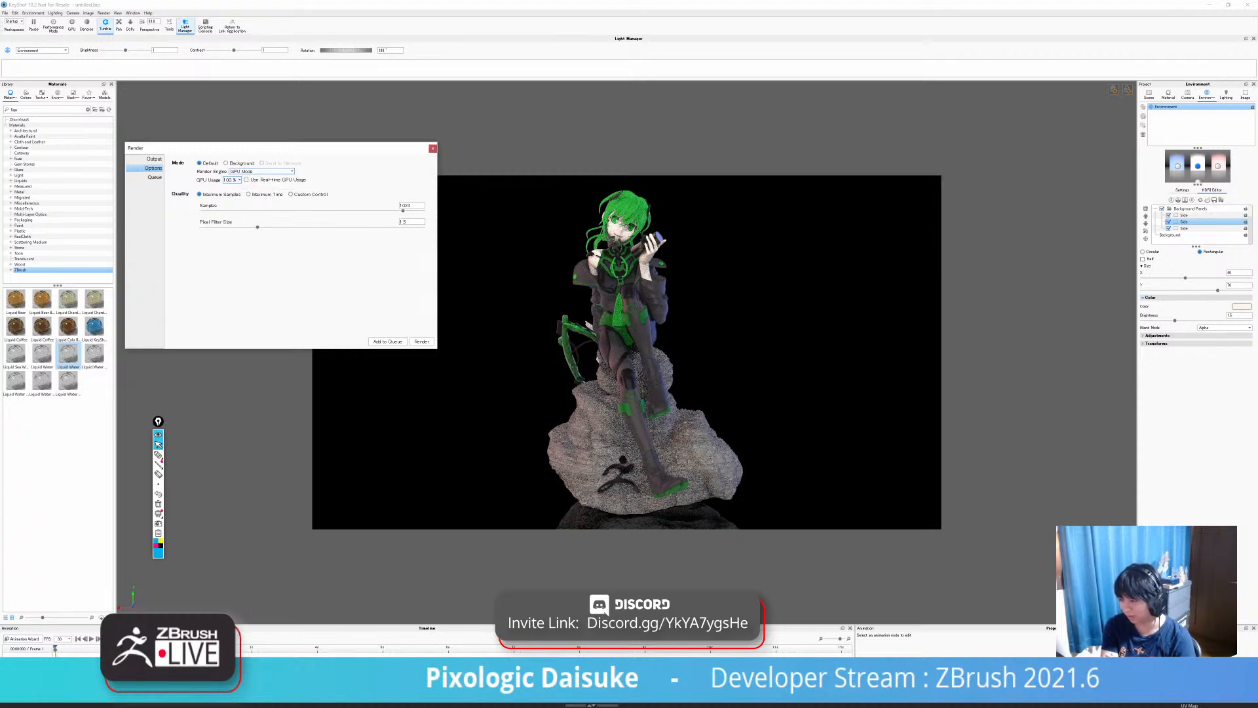
{"action": "double_click", "coordinate": [406, 206]}
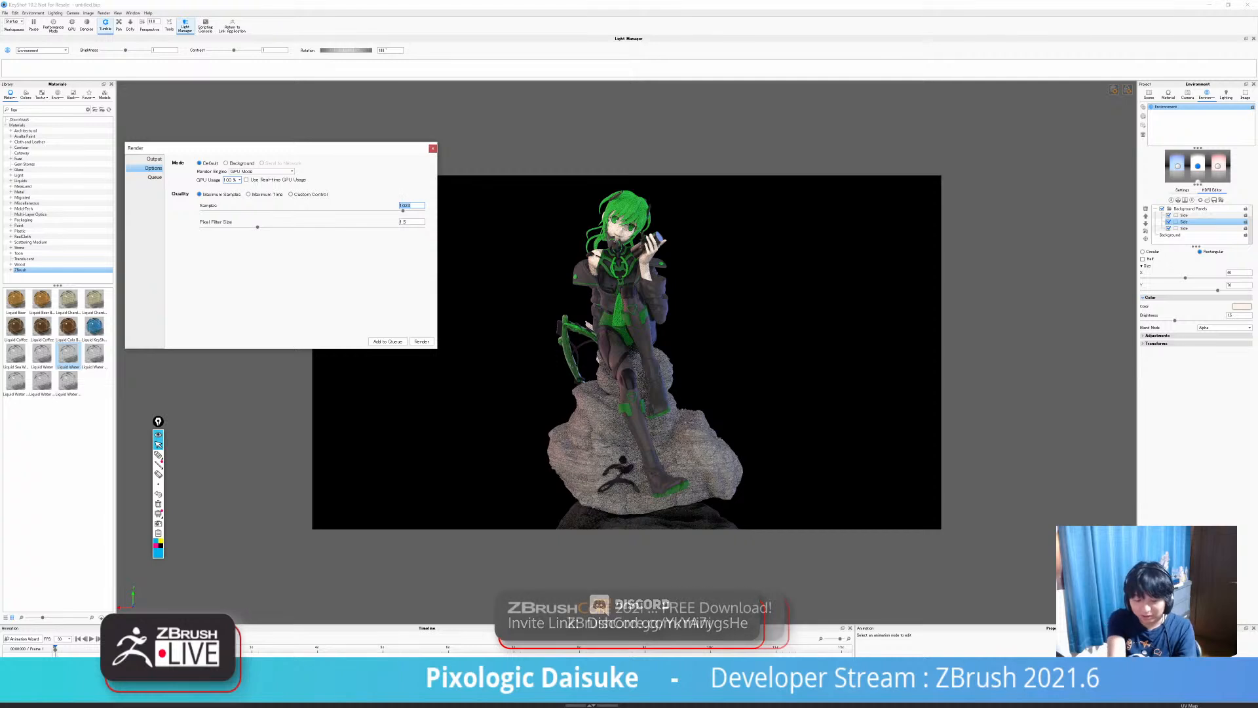
{"action": "type", "text": "2048"}
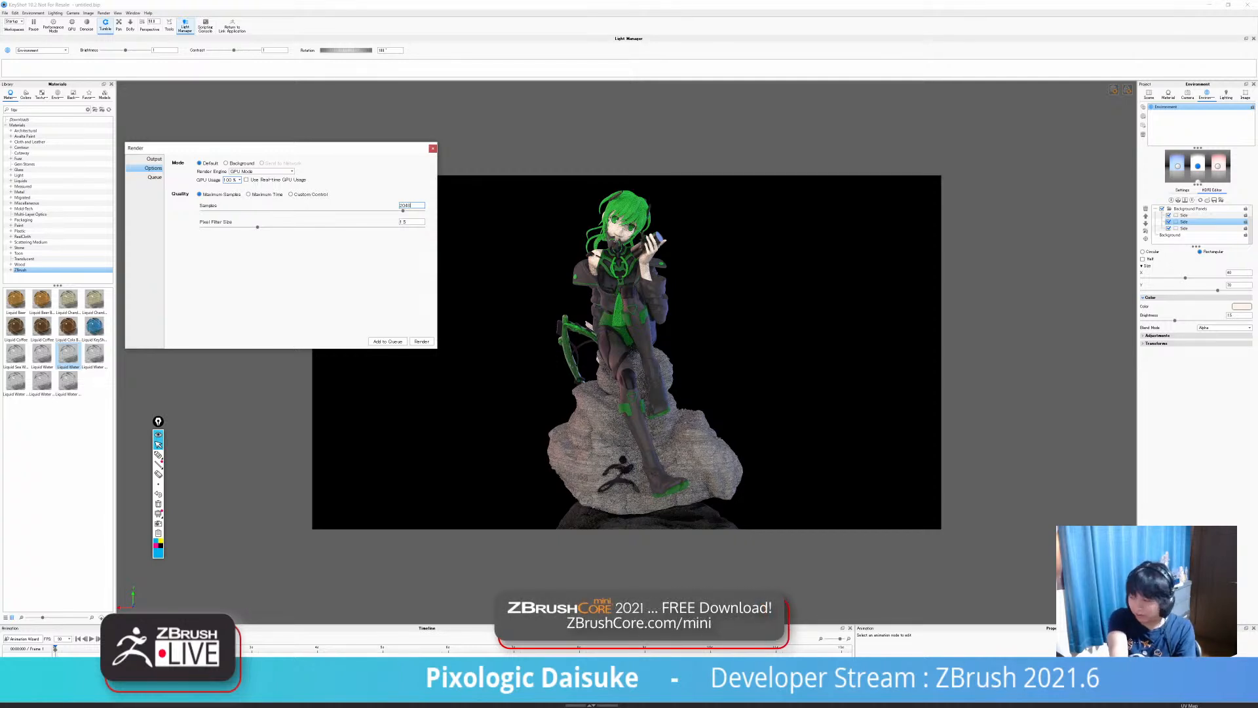
{"action": "left_click", "coordinate": [422, 342]}
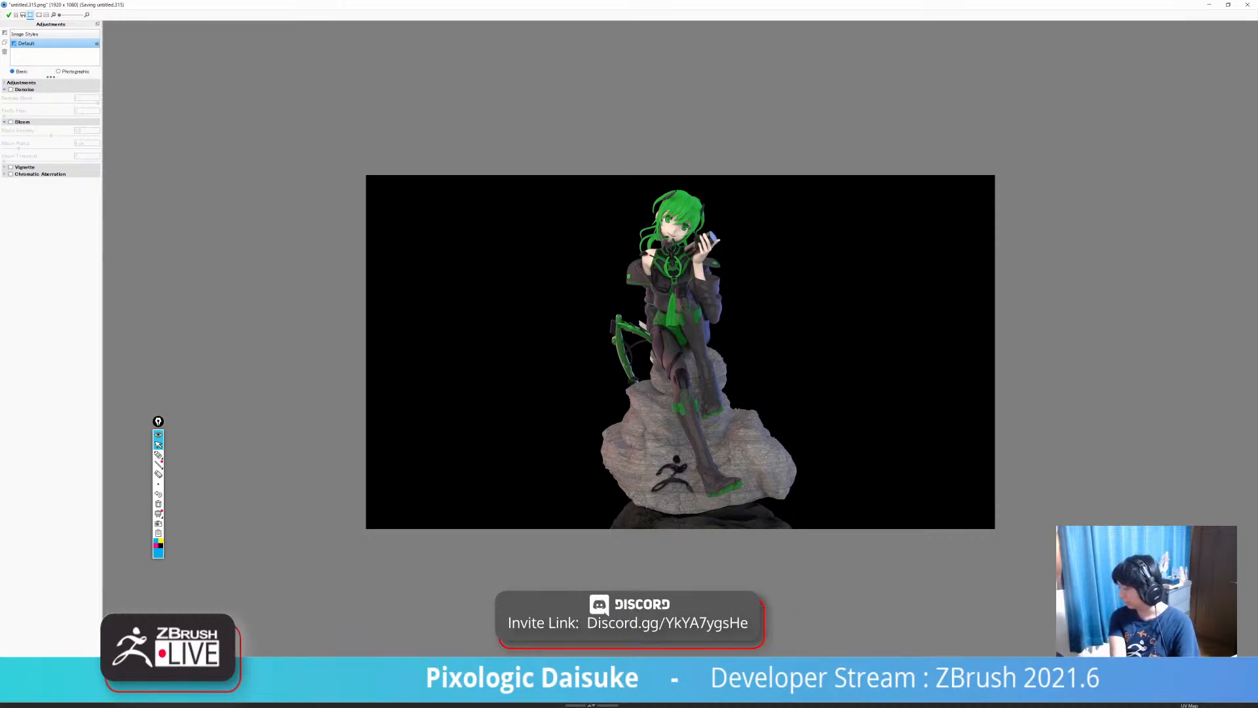
{"action": "left_click", "coordinate": [1248, 5]}
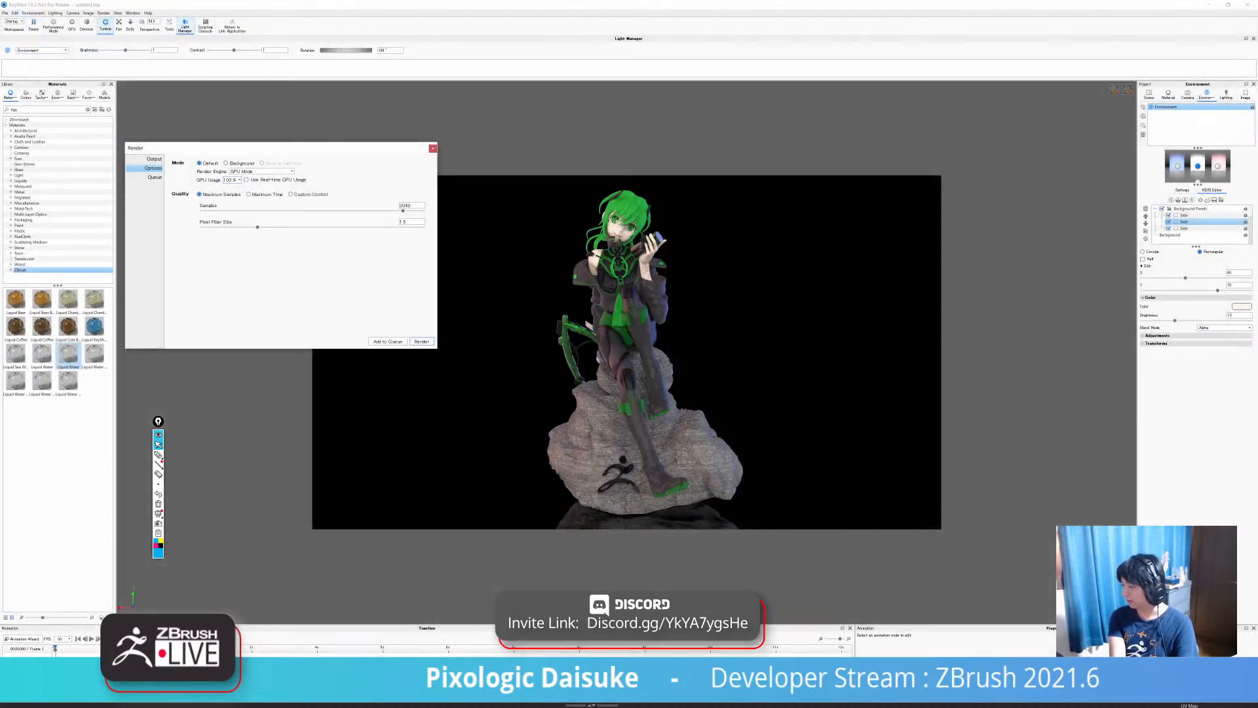
Close the render dialog, show the heads-up display and switch the real-time view to GPU mode.
{"action": "left_click_drag", "start_coordinate": [271, 149], "coordinate": [257, 171]}
{"action": "left_click", "coordinate": [140, 200]}
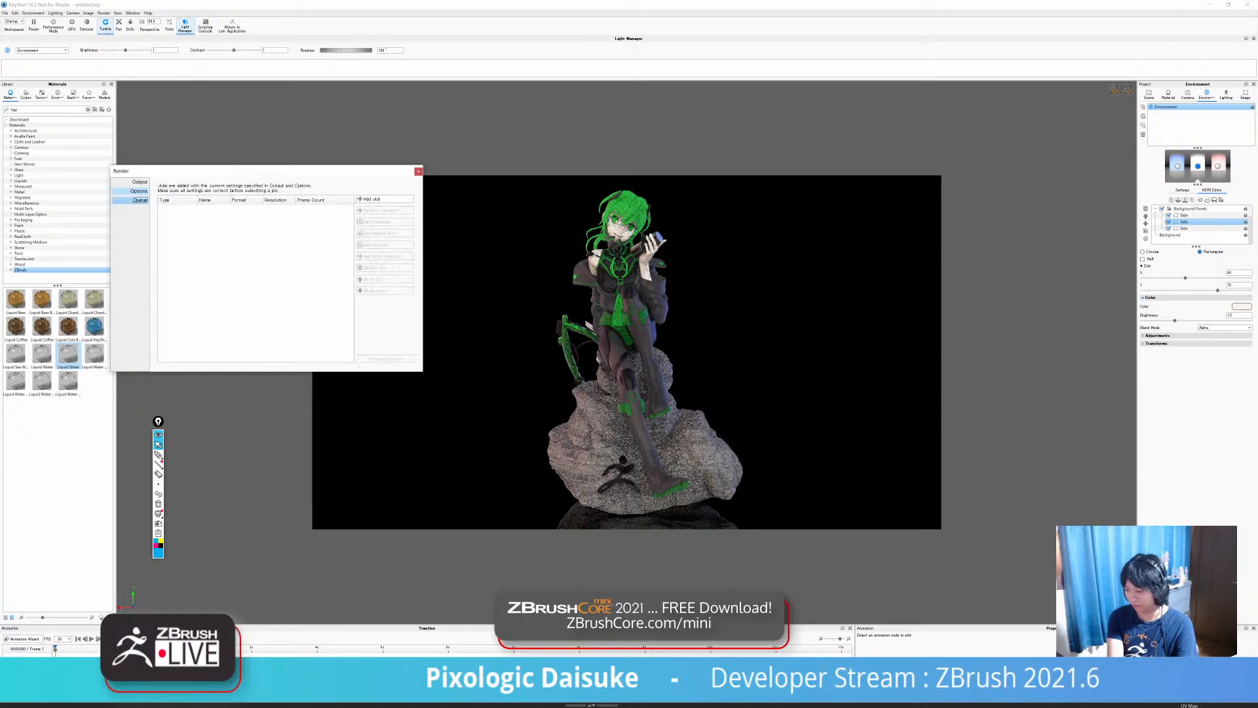
{"action": "left_click", "coordinate": [139, 182]}
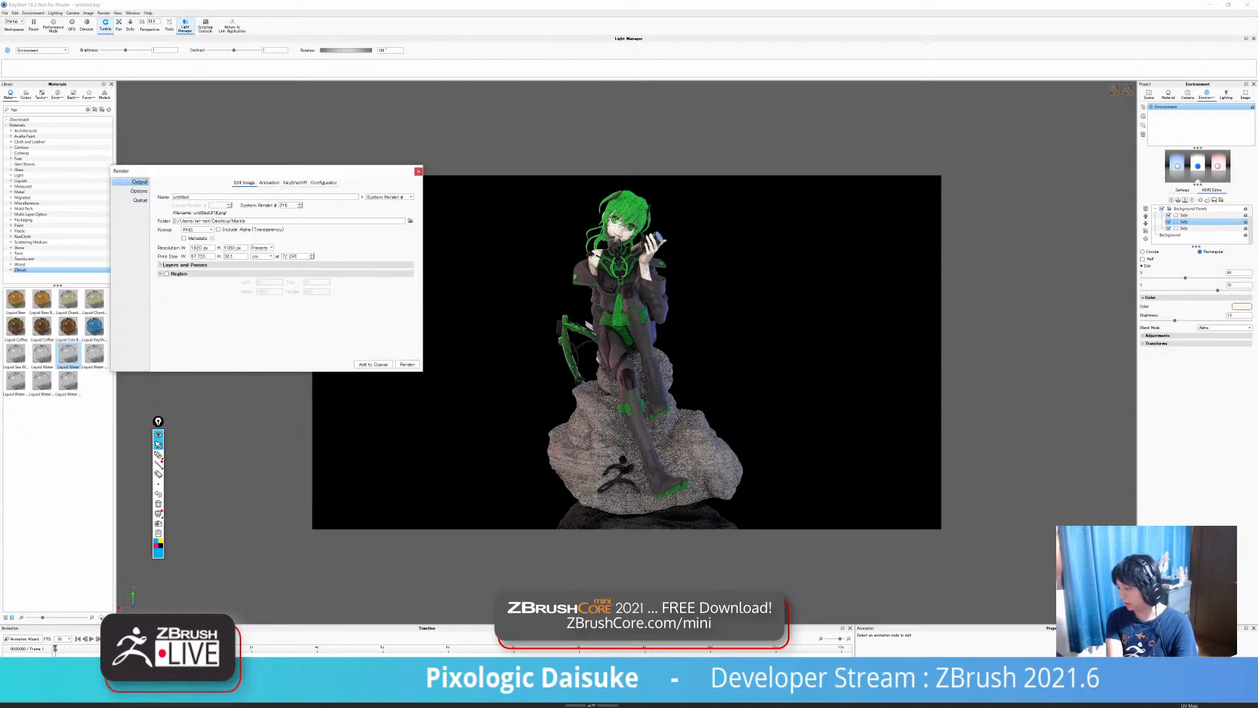
{"action": "key", "text": "Escape"}
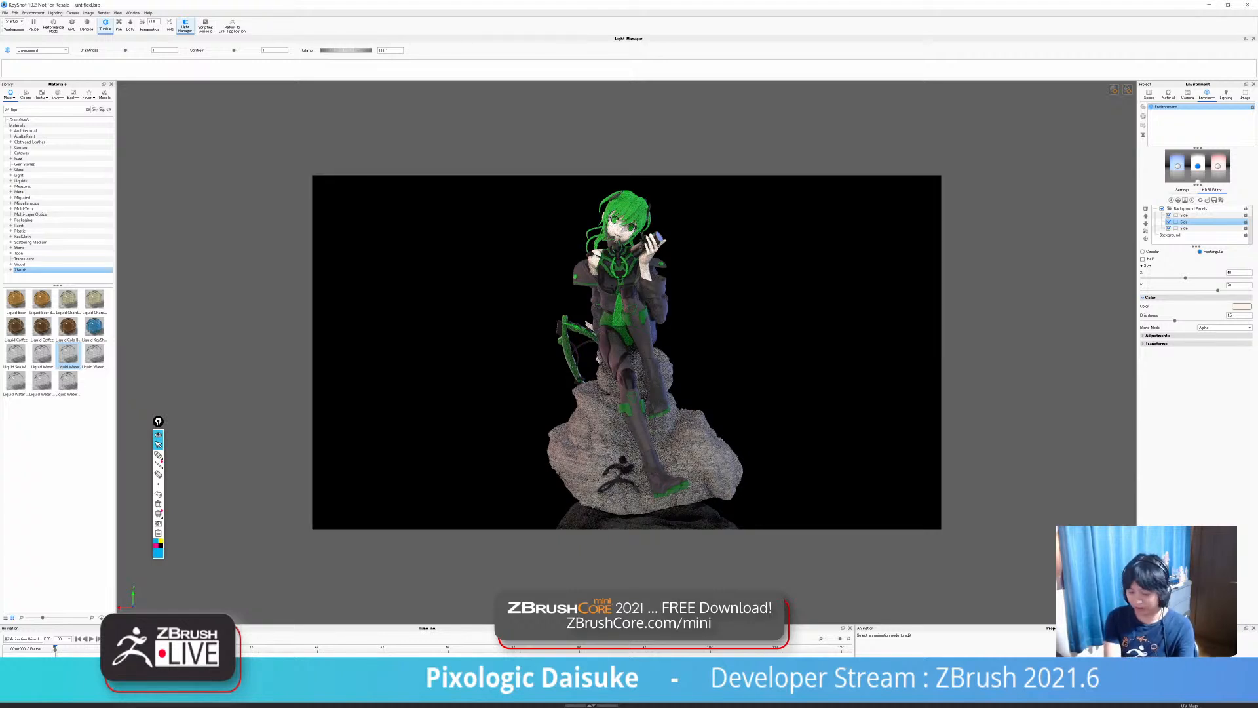
{"action": "key", "text": "h"}
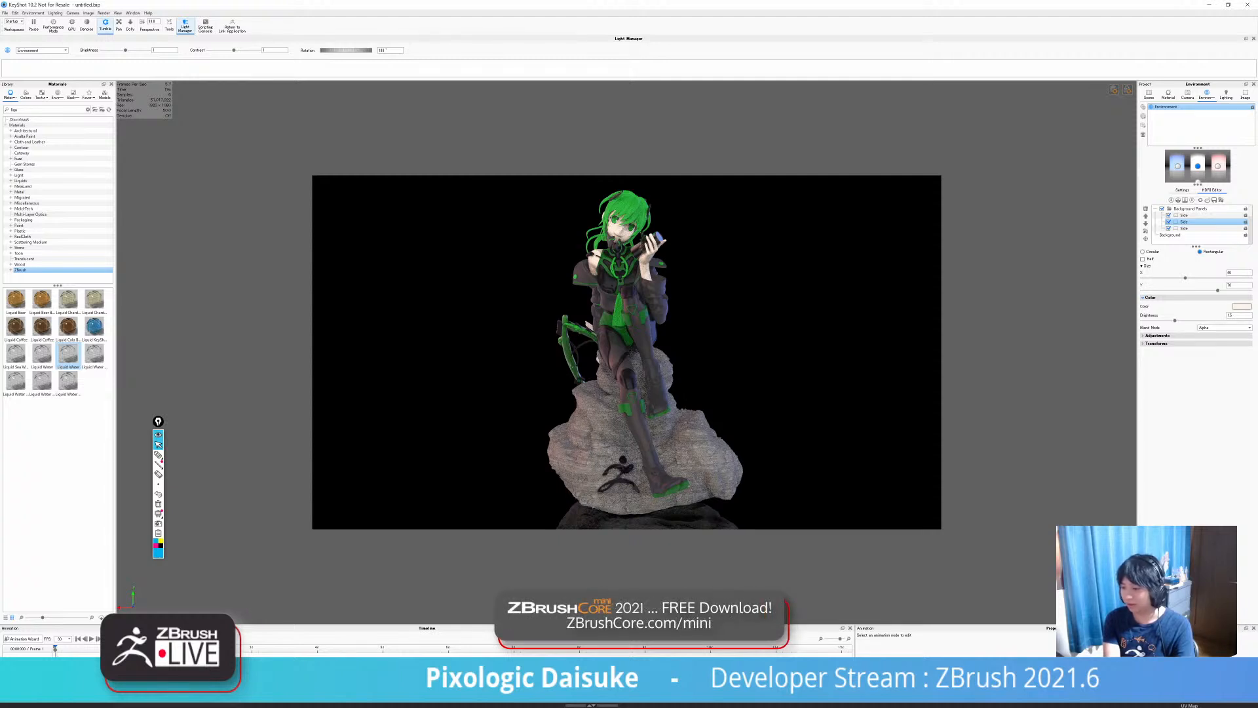
{"action": "left_click", "coordinate": [72, 25]}
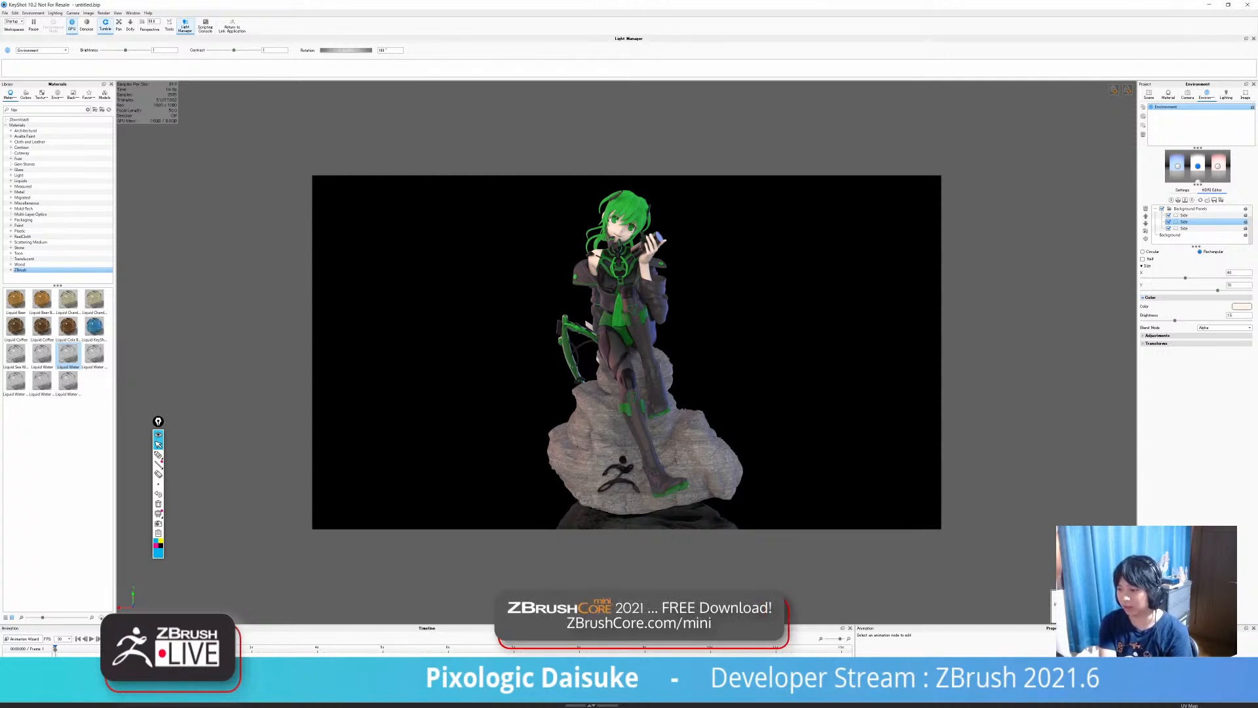
Look through the render and camera commands and the project's scene, material, camera, environment, lighting and image settings.
{"action": "left_click", "coordinate": [103, 13]}
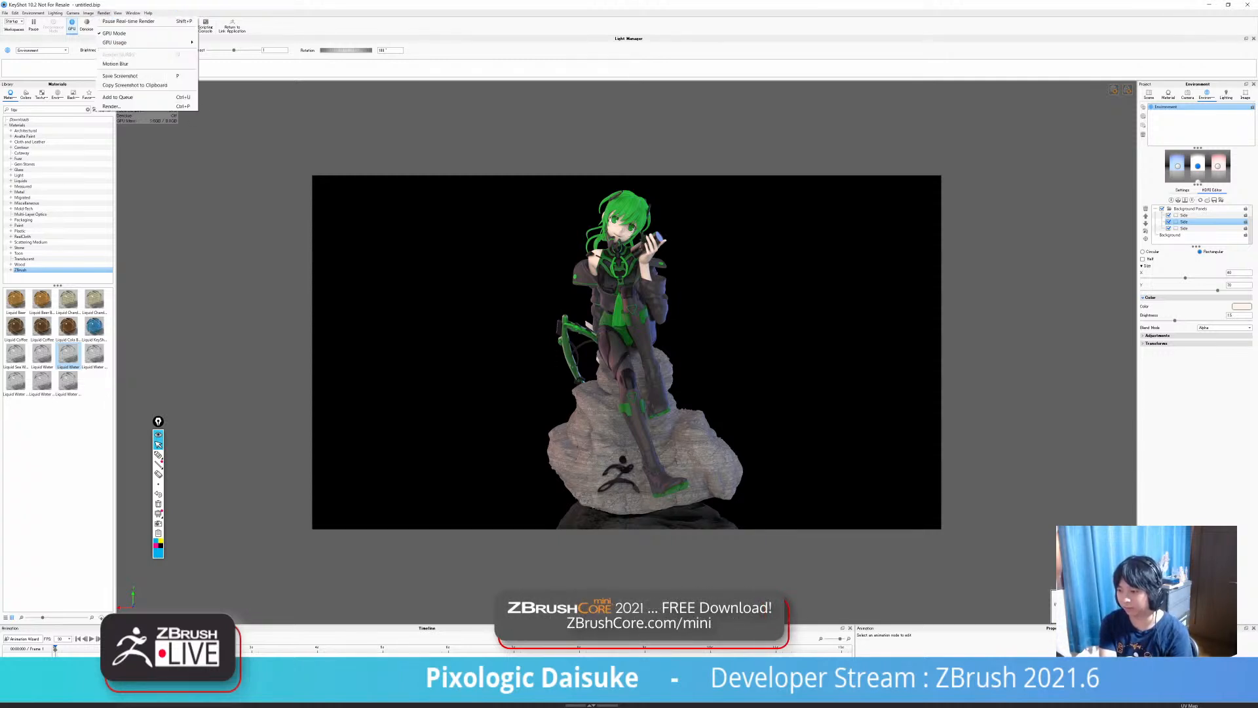
{"action": "mouse_move", "coordinate": [118, 14]}
{"action": "mouse_move", "coordinate": [32, 13]}
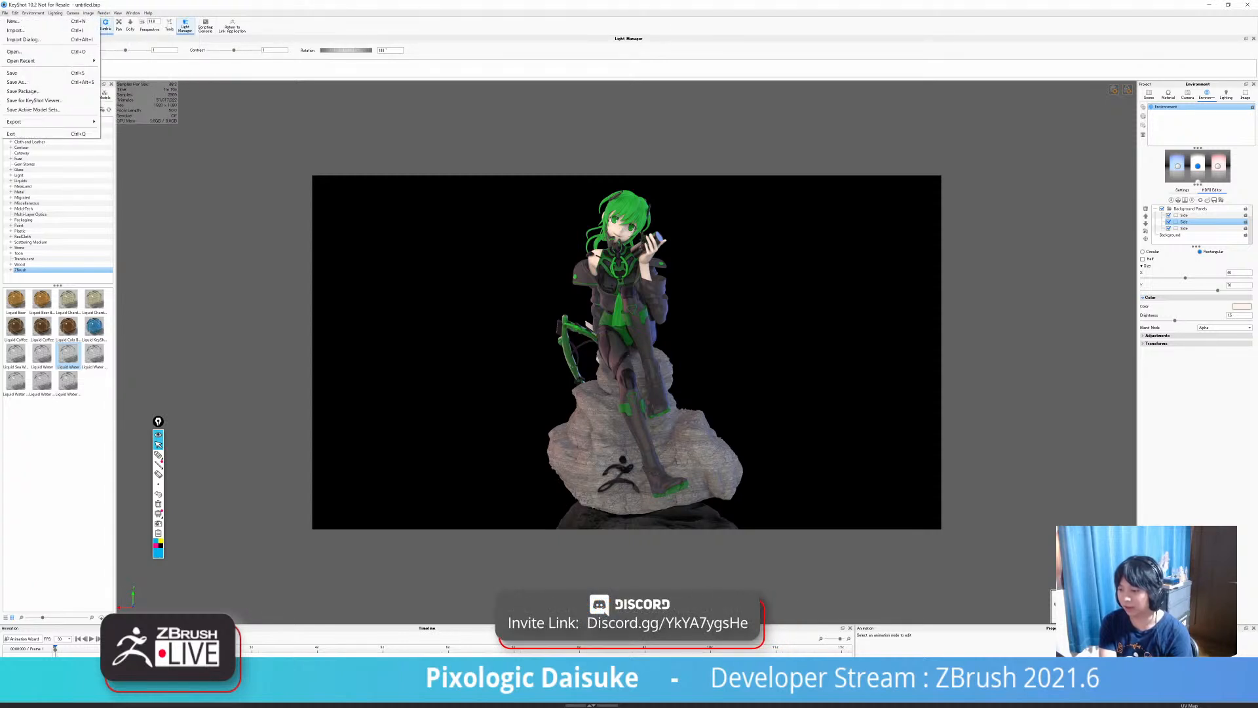
{"action": "left_click", "coordinate": [133, 13]}
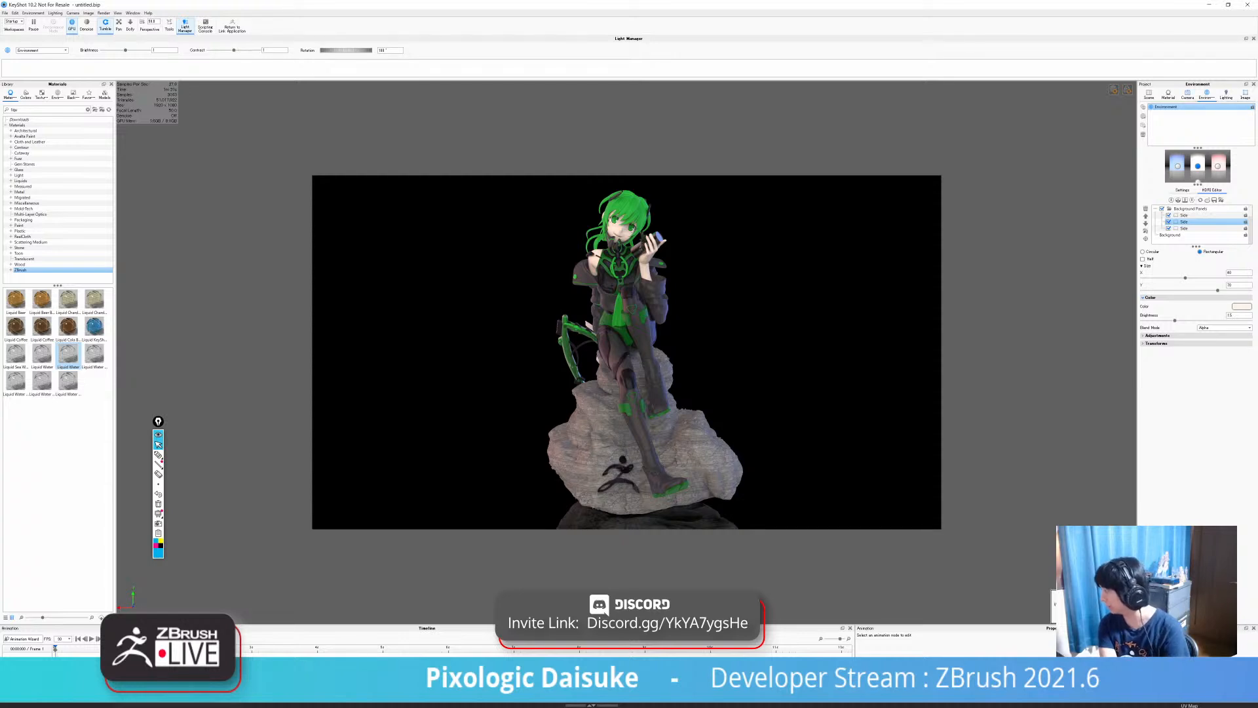
{"action": "left_click", "coordinate": [1245, 94]}
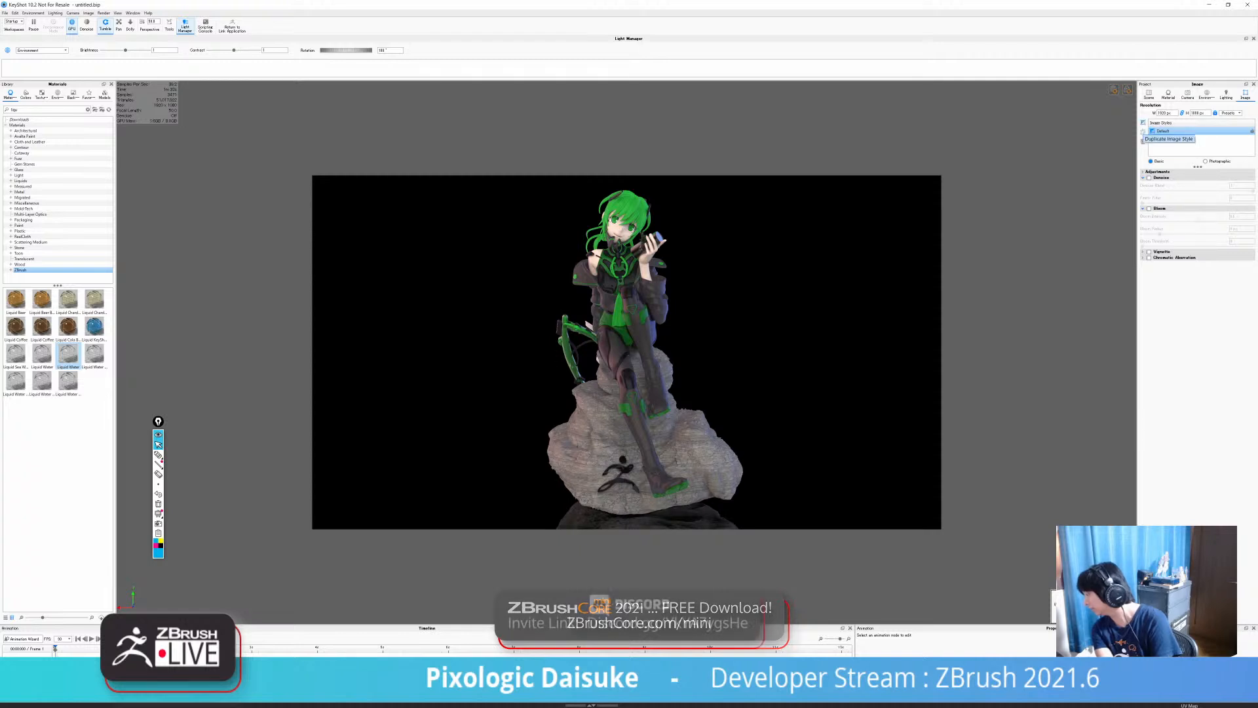
{"action": "left_click", "coordinate": [1187, 95]}
{"action": "left_click", "coordinate": [1168, 95]}
{"action": "left_click", "coordinate": [1149, 94]}
{"action": "left_click", "coordinate": [1207, 94]}
{"action": "left_click", "coordinate": [1226, 95]}
{"action": "left_click", "coordinate": [1246, 94]}
{"action": "left_click", "coordinate": [1227, 94]}
{"action": "left_click", "coordinate": [1207, 95]}
{"action": "left_click", "coordinate": [1245, 94]}
{"action": "left_click", "coordinate": [133, 13]}
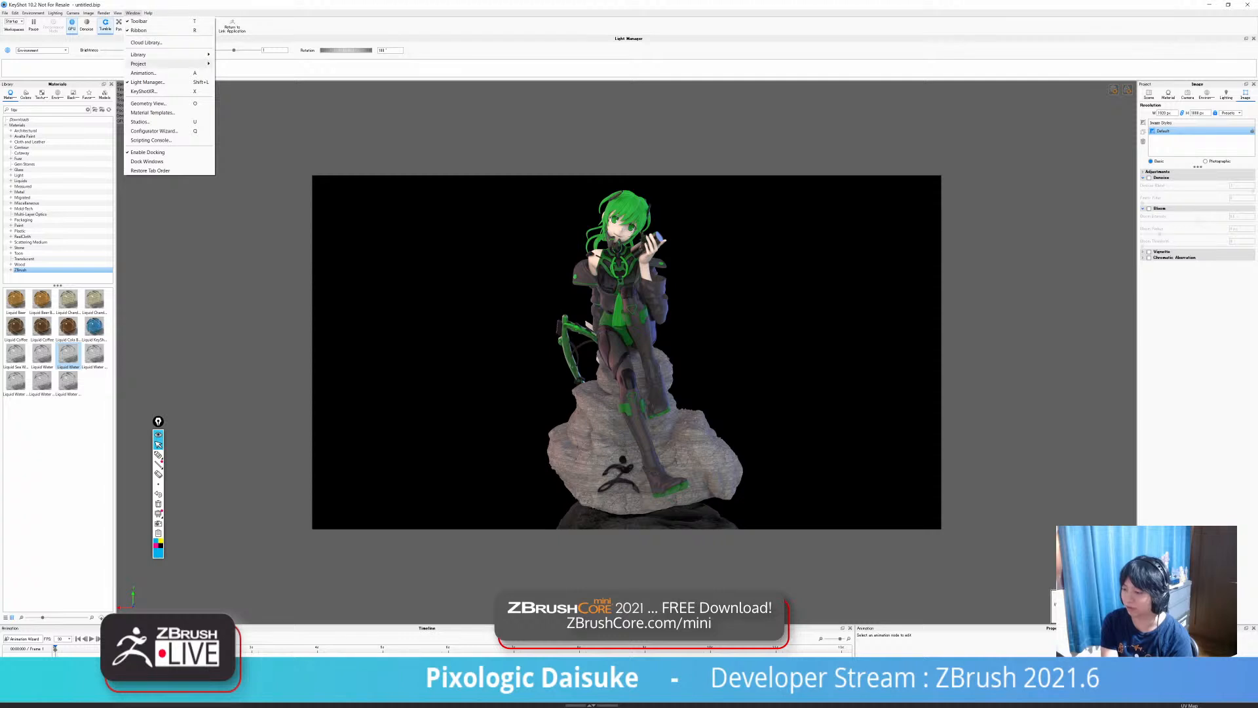
{"action": "mouse_move", "coordinate": [104, 13]}
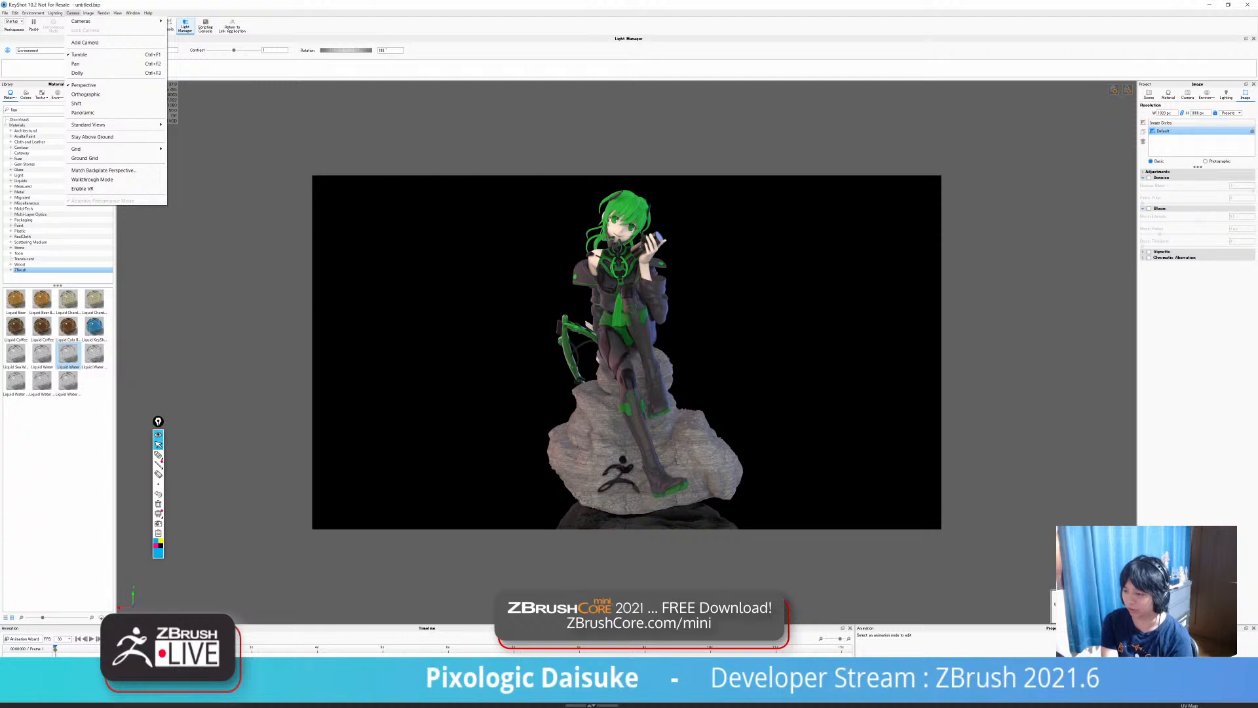
{"action": "mouse_move", "coordinate": [14, 13]}
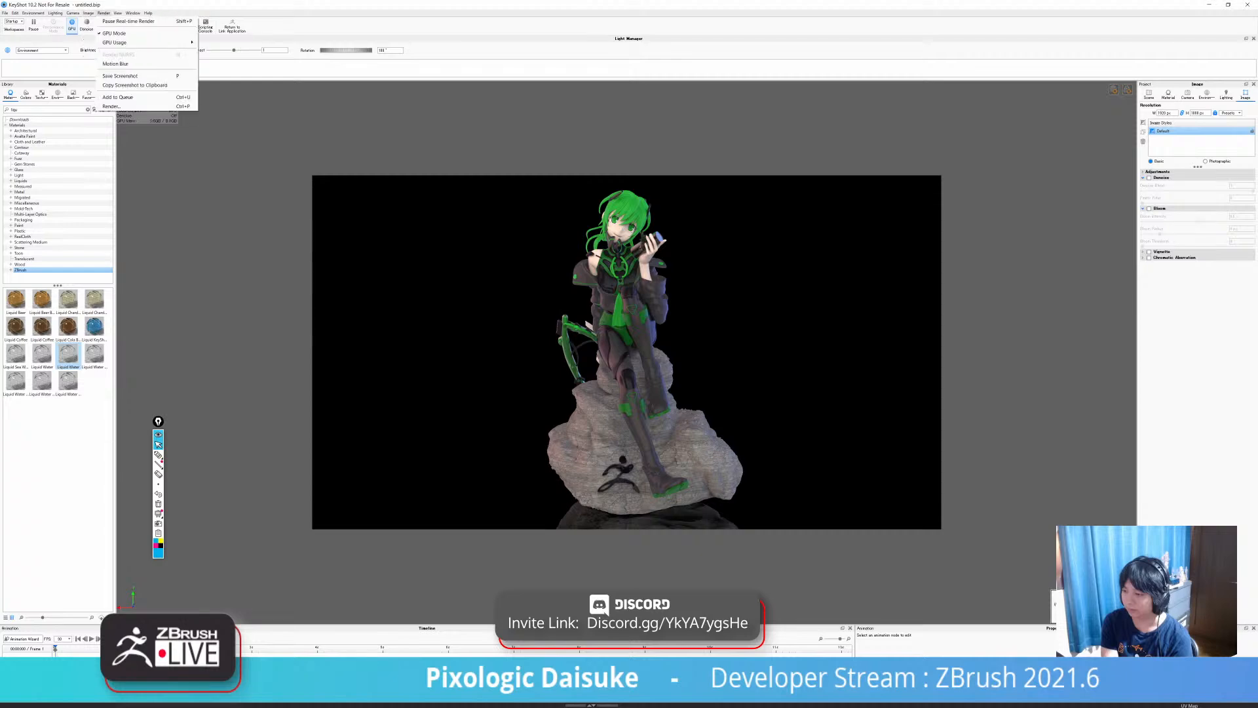
{"action": "left_click", "coordinate": [133, 13]}
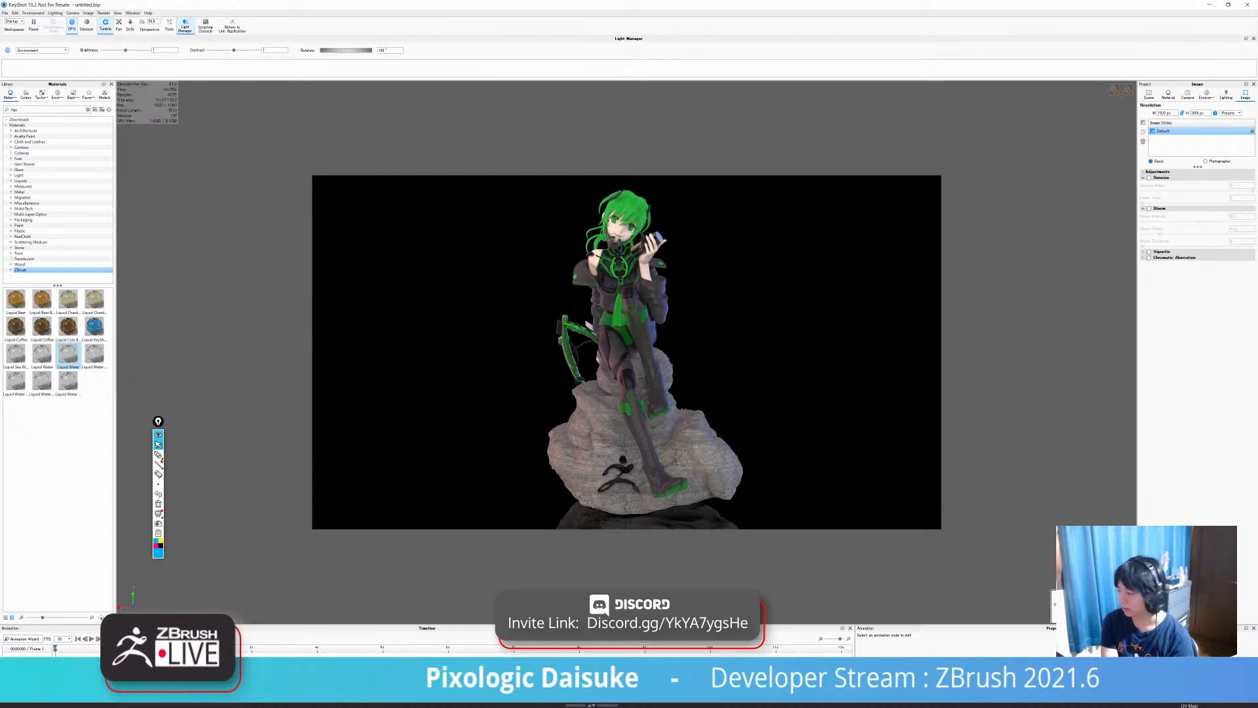
Turn the figure around to its back, render that view as a still image, and close the render dialog.
{"action": "left_click_drag", "start_coordinate": [655, 367], "coordinate": [1048, 367]}
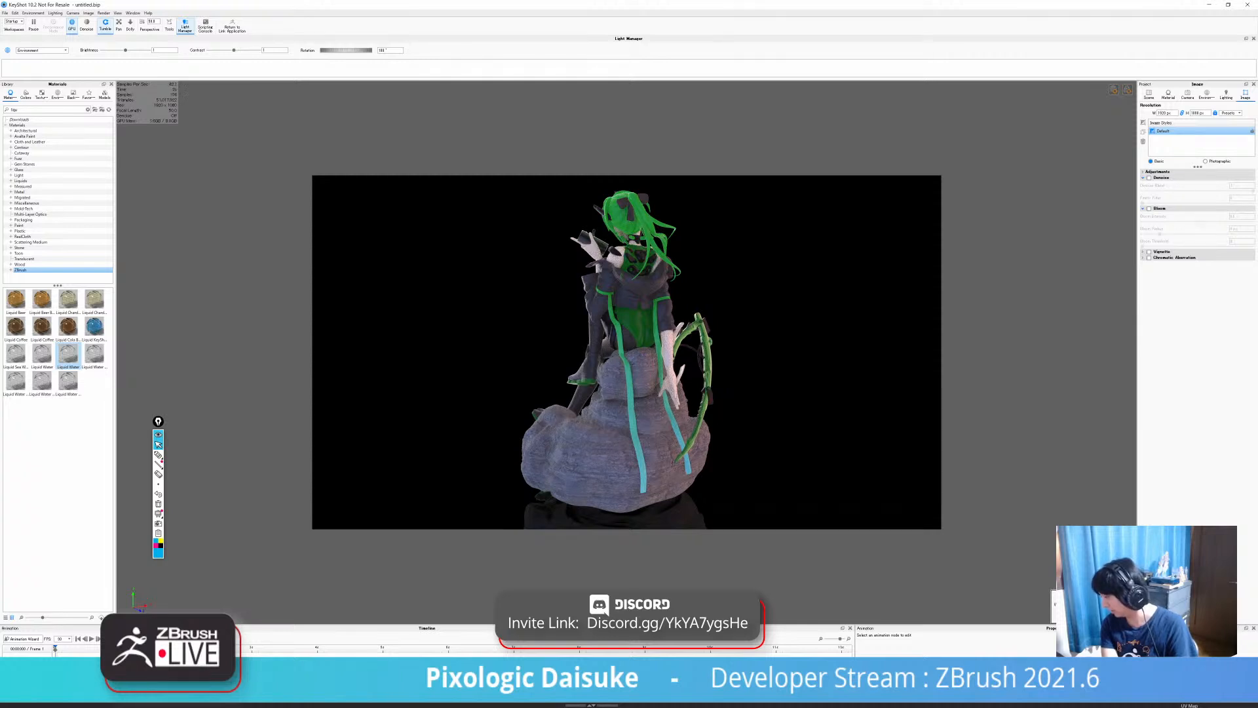
{"action": "mouse_move", "coordinate": [627, 354]}
{"action": "left_mouse_down"}
{"action": "mouse_move", "coordinate": [600, 346]}
{"action": "mouse_move", "coordinate": [638, 356]}
{"action": "left_mouse_up"}
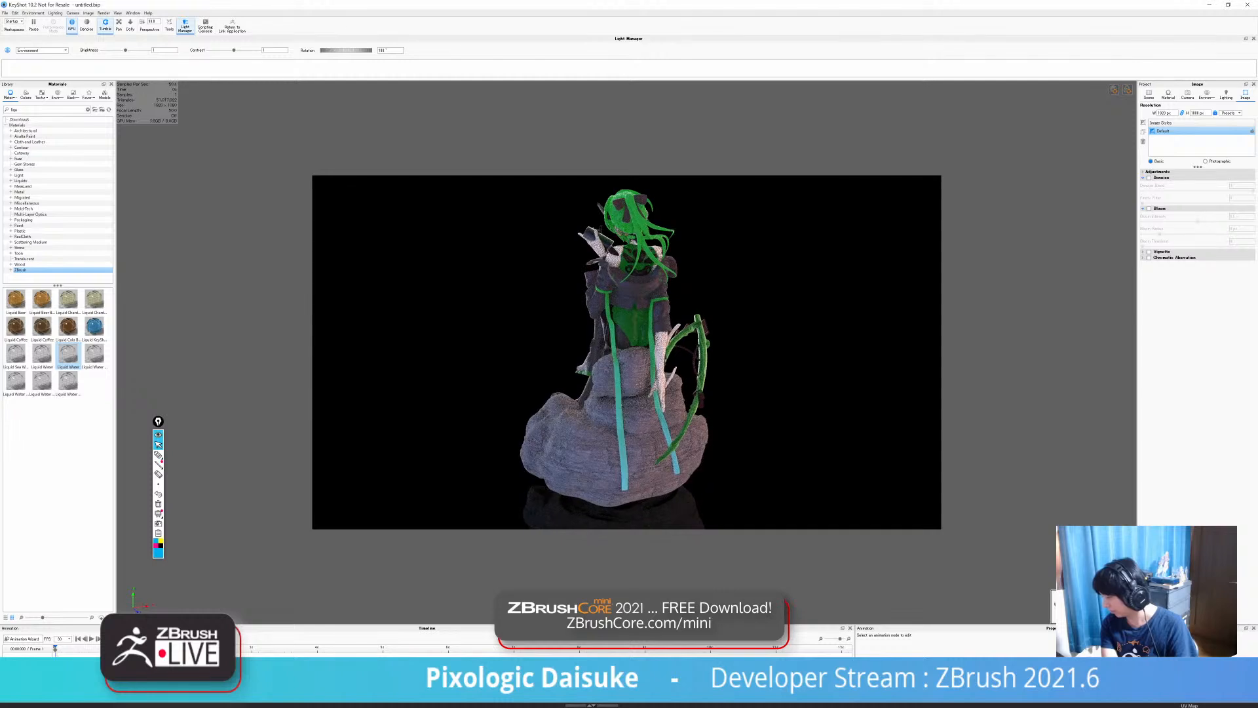
{"action": "key", "text": "ctrl+p"}
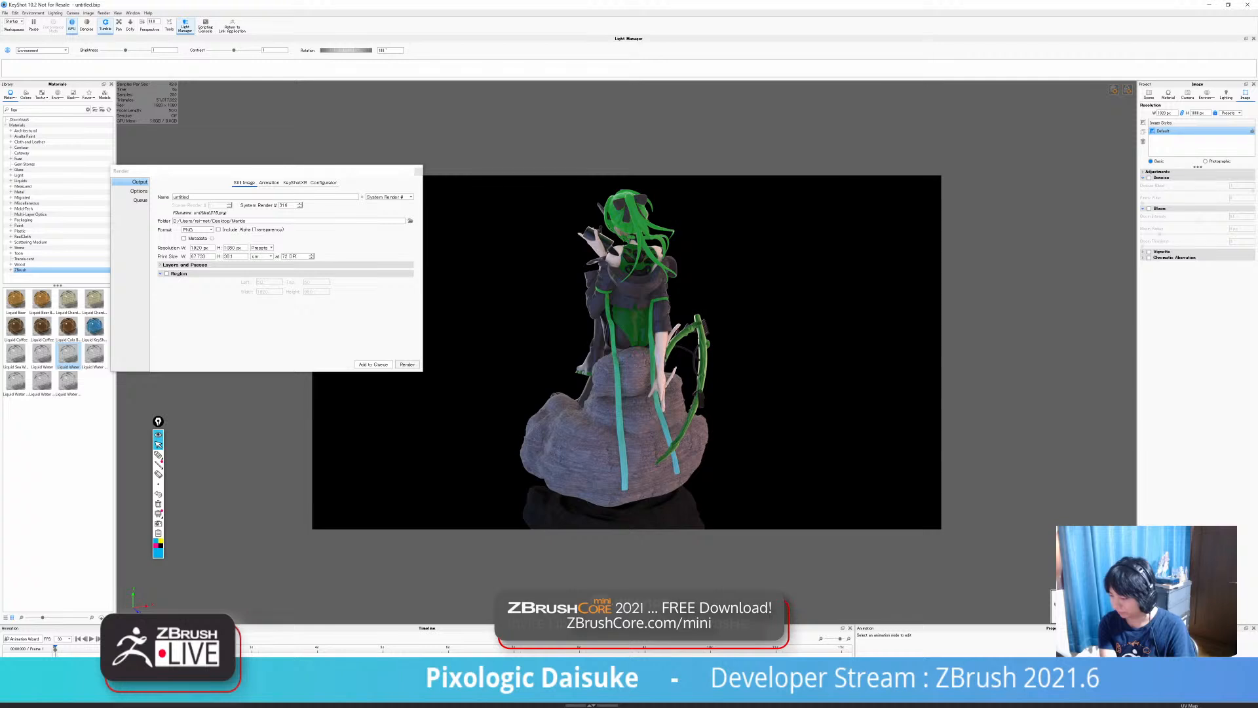
{"action": "left_click", "coordinate": [407, 364]}
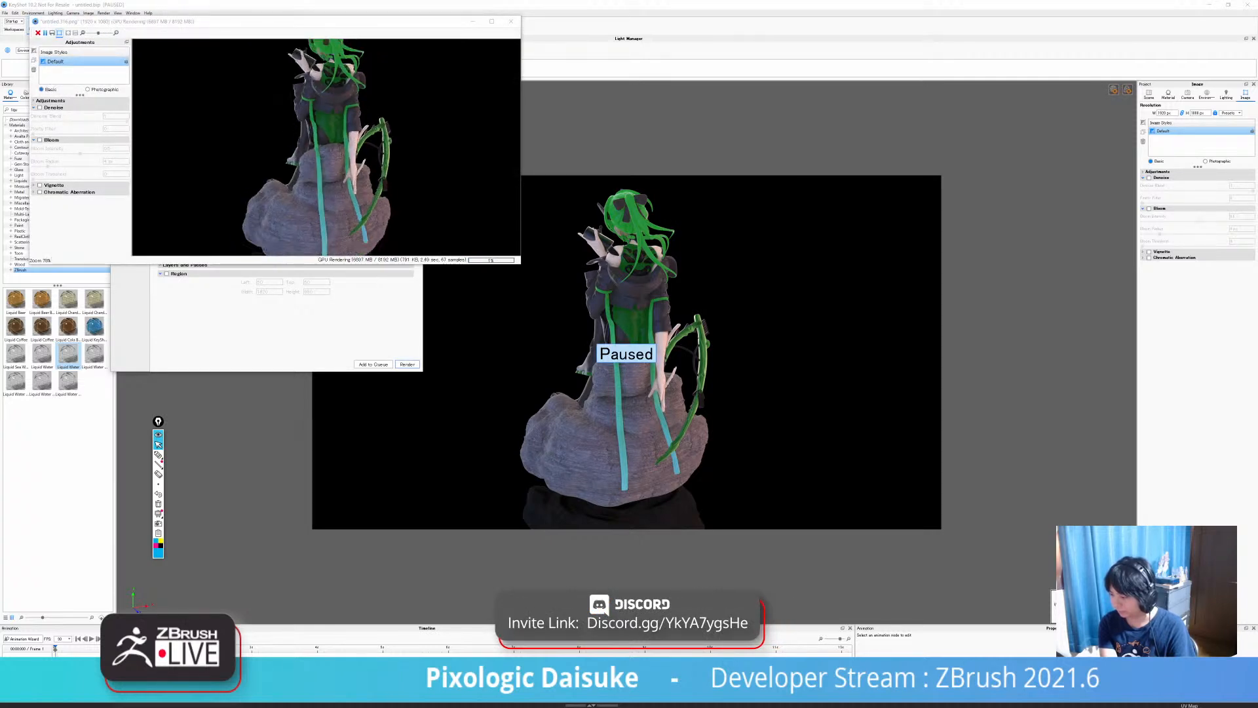
{"action": "scroll", "coordinate": [327, 147], "scroll_direction": "down", "scroll_amount": 1}
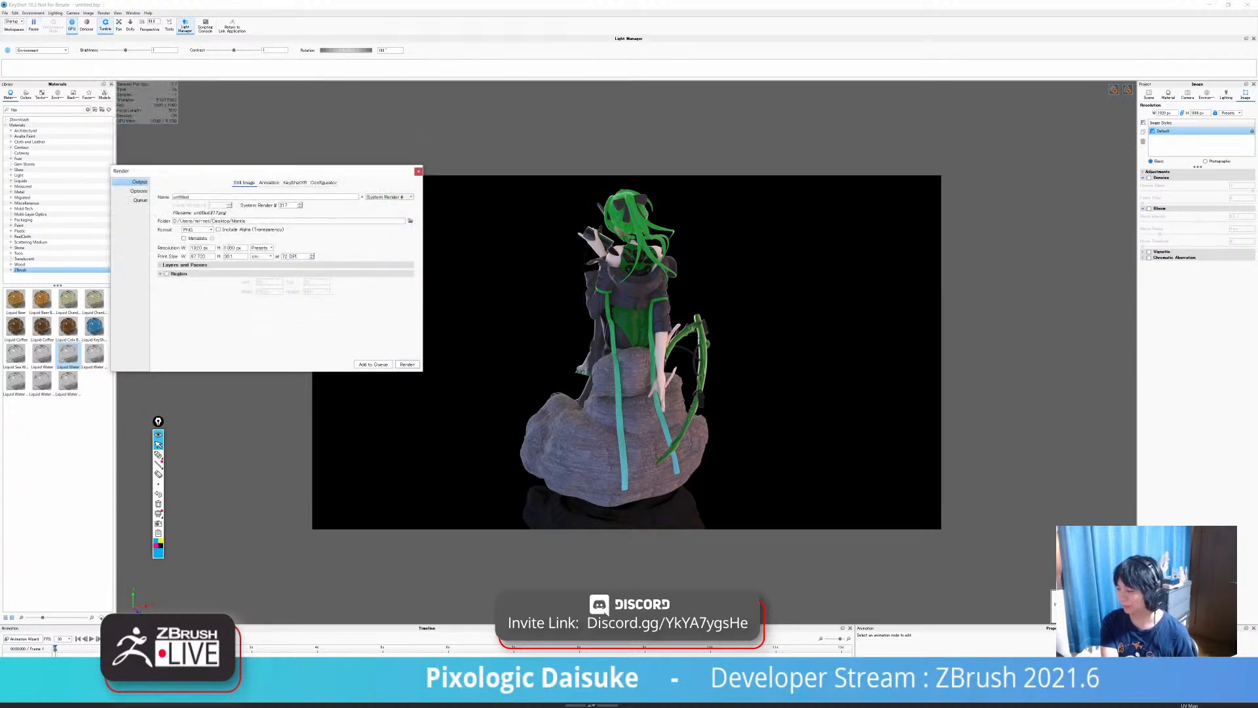
{"action": "left_click", "coordinate": [419, 171]}
Save the scene as a new BIP file named matis.
{"action": "left_click", "coordinate": [5, 12]}
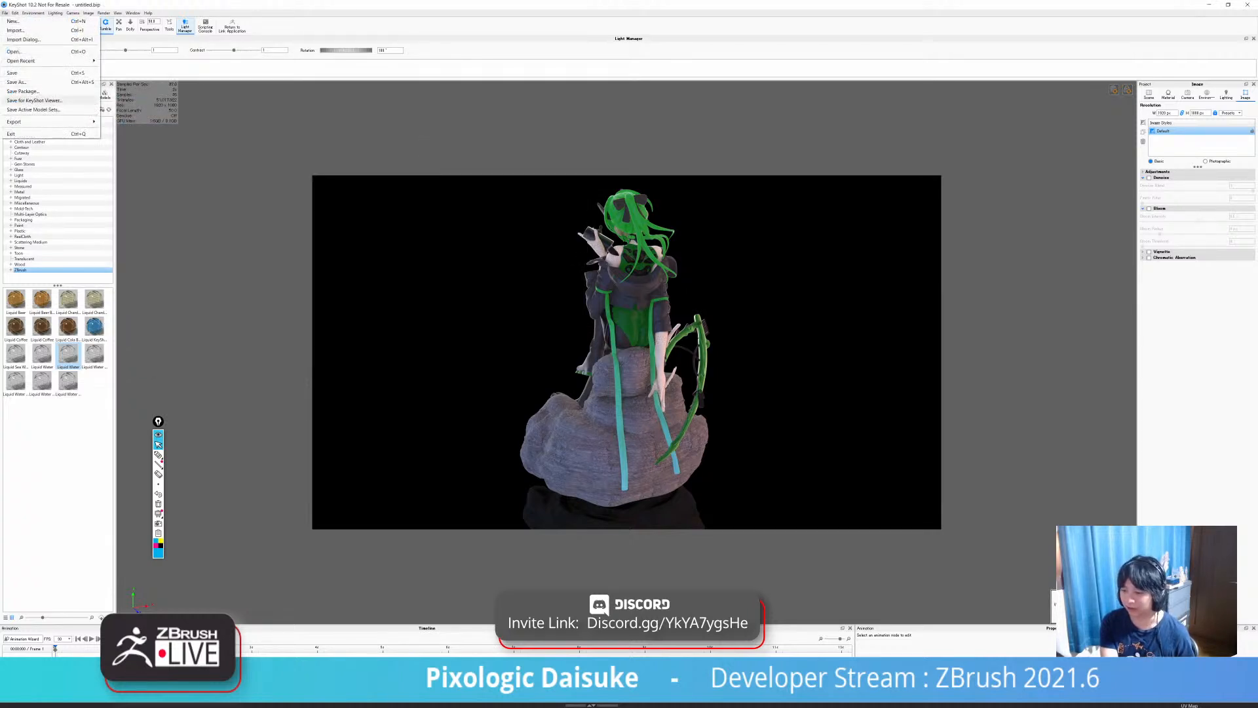
{"action": "left_click", "coordinate": [18, 82]}
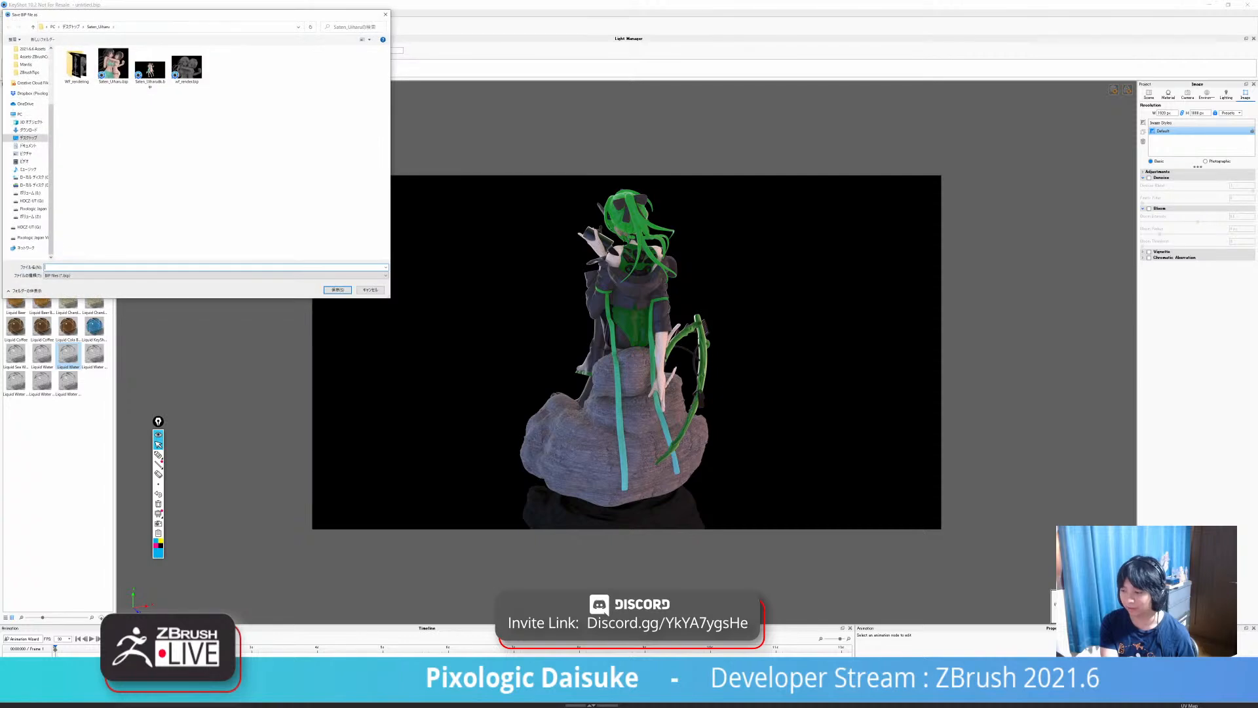
{"action": "left_click_drag", "start_coordinate": [164, 14], "coordinate": [0, 105]}
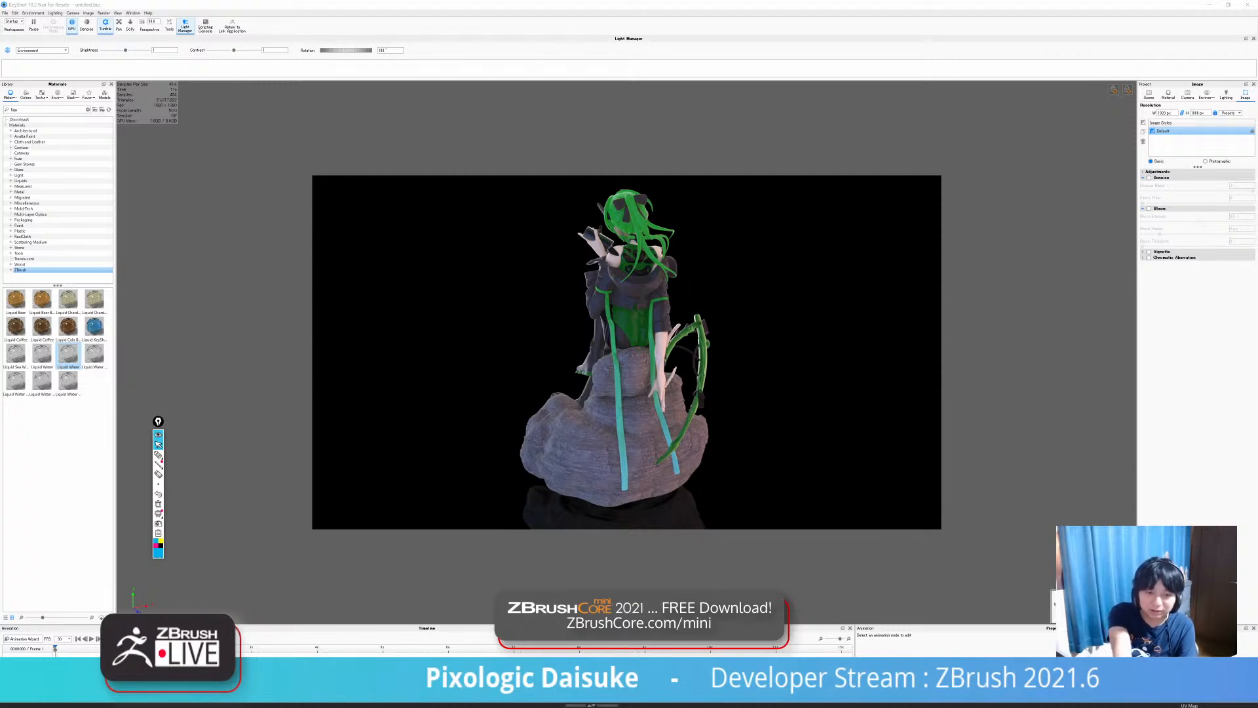
{"action": "key", "text": "Return"}
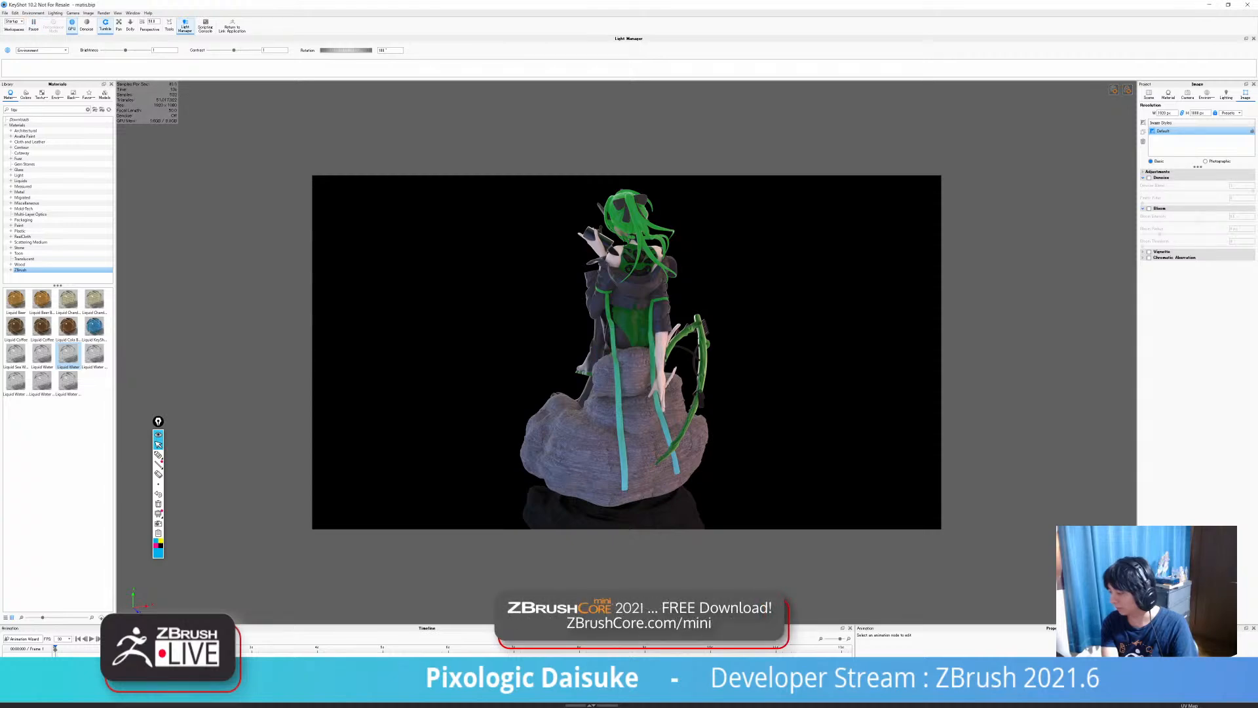
Turn the figure to face front and apply the ZBrush Clay Grey material to the entire ZBrush model group.
{"action": "left_click_drag", "start_coordinate": [511, 368], "coordinate": [833, 368]}
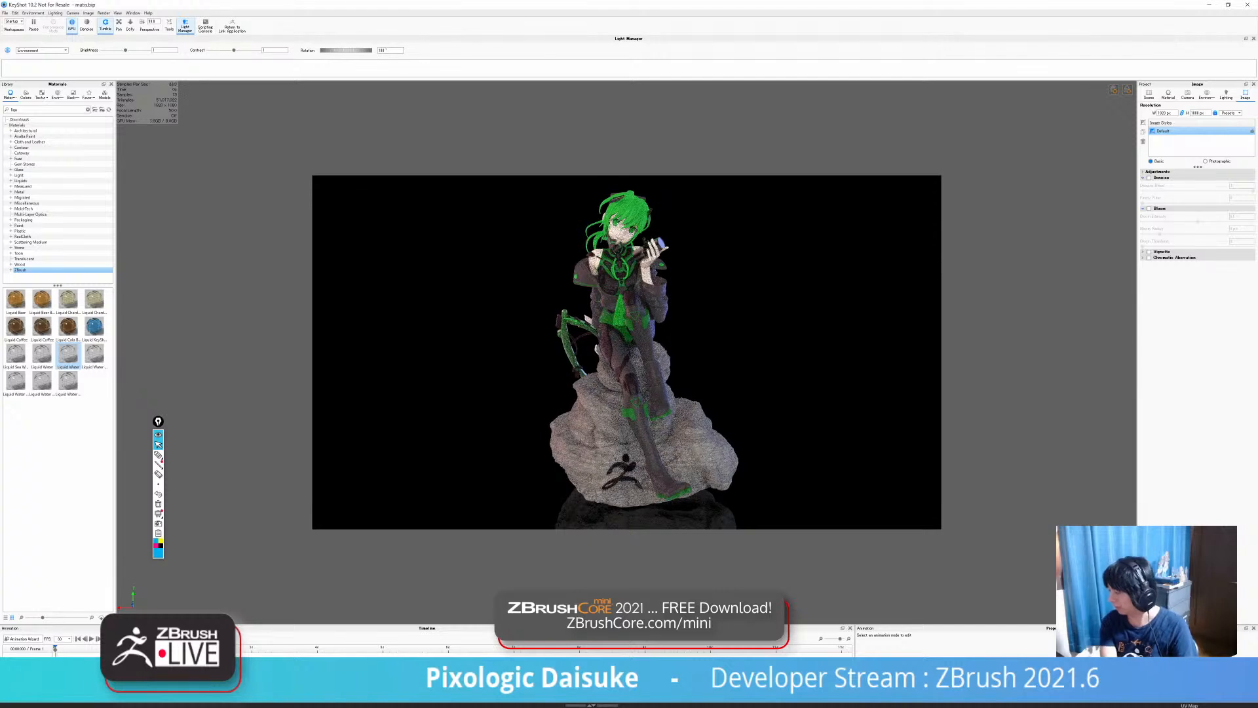
{"action": "left_click", "coordinate": [1169, 94]}
{"action": "left_click", "coordinate": [1148, 95]}
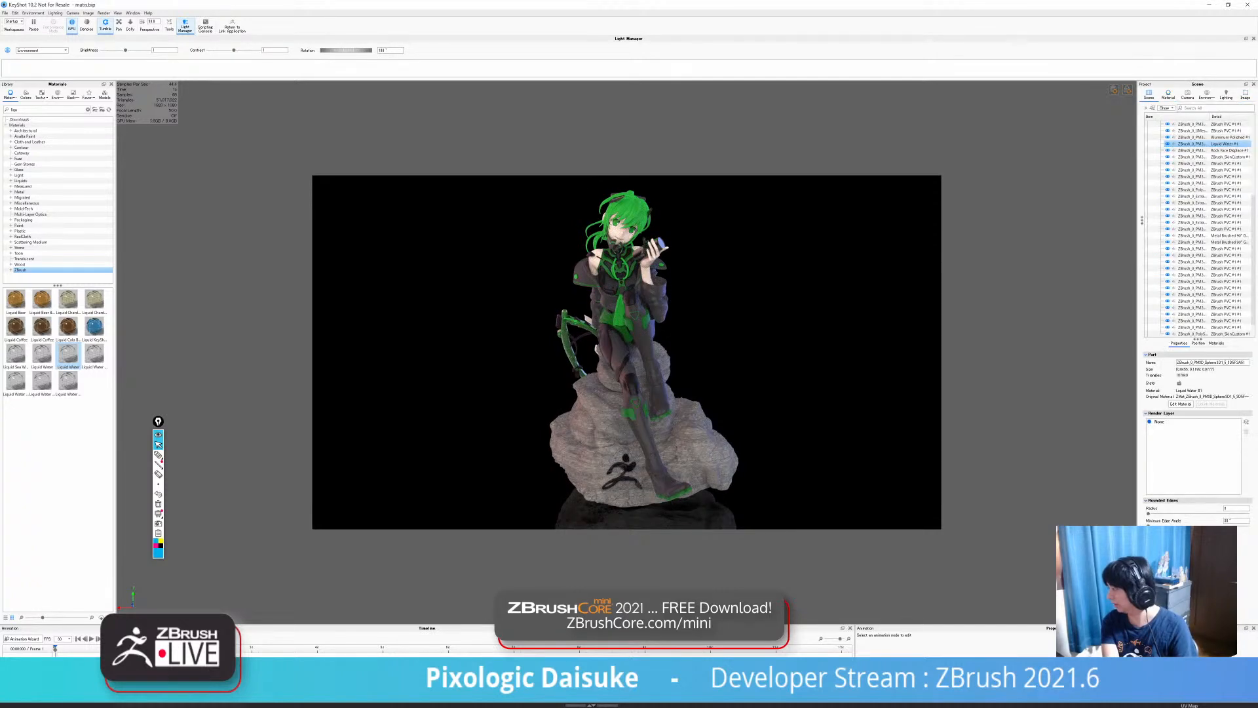
{"action": "left_click", "coordinate": [1168, 94]}
{"action": "left_click", "coordinate": [1149, 94]}
{"action": "scroll", "coordinate": [1193, 150], "scroll_direction": "up", "scroll_amount": 7}
{"action": "left_click", "coordinate": [1193, 137]}
{"action": "scroll", "coordinate": [1192, 203], "scroll_direction": "down", "scroll_amount": 8}
{"action": "left_click", "coordinate": [1192, 314], "text": "shift"}
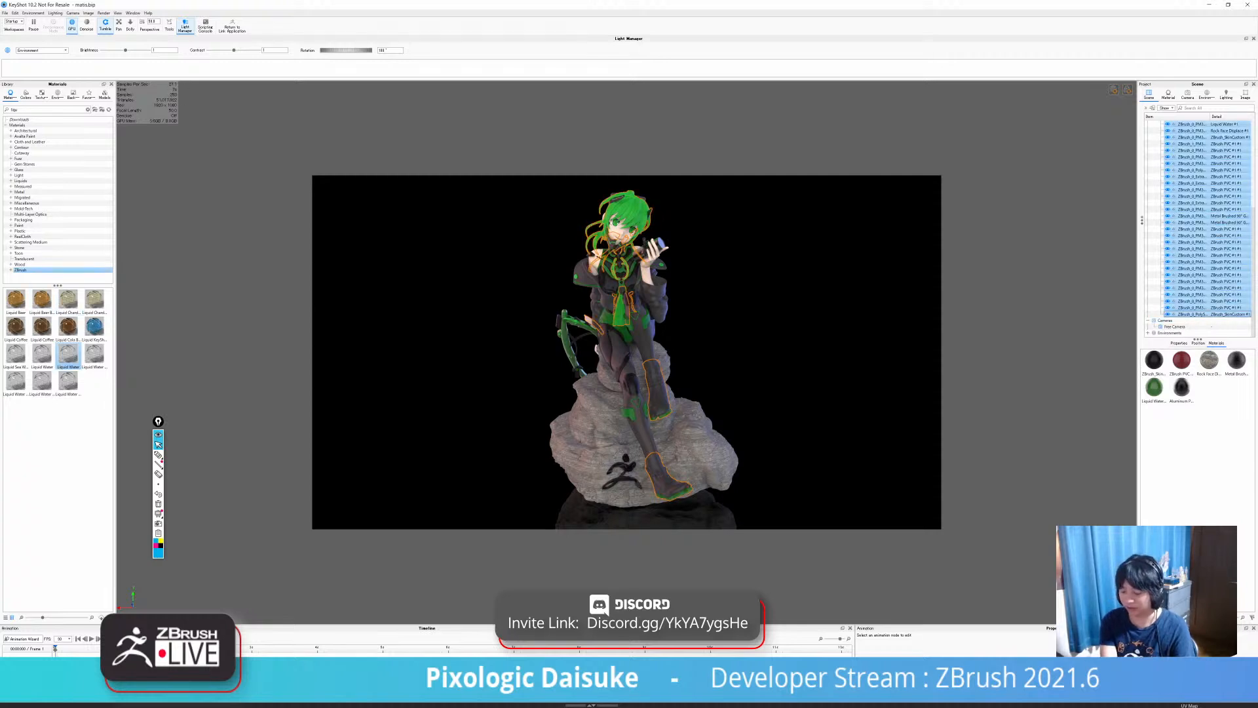
{"action": "scroll", "coordinate": [1180, 202], "scroll_direction": "up", "scroll_amount": 8}
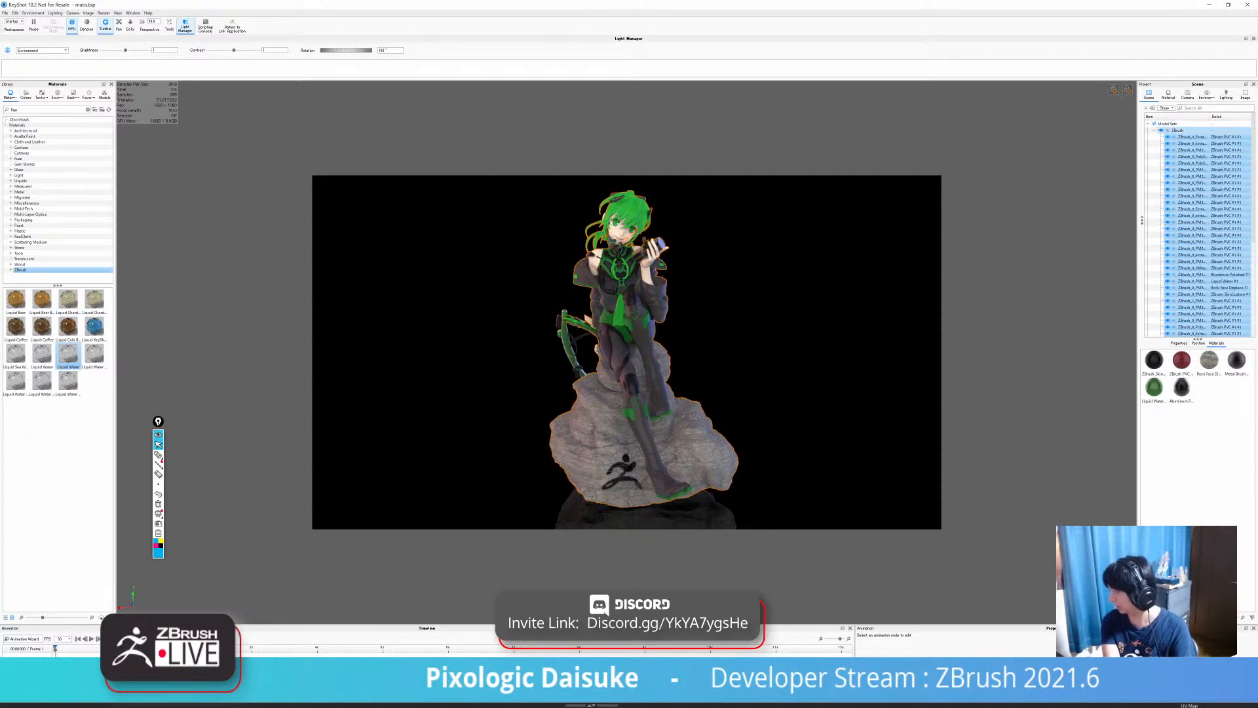
{"action": "left_click", "coordinate": [1179, 130]}
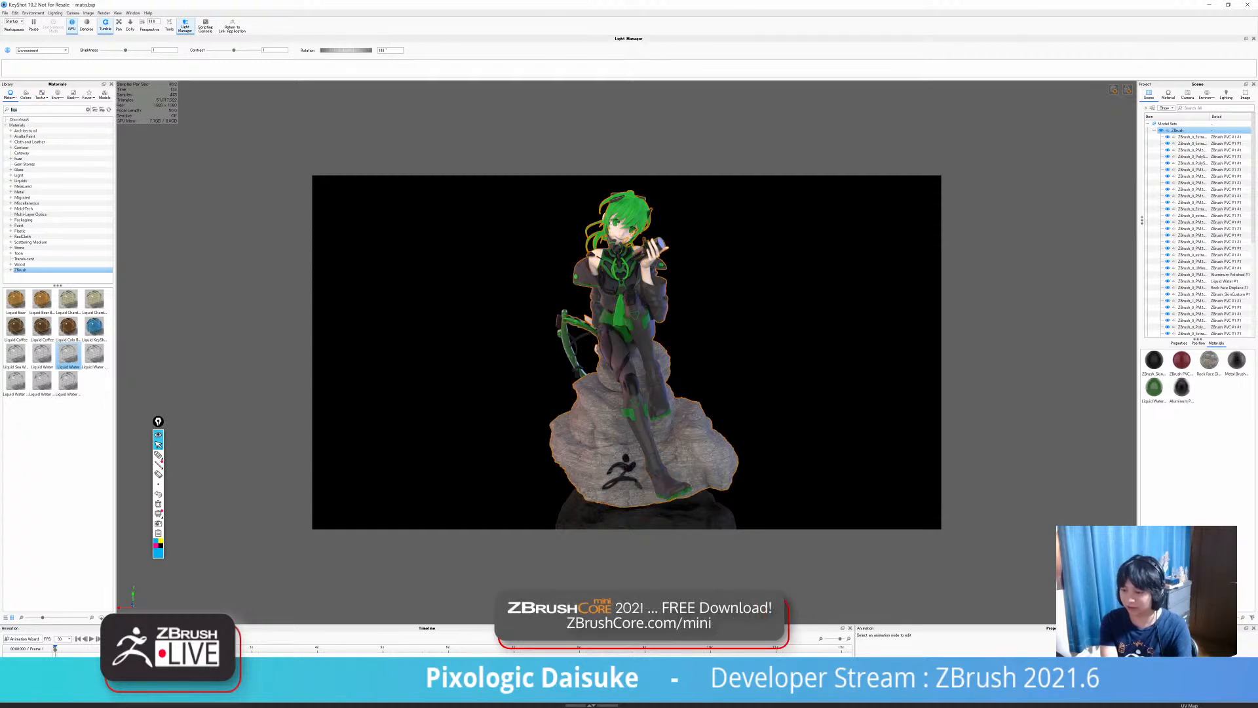
{"action": "left_click", "coordinate": [88, 109]}
{"action": "left_click_drag", "start_coordinate": [68, 326], "coordinate": [578, 340]}
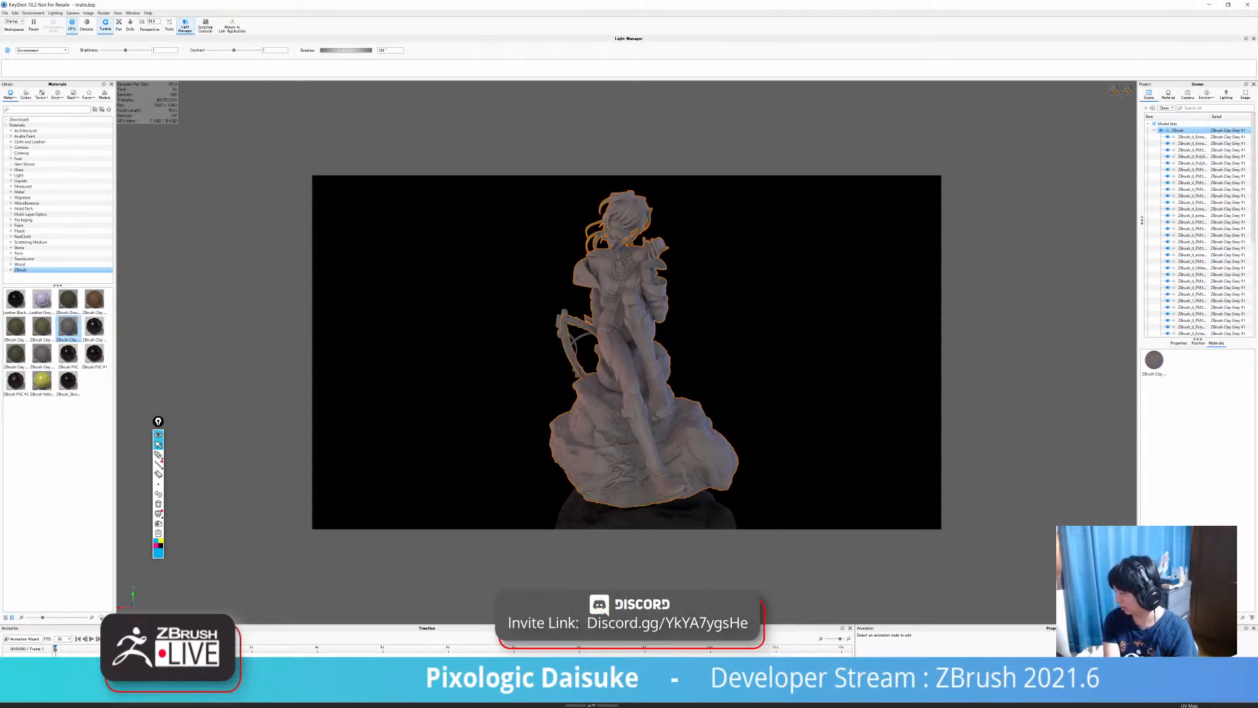
Adjust the front camera angle slightly and name the still image render mantis_clay.
{"action": "left_click_drag", "start_coordinate": [578, 340], "coordinate": [578, 355]}
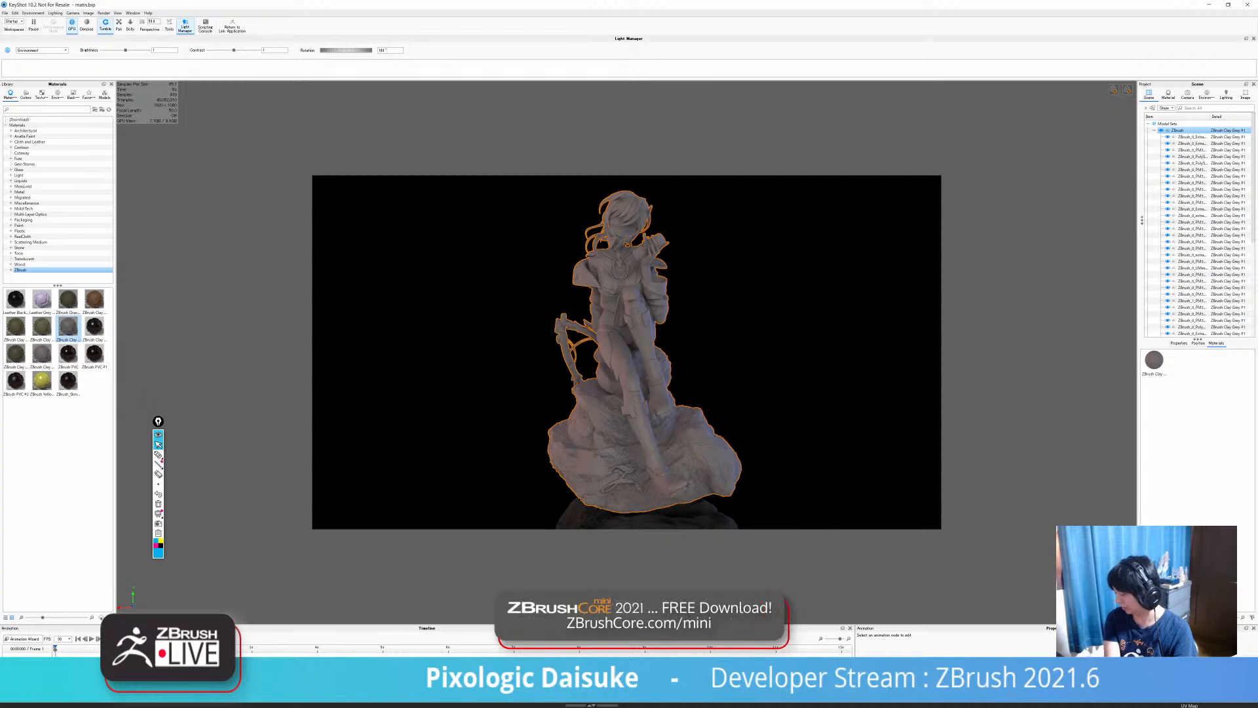
{"action": "key", "text": "ctrl+p"}
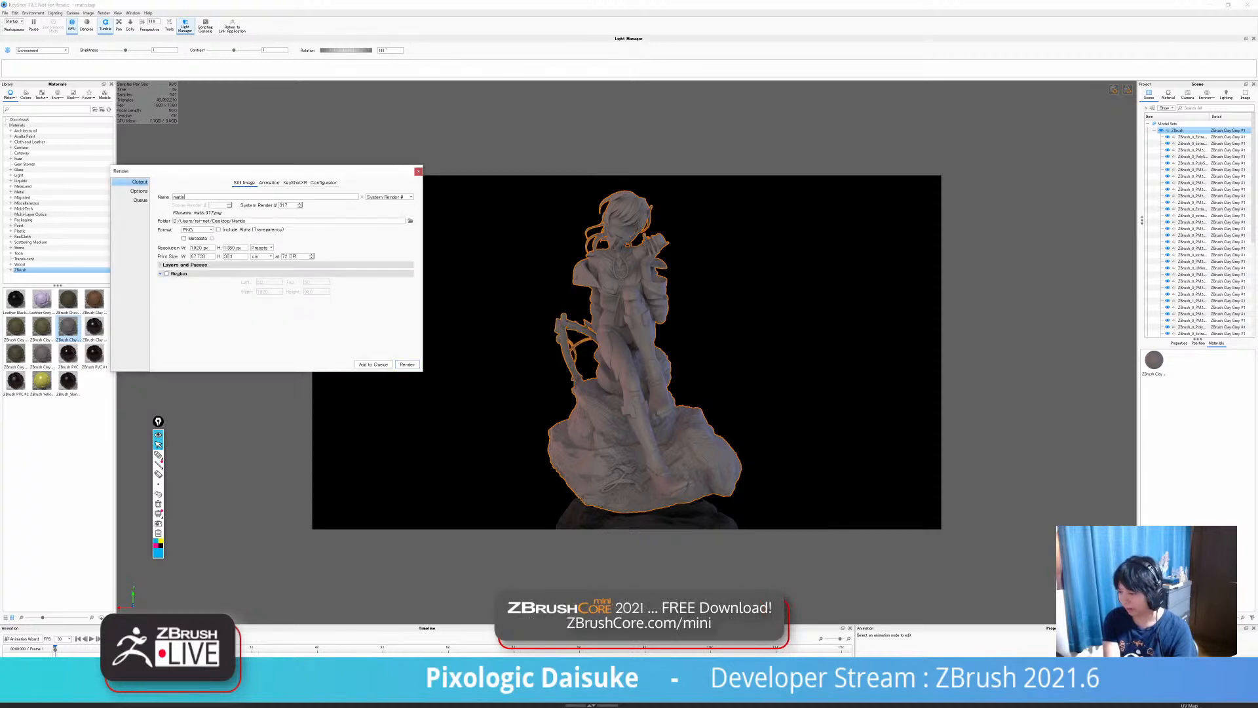
{"action": "double_click", "coordinate": [179, 196]}
{"action": "left_click", "coordinate": [182, 197]}
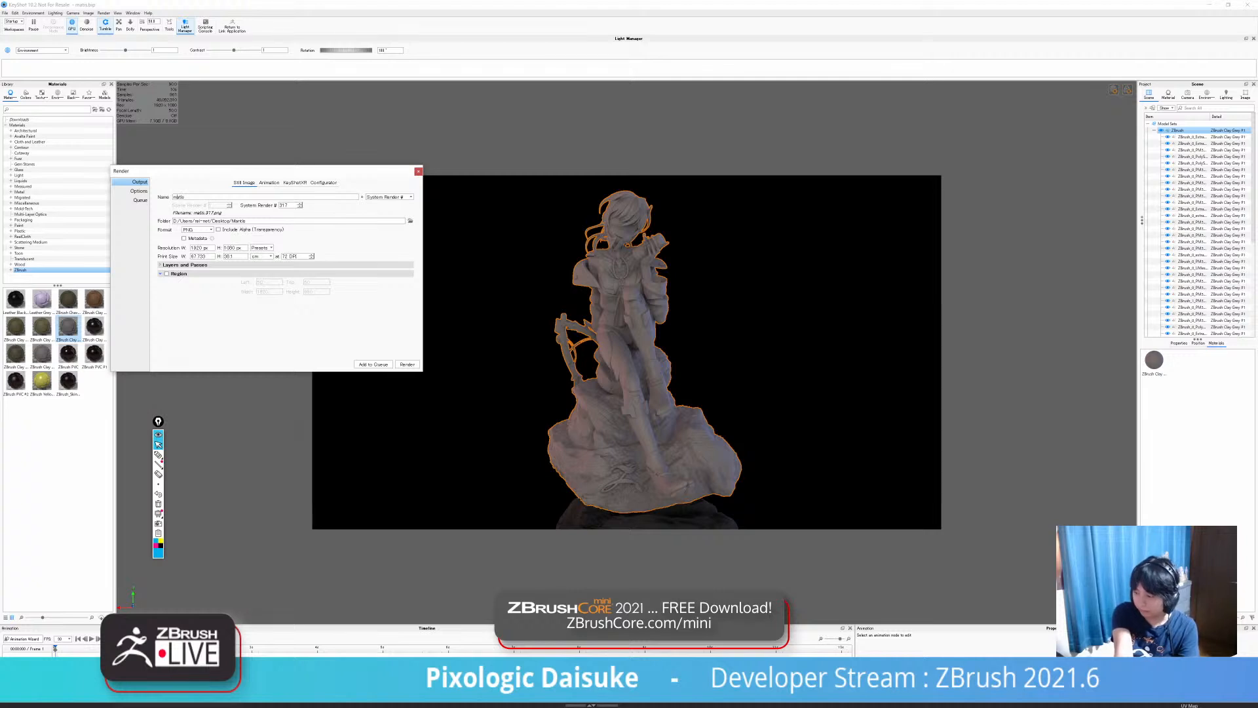
{"action": "type", "text": "n"}
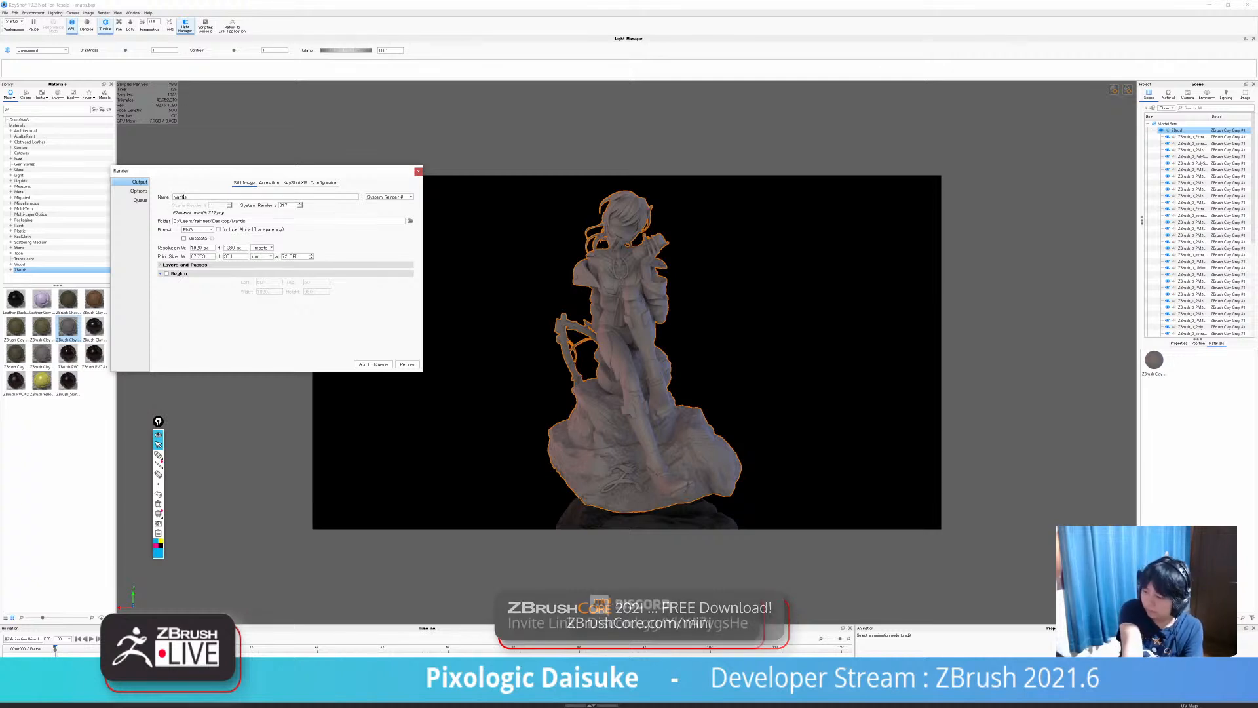
{"action": "type", "text": "_cal"}
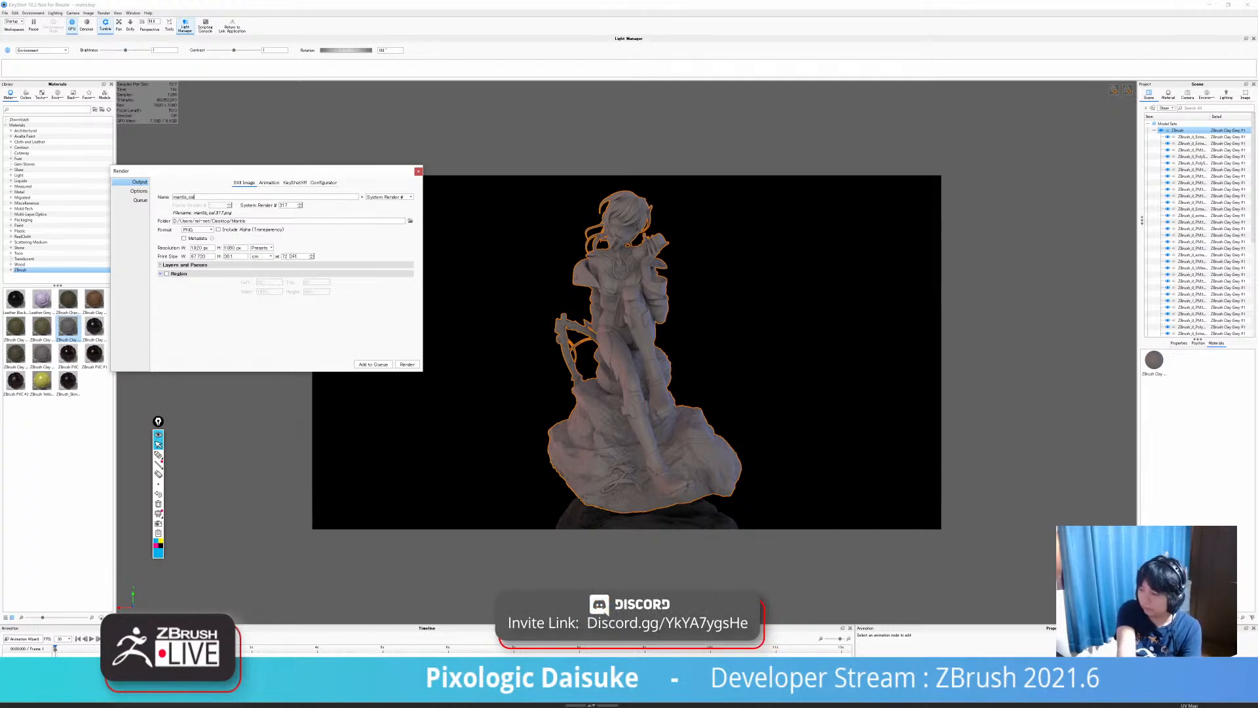
{"action": "key", "text": "BackSpace"}
{"action": "key", "text": "BackSpace"}
{"action": "type", "text": "lay"}
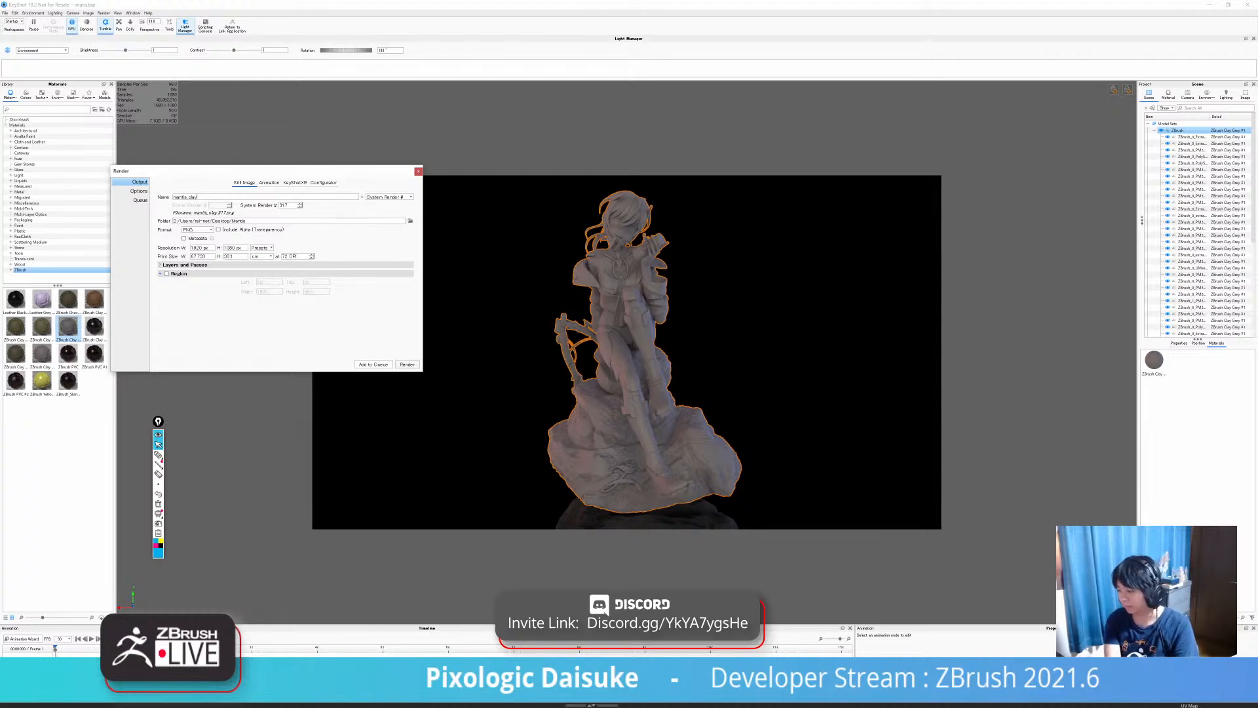
Render the clay view as a still image, enlarge the output to inspect it, and close the finished render.
{"action": "left_click", "coordinate": [407, 364]}
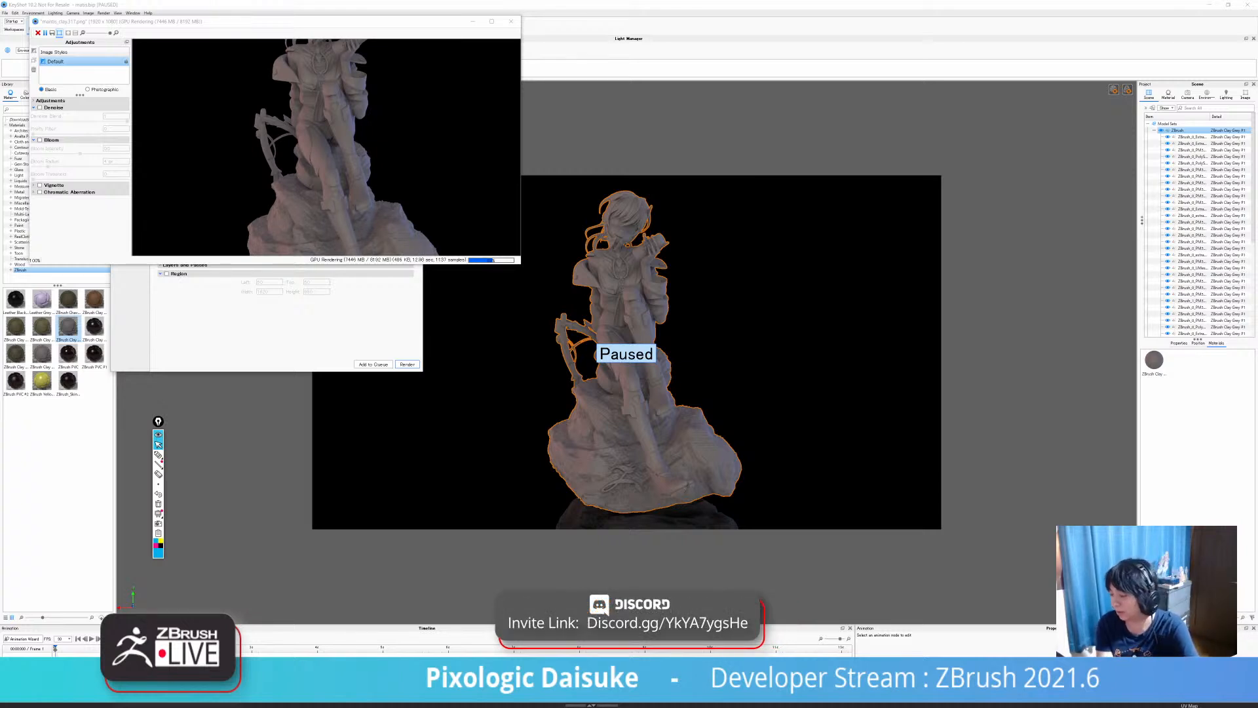
{"action": "left_click_drag", "start_coordinate": [521, 264], "coordinate": [601, 423]}
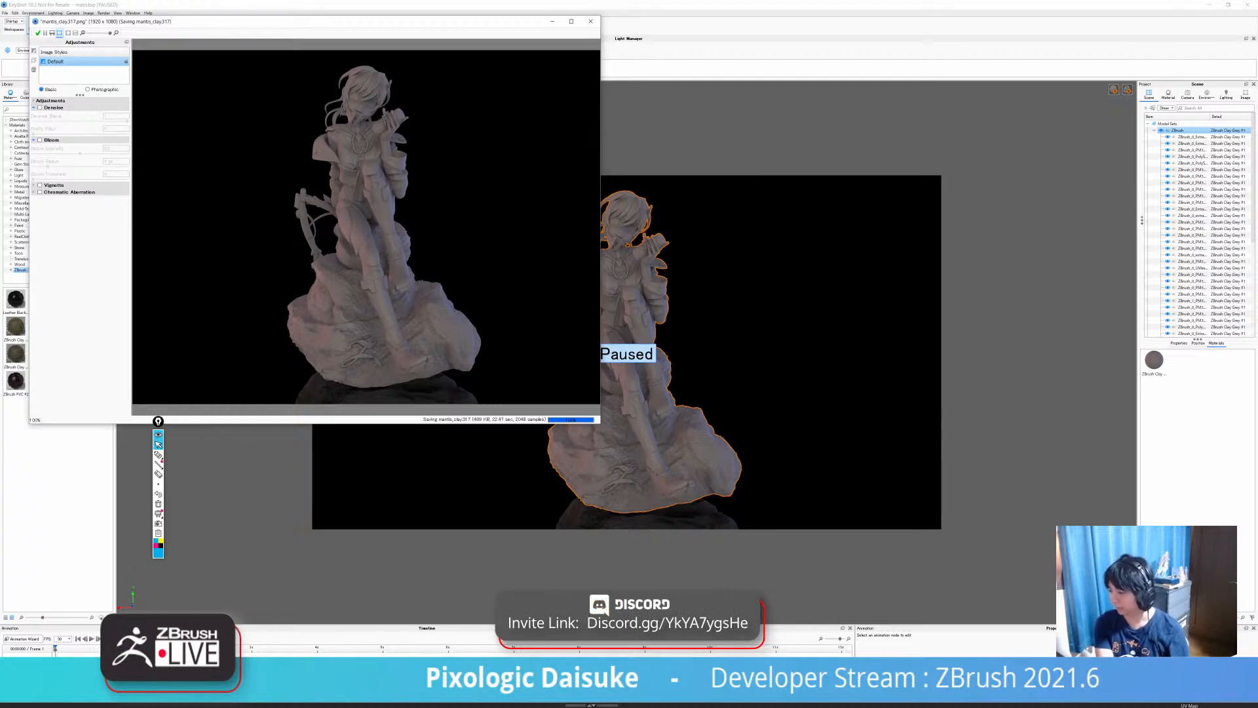
{"action": "left_click_drag", "start_coordinate": [395, 25], "coordinate": [489, 100]}
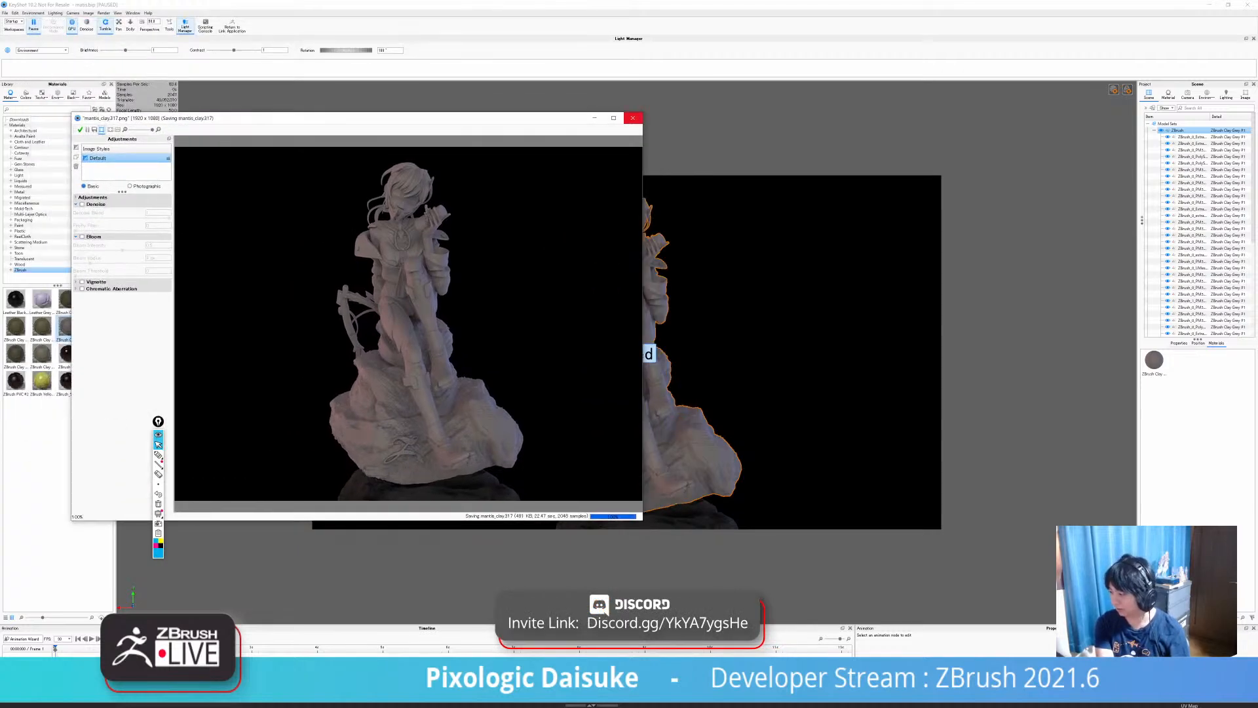
{"action": "left_click", "coordinate": [633, 118]}
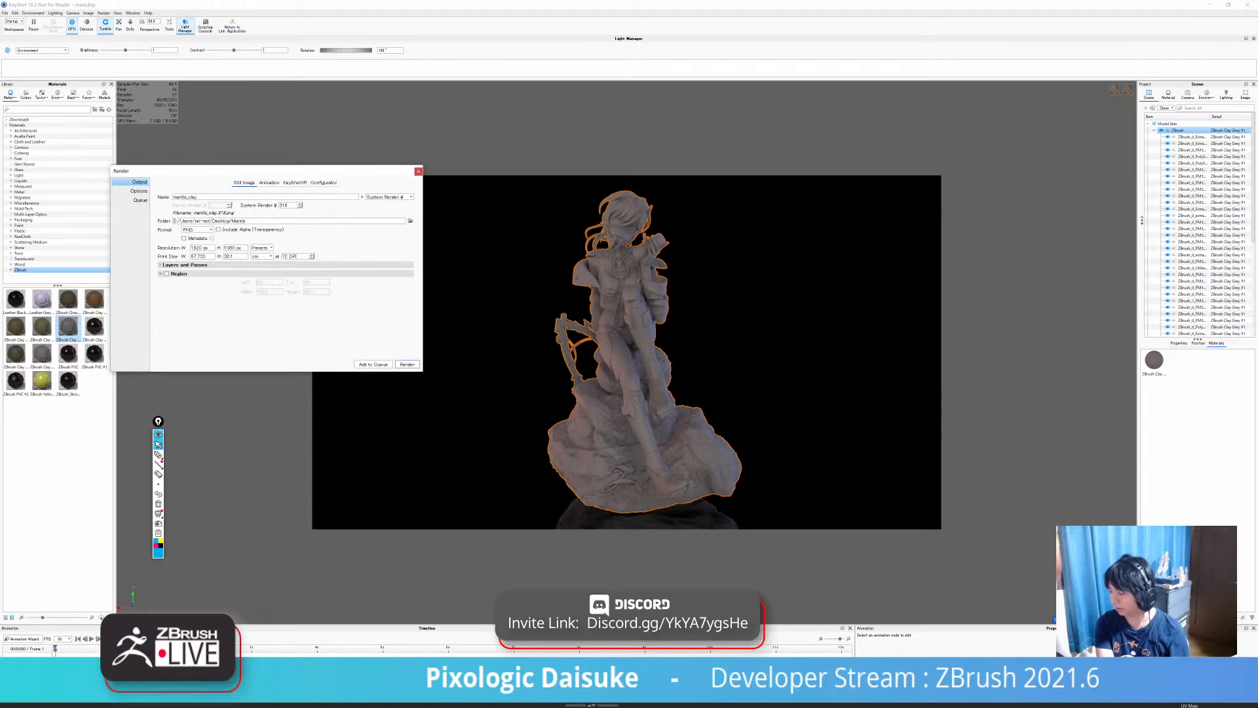
Exit KeyShot and discard the unsaved scene changes.
{"action": "left_click", "coordinate": [1249, 5]}
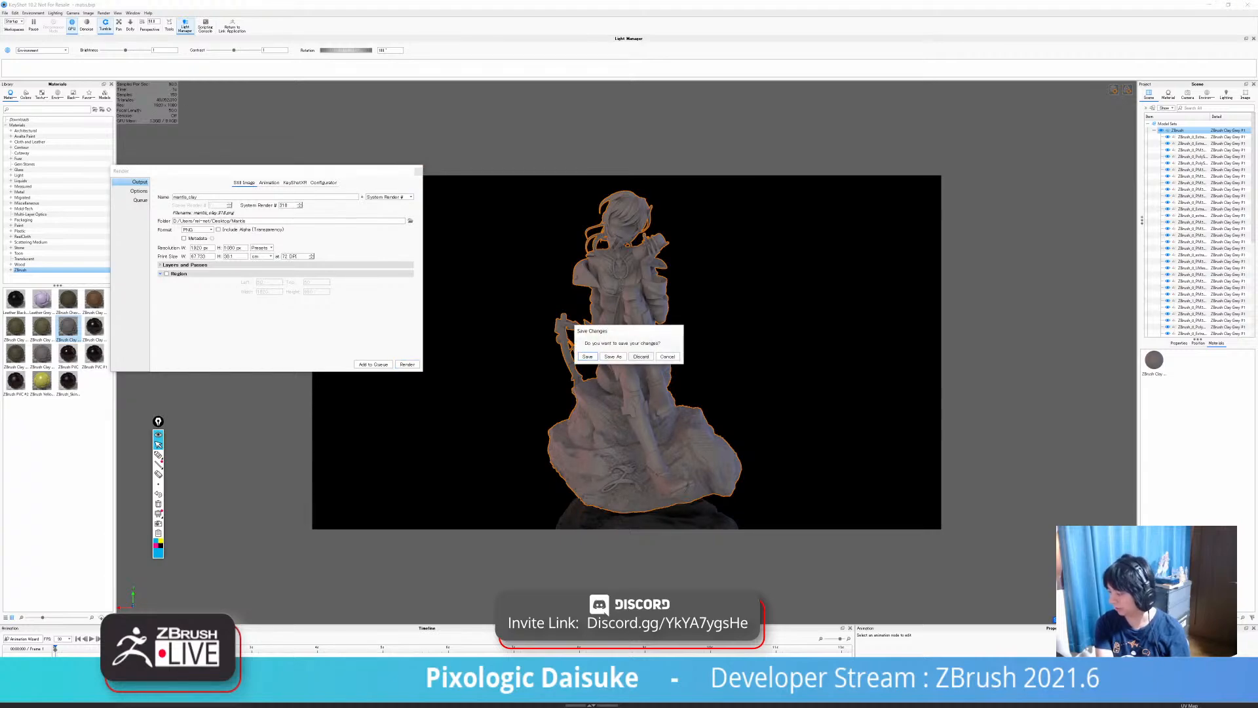
{"action": "left_click", "coordinate": [641, 357]}
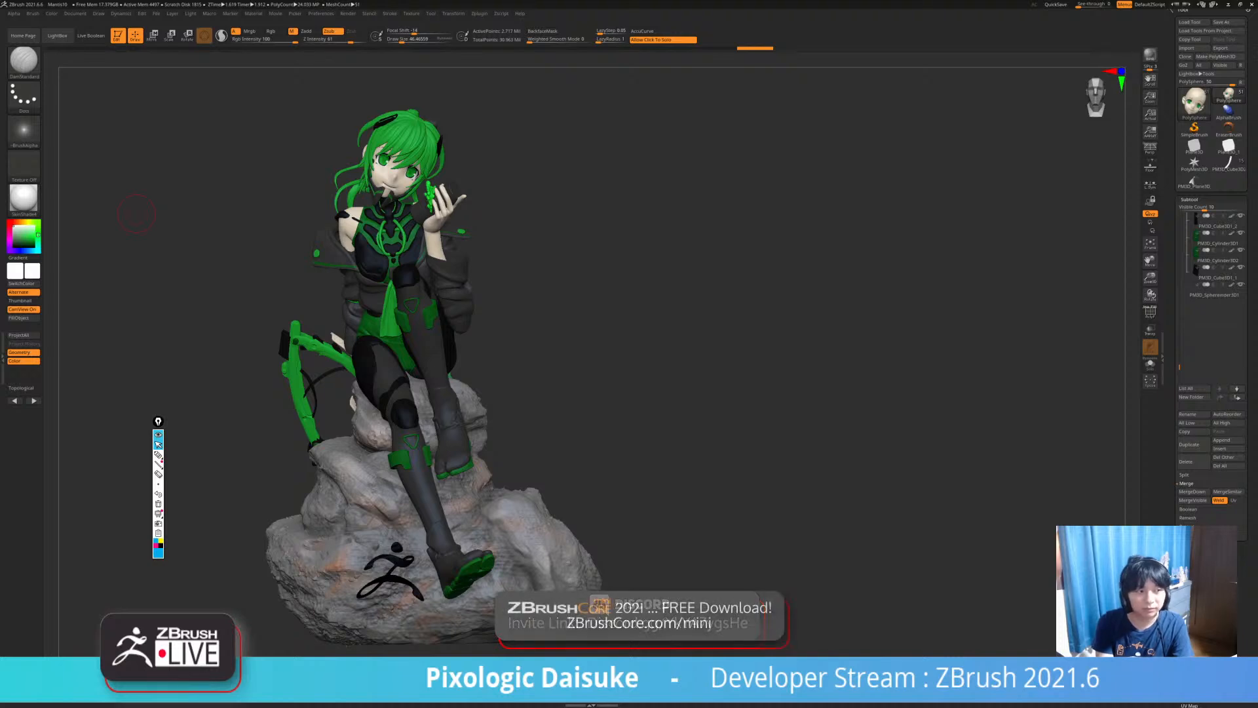
Switch to the Photos viewer and page forward through the saved renders, from the early rock material tests to the latest images.
{"action": "left_click_drag", "start_coordinate": [0, 159], "coordinate": [442, 0]}
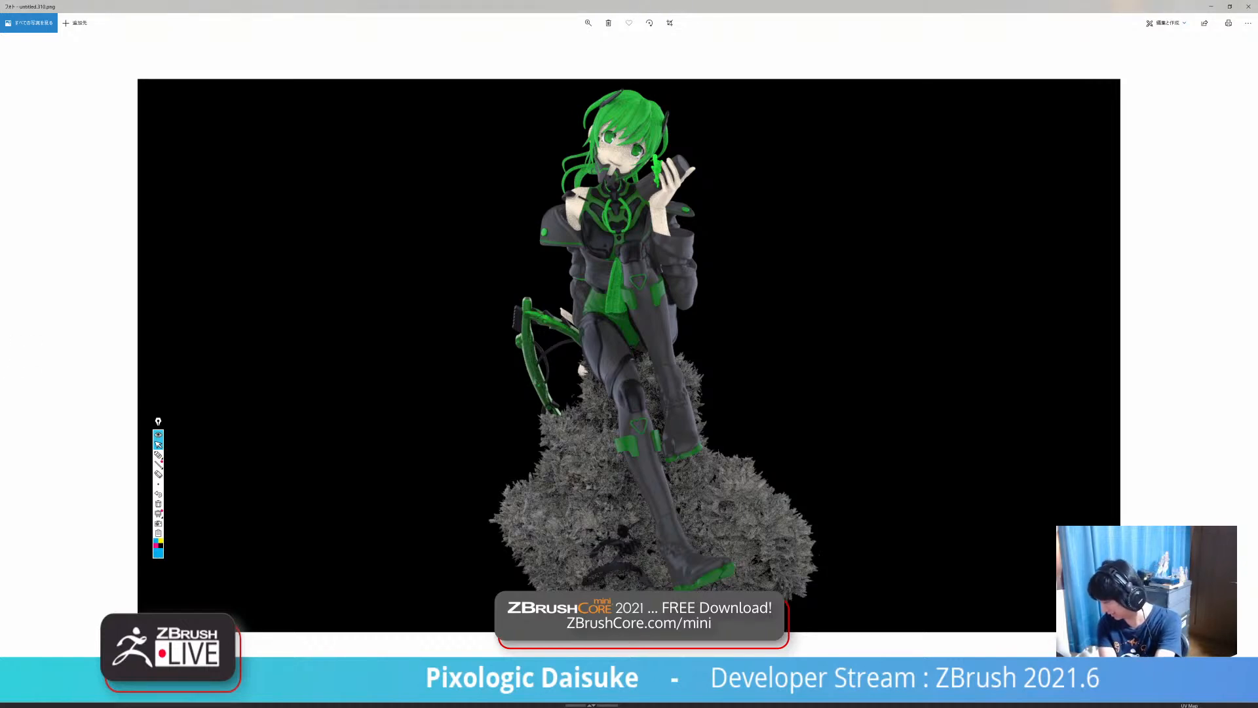
{"action": "key", "text": "Right"}
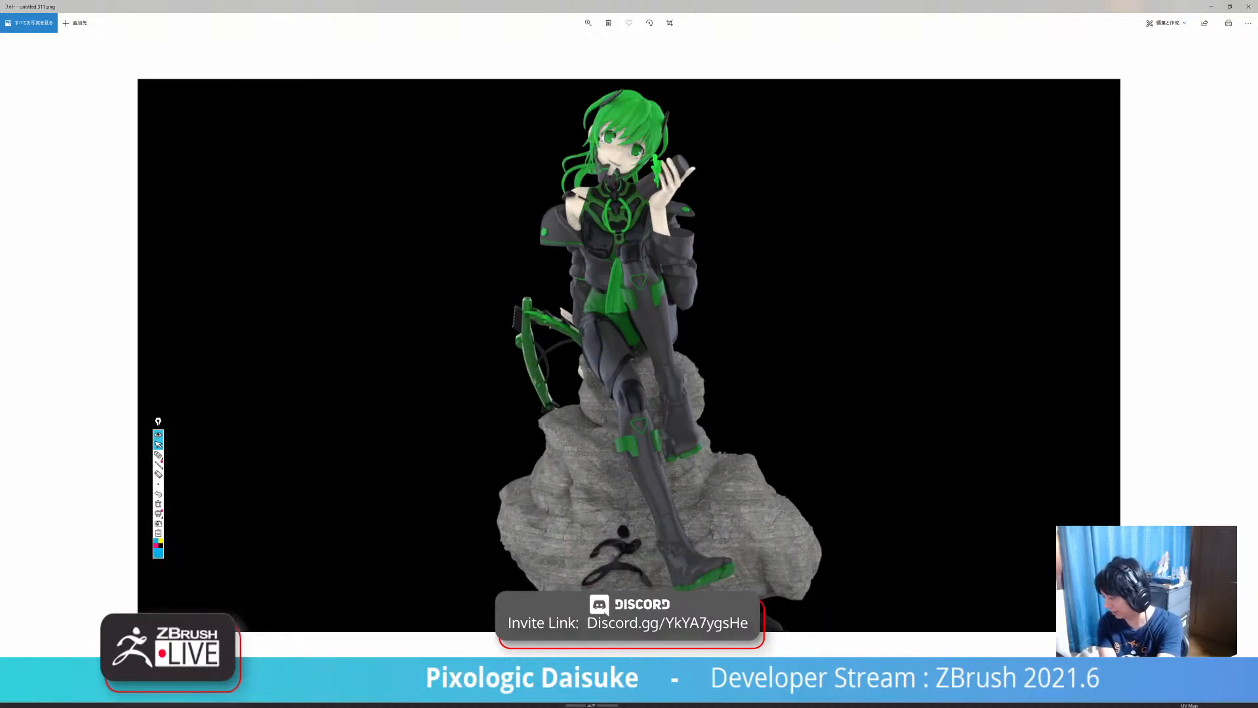
{"action": "key", "text": "Right"}
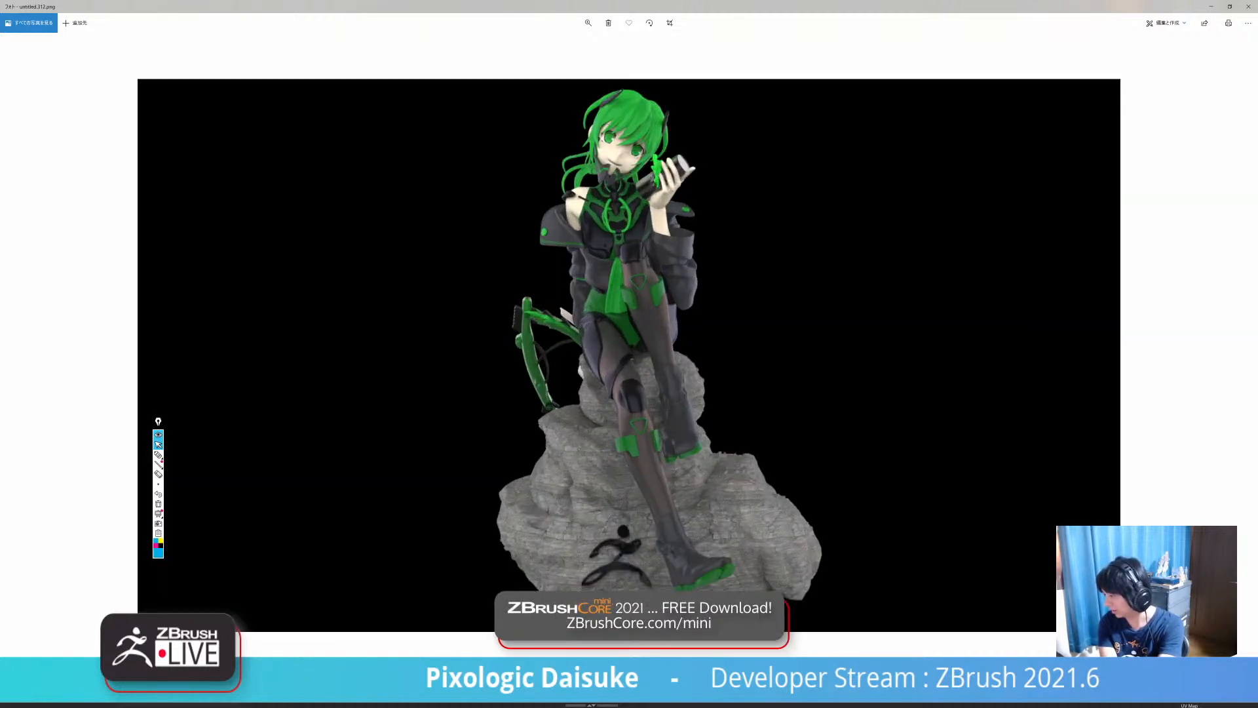
{"action": "key", "text": "Right"}
{"action": "key", "text": "Right"}
{"action": "key", "text": "Right"}
{"action": "key", "text": "Right"}
Compare the final front and back renders by alternating between the neighbouring images.
{"action": "key", "text": "Left"}
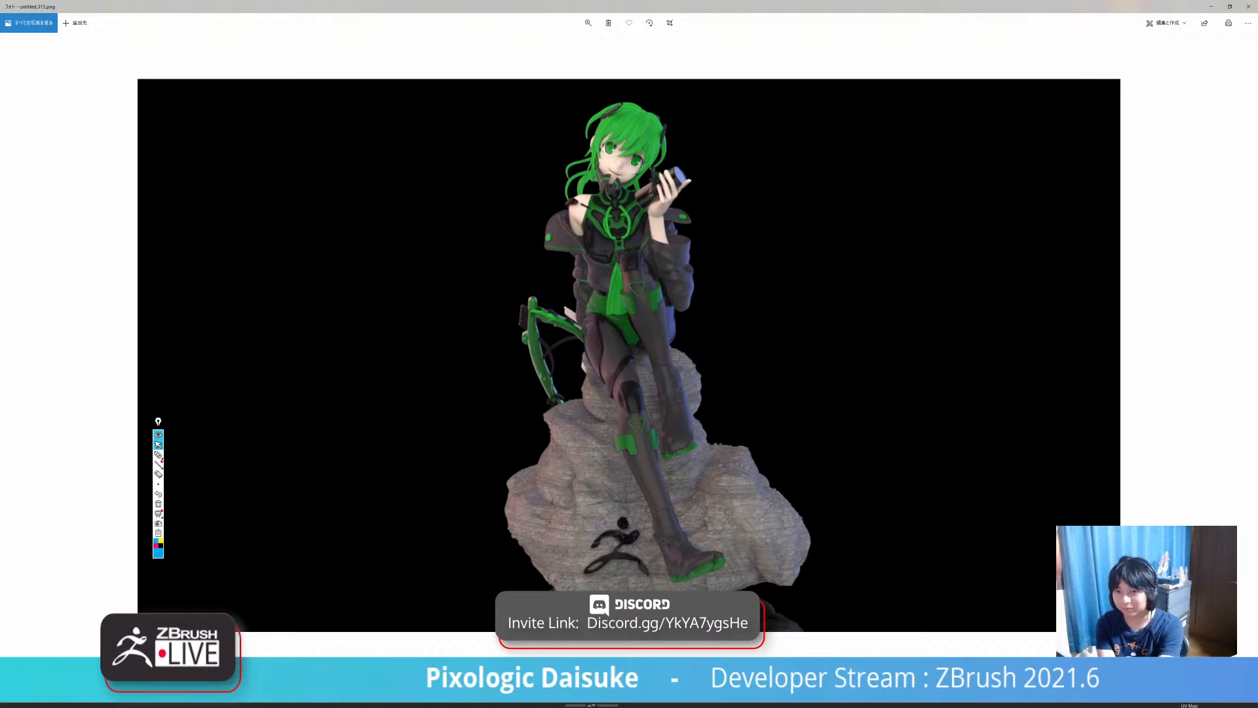
{"action": "key", "text": "Right"}
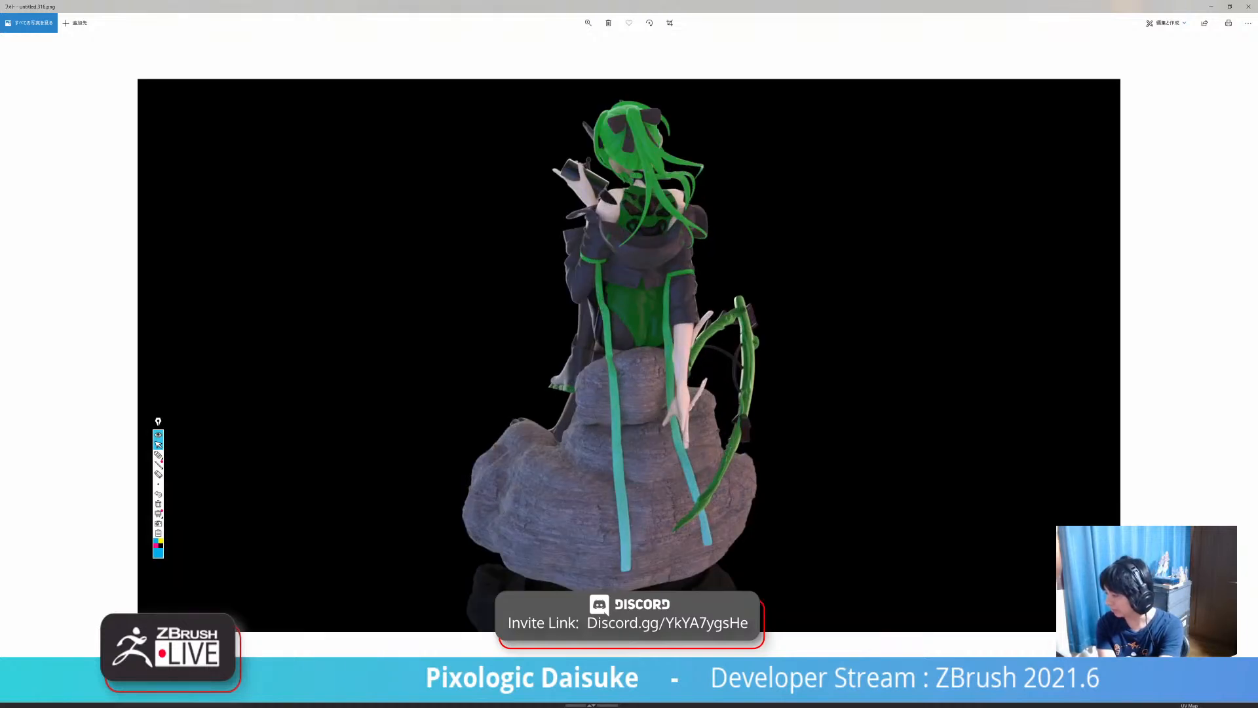
{"action": "key", "text": "Left"}
{"action": "key", "text": "Left"}
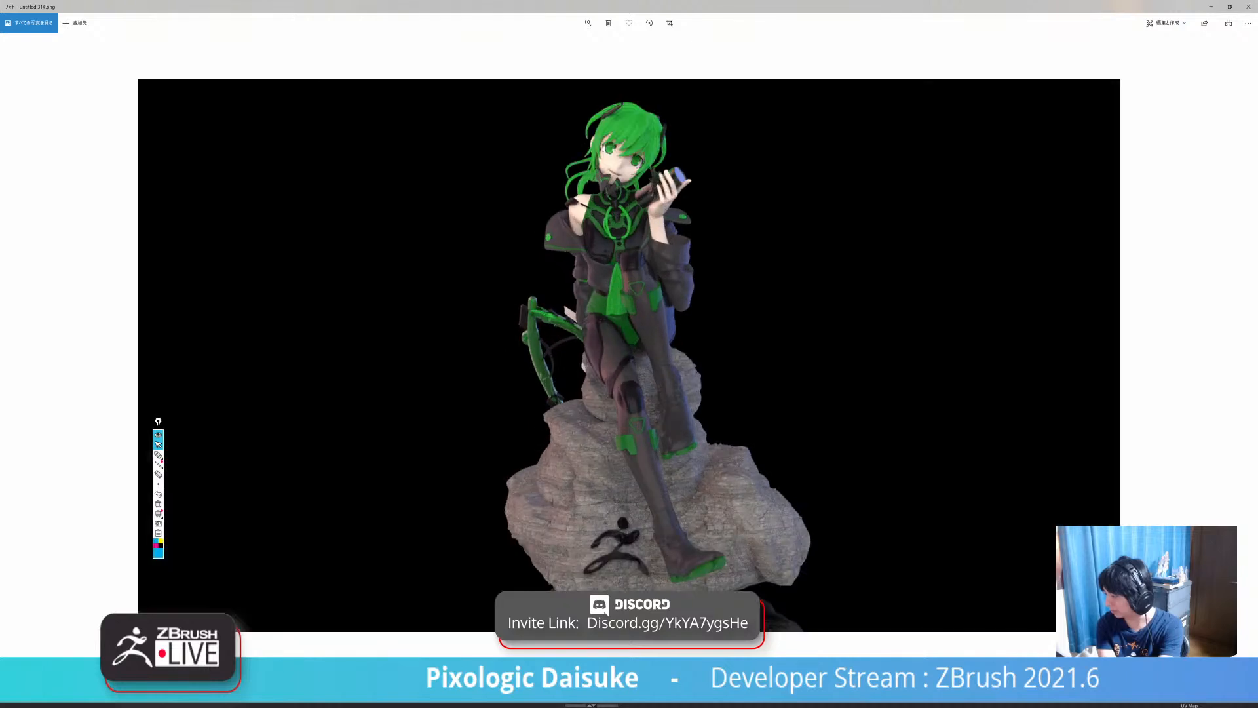
{"action": "key", "text": "Right"}
{"action": "key", "text": "Right"}
{"action": "key", "text": "Left"}
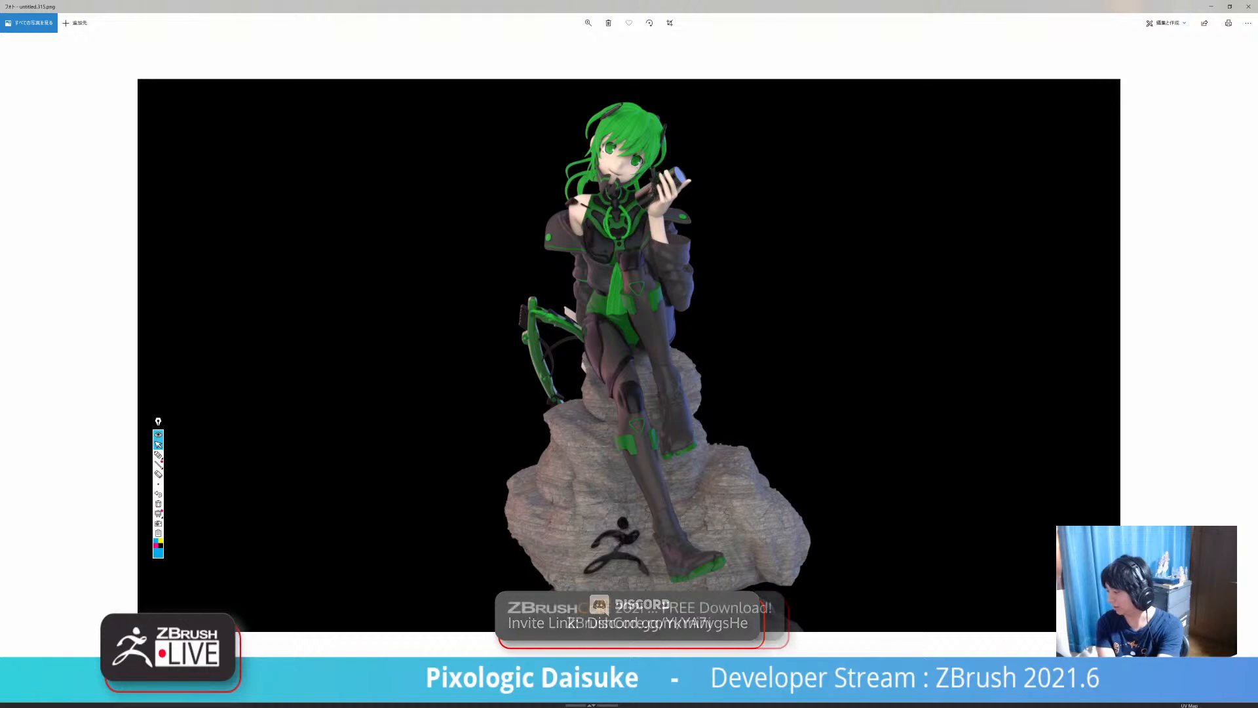
{"action": "key", "text": "Right"}
{"action": "key", "text": "Right"}
{"action": "key", "text": "Left"}
{"action": "key", "text": "Left"}
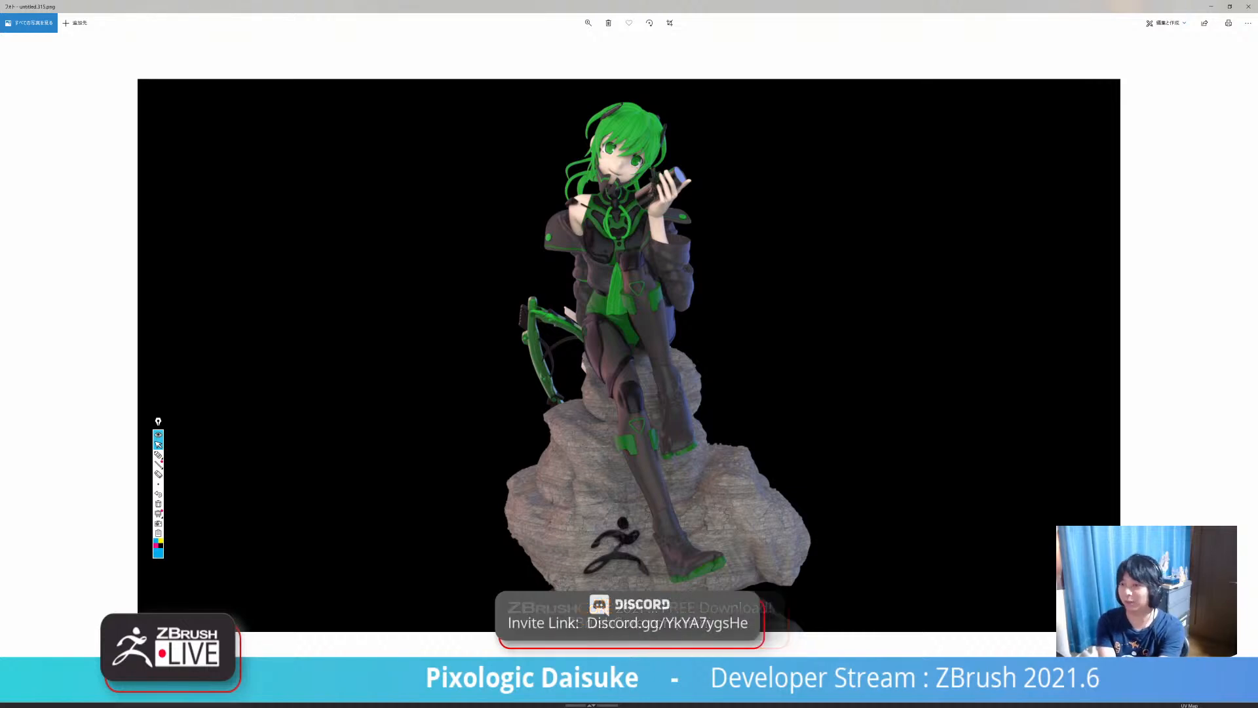
{"action": "key", "text": "Right"}
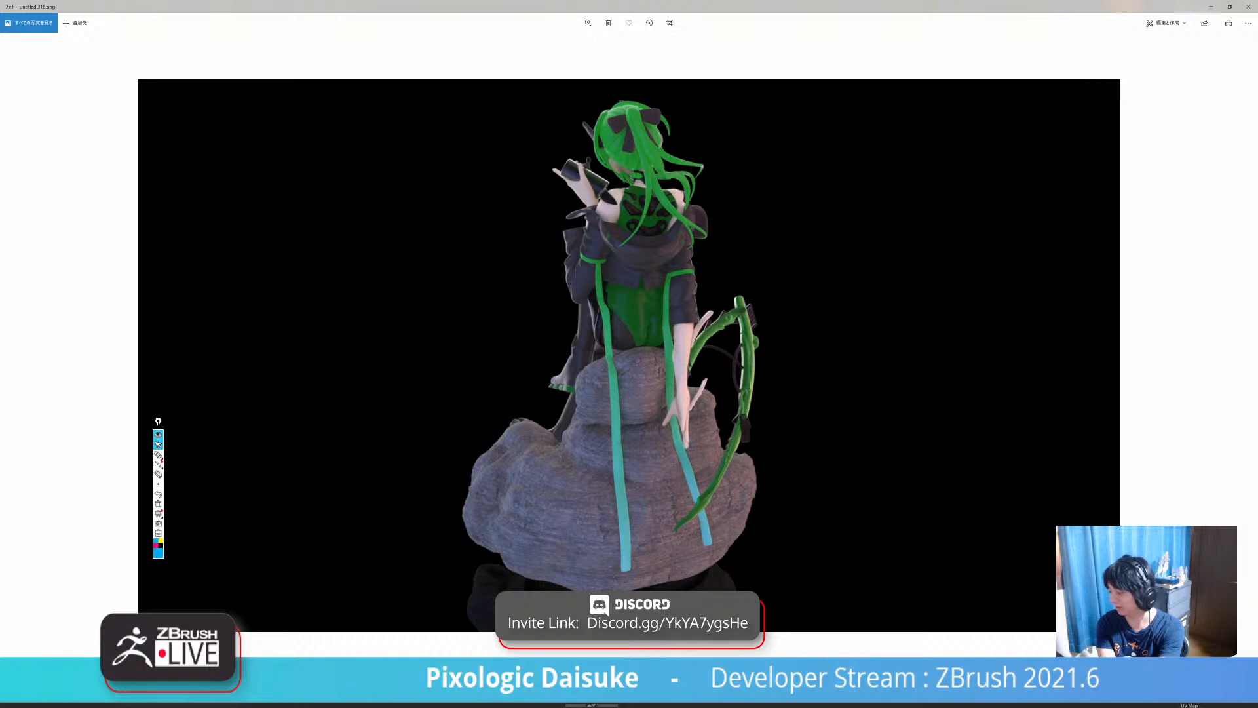
{"action": "key", "text": "Left"}
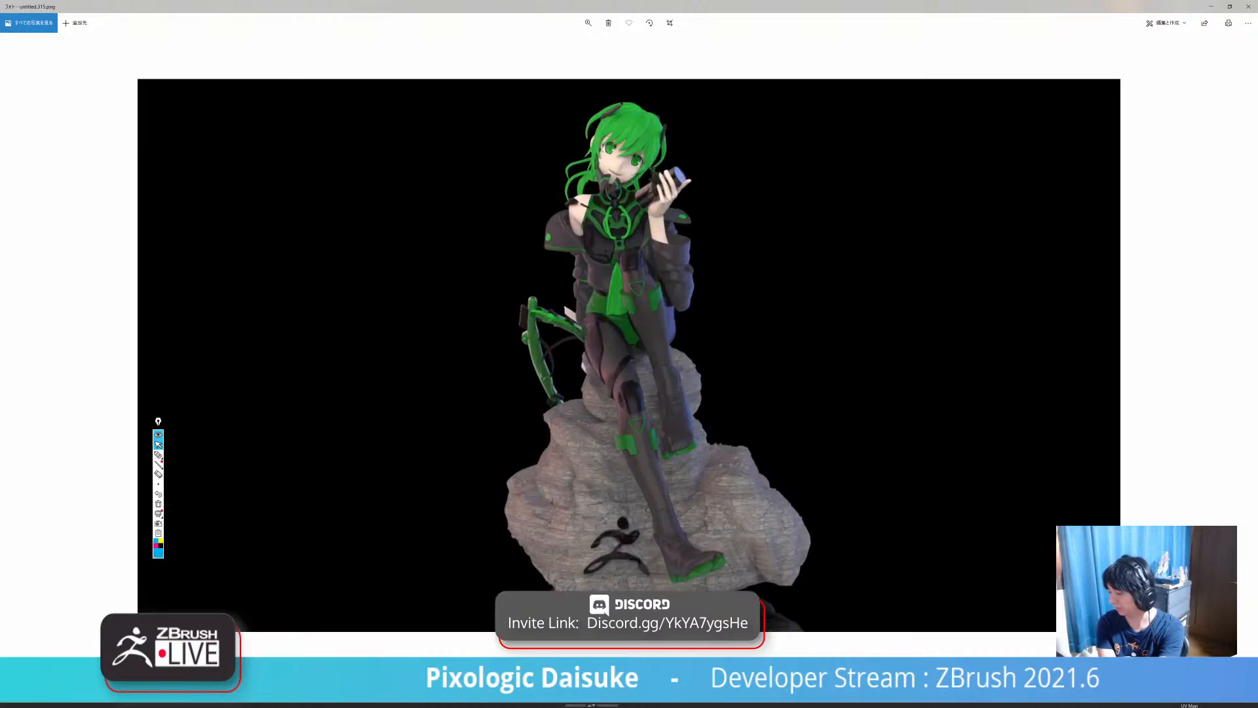
{"action": "key", "text": "Right"}
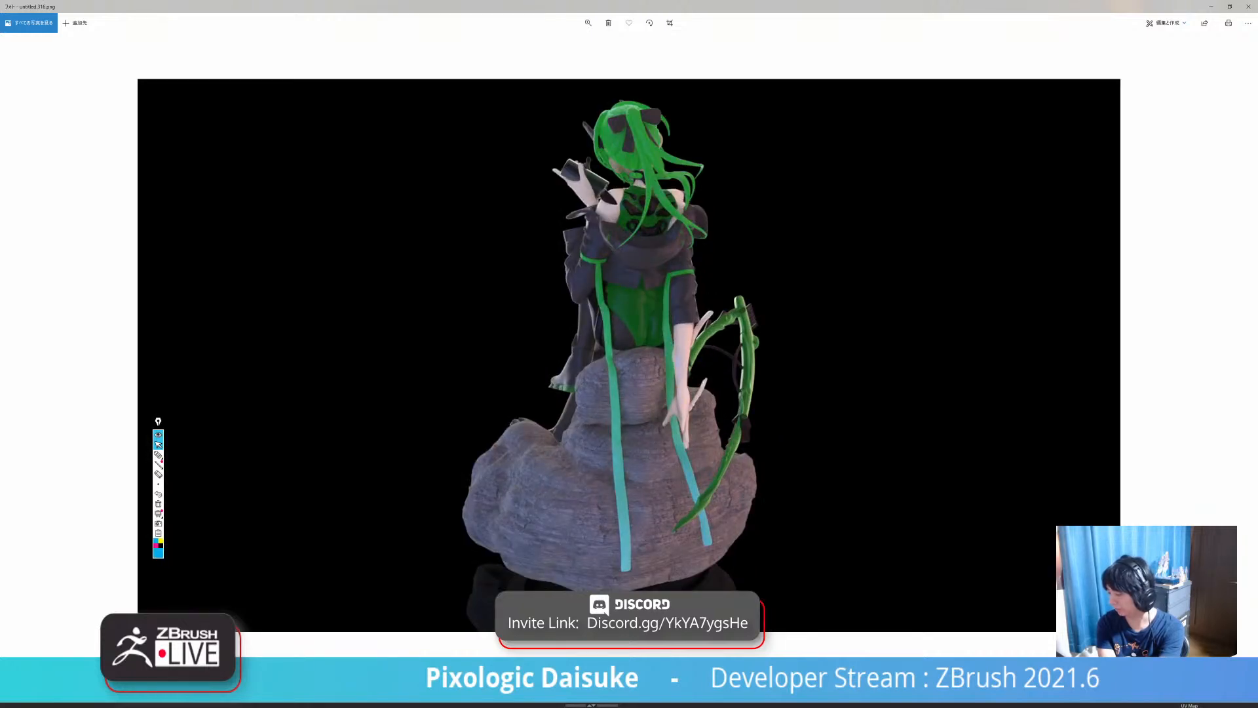
{"action": "key", "text": "Left"}
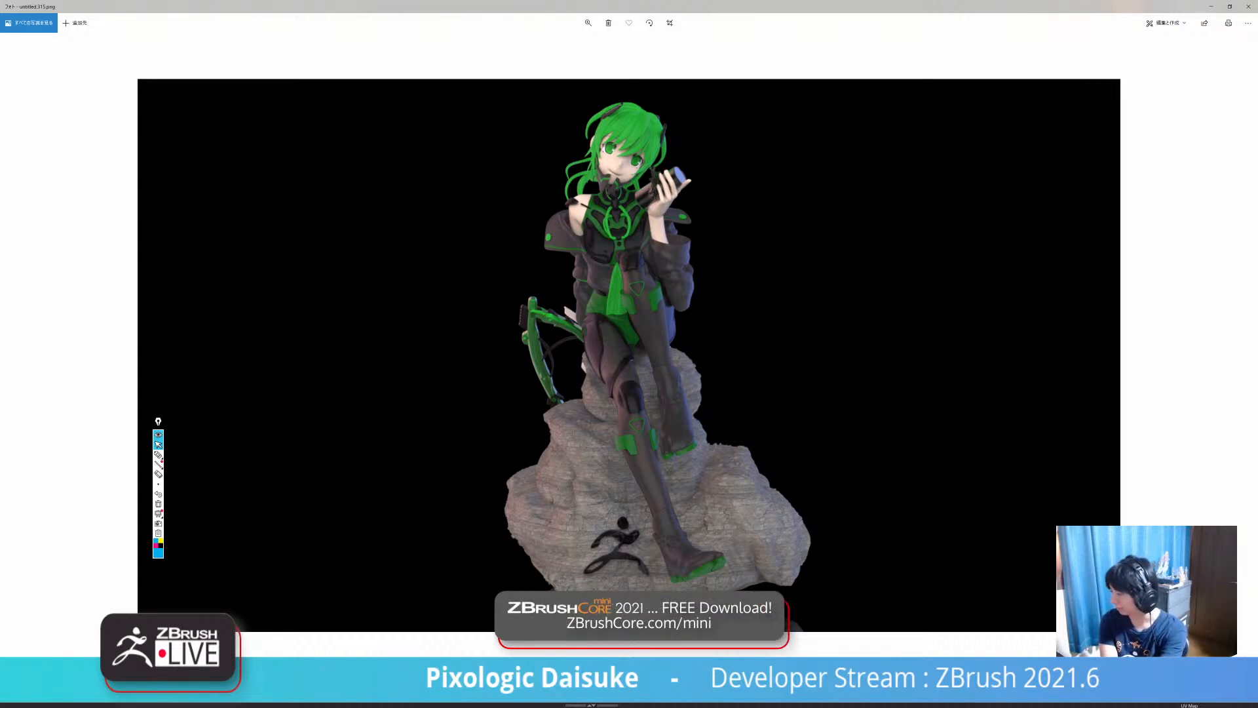
{"action": "key", "text": "Right"}
{"action": "key", "text": "Left"}
{"action": "key", "text": "Right"}
{"action": "key", "text": "Left"}
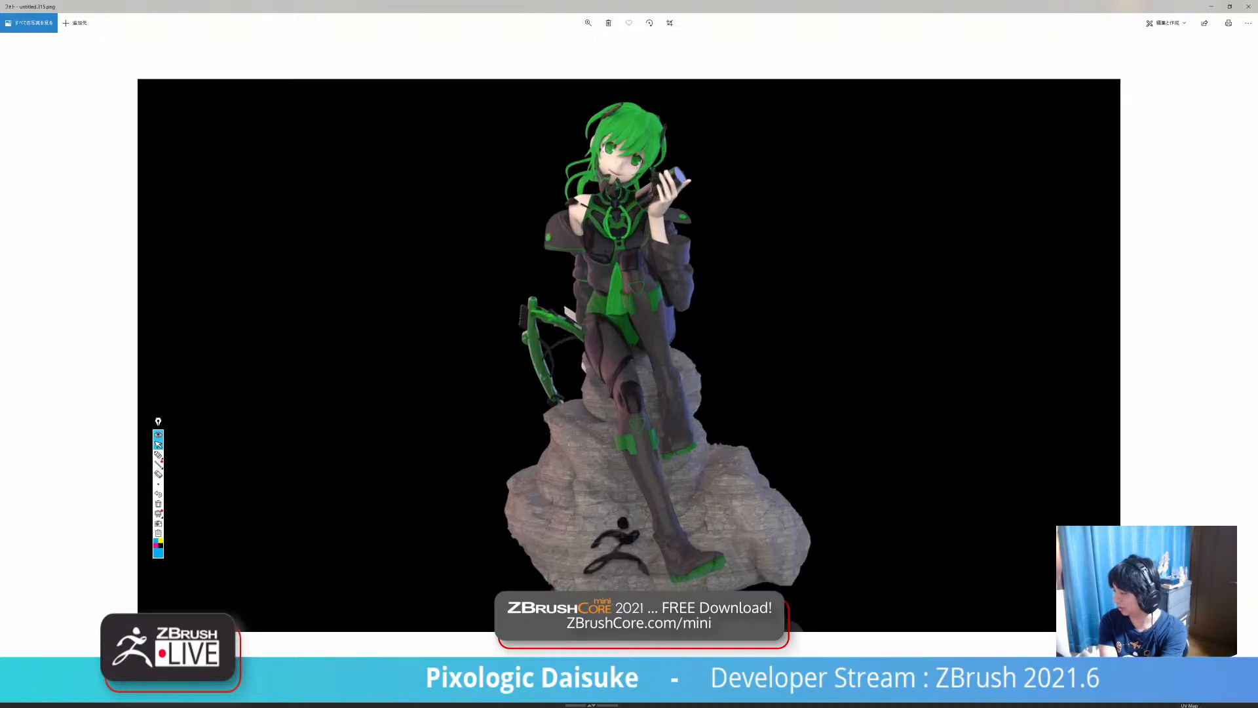
Compare the final front and back renders with the earlier grey-rock front render, ending on the back view.
{"action": "key", "text": "Right"}
{"action": "key", "text": "Right"}
{"action": "key", "text": "Right"}
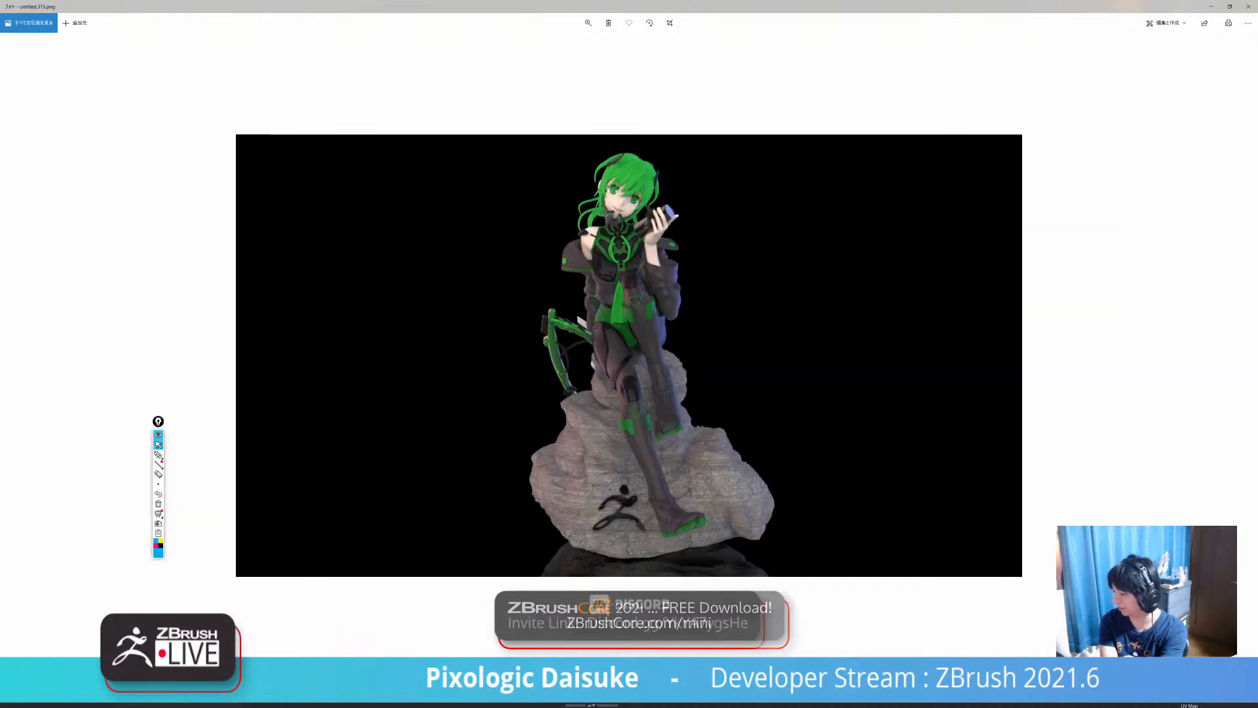
{"action": "key", "text": "Right"}
{"action": "key", "text": "Right"}
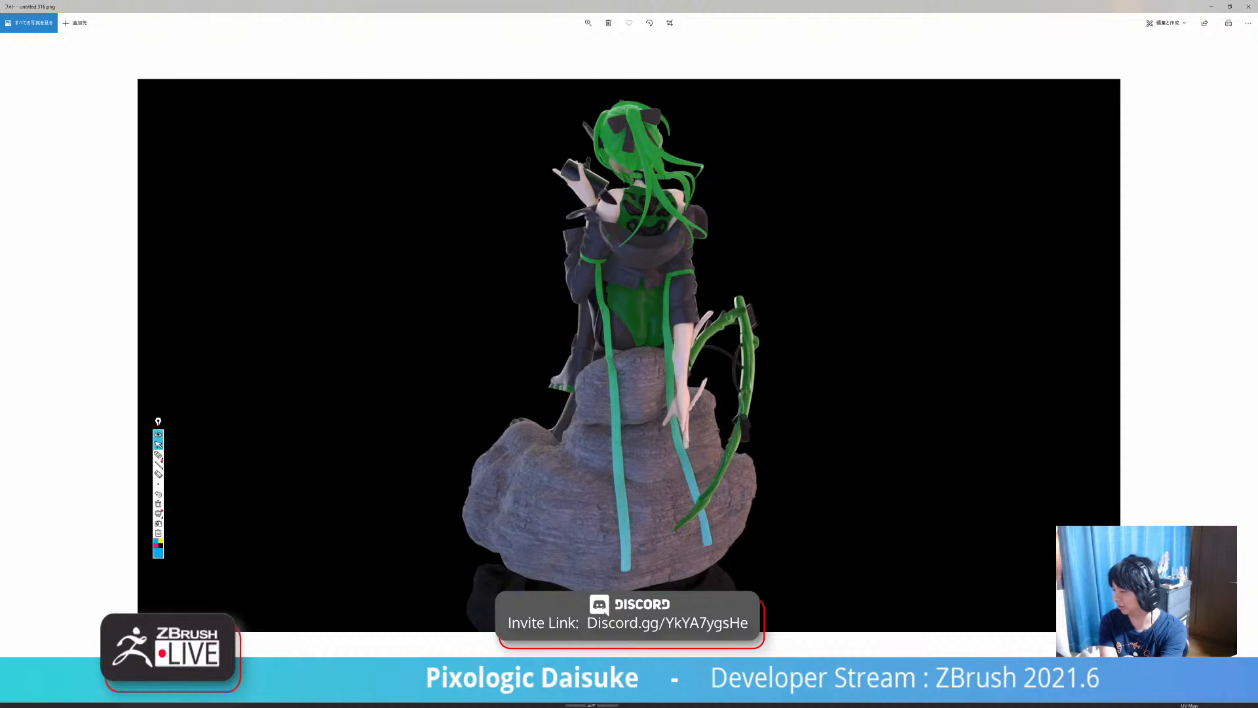
{"action": "key", "text": "Left"}
{"action": "key", "text": "Left"}
{"action": "key", "text": "Left"}
{"action": "key", "text": "Left"}
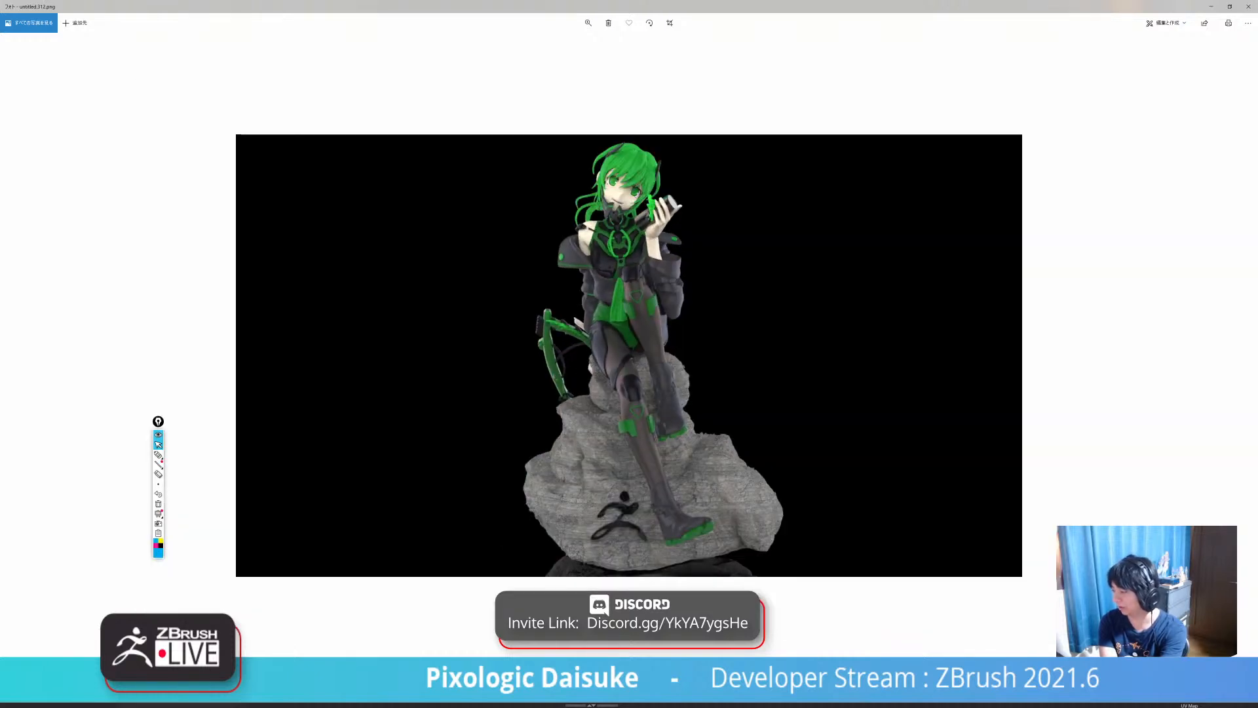
{"action": "key", "text": "Right"}
{"action": "key", "text": "Right"}
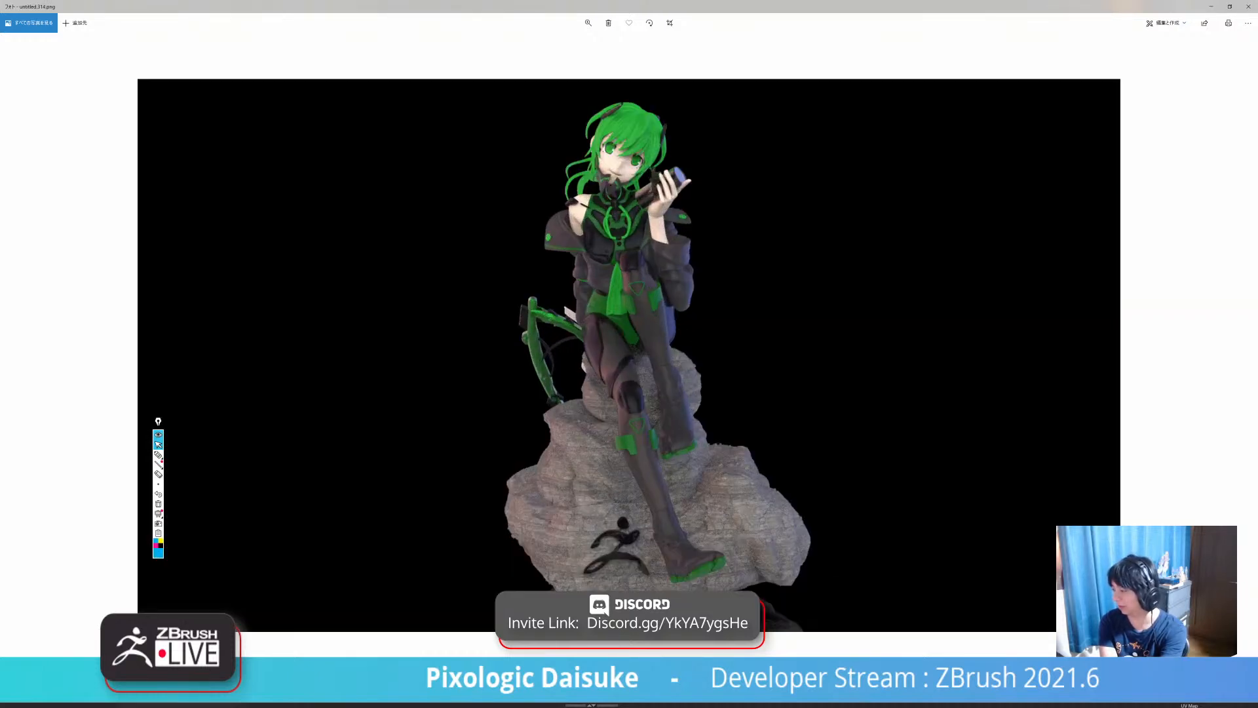
{"action": "key", "text": "Right"}
{"action": "key", "text": "Right"}
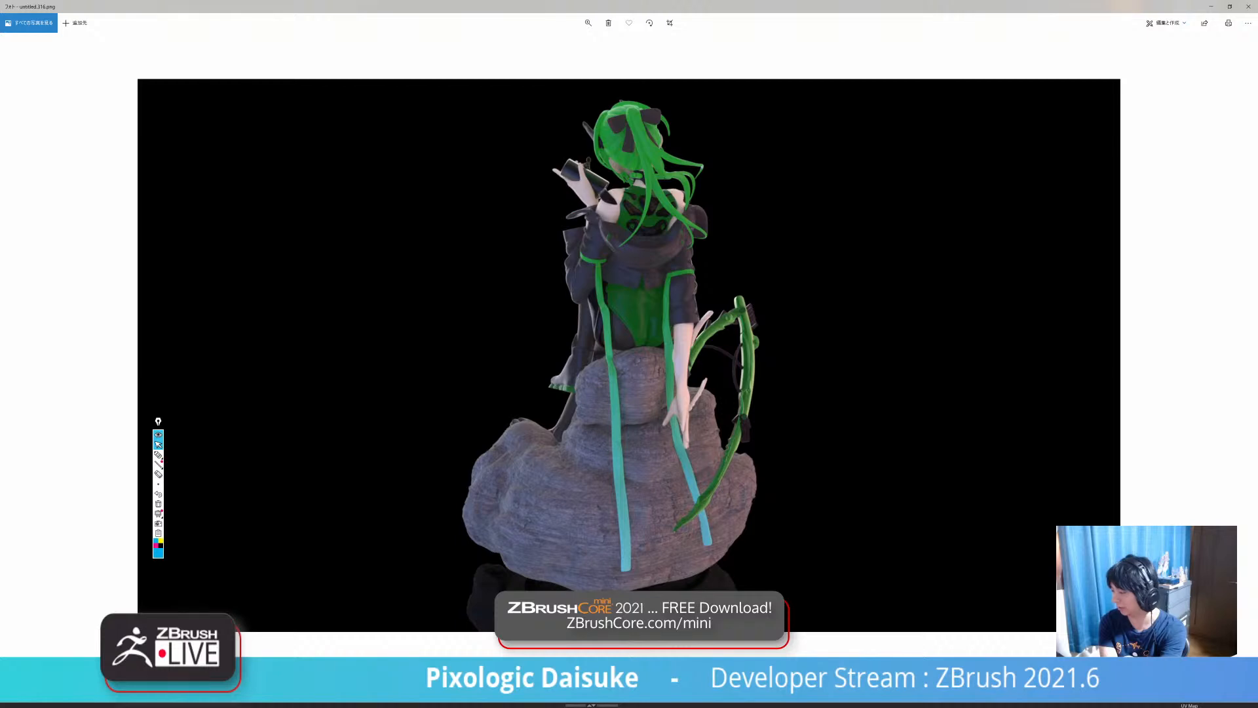
Check the finished back view against the front view again, ending on the front render.
{"action": "key", "text": "Left"}
{"action": "key", "text": "Left"}
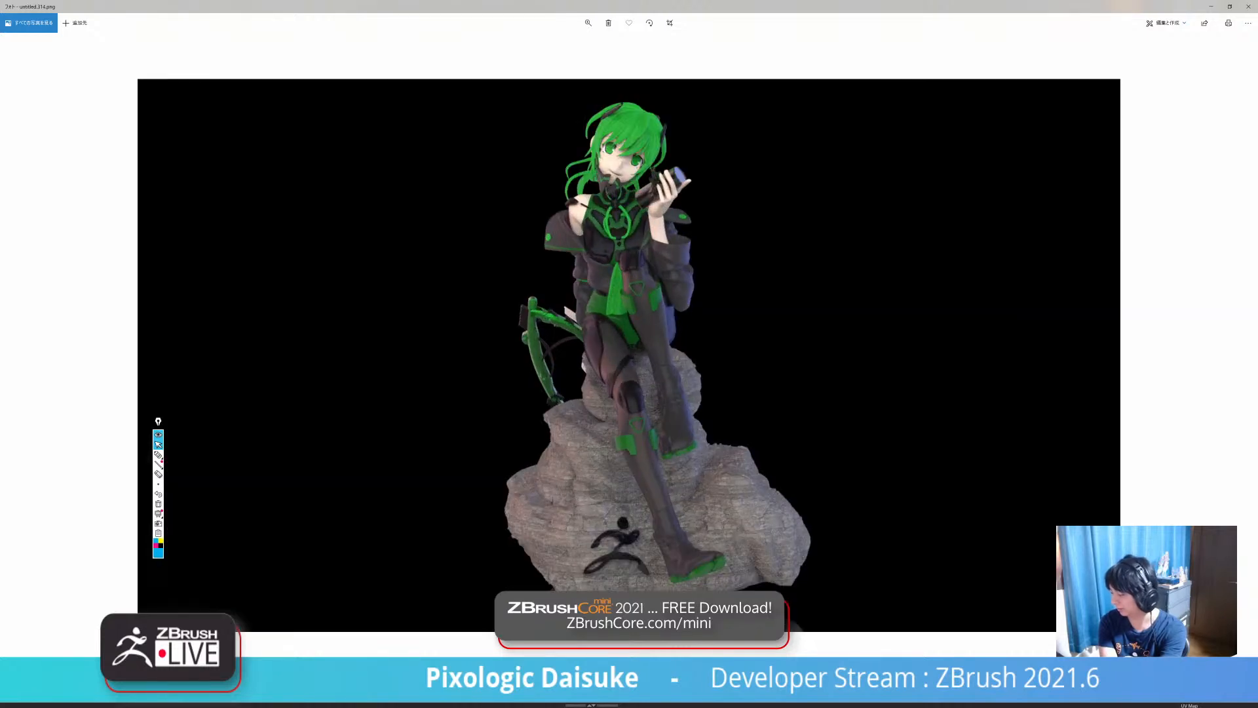
{"action": "key", "text": "Right"}
{"action": "key", "text": "Right"}
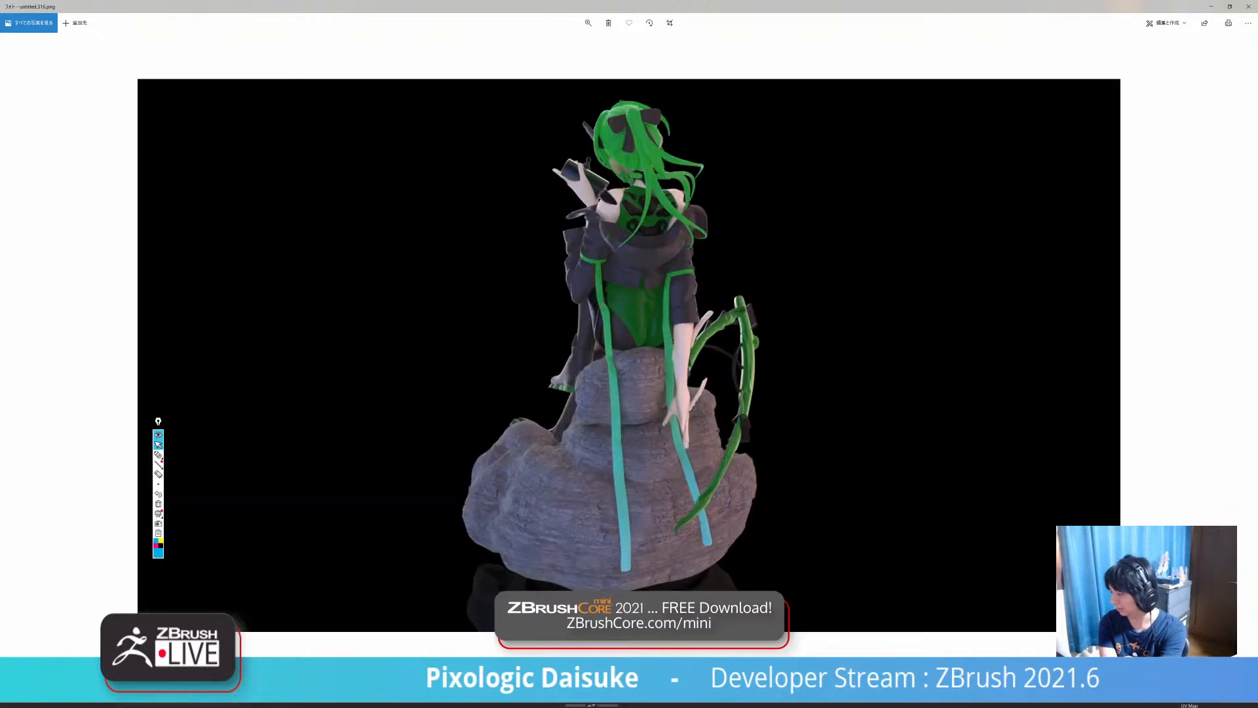
{"action": "key", "text": "Left"}
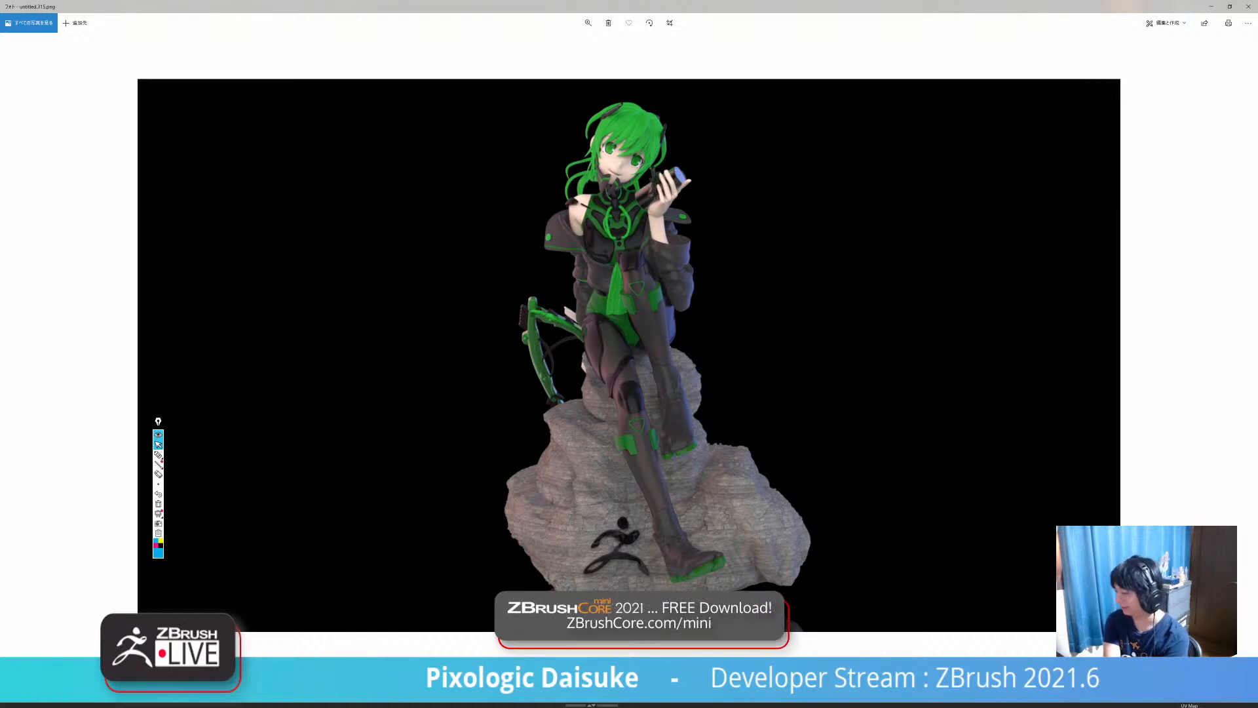
{"action": "key", "text": "Right"}
{"action": "key", "text": "Right"}
{"action": "key", "text": "Left"}
{"action": "key", "text": "Left"}
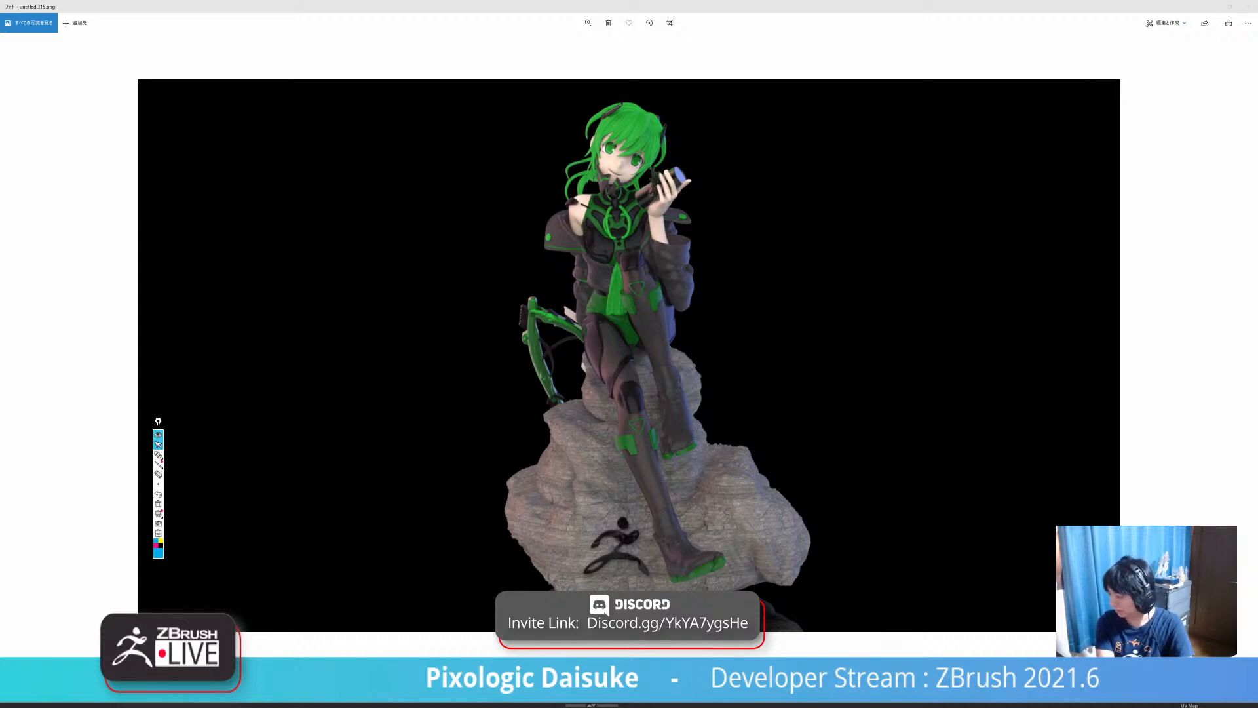
Bring up the Mantis project folder and open Mantis.png in the Photos viewer.
{"action": "key", "text": "alt+Tab"}
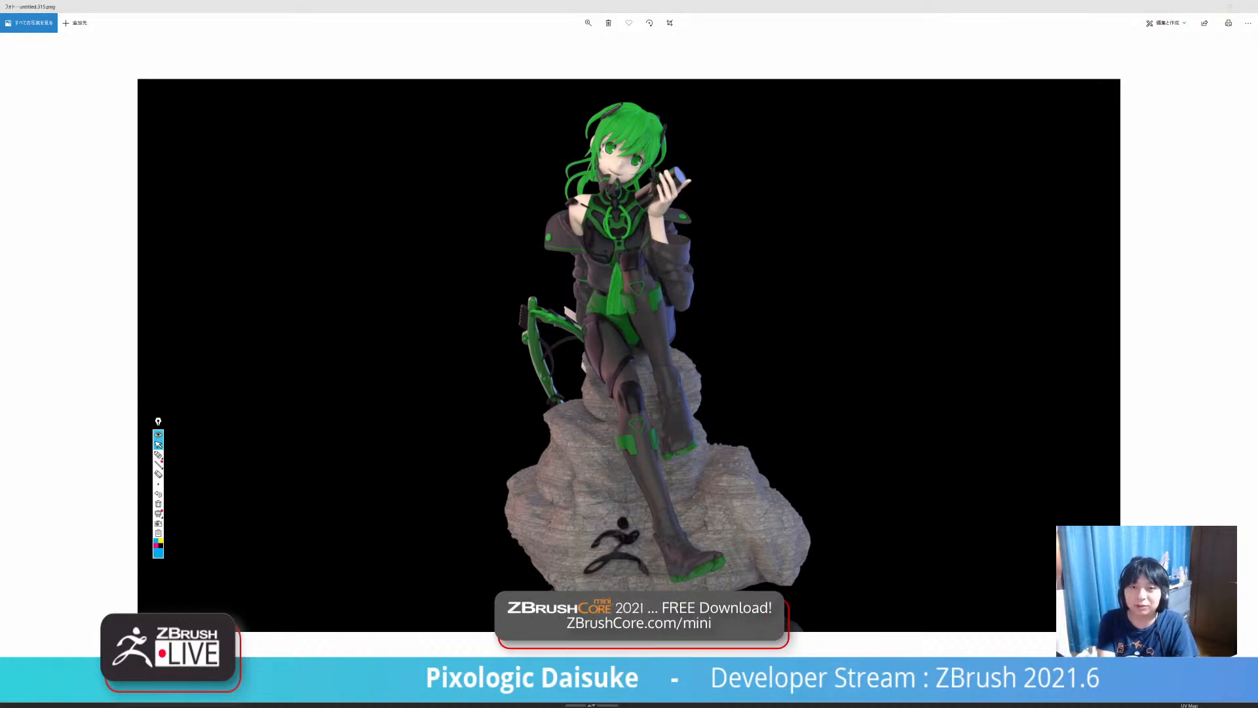
{"action": "left_click_drag", "start_coordinate": [0, 134], "coordinate": [575, 137]}
{"action": "double_click", "coordinate": [427, 232]}
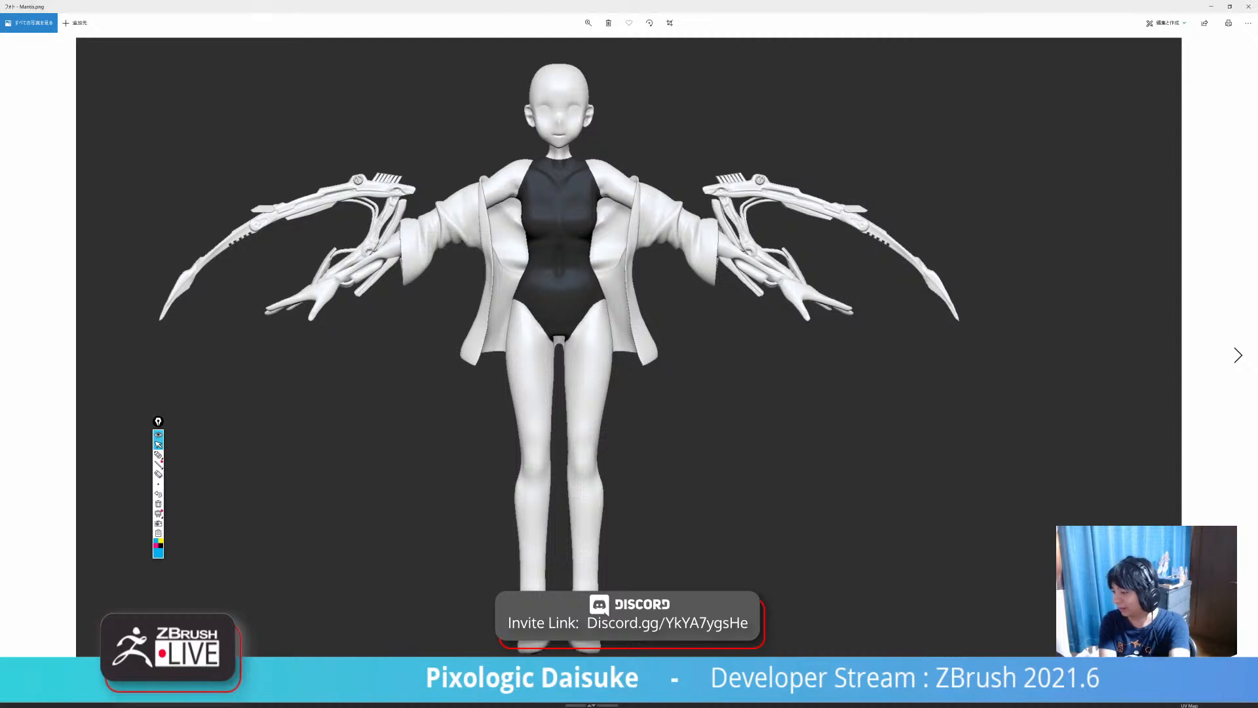
Review the figure's standing-pose progress images from Mantis.png through Mantis04.png, continuing to the seated pose in Mantis05.png.
{"action": "key", "text": "Right"}
{"action": "key", "text": "Right"}
{"action": "key", "text": "Left"}
{"action": "key", "text": "Left"}
{"action": "key", "text": "Right"}
{"action": "key", "text": "Right"}
{"action": "key", "text": "Right"}
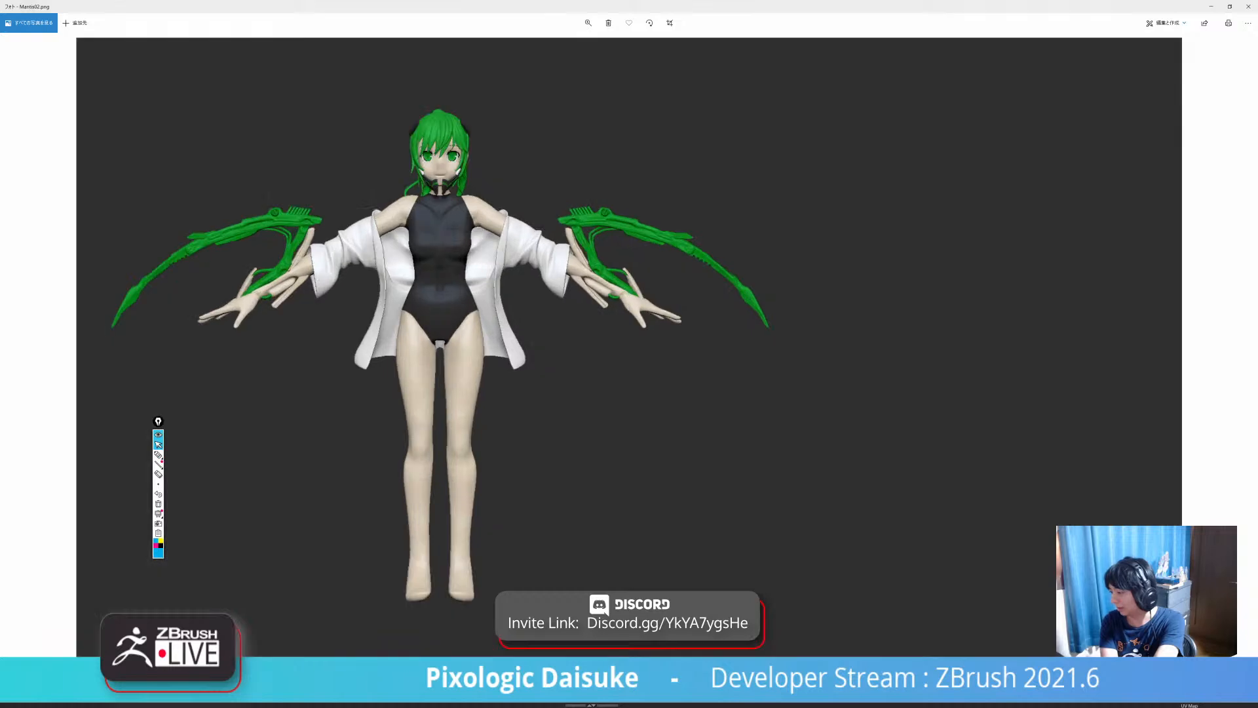
{"action": "key", "text": "Right"}
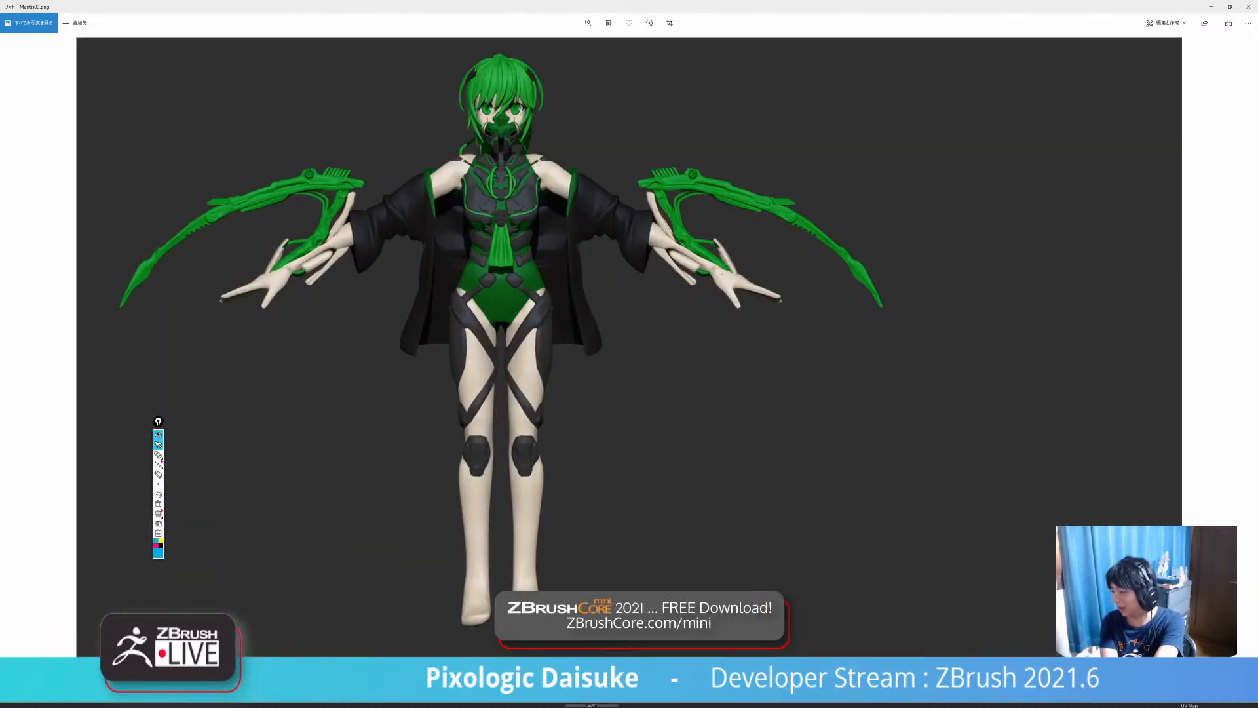
{"action": "key", "text": "Right"}
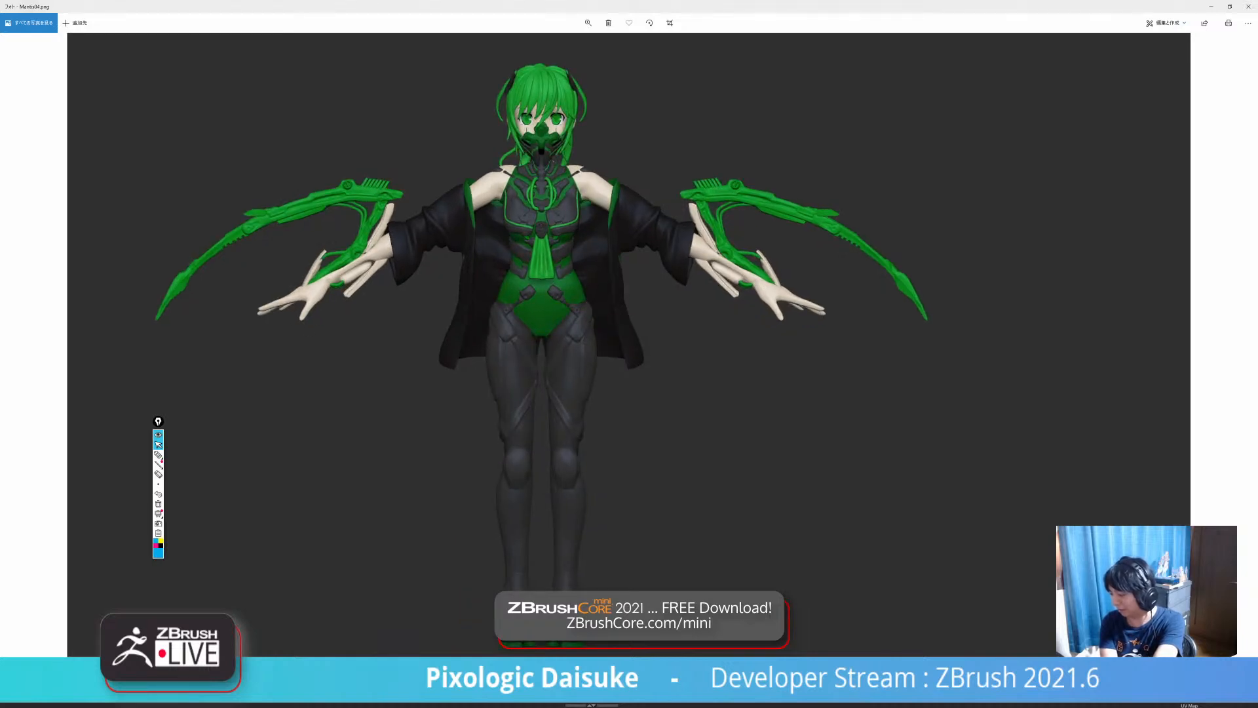
{"action": "key", "text": "Right"}
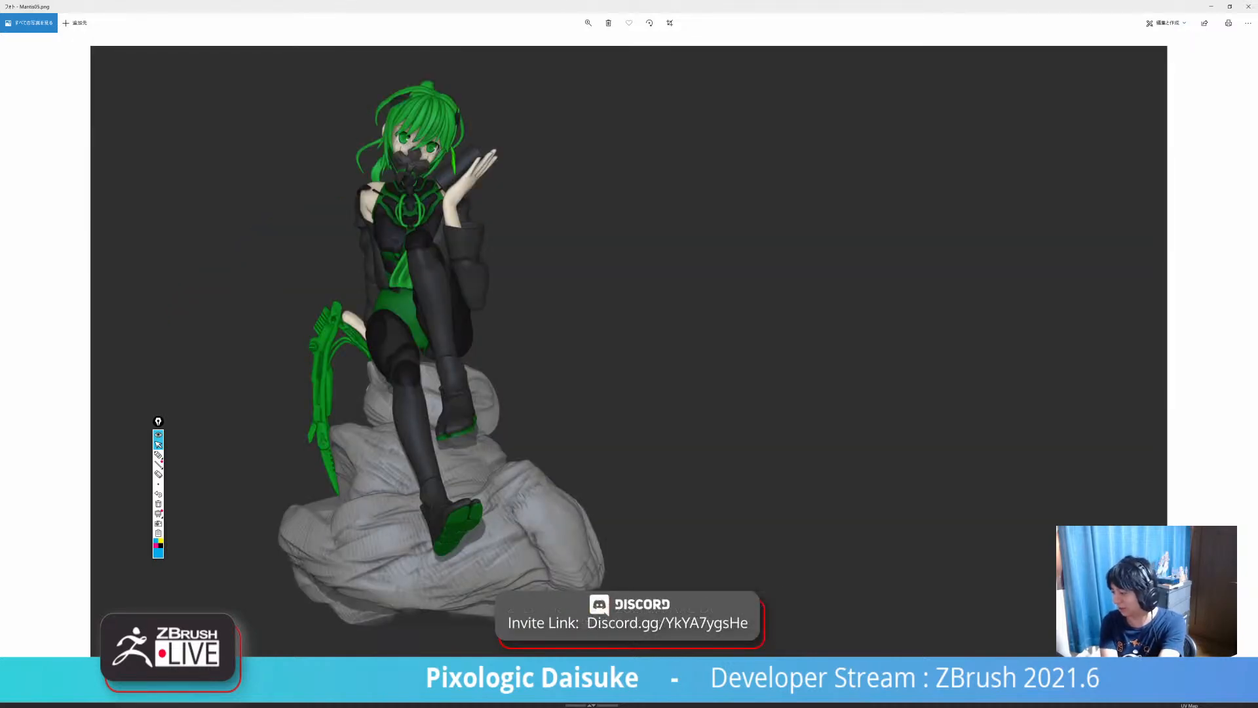
Review the seated-pose progress images from Mantis05.png up to the version with the textured rock and ZBrush logo.
{"action": "key", "text": "Right"}
{"action": "key", "text": "Right"}
{"action": "key", "text": "Right"}
{"action": "key", "text": "Right"}
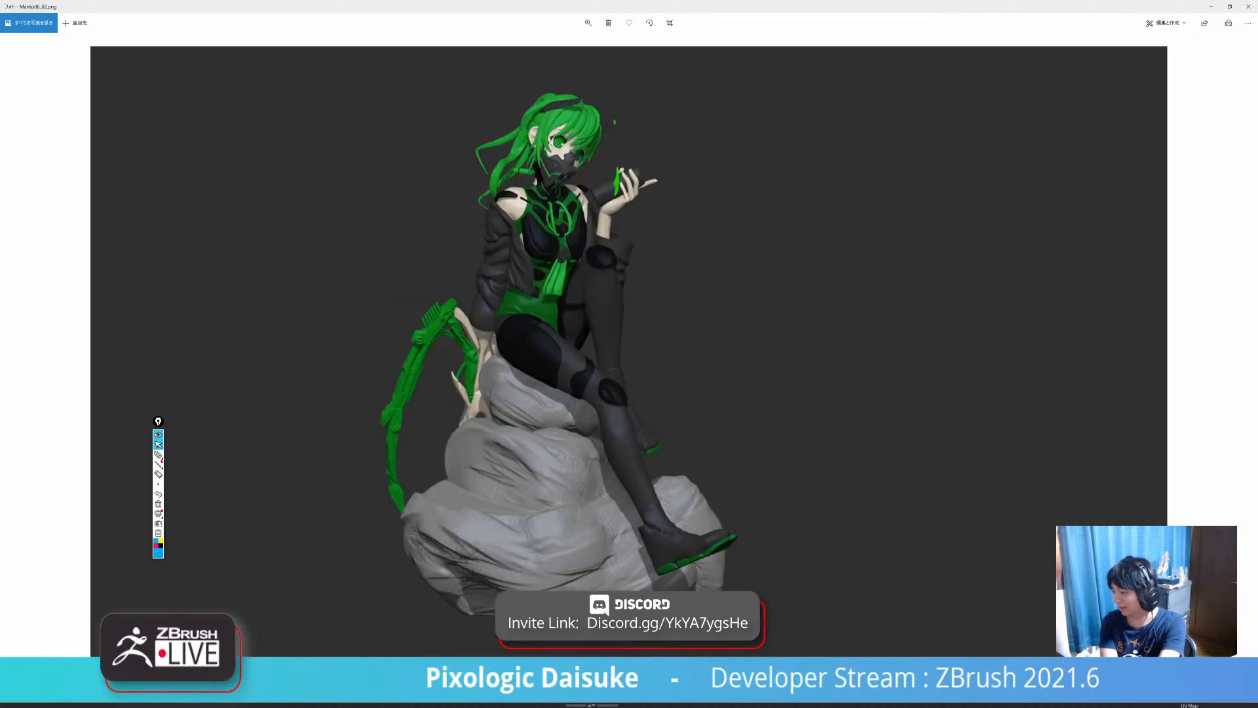
{"action": "key", "text": "Left"}
{"action": "key", "text": "Right"}
{"action": "key", "text": "Right"}
{"action": "key", "text": "Right"}
{"action": "key", "text": "Right"}
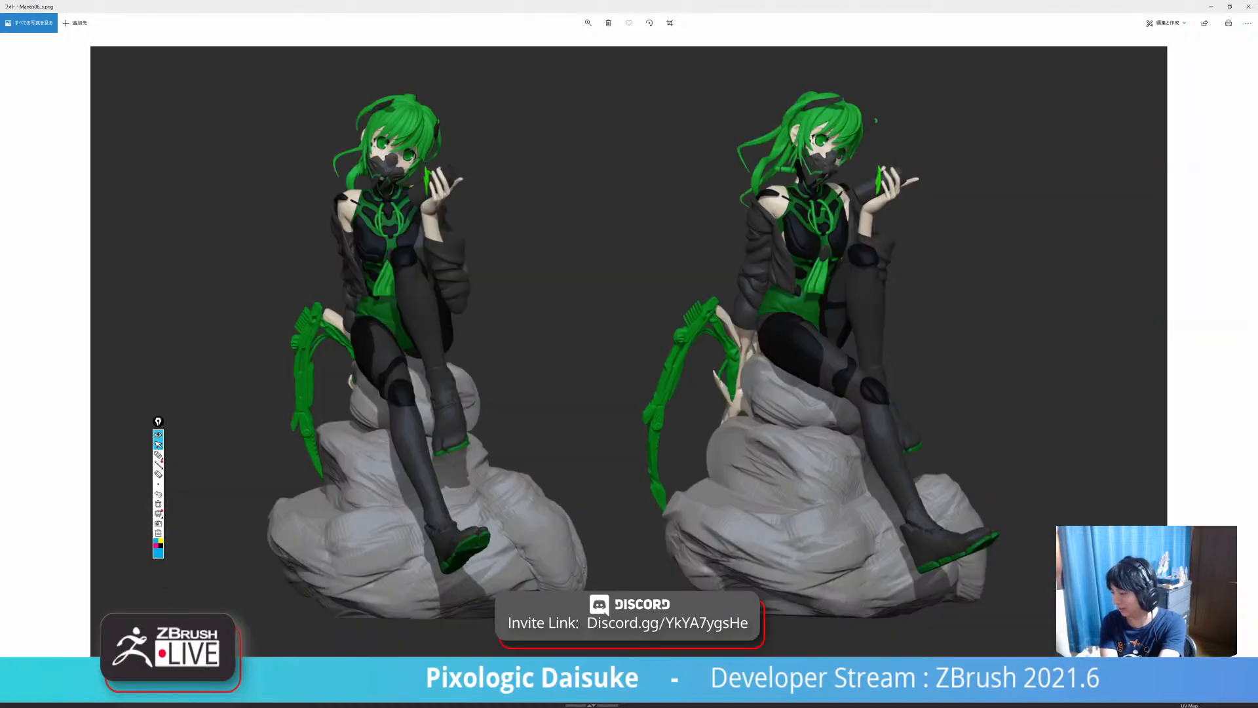
{"action": "key", "text": "Right"}
{"action": "key", "text": "Right"}
{"action": "key", "text": "Right"}
{"action": "key", "text": "Right"}
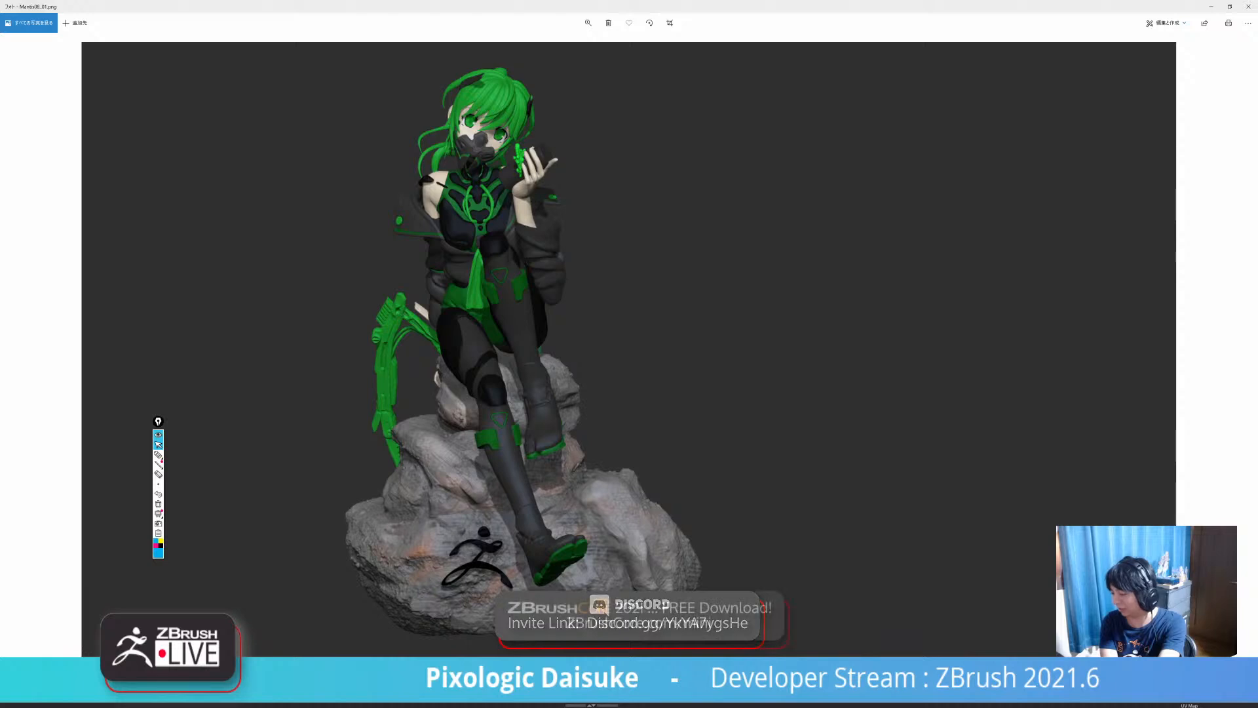
Continue through the remaining progress images and black-background renders to the final front render, untitled.315.png.
{"action": "key", "text": "Right"}
{"action": "key", "text": "Right"}
{"action": "key", "text": "Right"}
{"action": "key", "text": "Right"}
{"action": "key", "text": "Right"}
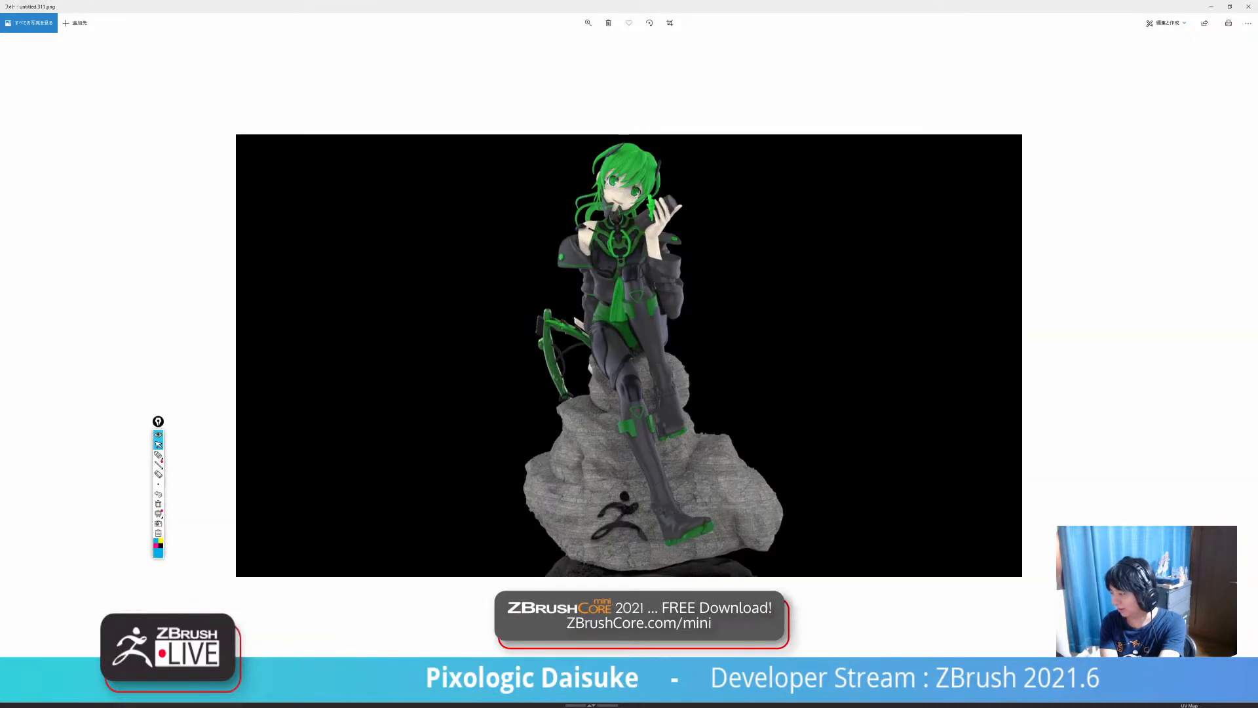
{"action": "key", "text": "Right"}
{"action": "key", "text": "Right"}
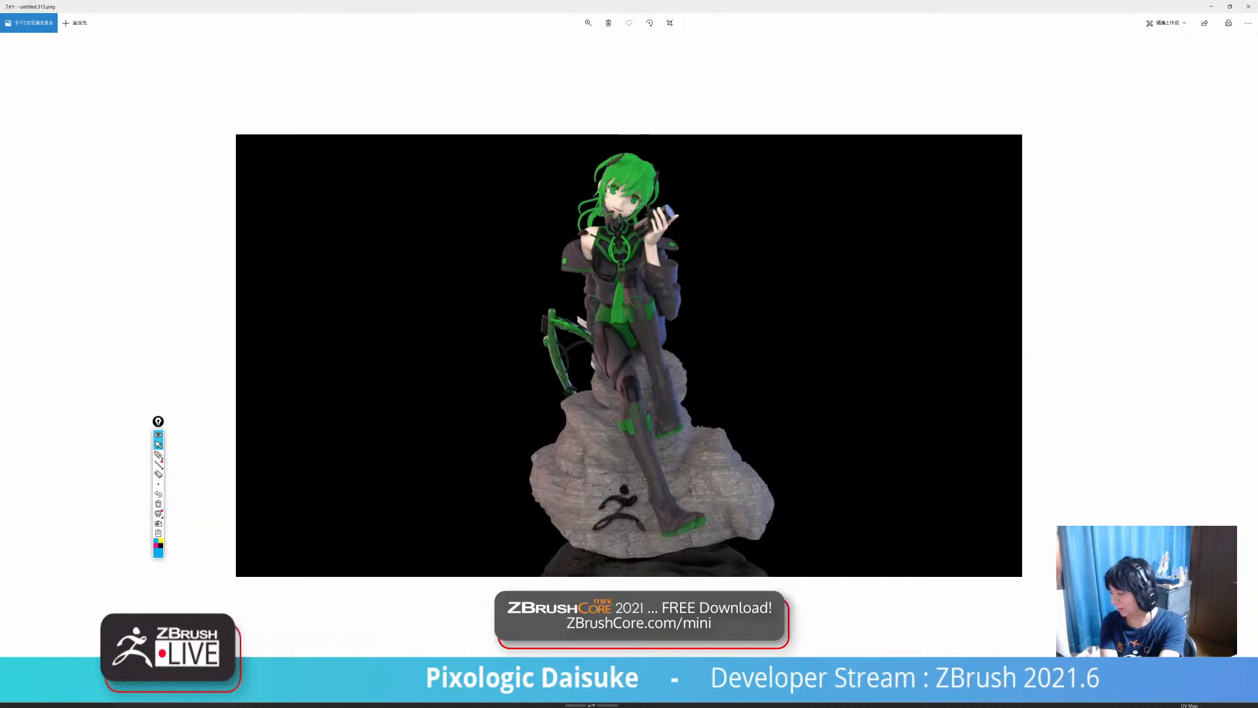
{"action": "key", "text": "Left"}
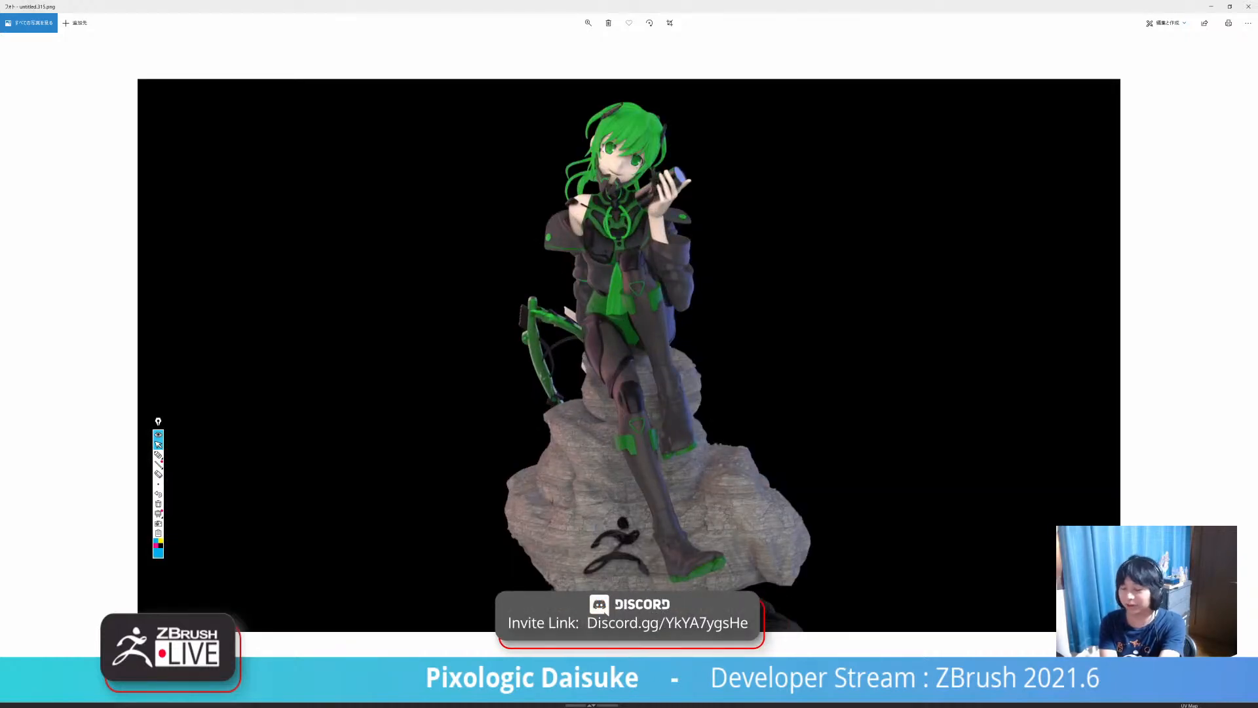
Restore the maximized Photos viewer to a smaller window and place the Mantis folder window beside it.
{"action": "left_click_drag", "start_coordinate": [580, 6], "coordinate": [217, 96]}
{"action": "left_click_drag", "start_coordinate": [503, 135], "coordinate": [585, 78]}
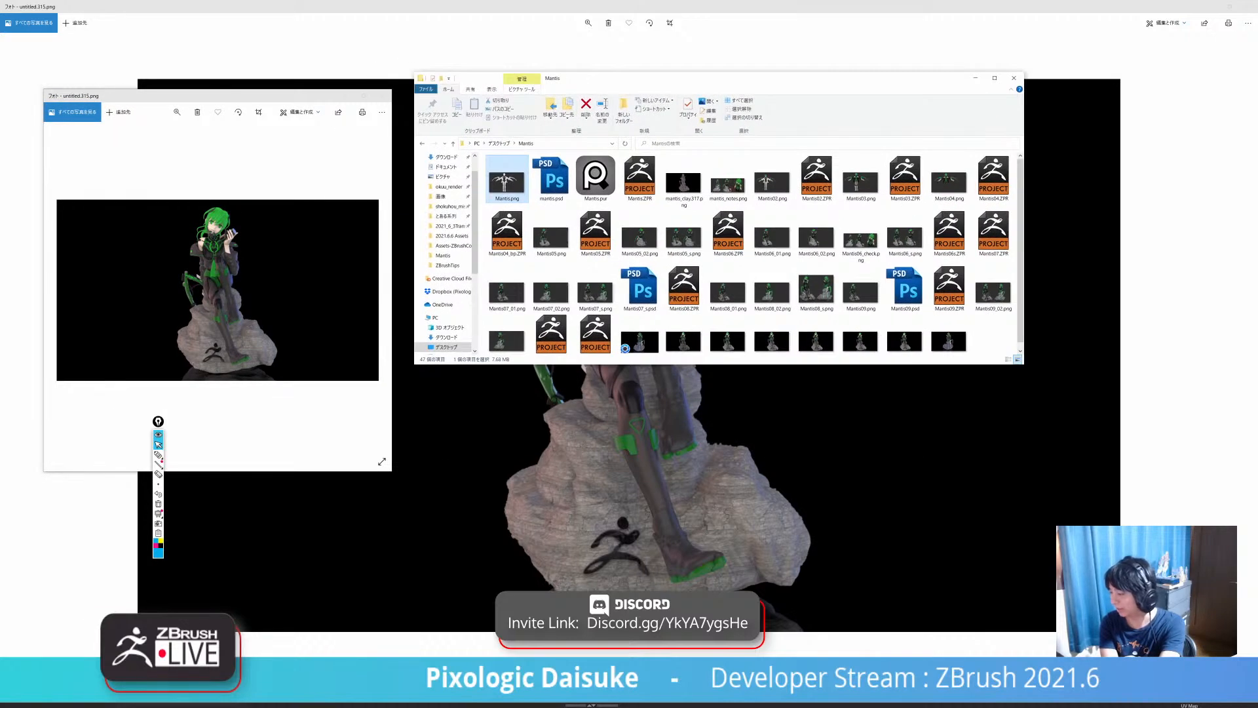